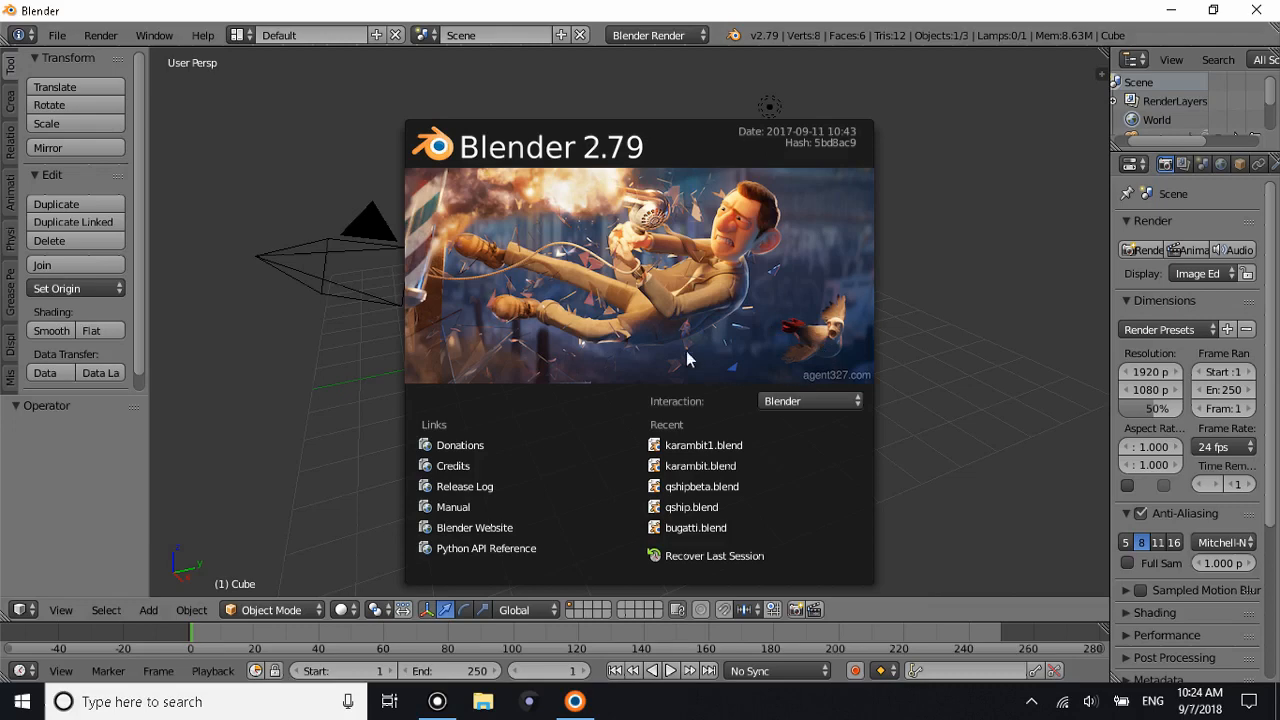
# Keep the default Blender interaction preset and close the splash screen.
pyautogui.click(827, 395)
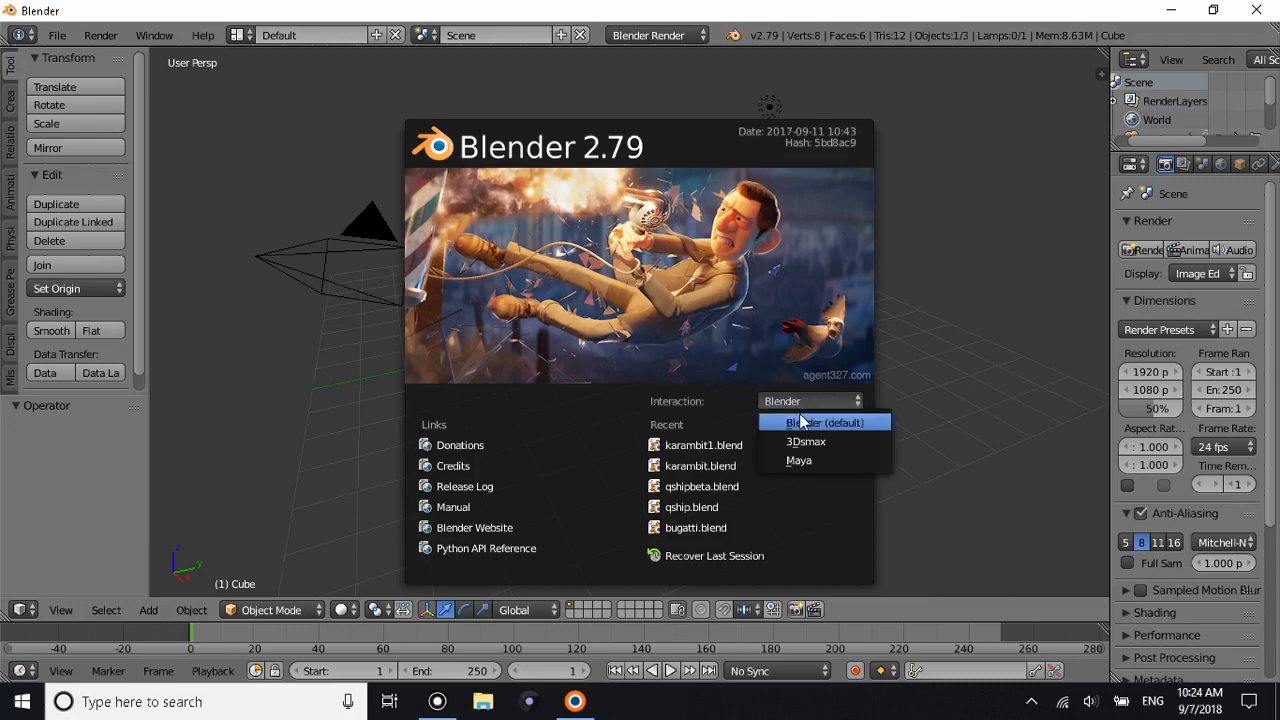
pyautogui.click(772, 423)
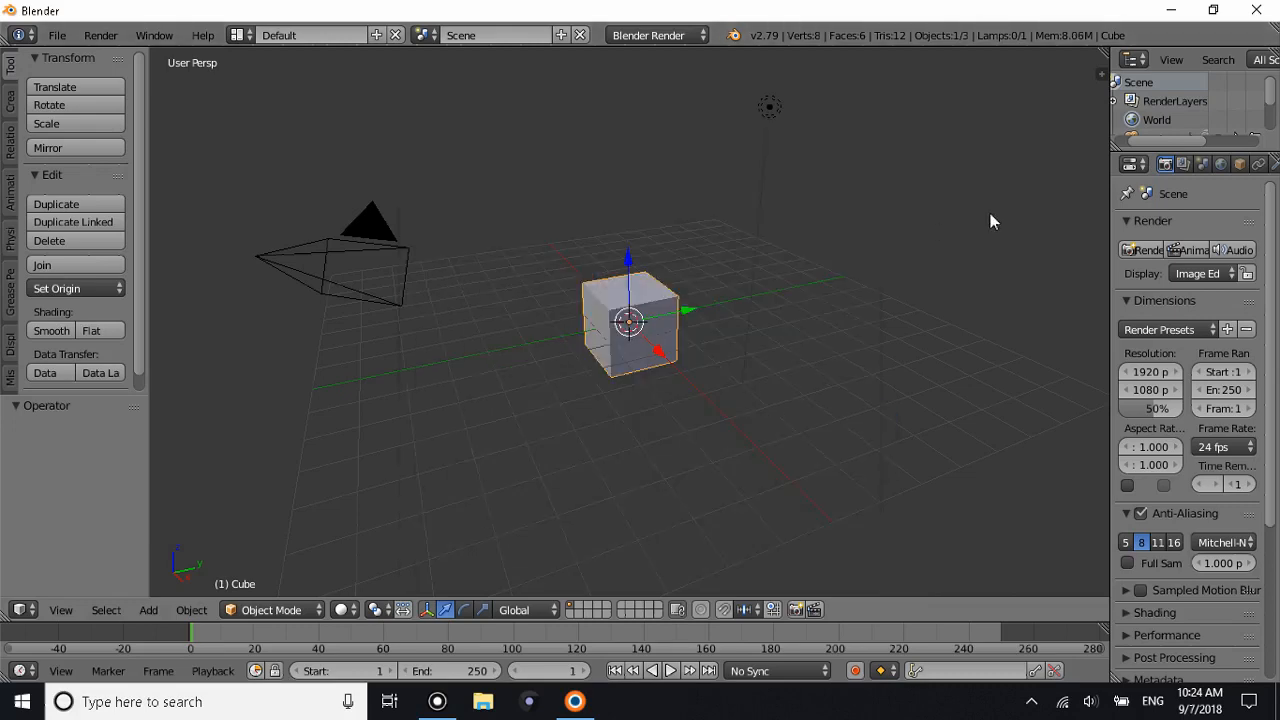
pyautogui.click(630, 294)
pyautogui.scroll(3, 615, 292)
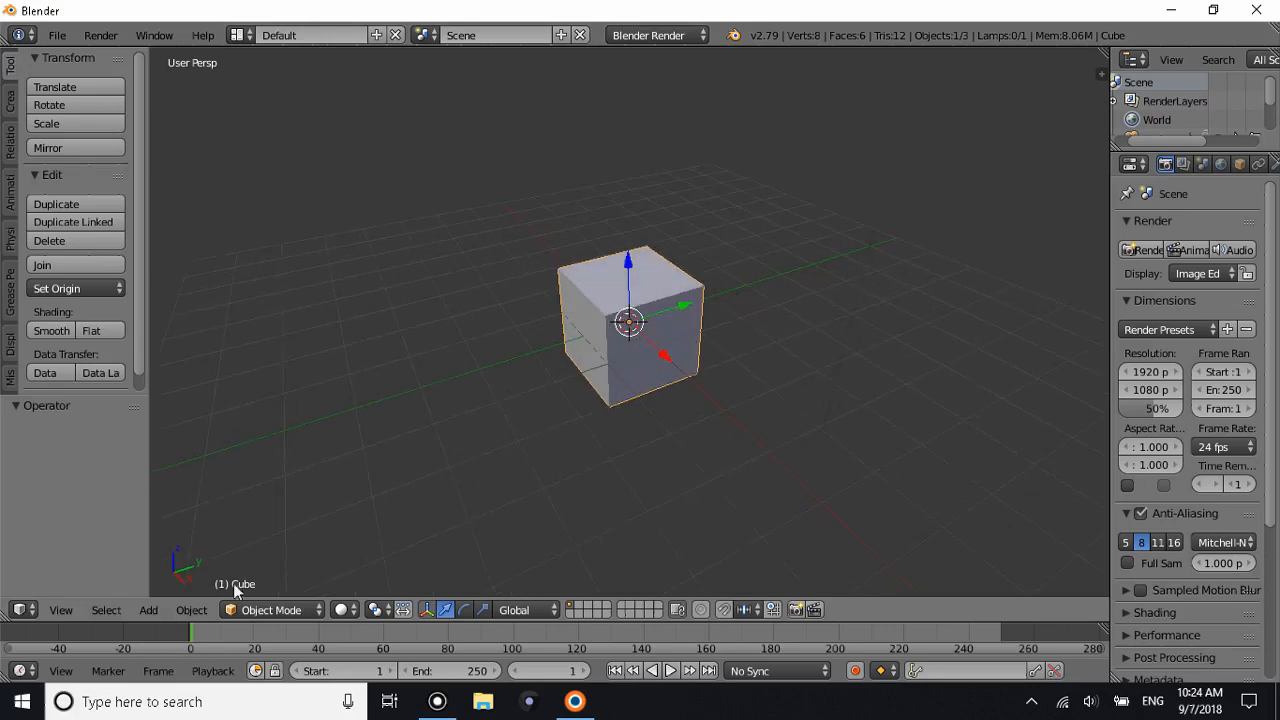
pyautogui.press('x')
pyautogui.press('a')
pyautogui.rightClick(601, 327)
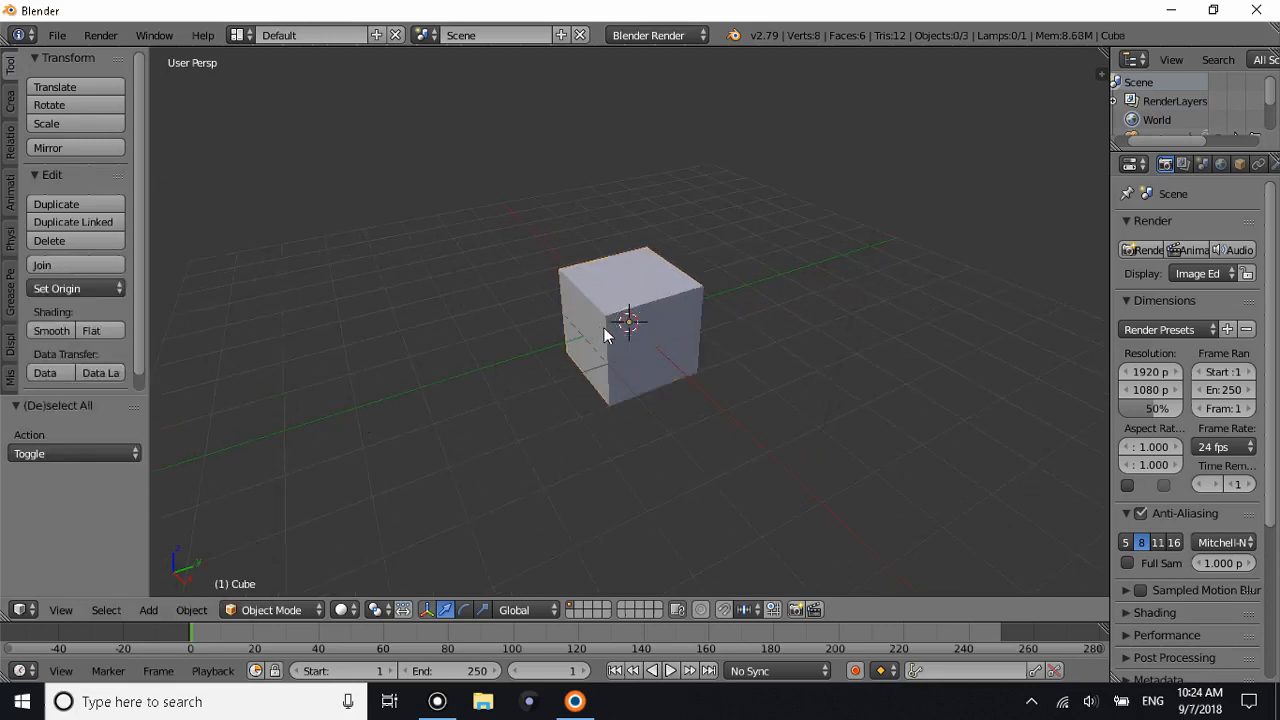
# Start the Screencast Keys display in the 3D viewport.
pyautogui.press('n')
pyautogui.scroll(-10, 1030, 480)
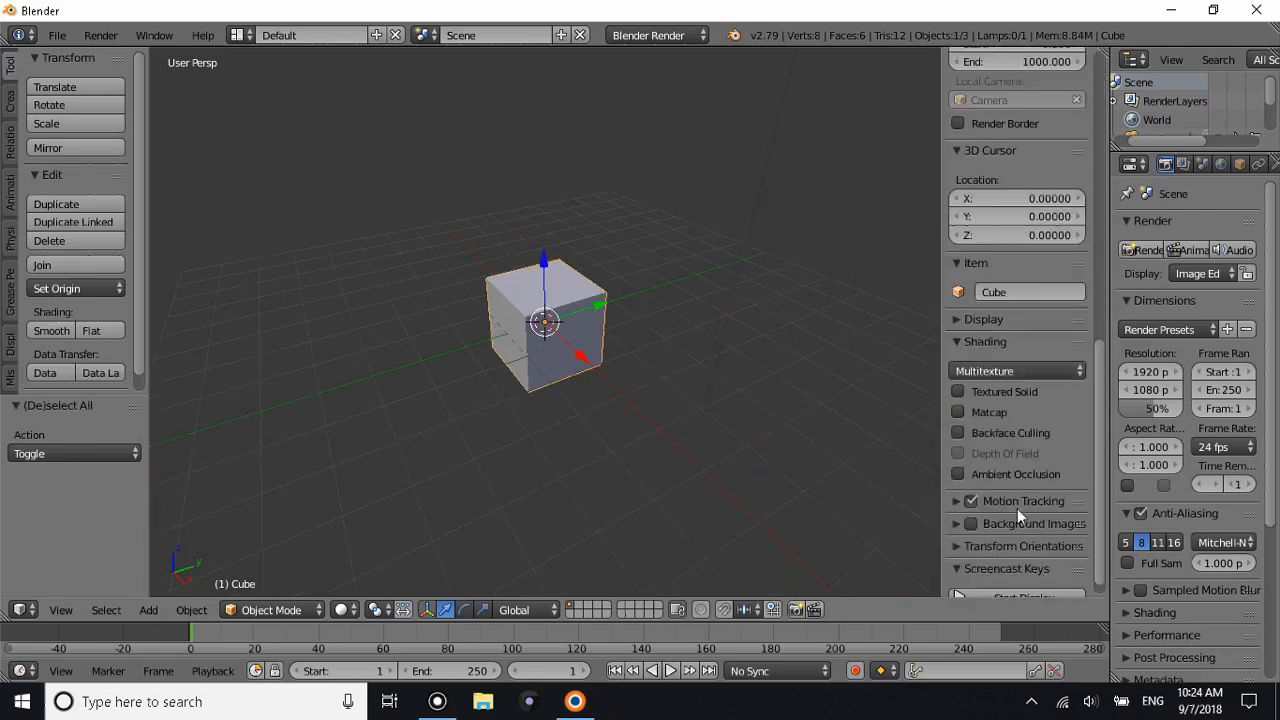
pyautogui.press('n')
# Delete the default cube from the scene.
pyautogui.moveTo(738, 419); pyautogui.dragTo(646, 313, button='middle')
pyautogui.scroll(5, 684, 397)
pyautogui.scroll(-1, 714, 263)
pyautogui.moveTo(714, 263); pyautogui.dragTo(697, 342, button='middle')
pyautogui.press('x')
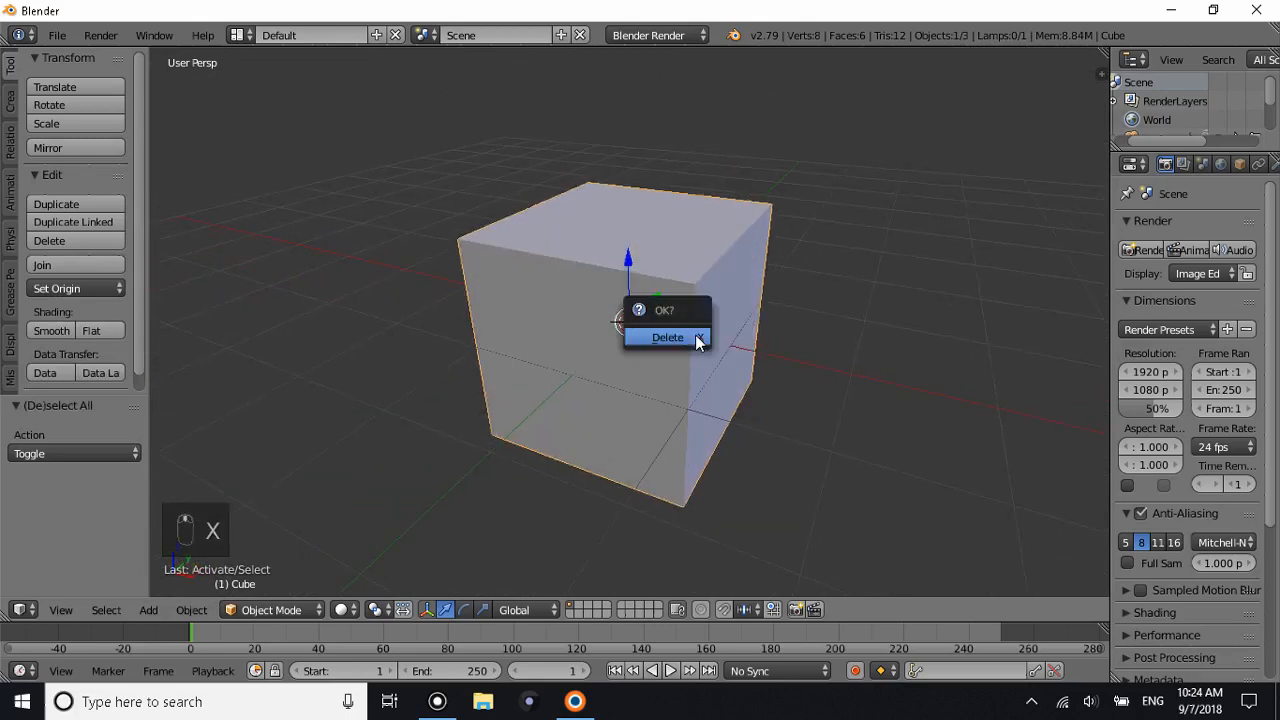
pyautogui.click(667, 338)
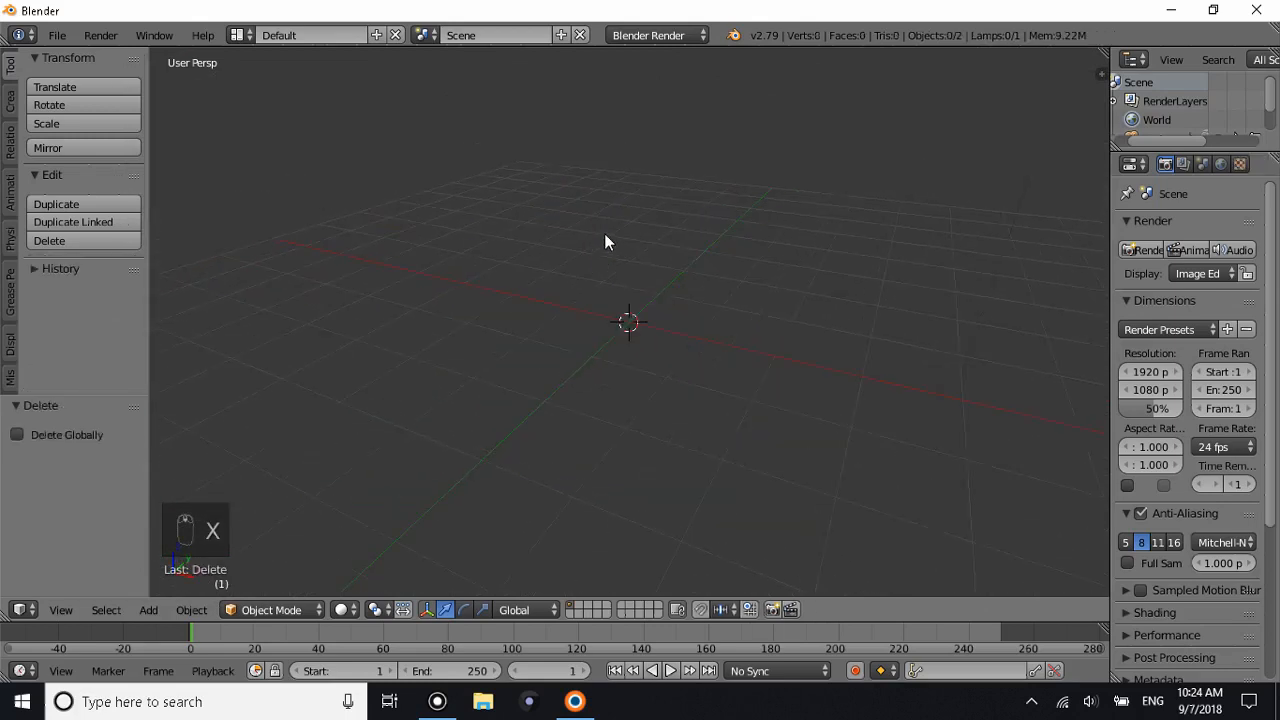
# Switch the render engine to Cycles Render.
pyautogui.moveTo(698, 248); pyautogui.dragTo(640, 364, button='middle')
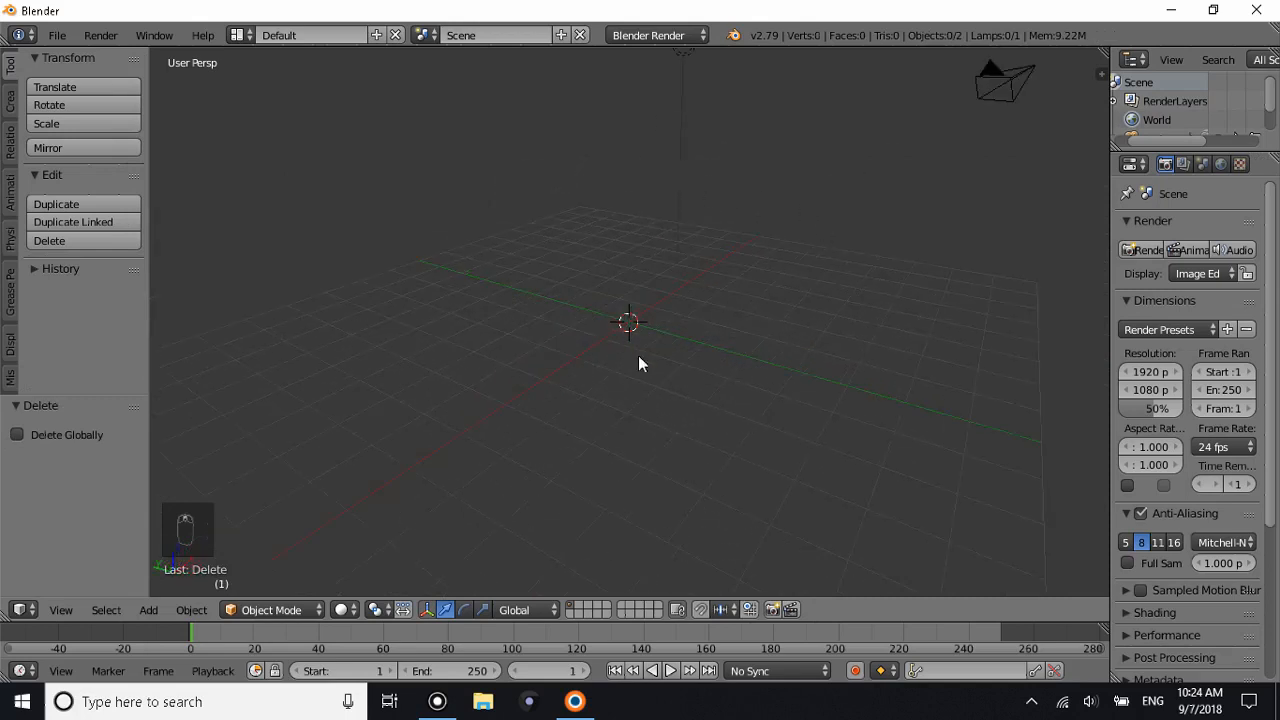
pyautogui.click(655, 35)
pyautogui.click(657, 97)
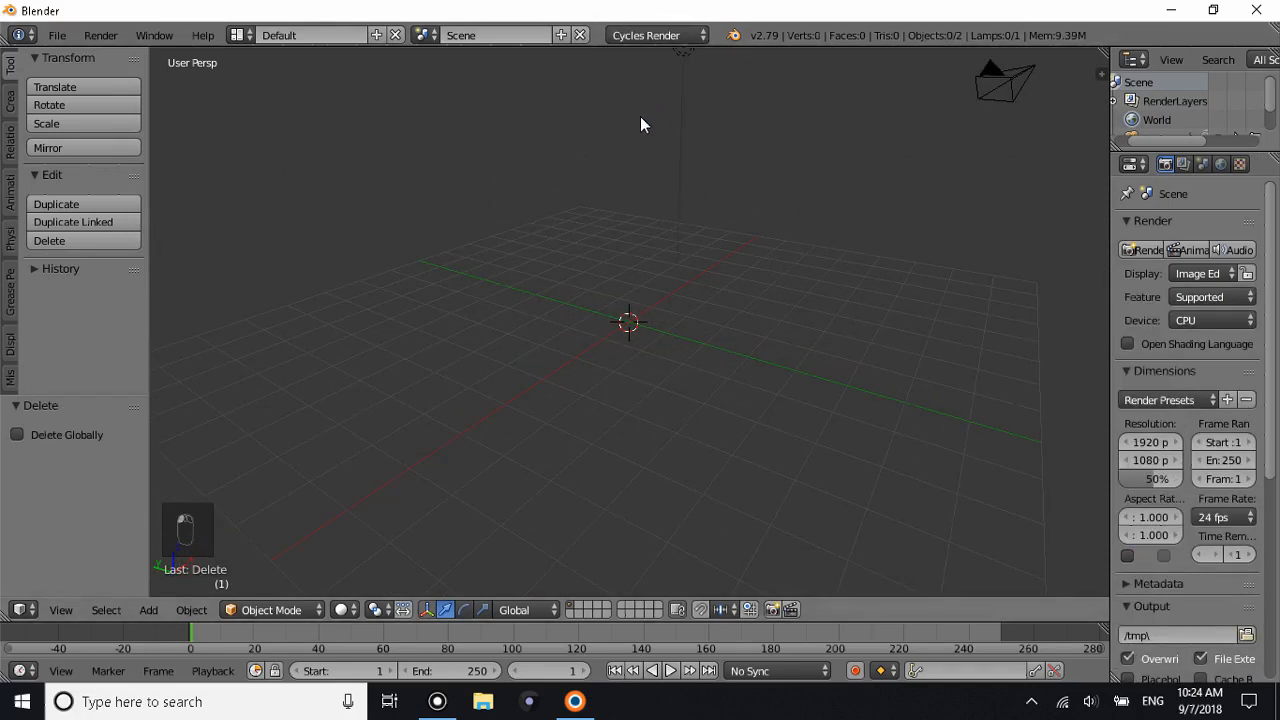
# Set the viewport to an orthographic top view.
pyautogui.moveTo(640, 116); pyautogui.dragTo(894, 257, button='middle')
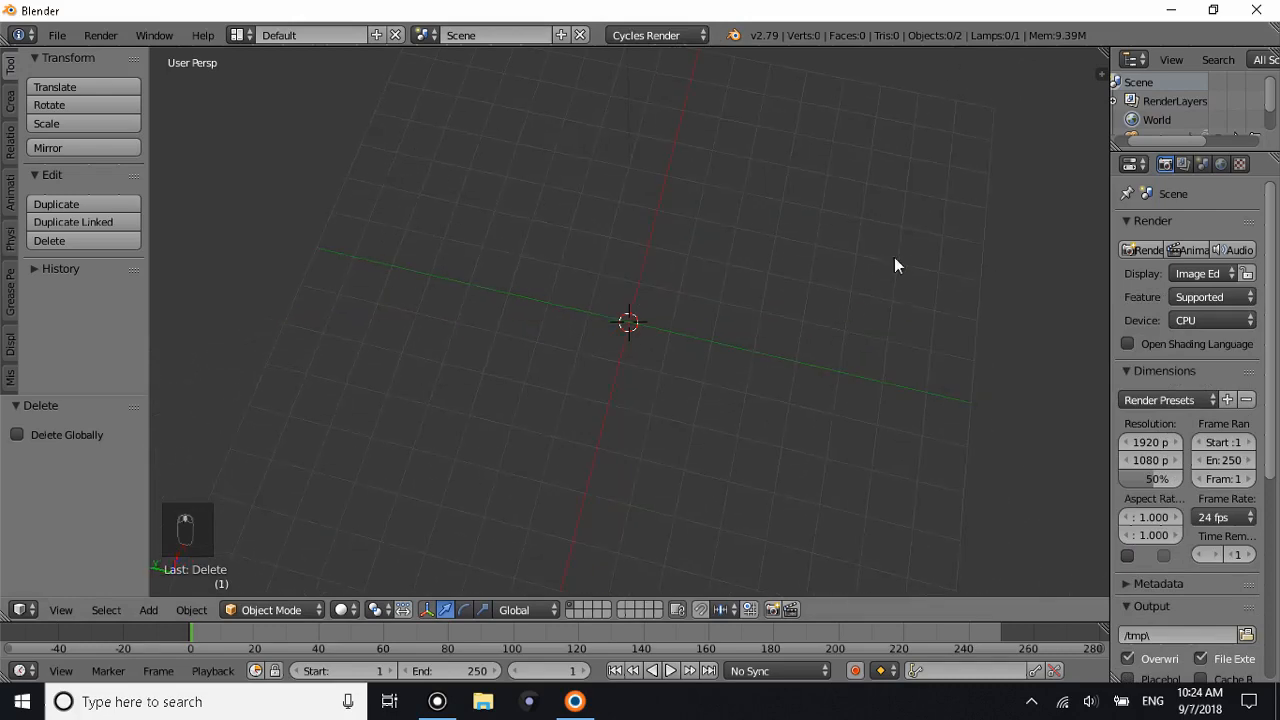
pyautogui.moveTo(717, 313); pyautogui.dragTo(525, 273, button='middle')
pyautogui.press('KP_7')
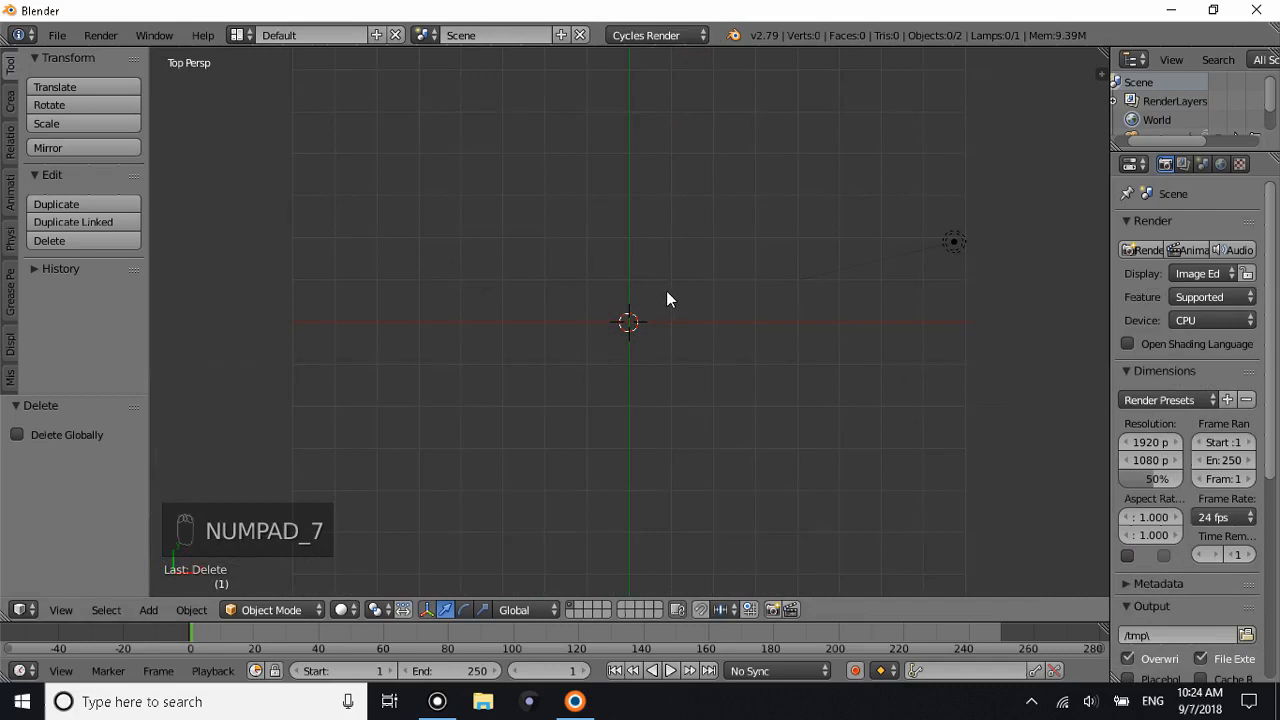
pyautogui.press('KP_5')
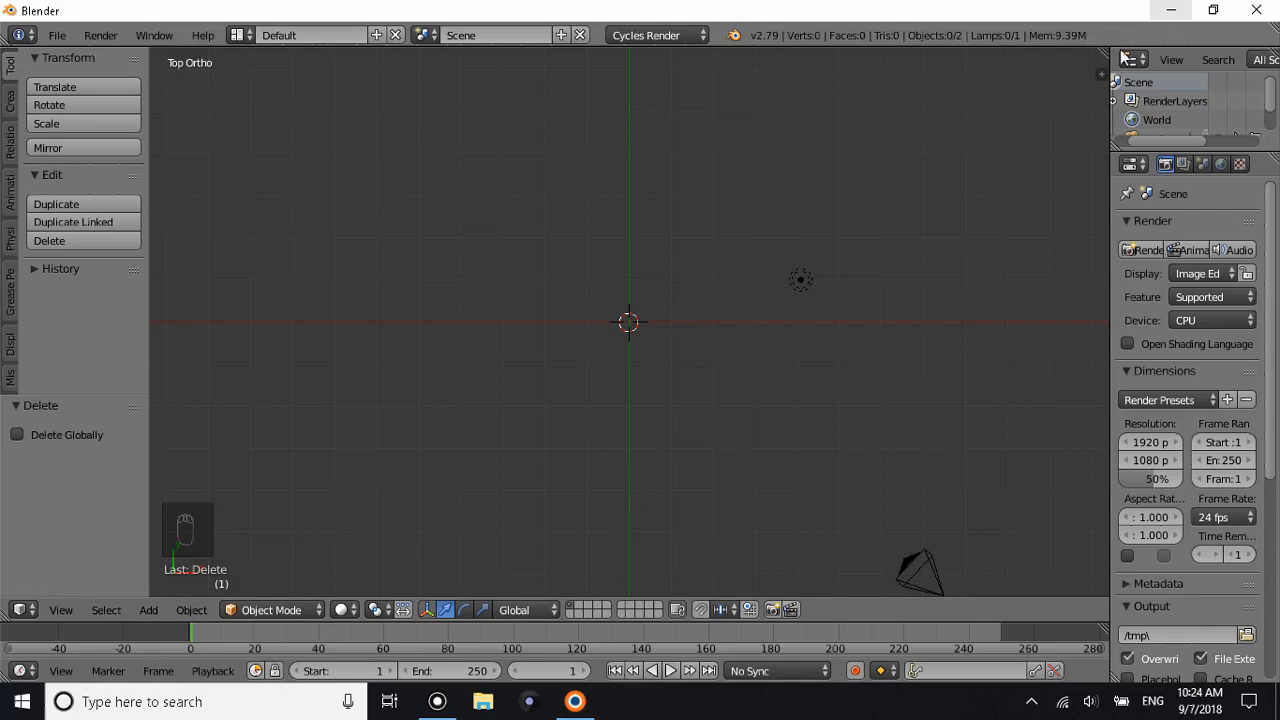
# Enable background images for the viewport and add a new image slot.
pyautogui.press('n')
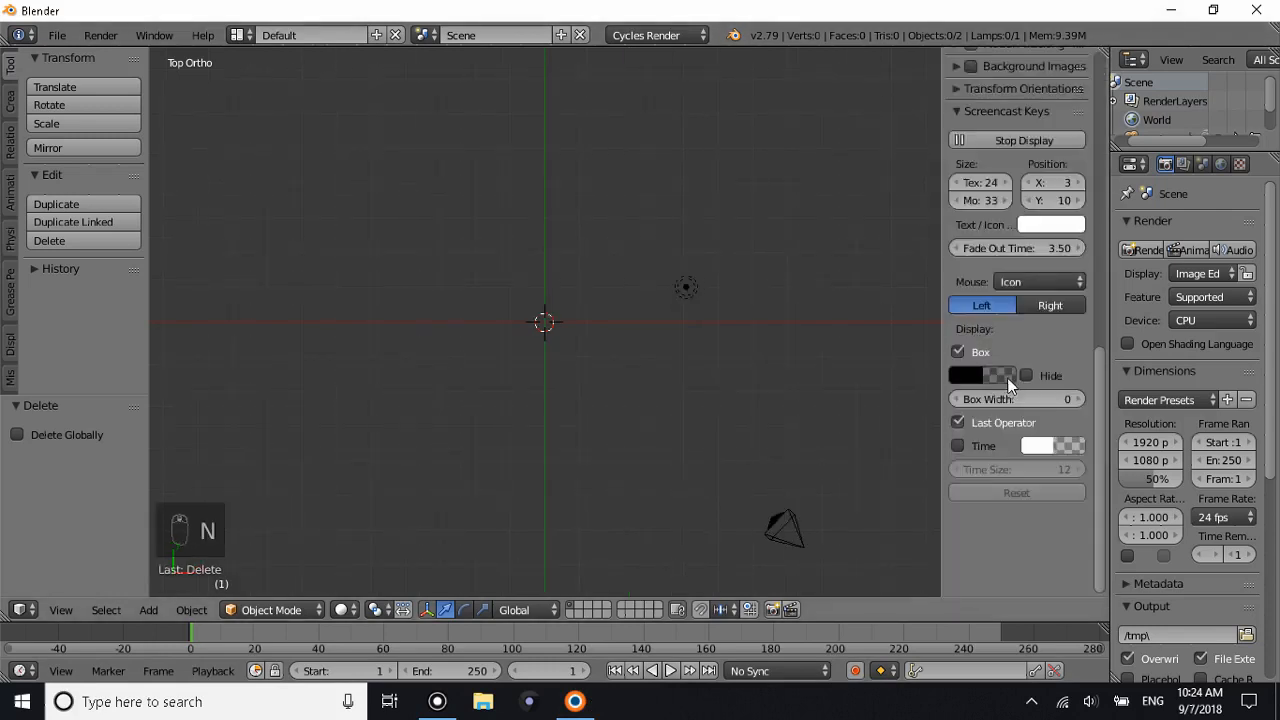
pyautogui.scroll(8, 1033, 254)
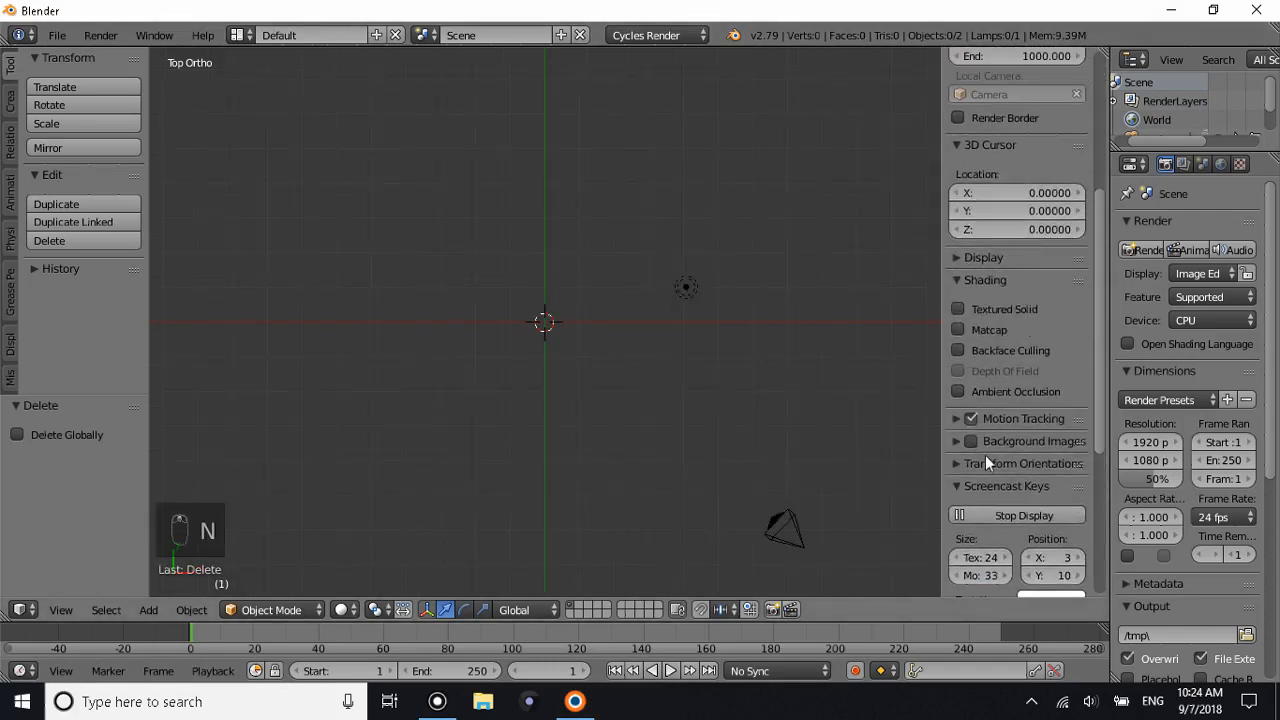
pyautogui.click(1004, 440)
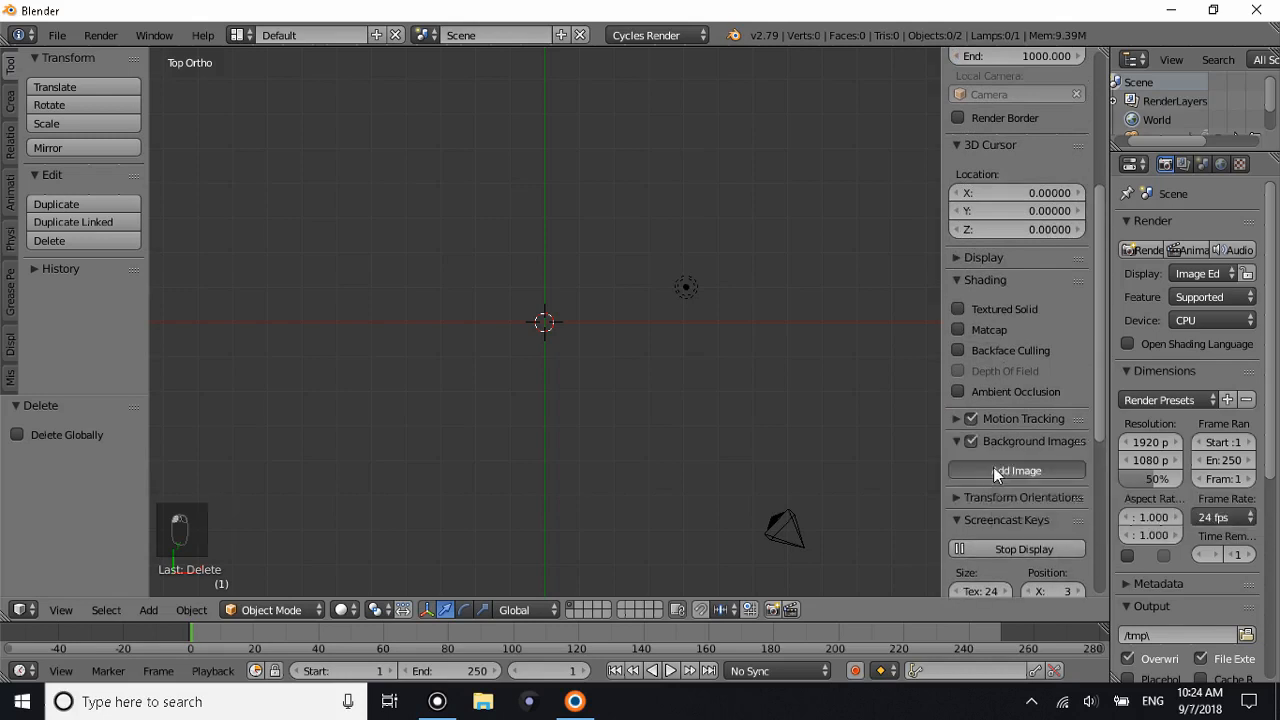
pyautogui.click(995, 470)
pyautogui.scroll(-3, 997, 469)
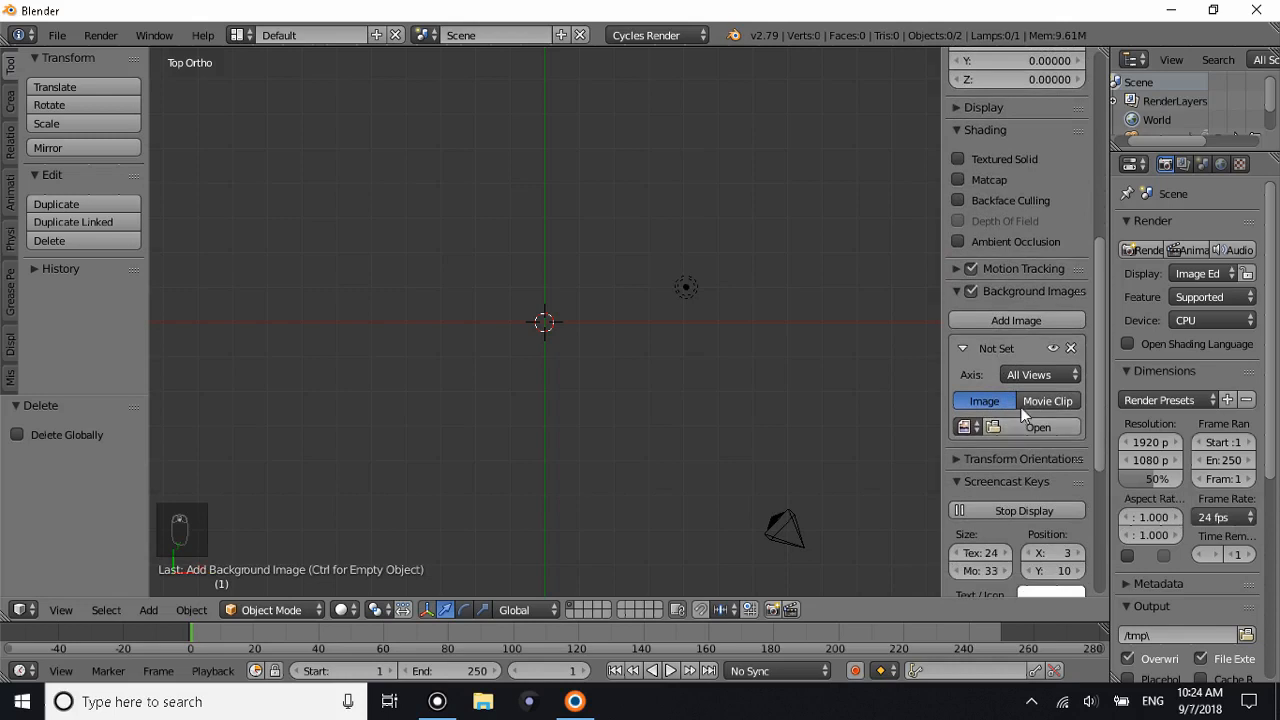
# Load karambit_dalidiy.jpg from the Desktop folder as the background image, browsing the files as thumbnails.
pyautogui.click(1011, 429)
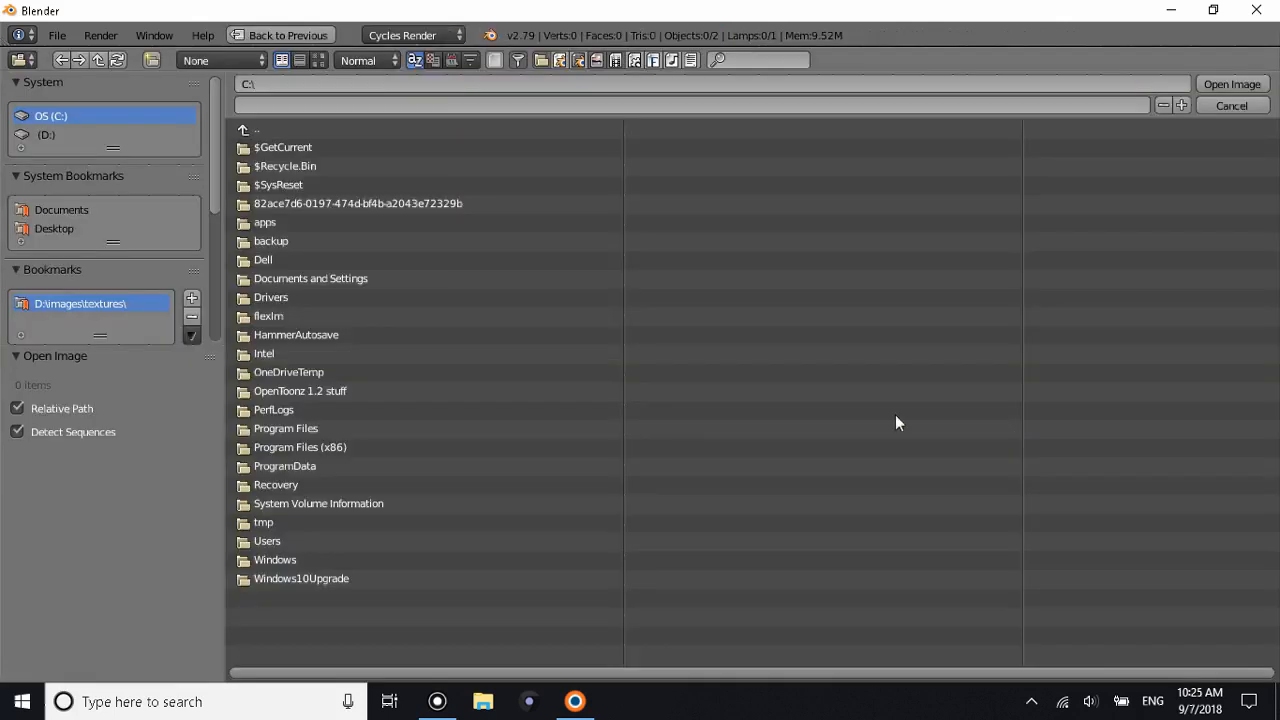
pyautogui.scroll(-5, 51, 232)
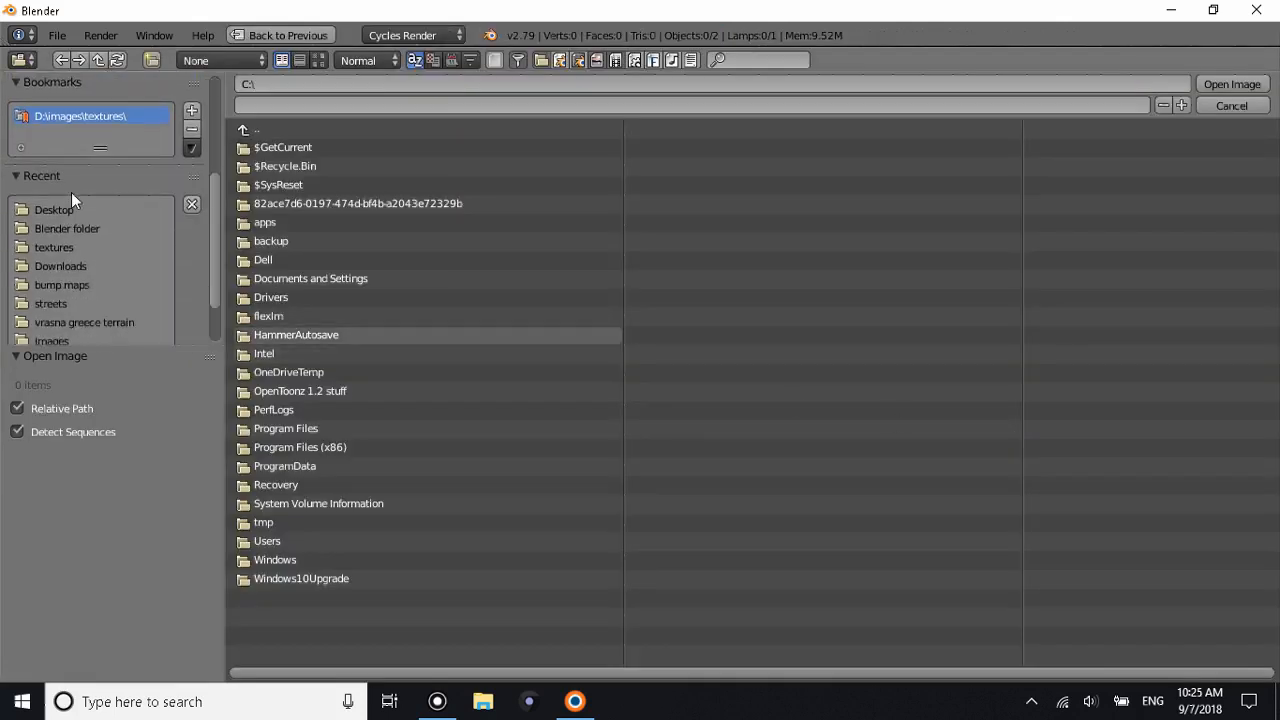
pyautogui.click(64, 216)
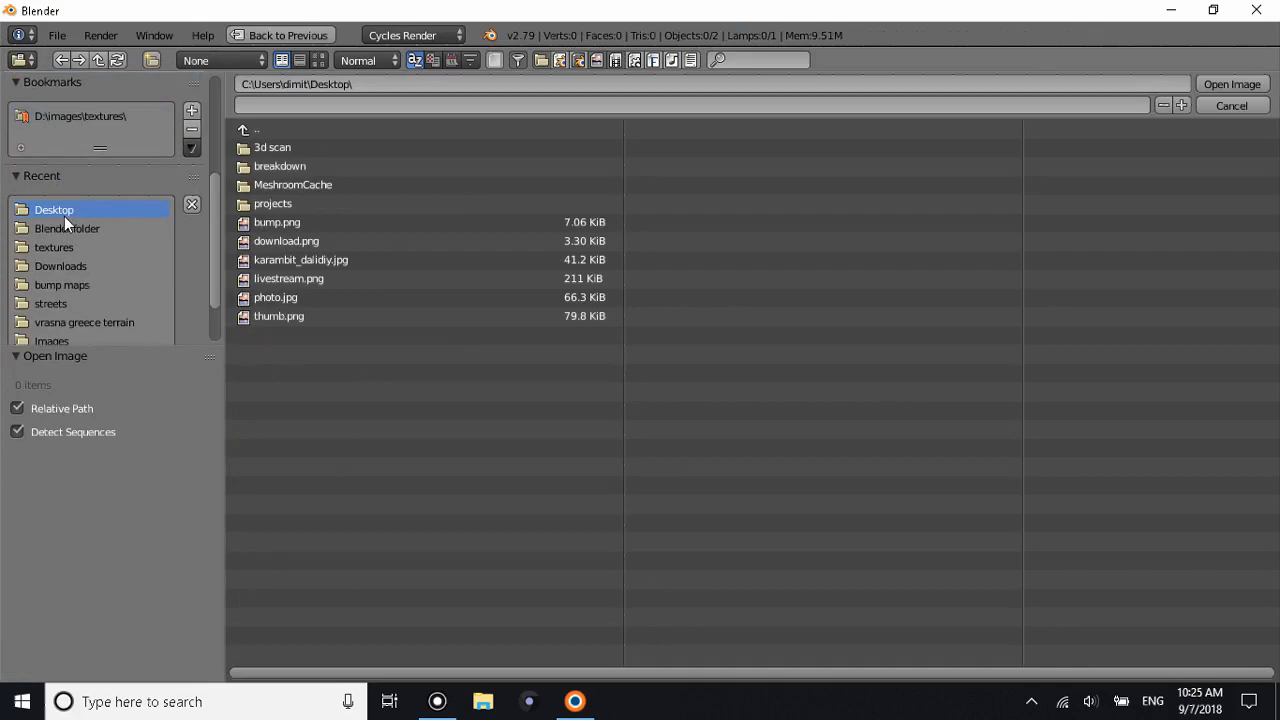
pyautogui.click(316, 60)
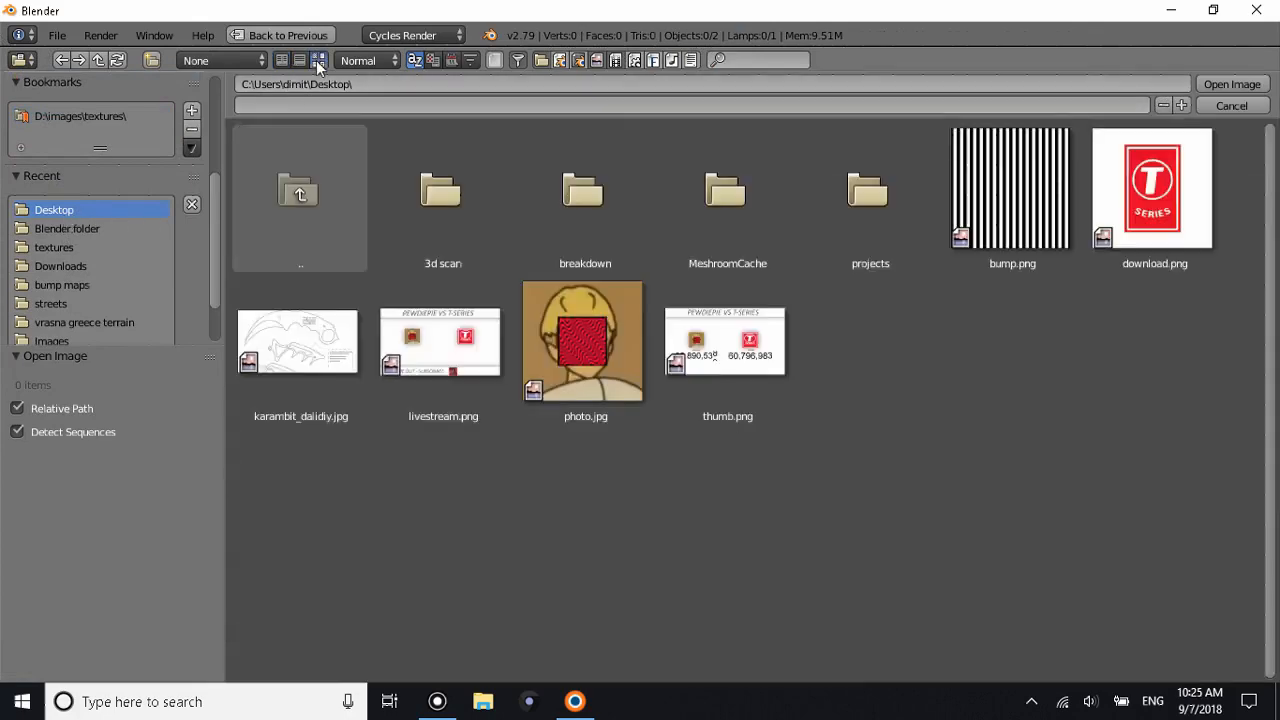
pyautogui.doubleClick(335, 357)
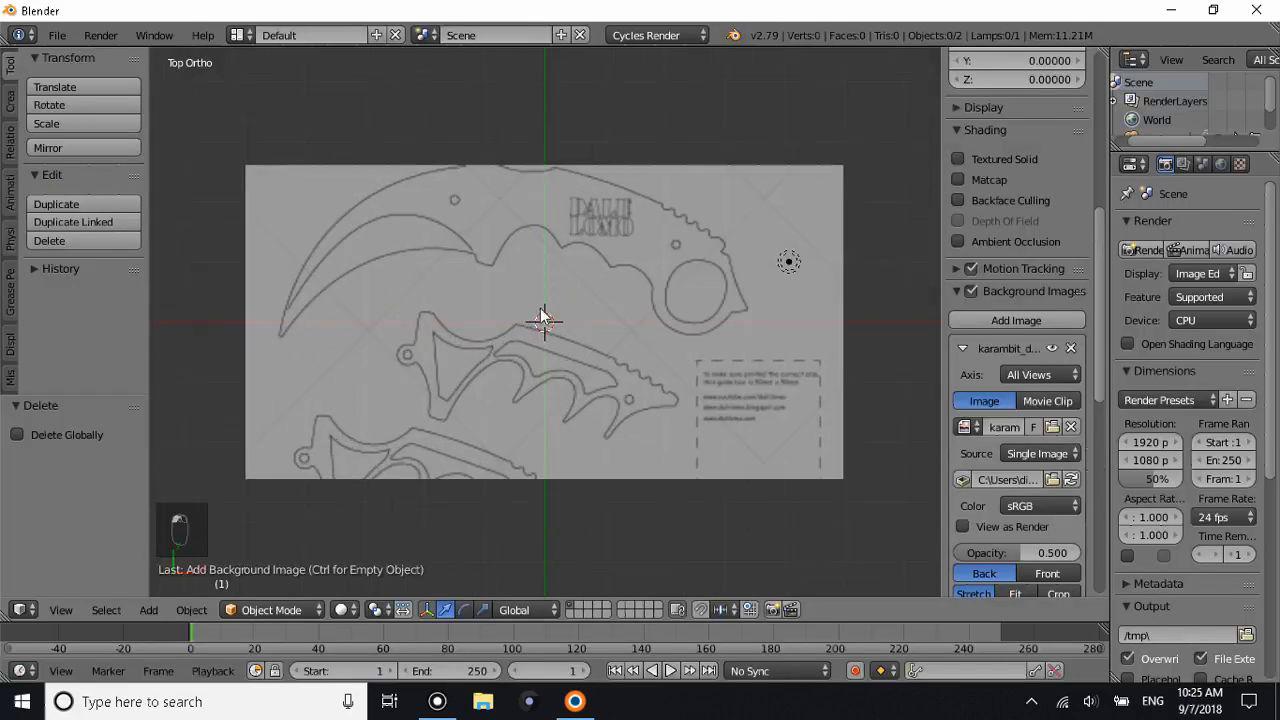
# Examine the karambit reference image in the orthographic top view and compare it with rotated and front views.
pyautogui.scroll(2, 530, 197)
pyautogui.scroll(-4, 530, 197)
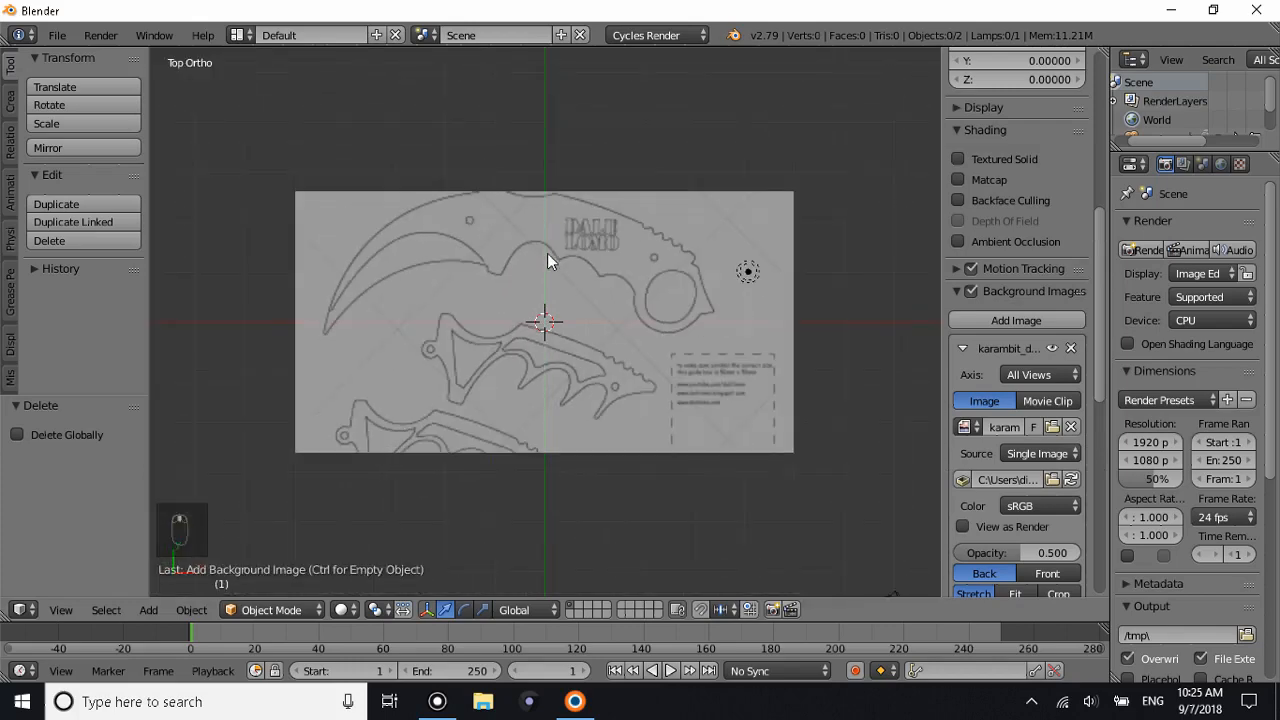
pyautogui.moveTo(547, 253); pyautogui.dragTo(645, 248, button='middle')
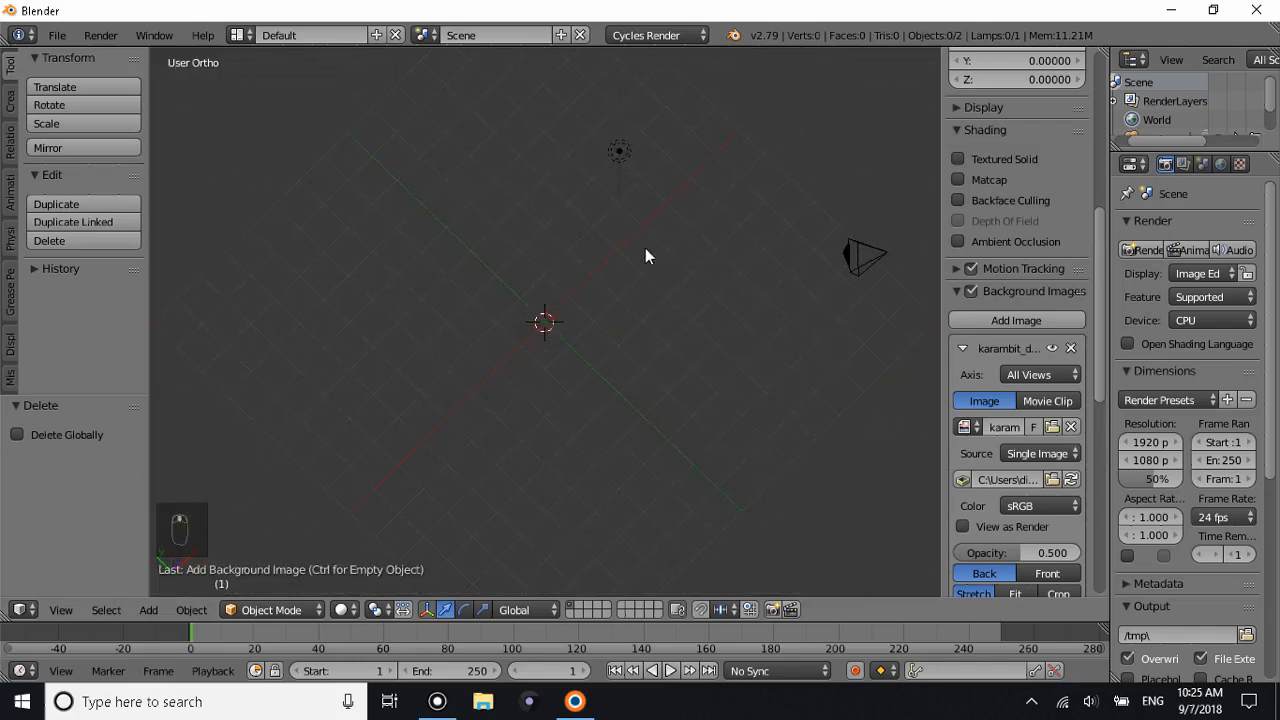
pyautogui.press('KP_7')
pyautogui.press('KP_1')
pyautogui.press('KP_7')
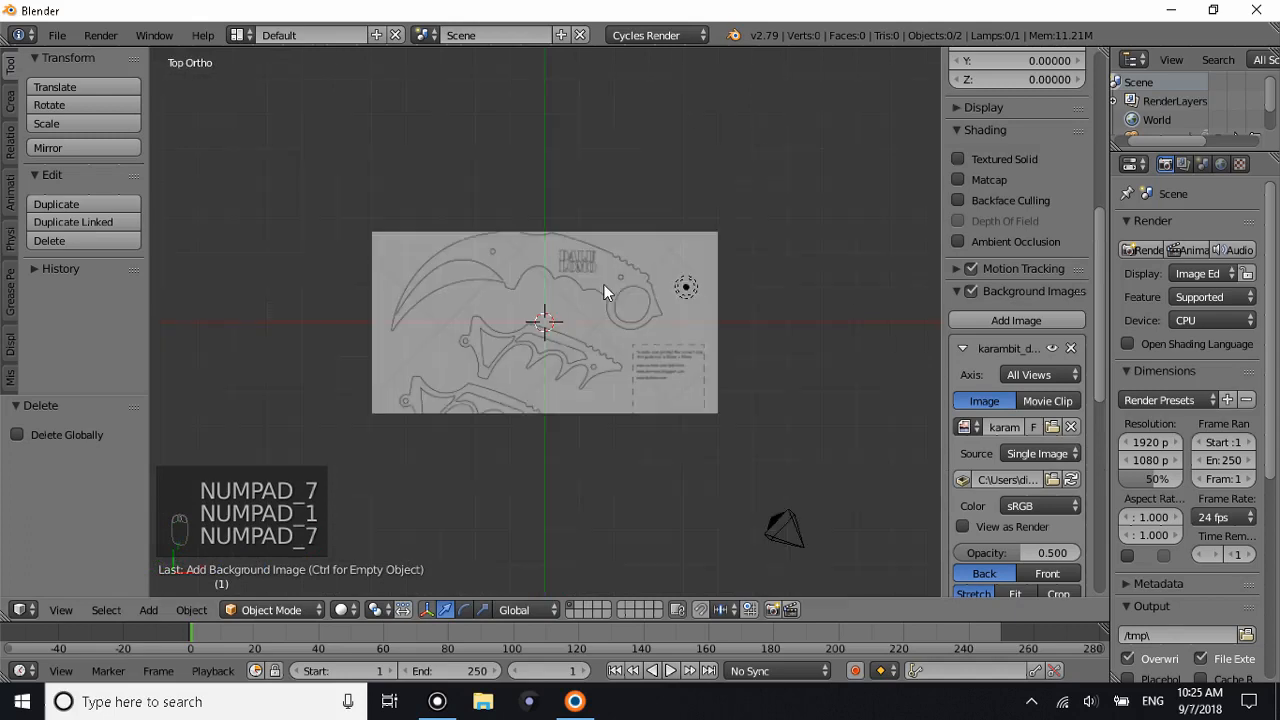
pyautogui.scroll(1, 595, 290)
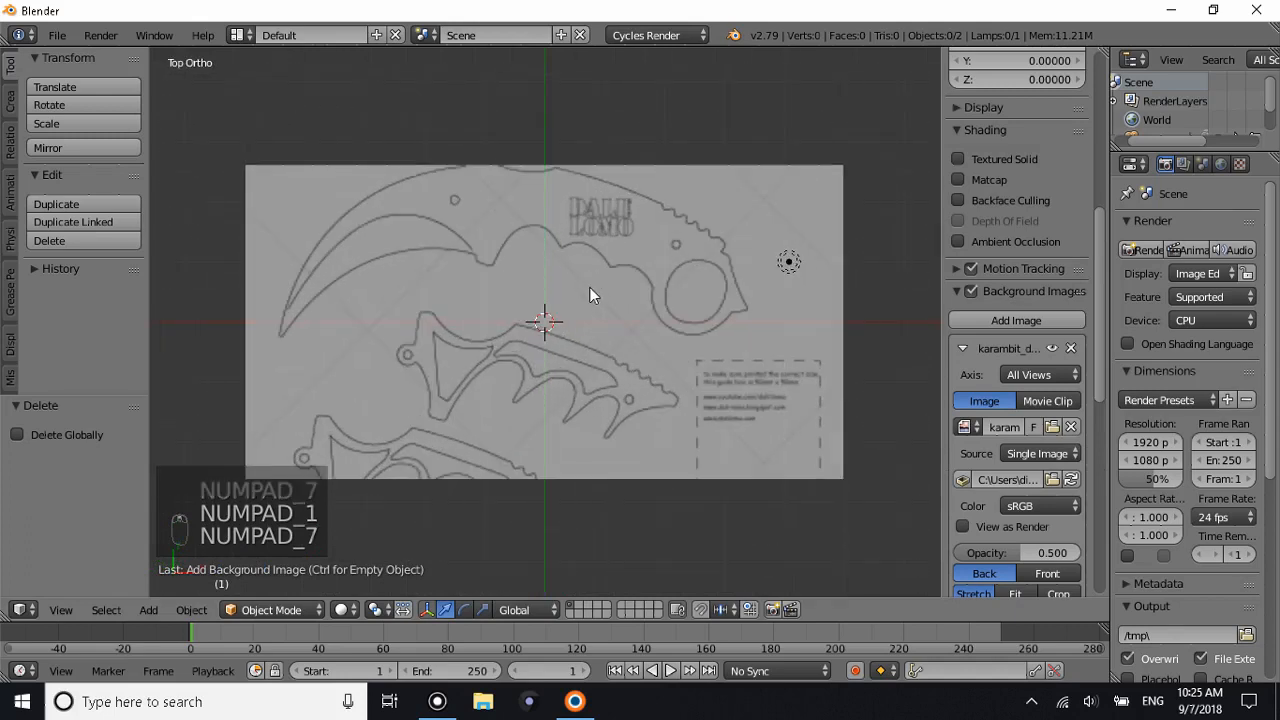
pyautogui.scroll(1, 590, 285)
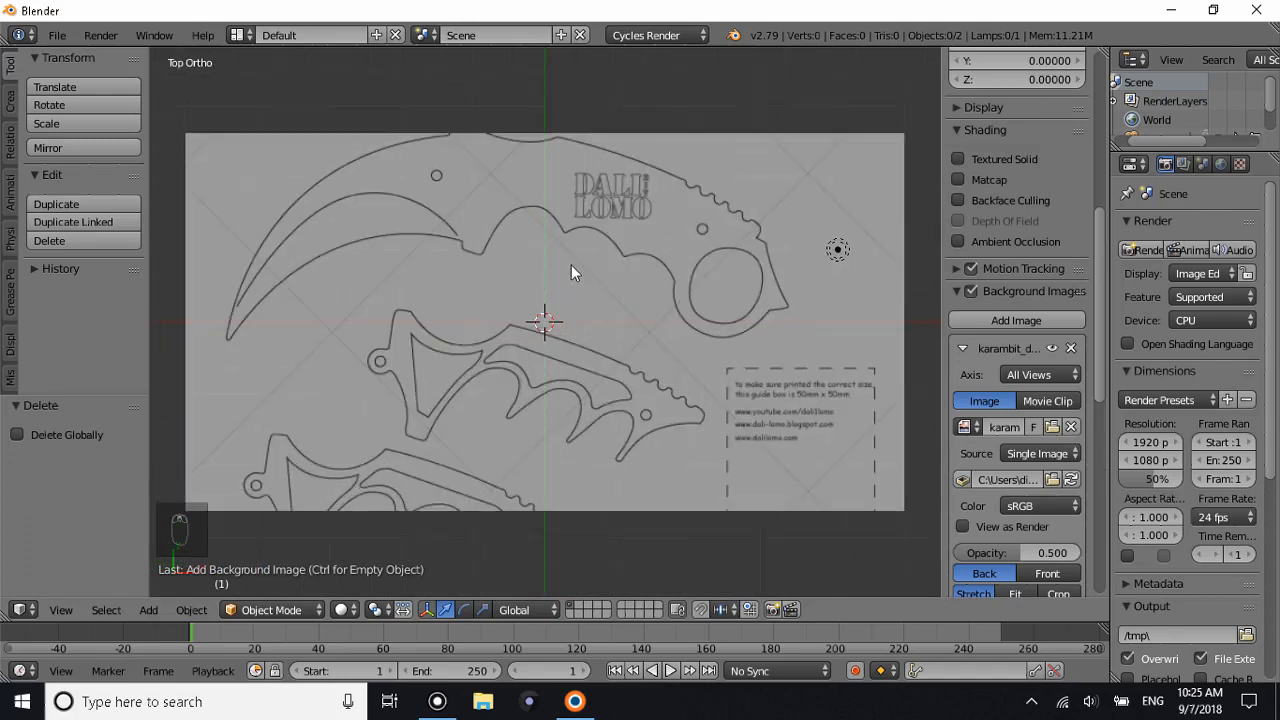
pyautogui.keyDown('shift'); pyautogui.scroll(3, 460, 227); pyautogui.keyUp('shift')
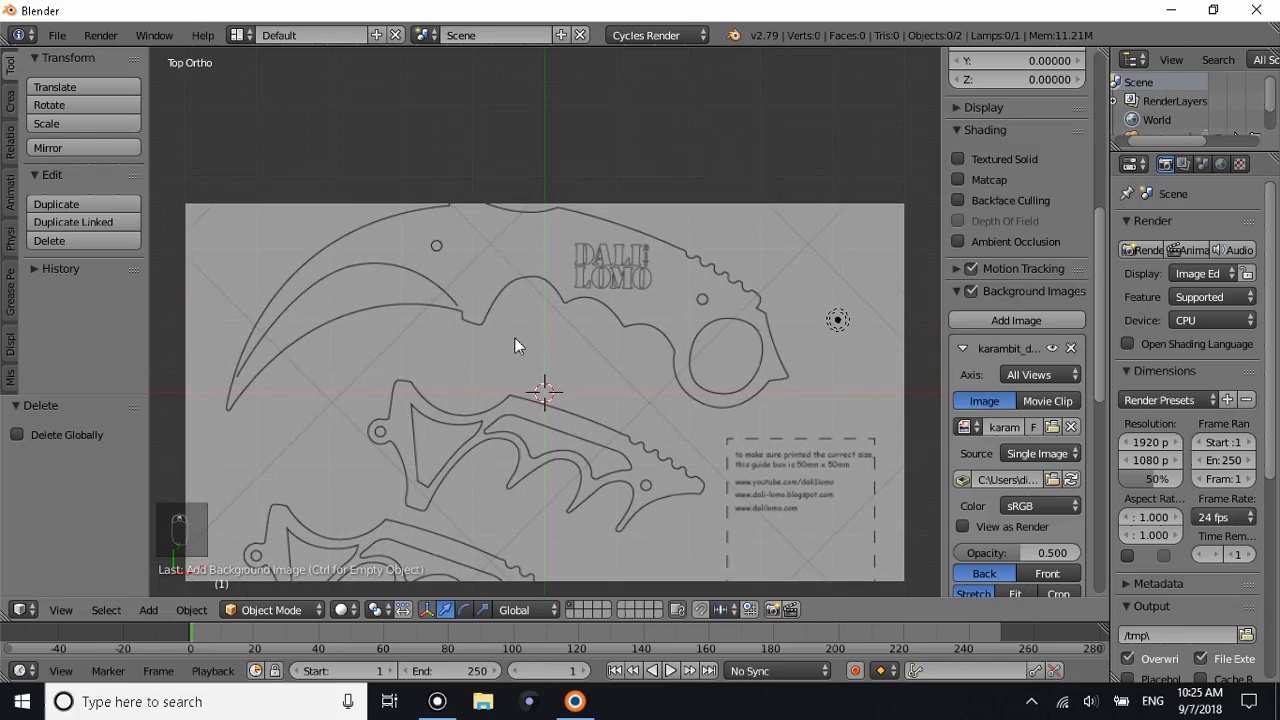
# Add a plane at about X -0.476, Y 2.014 on the large knife outline and scale it to about 0.56.
pyautogui.click(511, 247)
pyautogui.hotkey('shift', 'a')
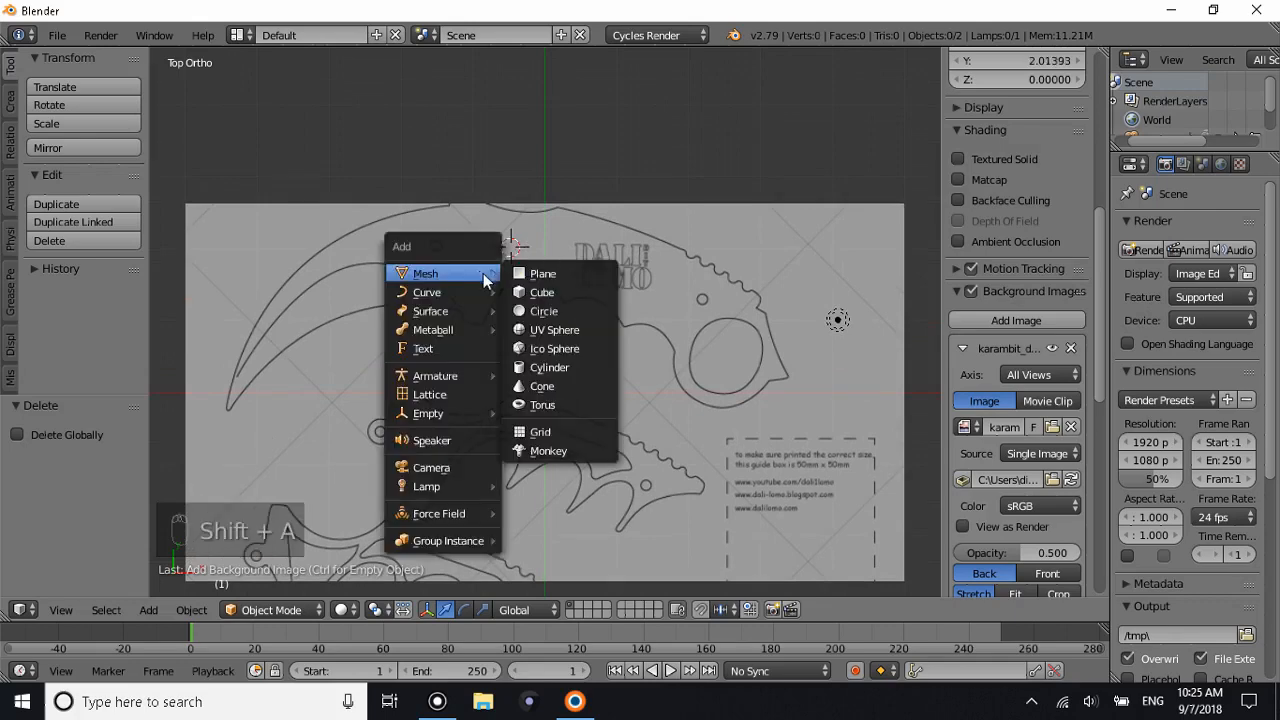
pyautogui.click(552, 272)
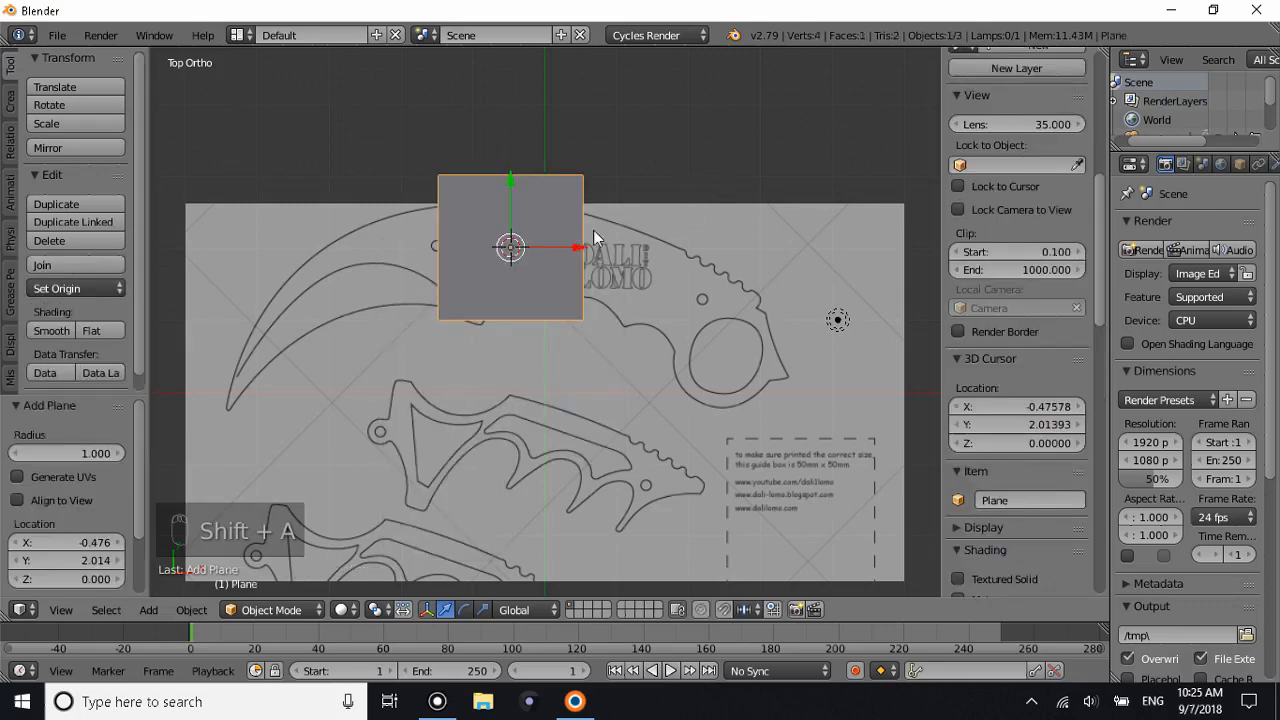
pyautogui.scroll(2, 593, 229)
pyautogui.press('s')
pyautogui.click(626, 134)
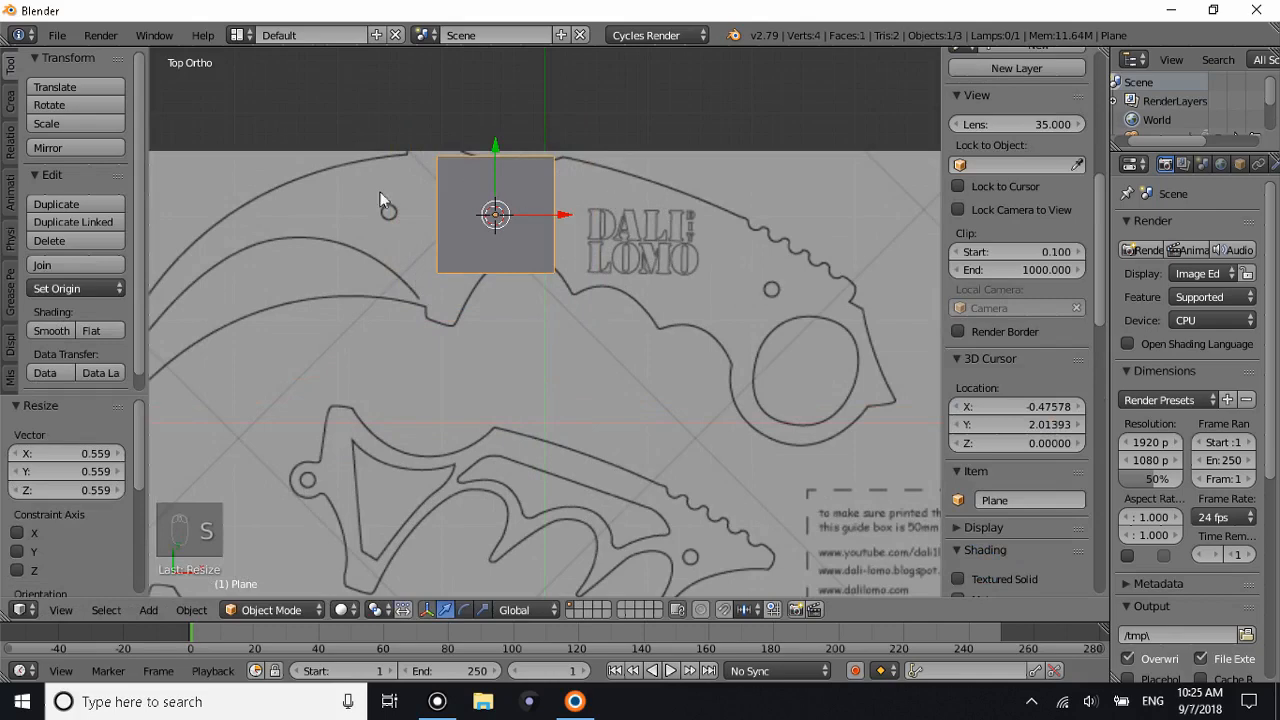
# Move the plane about -0.96 in X and -2.69 in Y onto the front of the middle handle outline.
pyautogui.keyDown('shift'); pyautogui.scroll(-5, 491, 513); pyautogui.keyUp('shift')
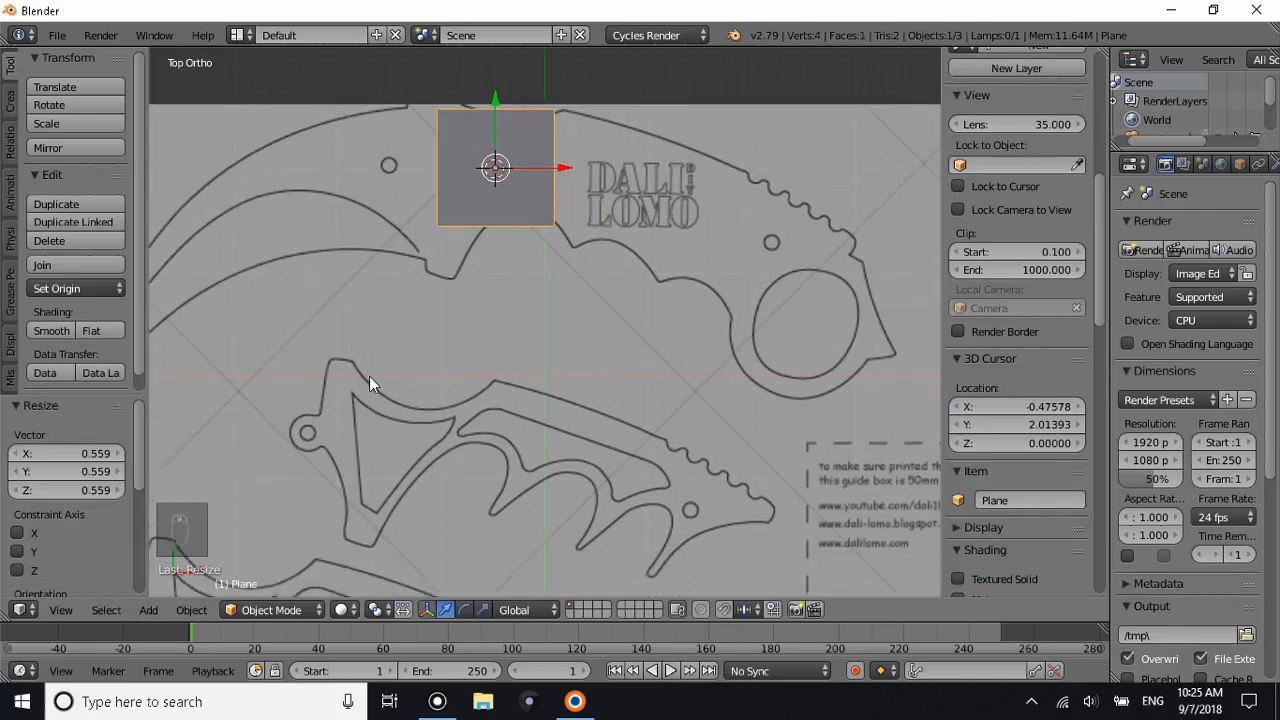
pyautogui.press('g')
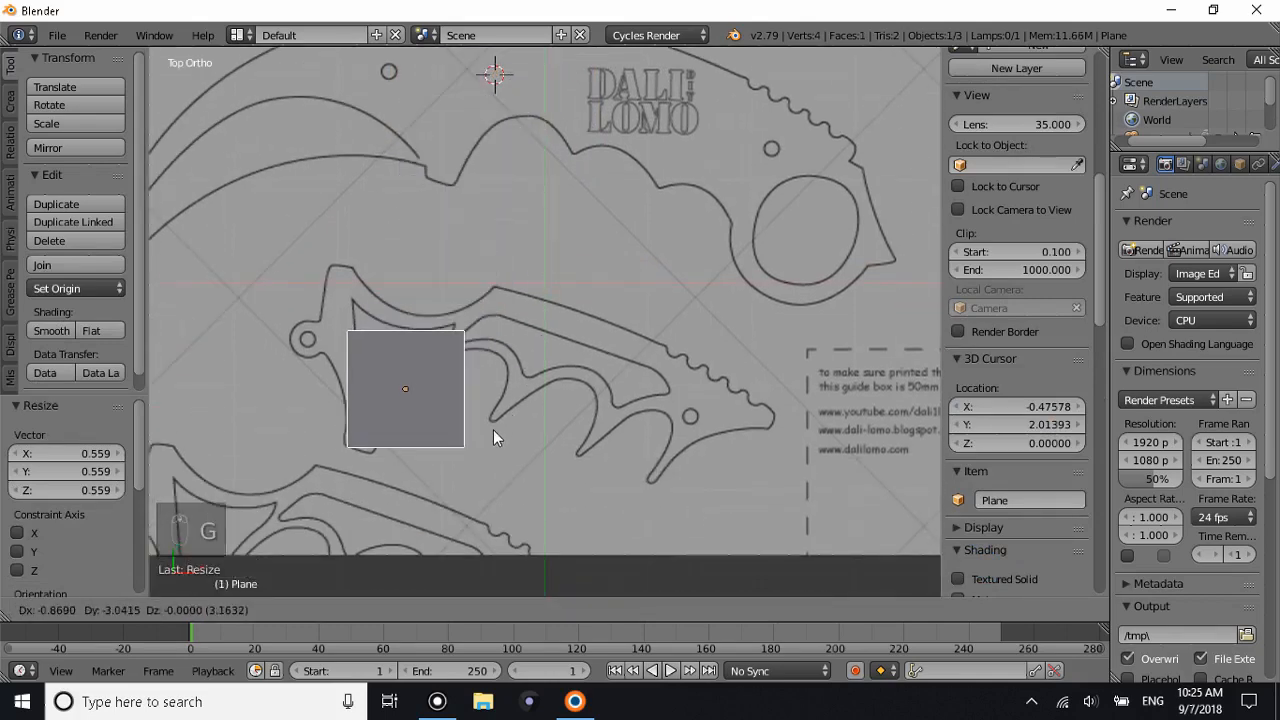
pyautogui.click(484, 400)
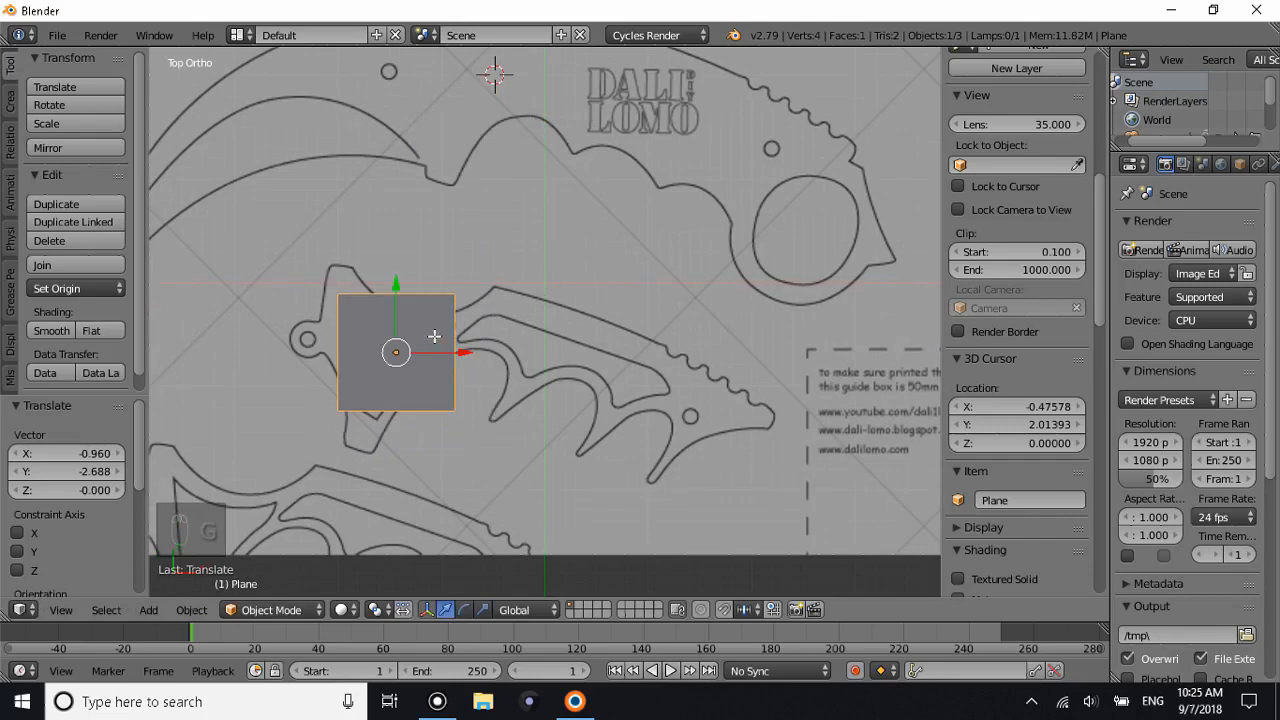
pyautogui.press('Tab')
pyautogui.press('Tab')
pyautogui.press('Tab')
pyautogui.press('Tab')
pyautogui.press('Tab')
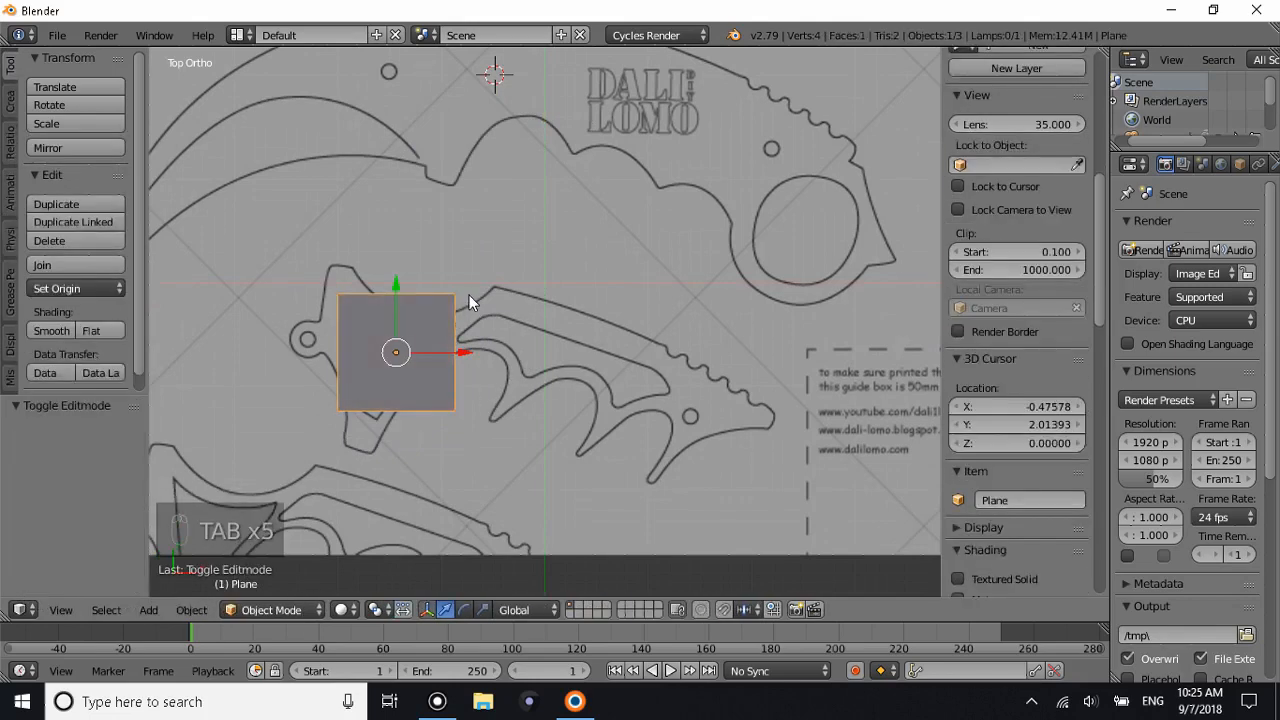
# Scale the plane to about 0.51 and move it onto the upper front tip of the middle handle outline.
pyautogui.press('s')
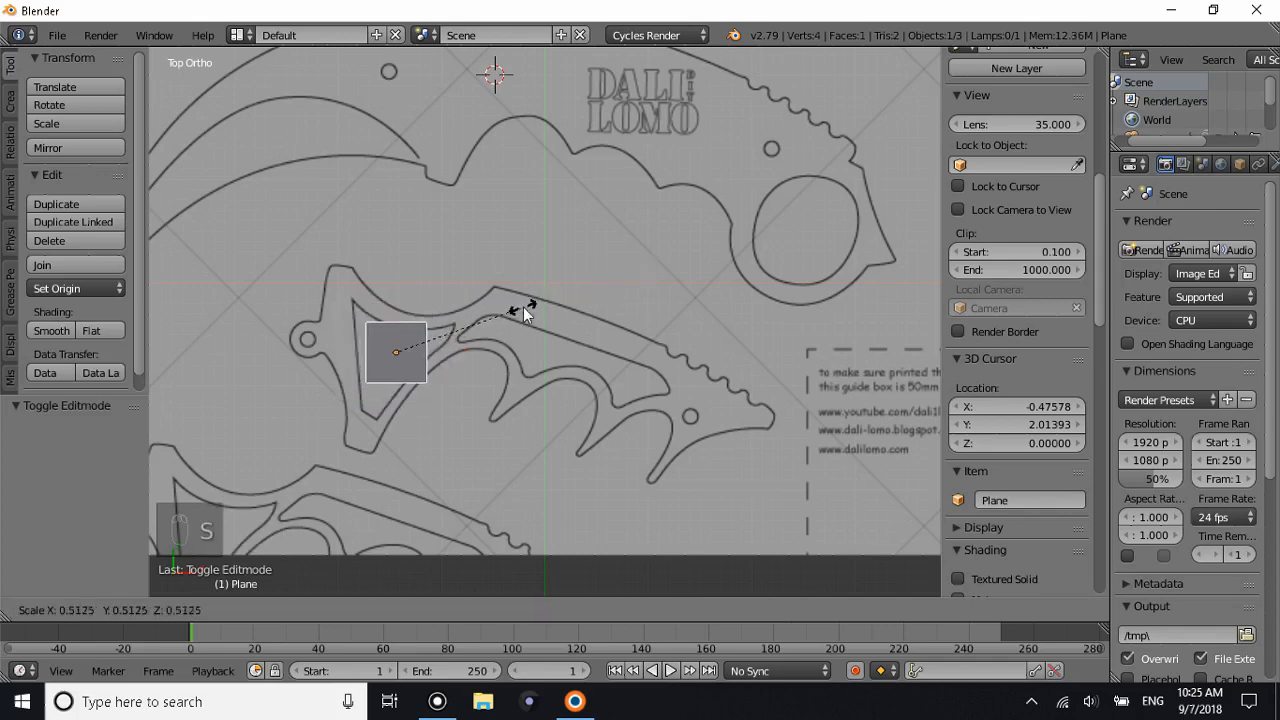
pyautogui.click(522, 308)
pyautogui.press('g')
pyautogui.click(414, 258)
# Delete the plane's lower-right vertex, keeping the three vertices along its left and upper edges.
pyautogui.press('Tab')
pyautogui.rightClick(389, 338)
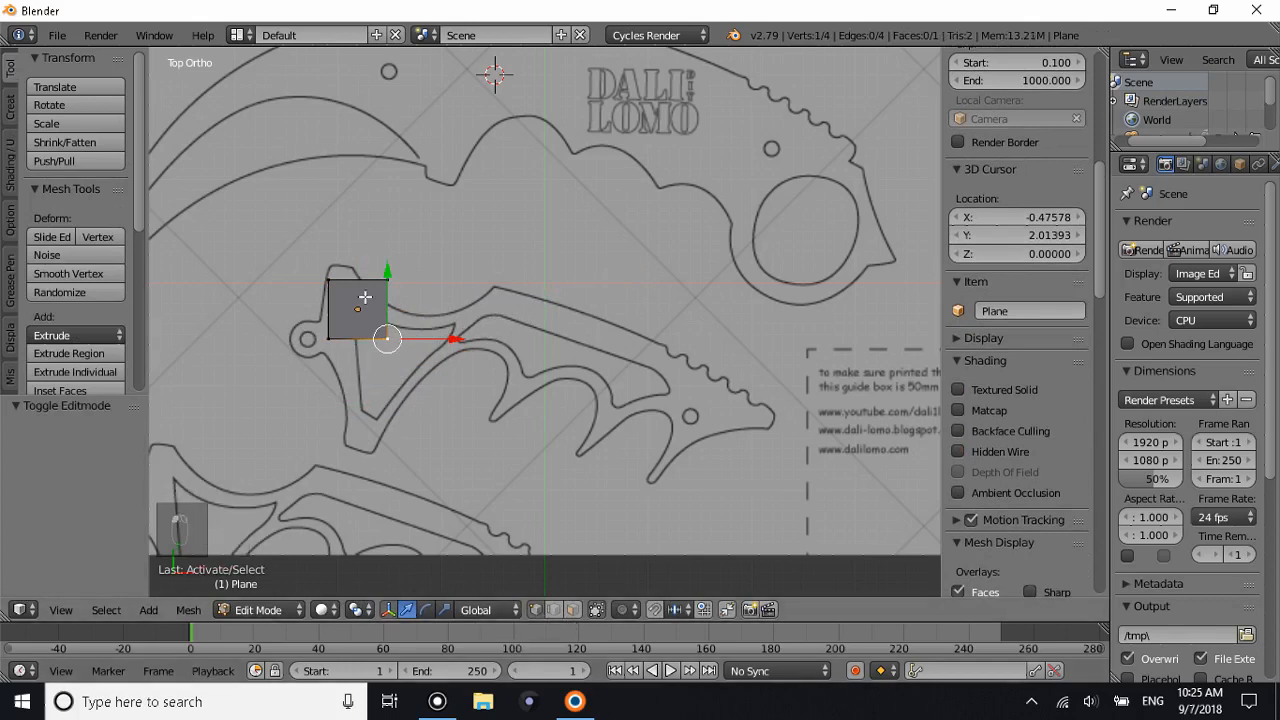
pyautogui.press('x')
pyautogui.click(355, 220)
# Move the remaining three vertices up about 0.11 in Y onto the handle's upper front tip and scale them to 0.913.
pyautogui.rightClick(384, 283)
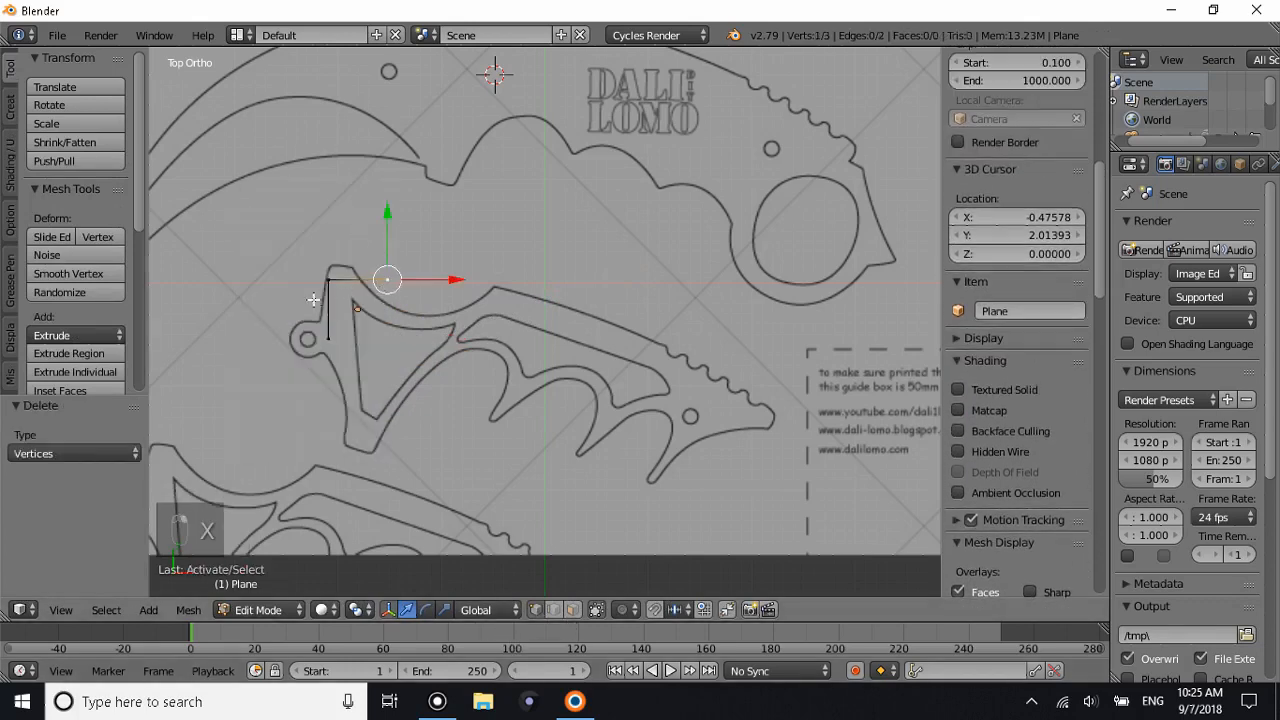
pyautogui.keyDown('shift'); pyautogui.scroll(1, 240, 322); pyautogui.keyUp('shift')
pyautogui.keyDown('shift'); pyautogui.scroll(1, 240, 322); pyautogui.keyUp('shift')
pyautogui.keyDown('shift'); pyautogui.scroll(-3, 240, 322); pyautogui.keyUp('shift')
pyautogui.keyDown('ctrl'); pyautogui.scroll(4, 244, 322); pyautogui.keyUp('ctrl')
pyautogui.keyDown('ctrl'); pyautogui.scroll(-8, 258, 327); pyautogui.keyUp('ctrl')
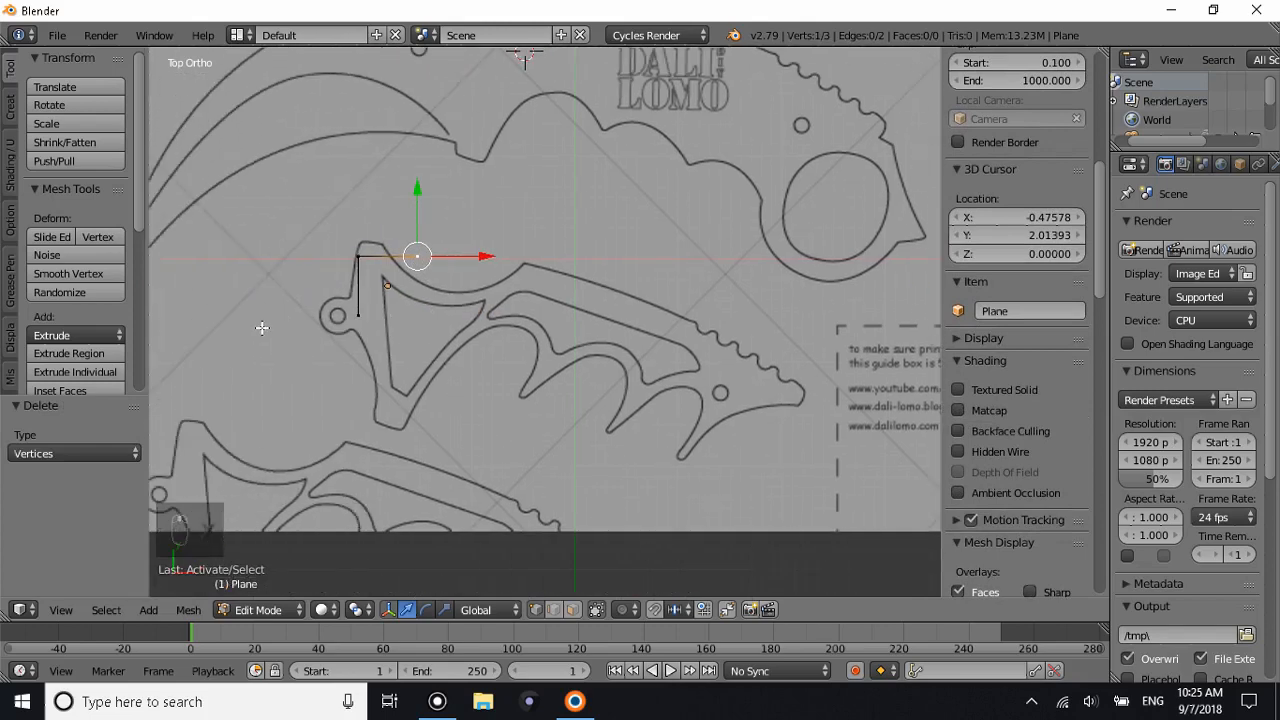
pyautogui.scroll(4, 382, 297)
pyautogui.rightClick(346, 185)
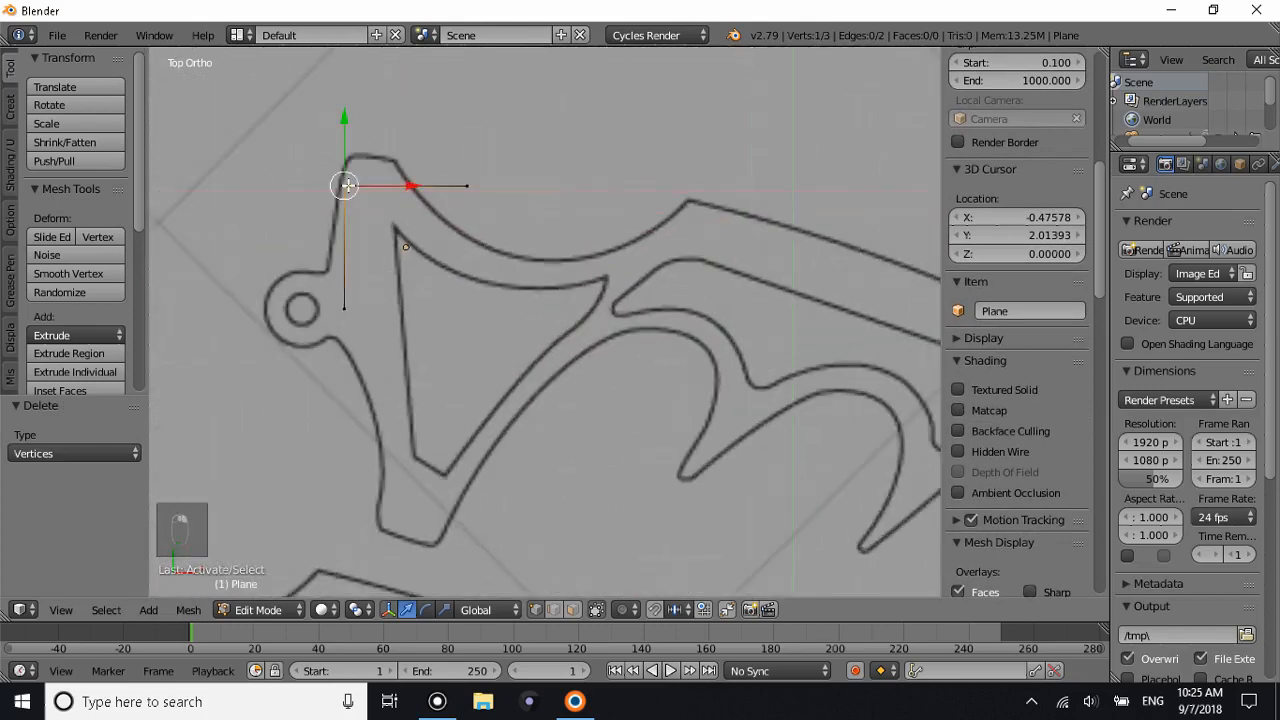
pyautogui.press('a')
pyautogui.press('a')
pyautogui.press('a')
pyautogui.press('g')
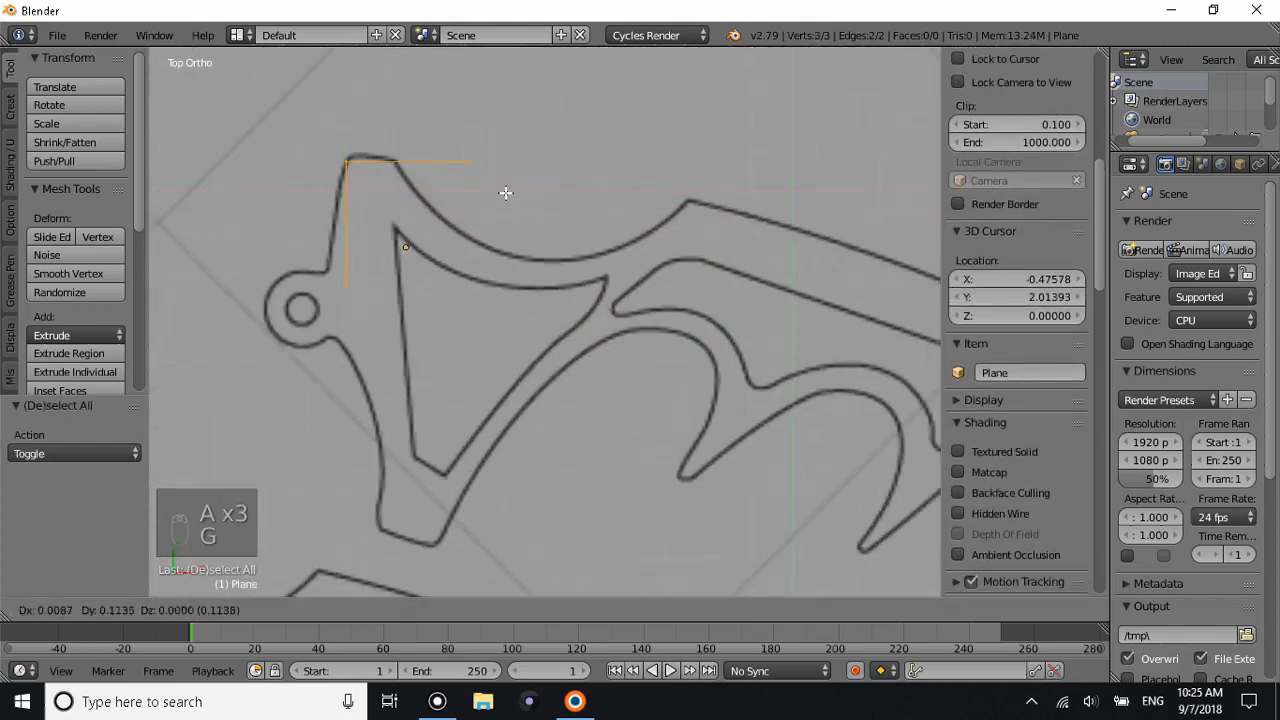
pyautogui.click(503, 194)
pyautogui.press('s')
pyautogui.click(493, 180)
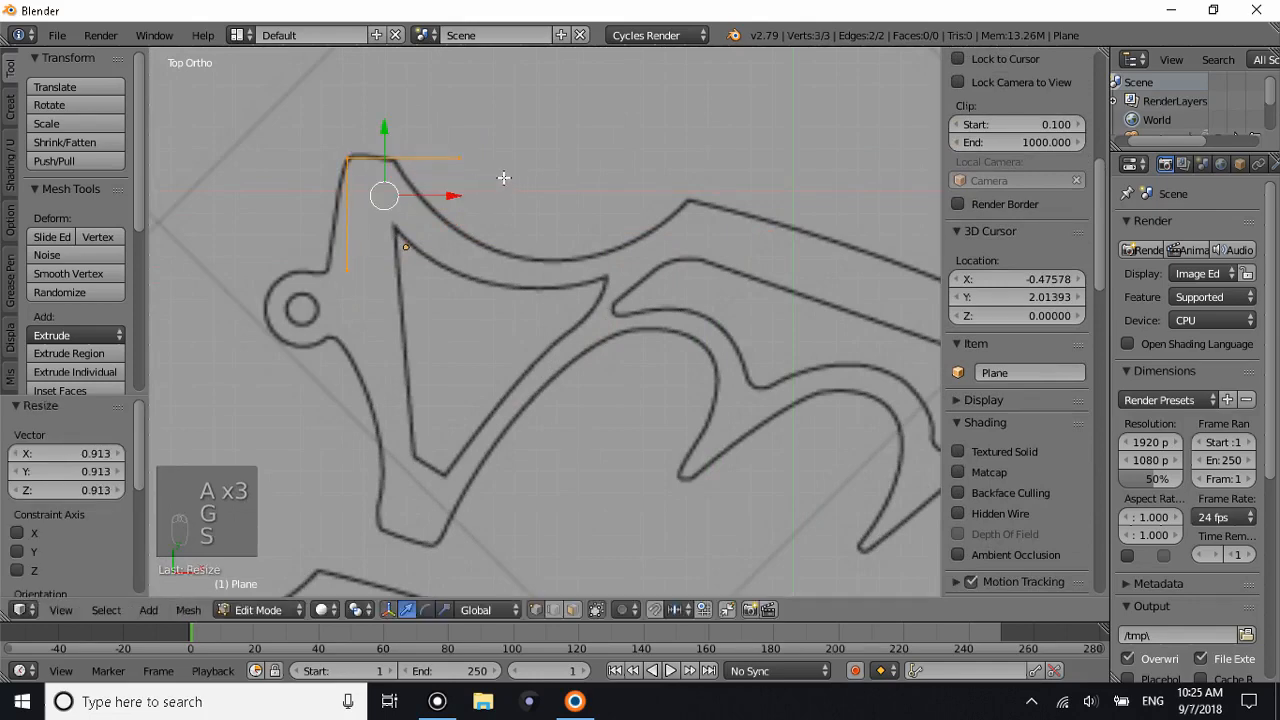
# Rotate the three vertices clockwise and shift them -0.039 in X and -0.017 in Y to follow the handle's slanted front edge.
pyautogui.press('r')
pyautogui.click(508, 194)
pyautogui.press('g')
pyautogui.click(500, 194)
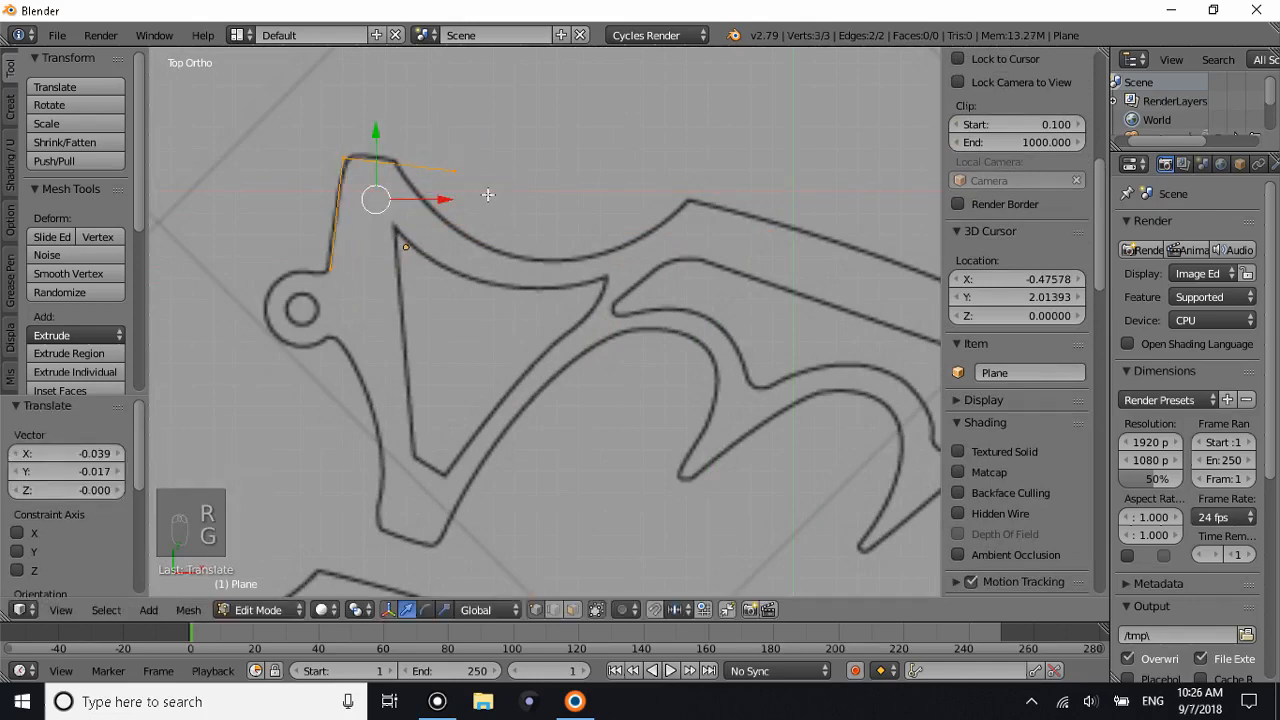
# Move the upper edge's free end vertex -0.275 in X and 0.048 in Y onto the rear corner of the upper front tip.
pyautogui.rightClick(455, 172)
pyautogui.press('g')
pyautogui.click(391, 163)
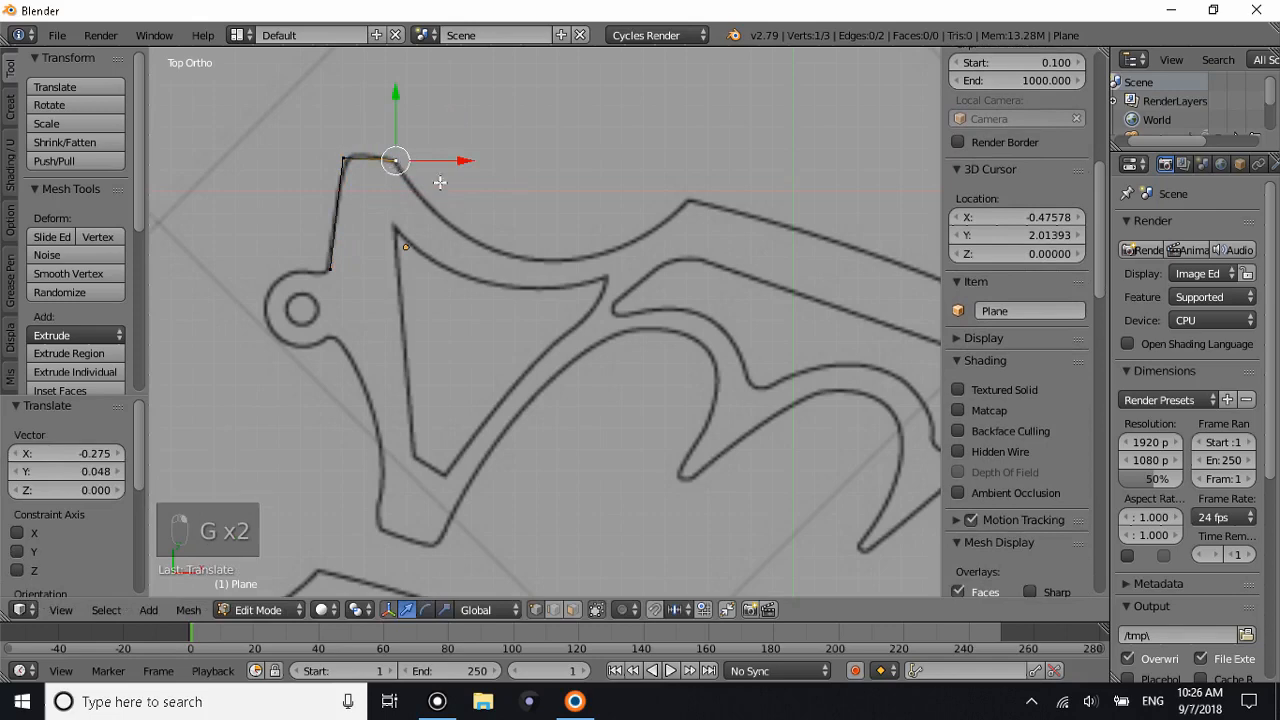
# Move the upper edge's end vertex 4.066 in X and -1.396 in Y to the rear end of the handle outline.
pyautogui.scroll(-3, 407, 176)
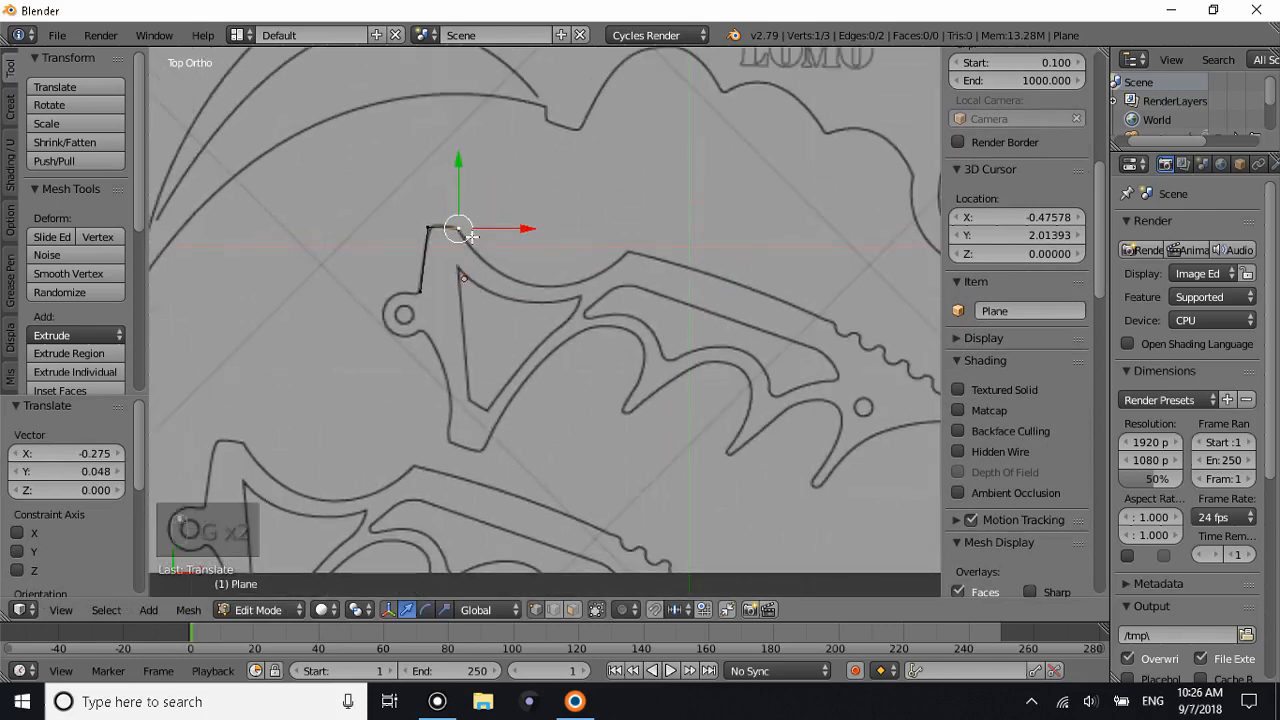
pyautogui.press('g')
pyautogui.rightClick(645, 287)
pyautogui.keyDown('ctrl'); pyautogui.scroll(-2, 580, 275); pyautogui.keyUp('ctrl')
pyautogui.keyDown('ctrl'); pyautogui.scroll(8, 571, 271); pyautogui.keyUp('ctrl')
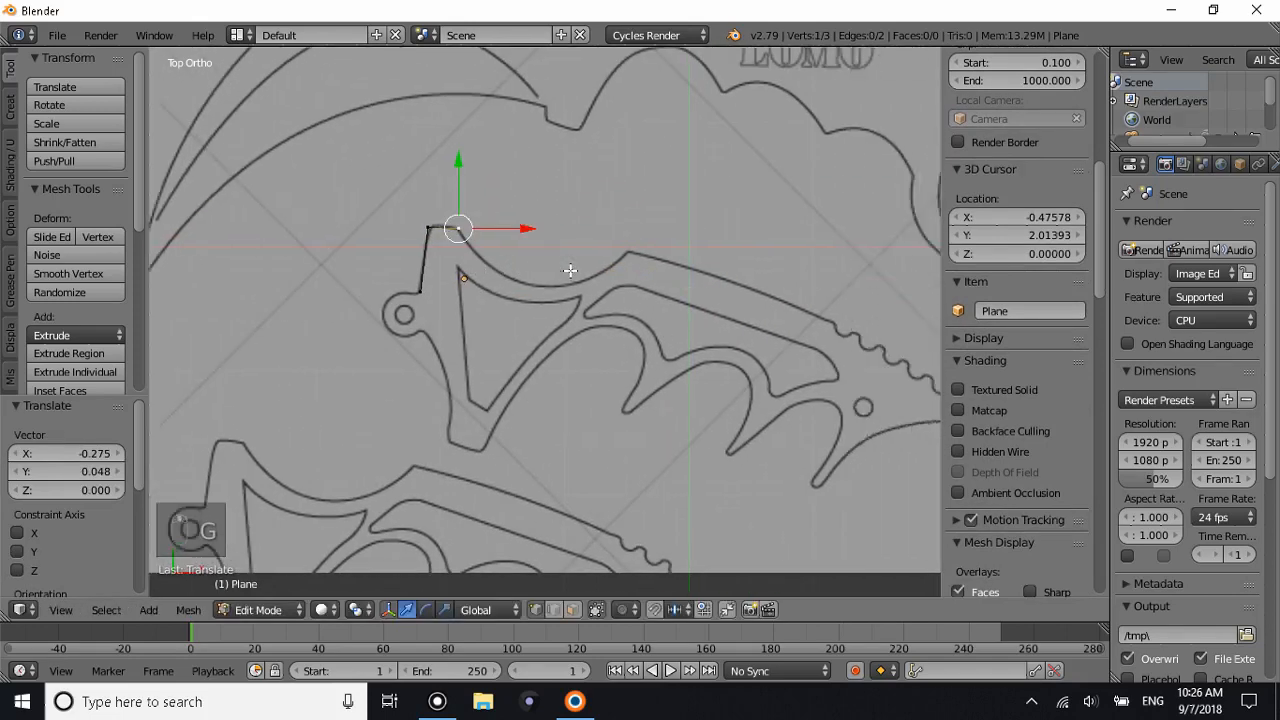
pyautogui.press('g')
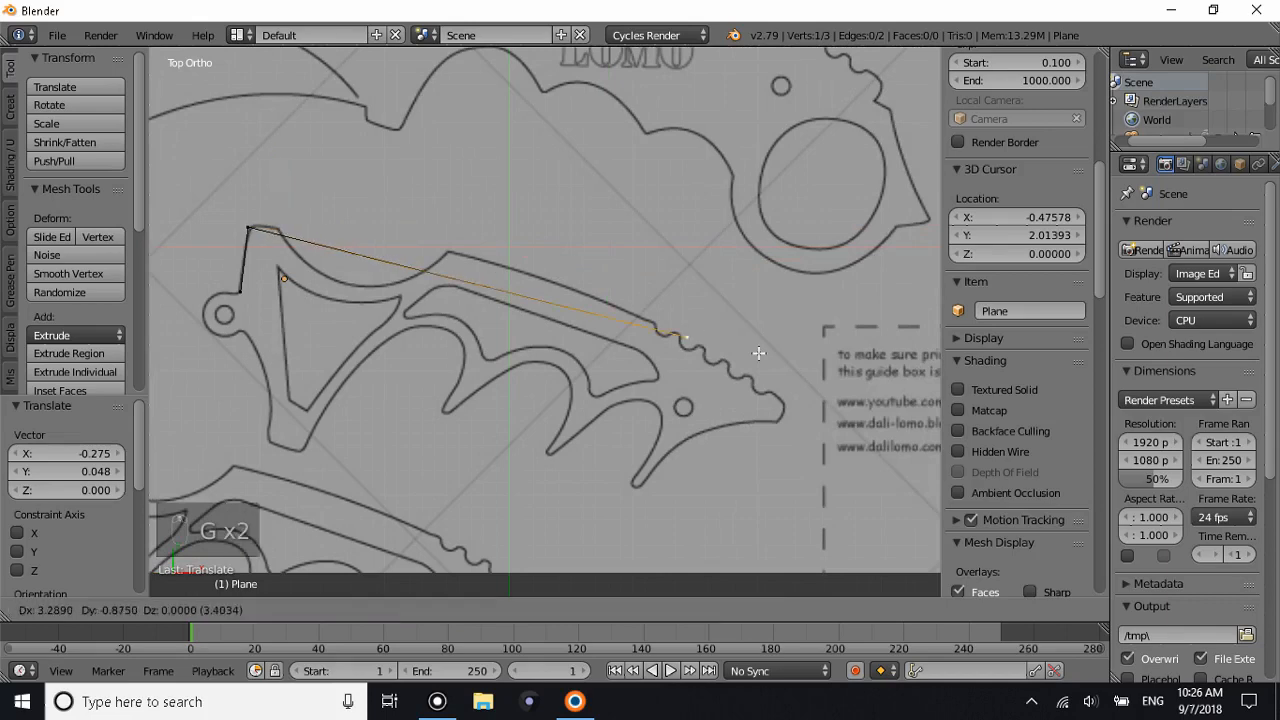
pyautogui.click(846, 417)
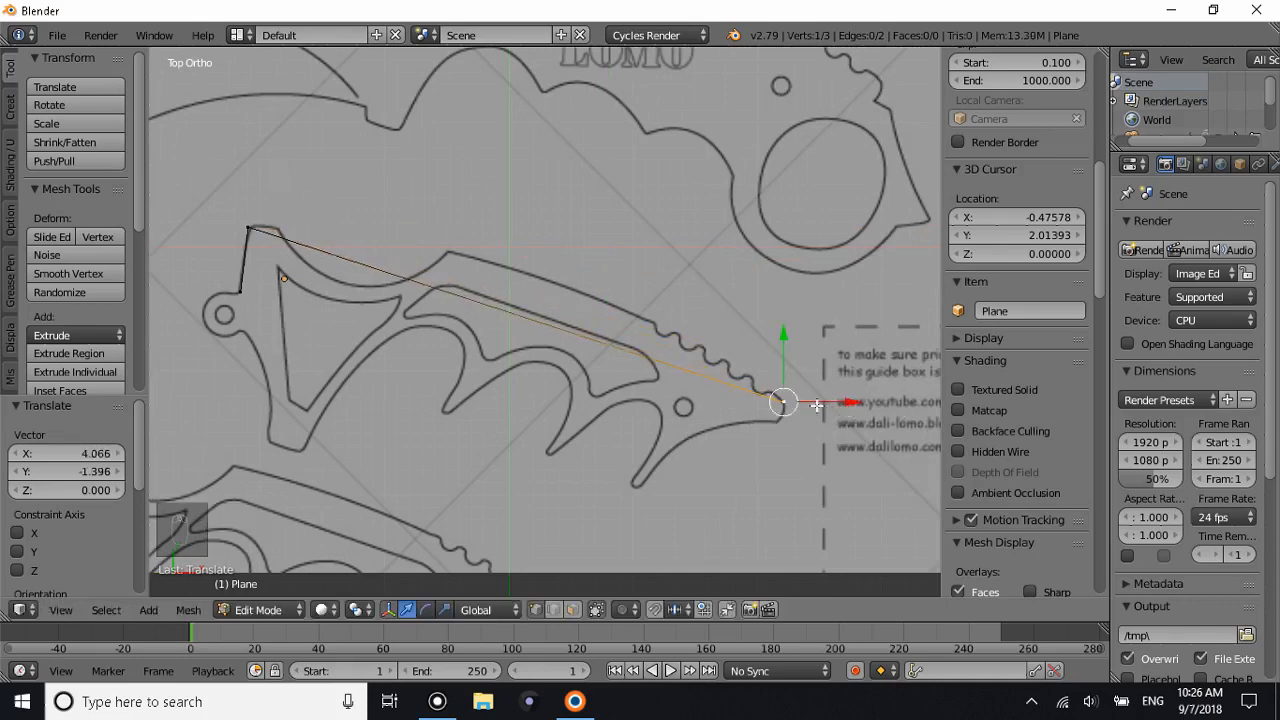
# Extrude vertices around the handle's rear end, down to the rearmost finger spike and across its tip.
pyautogui.press('e')
pyautogui.click(806, 413)
pyautogui.press('e')
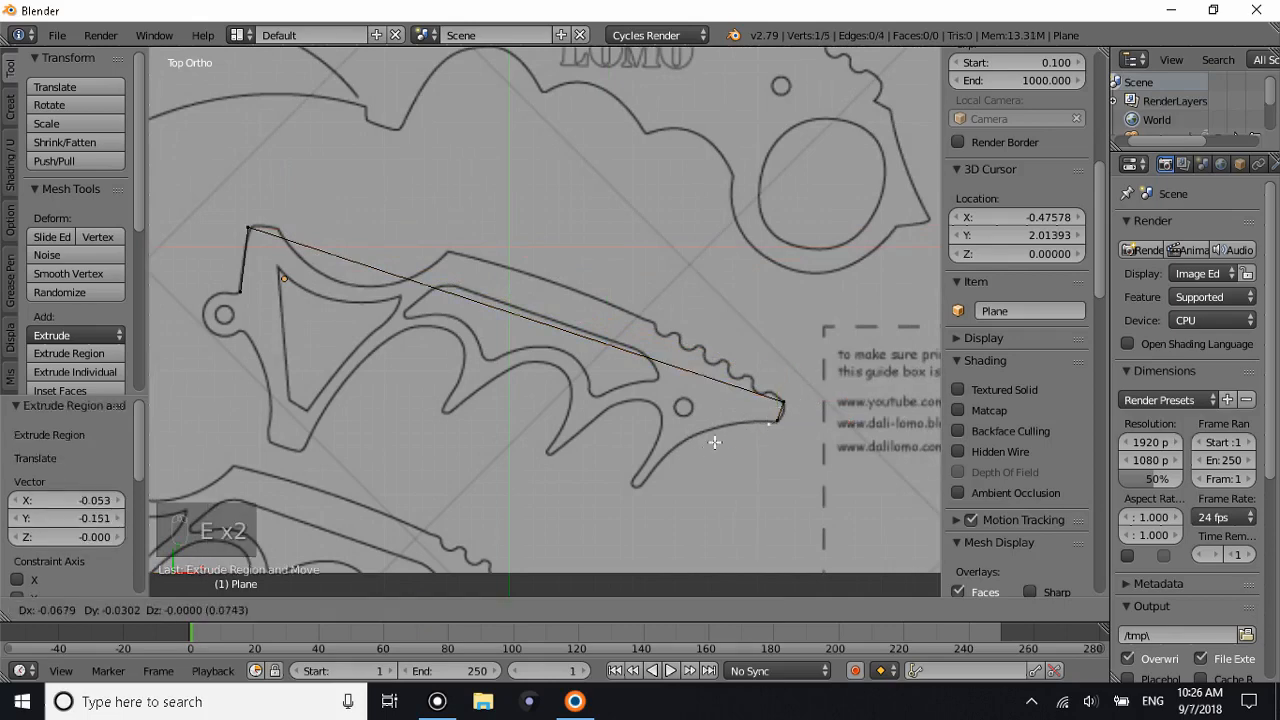
pyautogui.click(612, 491)
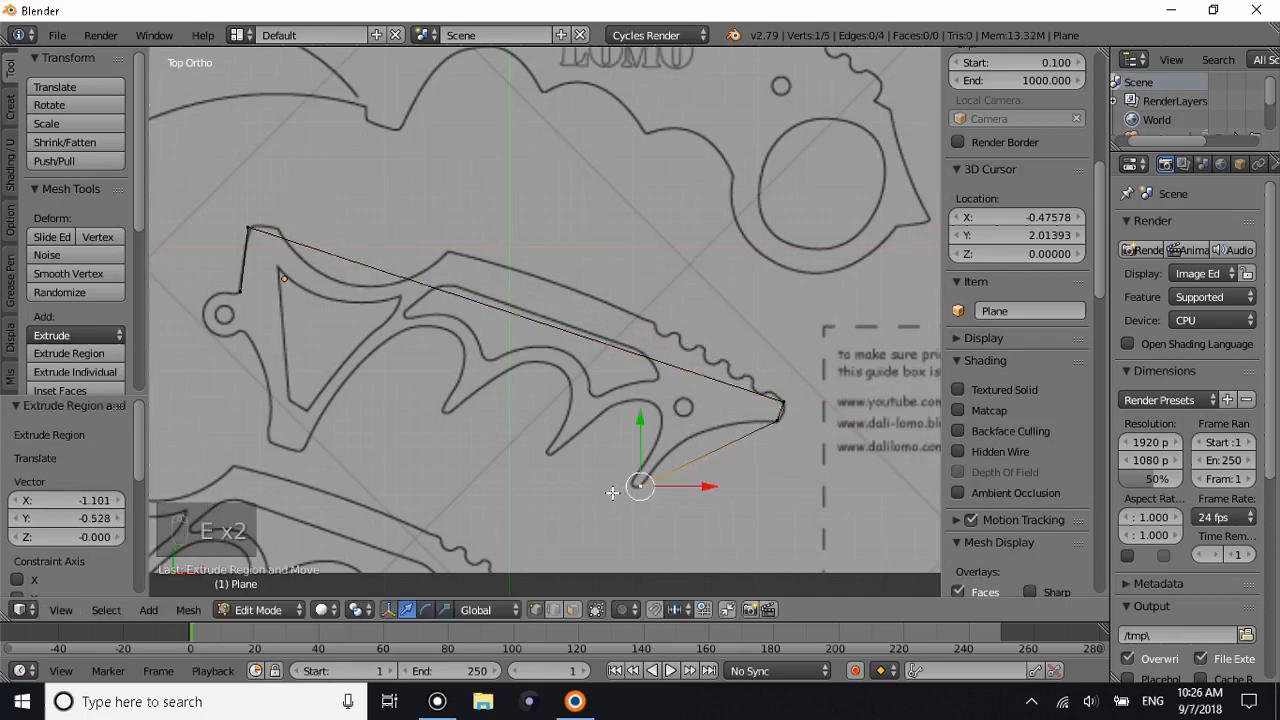
pyautogui.scroll(5, 620, 490)
pyautogui.press('e')
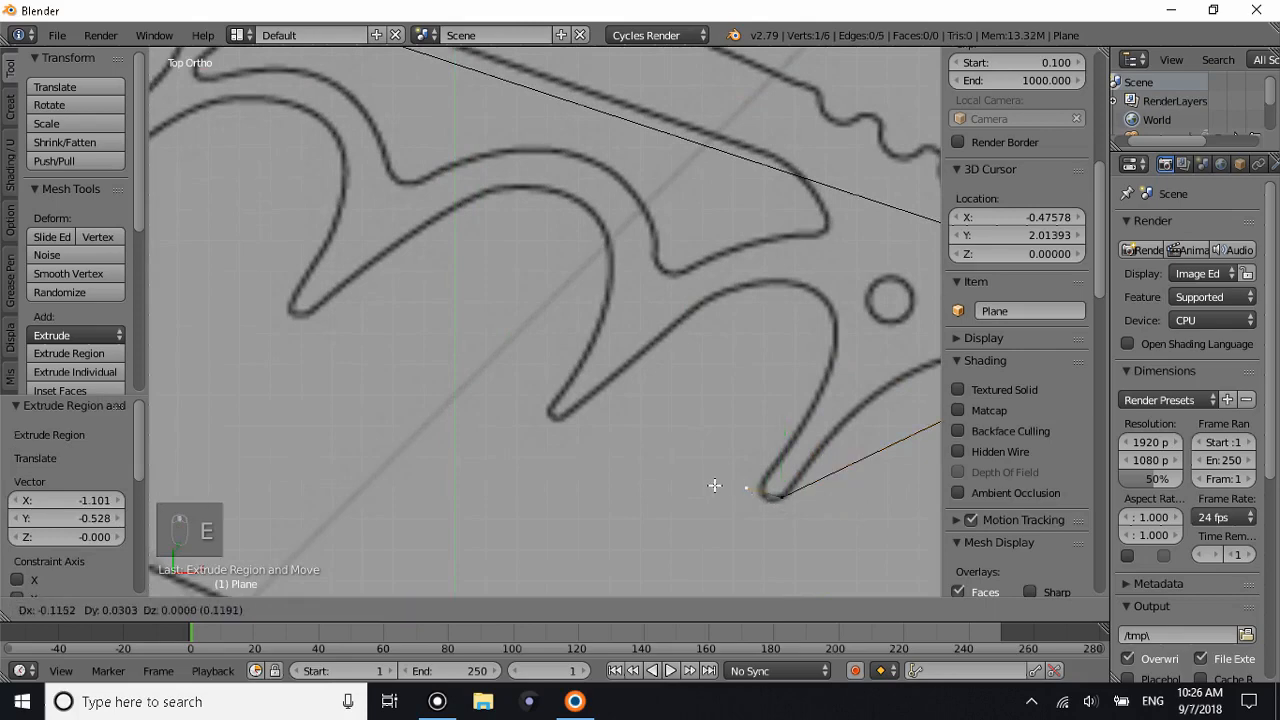
pyautogui.click(730, 486)
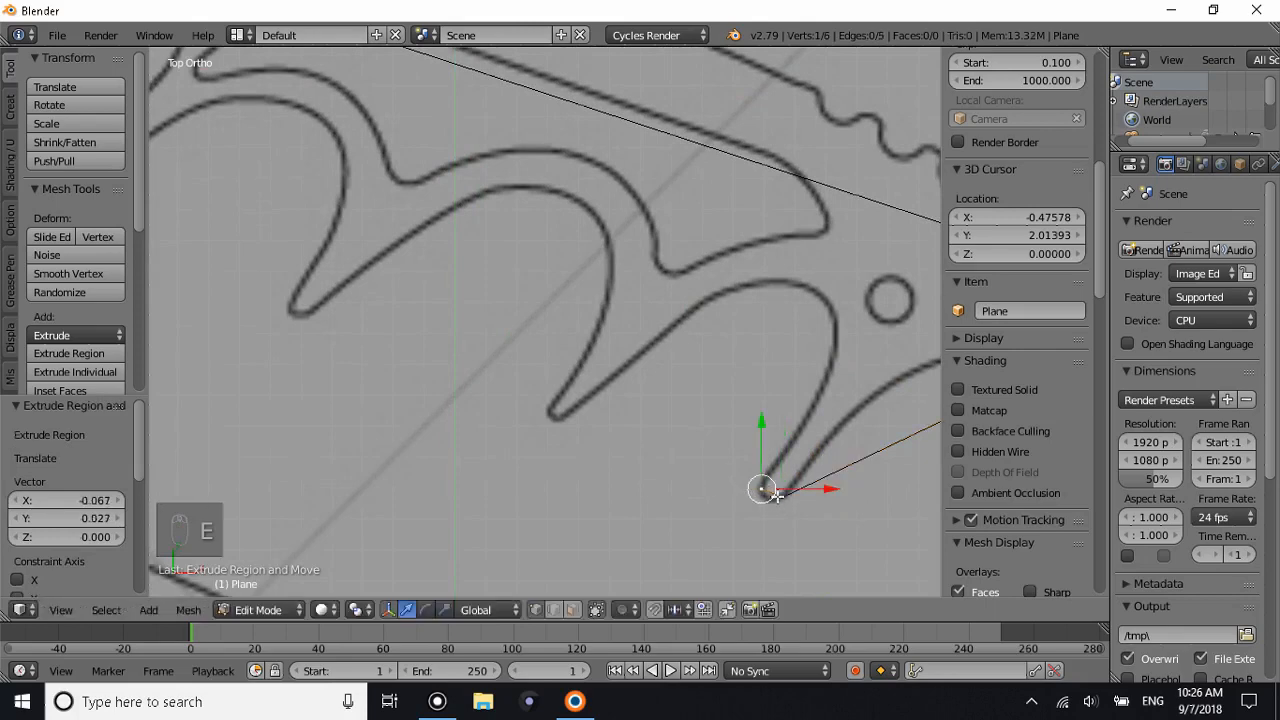
# Extrude vertices up to the top of the rear finger groove, down to the middle spike and across its tip.
pyautogui.press('e')
pyautogui.click(808, 291)
pyautogui.press('e')
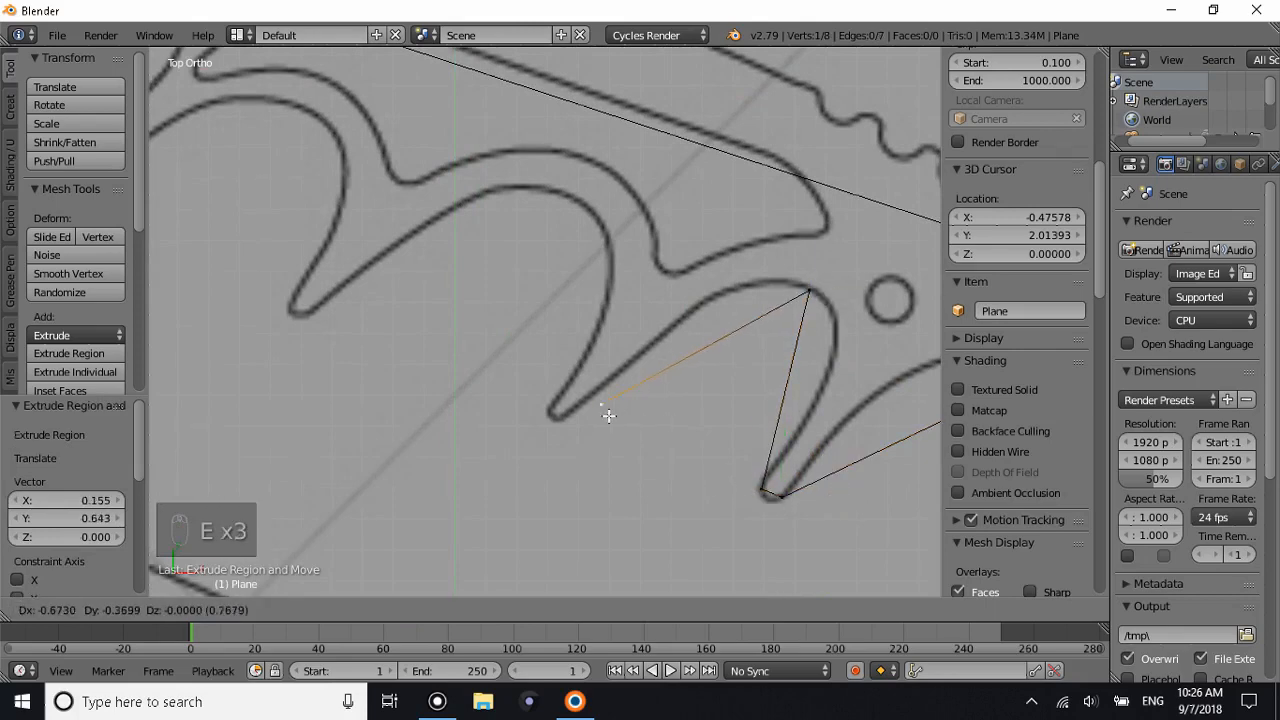
pyautogui.click(571, 428)
pyautogui.press('e')
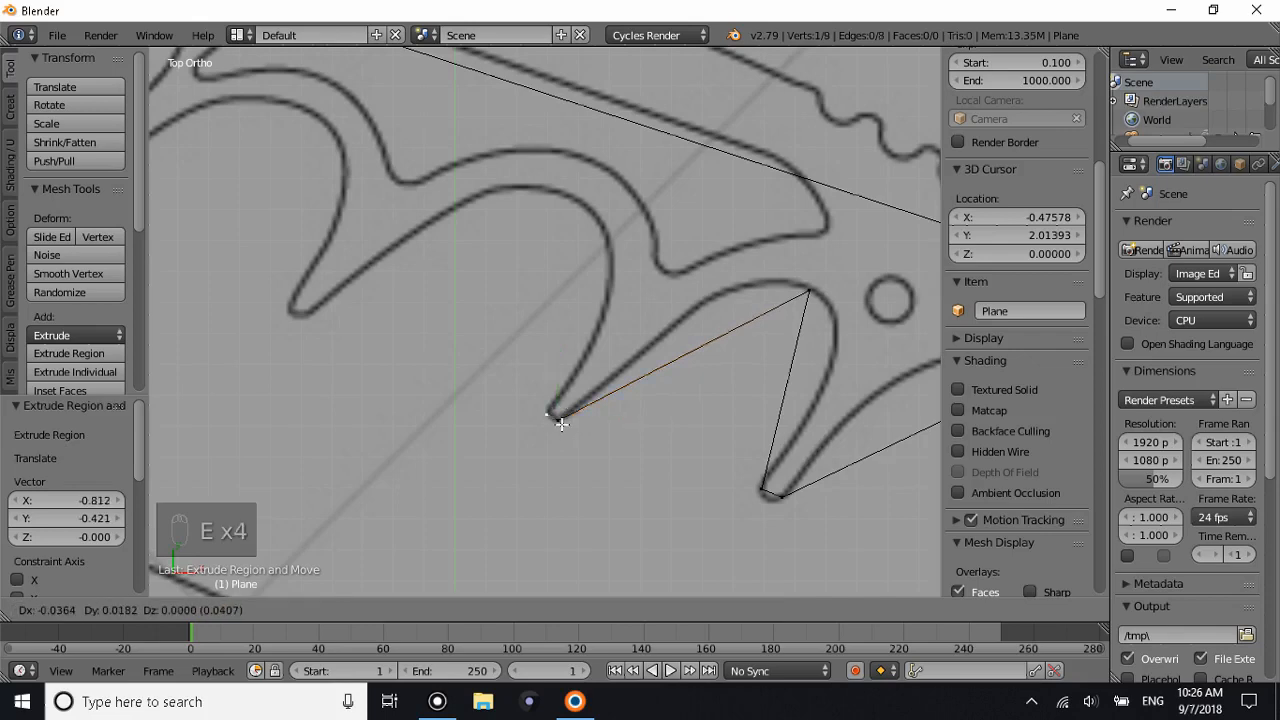
pyautogui.click(561, 424)
# Extrude vertices up to the top of the middle finger groove, down to the front spike and across its tip.
pyautogui.press('e')
pyautogui.click(594, 213)
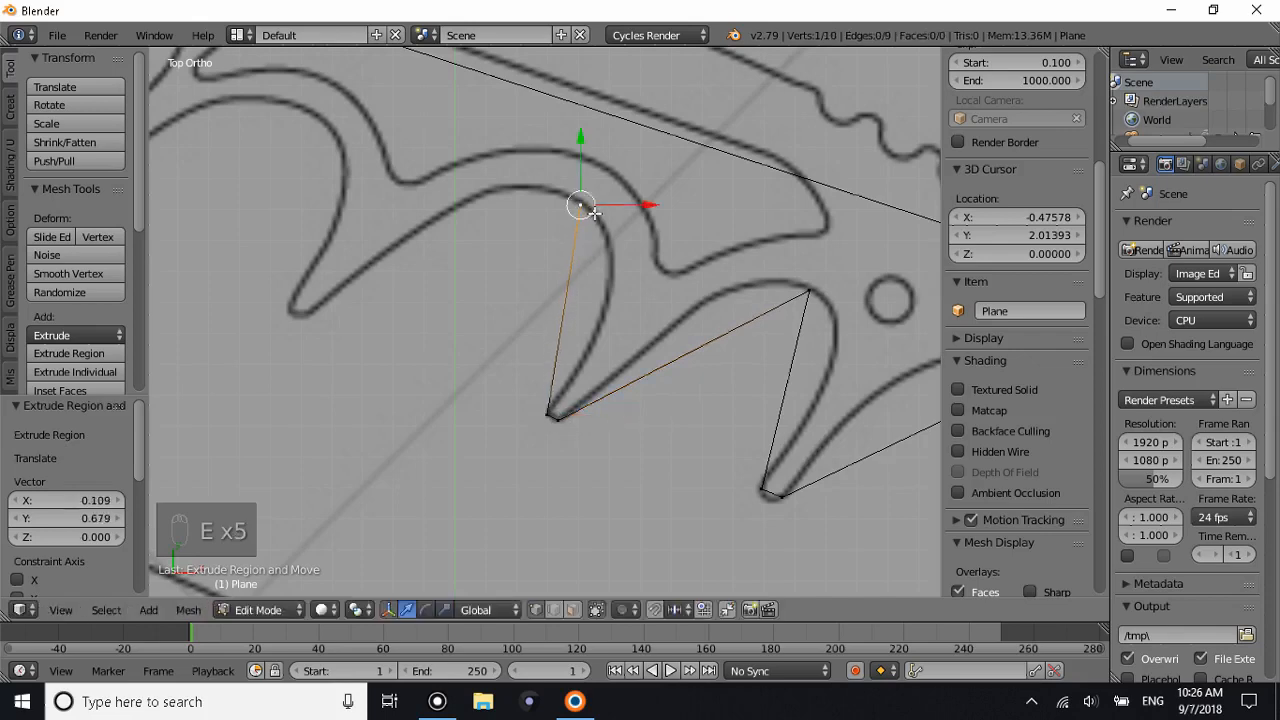
pyautogui.press('e')
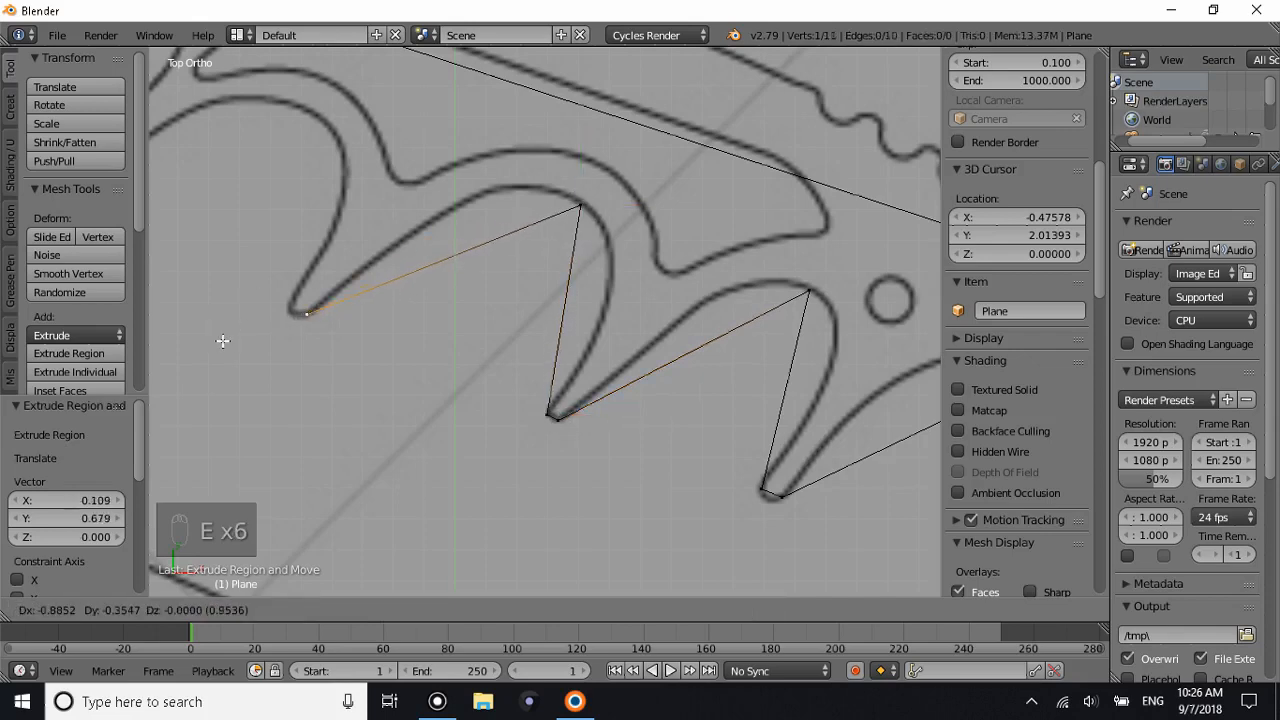
pyautogui.click(222, 341)
pyautogui.press('e')
pyautogui.click(204, 332)
# Extrude vertices to the top of the front finger groove, down to the handle's lower front end and across its short bottom edge.
pyautogui.press('e')
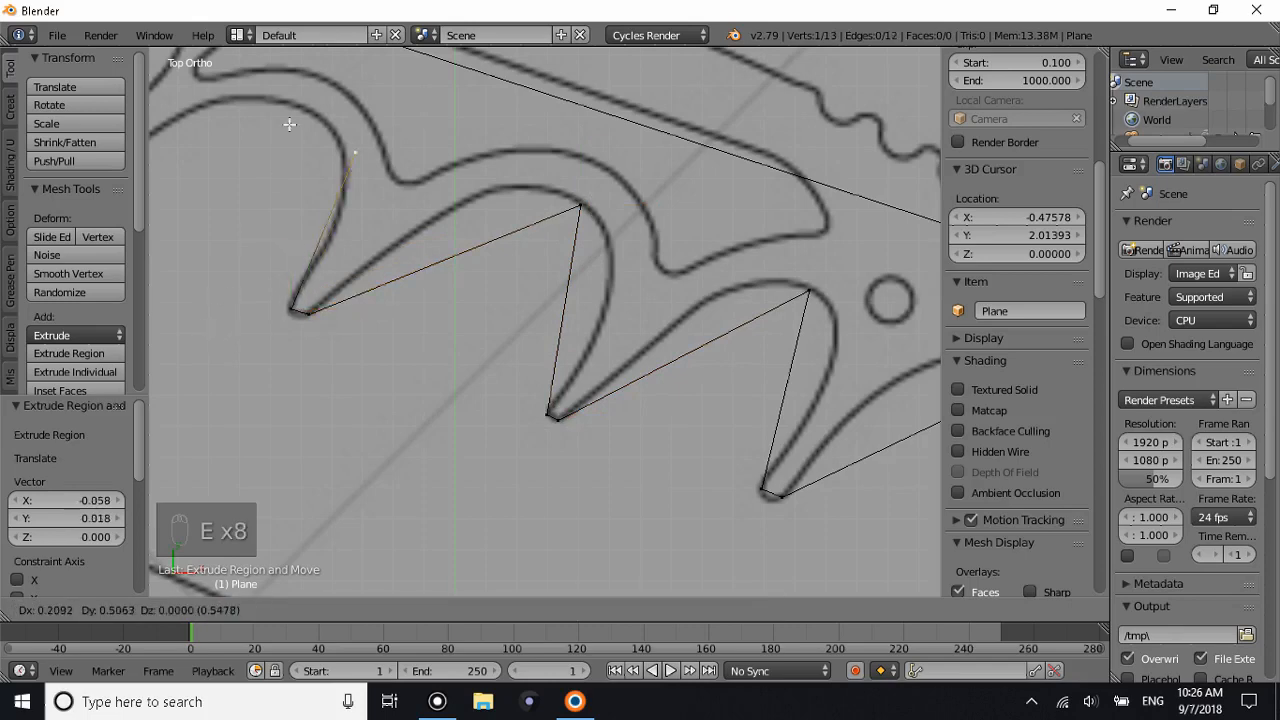
pyautogui.click(229, 114)
pyautogui.keyDown('shift'); pyautogui.scroll(-2, 240, 163); pyautogui.keyUp('shift')
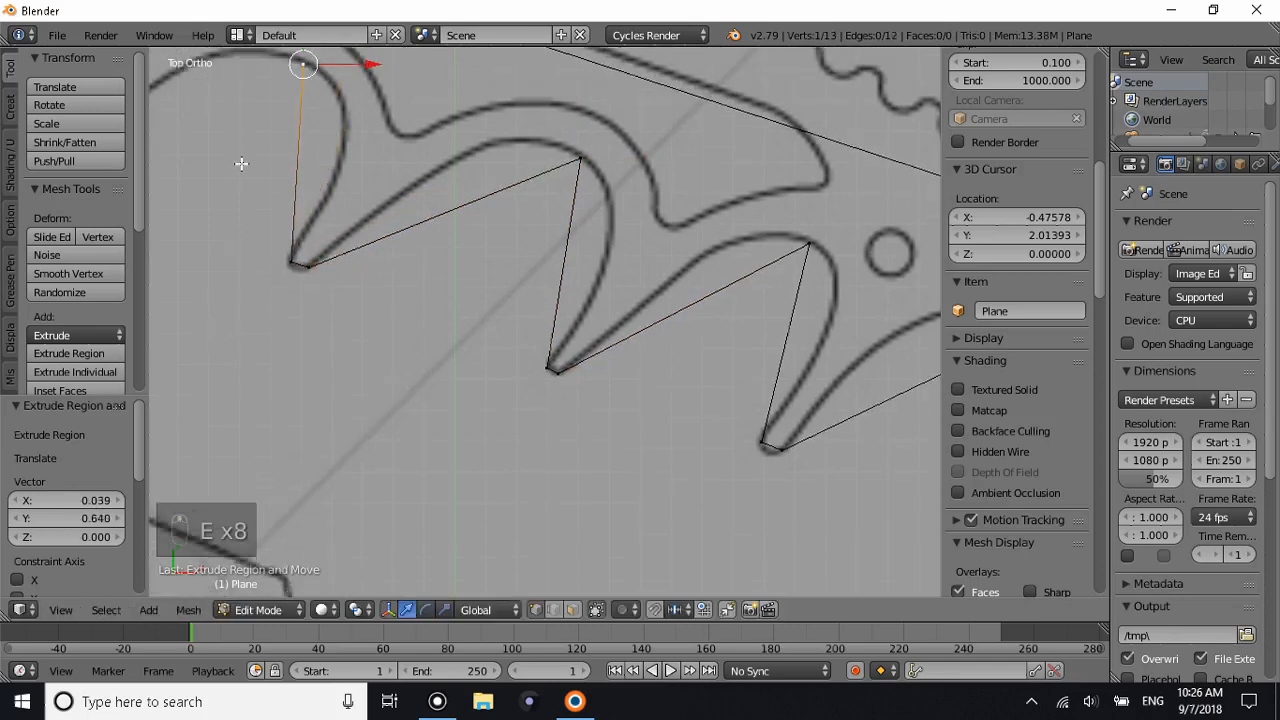
pyautogui.keyDown('shift'); pyautogui.scroll(2, 240, 163); pyautogui.keyUp('shift')
pyautogui.keyDown('ctrl'); pyautogui.scroll(-11, 241, 164); pyautogui.keyUp('ctrl')
pyautogui.keyDown('ctrl'); pyautogui.scroll(-5, 245, 165); pyautogui.keyUp('ctrl')
pyautogui.press('e')
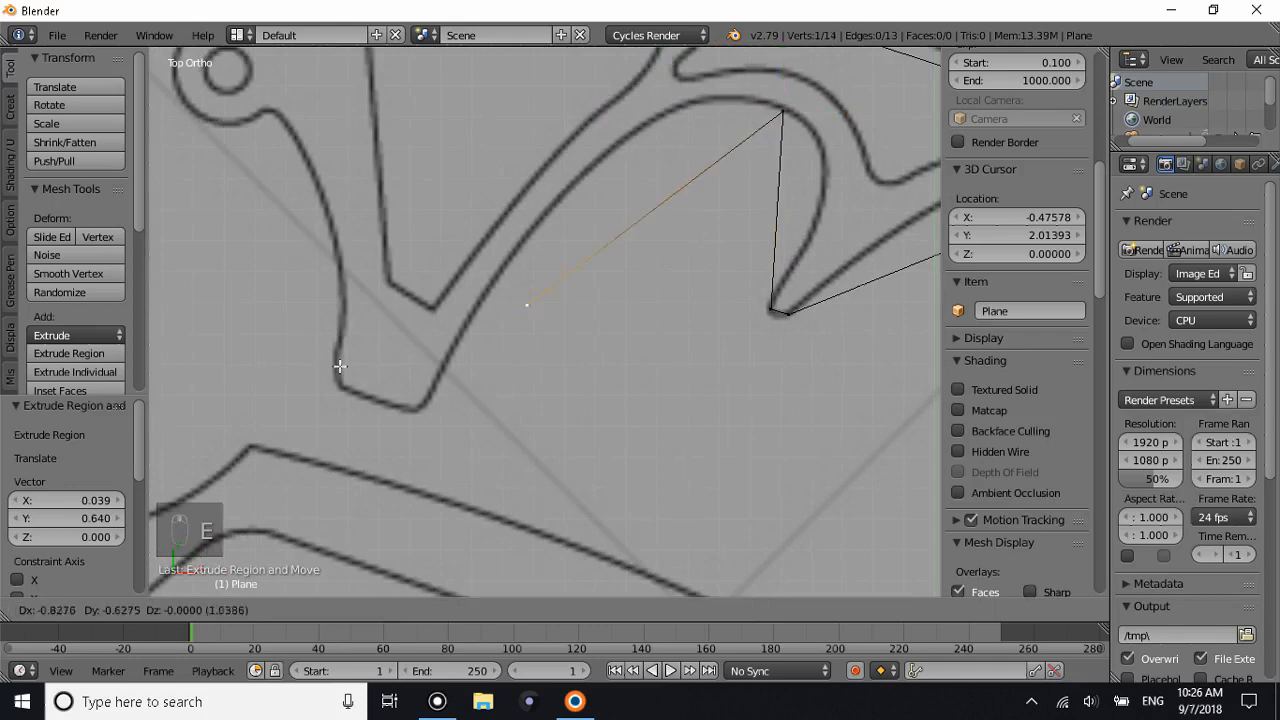
pyautogui.click(266, 431)
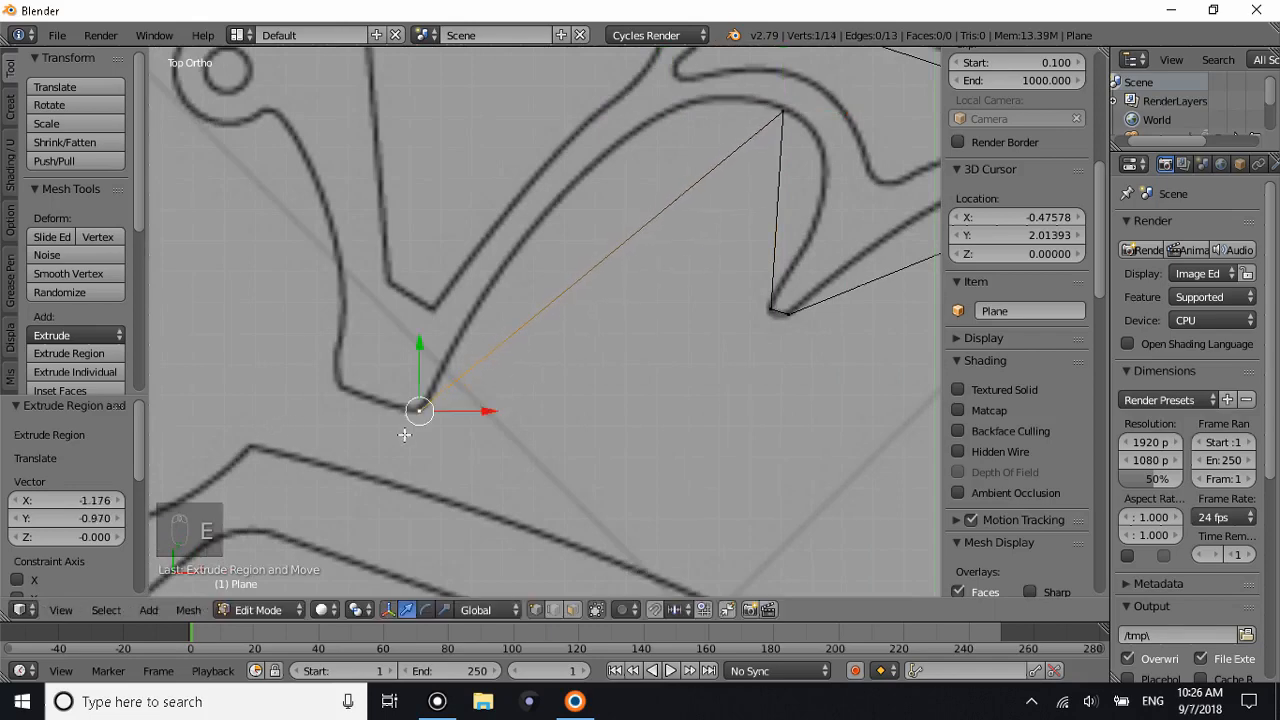
pyautogui.press('e')
pyautogui.click(320, 402)
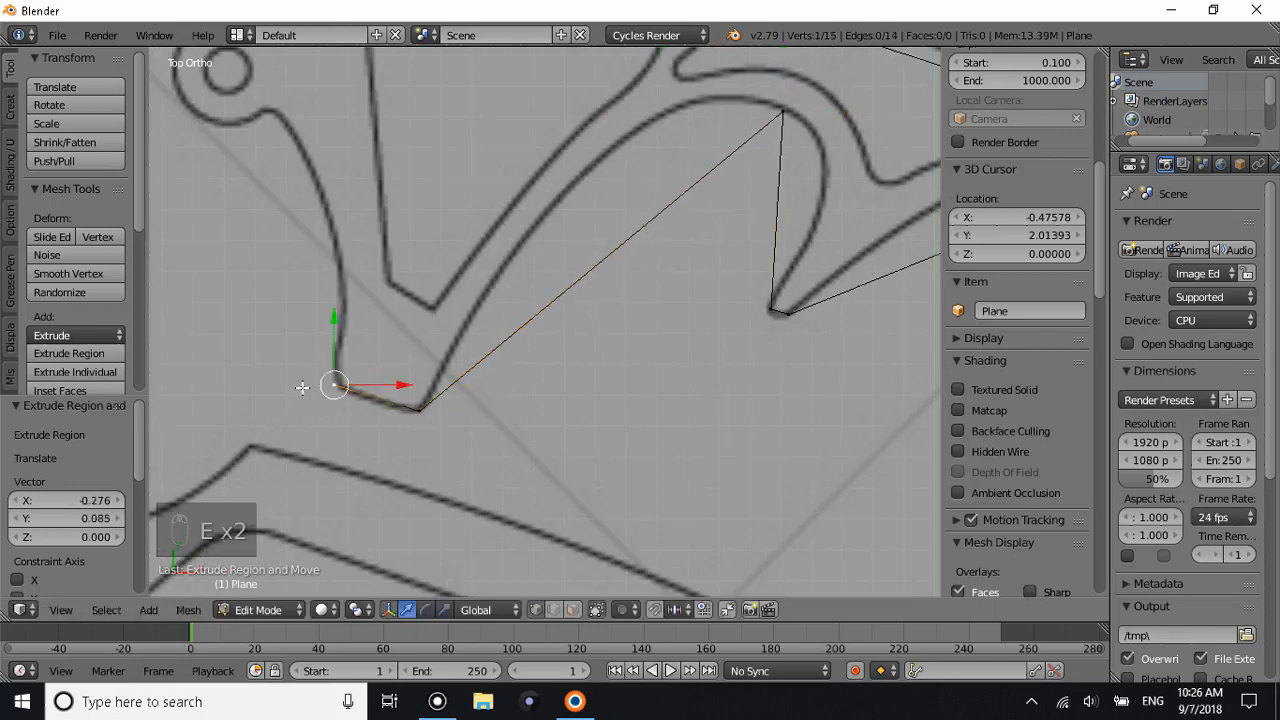
# Extrude a vertex -0.206 in X and 0.888 in Y up to the lower base of the small front ring.
pyautogui.keyDown('shift'); pyautogui.scroll(2, 325, 398); pyautogui.keyUp('shift')
pyautogui.press('e')
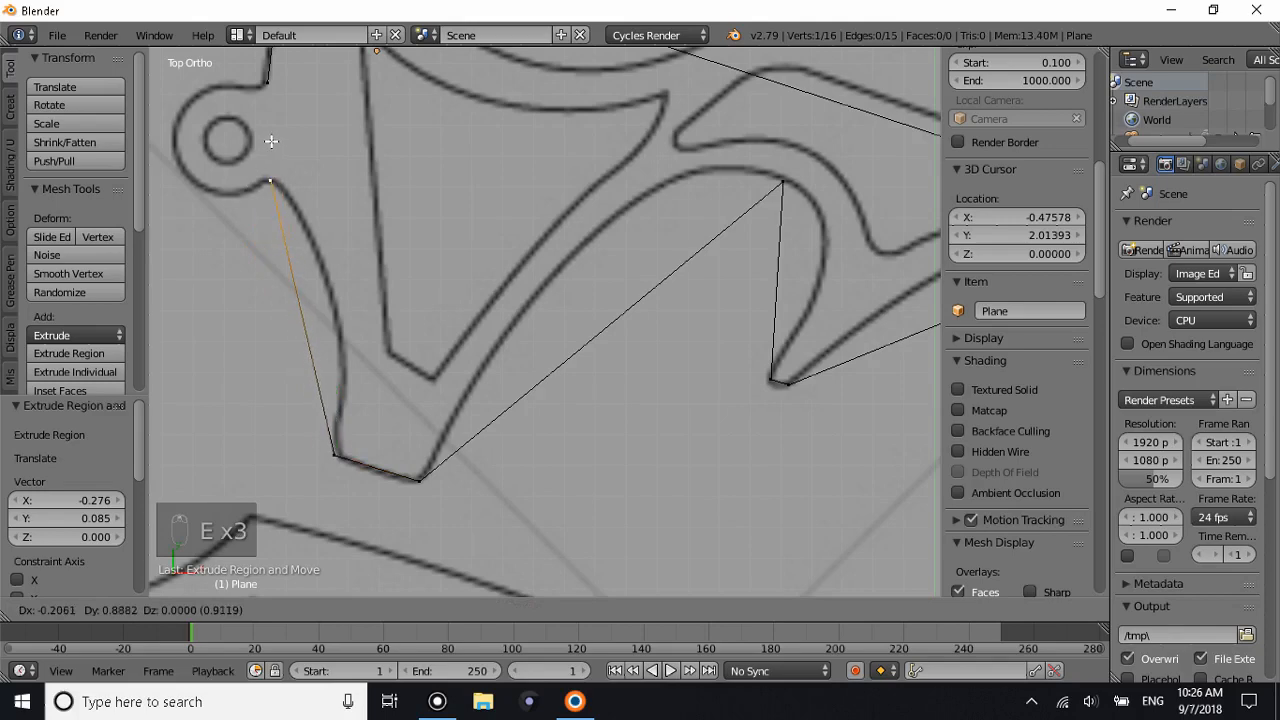
pyautogui.click(273, 139)
# Extrude vertices along the lower rounding of the small front ring's outer outline.
pyautogui.keyDown('shift'); pyautogui.scroll(1, 270, 200); pyautogui.keyUp('shift')
pyautogui.keyDown('ctrl'); pyautogui.scroll(-5, 400, 235); pyautogui.keyUp('ctrl')
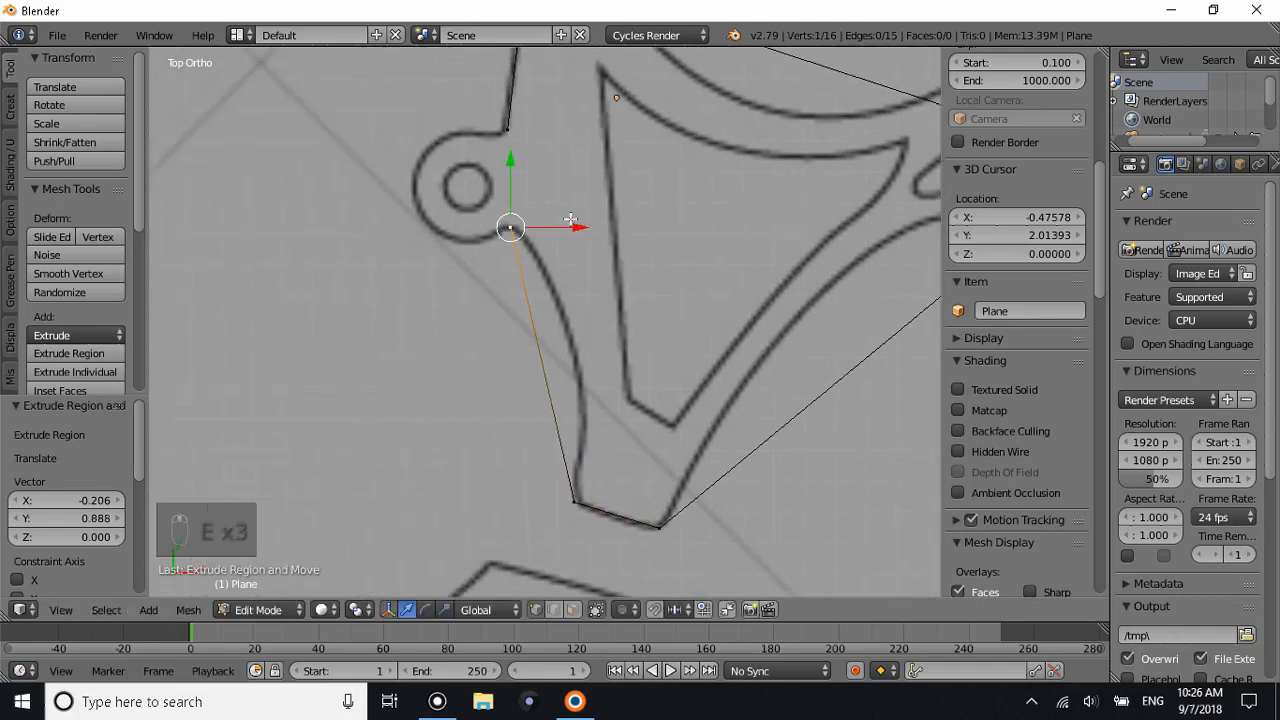
pyautogui.scroll(1, 551, 240)
pyautogui.keyDown('shift'); pyautogui.scroll(1, 551, 240); pyautogui.keyUp('shift')
pyautogui.press('e')
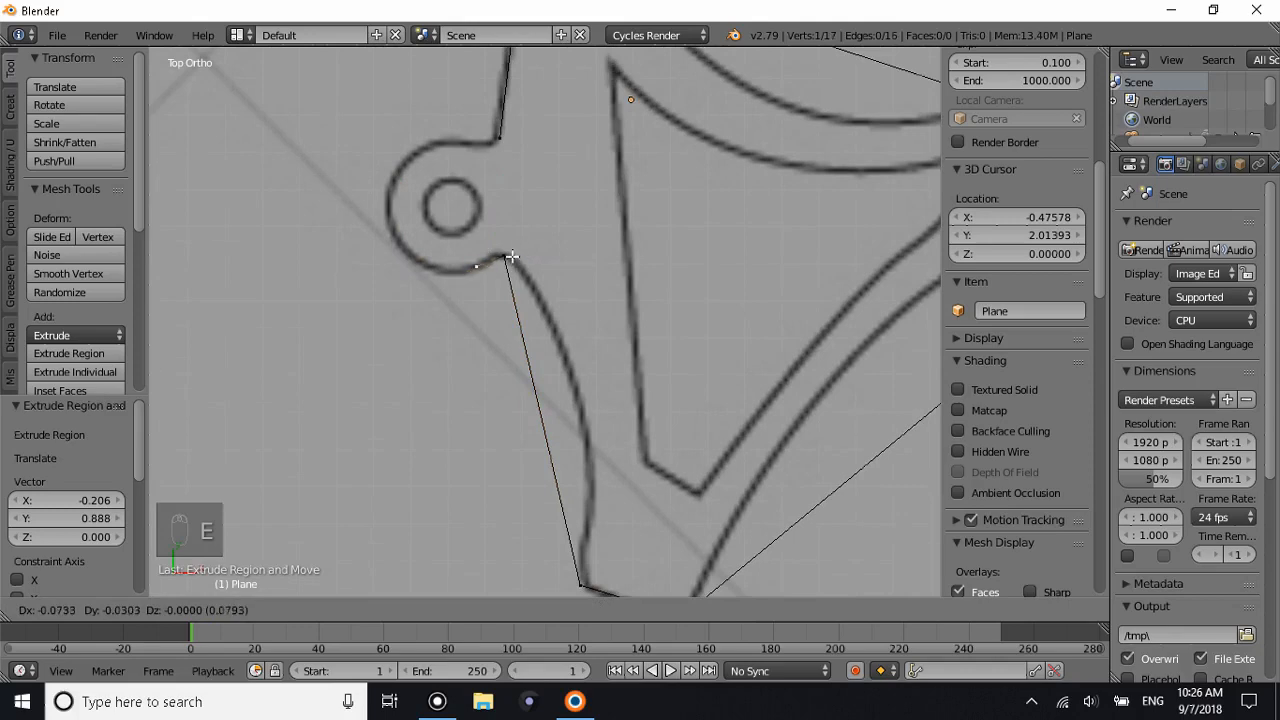
pyautogui.click(503, 259)
pyautogui.press('e')
pyautogui.rightClick(464, 266)
pyautogui.press('e')
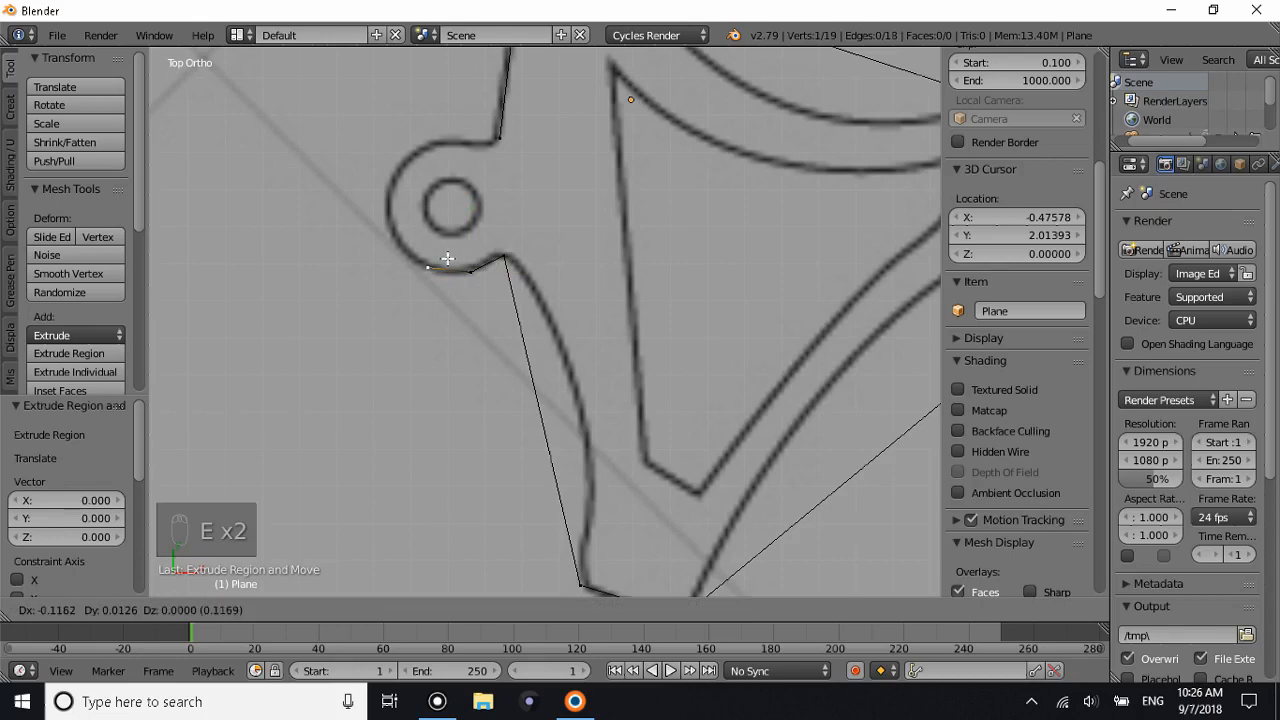
pyautogui.click(451, 260)
pyautogui.press('e')
pyautogui.click(423, 241)
# Continue extruding vertices around the front and upper rounding of the small ring's outer outline.
pyautogui.press('e')
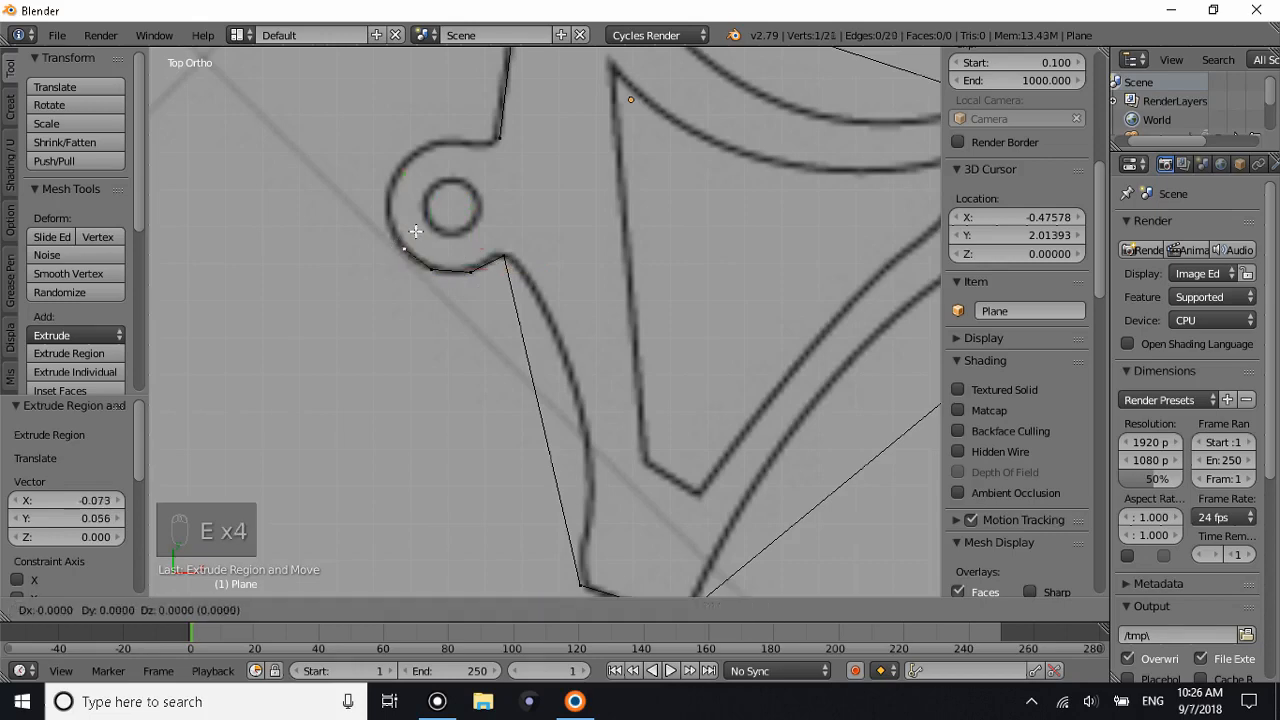
pyautogui.click(396, 198)
pyautogui.press('e')
pyautogui.click(404, 163)
pyautogui.press('e')
pyautogui.click(417, 149)
pyautogui.press('e')
pyautogui.click(457, 142)
# Join the ring's last vertex to the lower end of the slanted front edge and nudge that corner vertex down onto the outline.
pyautogui.keyDown('shift'); pyautogui.rightClick(503, 149); pyautogui.keyUp('shift')
pyautogui.press('f')
pyautogui.rightClick(504, 145)
pyautogui.press('g')
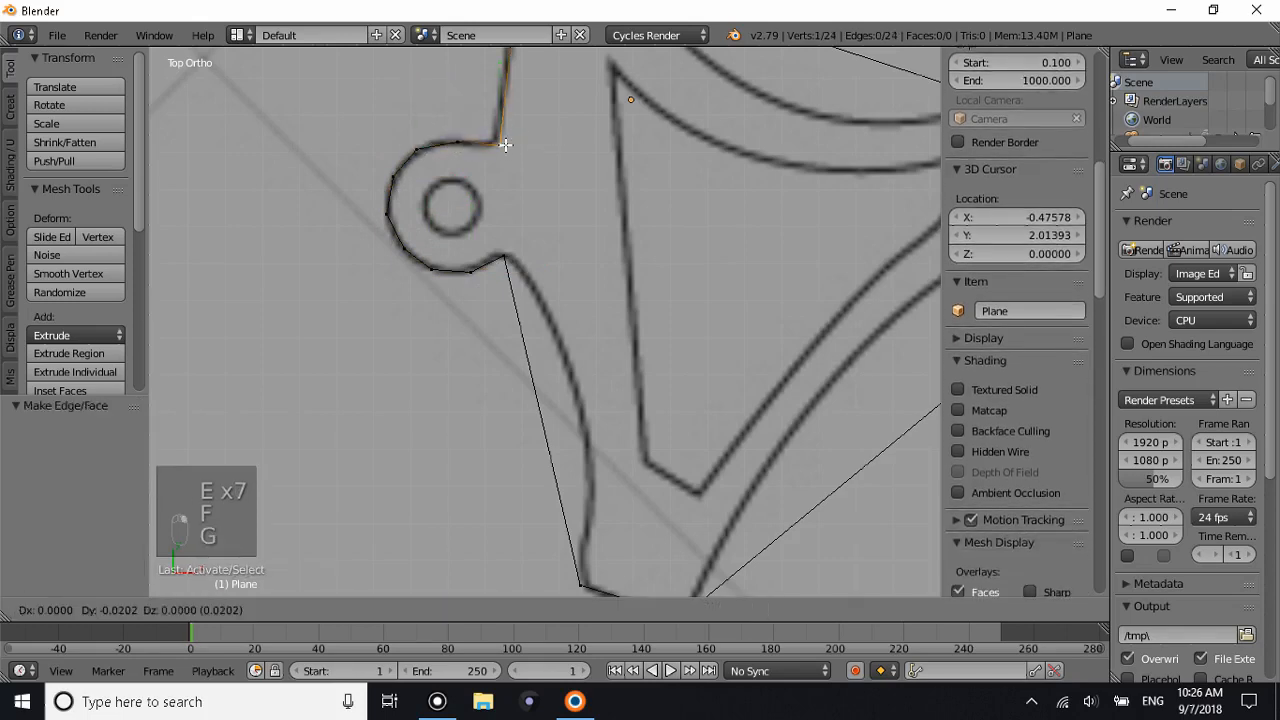
pyautogui.click(503, 144)
# Check the complete rough handle outline against the reference in Object Mode and return to Edit Mode.
pyautogui.press('Tab')
pyautogui.scroll(-5, 509, 142)
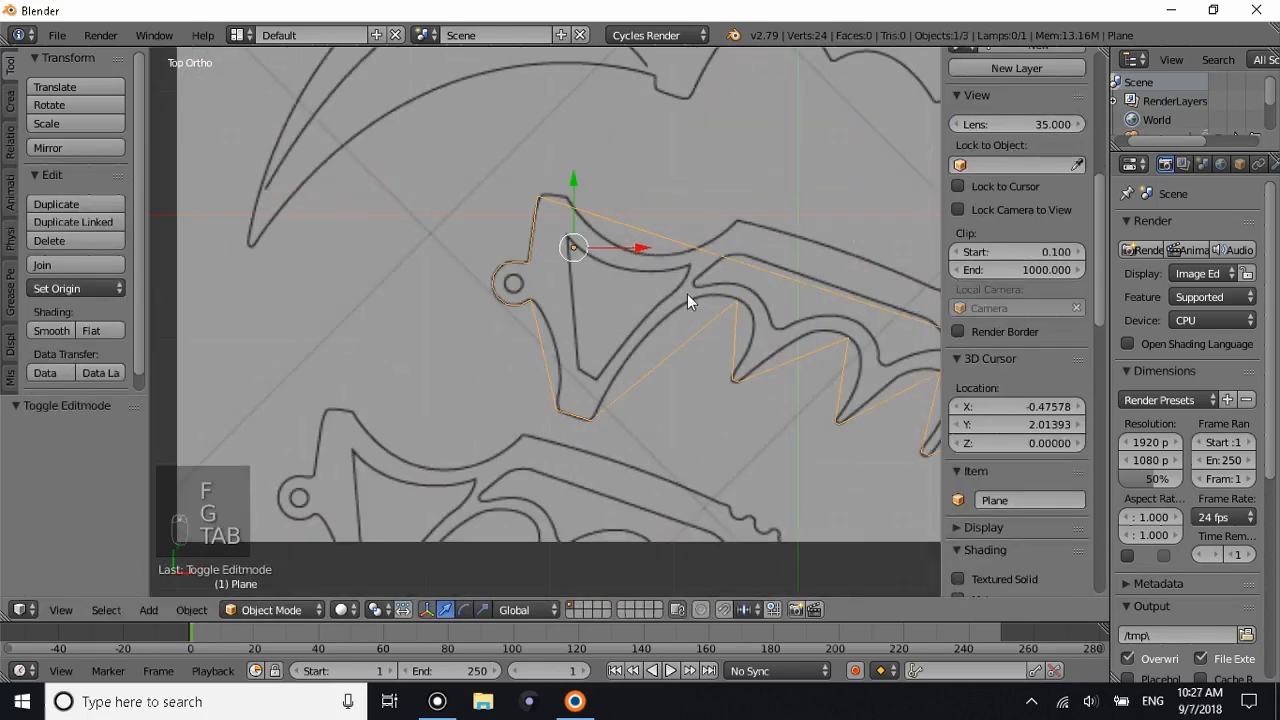
pyautogui.keyDown('shift'); pyautogui.scroll(1, 687, 292); pyautogui.keyUp('shift')
pyautogui.keyDown('ctrl'); pyautogui.scroll(-4, 683, 283); pyautogui.keyUp('ctrl')
pyautogui.keyDown('ctrl'); pyautogui.scroll(10, 683, 283); pyautogui.keyUp('ctrl')
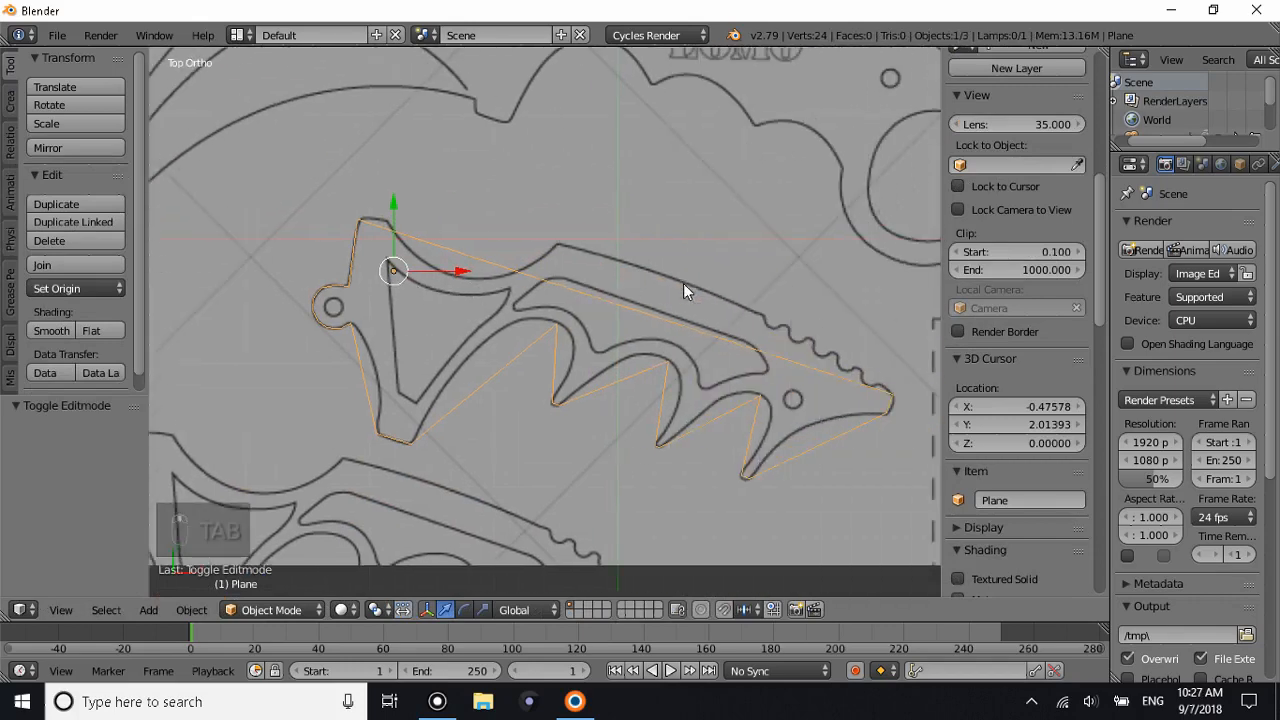
pyautogui.press('Tab')
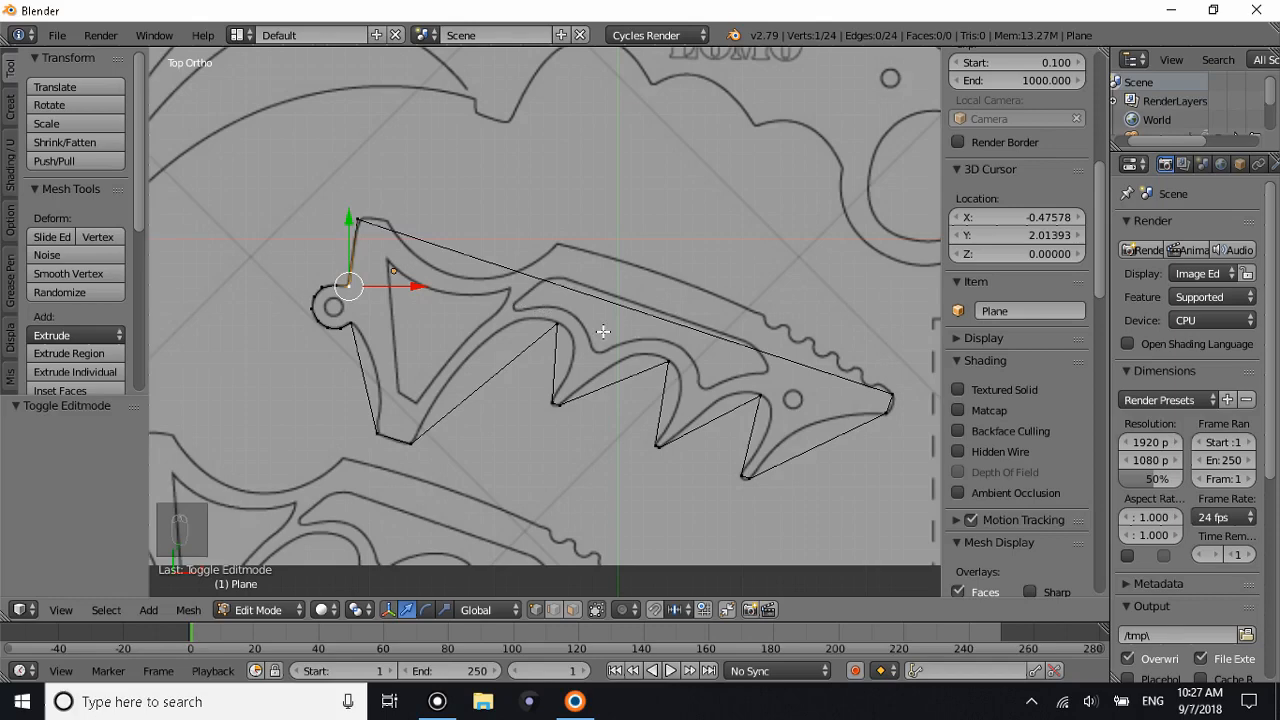
# Divide the long straight upper edge of the handle outline with a 15-cut loop cut.
pyautogui.hotkey('ctrl', 'r')
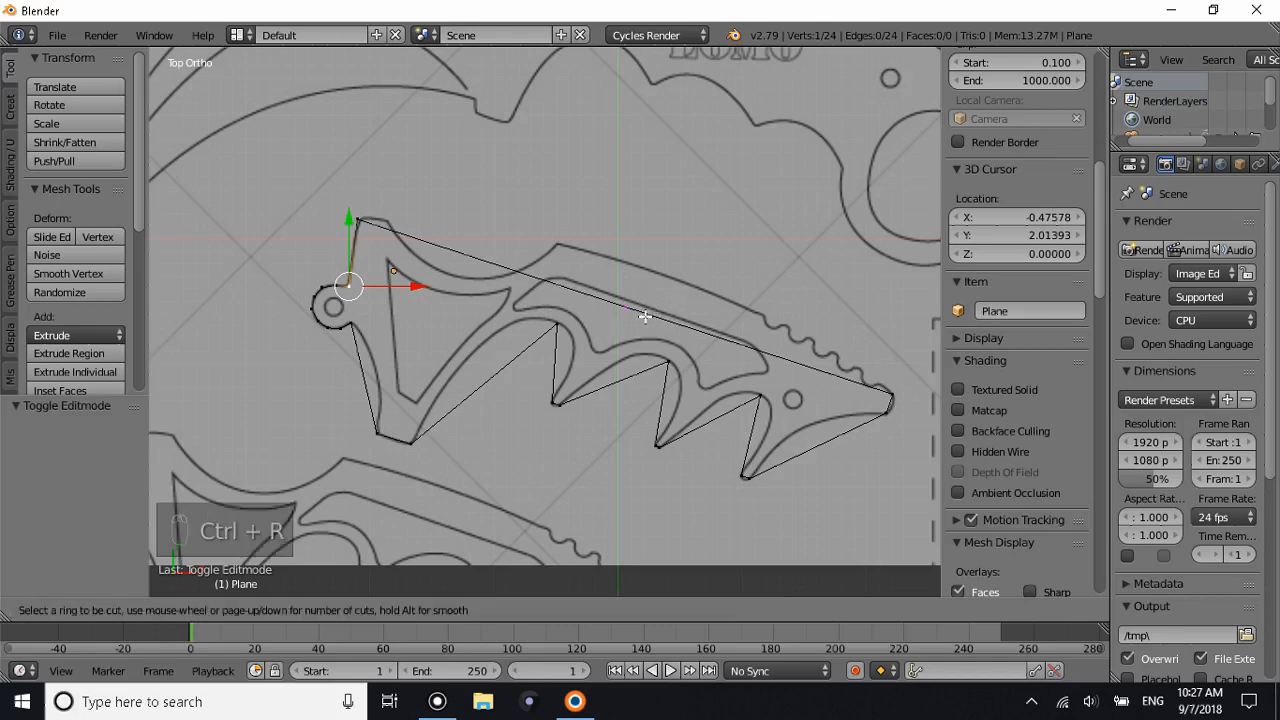
pyautogui.rightClick(636, 316)
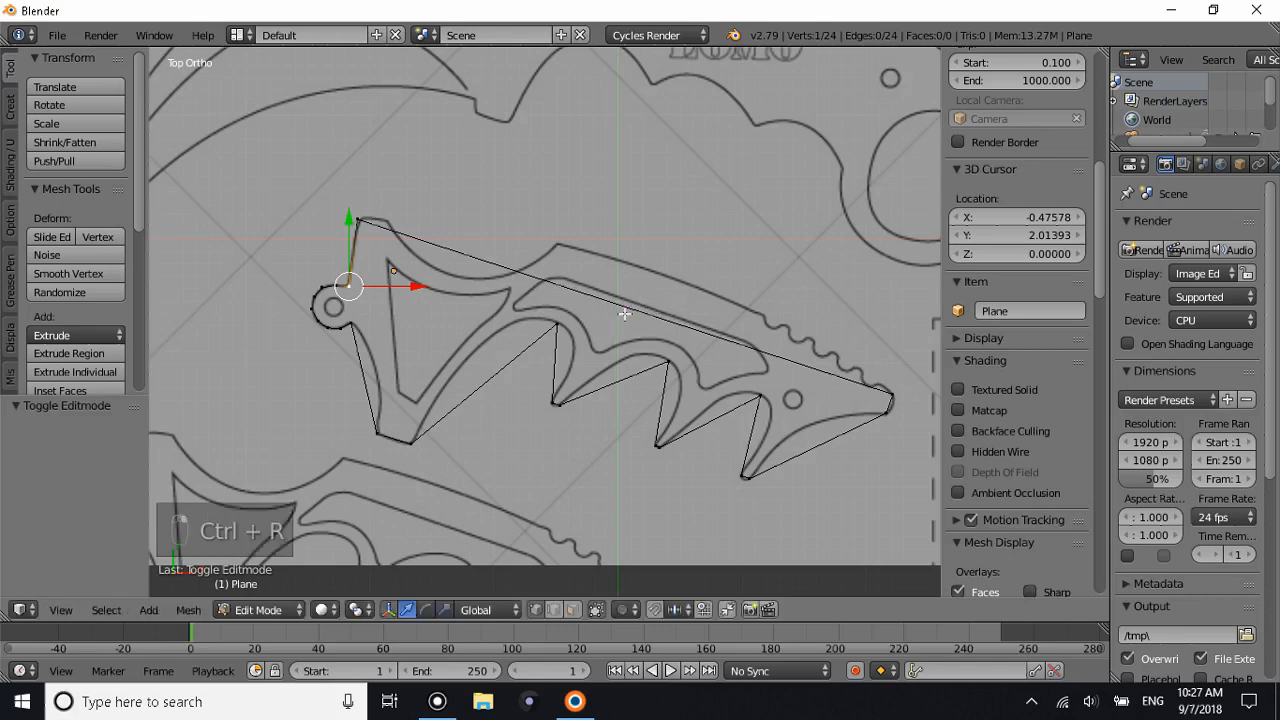
pyautogui.keyDown('ctrl'); pyautogui.scroll(-3, 636, 313); pyautogui.keyUp('ctrl')
pyautogui.hotkey('ctrl', 'r')
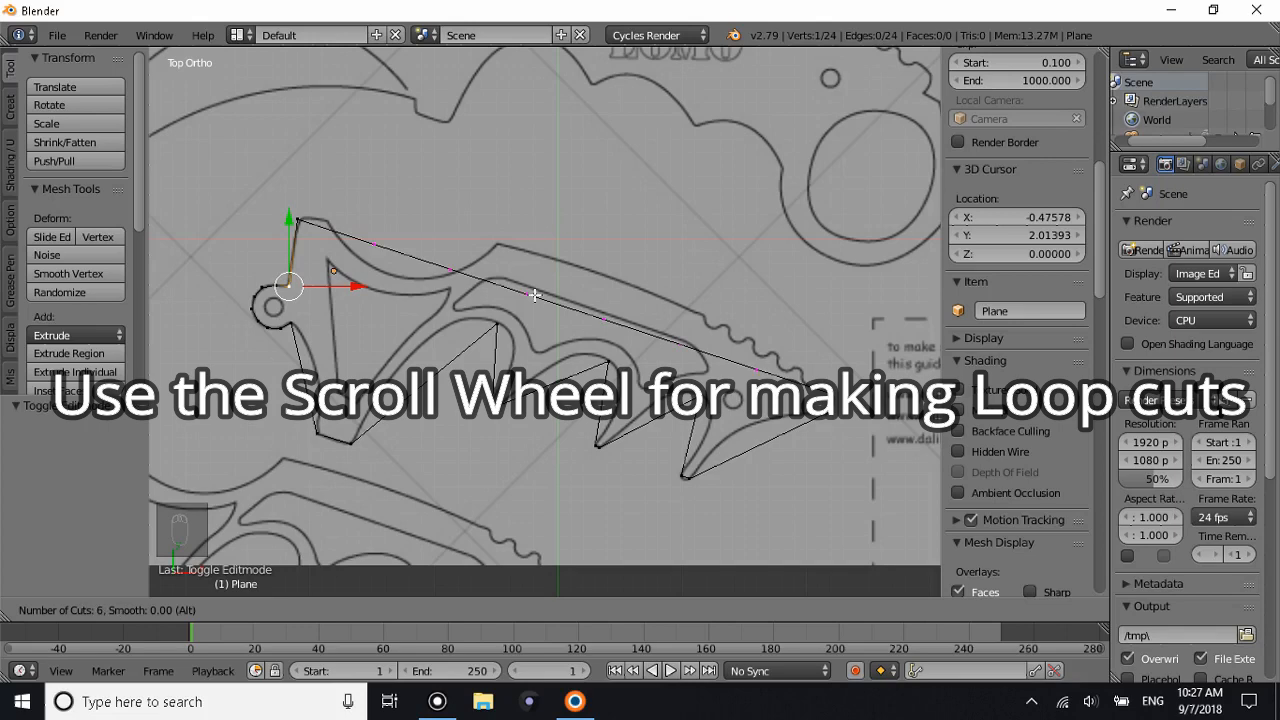
pyautogui.scroll(5, 544, 296)
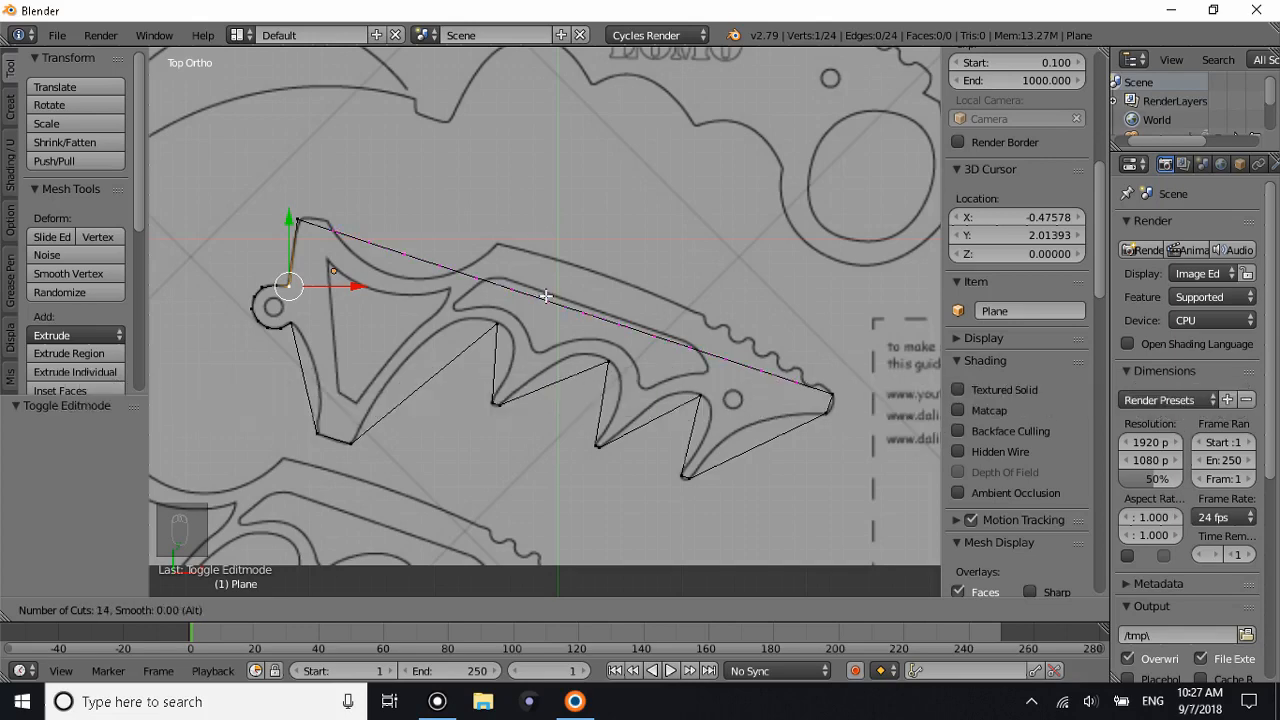
pyautogui.click(545, 296)
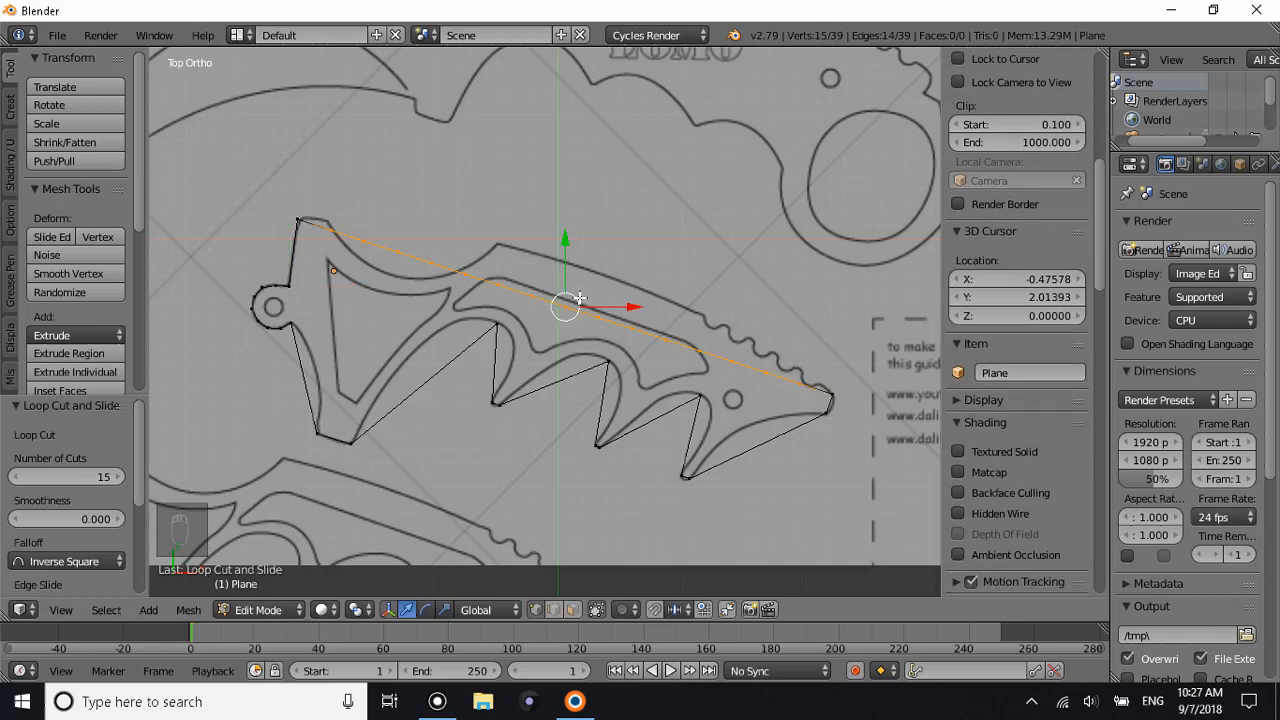
# Move the frontmost new upper-edge vertices onto the concave curve just behind the handle's front tip.
pyautogui.rightClick(576, 292)
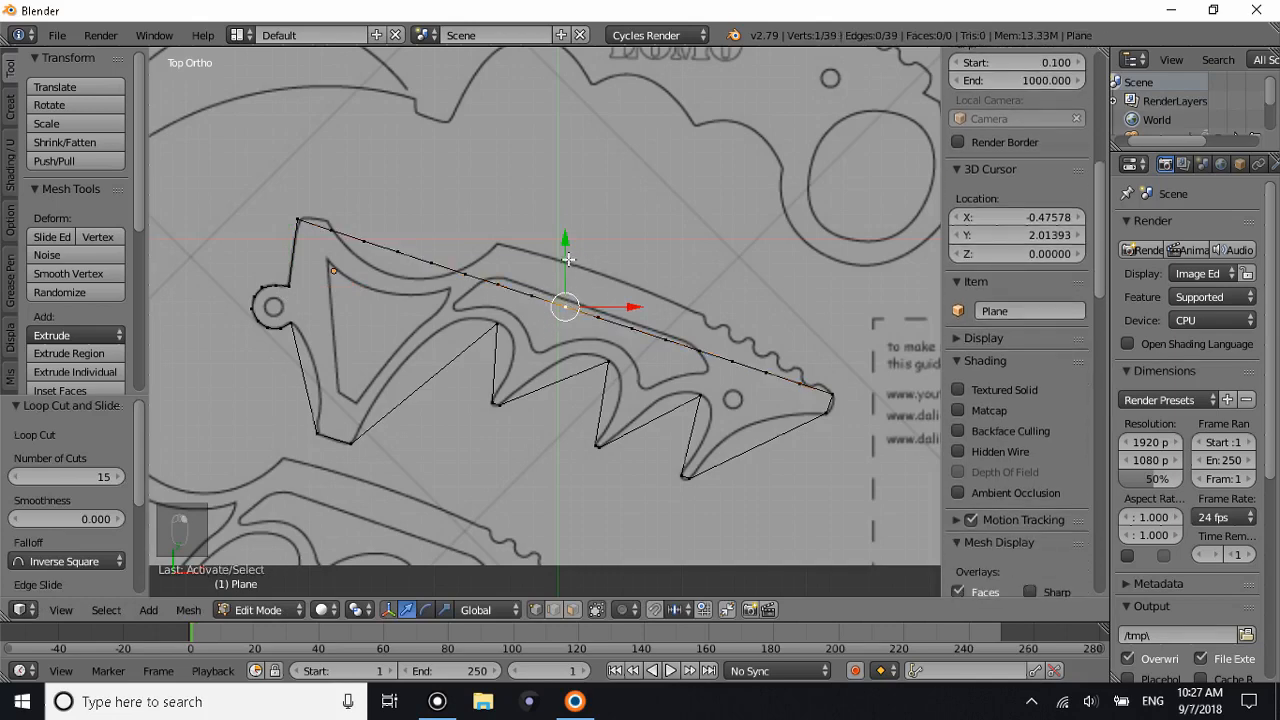
pyautogui.rightClick(340, 234)
pyautogui.click(324, 206)
pyautogui.moveTo(330, 194); pyautogui.dragTo(437, 236)
pyautogui.rightClick(364, 241)
pyautogui.rightClick(398, 244)
pyautogui.rightClick(431, 266)
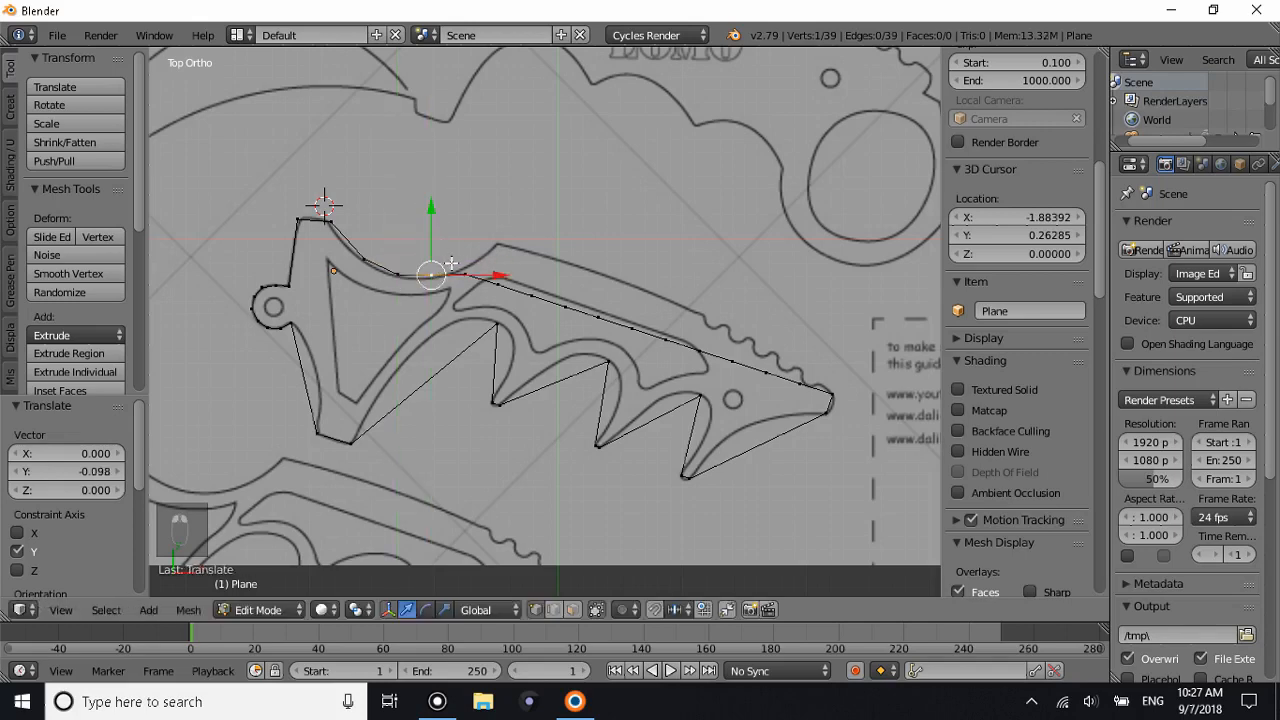
# Raise the next two upper-edge vertices along Y, one onto the end of the concave curve and one onto the peak.
pyautogui.moveTo(466, 273); pyautogui.dragTo(488, 270, button='right')
pyautogui.rightClick(500, 274)
pyautogui.press('g')
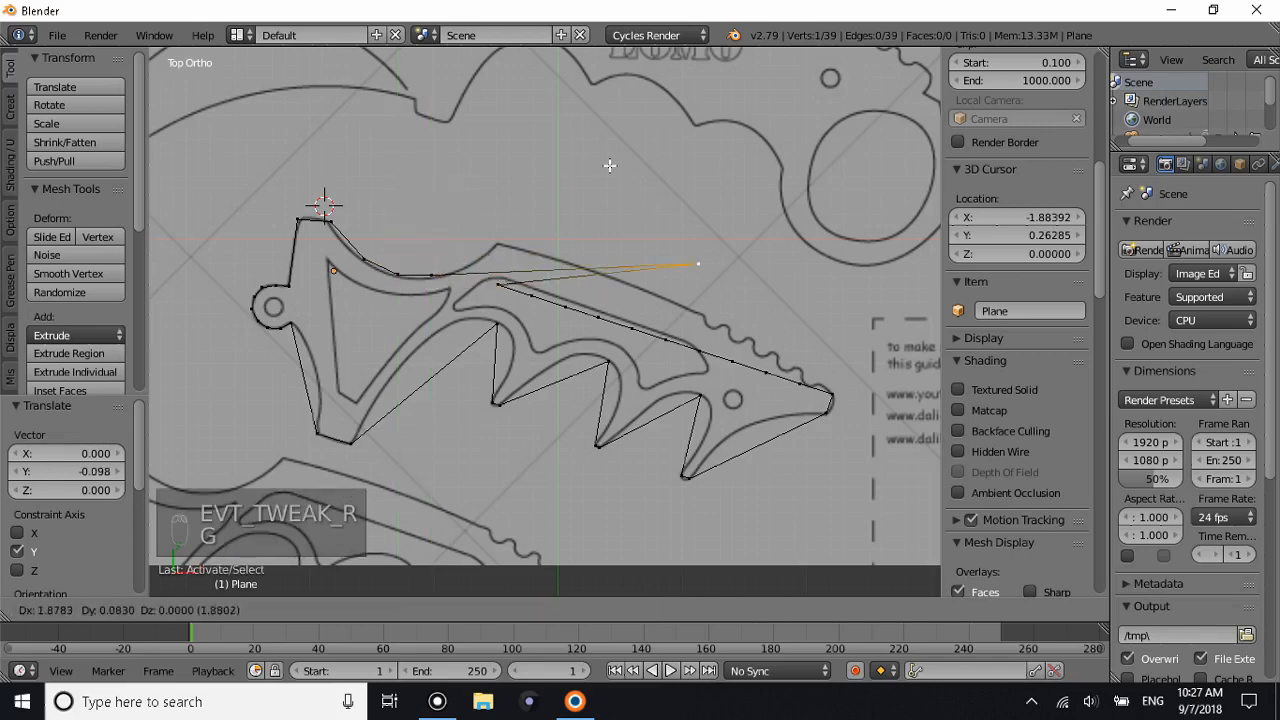
pyautogui.press('Escape')
pyautogui.moveTo(474, 208); pyautogui.dragTo(474, 202)
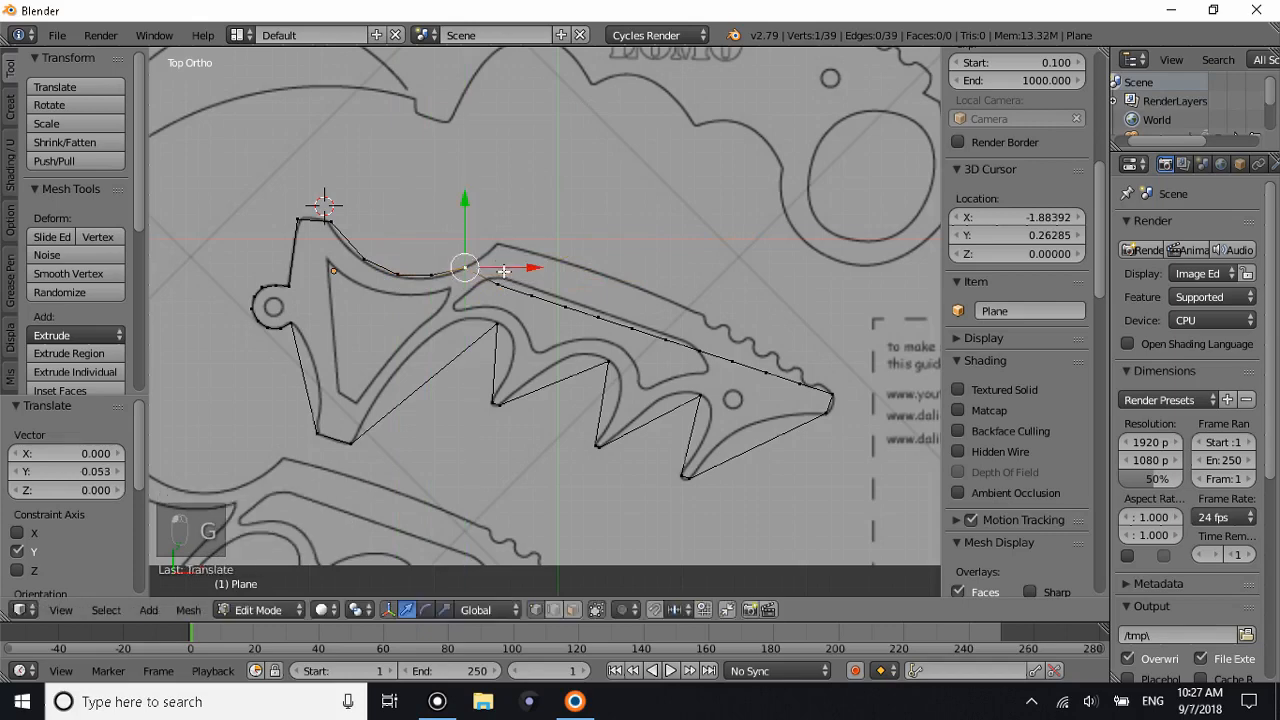
pyautogui.rightClick(500, 280)
pyautogui.moveTo(498, 254); pyautogui.dragTo(501, 214)
# Raise the five vertices behind the peak along Y onto the sloping upper outline.
pyautogui.rightClick(530, 291)
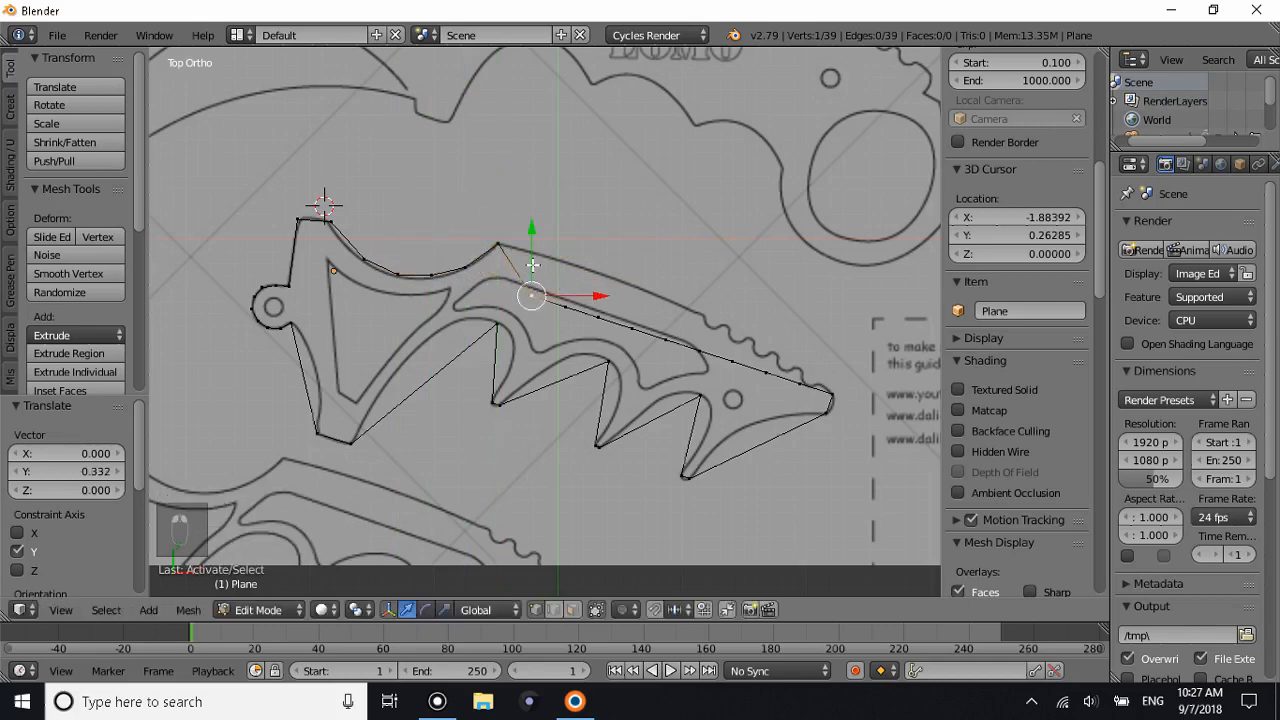
pyautogui.moveTo(532, 260); pyautogui.dragTo(537, 219)
pyautogui.rightClick(565, 306)
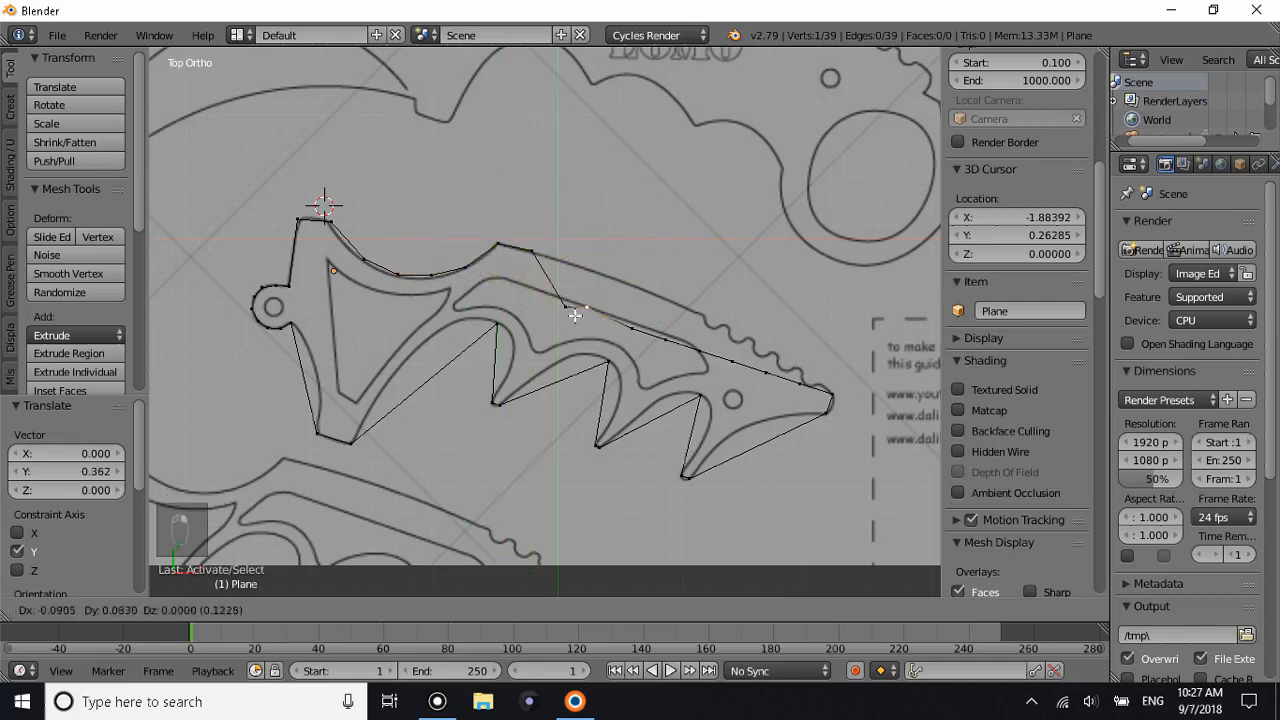
pyautogui.moveTo(565, 273); pyautogui.dragTo(570, 230)
pyautogui.rightClick(598, 316)
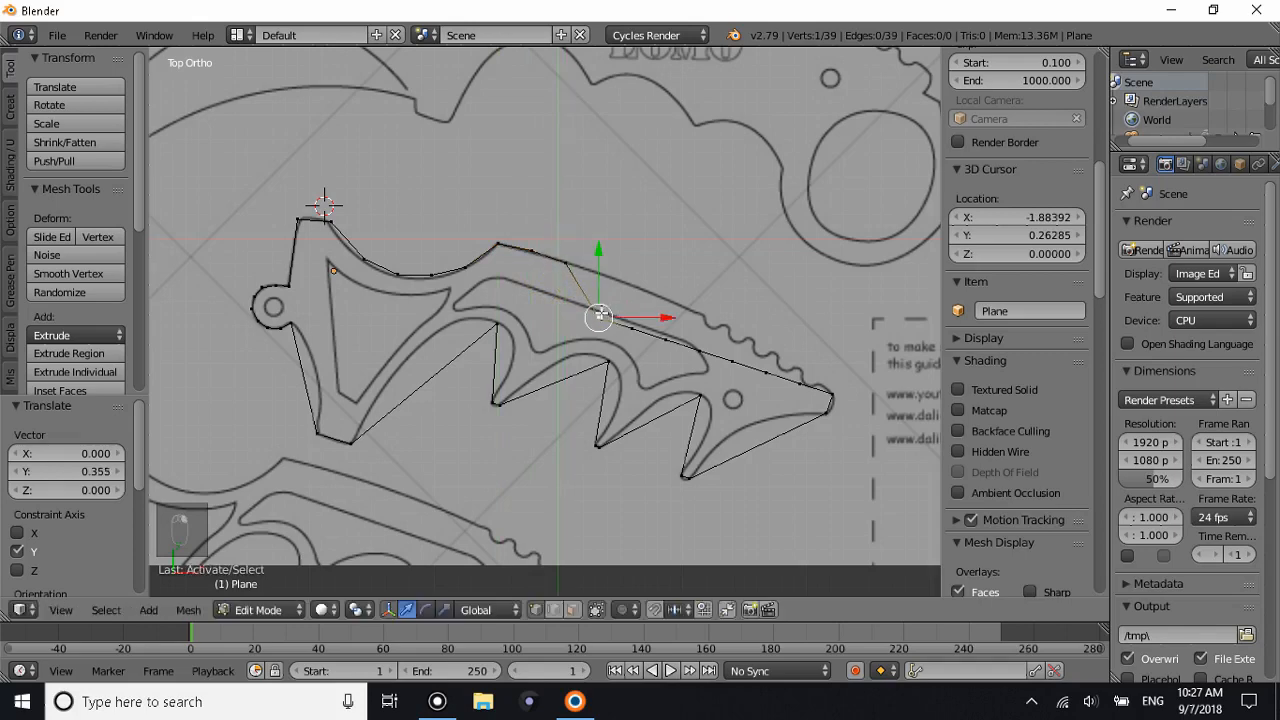
pyautogui.moveTo(600, 292); pyautogui.dragTo(605, 251)
pyautogui.rightClick(631, 328)
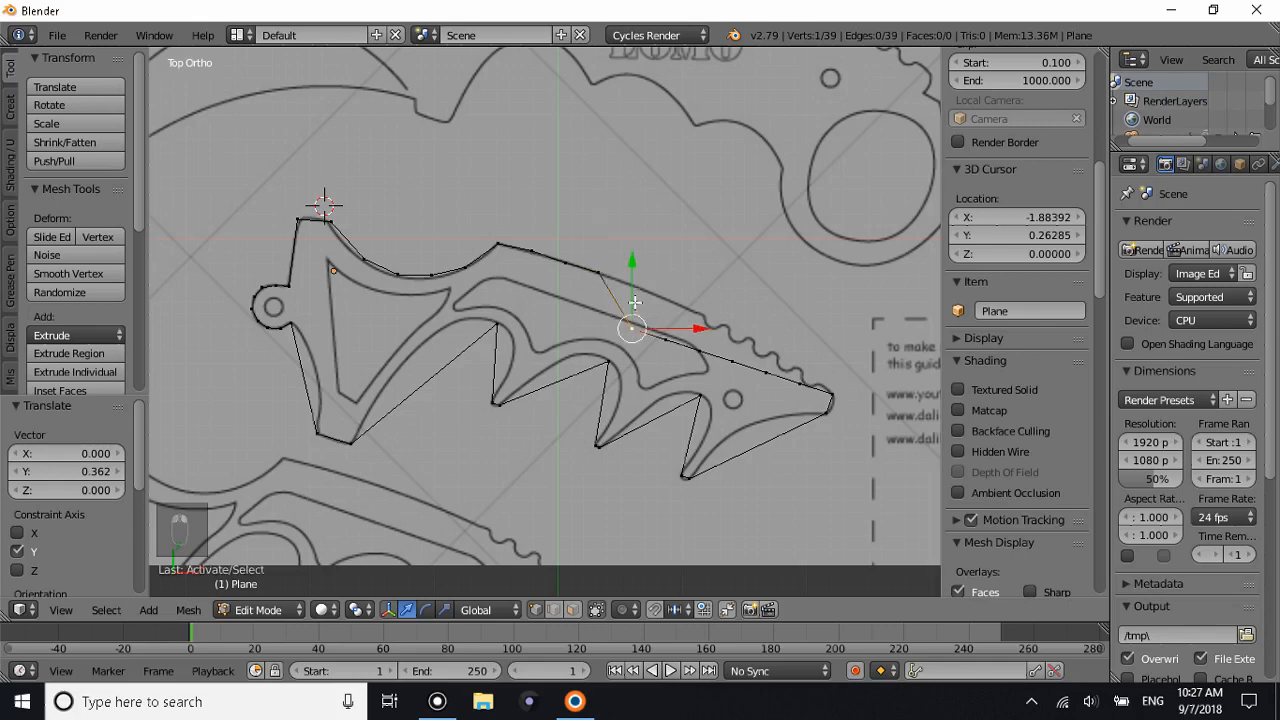
pyautogui.moveTo(633, 303); pyautogui.dragTo(639, 259)
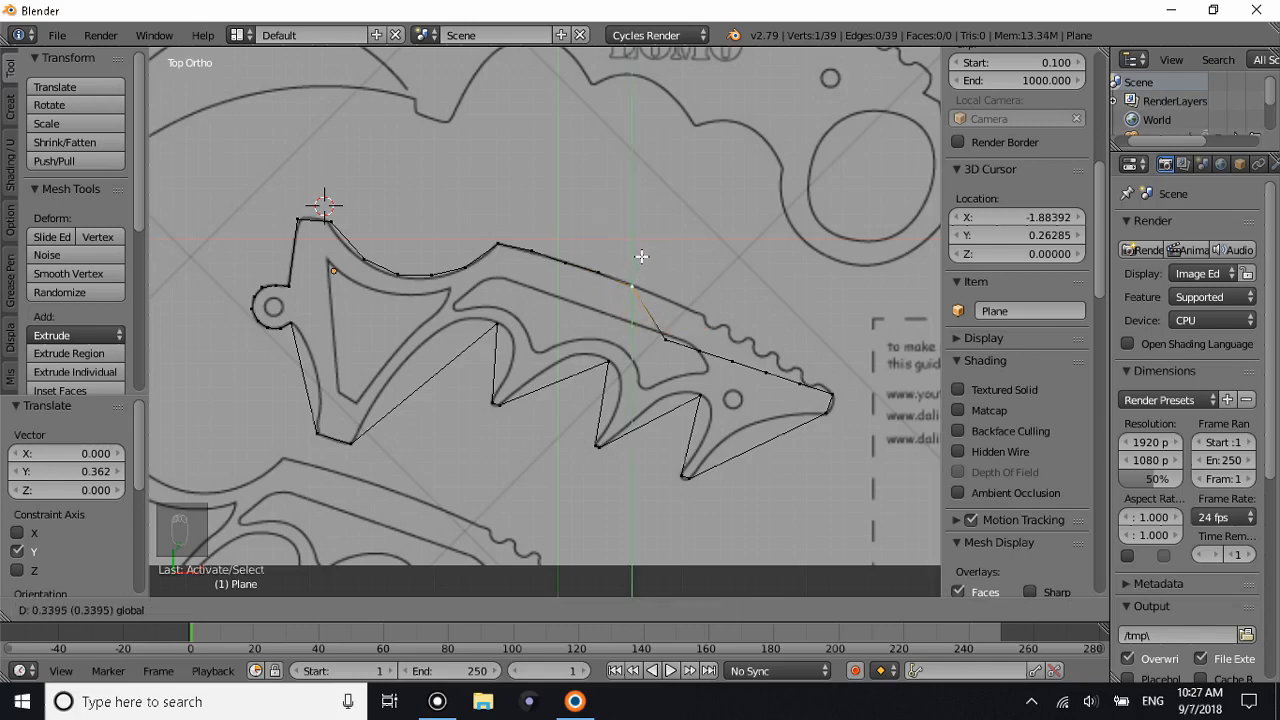
pyautogui.click(644, 255)
pyautogui.rightClick(665, 340)
pyautogui.moveTo(667, 316); pyautogui.dragTo(680, 272)
pyautogui.click(680, 272)
# Raise the two vertices at the start of the serrated section along Y onto the upper outline.
pyautogui.rightClick(703, 345)
pyautogui.press('g')
pyautogui.press('y')
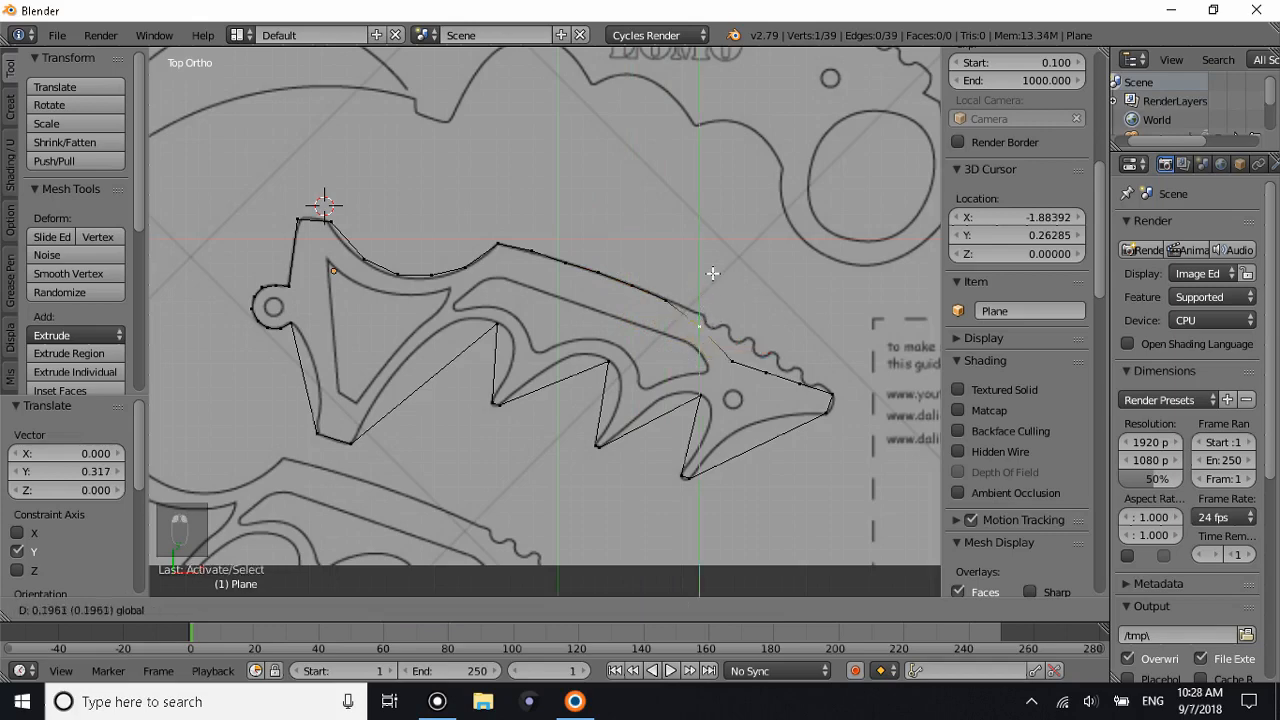
pyautogui.click(714, 267)
pyautogui.rightClick(736, 357)
pyautogui.press('g')
pyautogui.press('y')
pyautogui.click(745, 300)
# Raise the last two upper-edge vertices along Y to the tops of the rear serrations.
pyautogui.rightClick(766, 371)
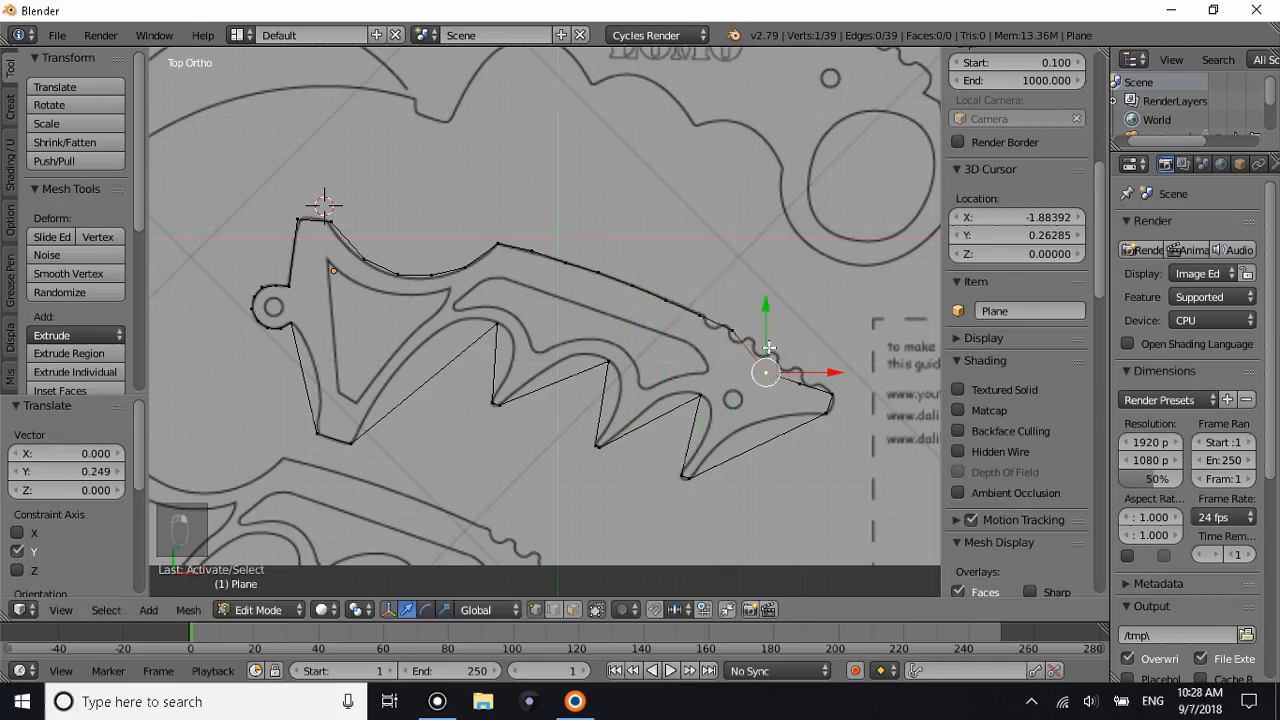
pyautogui.press('g')
pyautogui.press('y')
pyautogui.click(801, 383)
pyautogui.rightClick(801, 384)
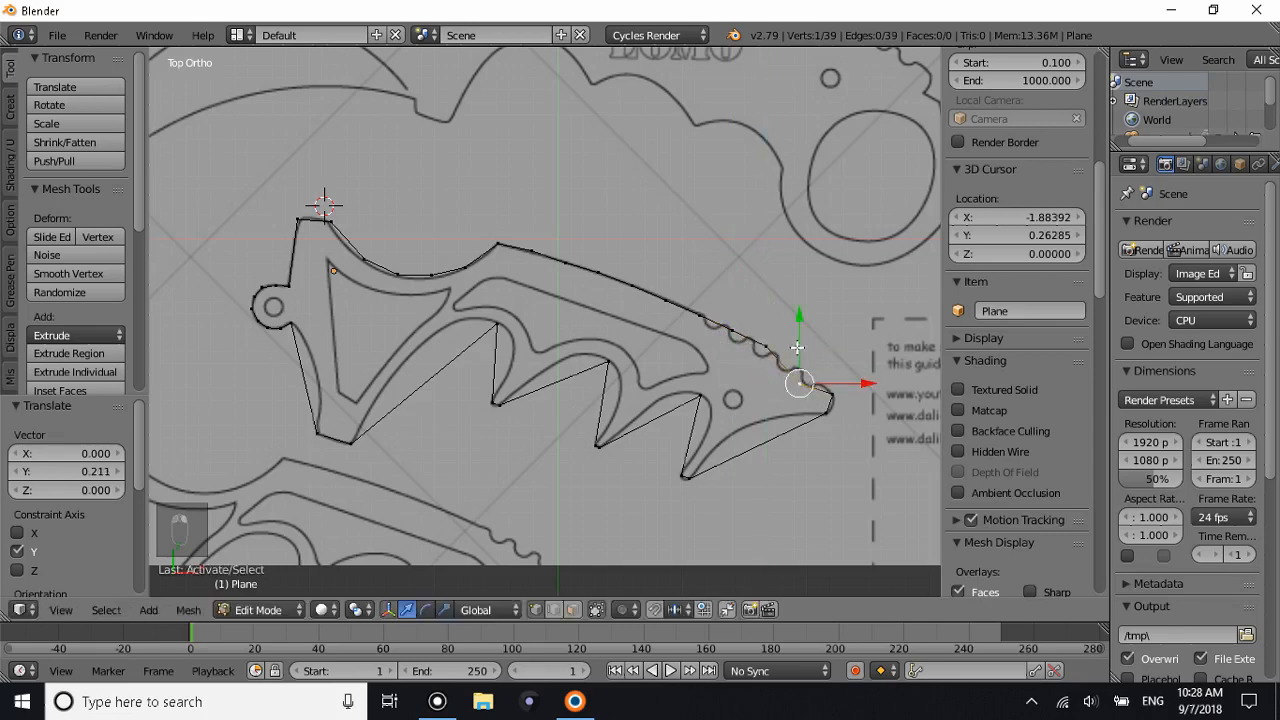
pyautogui.press('g')
pyautogui.press('y')
pyautogui.click(676, 346)
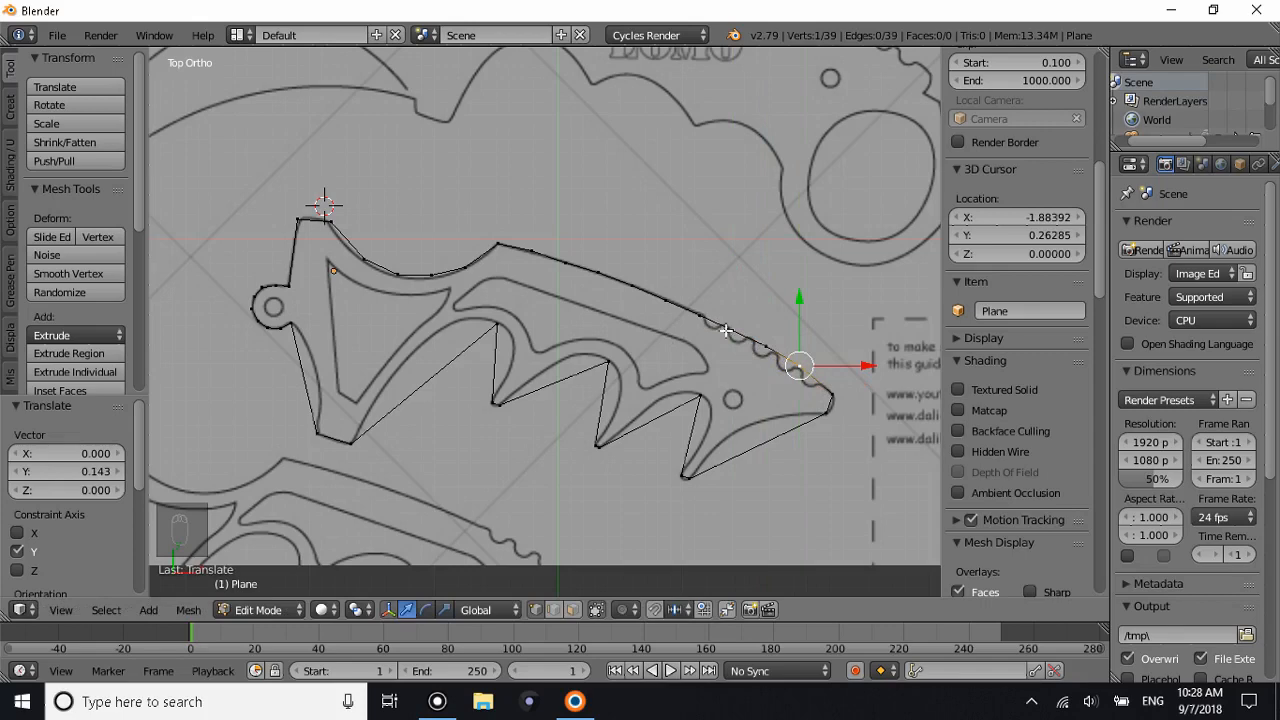
# Divide the straight lower edge between the rear tip and the rearmost spike with a five-cut loop cut.
pyautogui.rightClick(830, 416)
pyautogui.keyDown('shift'); pyautogui.moveTo(799, 465); pyautogui.dragTo(801, 420, button='middle'); pyautogui.keyUp('shift')
pyautogui.scroll(1, 802, 431)
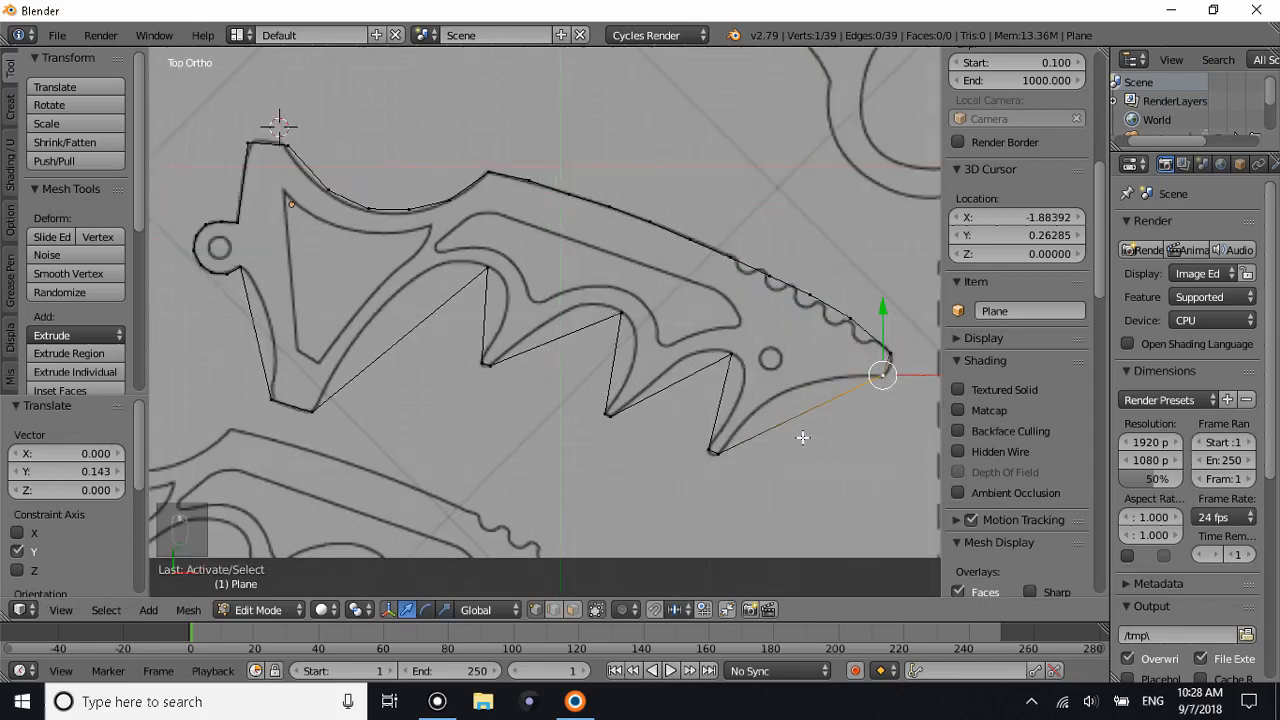
pyautogui.hotkey('ctrl', 'r')
pyautogui.scroll(1, 804, 436)
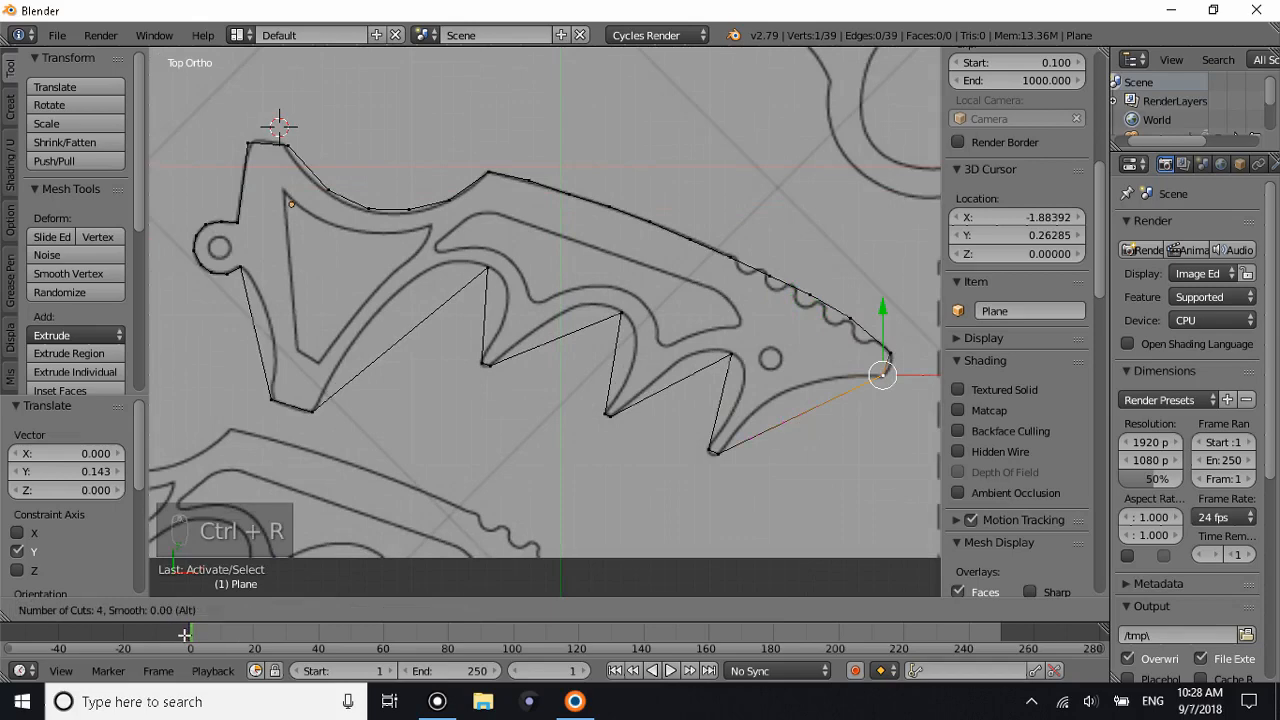
pyautogui.click(804, 430)
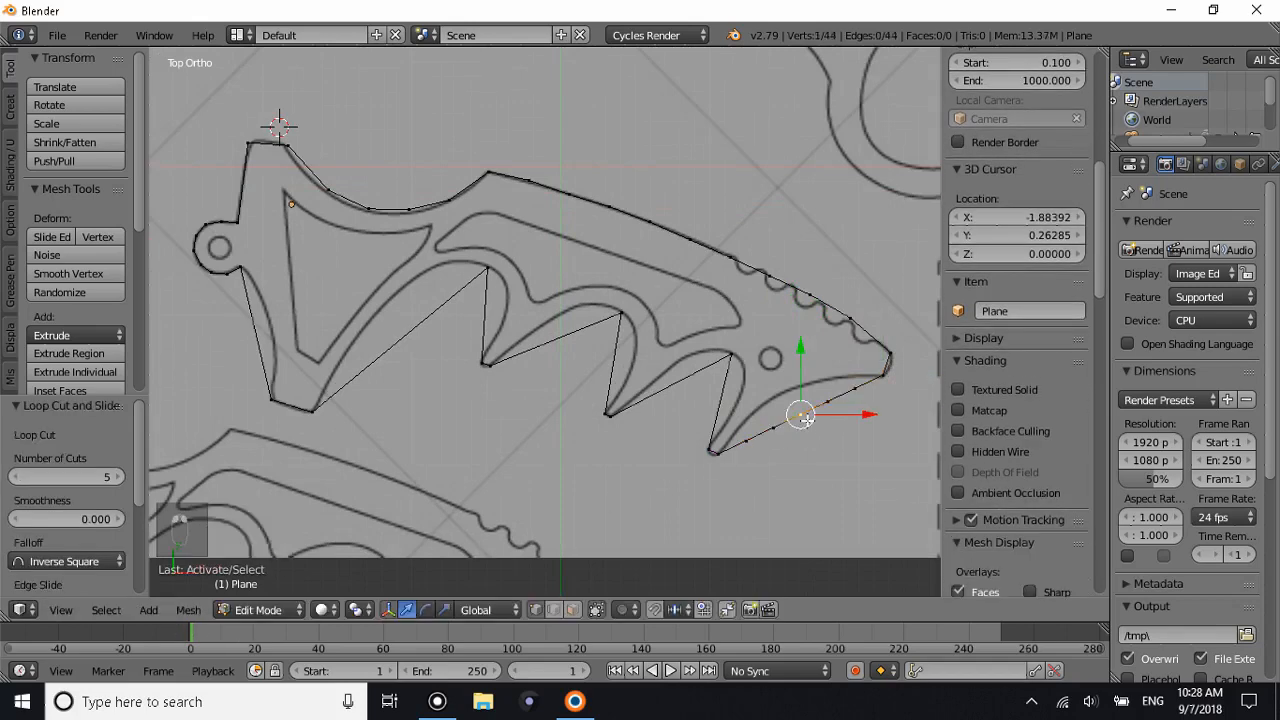
# Raise the new vertices of the rear lower edge along Y onto the curved outline.
pyautogui.click(805, 362)
pyautogui.press('g')
pyautogui.rightClick(834, 359)
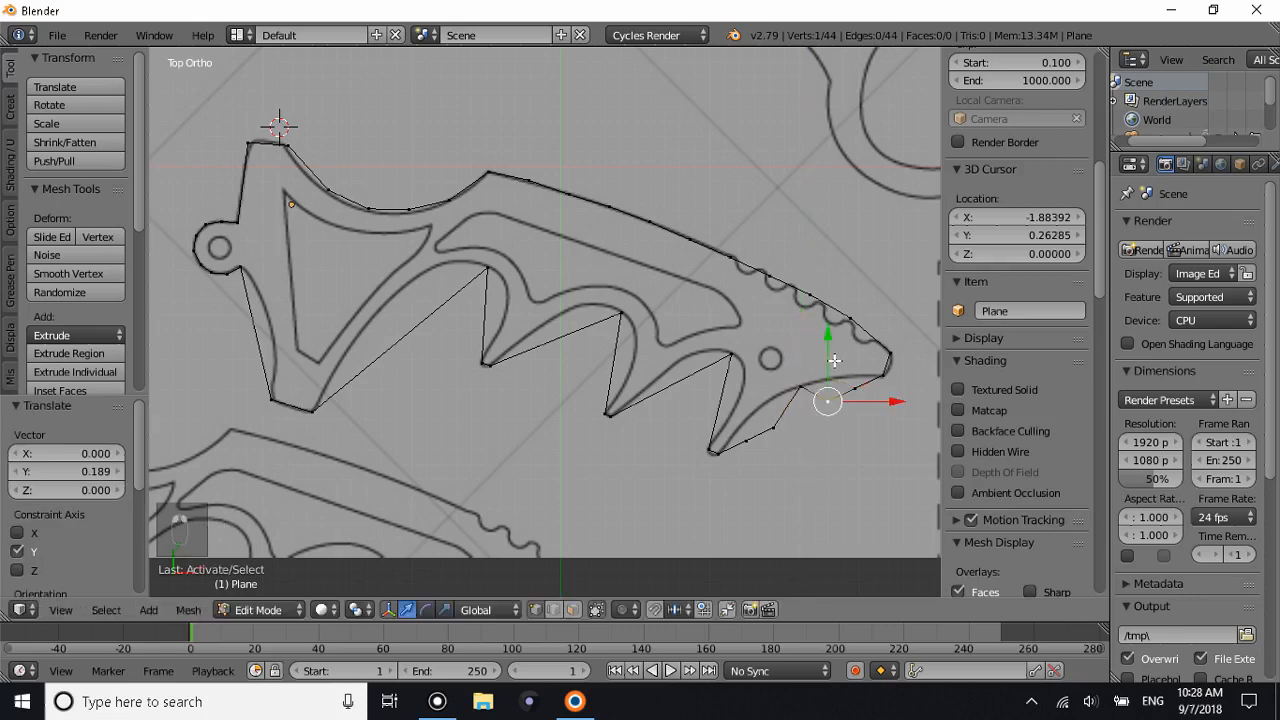
pyautogui.moveTo(830, 361); pyautogui.dragTo(828, 338)
pyautogui.rightClick(846, 381)
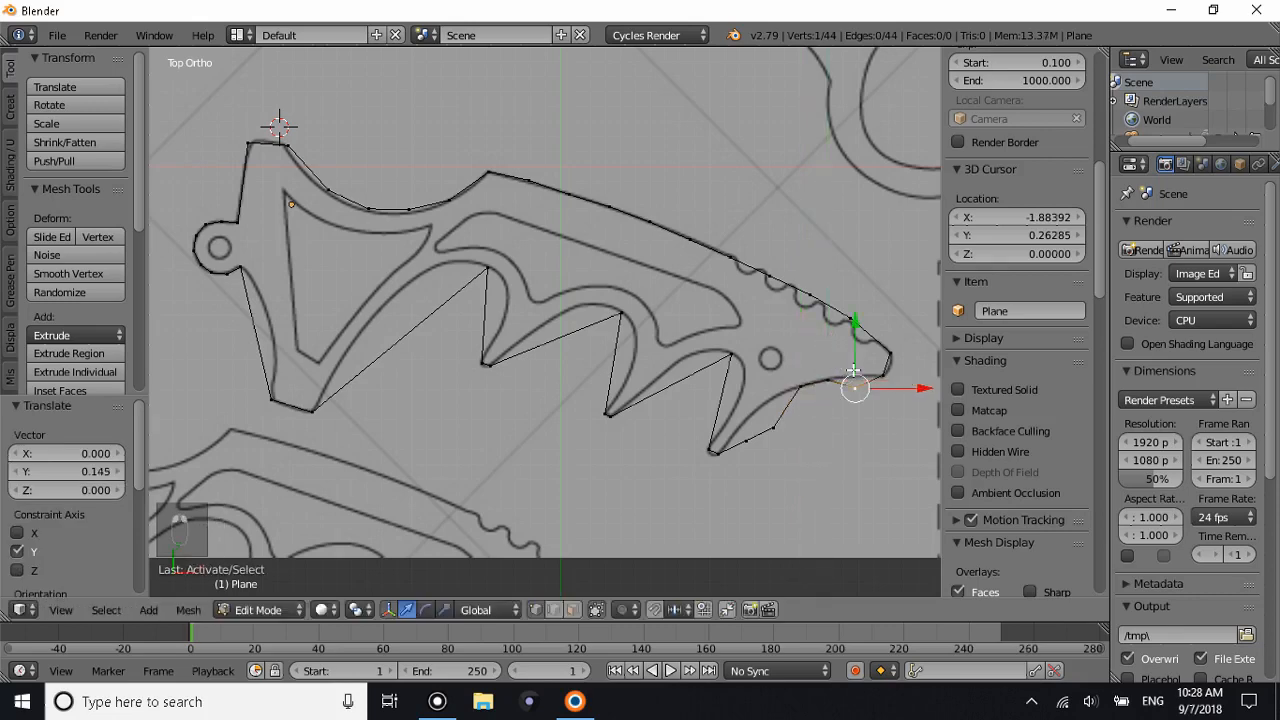
pyautogui.press('g')
pyautogui.click(762, 440)
pyautogui.rightClick(771, 430)
pyautogui.moveTo(772, 404); pyautogui.dragTo(742, 402)
pyautogui.rightClick(760, 444)
# Divide the front edge of the rearmost spike with a five-cut loop cut and undo the stray vertex move.
pyautogui.hotkey('ctrl', 'r')
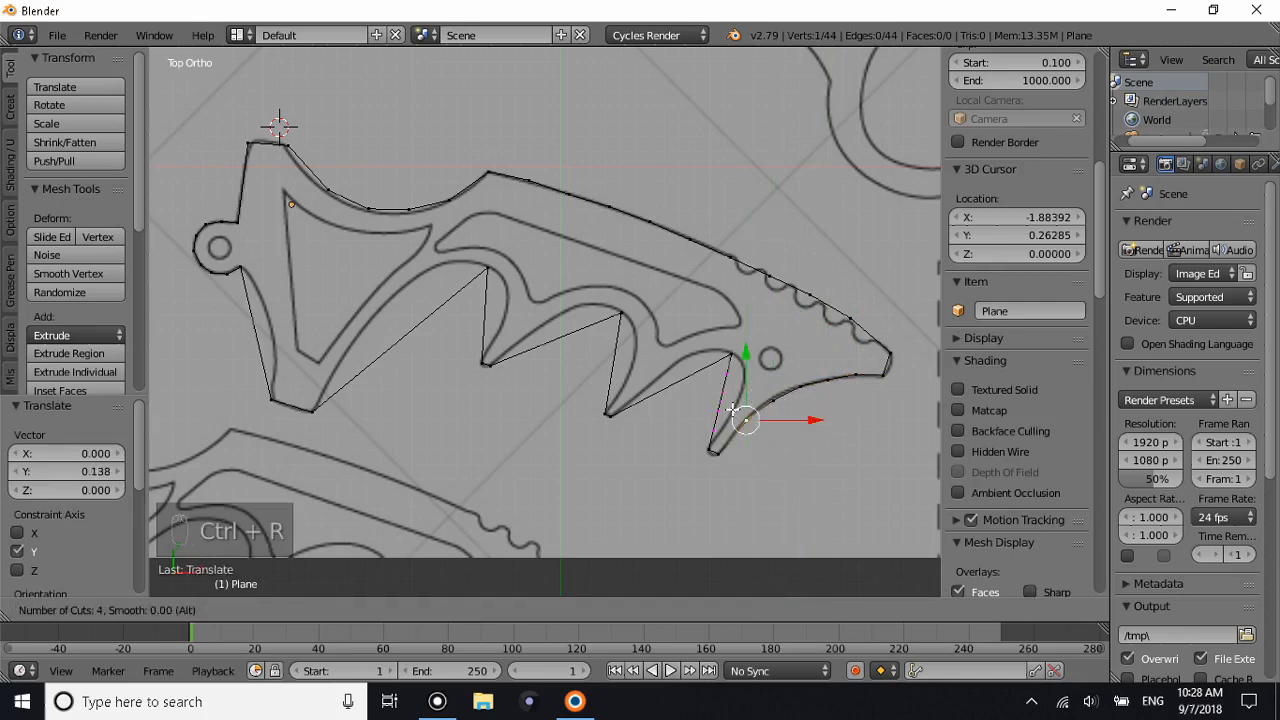
pyautogui.click(732, 410)
pyautogui.rightClick(645, 395)
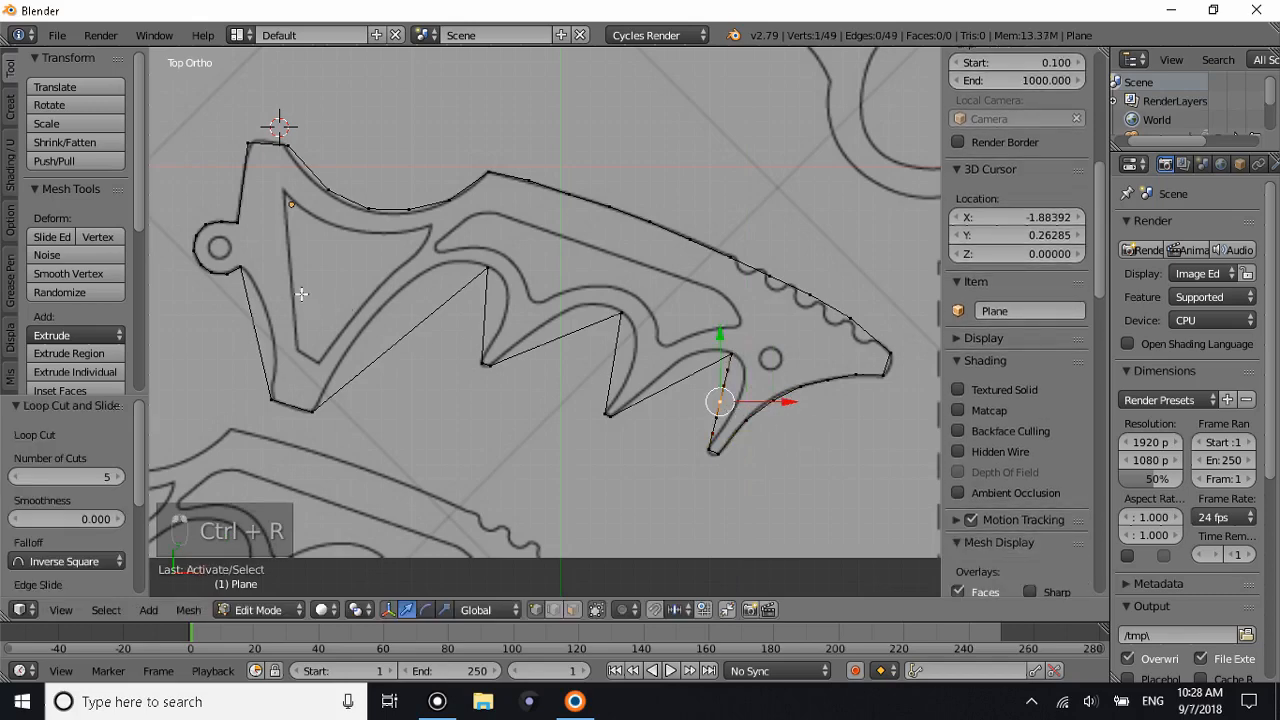
pyautogui.moveTo(712, 435); pyautogui.dragTo(748, 430, button='right')
pyautogui.hotkey('ctrl', 'z')
# Move the rearmost spike's new front-edge vertices onto the curved outline, mainly along X.
pyautogui.scroll(1, 763, 453)
pyautogui.keyDown('shift'); pyautogui.scroll(3, 826, 467); pyautogui.keyUp('shift')
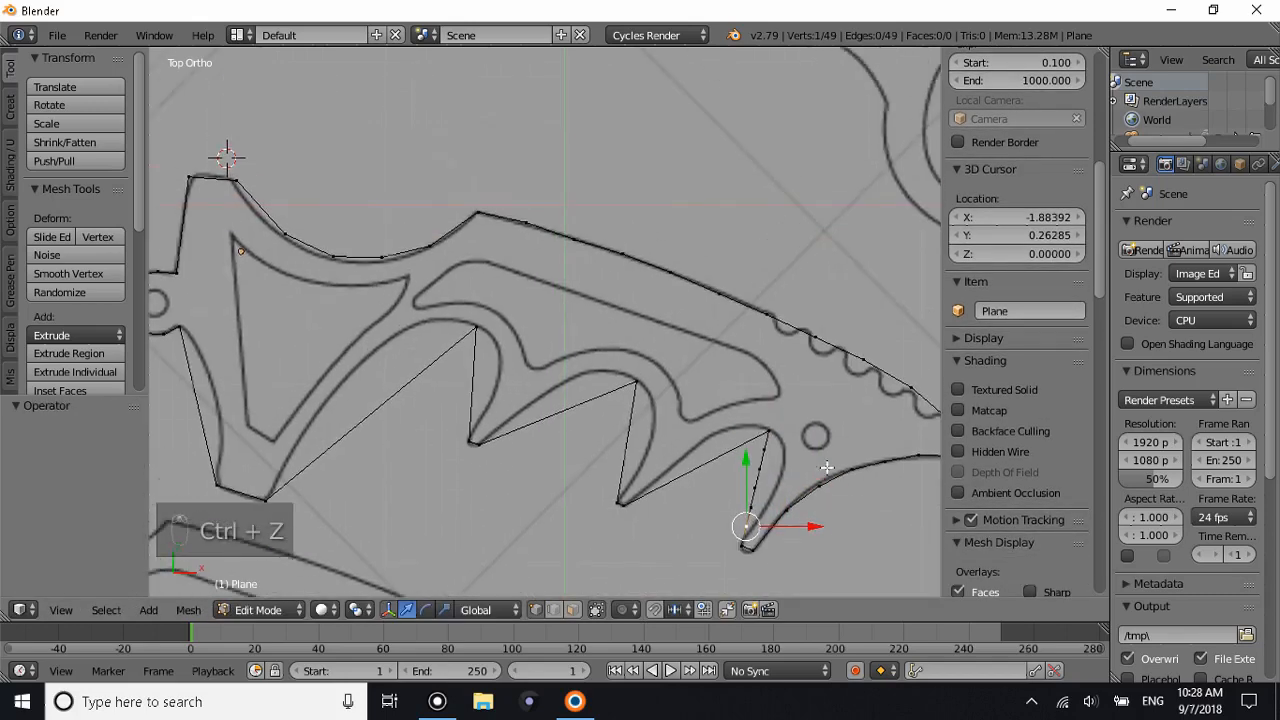
pyautogui.keyDown('shift'); pyautogui.scroll(-5, 828, 467); pyautogui.keyUp('shift')
pyautogui.keyDown('ctrl'); pyautogui.scroll(5, 800, 467); pyautogui.keyUp('ctrl')
pyautogui.scroll(3, 609, 465)
pyautogui.press('g')
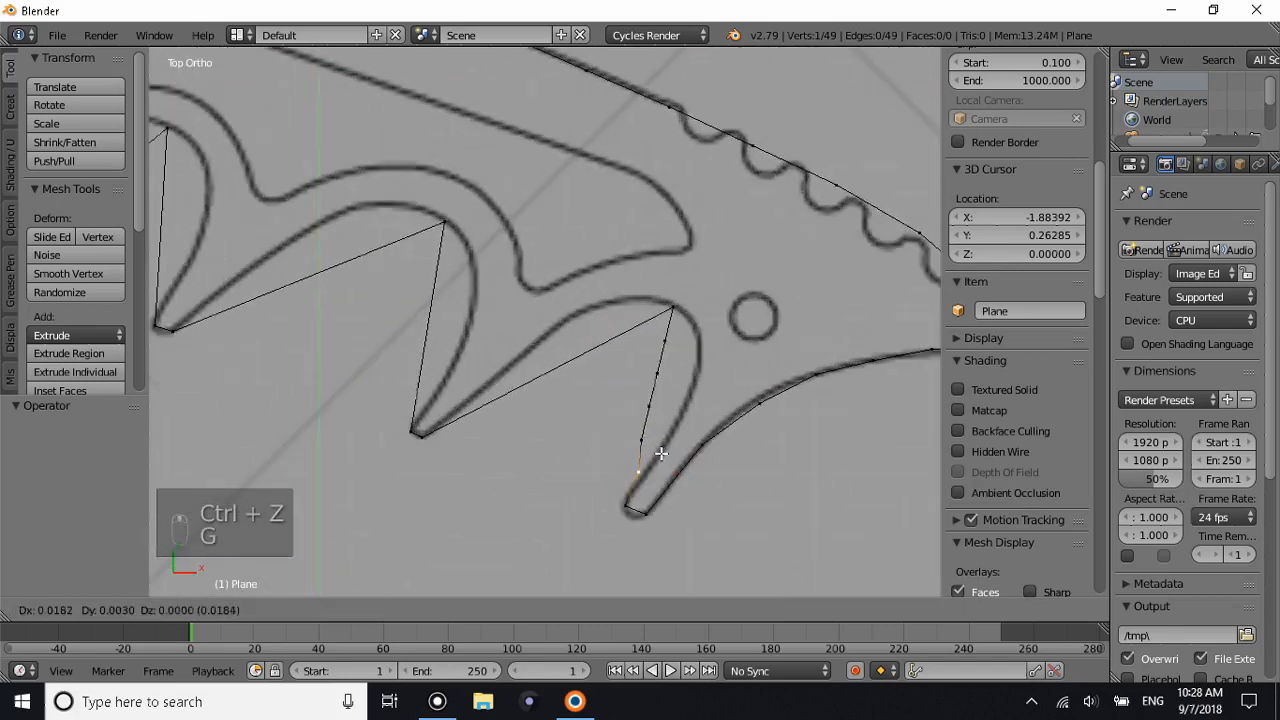
pyautogui.rightClick(656, 459)
pyautogui.moveTo(658, 472); pyautogui.dragTo(679, 440)
pyautogui.rightClick(653, 436)
pyautogui.rightClick(650, 407)
pyautogui.moveTo(675, 411); pyautogui.dragTo(706, 414)
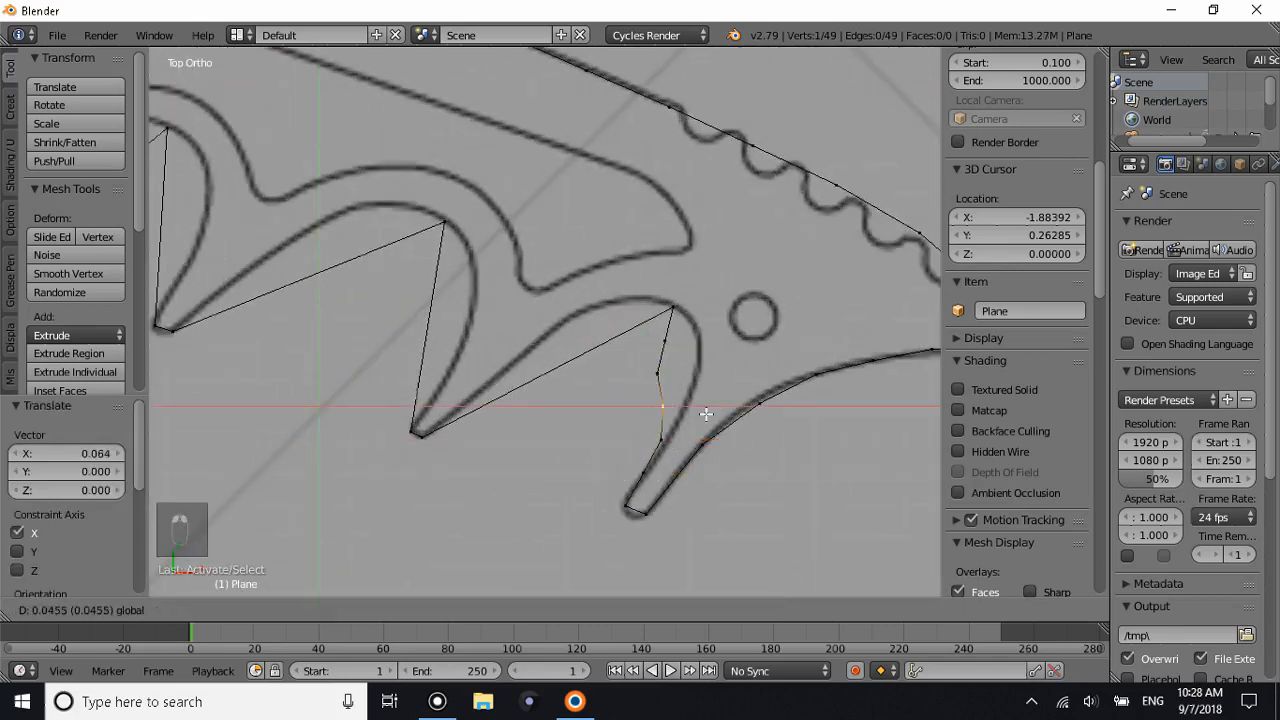
pyautogui.rightClick(658, 374)
pyautogui.moveTo(676, 373); pyautogui.dragTo(717, 341)
pyautogui.rightClick(667, 341)
# Add five cuts to the straight edge under the rear finger arch and raise the vertices along Y onto the curve.
pyautogui.hotkey('ctrl', 'r')
pyautogui.moveTo(631, 265); pyautogui.dragTo(631, 263)
pyautogui.rightClick(589, 351)
pyautogui.moveTo(589, 317); pyautogui.dragTo(589, 275)
pyautogui.rightClick(547, 373)
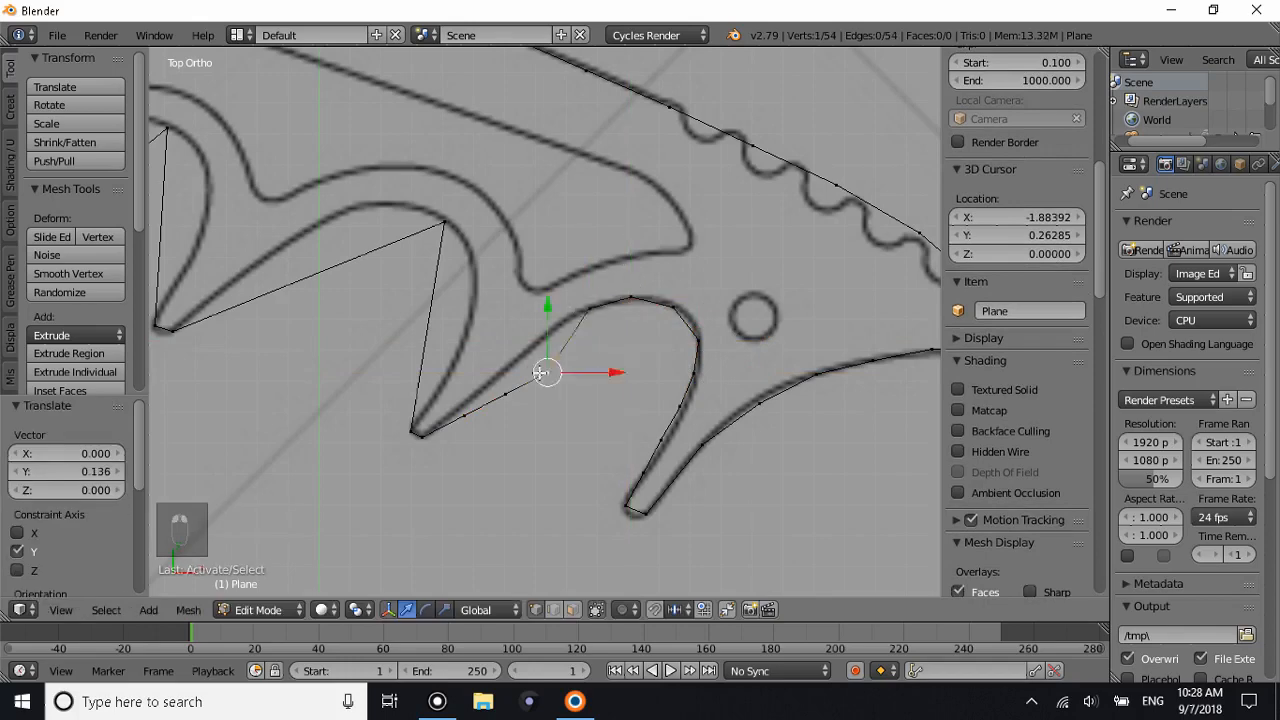
pyautogui.moveTo(547, 339); pyautogui.dragTo(547, 298)
pyautogui.rightClick(506, 393)
pyautogui.moveTo(506, 360); pyautogui.dragTo(506, 336)
pyautogui.rightClick(464, 415)
# Shift the vertices on the middle spike's front edge along X onto the curved outline.
pyautogui.moveTo(444, 362); pyautogui.dragTo(480, 362)
pyautogui.rightClick(431, 328)
pyautogui.moveTo(453, 328); pyautogui.dragTo(491, 259)
pyautogui.rightClick(436, 292)
pyautogui.rightClick(442, 258)
# Add five cuts to the edge under the middle finger arch, raise the vertices onto the curve, and restore the top view.
pyautogui.hotkey('ctrl', 'r')
pyautogui.moveTo(400, 205); pyautogui.dragTo(400, 173)
pyautogui.rightClick(354, 258)
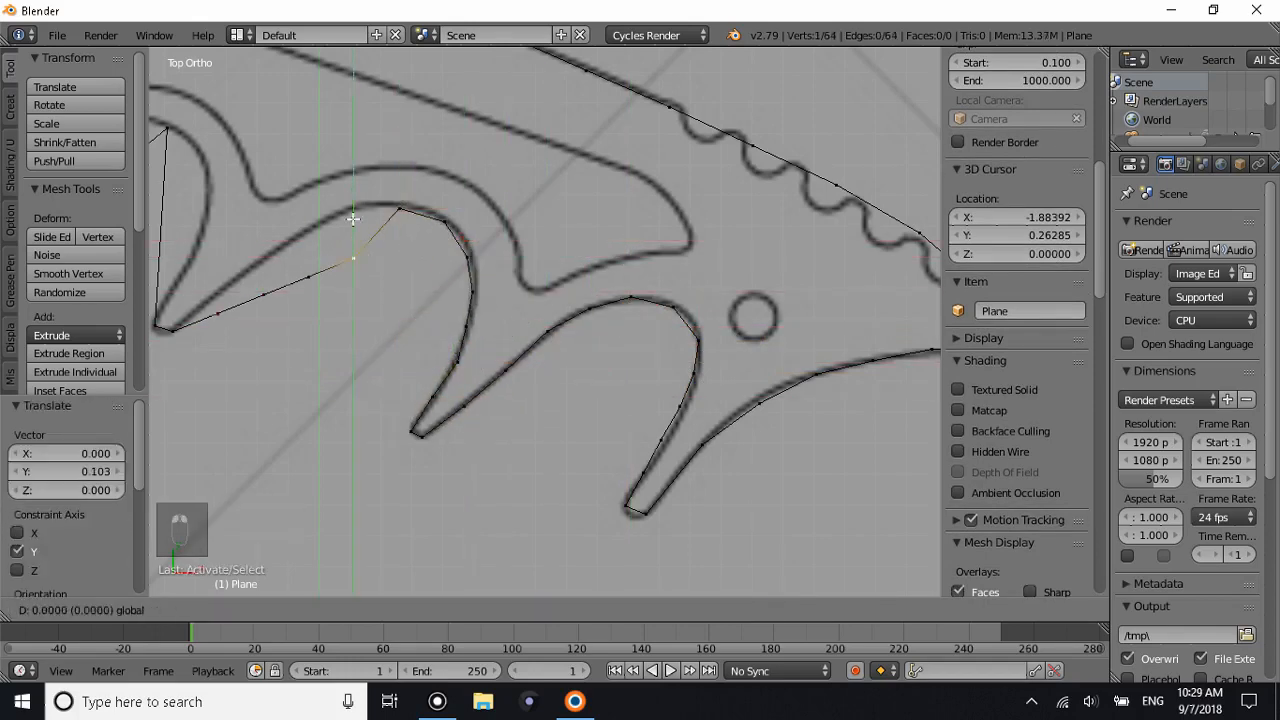
pyautogui.moveTo(354, 220); pyautogui.dragTo(354, 172)
pyautogui.rightClick(309, 277)
pyautogui.click(300, 247)
pyautogui.moveTo(309, 243); pyautogui.dragTo(309, 200)
pyautogui.rightClick(264, 295)
pyautogui.moveTo(264, 262); pyautogui.dragTo(264, 229)
pyautogui.hotkey('ctrl', 'z')
pyautogui.moveTo(217, 277); pyautogui.dragTo(217, 251)
pyautogui.moveTo(226, 282); pyautogui.dragTo(266, 300, button='middle')
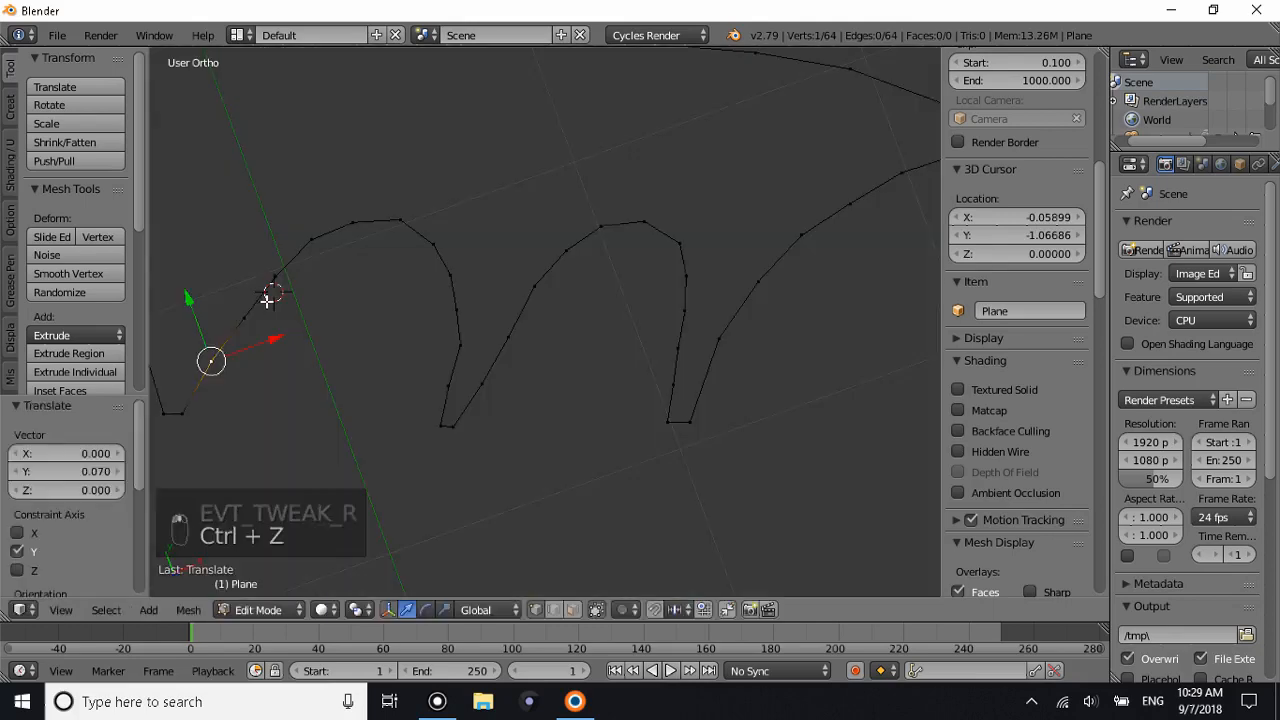
pyautogui.press('KP_7')
# Add five cuts to the near-vertical edge of the front spike and shift the vertices along X onto the curve.
pyautogui.press('ctrl+KP_4')
pyautogui.press('ctrl+KP_4')
pyautogui.press('ctrl+KP_4')
pyautogui.press('ctrl+KP_4')
pyautogui.press('ctrl+KP_4')
pyautogui.press('ctrl+KP_4')
pyautogui.press('ctrl+KP_4')
pyautogui.press('ctrl+KP_4')
pyautogui.press('ctrl+KP_4')
pyautogui.press('ctrl+KP_4')
pyautogui.press('ctrl+KP_4')
pyautogui.press('ctrl+KP_4')
pyautogui.press('ctrl+KP_4')
pyautogui.press('ctrl+KP_4')
pyautogui.press('ctrl+KP_8')
pyautogui.press('ctrl+KP_8')
pyautogui.press('ctrl+KP_8')
pyautogui.press('ctrl+KP_8')
pyautogui.press('ctrl+KP_8')
pyautogui.hotkey('ctrl', 'r')
pyautogui.click(597, 259)
pyautogui.moveTo(625, 285); pyautogui.dragTo(645, 285)
pyautogui.rightClick(583, 217)
pyautogui.moveTo(630, 250); pyautogui.dragTo(684, 216)
pyautogui.moveTo(649, 183); pyautogui.dragTo(691, 174)
# Add five cuts to the long edge under the large front arch and raise the vertices along Y onto the curve.
pyautogui.hotkey('ctrl', 'r')
pyautogui.click(489, 280)
pyautogui.rightClick(526, 202)
pyautogui.moveTo(533, 149); pyautogui.dragTo(533, 87)
pyautogui.rightClick(466, 251)
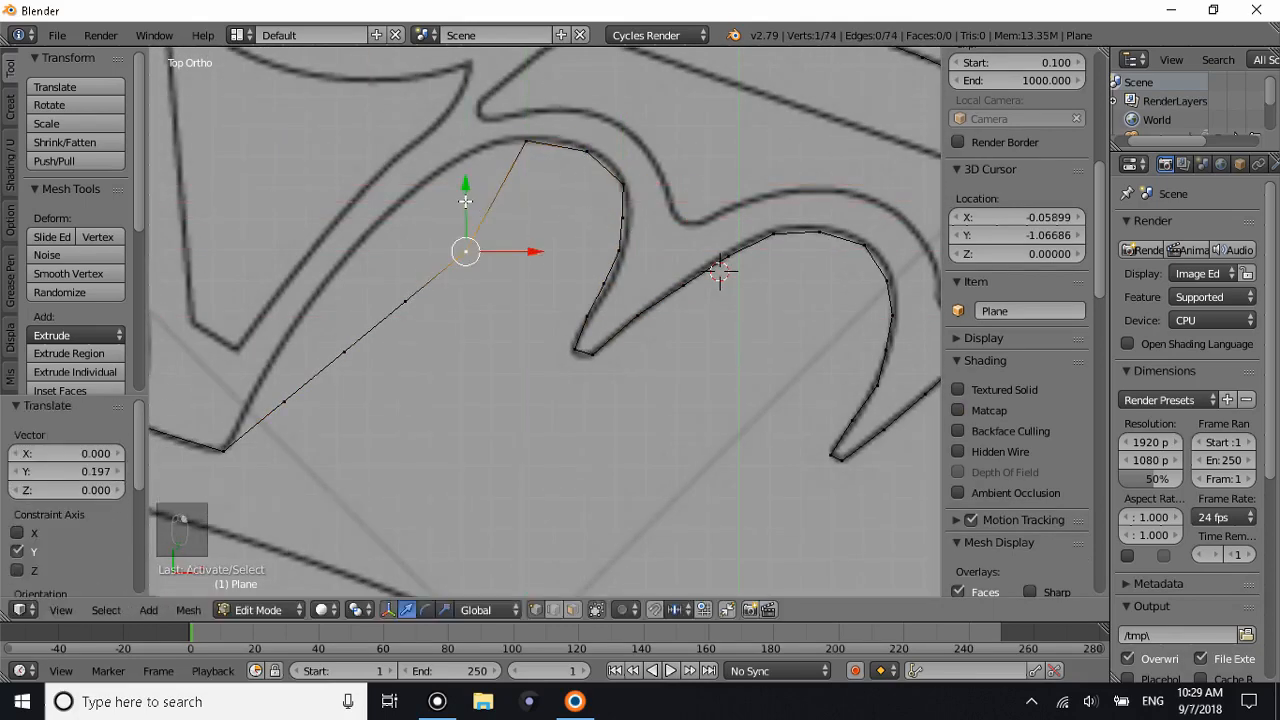
pyautogui.moveTo(467, 199); pyautogui.dragTo(467, 105)
pyautogui.rightClick(405, 301)
pyautogui.moveTo(404, 252); pyautogui.dragTo(404, 151)
pyautogui.rightClick(344, 352)
pyautogui.moveTo(345, 300); pyautogui.dragTo(345, 209)
pyautogui.rightClick(284, 402)
# Add five cuts to the edge below the finger ring and shift the vertices along X onto the reference curve.
pyautogui.press('ctrl+KP_4')
pyautogui.press('ctrl+KP_4')
pyautogui.press('ctrl+KP_4')
pyautogui.press('ctrl+KP_4')
pyautogui.press('ctrl+KP_4')
pyautogui.press('ctrl+KP_4')
pyautogui.press('ctrl+KP_4')
pyautogui.press('ctrl+KP_4')
pyautogui.press('ctrl+KP_4')
pyautogui.press('ctrl+KP_4')
pyautogui.press('ctrl+KP_8')
pyautogui.press('ctrl+KP_8')
pyautogui.hotkey('ctrl', 'r')
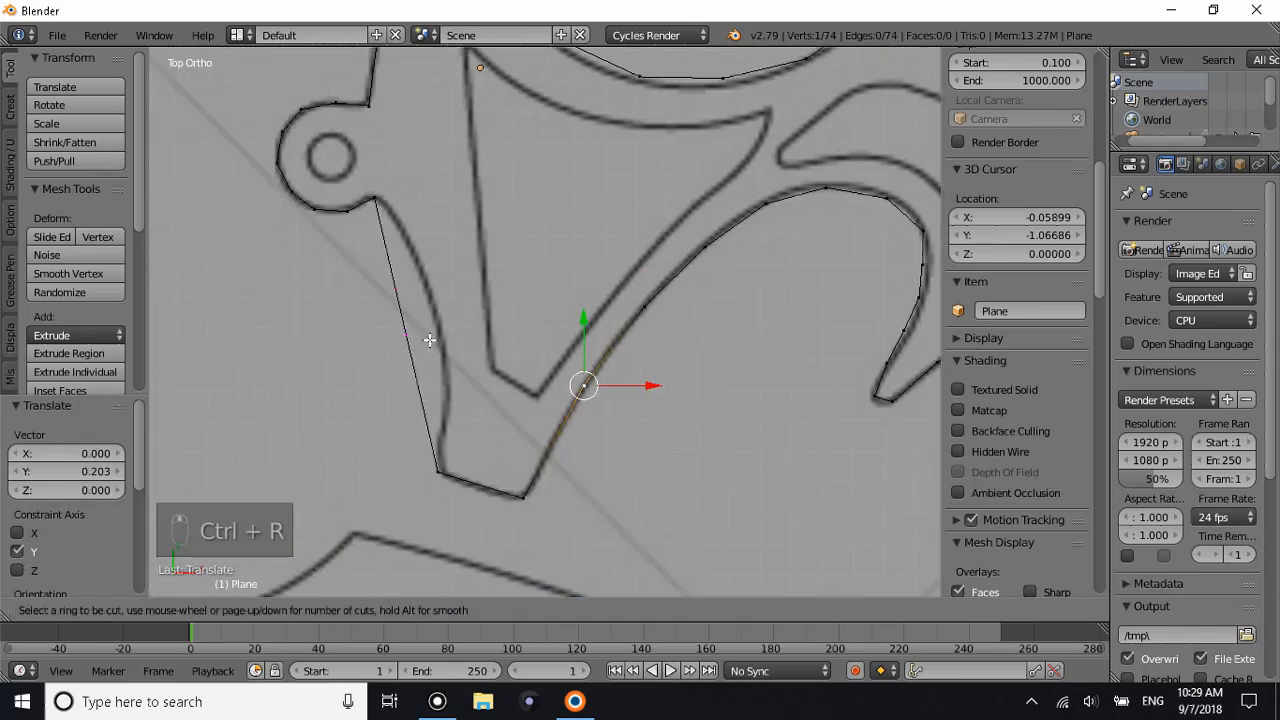
pyautogui.click(429, 340)
pyautogui.rightClick(427, 425)
pyautogui.moveTo(450, 425); pyautogui.dragTo(465, 425)
pyautogui.rightClick(417, 380)
pyautogui.moveTo(447, 380); pyautogui.dragTo(471, 380)
pyautogui.moveTo(457, 288); pyautogui.dragTo(456, 288)
pyautogui.rightClick(385, 243)
pyautogui.moveTo(414, 243); pyautogui.dragTo(438, 243)
pyautogui.press('Tab')
pyautogui.scroll(-3, 461, 235)
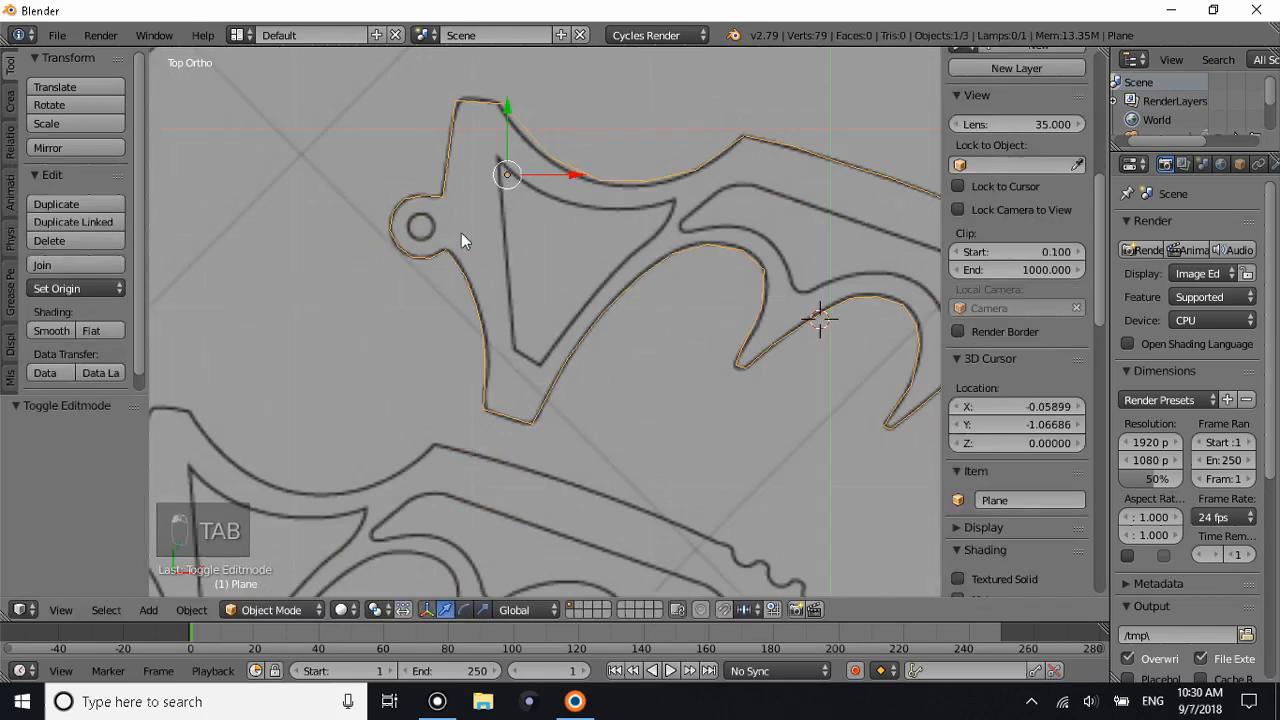
# Move the two vertices at the handle's raised upper front corner onto the reference outline.
pyautogui.scroll(4, 490, 180)
pyautogui.press('Tab')
pyautogui.keyDown('shift'); pyautogui.scroll(12, 517, 143); pyautogui.keyUp('shift')
pyautogui.rightClick(475, 145)
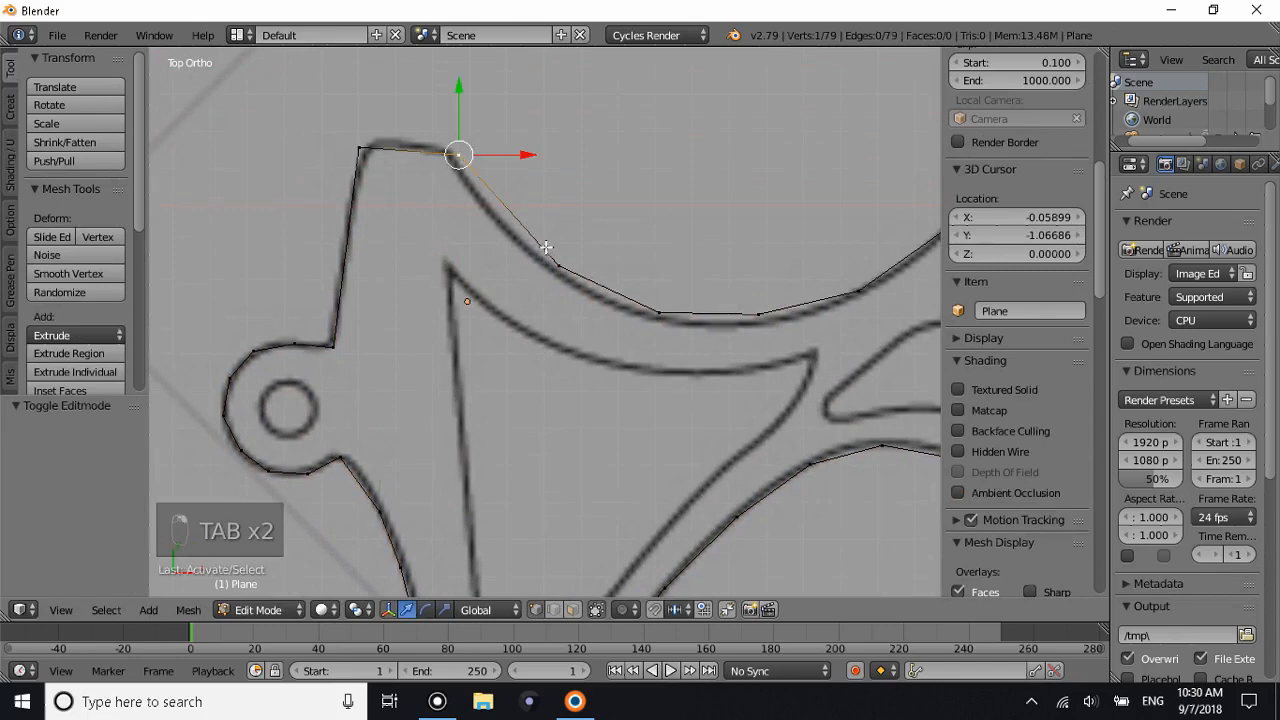
pyautogui.press('g')
pyautogui.click(452, 147)
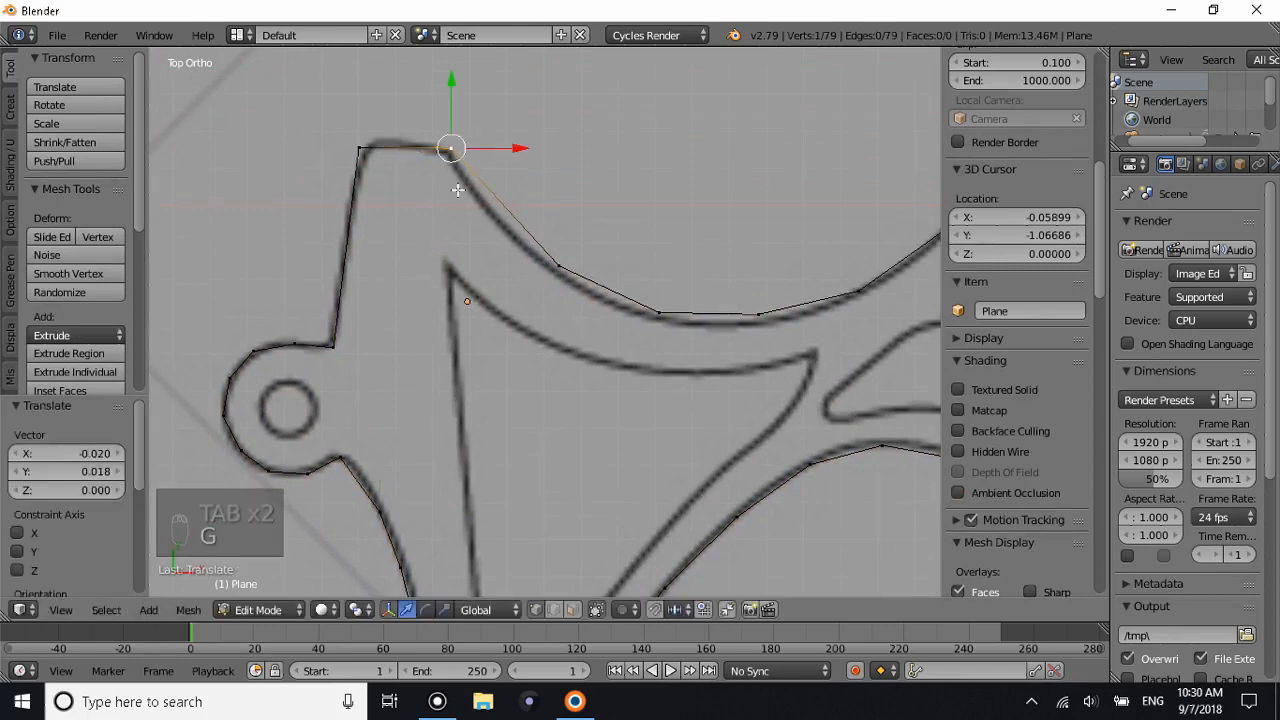
pyautogui.press('g')
pyautogui.click(374, 135)
# Move two vertices of the concave upper curve onto the reference outline and return to Object Mode.
pyautogui.rightClick(554, 285)
pyautogui.press('g')
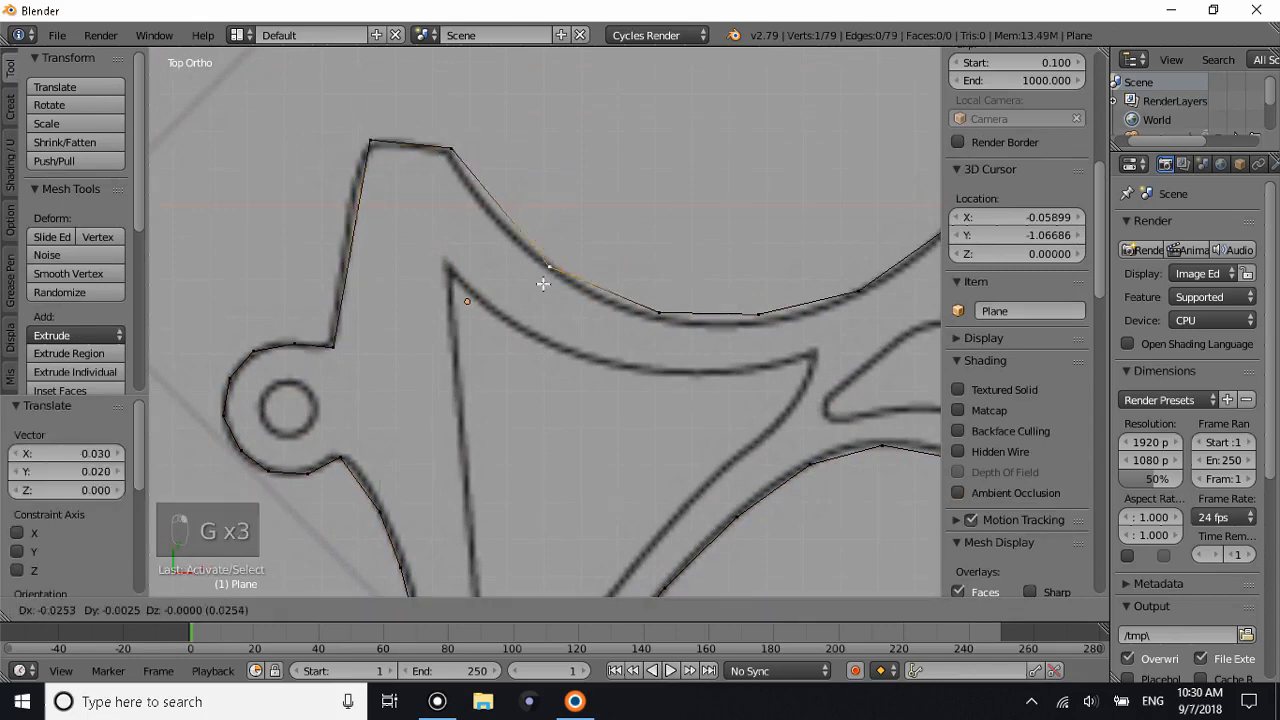
pyautogui.click(542, 284)
pyautogui.rightClick(757, 316)
pyautogui.press('g')
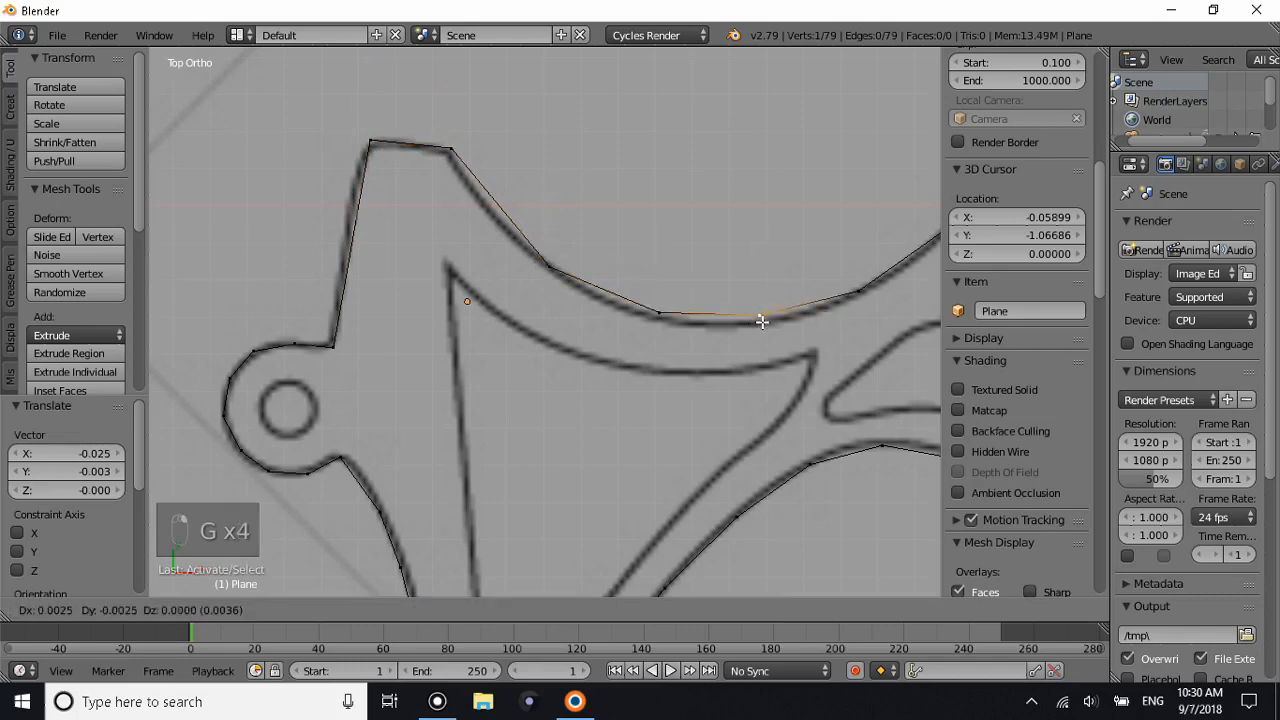
pyautogui.click(757, 322)
pyautogui.press('Tab')
pyautogui.scroll(-3, 756, 326)
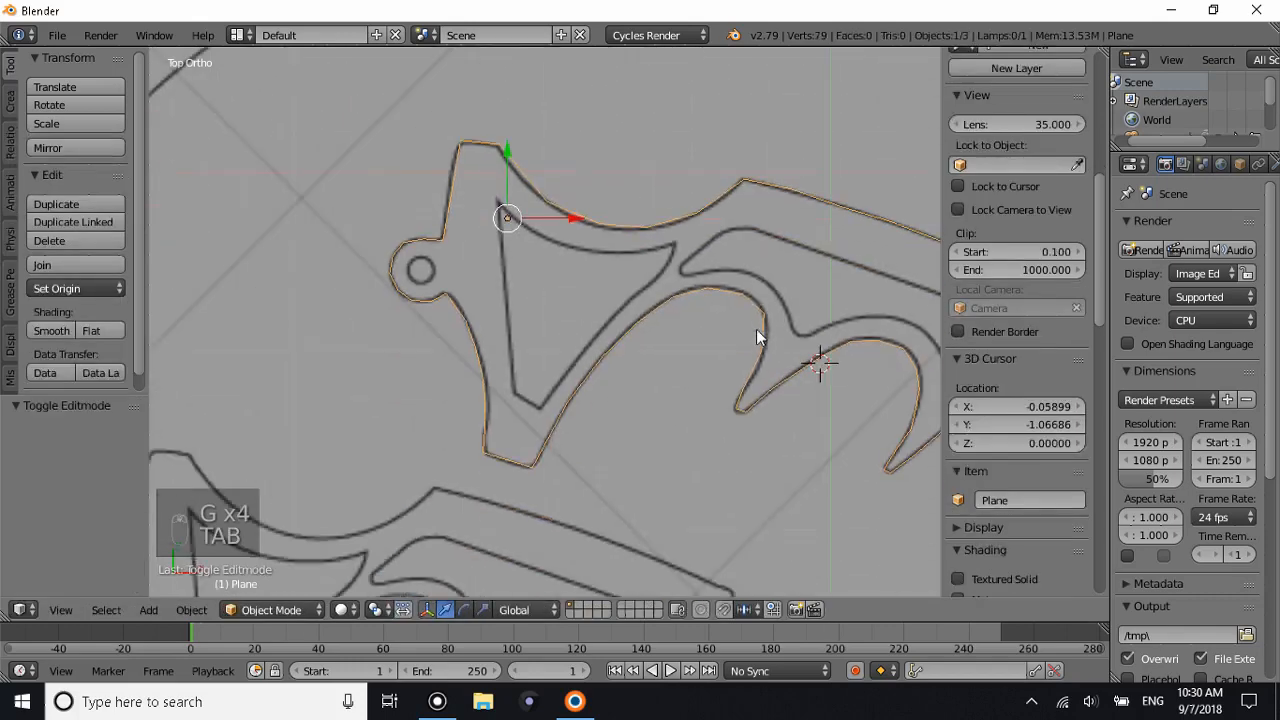
# Inspect the traced handle outline against the reference from the finger ring to the serrated rear end.
pyautogui.keyDown('ctrl'); pyautogui.scroll(-3, 744, 381); pyautogui.keyUp('ctrl')
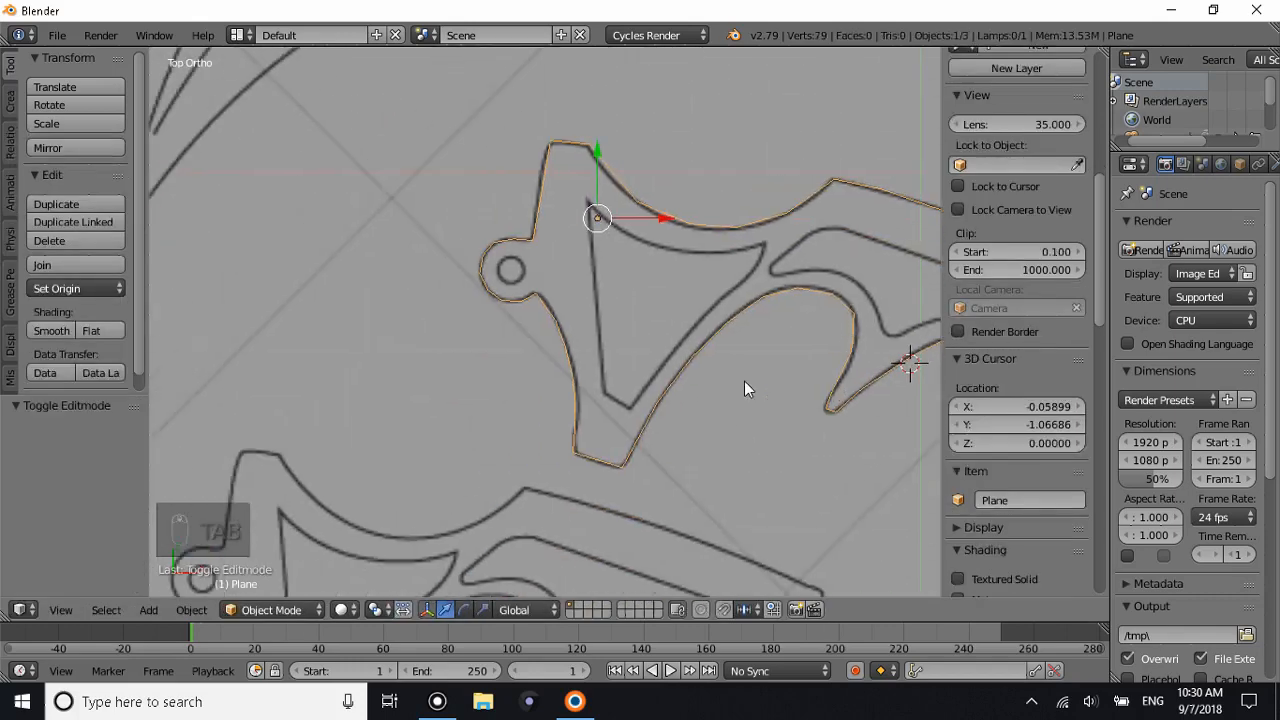
pyautogui.keyDown('ctrl'); pyautogui.scroll(9, 744, 381); pyautogui.keyUp('ctrl')
pyautogui.keyDown('ctrl'); pyautogui.scroll(4, 744, 381); pyautogui.keyUp('ctrl')
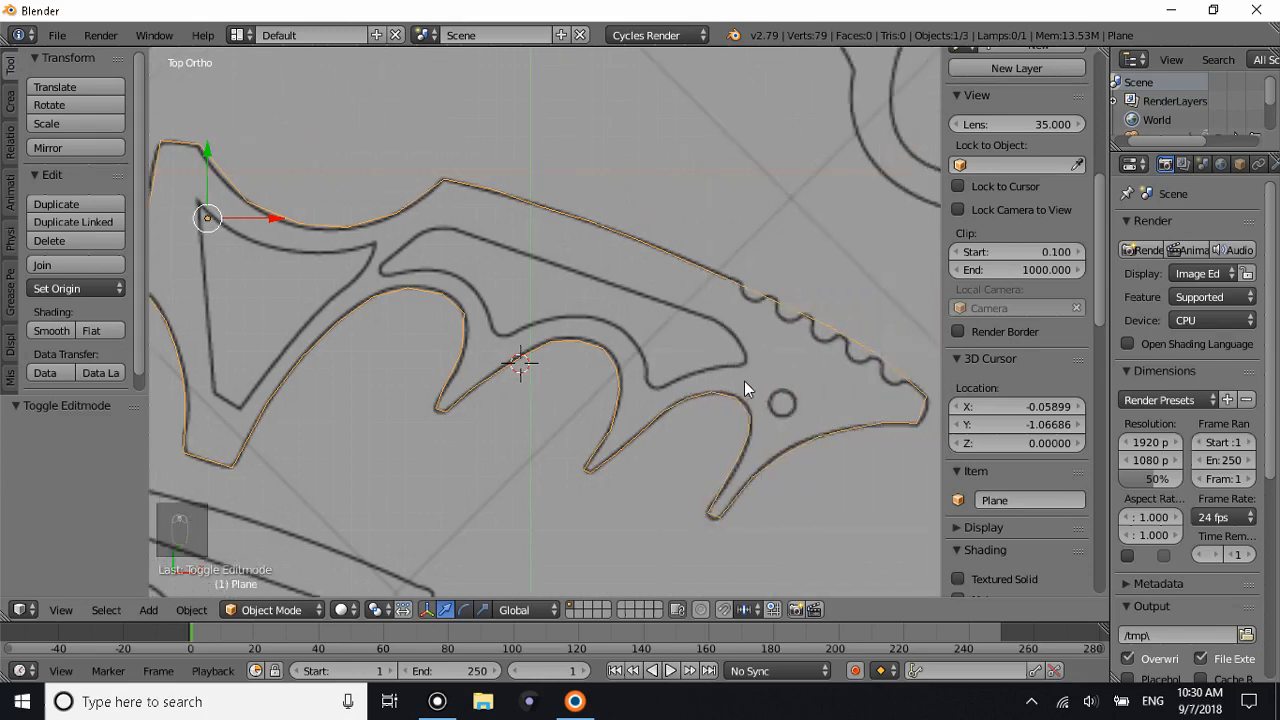
pyautogui.keyDown('ctrl'); pyautogui.scroll(-2, 503, 340); pyautogui.keyUp('ctrl')
pyautogui.keyDown('ctrl'); pyautogui.scroll(-1, 486, 332); pyautogui.keyUp('ctrl')
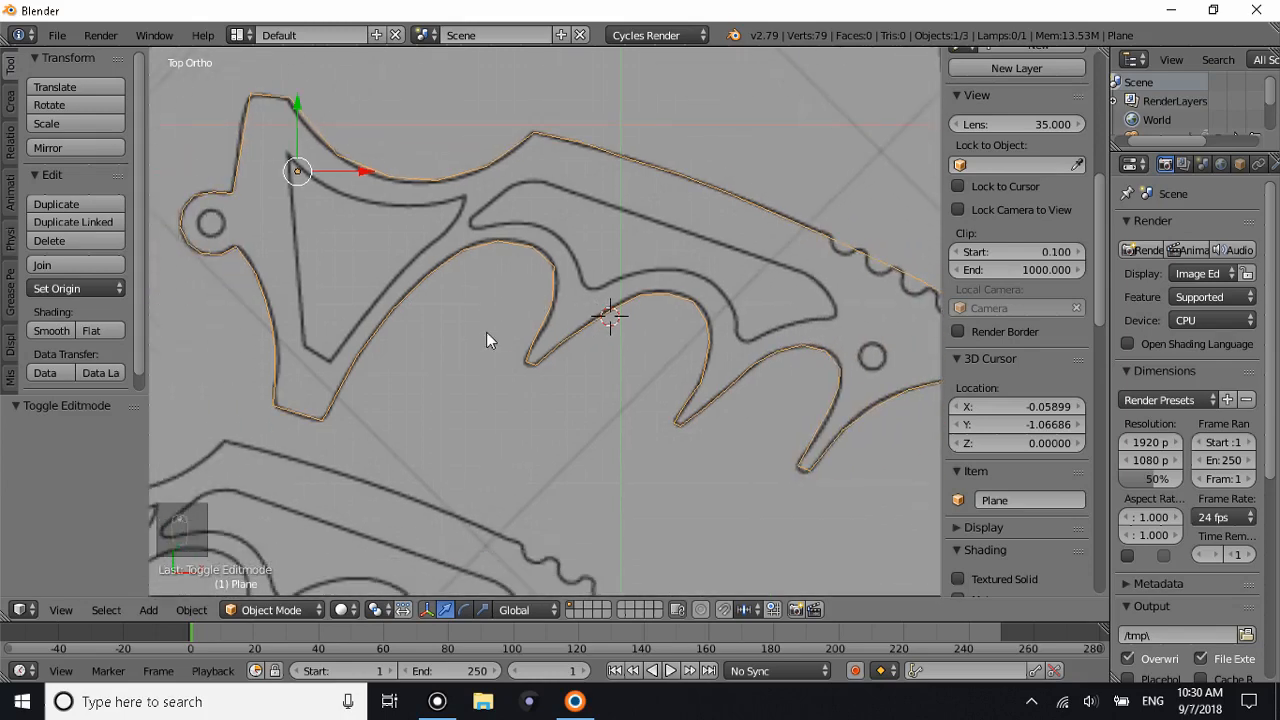
pyautogui.scroll(-2, 486, 332)
pyautogui.scroll(2, 486, 332)
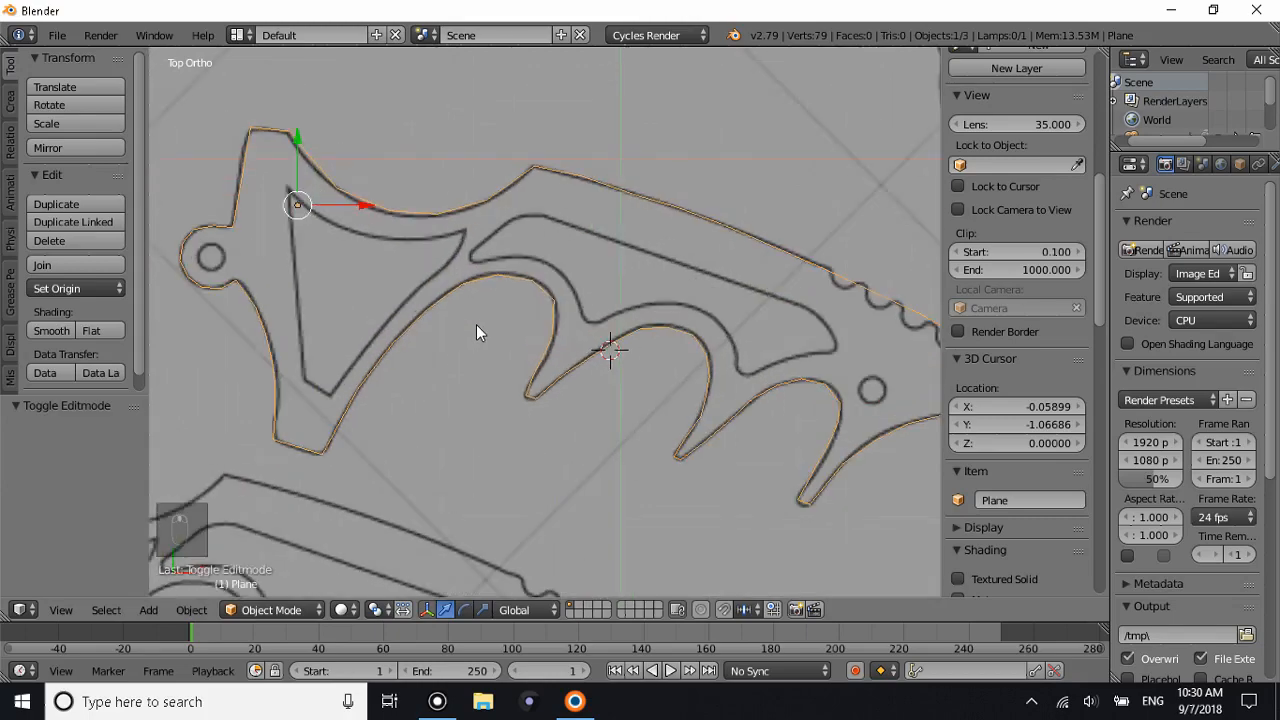
pyautogui.scroll(-1, 432, 344)
pyautogui.moveTo(408, 376); pyautogui.dragTo(557, 243, button='middle')
pyautogui.press('KP_7')
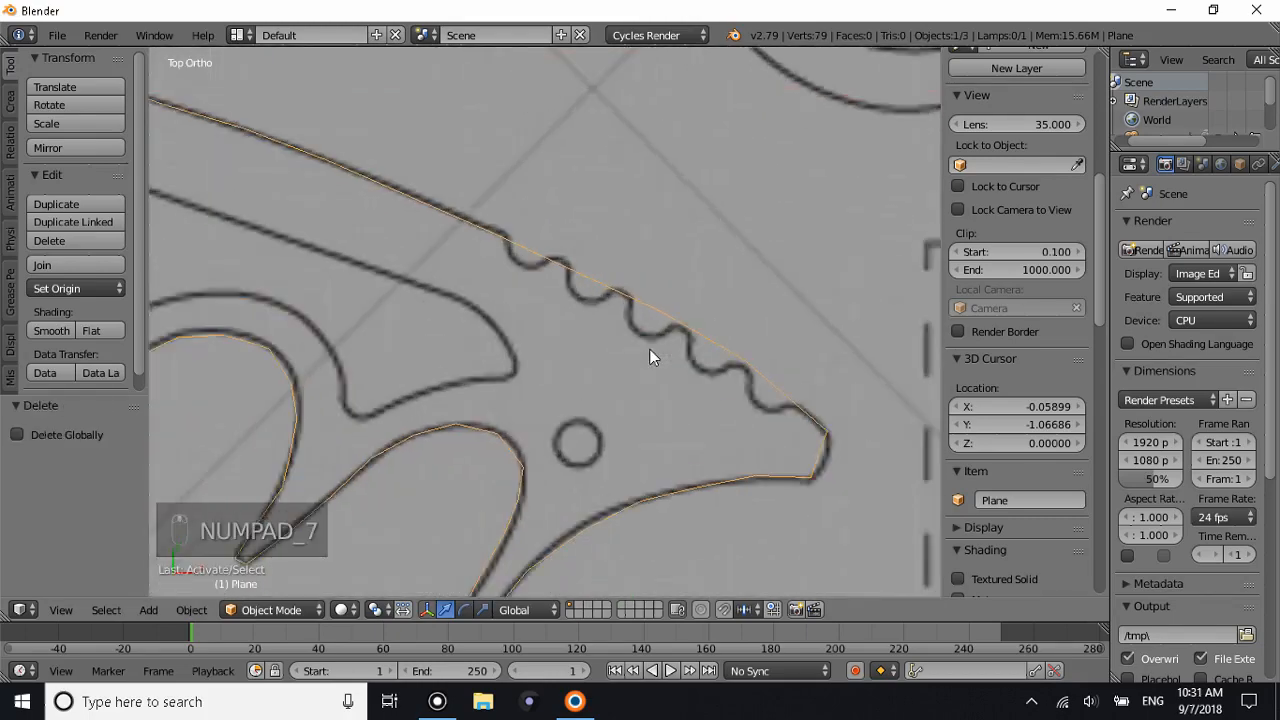
# In Edit Mode, delete the three vertices spanning the serrated section of the handle's back edge.
pyautogui.press('Tab')
pyautogui.keyDown('shift'); pyautogui.rightClick(512, 234); pyautogui.keyUp('shift')
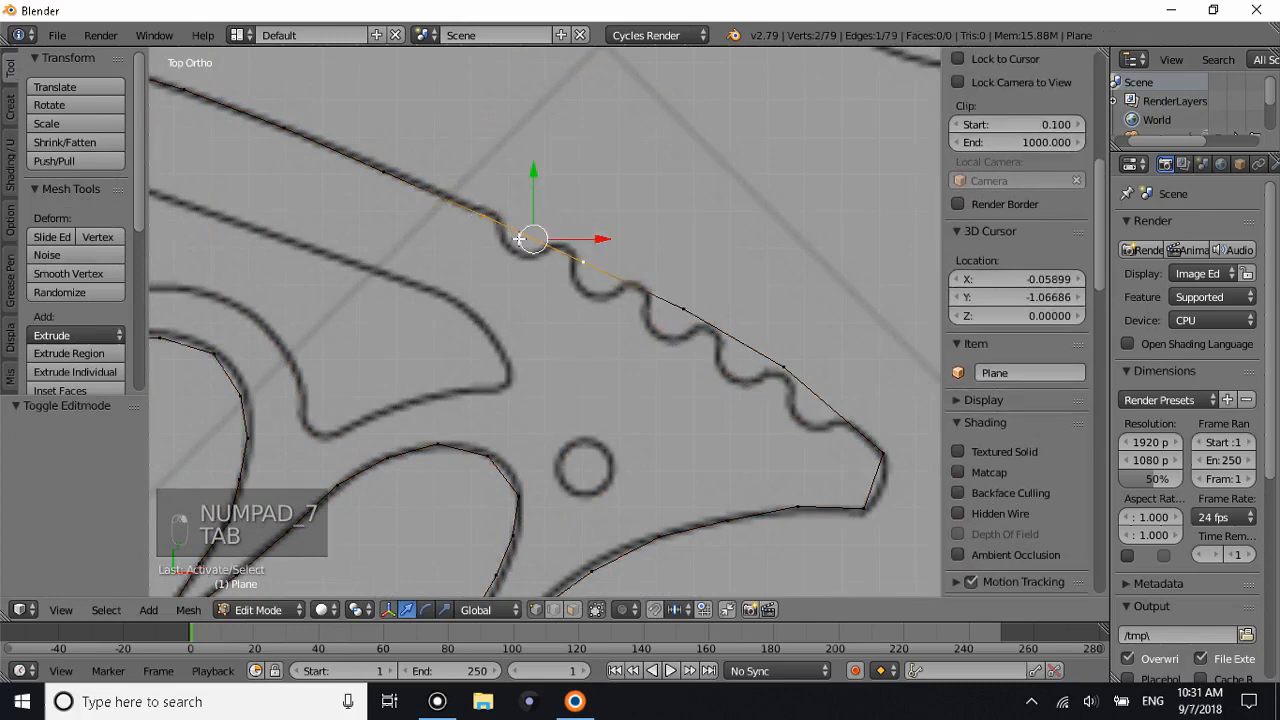
pyautogui.keyDown('shift'); pyautogui.rightClick(684, 311); pyautogui.keyUp('shift')
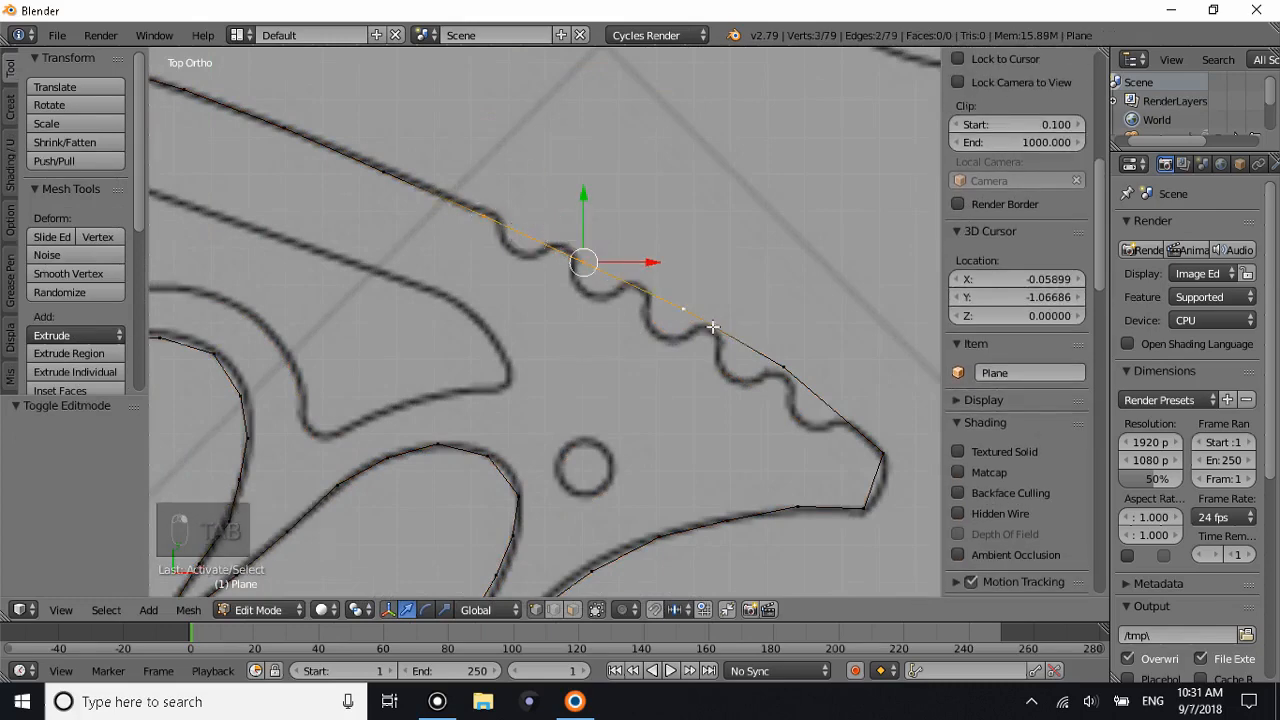
pyautogui.keyDown('shift'); pyautogui.rightClick(784, 367); pyautogui.keyUp('shift')
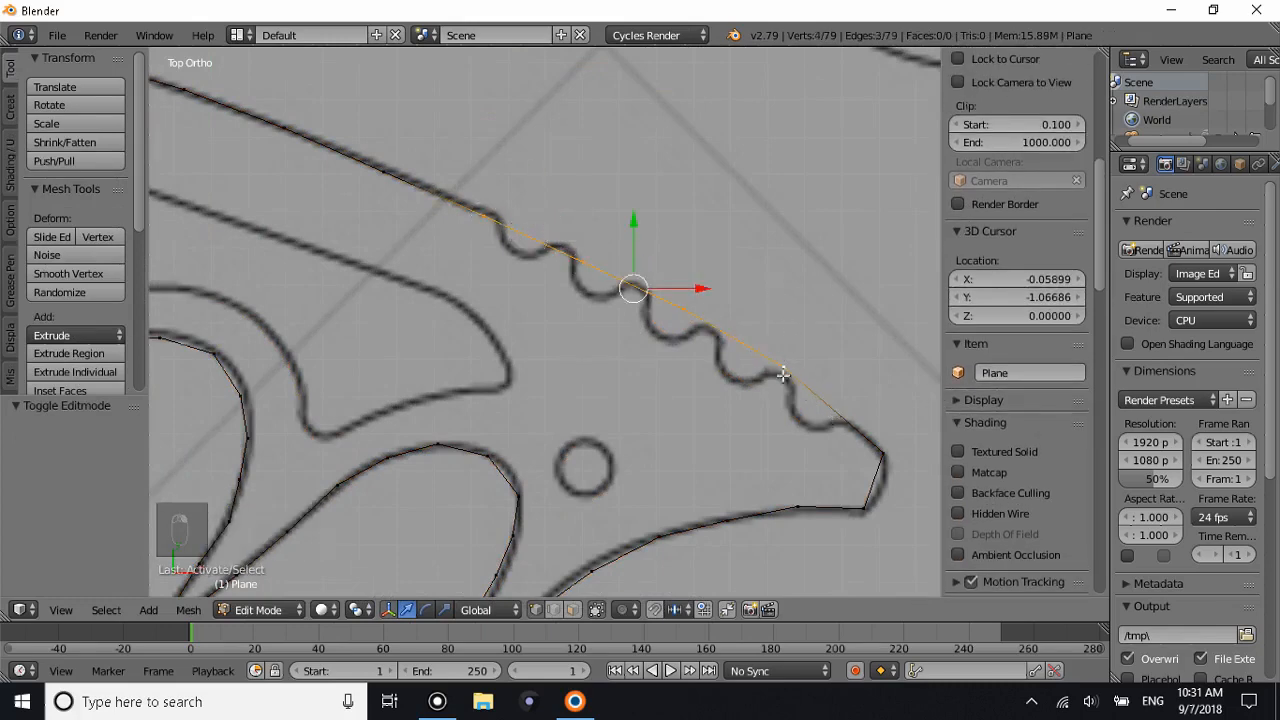
pyautogui.keyDown('shift'); pyautogui.rightClick(656, 297); pyautogui.keyUp('shift')
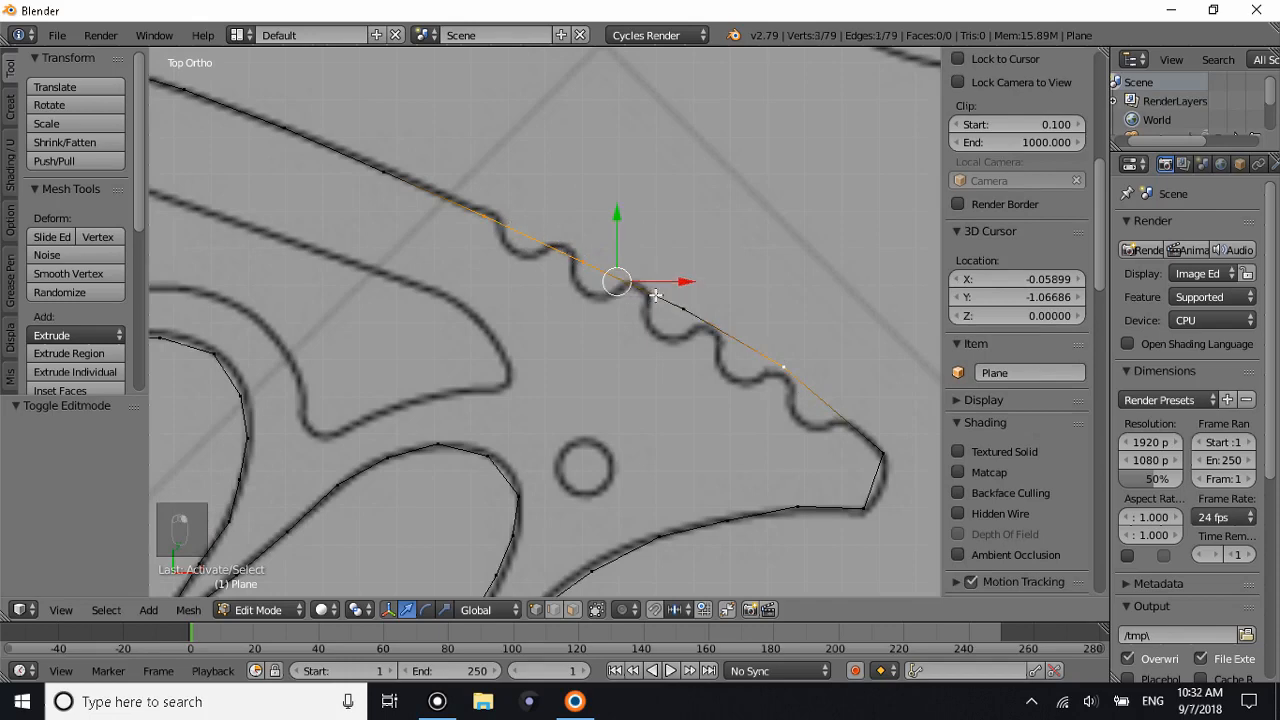
pyautogui.keyDown('shift'); pyautogui.rightClick(578, 262); pyautogui.keyUp('shift')
pyautogui.keyDown('shift'); pyautogui.rightClick(706, 316); pyautogui.keyUp('shift')
pyautogui.keyDown('shift'); pyautogui.rightClick(566, 264); pyautogui.keyUp('shift')
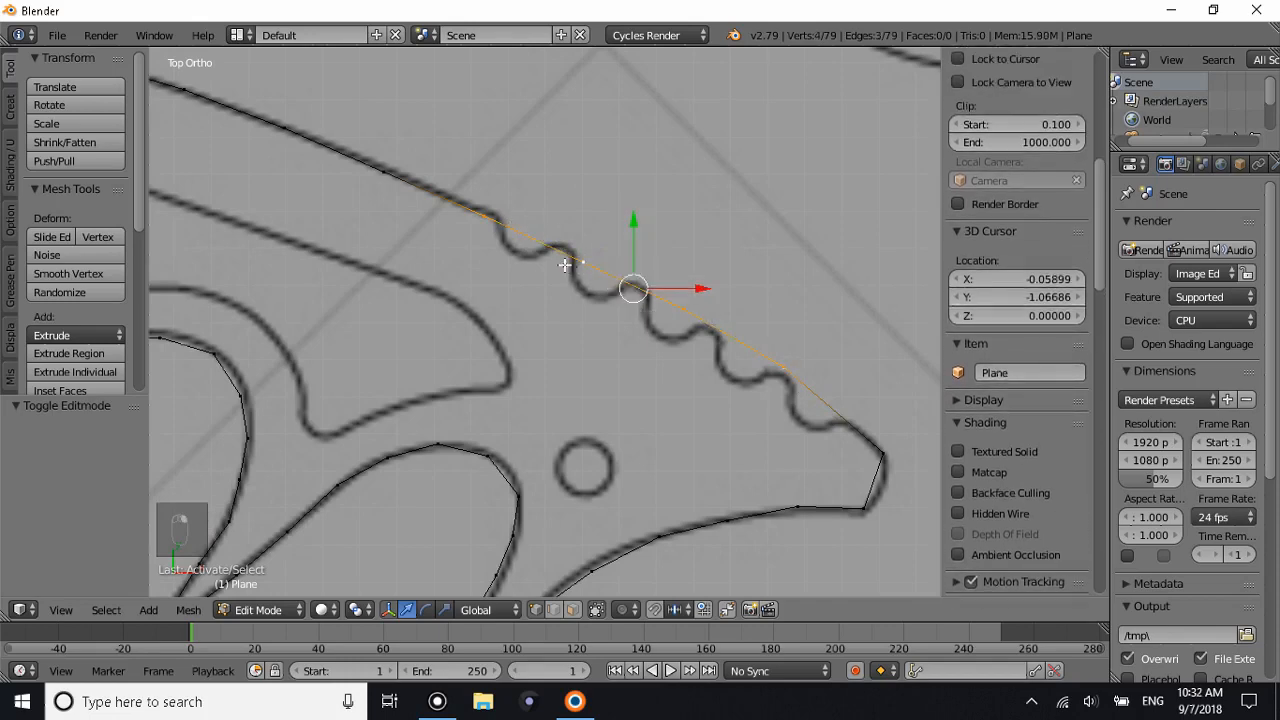
pyautogui.keyDown('shift'); pyautogui.rightClick(562, 263); pyautogui.keyUp('shift')
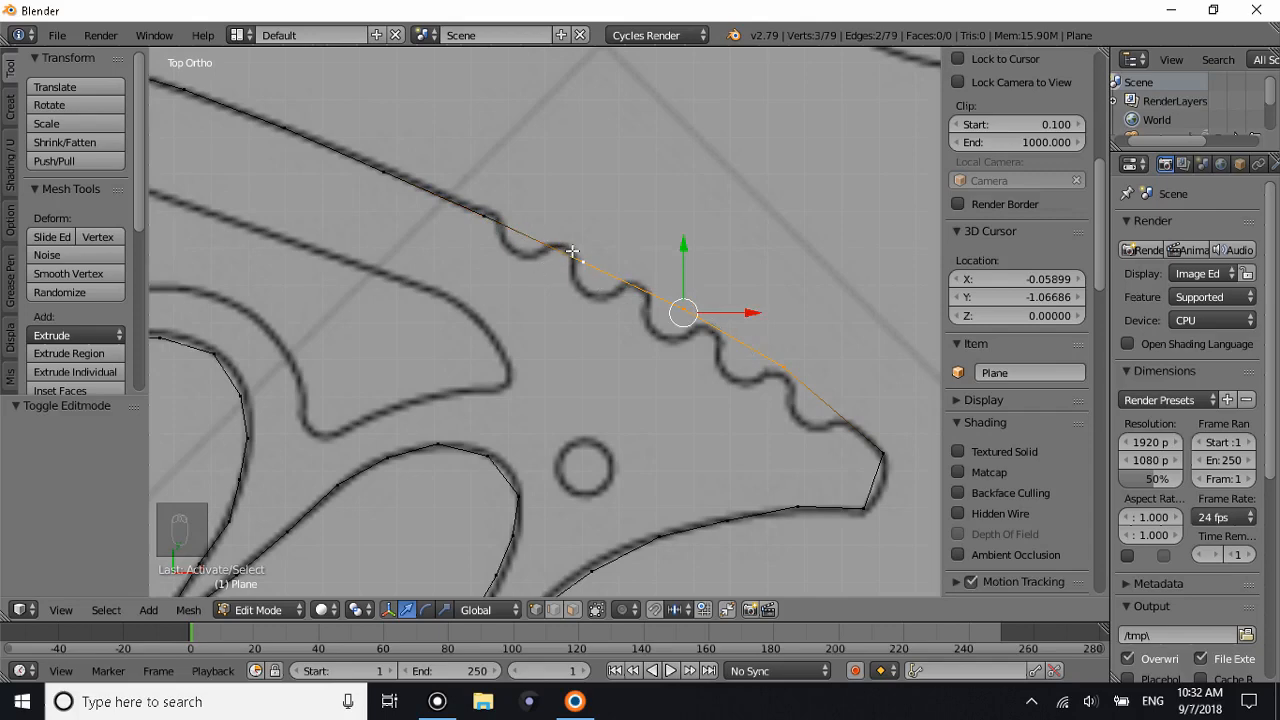
pyautogui.press('x')
pyautogui.click(650, 289)
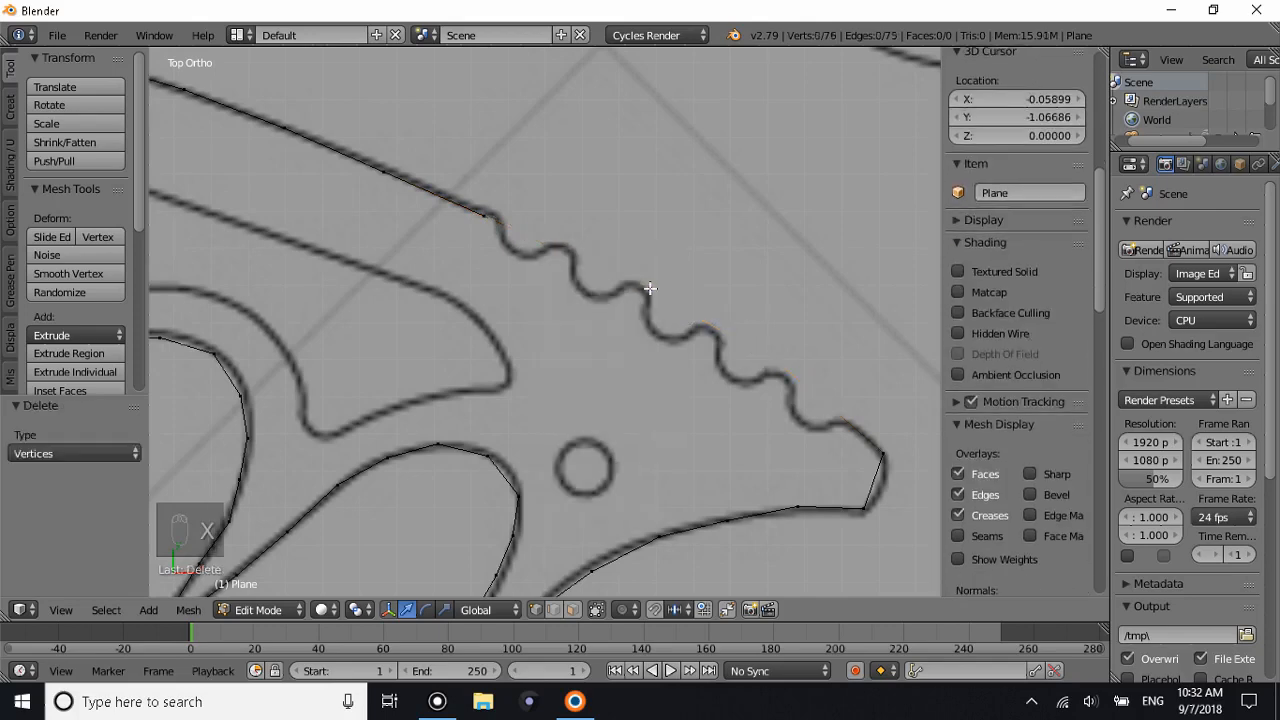
# Move the open end vertex of the handle's back edge onto the corner where the serrations begin.
pyautogui.rightClick(503, 222)
pyautogui.keyDown('shift'); pyautogui.moveTo(503, 222); pyautogui.dragTo(527, 297, button='middle'); pyautogui.keyUp('shift')
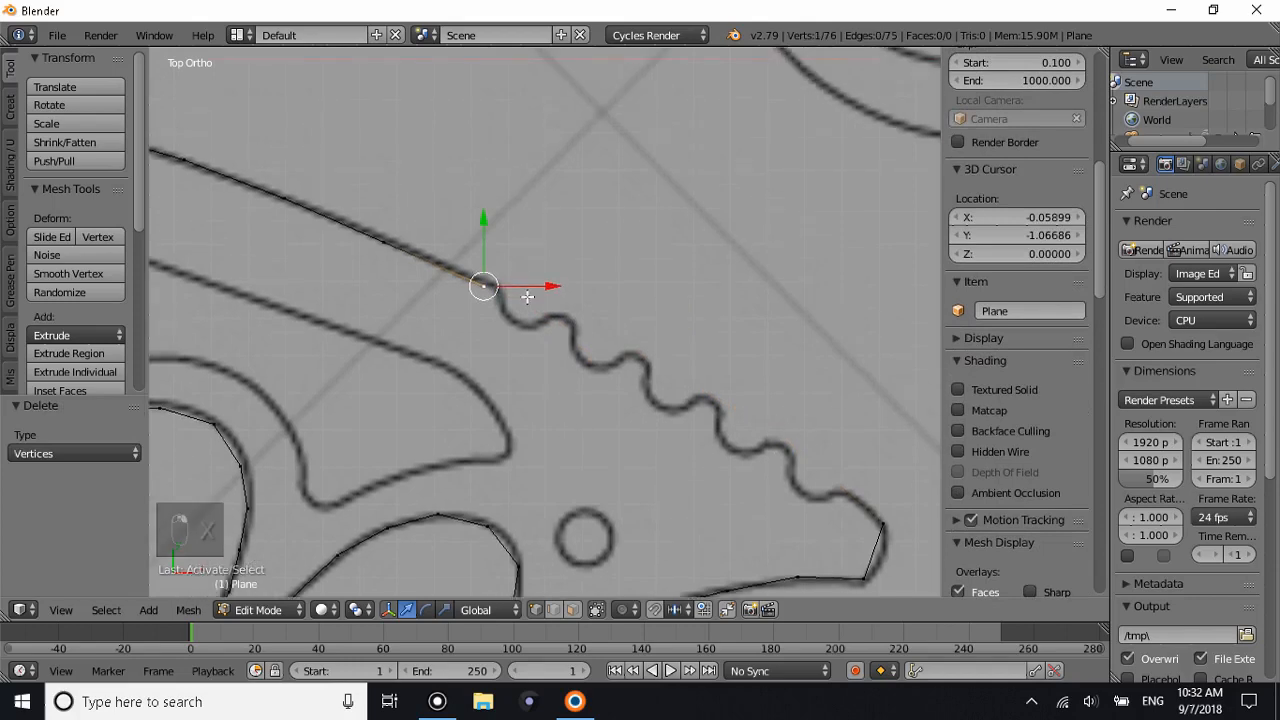
pyautogui.scroll(4, 527, 297)
pyautogui.press('e')
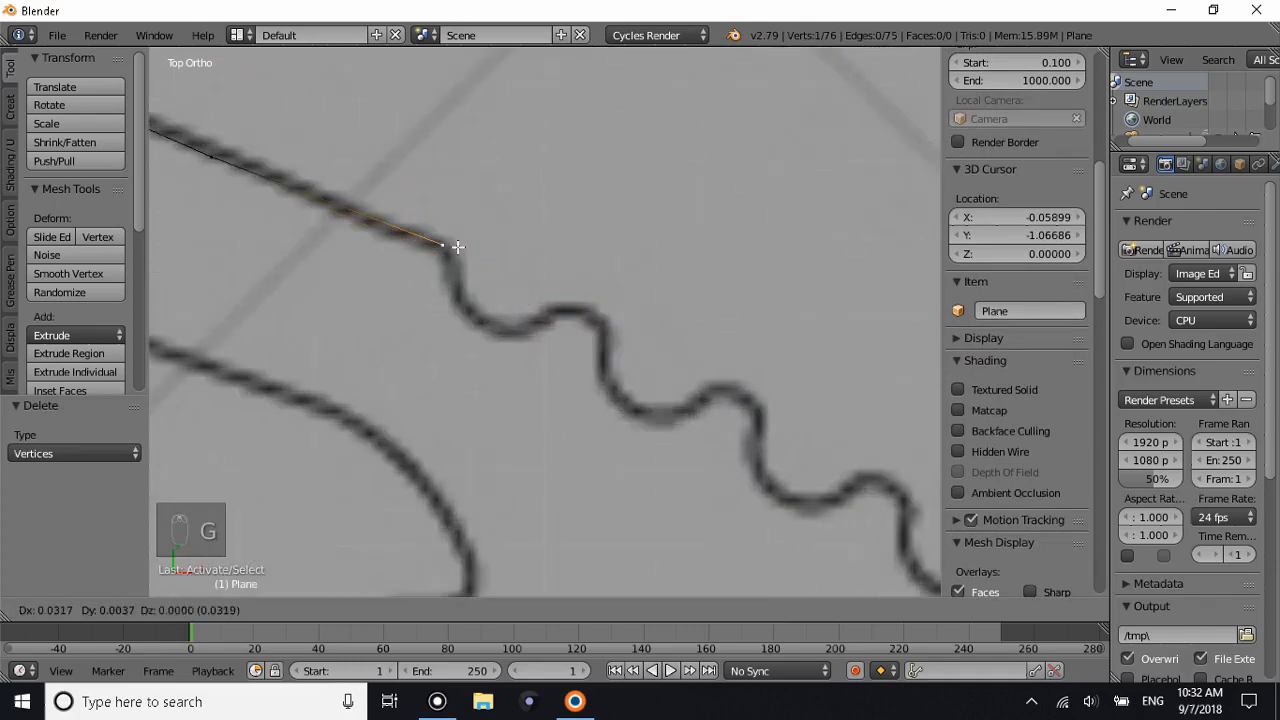
pyautogui.click(449, 246)
# Extrude four vertices from the open end to trace the first serration notch and its crest.
pyautogui.press('g')
pyautogui.click(463, 313)
pyautogui.press('e')
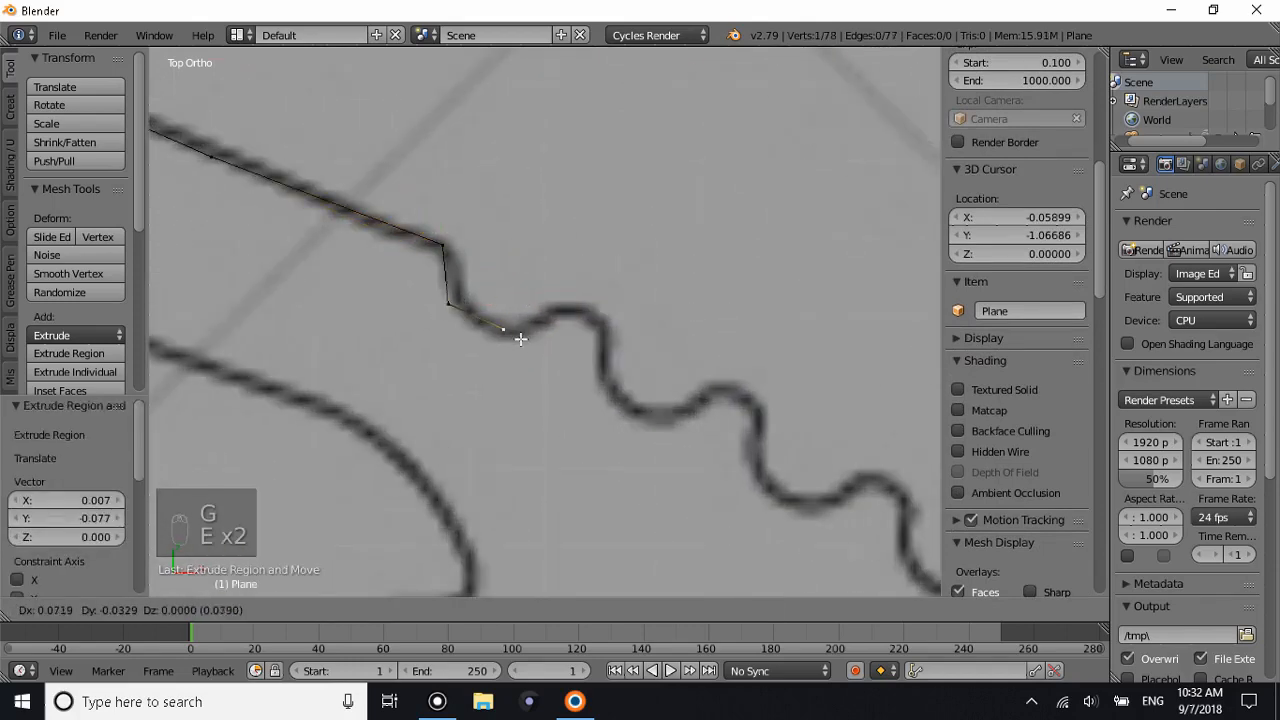
pyautogui.click(514, 337)
pyautogui.press('e')
pyautogui.click(592, 315)
pyautogui.press('e')
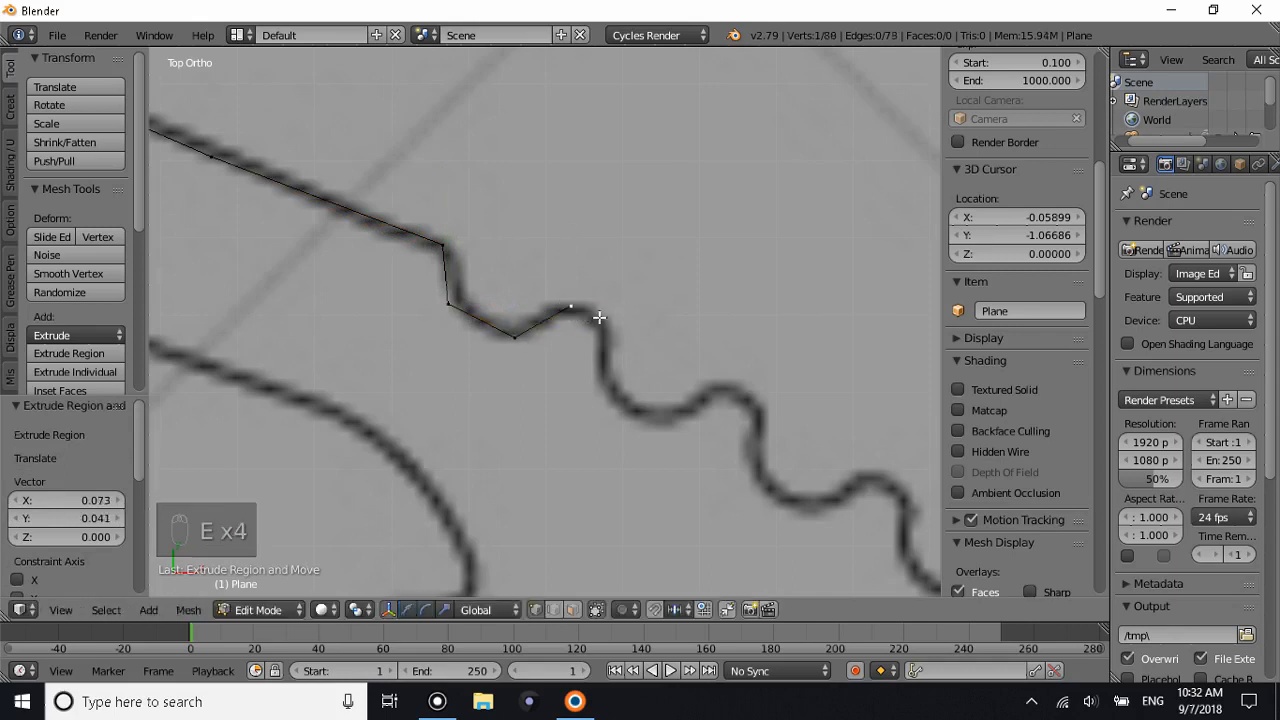
pyautogui.click(614, 323)
# Extrude four more vertices along the second serration notch and over its crest.
pyautogui.press('e')
pyautogui.click(625, 405)
pyautogui.press('e')
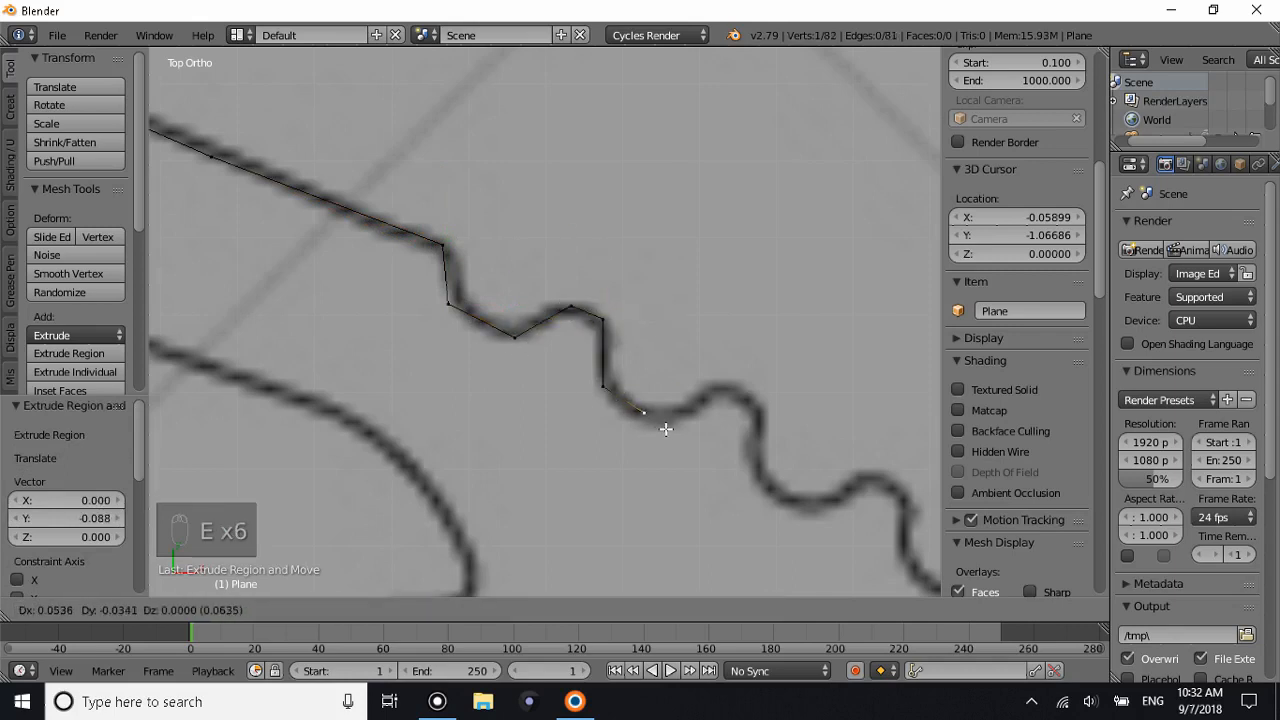
pyautogui.click(668, 430)
pyautogui.press('e')
pyautogui.click(733, 392)
pyautogui.press('e')
pyautogui.click(766, 420)
# Continue the outline with four extruded vertices around the third serration notch and its crest.
pyautogui.press('e')
pyautogui.click(782, 505)
pyautogui.press('e')
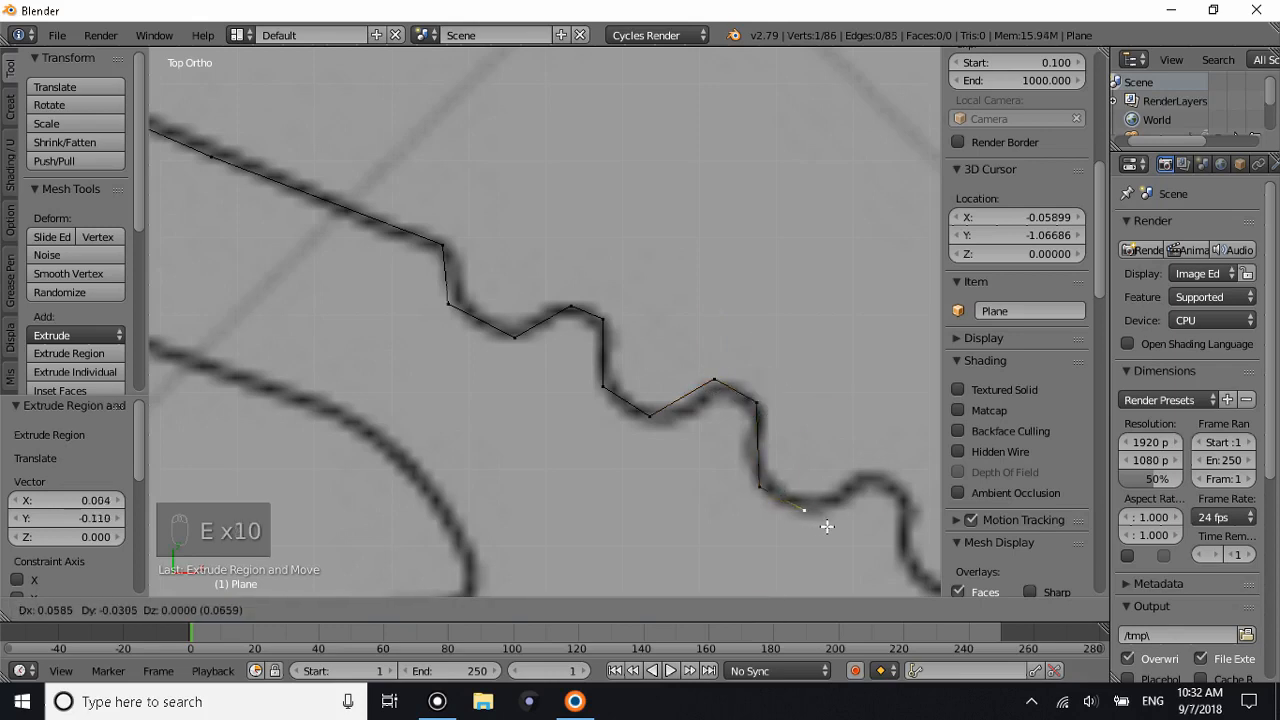
pyautogui.click(827, 526)
pyautogui.press('e')
pyautogui.click(900, 489)
pyautogui.press('e')
pyautogui.click(178, 513)
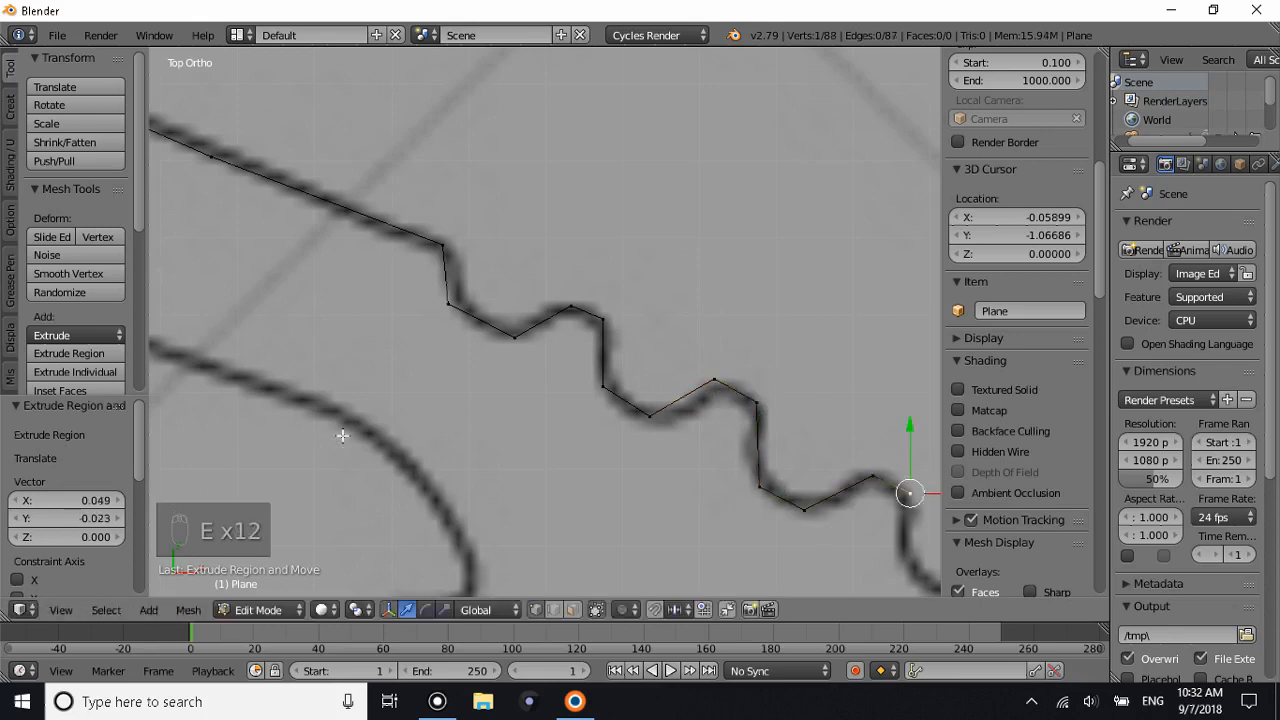
# Extrude four vertices down through the fourth serration notch and over its crest.
pyautogui.keyDown('ctrl'); pyautogui.scroll(-1, 637, 460); pyautogui.keyUp('ctrl')
pyautogui.keyDown('ctrl'); pyautogui.scroll(9, 642, 460); pyautogui.keyUp('ctrl')
pyautogui.keyDown('shift'); pyautogui.scroll(-6, 632, 455); pyautogui.keyUp('shift')
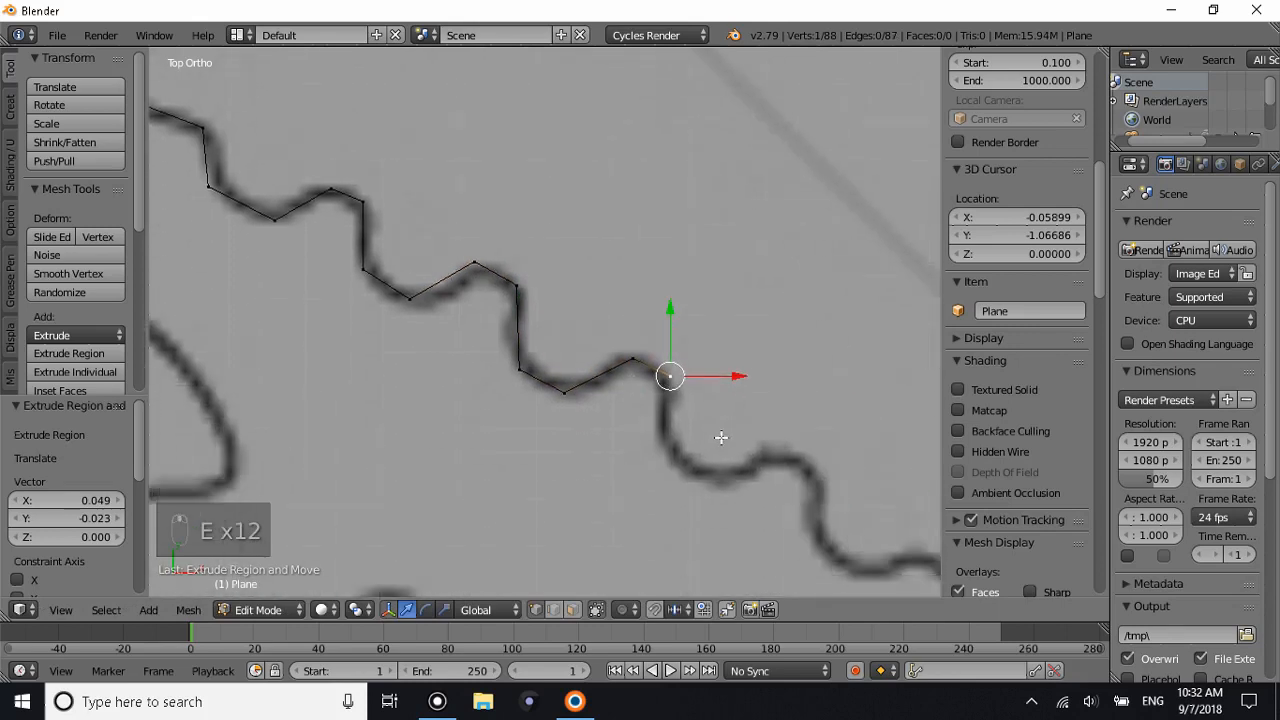
pyautogui.press('e')
pyautogui.click(719, 437)
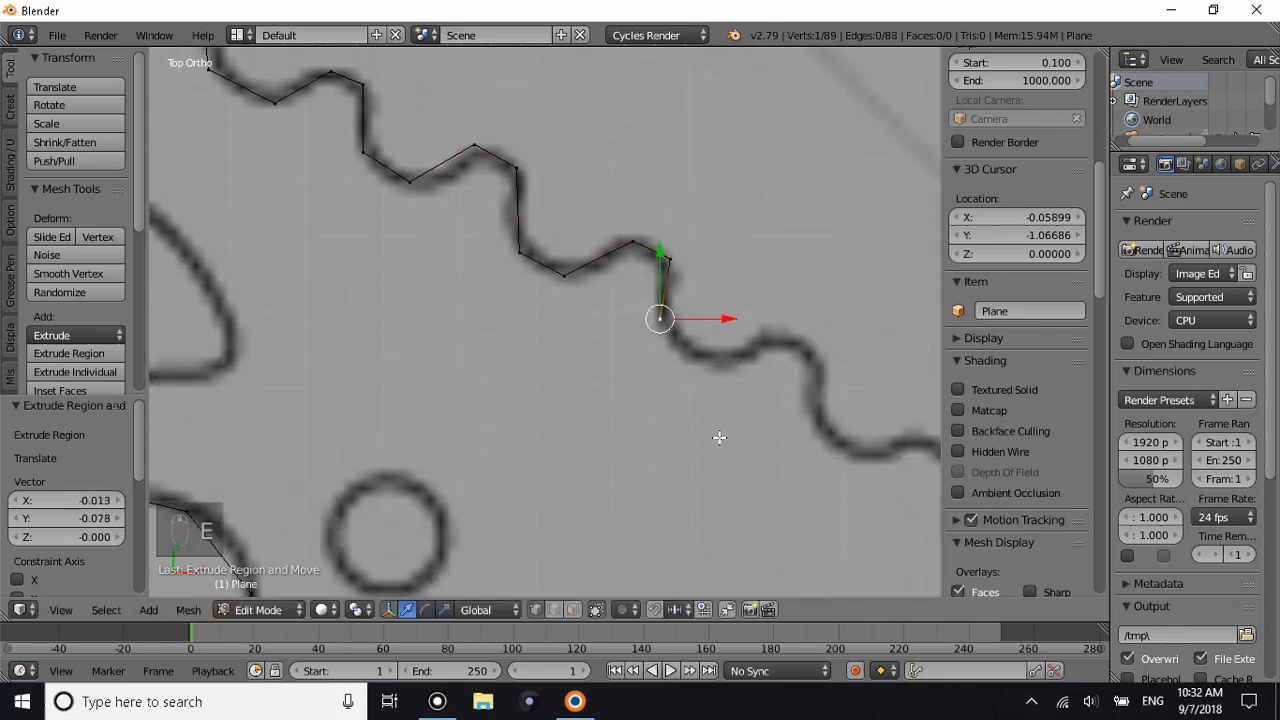
pyautogui.press('e')
pyautogui.click(743, 434)
pyautogui.press('e')
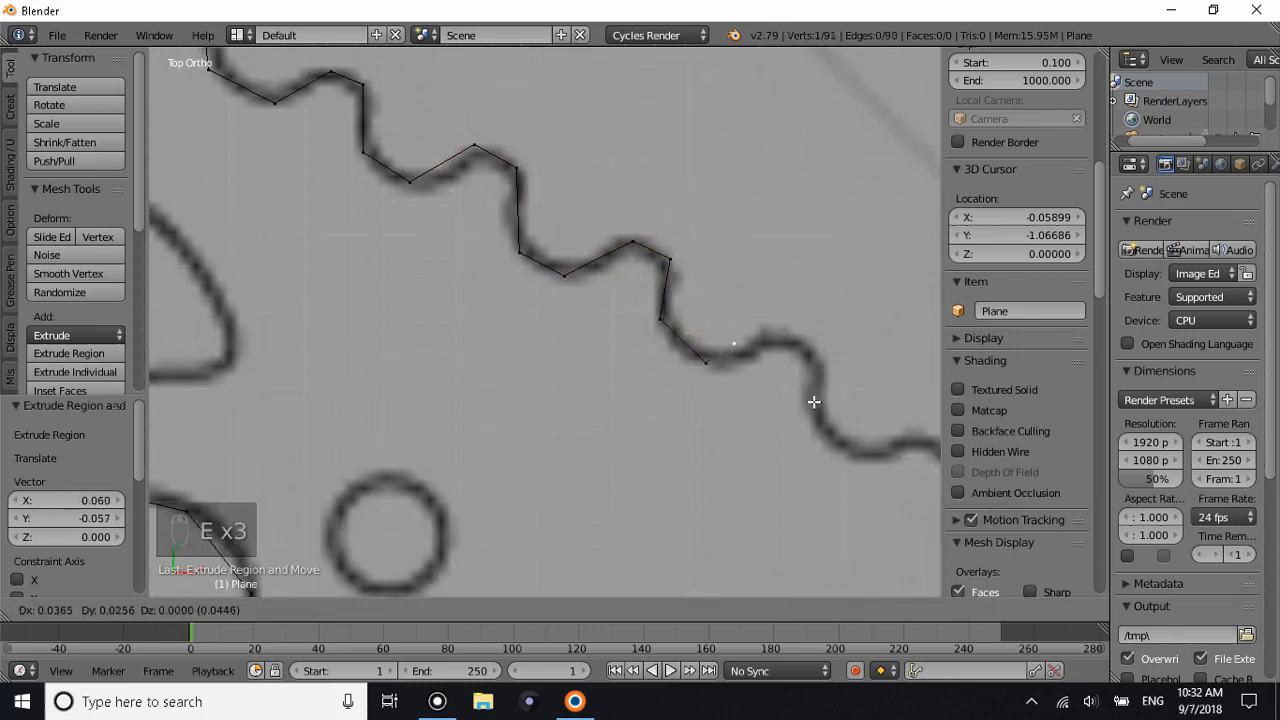
pyautogui.click(867, 385)
pyautogui.press('e')
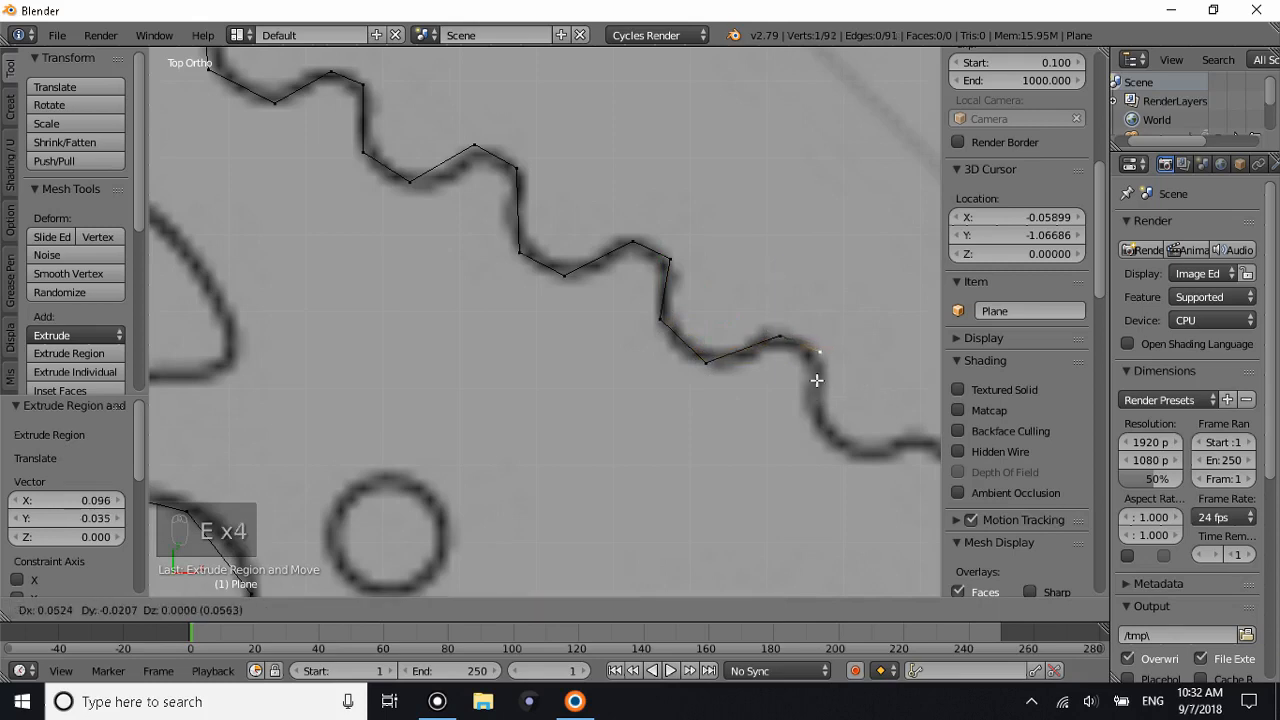
pyautogui.click(815, 390)
# Extrude three vertices around the last serration notch and join the end to the handle's rear corner vertex with an edge.
pyautogui.press('e')
pyautogui.click(820, 452)
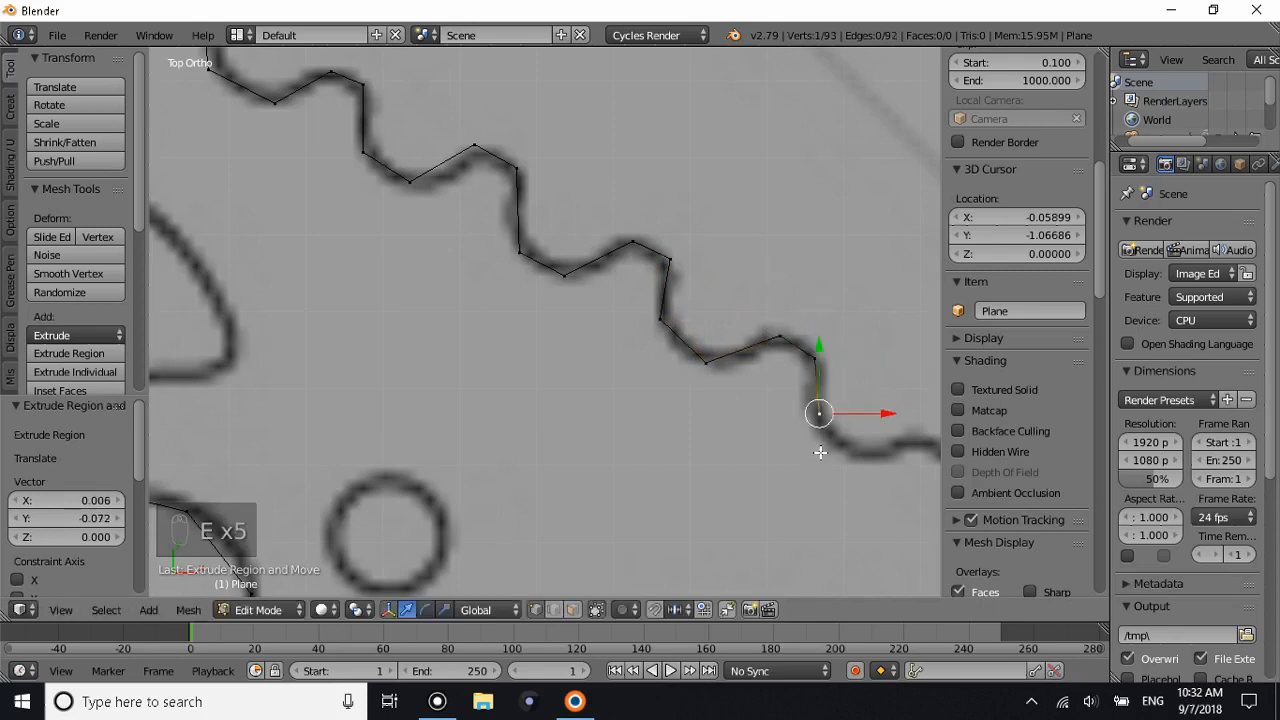
pyautogui.keyDown('shift'); pyautogui.scroll(-2, 822, 451); pyautogui.keyUp('shift')
pyautogui.keyDown('ctrl'); pyautogui.scroll(-4, 831, 445); pyautogui.keyUp('ctrl')
pyautogui.keyDown('ctrl'); pyautogui.scroll(12, 831, 437); pyautogui.keyUp('ctrl')
pyautogui.press('e')
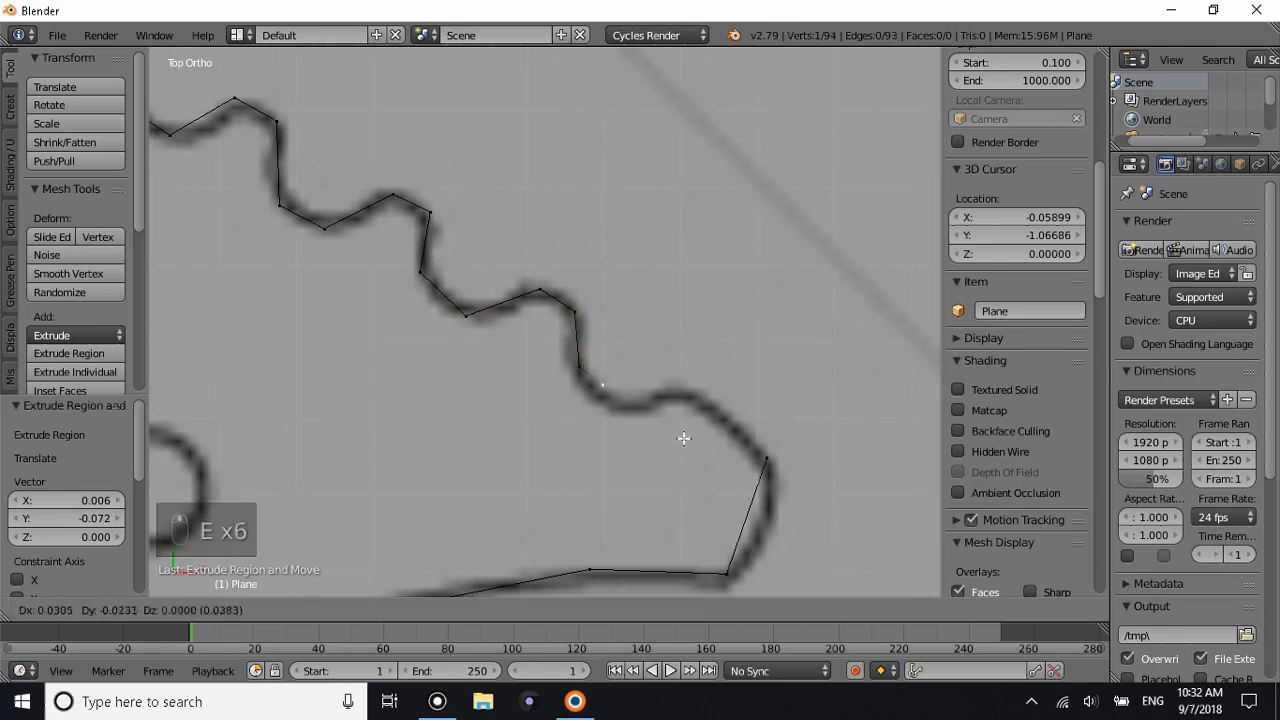
pyautogui.click(700, 458)
pyautogui.press('e')
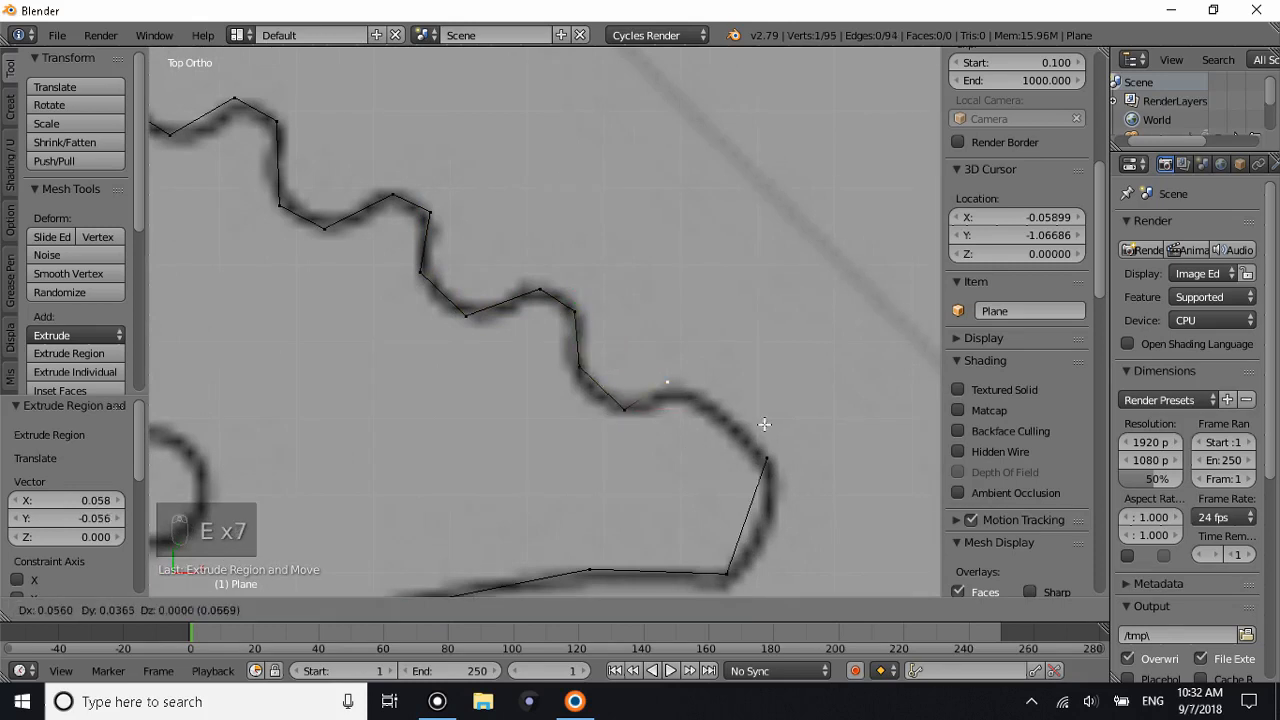
pyautogui.click(768, 430)
pyautogui.keyDown('shift'); pyautogui.rightClick(757, 460); pyautogui.keyUp('shift')
pyautogui.press('f')
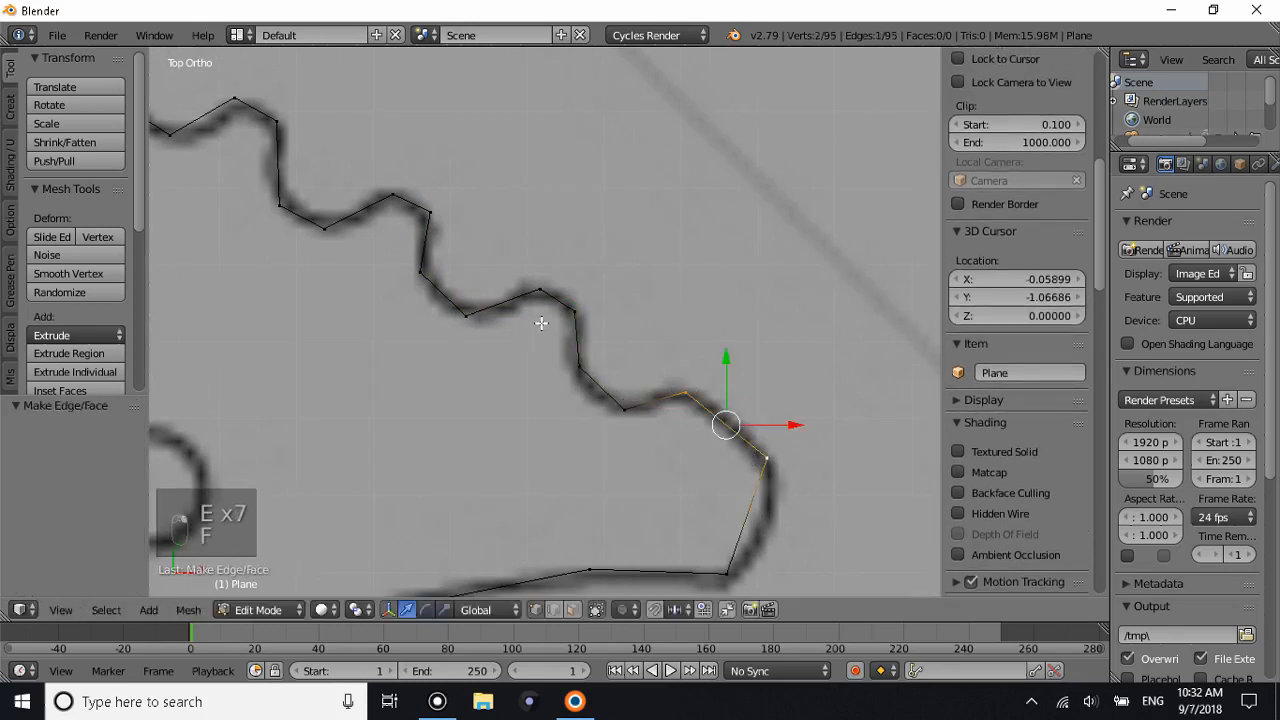
# Move the last serration notch's upper vertex down about 0.023 and the fourth notch's lowest vertex about 0.016 along X onto the reference curve.
pyautogui.rightClick(470, 314)
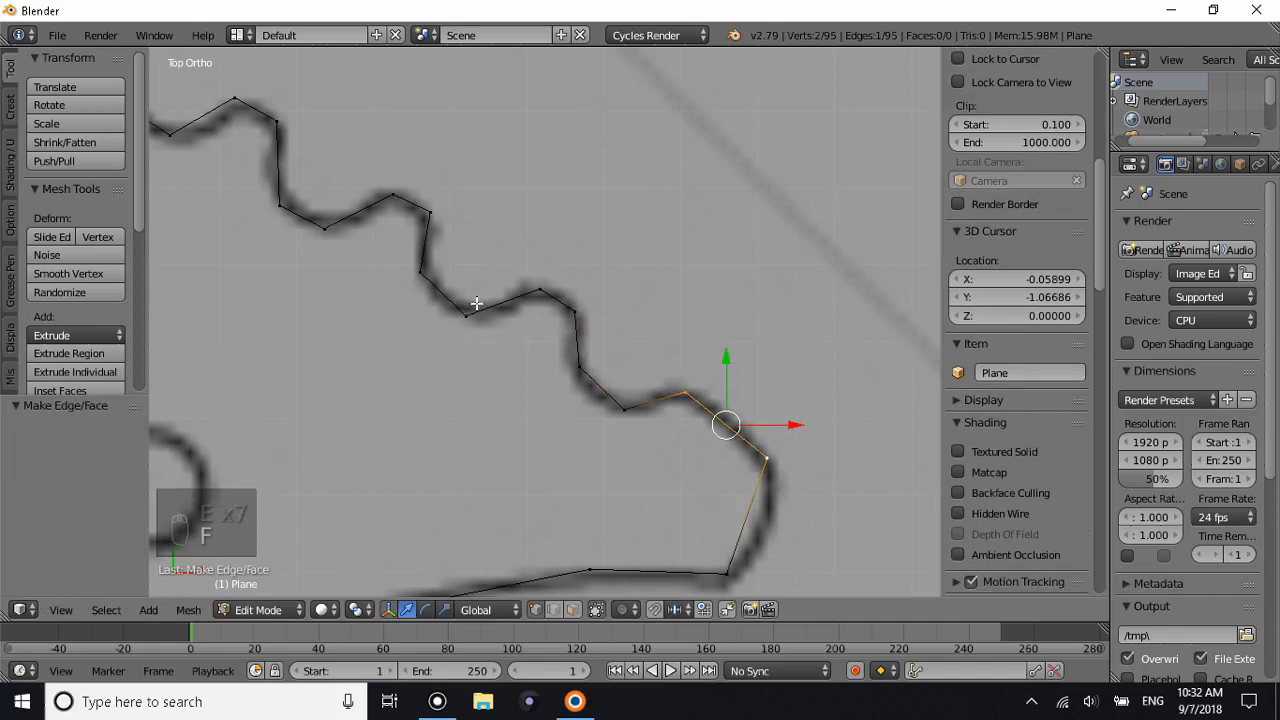
pyautogui.press('g')
pyautogui.click(567, 393)
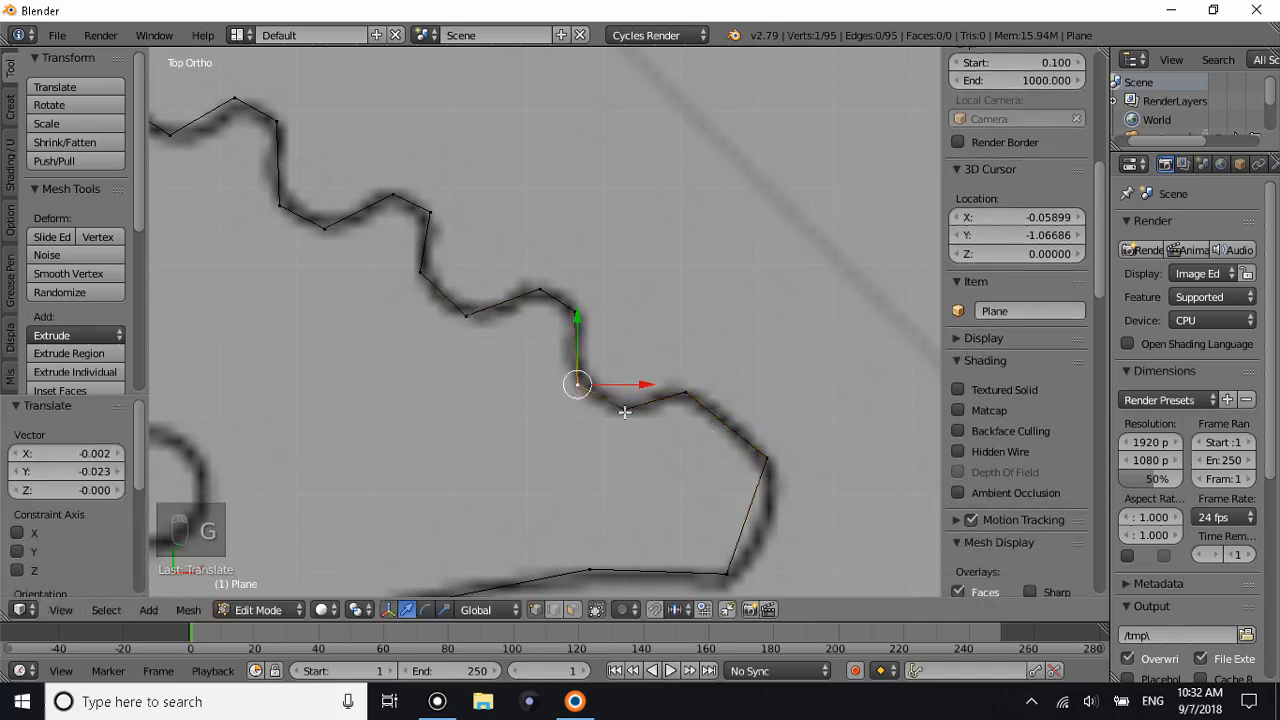
pyautogui.keyDown('shift'); pyautogui.scroll(1, 458, 335); pyautogui.keyUp('shift')
pyautogui.rightClick(467, 346)
pyautogui.press('g')
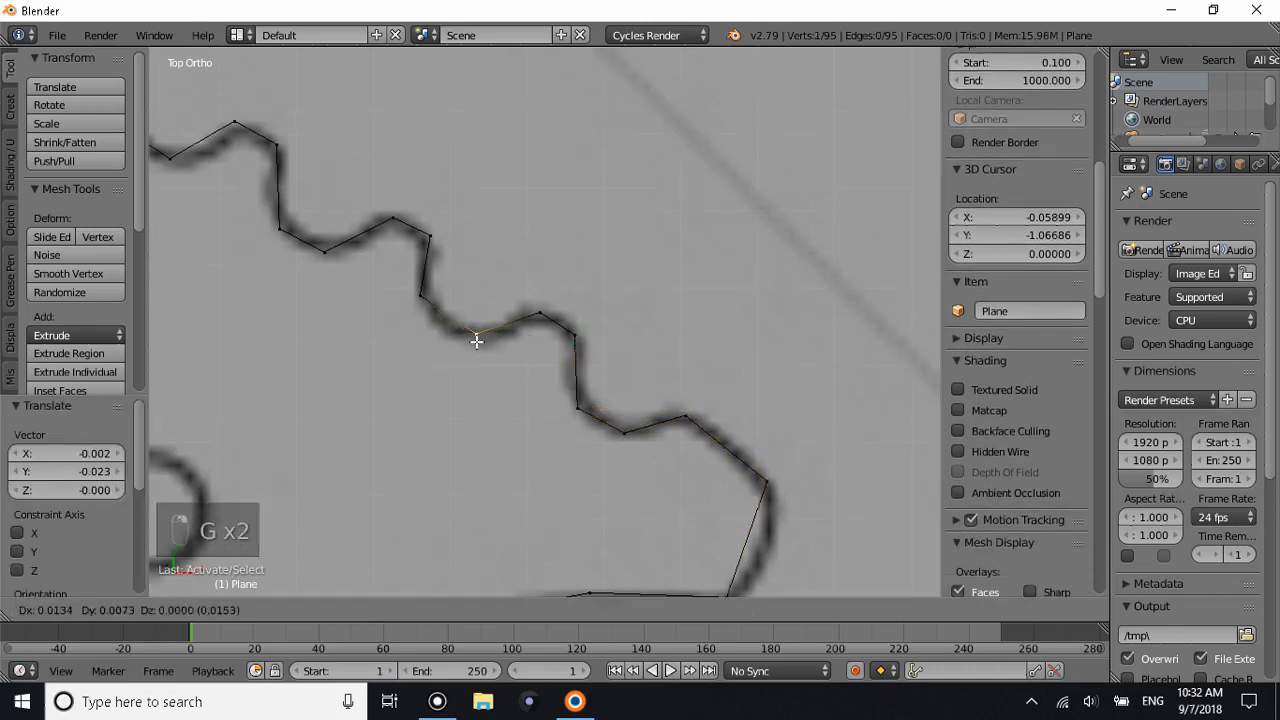
pyautogui.click(480, 341)
# Move the two bottom vertices of the third serration notch together about 0.002 in X and 0.015 in Y.
pyautogui.rightClick(324, 251)
pyautogui.keyDown('shift'); pyautogui.rightClick(280, 227); pyautogui.keyUp('shift')
pyautogui.press('g')
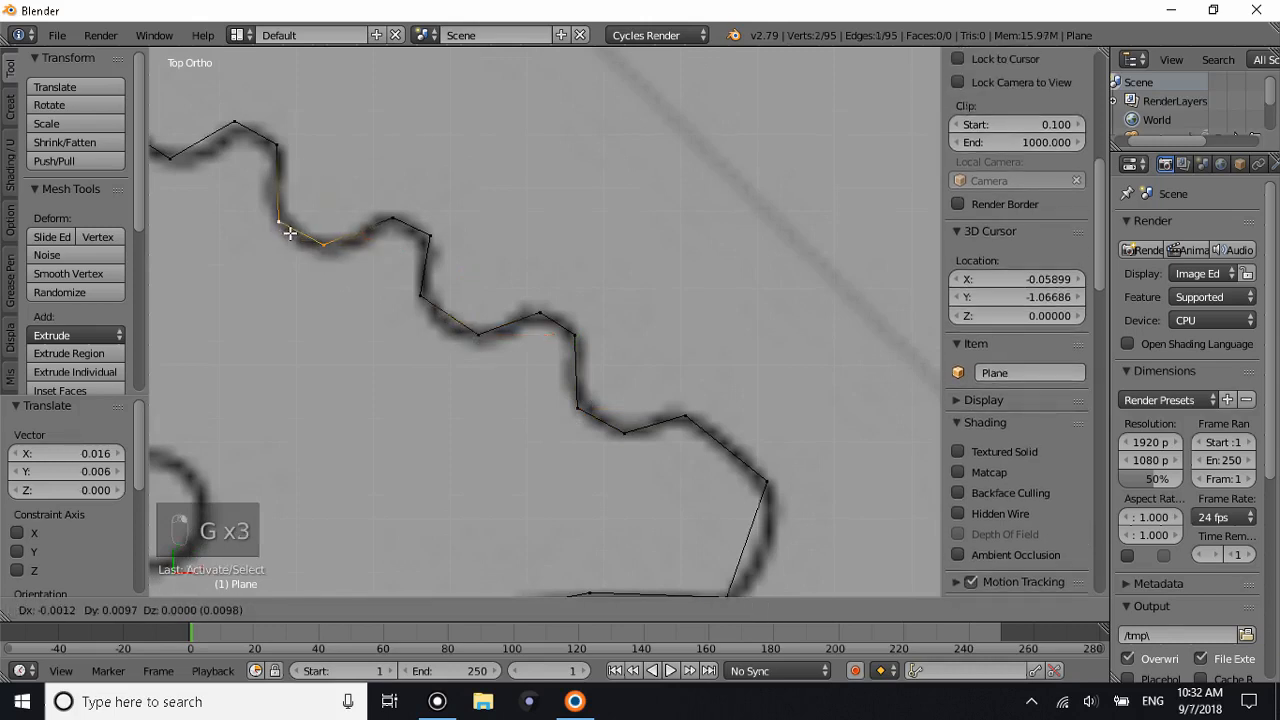
pyautogui.click(292, 231)
# Shift the two bottom vertices of the second serration notch about 0.006 in X and 0.009 in Y.
pyautogui.keyDown('shift'); pyautogui.scroll(4, 273, 226); pyautogui.keyUp('shift')
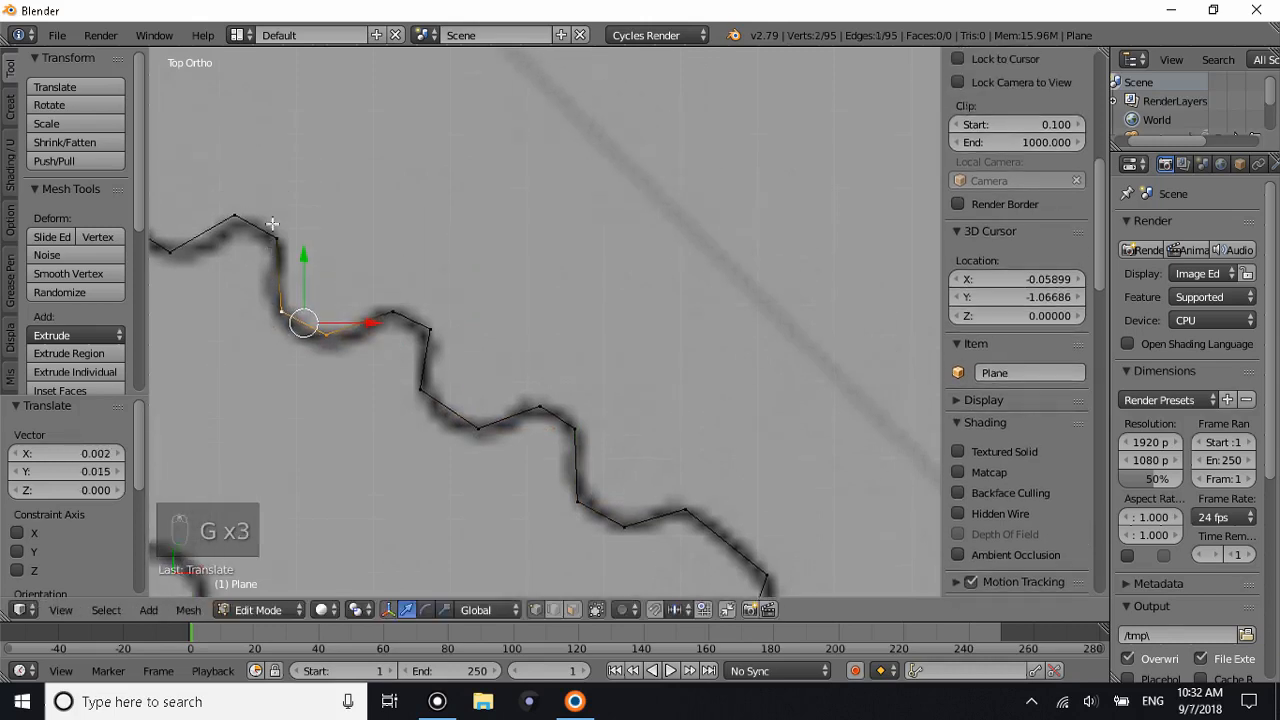
pyautogui.keyDown('ctrl'); pyautogui.scroll(-6, 272, 225); pyautogui.keyUp('ctrl')
pyautogui.keyDown('ctrl'); pyautogui.scroll(-3, 319, 213); pyautogui.keyUp('ctrl')
pyautogui.rightClick(429, 249)
pyautogui.press('g')
pyautogui.rightClick(429, 249)
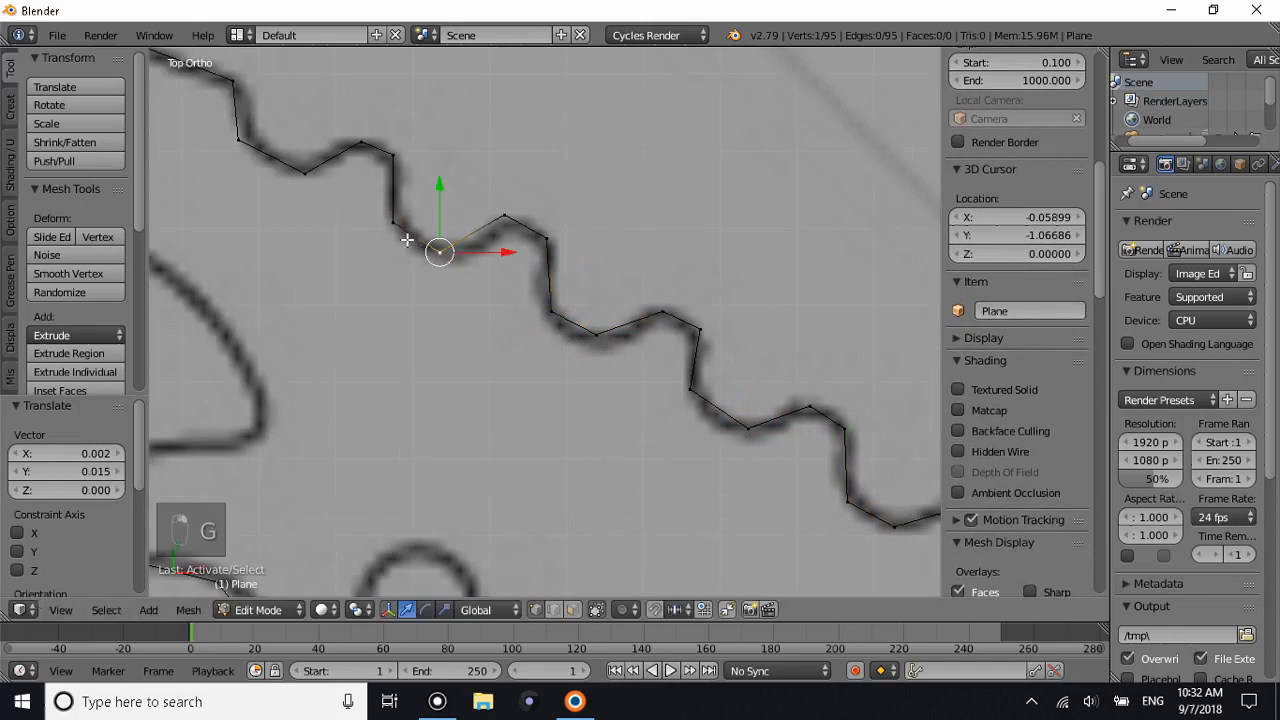
pyautogui.keyDown('shift'); pyautogui.rightClick(408, 230); pyautogui.keyUp('shift')
pyautogui.press('g')
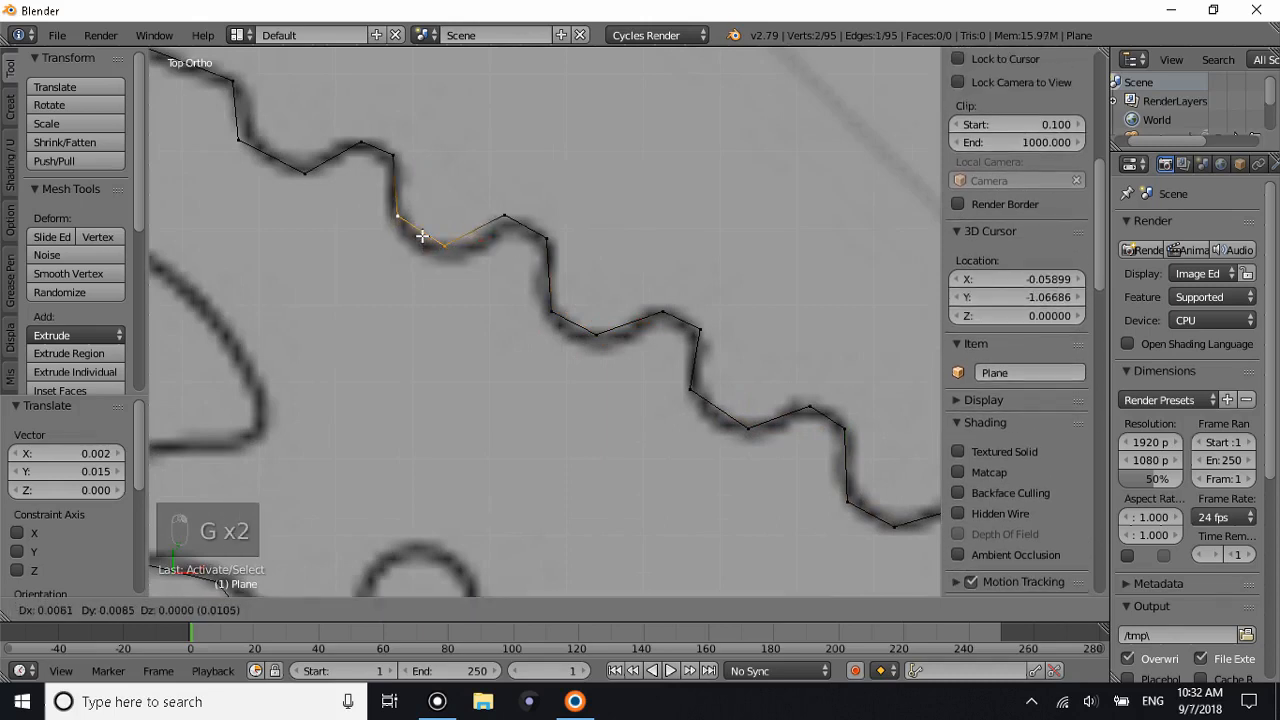
pyautogui.click(422, 236)
# Scale down the edge between the first serration notch's two bottom vertices slightly and leave Edit Mode.
pyautogui.rightClick(302, 172)
pyautogui.keyDown('shift'); pyautogui.rightClick(240, 140); pyautogui.keyUp('shift')
pyautogui.press('s')
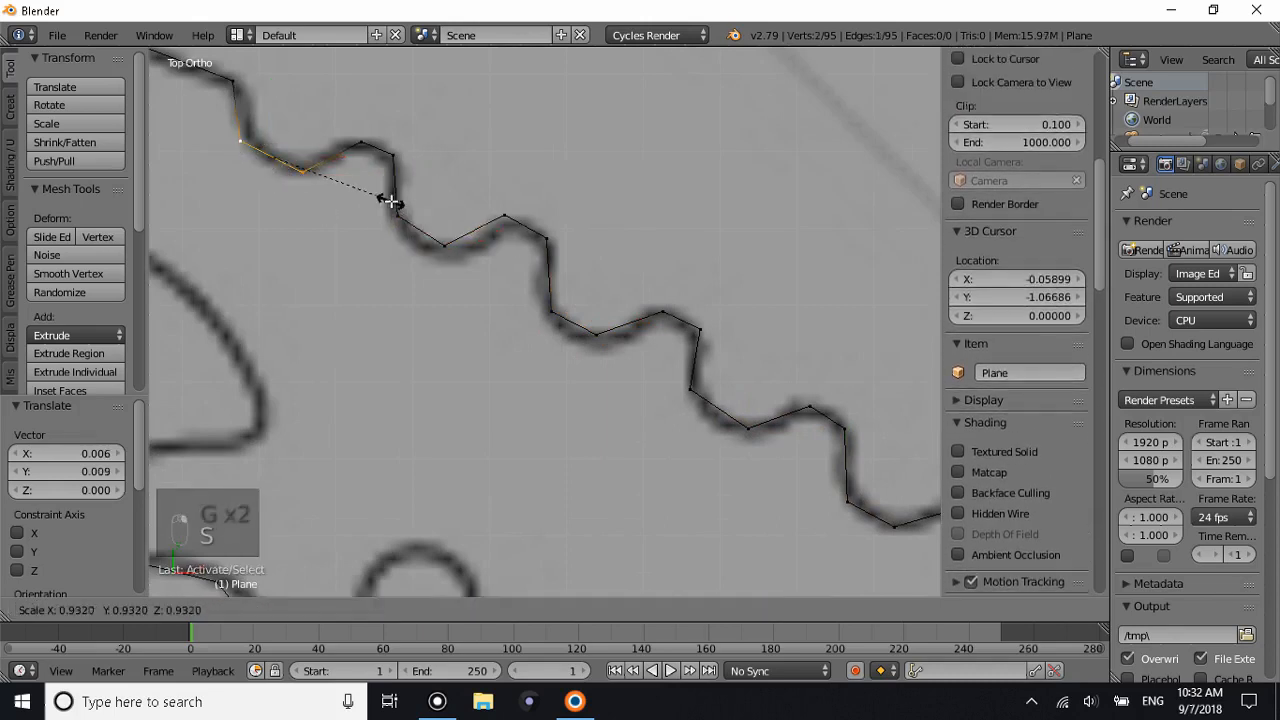
pyautogui.click(371, 189)
pyautogui.press('Tab')
# Copy and paste the handle outline, move one outline about 2.587 along Y, and select that moved outline.
pyautogui.scroll(-4, 368, 185)
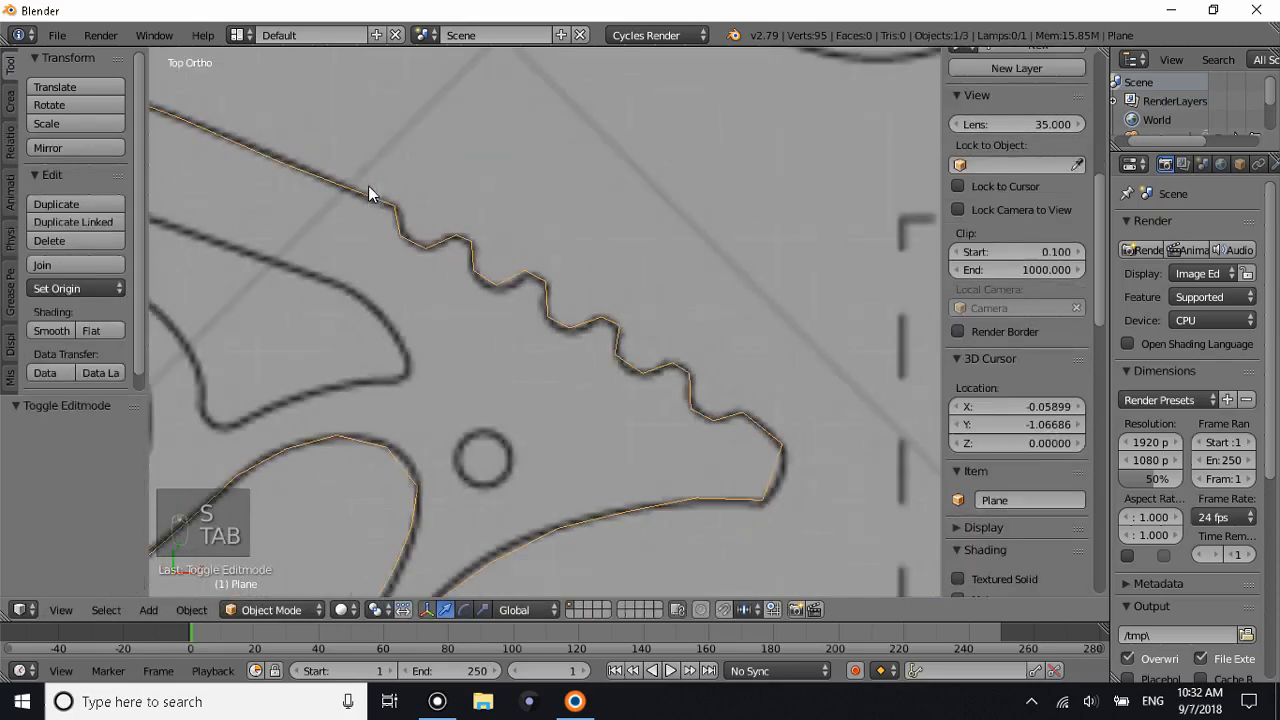
pyautogui.scroll(-4, 368, 185)
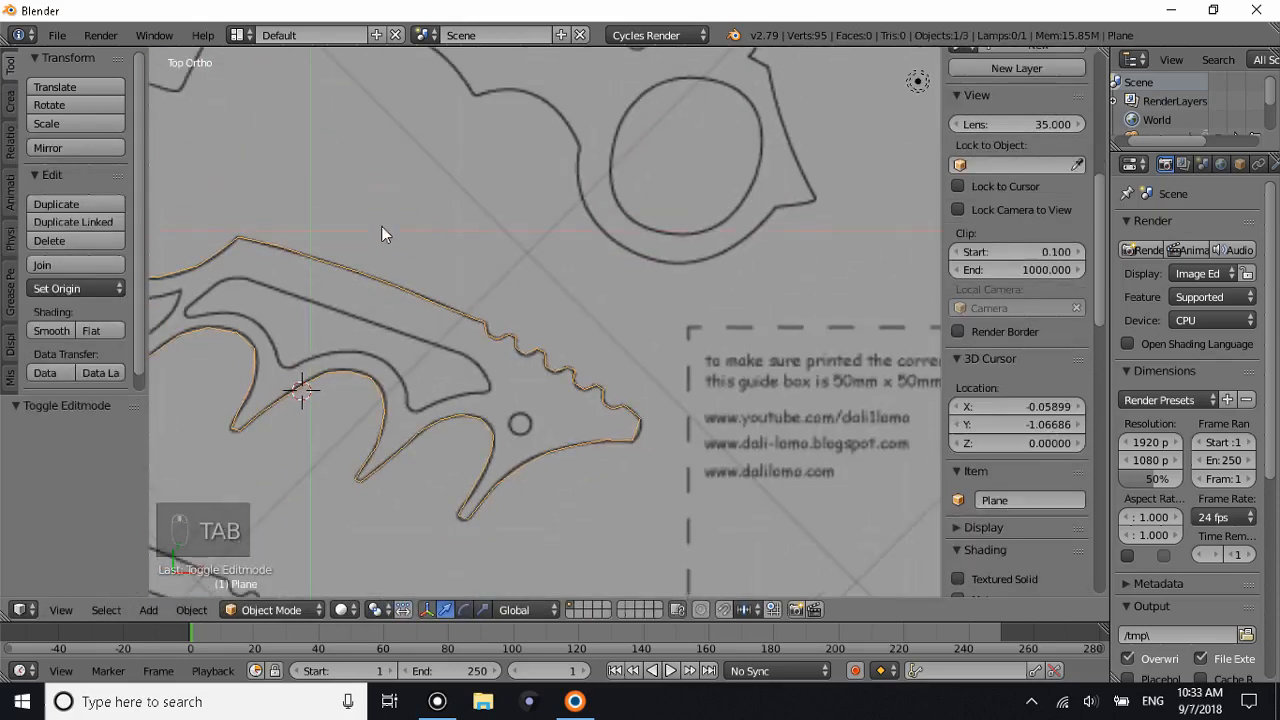
pyautogui.keyDown('ctrl'); pyautogui.scroll(-8, 385, 230); pyautogui.keyUp('ctrl')
pyautogui.keyDown('shift'); pyautogui.scroll(-1, 425, 238); pyautogui.keyUp('shift')
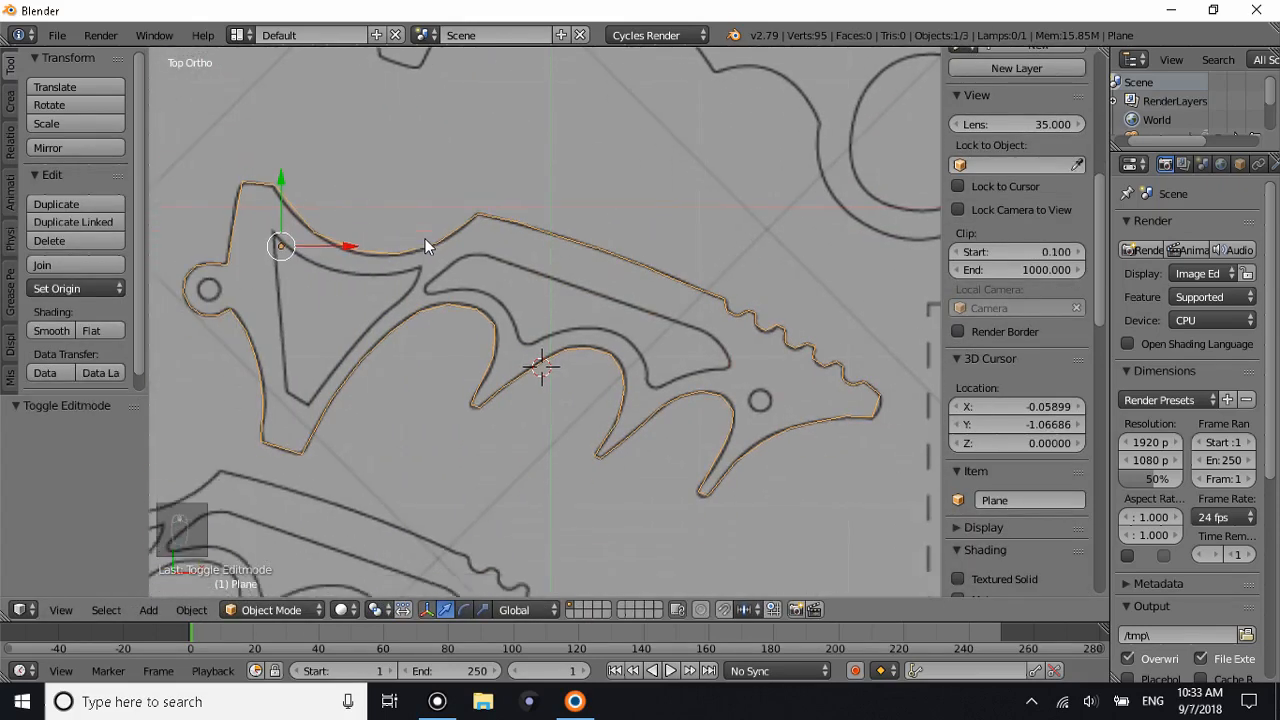
pyautogui.rightClick(455, 214)
pyautogui.moveTo(382, 281); pyautogui.dragTo(540, 277, button='middle')
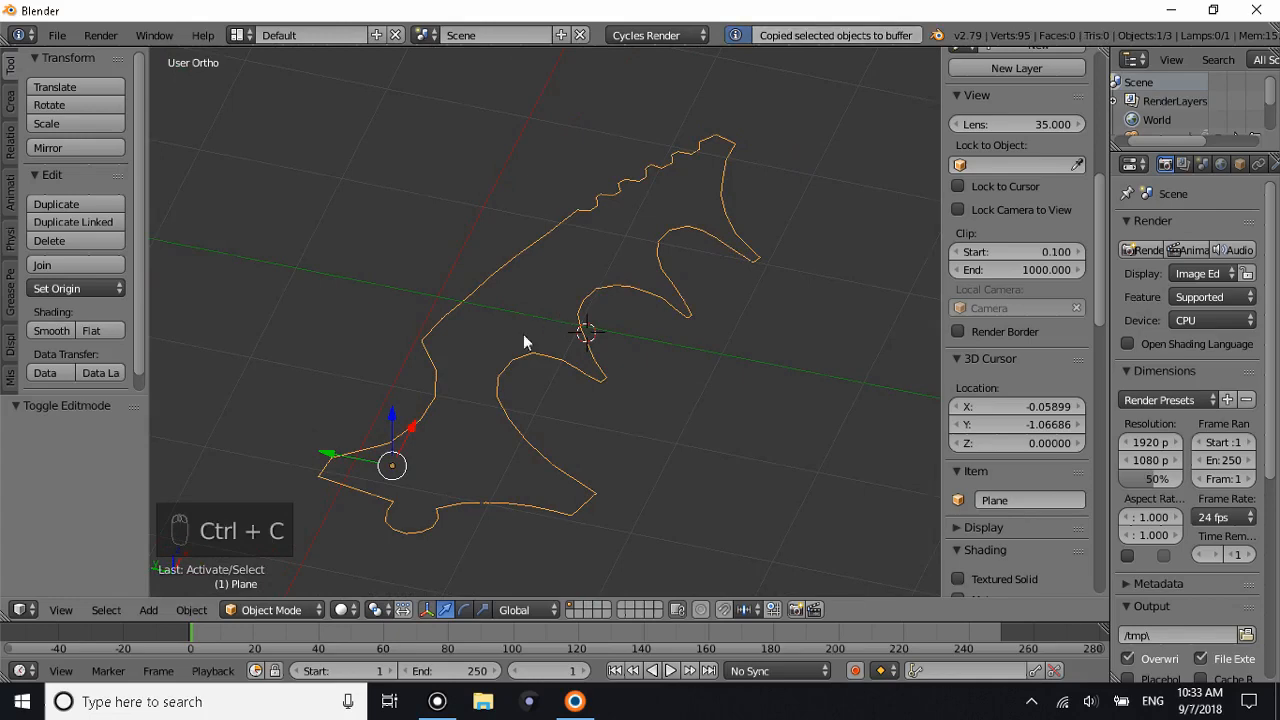
pyautogui.hotkey('ctrl', 'v')
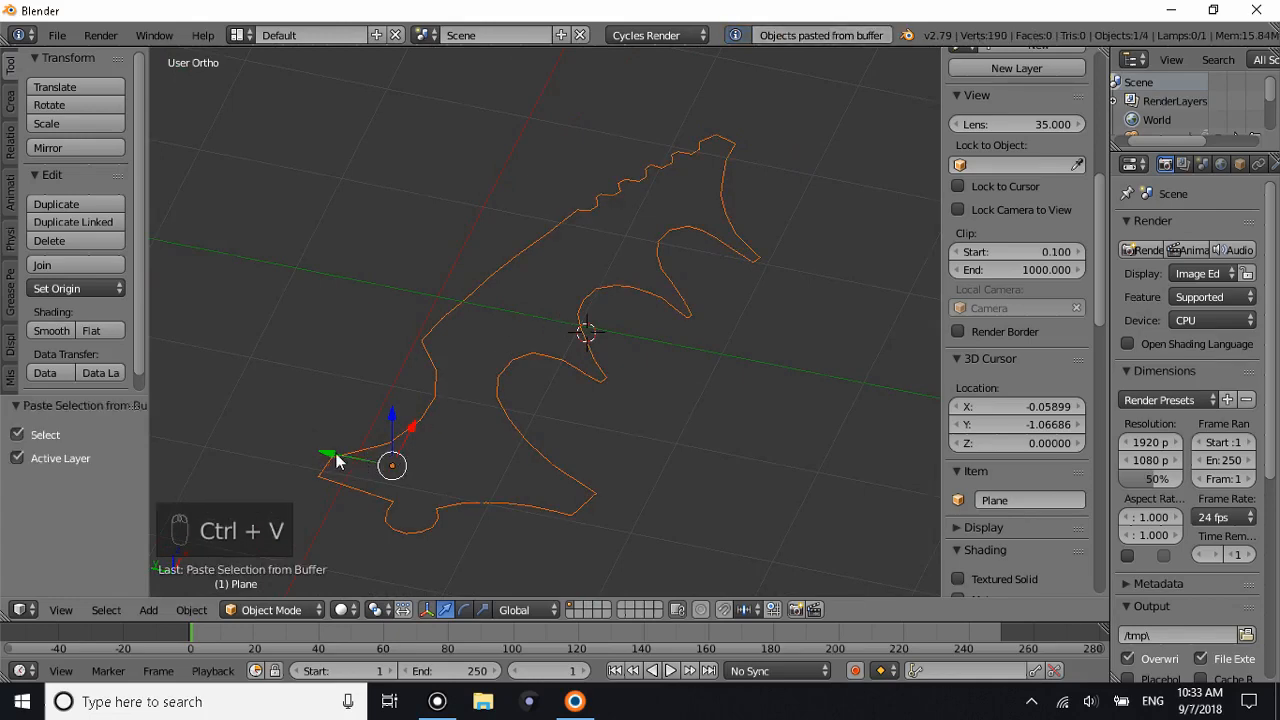
pyautogui.press('g')
pyautogui.press('y')
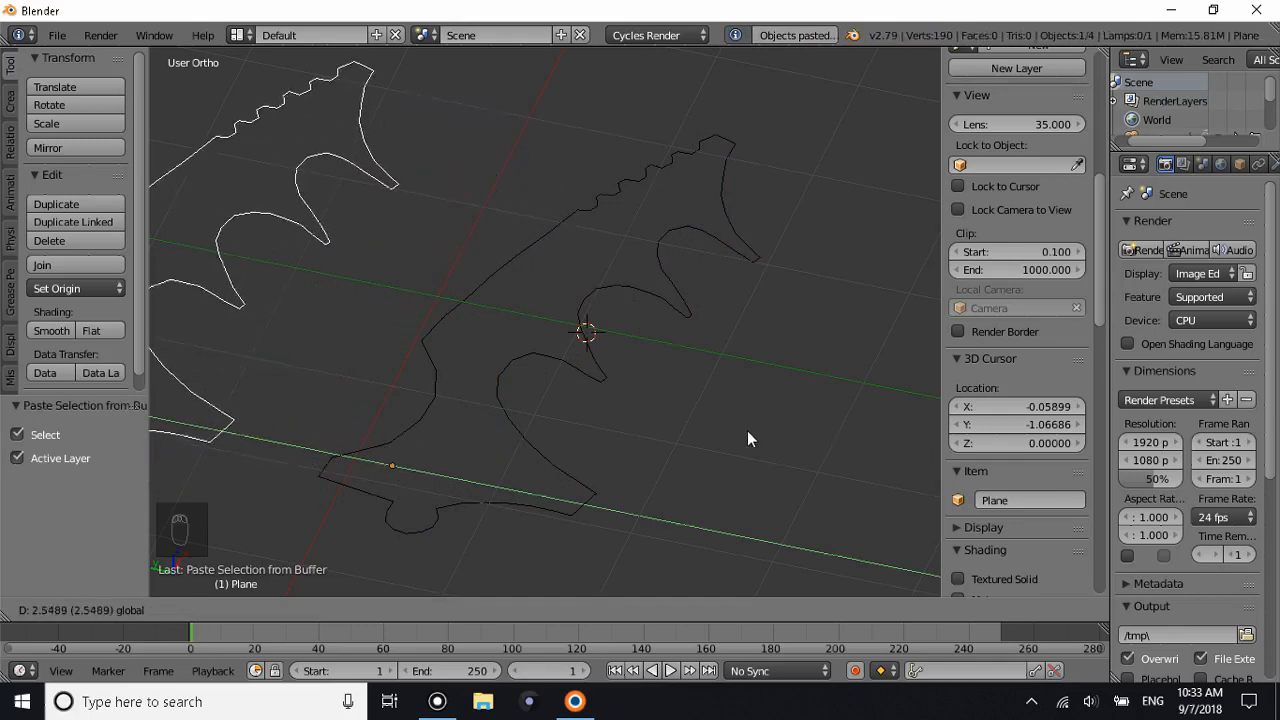
pyautogui.click(747, 438)
pyautogui.rightClick(355, 135)
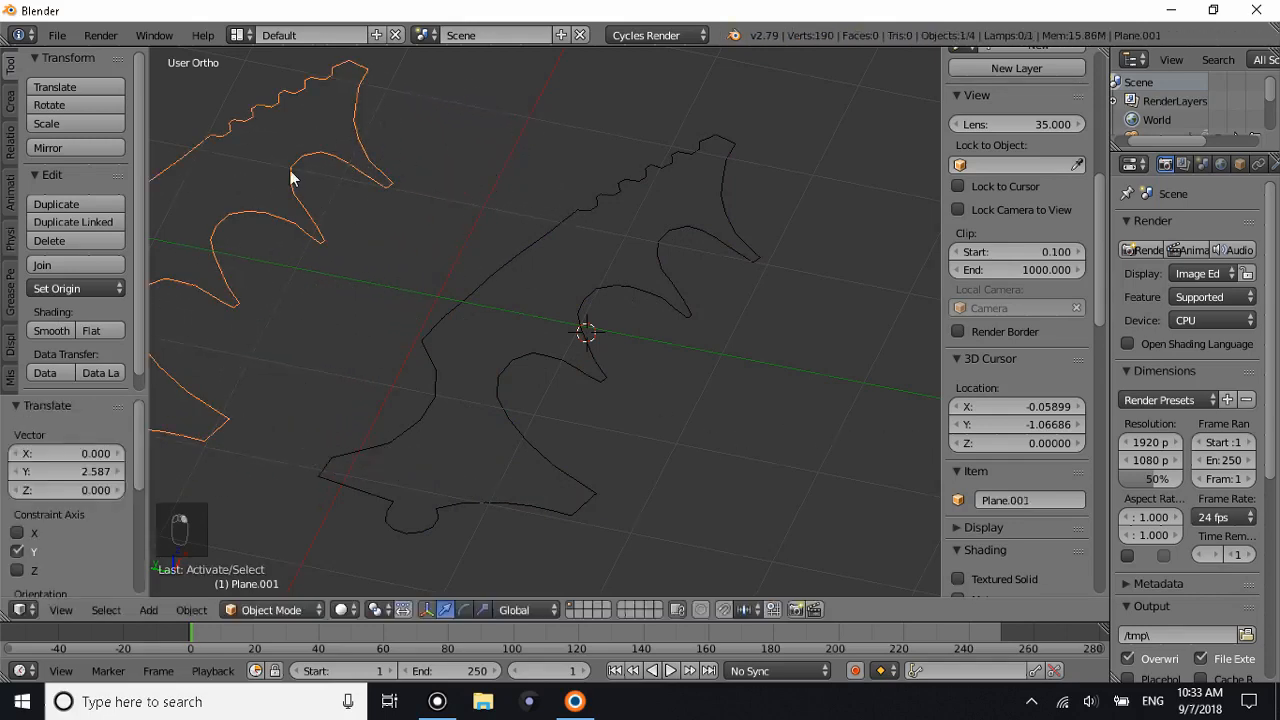
# In top view, move the displaced outline about 0.778 along X to overlay the full knife drawing's back edge.
pyautogui.moveTo(292, 178); pyautogui.dragTo(335, 236, button='middle')
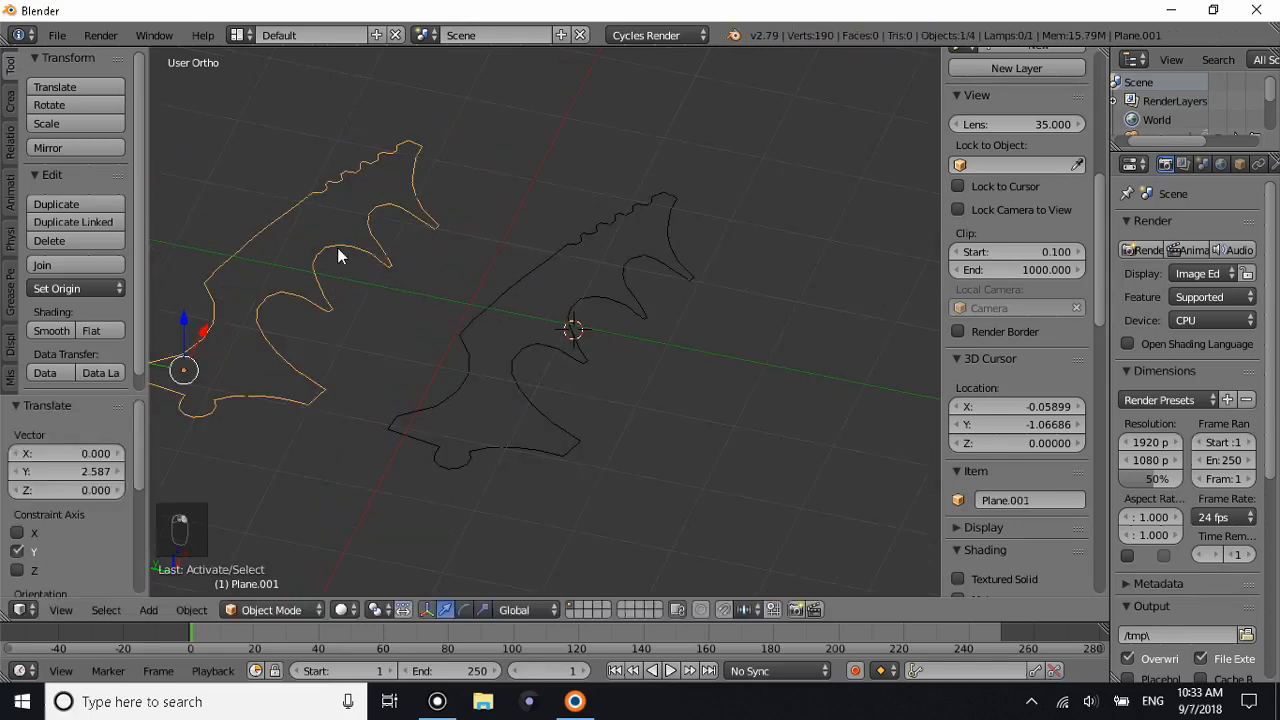
pyautogui.press('KP_7')
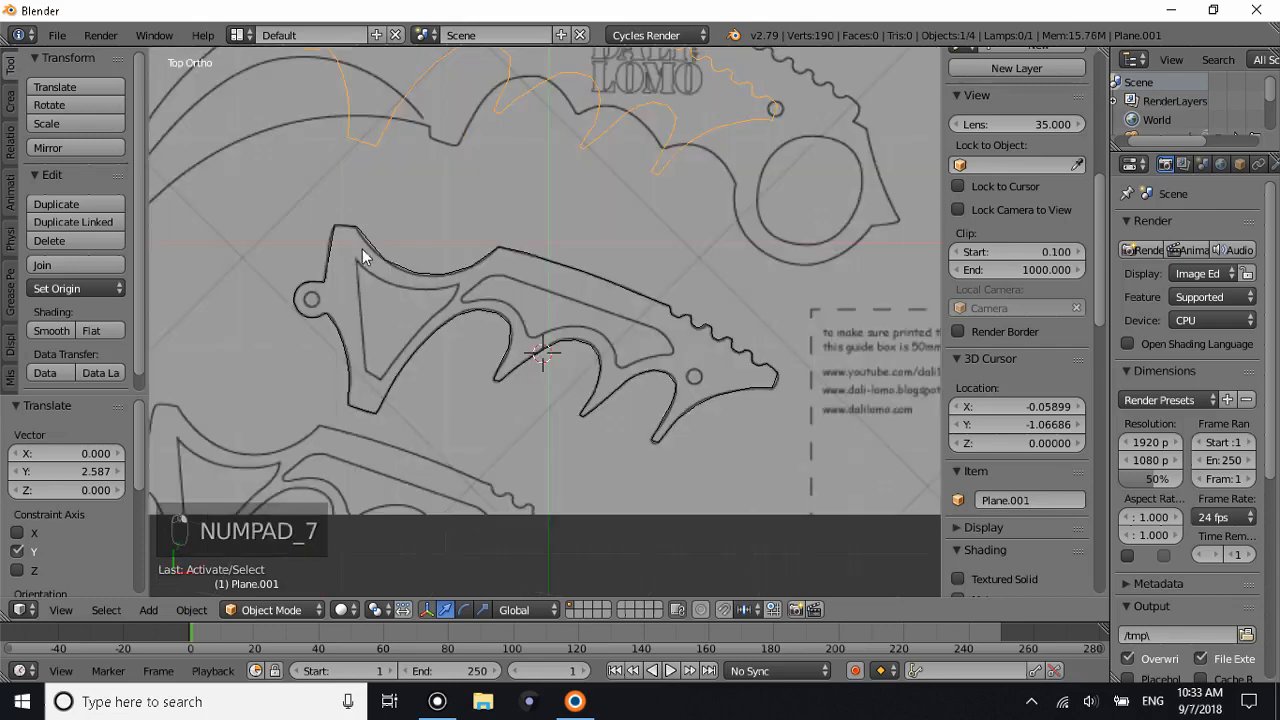
pyautogui.keyDown('shift'); pyautogui.scroll(4, 591, 244); pyautogui.keyUp('shift')
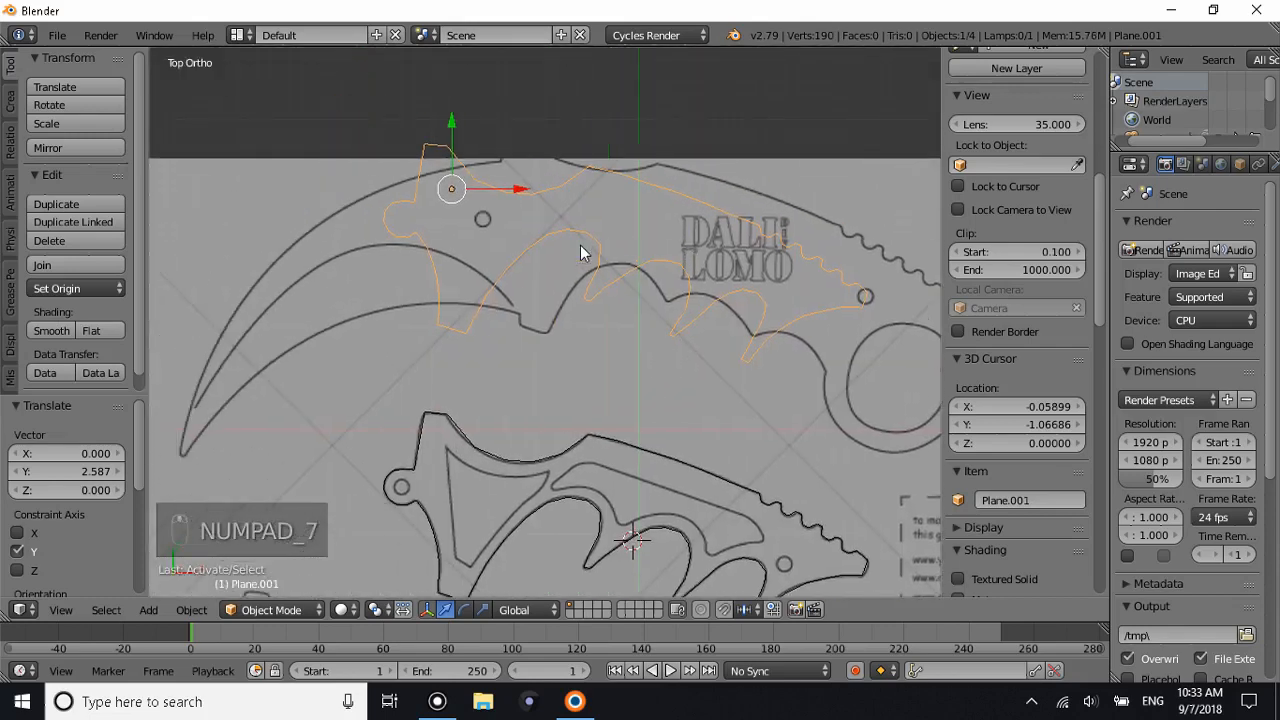
pyautogui.keyDown('ctrl'); pyautogui.scroll(-3, 591, 244); pyautogui.keyUp('ctrl')
pyautogui.keyDown('ctrl'); pyautogui.scroll(-2, 477, 248); pyautogui.keyUp('ctrl')
pyautogui.keyDown('shift'); pyautogui.scroll(-1, 477, 248); pyautogui.keyUp('shift')
pyautogui.keyDown('shift'); pyautogui.scroll(1, 477, 248); pyautogui.keyUp('shift')
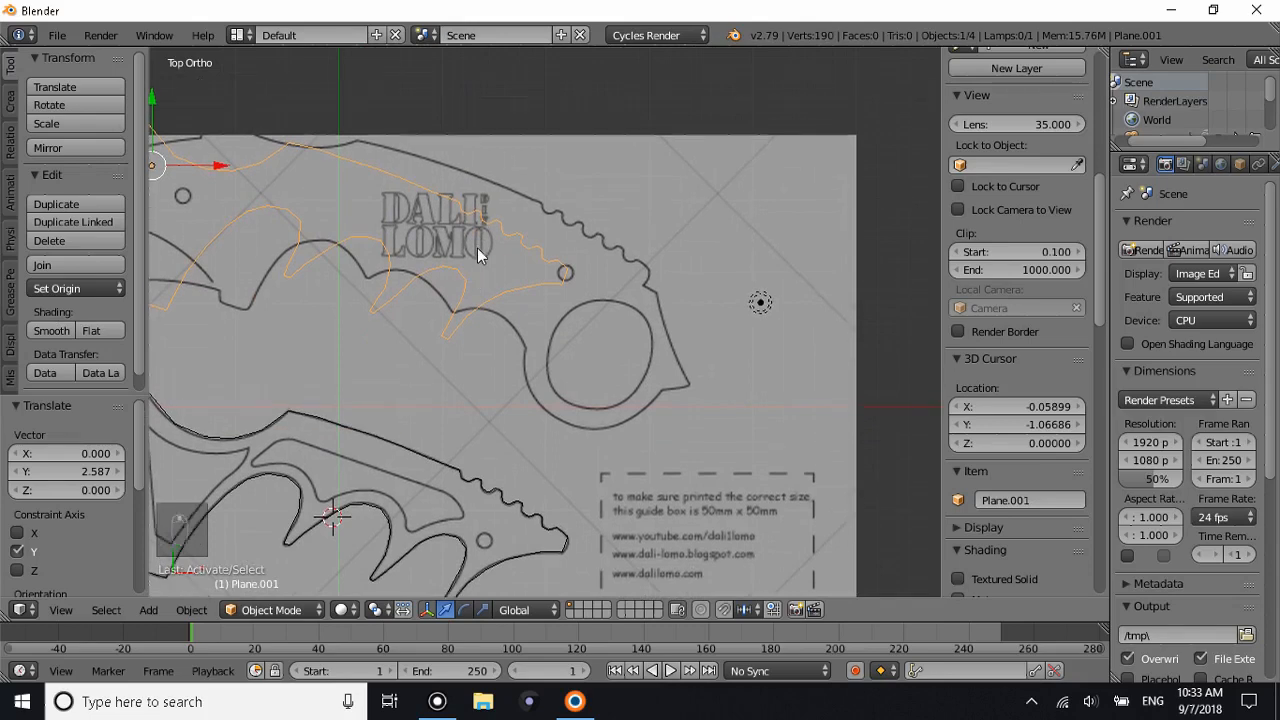
pyautogui.keyDown('ctrl'); pyautogui.scroll(4, 477, 248); pyautogui.keyUp('ctrl')
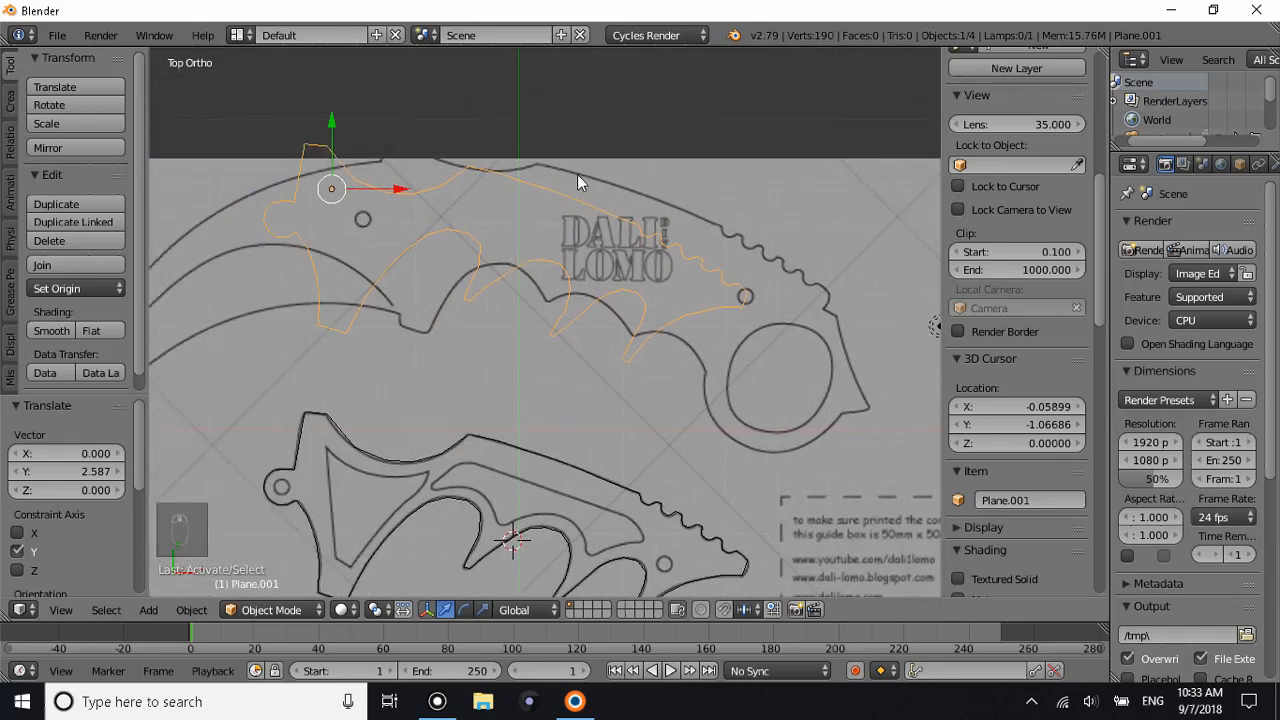
pyautogui.press('g')
pyautogui.click(657, 182)
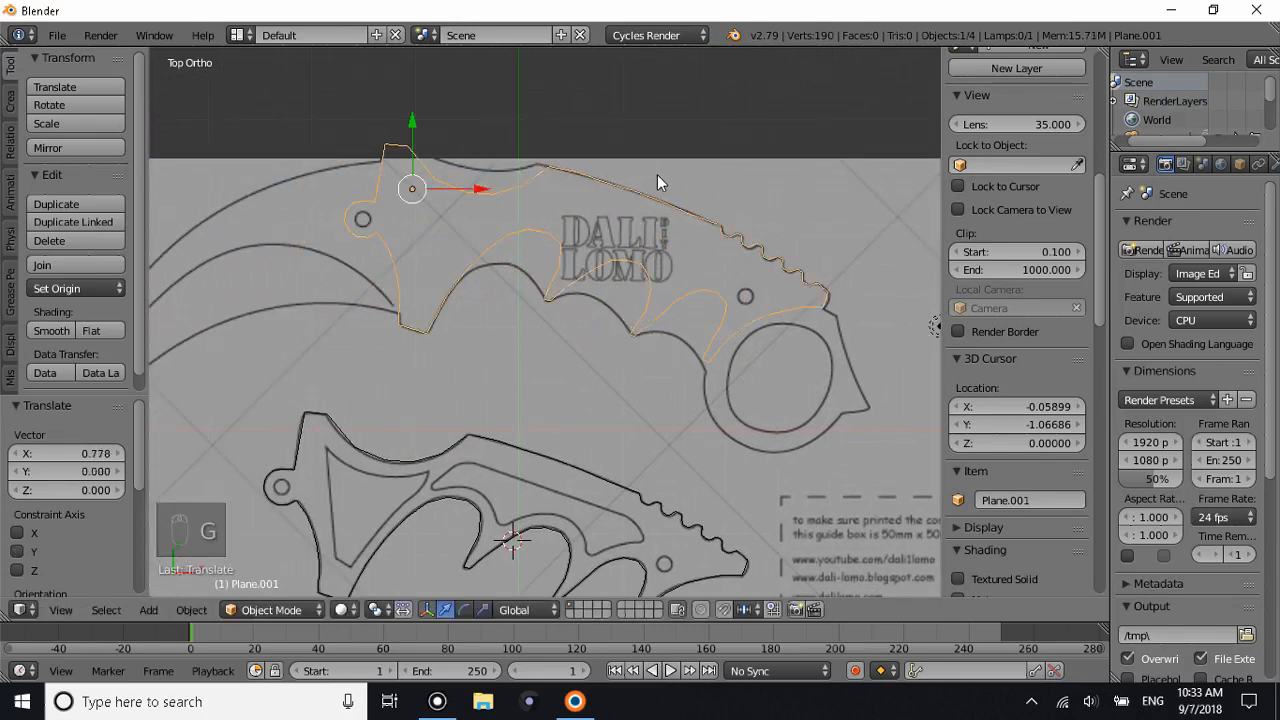
# Nudge the displaced outline about 0.009 in X and 0.002 in Y to align its serrations with the knife drawing.
pyautogui.keyDown('shift'); pyautogui.scroll(3, 848, 285); pyautogui.keyUp('shift')
pyautogui.keyDown('ctrl'); pyautogui.scroll(-4, 829, 302); pyautogui.keyUp('ctrl')
pyautogui.keyDown('ctrl'); pyautogui.scroll(11, 785, 345); pyautogui.keyUp('ctrl')
pyautogui.scroll(1, 556, 447)
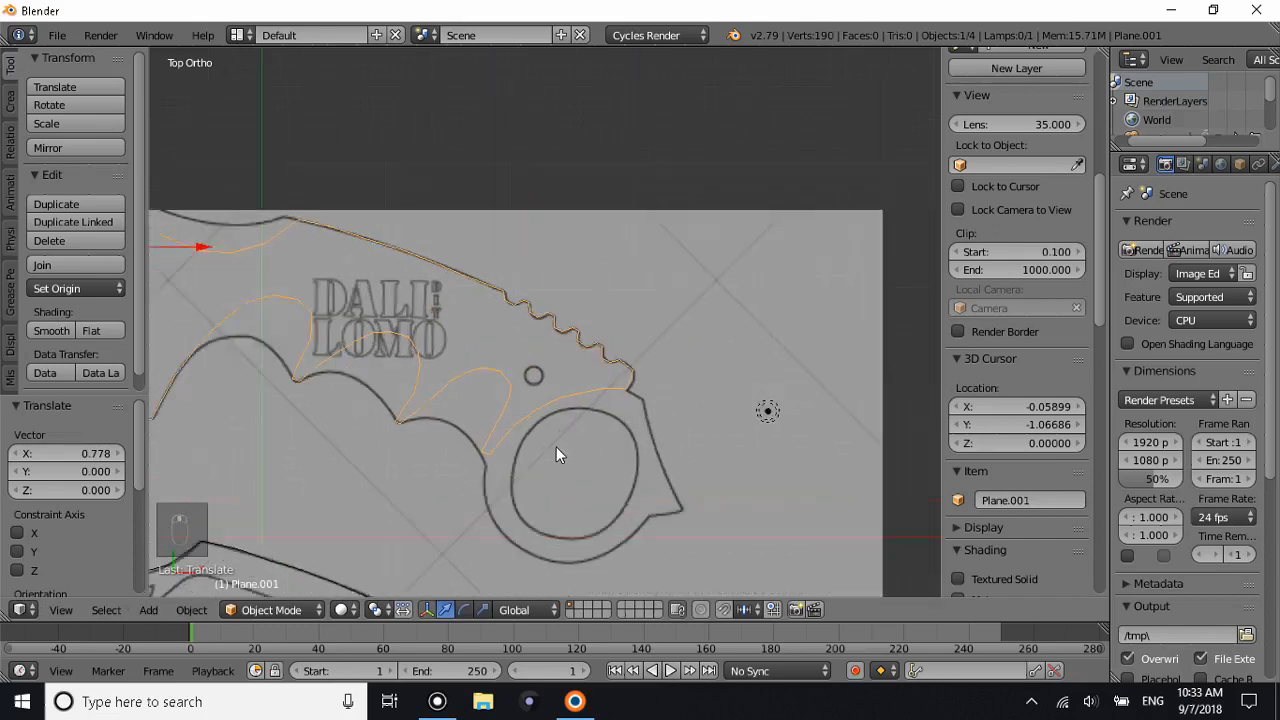
pyautogui.scroll(8, 556, 446)
pyautogui.press('g')
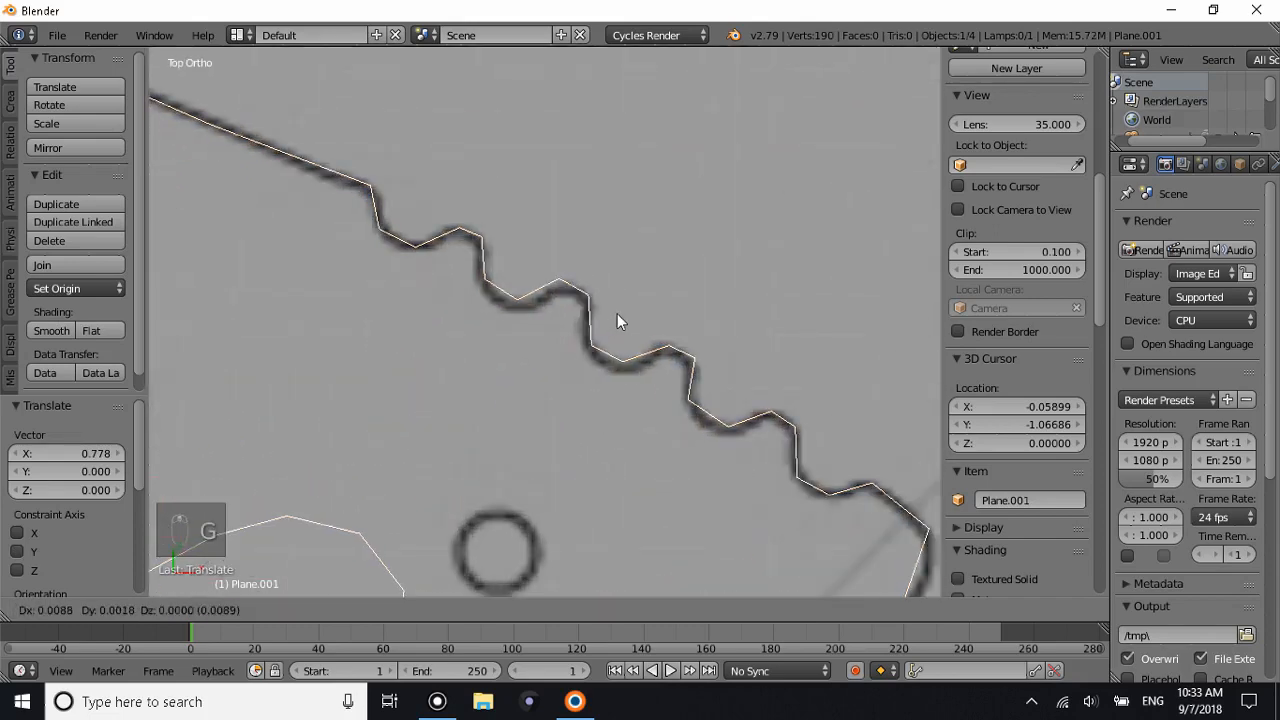
pyautogui.click(617, 315)
# In Edit Mode, box-select the seven vertices of the rounded tab around the front pivot hole and delete them.
pyautogui.scroll(-5, 614, 316)
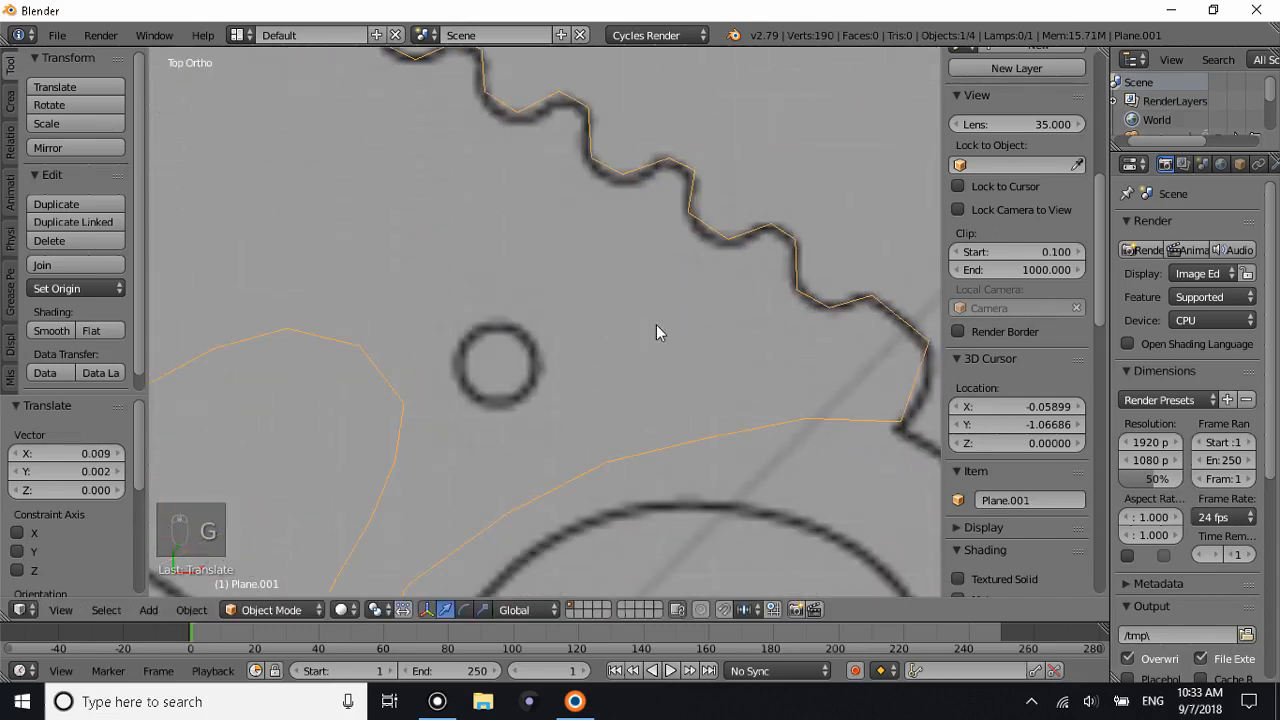
pyautogui.scroll(-5, 660, 325)
pyautogui.scroll(2, 518, 329)
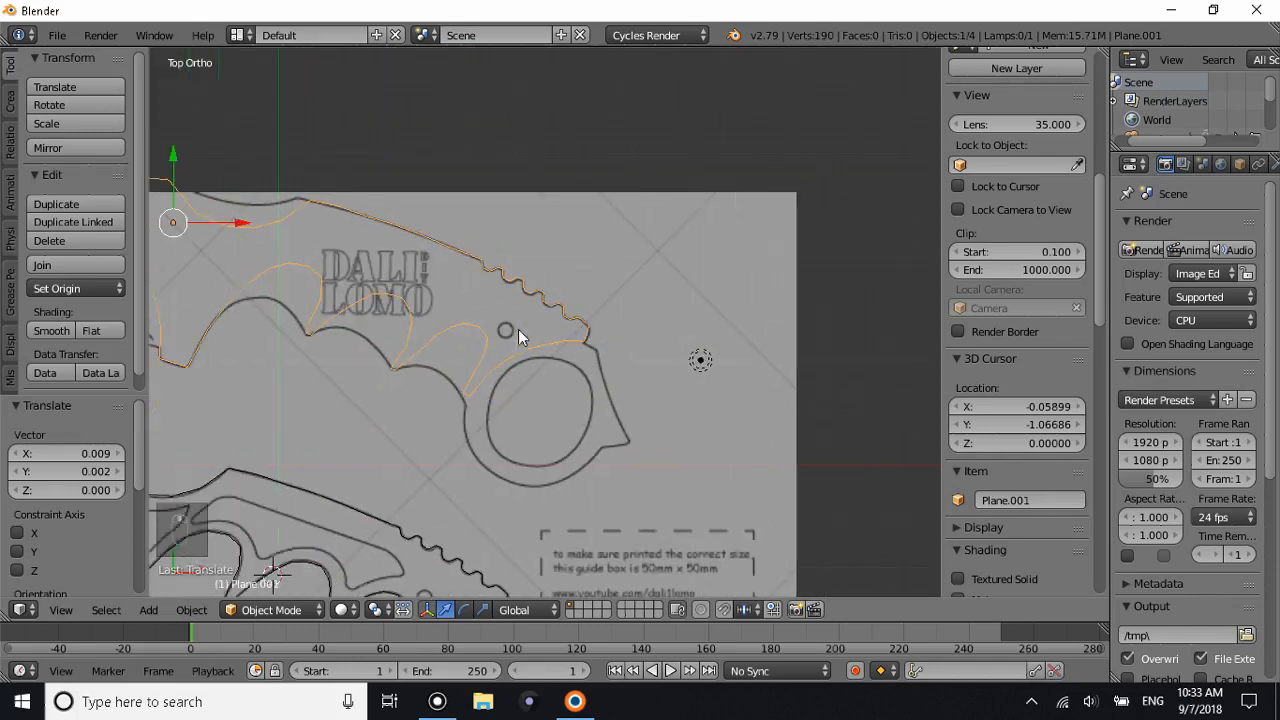
pyautogui.keyDown('shift'); pyautogui.scroll(6, 514, 329); pyautogui.keyUp('shift')
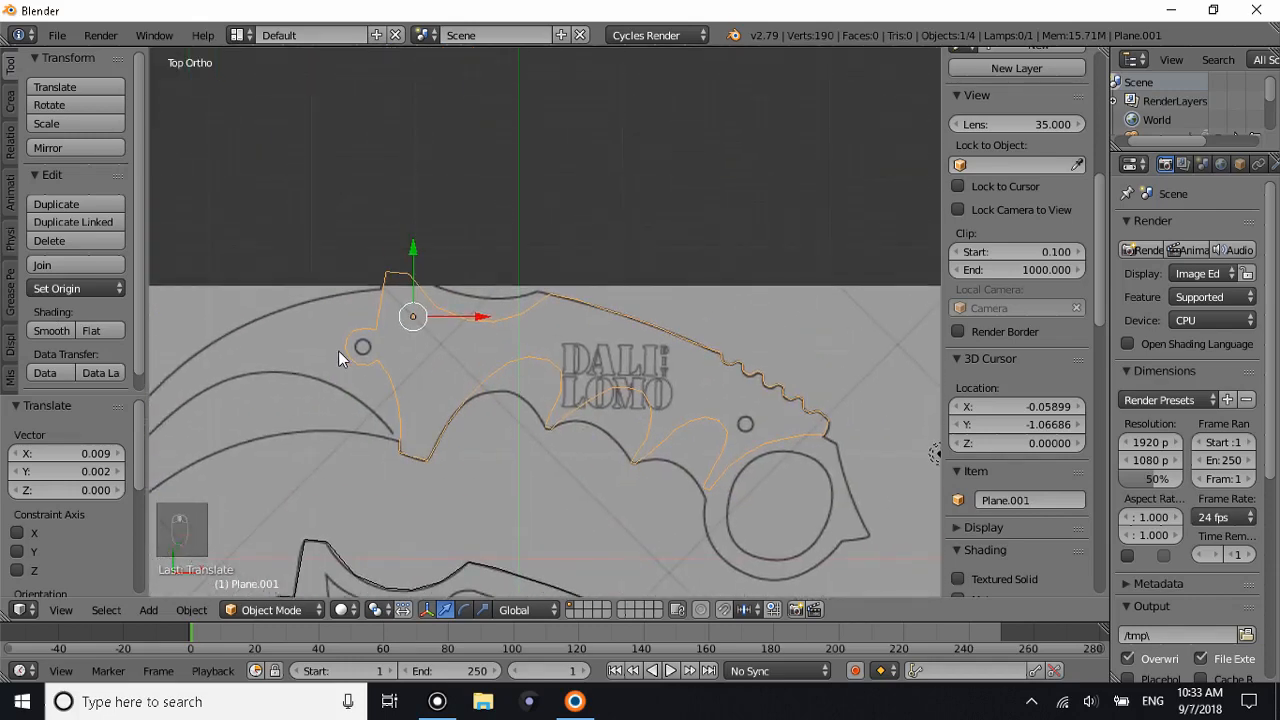
pyautogui.keyDown('ctrl'); pyautogui.scroll(4, 343, 351); pyautogui.keyUp('ctrl')
pyautogui.scroll(4, 407, 364)
pyautogui.press('Tab')
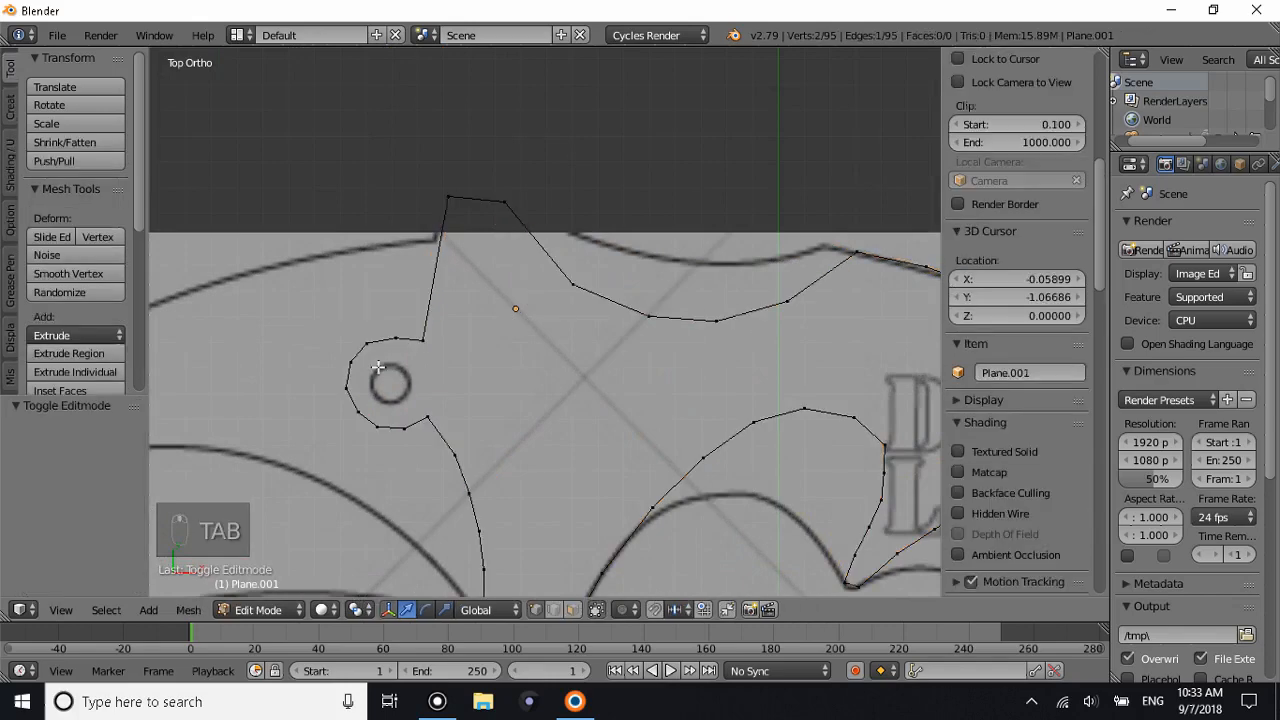
pyautogui.press('a')
pyautogui.press('a')
pyautogui.press('a')
pyautogui.press('a')
pyautogui.press('a')
pyautogui.press('b')
pyautogui.moveTo(289, 263); pyautogui.dragTo(403, 489)
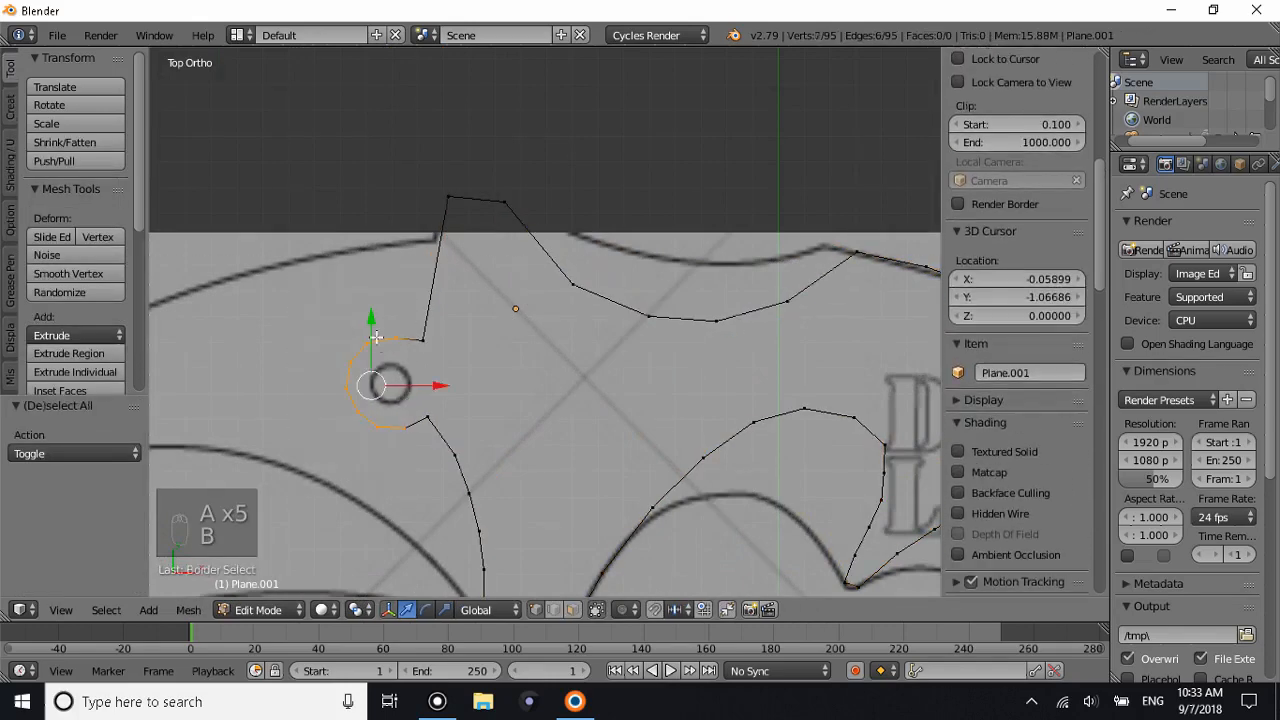
pyautogui.keyDown('shift'); pyautogui.rightClick(424, 342); pyautogui.keyUp('shift')
pyautogui.keyDown('shift'); pyautogui.rightClick(424, 342); pyautogui.keyUp('shift')
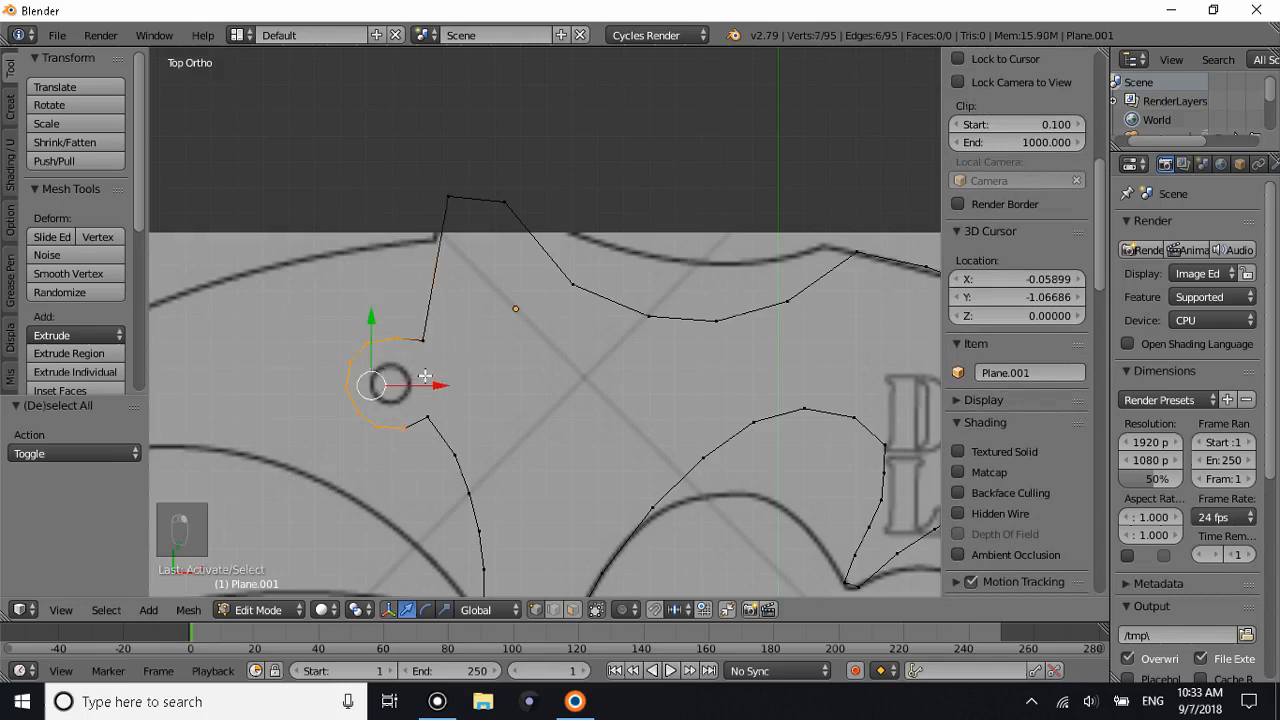
pyautogui.keyDown('shift'); pyautogui.rightClick(430, 411); pyautogui.keyUp('shift')
pyautogui.keyDown('shift'); pyautogui.rightClick(430, 411); pyautogui.keyUp('shift')
pyautogui.press('x')
pyautogui.click(385, 362)
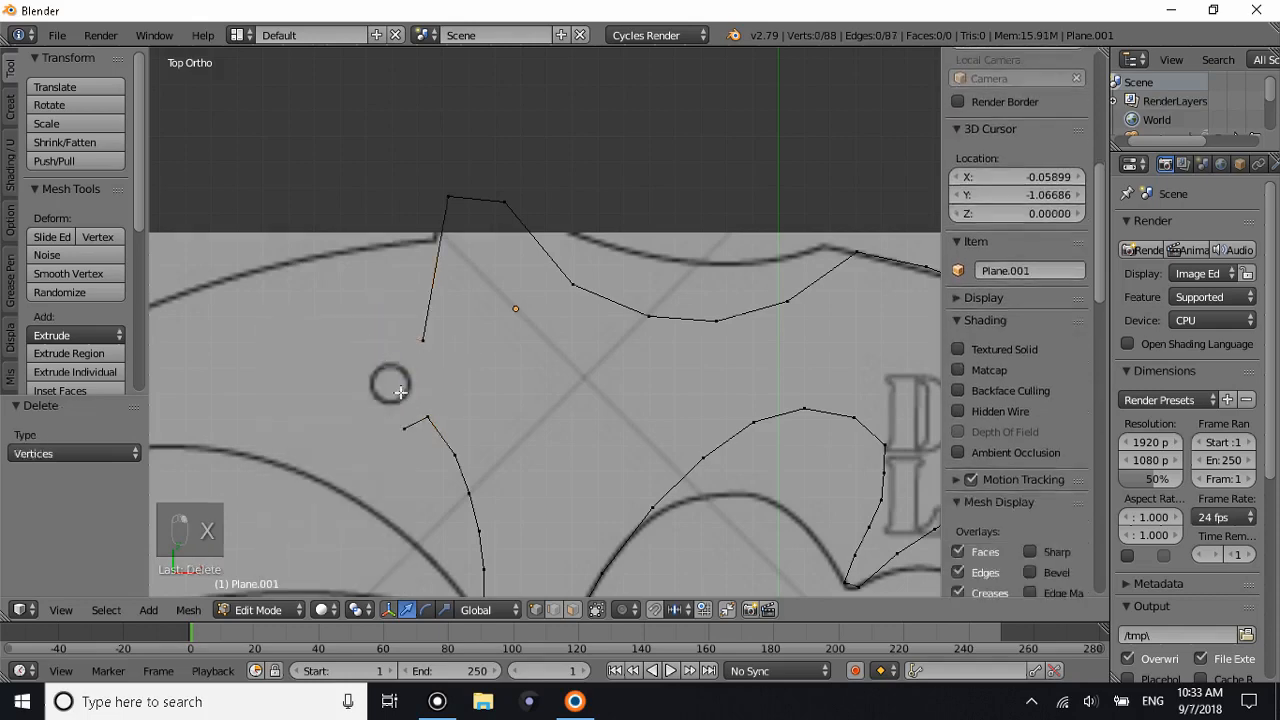
# Delete the tab's leftover end vertex and join the two open outline ends beside the pivot hole with an edge.
pyautogui.press('x')
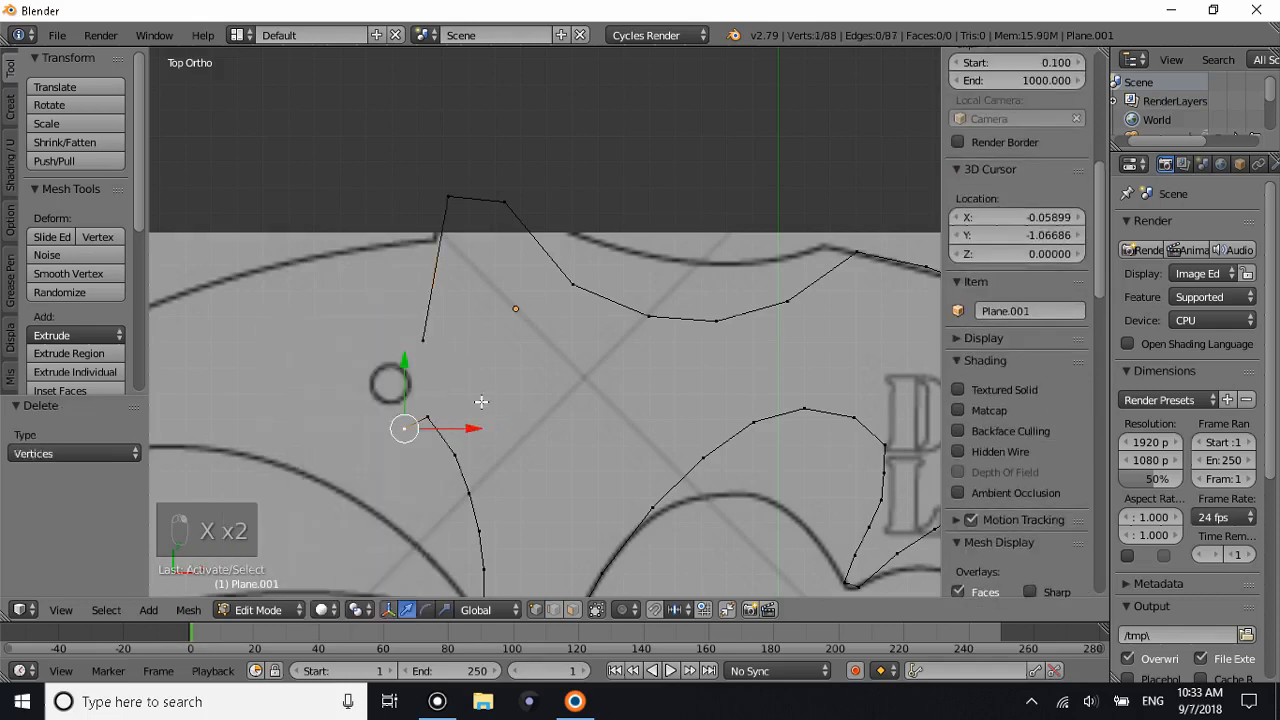
pyautogui.press('x')
pyautogui.click(410, 418)
pyautogui.rightClick(427, 417)
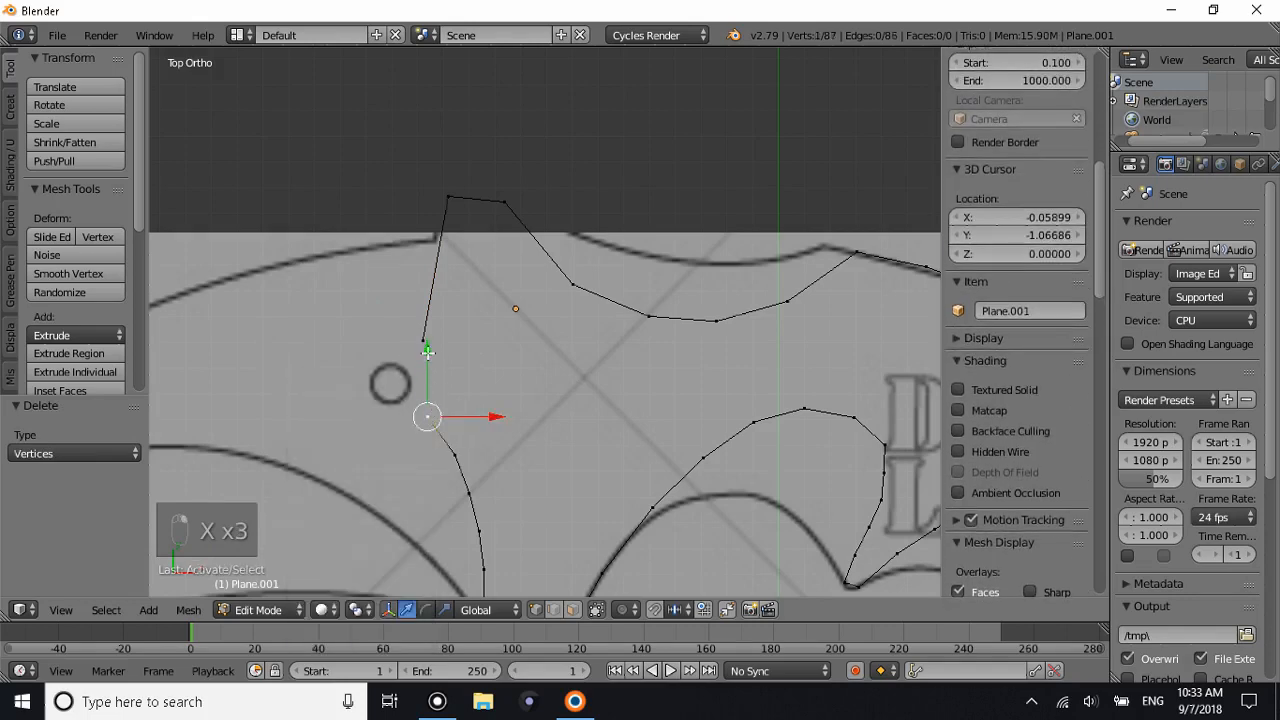
pyautogui.keyDown('shift'); pyautogui.rightClick(424, 339); pyautogui.keyUp('shift')
pyautogui.press('f')
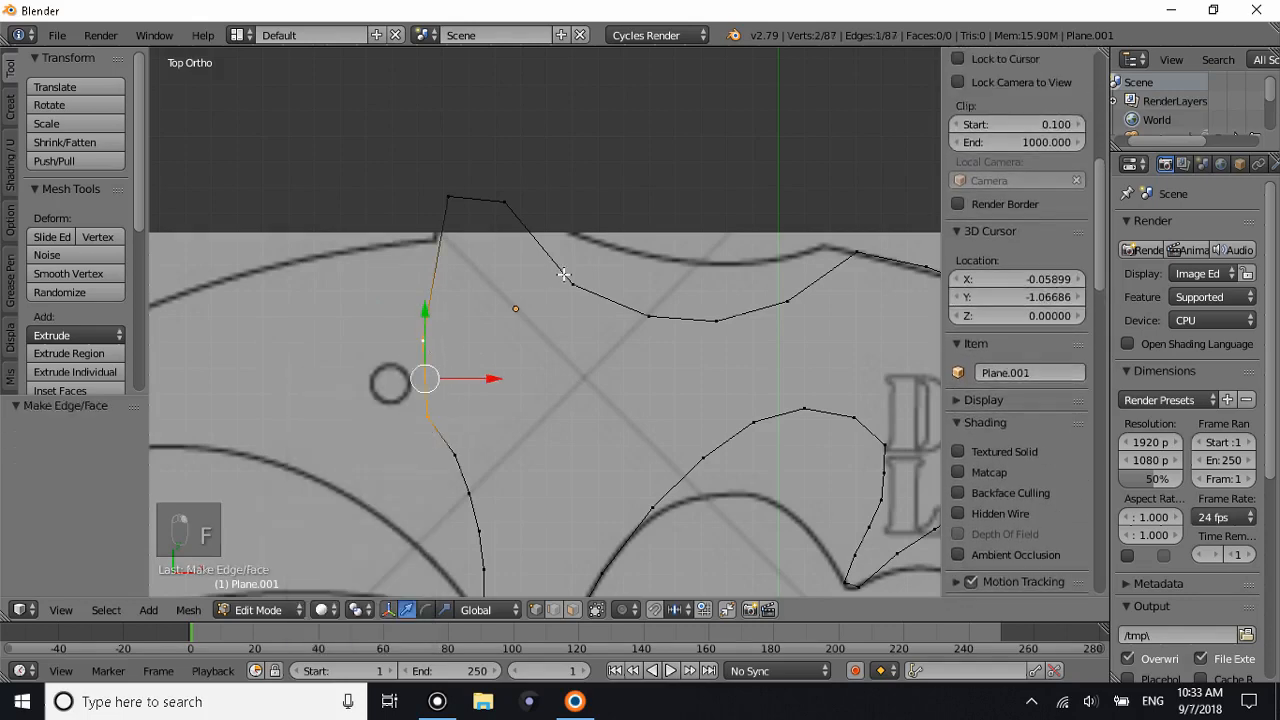
# Move the first vertex of the concave top curve about -0.258 in X and 0.258 in Y, next to the front top corner.
pyautogui.rightClick(572, 285)
pyautogui.press('g')
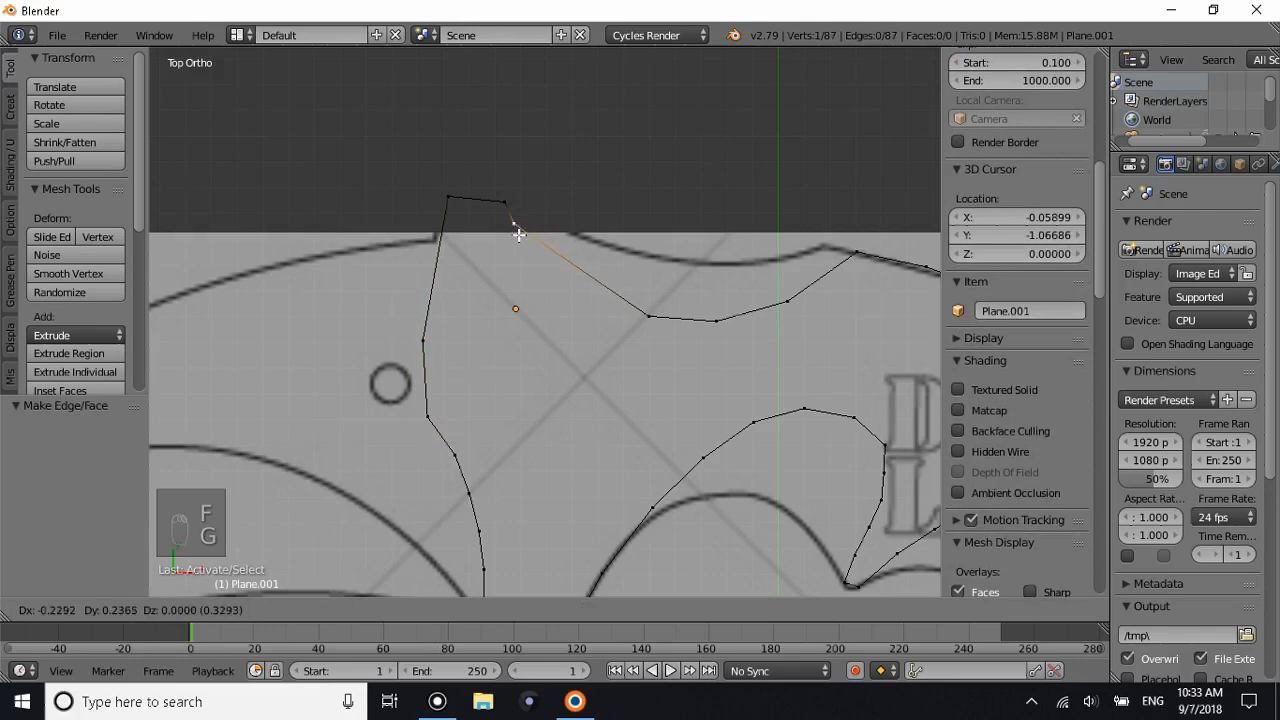
pyautogui.click(511, 229)
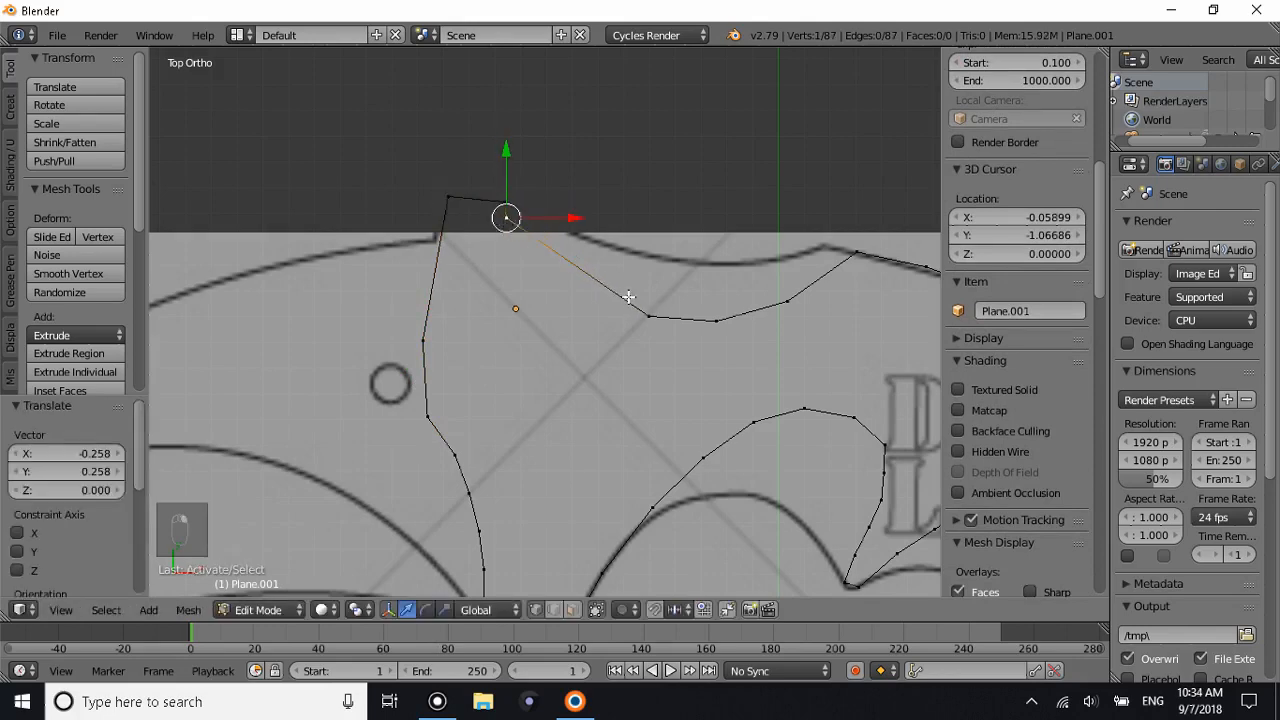
# Box-select the three middle vertices of the concave top curve and move them about 0.135 in X and 0.215 in Y onto the drawn line.
pyautogui.press('a')
pyautogui.press('a')
pyautogui.press('a')
pyautogui.press('a')
pyautogui.press('b')
pyautogui.moveTo(621, 292); pyautogui.dragTo(803, 336)
pyautogui.press('g')
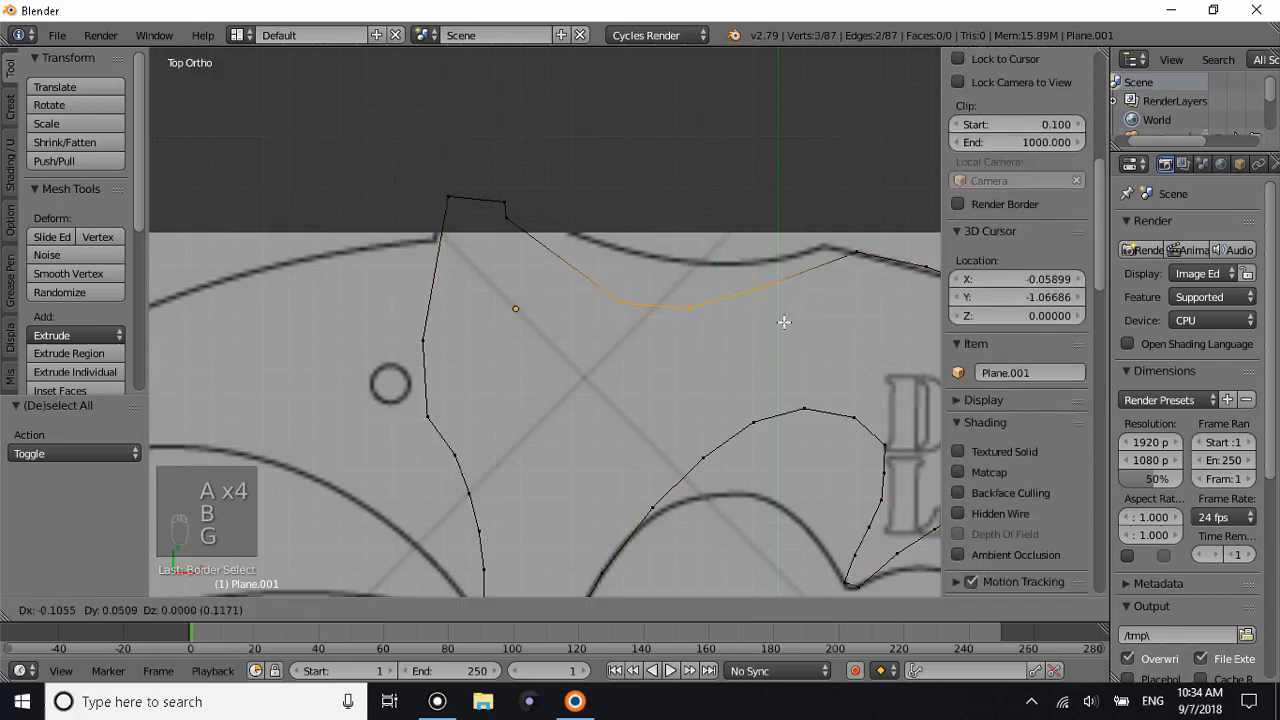
pyautogui.click(846, 281)
# Move the front one of these three curve vertices about -0.251 in X and 0.047 in Y along the drawn line.
pyautogui.rightClick(690, 262)
pyautogui.press('g')
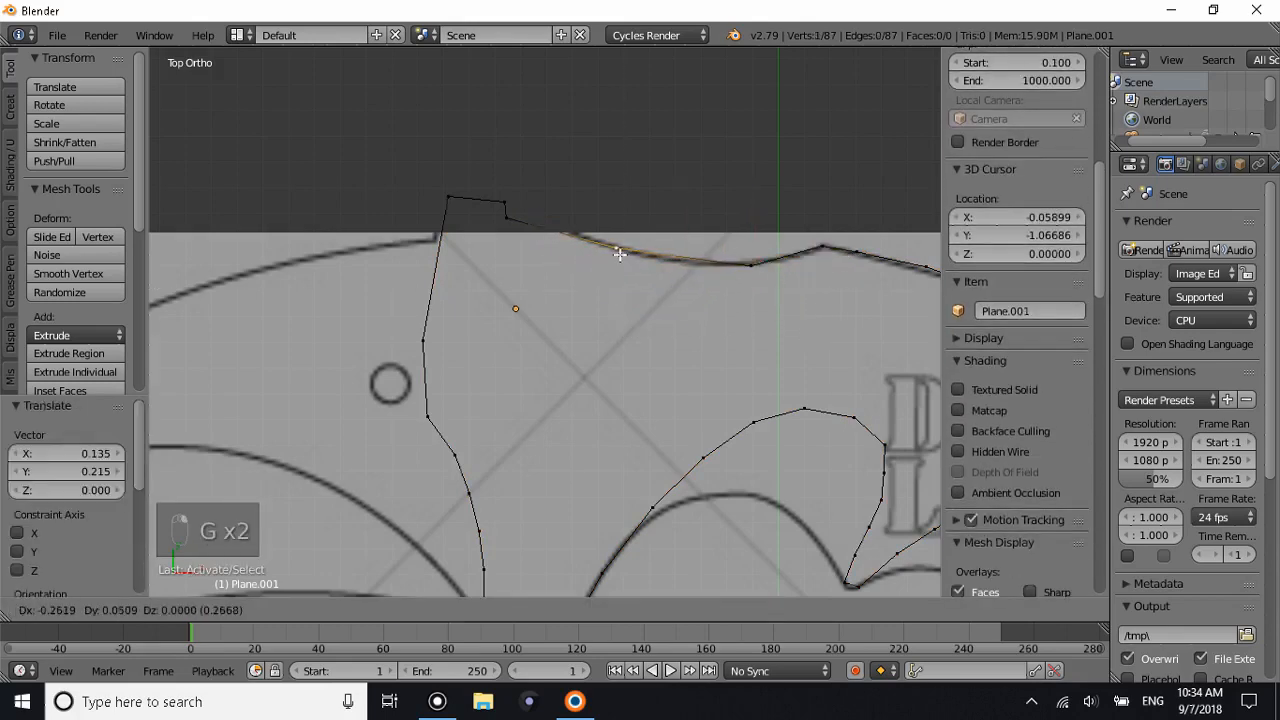
pyautogui.click(615, 255)
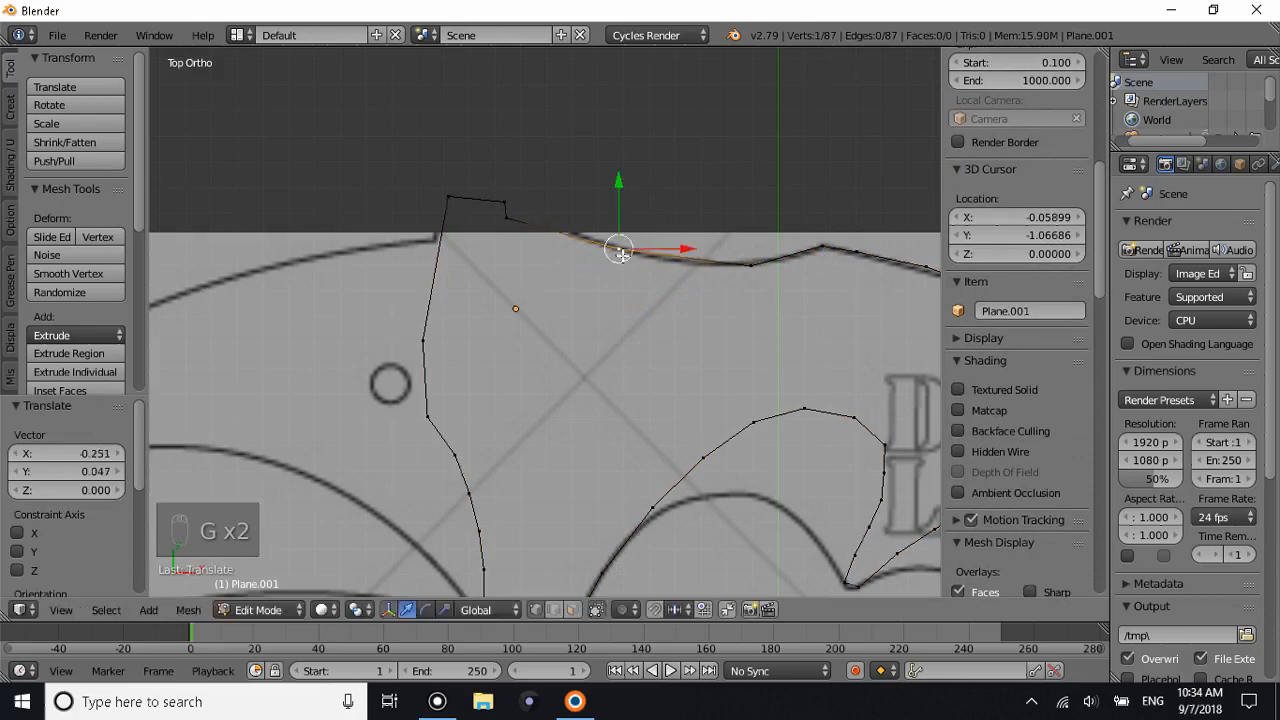
pyautogui.press('Tab')
pyautogui.keyDown('ctrl'); pyautogui.scroll(-3, 634, 260); pyautogui.keyUp('ctrl')
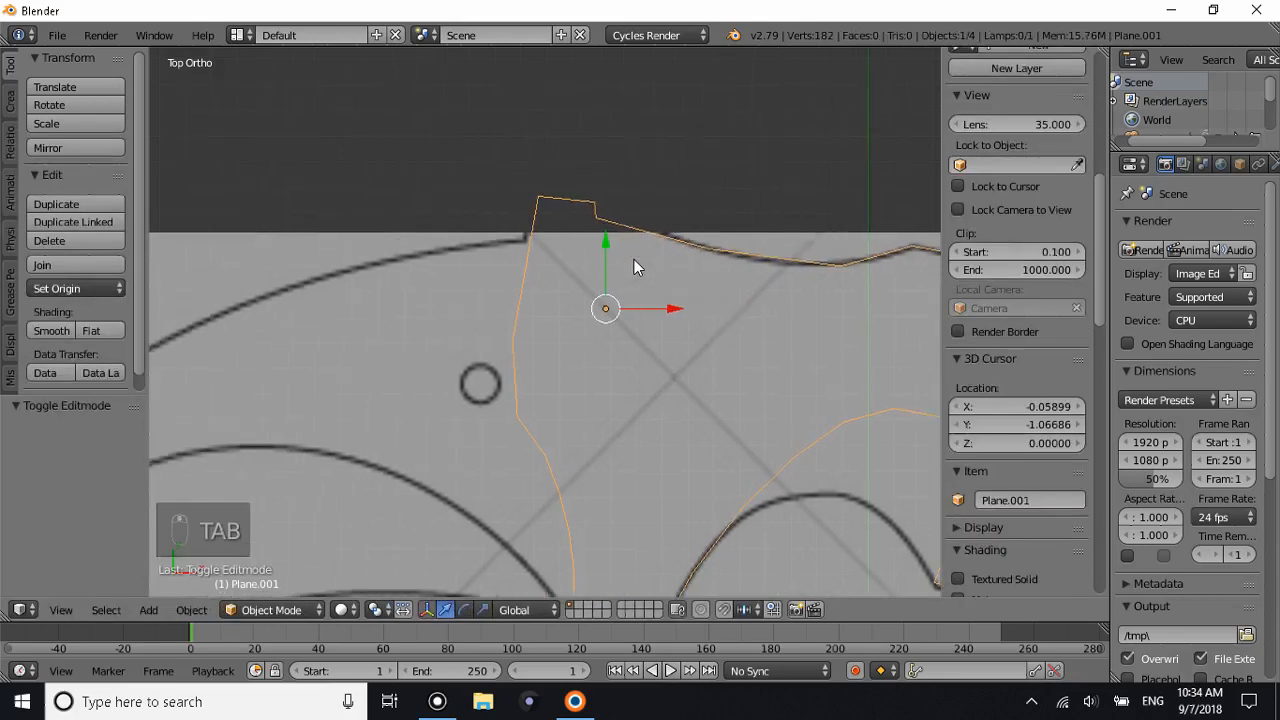
# Shift the lowest vertex of the concave top curve slightly forward along the drawn line and check the outline in Object Mode.
pyautogui.keyDown('ctrl'); pyautogui.scroll(9, 636, 261); pyautogui.keyUp('ctrl')
pyautogui.press('Tab')
pyautogui.rightClick(573, 269)
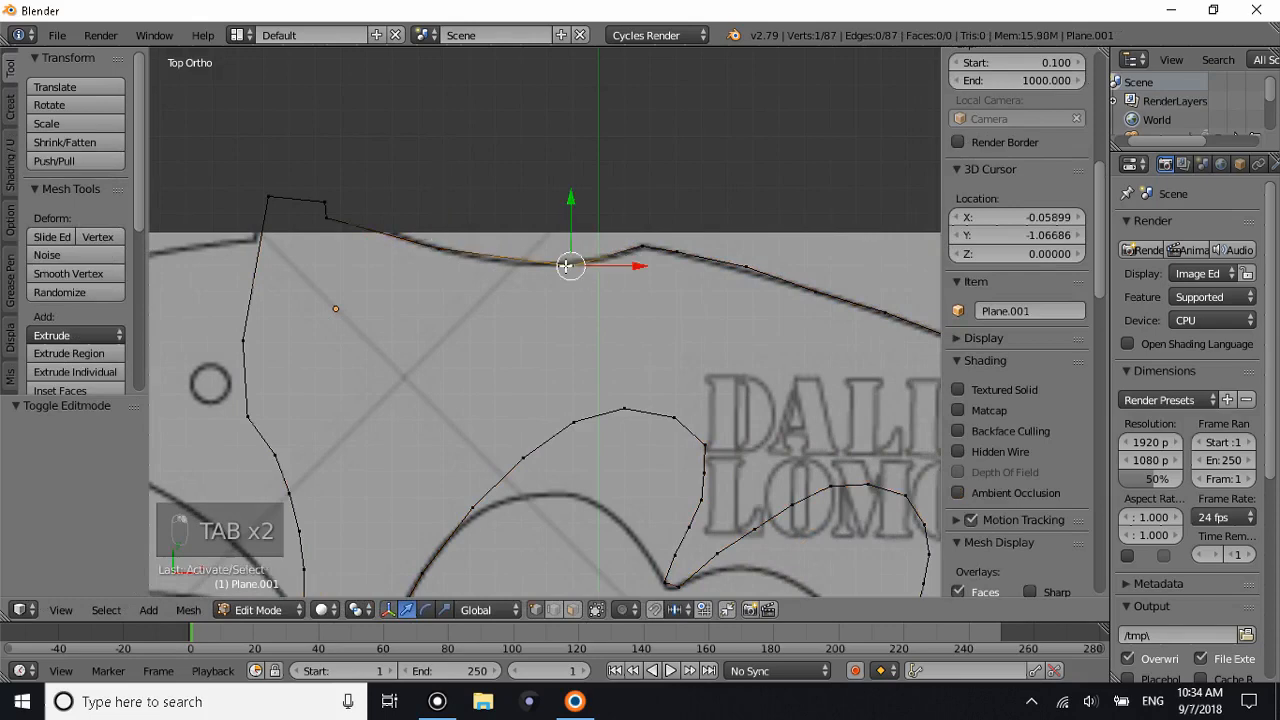
pyautogui.press('g')
pyautogui.click(541, 267)
pyautogui.press('Tab')
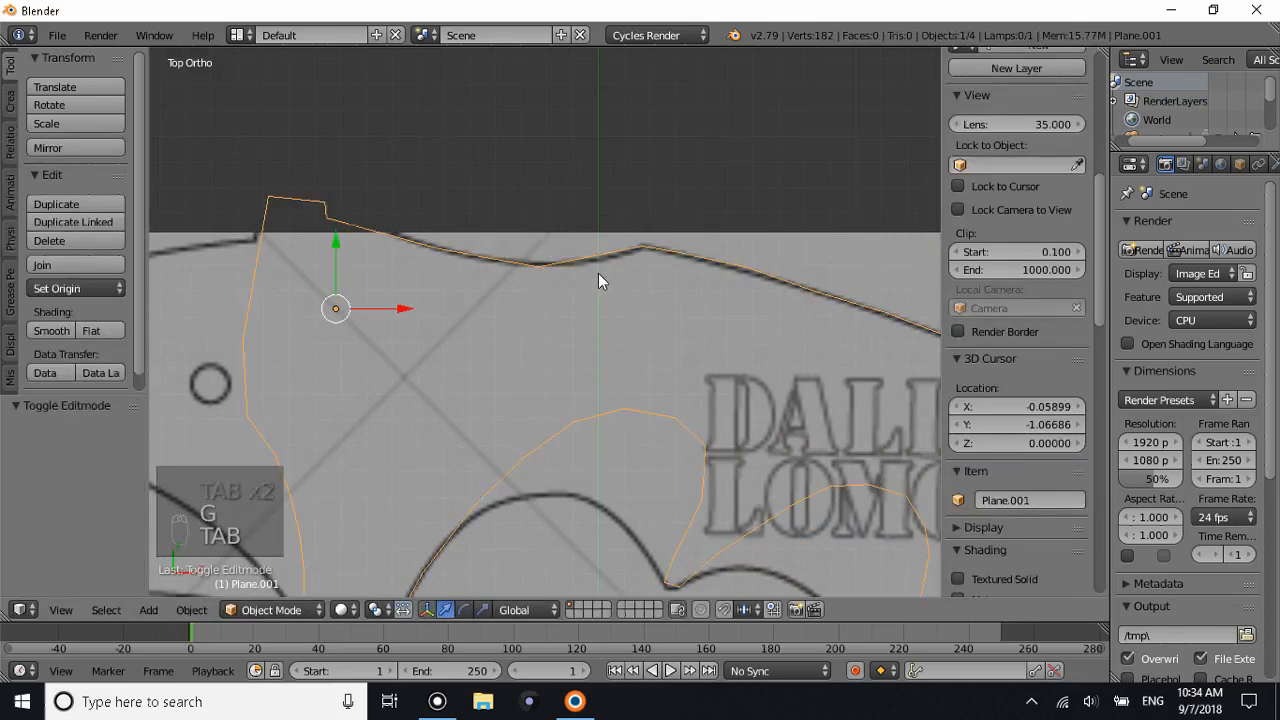
pyautogui.press('Tab')
pyautogui.press('Tab')
pyautogui.press('Tab')
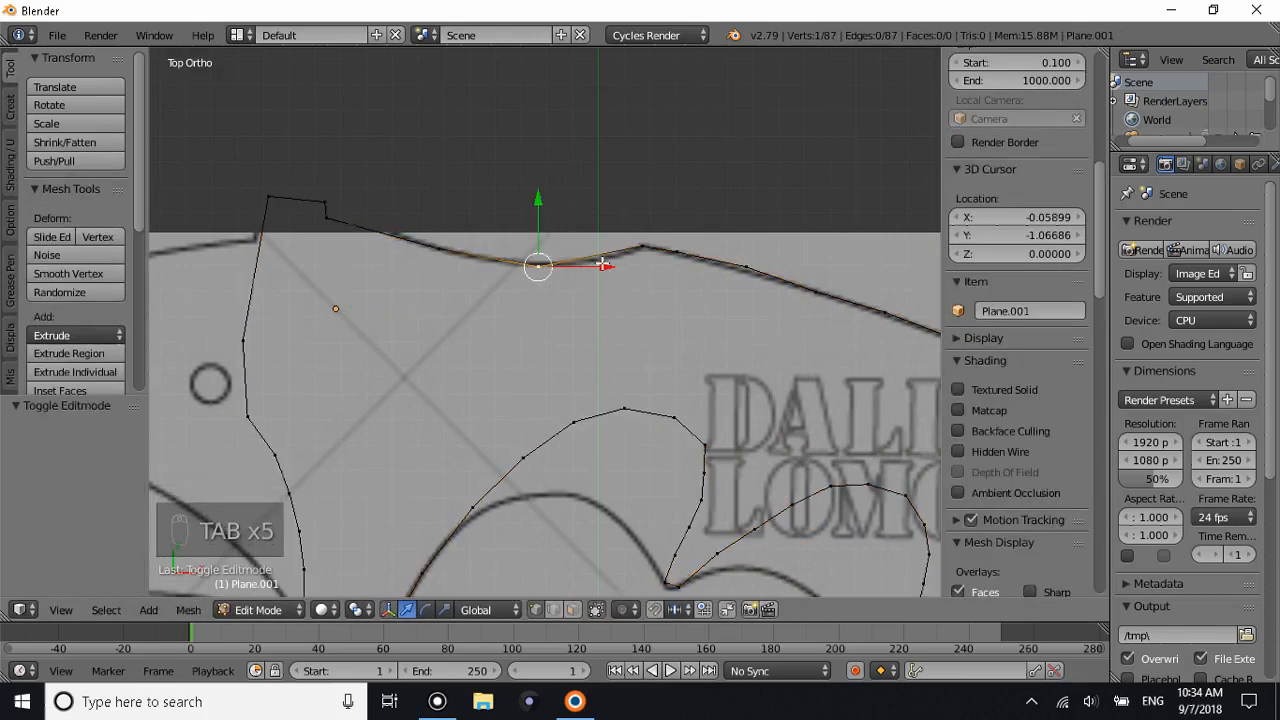
# Add one vertex with a loop cut behind the curve's lowest point and move it about 0.006 in X and -0.017 in Y onto the drawing.
pyautogui.hotkey('ctrl', 'r')
pyautogui.click(600, 263)
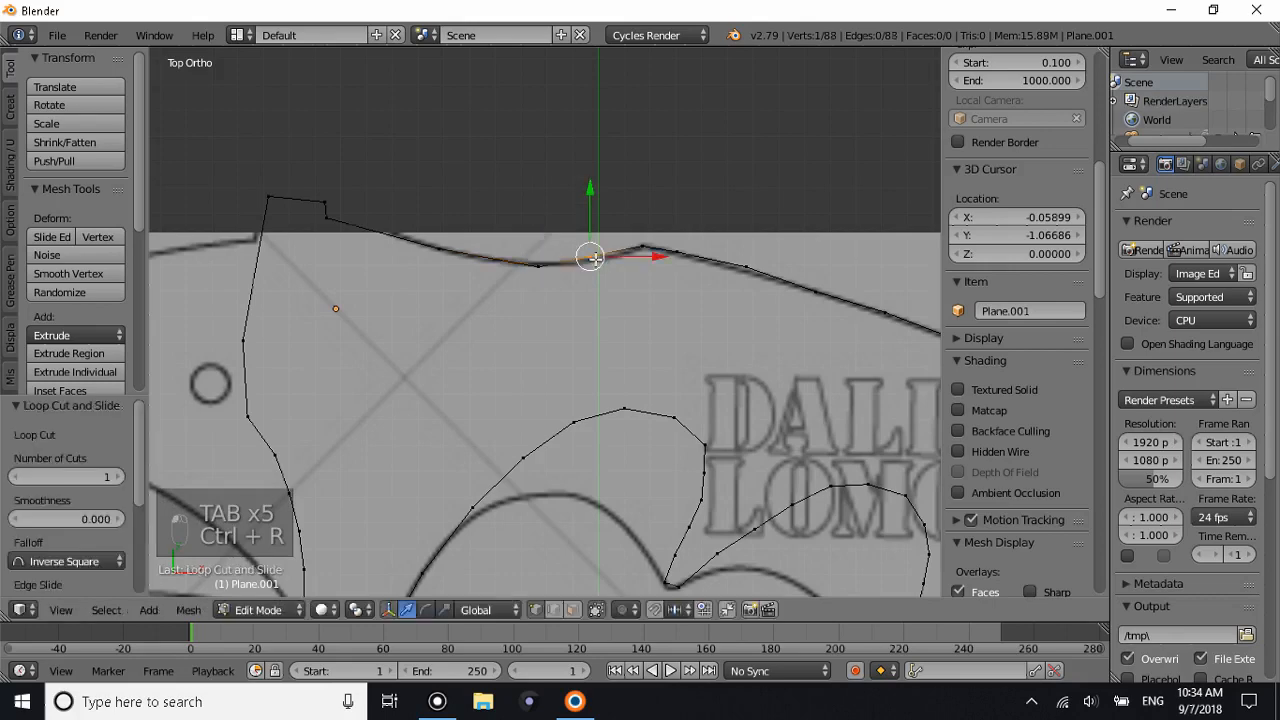
pyautogui.scroll(2, 606, 263)
pyautogui.press('g')
pyautogui.click(662, 246)
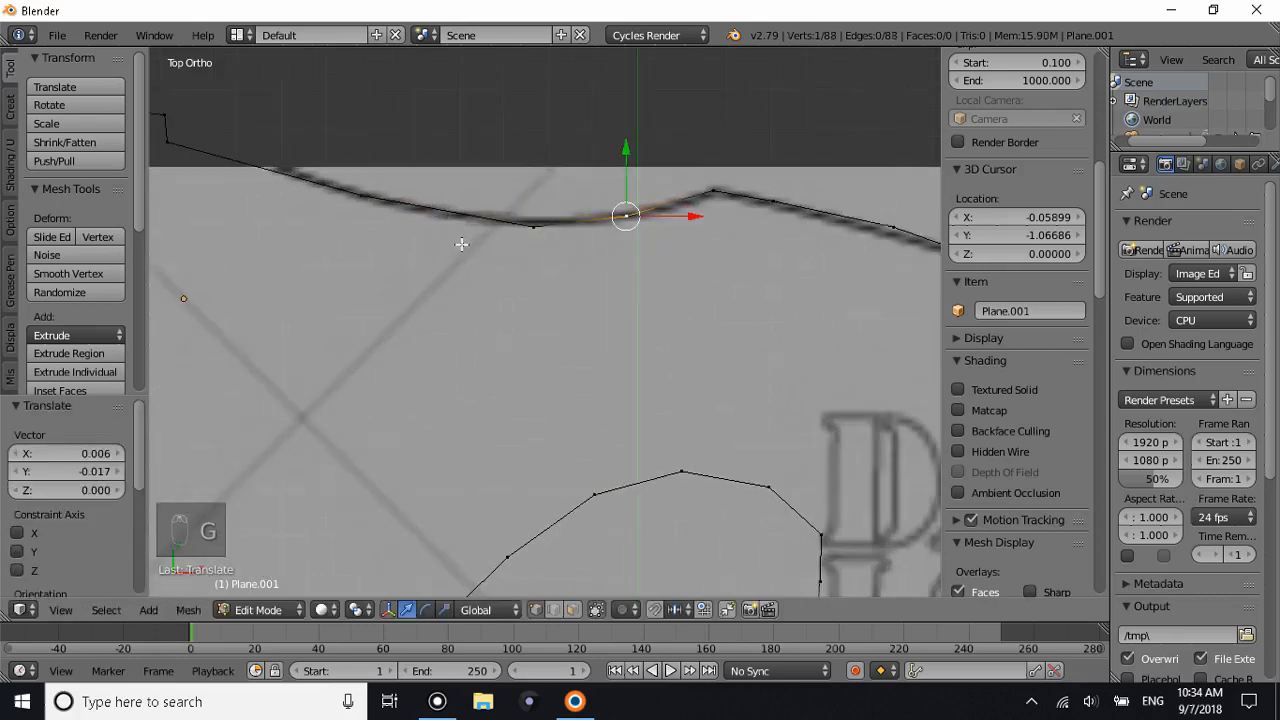
pyautogui.press('Tab')
pyautogui.scroll(-3, 440, 227)
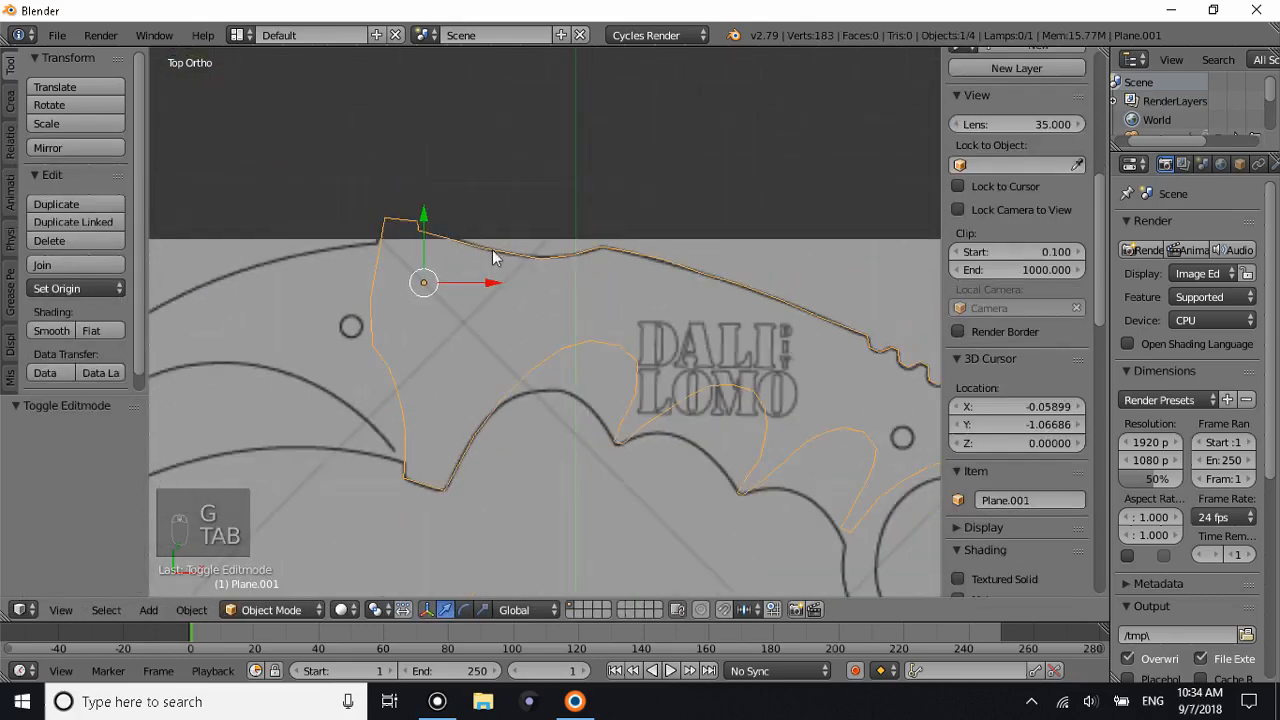
# Select the vertices forming the three misaligned finger-groove arches on the lower edge, leaving the valley points between them, and delete them.
pyautogui.press('Tab')
pyautogui.scroll(1, 545, 376)
pyautogui.press('a')
pyautogui.press('a')
pyautogui.press('a')
pyautogui.press('a')
pyautogui.press('a')
pyautogui.press('a')
pyautogui.press('b')
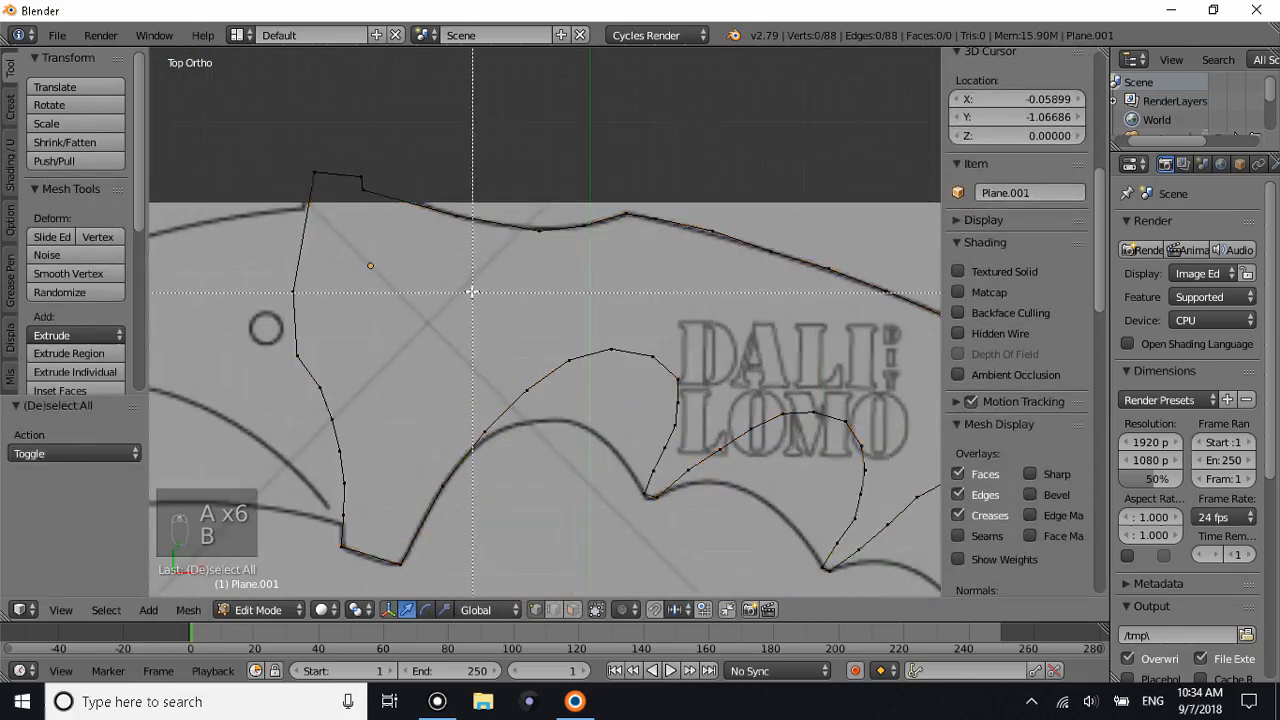
pyautogui.moveTo(474, 298); pyautogui.dragTo(695, 393)
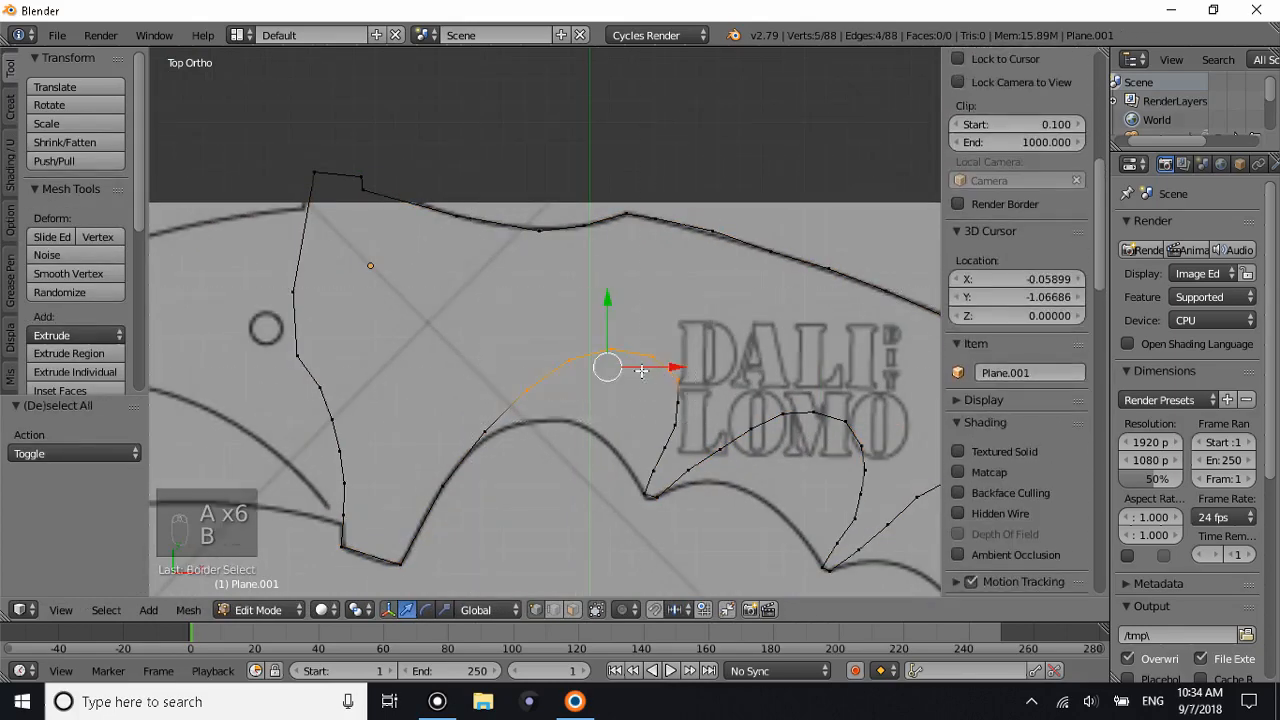
pyautogui.moveTo(703, 465); pyautogui.dragTo(704, 480)
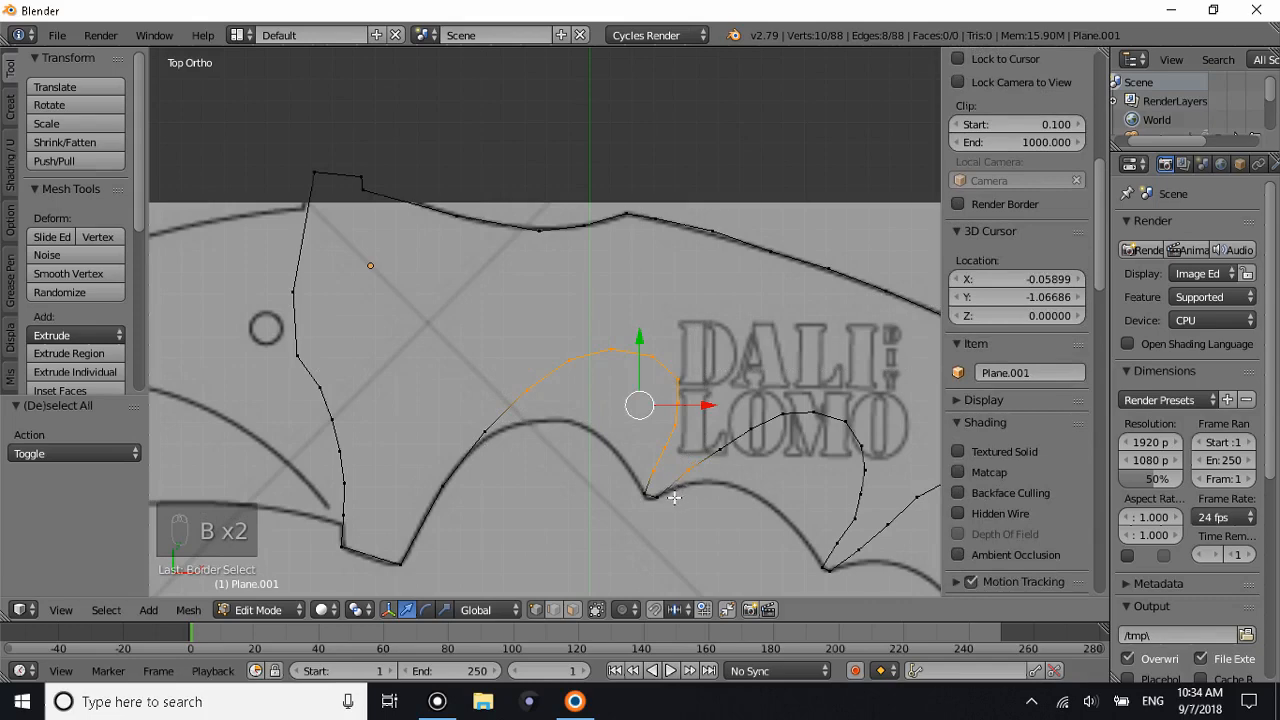
pyautogui.keyDown('shift'); pyautogui.rightClick(649, 494); pyautogui.keyUp('shift')
pyautogui.keyDown('shift'); pyautogui.rightClick(642, 488); pyautogui.keyUp('shift')
pyautogui.keyDown('ctrl'); pyautogui.scroll(-3, 668, 500); pyautogui.keyUp('ctrl')
pyautogui.keyDown('shift'); pyautogui.scroll(3, 692, 487); pyautogui.keyUp('shift')
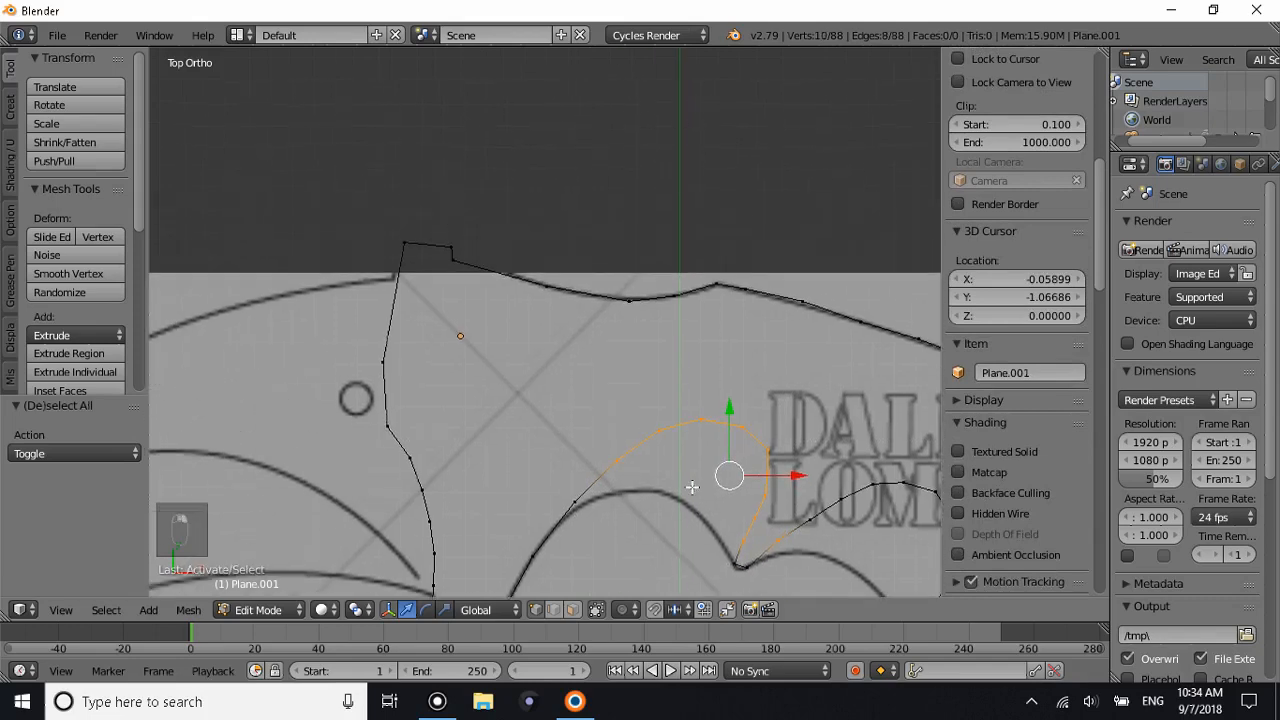
pyautogui.keyDown('shift'); pyautogui.scroll(-5, 692, 487); pyautogui.keyUp('shift')
pyautogui.keyDown('ctrl'); pyautogui.scroll(-3, 689, 471); pyautogui.keyUp('ctrl')
pyautogui.keyDown('ctrl'); pyautogui.scroll(16, 689, 471); pyautogui.keyUp('ctrl')
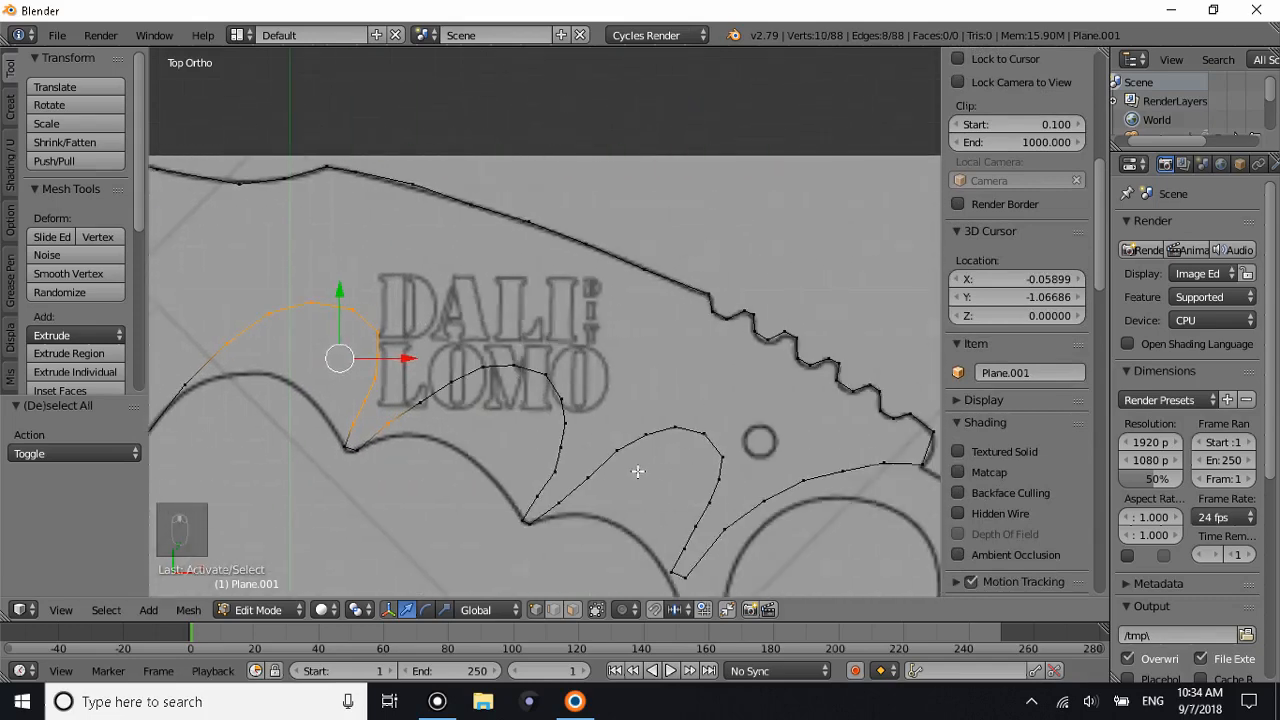
pyautogui.keyDown('shift'); pyautogui.scroll(-3, 638, 471); pyautogui.keyUp('shift')
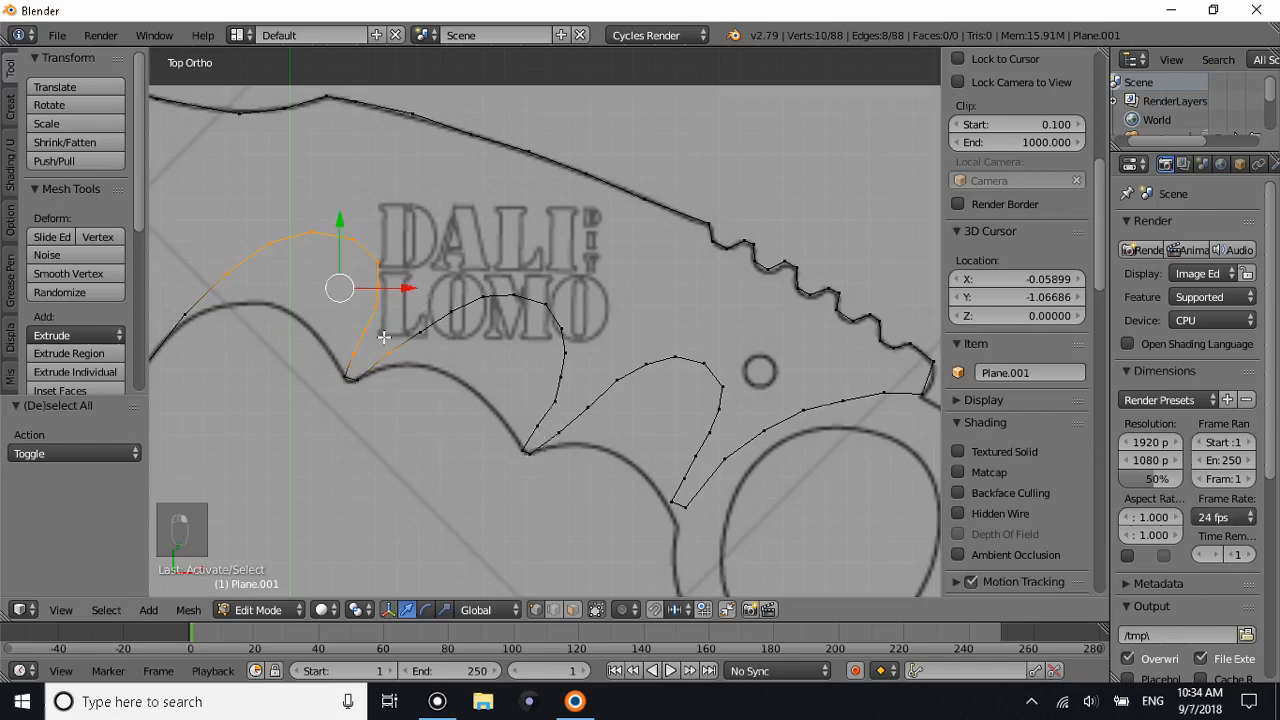
pyautogui.keyDown('ctrl'); pyautogui.click(449, 313); pyautogui.keyUp('ctrl')
pyautogui.press('b')
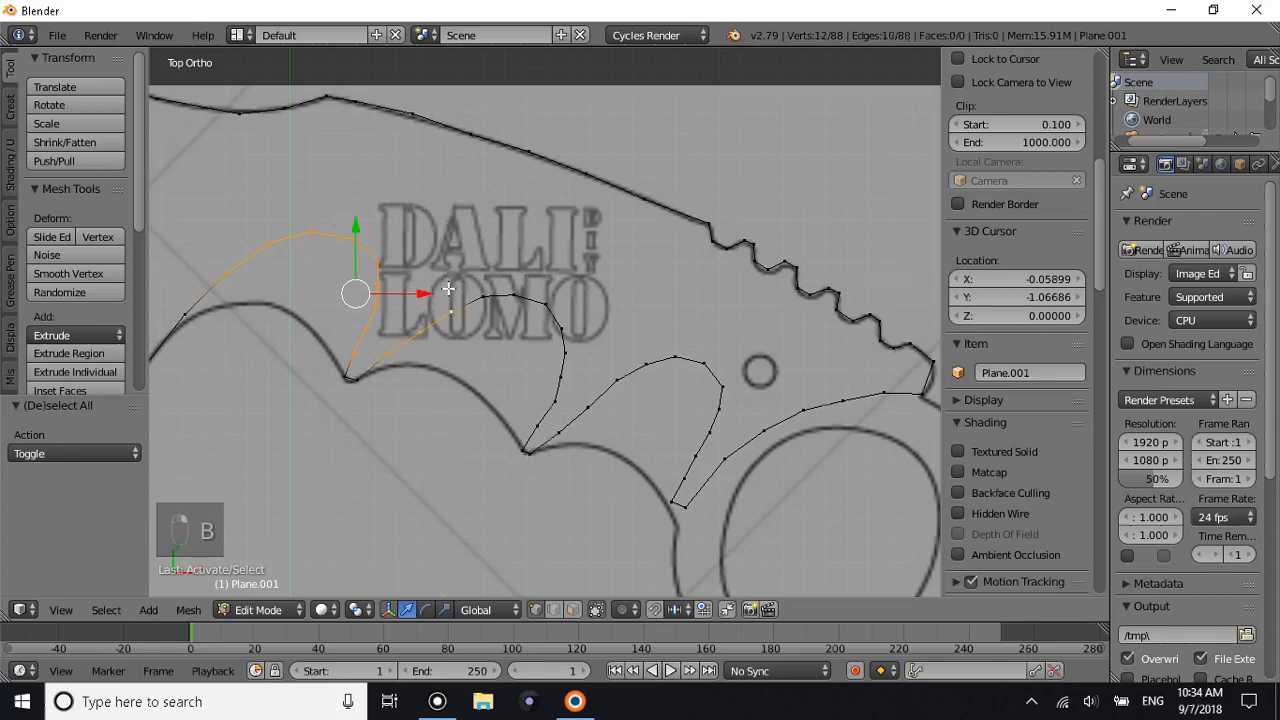
pyautogui.press('c')
pyautogui.moveTo(450, 295)
pyautogui.mouseDown()
pyautogui.moveTo(538, 300)
pyautogui.moveTo(562, 385)
pyautogui.moveTo(553, 430)
pyautogui.moveTo(634, 376)
pyautogui.moveTo(714, 410)
pyautogui.moveTo(684, 458)
pyautogui.mouseUp()
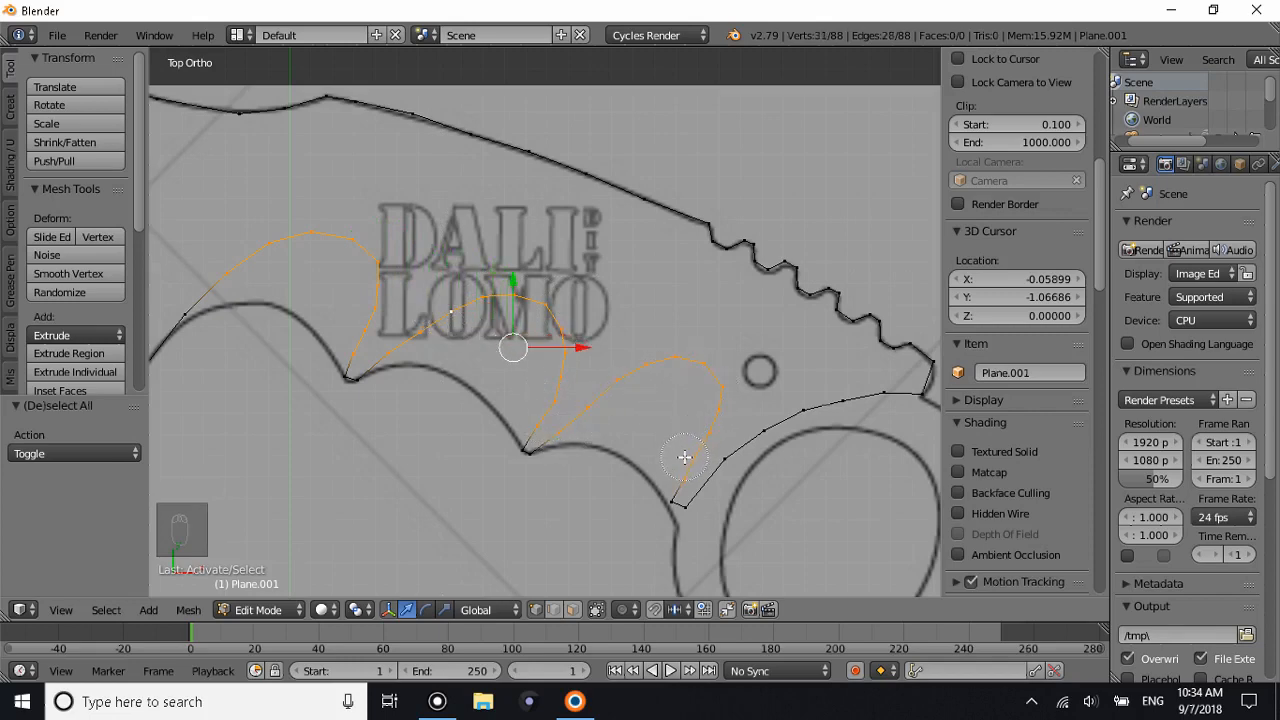
pyautogui.rightClick(656, 437)
pyautogui.keyDown('shift'); pyautogui.rightClick(199, 315); pyautogui.keyUp('shift')
pyautogui.press('x')
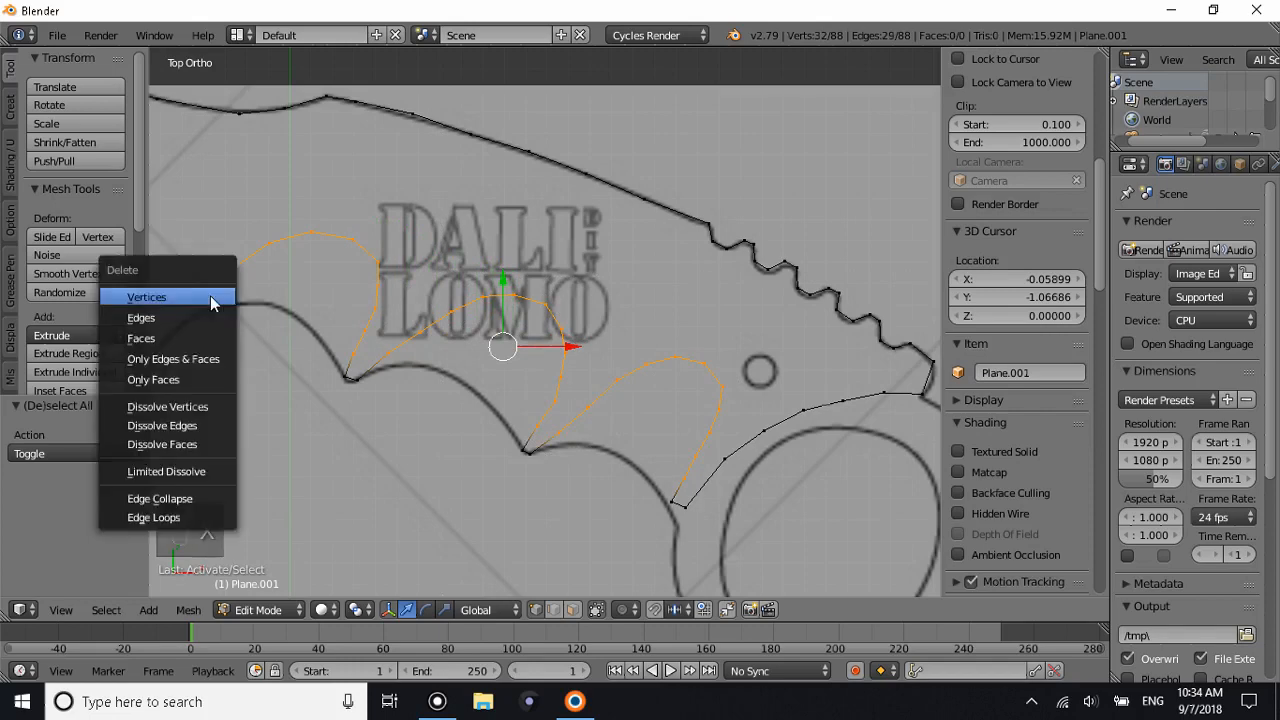
pyautogui.click(211, 301)
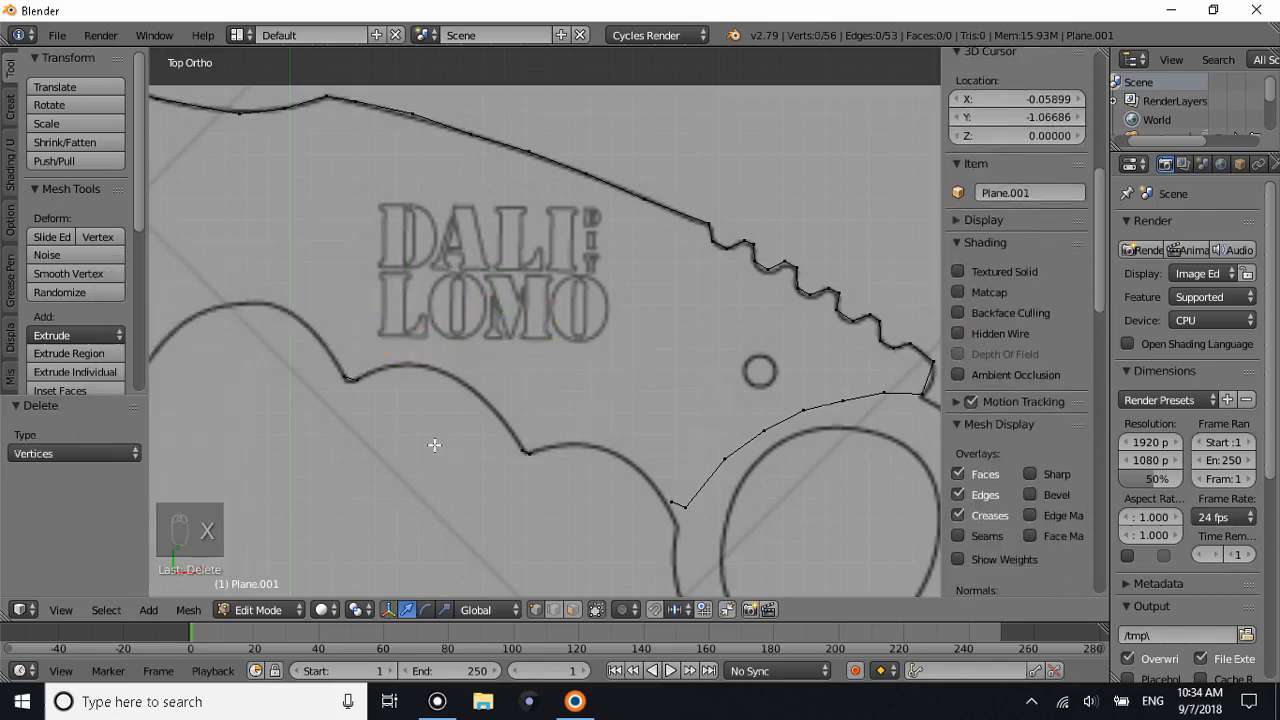
# Join the open outline end at the front of the first finger groove to the first valley point with an edge.
pyautogui.keyDown('shift'); pyautogui.scroll(-2, 247, 421); pyautogui.keyUp('shift')
pyautogui.keyDown('ctrl'); pyautogui.scroll(4, 247, 421); pyautogui.keyUp('ctrl')
pyautogui.keyDown('ctrl'); pyautogui.scroll(-11, 248, 420); pyautogui.keyUp('ctrl')
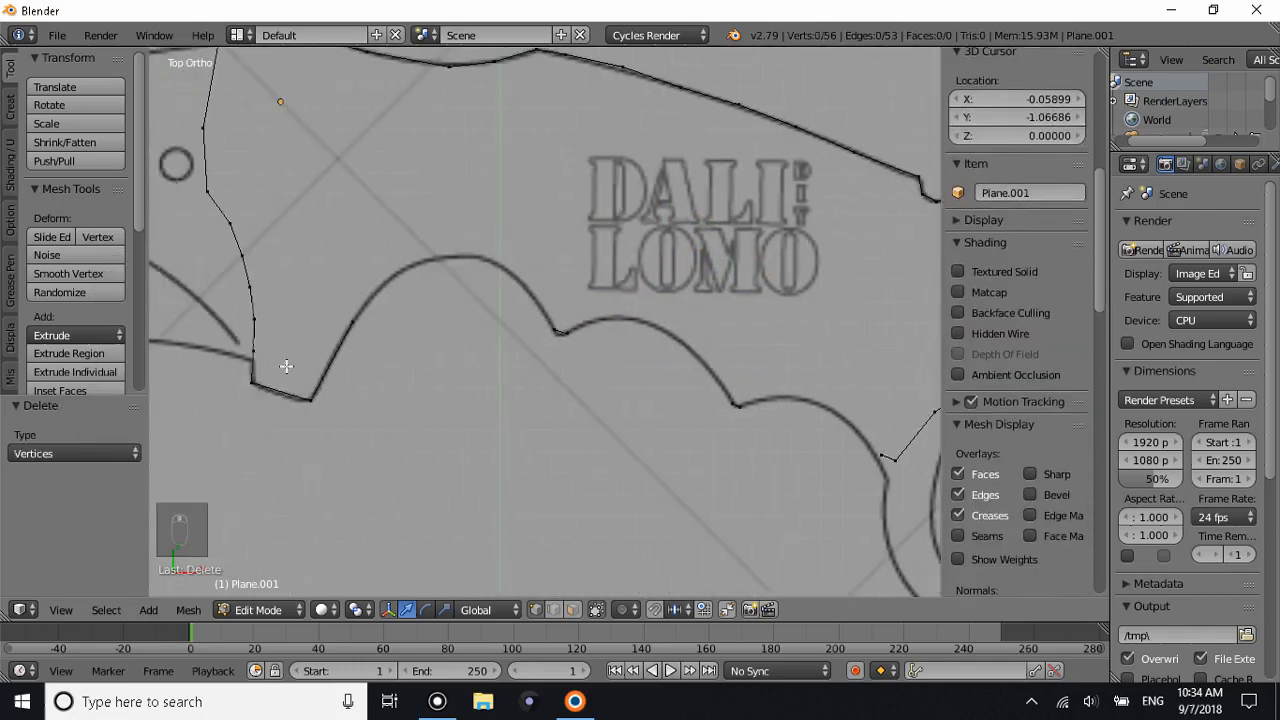
pyautogui.rightClick(350, 322)
pyautogui.keyDown('shift'); pyautogui.scroll(3, 348, 340); pyautogui.keyUp('shift')
pyautogui.scroll(3, 353, 410)
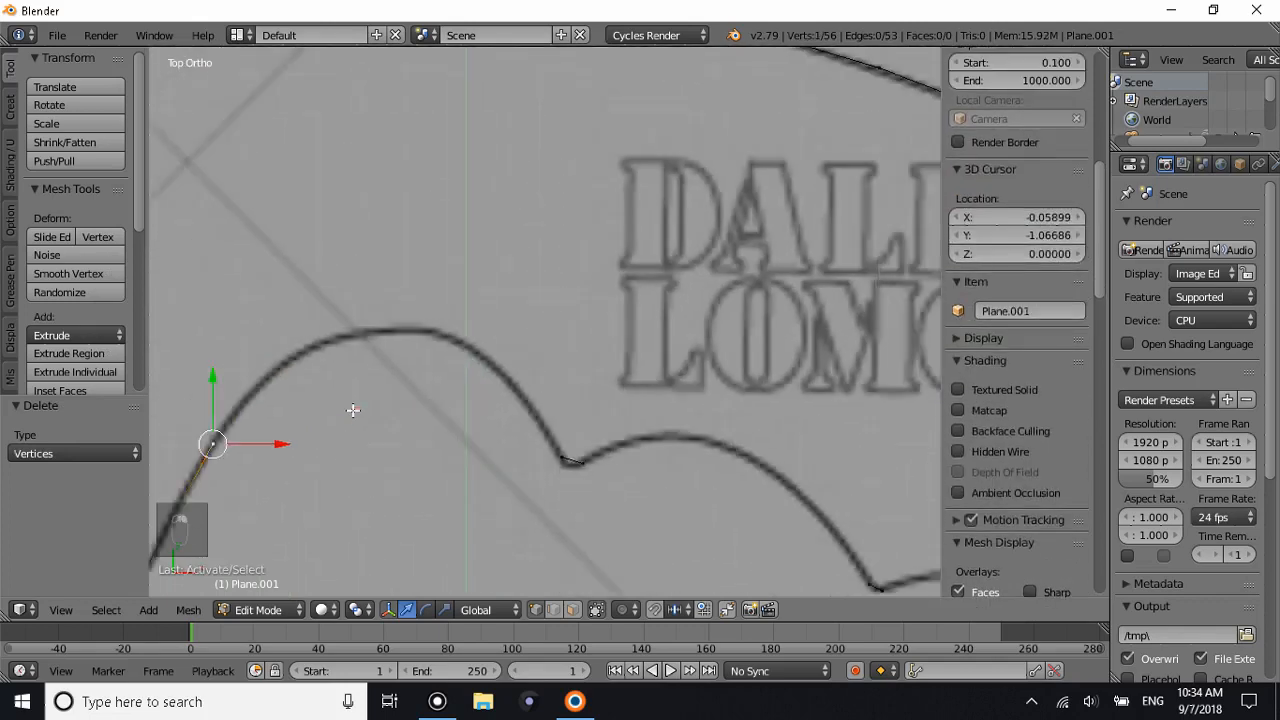
pyautogui.scroll(-1, 360, 412)
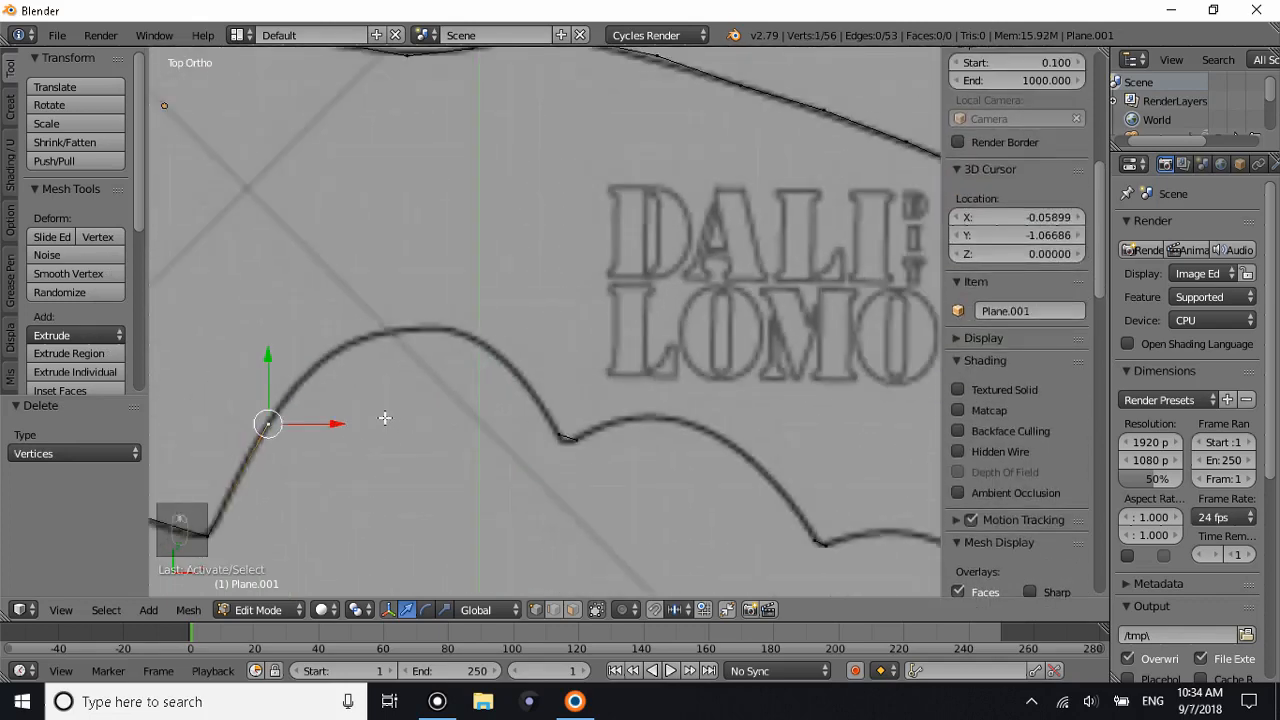
pyautogui.keyDown('shift'); pyautogui.rightClick(561, 435); pyautogui.keyUp('shift')
pyautogui.press('f')
# Connect the rear vertex of the first valley to the front vertex of the second valley with an edge.
pyautogui.rightClick(577, 446)
pyautogui.keyDown('shift'); pyautogui.scroll(-3, 600, 450); pyautogui.keyUp('shift')
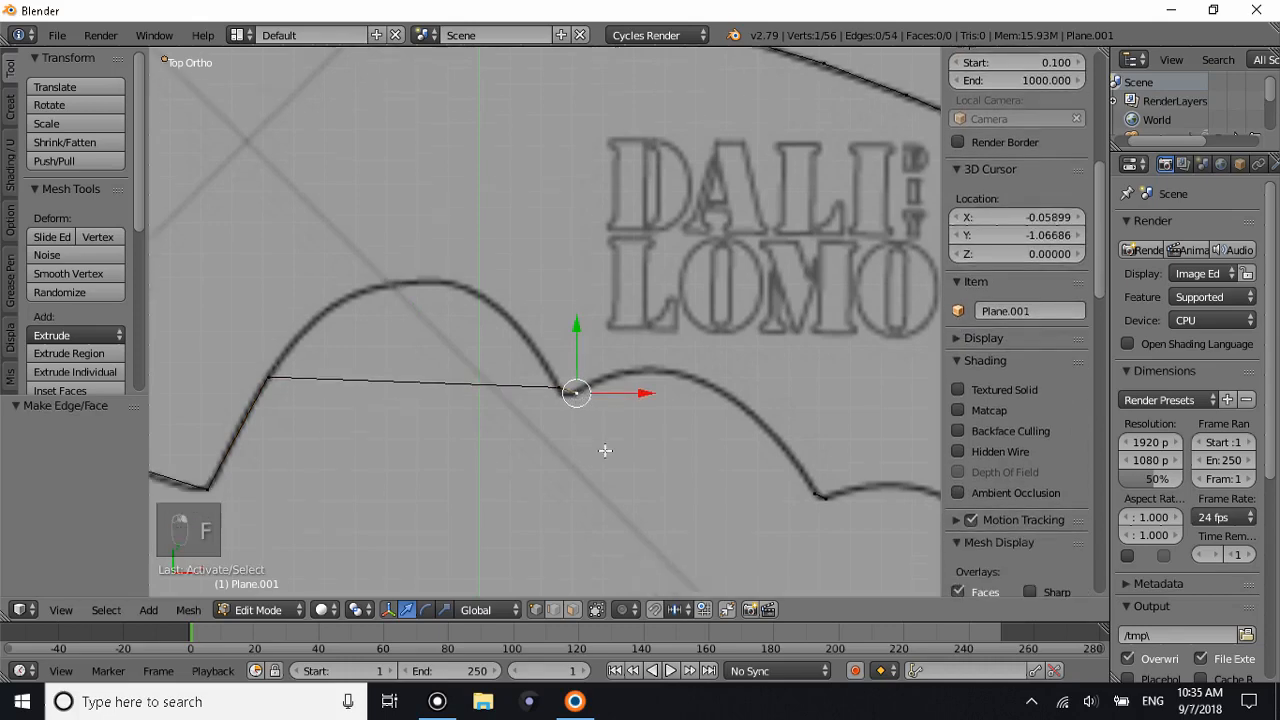
pyautogui.keyDown('shift'); pyautogui.rightClick(815, 462); pyautogui.keyUp('shift')
pyautogui.press('f')
pyautogui.keyDown('shift'); pyautogui.scroll(-3, 815, 460); pyautogui.keyUp('shift')
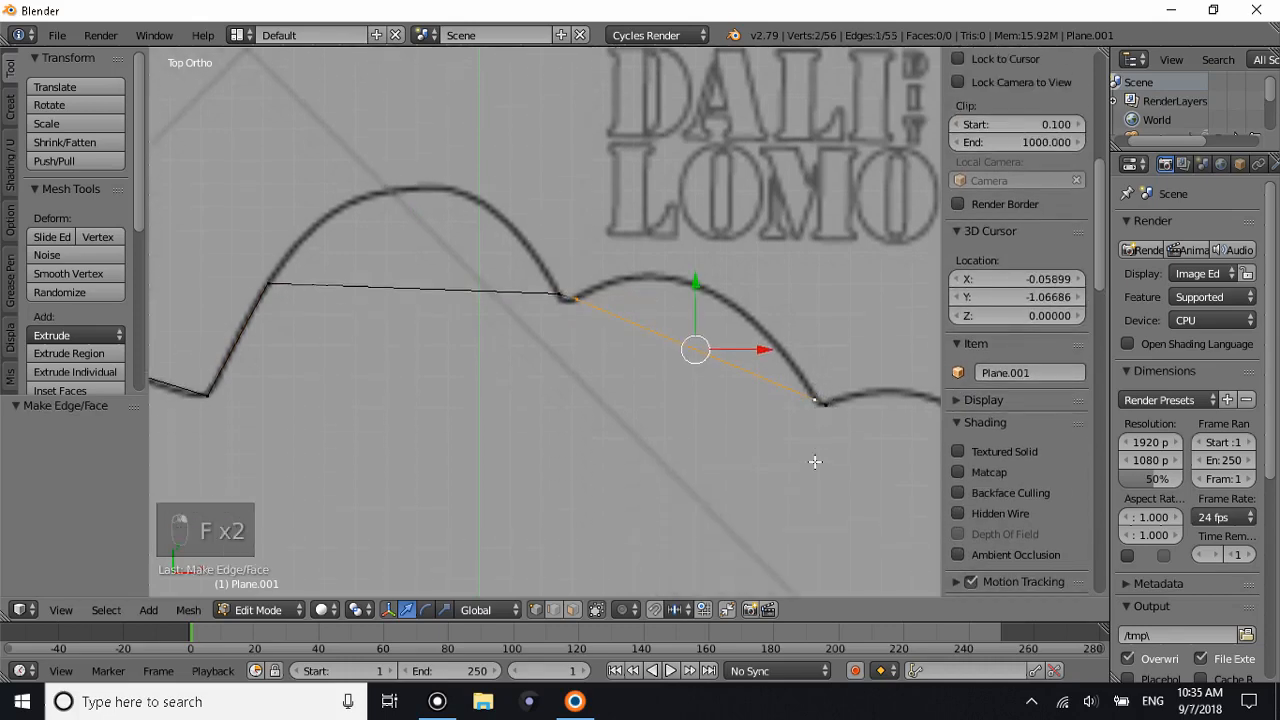
# Connect the rear vertex of the second valley to the open outline end near the finger ring with an edge.
pyautogui.keyDown('ctrl'); pyautogui.scroll(-4, 815, 460); pyautogui.keyUp('ctrl')
pyautogui.keyDown('ctrl'); pyautogui.scroll(8, 815, 460); pyautogui.keyUp('ctrl')
pyautogui.keyDown('ctrl'); pyautogui.scroll(4, 815, 460); pyautogui.keyUp('ctrl')
pyautogui.rightClick(612, 403)
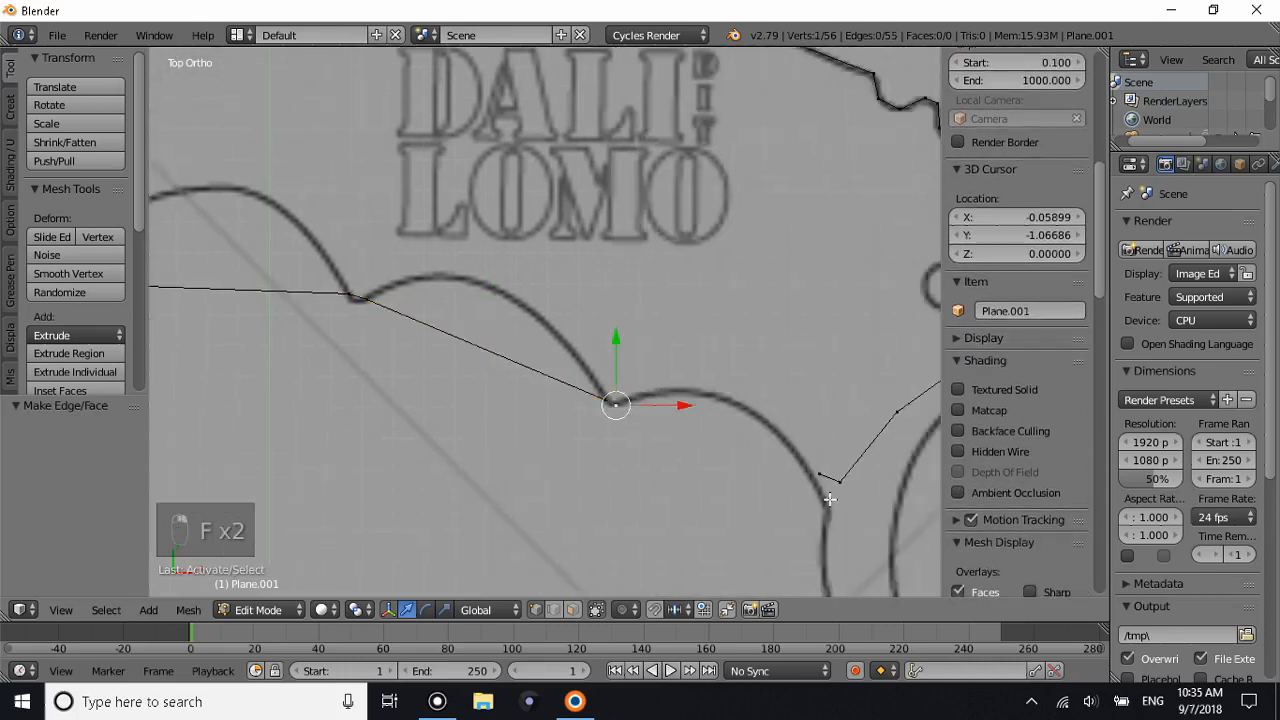
pyautogui.keyDown('shift'); pyautogui.rightClick(822, 472); pyautogui.keyUp('shift')
pyautogui.press('f')
pyautogui.rightClick(821, 472)
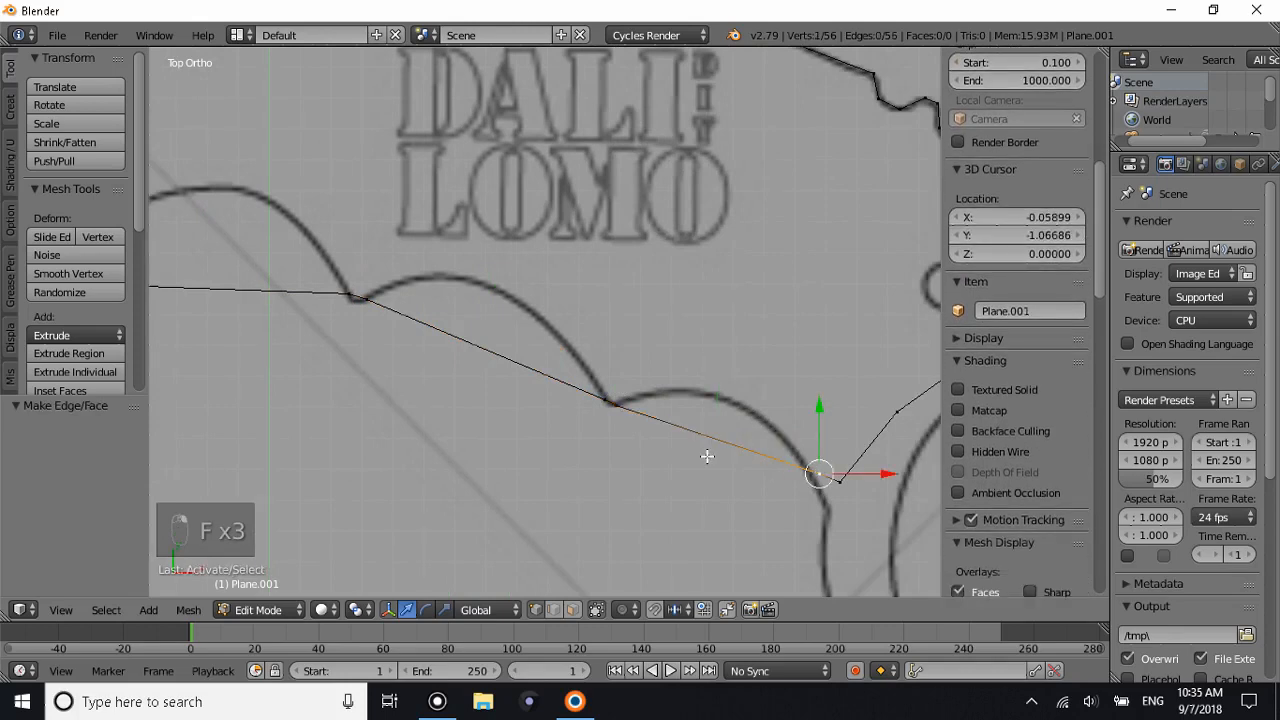
# Subdivide each of the three straight finger-groove edges with five evenly spaced loop cuts.
pyautogui.hotkey('ctrl', 'r')
pyautogui.scroll(3, 708, 456)
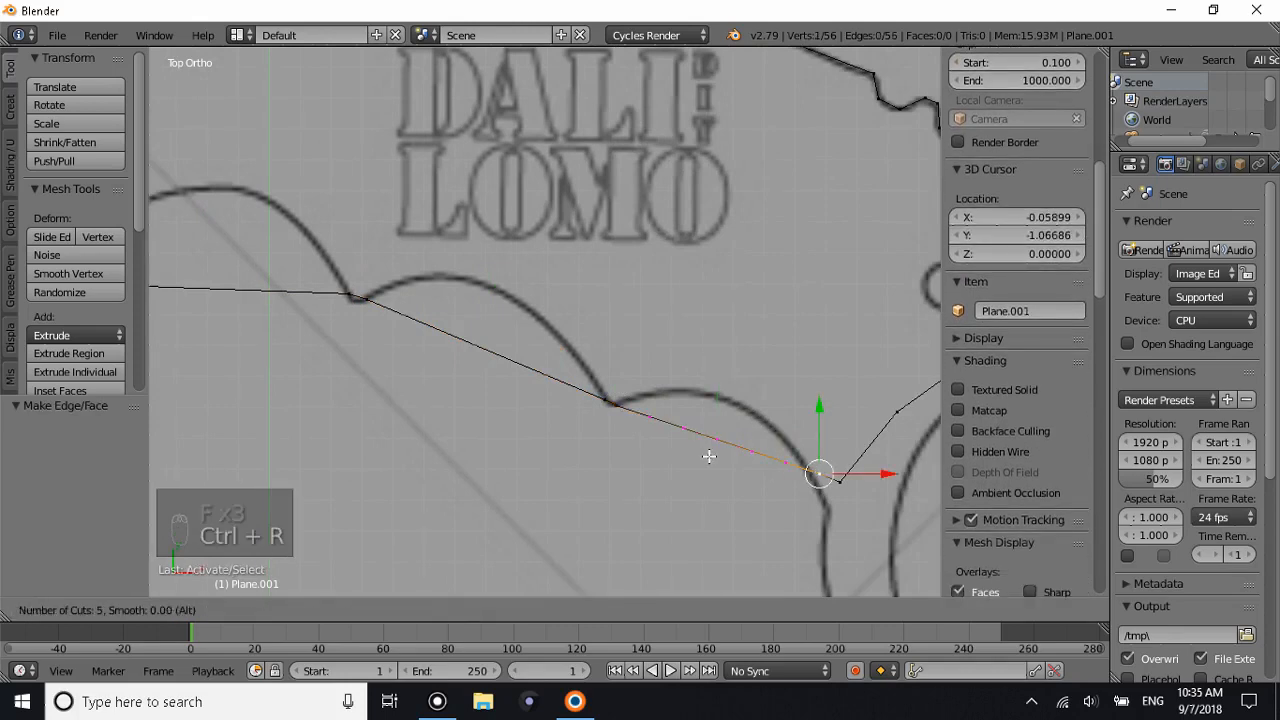
pyautogui.click(709, 456)
pyautogui.rightClick(709, 456)
pyautogui.hotkey('ctrl', 'r')
pyautogui.scroll(4, 506, 359)
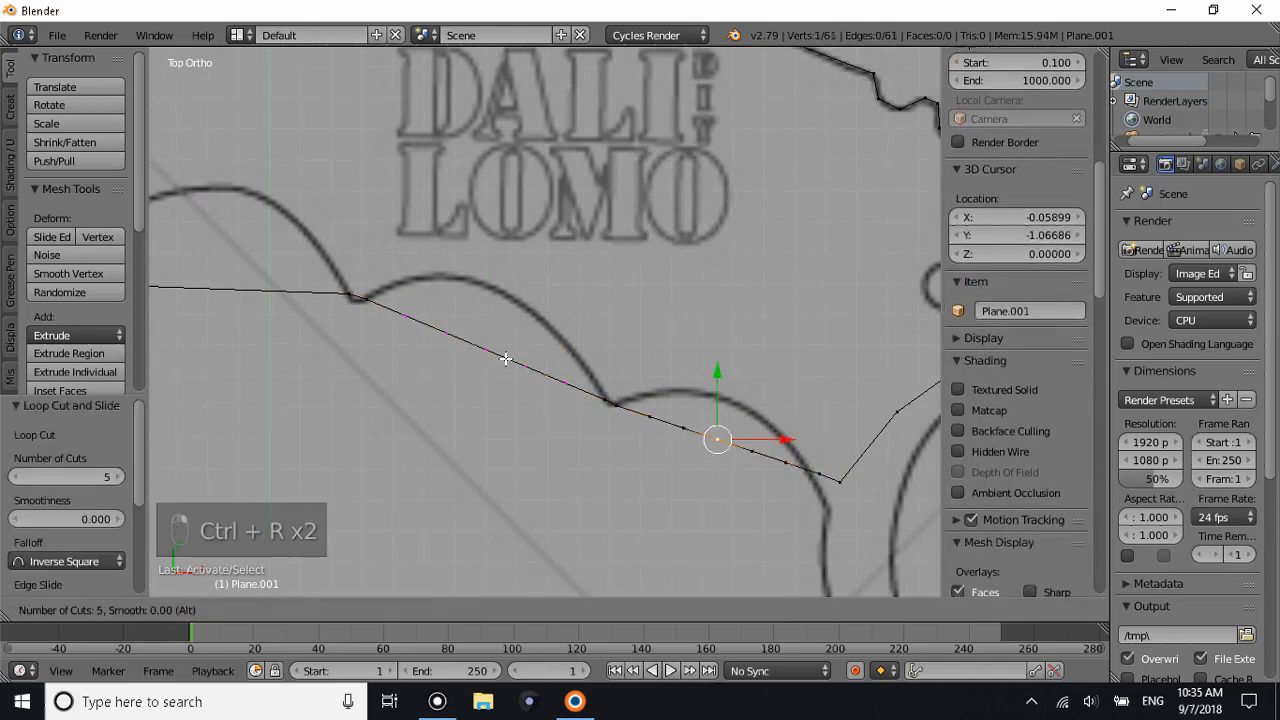
pyautogui.click(506, 359)
pyautogui.rightClick(506, 359)
pyautogui.hotkey('ctrl', 'r')
pyautogui.scroll(2, 256, 309)
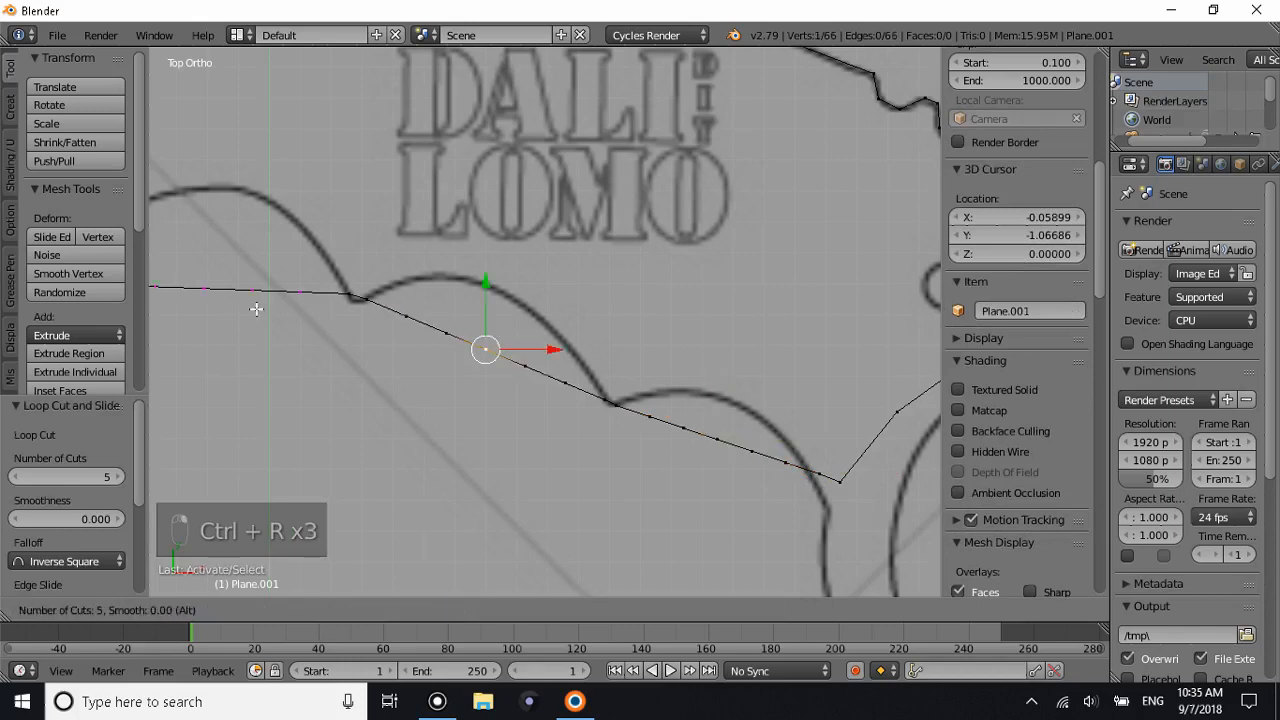
pyautogui.click(256, 309)
pyautogui.rightClick(256, 309)
# Raise the middle vertex of the first finger-groove edge about 0.321 in Y to the top of the drawn arch.
pyautogui.keyDown('ctrl'); pyautogui.scroll(-14, 256, 309); pyautogui.keyUp('ctrl')
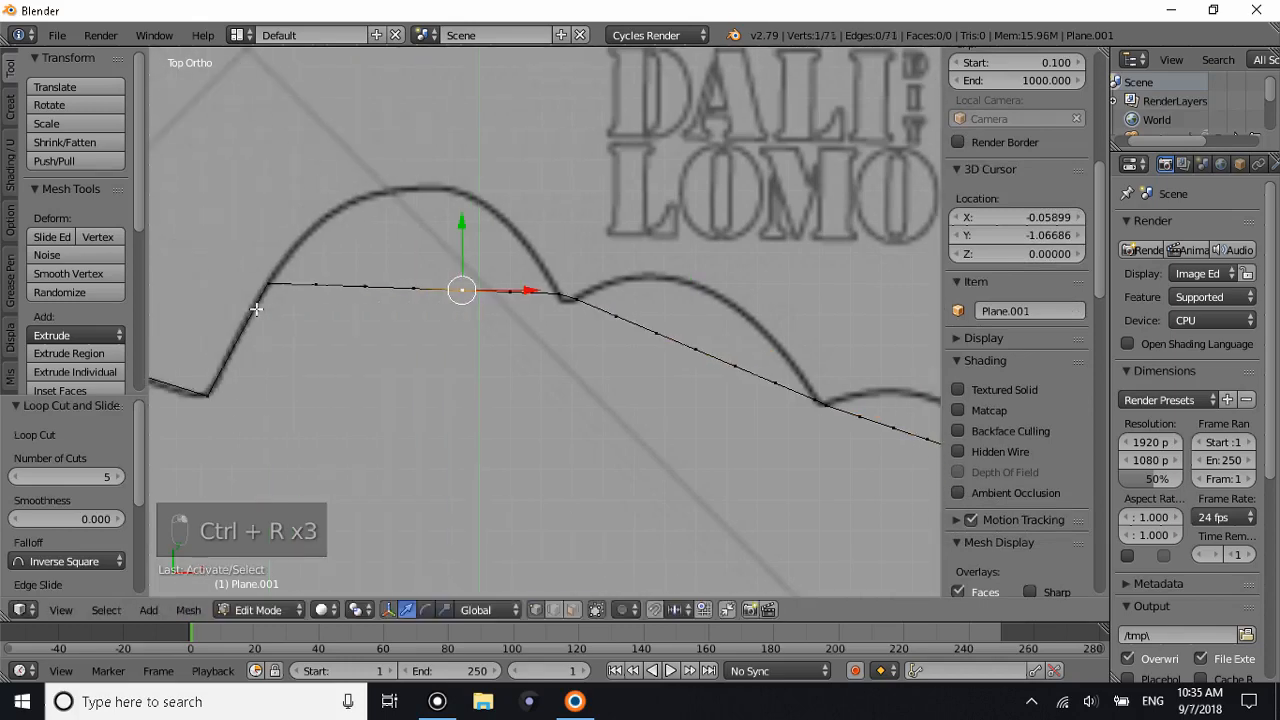
pyautogui.keyDown('shift'); pyautogui.scroll(1, 551, 314); pyautogui.keyUp('shift')
pyautogui.rightClick(549, 311)
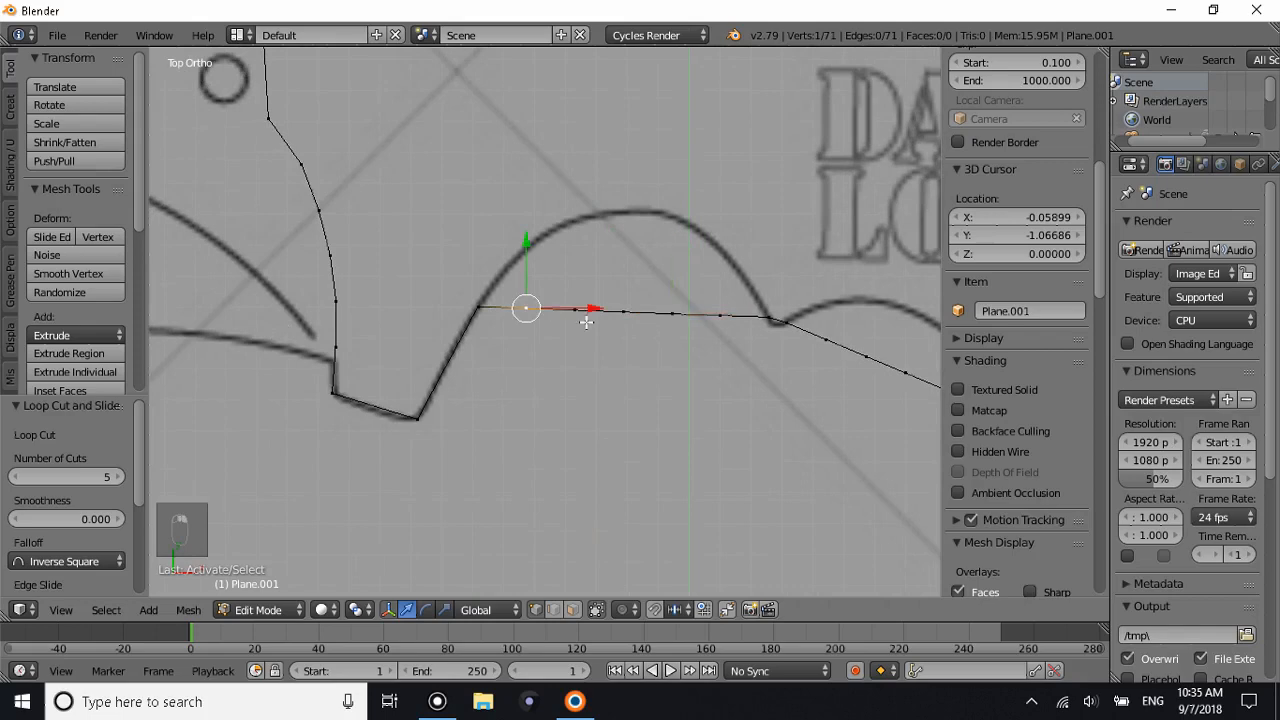
pyautogui.rightClick(627, 309)
pyautogui.moveTo(627, 273); pyautogui.dragTo(627, 174)
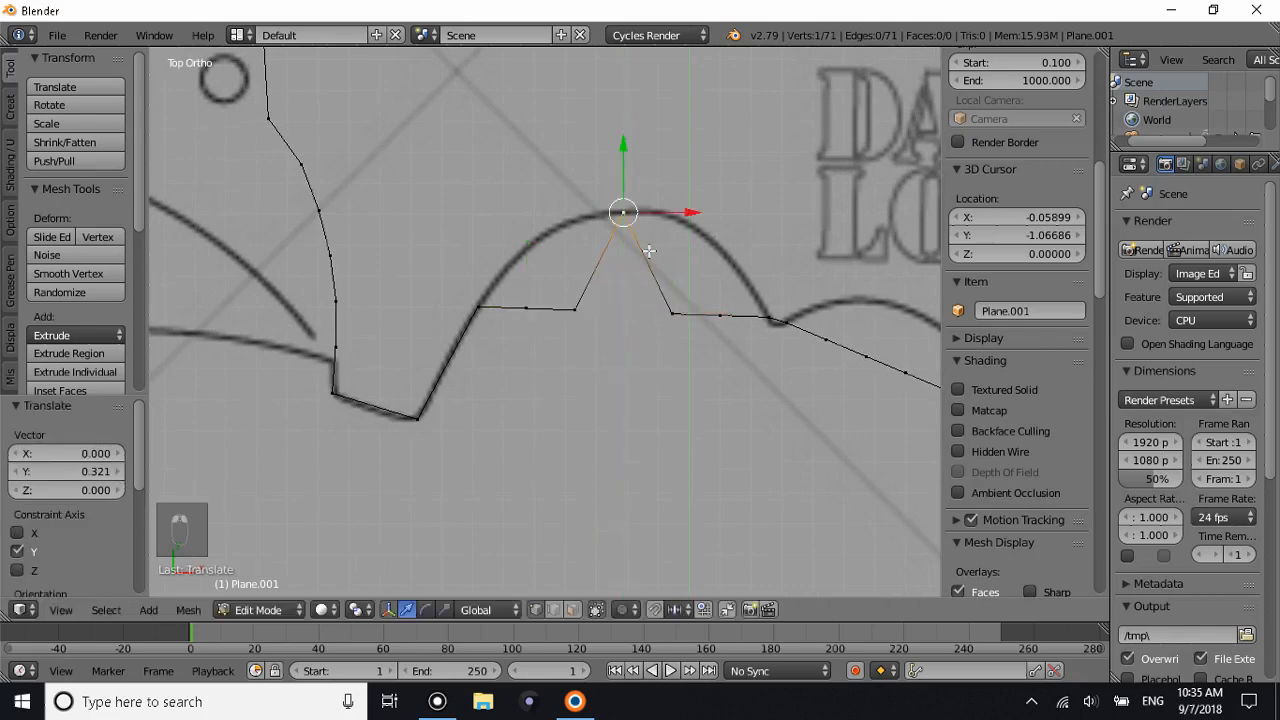
# Raise the two vertices beside the first finger-groove peak together about 0.309 in Y onto the drawn arch.
pyautogui.rightClick(670, 303)
pyautogui.keyDown('shift'); pyautogui.rightClick(542, 309); pyautogui.keyUp('shift')
pyautogui.keyDown('shift'); pyautogui.rightClick(540, 303); pyautogui.keyUp('shift')
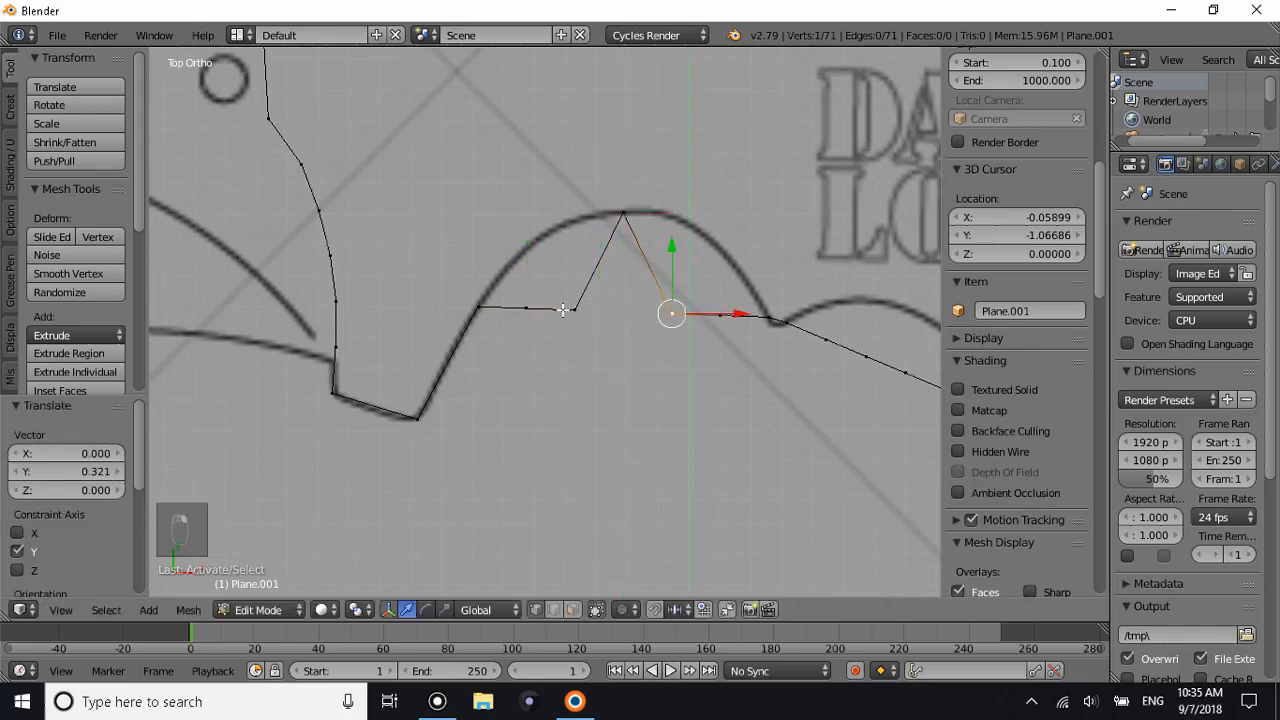
pyautogui.keyDown('shift'); pyautogui.rightClick(569, 308); pyautogui.keyUp('shift')
pyautogui.moveTo(616, 258); pyautogui.dragTo(627, 193)
pyautogui.hotkey('ctrl', 'z')
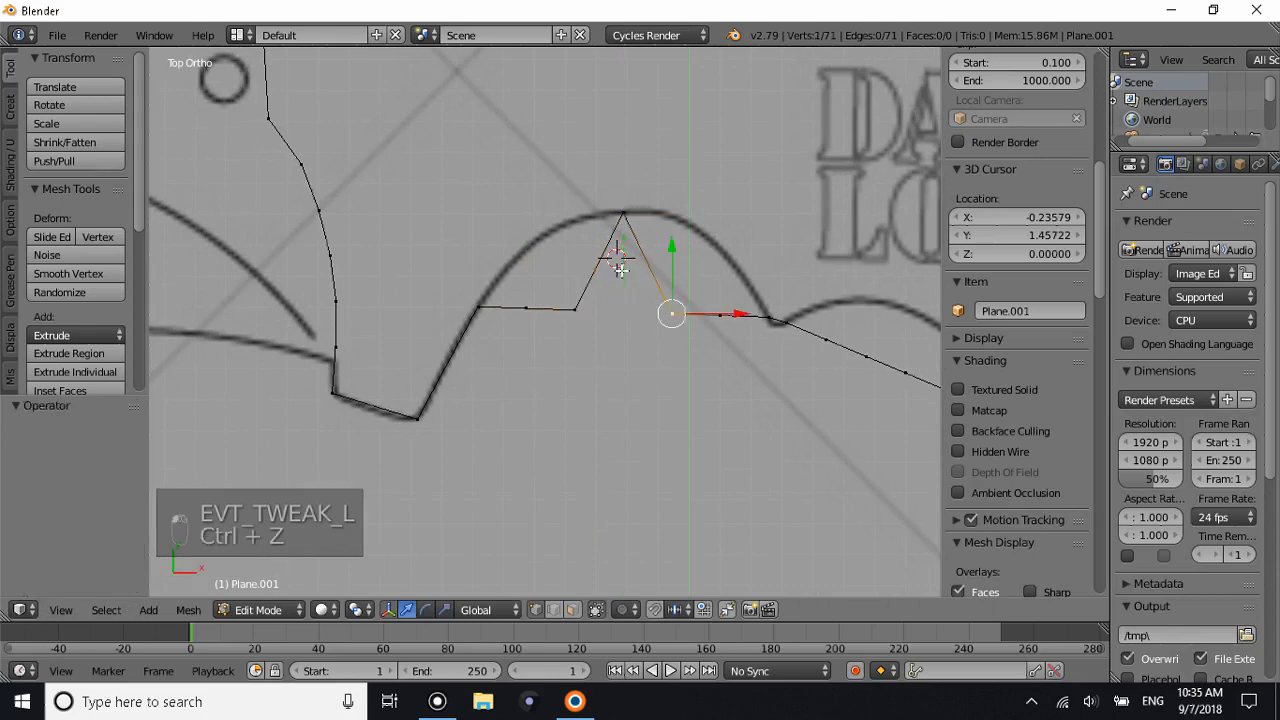
pyautogui.keyDown('shift'); pyautogui.rightClick(570, 312); pyautogui.keyUp('shift')
pyautogui.press('g')
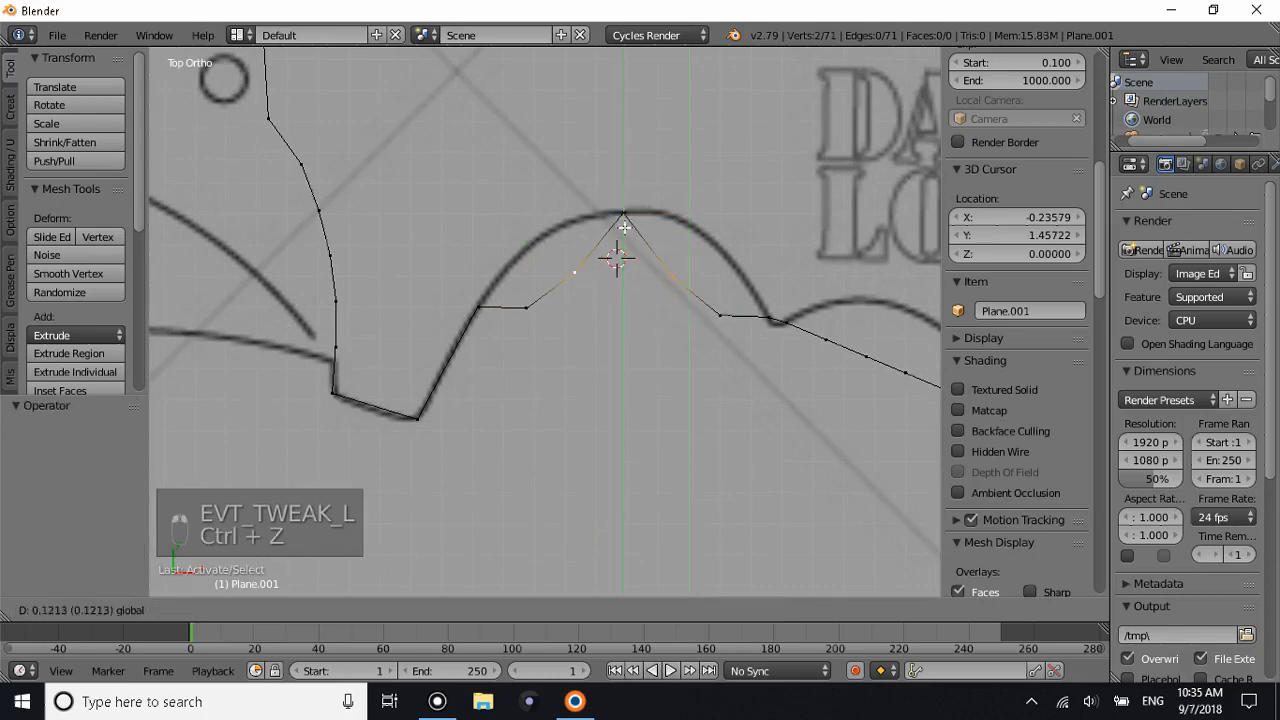
pyautogui.click(626, 177)
# Fit the first arch: lower the vertex before the peak about 0.018 in Y, then raise the outer front and rear vertices about 0.188 and 0.203.
pyautogui.rightClick(575, 217)
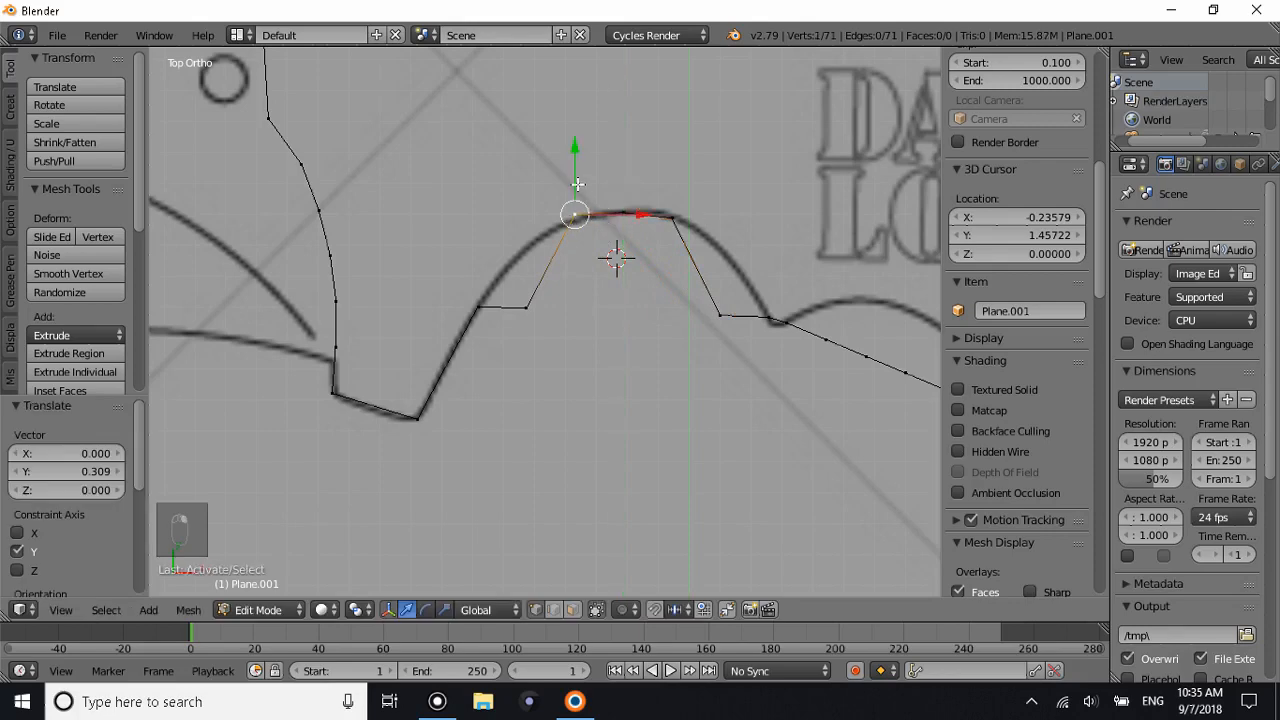
pyautogui.rightClick(530, 310)
pyautogui.press('g')
pyautogui.press('y')
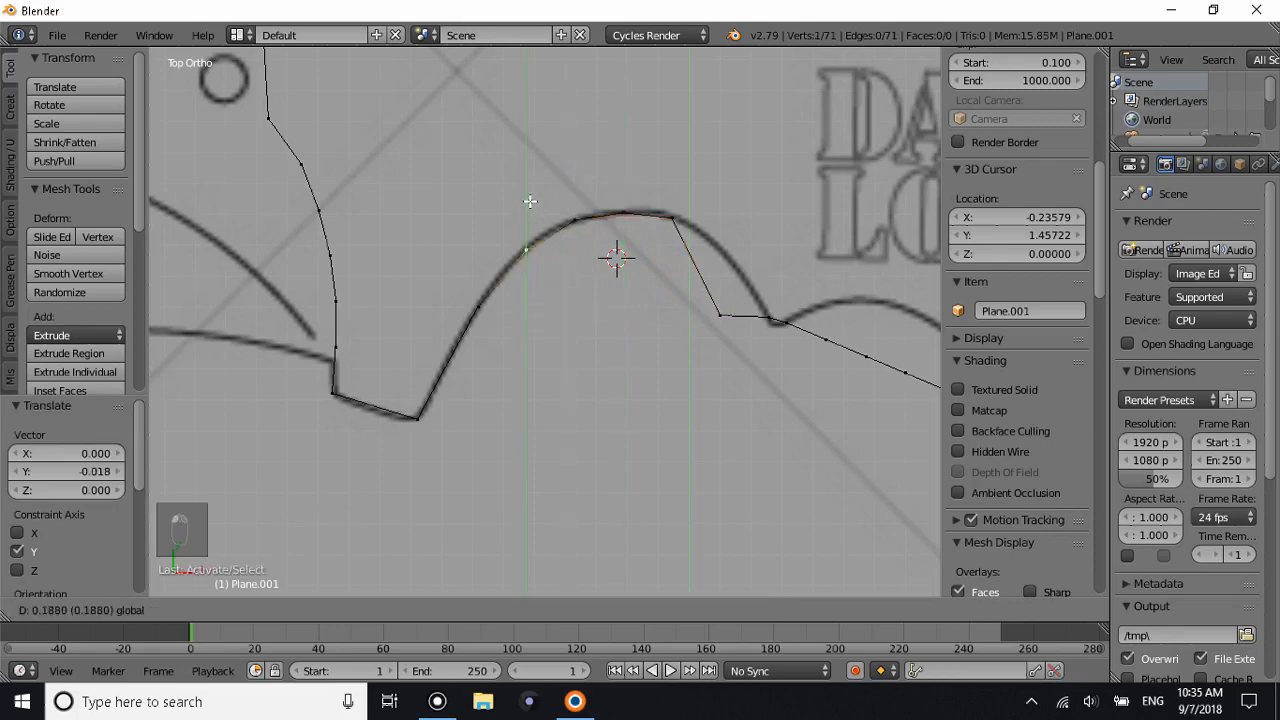
pyautogui.click(530, 201)
pyautogui.rightClick(719, 315)
pyautogui.press('g')
pyautogui.press('y')
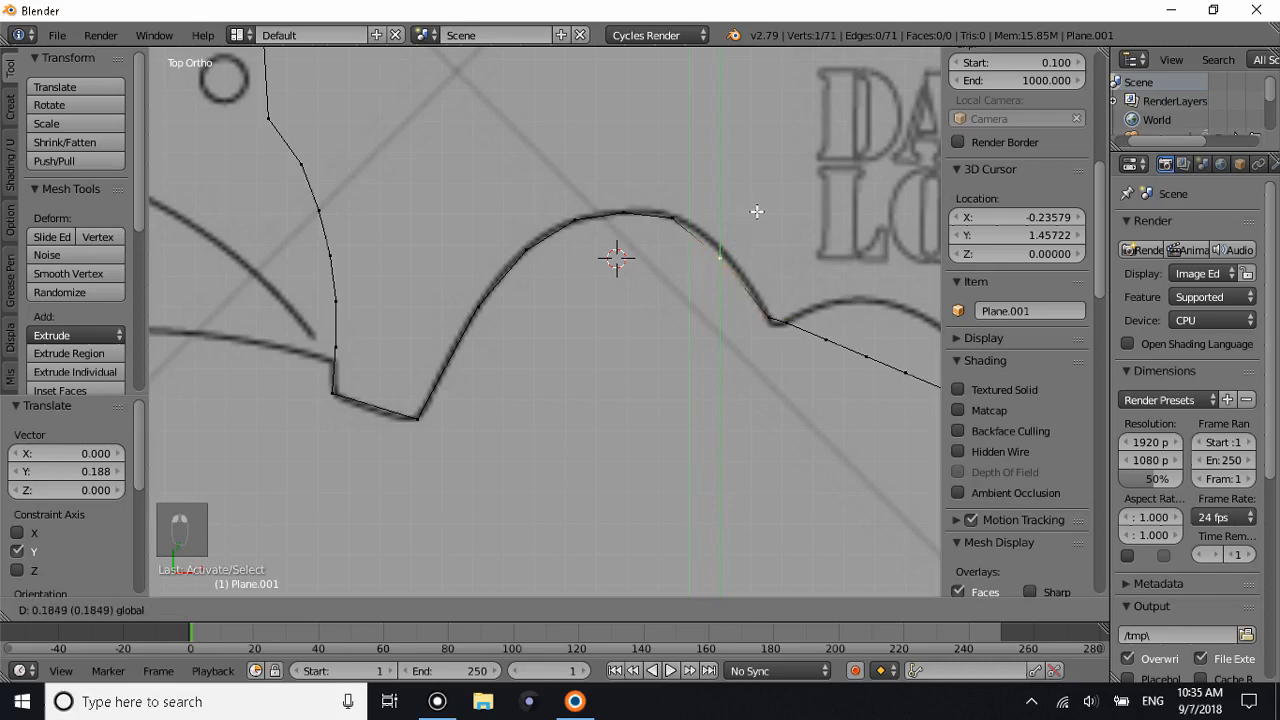
pyautogui.click(766, 201)
# Raise the vertices of the second finger-groove edge in Y onto the drawn arch, the second from the front by about 0.173.
pyautogui.keyDown('ctrl'); pyautogui.scroll(-3, 565, 358); pyautogui.keyUp('ctrl')
pyautogui.keyDown('ctrl'); pyautogui.scroll(16, 564, 360); pyautogui.keyUp('ctrl')
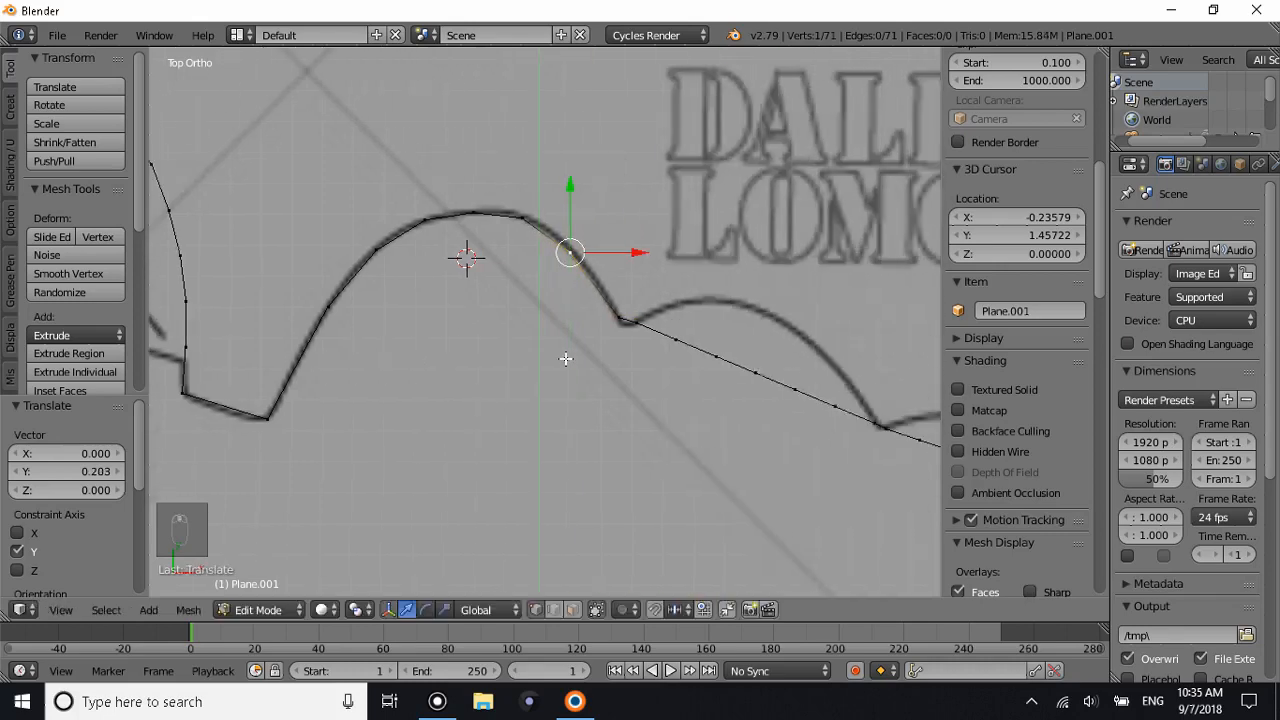
pyautogui.moveTo(513, 365); pyautogui.dragTo(517, 256)
pyautogui.moveTo(555, 388); pyautogui.dragTo(557, 295)
pyautogui.moveTo(604, 367); pyautogui.dragTo(609, 338)
pyautogui.moveTo(476, 355); pyautogui.dragTo(476, 302)
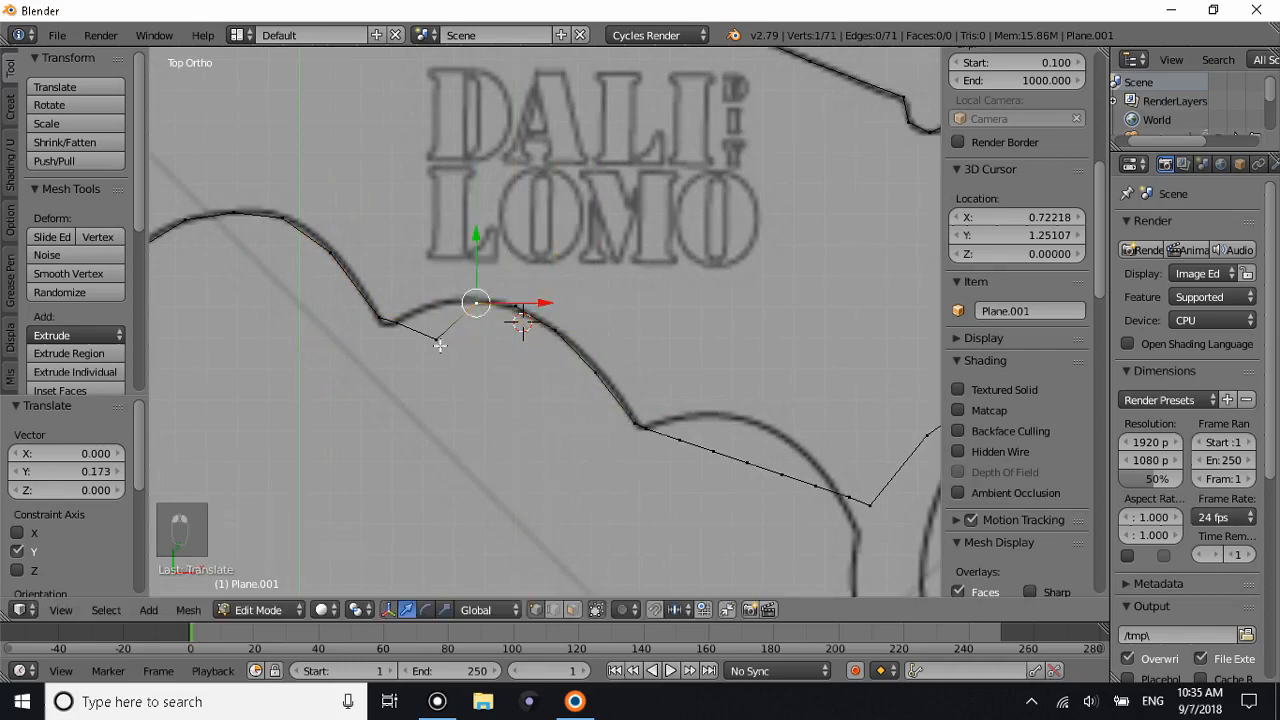
pyautogui.moveTo(440, 345); pyautogui.dragTo(438, 270)
pyautogui.hotkey('ctrl', 'z')
# Raise the front four inner vertices of the third finger-groove edge in Y onto the arch, the first about 0.073 and the fourth about 0.121.
pyautogui.click(658, 431)
pyautogui.rightClick(678, 437)
pyautogui.moveTo(683, 420); pyautogui.dragTo(685, 389)
pyautogui.rightClick(686, 397)
pyautogui.rightClick(709, 438)
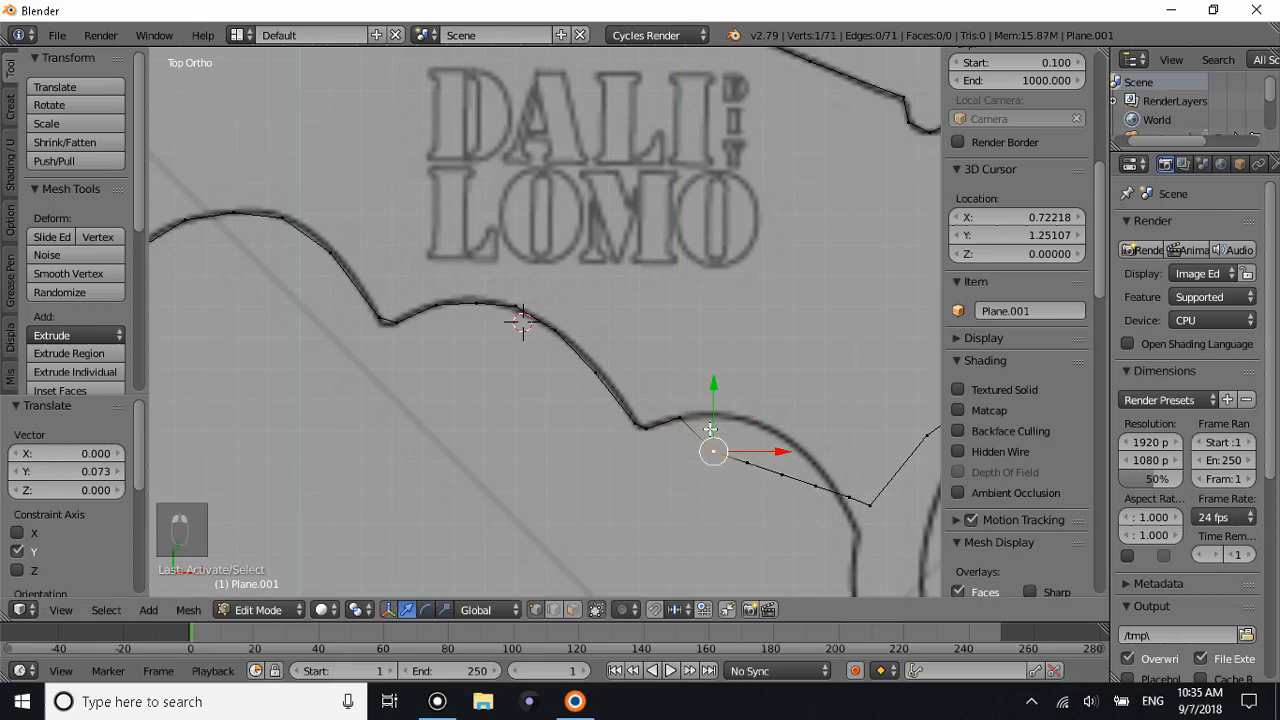
pyautogui.moveTo(711, 434); pyautogui.dragTo(755, 395)
pyautogui.rightClick(742, 458)
pyautogui.rightClick(781, 474)
pyautogui.moveTo(781, 455); pyautogui.dragTo(791, 418)
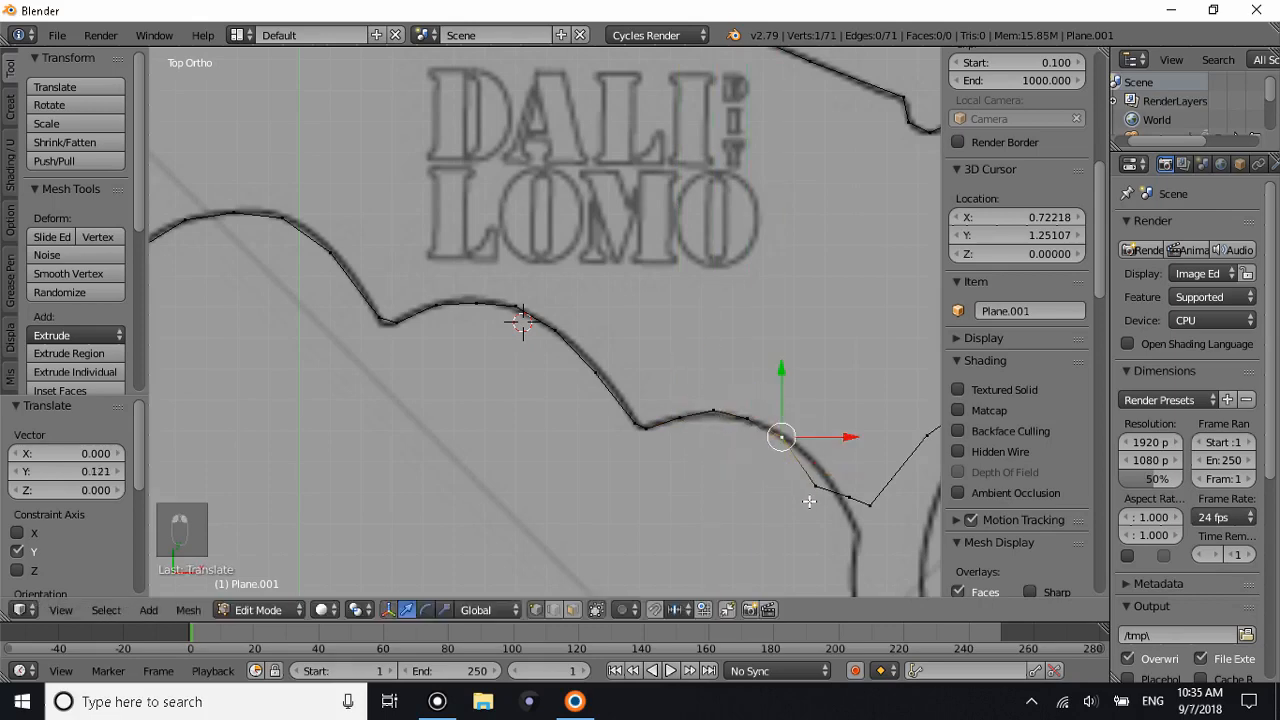
# Raise the fifth vertex of the third finger groove about 0.055 in Y and fit the groove's rear end near the finger ring.
pyautogui.rightClick(814, 486)
pyautogui.moveTo(827, 465); pyautogui.dragTo(831, 443)
pyautogui.rightClick(868, 514)
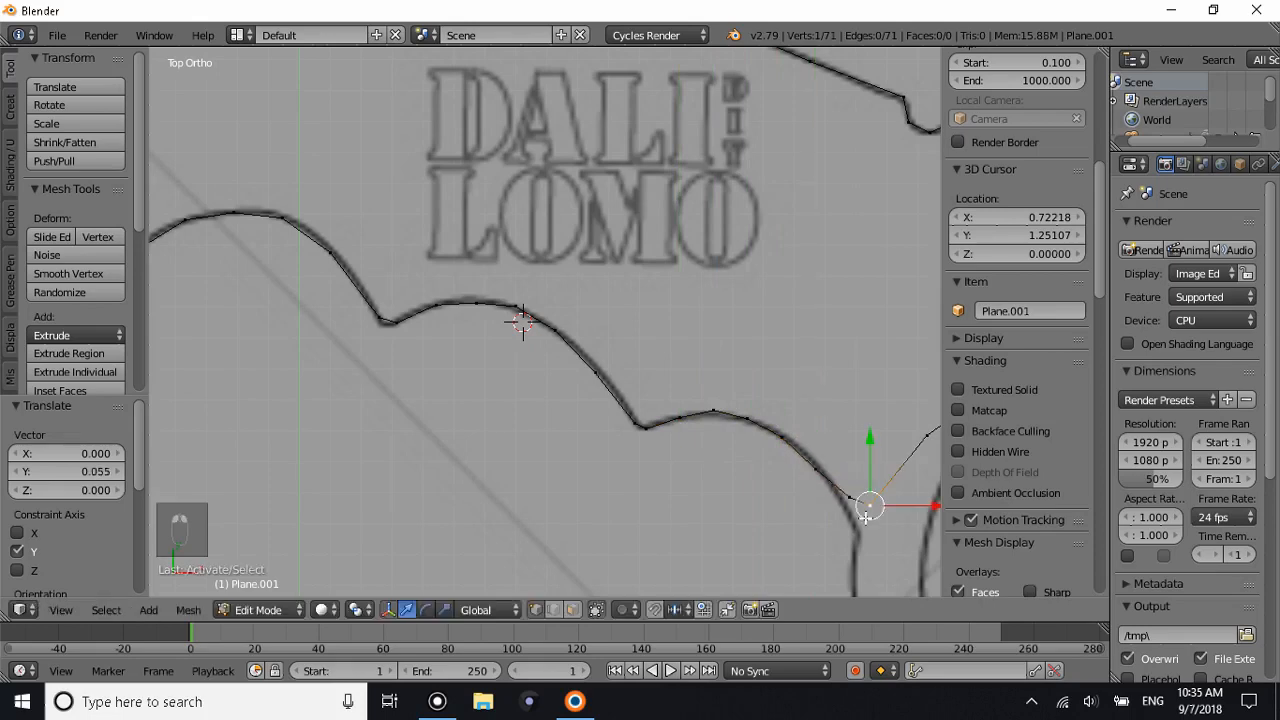
pyautogui.moveTo(871, 481); pyautogui.dragTo(867, 489)
pyautogui.rightClick(867, 489)
pyautogui.scroll(-8, 863, 537)
pyautogui.press('Tab')
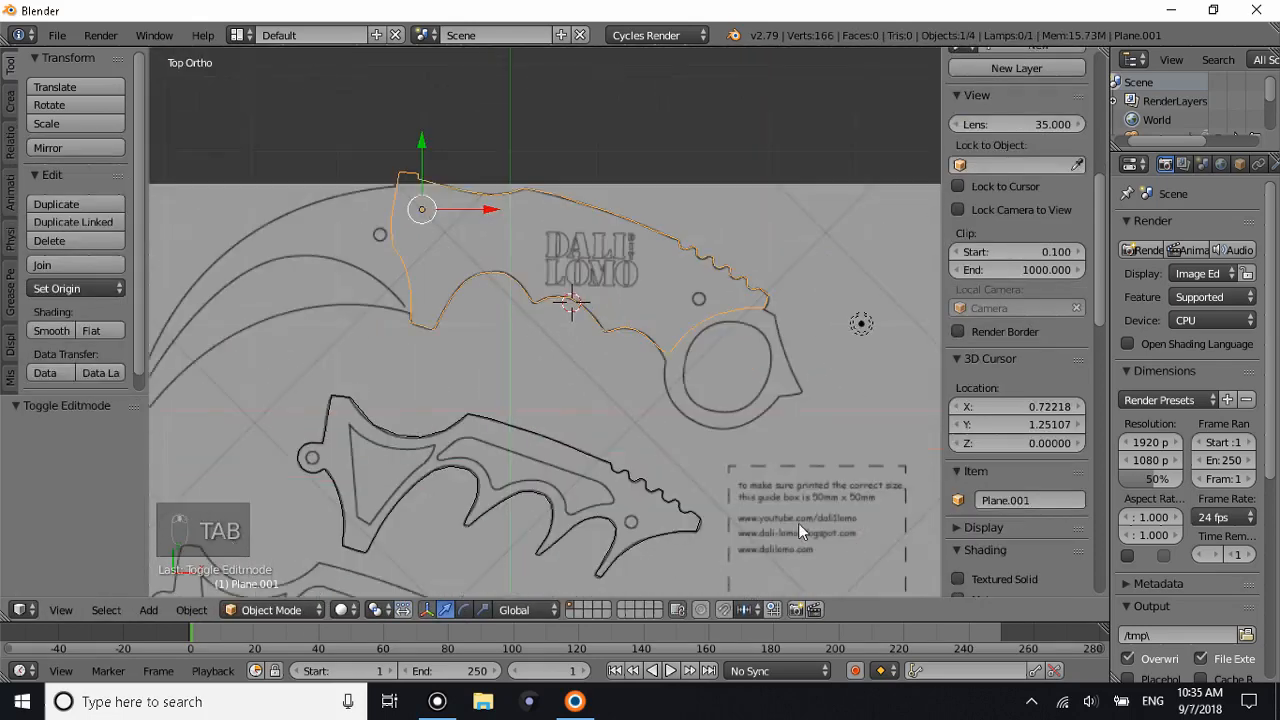
# Delete the vertex midway along the outline's front edge, just above the pivot hole.
pyautogui.scroll(3, 798, 523)
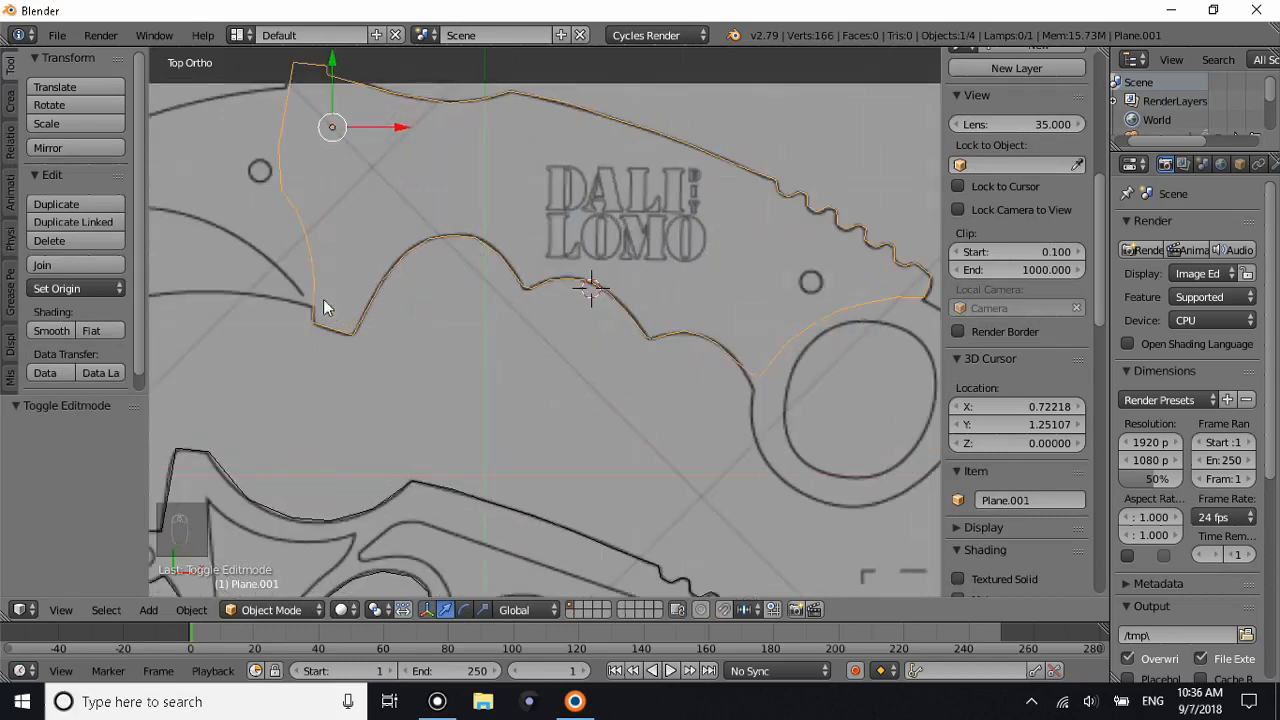
pyautogui.keyDown('shift'); pyautogui.moveTo(274, 148); pyautogui.dragTo(279, 181, button='middle'); pyautogui.keyUp('shift')
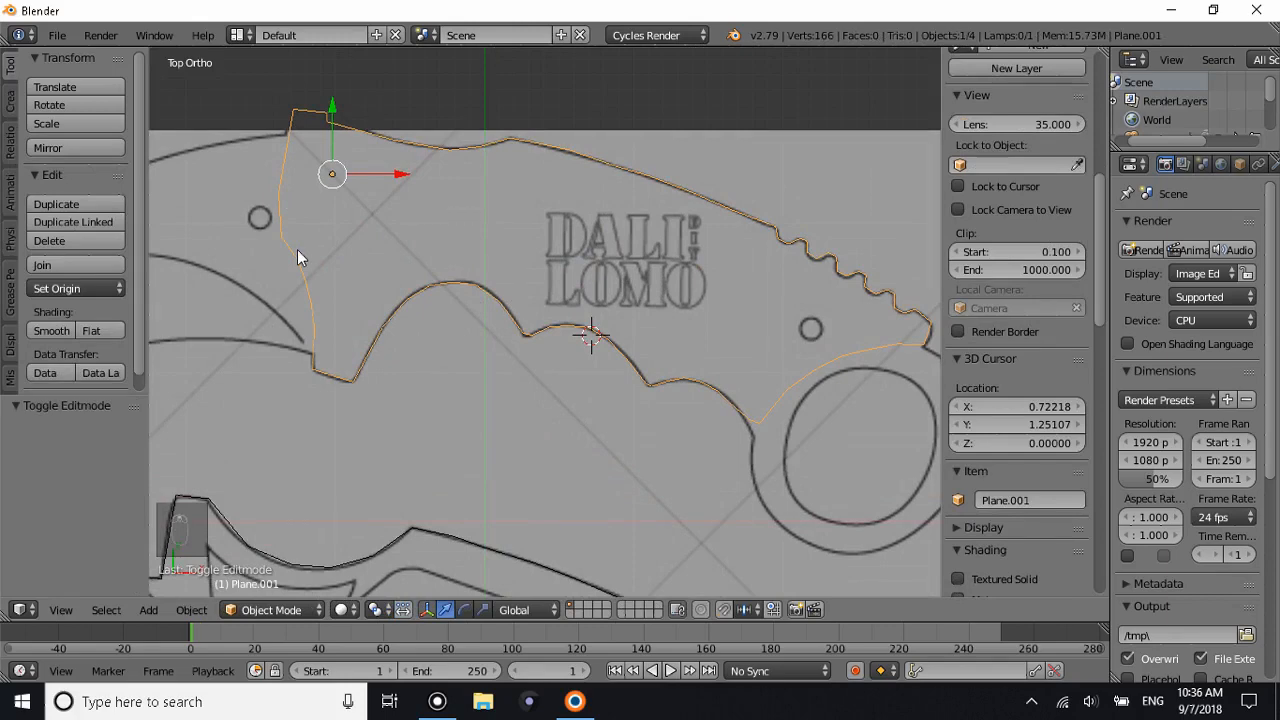
pyautogui.press('Tab')
pyautogui.rightClick(277, 200)
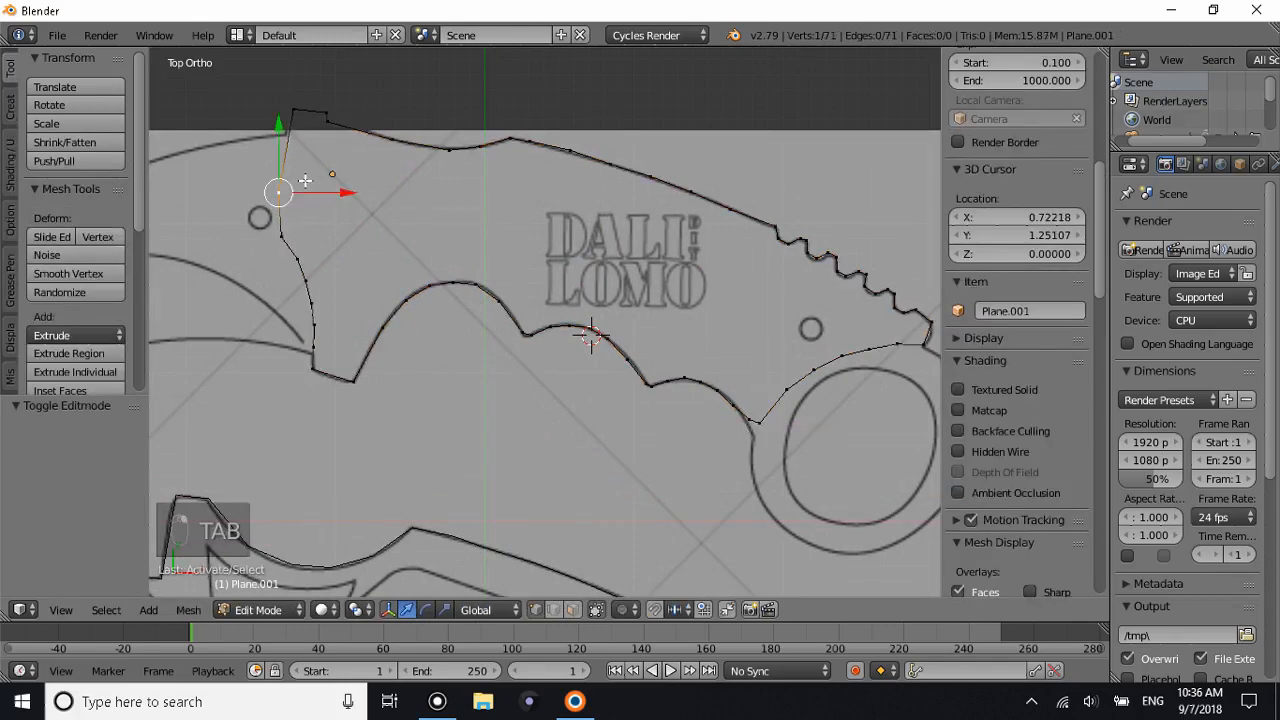
pyautogui.keyDown('shift'); pyautogui.scroll(2, 305, 181); pyautogui.keyUp('shift')
pyautogui.keyDown('ctrl'); pyautogui.scroll(-4, 313, 179); pyautogui.keyUp('ctrl')
pyautogui.scroll(4, 340, 200)
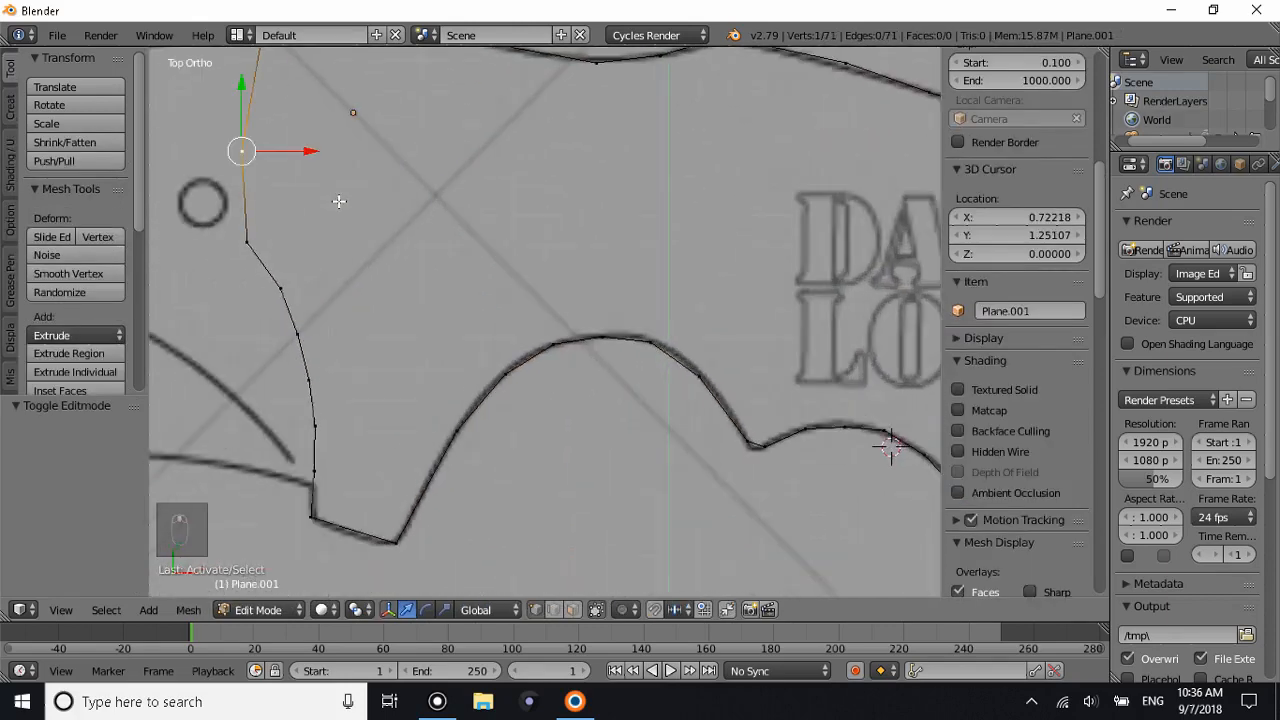
pyautogui.keyDown('ctrl'); pyautogui.scroll(-4, 340, 200); pyautogui.keyUp('ctrl')
pyautogui.keyDown('shift'); pyautogui.scroll(3, 339, 210); pyautogui.keyUp('shift')
pyautogui.keyDown('shift'); pyautogui.scroll(1, 339, 210); pyautogui.keyUp('shift')
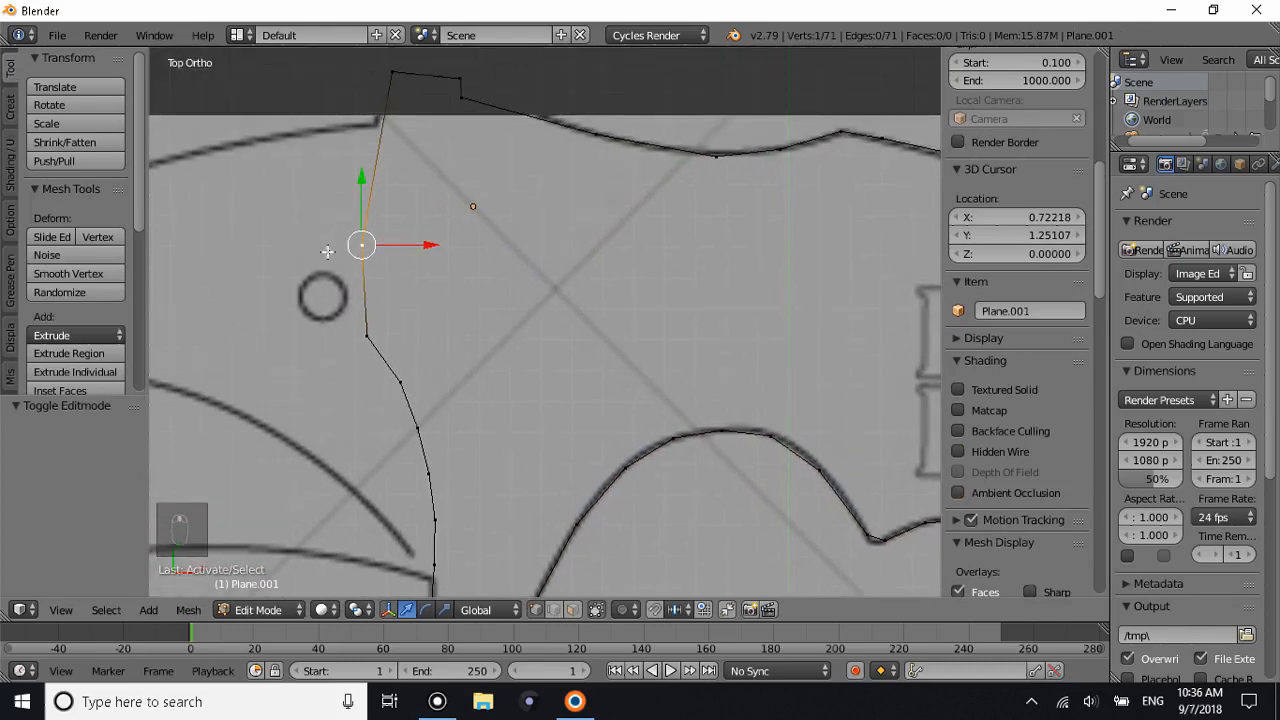
pyautogui.press('x')
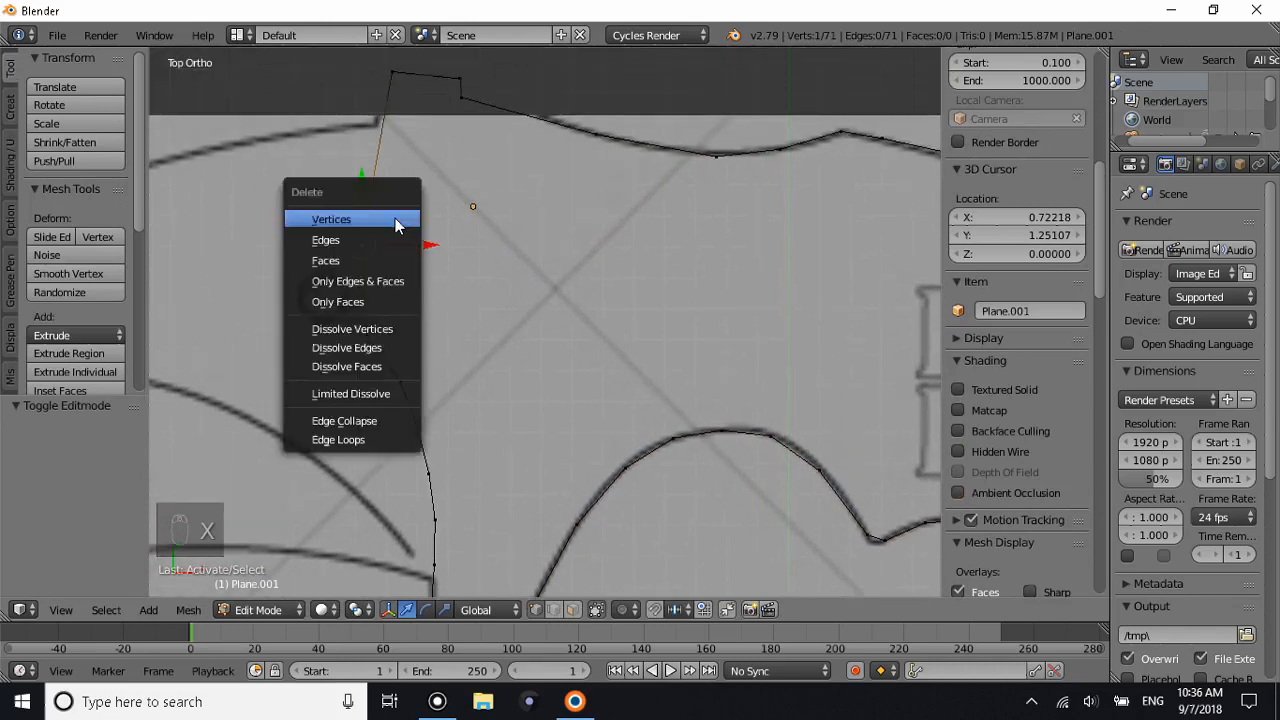
pyautogui.click(400, 217)
# Close the gap in the front edge with a straight edge and shift its top corner vertex slightly toward the blade.
pyautogui.rightClick(365, 335)
pyautogui.keyDown('shift'); pyautogui.rightClick(392, 74); pyautogui.keyUp('shift')
pyautogui.press('f')
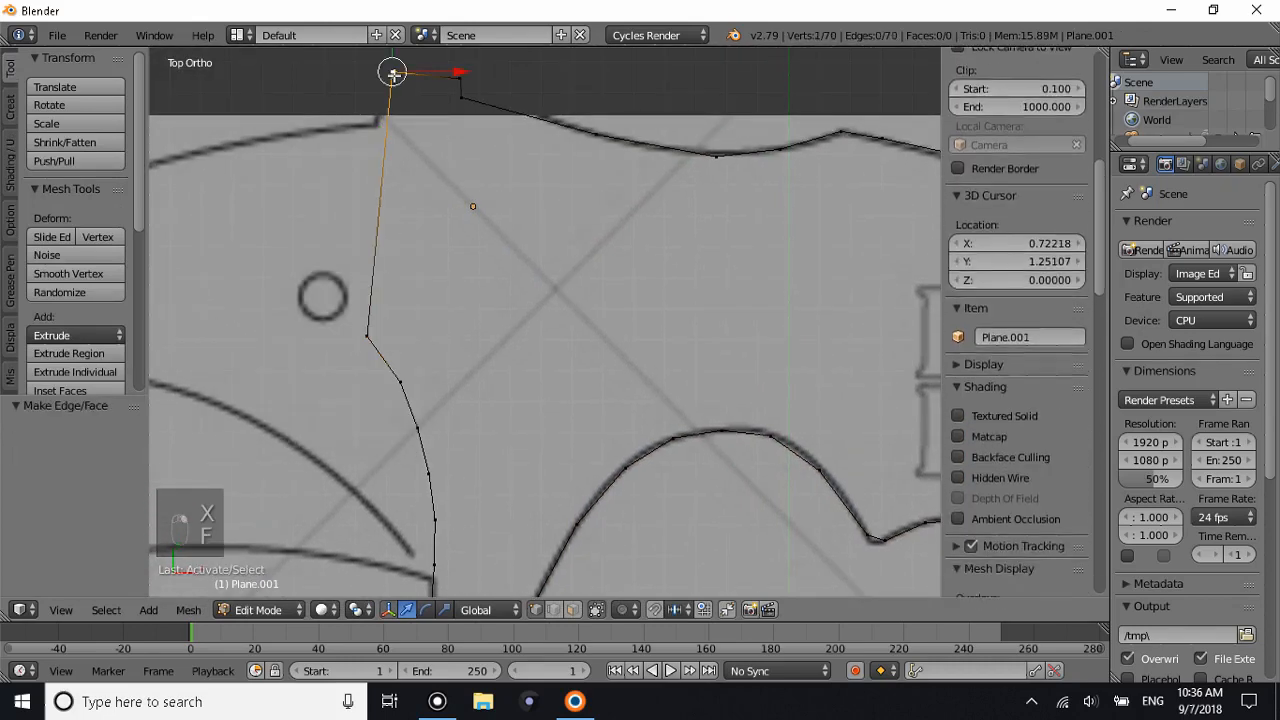
pyautogui.press('g')
pyautogui.click(380, 75)
pyautogui.press('Tab')
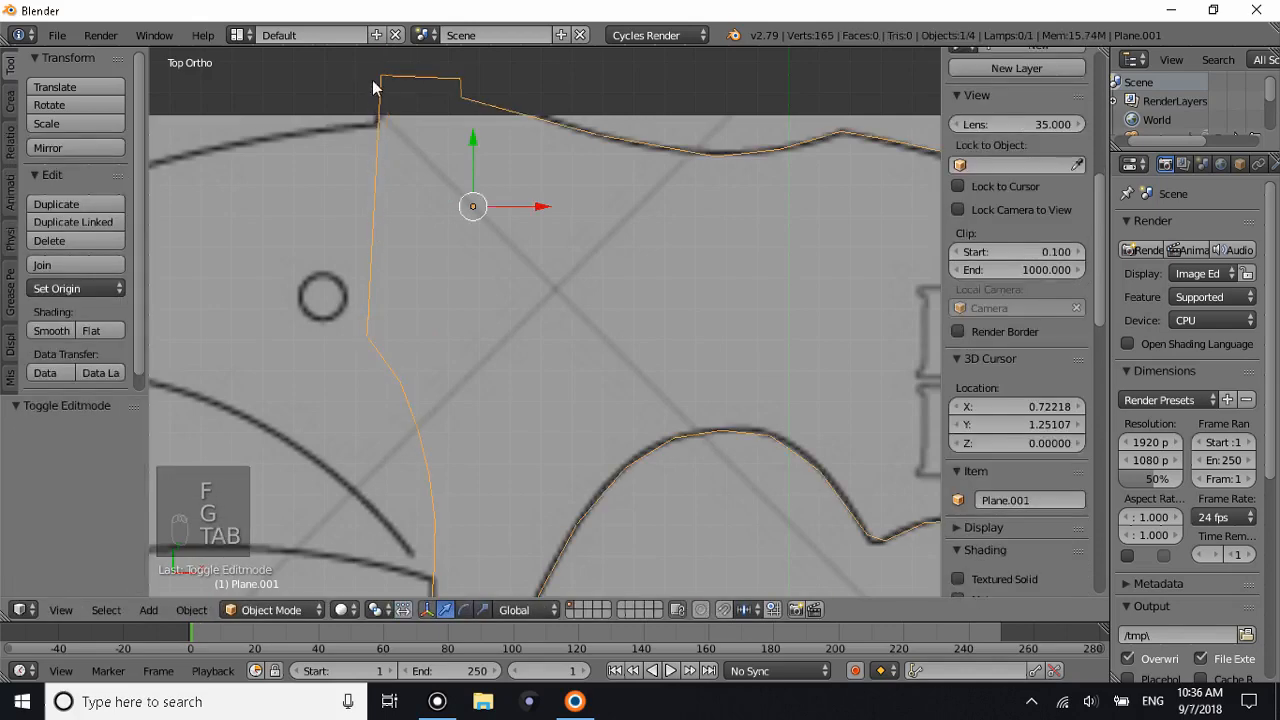
# Examine the reshaped handle outline against the reference drawing and the original traced outline, from the top and at an angle.
pyautogui.press('Tab')
pyautogui.press('Tab')
pyautogui.keyDown('shift'); pyautogui.scroll(3, 357, 120); pyautogui.keyUp('shift')
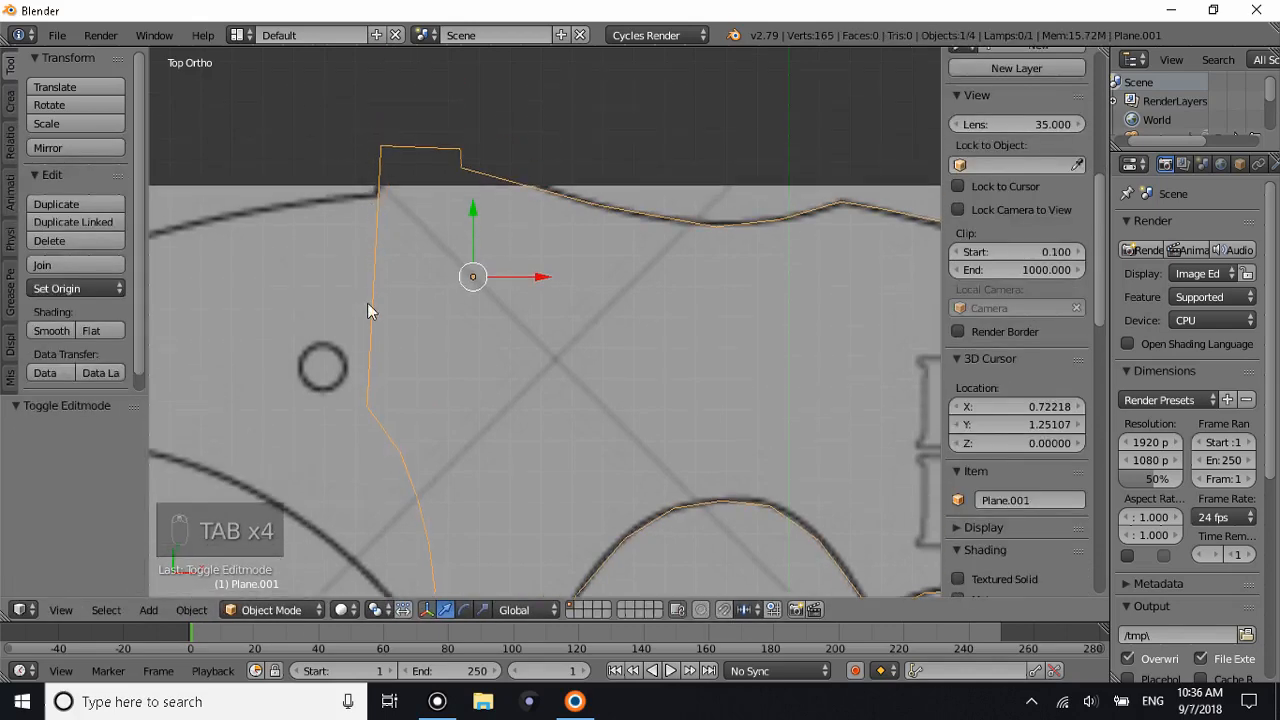
pyautogui.keyDown('shift'); pyautogui.scroll(-3, 378, 260); pyautogui.keyUp('shift')
pyautogui.press('Tab')
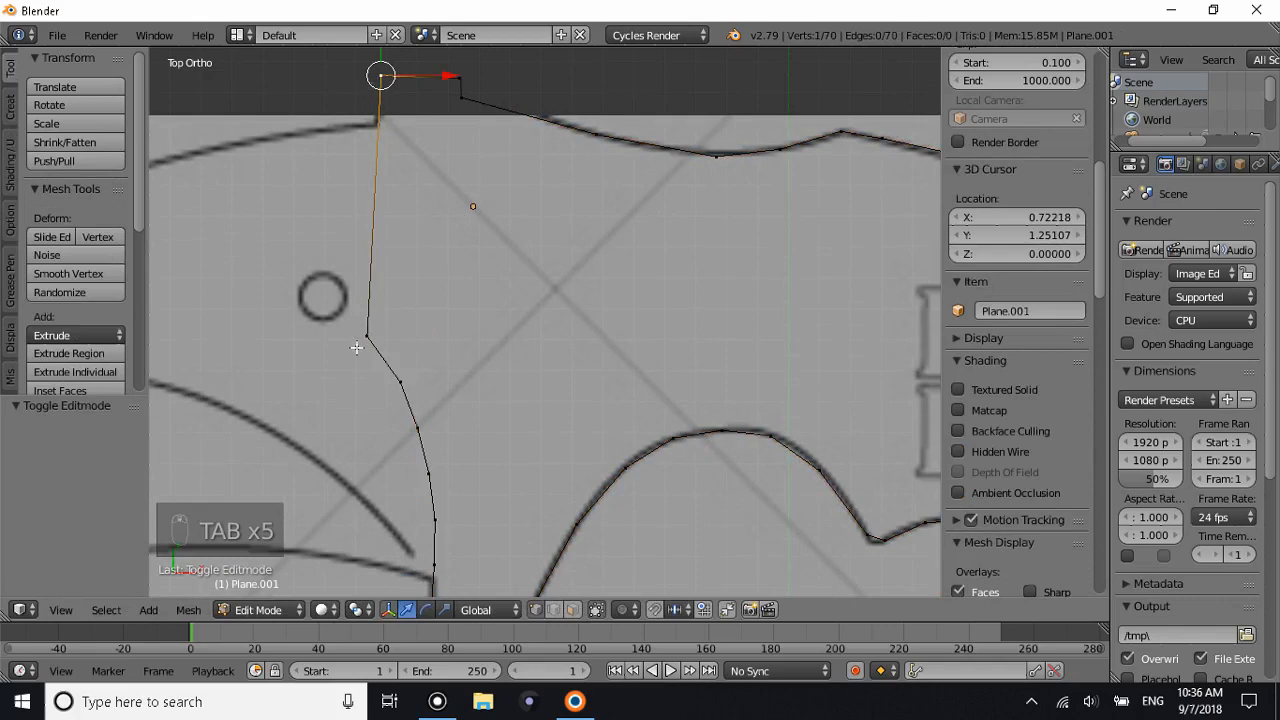
pyautogui.scroll(-4, 360, 340)
pyautogui.press('Tab')
pyautogui.press('Tab')
pyautogui.press('Tab')
pyautogui.press('Tab')
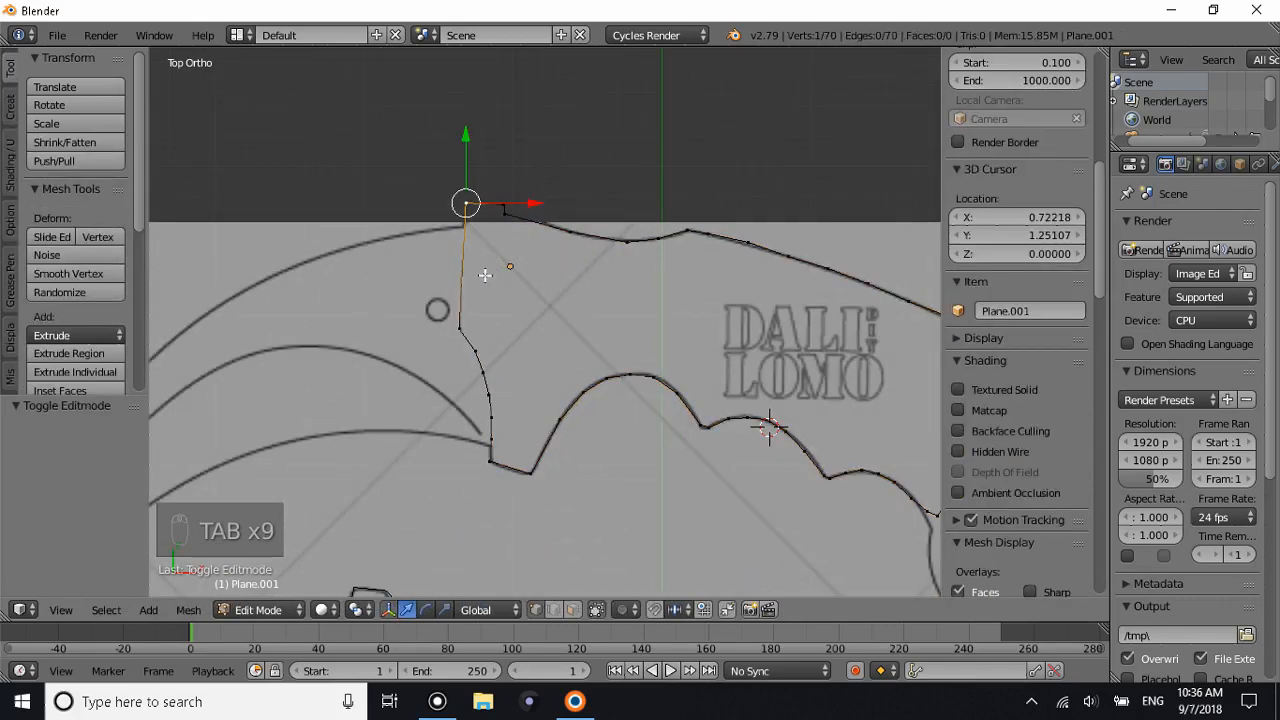
pyautogui.scroll(-1, 485, 275)
pyautogui.press('Tab')
pyautogui.press('Tab')
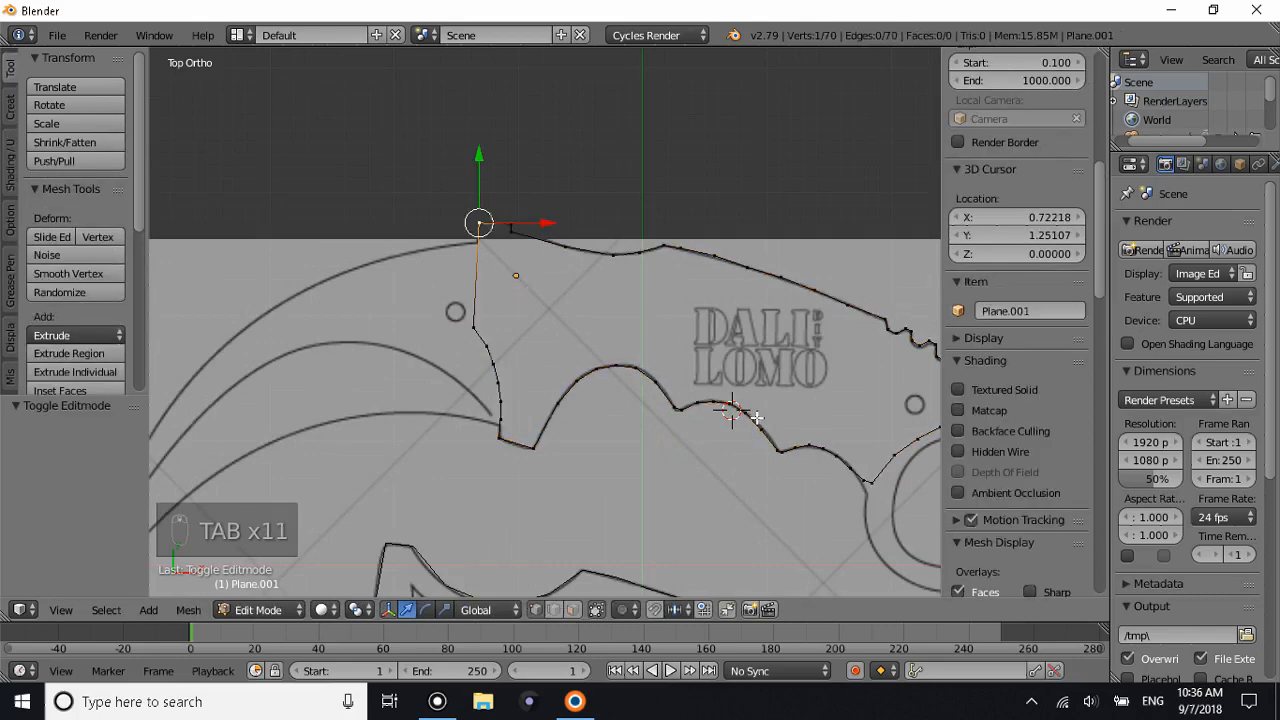
pyautogui.press('Tab')
pyautogui.scroll(-2, 757, 417)
pyautogui.keyDown('ctrl'); pyautogui.scroll(-2, 753, 411); pyautogui.keyUp('ctrl')
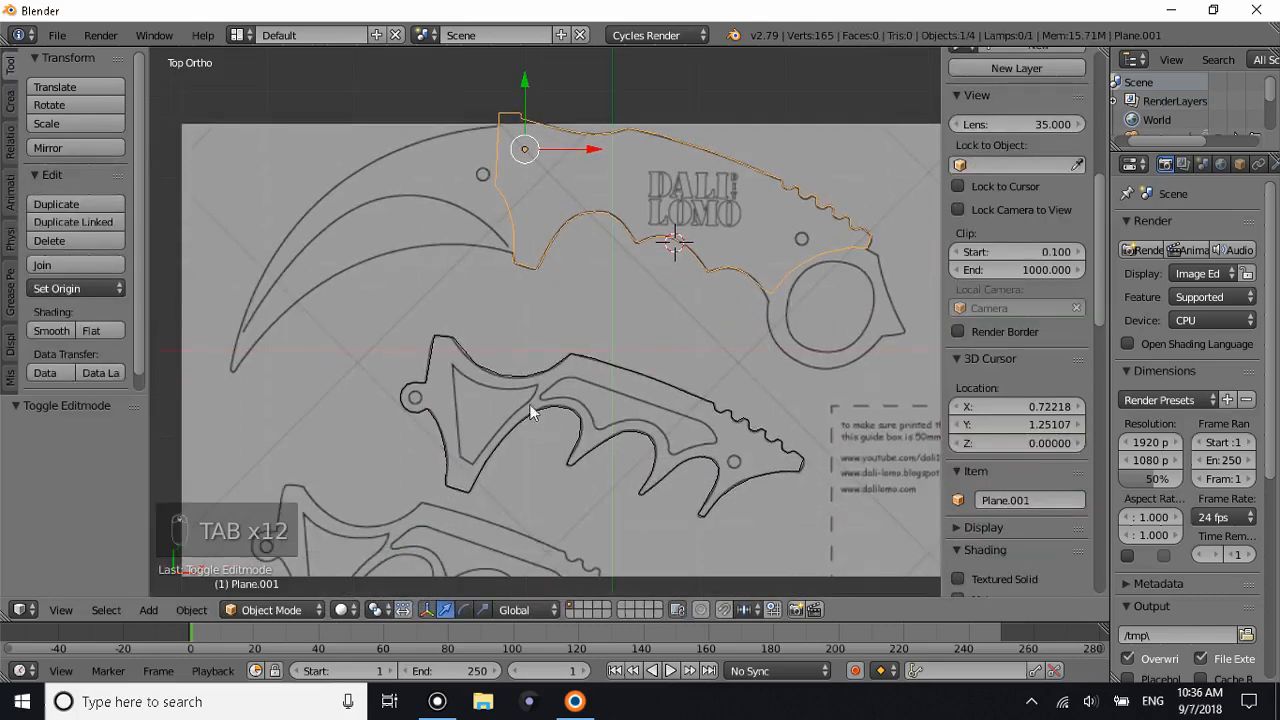
pyautogui.rightClick(528, 381)
pyautogui.rightClick(550, 258)
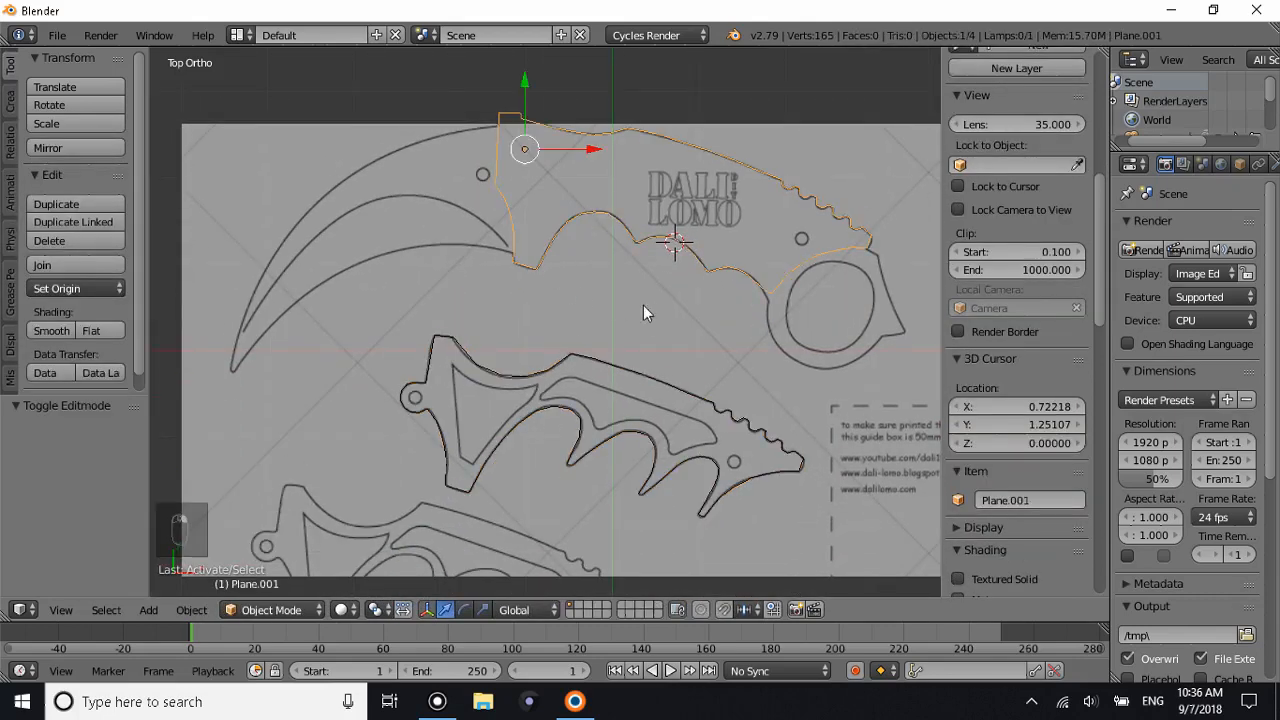
pyautogui.moveTo(643, 305); pyautogui.dragTo(774, 215, button='middle')
pyautogui.moveTo(467, 285); pyautogui.dragTo(502, 288, button='middle')
pyautogui.press('KP_7')
pyautogui.keyDown('shift'); pyautogui.scroll(5, 650, 215); pyautogui.keyUp('shift')
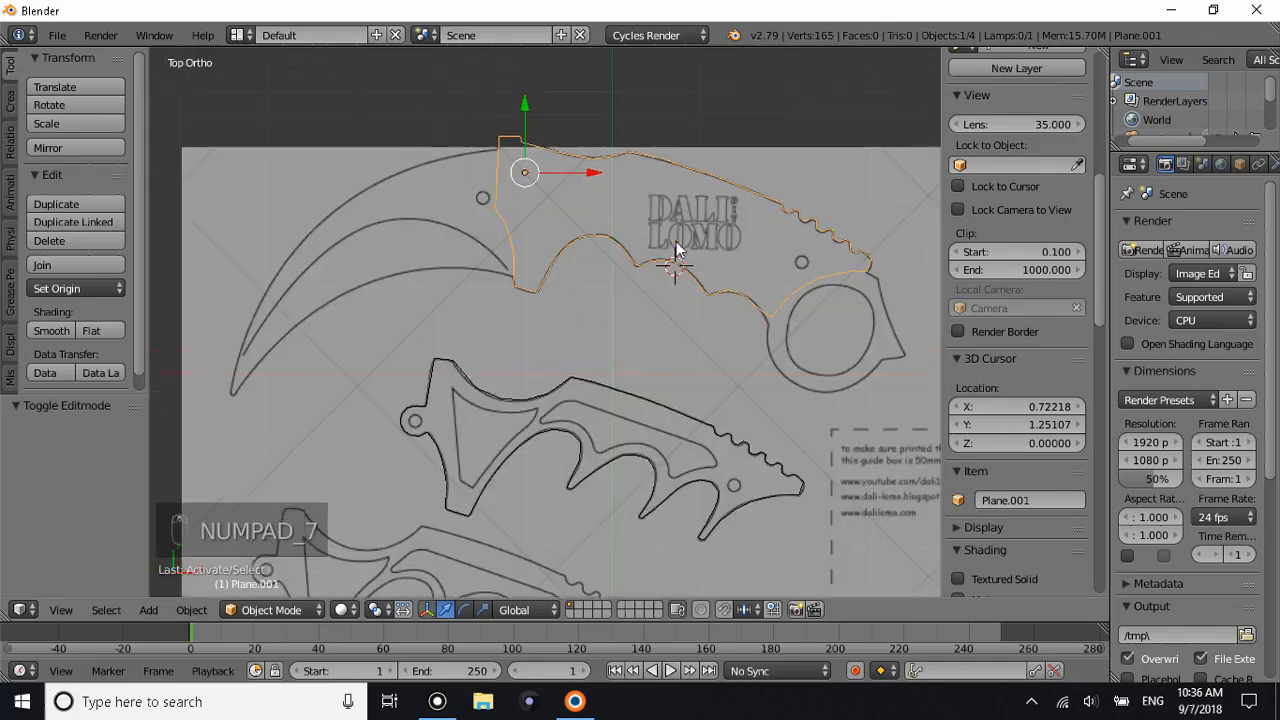
# Select all vertices of the reshaped handle outline in Edit Mode.
pyautogui.moveTo(669, 251)
pyautogui.mouseDown(button='middle')
pyautogui.moveTo(620, 290)
pyautogui.moveTo(680, 240)
pyautogui.moveTo(667, 251)
pyautogui.mouseUp(button='middle')
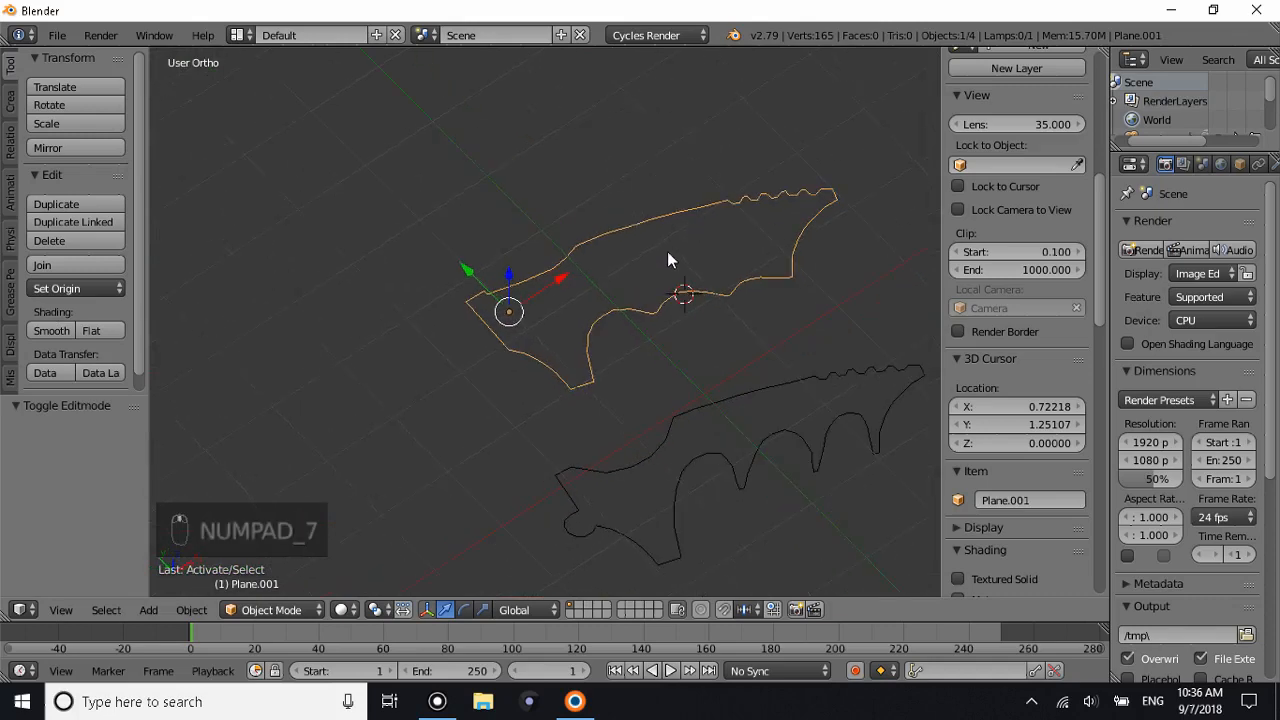
pyautogui.press('Tab')
pyautogui.moveTo(629, 292); pyautogui.dragTo(560, 369, button='middle')
pyautogui.press('a')
pyautogui.press('a')
pyautogui.press('a')
pyautogui.press('a')
pyautogui.press('a')
pyautogui.press('a')
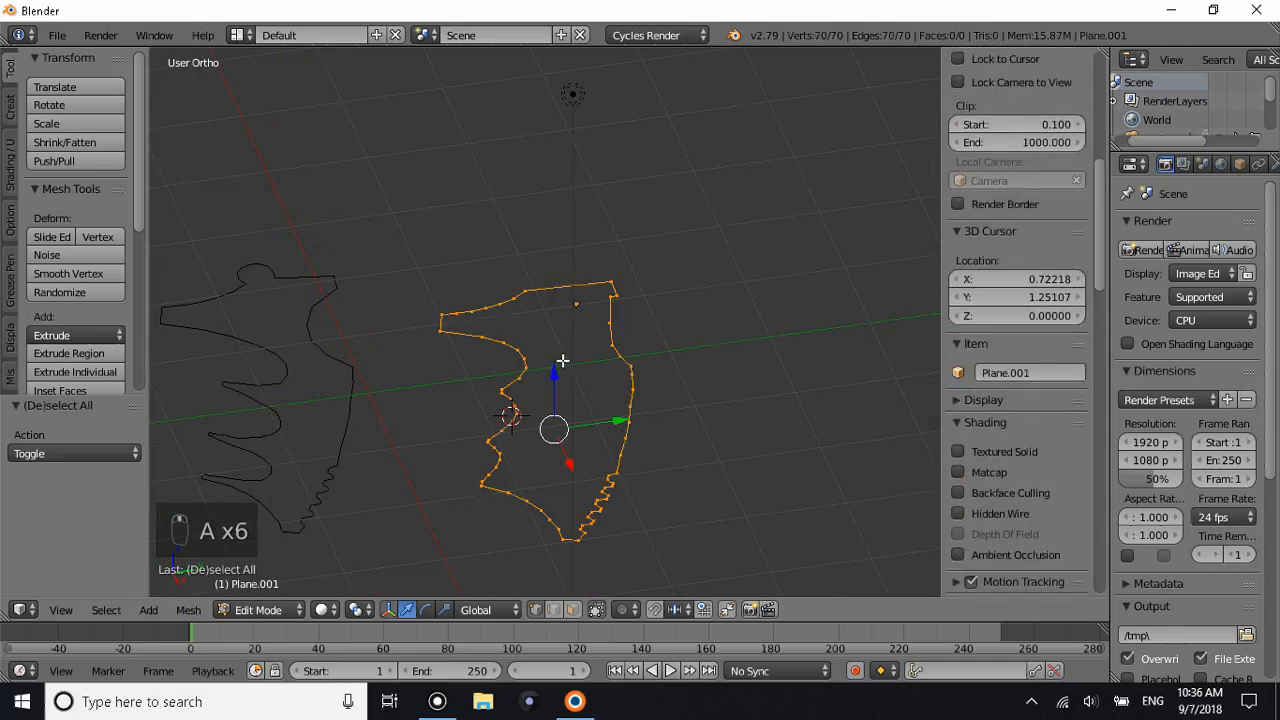
# Try filling the handle outline with triangulated faces, then with one single face, undoing each attempt.
pyautogui.hotkey('alt', 'f')
pyautogui.scroll(5, 570, 365)
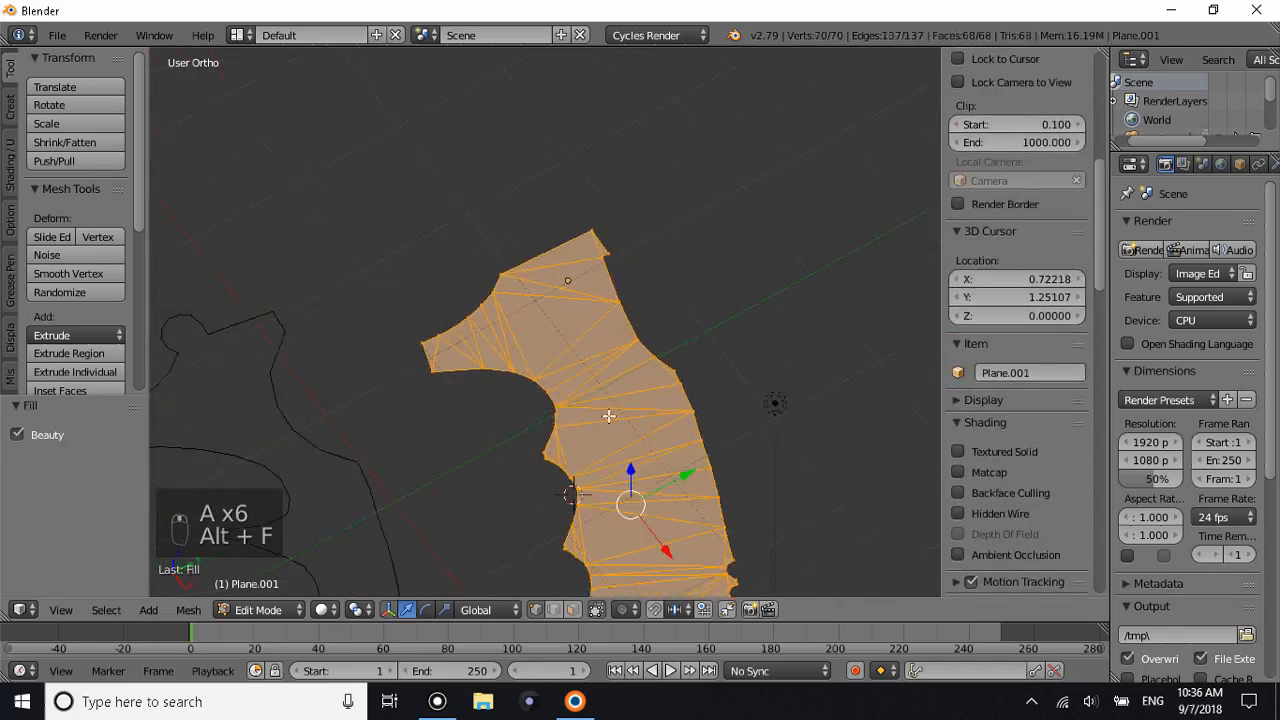
pyautogui.moveTo(575, 370); pyautogui.dragTo(613, 400, button='middle')
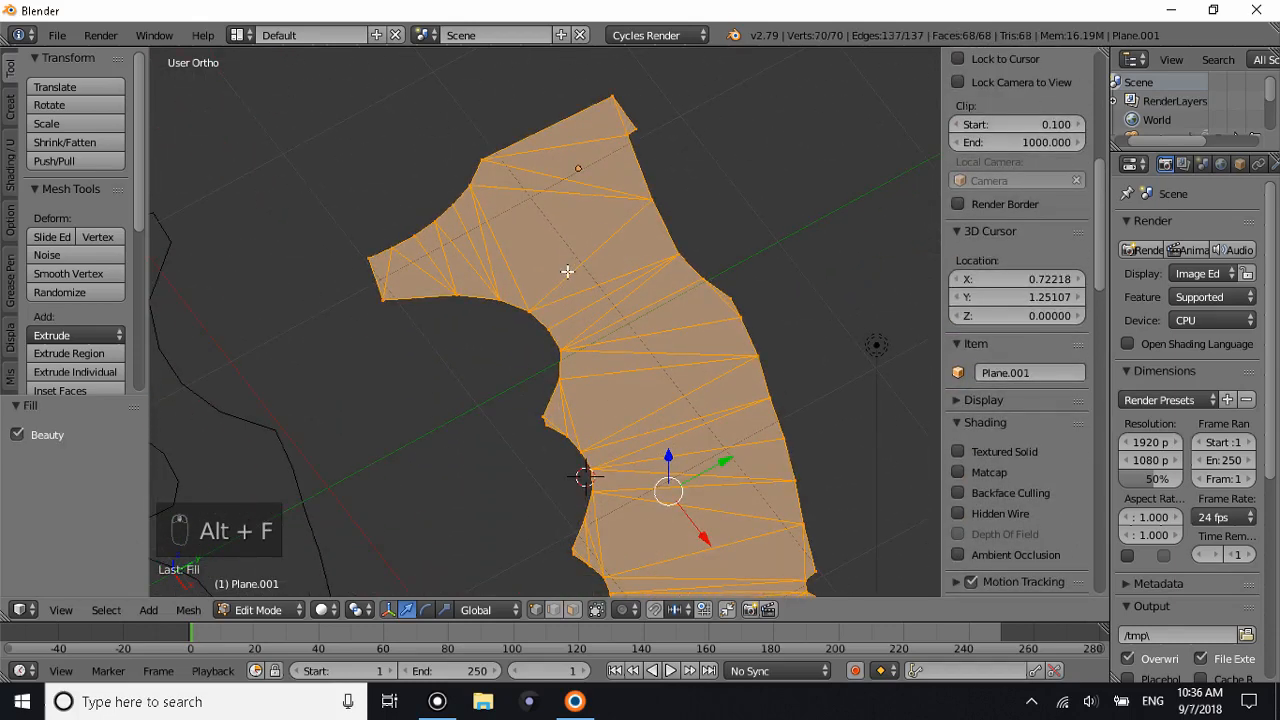
pyautogui.hotkey('ctrl', 'z')
pyautogui.moveTo(567, 271); pyautogui.dragTo(723, 278, button='middle')
pyautogui.press('f')
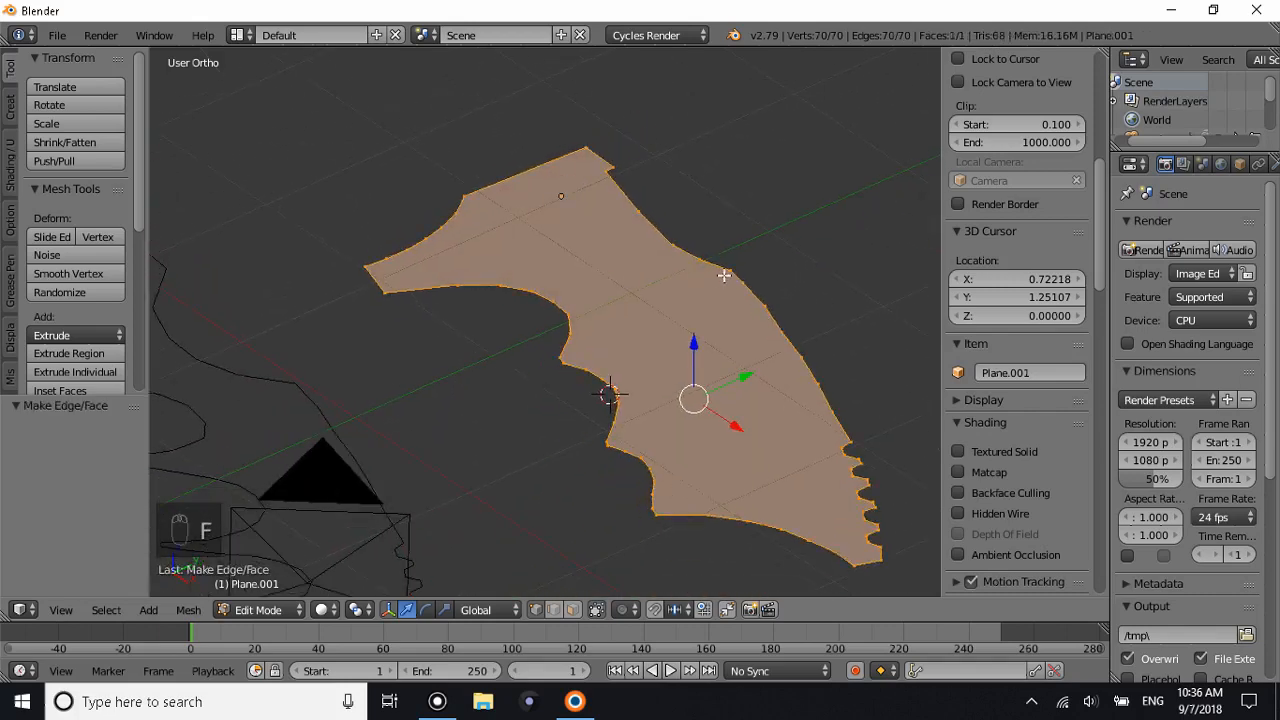
pyautogui.hotkey('ctrl', 'z')
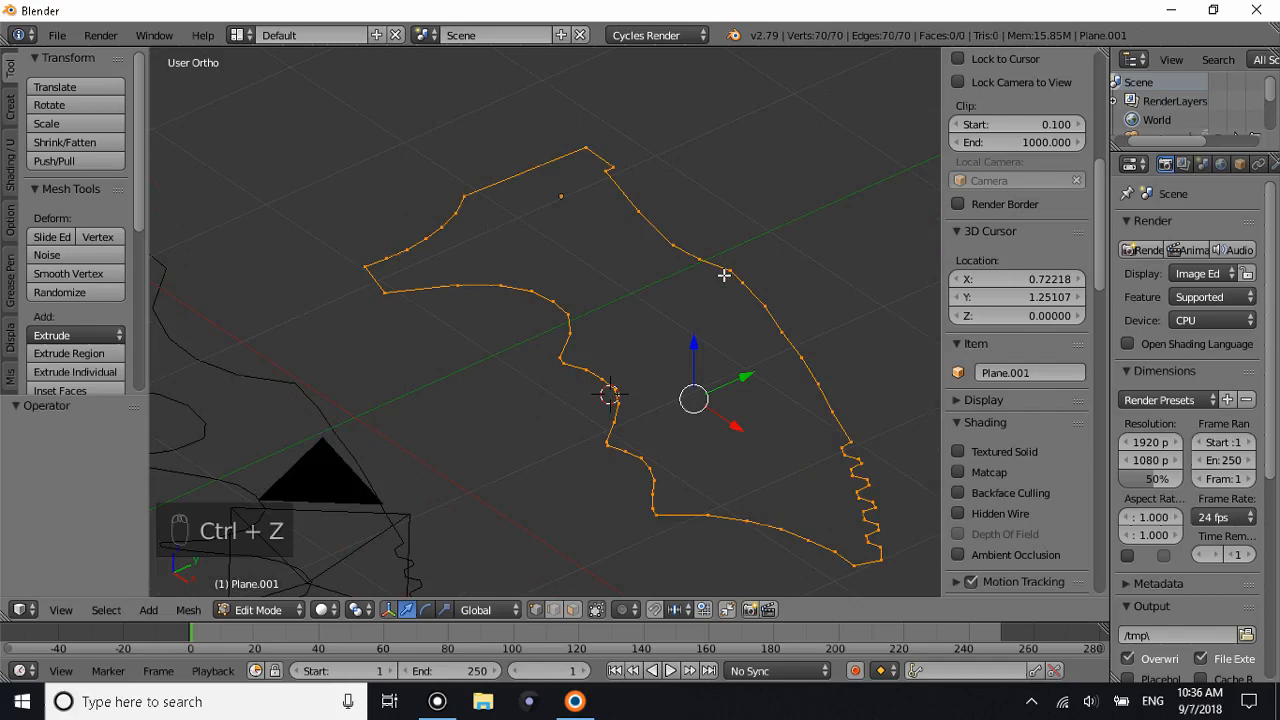
# Fill the selected handle outline with triangulated faces and check the surface from a low side angle.
pyautogui.hotkey('alt', 'f')
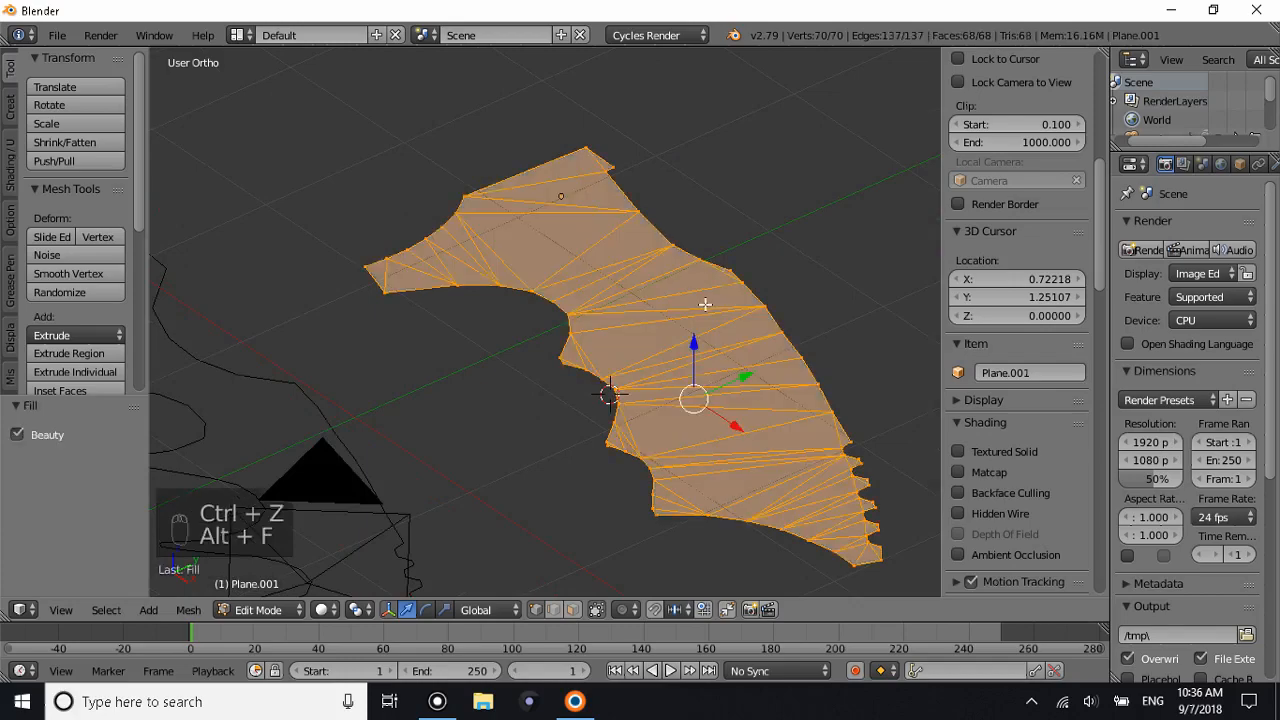
pyautogui.moveTo(705, 304); pyautogui.dragTo(563, 291, button='middle')
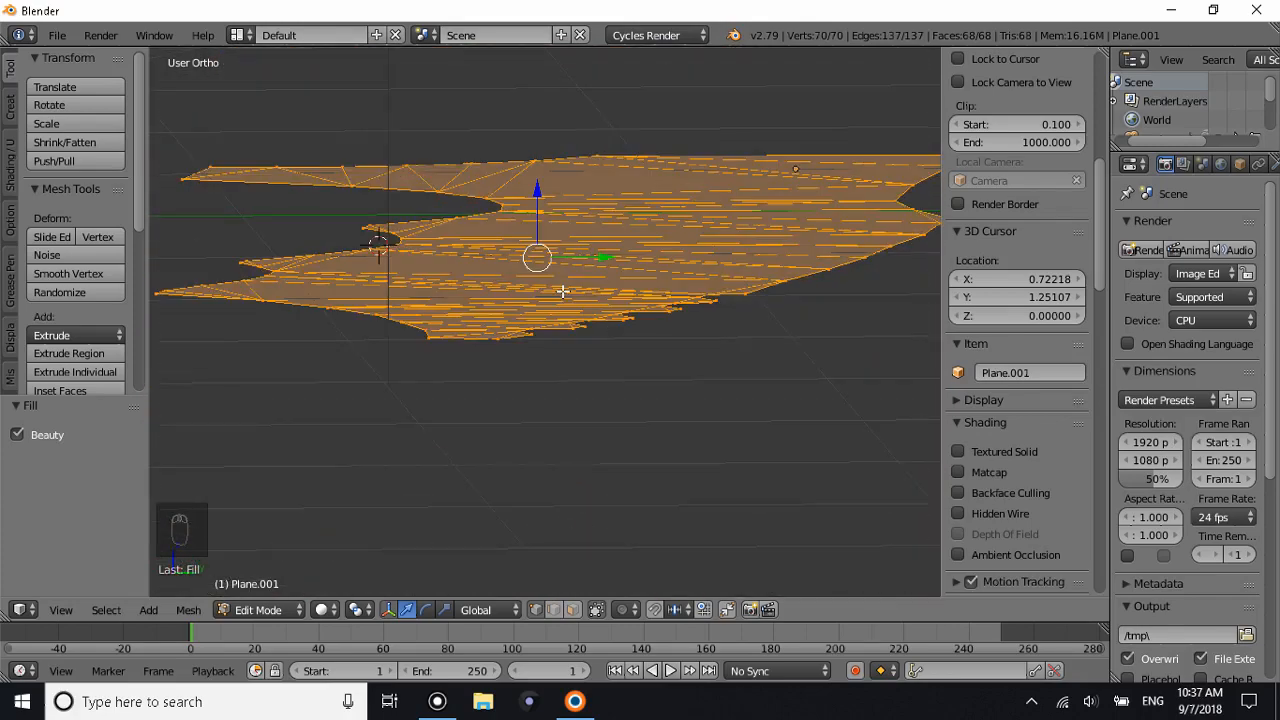
# Extrude the filled handle faces 0.1 to give the handle thickness, and return to Object Mode.
pyautogui.write('e.1')
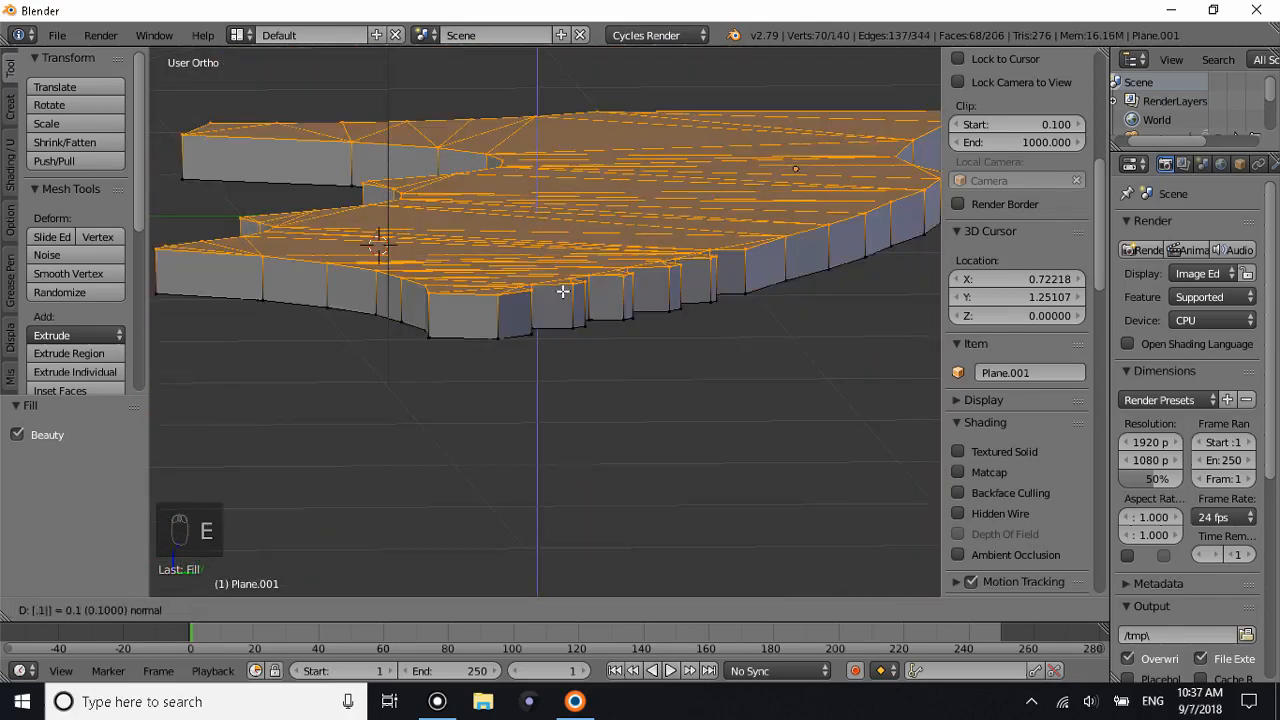
pyautogui.click(562, 291)
pyautogui.press('Tab')
pyautogui.moveTo(562, 290); pyautogui.dragTo(832, 302, button='middle')
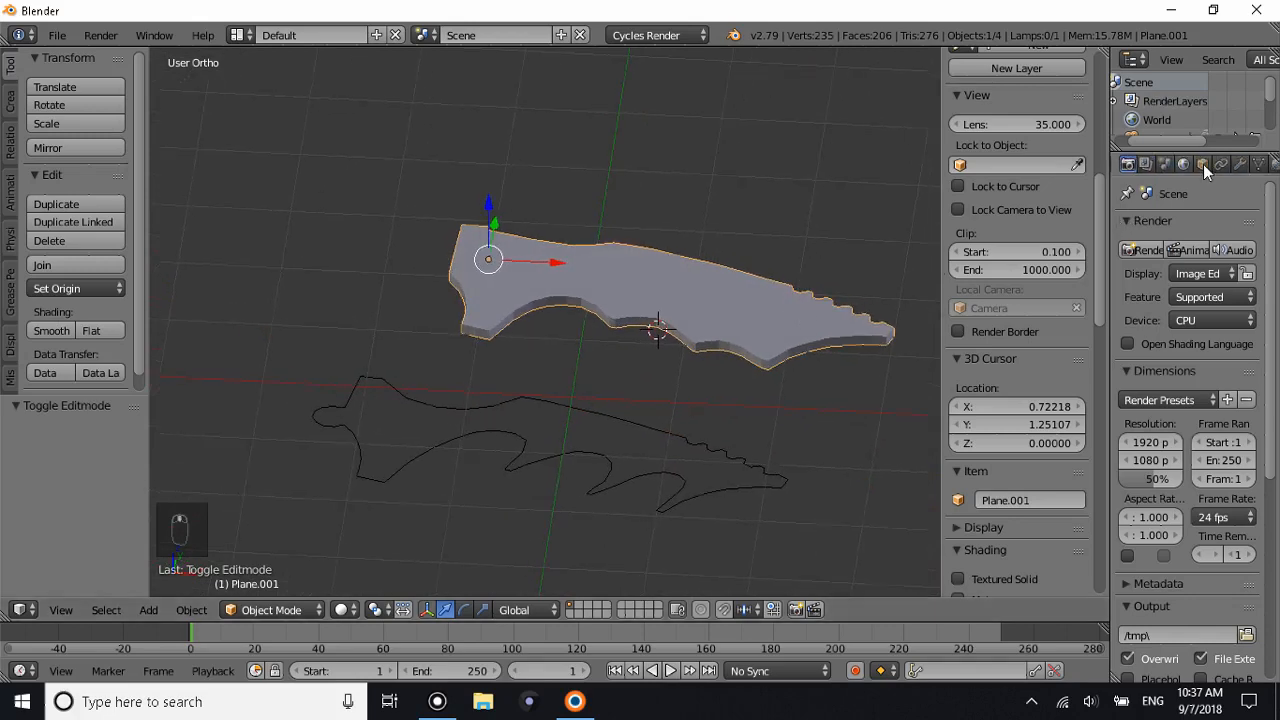
# Add a Subdivision Surface modifier with 2 viewport subdivisions to the handle and shade it smooth.
pyautogui.click(1222, 164)
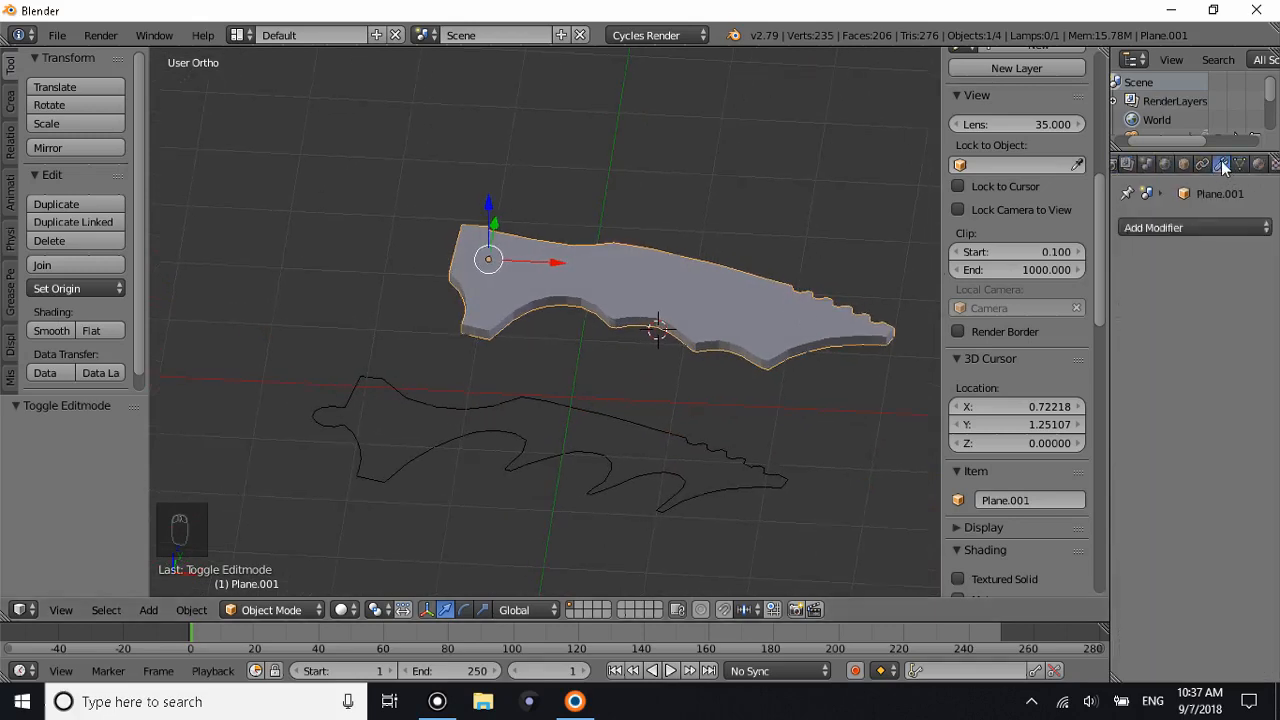
pyautogui.click(1165, 228)
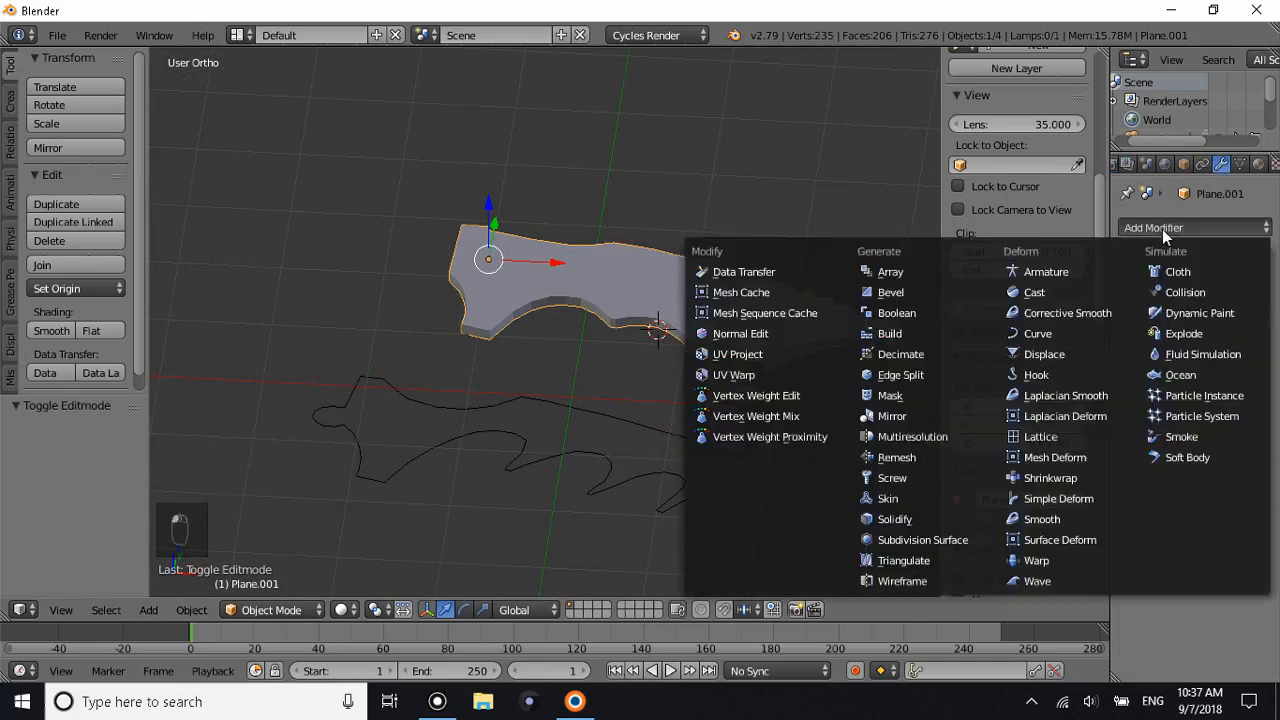
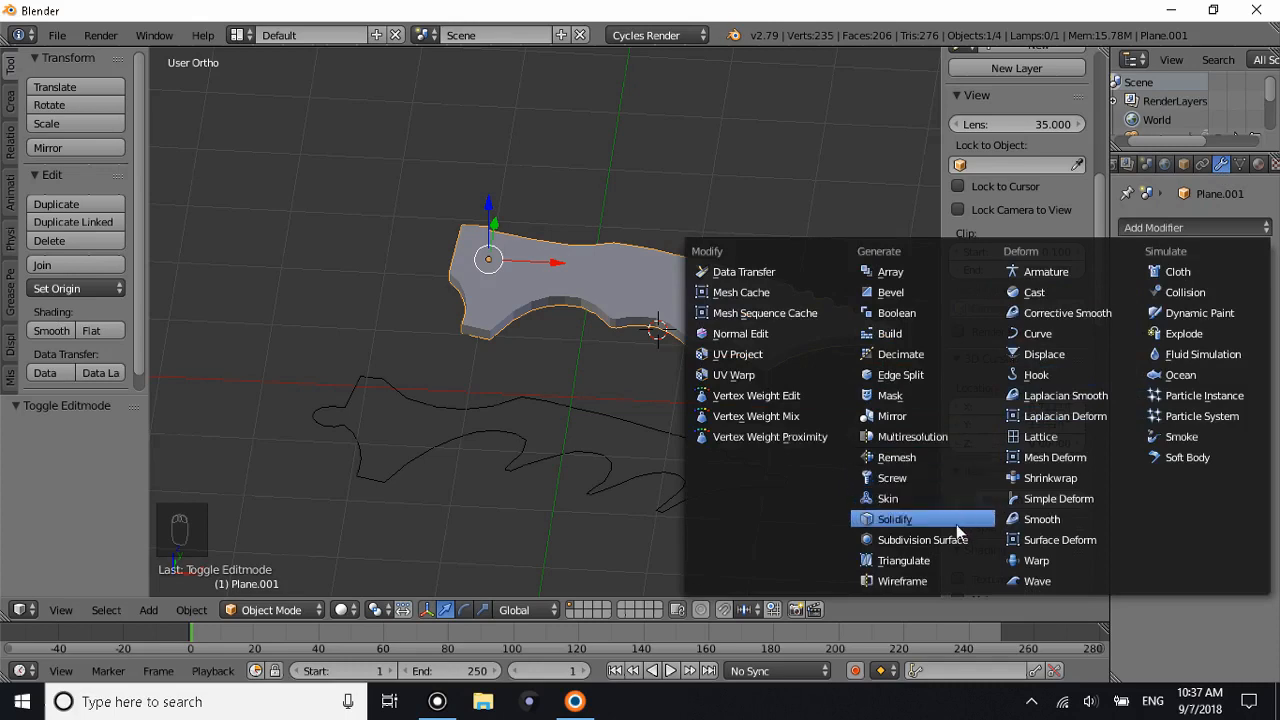
pyautogui.click(888, 545)
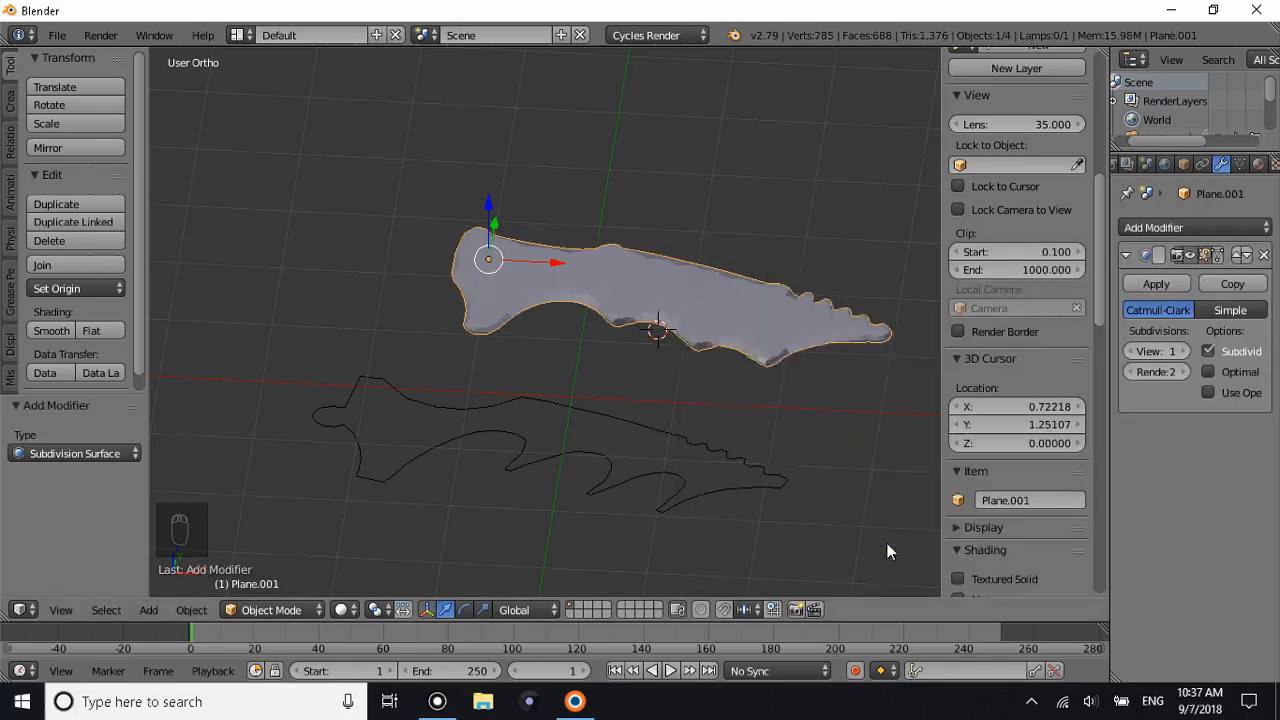
pyautogui.click(1183, 352)
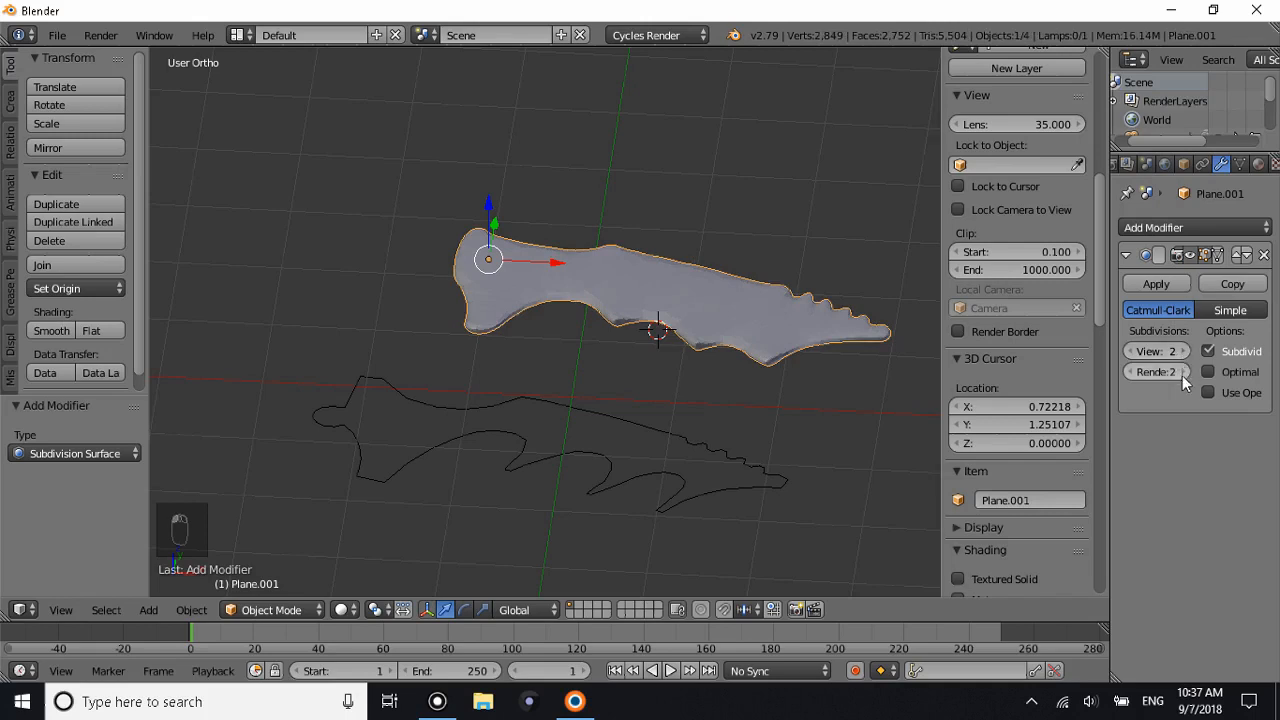
pyautogui.click(52, 331)
# Deselect the handle mesh, add a loop cut around its side wall, and slide it fully to the upper edge.
pyautogui.scroll(3, 615, 268)
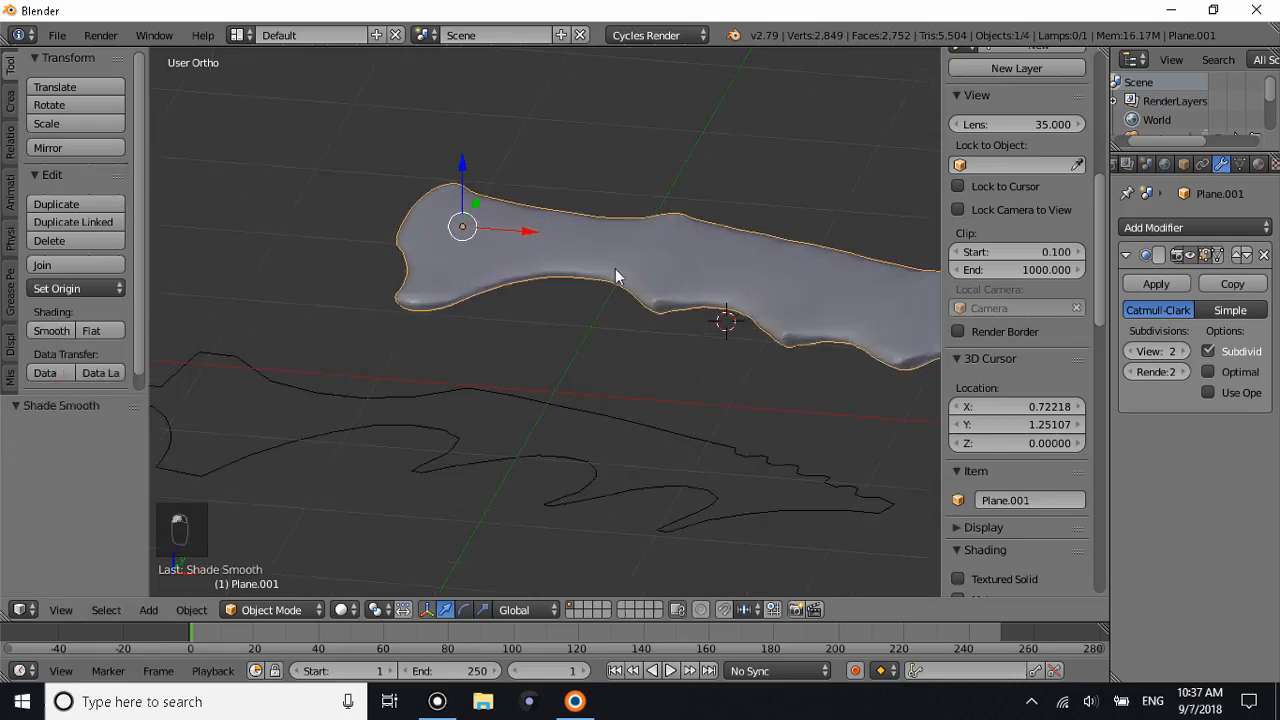
pyautogui.moveTo(615, 268); pyautogui.dragTo(834, 313, button='middle')
pyautogui.scroll(2, 486, 423)
pyautogui.press('Tab')
pyautogui.press('a')
pyautogui.press('a')
pyautogui.press('a')
pyautogui.press('a')
pyautogui.press('a')
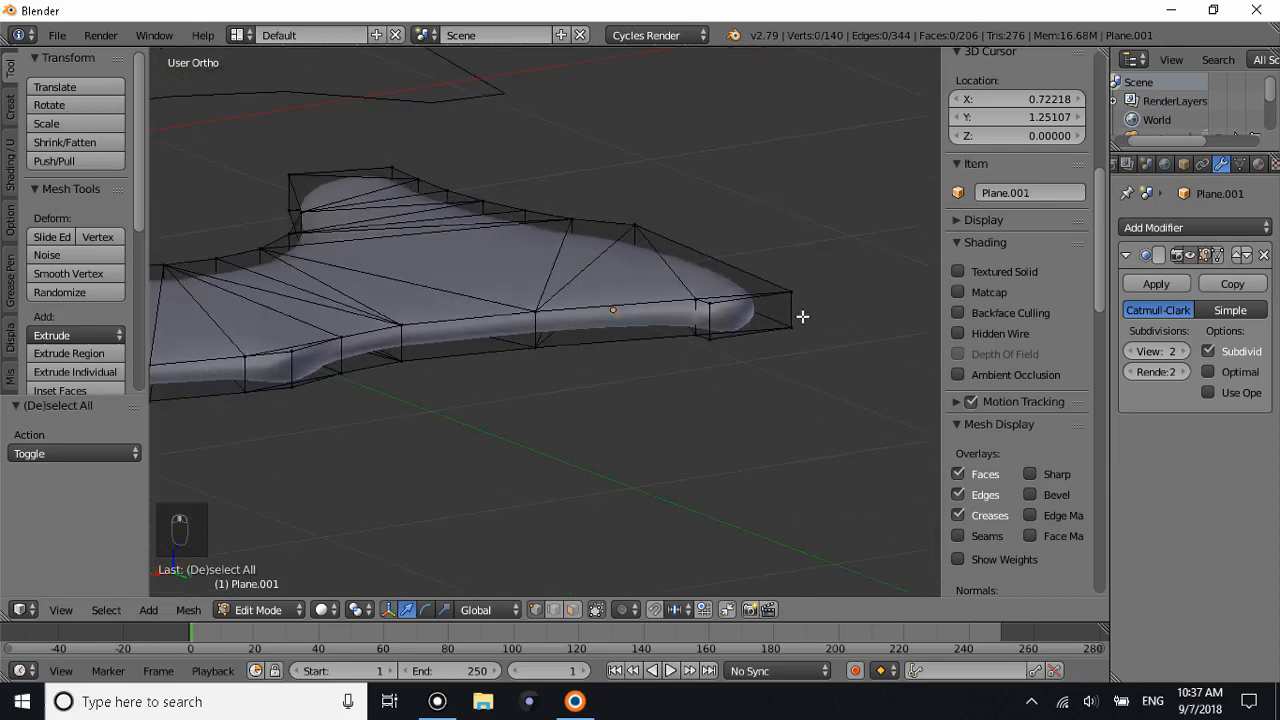
pyautogui.hotkey('ctrl', 'r')
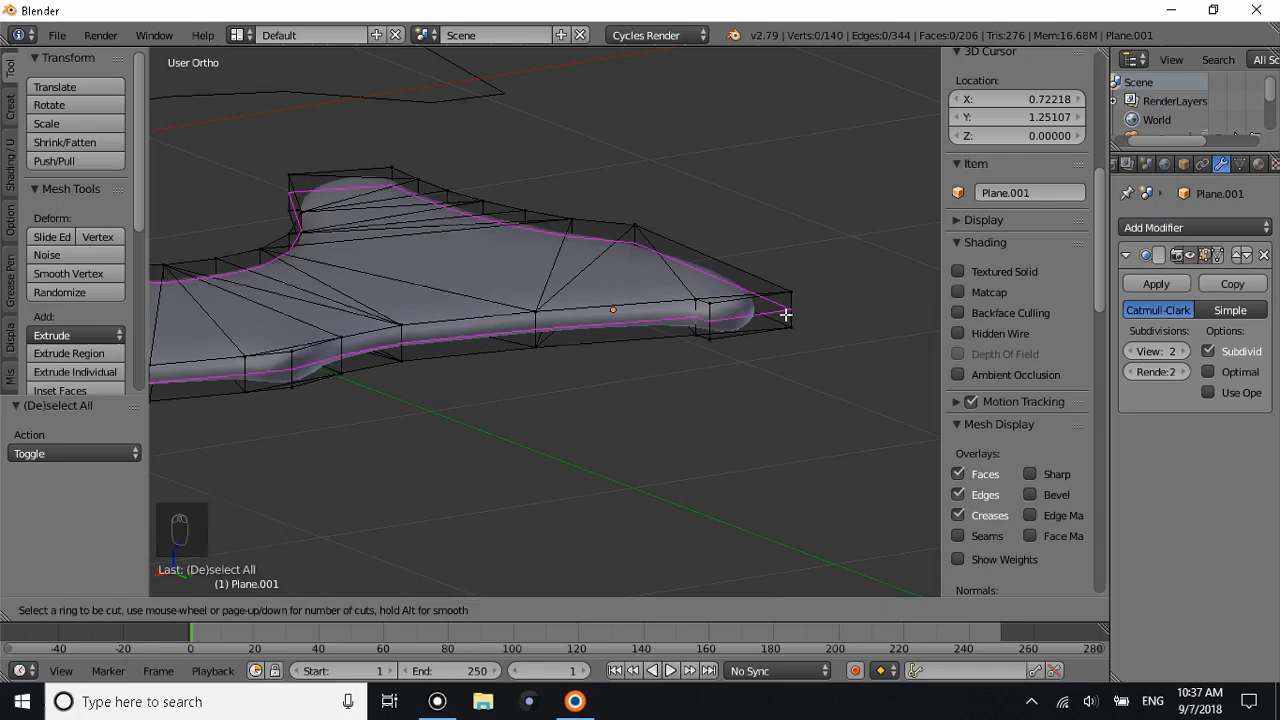
pyautogui.click(788, 314)
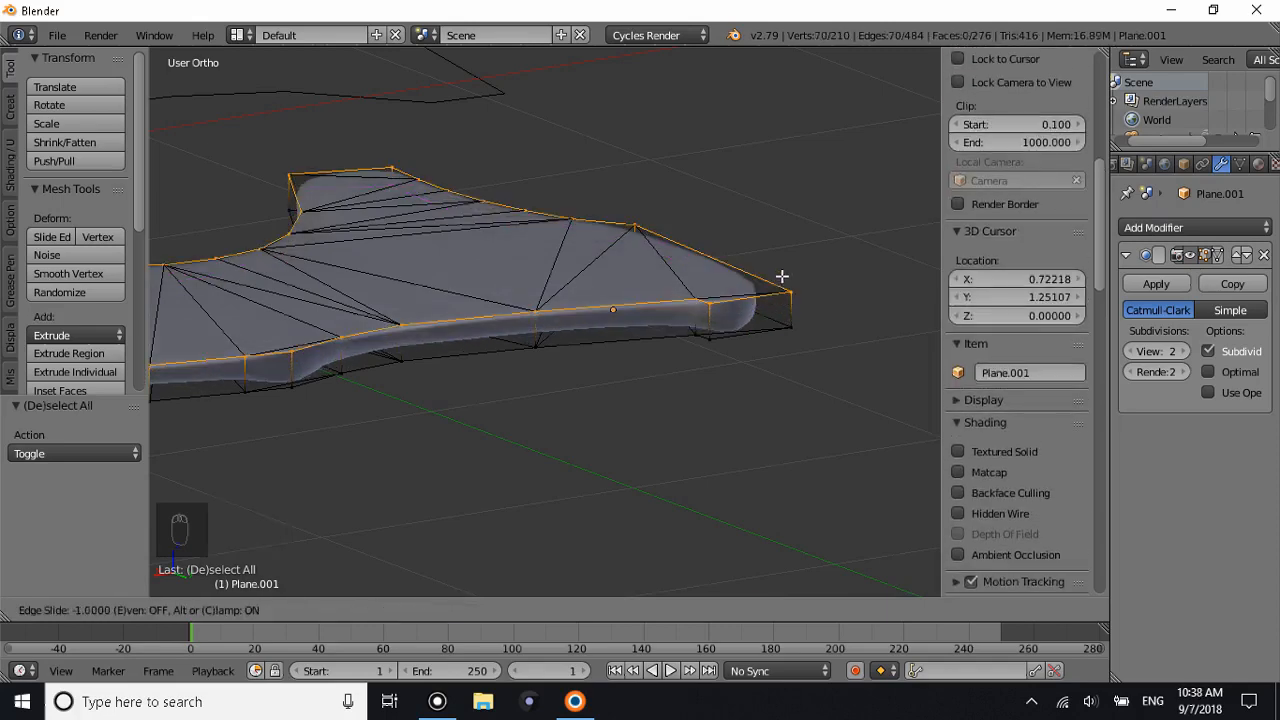
pyautogui.click(780, 229)
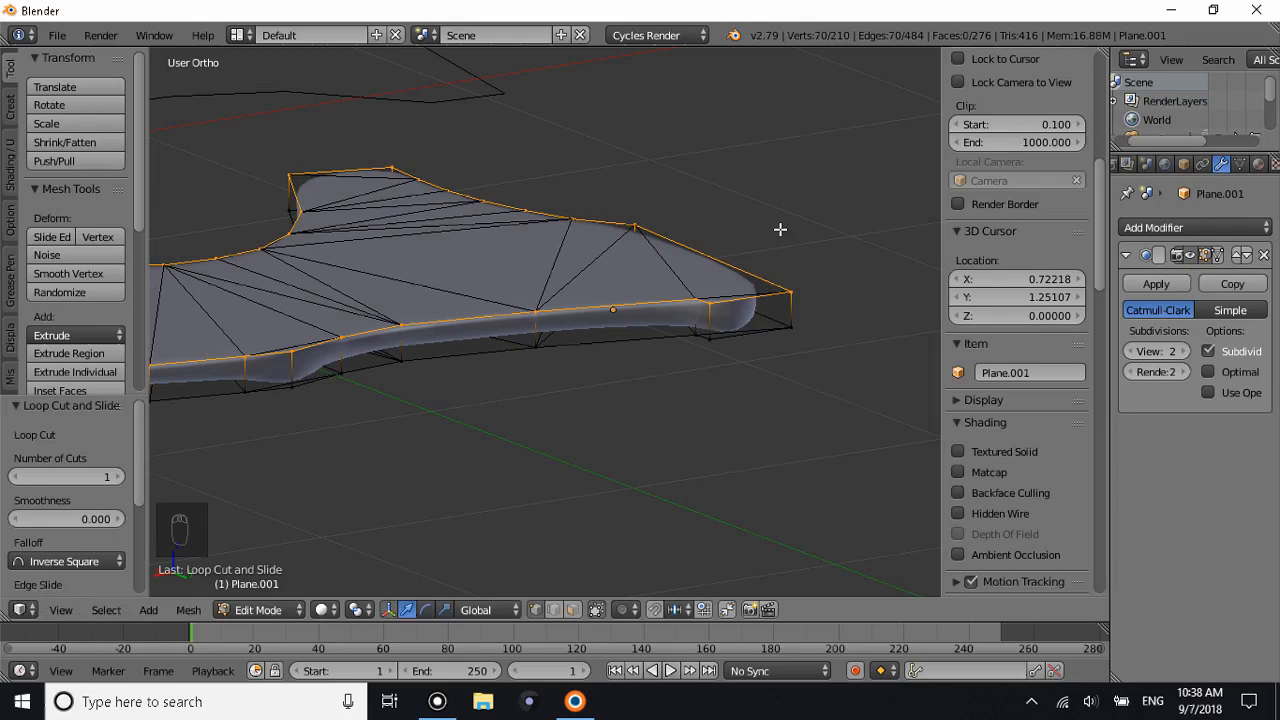
# Add a second loop cut around the side wall, slide it against the lower edge, and leave Edit Mode.
pyautogui.hotkey('ctrl', 'r')
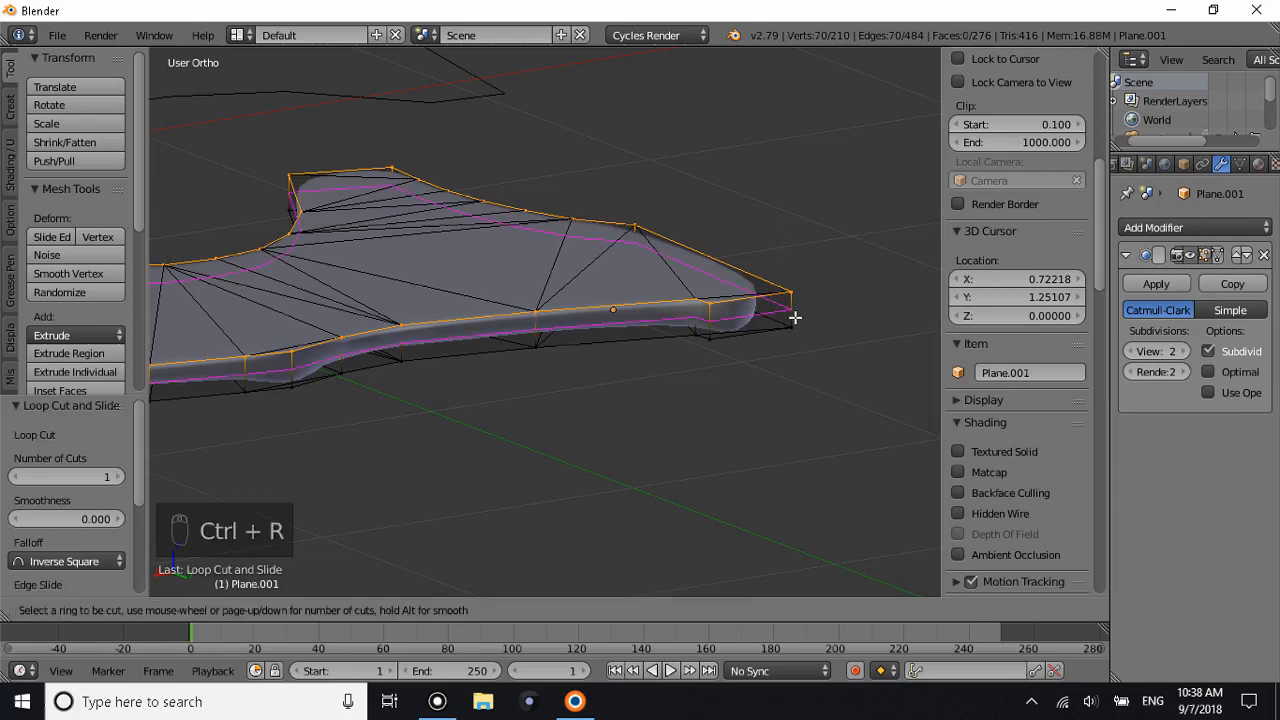
pyautogui.click(795, 317)
pyautogui.click(787, 472)
pyautogui.press('Tab')
pyautogui.scroll(-4, 507, 366)
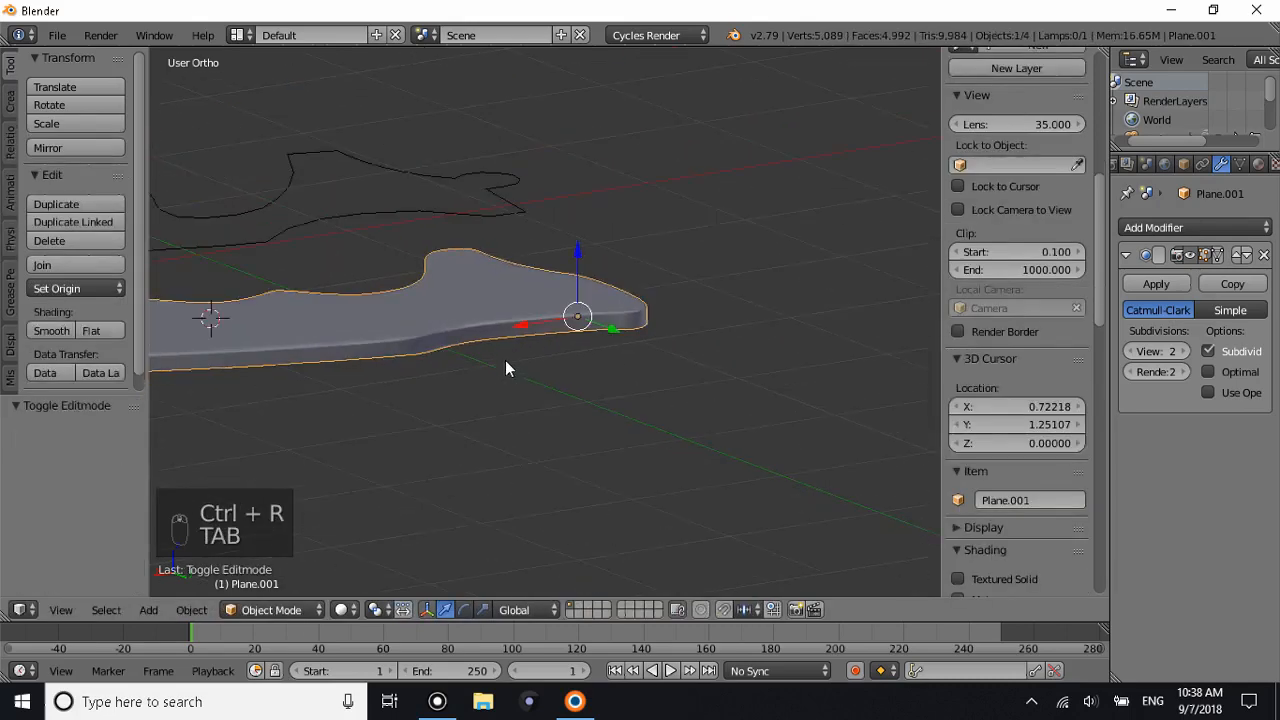
# Compare the rounded lower front tip of the handle with the reference drawing from the top view.
pyautogui.moveTo(506, 363); pyautogui.dragTo(450, 294, button='middle')
pyautogui.scroll(3, 450, 294)
pyautogui.press('Tab')
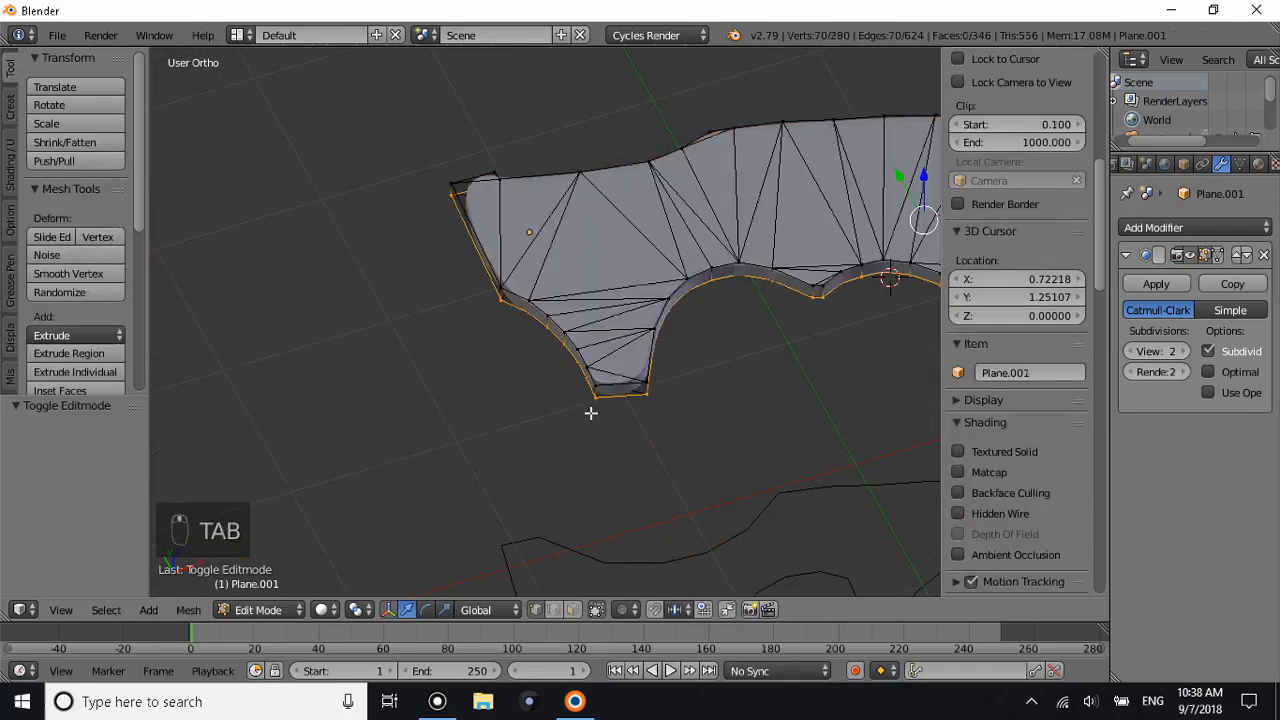
pyautogui.scroll(3, 591, 413)
pyautogui.moveTo(626, 434); pyautogui.dragTo(591, 428, button='middle')
pyautogui.press('KP_7')
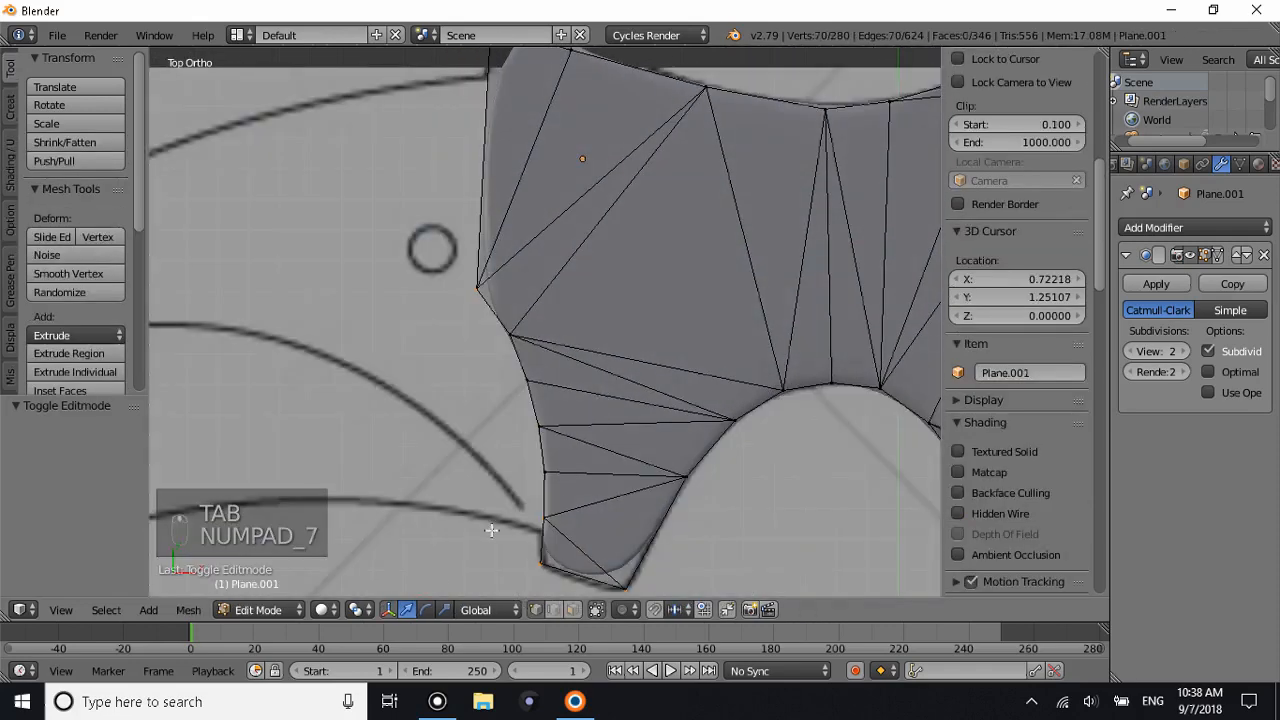
pyautogui.press('Tab')
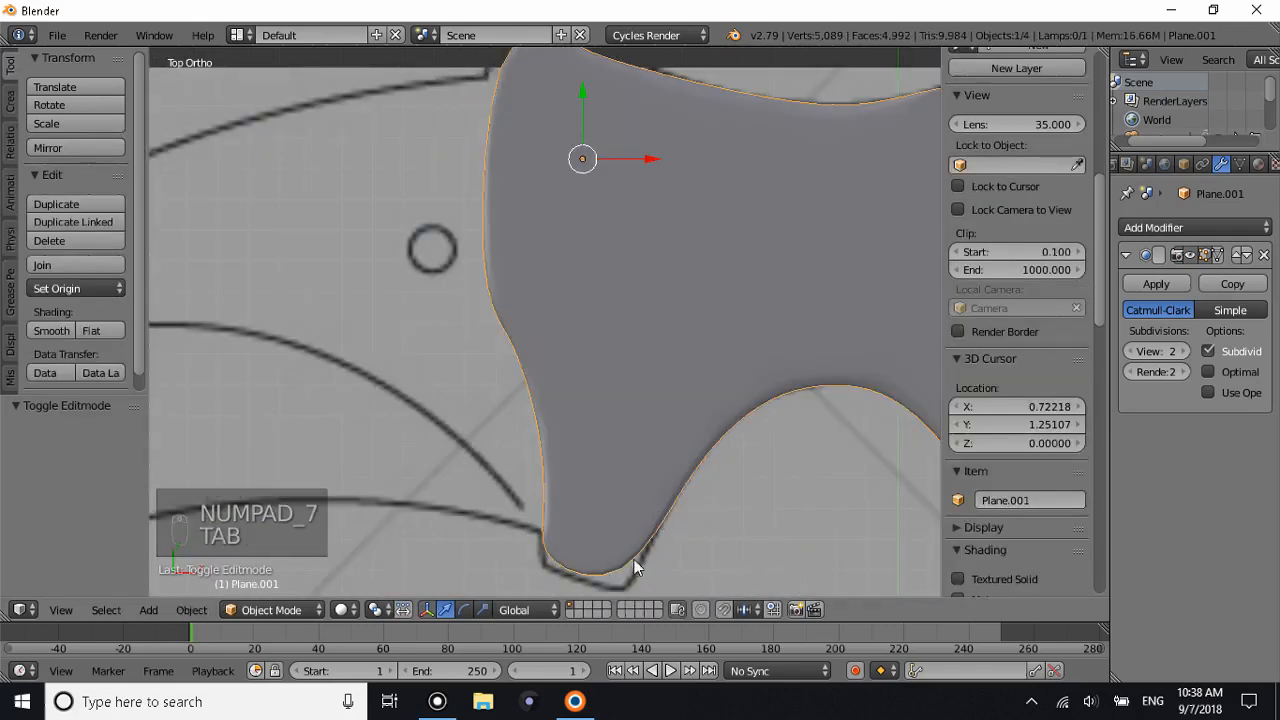
pyautogui.moveTo(634, 561); pyautogui.dragTo(586, 477, button='middle')
# Add two loop cuts on the flat end of the lower front tip, sliding one to each corner to sharpen it.
pyautogui.press('Tab')
pyautogui.scroll(3, 589, 452)
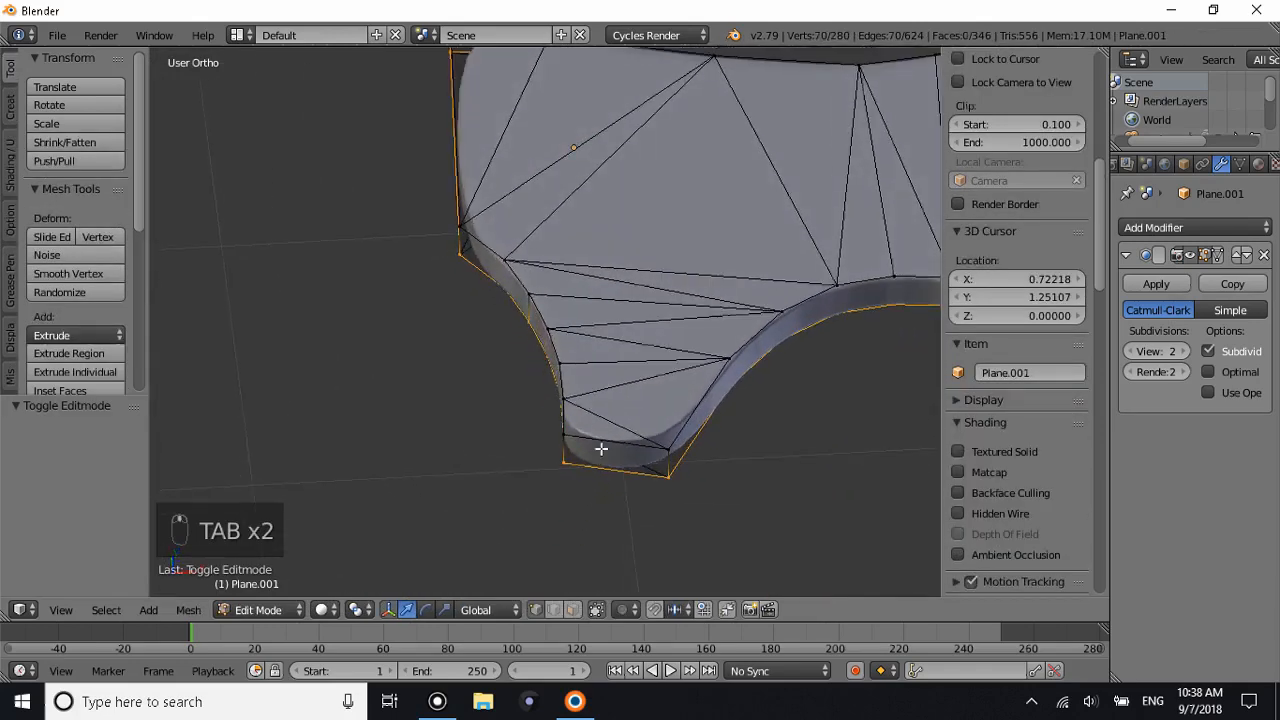
pyautogui.hotkey('ctrl', 'r')
pyautogui.click(638, 481)
pyautogui.click(504, 452)
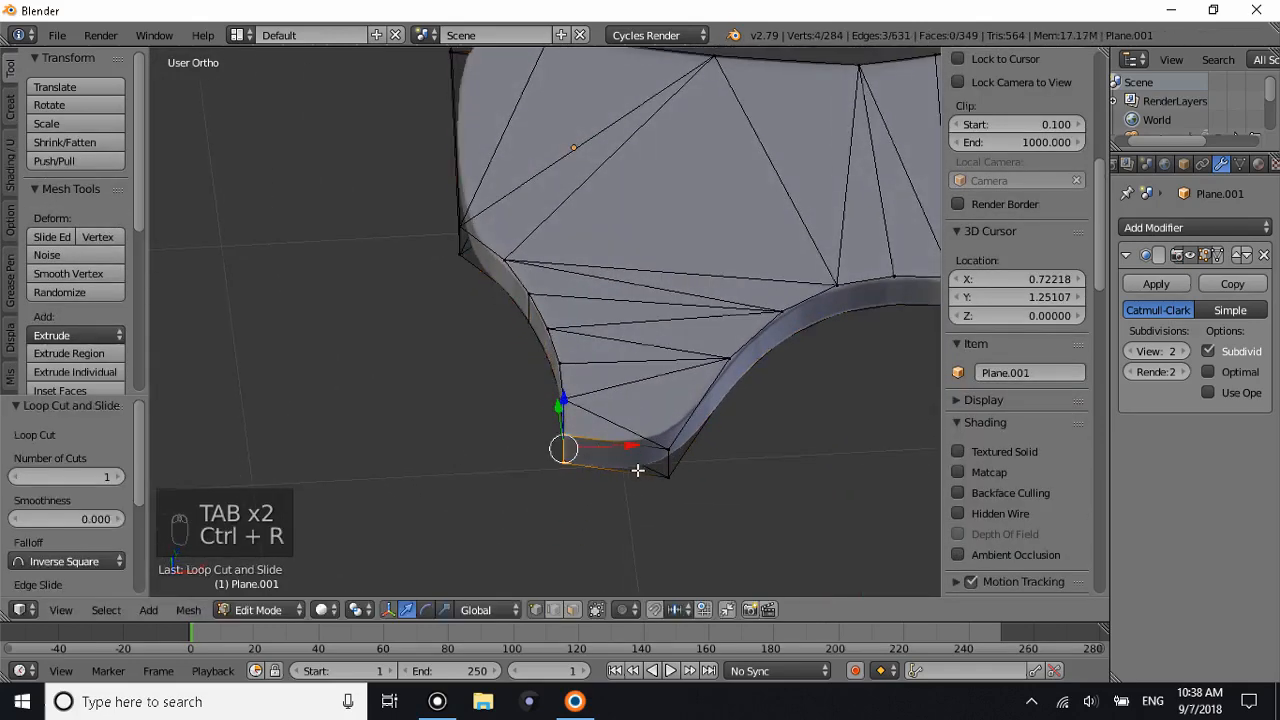
pyautogui.hotkey('ctrl', 'r')
pyautogui.click(645, 471)
pyautogui.click(763, 497)
pyautogui.press('Tab')
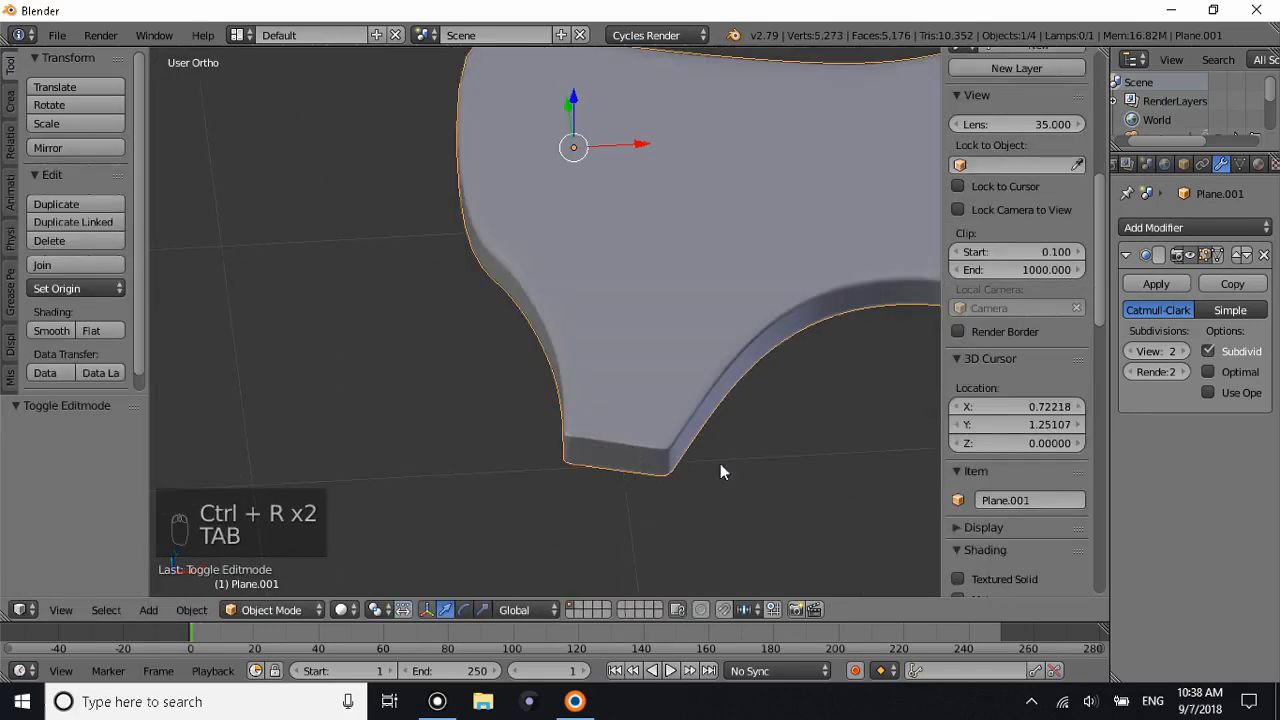
# Add two loop cuts on the handle's straight front side, sliding one toward each of its end corners.
pyautogui.scroll(-2, 652, 447)
pyautogui.moveTo(645, 431); pyautogui.dragTo(639, 471, button='middle')
pyautogui.press('KP_Divide')
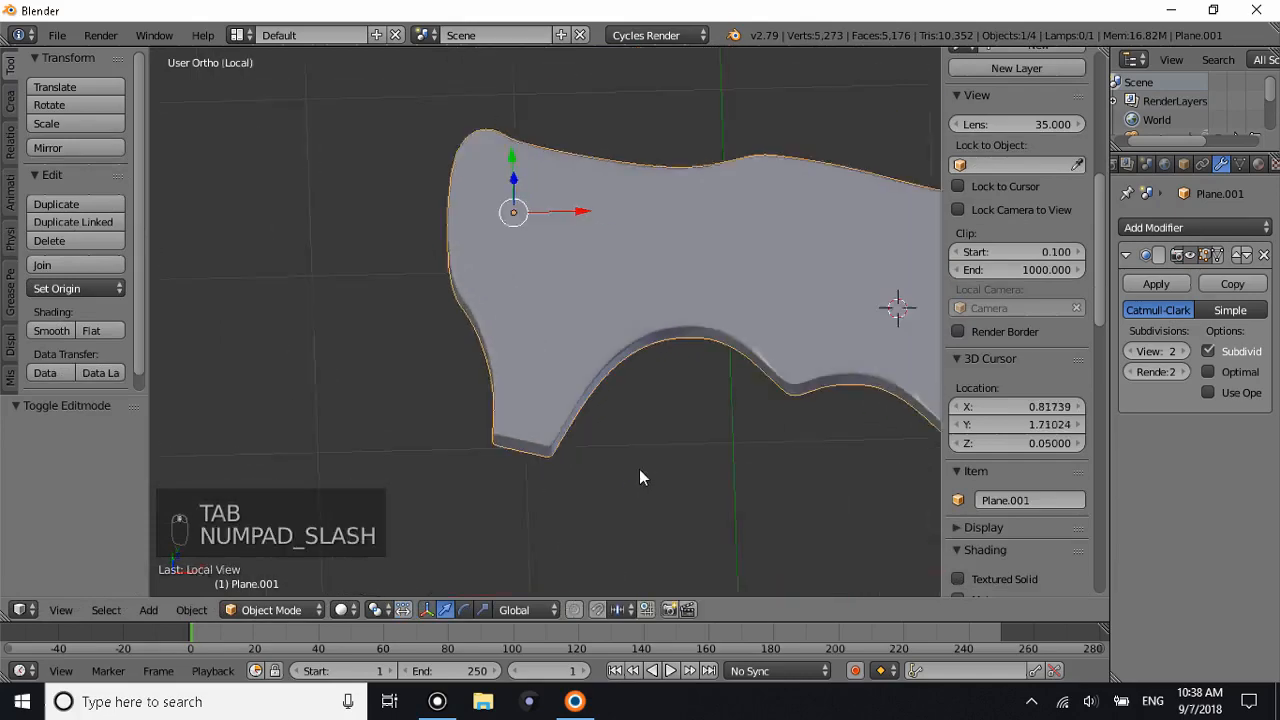
pyautogui.press('KP_Divide')
pyautogui.press('KP_7')
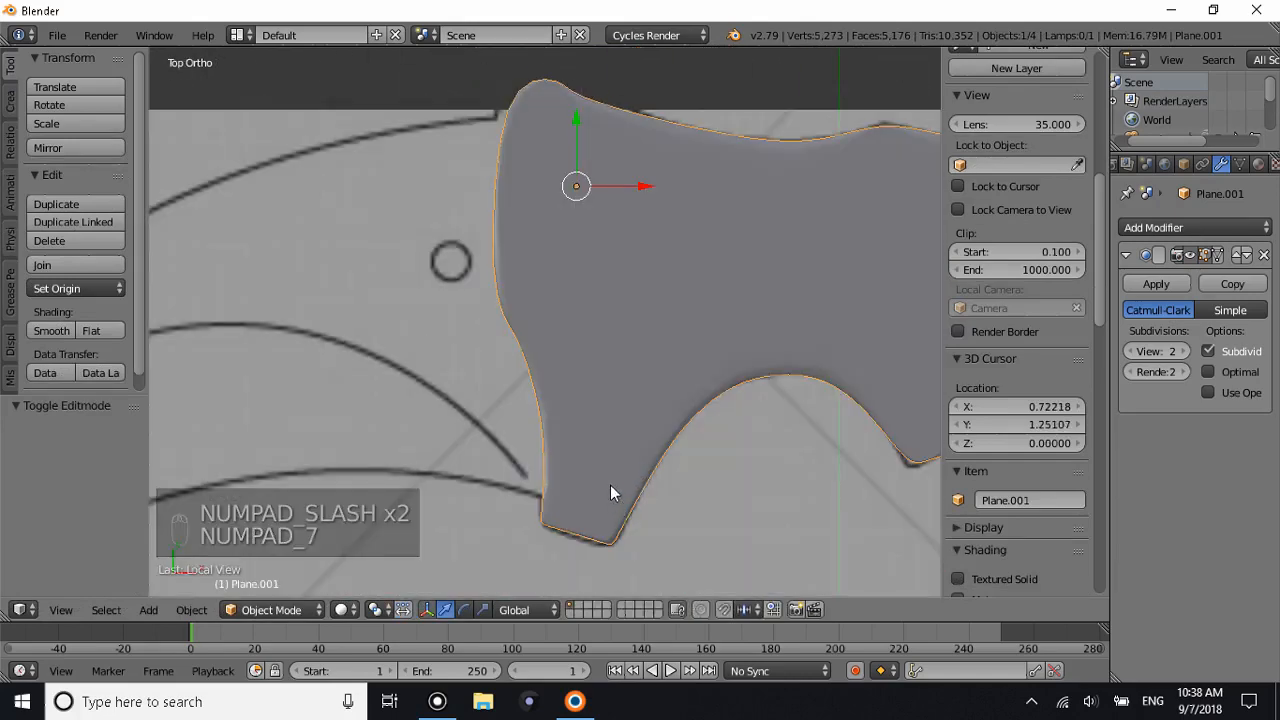
pyautogui.moveTo(539, 437); pyautogui.dragTo(524, 330, button='middle')
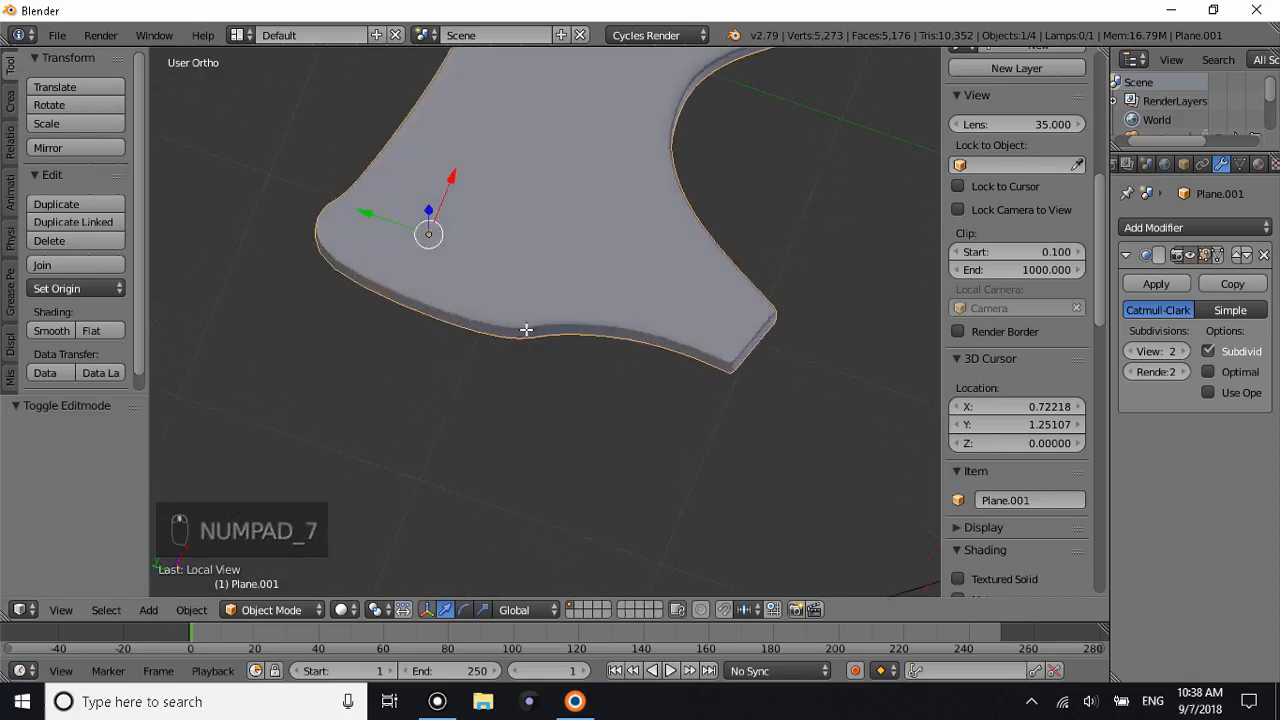
pyautogui.press('Tab')
pyautogui.hotkey('ctrl', 'r')
pyautogui.click(364, 343)
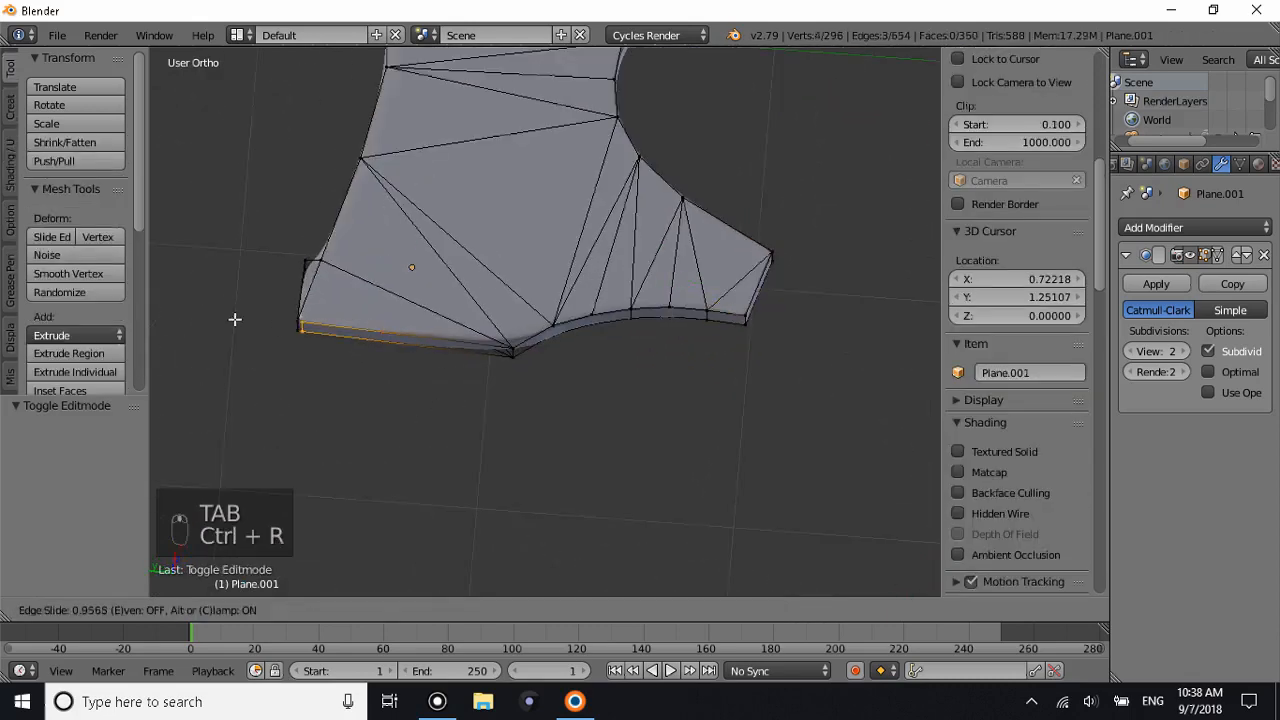
pyautogui.click(234, 318)
pyautogui.hotkey('ctrl', 'r')
pyautogui.click(424, 343)
pyautogui.click(581, 375)
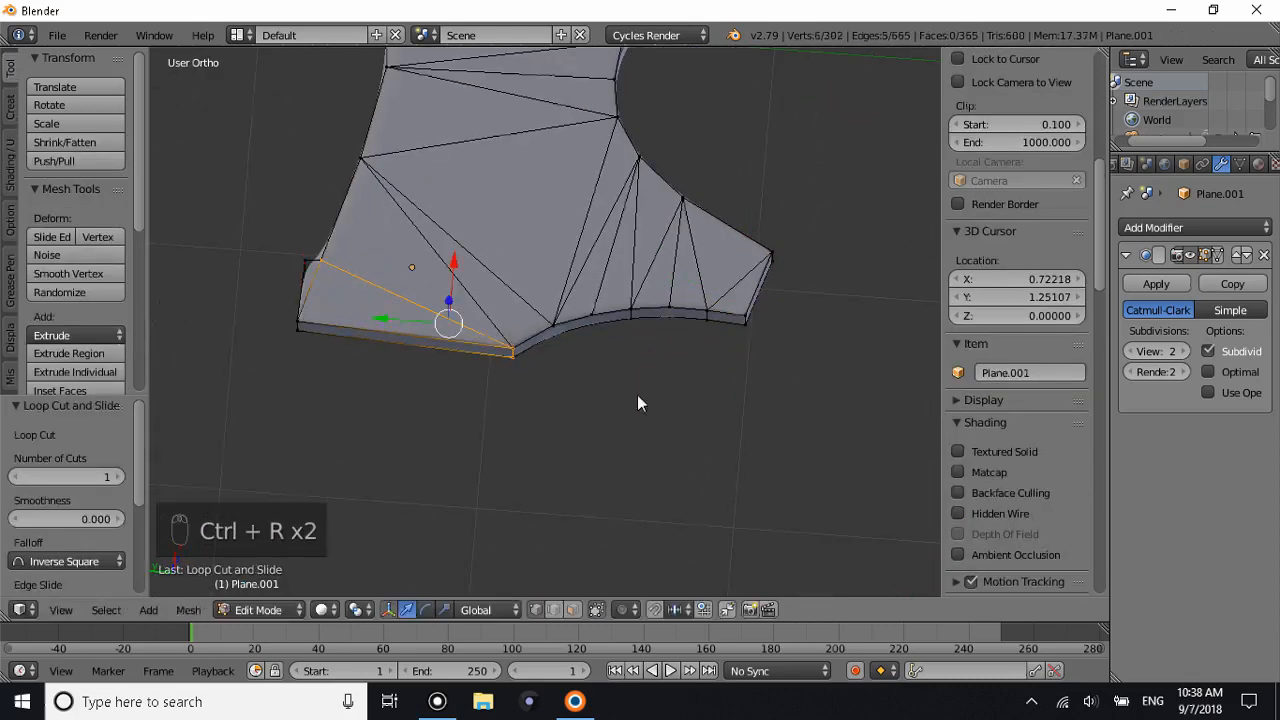
pyautogui.press('Tab')
# Add a loop cut on the short top edge beside the upper front corner and slide it to the far end.
pyautogui.moveTo(590, 389); pyautogui.dragTo(759, 370, button='middle')
pyautogui.press('Tab')
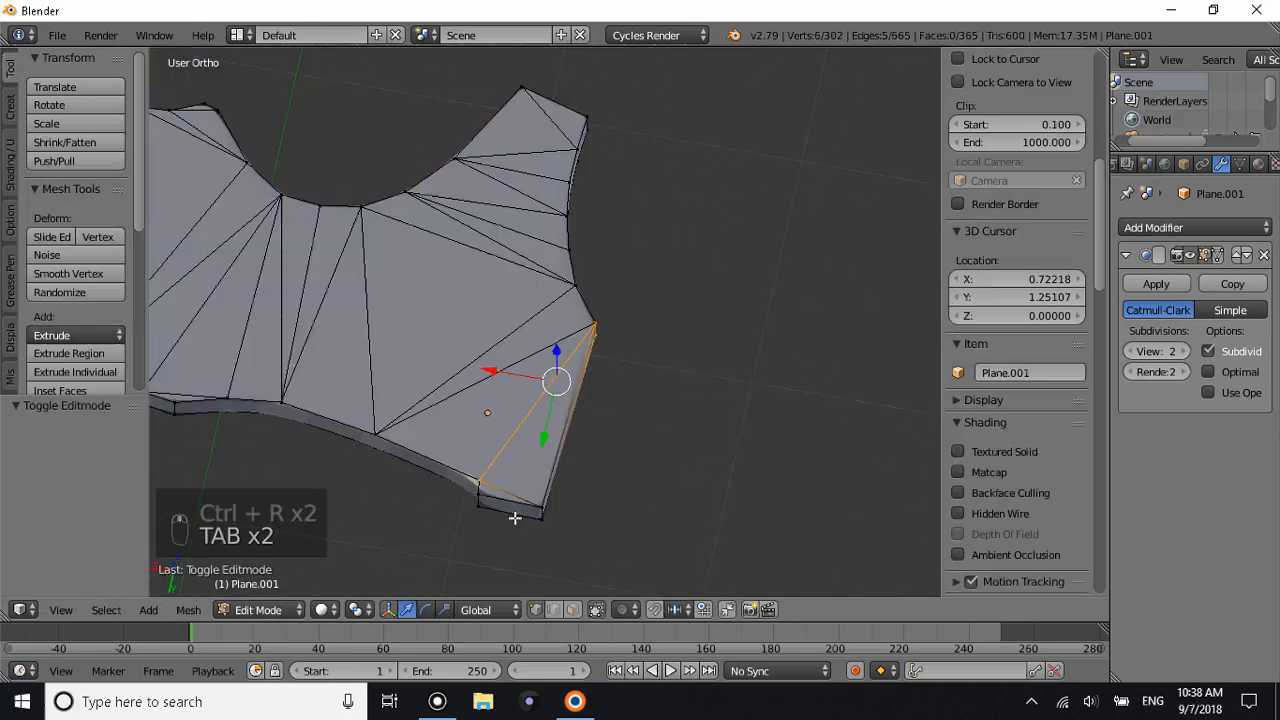
pyautogui.hotkey('ctrl', 'r')
pyautogui.click(509, 514)
pyautogui.click(400, 500)
pyautogui.press('Tab')
# Add a loop cut on the spine's side wall next to the raised bump and return to Object Mode.
pyautogui.moveTo(400, 500); pyautogui.dragTo(509, 457, button='middle')
pyautogui.press('Tab')
pyautogui.hotkey('ctrl', 'r')
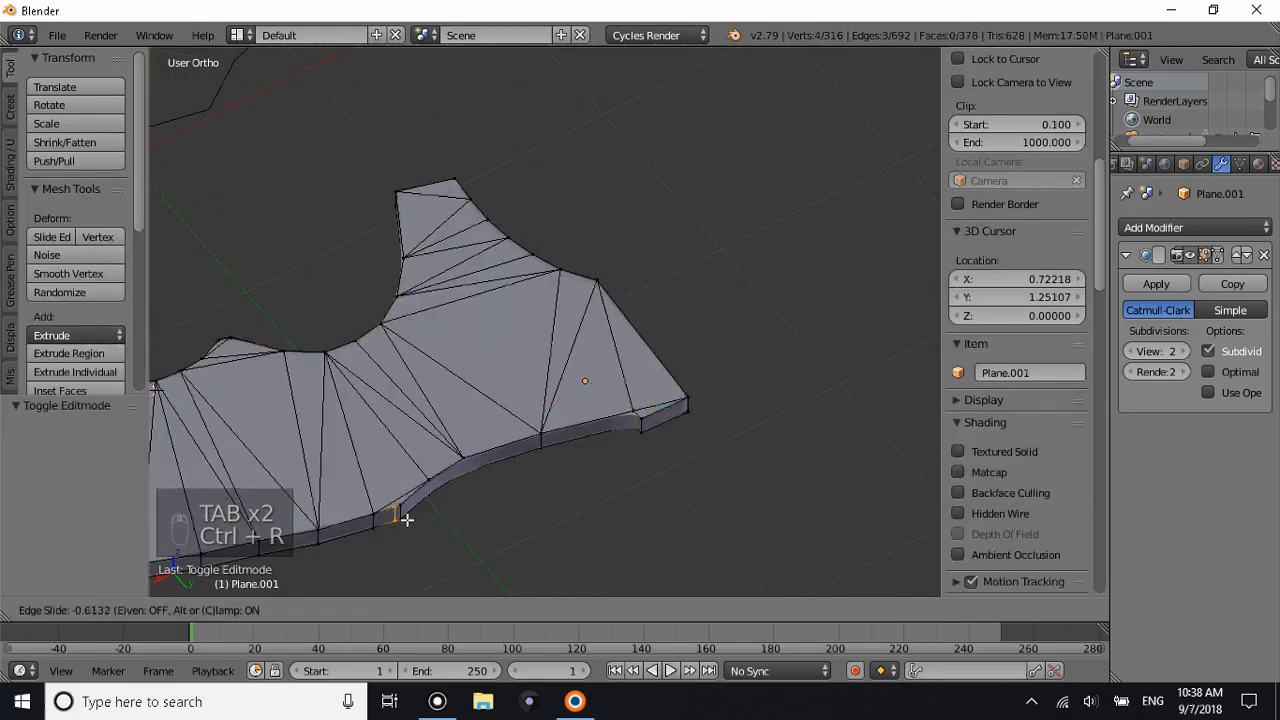
pyautogui.press('Tab')
# Examine the smoothed handle at an angle and compare its contour with the reference drawing from the top.
pyautogui.moveTo(421, 507); pyautogui.dragTo(651, 497, button='middle')
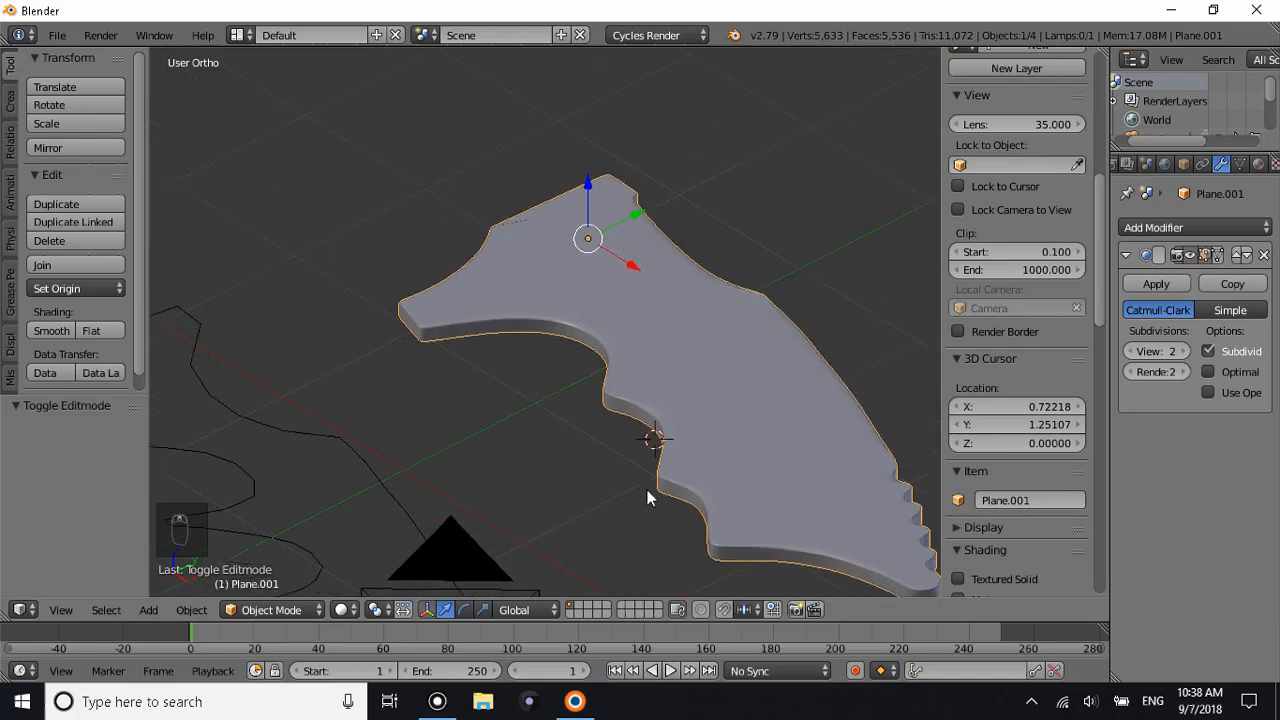
pyautogui.press('KP_Divide')
pyautogui.press('KP_7')
pyautogui.press('KP_Divide')
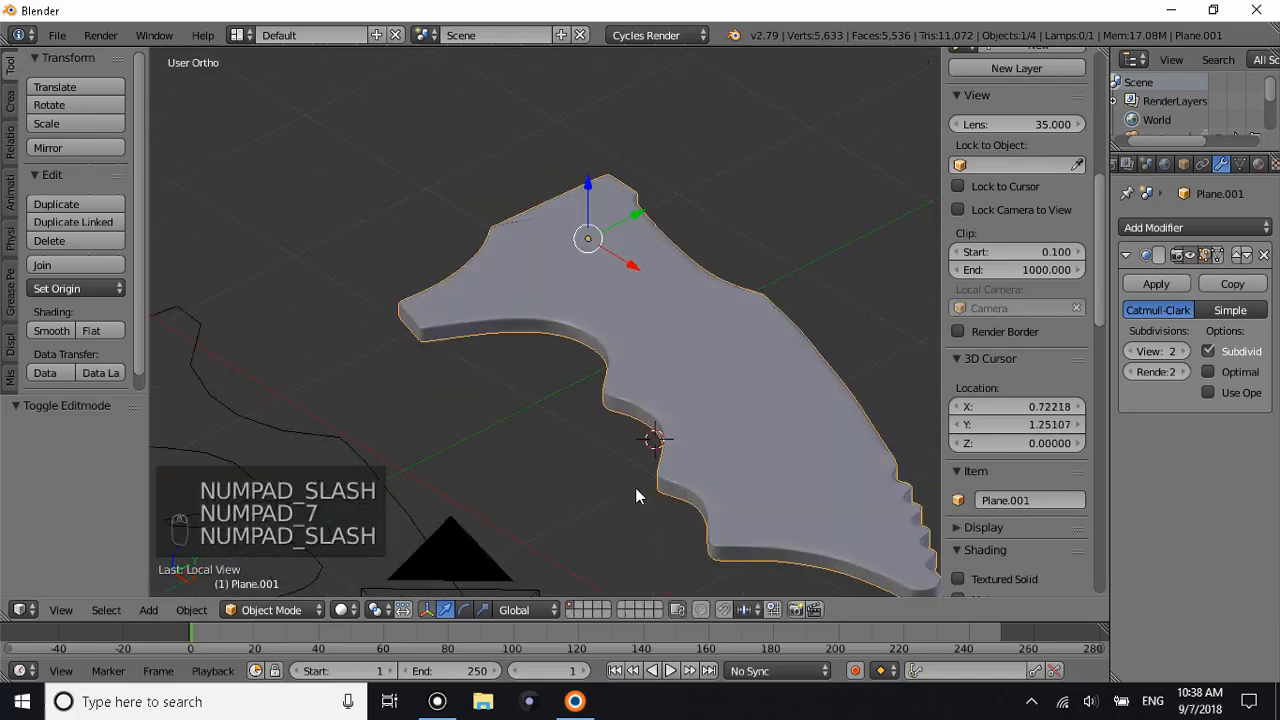
pyautogui.press('KP_7')
pyautogui.keyDown('shift'); pyautogui.scroll(-2, 685, 434); pyautogui.keyUp('shift')
pyautogui.keyDown('shift'); pyautogui.scroll(4, 685, 434); pyautogui.keyUp('shift')
pyautogui.keyDown('ctrl'); pyautogui.scroll(-4, 685, 434); pyautogui.keyUp('ctrl')
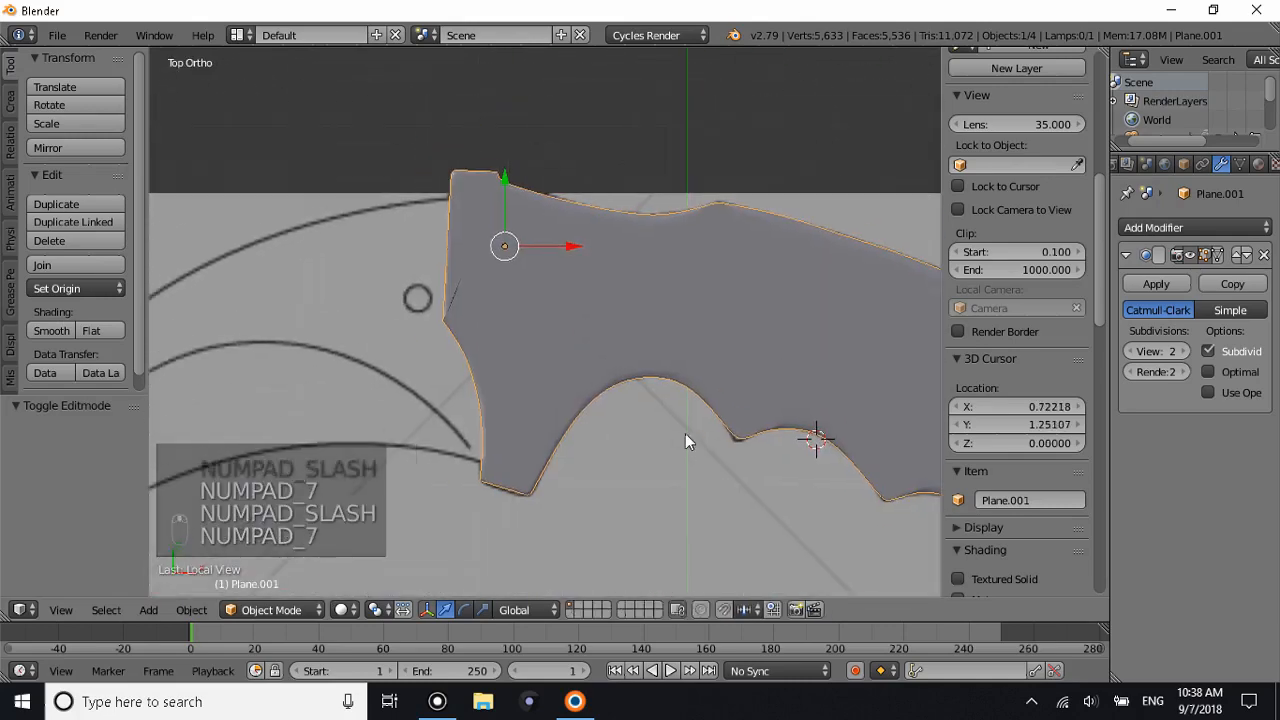
pyautogui.keyDown('ctrl'); pyautogui.scroll(8, 685, 434); pyautogui.keyUp('ctrl')
pyautogui.scroll(5, 685, 437)
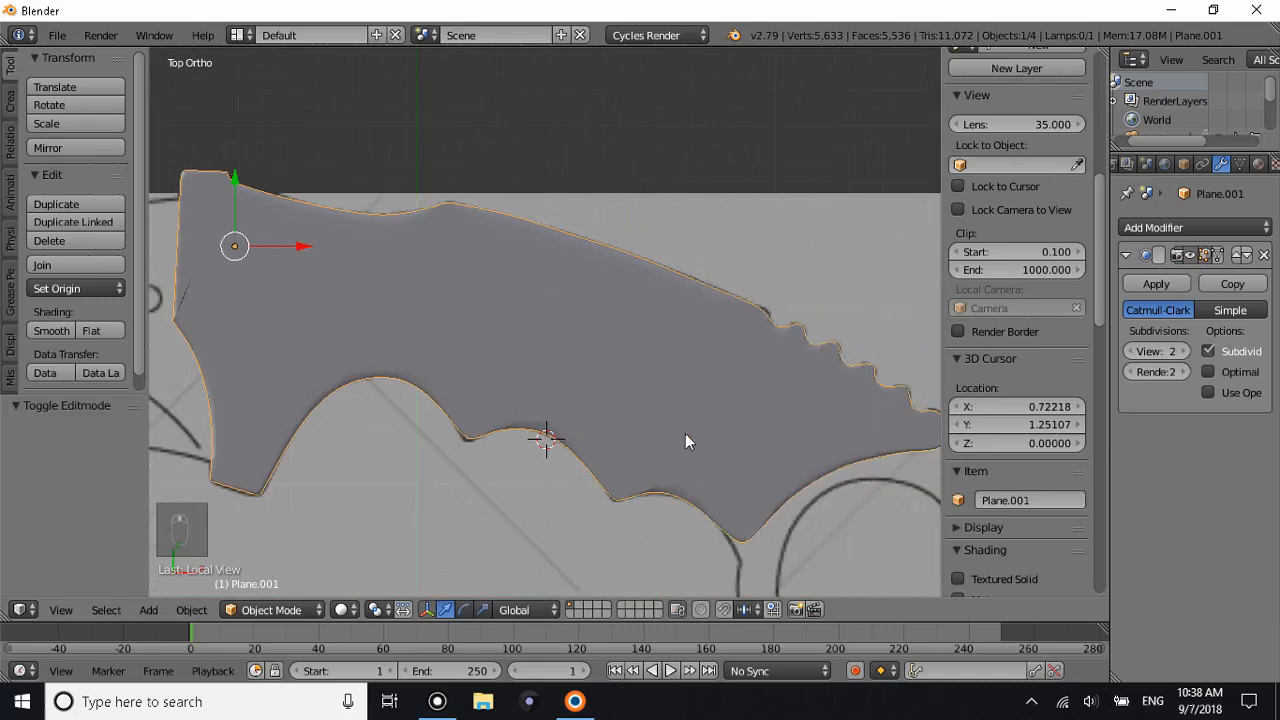
# Try a loop cut with a bevel on the narrow wall segment at a point between two finger grooves, undoing both.
pyautogui.press('Tab')
pyautogui.moveTo(600, 397); pyautogui.dragTo(426, 423, button='middle')
pyautogui.press('Tab')
pyautogui.press('Tab')
pyautogui.hotkey('ctrl', 'r')
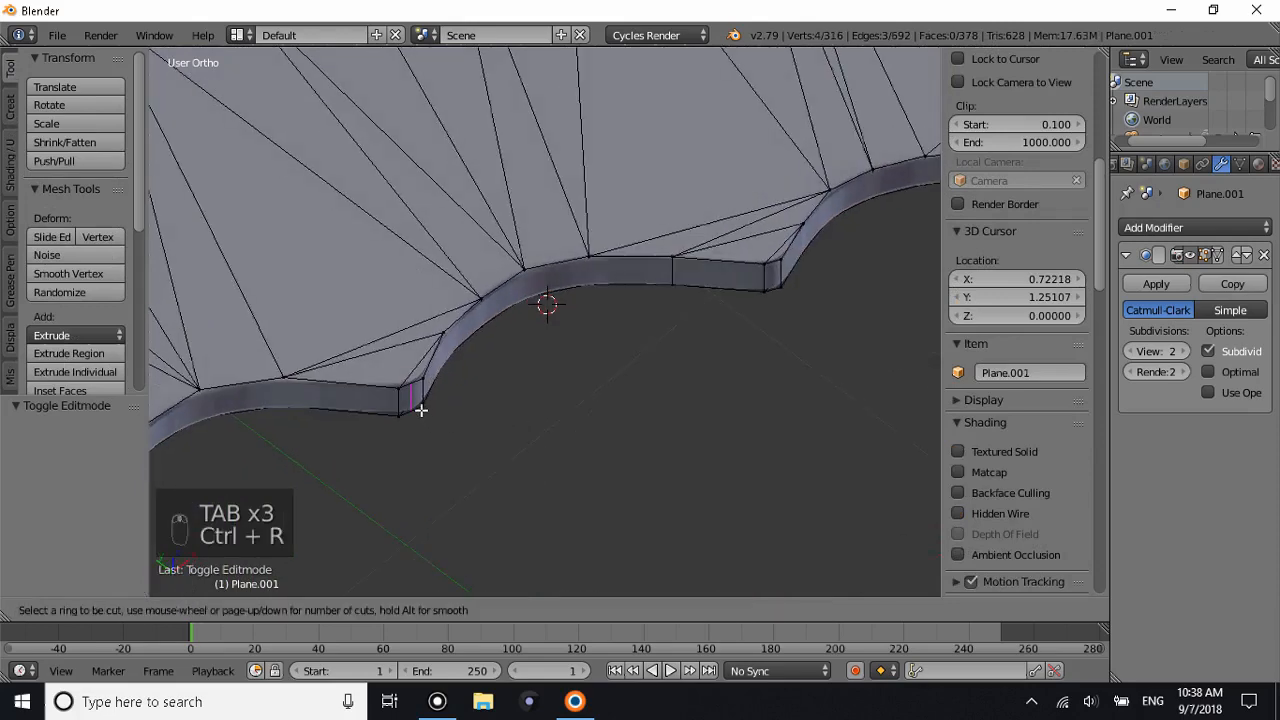
pyautogui.click(424, 406)
pyautogui.click(425, 403)
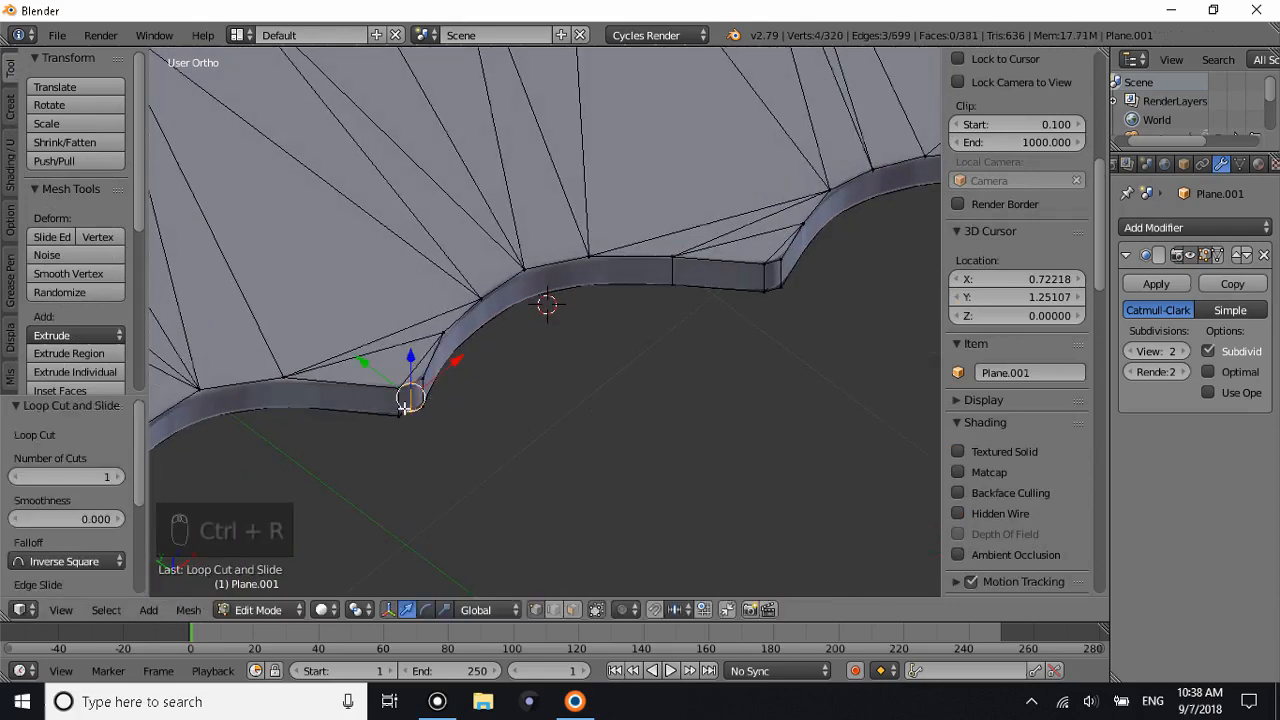
pyautogui.hotkey('ctrl', 'b')
pyautogui.rightClick(556, 356)
pyautogui.hotkey('ctrl', 'z')
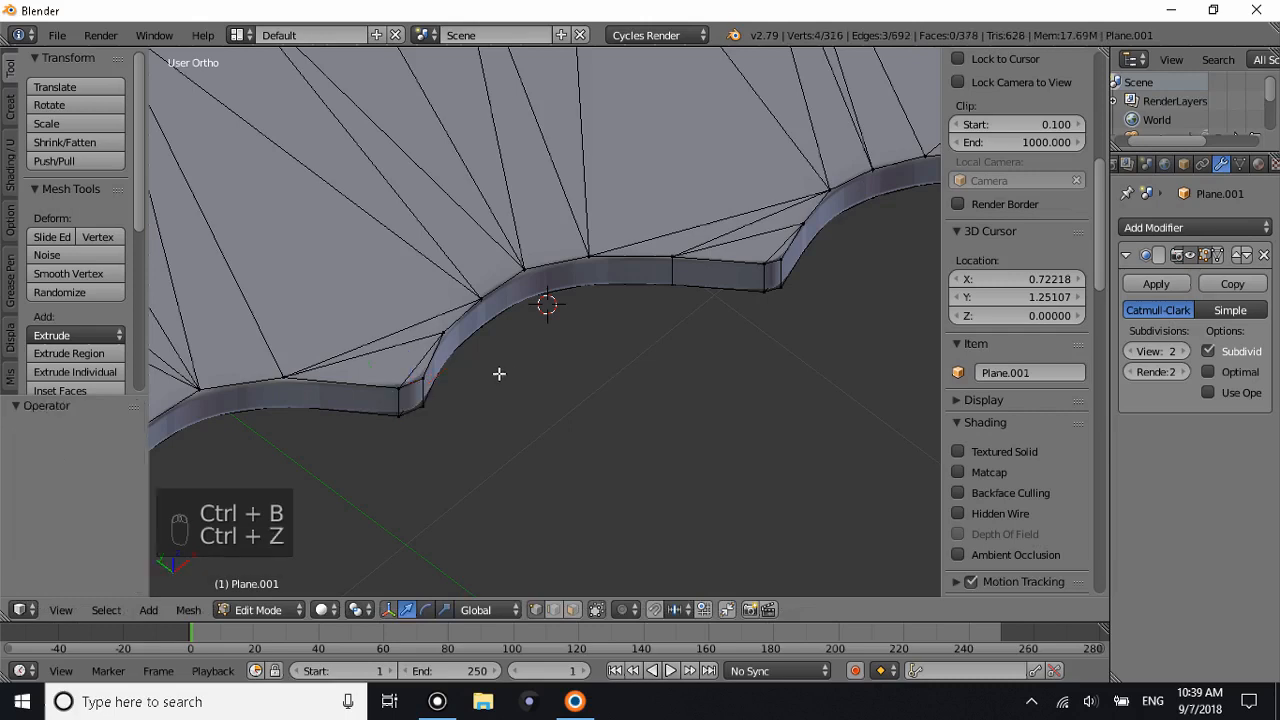
# Try loop cuts on the narrow side-wall segment at the first finger-groove point and check the smoothed result in Object Mode.
pyautogui.hotkey('ctrl', 'r')
pyautogui.click(412, 421)
pyautogui.click(409, 425)
pyautogui.hotkey('ctrl', 'z')
pyautogui.hotkey('ctrl', 'r')
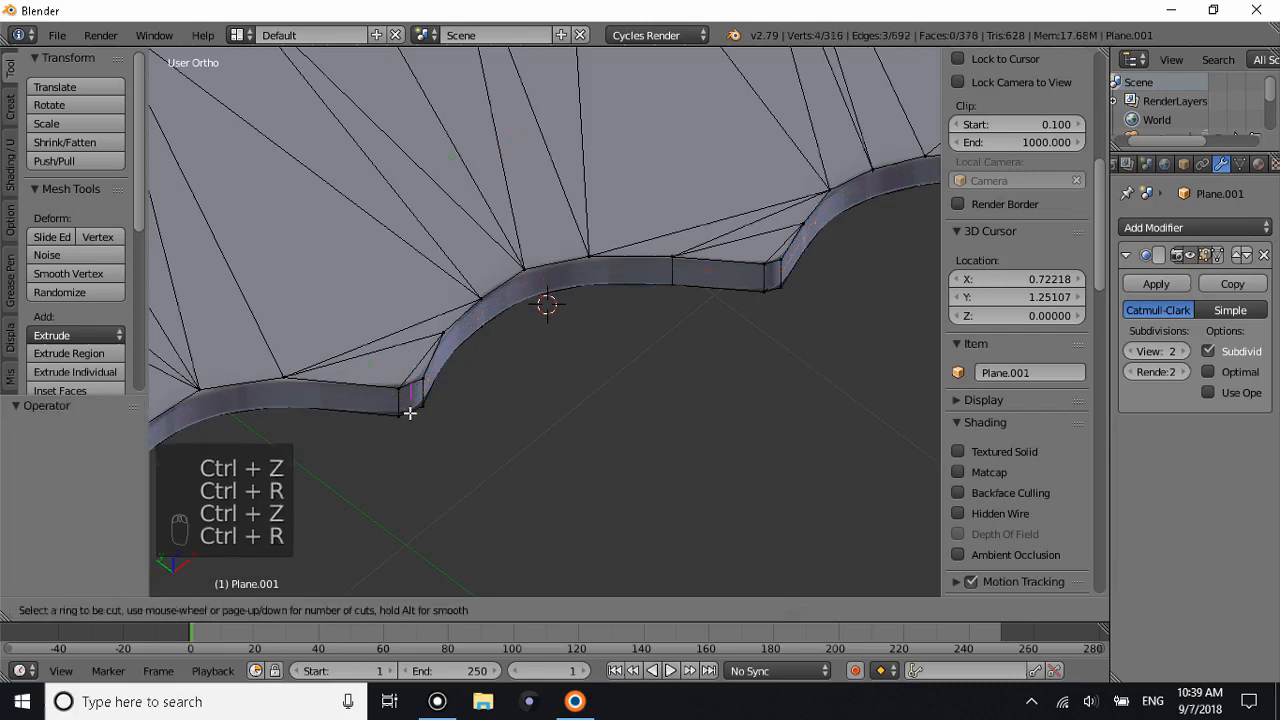
pyautogui.click(438, 406)
pyautogui.hotkey('ctrl', 'r')
pyautogui.click(413, 419)
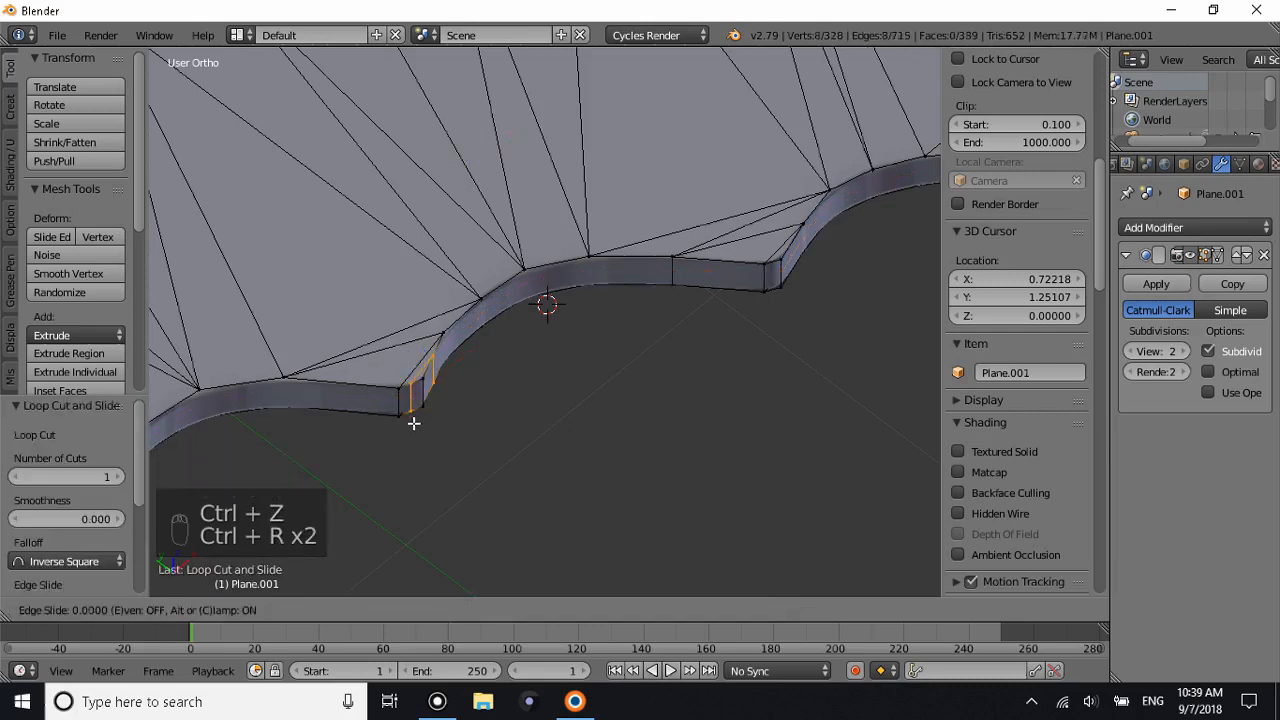
pyautogui.click(411, 423)
pyautogui.press('Tab')
pyautogui.scroll(-1, 551, 393)
pyautogui.keyDown('shift'); pyautogui.scroll(2, 551, 396); pyautogui.keyUp('shift')
pyautogui.keyDown('ctrl'); pyautogui.hscroll(3, 553, 392); pyautogui.keyUp('ctrl')
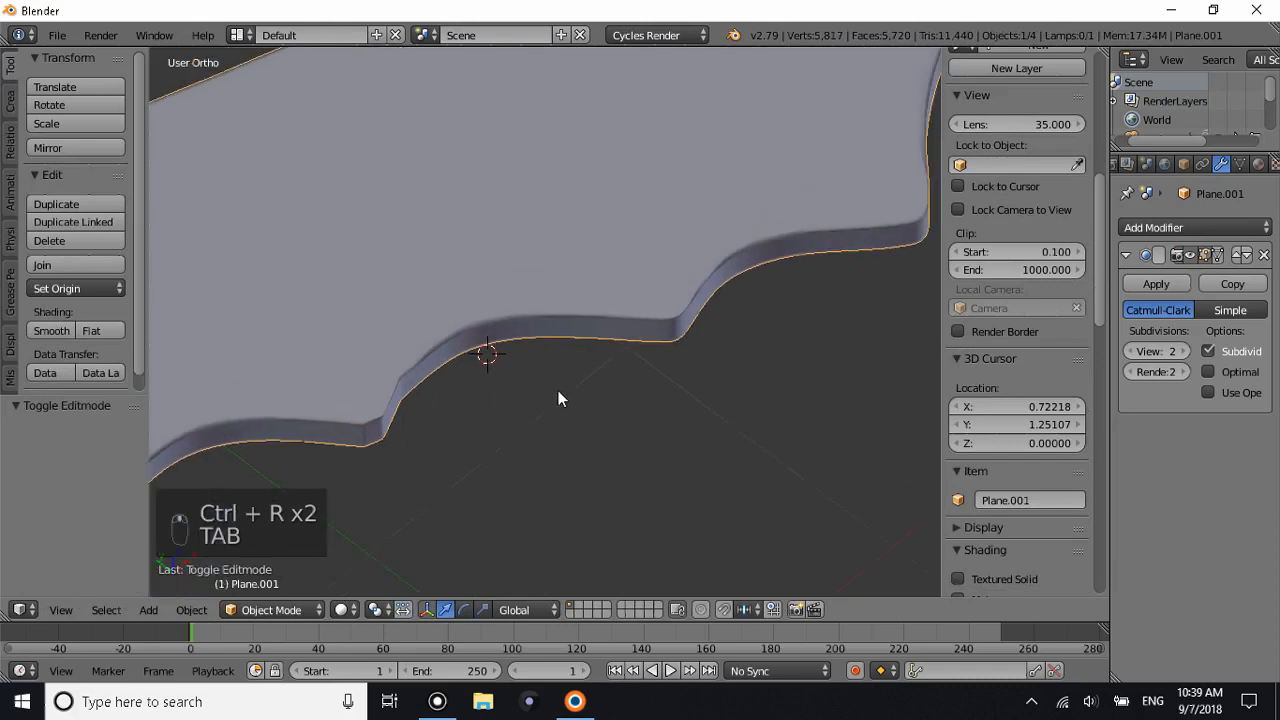
# Try two loop cuts on the narrow wall segment at the second finger-groove point and view the smoothed shape.
pyautogui.press('Tab')
pyautogui.hotkey('ctrl', 'r')
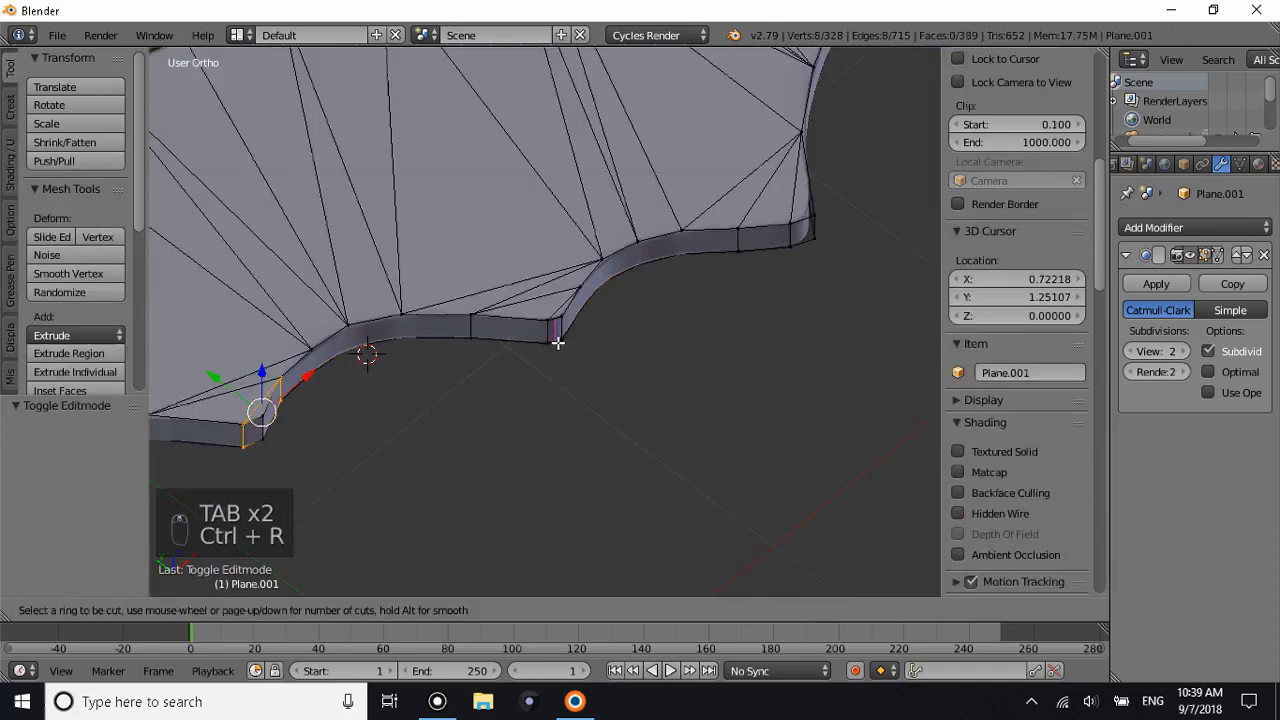
pyautogui.click(552, 342)
pyautogui.click(554, 342)
pyautogui.hotkey('ctrl', 'r')
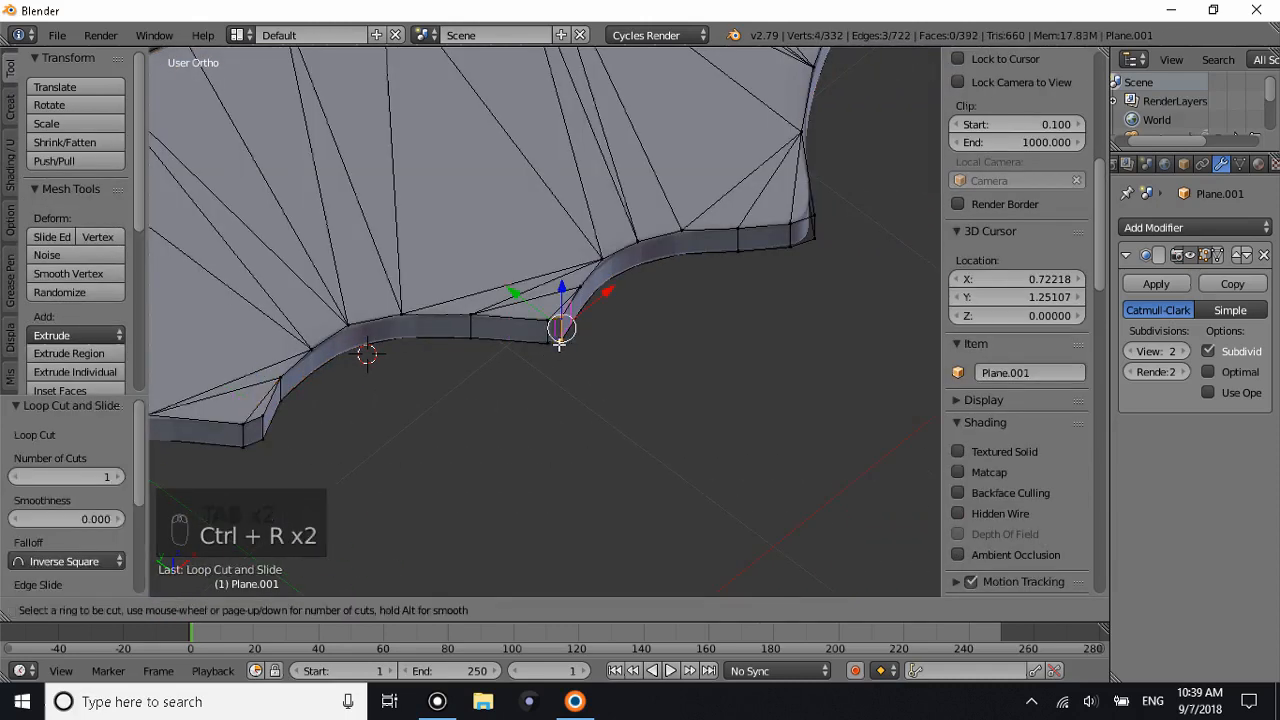
pyautogui.click(558, 343)
pyautogui.press('Tab')
pyautogui.keyDown('shift'); pyautogui.scroll(1, 640, 268); pyautogui.keyUp('shift')
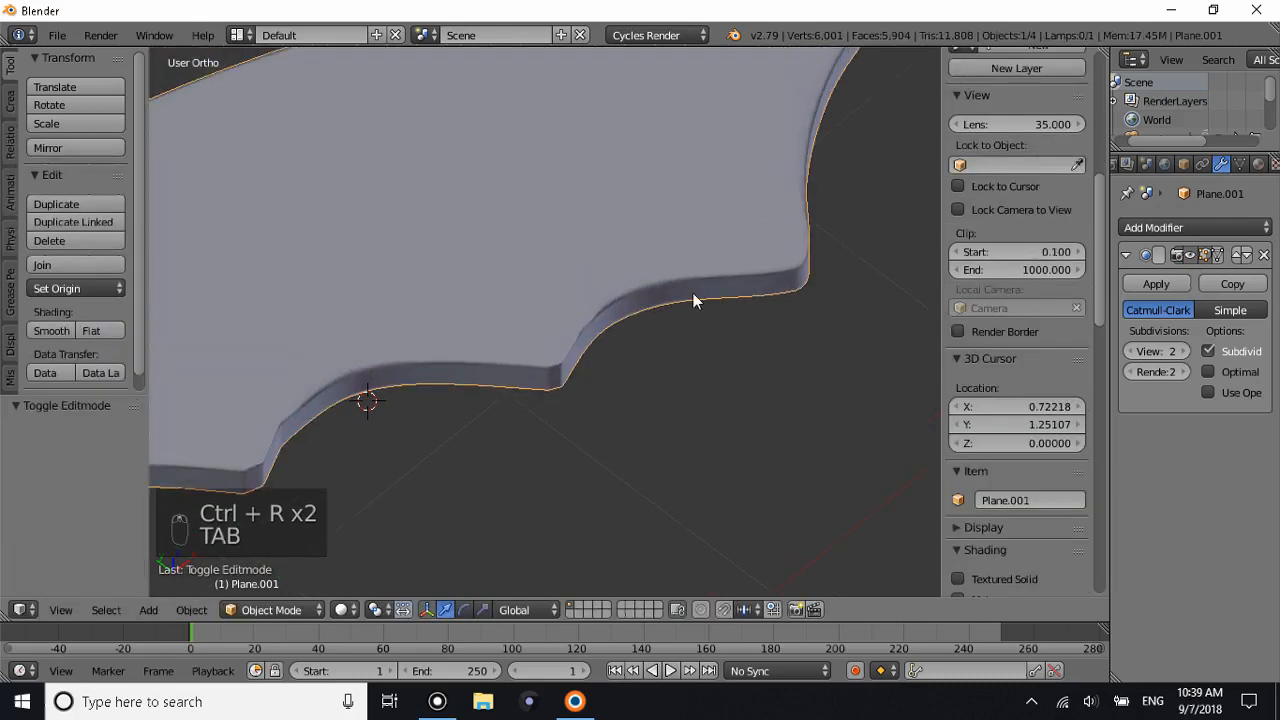
# Try loop cuts on both sides of the handle's lower rear tip and return to Object Mode.
pyautogui.scroll(2, 694, 297)
pyautogui.moveTo(576, 267); pyautogui.dragTo(553, 273, button='middle')
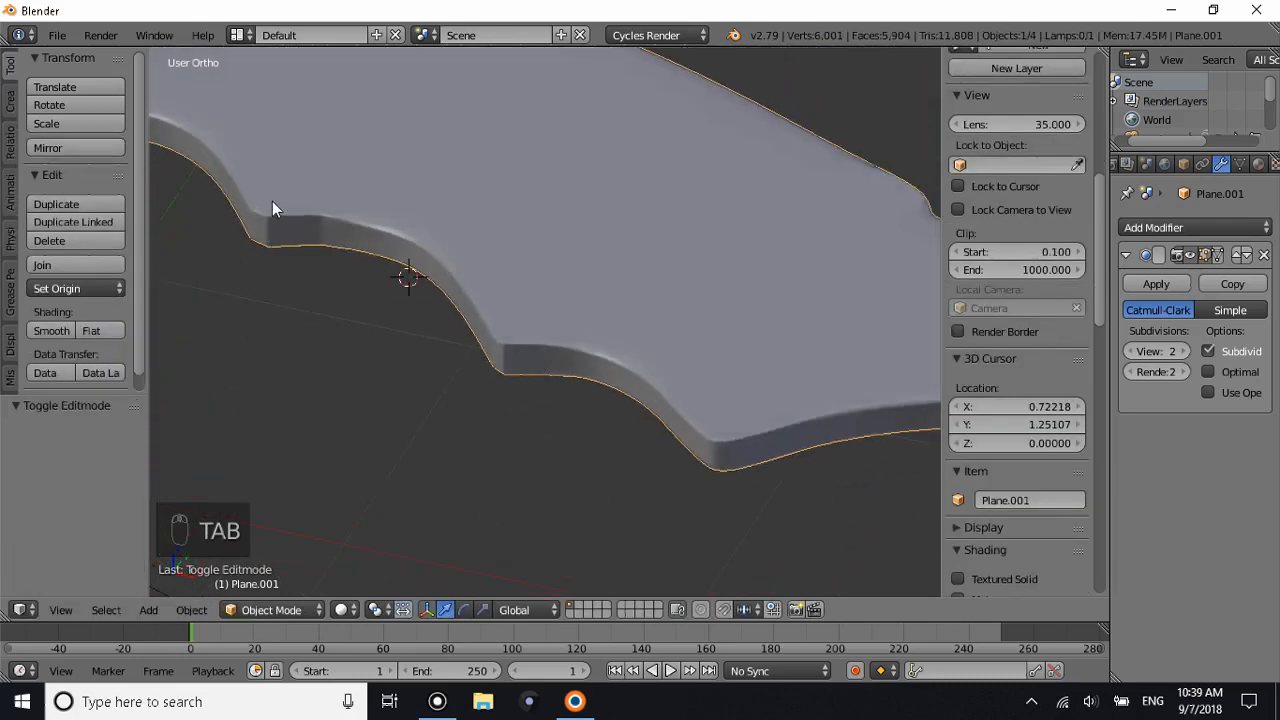
pyautogui.press('Tab')
pyautogui.hotkey('ctrl', 'r')
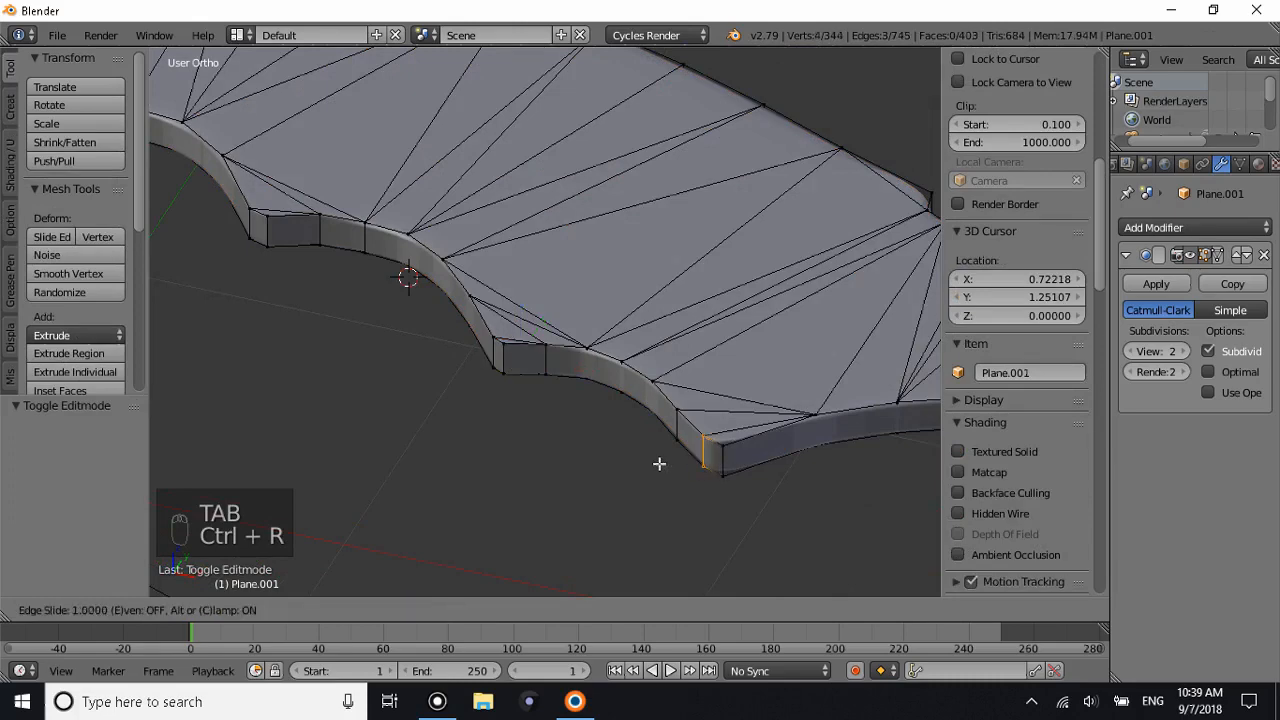
pyautogui.click(659, 464)
pyautogui.hotkey('ctrl', 'r')
pyautogui.click(718, 460)
pyautogui.click(759, 486)
pyautogui.press('Tab')
pyautogui.scroll(-3, 699, 443)
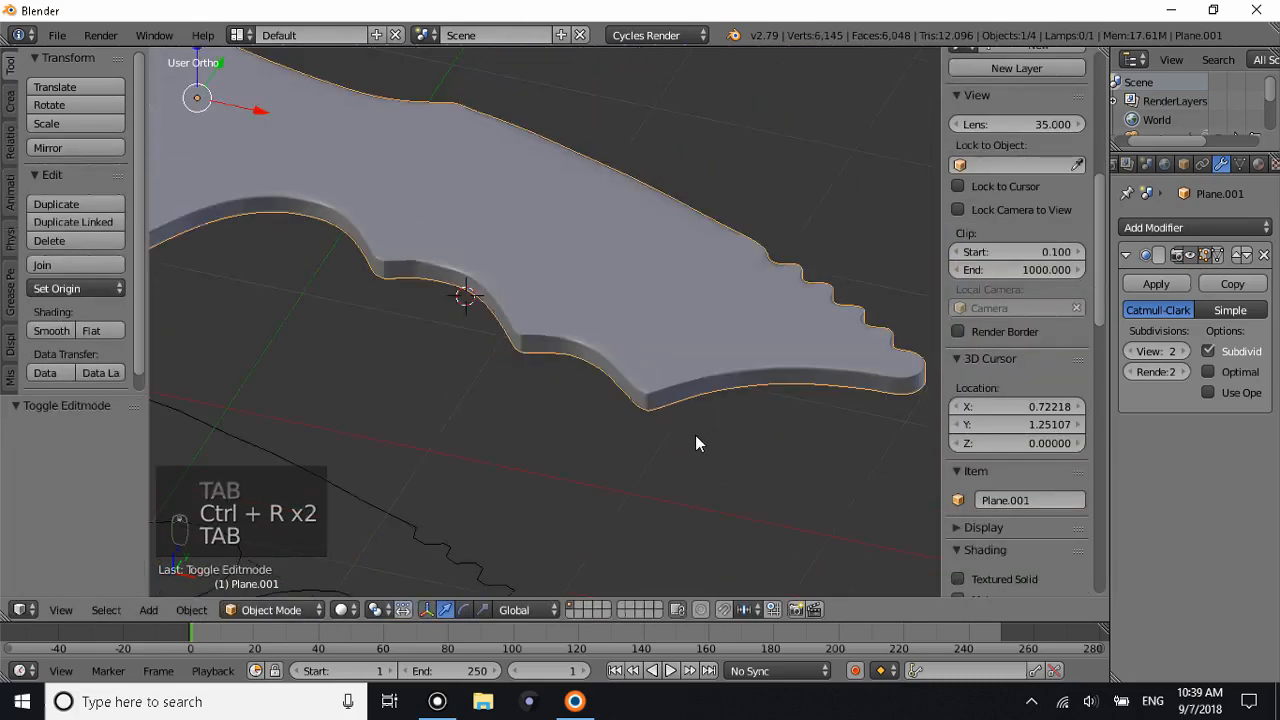
# Undo the loop cuts at the second groove point and lower rear tip, trying one more cut and undoing it.
pyautogui.moveTo(697, 444); pyautogui.dragTo(637, 310, button='middle')
pyautogui.hotkey('ctrl', 'z')
pyautogui.hotkey('ctrl', 'z')
pyautogui.press('Tab')
pyautogui.hotkey('ctrl', 'r')
pyautogui.click(570, 460)
pyautogui.click(404, 445)
pyautogui.press('Tab')
pyautogui.hotkey('ctrl', 'z')
pyautogui.press('Tab')
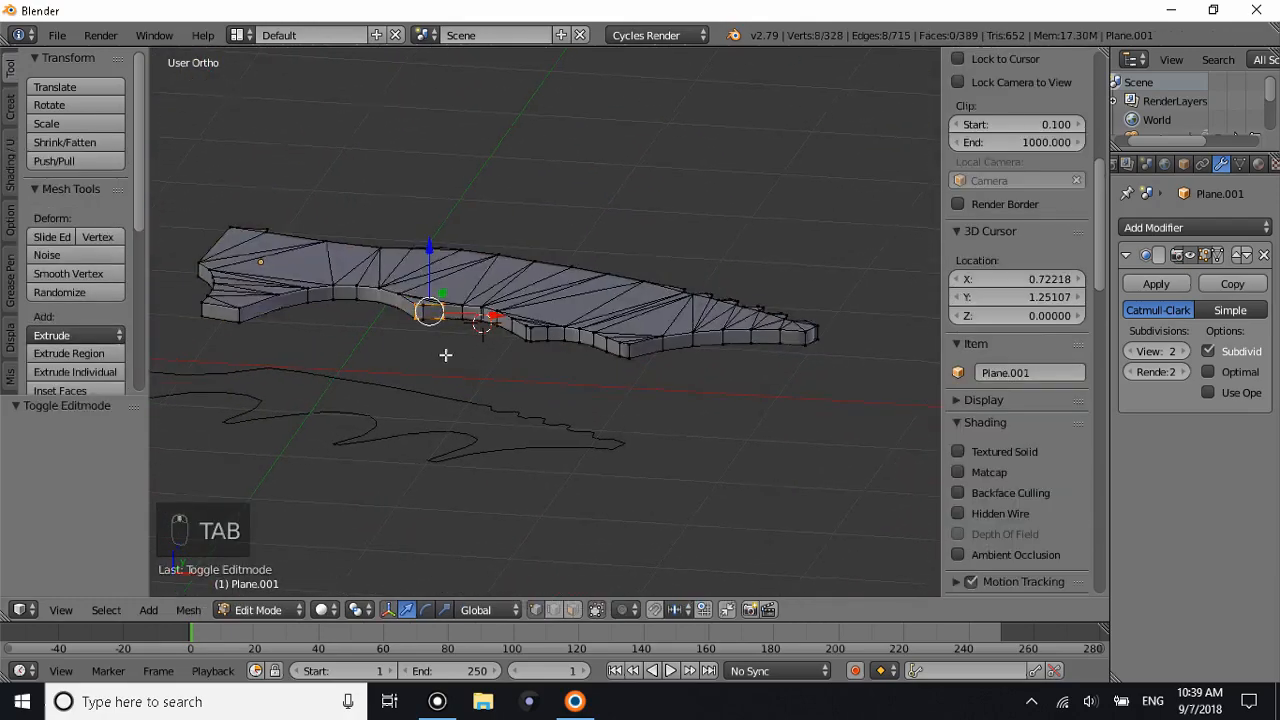
# Inspect the groove points in smoothed form and undo the loop cuts at the first groove point.
pyautogui.scroll(6, 445, 354)
pyautogui.press('Tab')
pyautogui.scroll(-2, 410, 321)
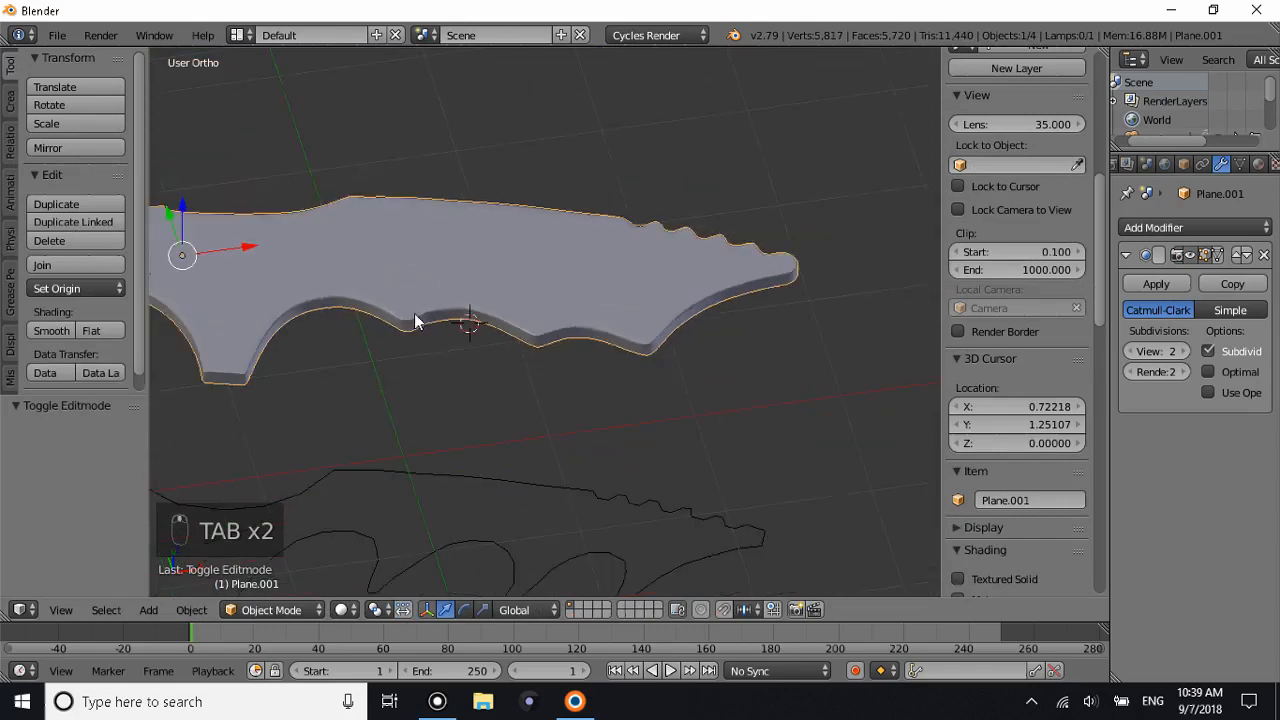
pyautogui.moveTo(418, 320); pyautogui.dragTo(432, 405, button='middle')
pyautogui.hotkey('ctrl', 'z')
pyautogui.hotkey('ctrl', 'z')
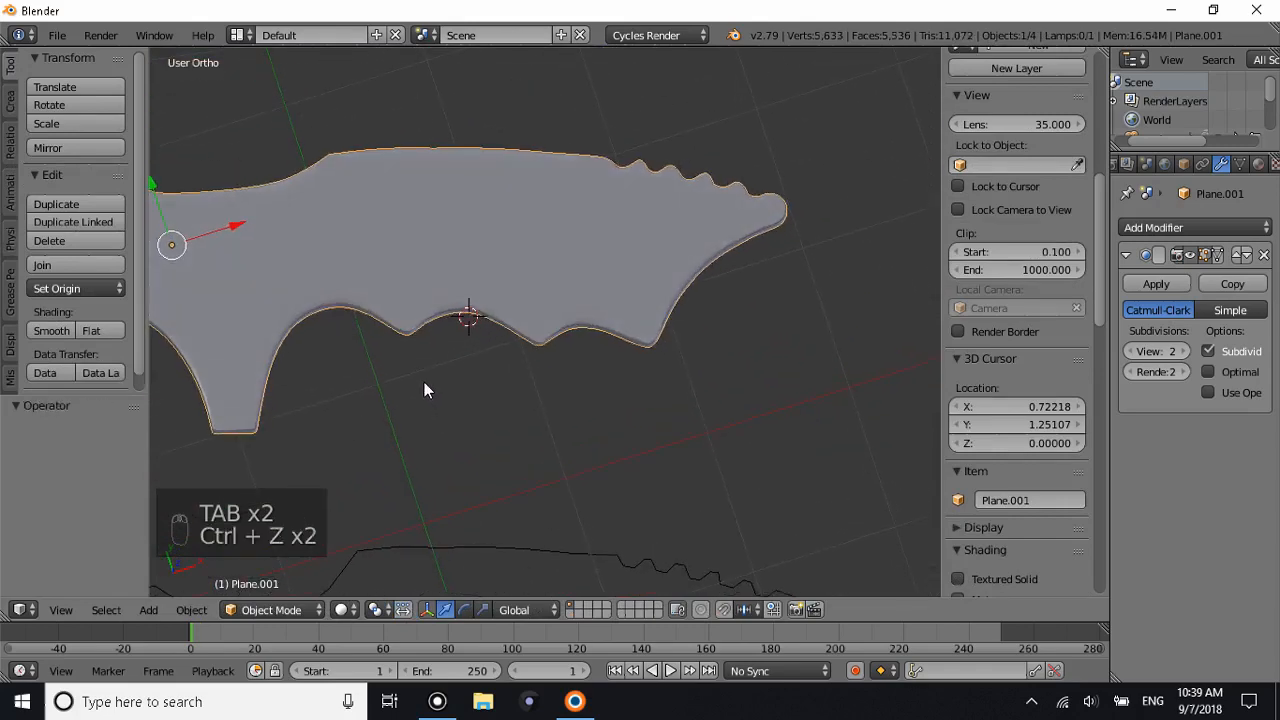
# Add two loop cuts on the narrow wall segment at the first groove point, slid to its opposite ends.
pyautogui.scroll(4, 424, 390)
pyautogui.press('Tab')
pyautogui.hotkey('ctrl', 'r')
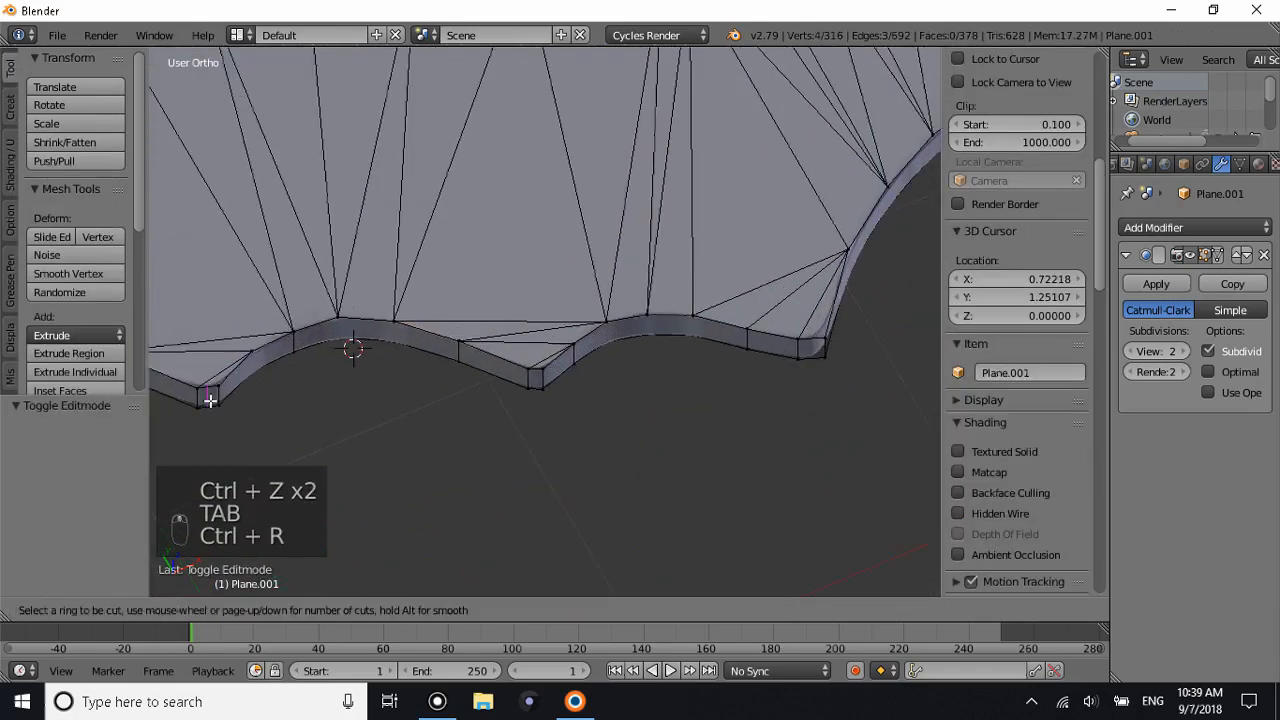
pyautogui.press('Tab')
pyautogui.press('Tab')
pyautogui.hotkey('ctrl', 'r')
pyautogui.click(208, 391)
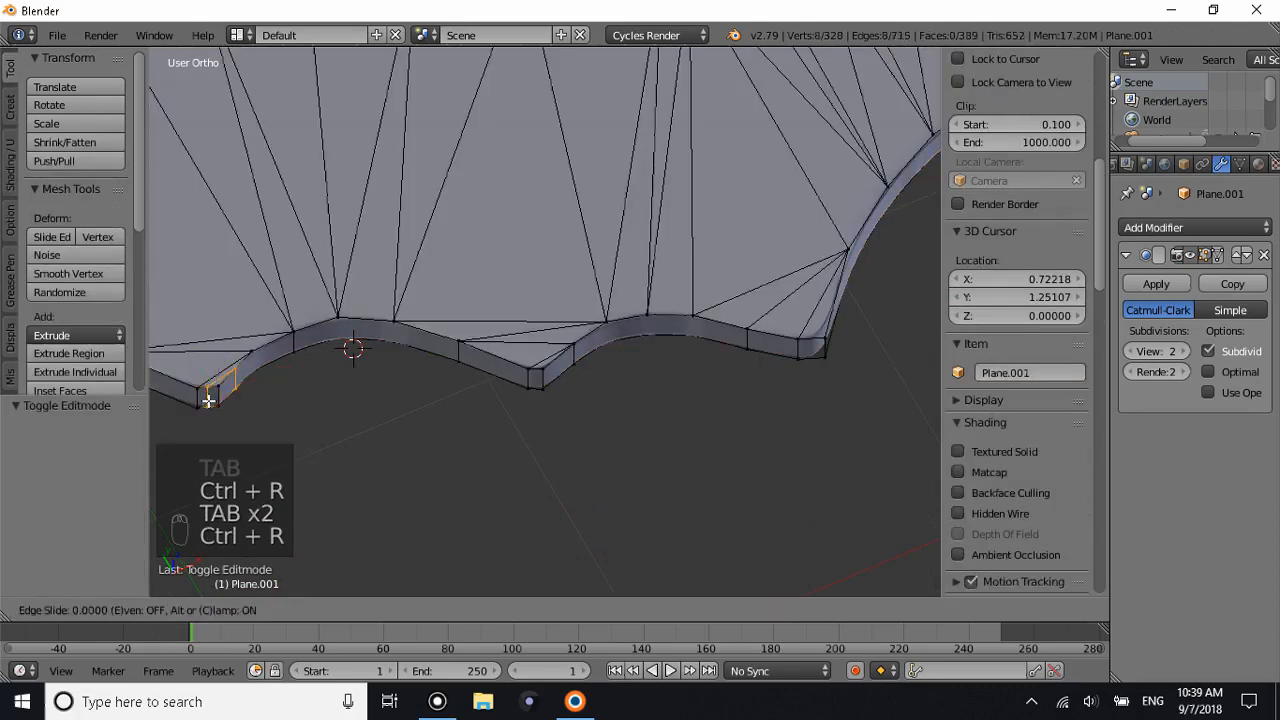
pyautogui.click(160, 400)
pyautogui.hotkey('ctrl', 'z')
pyautogui.hotkey('ctrl', 'r')
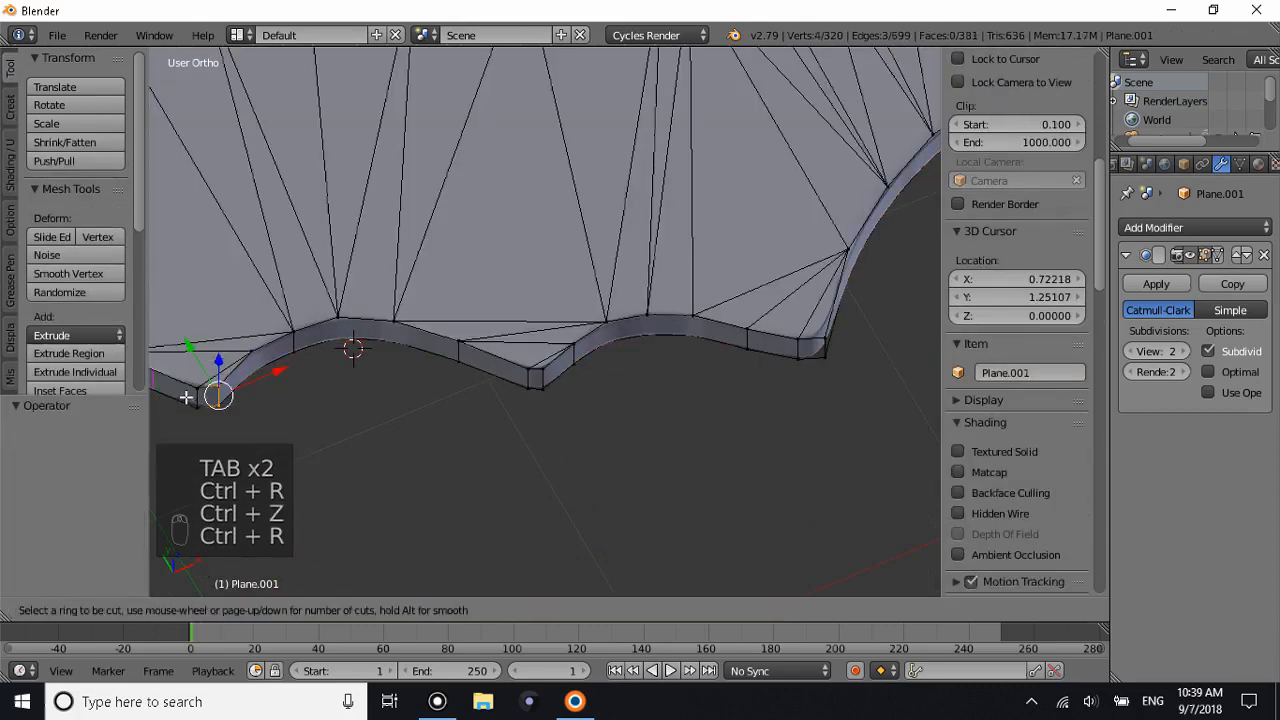
pyautogui.click(224, 412)
pyautogui.press('Tab')
# Compare the outline with the reference from the top and add a loop cut on the rear end's narrow wall.
pyautogui.scroll(-2, 255, 414)
pyautogui.moveTo(255, 414); pyautogui.dragTo(763, 364, button='middle')
pyautogui.scroll(-2, 293, 453)
pyautogui.press('KP_7')
pyautogui.press('KP_7')
pyautogui.press('KP_7')
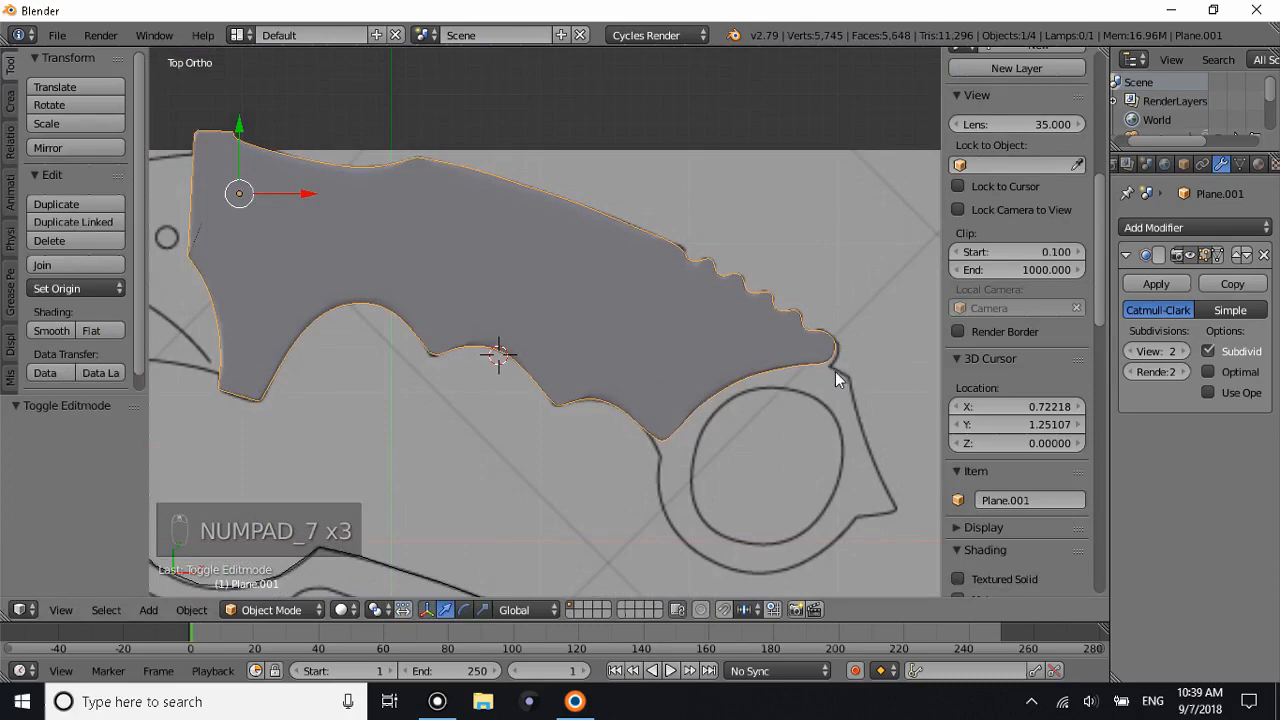
pyautogui.press('Tab')
pyautogui.moveTo(843, 373); pyautogui.dragTo(698, 430, button='middle')
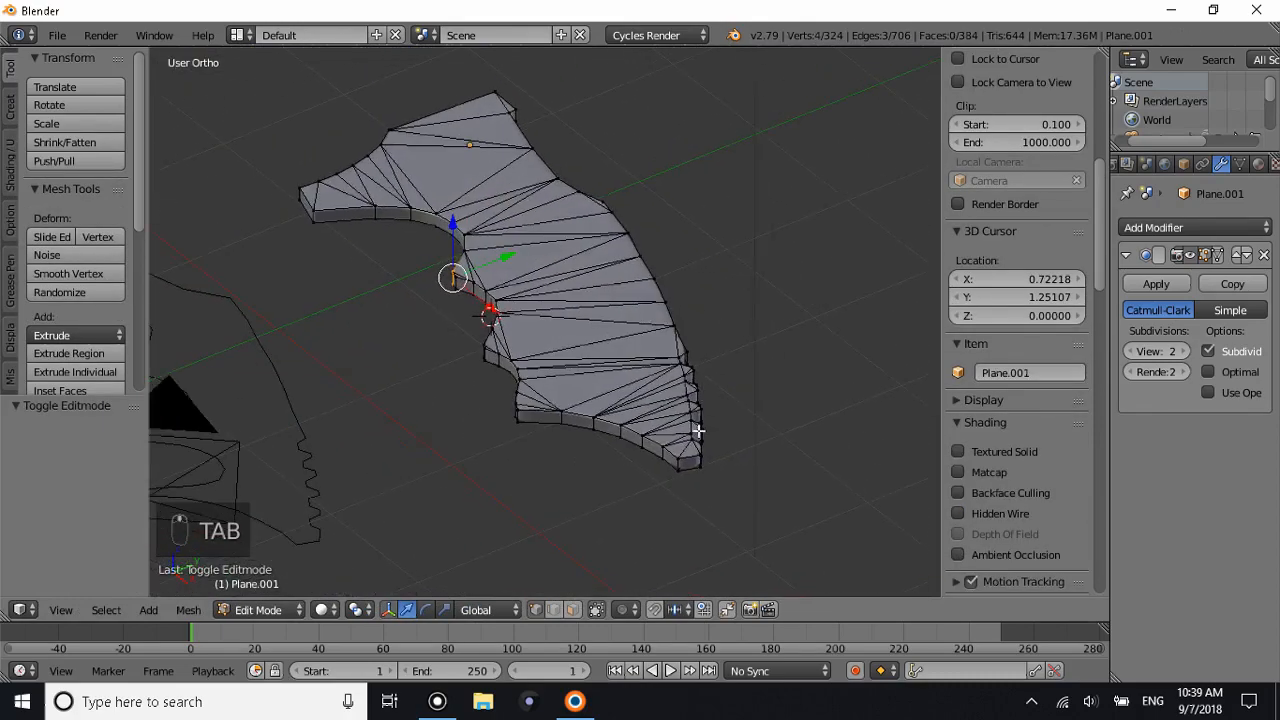
pyautogui.hotkey('ctrl', 'r')
pyautogui.click(691, 477)
pyautogui.press('Tab')
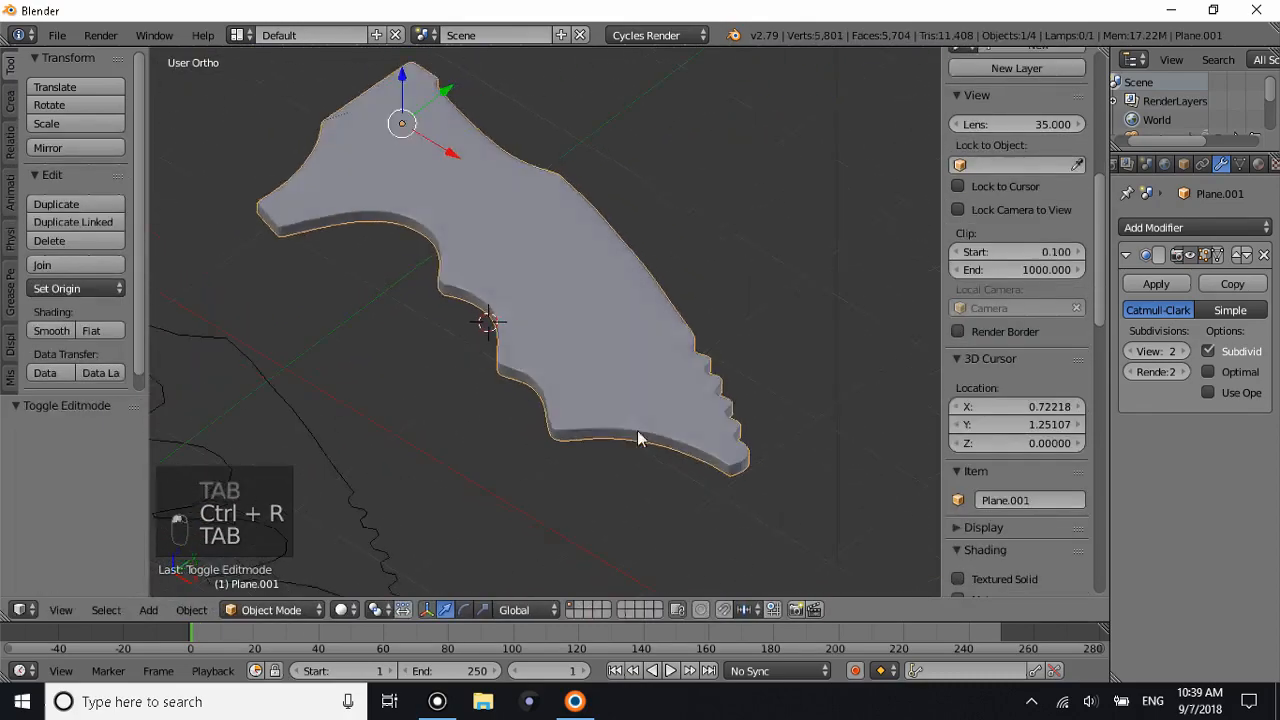
# Add a loop cut on the side wall at the handle's lower rear tip and return to Object Mode.
pyautogui.press('KP_7')
pyautogui.press('Tab')
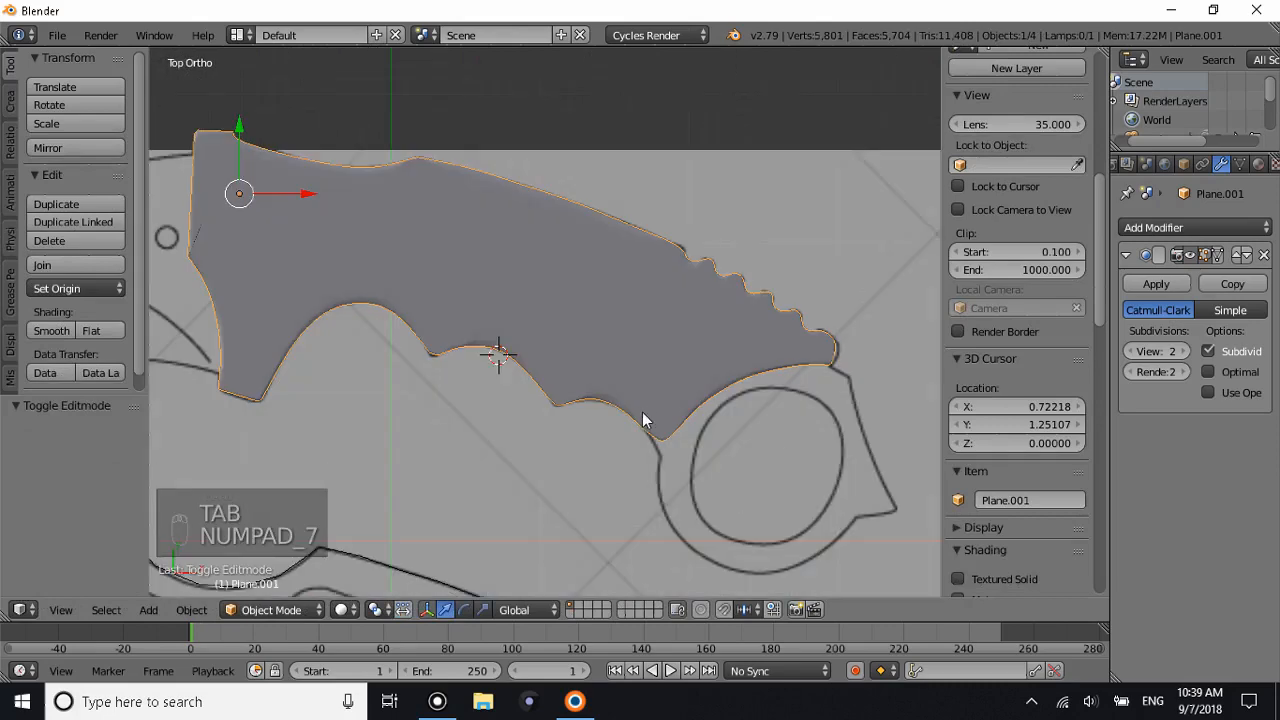
pyautogui.moveTo(676, 453); pyautogui.dragTo(629, 371, button='middle')
pyautogui.hotkey('ctrl', 'r')
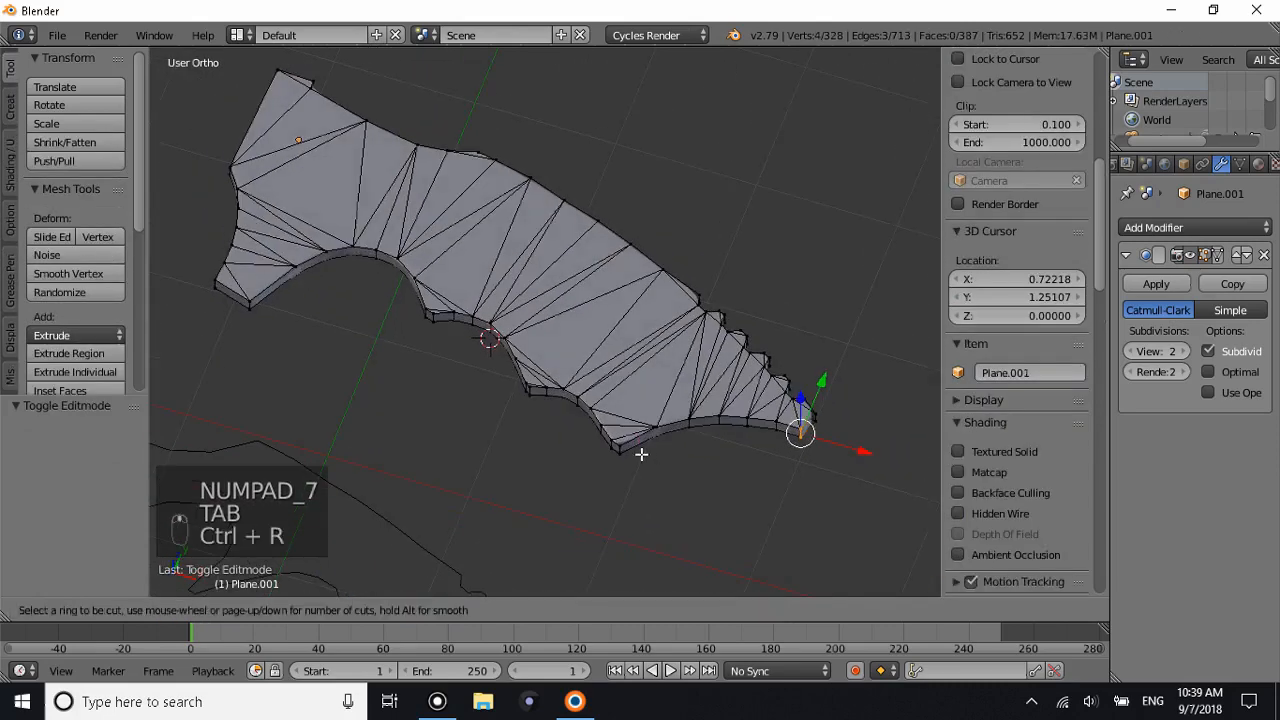
pyautogui.click(571, 471)
pyautogui.press('Tab')
# Show the handle in wireframe from the top over the reference and enter Edit Mode.
pyautogui.moveTo(660, 469)
pyautogui.mouseDown(button='middle')
pyautogui.moveTo(749, 551)
pyautogui.moveTo(649, 475)
pyautogui.mouseUp(button='middle')
pyautogui.press('KP_7')
pyautogui.press('z')
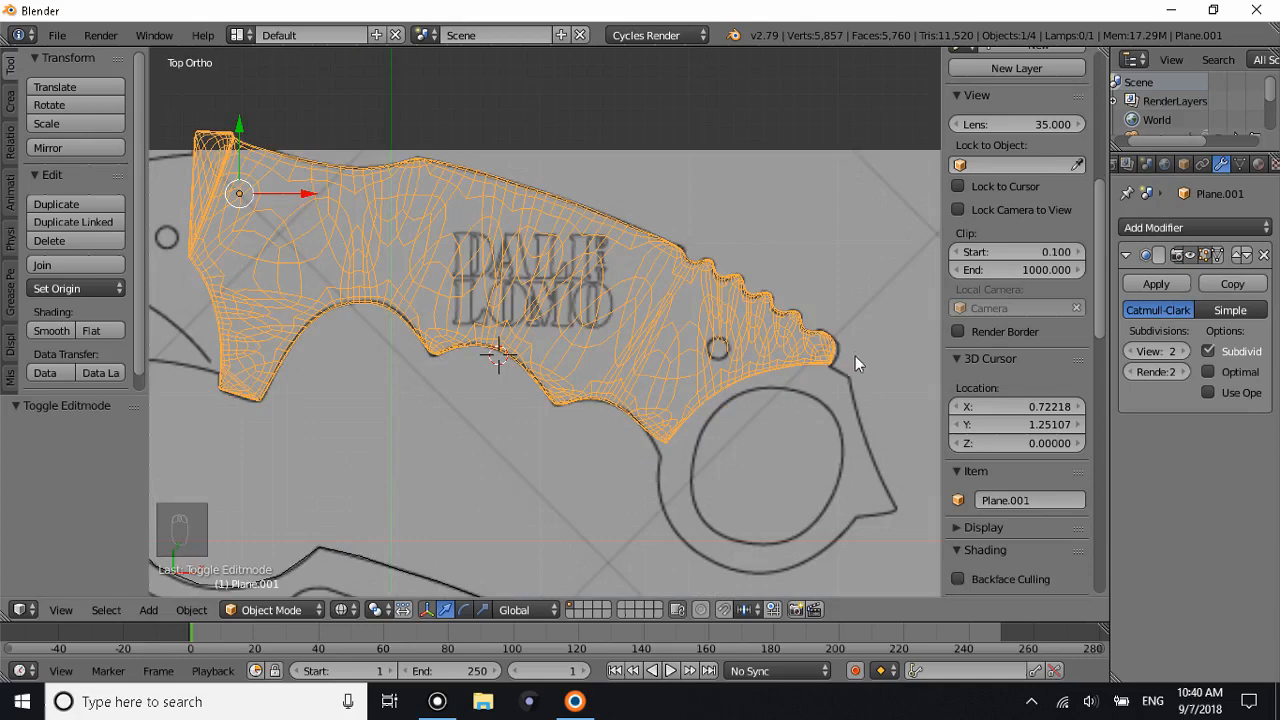
pyautogui.press('Tab')
pyautogui.press('g')
pyautogui.rightClick(694, 461)
pyautogui.press('a')
pyautogui.press('a')
pyautogui.press('a')
pyautogui.press('a')
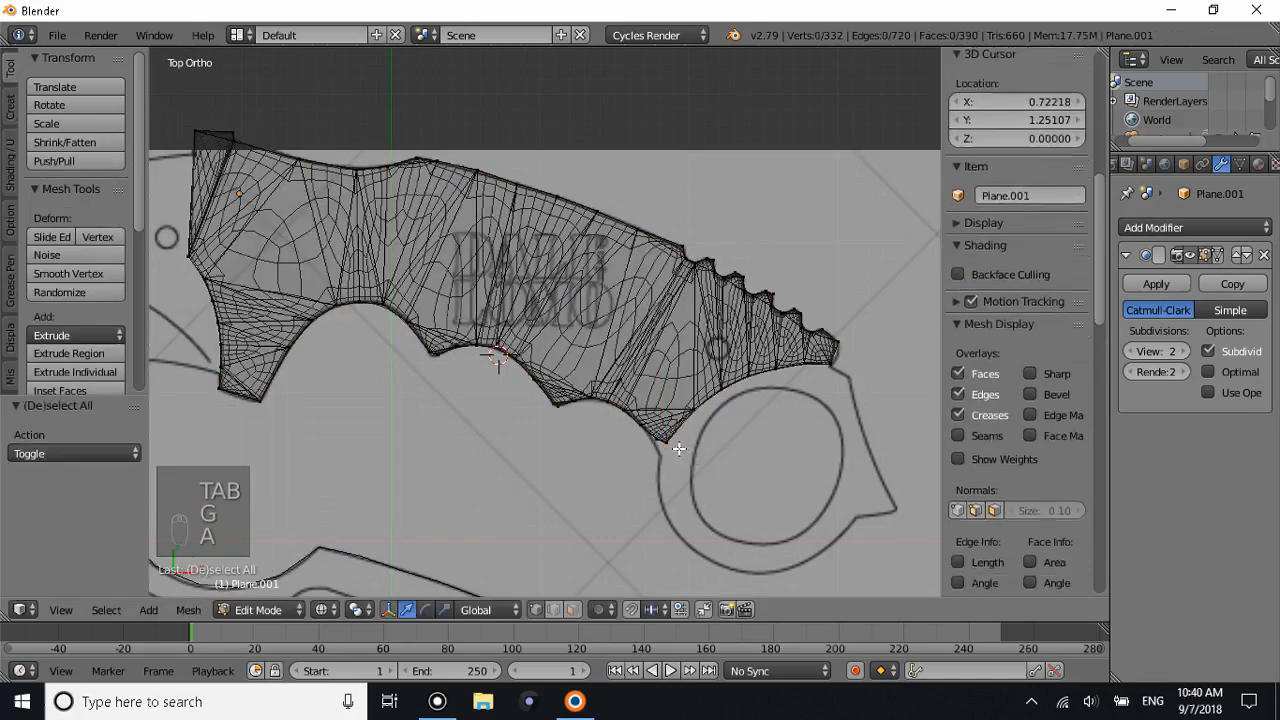
pyautogui.press('b')
pyautogui.moveTo(630, 428); pyautogui.dragTo(668, 458)
pyautogui.press('g')
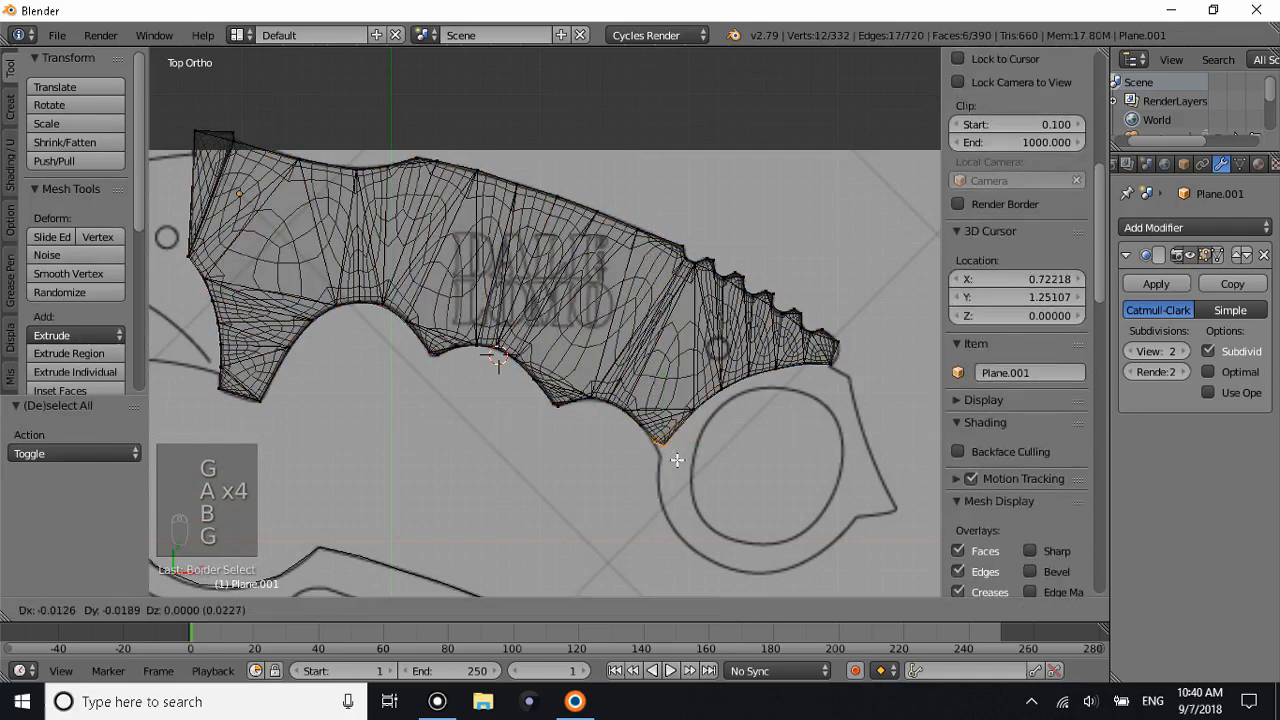
pyautogui.rightClick(676, 457)
# Select only the vertices at the lower rear tip and move them down onto the reference outline at the ring.
pyautogui.press('a')
pyautogui.press('a')
pyautogui.press('a')
pyautogui.press('a')
pyautogui.press('b')
pyautogui.moveTo(671, 454); pyautogui.dragTo(645, 432)
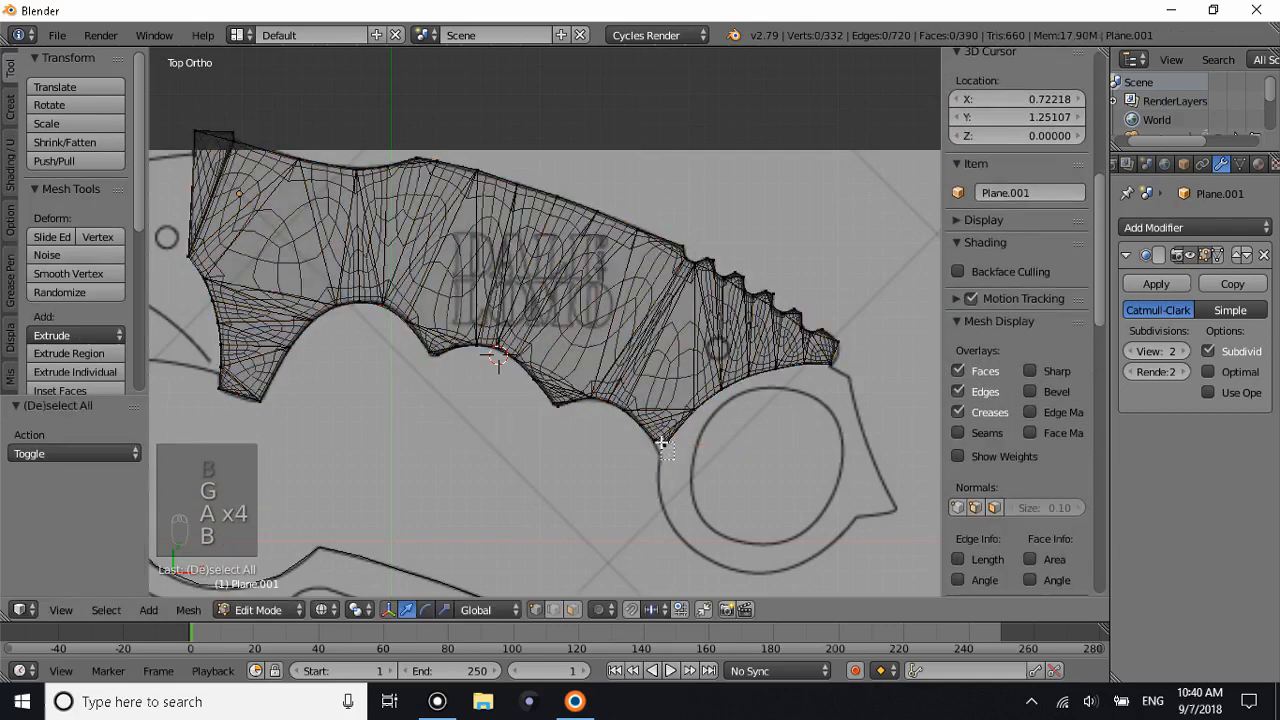
pyautogui.press('g')
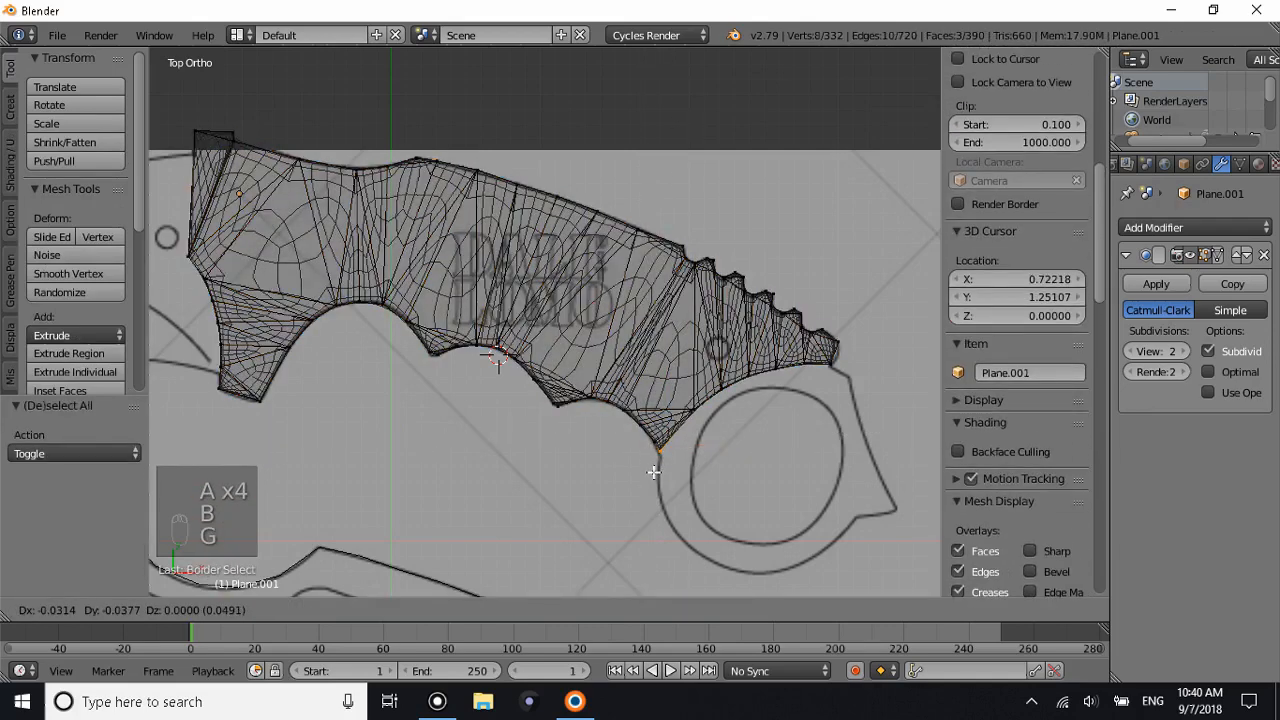
pyautogui.click(652, 474)
pyautogui.press('Tab')
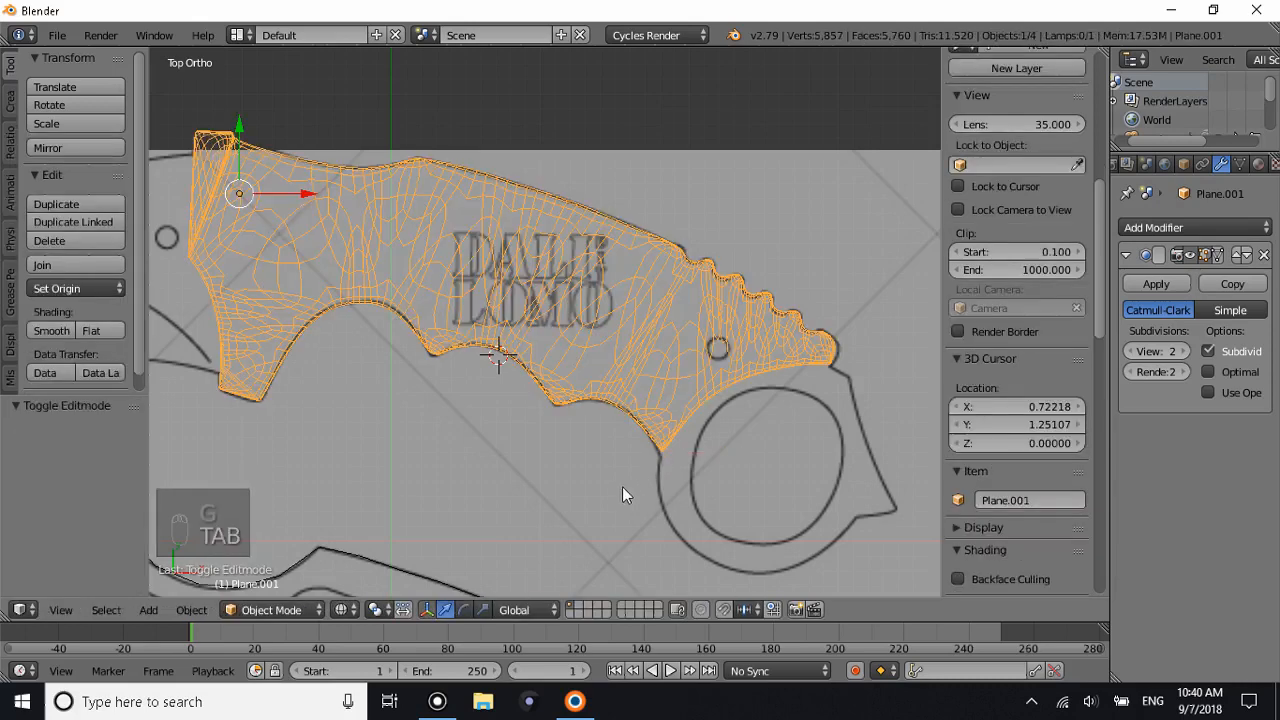
# Set the viewport shading to Solid.
pyautogui.click(341, 609)
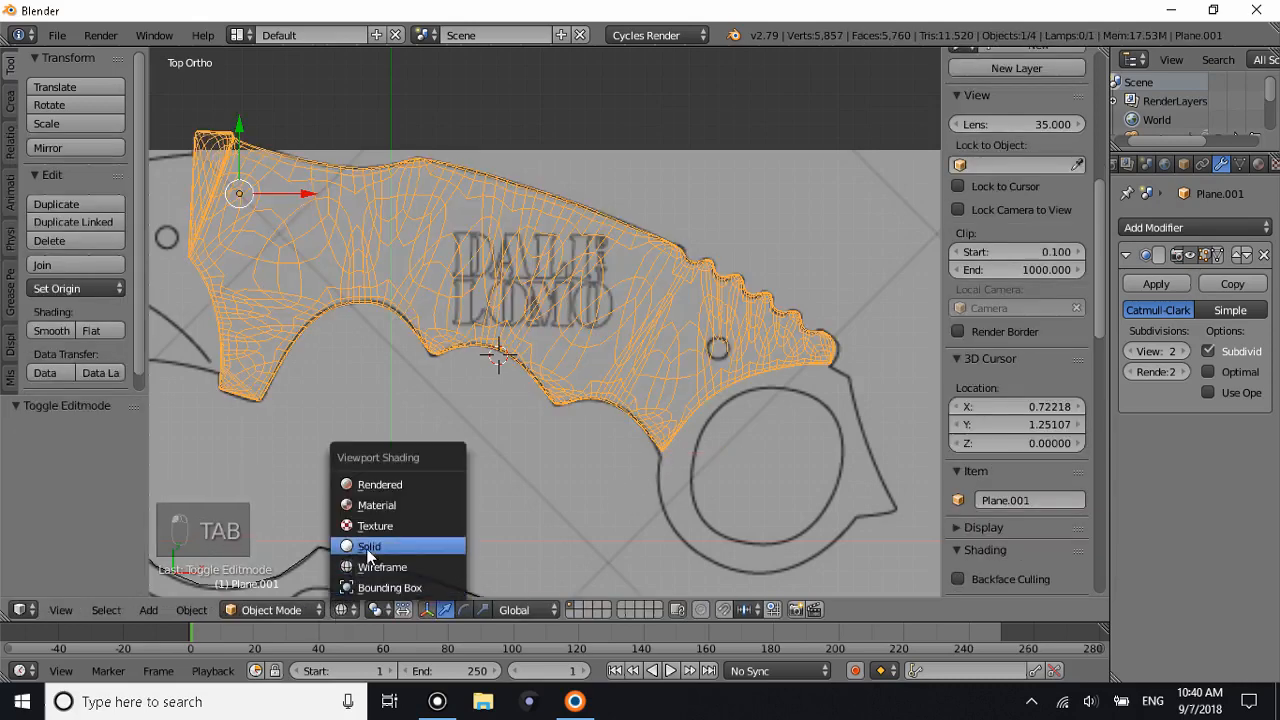
# Switch the viewport to solid shading, select the lower liner outline and view it from the top.
pyautogui.click(372, 545)
pyautogui.moveTo(540, 390)
pyautogui.mouseDown(button='middle')
pyautogui.moveTo(575, 210)
pyautogui.moveTo(692, 173)
pyautogui.moveTo(771, 282)
pyautogui.moveTo(763, 300)
pyautogui.moveTo(692, 325)
pyautogui.moveTo(486, 337)
pyautogui.moveTo(448, 214)
pyautogui.moveTo(510, 243)
pyautogui.mouseUp(button='middle')
pyautogui.rightClick(584, 288)
pyautogui.scroll(-2, 655, 310)
pyautogui.rightClick(746, 305)
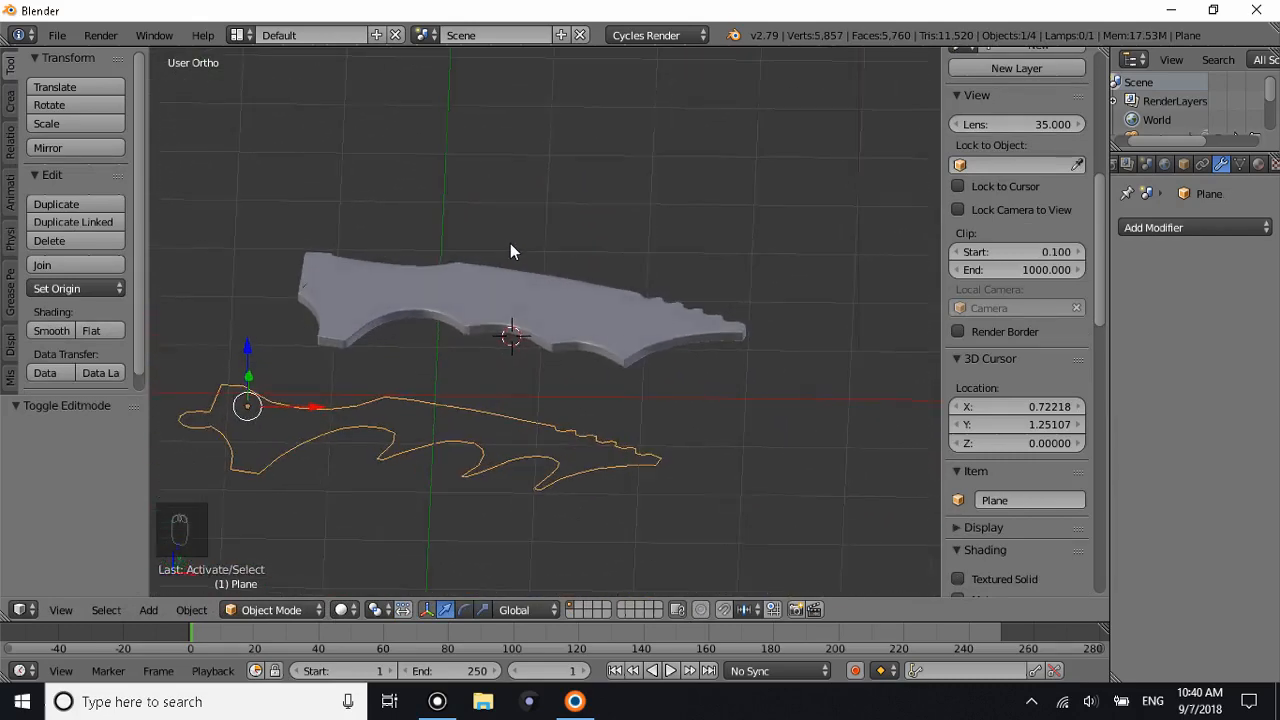
pyautogui.press('KP_7')
pyautogui.scroll(-1, 498, 260)
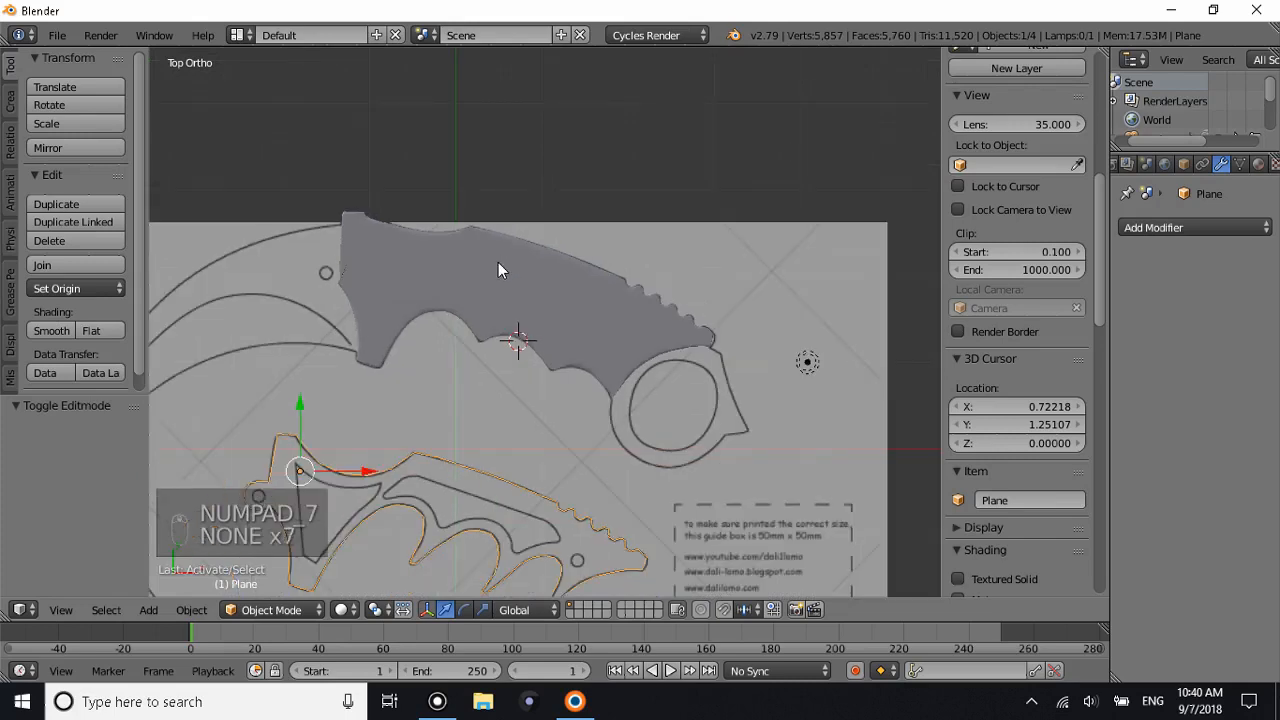
# Examine the traced liner outline against the reference drawing from the pivot end to the serrated end.
pyautogui.keyDown('shift'); pyautogui.scroll(-8, 498, 268); pyautogui.keyUp('shift')
pyautogui.keyDown('ctrl'); pyautogui.scroll(3, 498, 272); pyautogui.keyUp('ctrl')
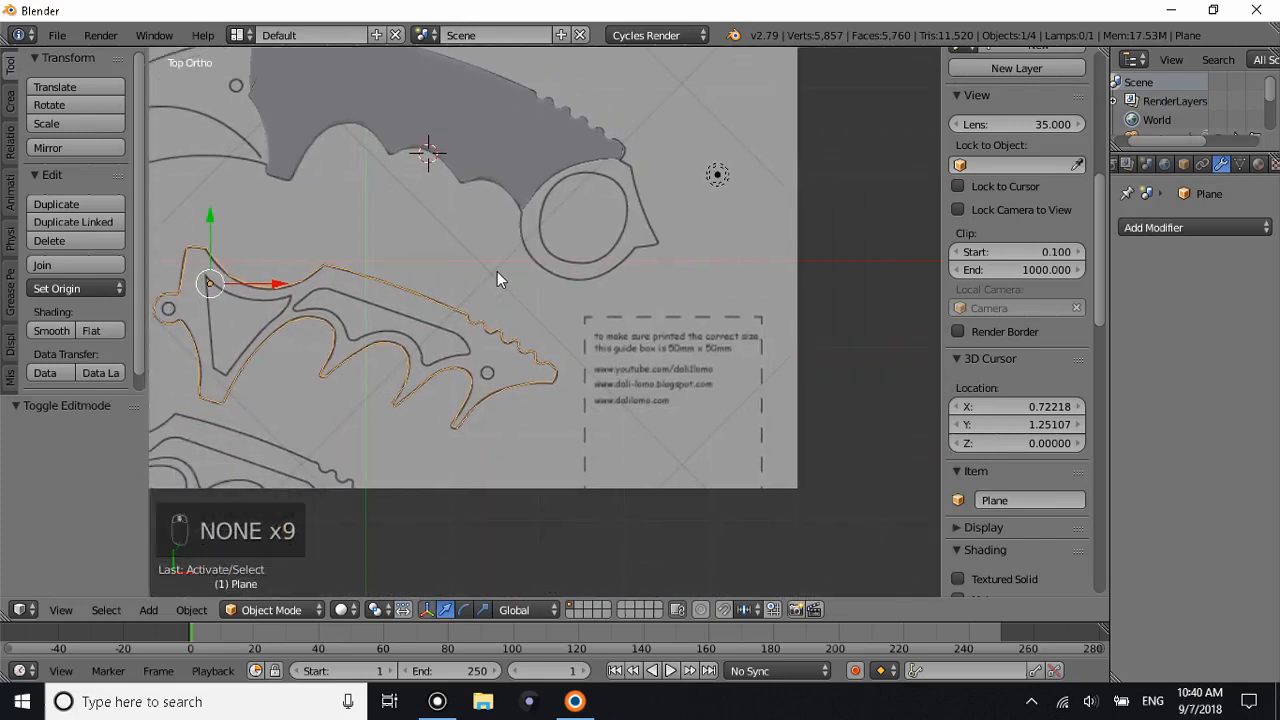
pyautogui.keyDown('ctrl'); pyautogui.scroll(-2, 498, 272); pyautogui.keyUp('ctrl')
pyautogui.keyDown('ctrl'); pyautogui.scroll(-3, 498, 272); pyautogui.keyUp('ctrl')
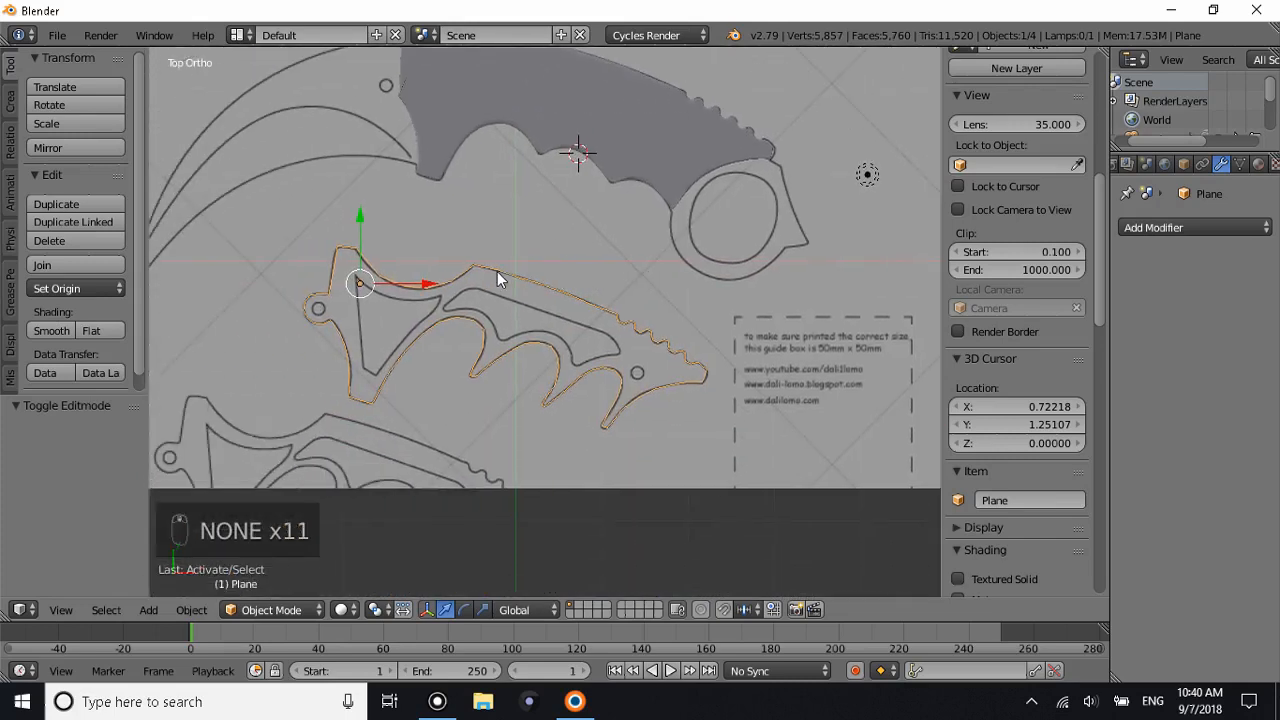
pyautogui.scroll(2, 539, 305)
pyautogui.keyDown('ctrl'); pyautogui.scroll(2, 542, 298); pyautogui.keyUp('ctrl')
pyautogui.keyDown('ctrl'); pyautogui.scroll(-5, 542, 298); pyautogui.keyUp('ctrl')
pyautogui.scroll(2, 542, 298)
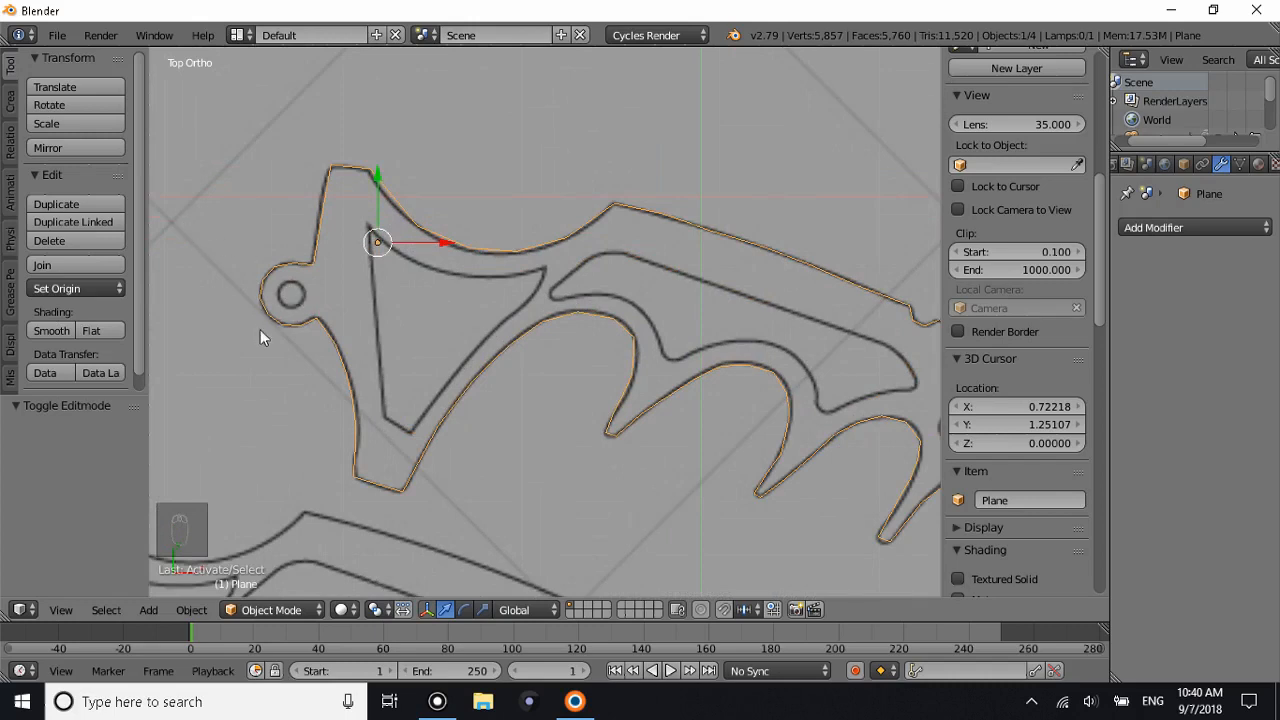
pyautogui.scroll(-4, 297, 331)
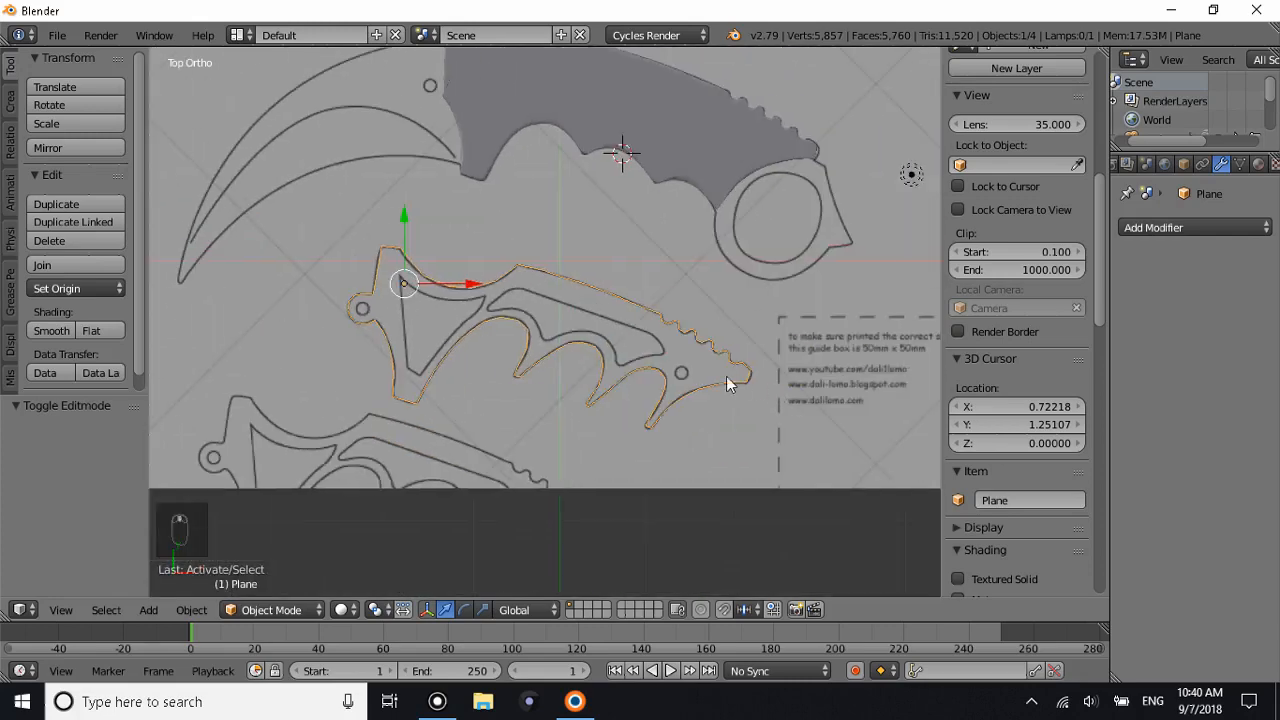
pyautogui.keyDown('ctrl'); pyautogui.scroll(3, 337, 312); pyautogui.keyUp('ctrl')
pyautogui.keyDown('ctrl'); pyautogui.scroll(-4, 337, 312); pyautogui.keyUp('ctrl')
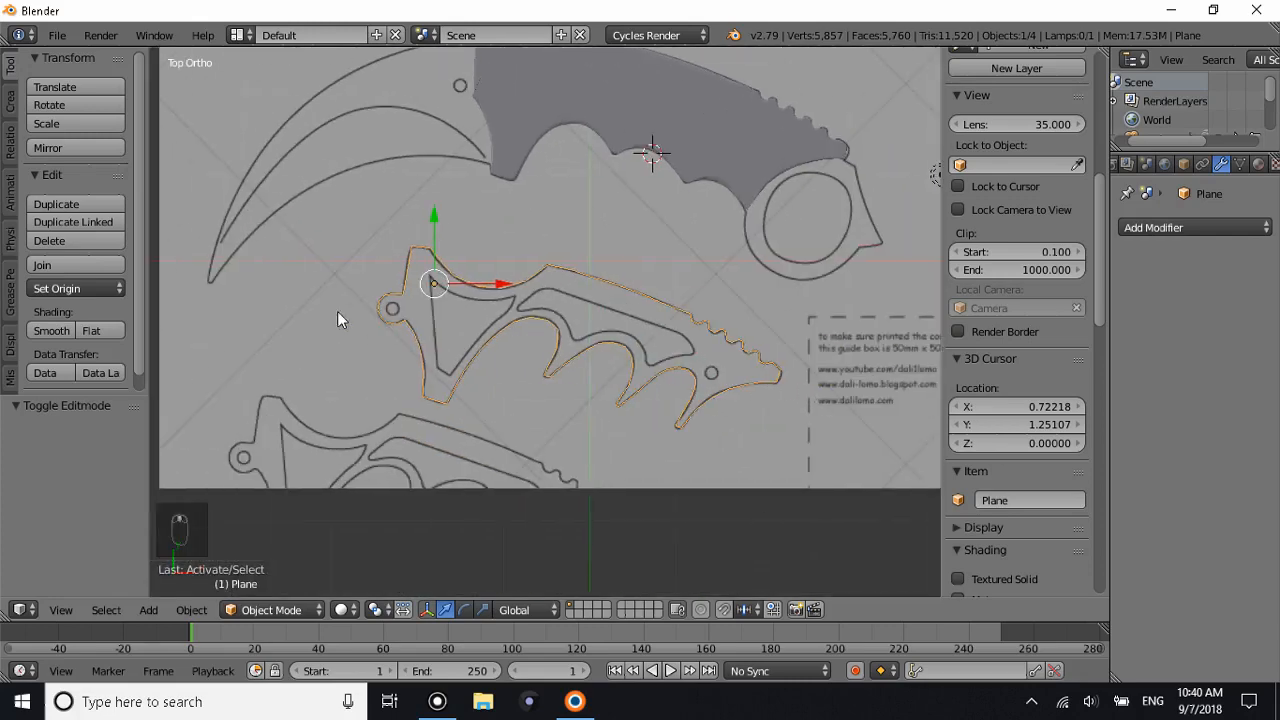
# Add a mesh circle with 10 vertices centred on the small hole in the liner's rounded pivot tab.
pyautogui.click(394, 311)
pyautogui.keyDown('ctrl'); pyautogui.scroll(2, 301, 324); pyautogui.keyUp('ctrl')
pyautogui.keyDown('ctrl'); pyautogui.scroll(-6, 301, 323); pyautogui.keyUp('ctrl')
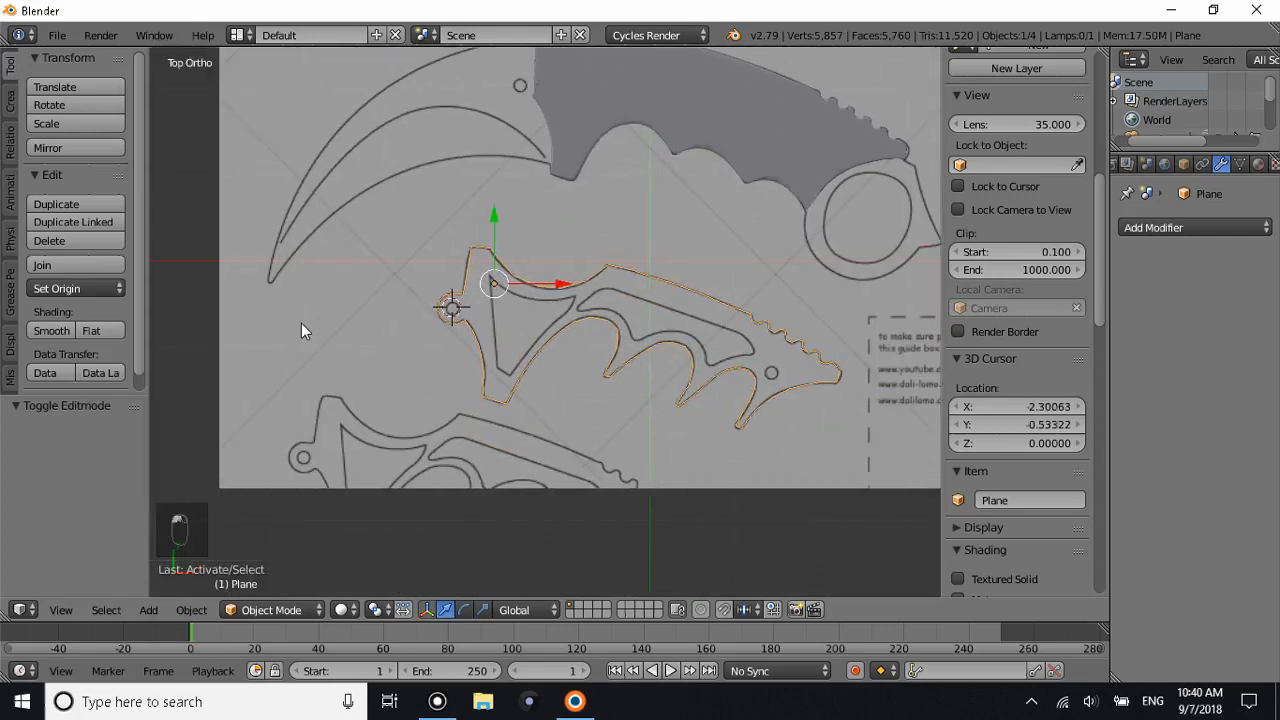
pyautogui.scroll(5, 479, 323)
pyautogui.hotkey('shift', 'a')
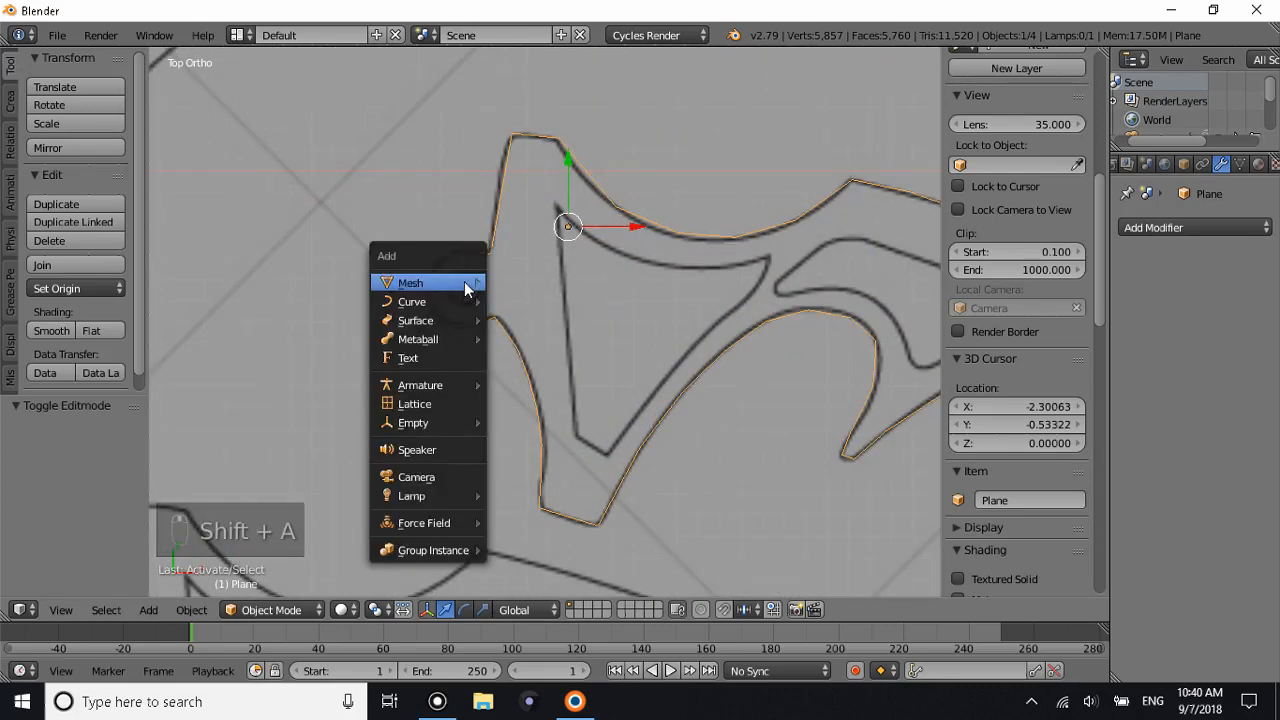
pyautogui.moveTo(470, 283)
pyautogui.click(571, 321)
pyautogui.scroll(1, 580, 264)
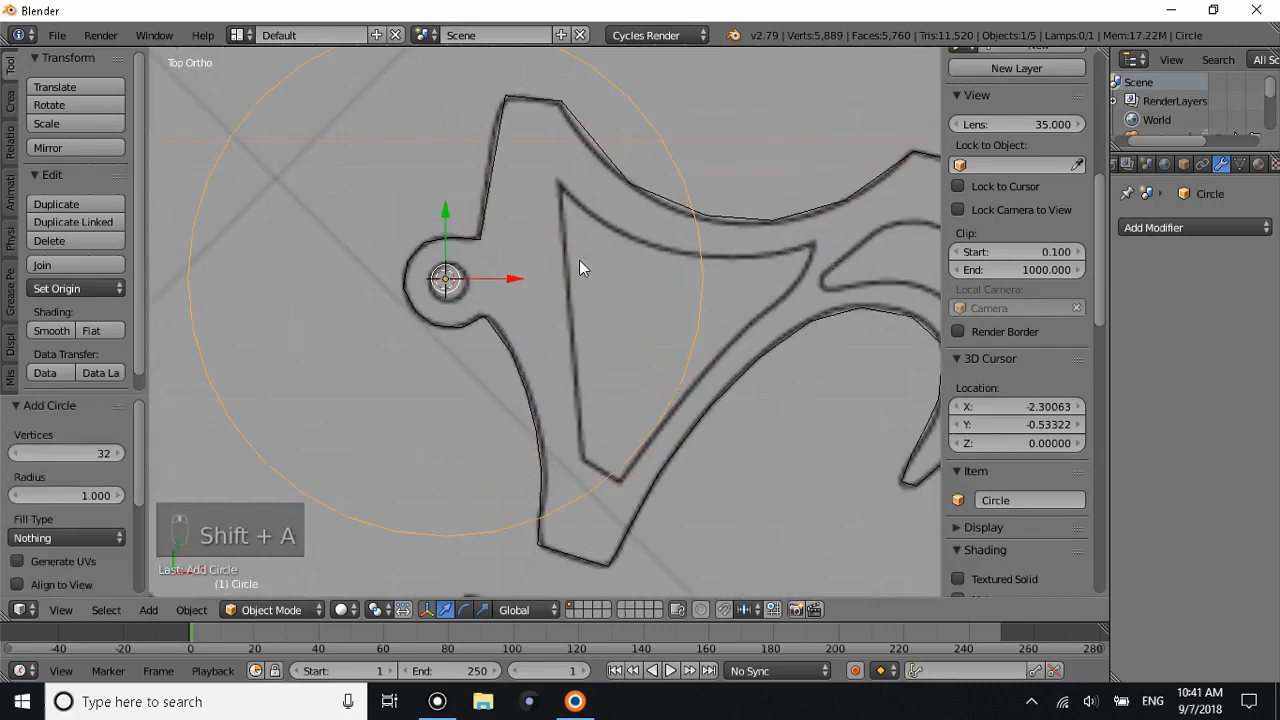
pyautogui.click(97, 452)
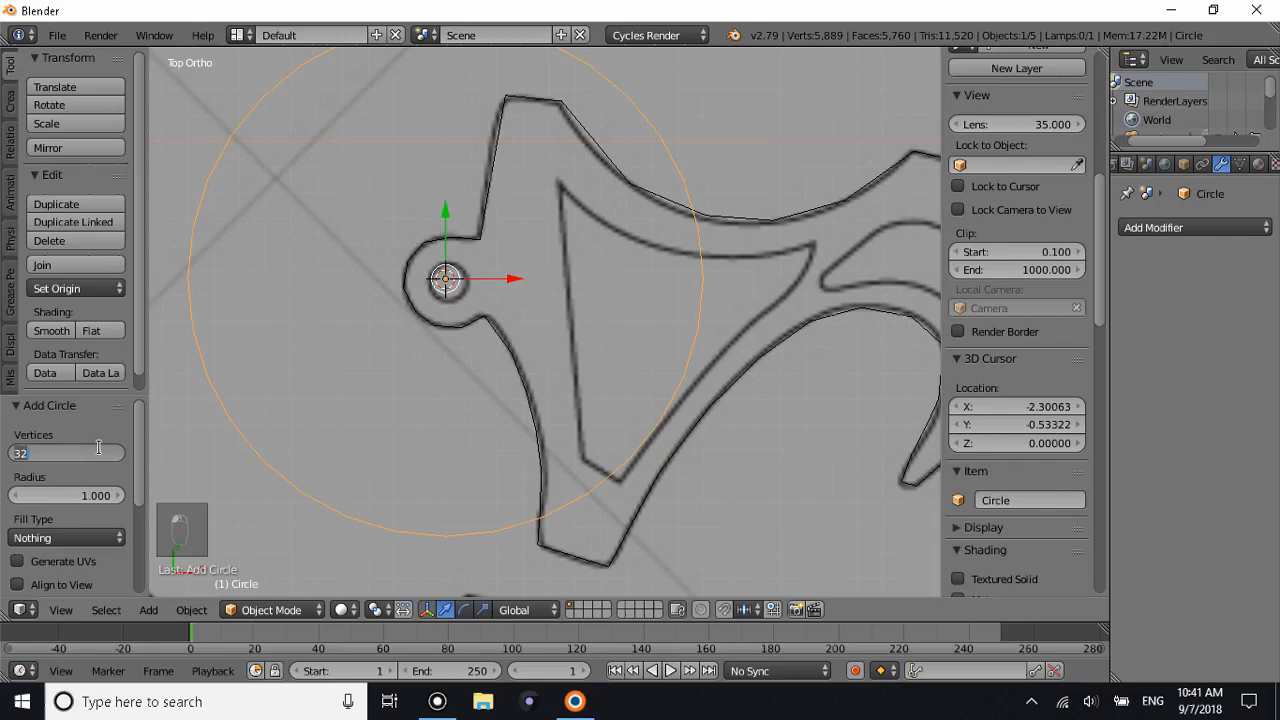
pyautogui.write('10')
pyautogui.press('Return')
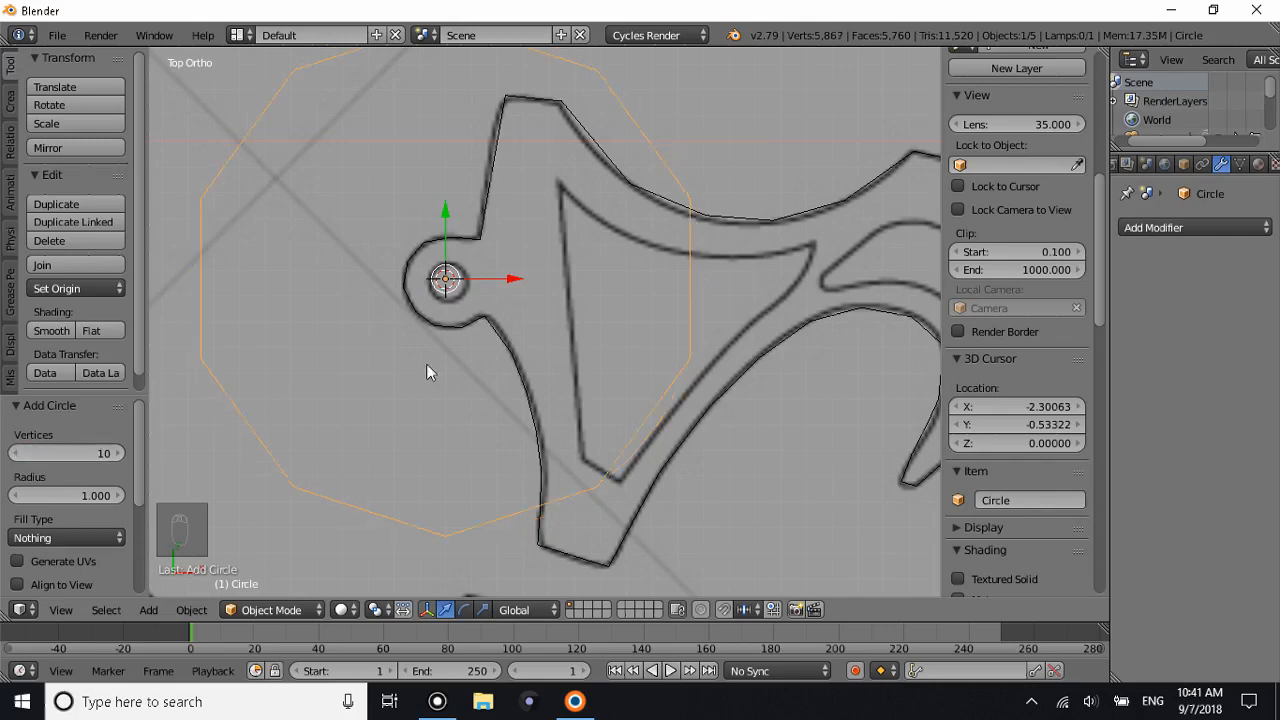
# Scale the circle to about 0.079 and move it about 0.011 in X and -0.015 in Y to match the pivot hole.
pyautogui.press('s')
pyautogui.click(473, 262)
pyautogui.press('g')
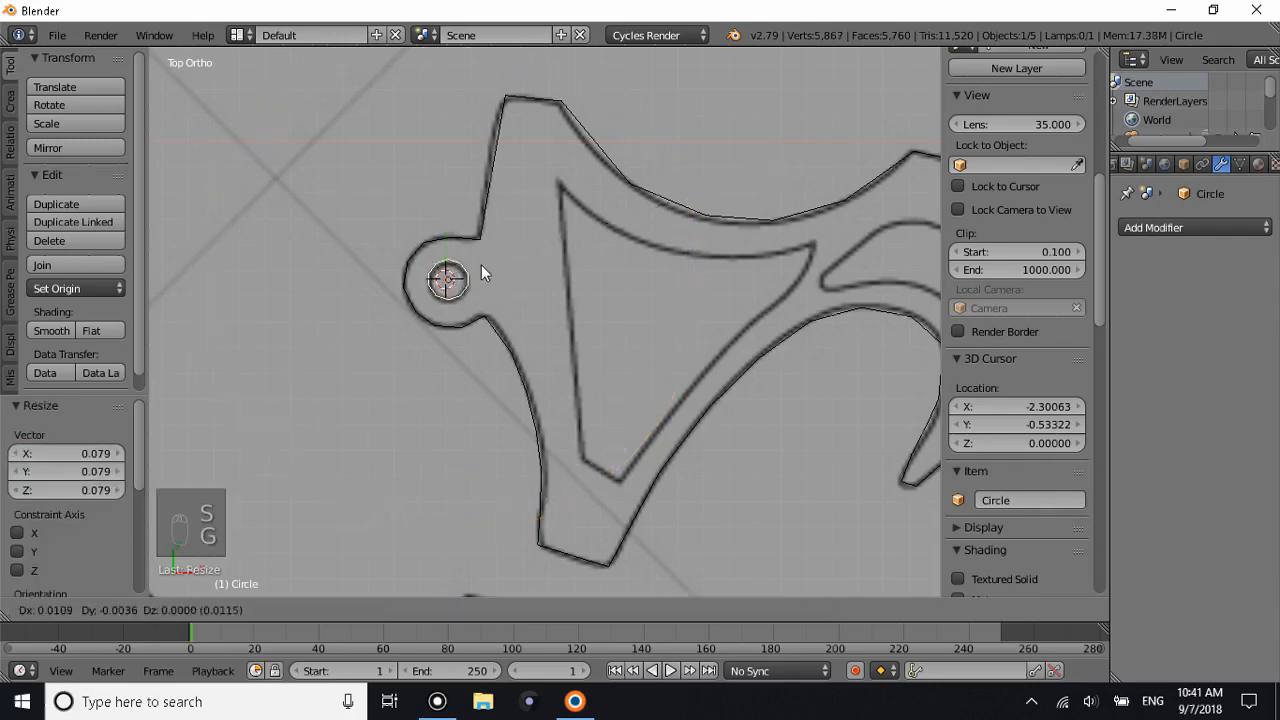
pyautogui.click(478, 266)
pyautogui.keyDown('shift'); pyautogui.scroll(-3, 478, 266); pyautogui.keyUp('shift')
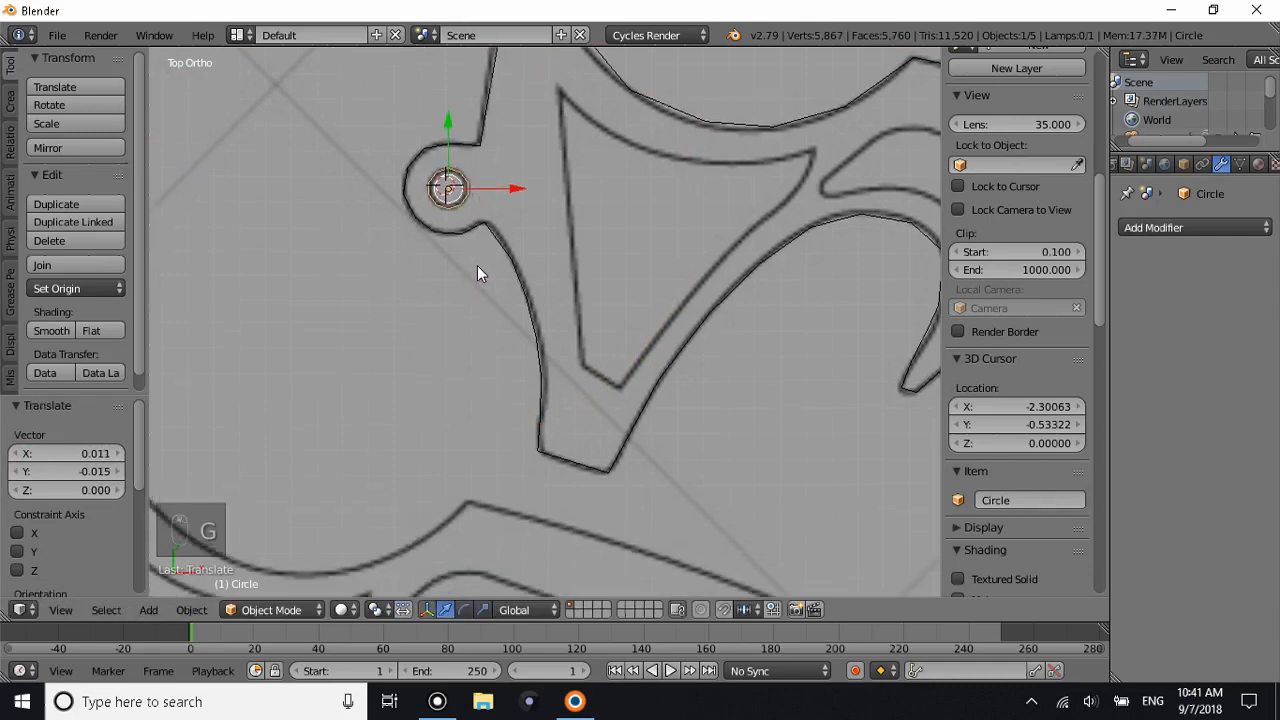
# Copy and paste the pivot hole circle, moving the copy about 3.229 in X and -0.430 in Y.
pyautogui.scroll(-2, 477, 265)
pyautogui.hotkey('ctrl', 'c')
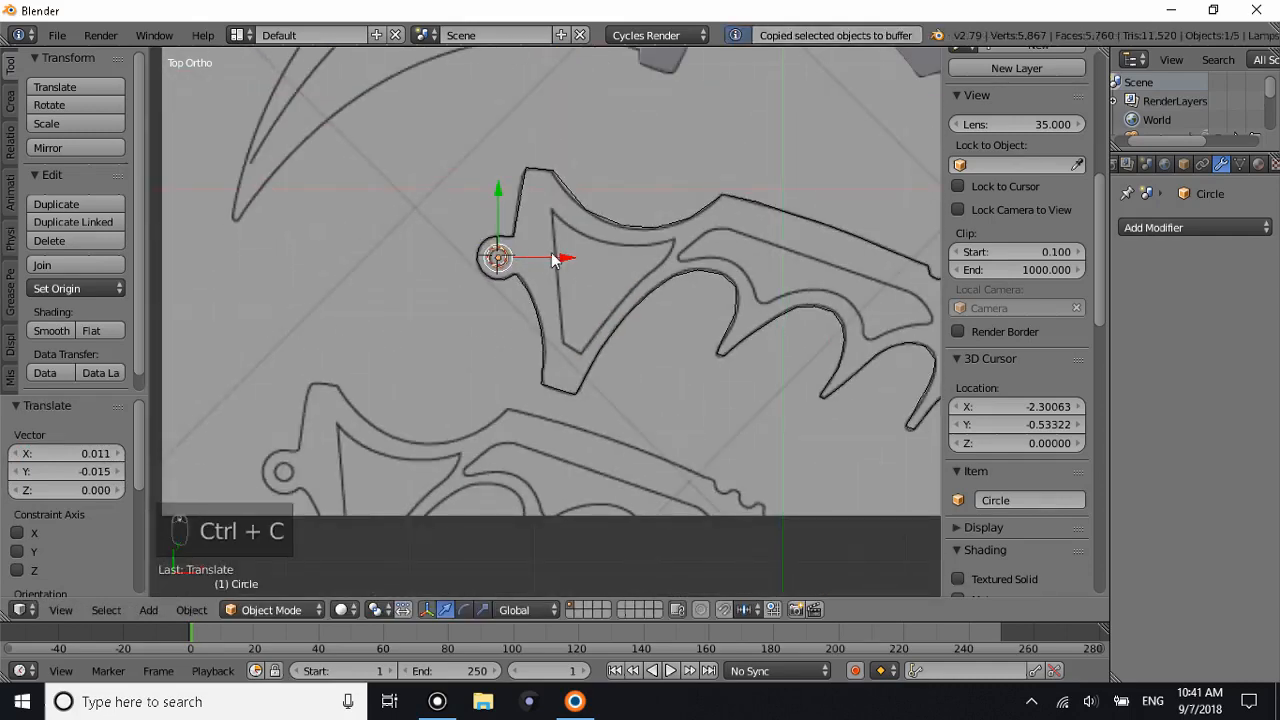
pyautogui.keyDown('shift'); pyautogui.scroll(5, 551, 252); pyautogui.keyUp('shift')
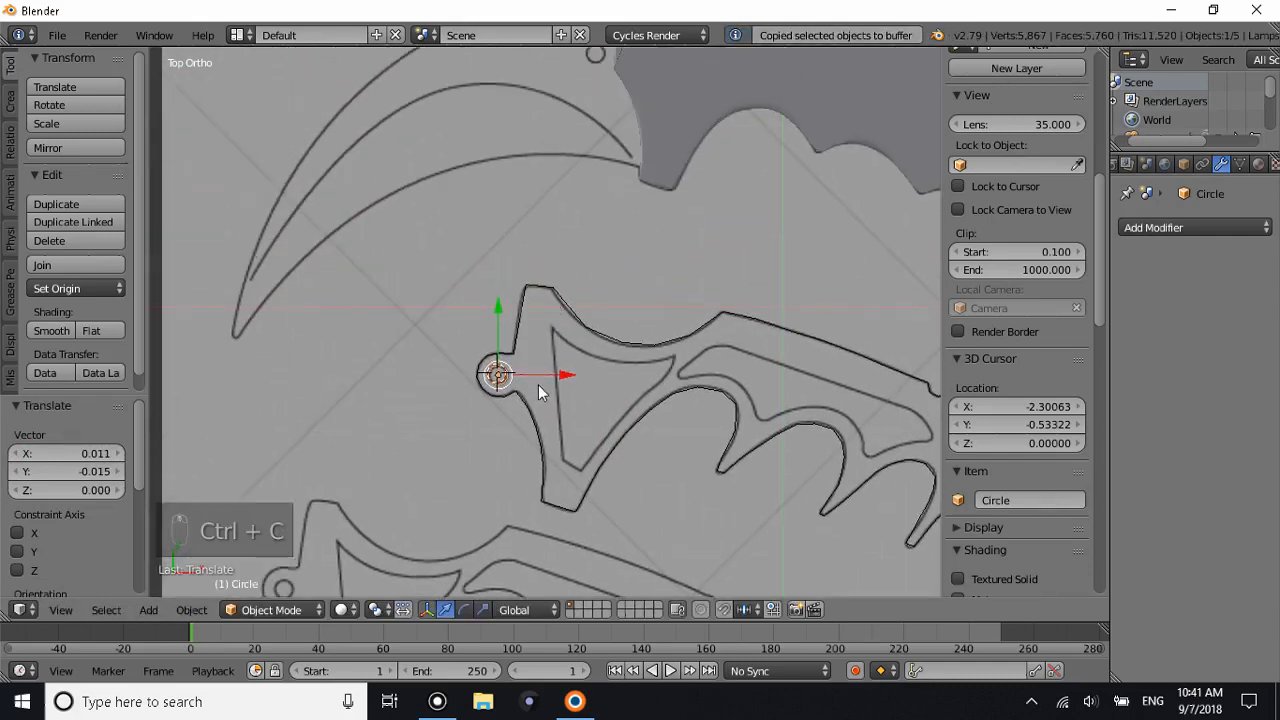
pyautogui.hotkey('ctrl', 'v')
pyautogui.press('g')
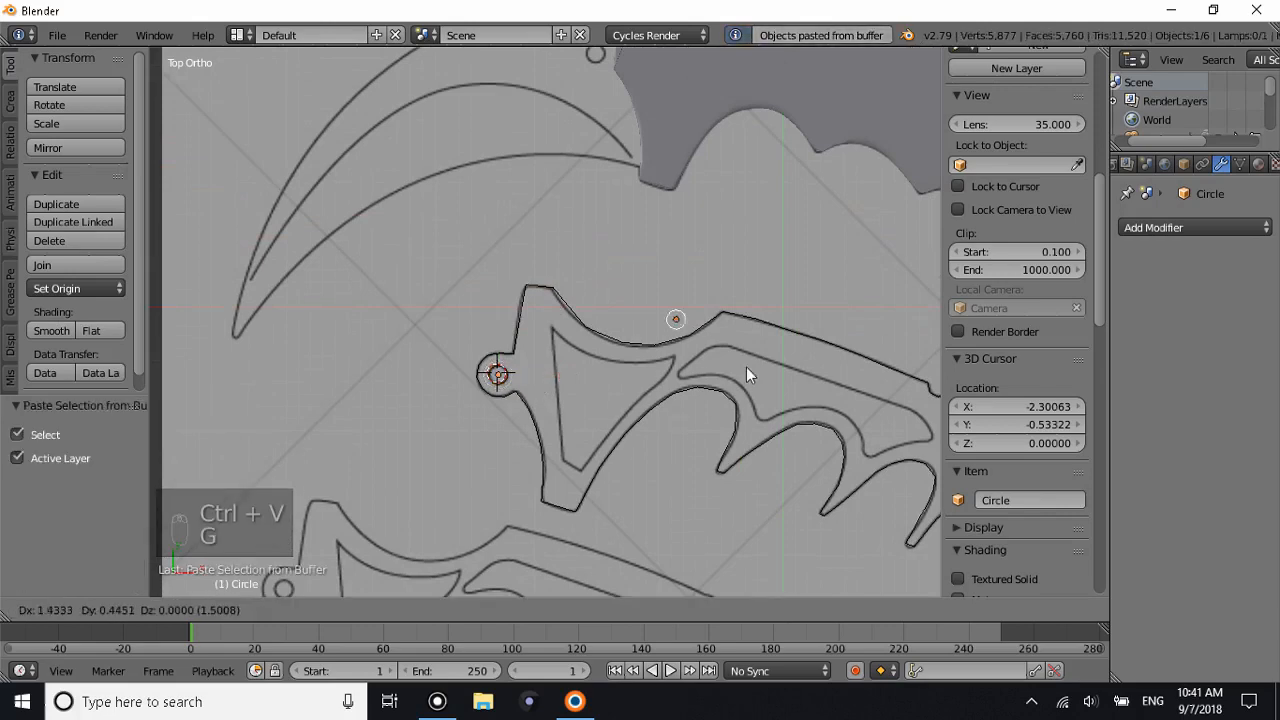
pyautogui.click(155, 439)
# Move the copied circle onto the small hole near the liner's serrated end, about 0.468 in X and -0.309 in Y.
pyautogui.keyDown('shift'); pyautogui.scroll(-3, 643, 480); pyautogui.keyUp('shift')
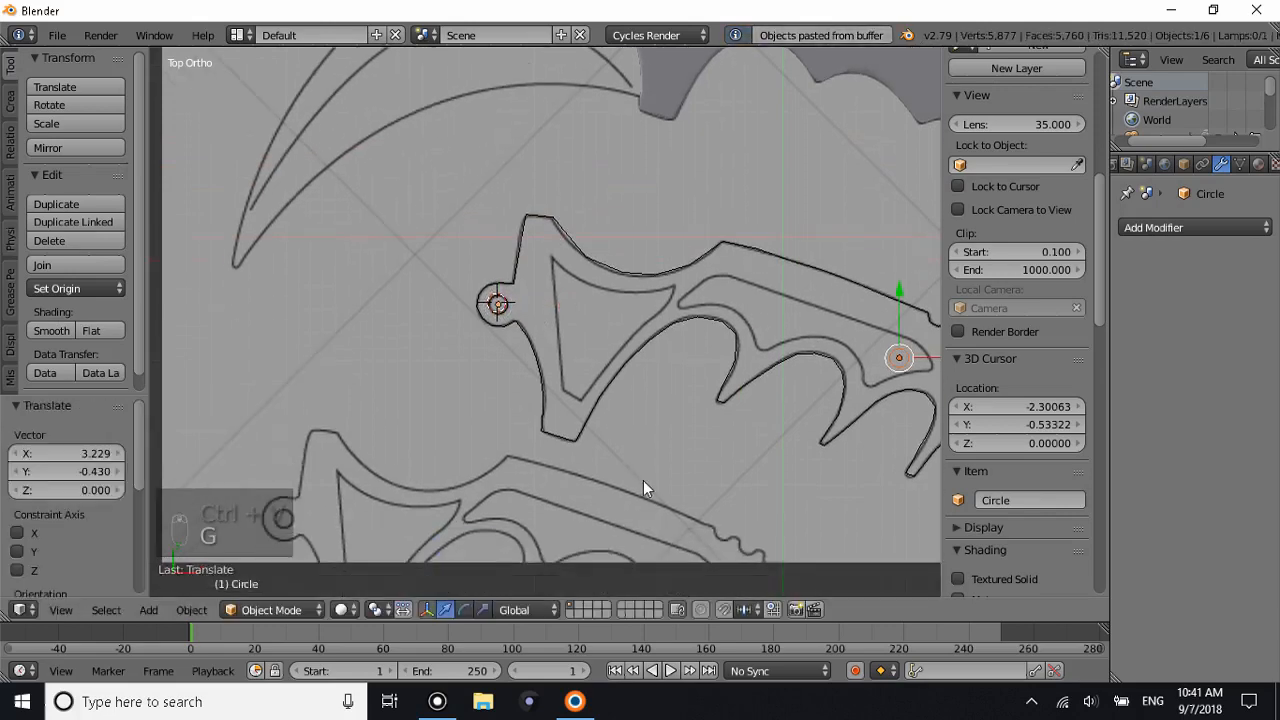
pyautogui.keyDown('shift'); pyautogui.scroll(2, 646, 479); pyautogui.keyUp('shift')
pyautogui.keyDown('ctrl'); pyautogui.scroll(2, 647, 478); pyautogui.keyUp('ctrl')
pyautogui.keyDown('ctrl'); pyautogui.scroll(8, 647, 478); pyautogui.keyUp('ctrl')
pyautogui.press('g')
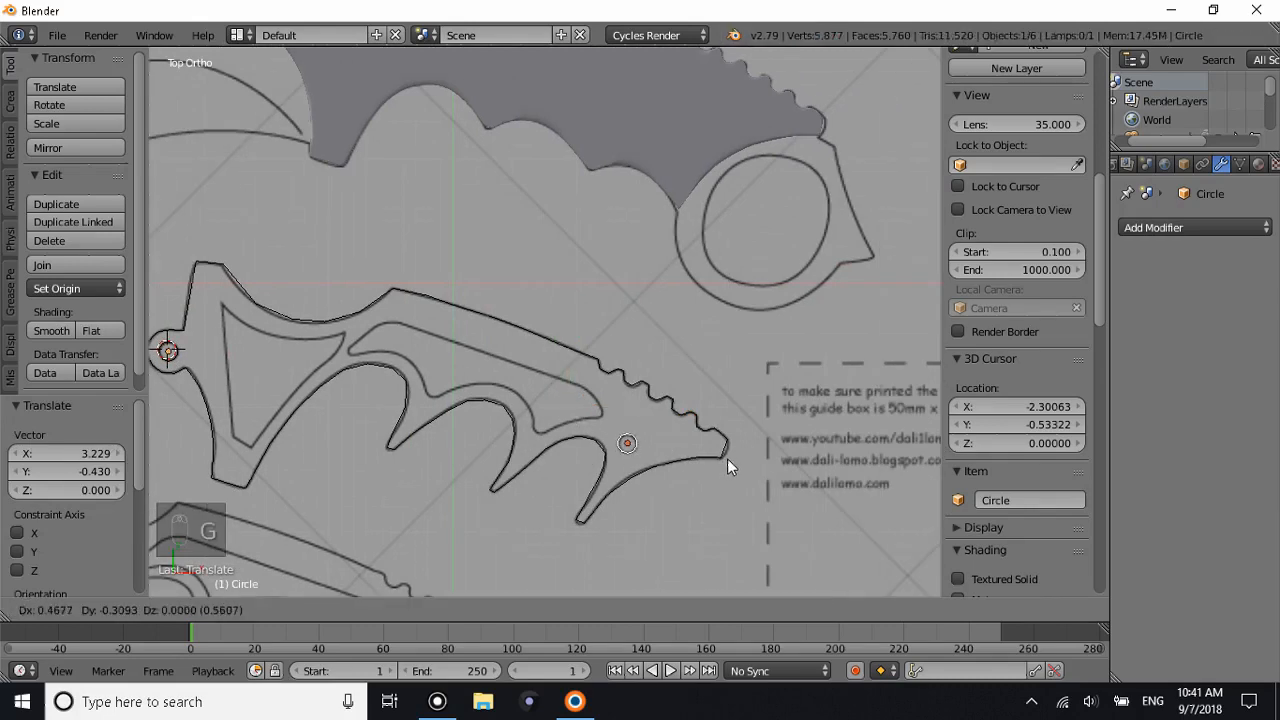
pyautogui.click(727, 458)
# Fine-tune the copied circle's alignment with the drawn hole by about 0.002 in X and -0.008 in Y.
pyautogui.keyDown('shift'); pyautogui.scroll(3, 727, 458); pyautogui.keyUp('shift')
pyautogui.scroll(4, 722, 459)
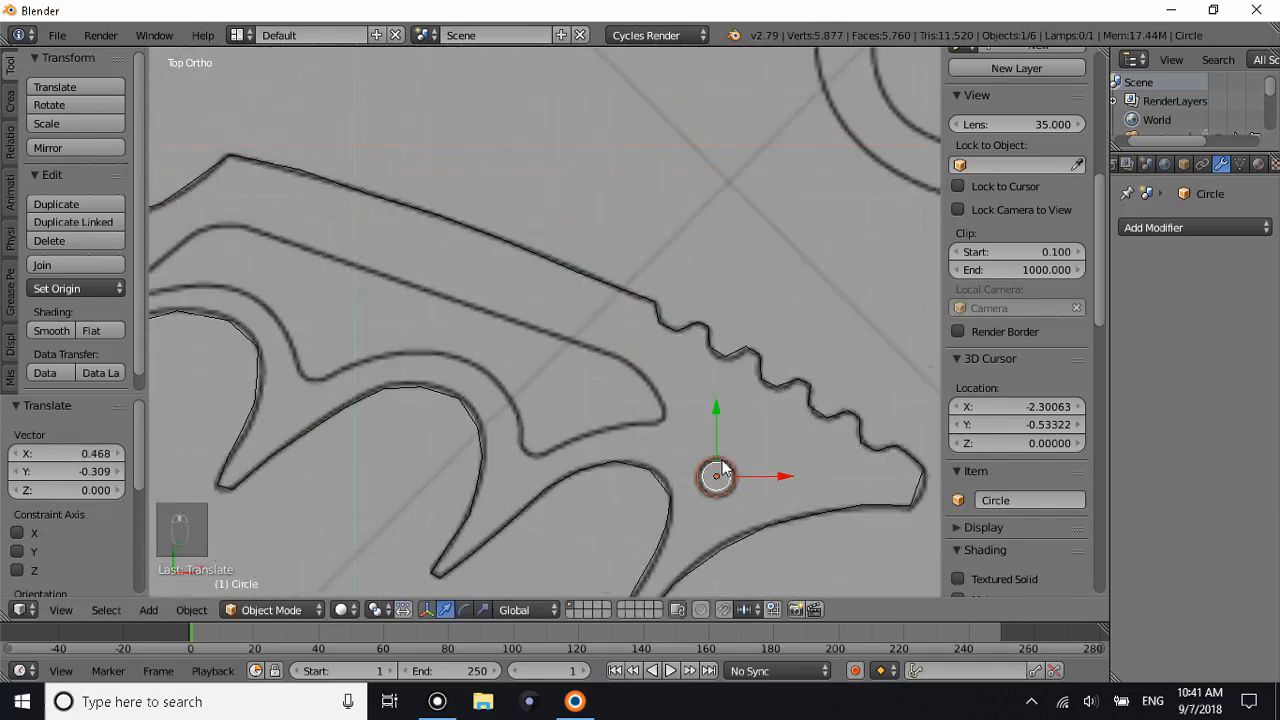
pyautogui.keyDown('shift'); pyautogui.scroll(4, 722, 459); pyautogui.keyUp('shift')
pyautogui.keyDown('shift'); pyautogui.scroll(-4, 740, 449); pyautogui.keyUp('shift')
pyautogui.scroll(3, 762, 438)
pyautogui.press('g')
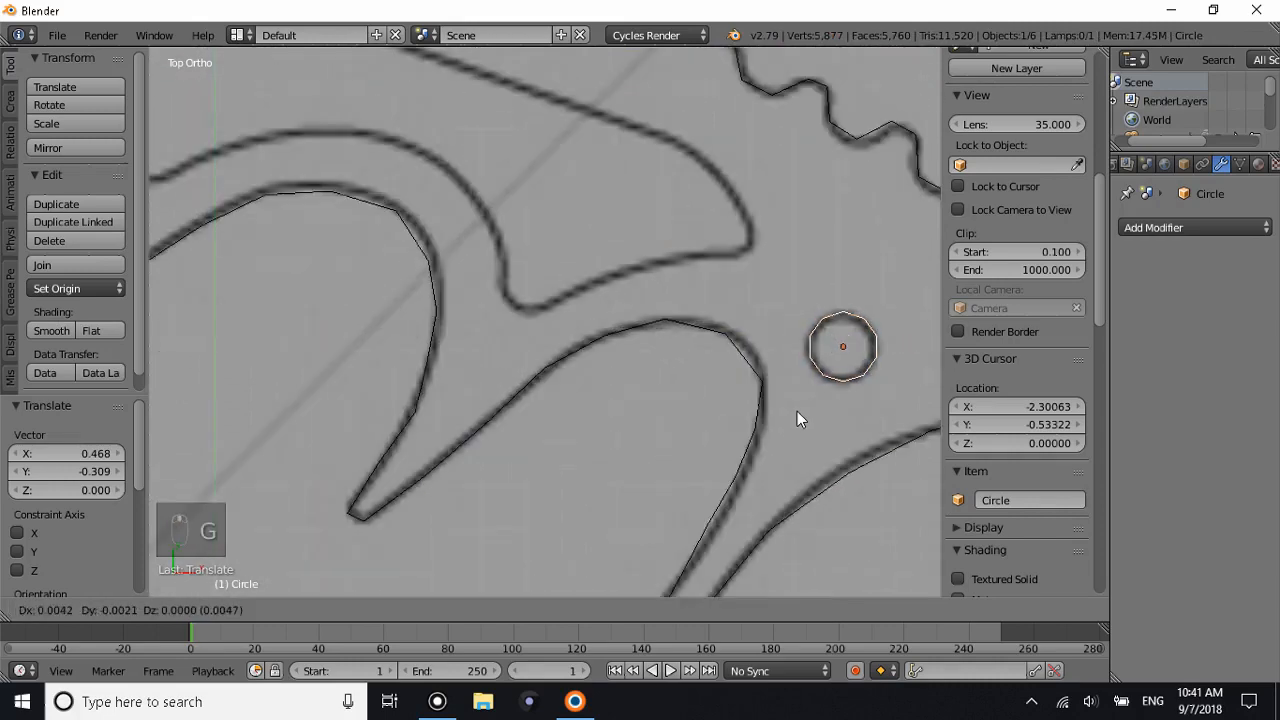
pyautogui.click(796, 414)
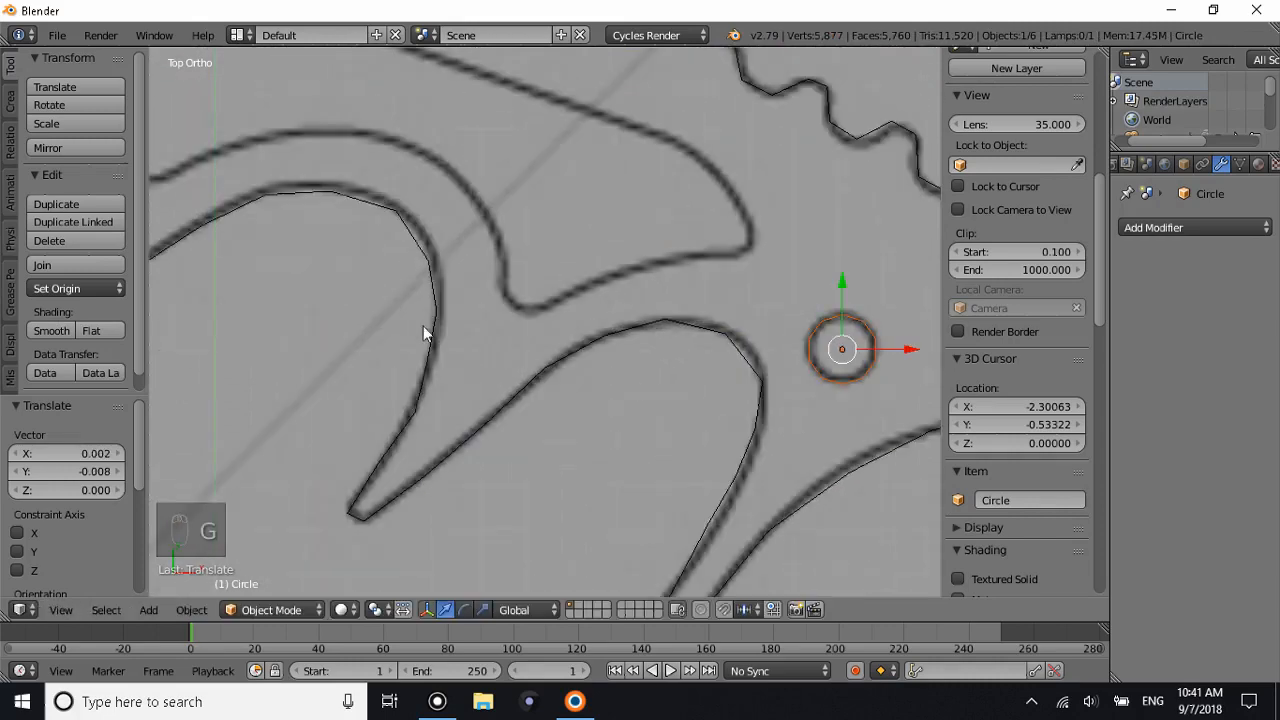
# Examine the liner outline, its two hole circles and the inner cut-outs still to trace, especially the triangular one.
pyautogui.scroll(-1, 416, 324)
pyautogui.keyDown('shift'); pyautogui.scroll(5, 406, 300); pyautogui.keyUp('shift')
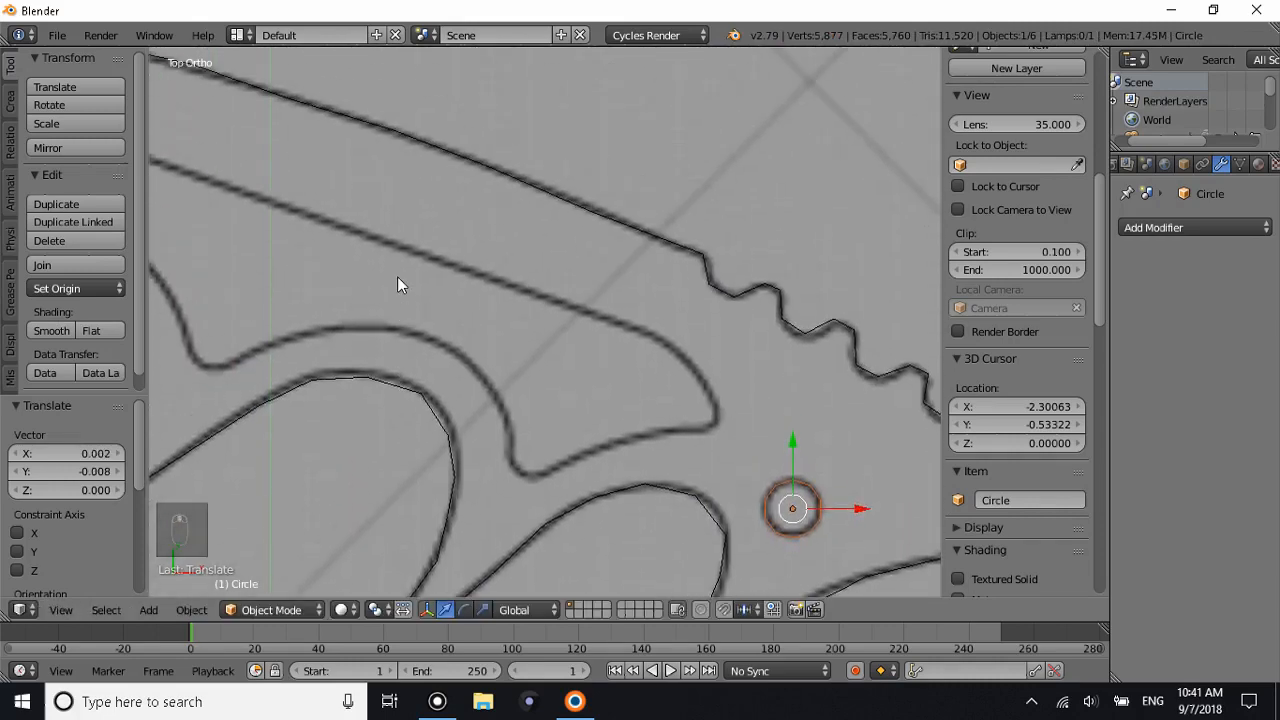
pyautogui.scroll(-5, 397, 276)
pyautogui.scroll(-2, 396, 275)
pyautogui.moveTo(396, 275); pyautogui.dragTo(413, 305, button='middle')
pyautogui.press('KP_7')
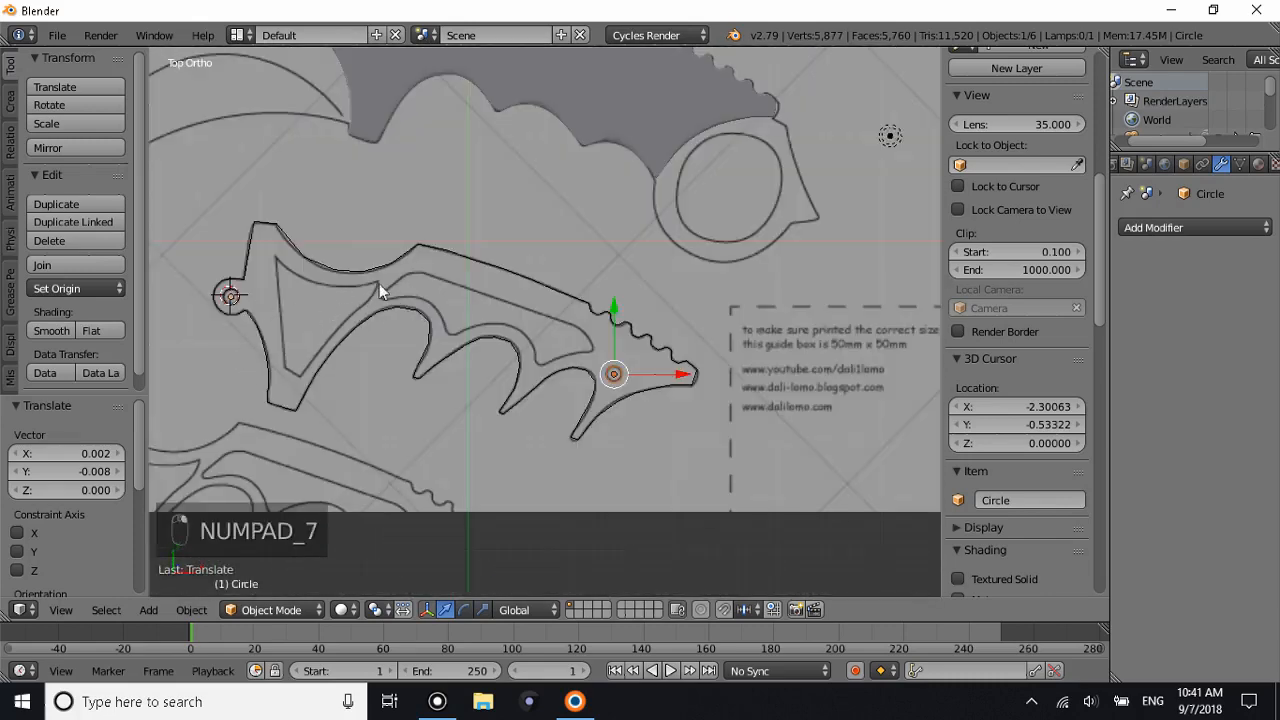
pyautogui.rightClick(458, 258)
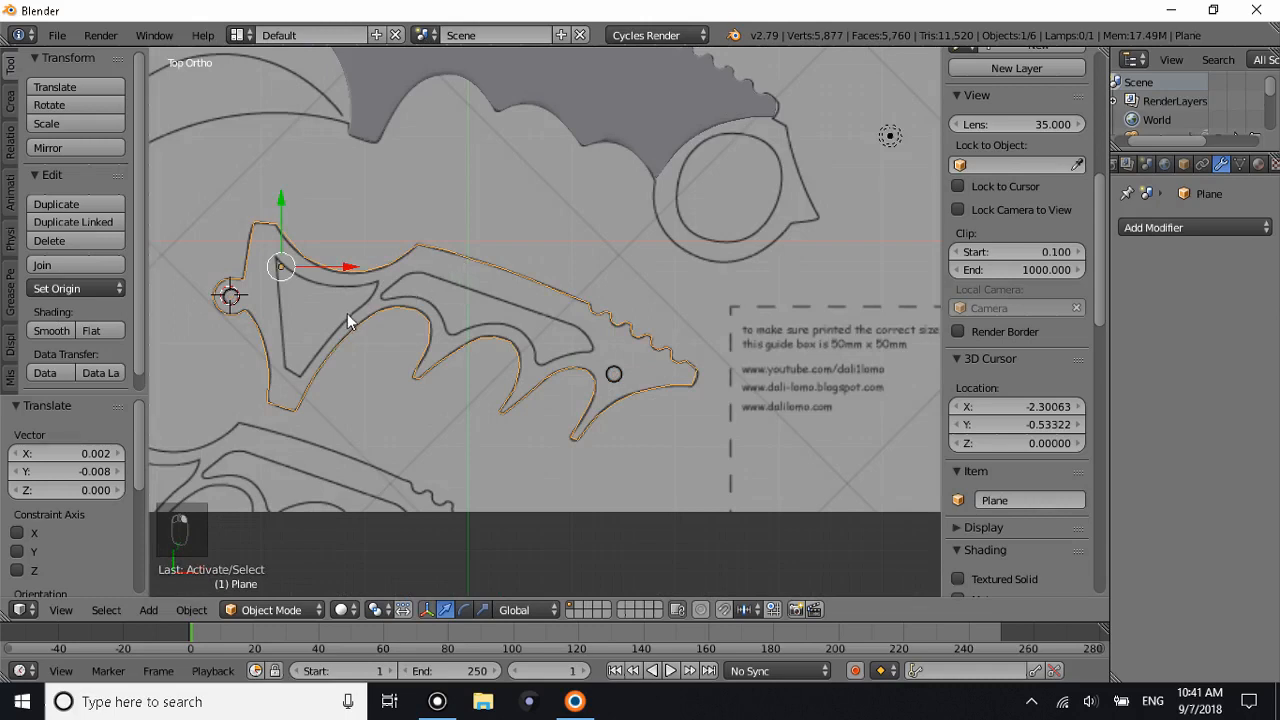
pyautogui.keyDown('shift'); pyautogui.scroll(-3, 346, 316); pyautogui.keyUp('shift')
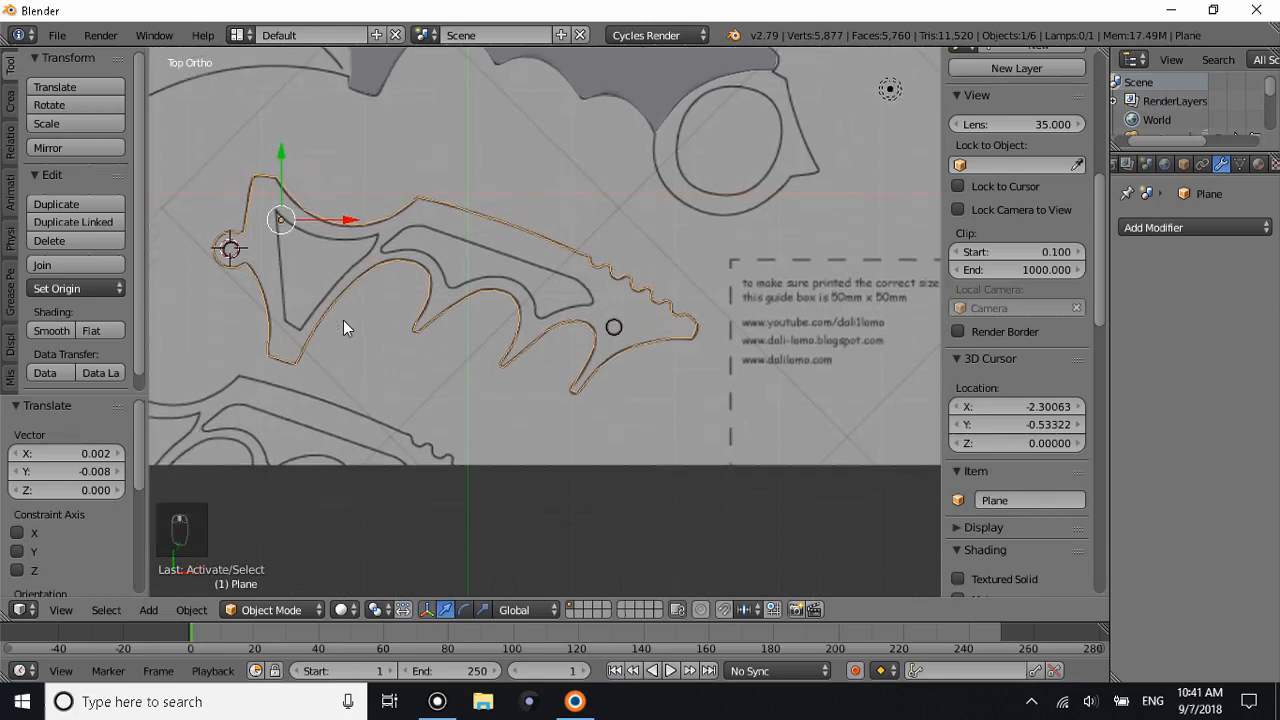
pyautogui.keyDown('shift'); pyautogui.scroll(2, 343, 320); pyautogui.keyUp('shift')
pyautogui.scroll(1, 343, 320)
pyautogui.keyDown('ctrl'); pyautogui.scroll(-6, 343, 320); pyautogui.keyUp('ctrl')
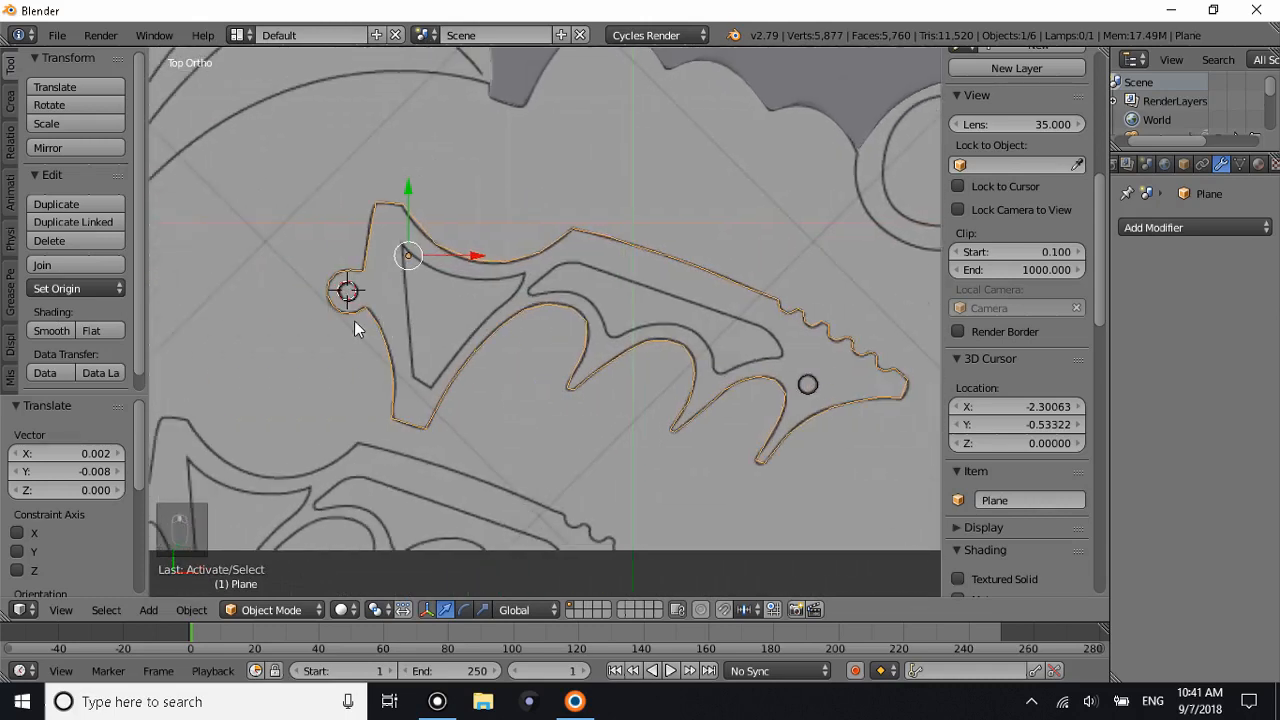
pyautogui.keyDown('shift'); pyautogui.scroll(-2, 384, 320); pyautogui.keyUp('shift')
pyautogui.keyDown('shift'); pyautogui.scroll(2, 424, 314); pyautogui.keyUp('shift')
pyautogui.keyDown('shift'); pyautogui.scroll(-3, 430, 316); pyautogui.keyUp('shift')
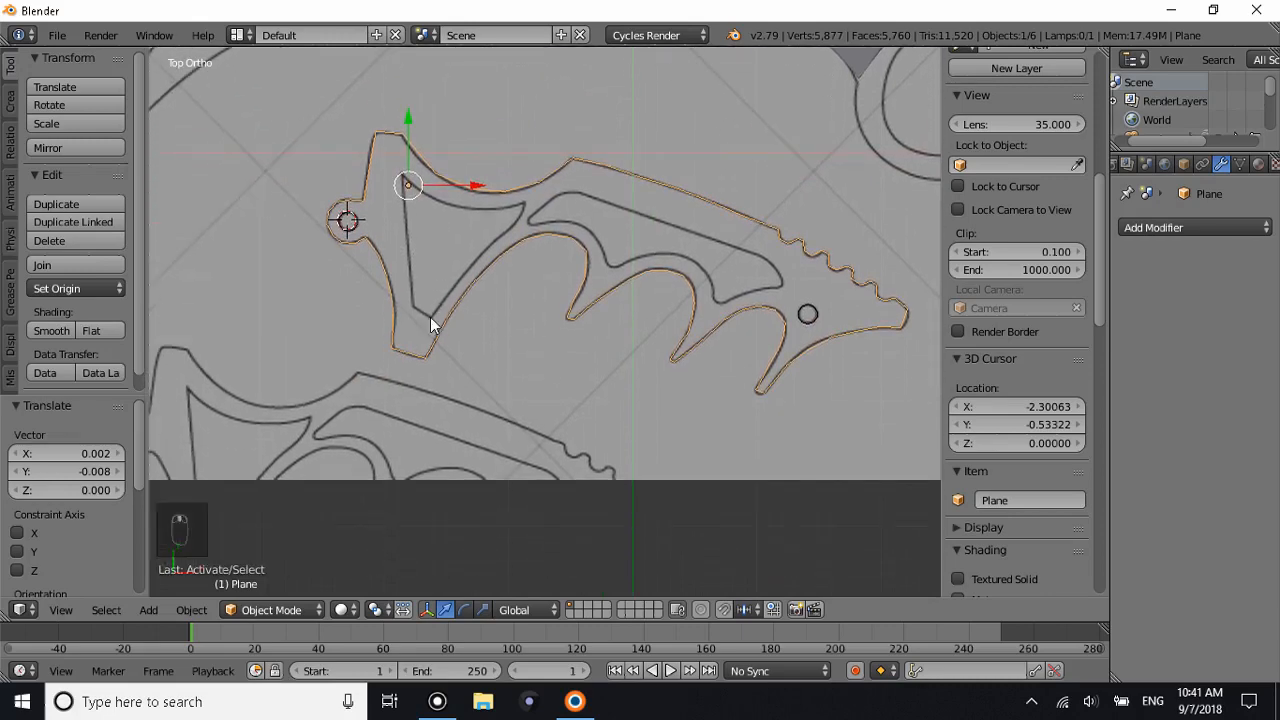
pyautogui.scroll(3, 392, 269)
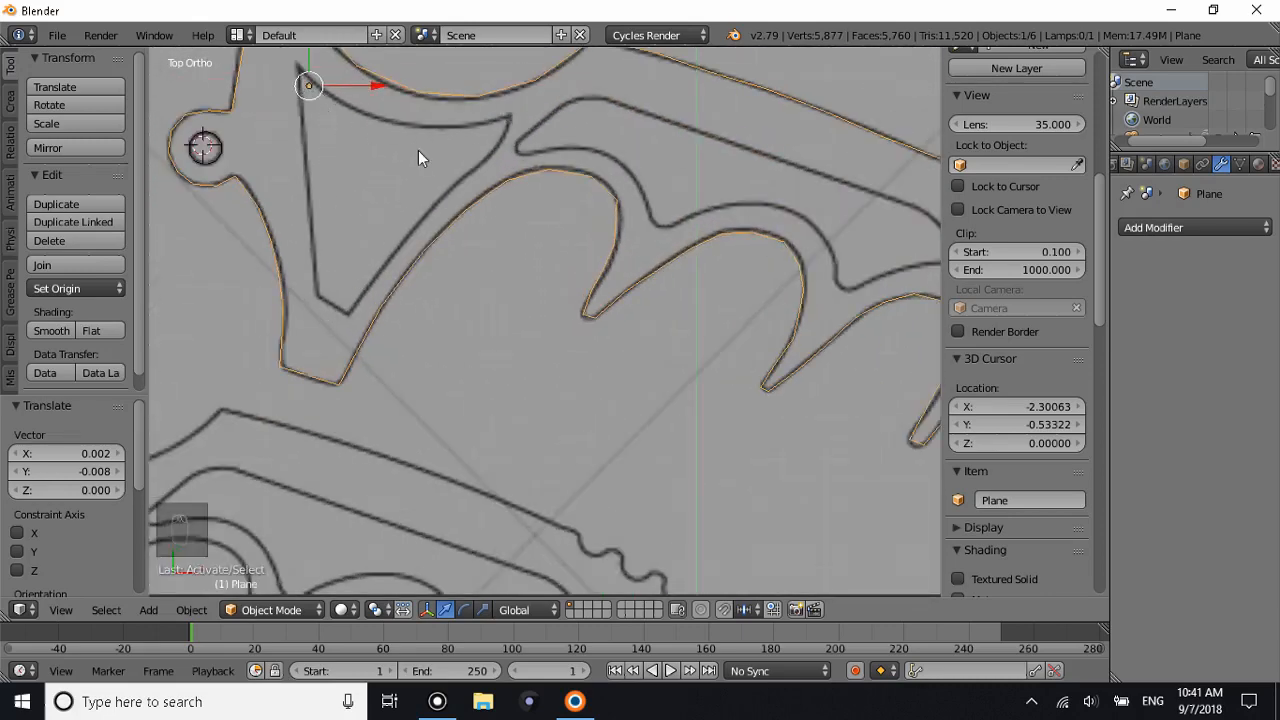
pyautogui.keyDown('shift'); pyautogui.scroll(1, 314, 154); pyautogui.keyUp('shift')
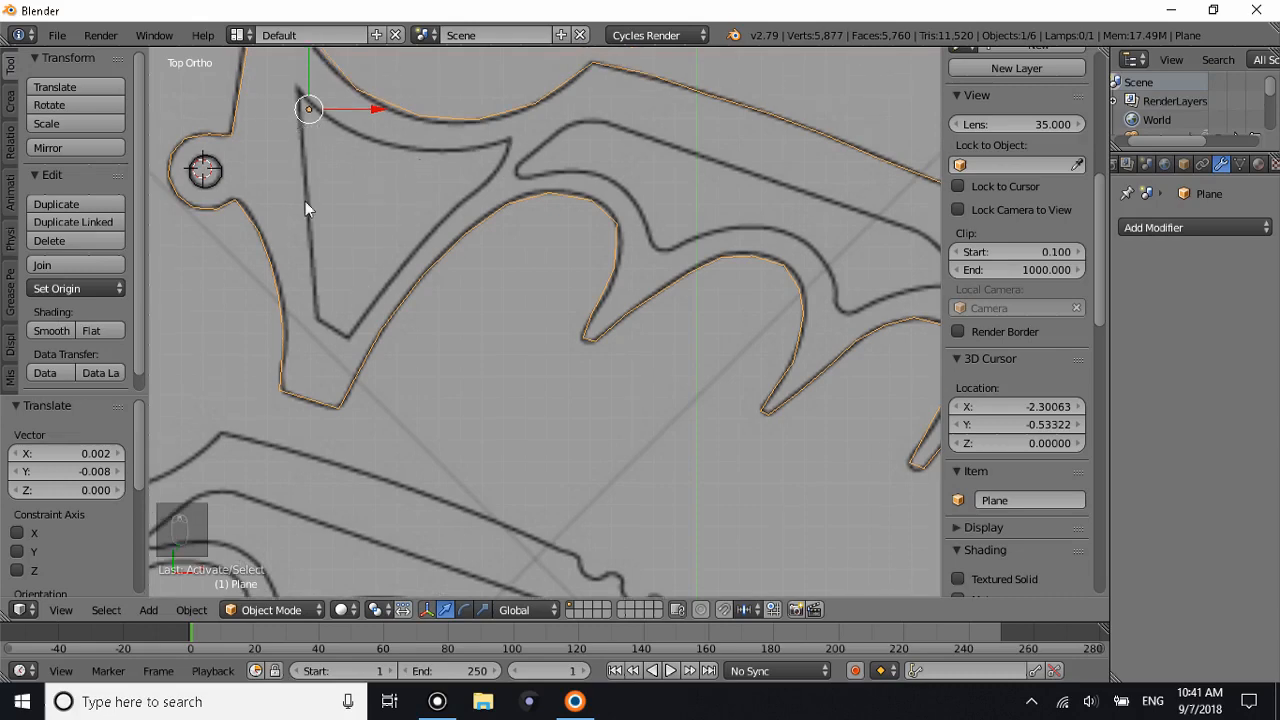
# Add a mesh plane centred in the triangular cut-out and delete its lower-right corner vertex.
pyautogui.click(344, 210)
pyautogui.hotkey('shift', 'a')
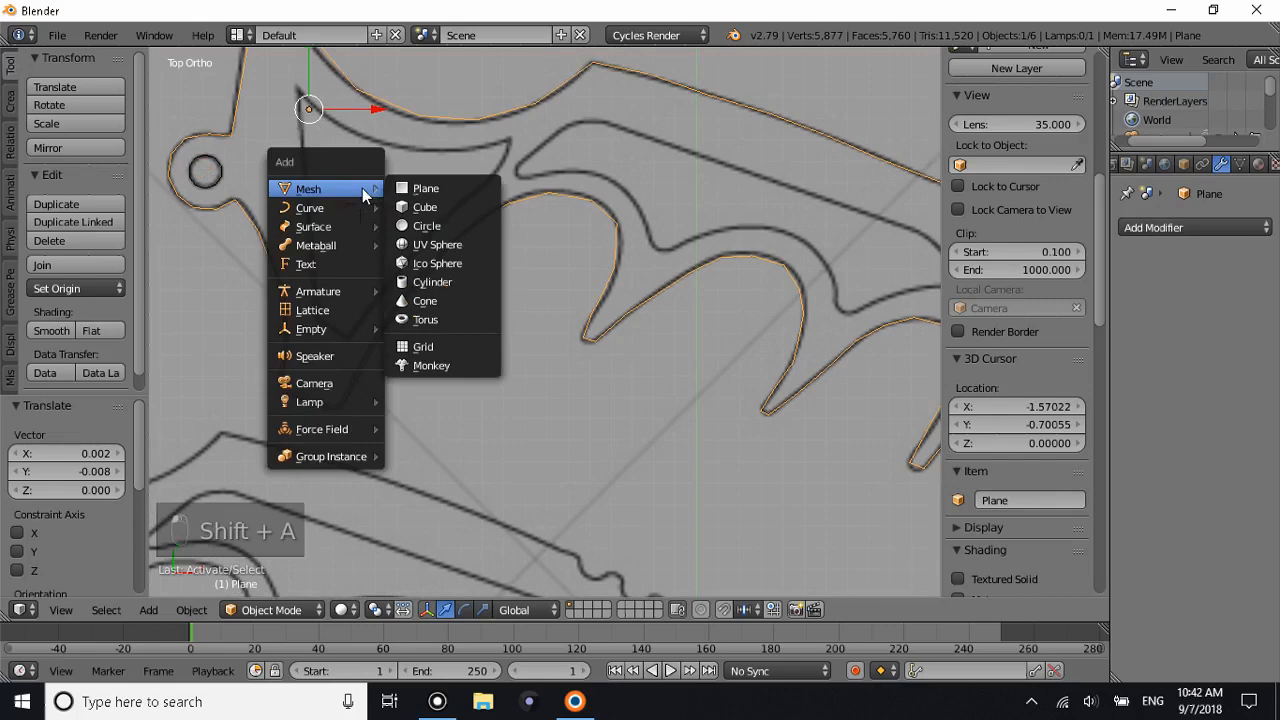
pyautogui.click(416, 186)
pyautogui.press('Tab')
pyautogui.rightClick(568, 418)
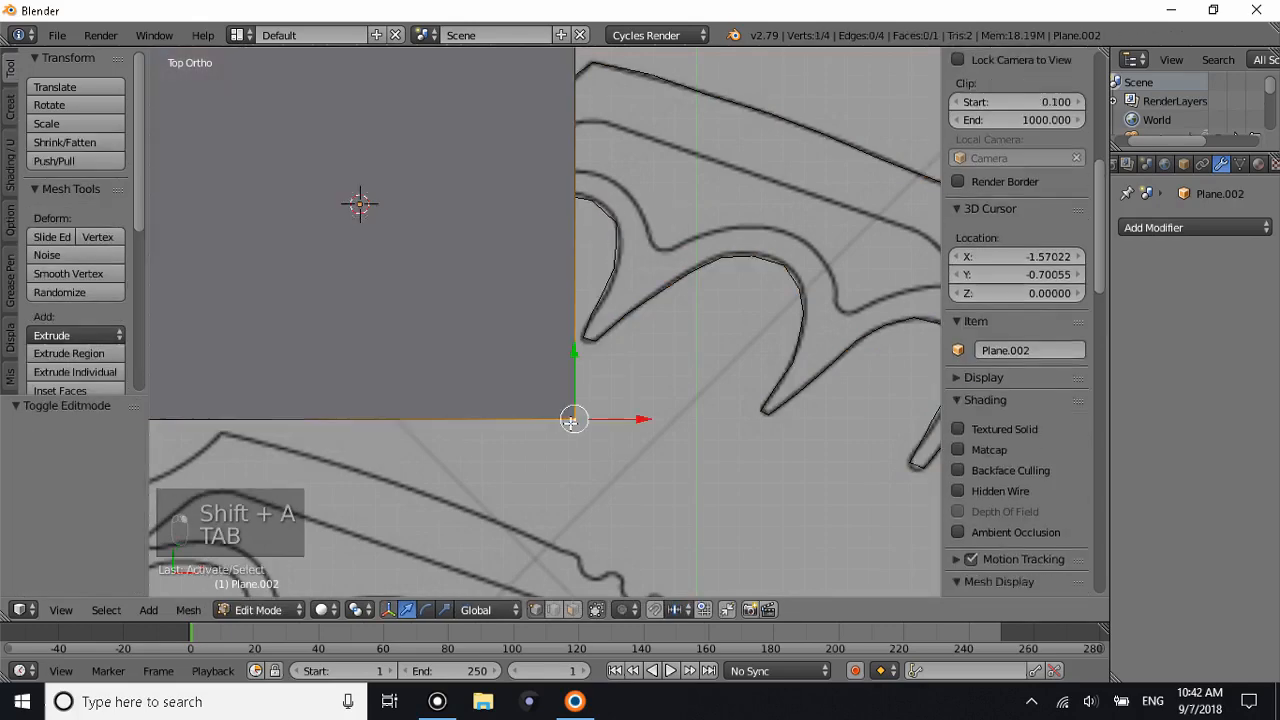
pyautogui.scroll(-2, 558, 415)
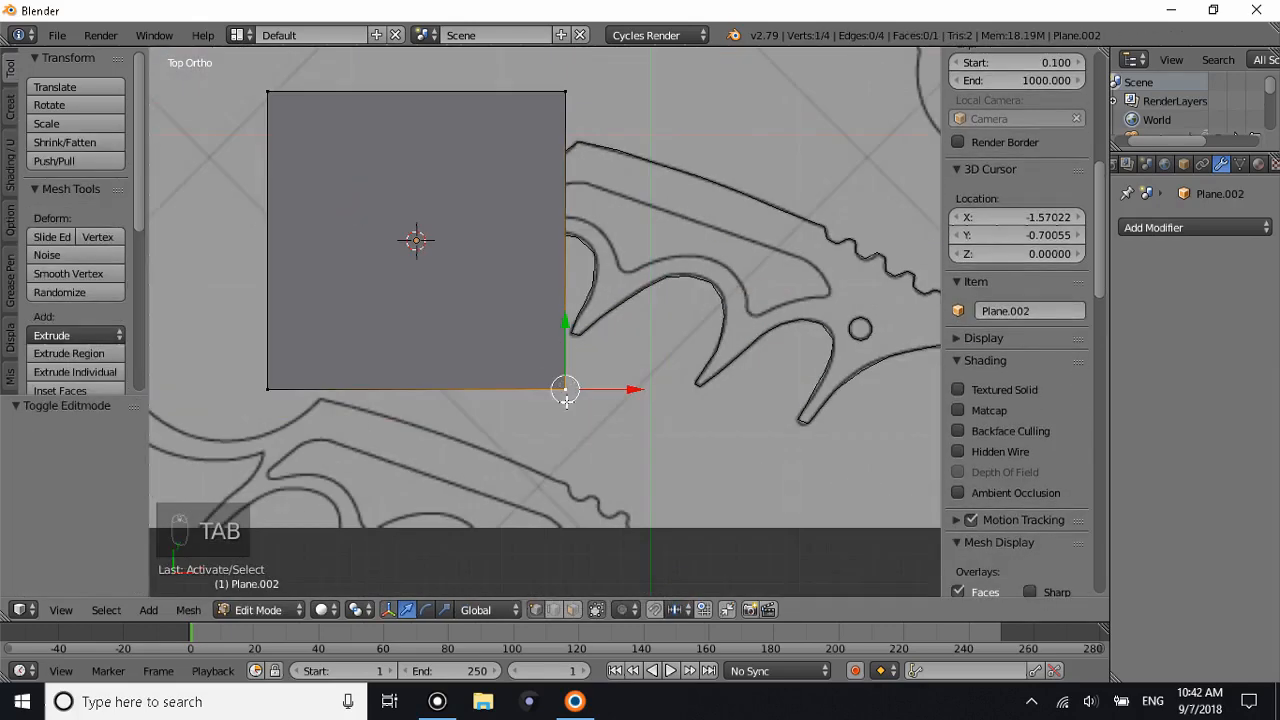
pyautogui.press('x')
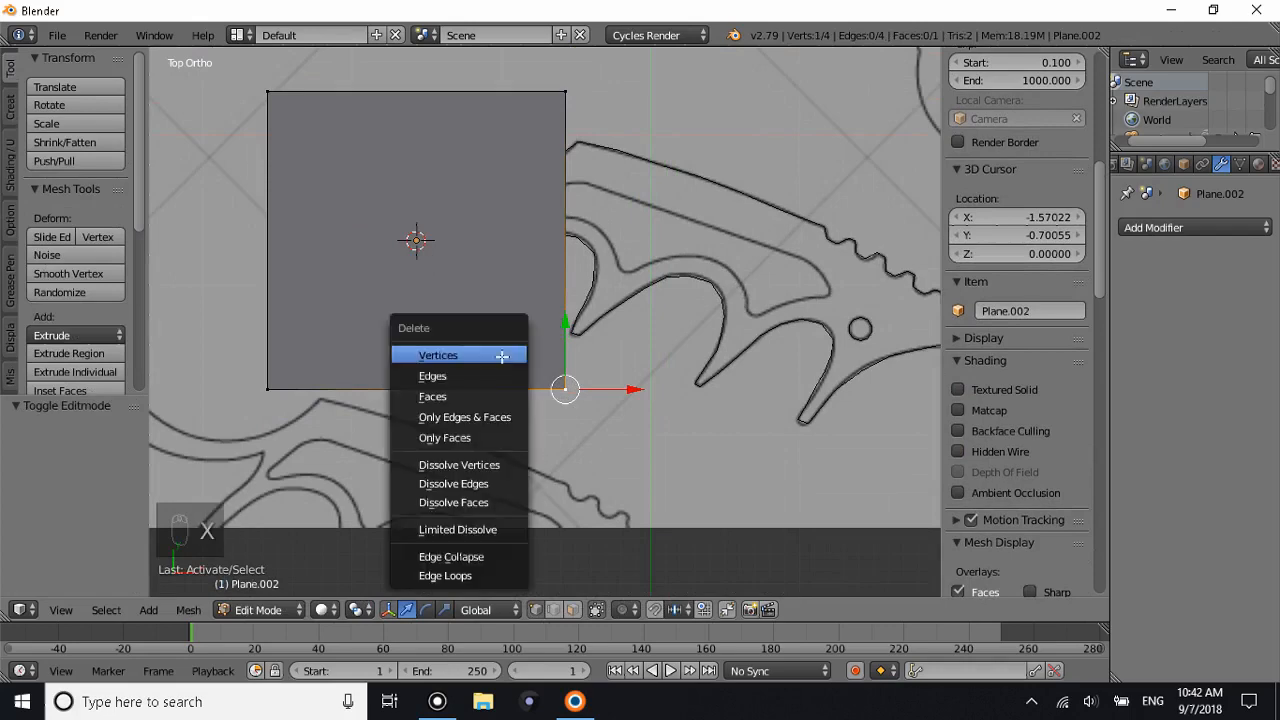
pyautogui.click(502, 355)
# Scale the three-vertex plane by about 0.231 and move its corner vertex onto the triangular cut-out's upper-left corner.
pyautogui.press('Tab')
pyautogui.press('s')
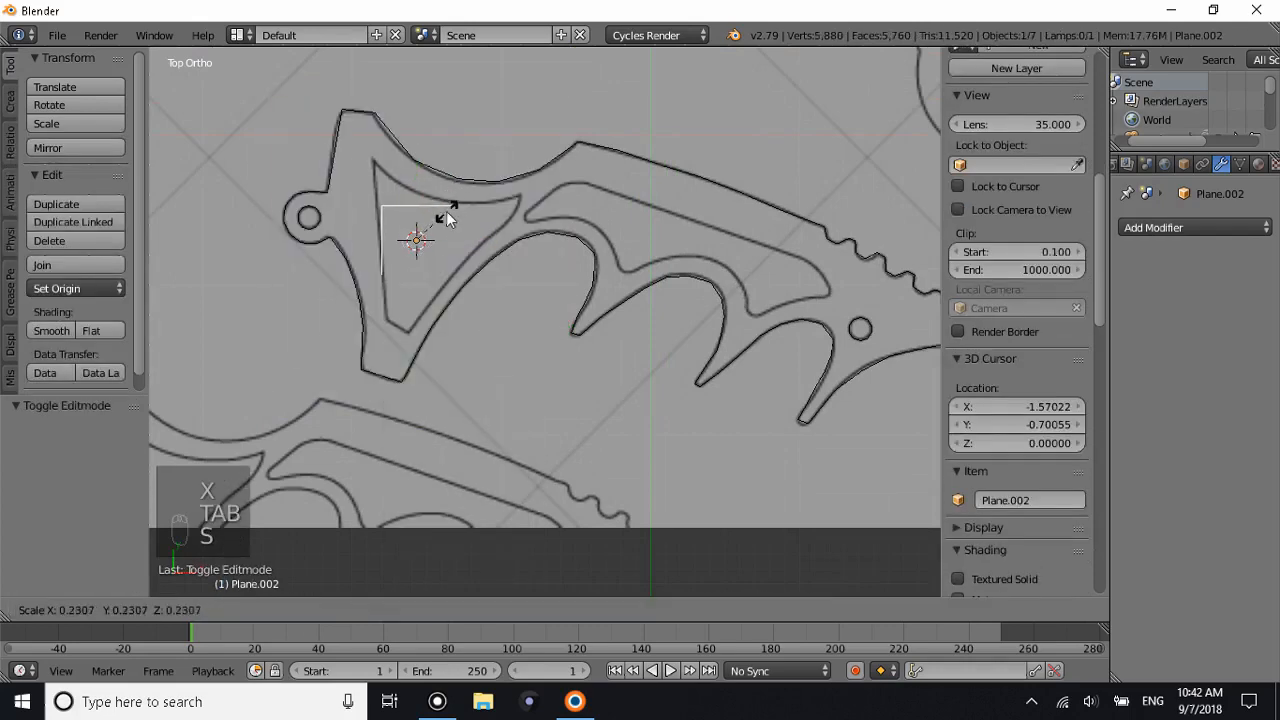
pyautogui.click(446, 212)
pyautogui.keyDown('shift'); pyautogui.scroll(4, 395, 208); pyautogui.keyUp('shift')
pyautogui.press('g')
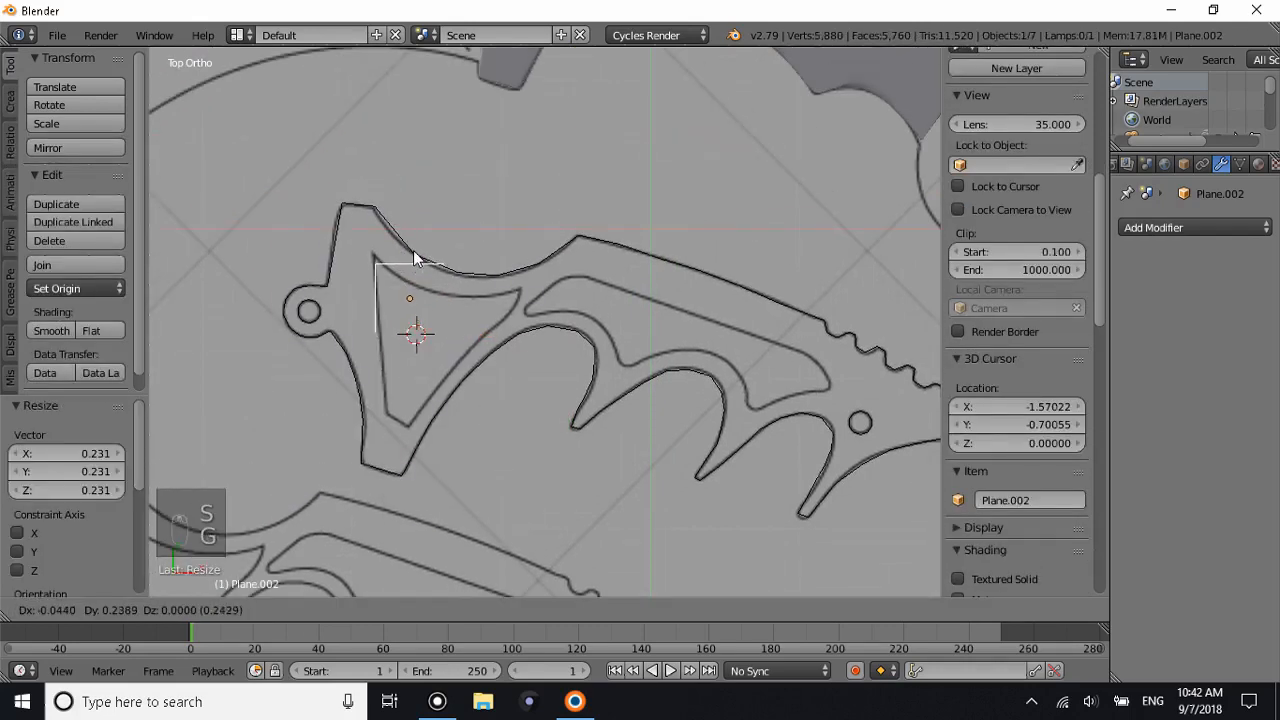
pyautogui.click(413, 244)
# Move the plane's right vertex to the triangular cut-out's right tip and extrude a new vertex from it to the bottom corner.
pyautogui.press('Tab')
pyautogui.press('g')
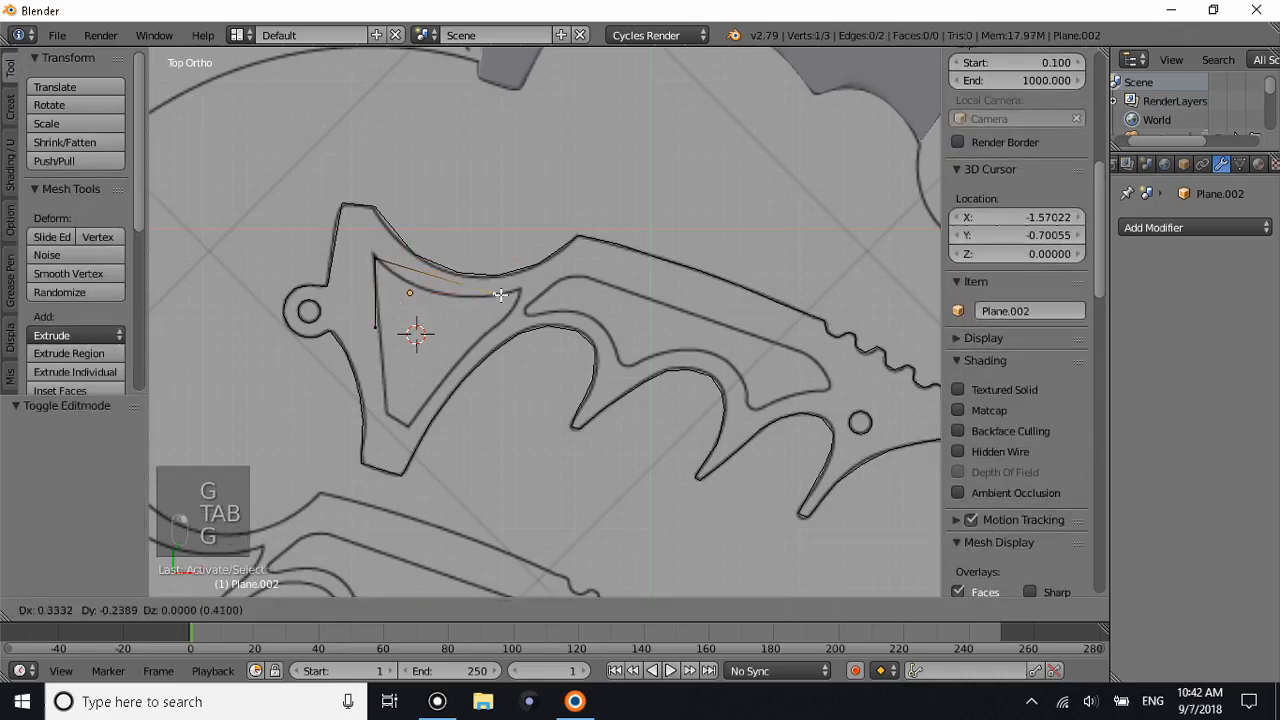
pyautogui.click(519, 295)
pyautogui.press('e')
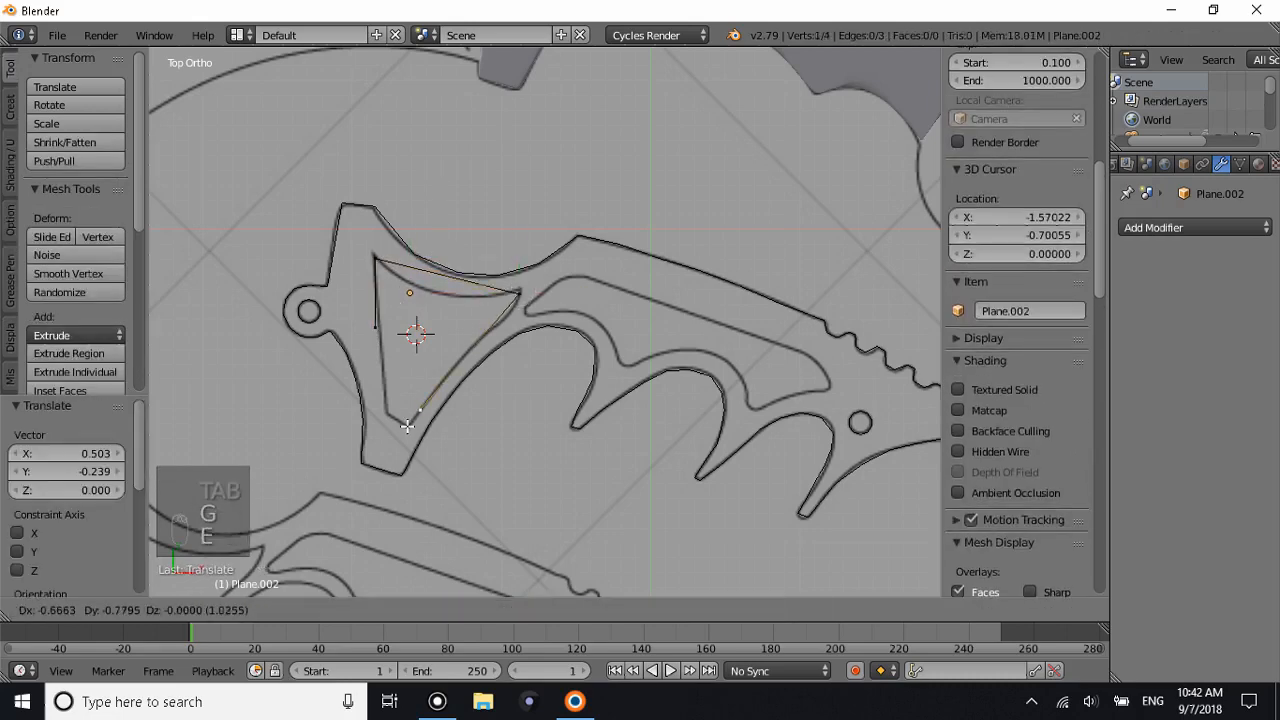
pyautogui.click(414, 414)
# Align the two lower vertices with the triangular cut-out's bottom corners and join them with an edge to close the outline.
pyautogui.press('g')
pyautogui.click(384, 412)
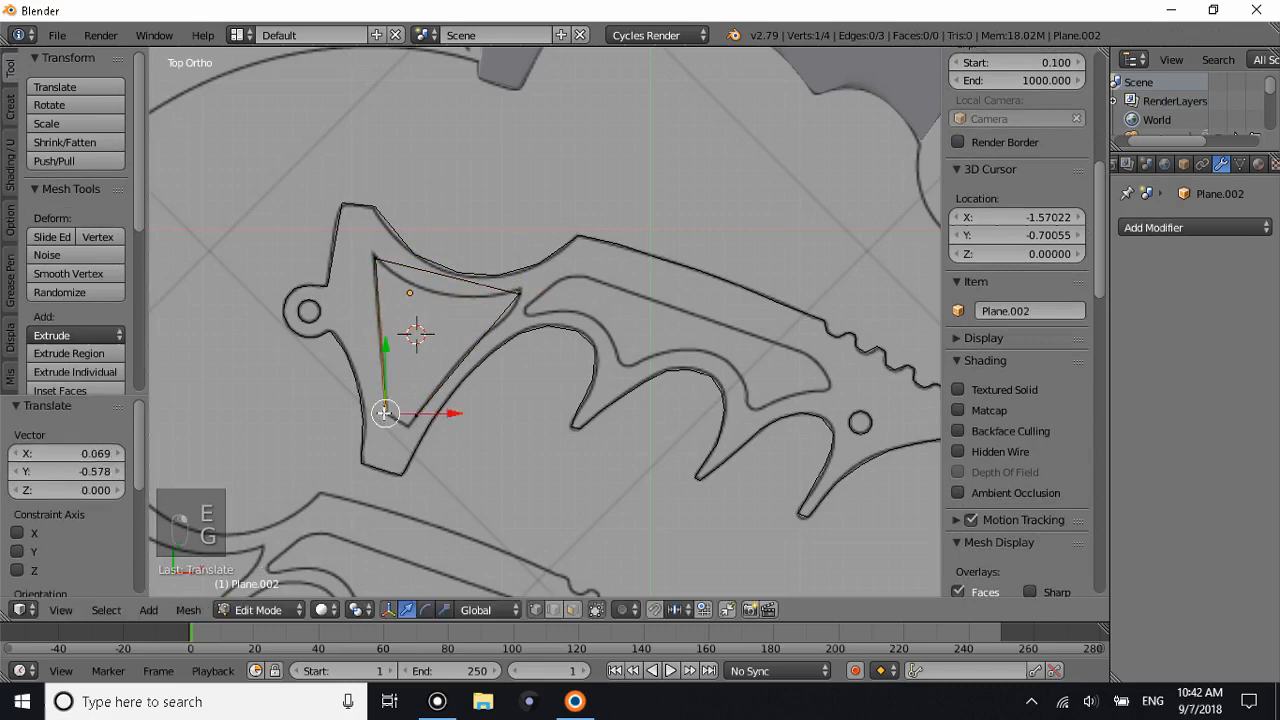
pyautogui.press('g')
pyautogui.click(405, 420)
pyautogui.keyDown('shift'); pyautogui.rightClick(395, 421); pyautogui.keyUp('shift')
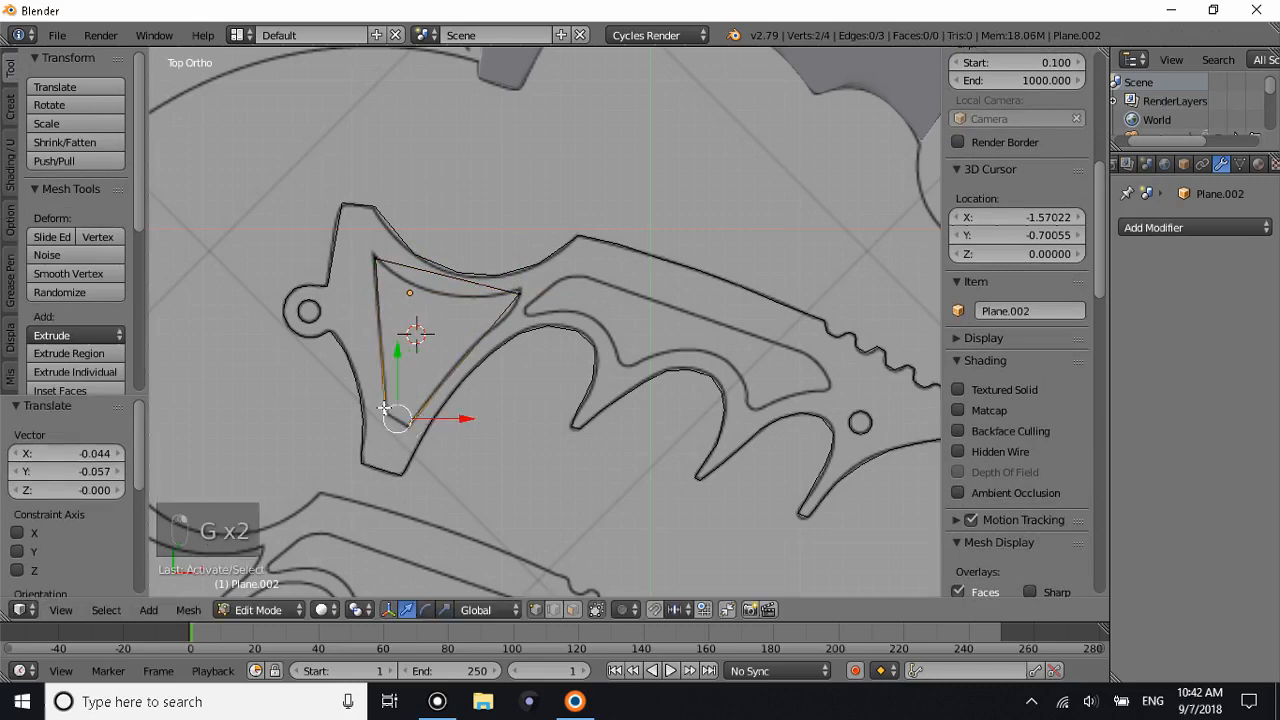
pyautogui.press('f')
pyautogui.scroll(3, 442, 284)
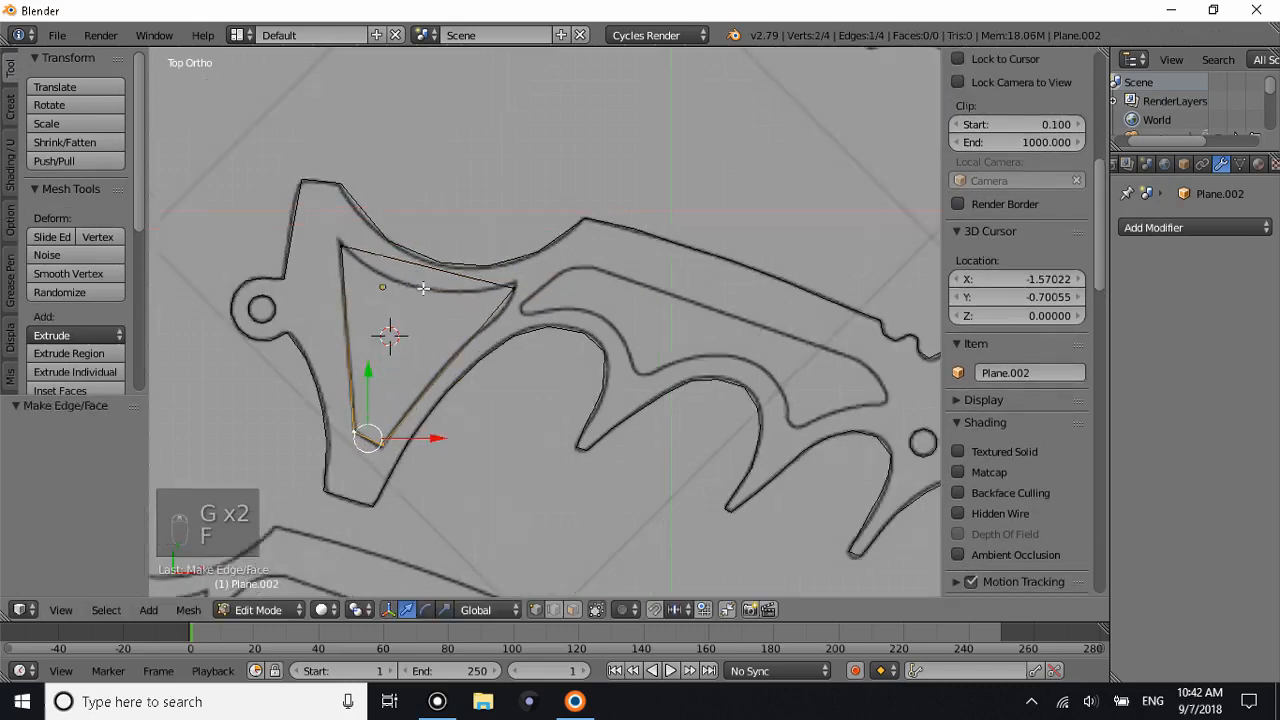
pyautogui.press('Tab')
pyautogui.keyDown('shift'); pyautogui.moveTo(343, 367); pyautogui.dragTo(359, 322, button='middle'); pyautogui.keyUp('shift')
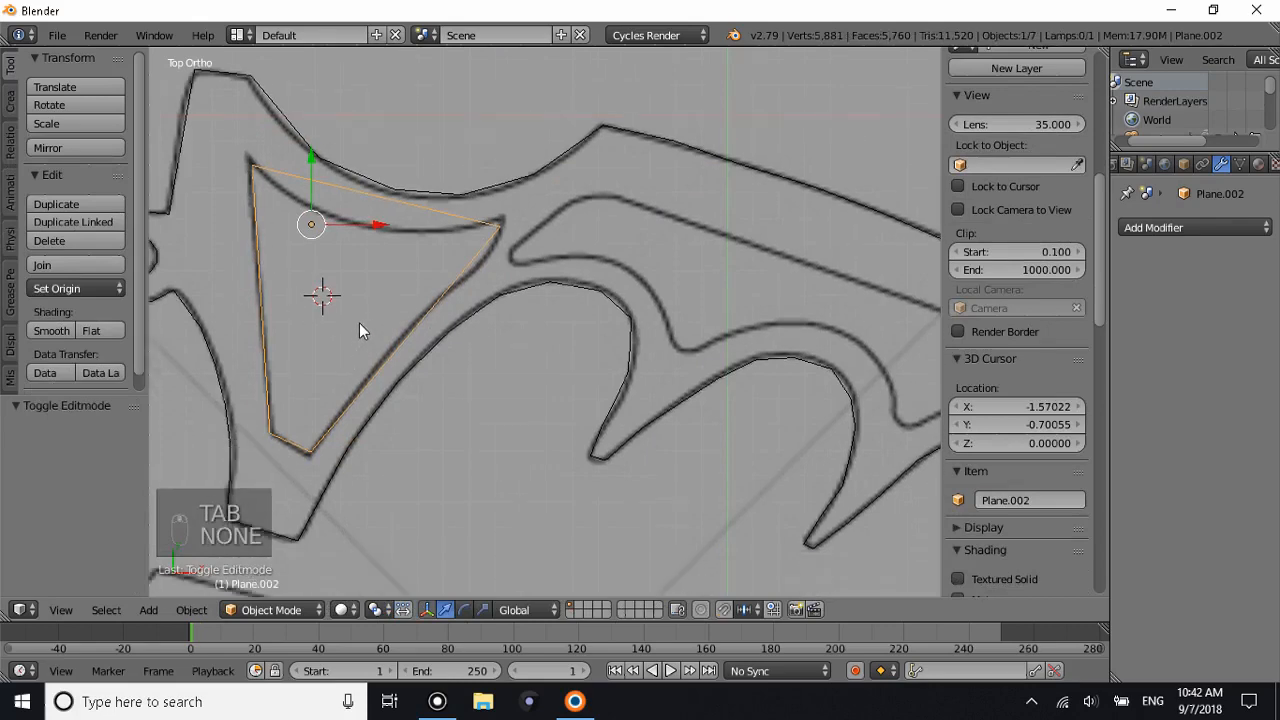
# Subdivide the triangular outline's top edge with five loop cuts, without sliding them.
pyautogui.press('Tab')
pyautogui.hotkey('ctrl', 'r')
pyautogui.scroll(1, 362, 215)
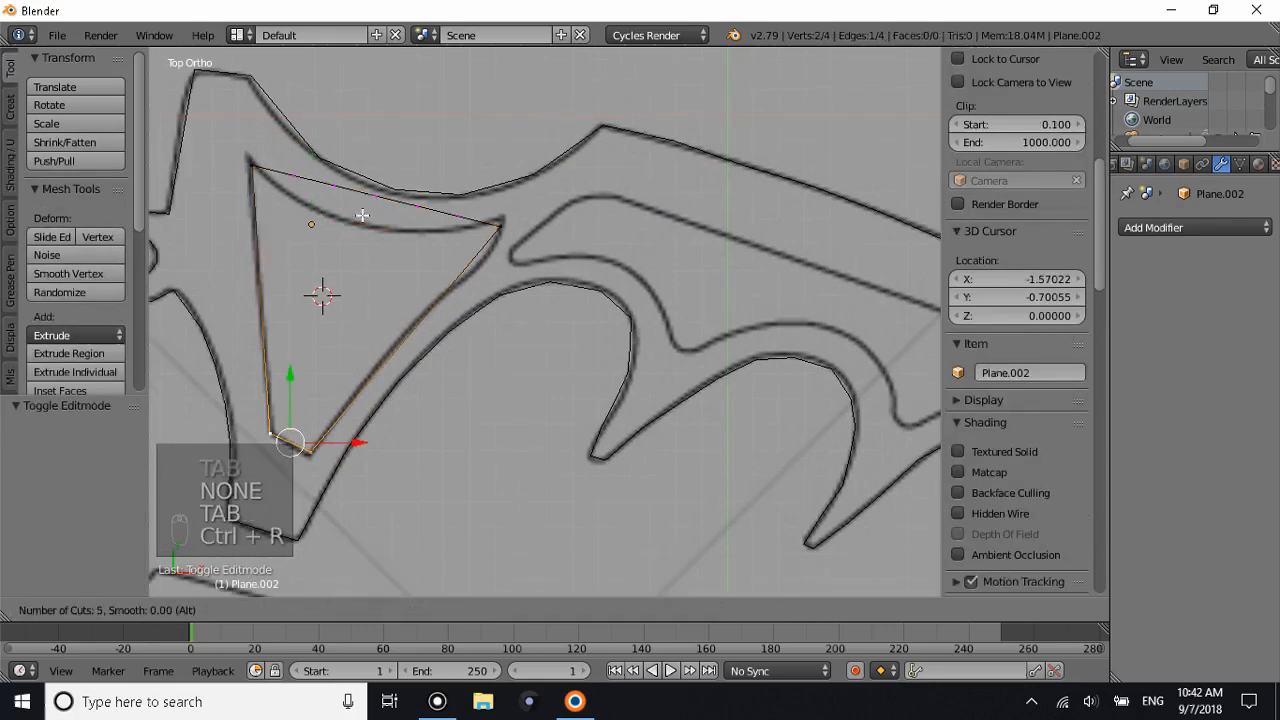
pyautogui.click(362, 215)
pyautogui.rightClick(362, 215)
# Move the top edge's new vertices onto the drawn concave curve and raise the right tip vertex about 0.040 in Y.
pyautogui.moveTo(305, 176); pyautogui.dragTo(304, 149, button='right')
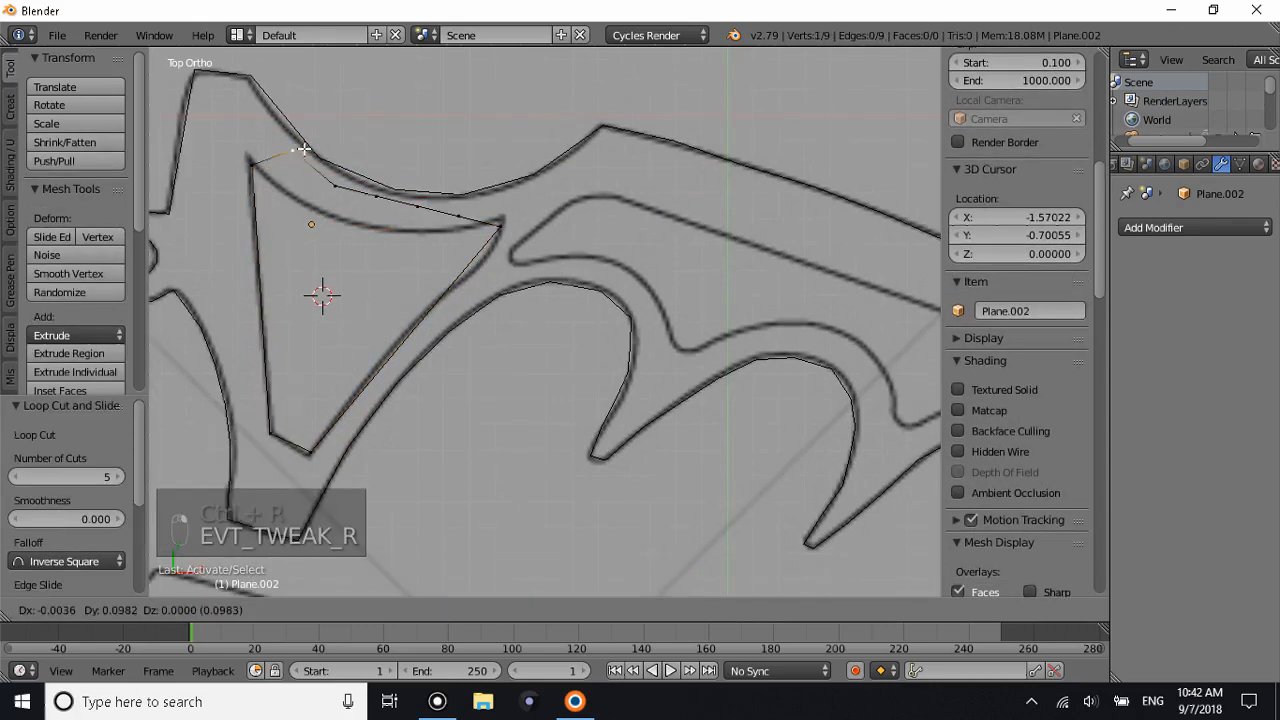
pyautogui.rightClick(304, 149)
pyautogui.moveTo(297, 131); pyautogui.dragTo(502, 205)
pyautogui.rightClick(334, 186)
pyautogui.rightClick(377, 196)
pyautogui.click(379, 176)
pyautogui.rightClick(411, 206)
pyautogui.rightClick(463, 213)
pyautogui.rightClick(500, 216)
# Subdivide the triangular outline's slanted right edge with five loop cuts, without sliding them.
pyautogui.hotkey('ctrl', 'r')
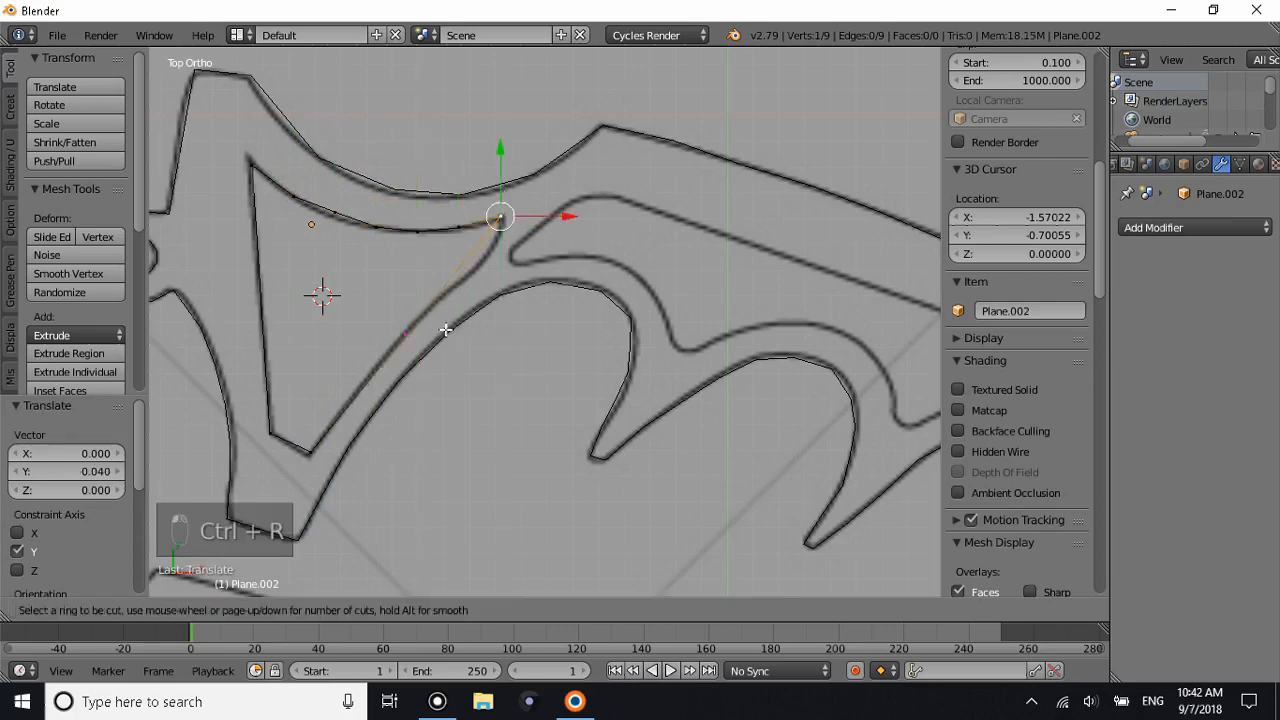
pyautogui.scroll(4, 445, 329)
pyautogui.click(445, 329)
pyautogui.rightClick(450, 323)
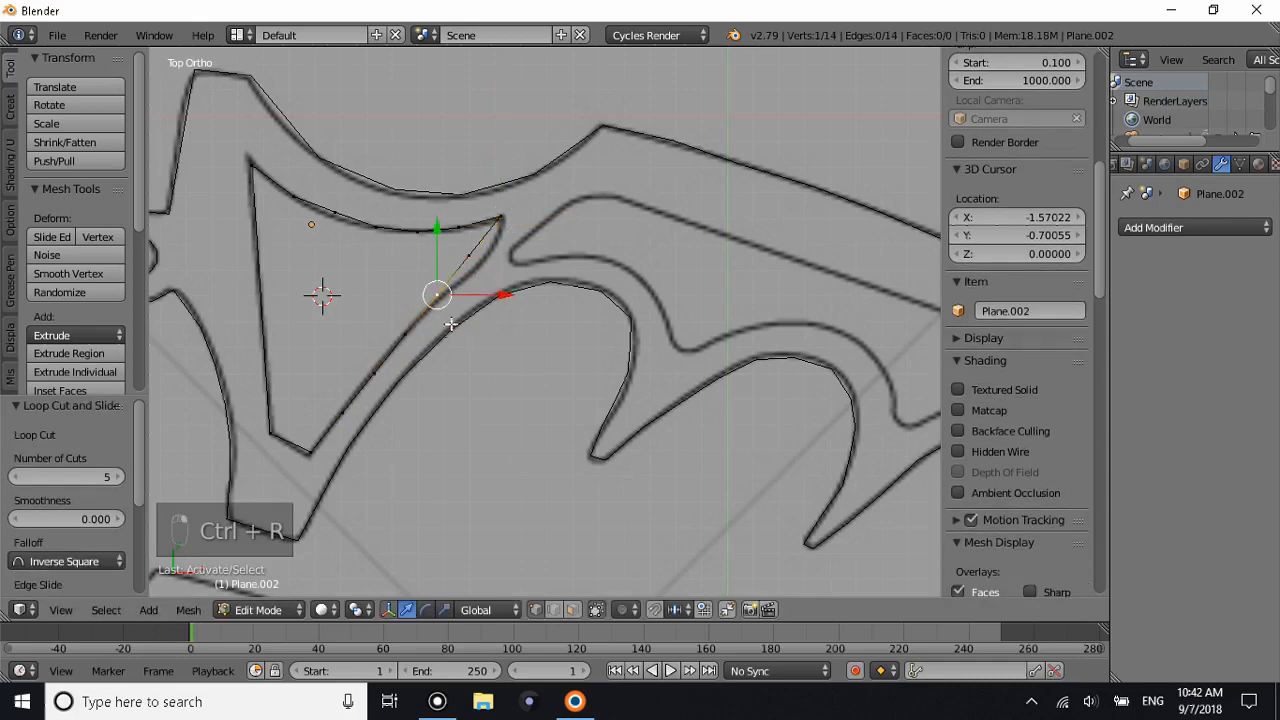
# Shift the slanted edge's two uppermost new vertices along X onto the drawn curve, by about 0.076 and 0.004.
pyautogui.rightClick(471, 259)
pyautogui.press('g')
pyautogui.press('x')
pyautogui.click(513, 258)
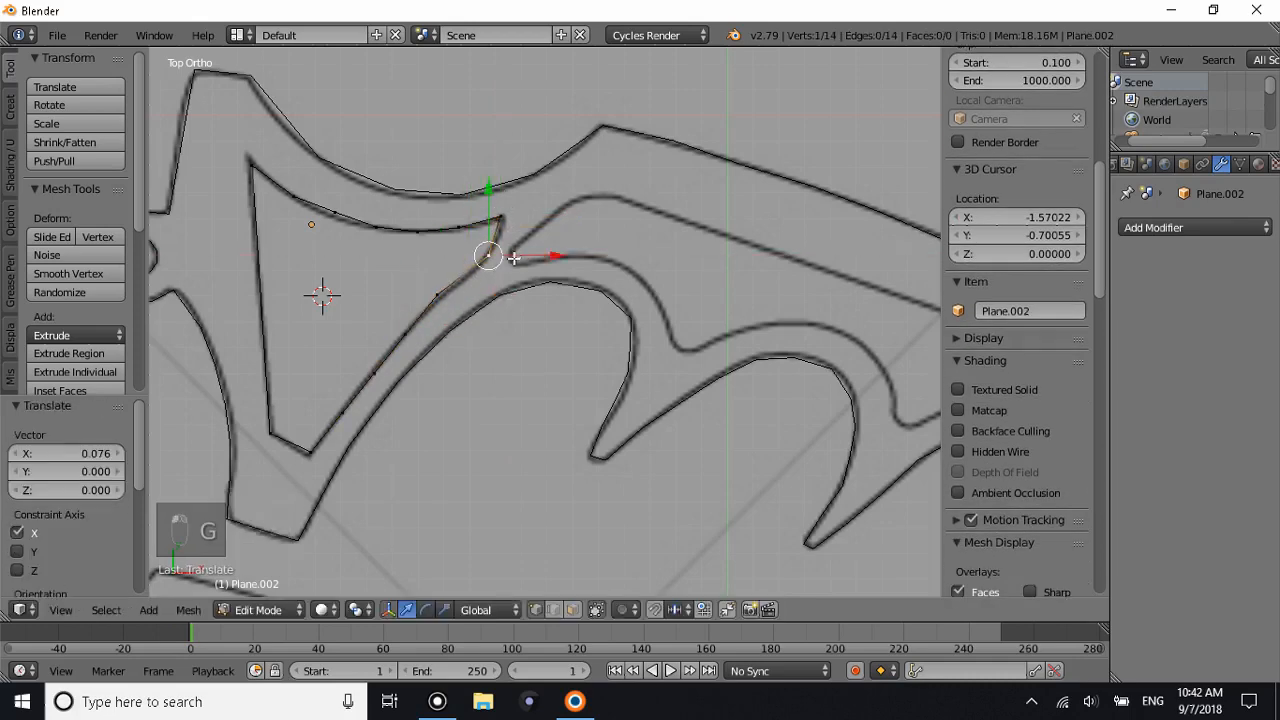
pyautogui.rightClick(447, 297)
pyautogui.press('g')
pyautogui.press('x')
pyautogui.click(459, 298)
# Fine-tune the lower part of the slanted edge by shifting a vertex about -0.004 in X.
pyautogui.rightClick(410, 334)
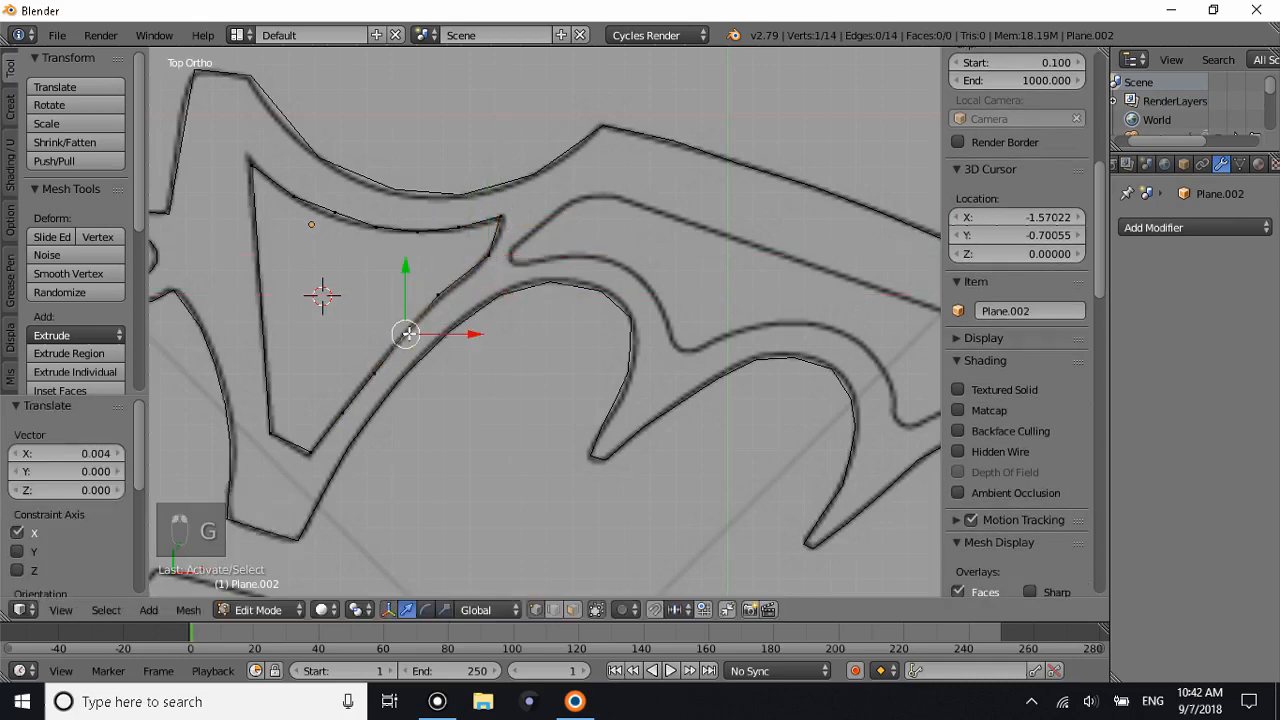
pyautogui.rightClick(341, 428)
pyautogui.moveTo(392, 413); pyautogui.dragTo(390, 409)
pyautogui.rightClick(382, 380)
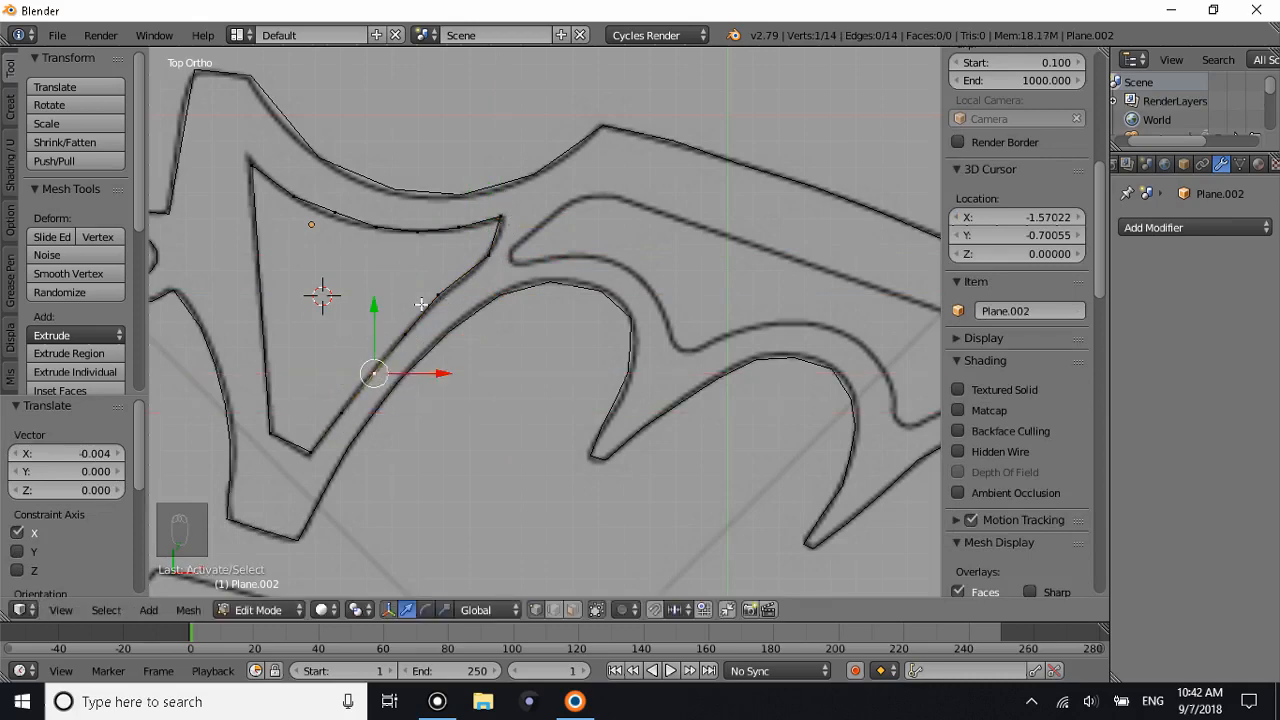
pyautogui.press('Tab')
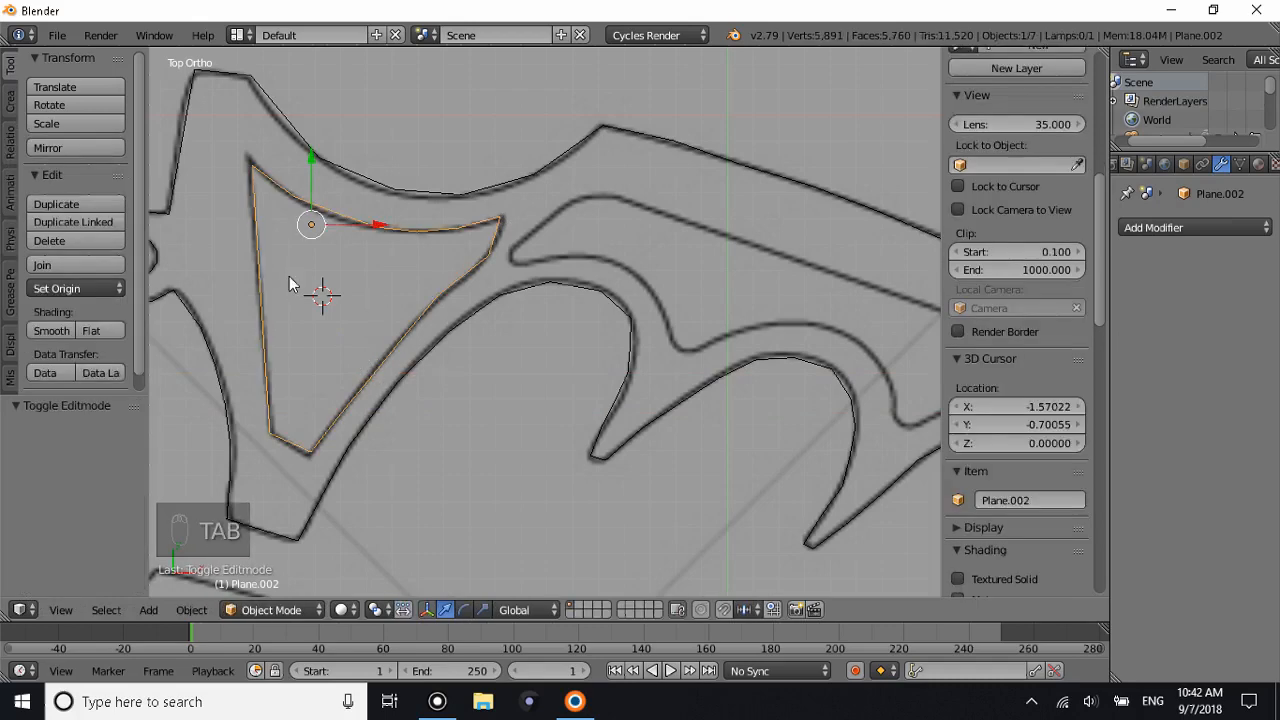
# Move the two slanted-edge vertices nearest the right tip up along the drawn curve, the first by about 0.030 in X and 0.056 in Y.
pyautogui.press('Tab')
pyautogui.scroll(2, 495, 248)
pyautogui.rightClick(474, 222)
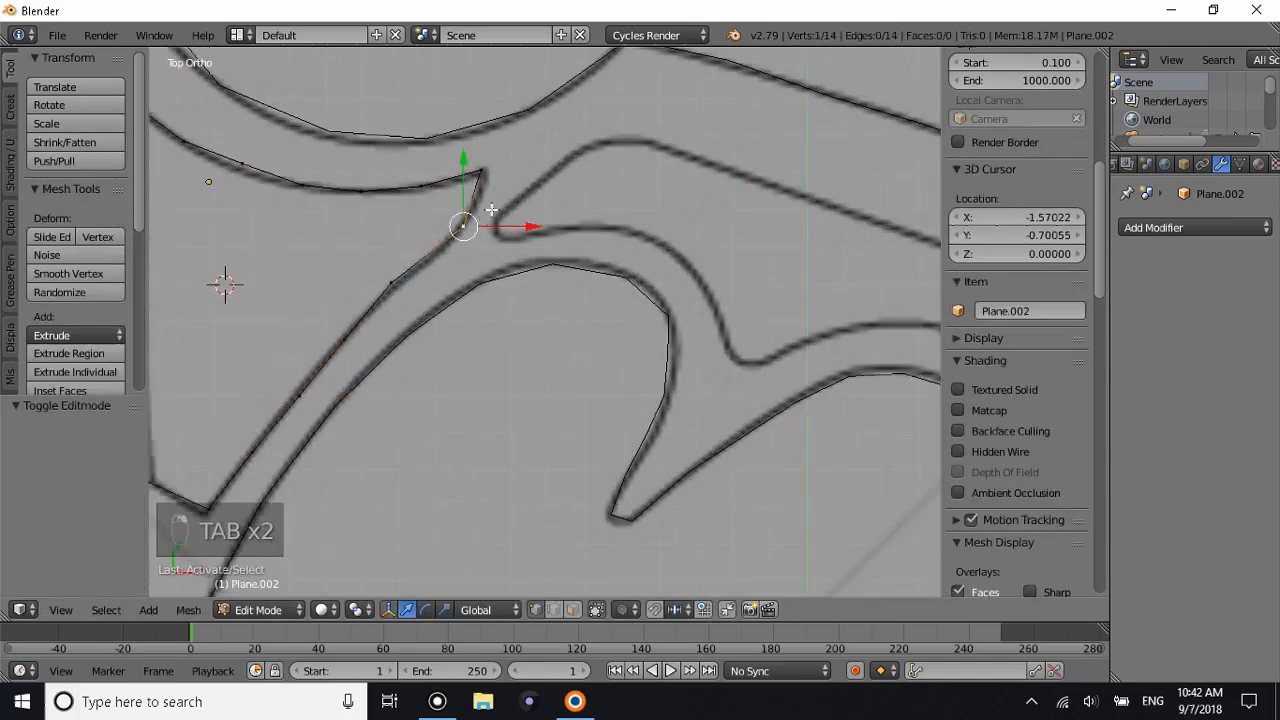
pyautogui.press('g')
pyautogui.click(499, 194)
pyautogui.rightClick(395, 284)
pyautogui.press('g')
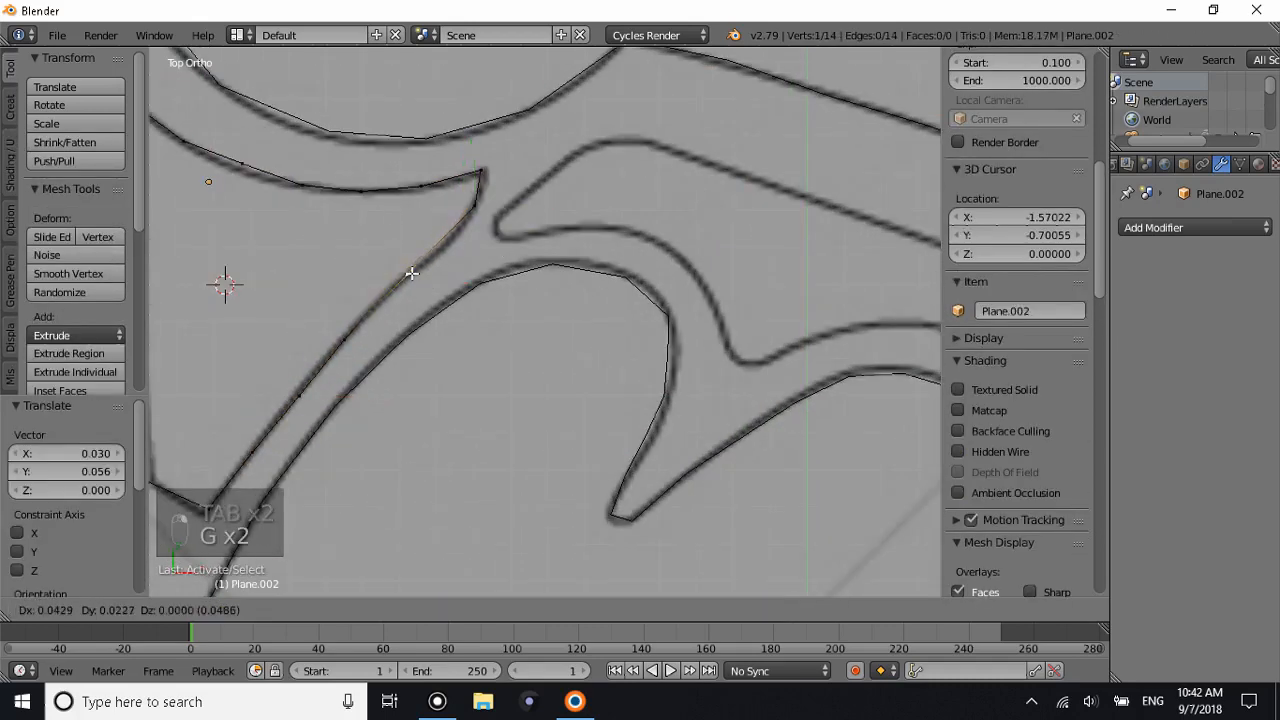
pyautogui.click(411, 273)
pyautogui.press('Tab')
pyautogui.scroll(-3, 480, 259)
pyautogui.press('Tab')
# Try shifting the vertex just below the triangular cut-out's right tip farther down along the drawn curve.
pyautogui.rightClick(497, 255)
pyautogui.press('g')
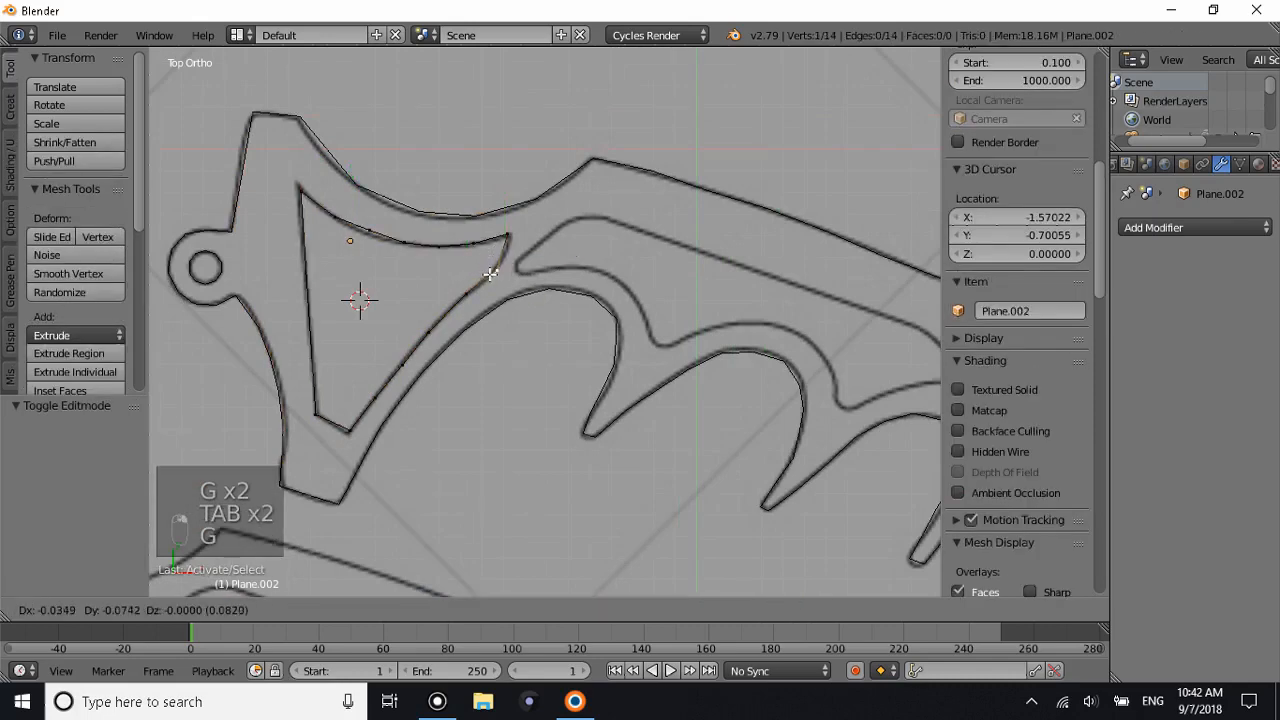
pyautogui.click(488, 273)
pyautogui.press('Tab')
pyautogui.press('Tab')
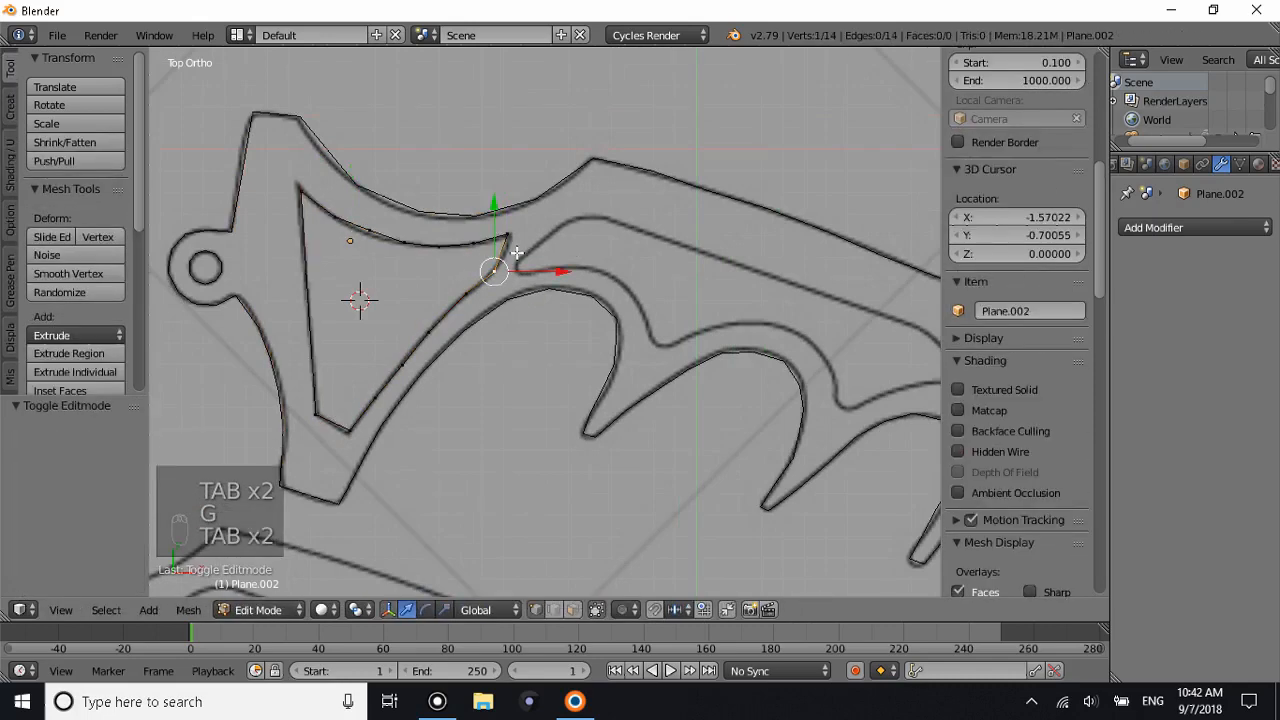
# Reposition the three uppermost slanted-edge vertices along the drawn curve, moving the top one about 0.056 in X and 0.093 in Y.
pyautogui.scroll(3, 478, 230)
pyautogui.press('g')
pyautogui.click(472, 204)
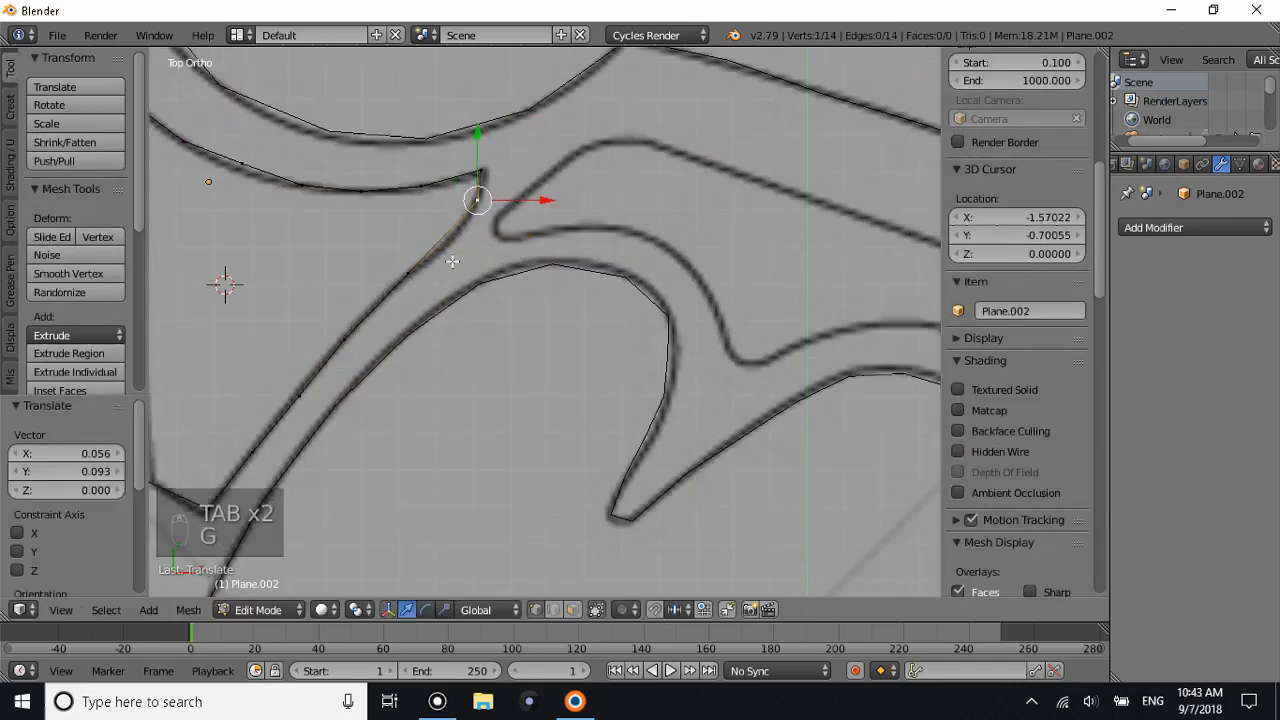
pyautogui.press('g')
pyautogui.click(450, 245)
pyautogui.press('g')
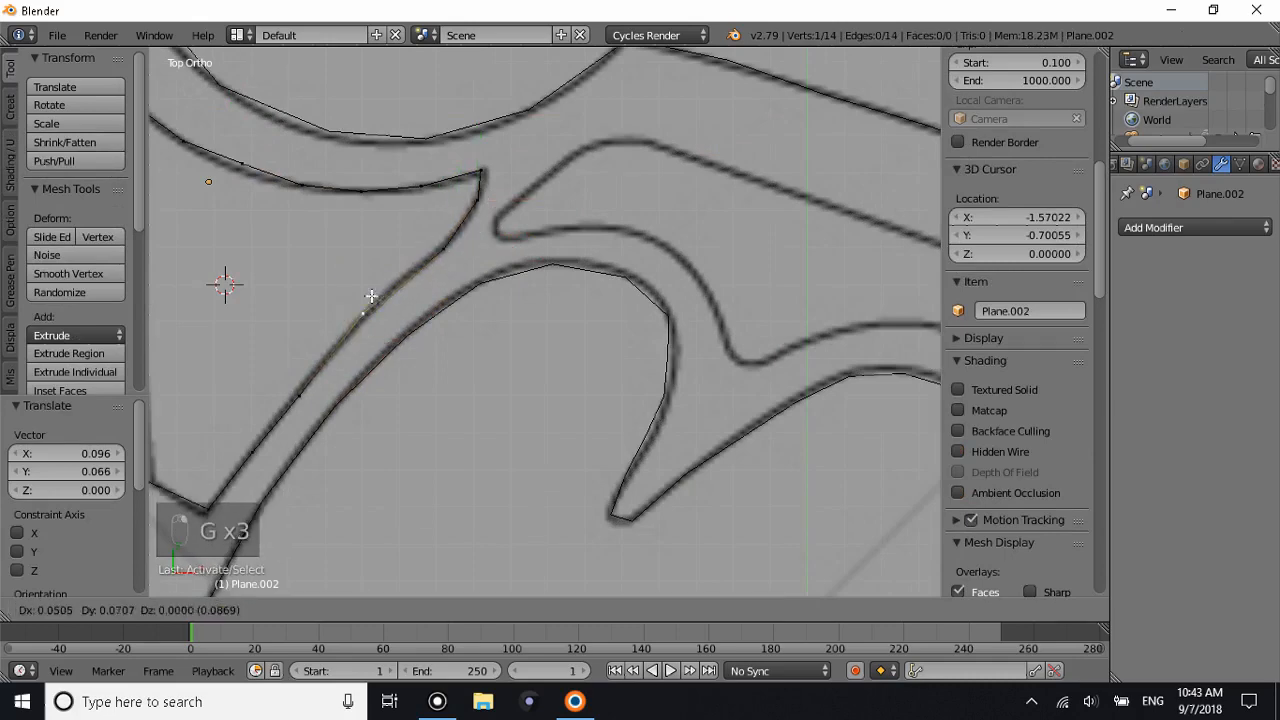
pyautogui.click(386, 284)
pyautogui.press('Tab')
pyautogui.scroll(-3, 383, 289)
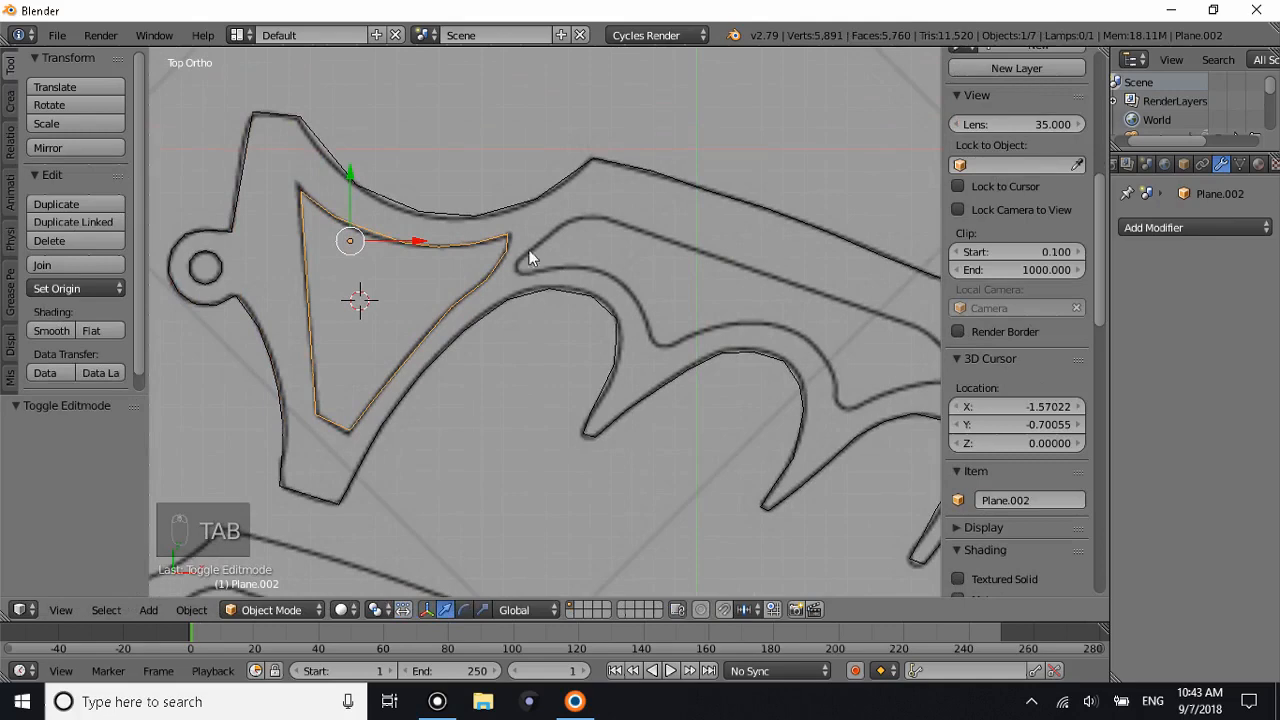
# Add a mesh plane near the upper-left bend of the long cut-out and delete its lower-right corner vertex.
pyautogui.click(608, 243)
pyautogui.keyDown('shift'); pyautogui.scroll(-1, 650, 267); pyautogui.keyUp('shift')
pyautogui.keyDown('shift'); pyautogui.scroll(2, 647, 267); pyautogui.keyUp('shift')
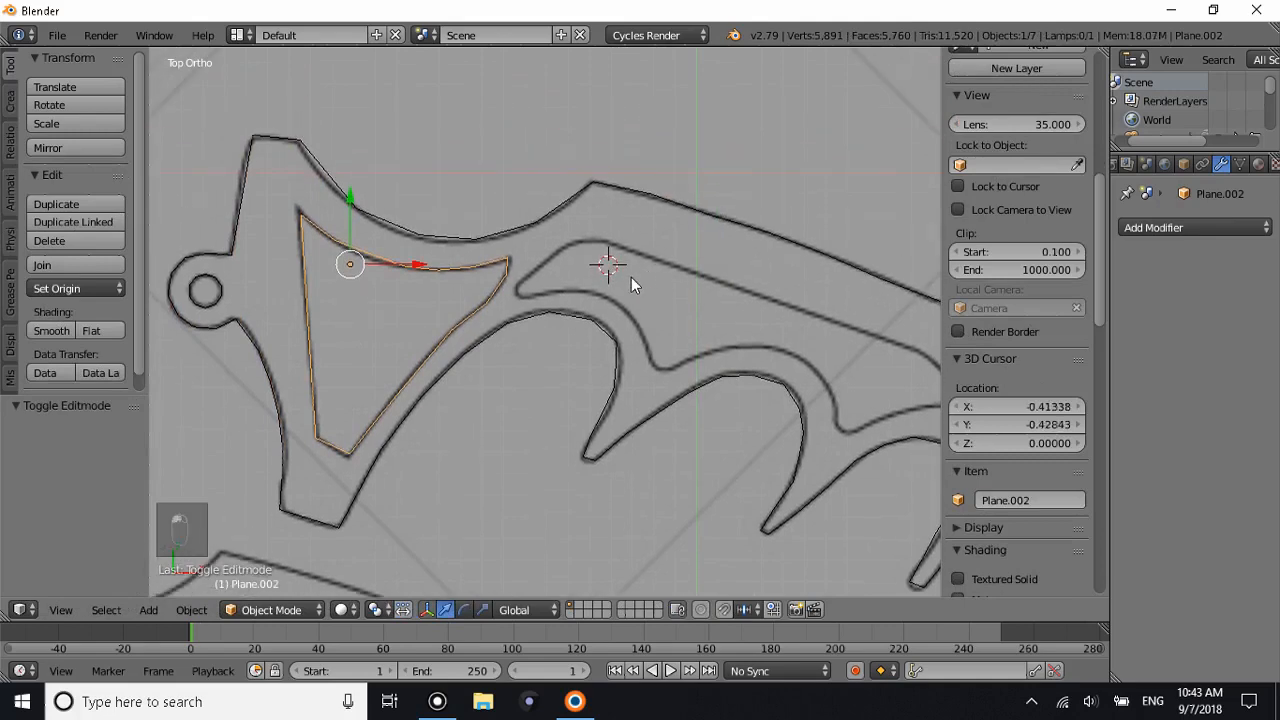
pyautogui.hotkey('shift', 'a')
pyautogui.moveTo(597, 265)
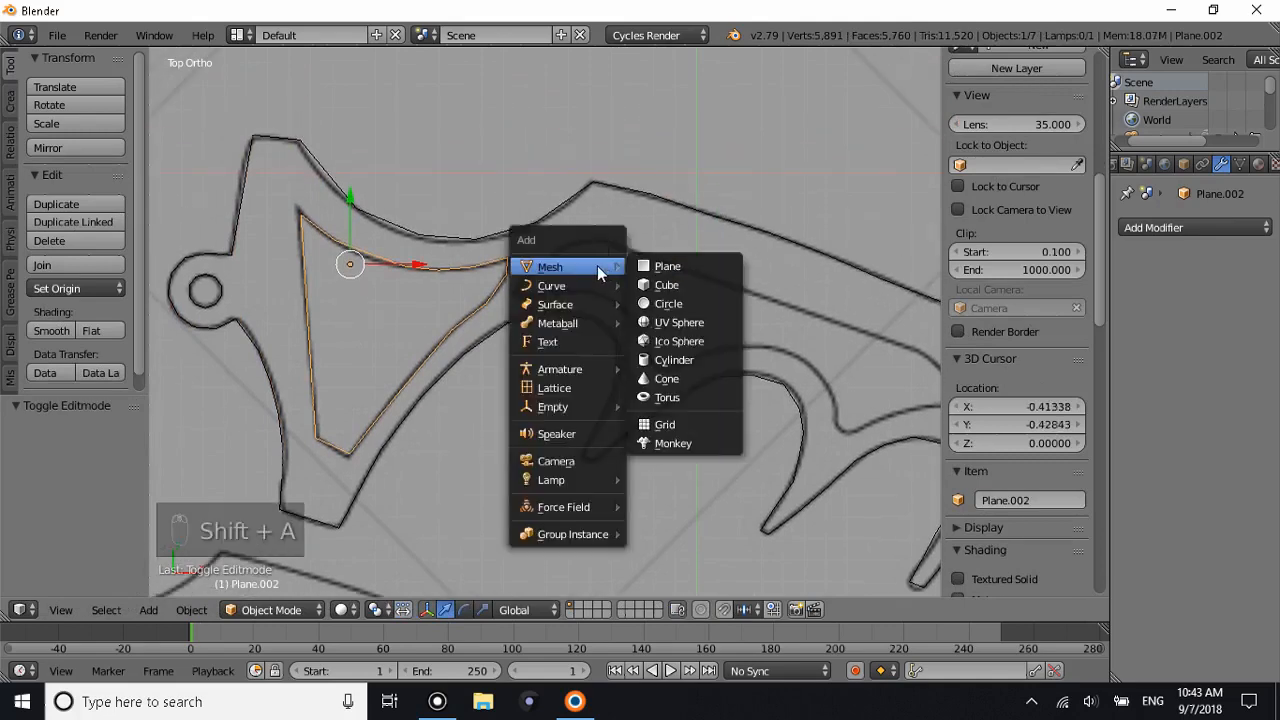
pyautogui.click(650, 264)
pyautogui.press('Tab')
pyautogui.rightClick(812, 481)
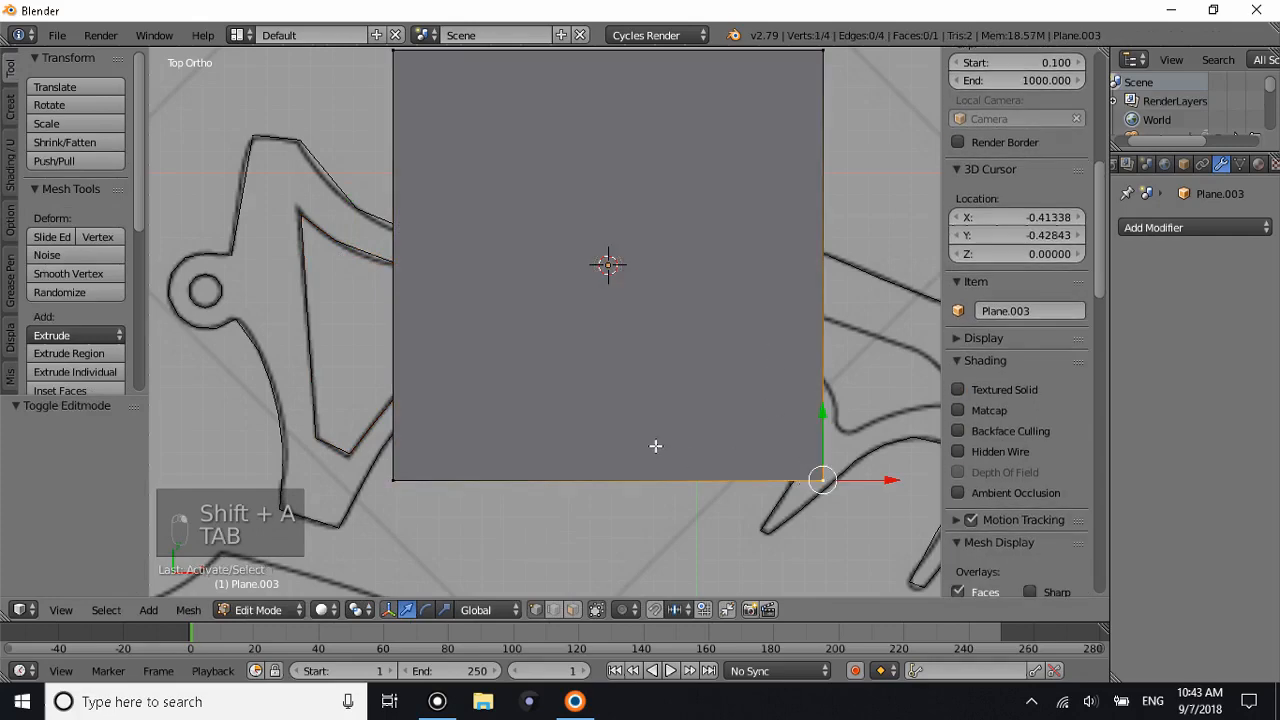
pyautogui.press('x')
pyautogui.click(680, 315)
# Scale the new three-vertex plane down by about 0.201 and again by about 0.729 to fit the long cut-out's left end.
pyautogui.press('Tab')
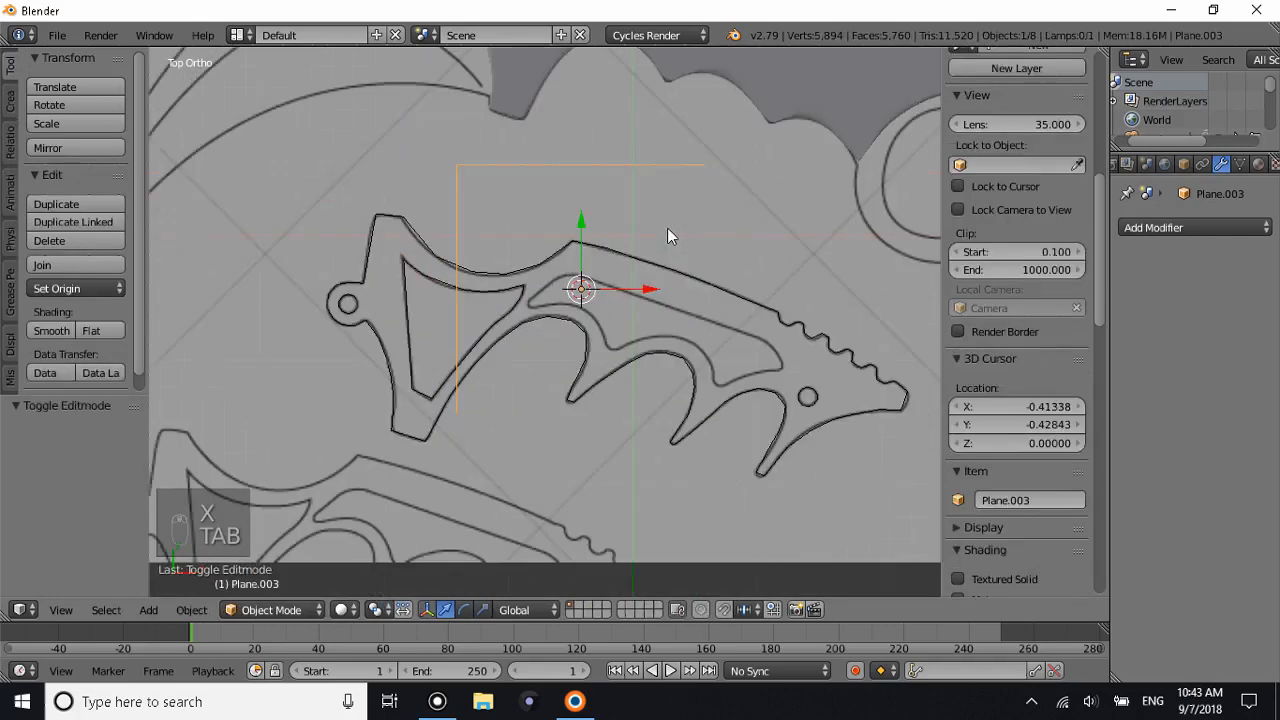
pyautogui.press('s')
pyautogui.click(613, 291)
pyautogui.keyDown('shift'); pyautogui.scroll(2, 617, 303); pyautogui.keyUp('shift')
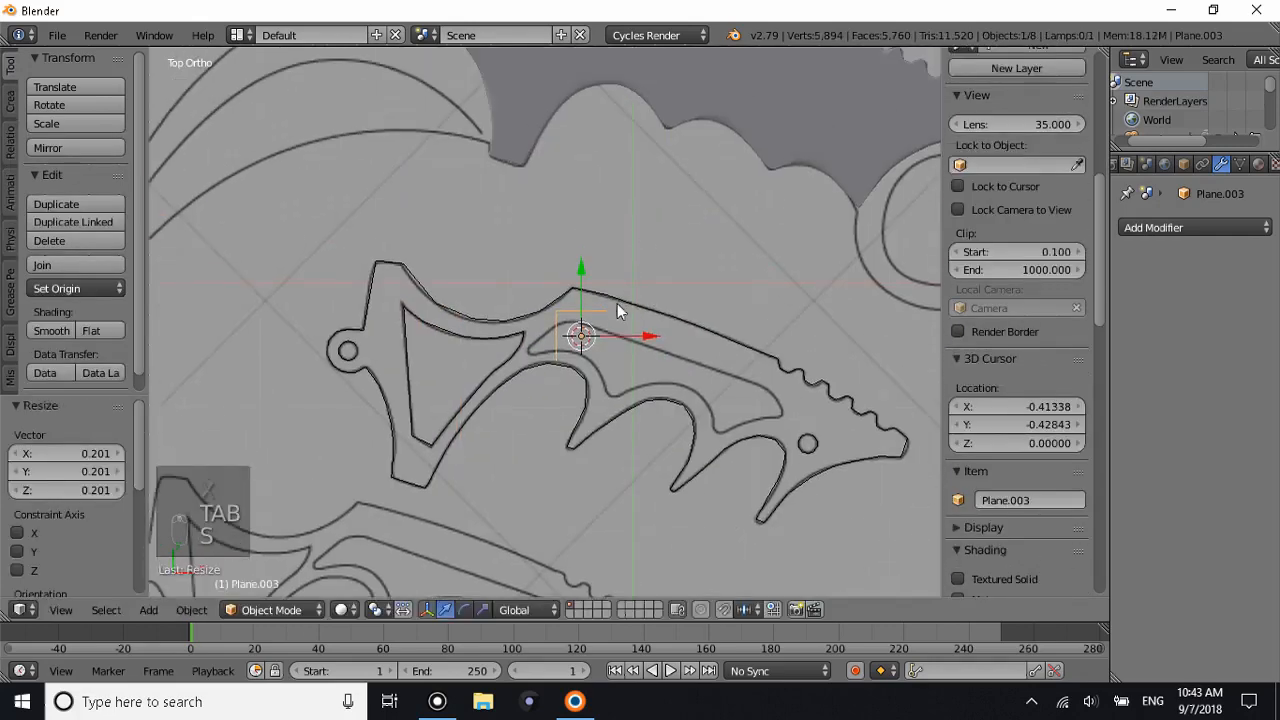
pyautogui.scroll(-2, 618, 304)
pyautogui.scroll(6, 619, 305)
pyautogui.keyDown('shift'); pyautogui.scroll(-2, 619, 305); pyautogui.keyUp('shift')
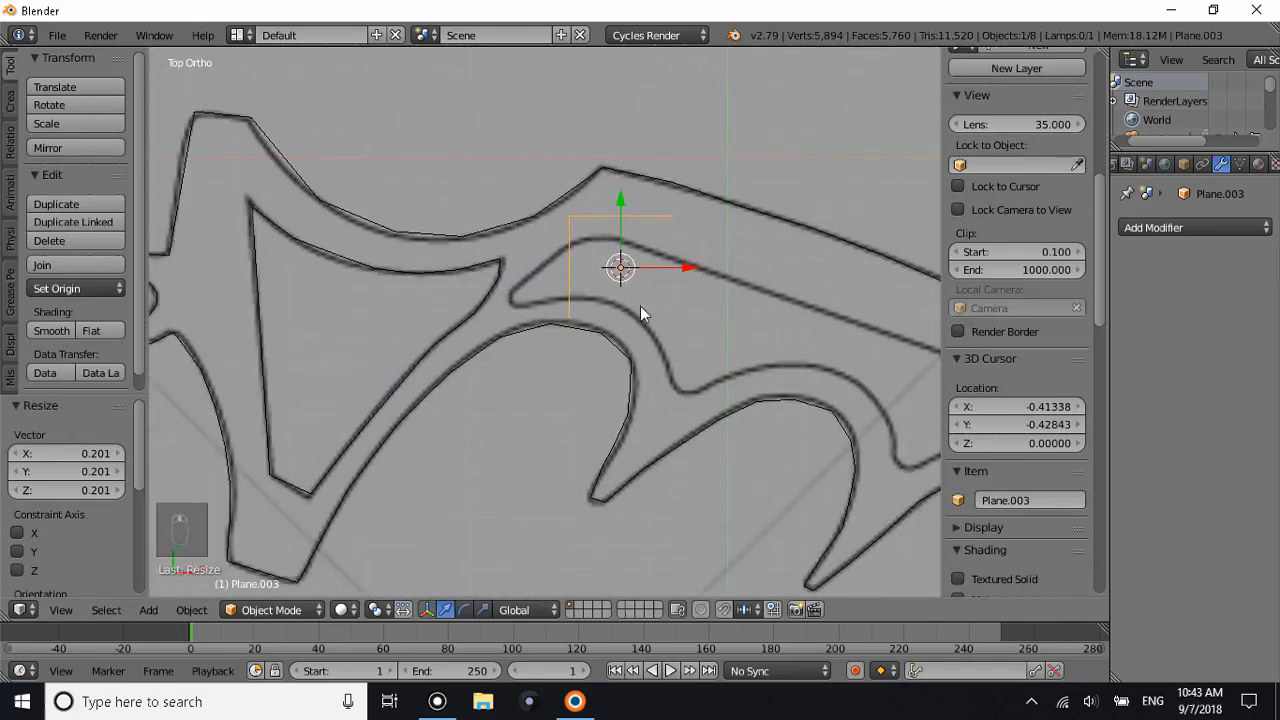
pyautogui.press('s')
pyautogui.click(738, 254)
# Rotate the plane about 28.9° and move its lower-left vertex onto the long cut-out's left tip.
pyautogui.press('g')
pyautogui.rightClick(735, 272)
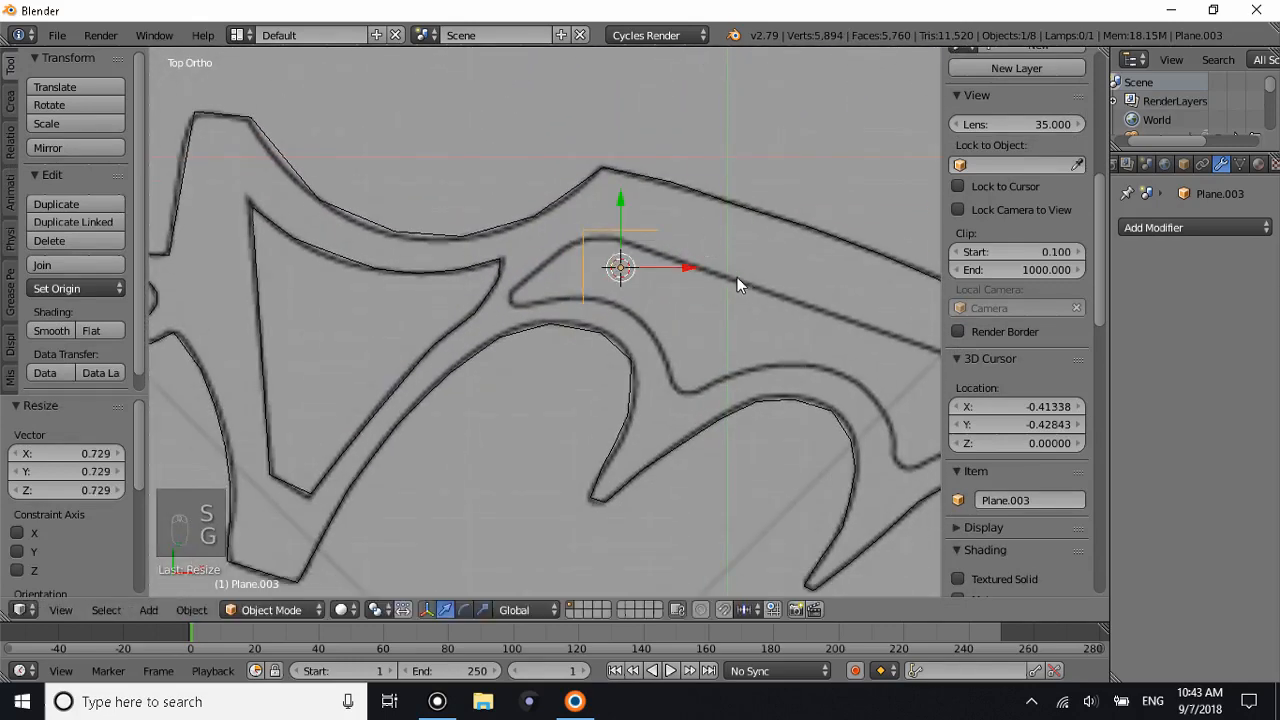
pyautogui.press('r')
pyautogui.click(760, 296)
pyautogui.press('g')
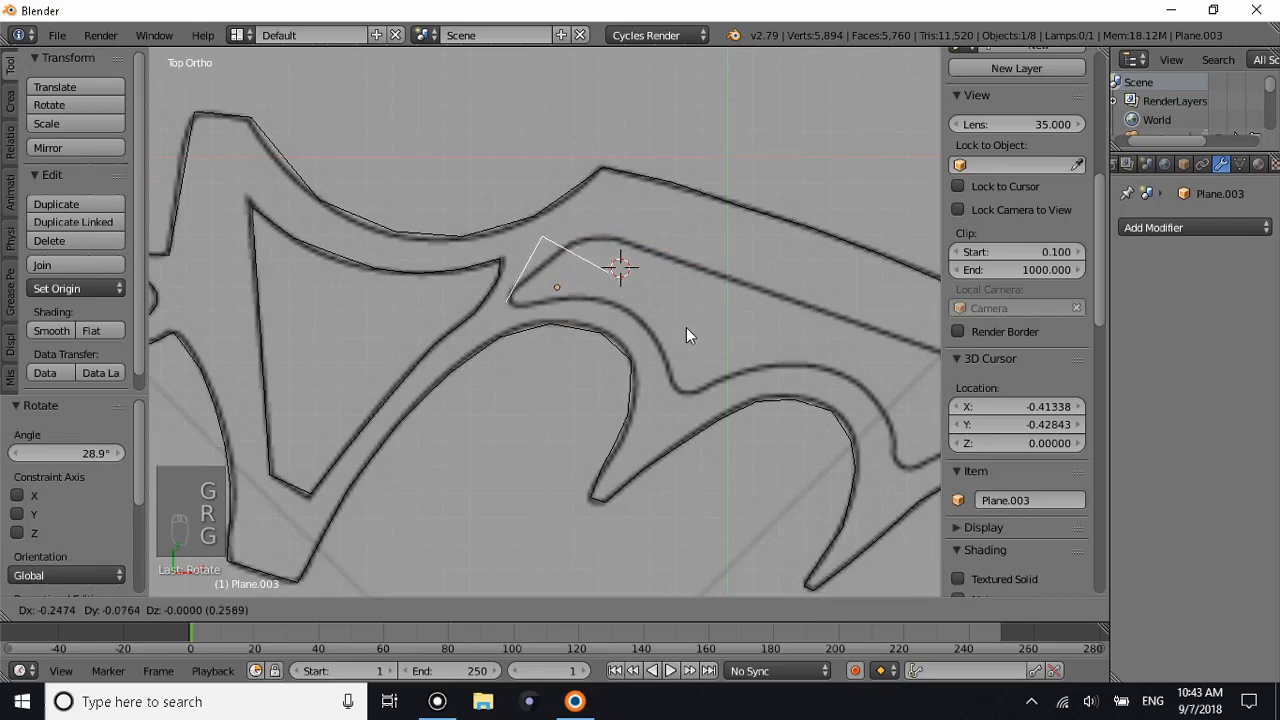
pyautogui.click(686, 327)
# Move the plane's upper vertex about 0.175 in X onto the peak of the long cut-out.
pyautogui.press('Tab')
pyautogui.rightClick(540, 237)
pyautogui.press('g')
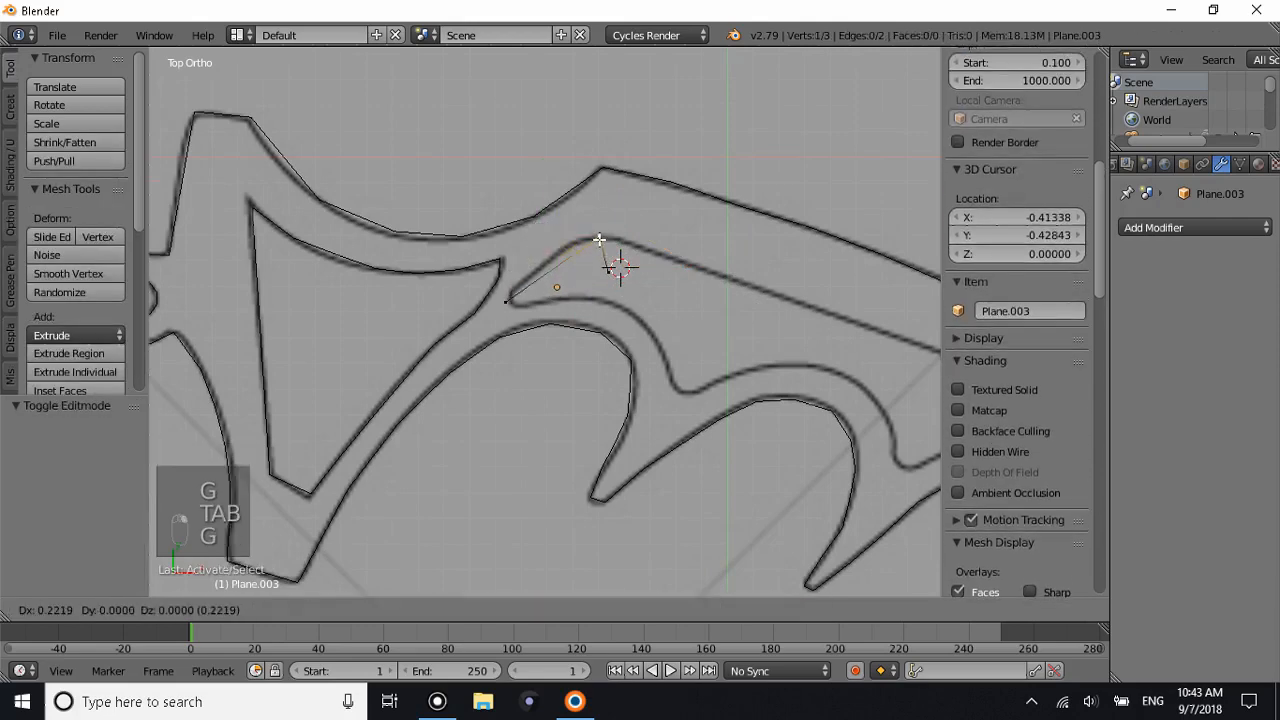
pyautogui.click(587, 240)
# Move the plane's remaining inner vertex about 1.670 in X and -0.600 in Y onto the long cut-out's right tip.
pyautogui.keyDown('shift'); pyautogui.scroll(-3, 602, 236); pyautogui.keyUp('shift')
pyautogui.rightClick(614, 208)
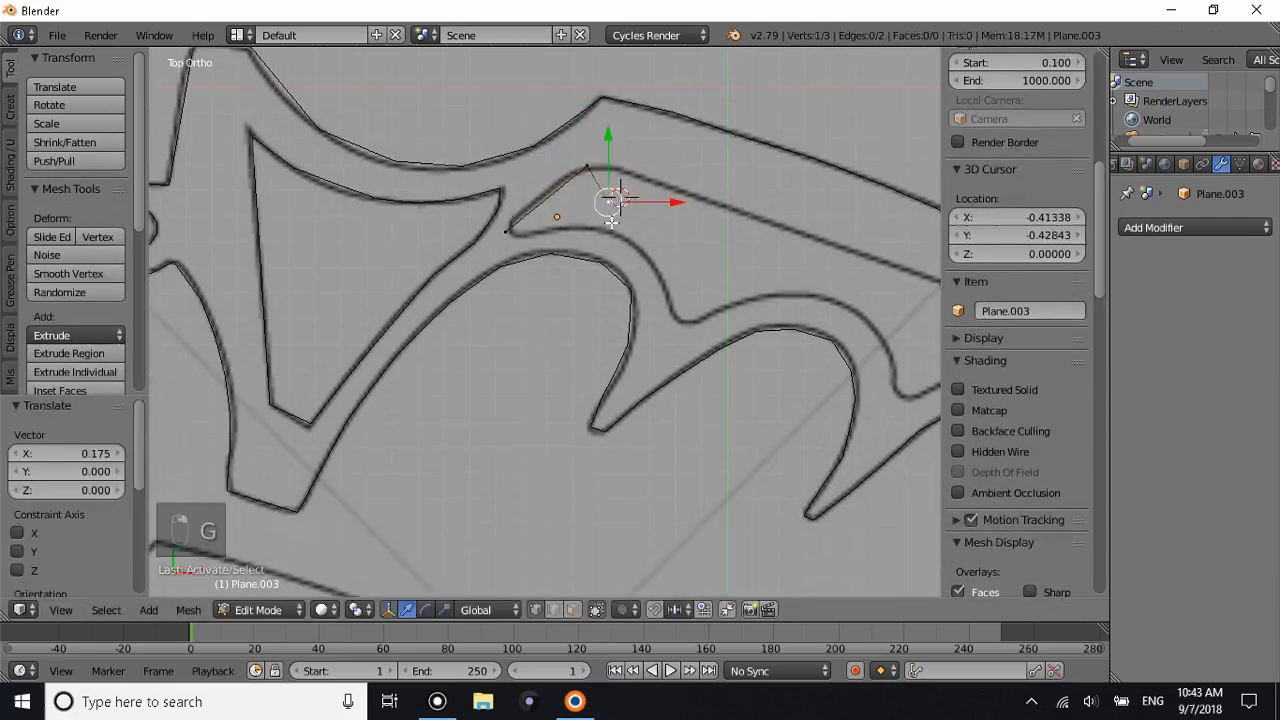
pyautogui.keyDown('ctrl'); pyautogui.scroll(-3, 615, 229); pyautogui.keyUp('ctrl')
pyautogui.keyDown('ctrl'); pyautogui.scroll(-10, 614, 228); pyautogui.keyUp('ctrl')
pyautogui.press('g')
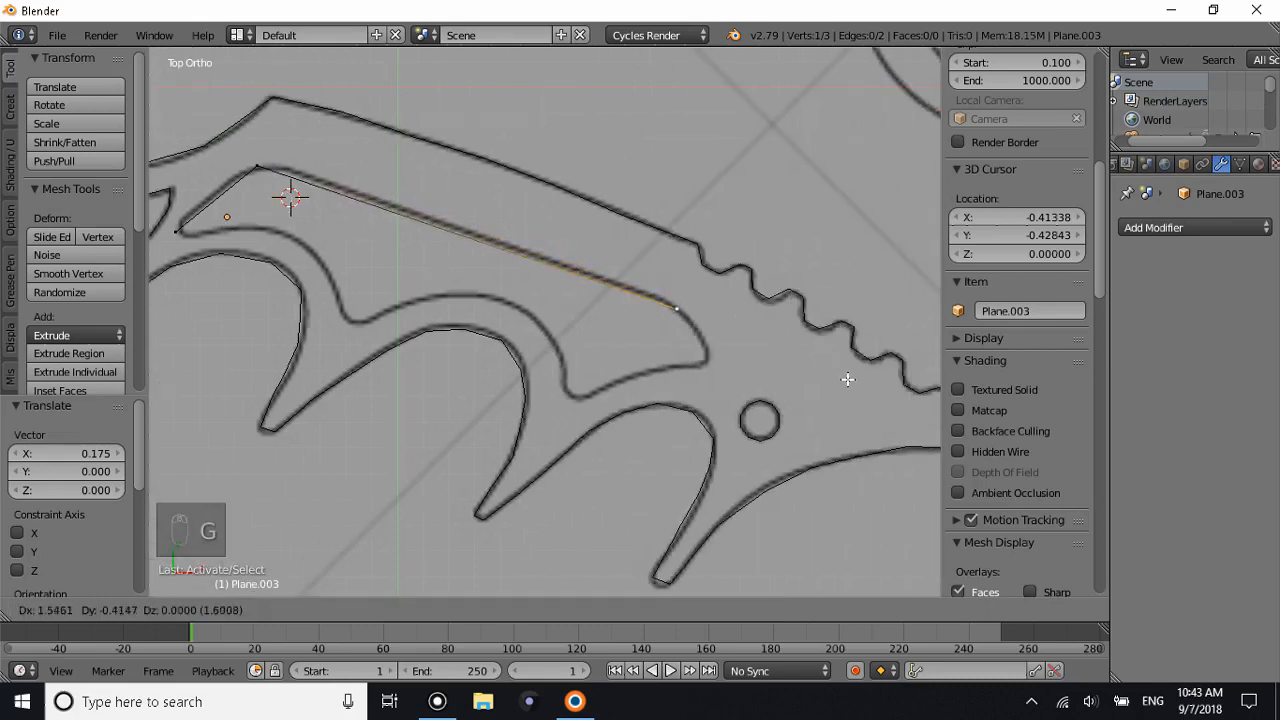
pyautogui.click(879, 427)
# Extrude three vertices from the right tip along the cut-out's lower edge, around the right-hand low corner and up onto the right arch.
pyautogui.press('e')
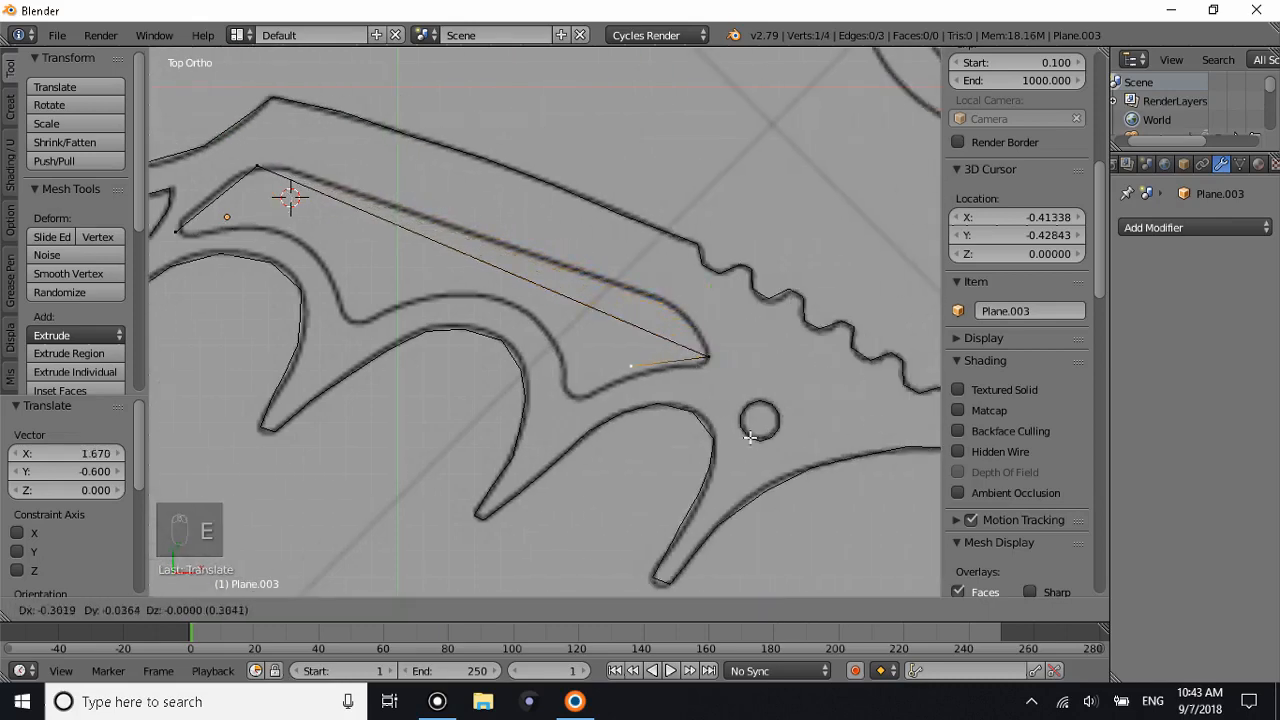
pyautogui.click(707, 467)
pyautogui.press('e')
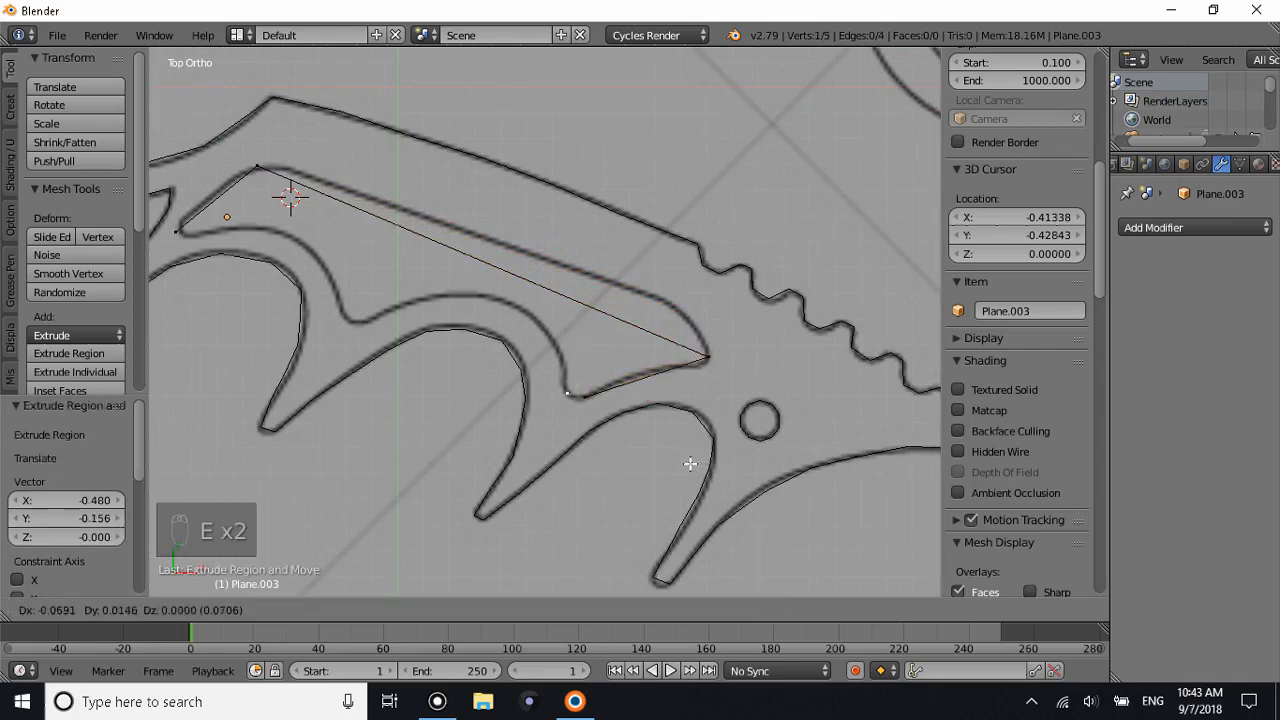
pyautogui.click(690, 460)
pyautogui.press('e')
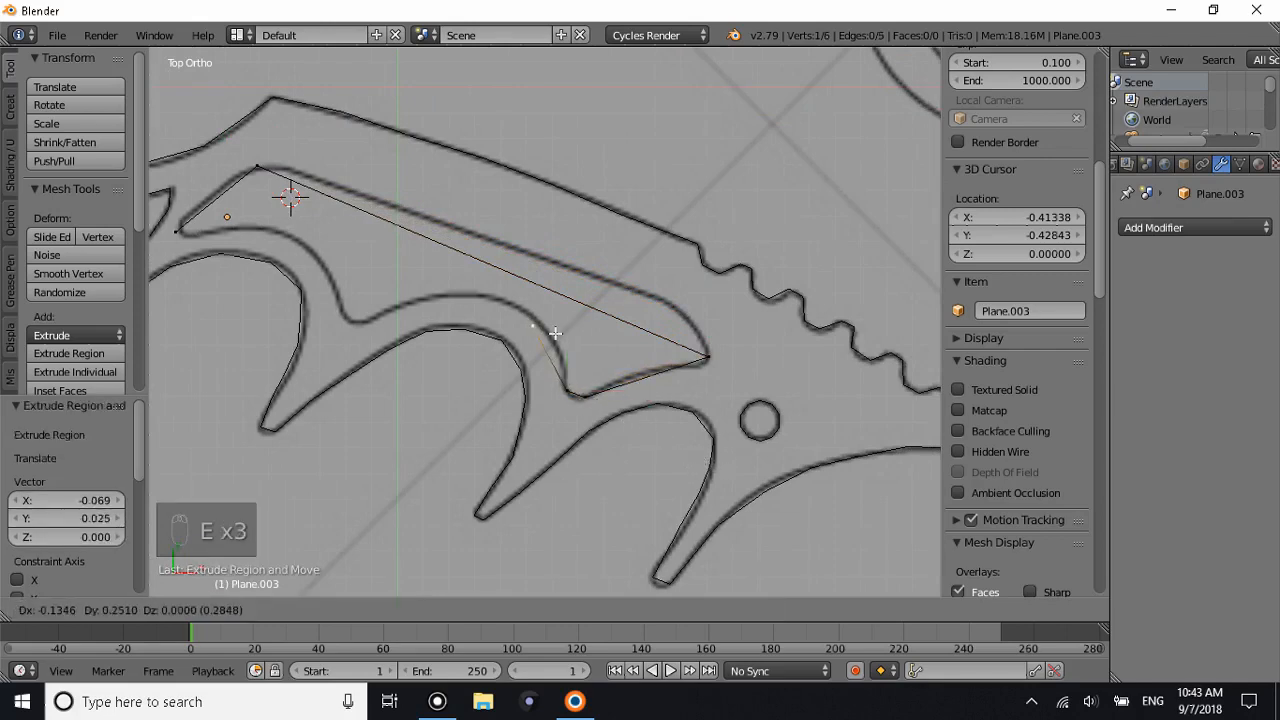
pyautogui.click(543, 317)
# Extrude four more vertices from the right arch through the middle low corner and over the left arch to the cut-out's left end.
pyautogui.press('e')
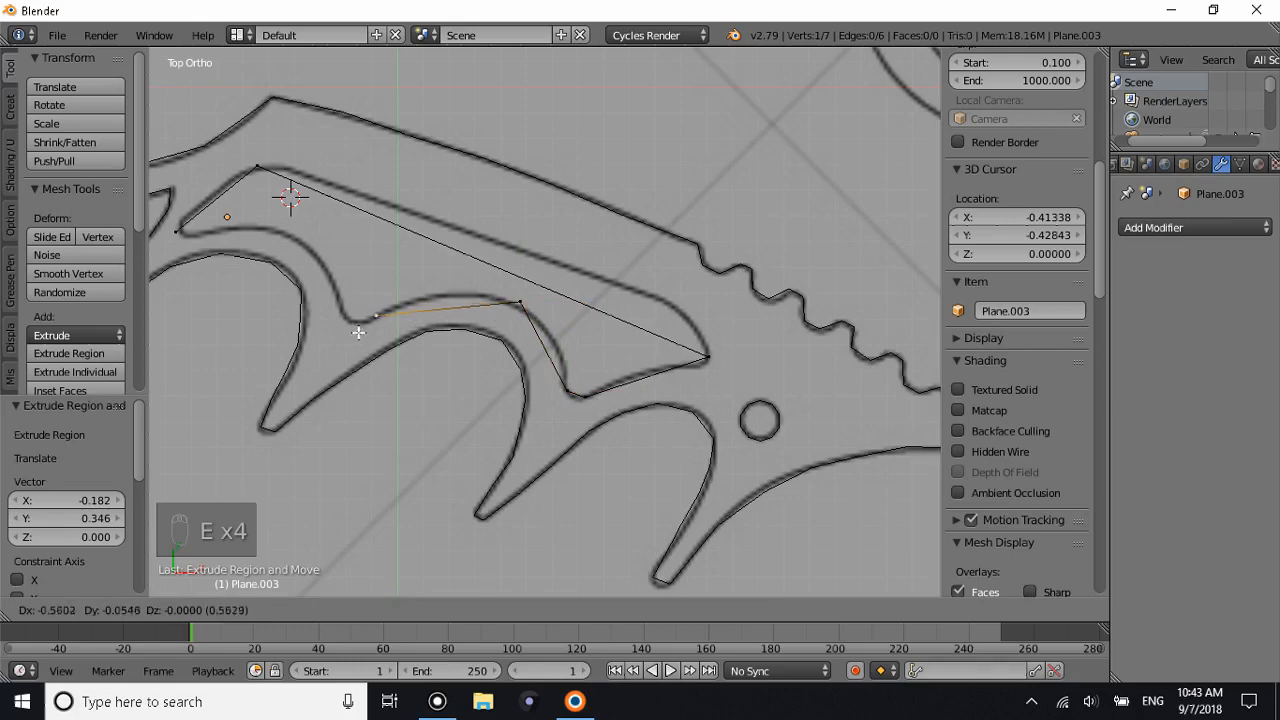
pyautogui.click(351, 339)
pyautogui.press('e')
pyautogui.click(311, 325)
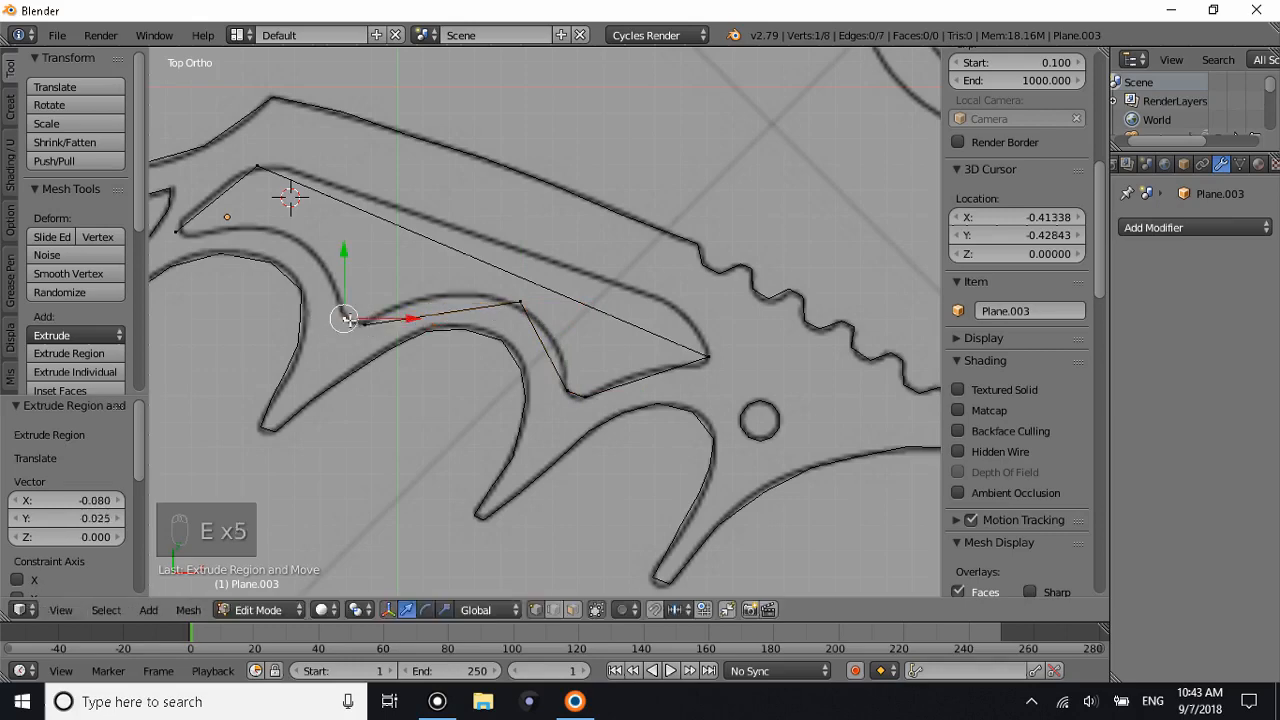
pyautogui.press('e')
pyautogui.click(306, 243)
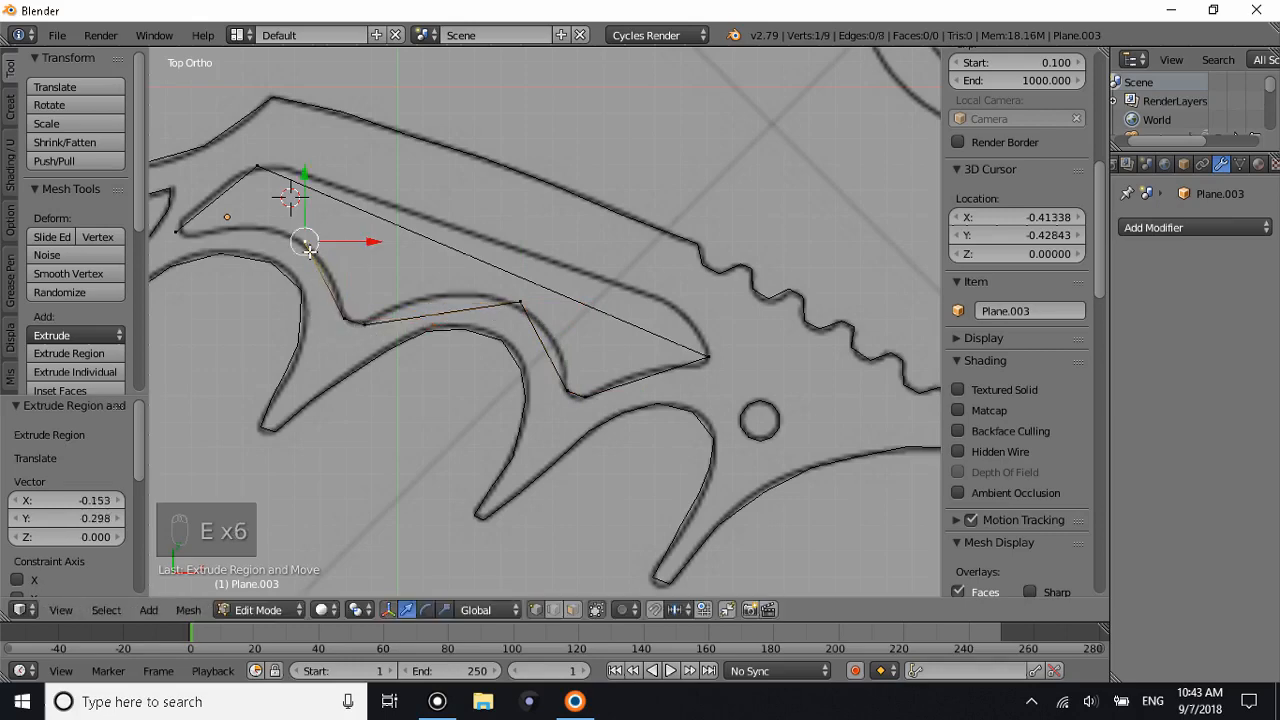
pyautogui.press('e')
pyautogui.click(868, 238)
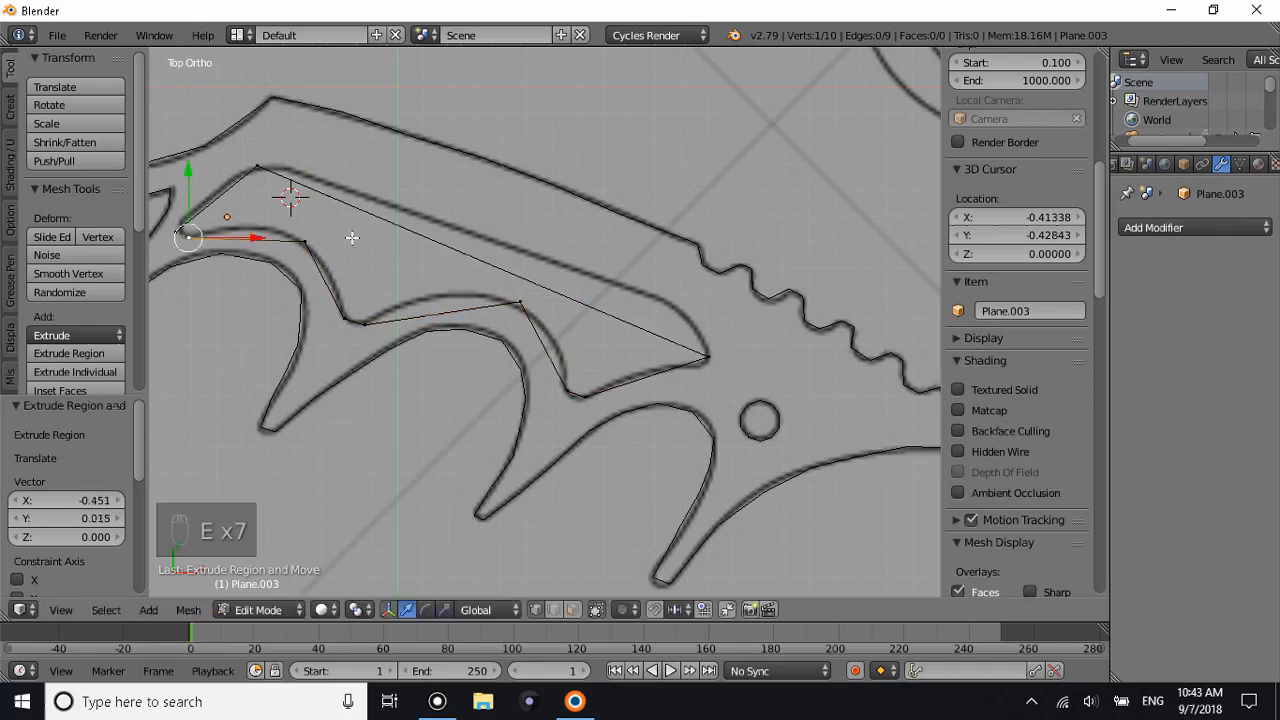
# Move the left tip vertex about 0.007 in X and 0.015 in Y, and close the outline with an edge to the neighbouring end vertex.
pyautogui.press('g')
pyautogui.click(178, 225)
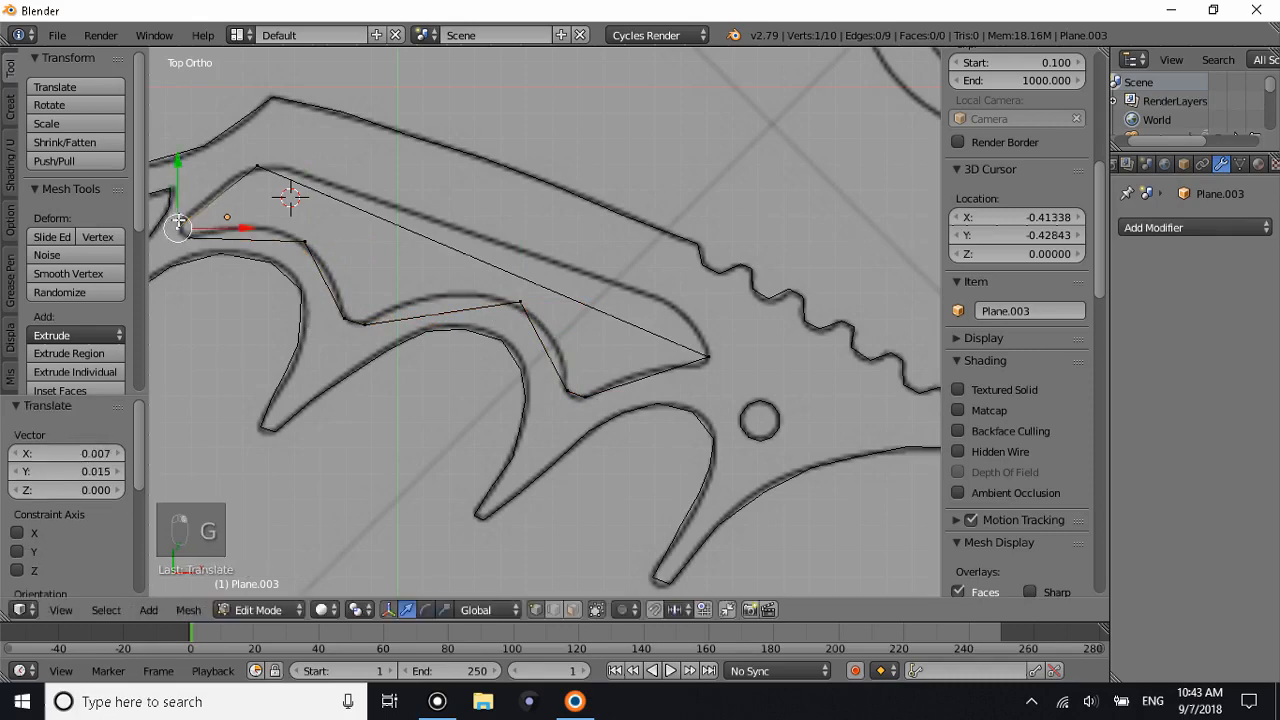
pyautogui.keyDown('shift'); pyautogui.rightClick(185, 238); pyautogui.keyUp('shift')
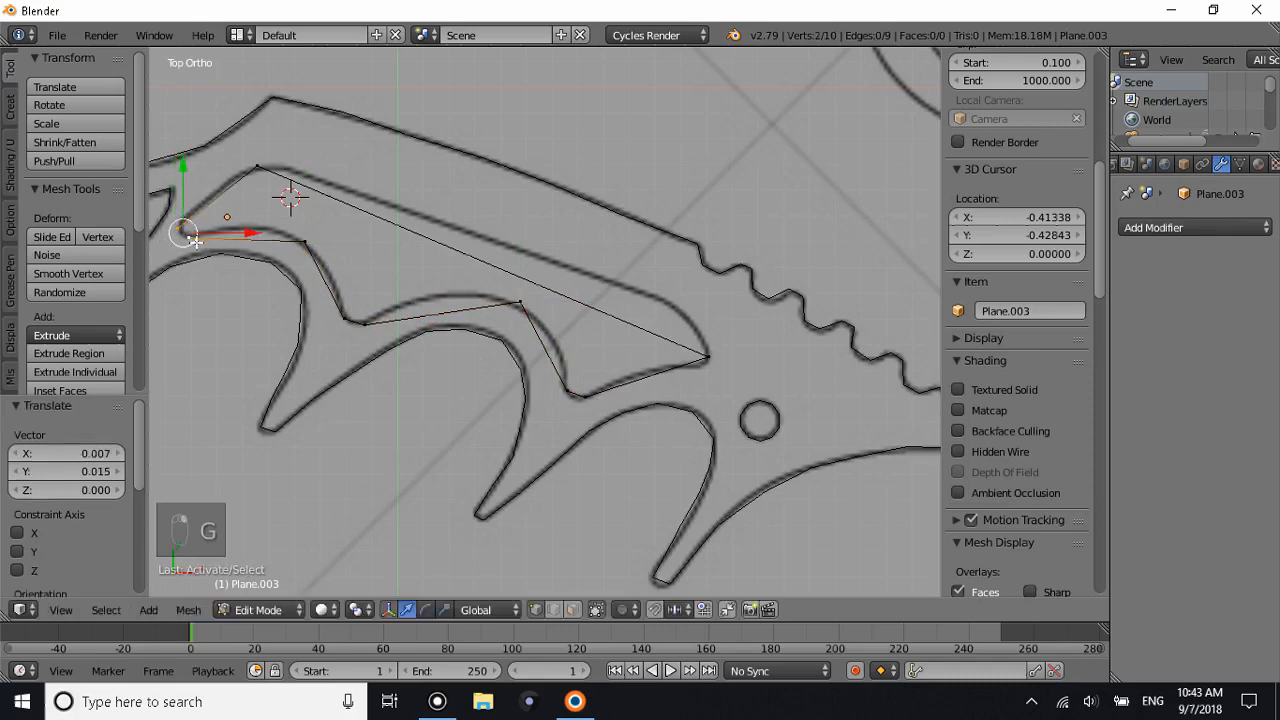
pyautogui.press('f')
pyautogui.press('a')
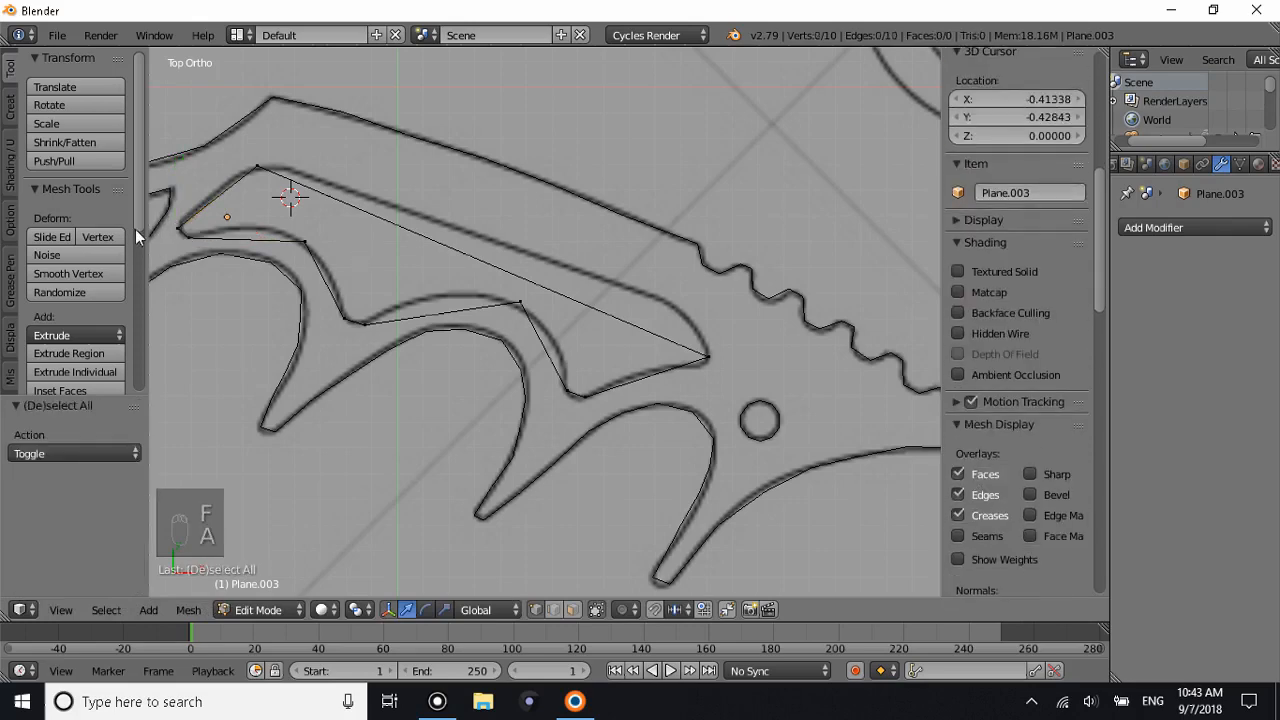
# Move the right arch vertex about -0.124 in X and 0.007 in Y, and the left arch vertex about -0.087 and 0.029.
pyautogui.rightClick(520, 308)
pyautogui.press('g')
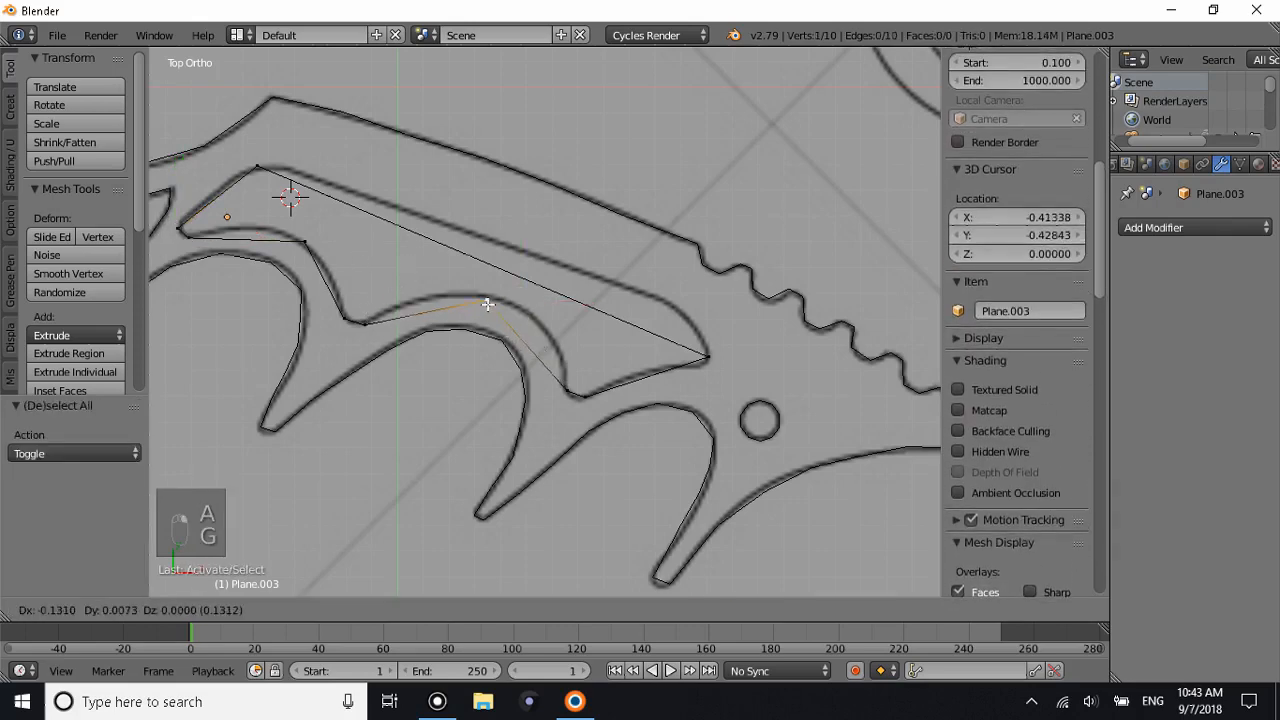
pyautogui.click(489, 303)
pyautogui.rightClick(305, 241)
pyautogui.press('g')
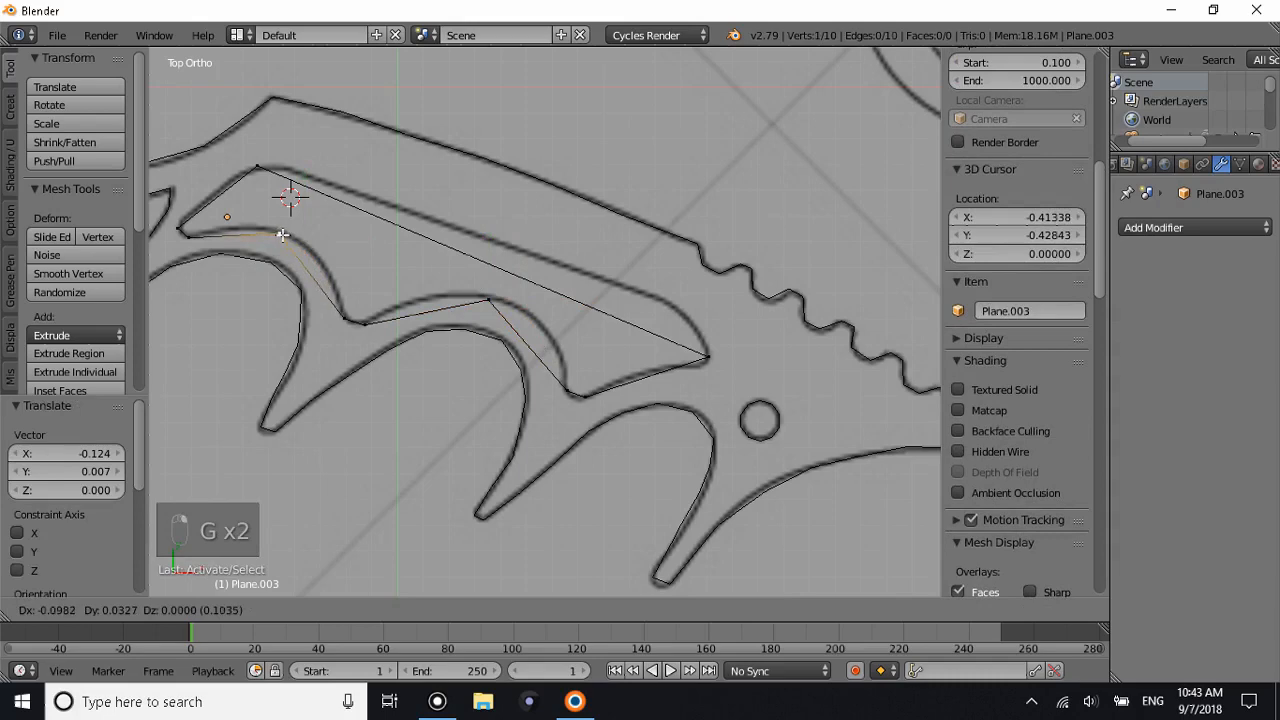
pyautogui.click(284, 235)
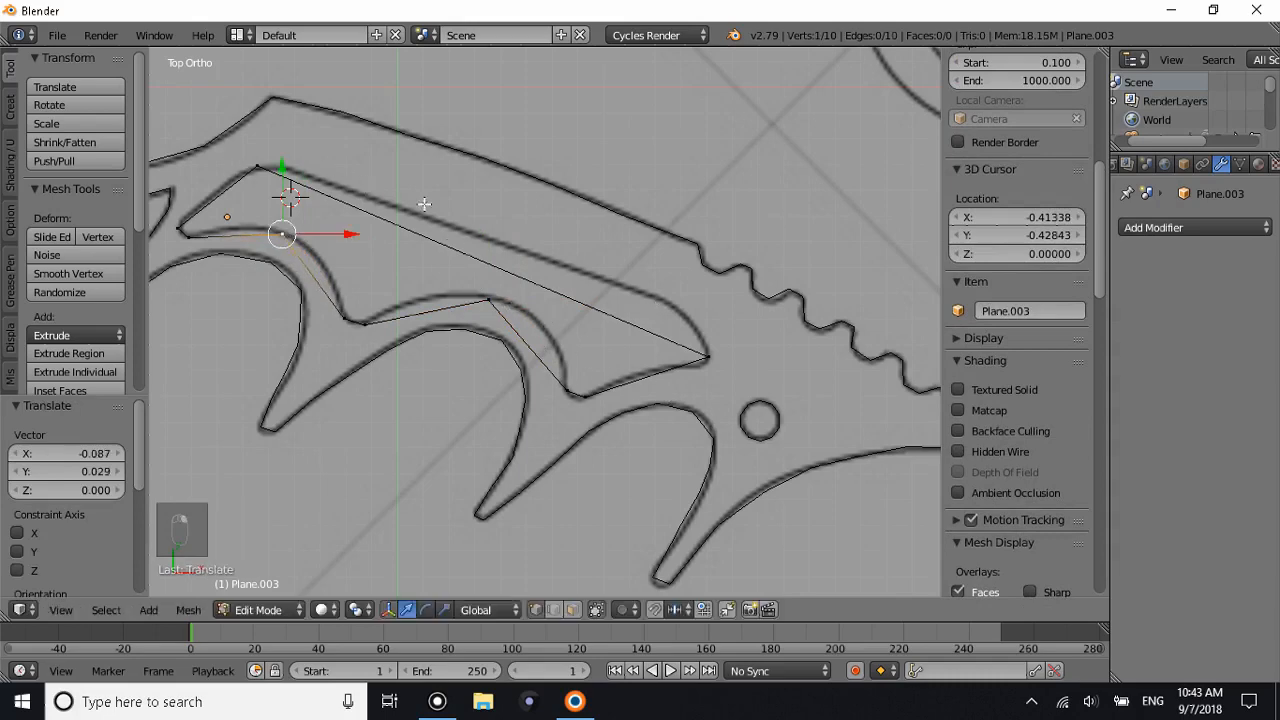
# Divide the cut-out's long straight upper edge with a loop cut of six cuts.
pyautogui.hotkey('ctrl', 'r')
pyautogui.scroll(1, 411, 233)
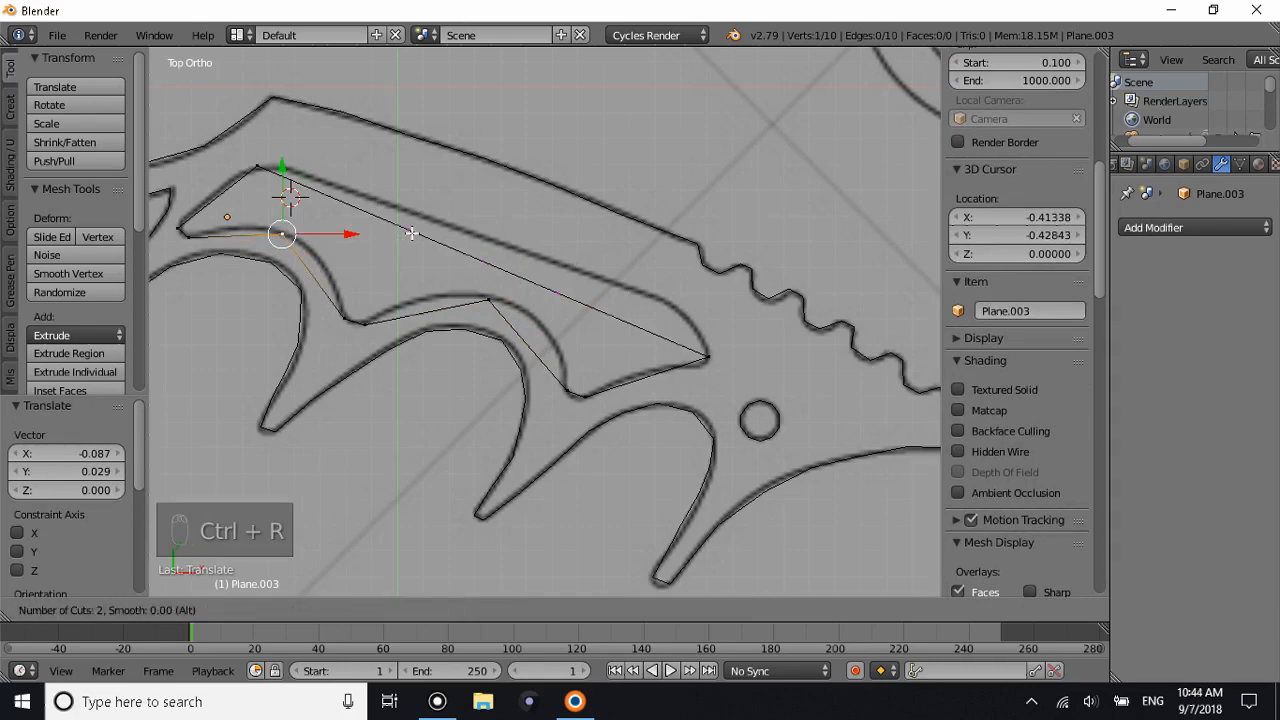
pyautogui.click(414, 233)
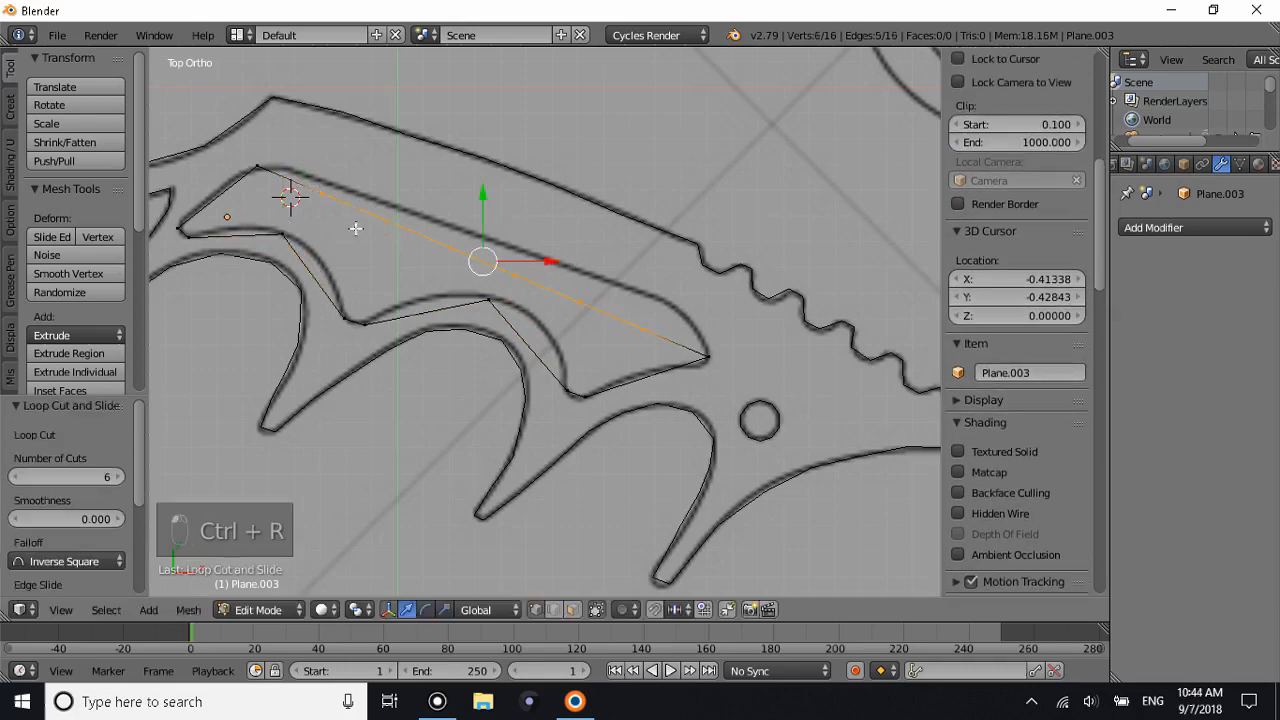
# Raise the six new vertices along Y one by one onto the upper line of the long cut-out.
pyautogui.click(325, 138)
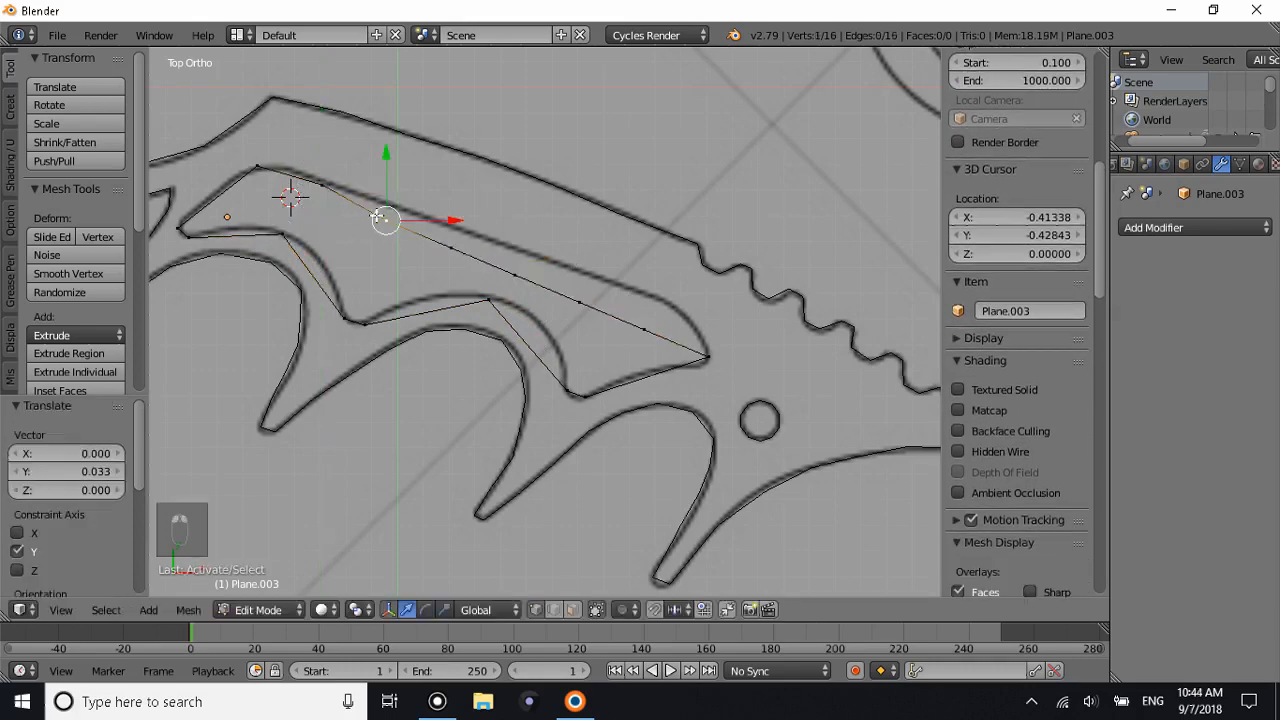
pyautogui.moveTo(386, 178); pyautogui.dragTo(386, 163)
pyautogui.rightClick(450, 247)
pyautogui.moveTo(452, 225); pyautogui.dragTo(456, 204)
pyautogui.rightClick(510, 265)
pyautogui.moveTo(513, 238); pyautogui.dragTo(526, 218)
pyautogui.rightClick(569, 287)
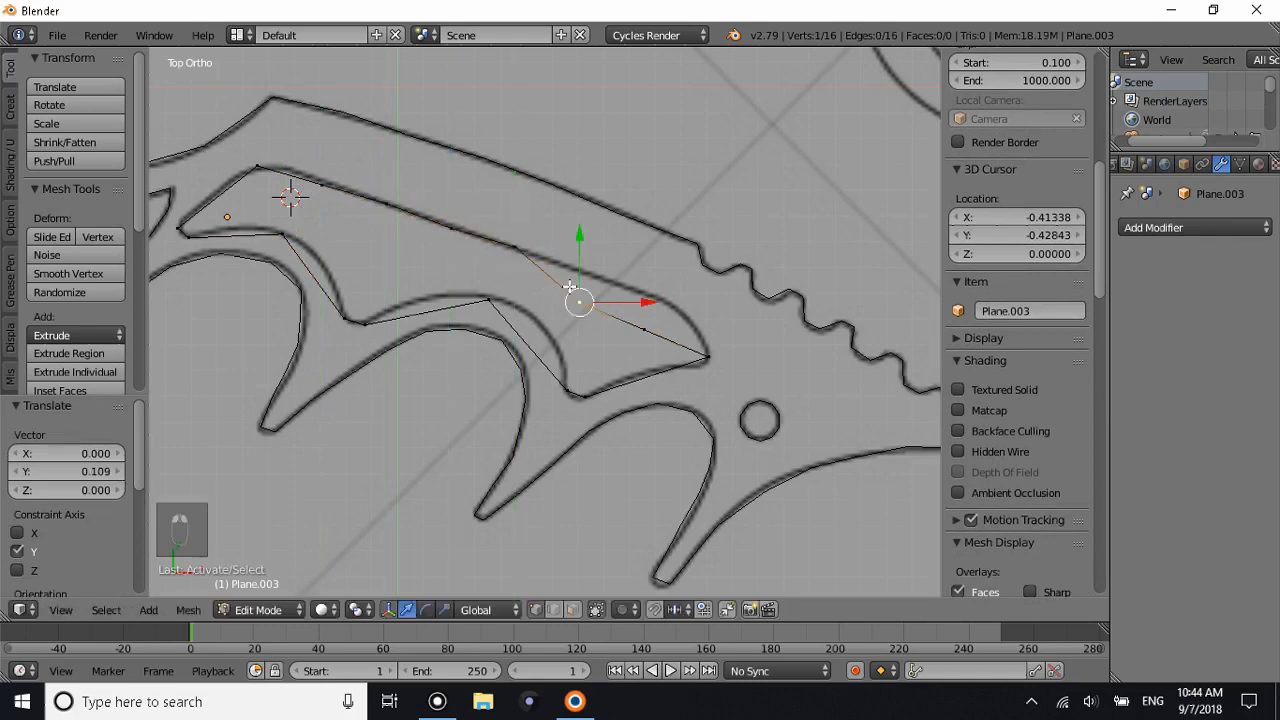
pyautogui.moveTo(576, 262); pyautogui.dragTo(583, 229)
pyautogui.rightClick(618, 311)
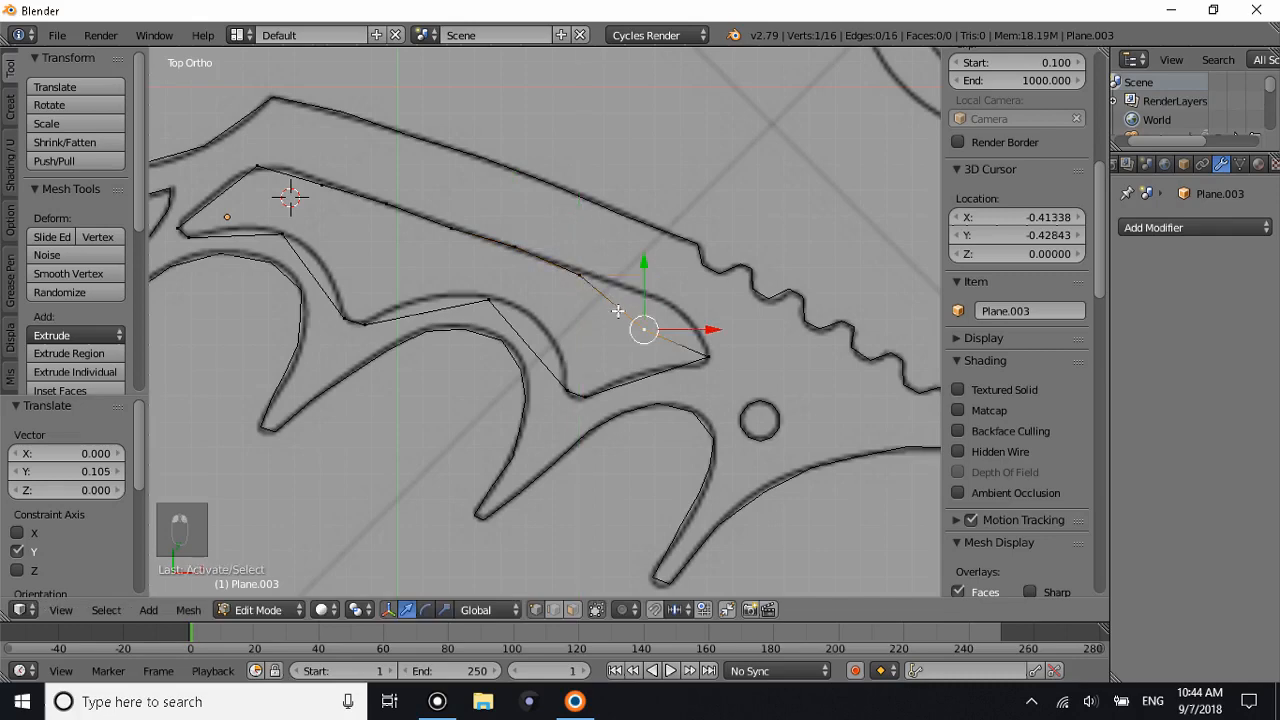
pyautogui.moveTo(659, 313); pyautogui.dragTo(661, 257)
# Add two cuts to the edge between the right-hand low corner and the right tip, and fit the new vertices to the curve.
pyautogui.hotkey('ctrl', 'r')
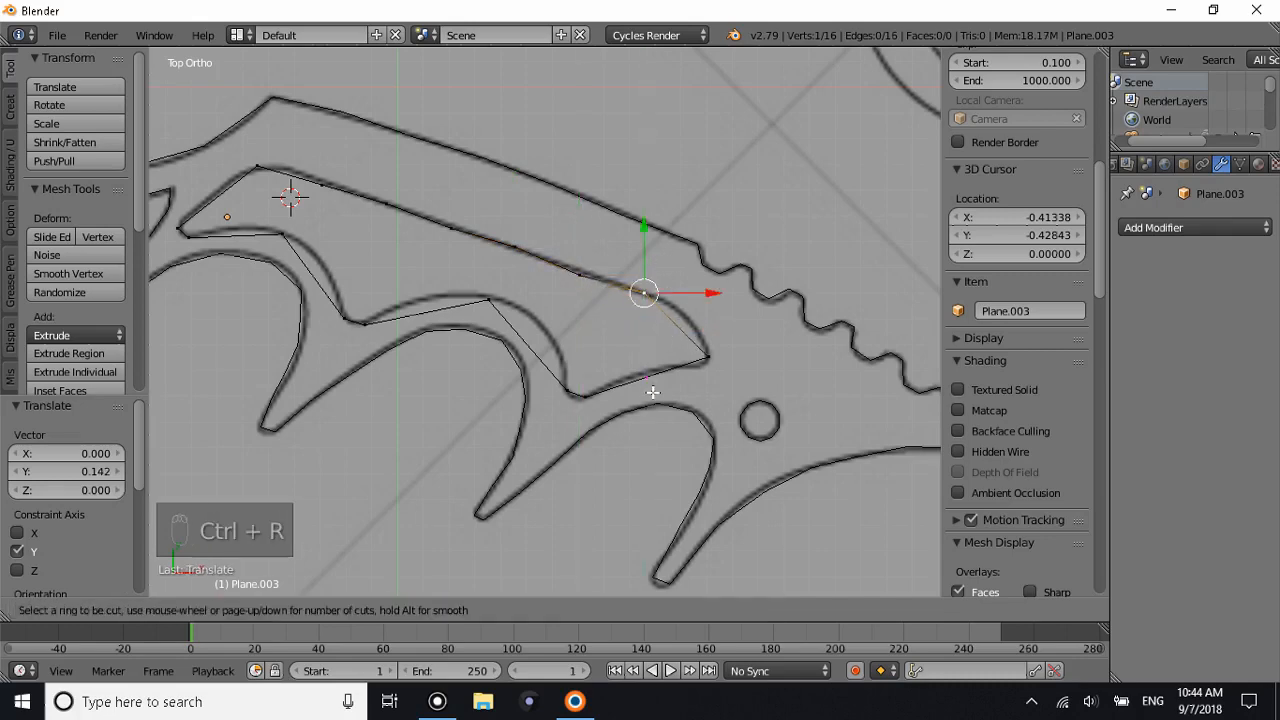
pyautogui.scroll(1, 652, 393)
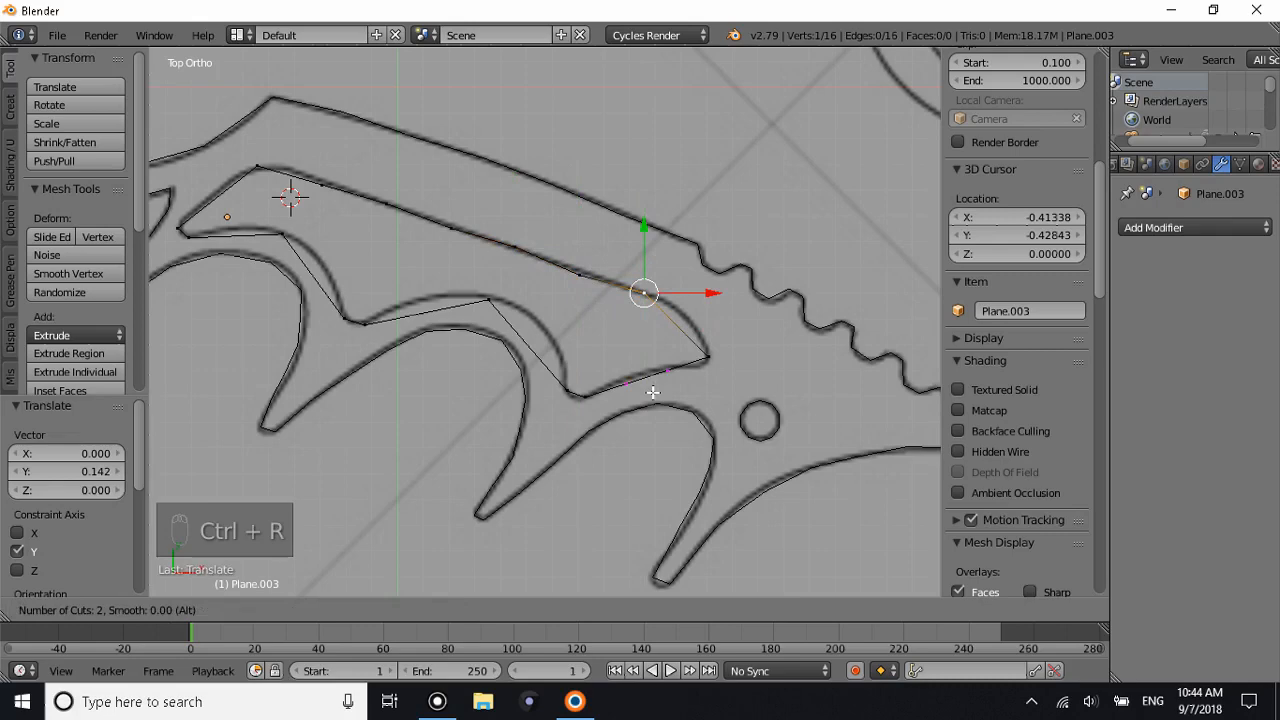
pyautogui.click(652, 393)
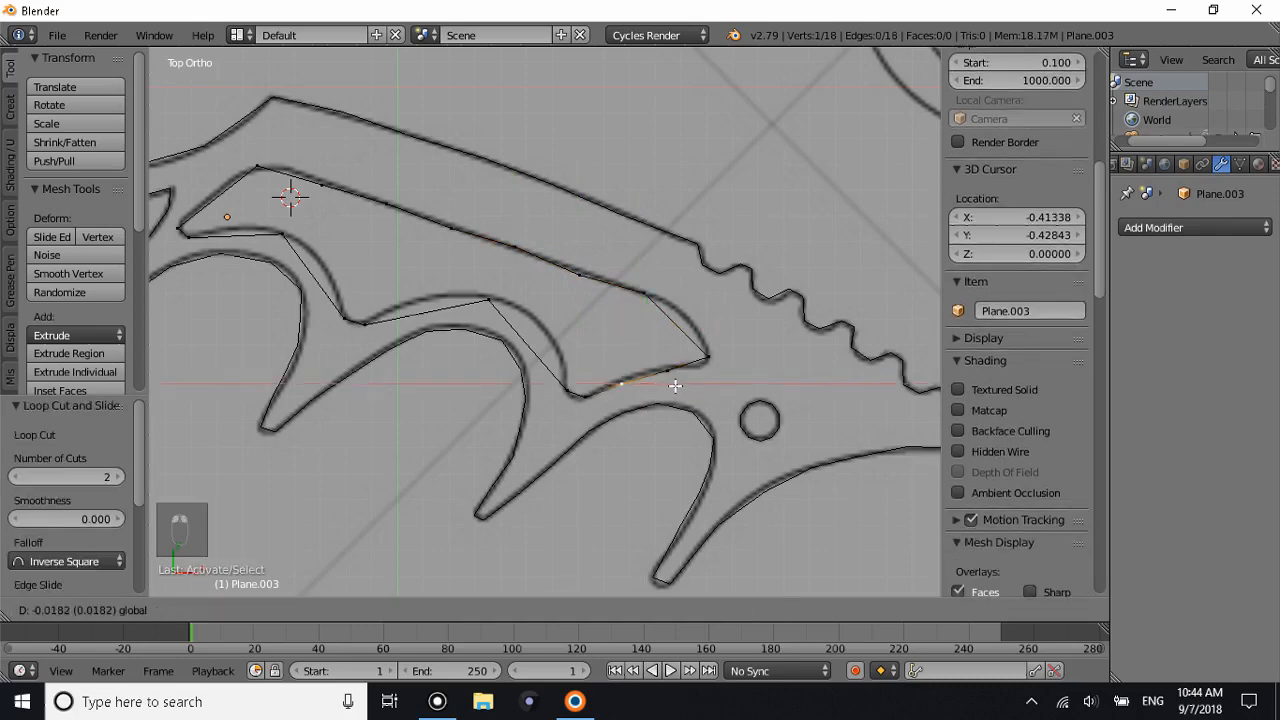
pyautogui.moveTo(675, 386); pyautogui.dragTo(696, 368)
pyautogui.rightClick(675, 371)
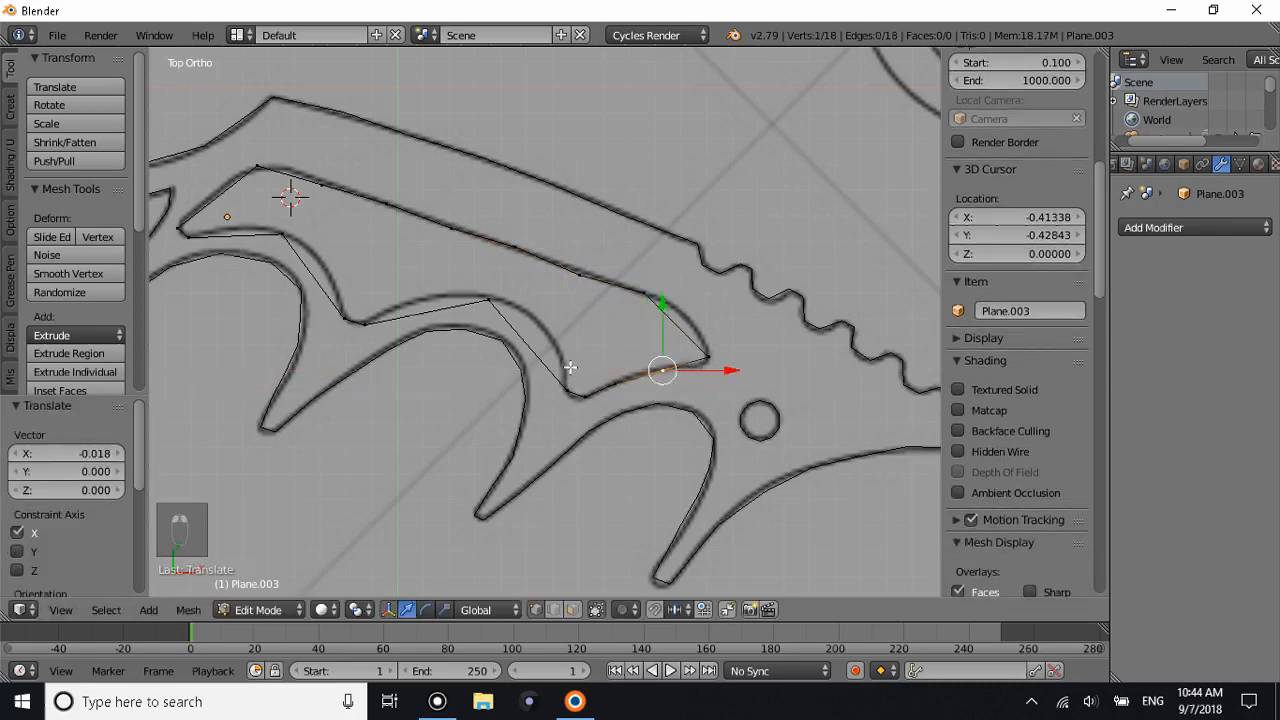
# Add four cuts to the edge descending from the right arch to the right-hand low corner and move the new vertices onto the curve.
pyautogui.hotkey('ctrl', 'r')
pyautogui.scroll(1, 565, 345)
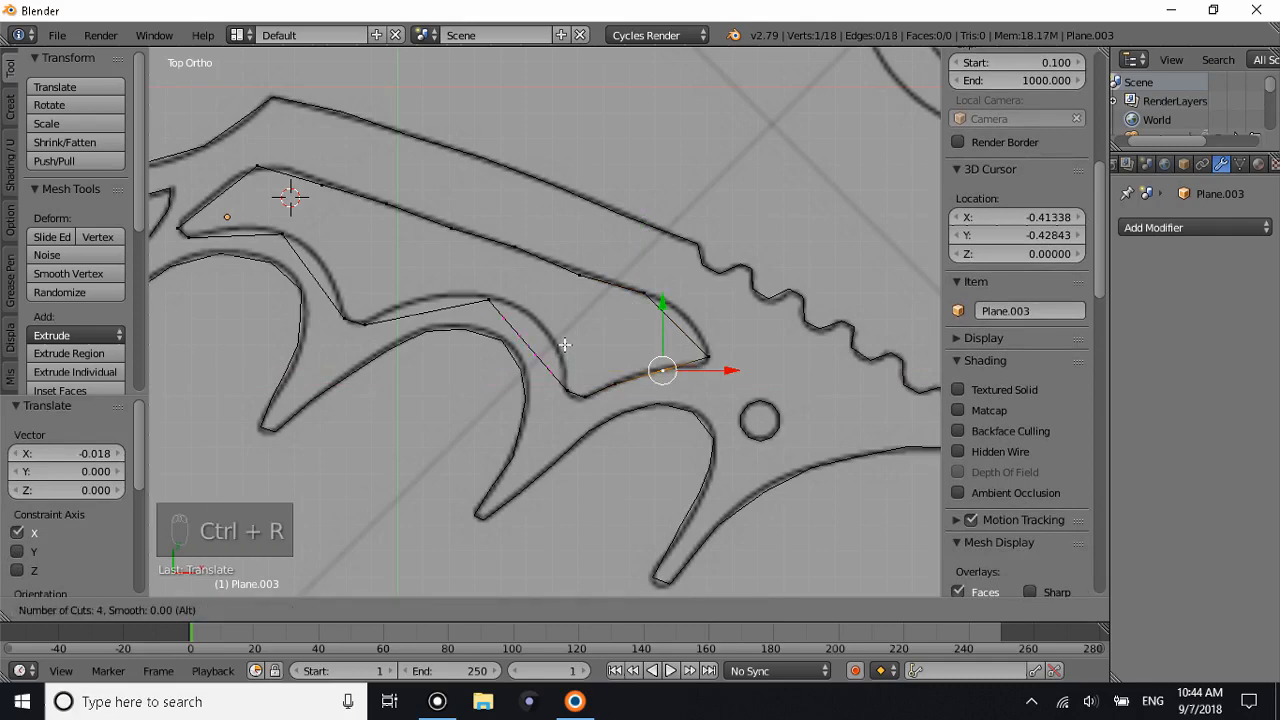
pyautogui.click(565, 345)
pyautogui.rightClick(553, 373)
pyautogui.moveTo(556, 323); pyautogui.dragTo(512, 282)
pyautogui.rightClick(535, 353)
pyautogui.rightClick(517, 322)
pyautogui.rightClick(504, 318)
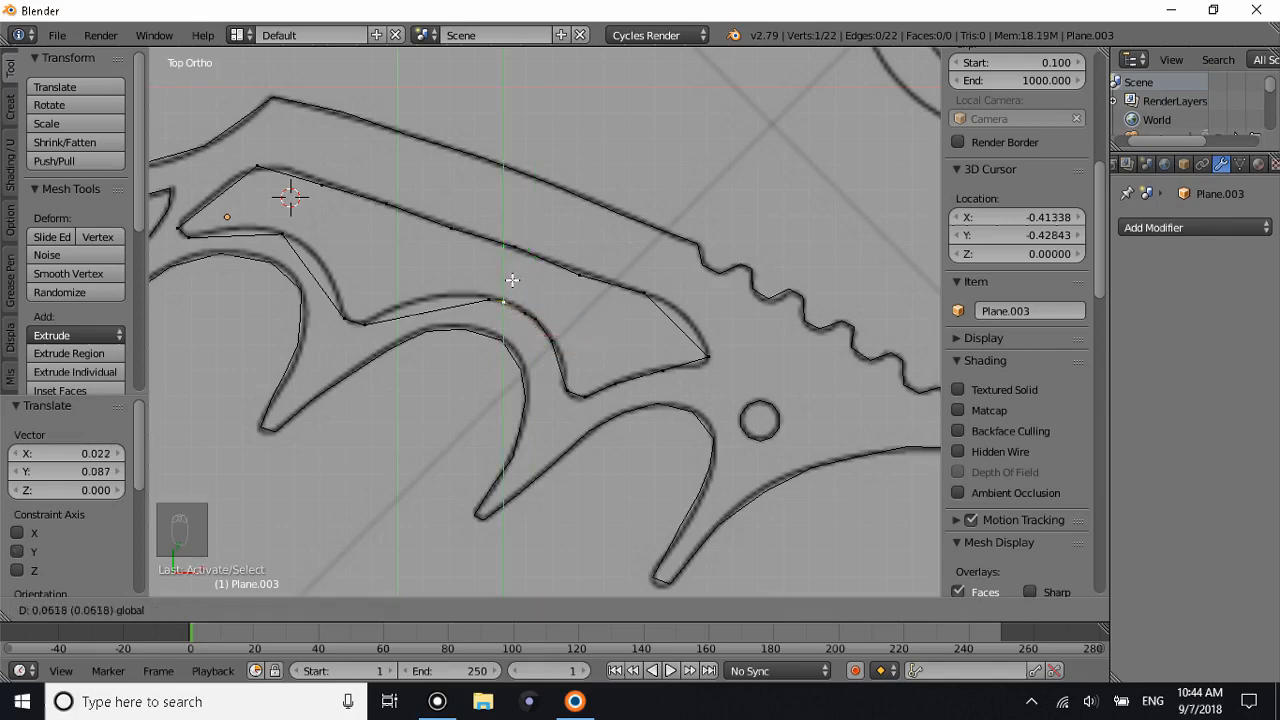
pyautogui.click(512, 280)
# Add four cuts to the edge between the middle low corner and the right arch, and raise the new vertices onto the curve.
pyautogui.hotkey('ctrl', 'r')
pyautogui.scroll(2, 410, 320)
pyautogui.click(410, 321)
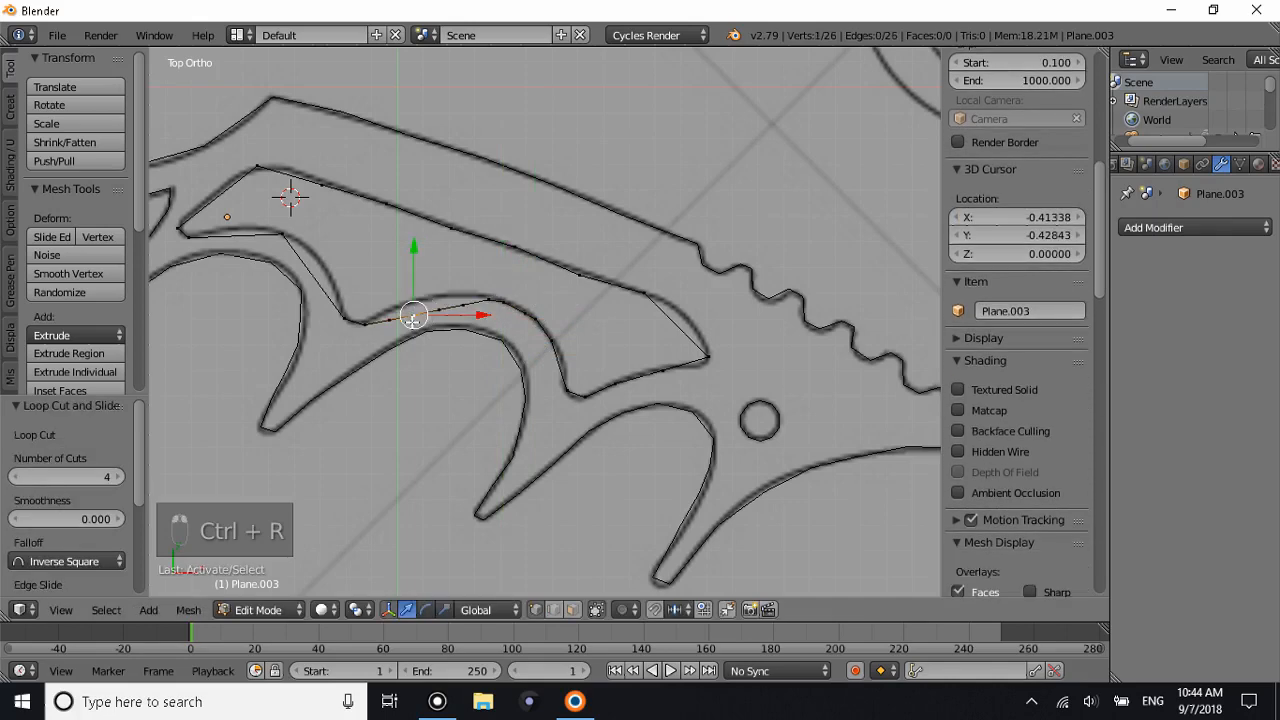
pyautogui.rightClick(461, 311)
pyautogui.moveTo(468, 288); pyautogui.dragTo(469, 279)
pyautogui.click(469, 278)
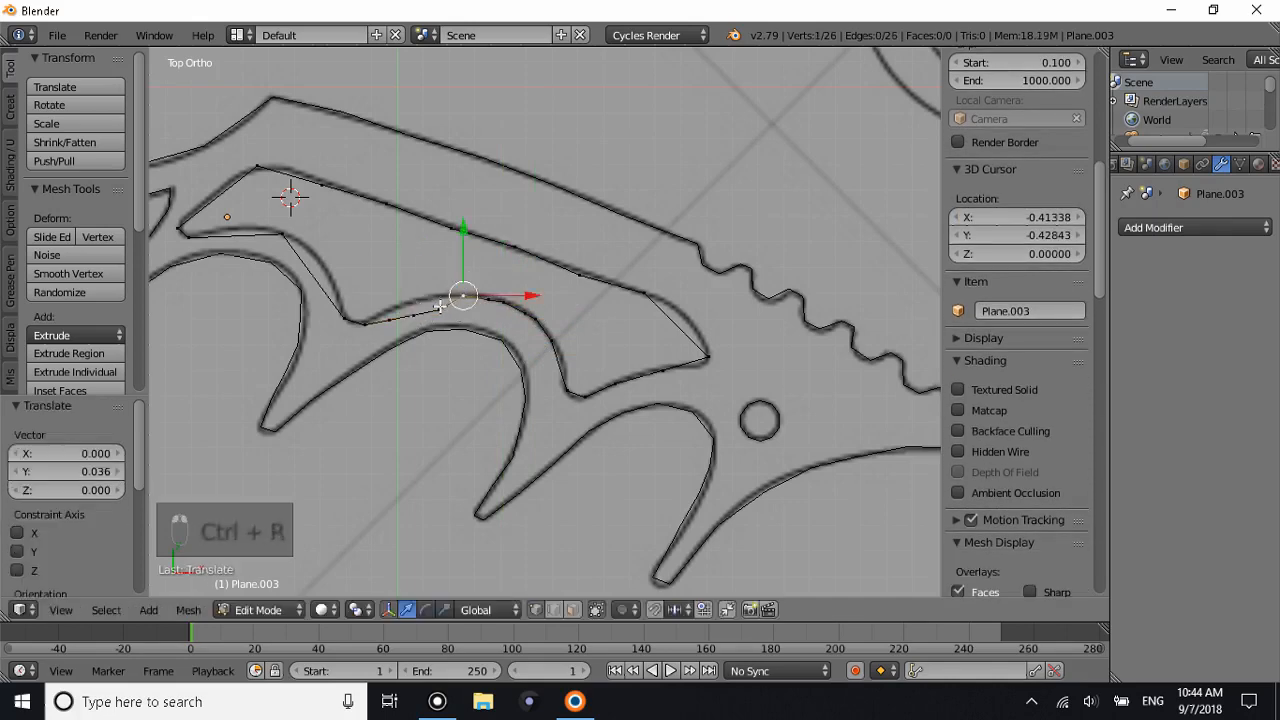
pyautogui.moveTo(440, 306); pyautogui.dragTo(434, 288, button='right')
pyautogui.rightClick(433, 275)
pyautogui.moveTo(444, 275); pyautogui.dragTo(394, 289)
pyautogui.rightClick(417, 317)
pyautogui.rightClick(395, 319)
# Add four cuts to the edge descending from the left arch to the middle low corner and move the new vertices onto the curve.
pyautogui.hotkey('ctrl', 'r')
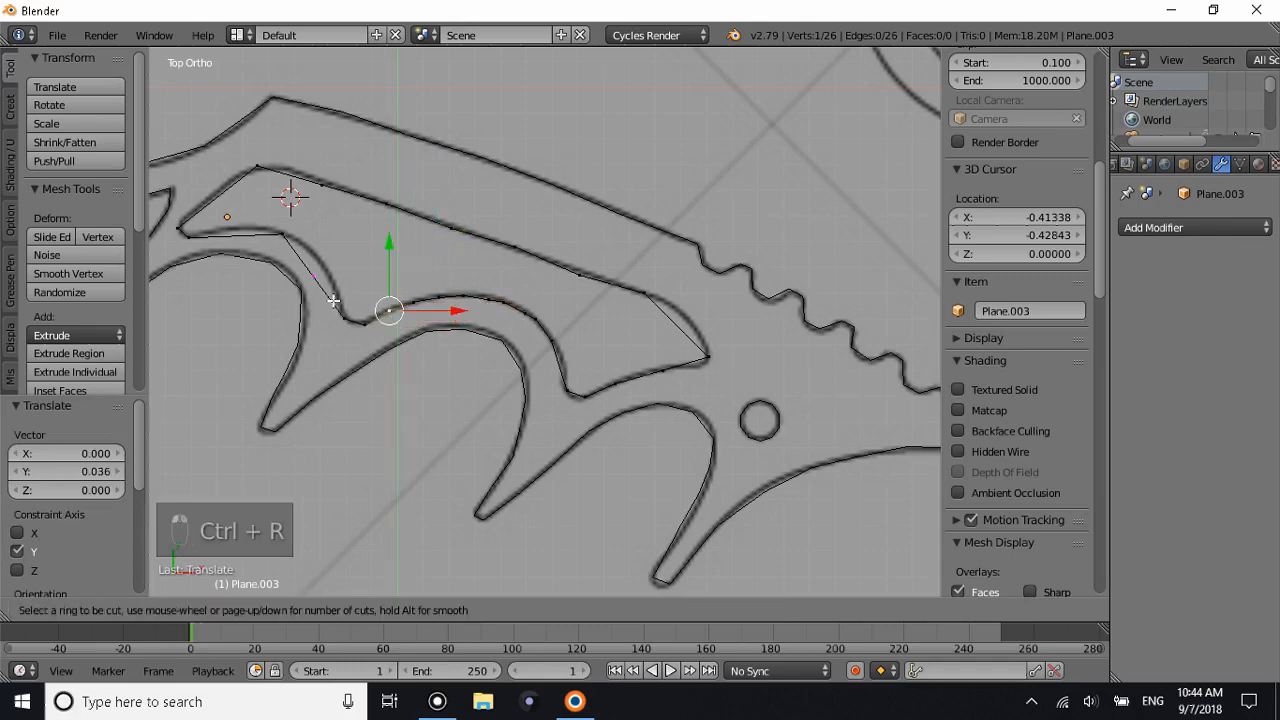
pyautogui.scroll(3, 334, 298)
pyautogui.click(334, 298)
pyautogui.rightClick(333, 300)
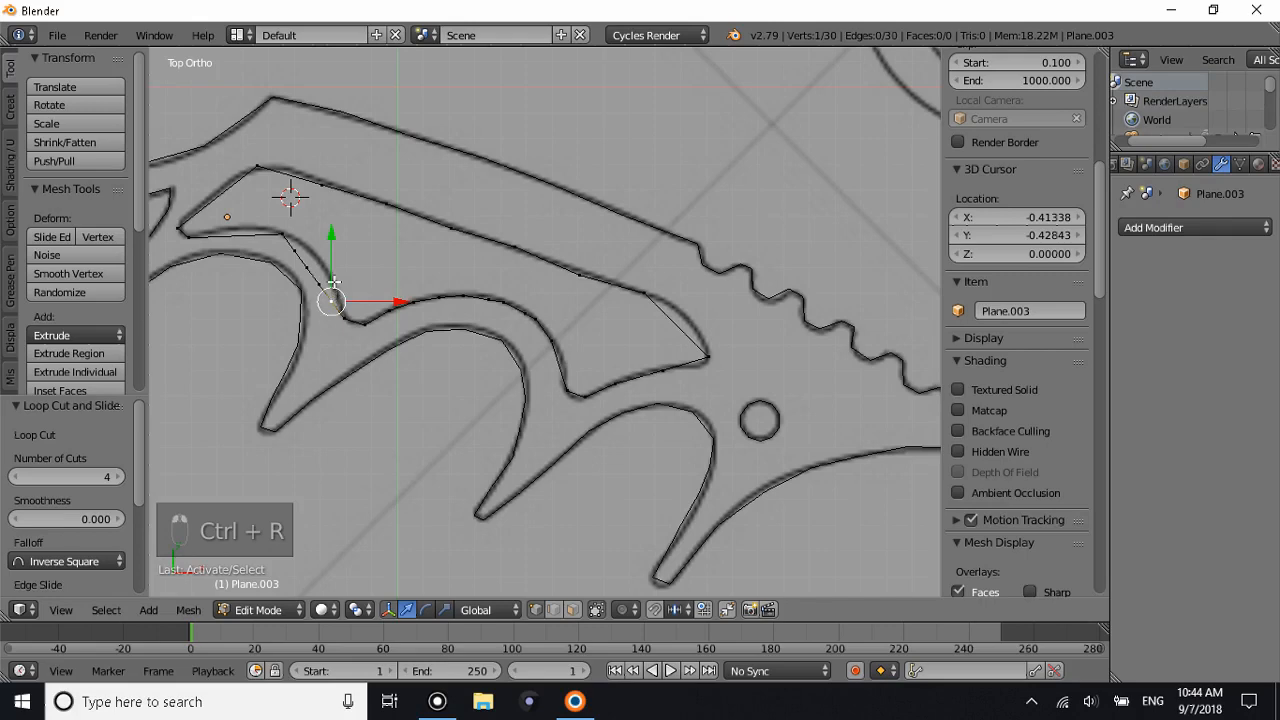
pyautogui.moveTo(333, 284); pyautogui.dragTo(296, 211)
pyautogui.rightClick(314, 277)
pyautogui.rightClick(309, 270)
pyautogui.rightClick(305, 236)
pyautogui.rightClick(298, 244)
pyautogui.press('y')
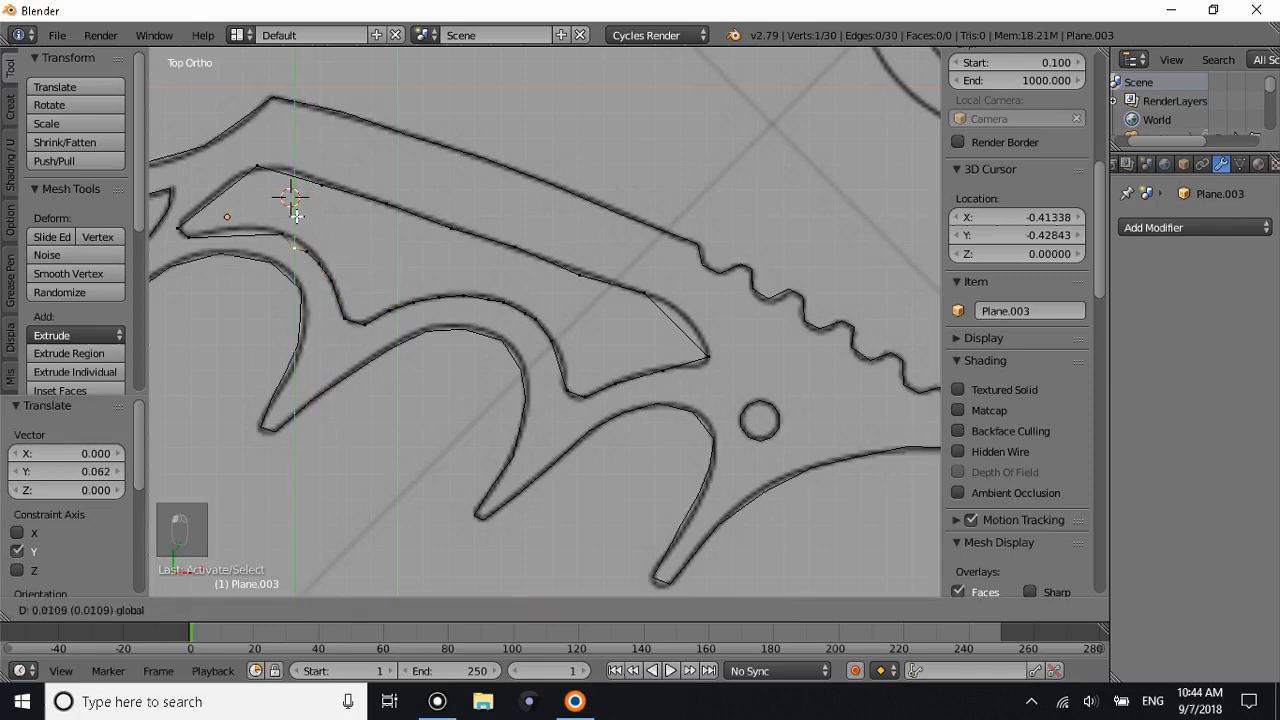
pyautogui.click(296, 208)
# Add four cuts to the edge between the left arch and the left tip of the long cut-out and move the new vertices onto the curve.
pyautogui.hotkey('ctrl', 'r')
pyautogui.scroll(1, 248, 247)
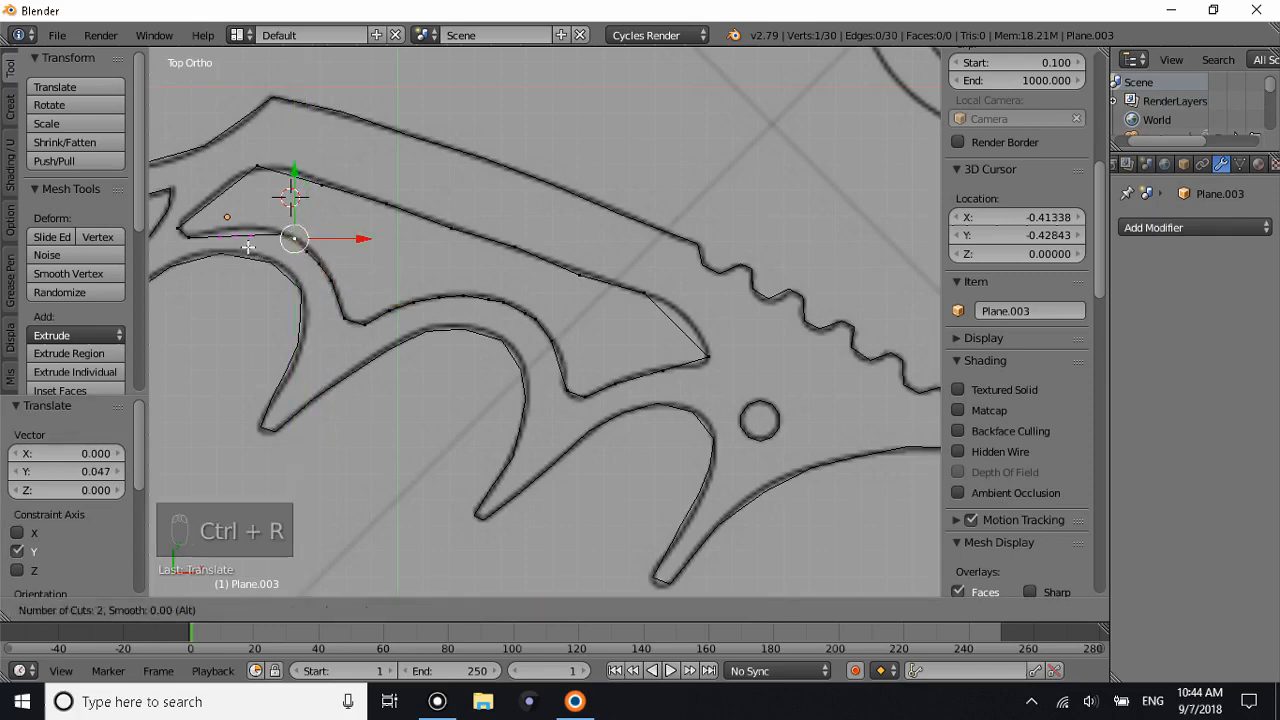
pyautogui.click(248, 247)
pyautogui.moveTo(269, 239); pyautogui.dragTo(268, 211, button='right')
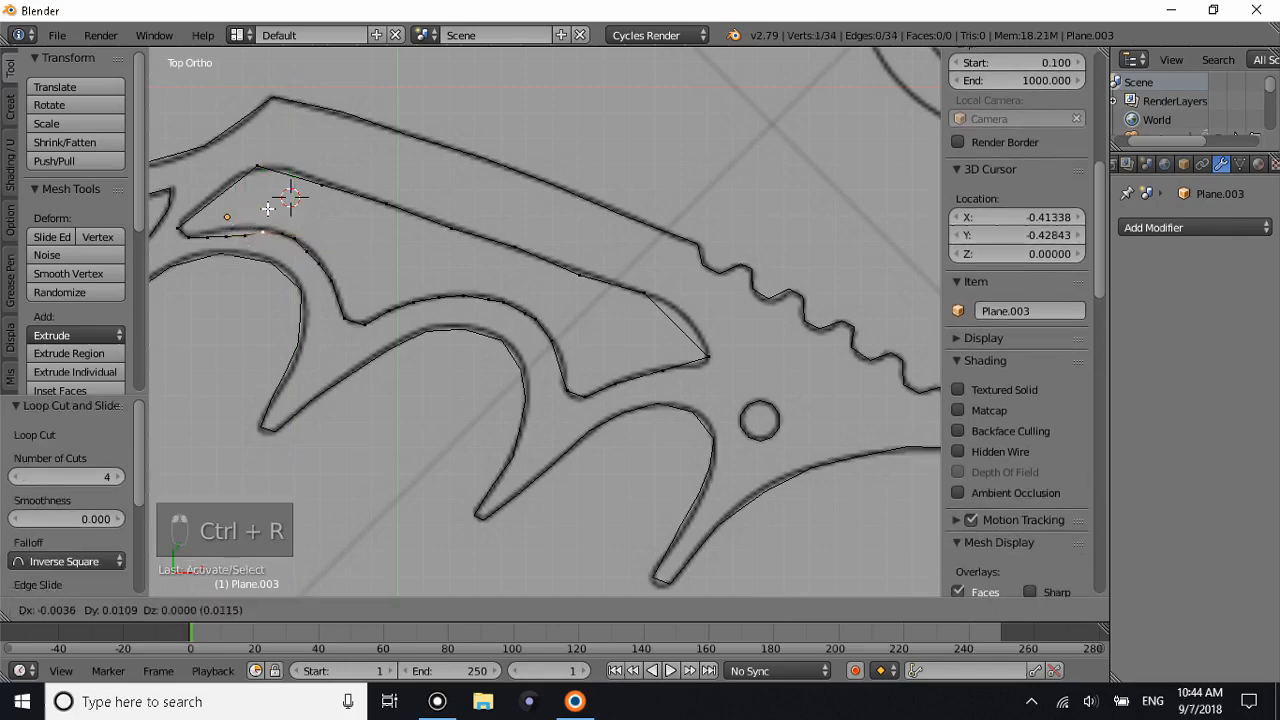
pyautogui.rightClick(268, 207)
pyautogui.moveTo(267, 206); pyautogui.dragTo(247, 205)
pyautogui.rightClick(246, 236)
pyautogui.moveTo(229, 233); pyautogui.dragTo(231, 214, button='right')
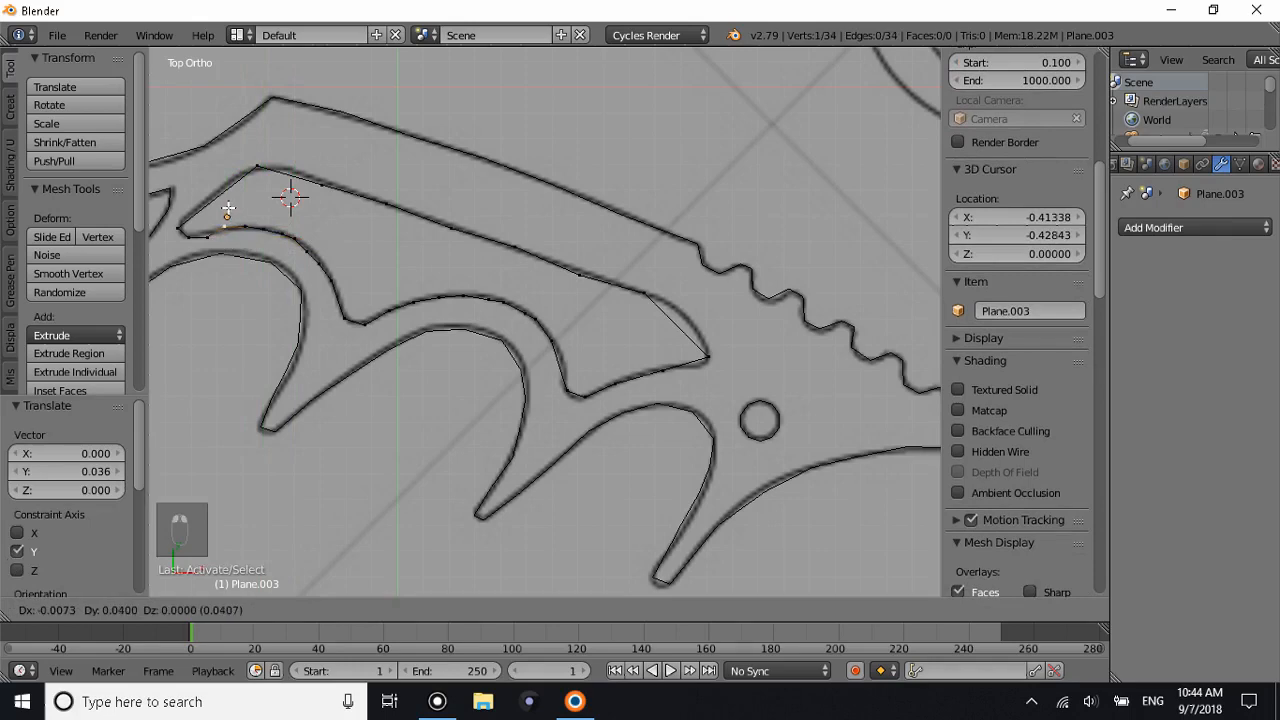
pyautogui.rightClick(228, 208)
pyautogui.moveTo(228, 208); pyautogui.dragTo(228, 201)
pyautogui.moveTo(209, 234); pyautogui.dragTo(209, 219, button='right')
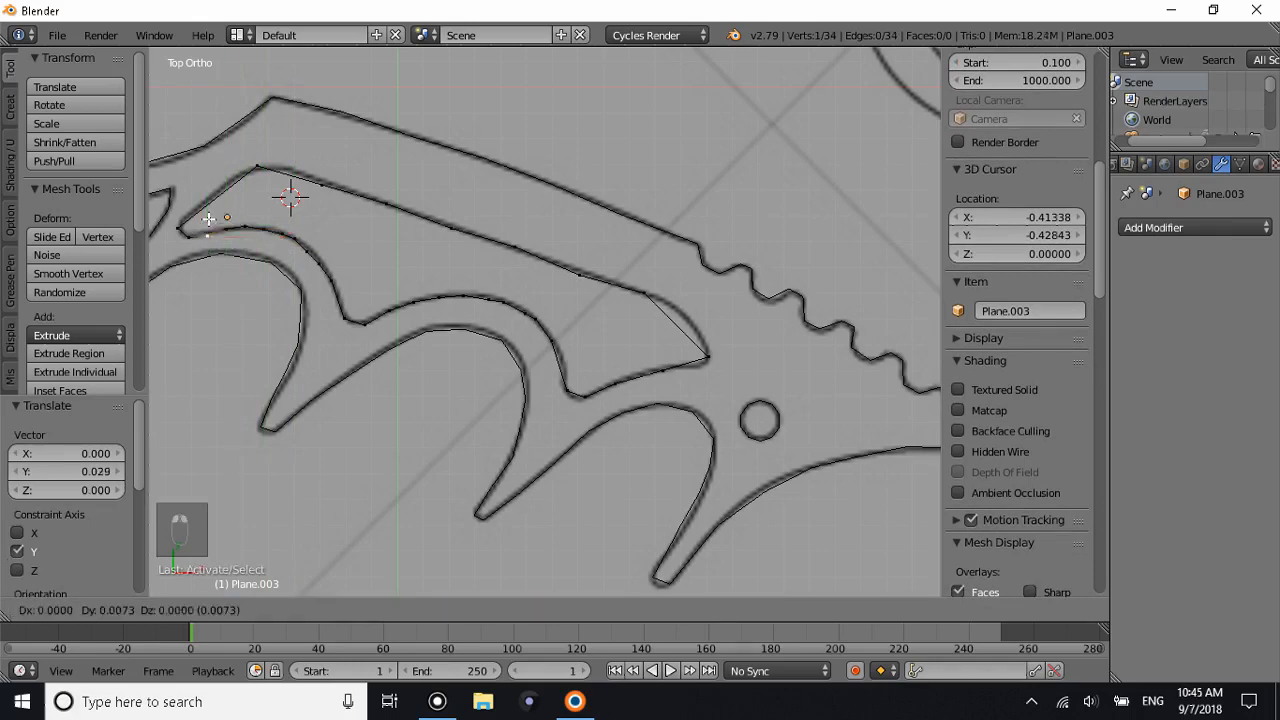
pyautogui.rightClick(210, 215)
pyautogui.moveTo(209, 214); pyautogui.dragTo(211, 209)
# Add two cuts to the slanted edge between the cut-out's left tip and upper corner, and fit the new vertices to the drawing.
pyautogui.hotkey('ctrl', 'r')
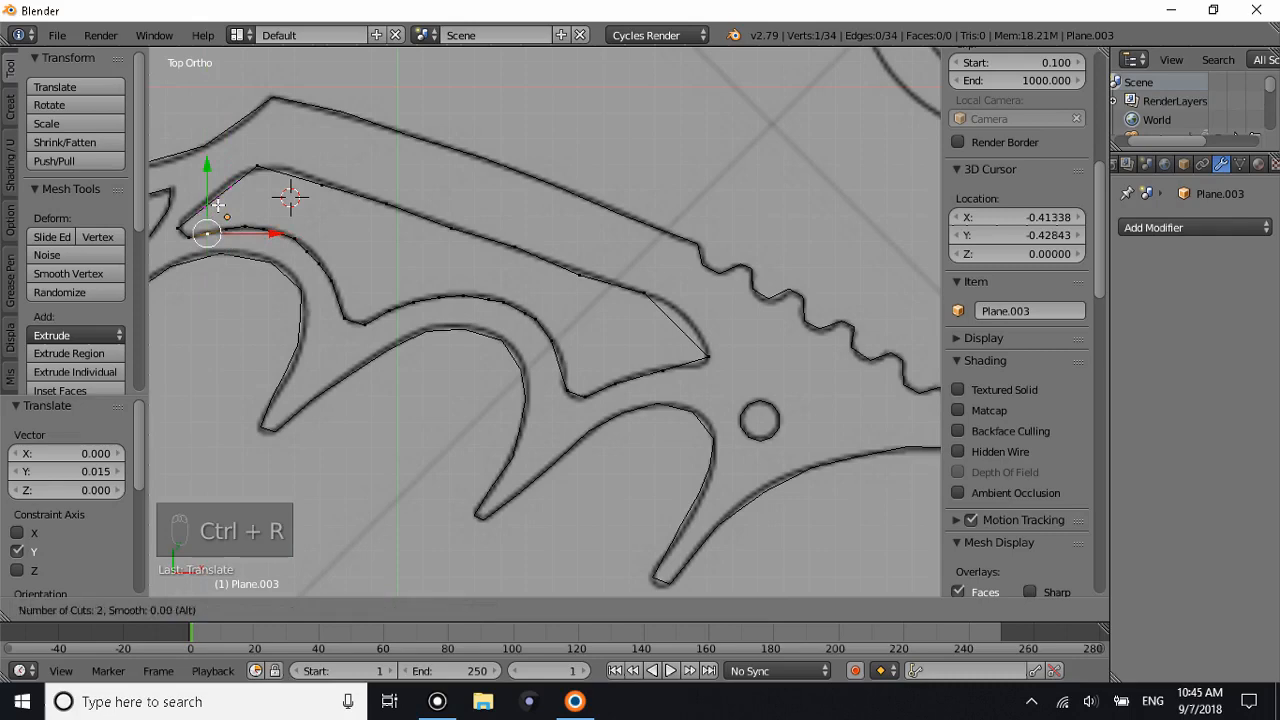
pyautogui.click(218, 205)
pyautogui.rightClick(217, 206)
pyautogui.rightClick(237, 191)
pyautogui.moveTo(260, 192); pyautogui.dragTo(253, 191)
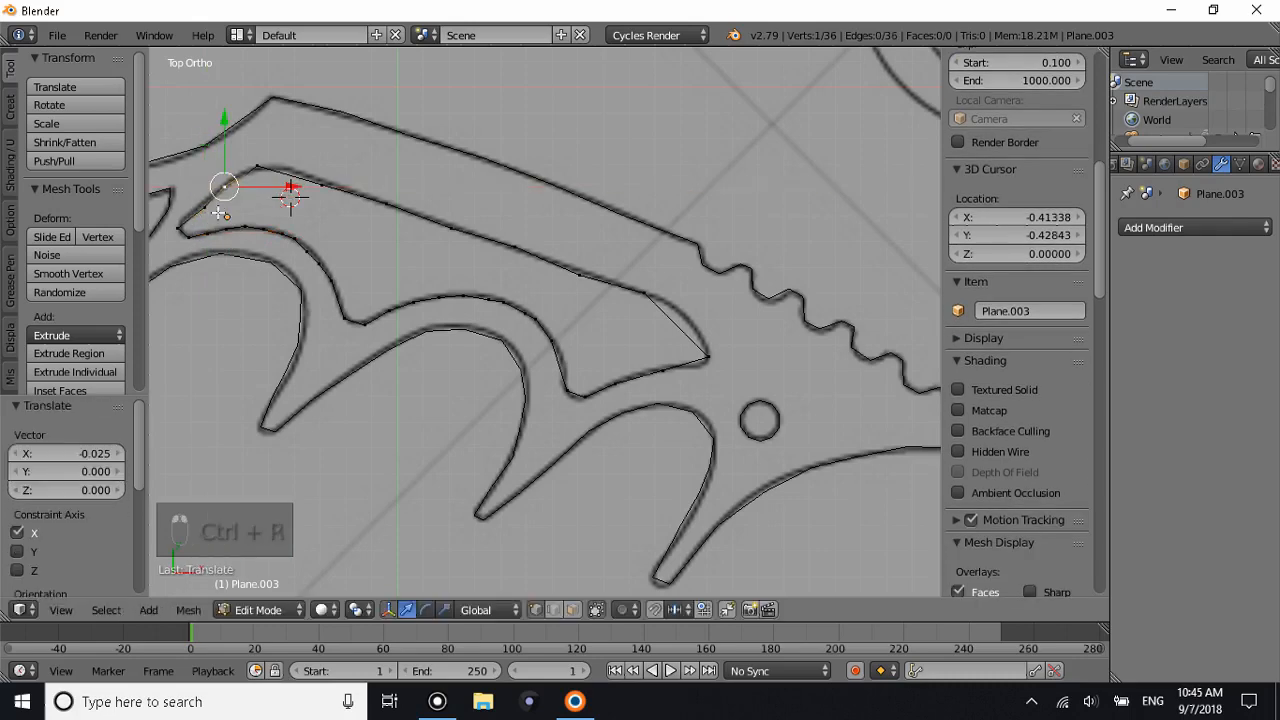
pyautogui.press('Tab')
pyautogui.scroll(-3, 234, 215)
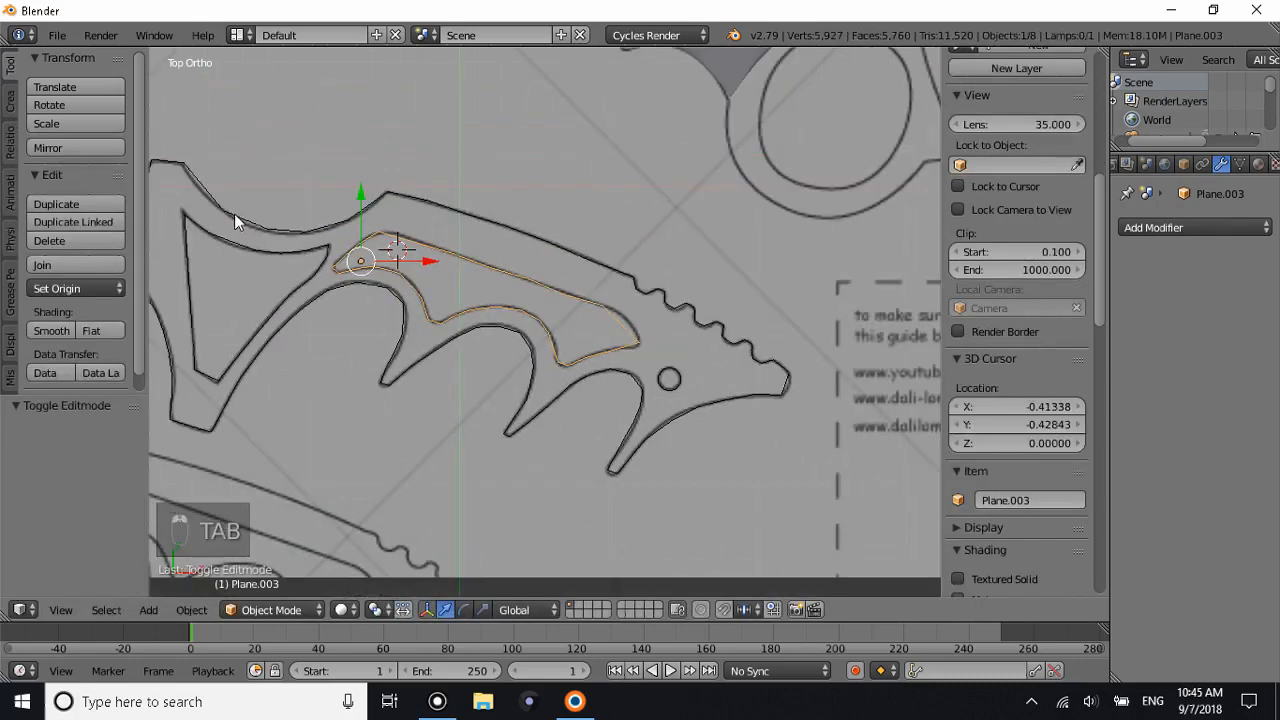
# Add one cut to the edge at the cut-out's rounded right end and move the new vertex out onto the curve.
pyautogui.scroll(3, 248, 250)
pyautogui.press('Tab')
pyautogui.hotkey('ctrl', 'r')
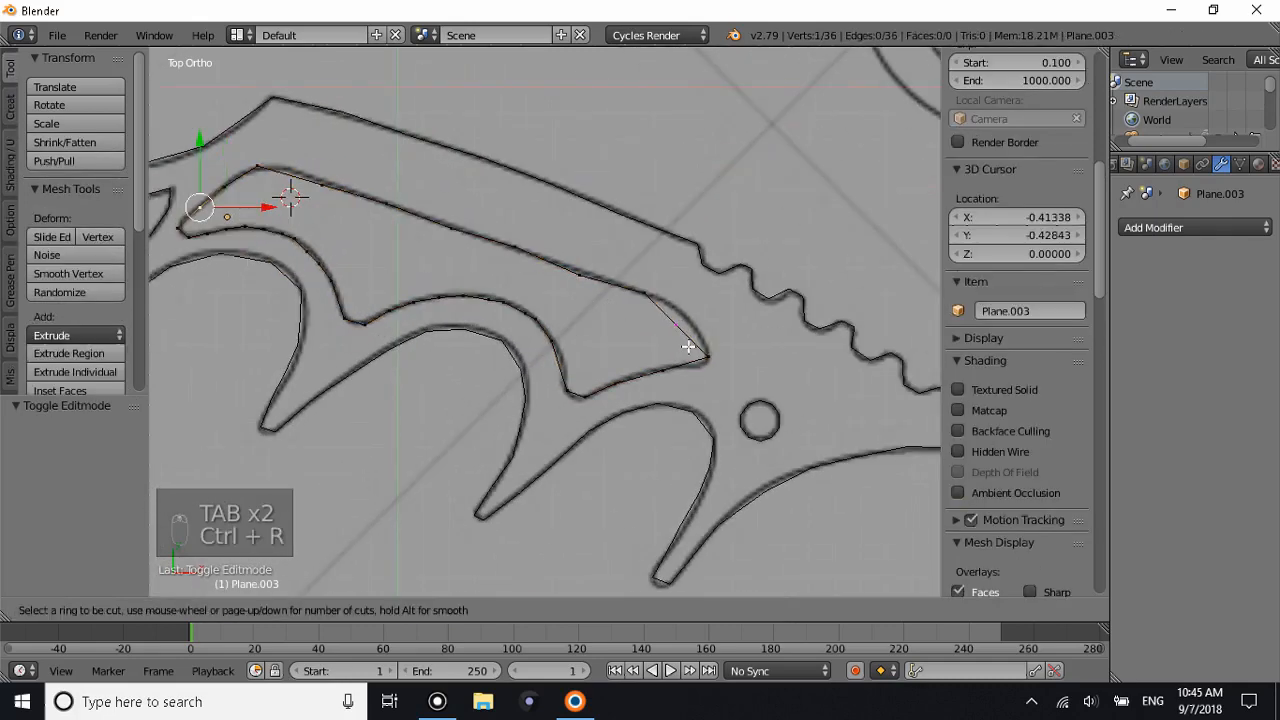
pyautogui.click(683, 337)
pyautogui.press('g')
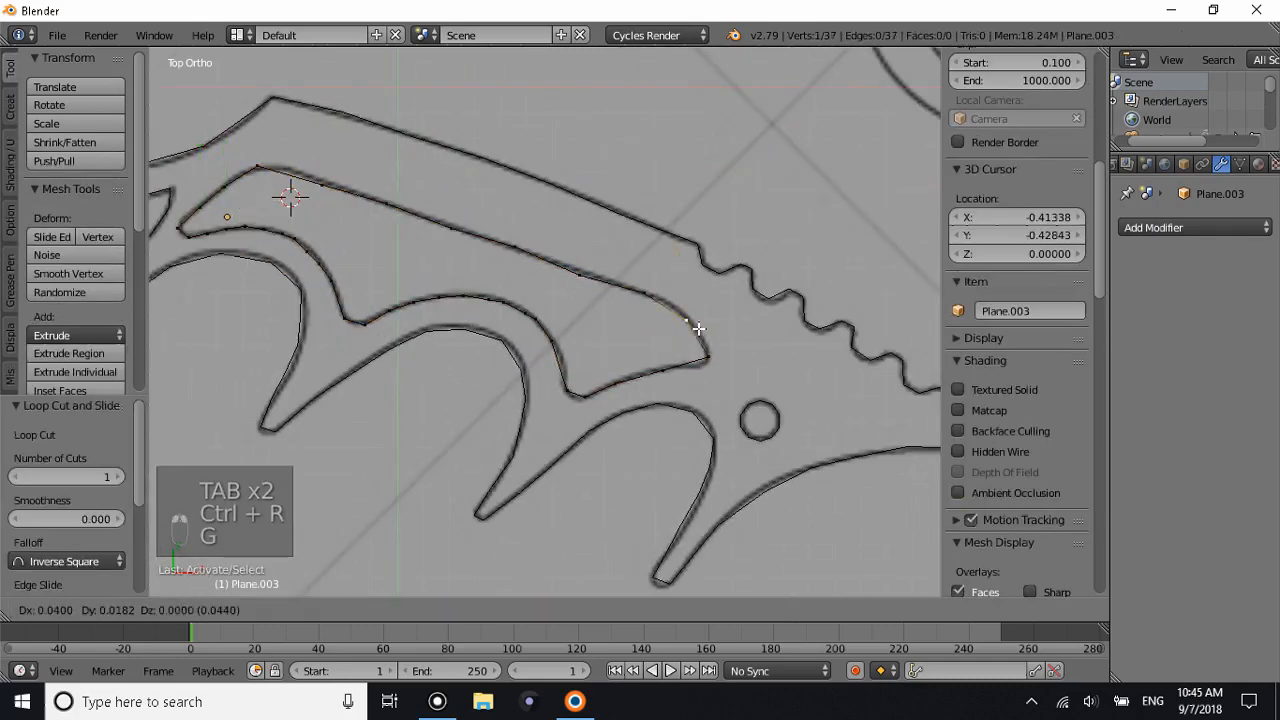
pyautogui.click(698, 328)
pyautogui.press('Tab')
pyautogui.scroll(-2, 699, 332)
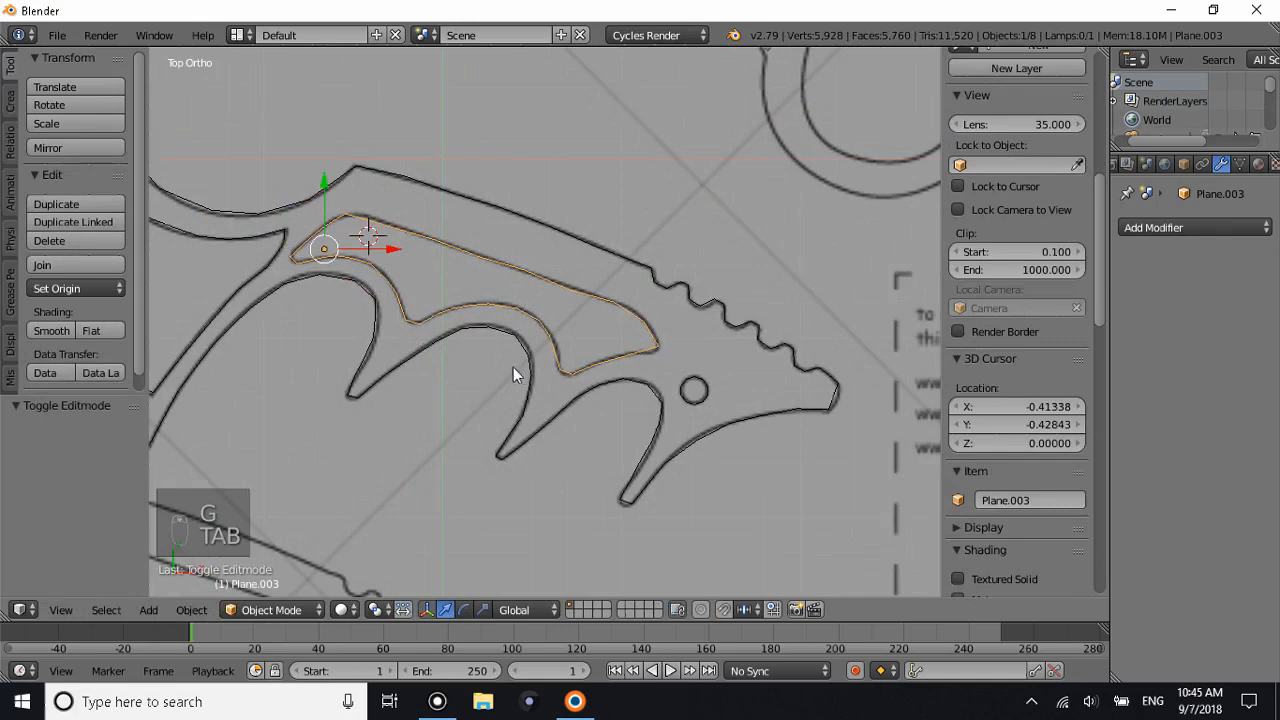
# Join both inner cut-outs and the two pivot holes with the liner's outer outline into a single object.
pyautogui.keyDown('shift'); pyautogui.scroll(-4, 508, 368); pyautogui.keyUp('shift')
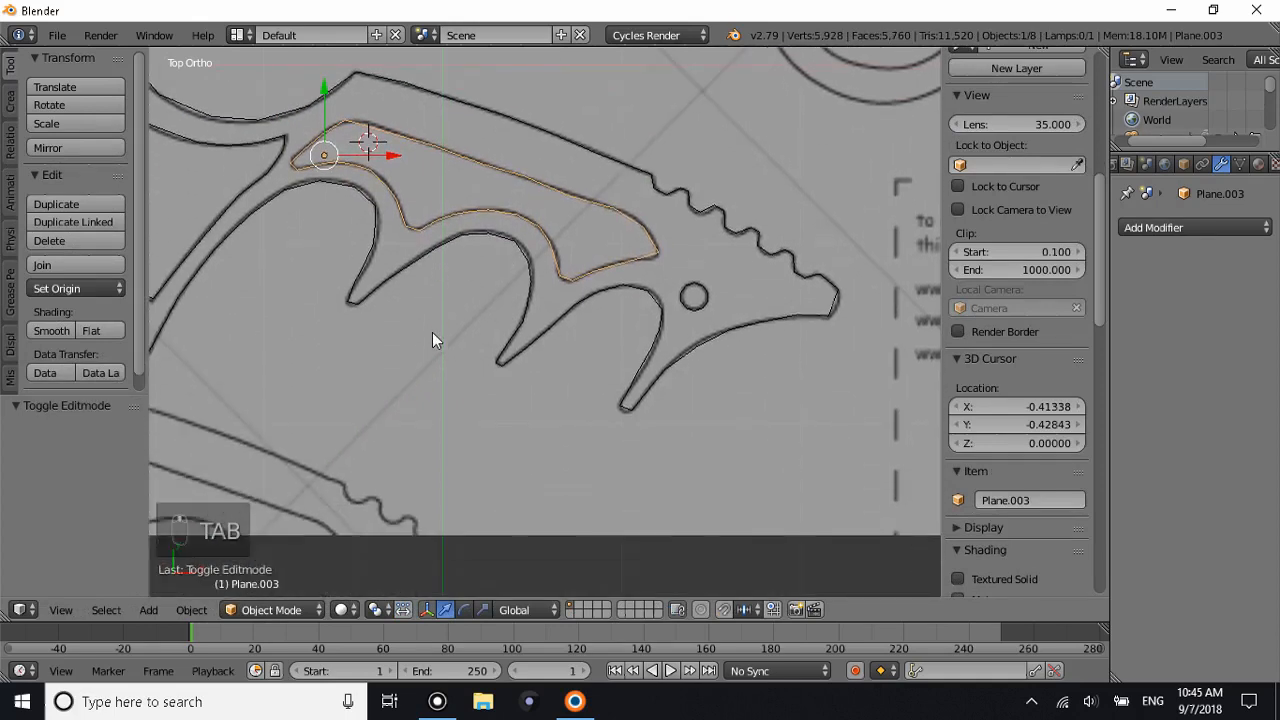
pyautogui.keyDown('shift'); pyautogui.scroll(3, 414, 311); pyautogui.keyUp('shift')
pyautogui.keyDown('ctrl'); pyautogui.scroll(-9, 426, 320); pyautogui.keyUp('ctrl')
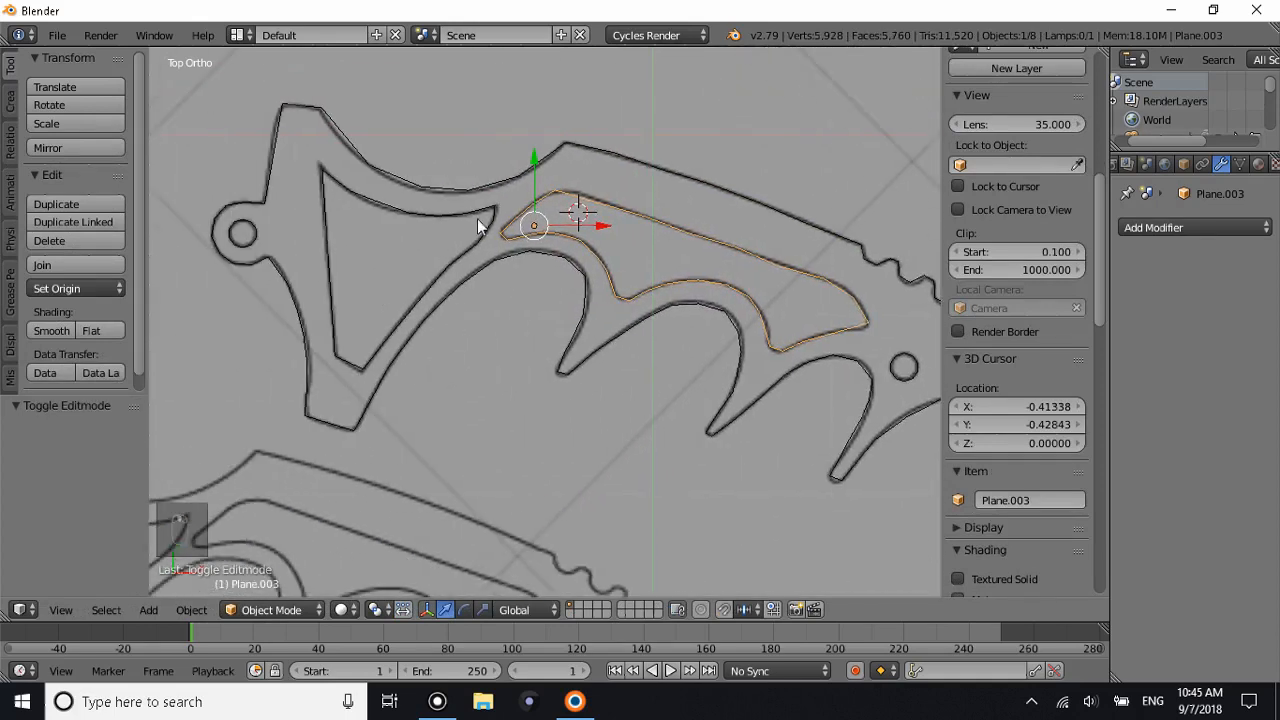
pyautogui.keyDown('shift'); pyautogui.rightClick(493, 218); pyautogui.keyUp('shift')
pyautogui.keyDown('shift'); pyautogui.rightClick(262, 237); pyautogui.keyUp('shift')
pyautogui.keyDown('ctrl'); pyautogui.scroll(-3, 650, 311); pyautogui.keyUp('ctrl')
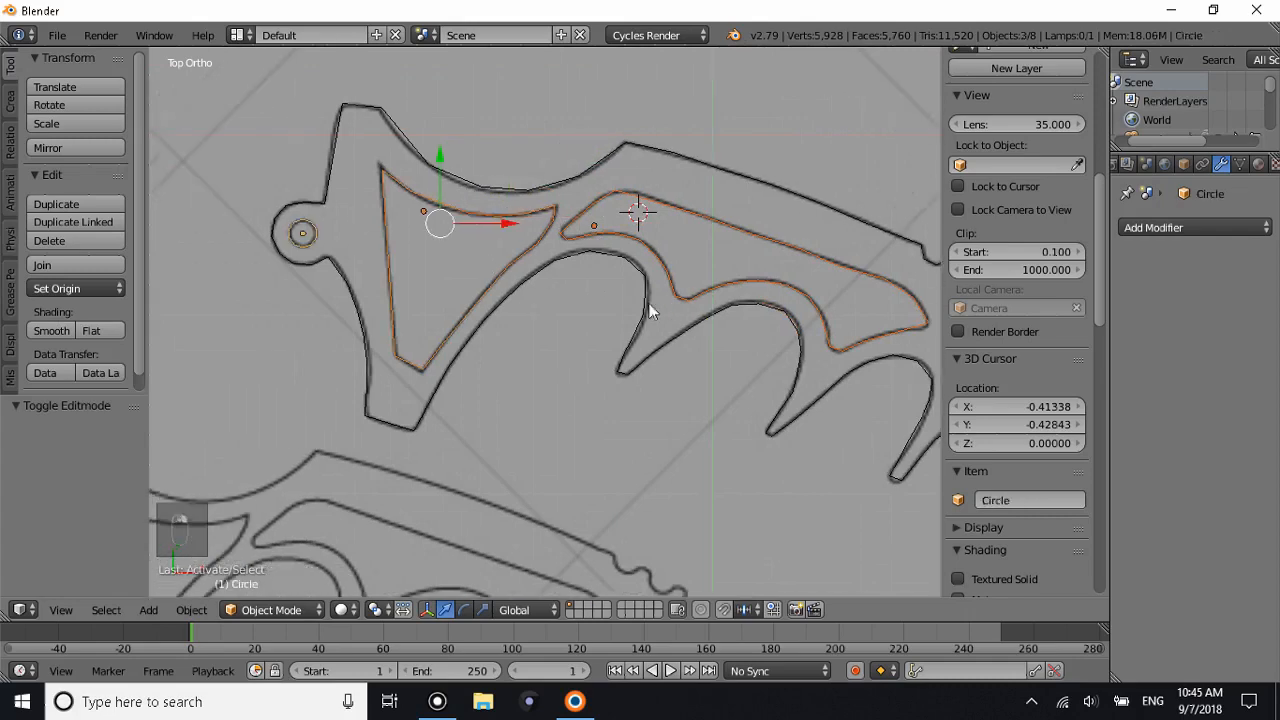
pyautogui.keyDown('ctrl'); pyautogui.scroll(-6, 414, 224); pyautogui.keyUp('ctrl')
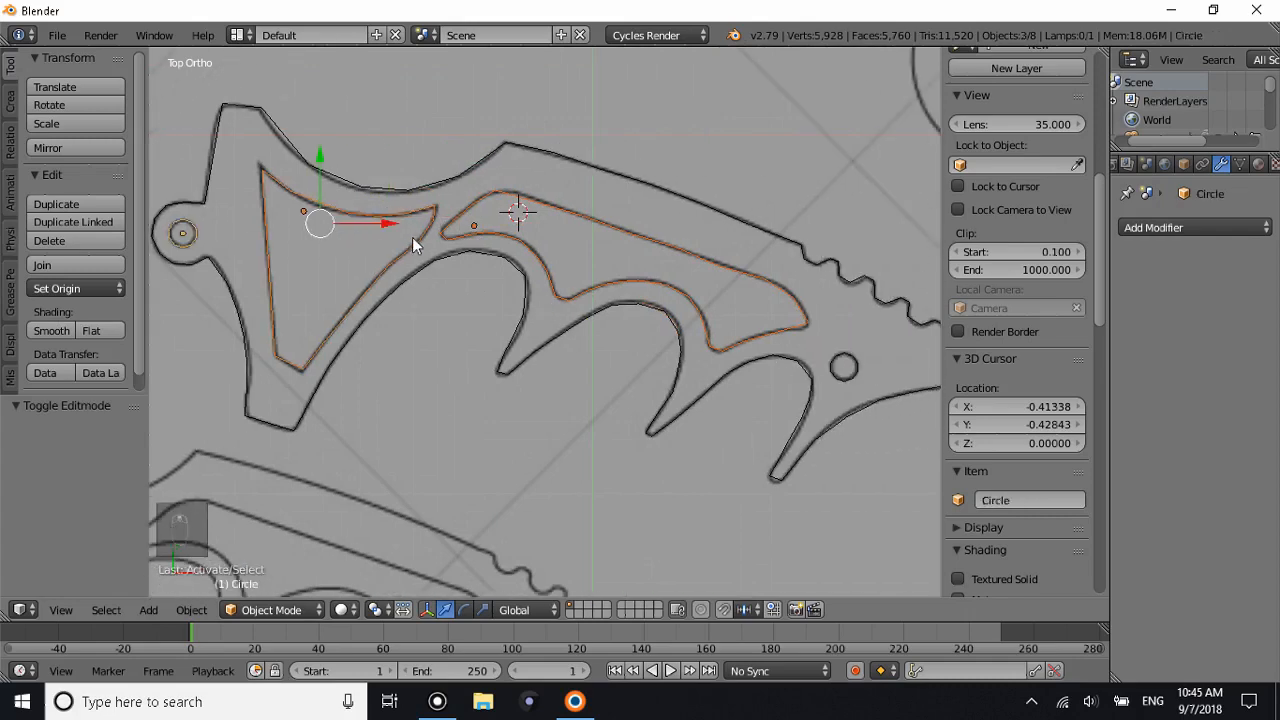
pyautogui.moveTo(412, 237); pyautogui.dragTo(453, 217, button='middle')
pyautogui.keyDown('shift'); pyautogui.rightClick(819, 221); pyautogui.keyUp('shift')
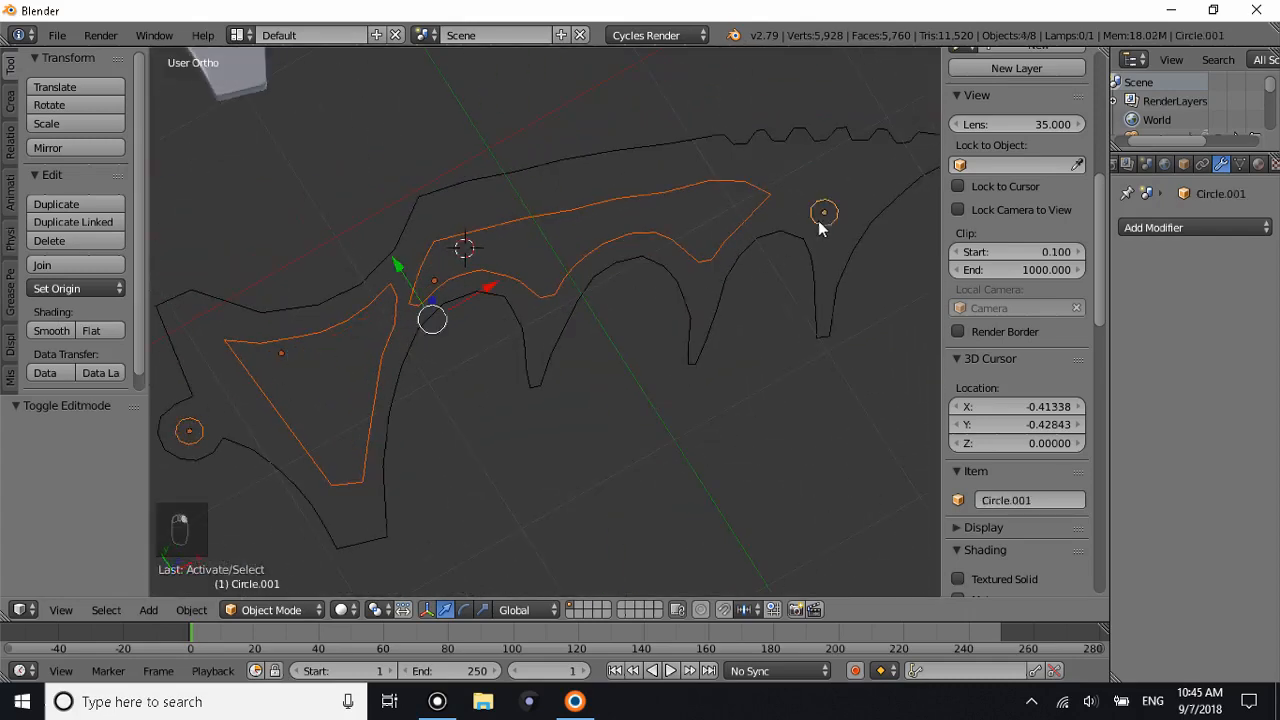
pyautogui.moveTo(530, 296); pyautogui.dragTo(406, 499, button='middle')
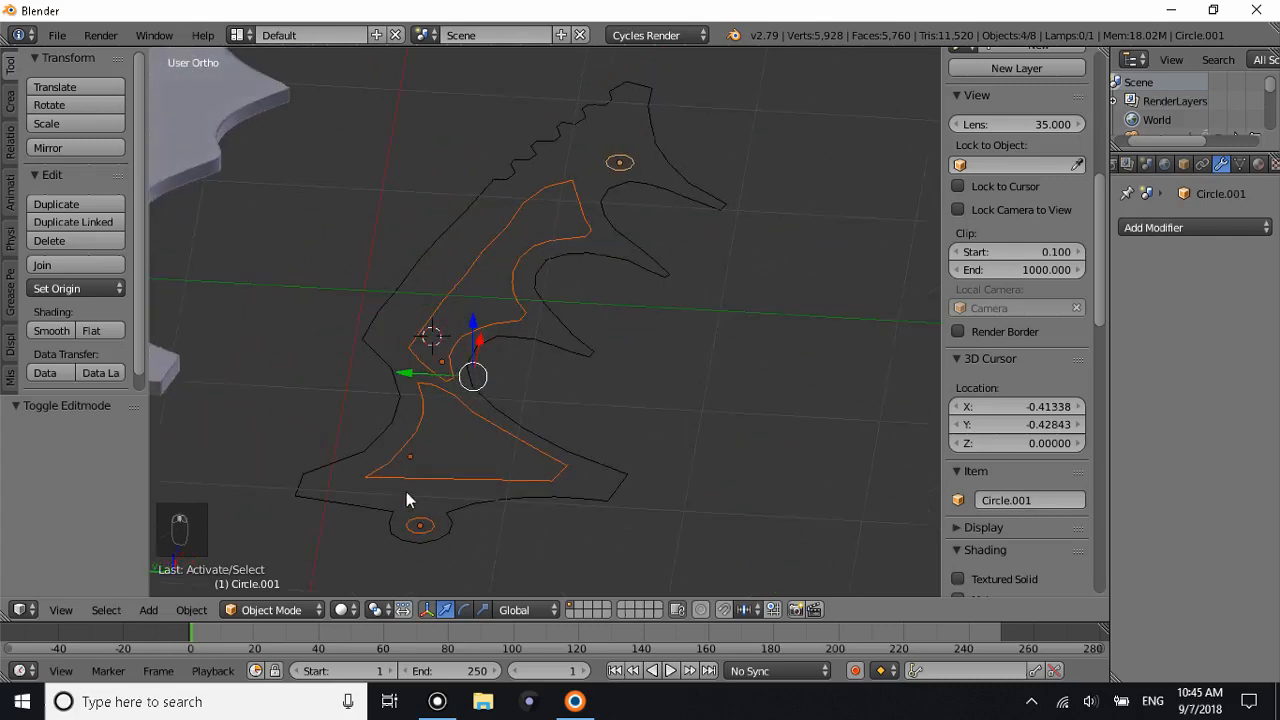
pyautogui.moveTo(613, 256); pyautogui.dragTo(556, 391, button='middle')
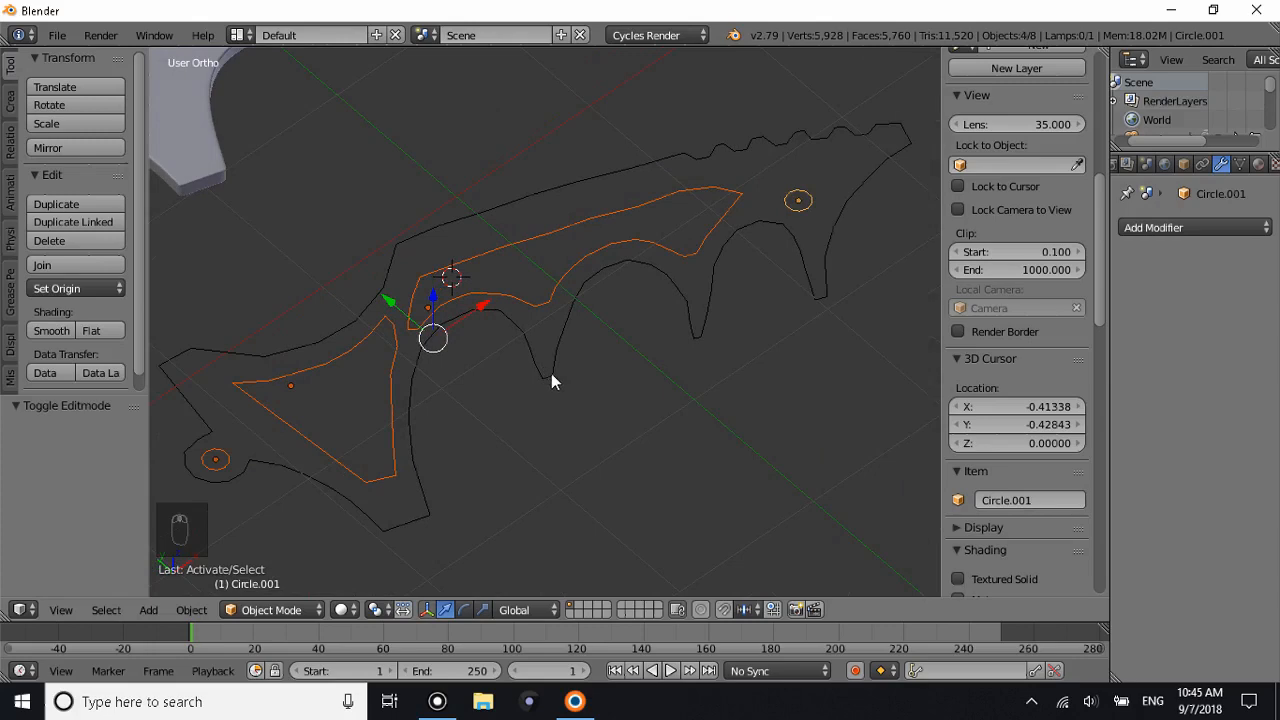
pyautogui.keyDown('shift'); pyautogui.rightClick(551, 373); pyautogui.keyUp('shift')
pyautogui.hotkey('ctrl', 'j')
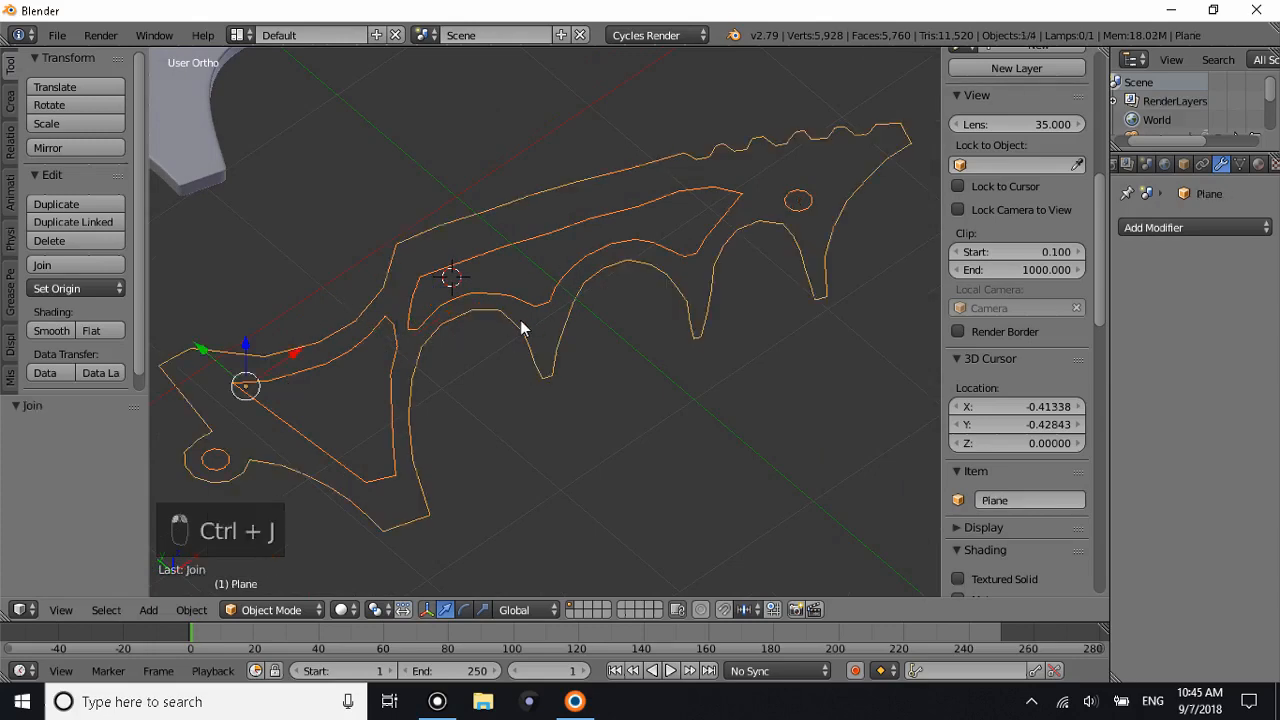
# Fill the area between the liner's outer outline and its holes and cut-outs with faces.
pyautogui.press('KP_7')
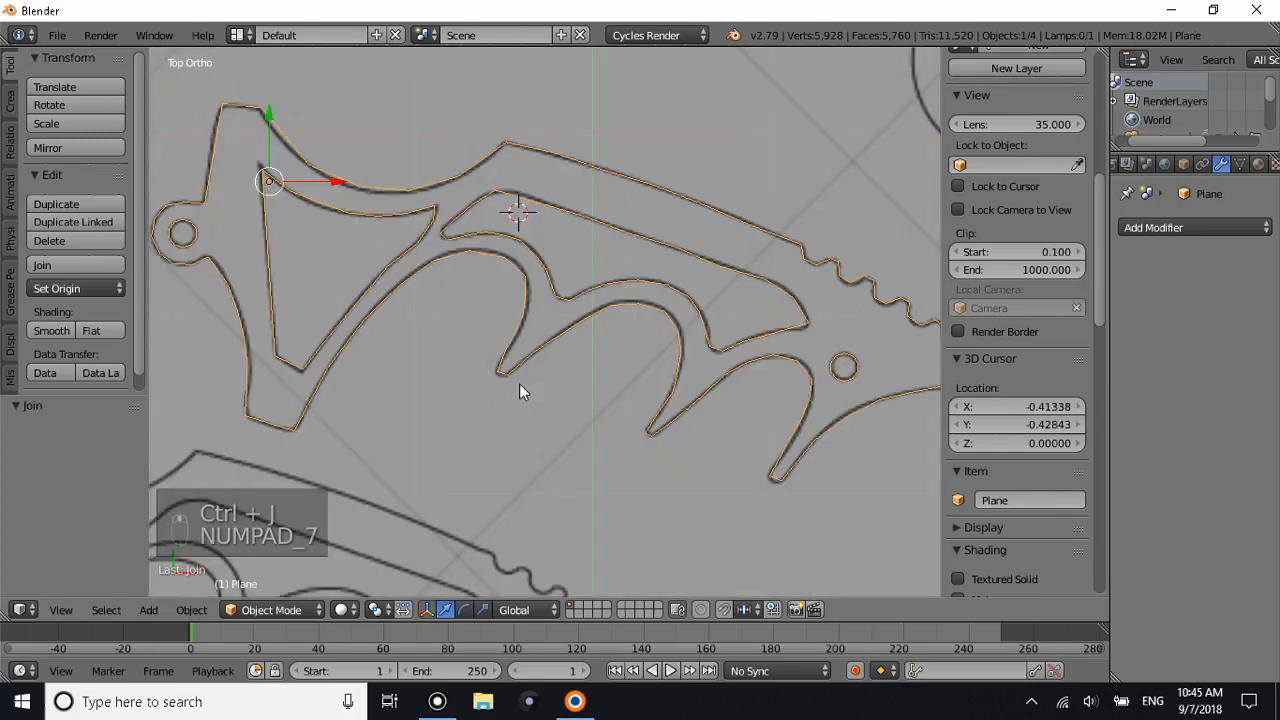
pyautogui.scroll(-2, 470, 314)
pyautogui.press('Tab')
pyautogui.scroll(3, 462, 306)
pyautogui.press('a')
pyautogui.press('a')
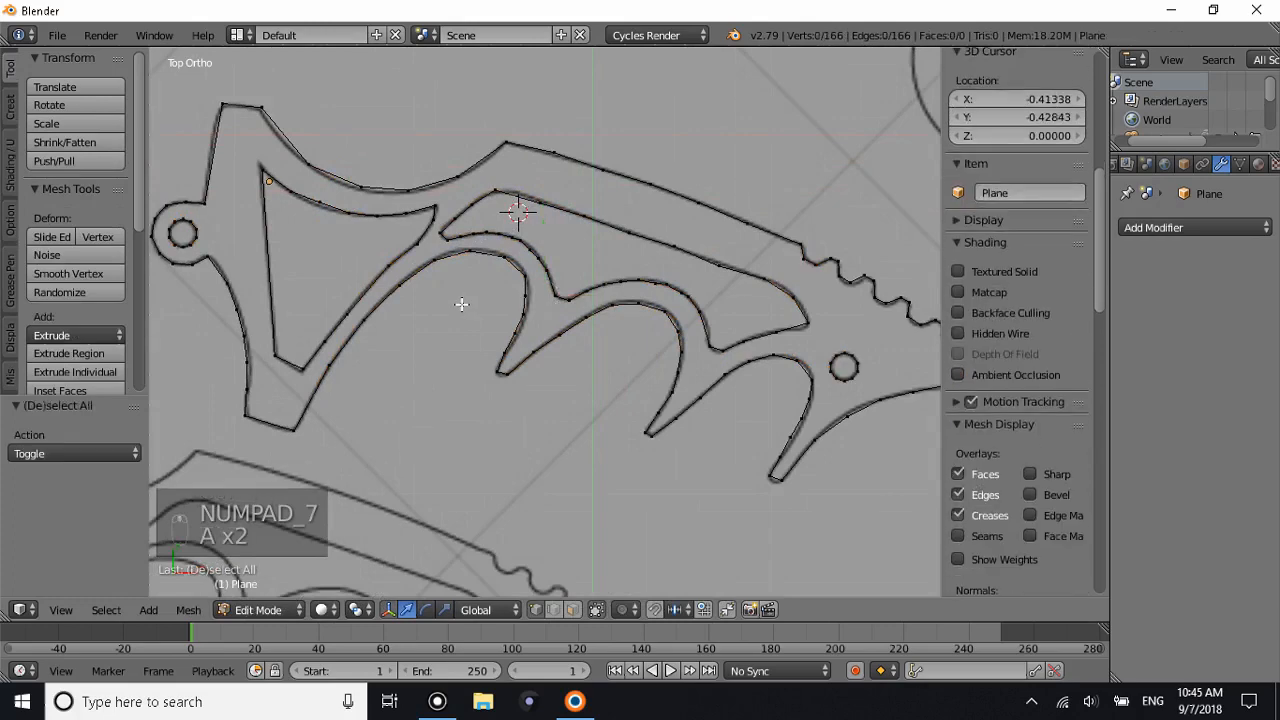
pyautogui.press('a')
pyautogui.scroll(-3, 517, 209)
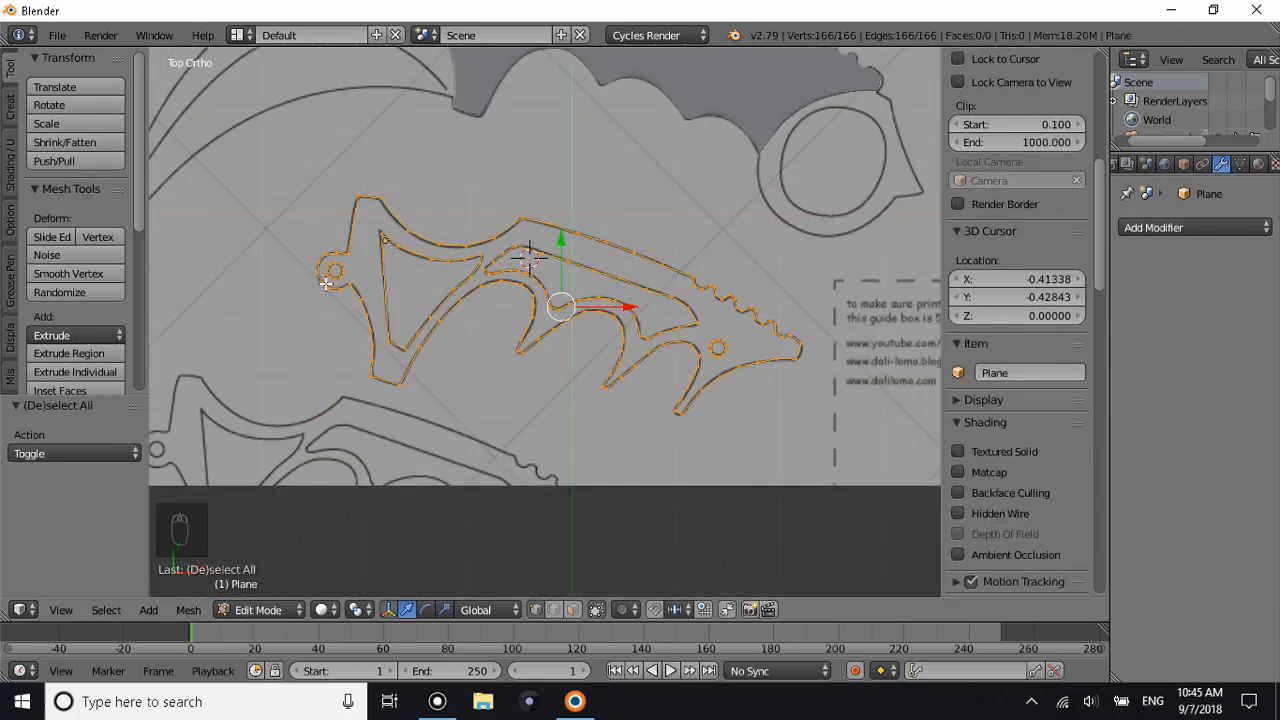
pyautogui.hotkey('alt', 'f')
pyautogui.moveTo(438, 288); pyautogui.dragTo(502, 270, button='middle')
pyautogui.press('Tab')
pyautogui.press('Tab')
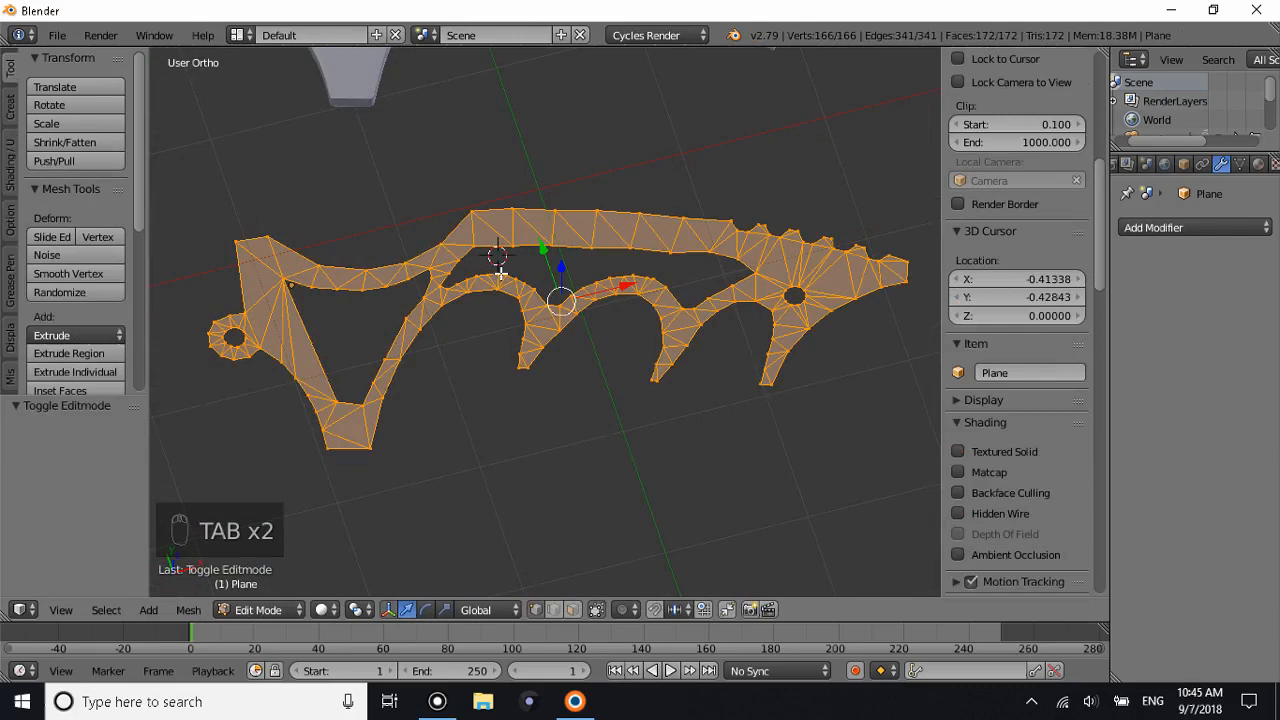
# Flip the normals of all the liner's filled faces.
pyautogui.press('w')
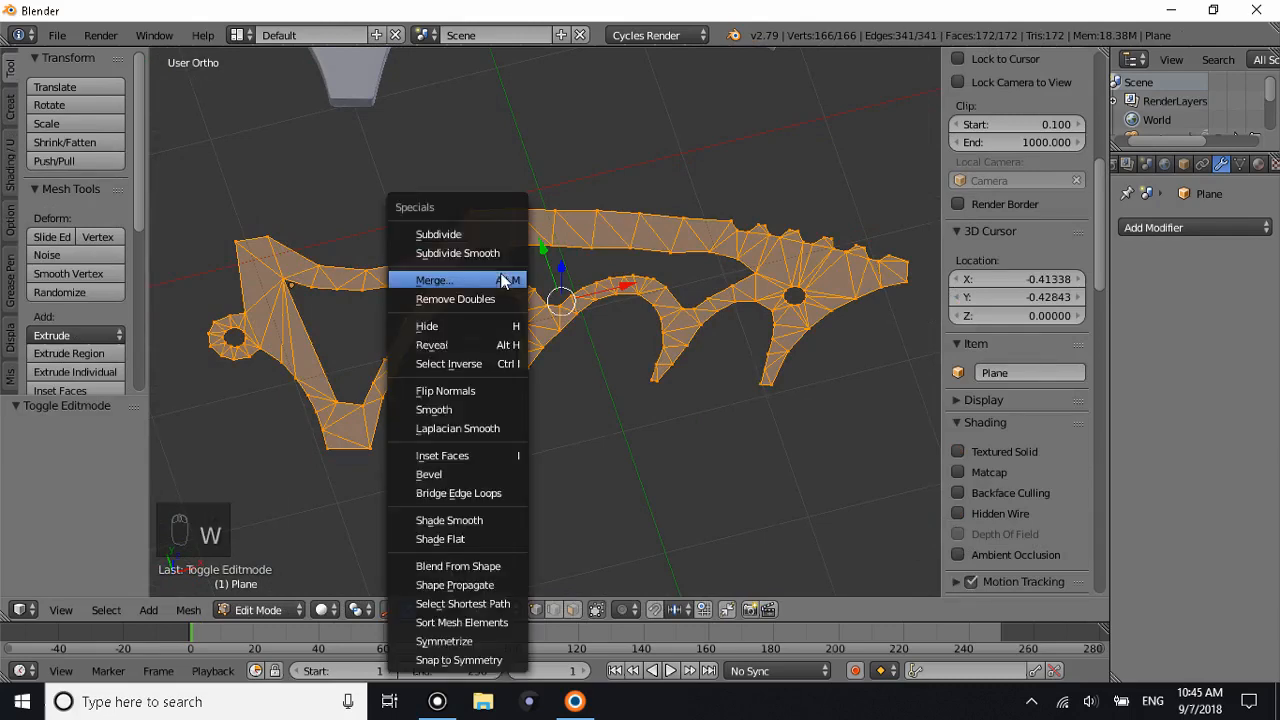
pyautogui.click(481, 389)
pyautogui.press('Tab')
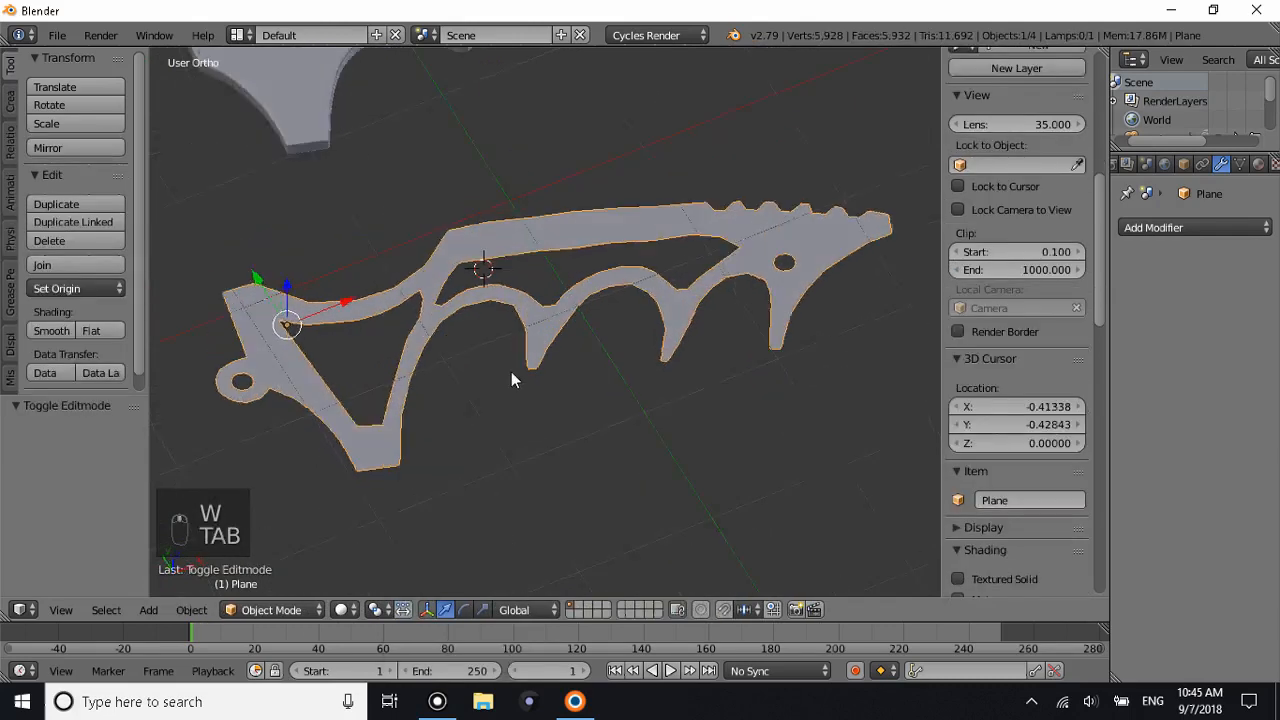
# Extrude all the liner's faces by 0.06 to give the flat shape thickness.
pyautogui.moveTo(514, 377); pyautogui.dragTo(518, 348, button='middle')
pyautogui.press('Tab')
pyautogui.scroll(-2, 527, 354)
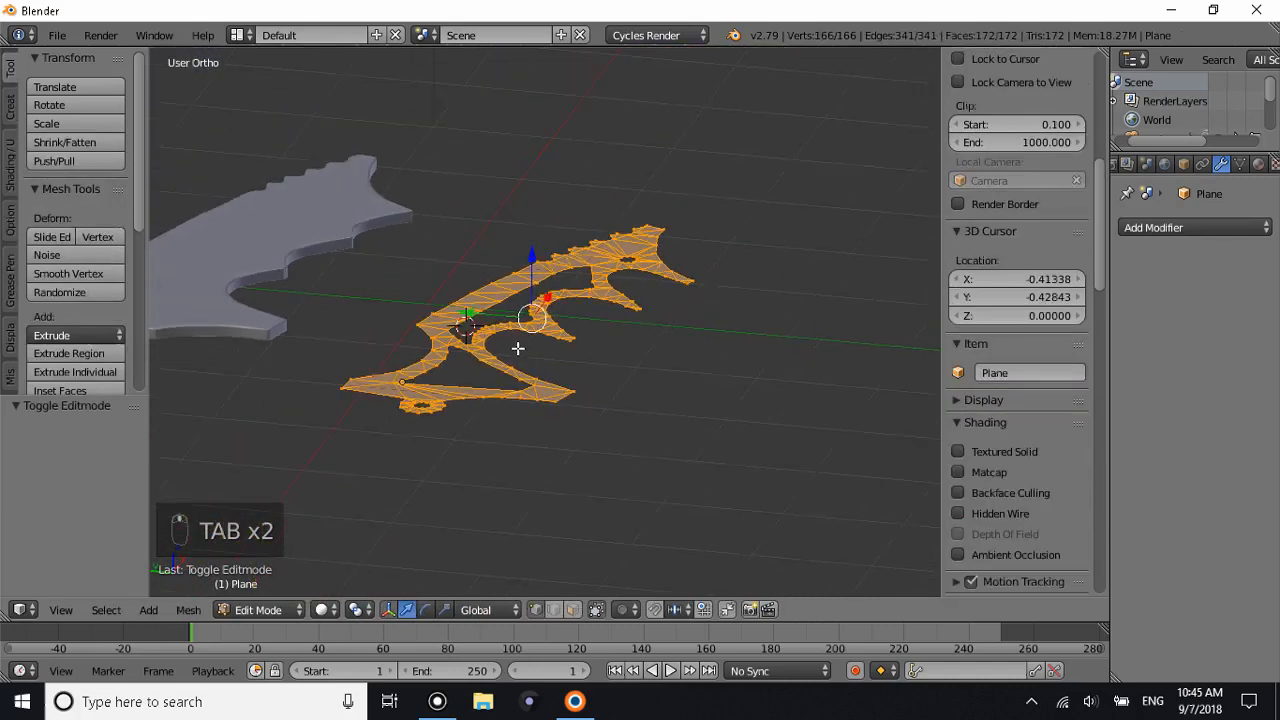
pyautogui.press('e')
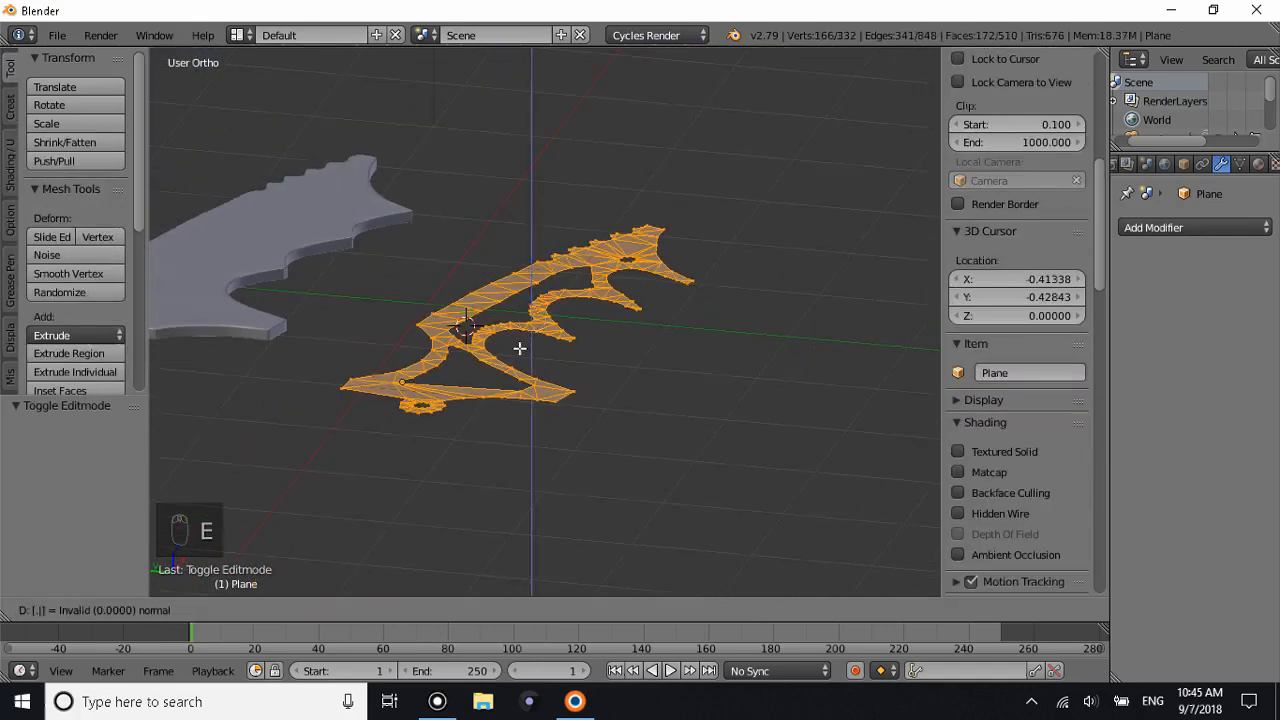
pyautogui.write('.06')
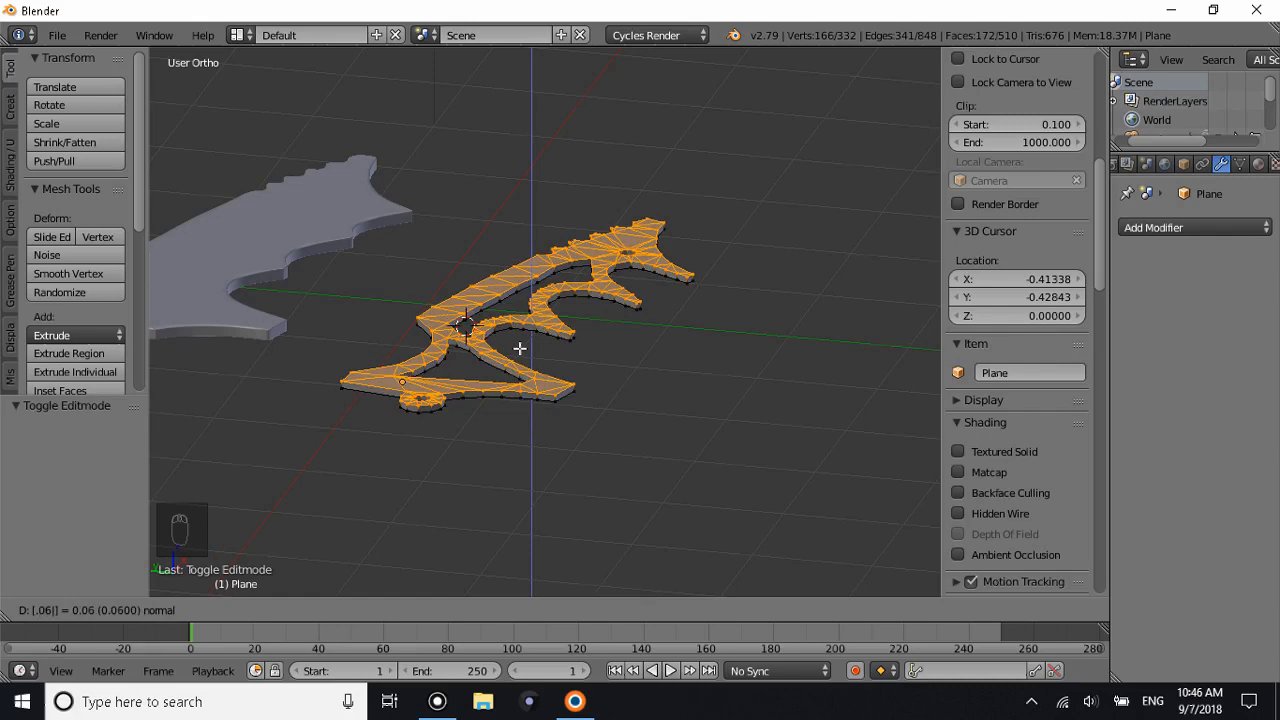
pyautogui.press('Return')
pyautogui.press('Tab')
pyautogui.scroll(3, 517, 351)
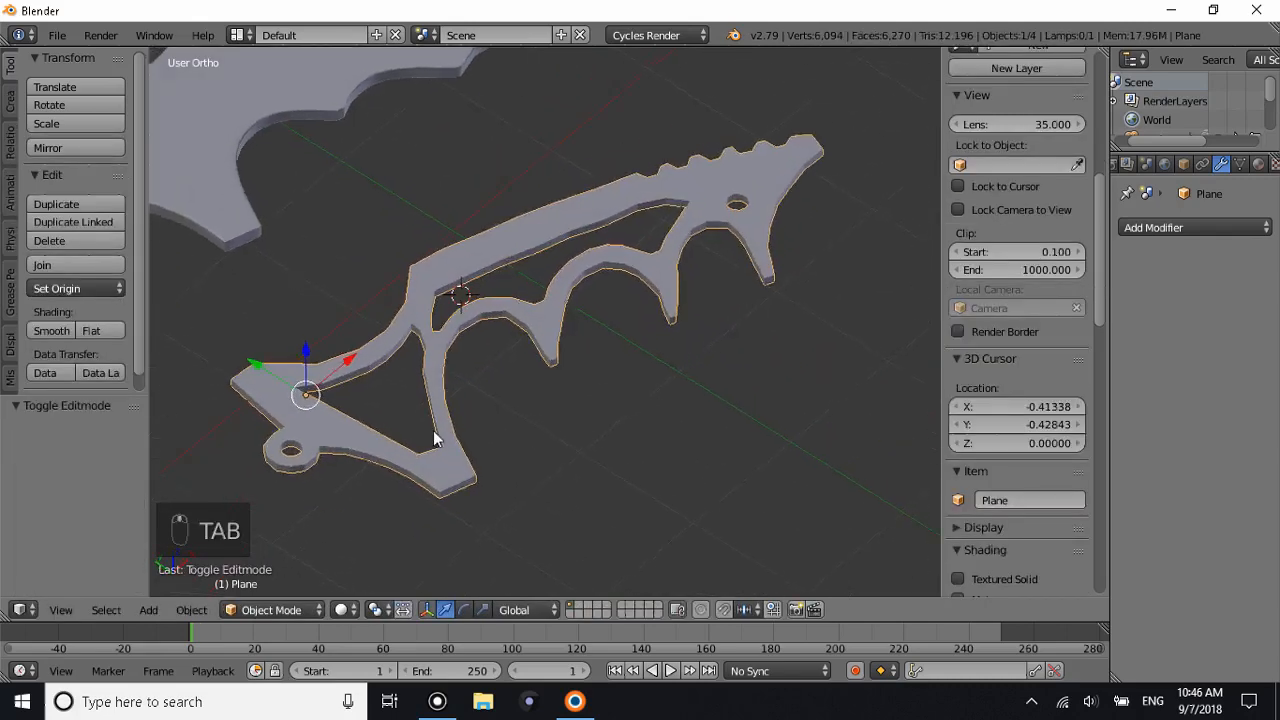
# Add a Subdivision Surface modifier with 2 view subdivisions to the liner and shade it smooth.
pyautogui.scroll(-3, 435, 433)
pyautogui.moveTo(445, 415); pyautogui.dragTo(690, 415, button='middle')
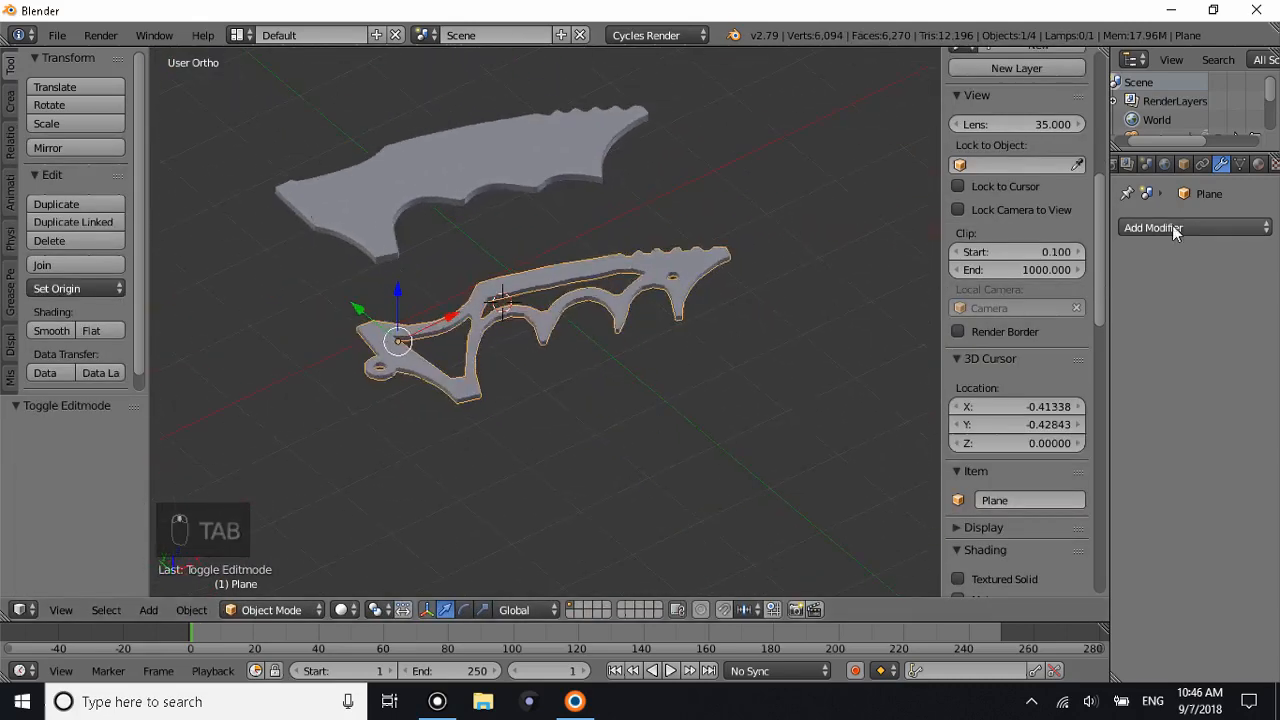
pyautogui.click(1196, 226)
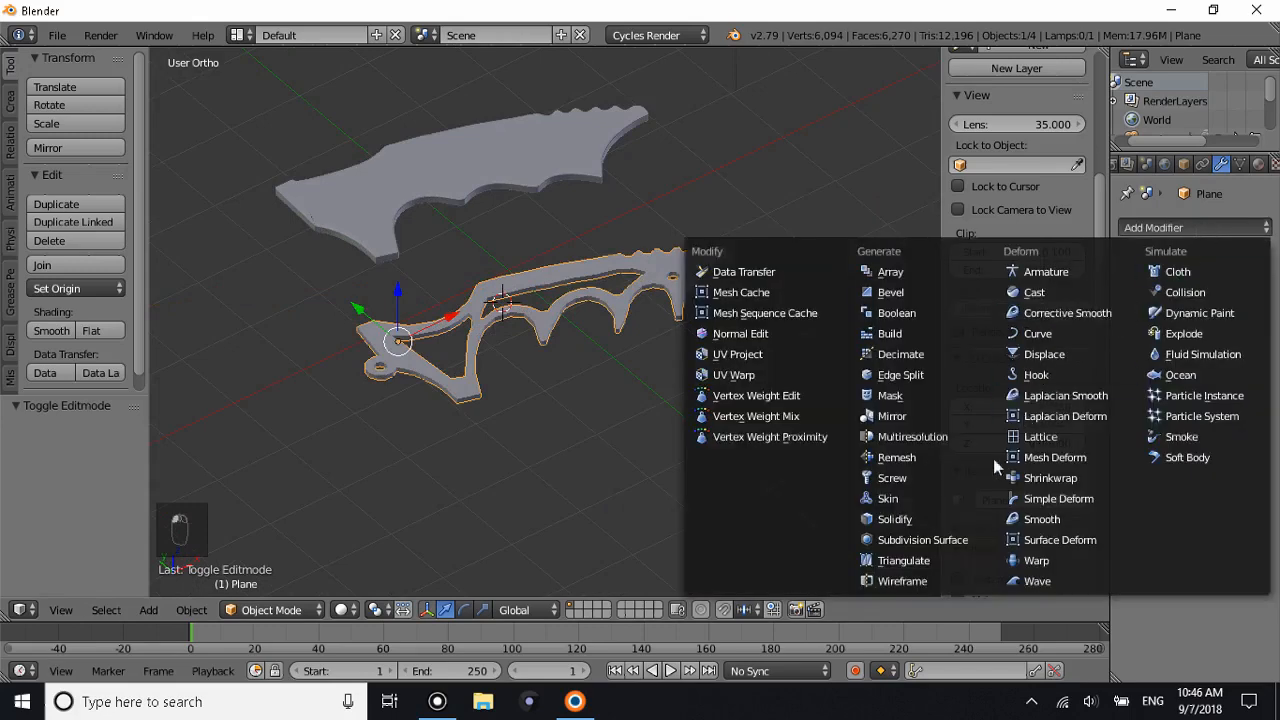
pyautogui.click(940, 540)
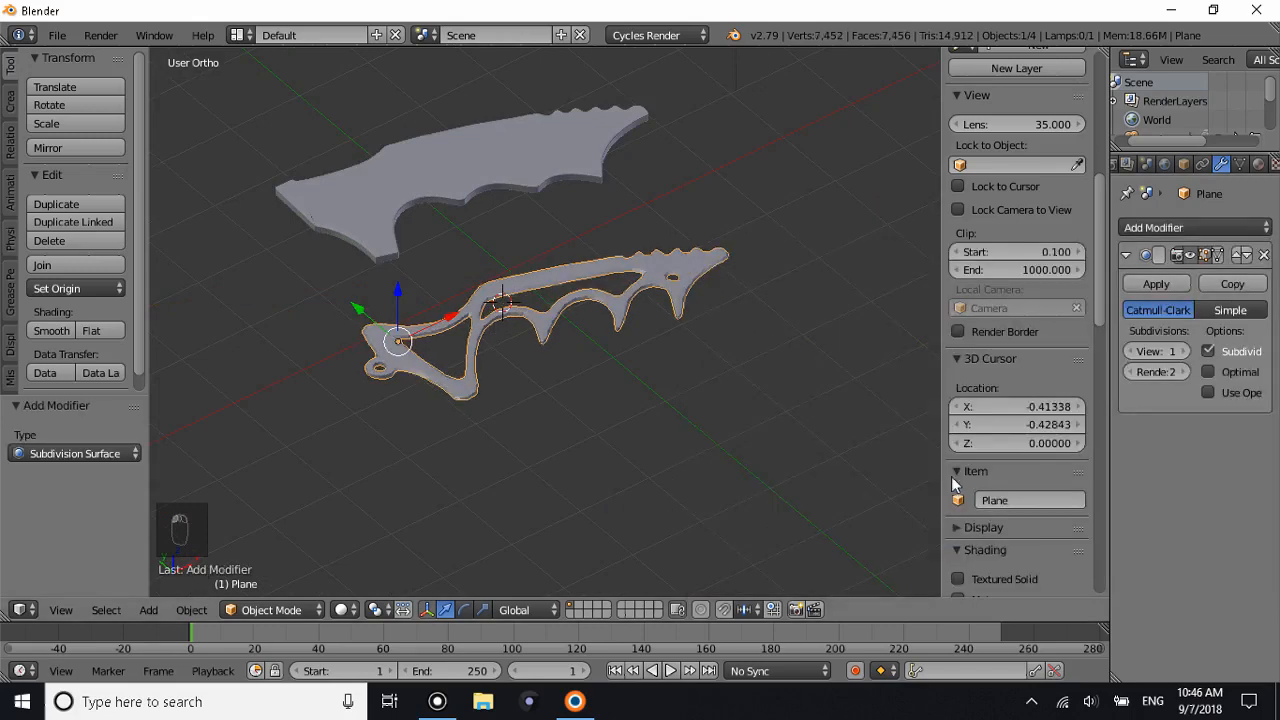
pyautogui.click(1183, 351)
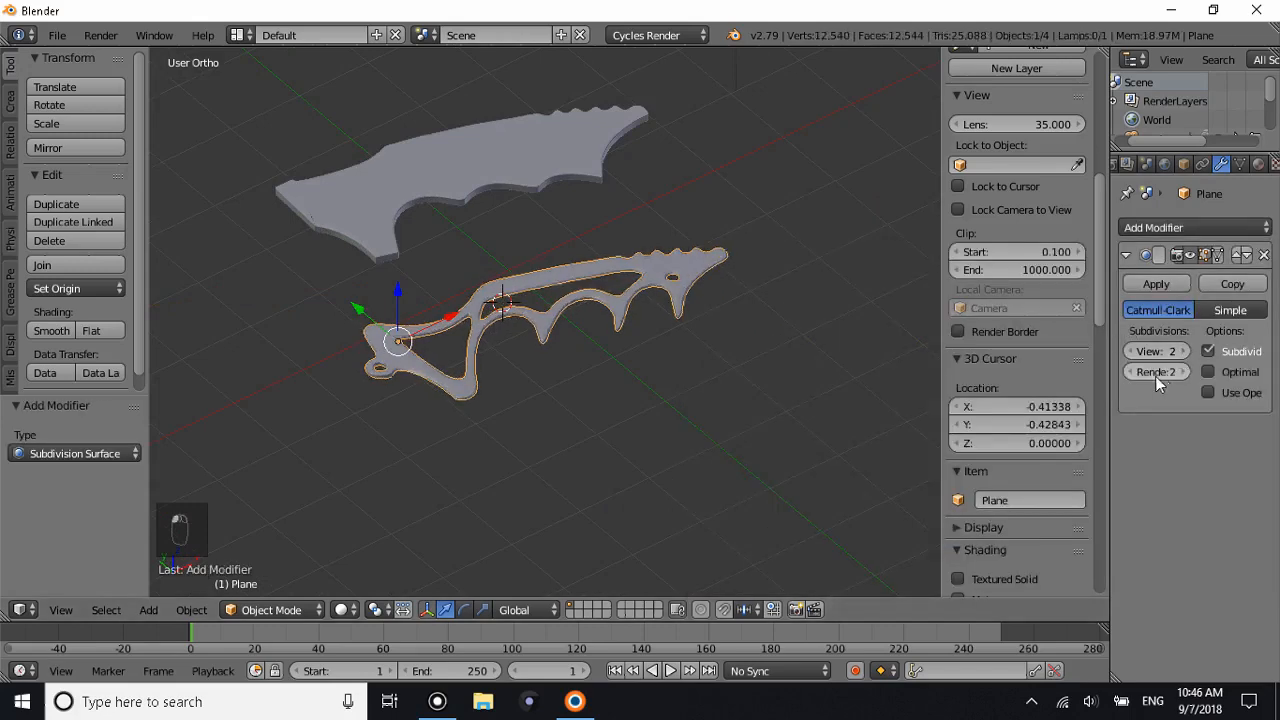
pyautogui.click(51, 330)
pyautogui.scroll(3, 380, 340)
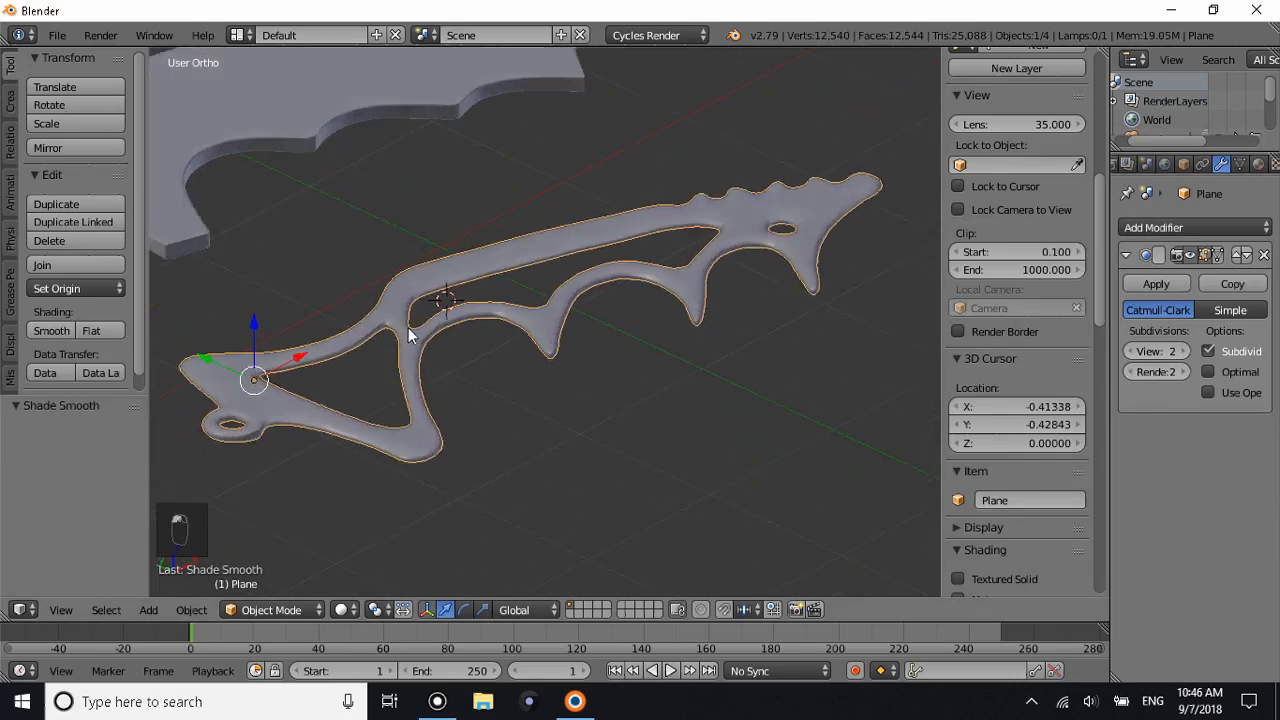
pyautogui.scroll(3, 425, 343)
pyautogui.scroll(-3, 425, 343)
# Add two edge loops around the liner's outer side wall, one close to its lower edge and one close to its upper edge.
pyautogui.moveTo(430, 345); pyautogui.dragTo(471, 314, button='middle')
pyautogui.press('Tab')
pyautogui.scroll(2, 434, 421)
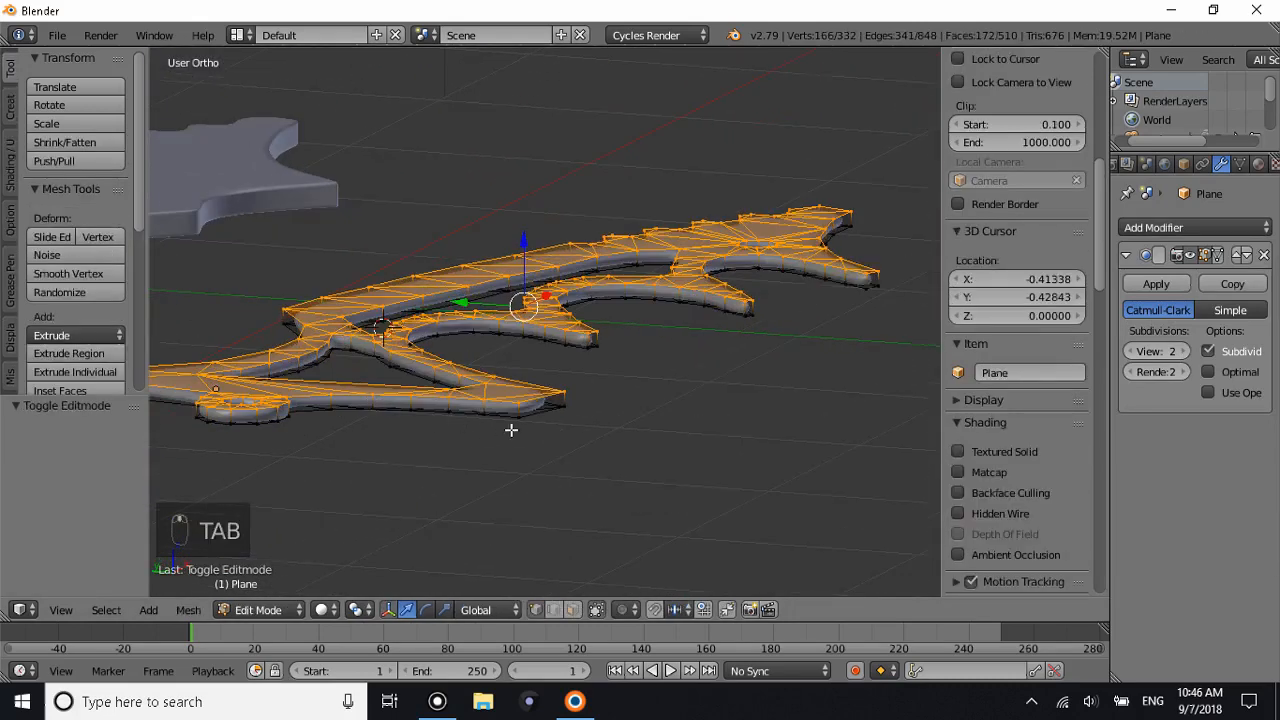
pyautogui.hotkey('ctrl', 'r')
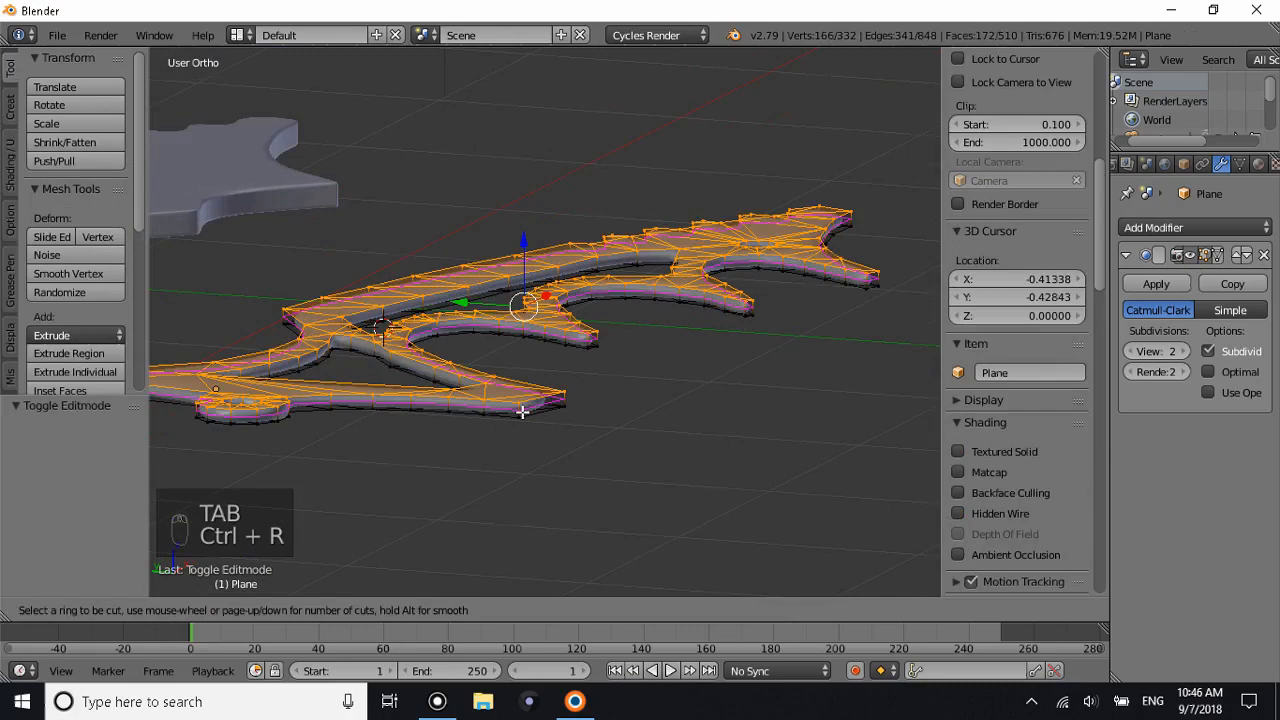
pyautogui.click(522, 412)
pyautogui.click(522, 429)
pyautogui.hotkey('ctrl', 'r')
pyautogui.click(521, 410)
pyautogui.click(521, 390)
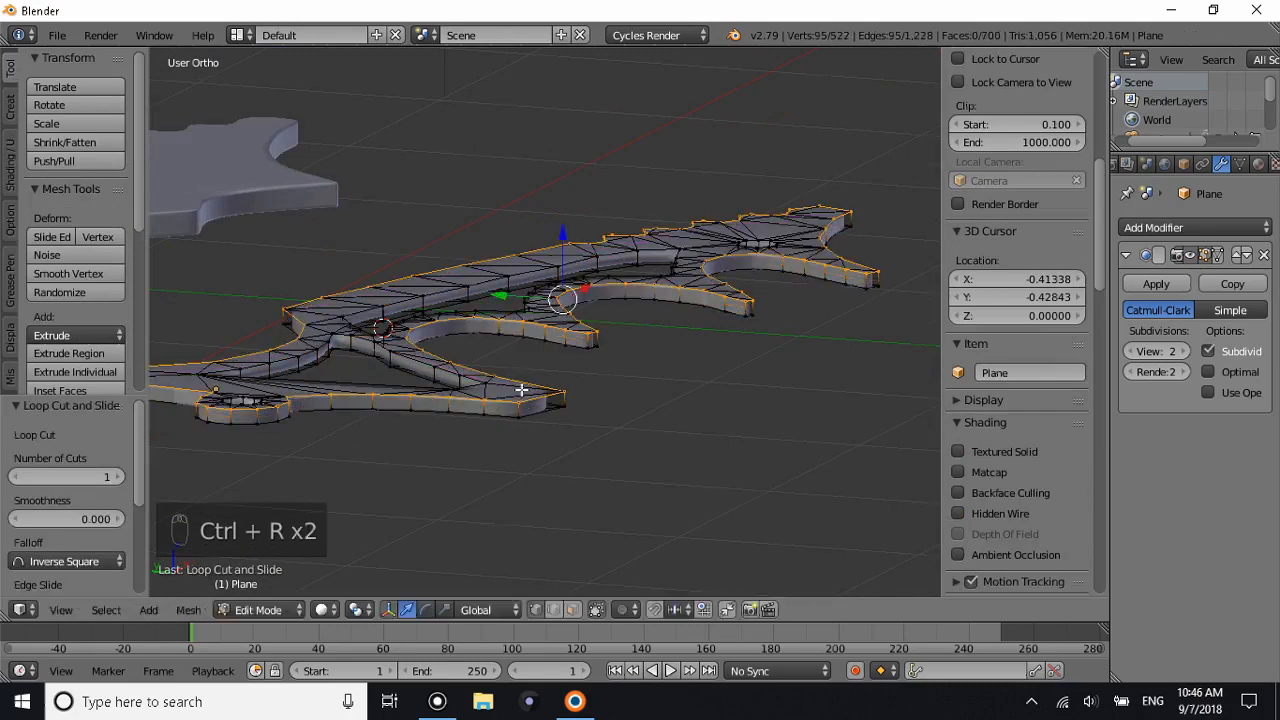
pyautogui.press('Tab')
# Add two edge loops around the inner wall of the round hole at the liner's serrated end.
pyautogui.moveTo(522, 390); pyautogui.dragTo(863, 393, button='middle')
pyautogui.scroll(3, 725, 401)
pyautogui.scroll(-3, 600, 355)
pyautogui.hotkey('shift', 'f')
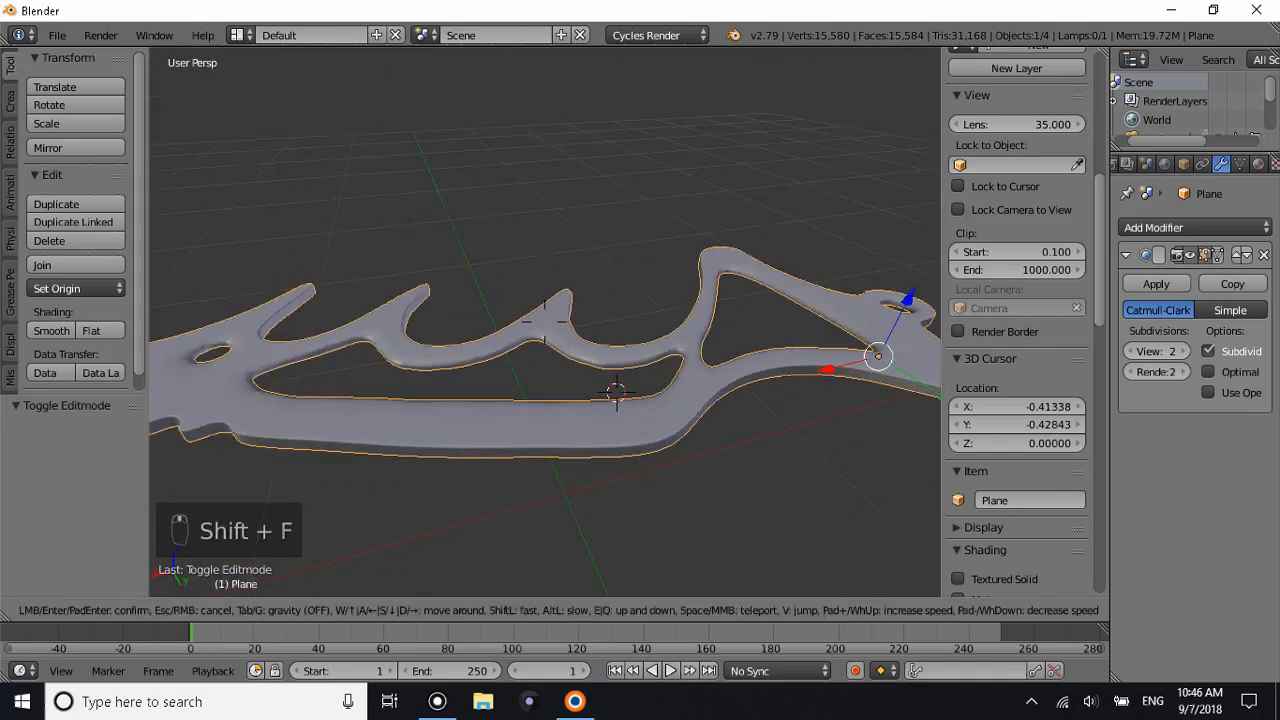
pyautogui.click(547, 321)
pyautogui.press('Tab')
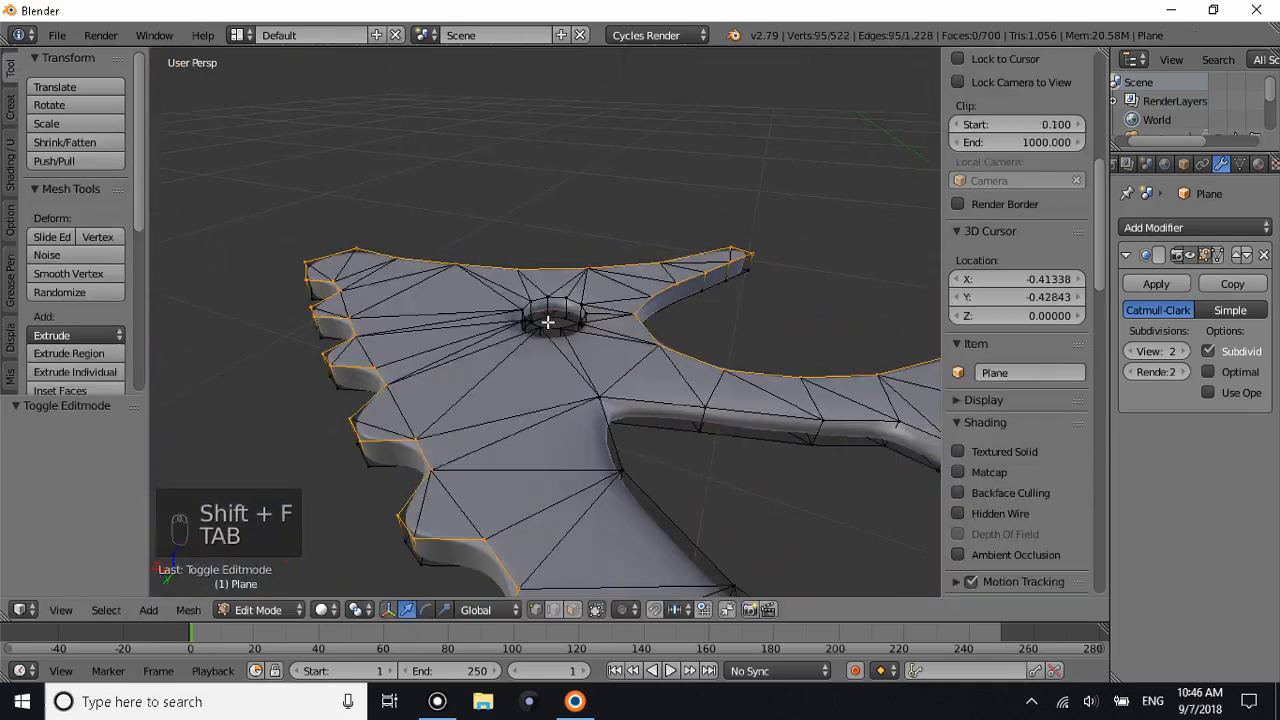
pyautogui.hotkey('ctrl', 'r')
pyautogui.click(551, 327)
pyautogui.rightClick(554, 333)
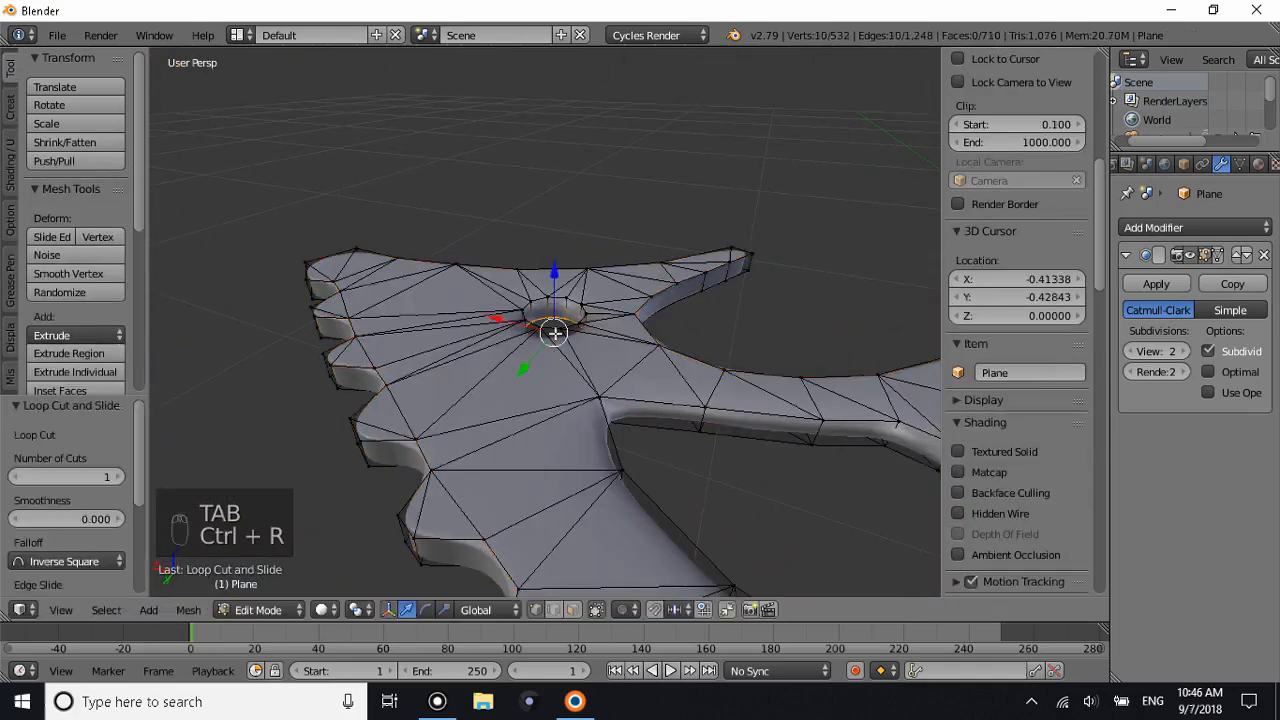
pyautogui.hotkey('ctrl', 'r')
pyautogui.rightClick(551, 312)
pyautogui.press('Tab')
# Add an edge loop close to the upper edge of the long cut-out's inner wall.
pyautogui.moveTo(551, 312); pyautogui.dragTo(705, 382, button='middle')
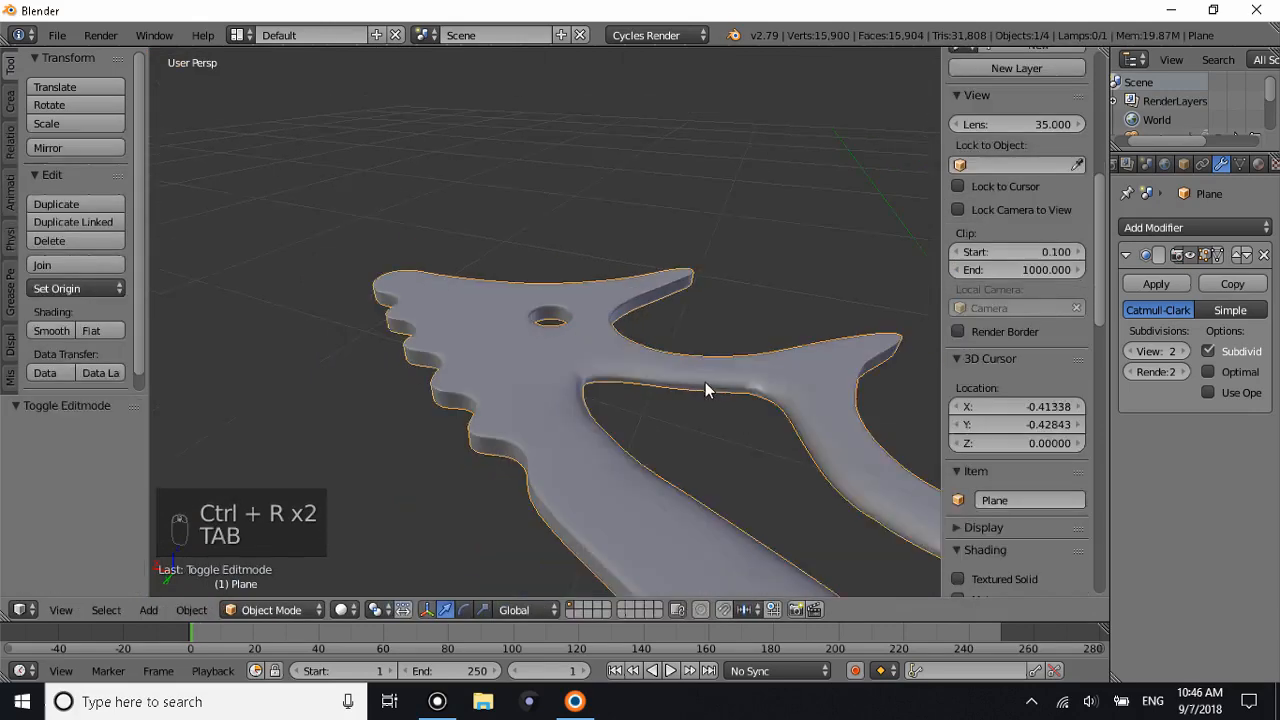
pyautogui.press('Tab')
pyautogui.hotkey('ctrl', 'r')
pyautogui.click(660, 350)
pyautogui.click(666, 317)
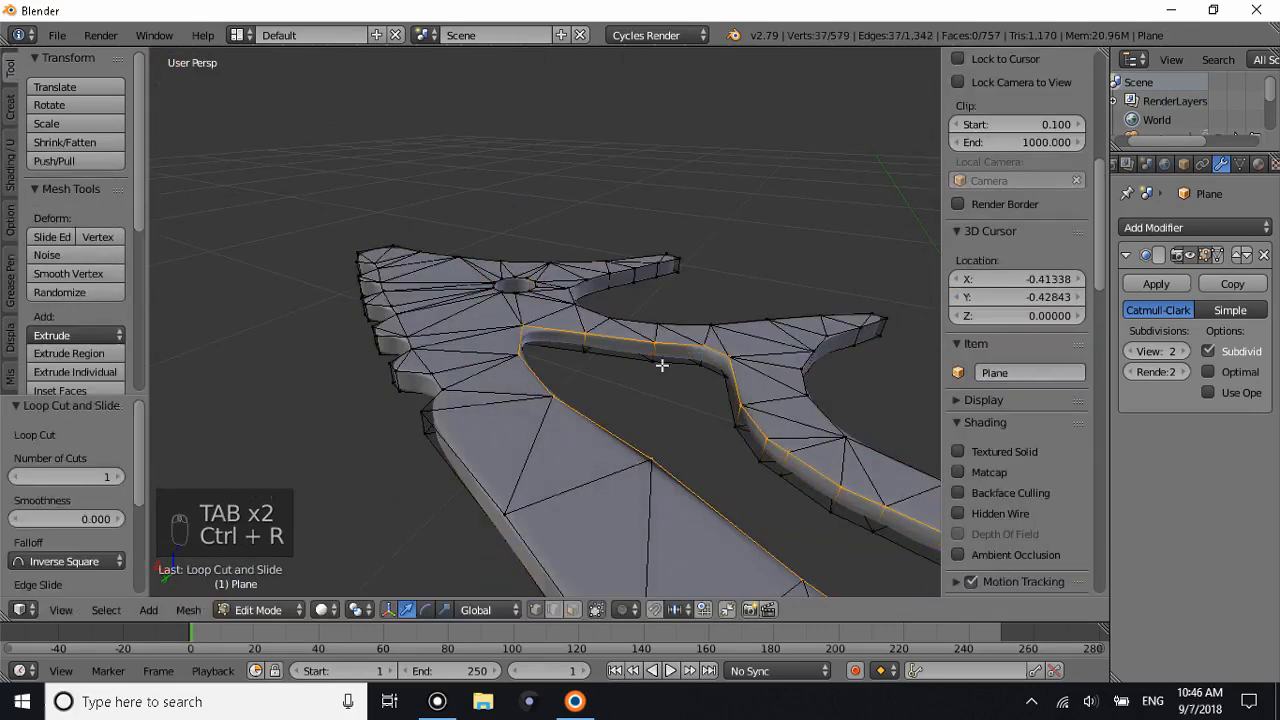
pyautogui.hotkey('ctrl', 'r')
pyautogui.click(652, 357)
pyautogui.click(651, 356)
pyautogui.hotkey('ctrl', 'z')
# Add an edge loop close to the lower edge of the long cut-out's inner wall.
pyautogui.hotkey('ctrl', 'r')
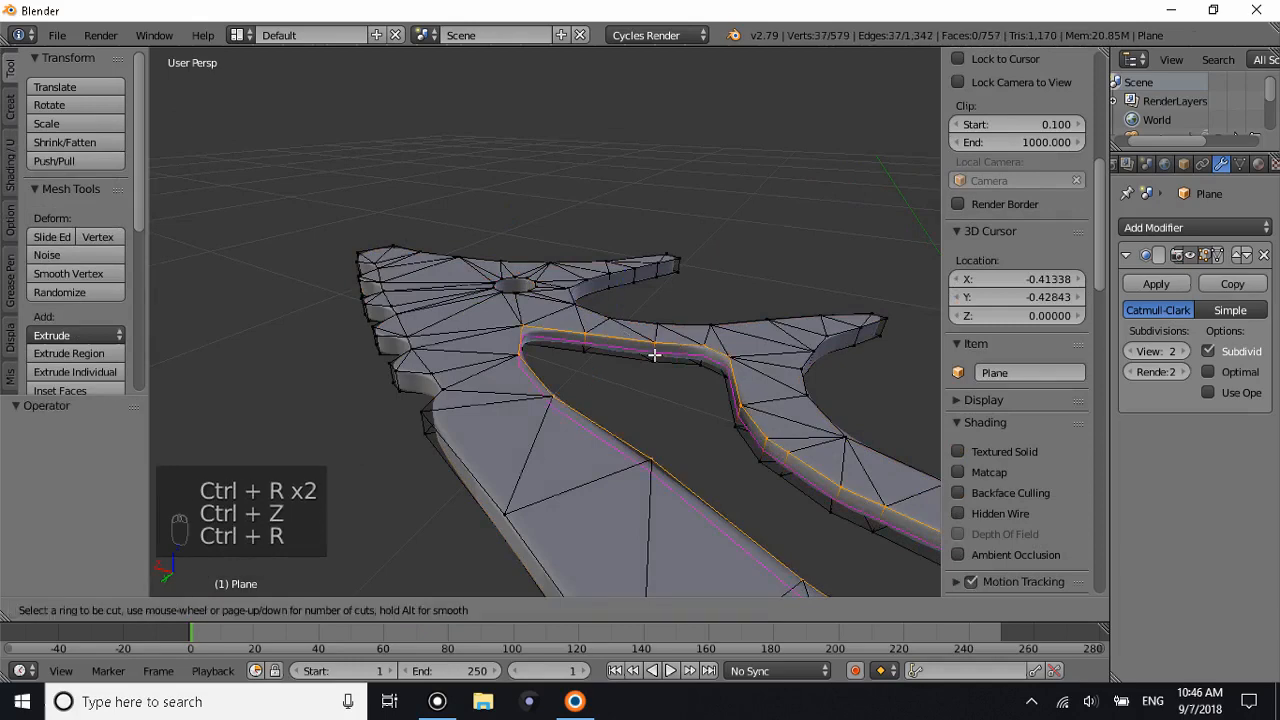
pyautogui.click(654, 352)
pyautogui.click(654, 388)
pyautogui.press('Tab')
# Add two edge loops around the triangular cut-out's inner wall, close to its lower and upper edges.
pyautogui.moveTo(667, 394); pyautogui.dragTo(629, 386, button='middle')
pyautogui.press('Tab')
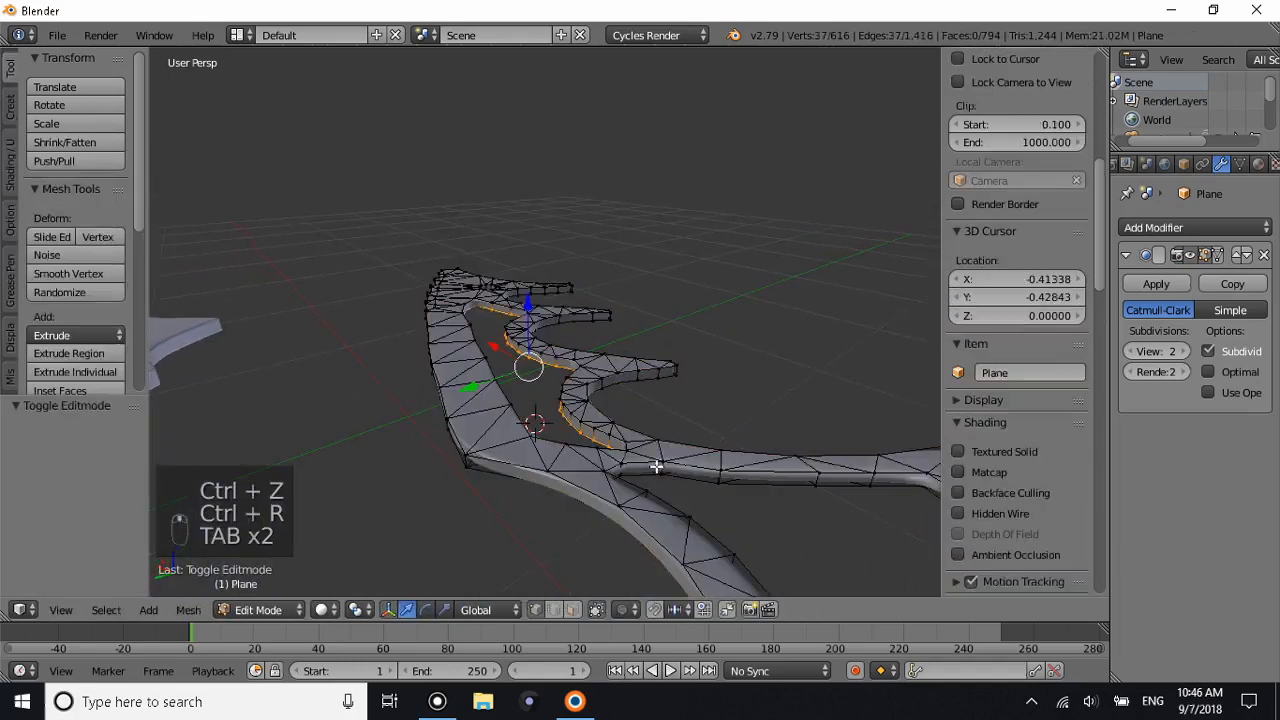
pyautogui.hotkey('ctrl', 'r')
pyautogui.click(665, 468)
pyautogui.click(666, 479)
pyautogui.hotkey('ctrl', 'r')
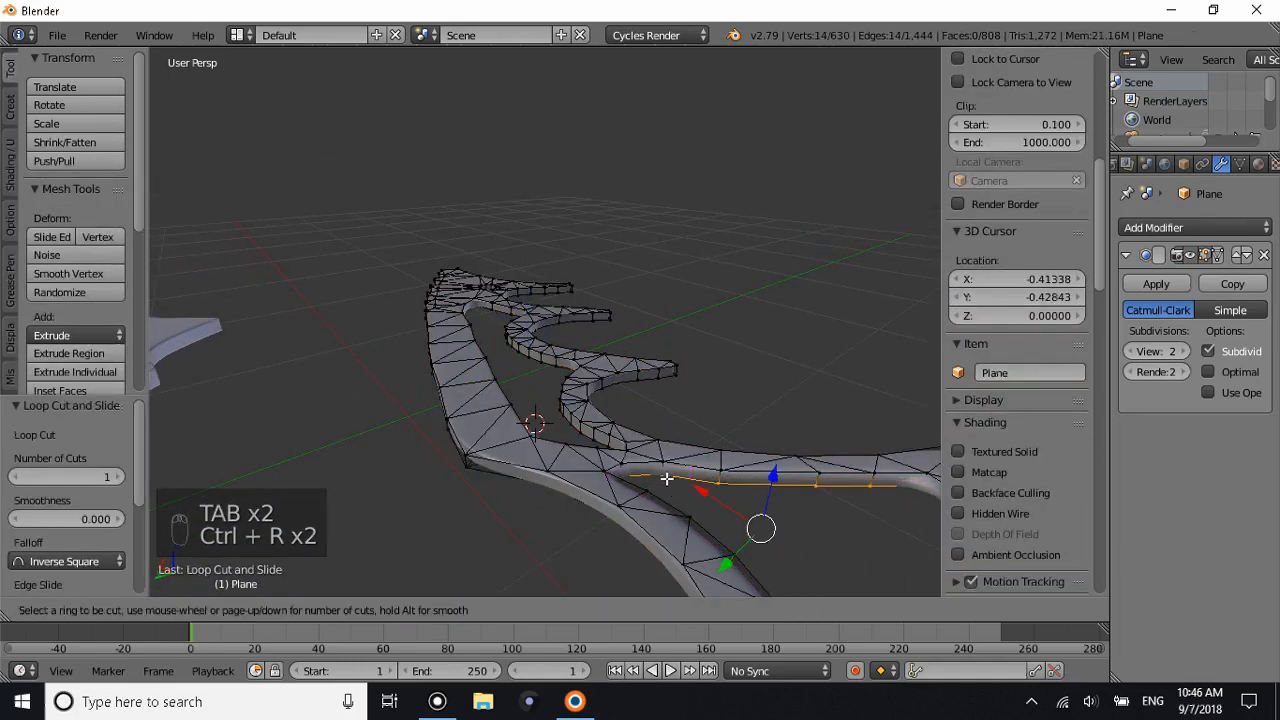
pyautogui.press('Tab')
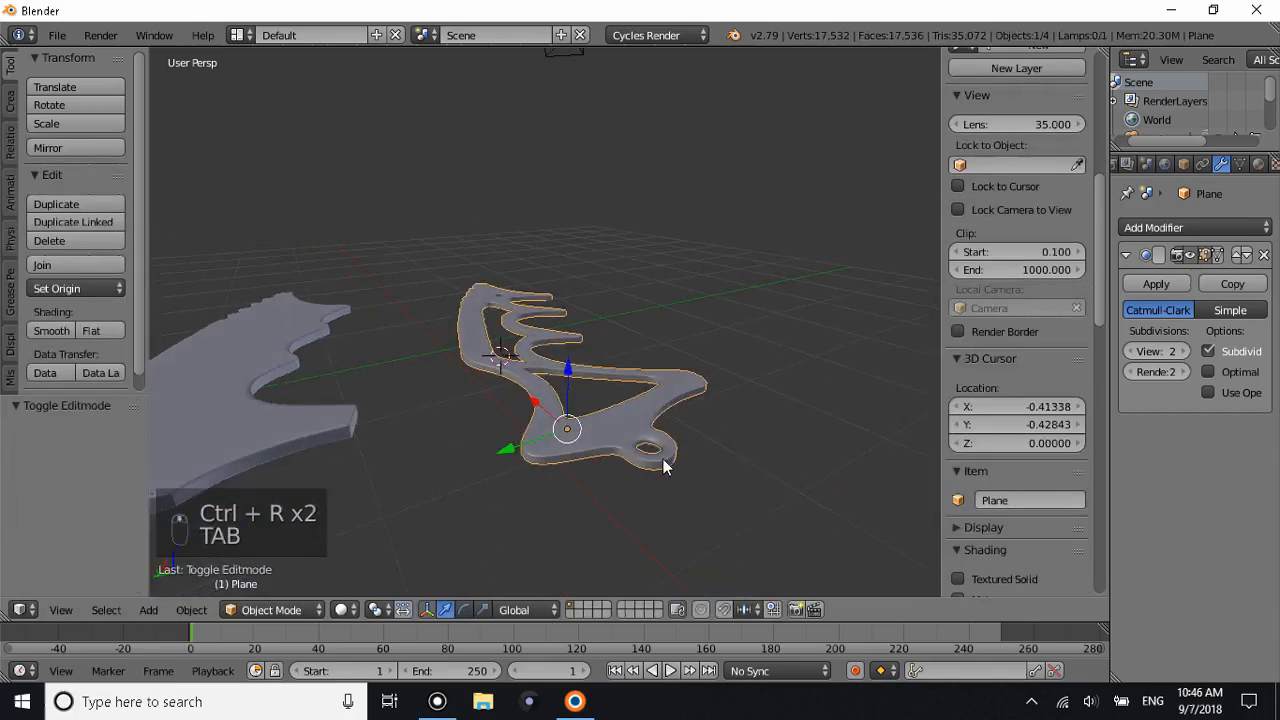
# Add two edge loops around the inner wall of the hole in the liner's round front tab.
pyautogui.hotkey('shift', 'f')
pyautogui.click(549, 306)
pyautogui.press('Tab')
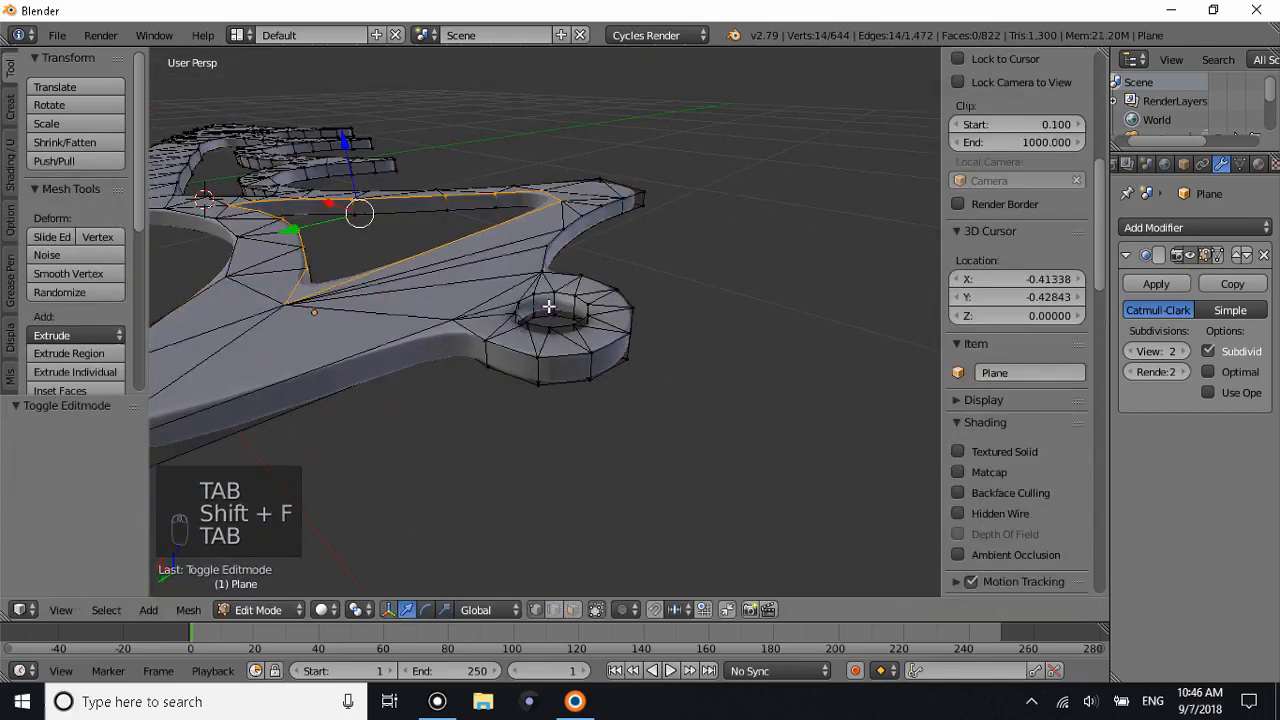
pyautogui.hotkey('ctrl', 'r')
pyautogui.click(549, 306)
pyautogui.click(549, 306)
pyautogui.hotkey('ctrl', 'r')
pyautogui.click(551, 309)
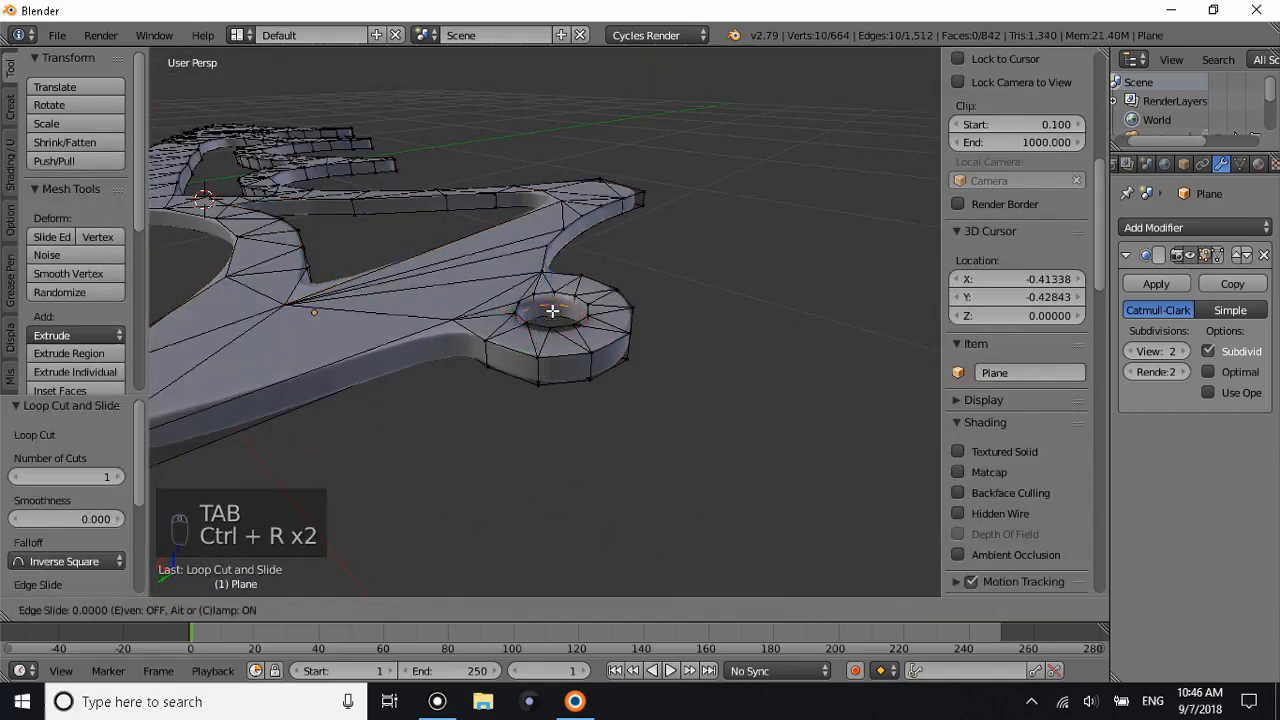
pyautogui.click(548, 270)
pyautogui.press('Tab')
# Compare the smoothed liner with the reference drawing in the orthographic top view.
pyautogui.scroll(-7, 547, 265)
pyautogui.scroll(5, 588, 325)
pyautogui.moveTo(512, 252); pyautogui.dragTo(477, 300, button='middle')
pyautogui.scroll(-4, 588, 325)
pyautogui.press('KP_7')
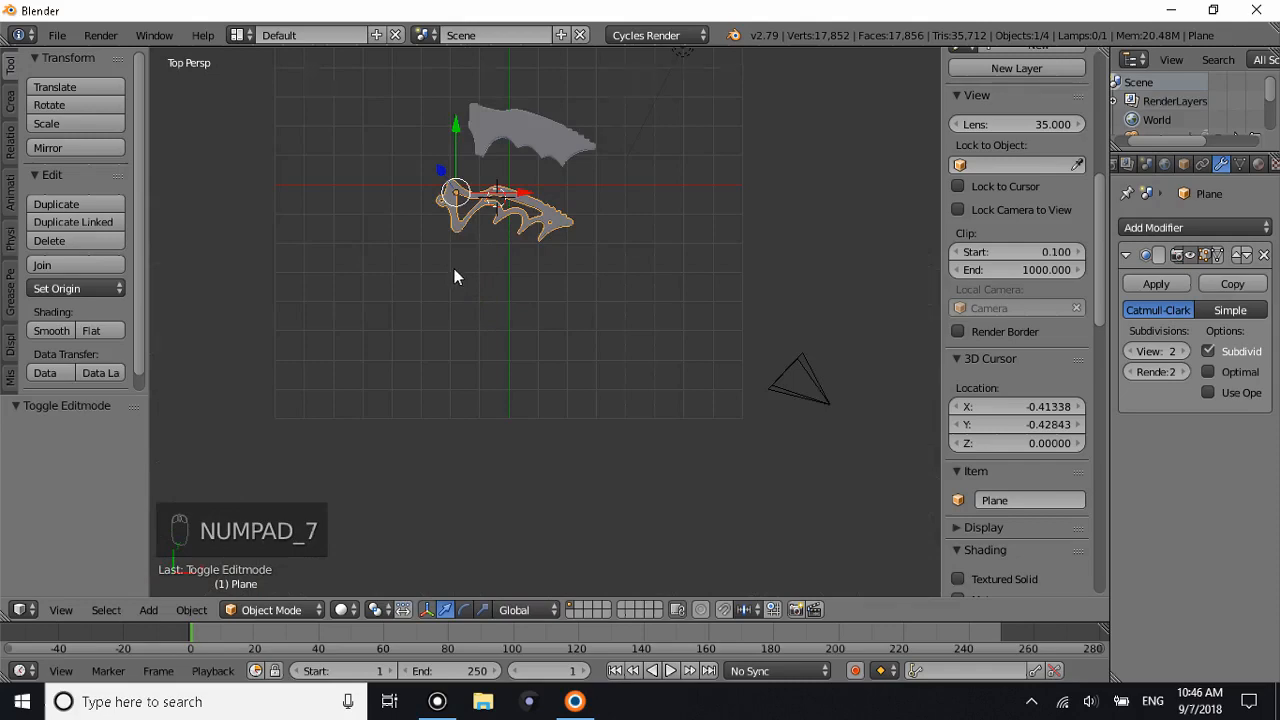
pyautogui.press('KP_5')
pyautogui.scroll(8, 440, 330)
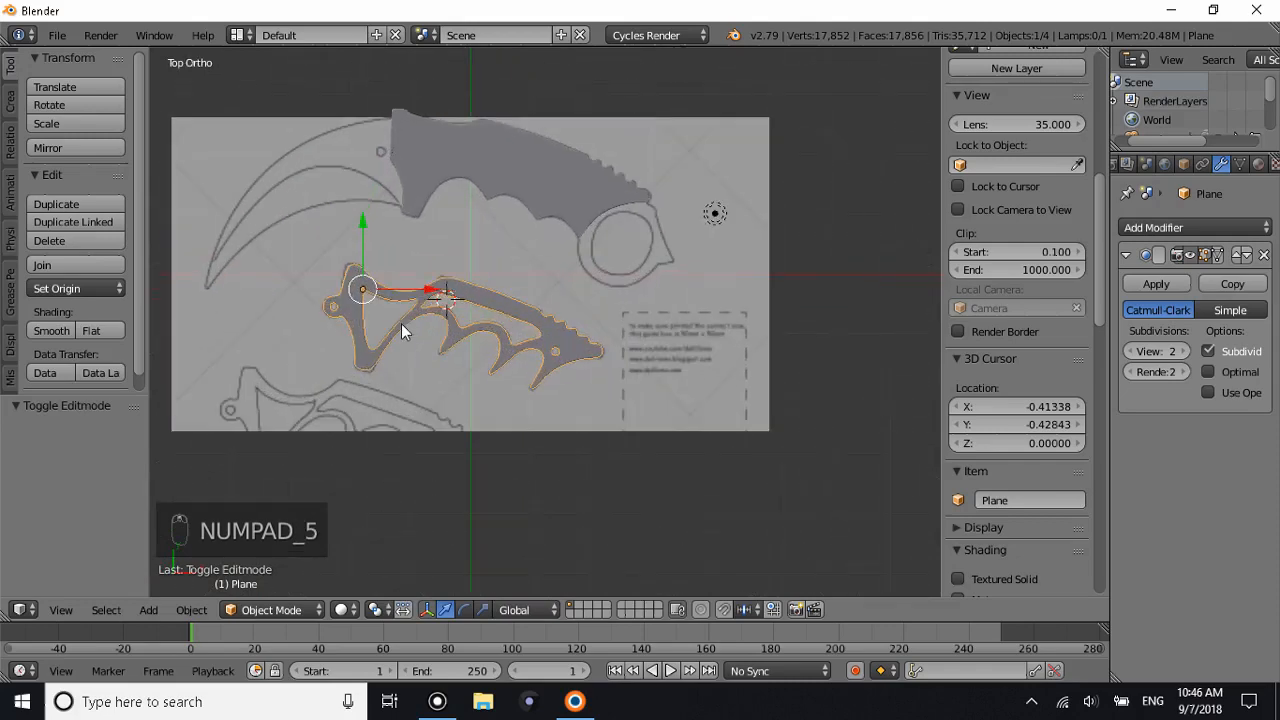
pyautogui.keyDown('shift'); pyautogui.scroll(-2, 268, 325); pyautogui.keyUp('shift')
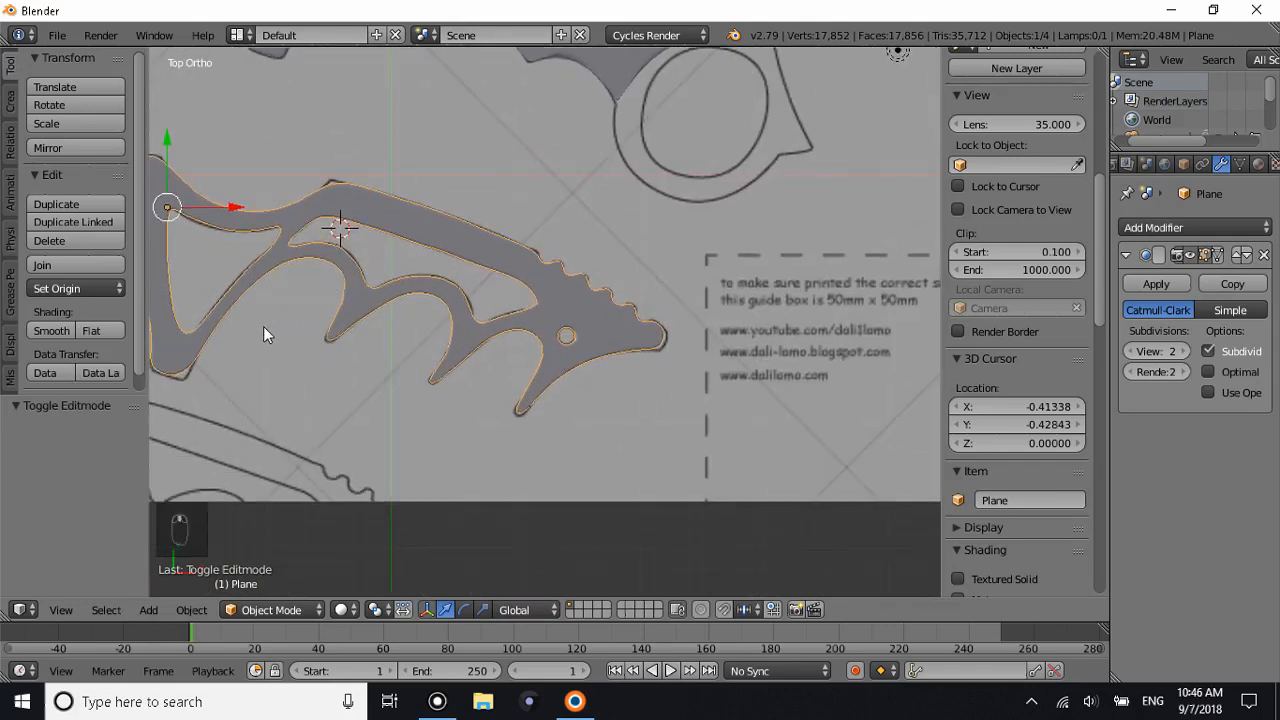
pyautogui.keyDown('ctrl'); pyautogui.scroll(-7, 263, 337); pyautogui.keyUp('ctrl')
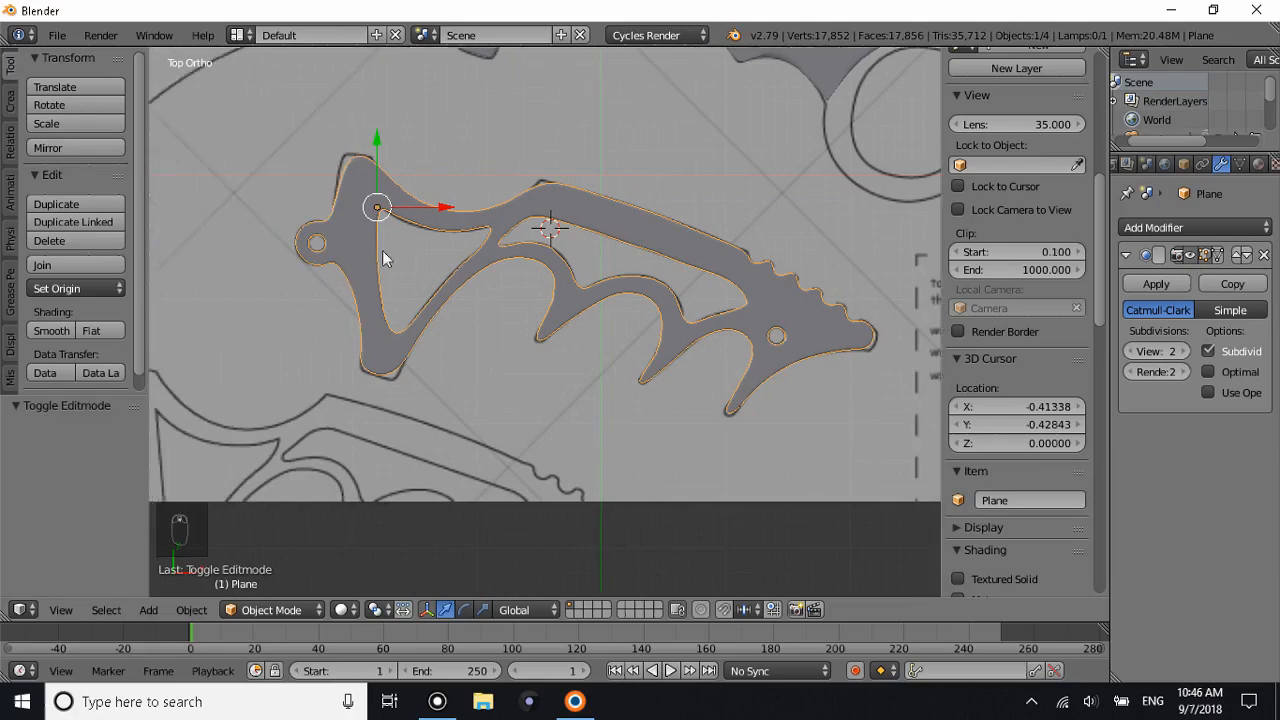
# Add vertical edge cuts close to both corners of the liner's upper front end to sharpen them.
pyautogui.press('Tab')
pyautogui.moveTo(326, 230); pyautogui.dragTo(551, 316, button='middle')
pyautogui.hotkey('ctrl', 'r')
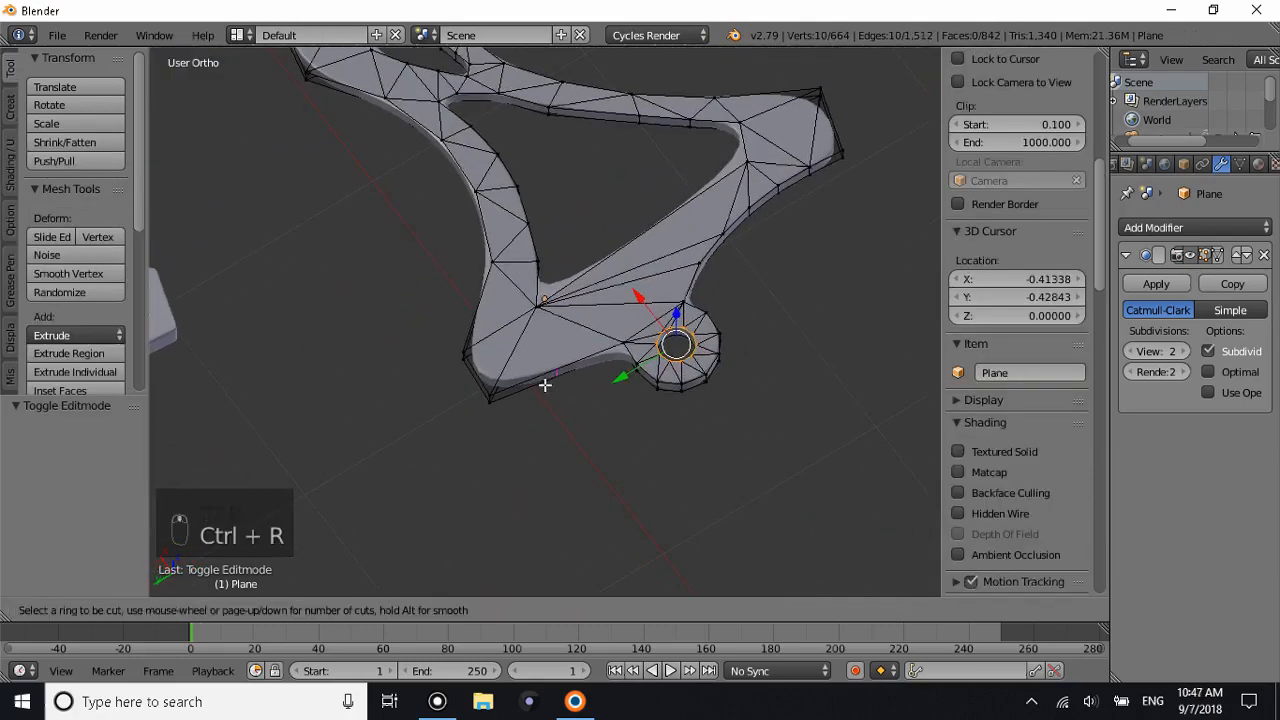
pyautogui.click(543, 381)
pyautogui.click(480, 417)
pyautogui.moveTo(474, 411); pyautogui.dragTo(558, 405, button='middle')
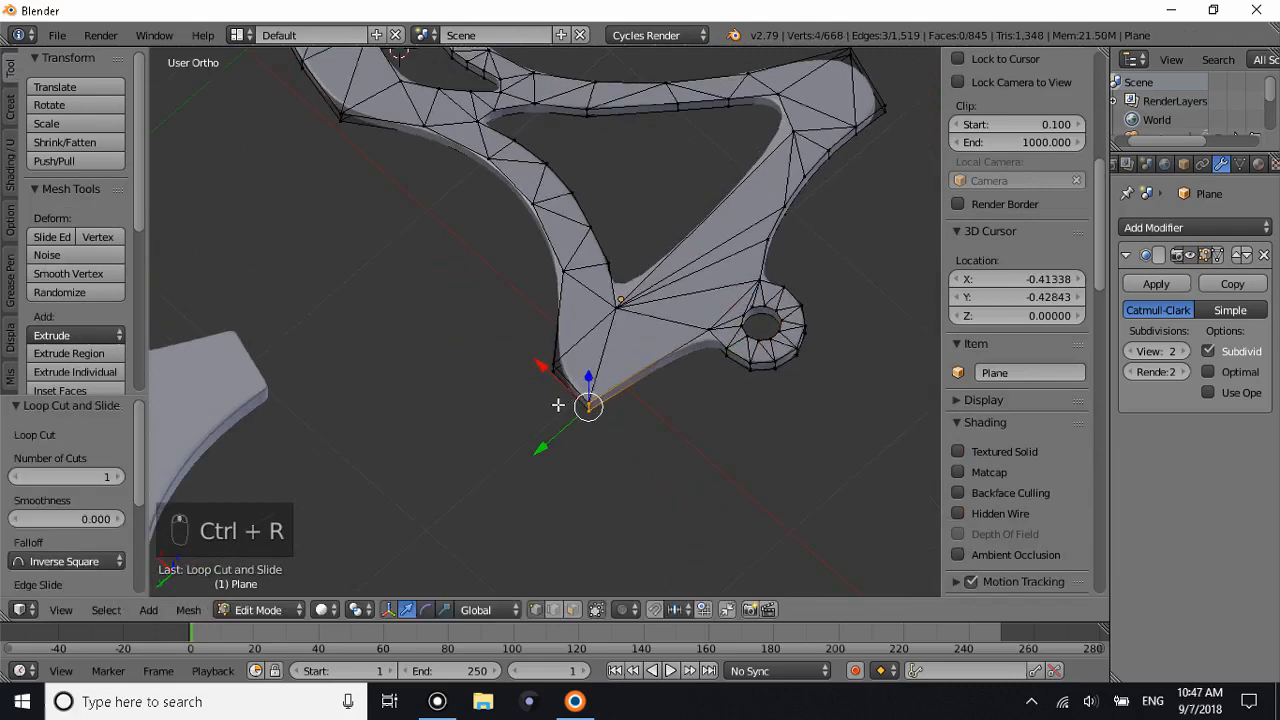
pyautogui.hotkey('ctrl', 'r')
pyautogui.press('Tab')
pyautogui.moveTo(486, 360); pyautogui.dragTo(420, 320, button='middle')
# Isolate the liner in local view and add vertical edge cuts close to both corners of its lower front tip.
pyautogui.press('Tab')
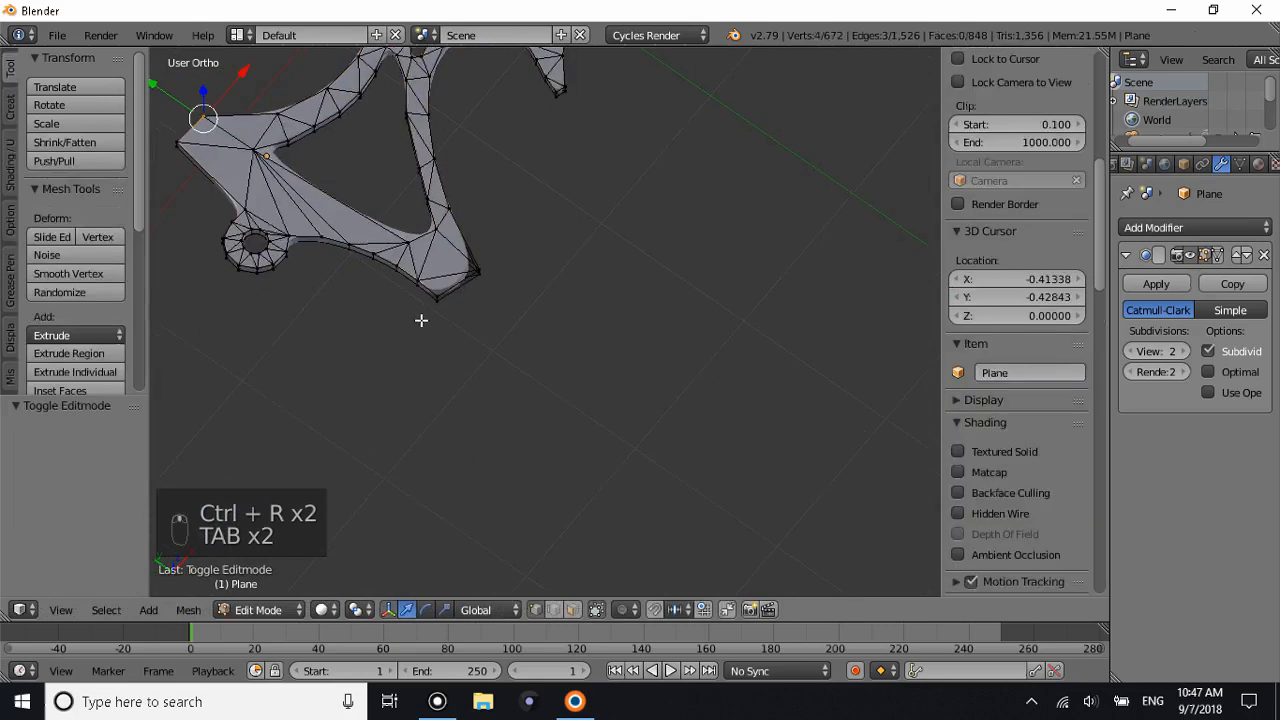
pyautogui.press('KP_Divide')
pyautogui.press('KP_7')
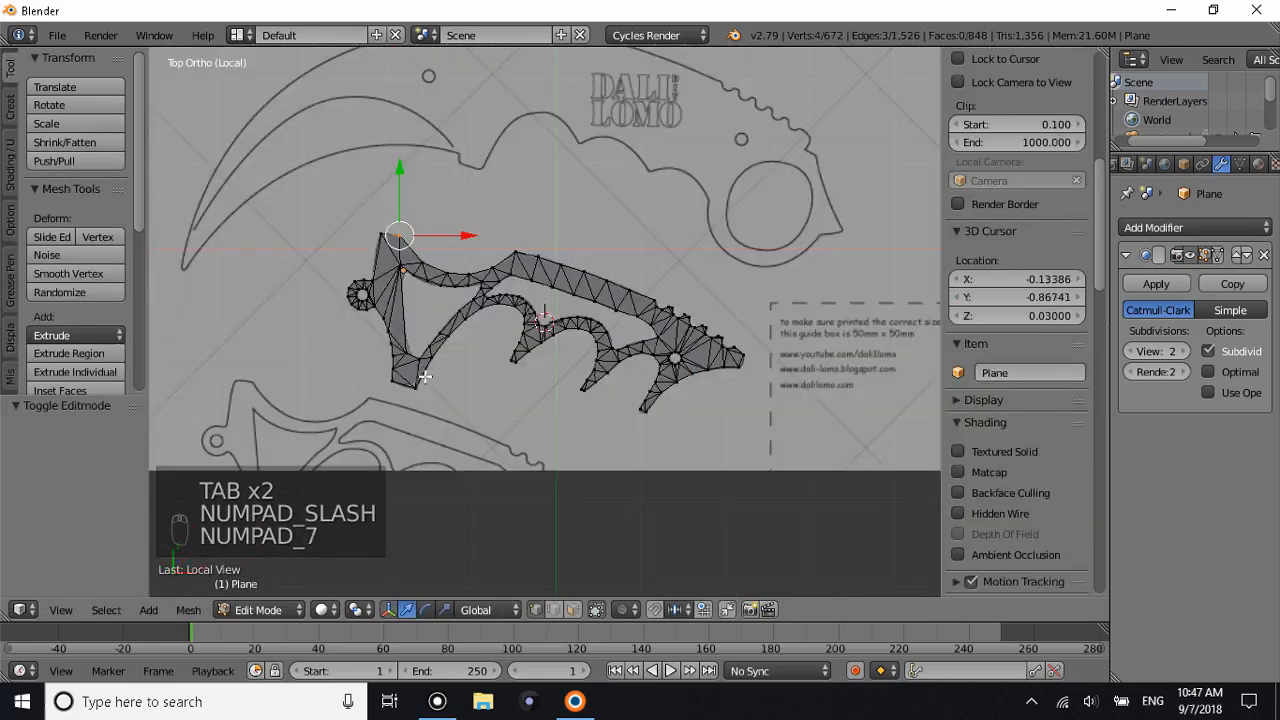
pyautogui.moveTo(414, 402); pyautogui.dragTo(449, 286, button='middle')
pyautogui.scroll(3, 371, 429)
pyautogui.hotkey('ctrl', 'r')
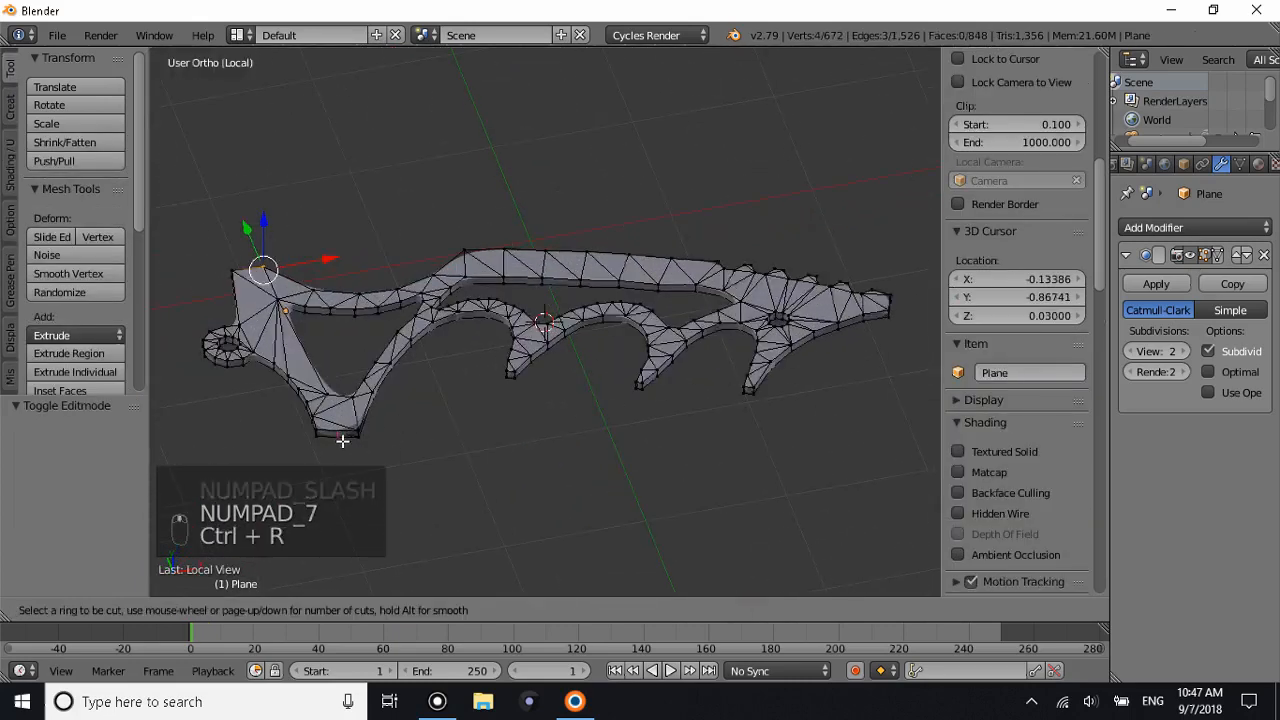
pyautogui.click(343, 437)
pyautogui.rightClick(381, 440)
pyautogui.press('Tab')
pyautogui.press('Tab')
pyautogui.hotkey('ctrl', 'r')
pyautogui.click(331, 437)
pyautogui.rightClick(257, 443)
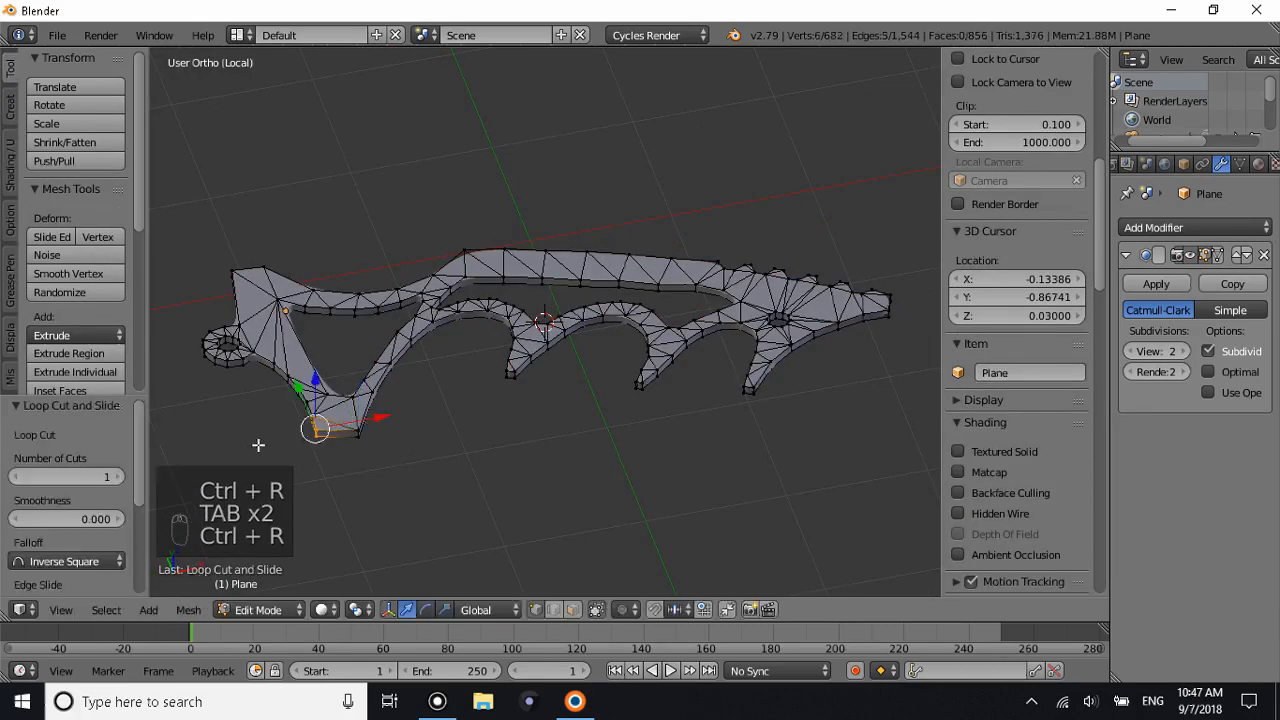
pyautogui.press('Tab')
# Add vertical edge cuts close to both corners of the tip of the first finger-groove spike.
pyautogui.press('Tab')
pyautogui.hotkey('ctrl', 'r')
pyautogui.click(486, 420)
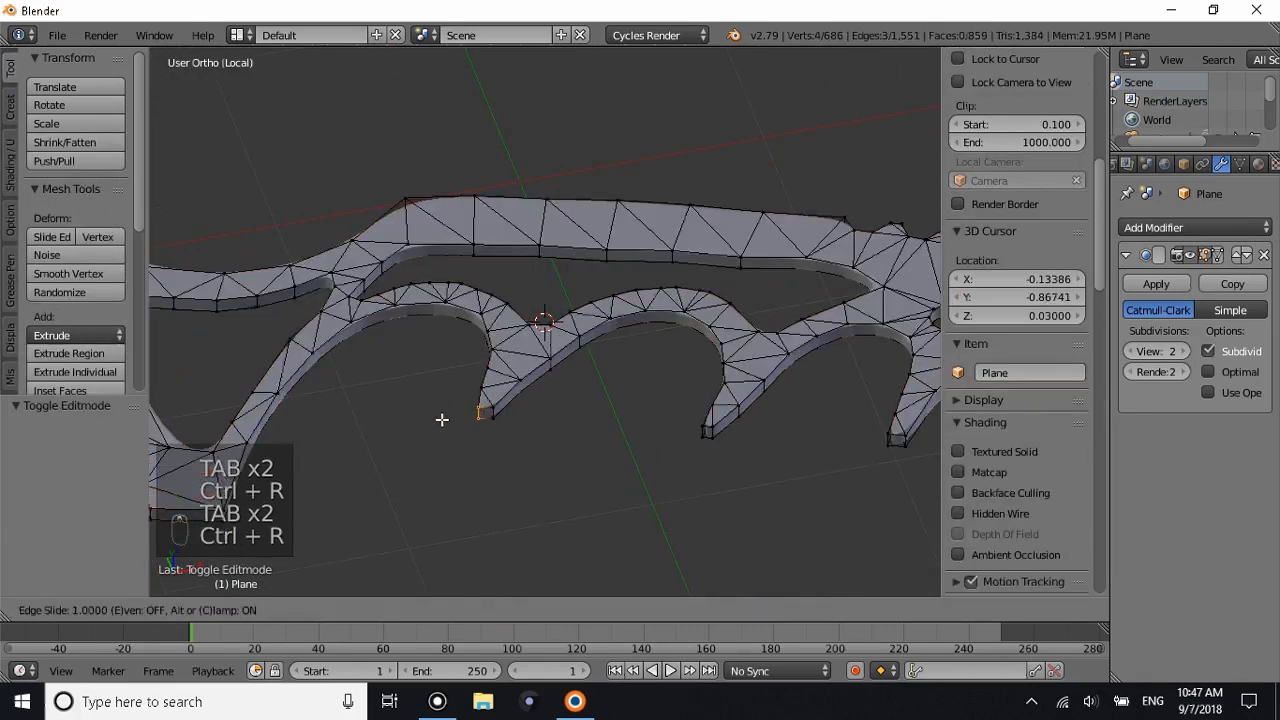
pyautogui.rightClick(443, 420)
pyautogui.hotkey('ctrl', 'r')
pyautogui.click(488, 413)
pyautogui.rightClick(524, 420)
pyautogui.press('Tab')
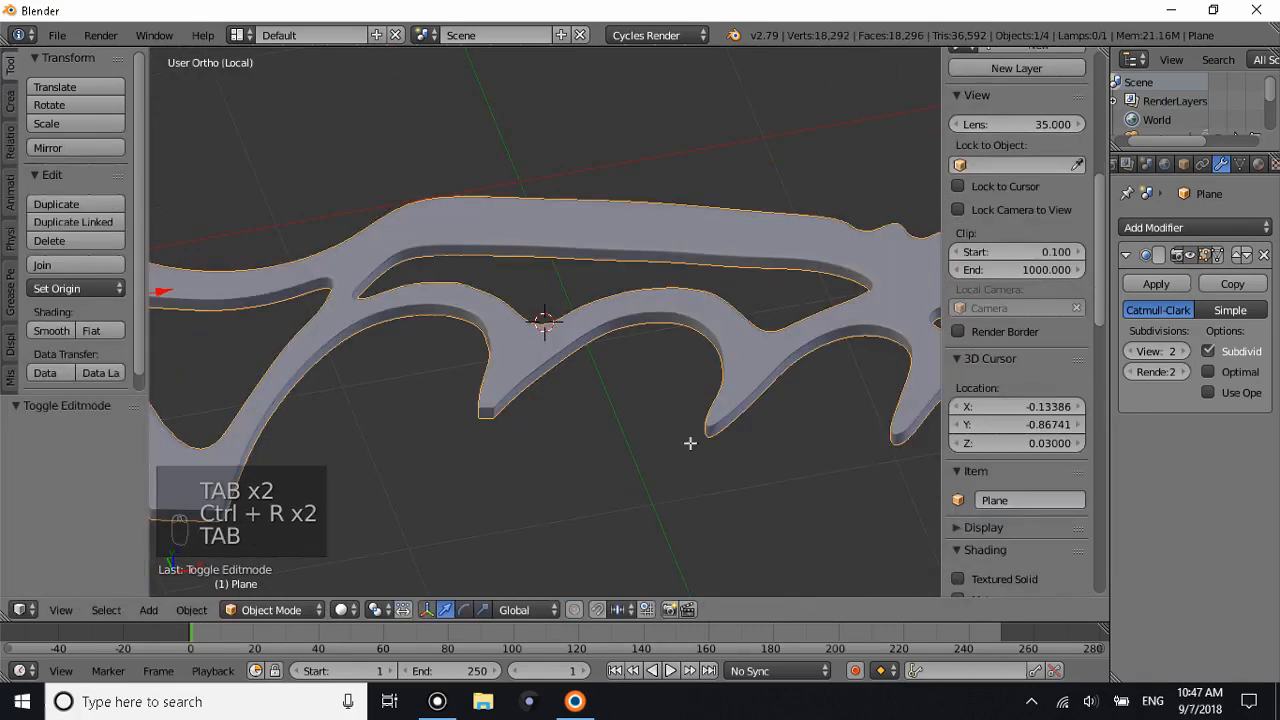
pyautogui.press('Tab')
pyautogui.hotkey('ctrl', 'r')
pyautogui.click(710, 434)
pyautogui.rightClick(709, 435)
pyautogui.hotkey('ctrl', 'z')
# Add a vertical edge cut at the tip of the middle finger-groove spike.
pyautogui.hotkey('ctrl', 'r')
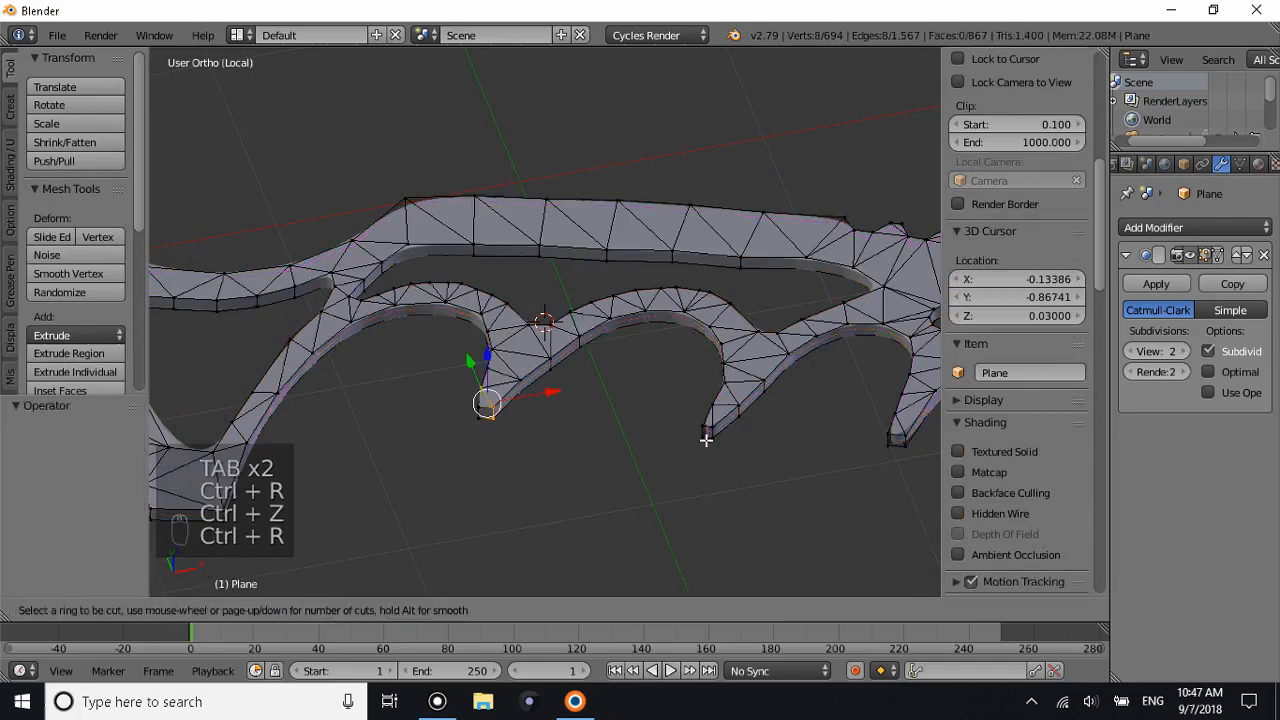
pyautogui.click(704, 441)
pyautogui.rightClick(703, 441)
pyautogui.press('Tab')
# Add a vertical edge cut beside the corner where the liner's spine bends, to match the drawing's sharp corner.
pyautogui.moveTo(735, 437); pyautogui.dragTo(720, 486, button='middle')
pyautogui.press('Tab')
pyautogui.press('Tab')
pyautogui.press('KP_7')
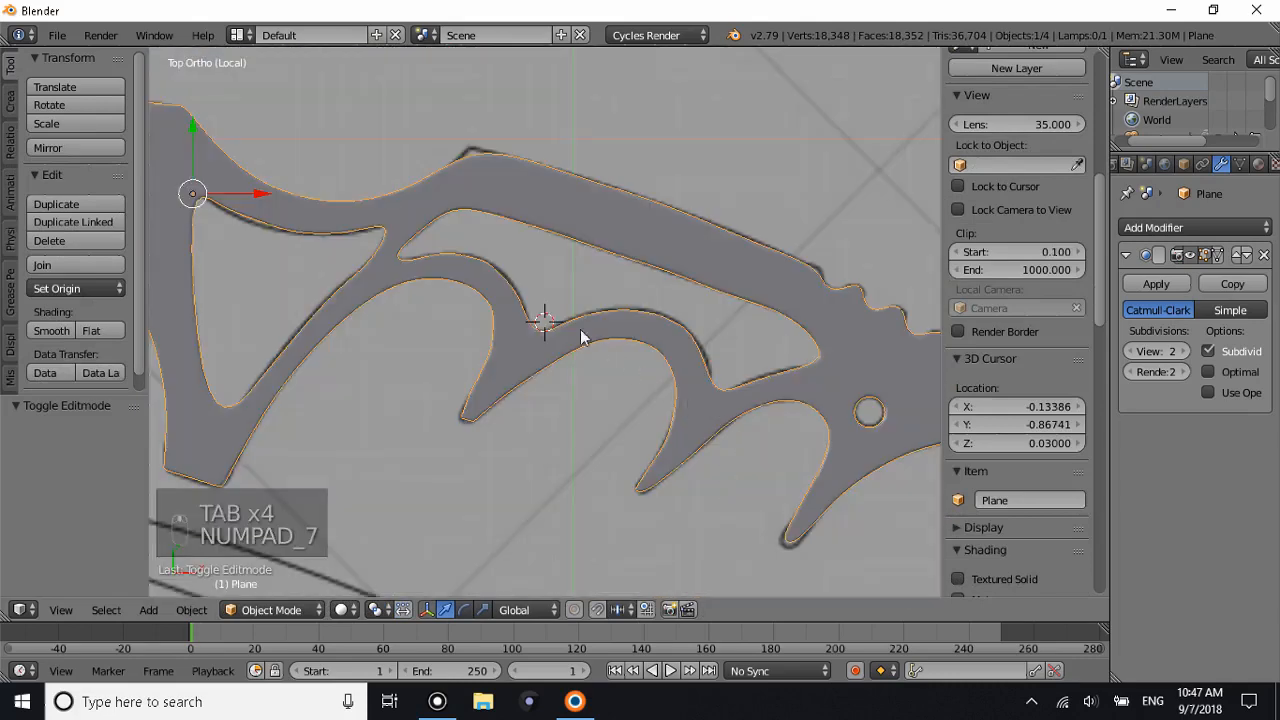
pyautogui.moveTo(571, 257); pyautogui.dragTo(260, 177, button='middle')
pyautogui.press('Tab')
pyautogui.hotkey('ctrl', 'r')
pyautogui.click(663, 400)
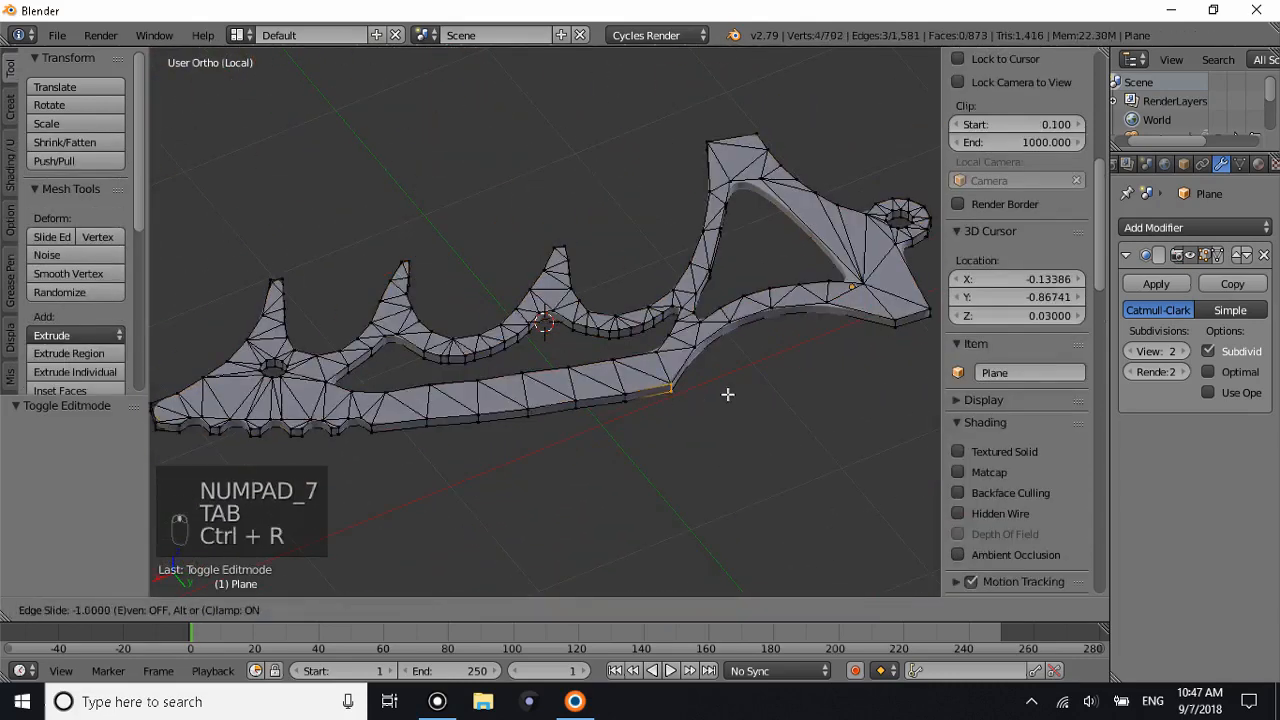
pyautogui.click(727, 394)
pyautogui.press('Tab')
pyautogui.press('KP_7')
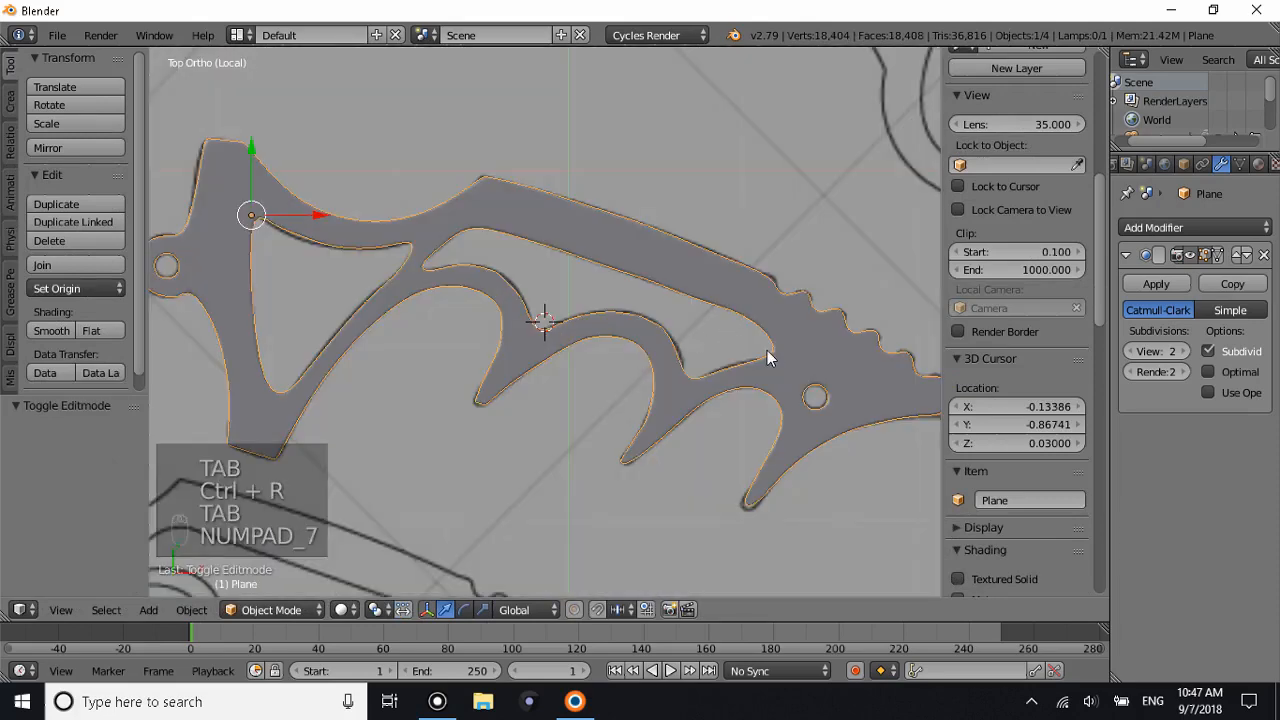
# Add a vertical edge cut at the end of the straight spine, just before the first serration.
pyautogui.moveTo(768, 358); pyautogui.dragTo(546, 382, button='middle')
pyautogui.press('Tab')
pyautogui.hotkey('ctrl', 'r')
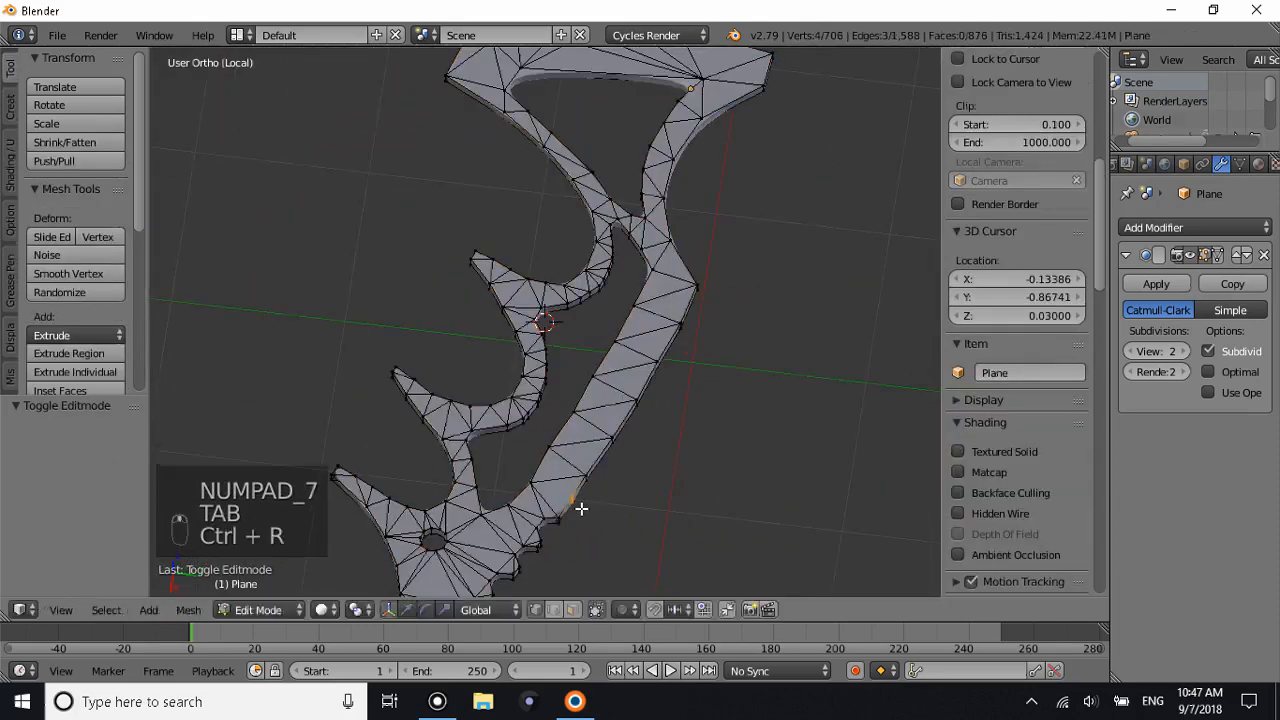
pyautogui.click(581, 509)
pyautogui.click(557, 523)
pyautogui.press('Tab')
pyautogui.press('KP_7')
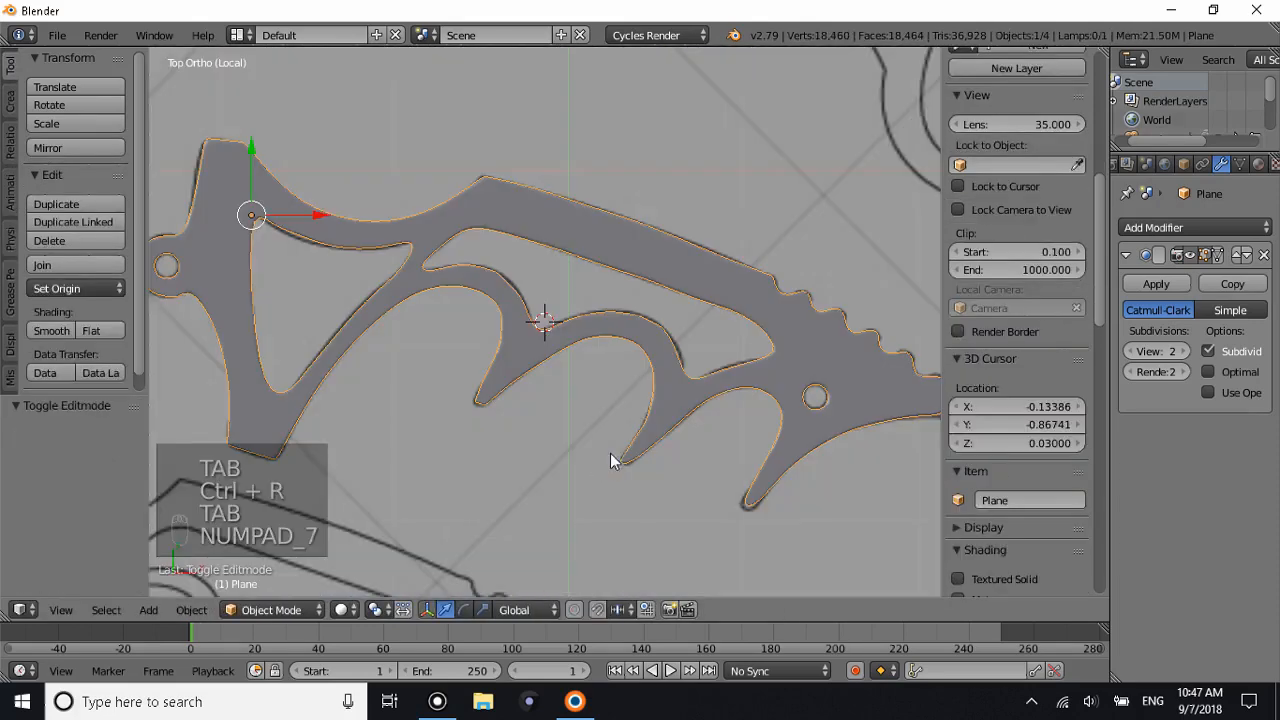
pyautogui.keyDown('shift'); pyautogui.scroll(-1, 618, 432); pyautogui.keyUp('shift')
pyautogui.scroll(-2, 366, 372)
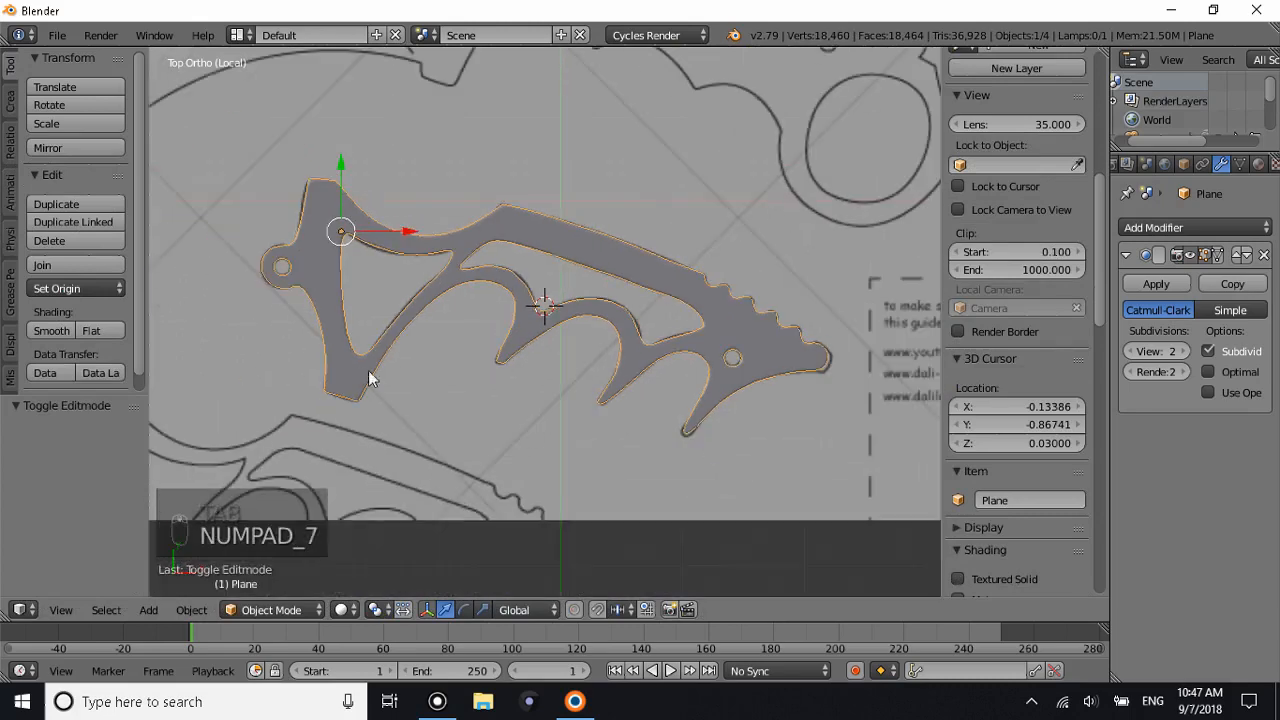
pyautogui.keyDown('ctrl'); pyautogui.scroll(-2, 647, 389); pyautogui.keyUp('ctrl')
pyautogui.keyDown('ctrl'); pyautogui.scroll(2, 647, 396); pyautogui.keyUp('ctrl')
pyautogui.scroll(5, 618, 394)
pyautogui.scroll(1, 722, 413)
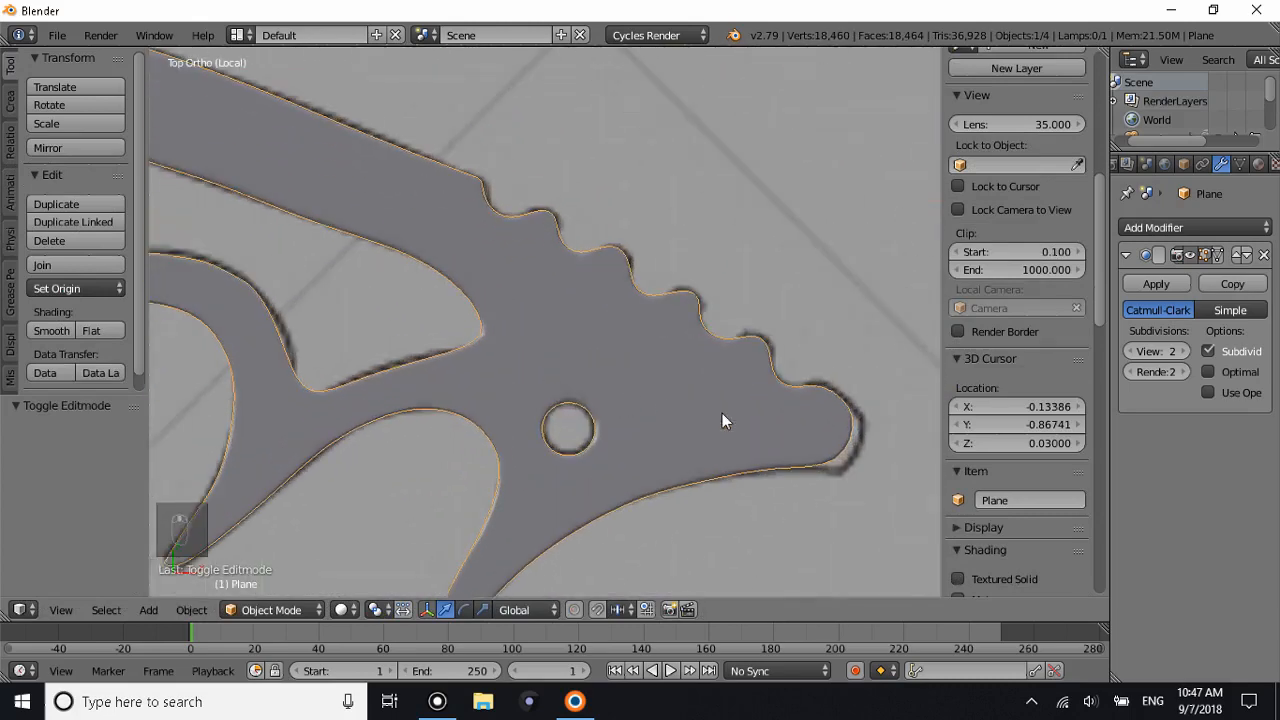
pyautogui.press('Tab')
pyautogui.moveTo(846, 491); pyautogui.dragTo(689, 397, button='middle')
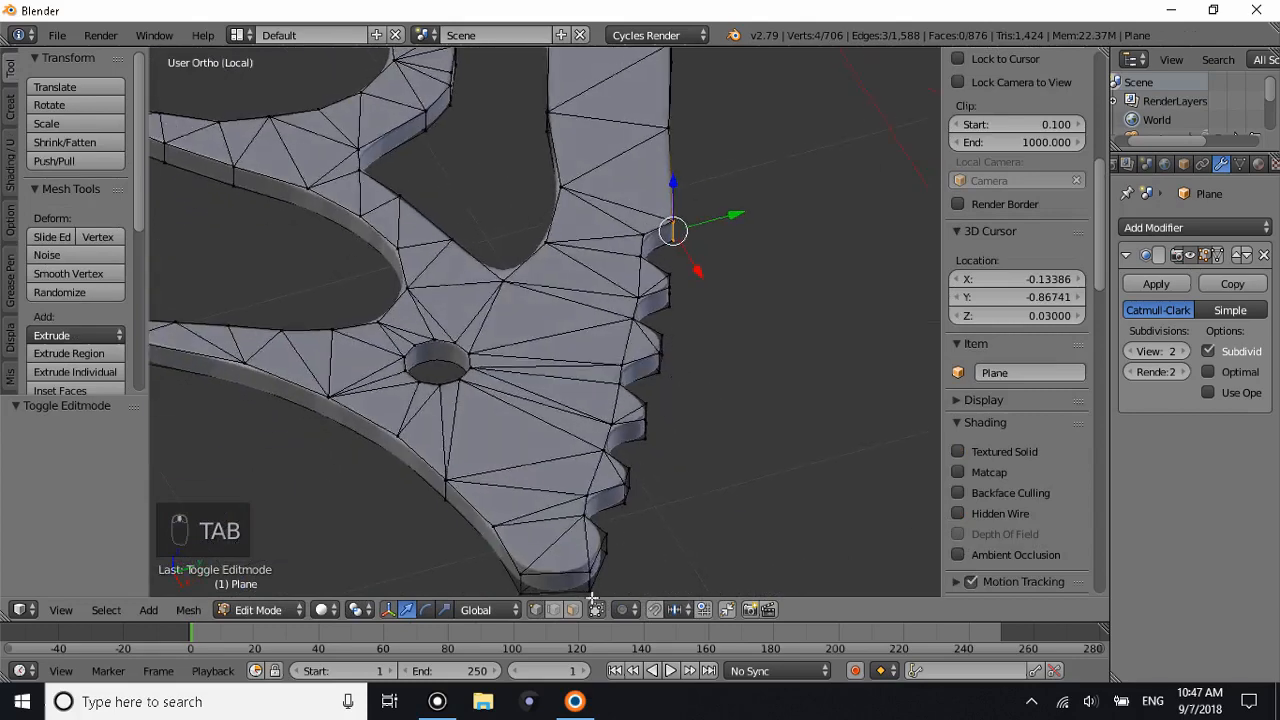
pyautogui.hotkey('ctrl', 'r')
pyautogui.rightClick(560, 576)
pyautogui.press('Tab')
# Leave local view and move the liner over the handle, about 0.826 along X and 2.553 along Y.
pyautogui.scroll(-8, 560, 474)
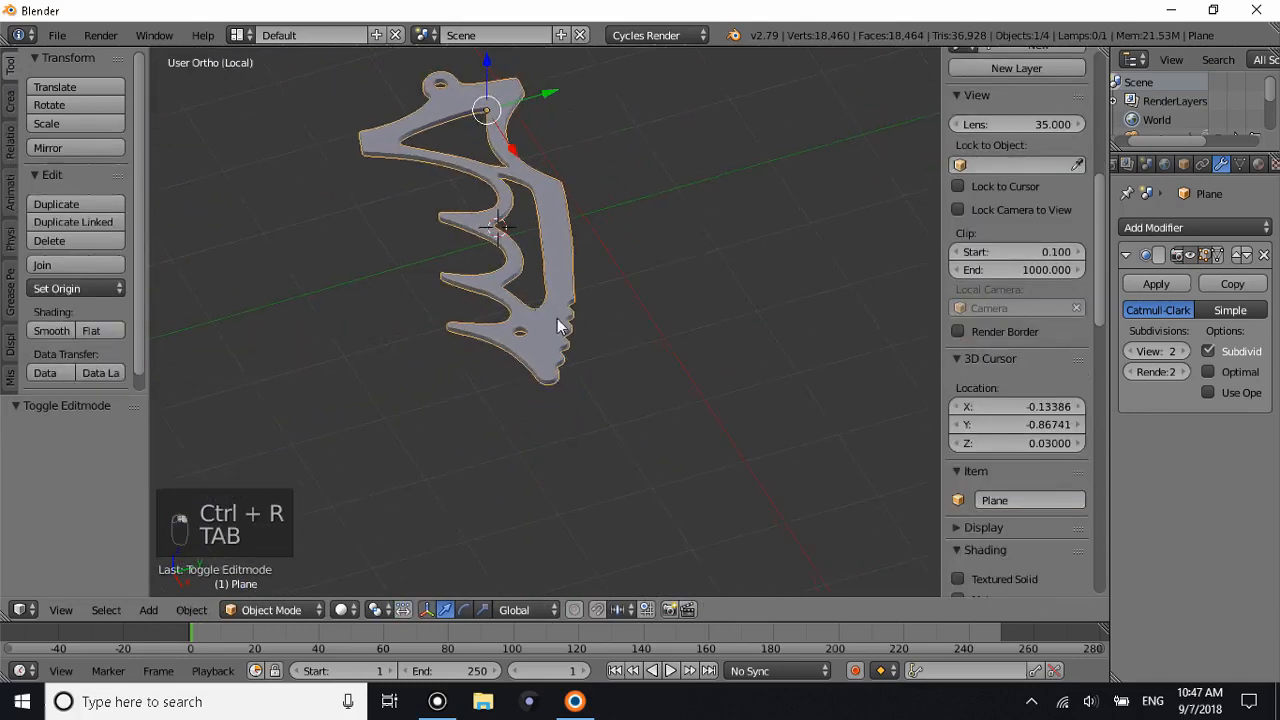
pyautogui.moveTo(557, 316); pyautogui.dragTo(582, 318, button='middle')
pyautogui.press('KP_7')
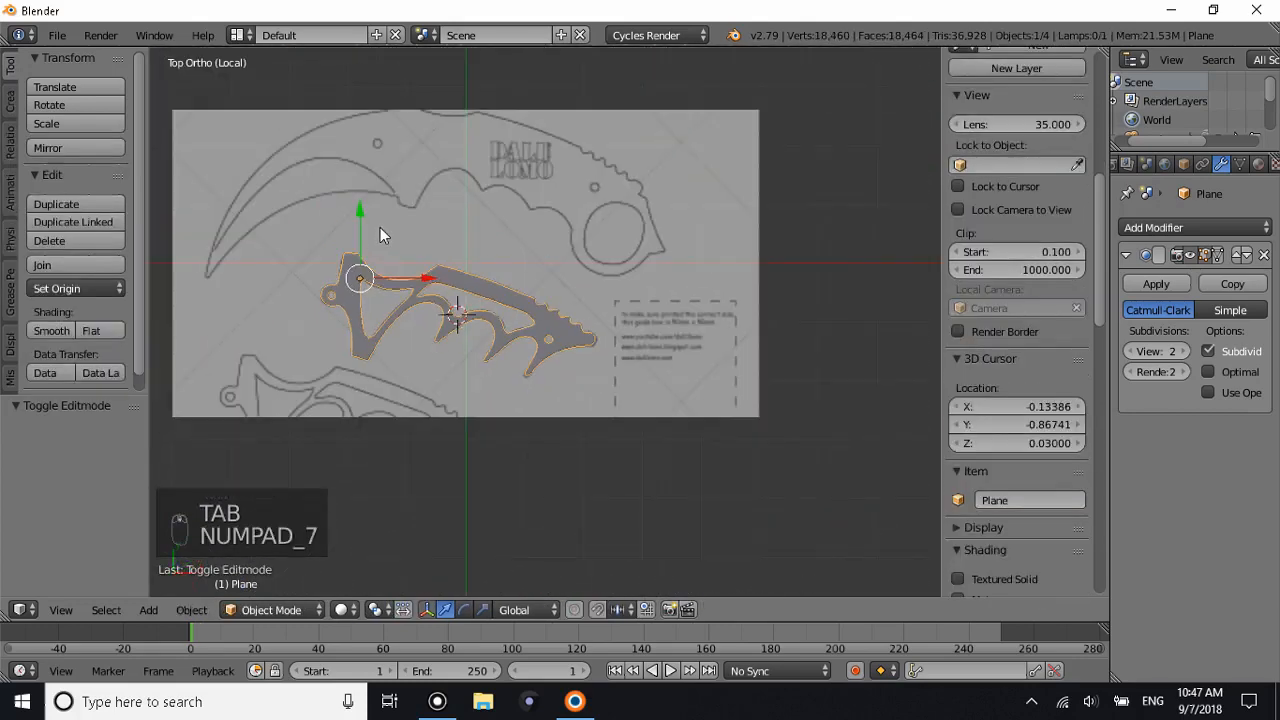
pyautogui.press('KP_Divide')
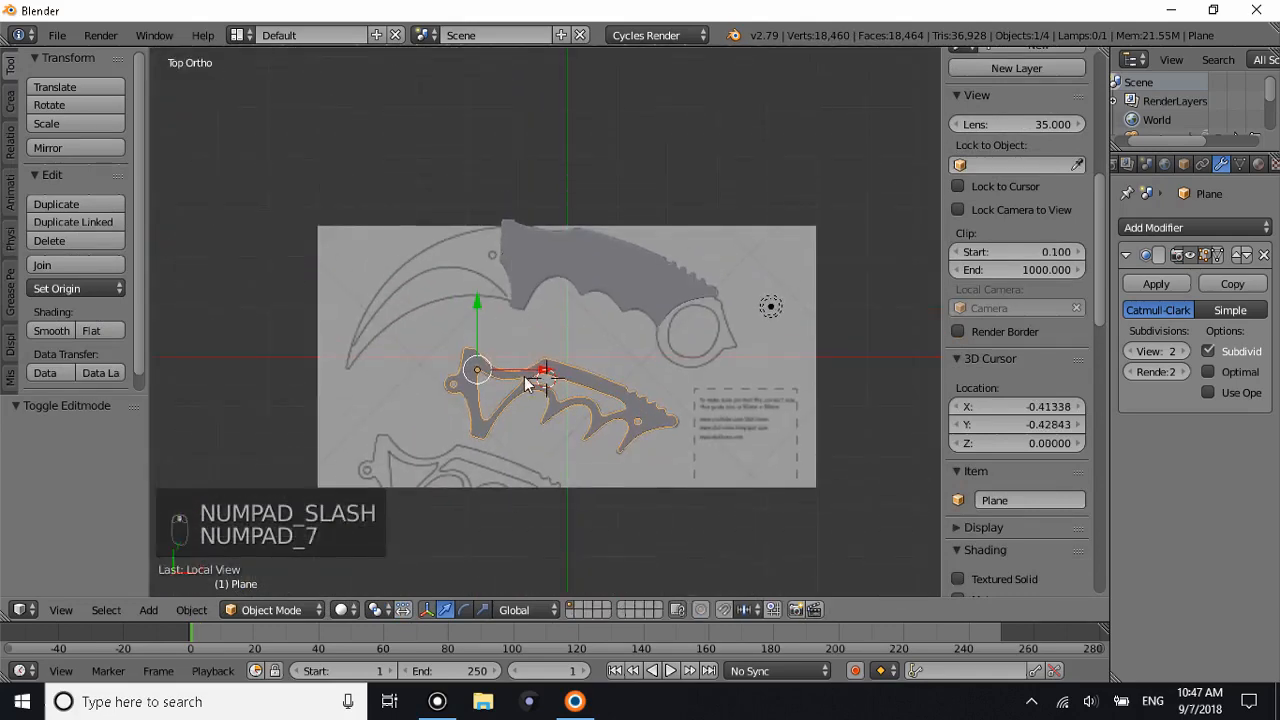
pyautogui.press('g')
pyautogui.click(562, 250)
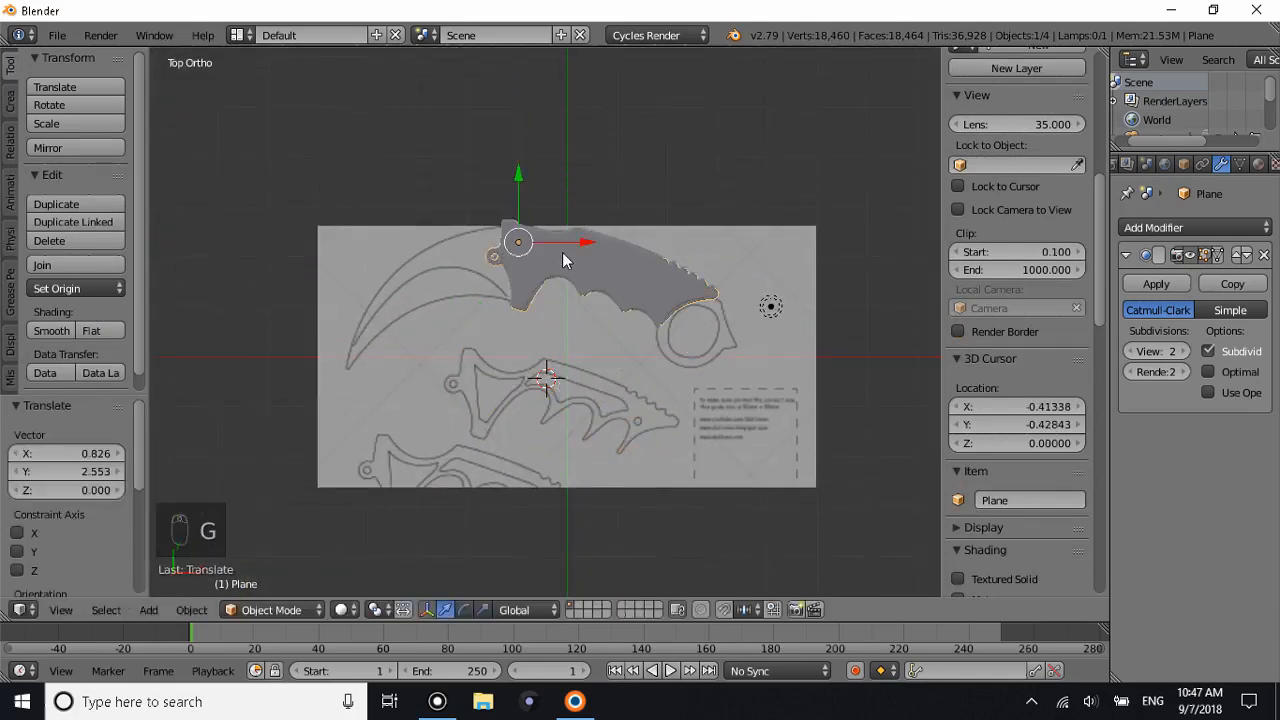
# Raise the liner about 0.091 along Z above the handle.
pyautogui.moveTo(565, 255); pyautogui.dragTo(472, 110, button='middle')
pyautogui.moveTo(466, 104); pyautogui.dragTo(480, 87)
pyautogui.press('KP_1')
pyautogui.scroll(5, 605, 213)
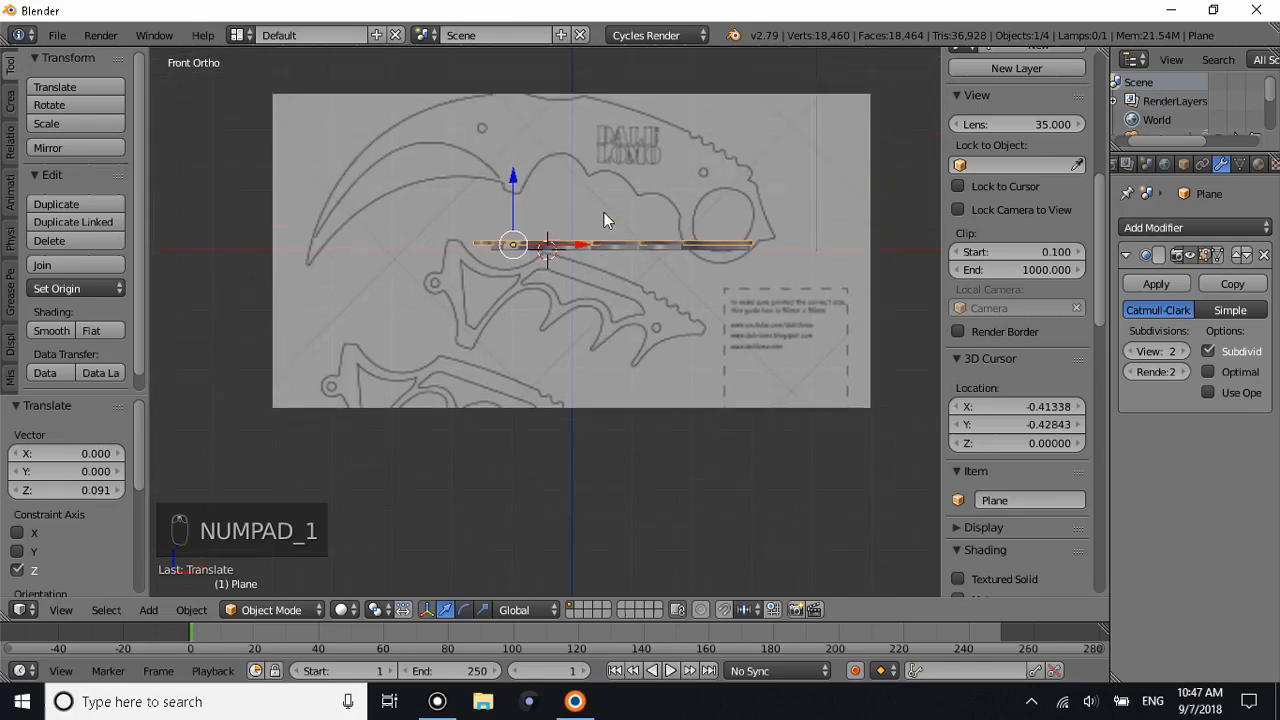
# Raise the liner about 0.009 along Z and fine-adjust its height so its underside sits just on the handle's top face.
pyautogui.keyDown('shift'); pyautogui.scroll(3, 612, 205); pyautogui.keyUp('shift')
pyautogui.scroll(4, 530, 208)
pyautogui.keyDown('shift'); pyautogui.scroll(4, 438, 192); pyautogui.keyUp('shift')
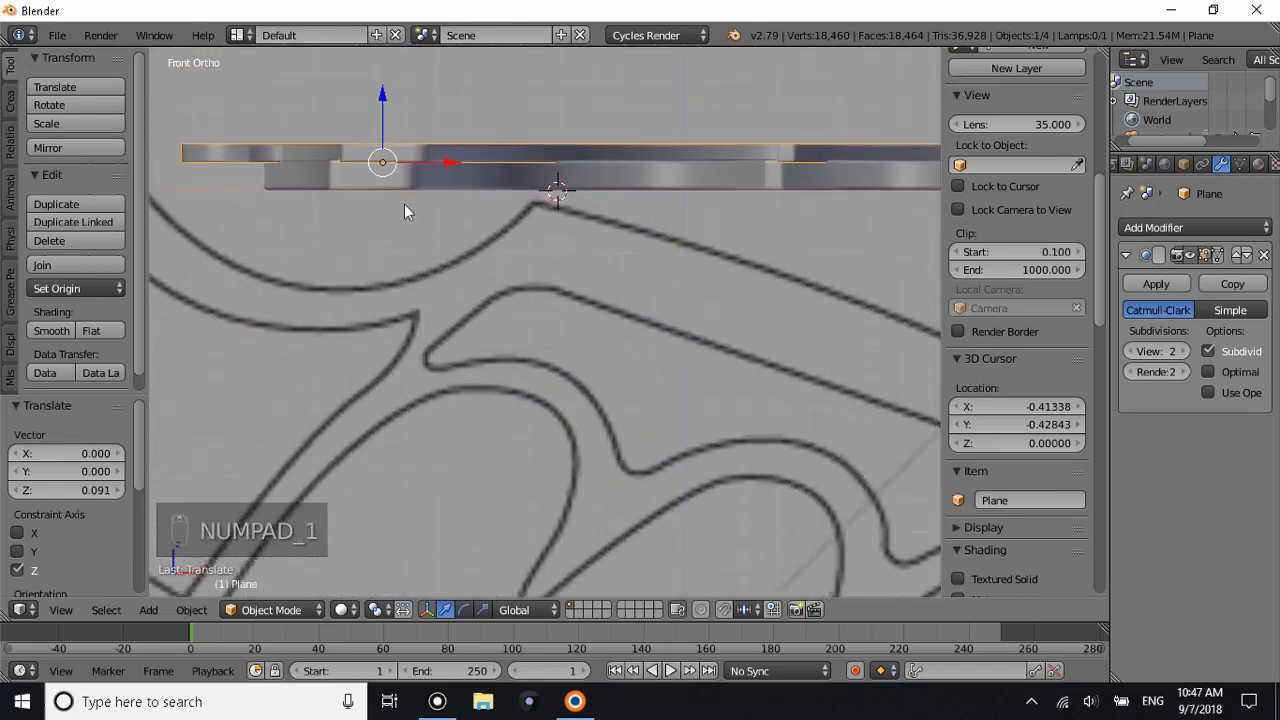
pyautogui.keyDown('shift'); pyautogui.scroll(4, 385, 212); pyautogui.keyUp('shift')
pyautogui.scroll(3, 325, 238)
pyautogui.keyDown('ctrl'); pyautogui.scroll(6, 293, 234); pyautogui.keyUp('ctrl')
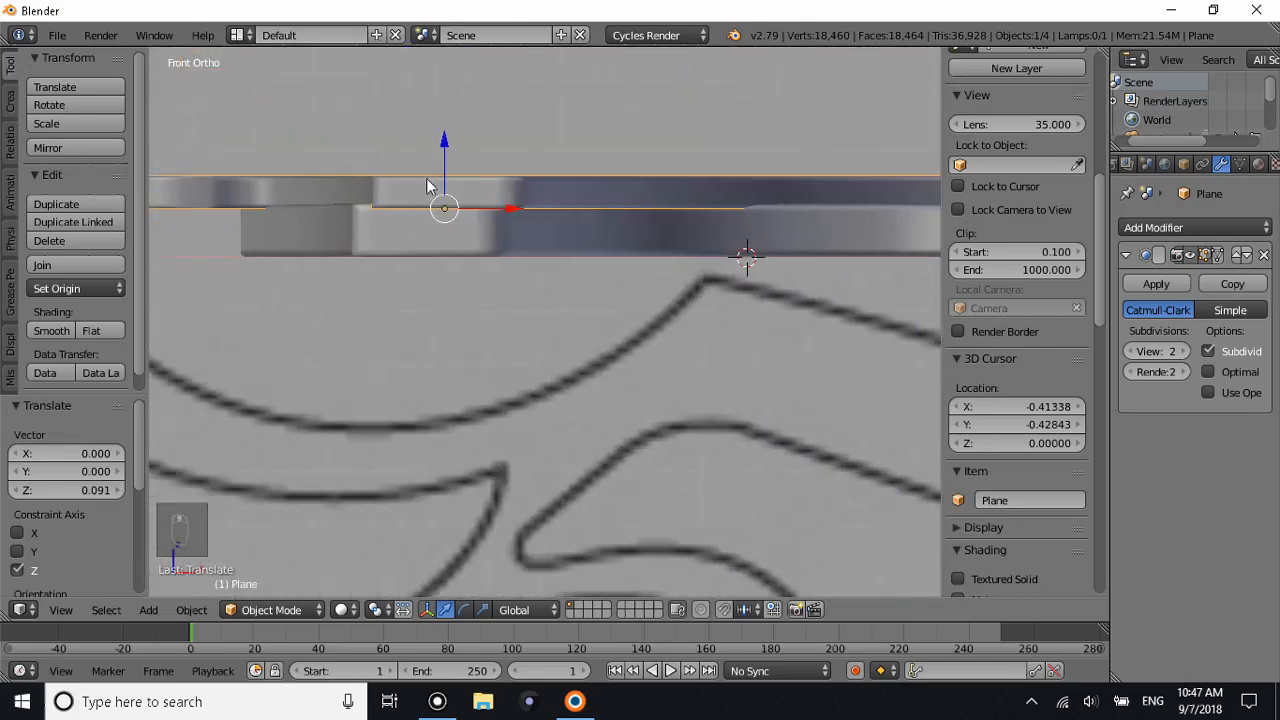
pyautogui.scroll(2, 443, 183)
pyautogui.keyDown('ctrl'); pyautogui.scroll(5, 408, 184); pyautogui.keyUp('ctrl')
pyautogui.keyDown('ctrl'); pyautogui.scroll(-9, 399, 184); pyautogui.keyUp('ctrl')
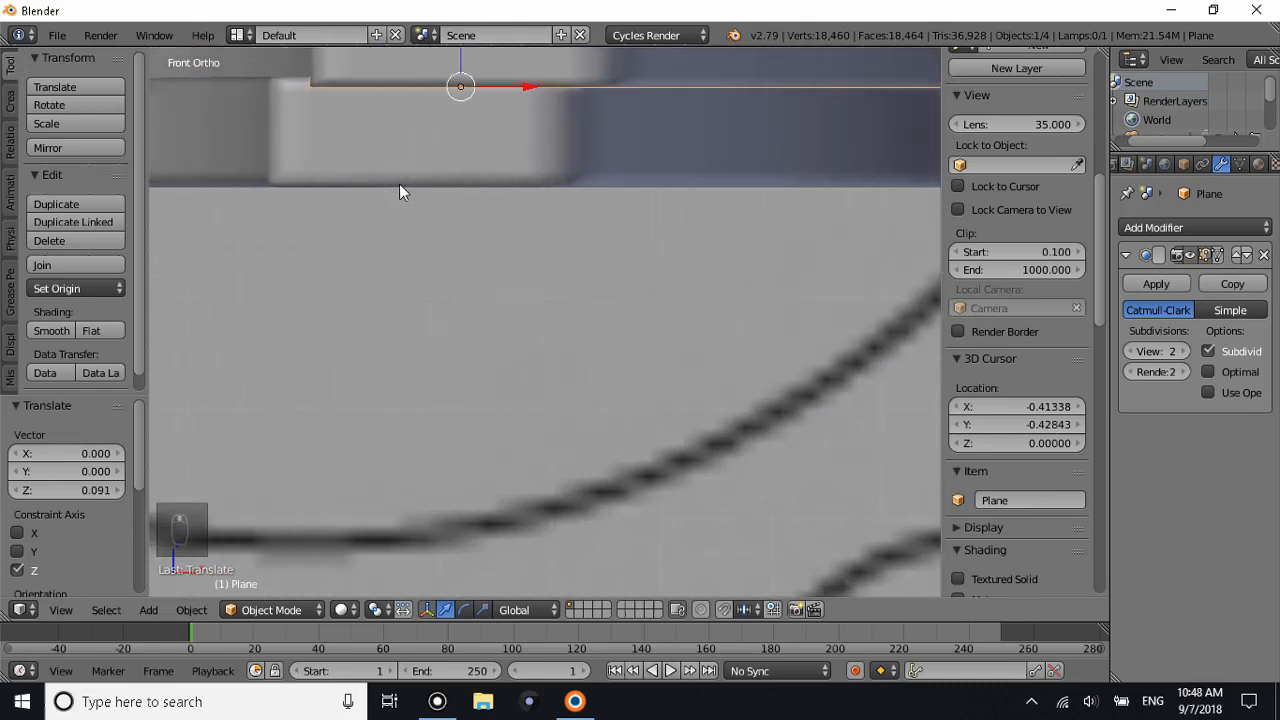
pyautogui.keyDown('shift'); pyautogui.scroll(8, 423, 190); pyautogui.keyUp('shift')
pyautogui.moveTo(580, 213); pyautogui.dragTo(585, 199)
pyautogui.keyDown('shift'); pyautogui.scroll(4, 578, 255); pyautogui.keyUp('shift')
pyautogui.keyDown('shift'); pyautogui.scroll(-2, 590, 275); pyautogui.keyUp('shift')
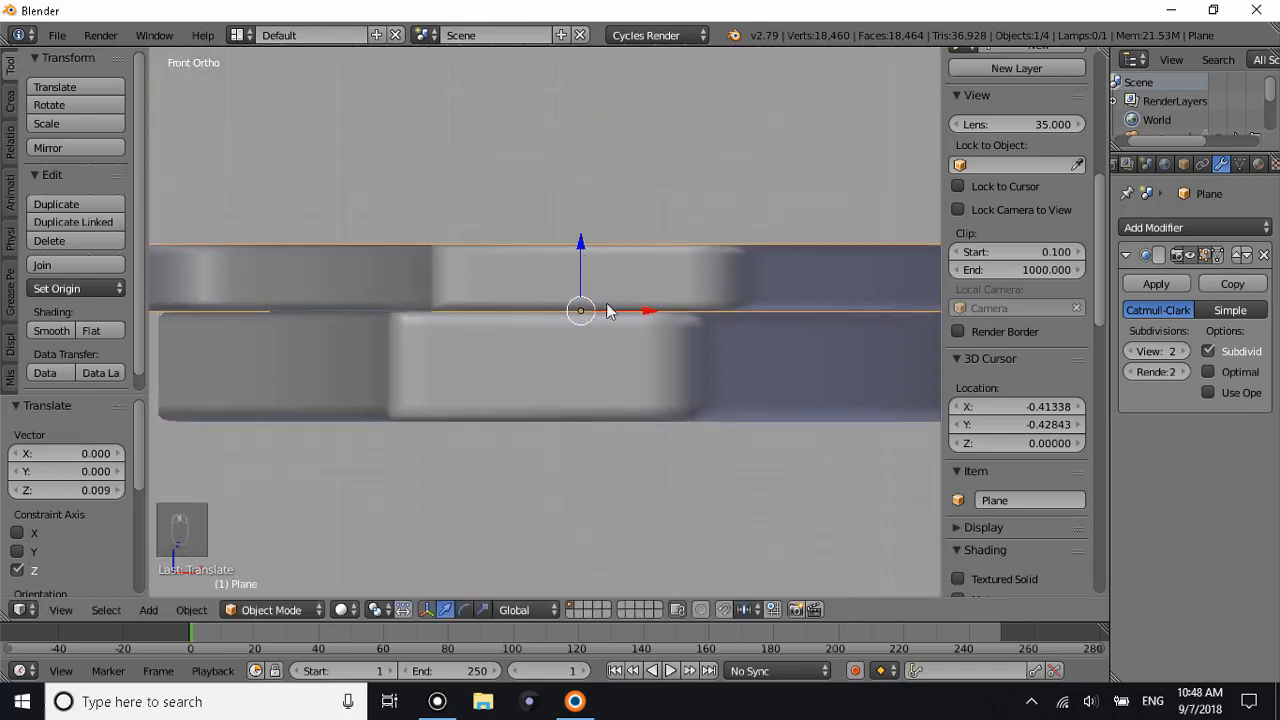
pyautogui.scroll(5, 672, 298)
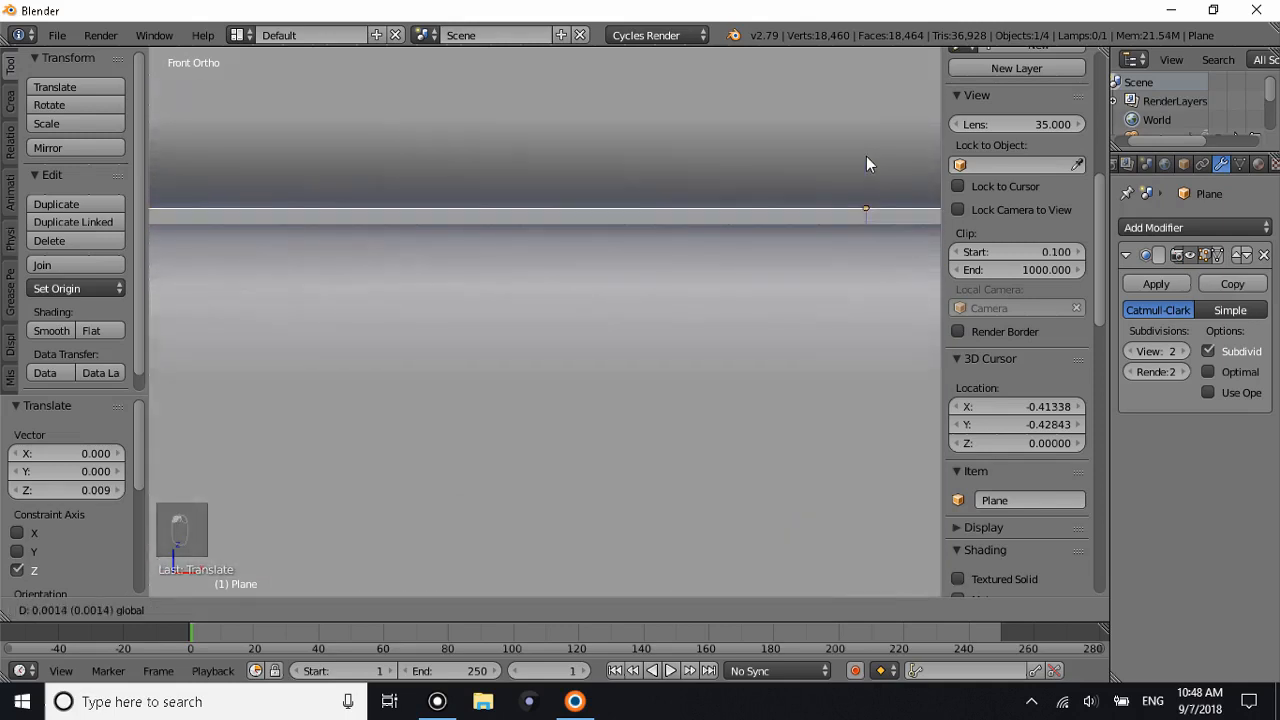
pyautogui.keyDown('shift'); pyautogui.scroll(2, 871, 175); pyautogui.keyUp('shift')
# Nudge the liner slightly along X on top of the handle.
pyautogui.press('a')
pyautogui.scroll(-6, 871, 175)
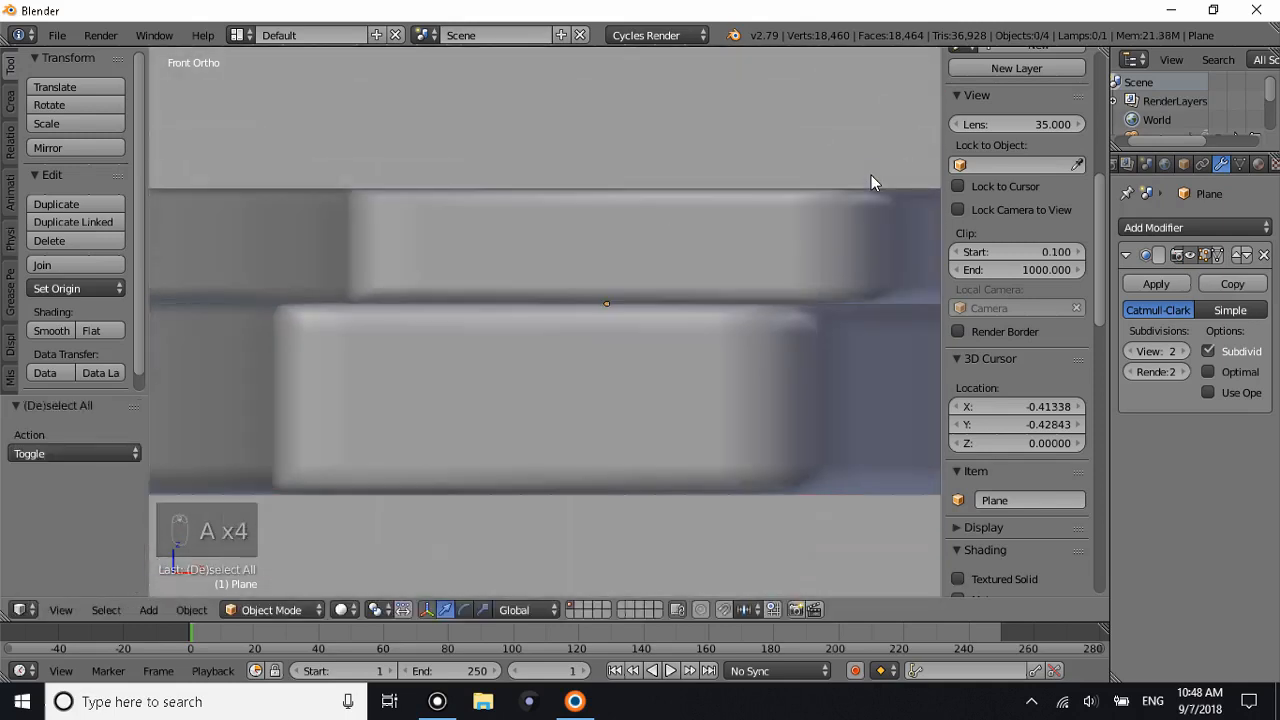
pyautogui.moveTo(871, 175); pyautogui.dragTo(753, 237, button='middle')
pyautogui.rightClick(695, 248)
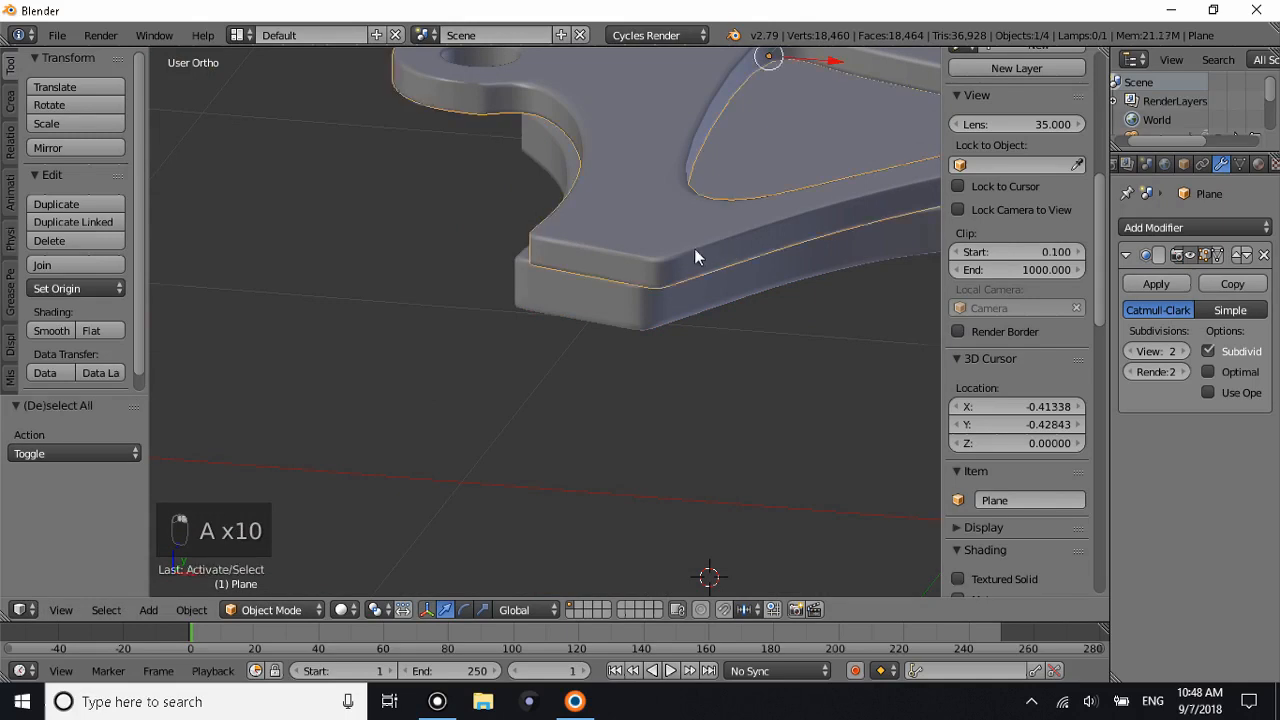
pyautogui.scroll(-2, 735, 190)
pyautogui.moveTo(741, 141); pyautogui.dragTo(736, 139)
pyautogui.press('a')
pyautogui.press('a')
pyautogui.press('a')
pyautogui.moveTo(707, 213); pyautogui.dragTo(595, 576, button='middle')
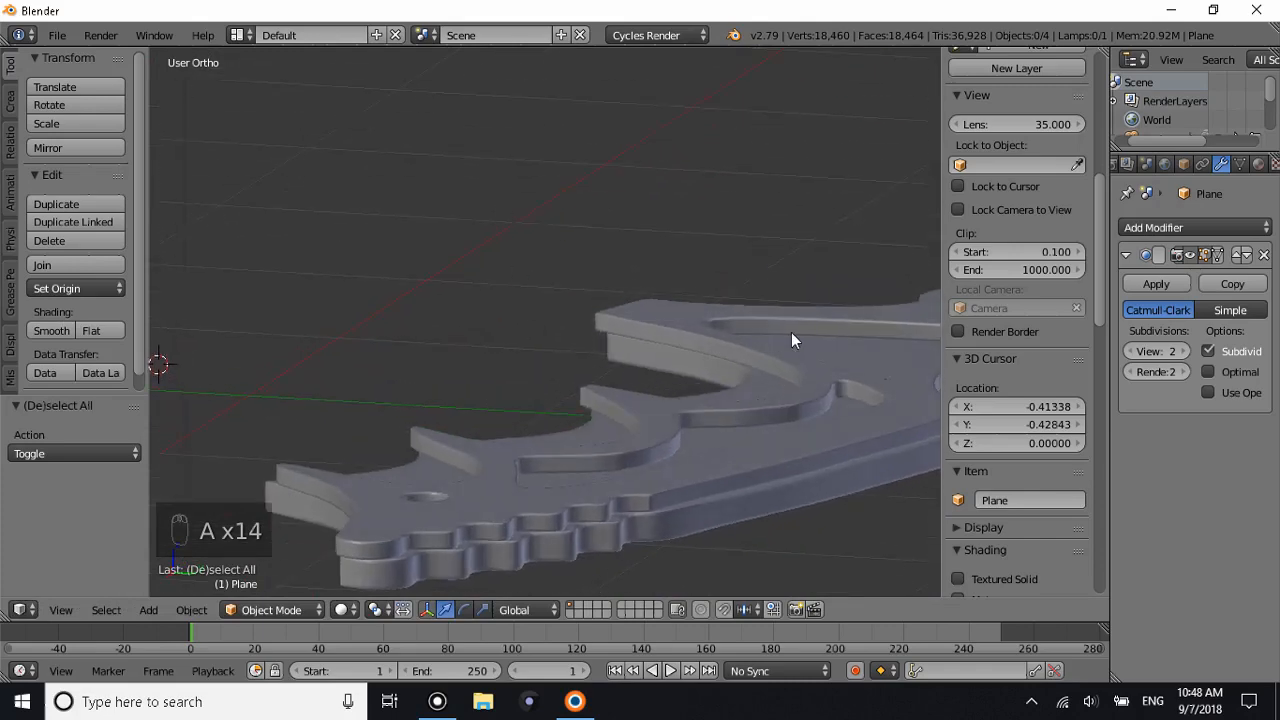
# Move the liner about -0.018 along X and 0.030 along Y in top view to align its serrations with the handle's.
pyautogui.press('KP_7')
pyautogui.scroll(-4, 687, 310)
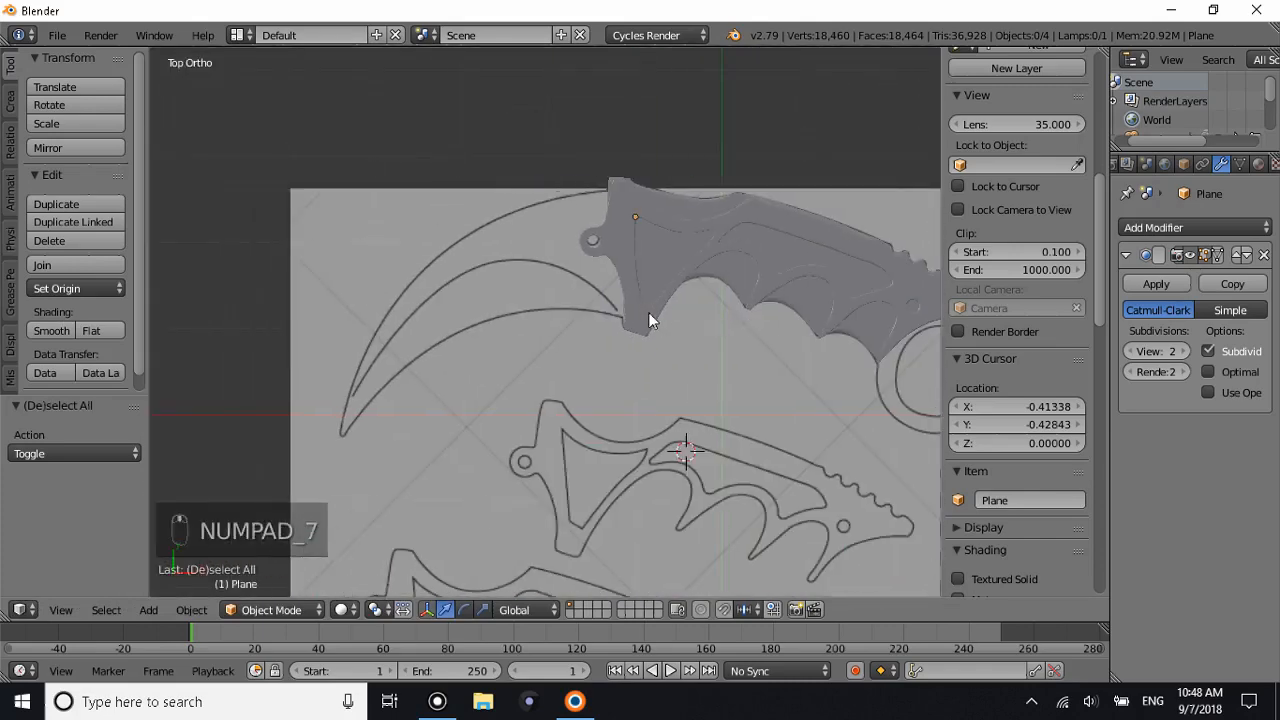
pyautogui.scroll(6, 648, 312)
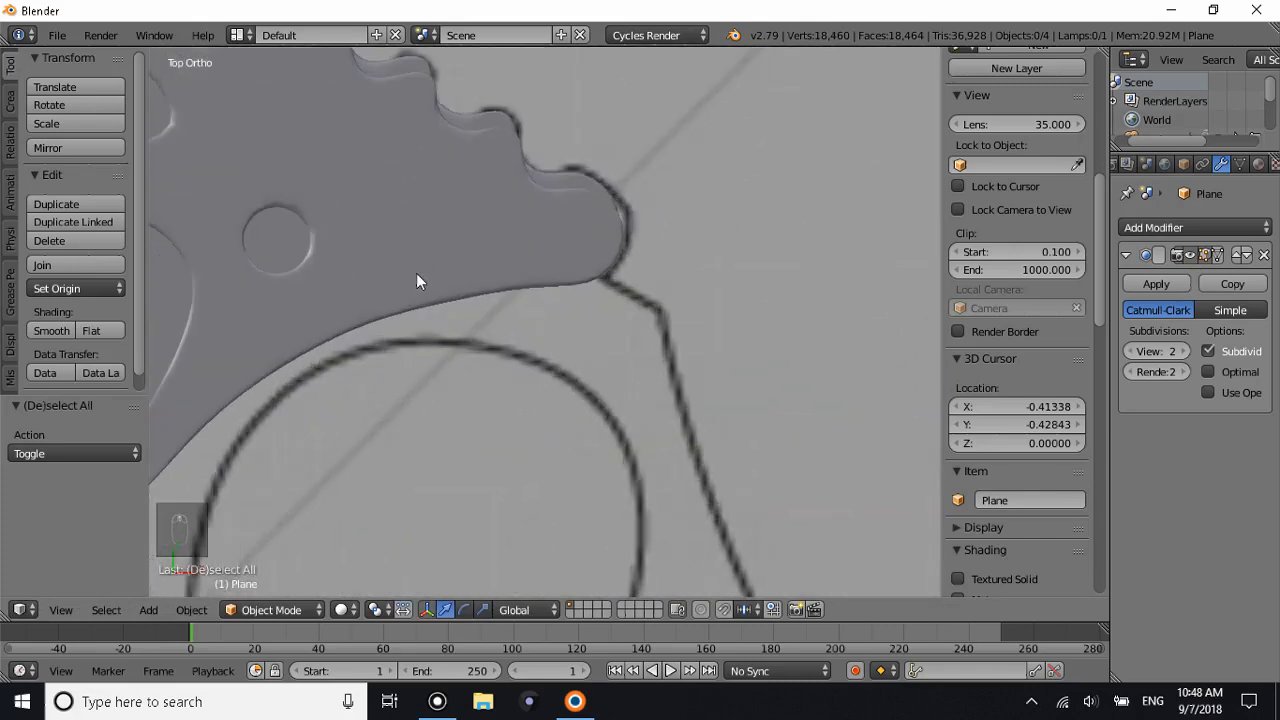
pyautogui.scroll(-5, 416, 273)
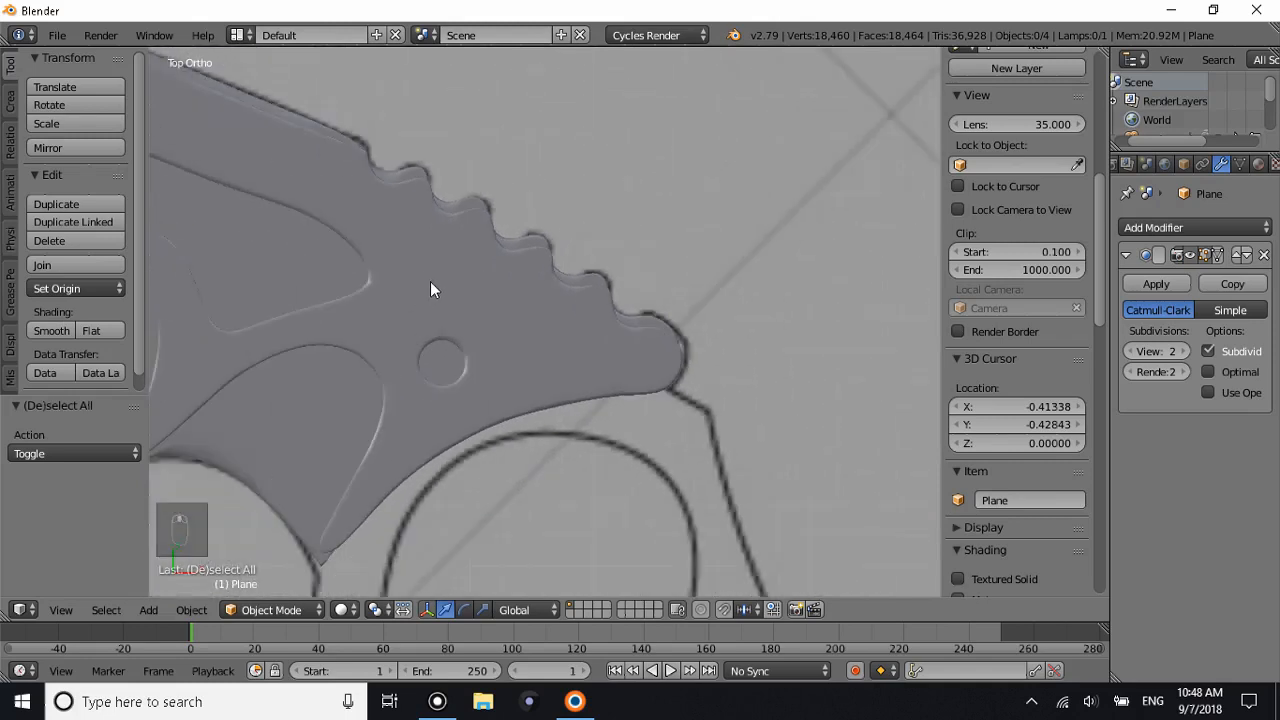
pyautogui.rightClick(430, 281)
pyautogui.press('g')
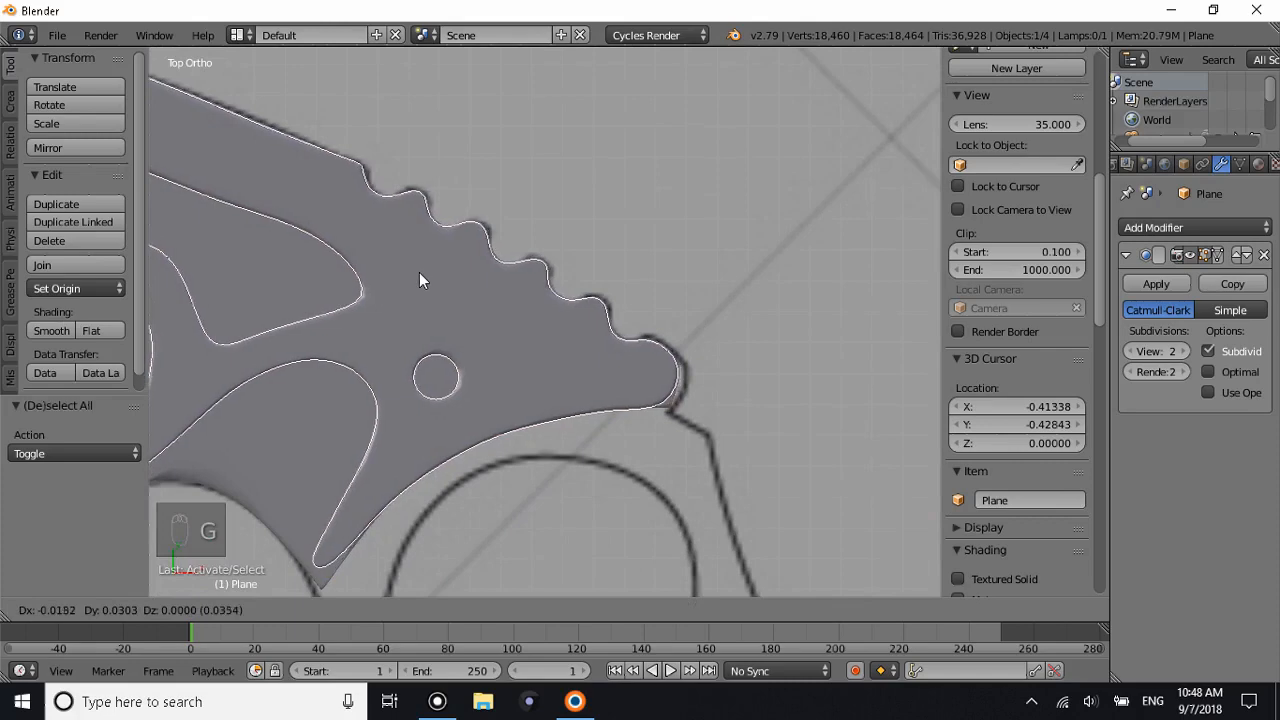
pyautogui.click(419, 272)
# Move the lamp about -4.275 along X so it stands closer to the knife handle.
pyautogui.press('a')
pyautogui.press('a')
pyautogui.press('a')
pyautogui.press('a')
pyautogui.moveTo(414, 292); pyautogui.dragTo(434, 268, button='middle')
pyautogui.moveTo(458, 401); pyautogui.dragTo(495, 366, button='middle')
pyautogui.scroll(-7, 539, 315)
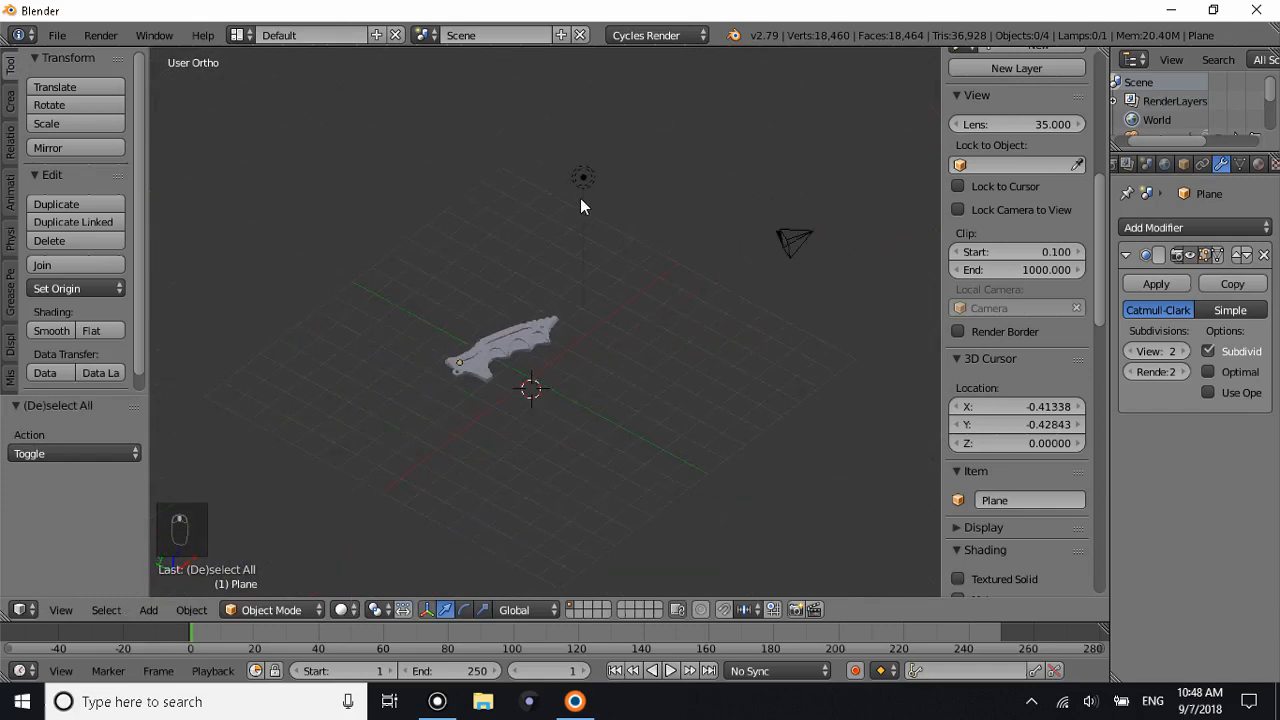
pyautogui.rightClick(581, 199)
pyautogui.moveTo(606, 153); pyautogui.dragTo(527, 213)
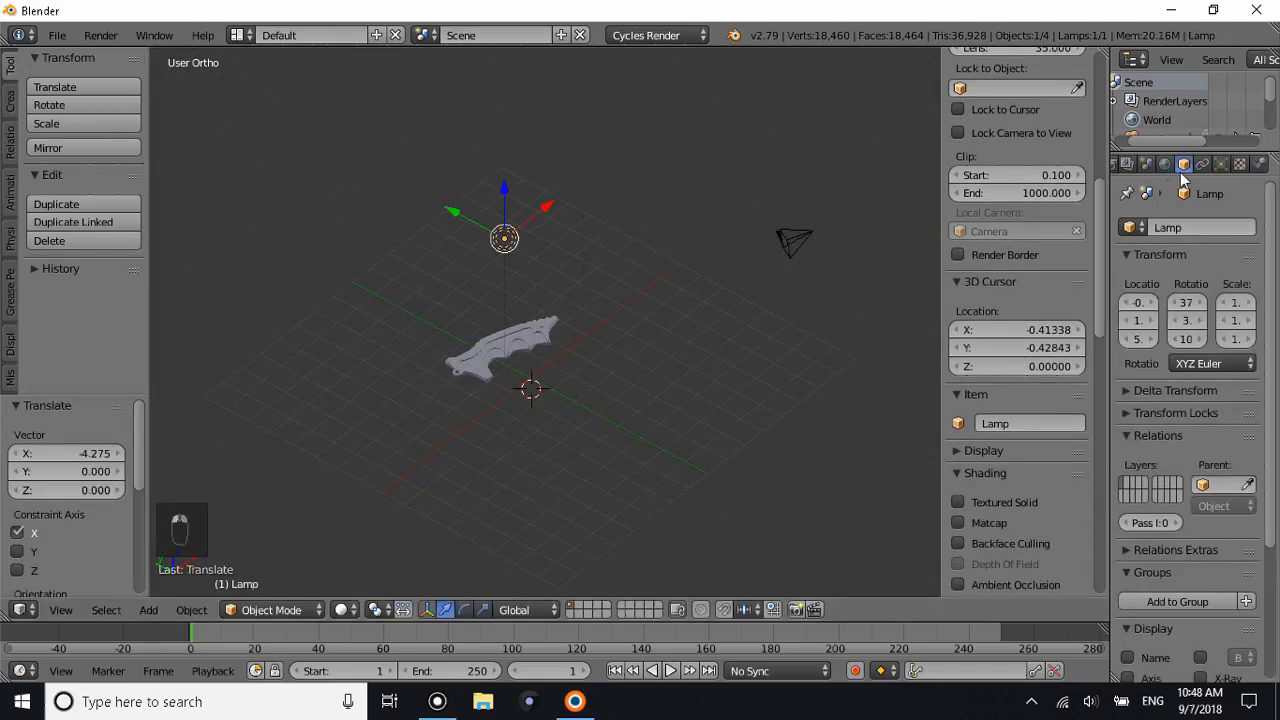
# Set the lamp's size to 2.000 and enable shader nodes for it.
pyautogui.click(1222, 164)
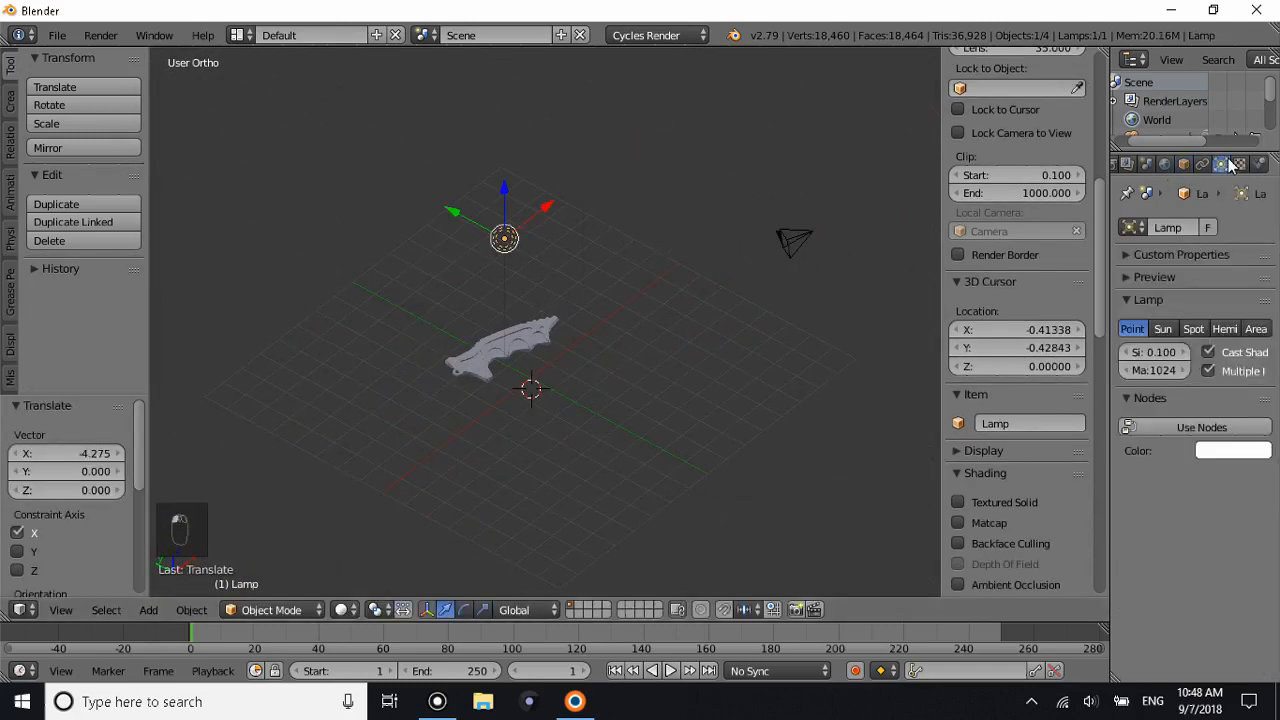
pyautogui.click(1161, 352)
pyautogui.click(1192, 428)
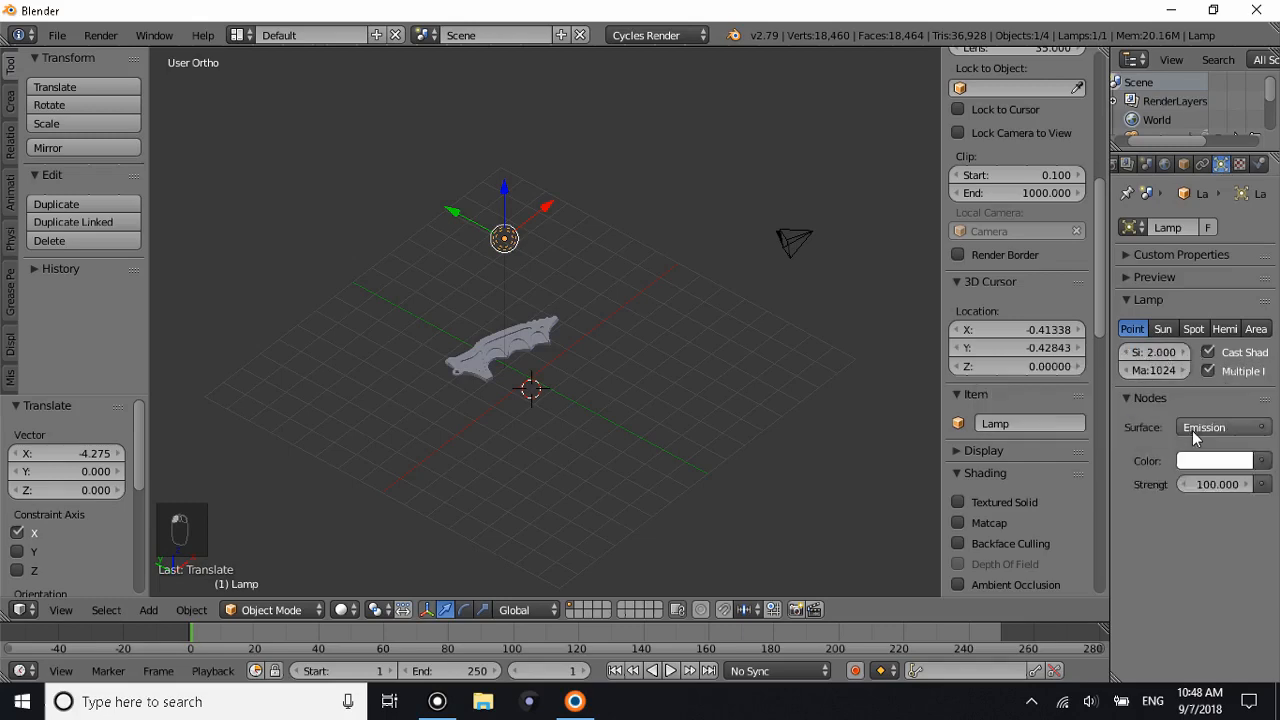
# Preview the handle and liner in Rendered viewport shading.
pyautogui.click(341, 605)
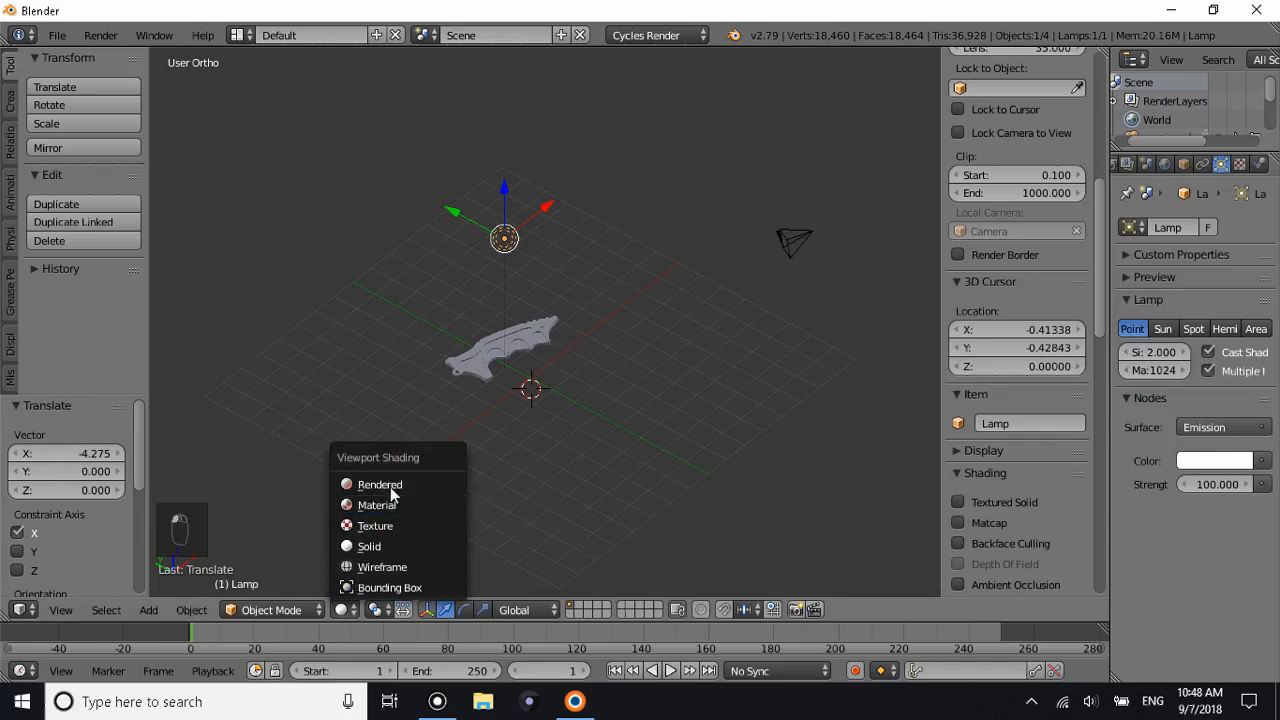
pyautogui.click(380, 485)
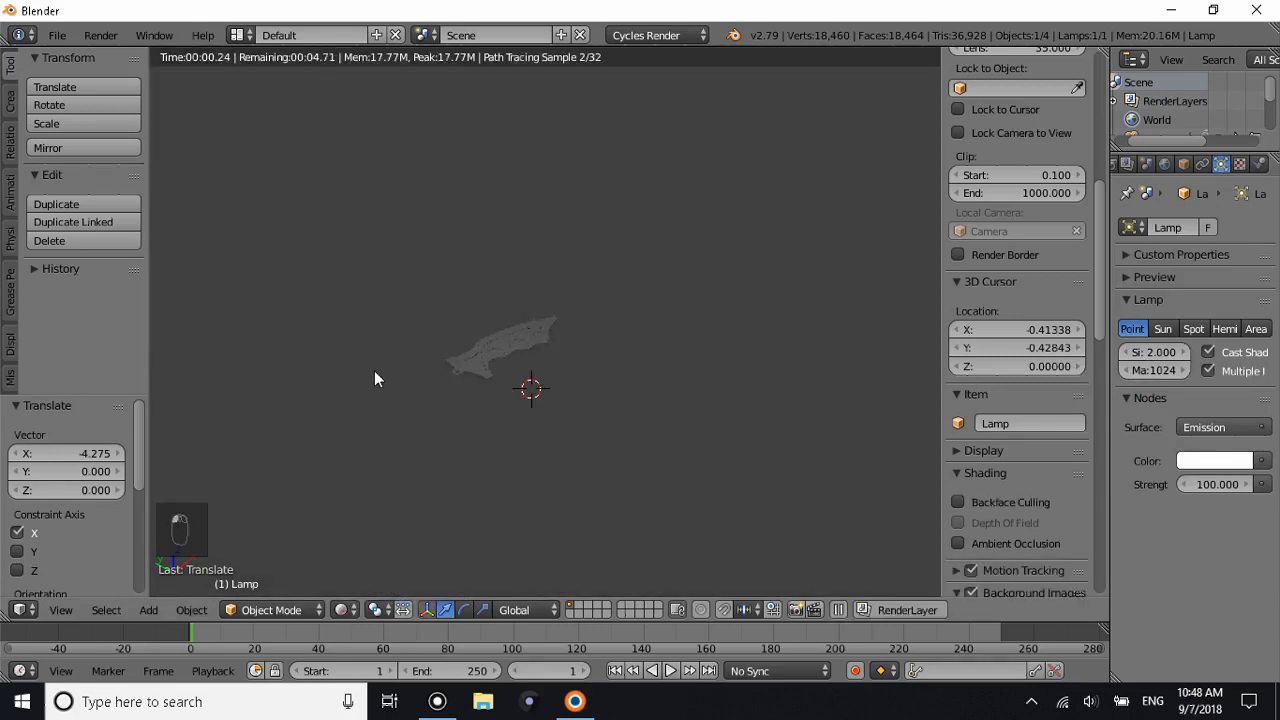
pyautogui.scroll(6, 374, 370)
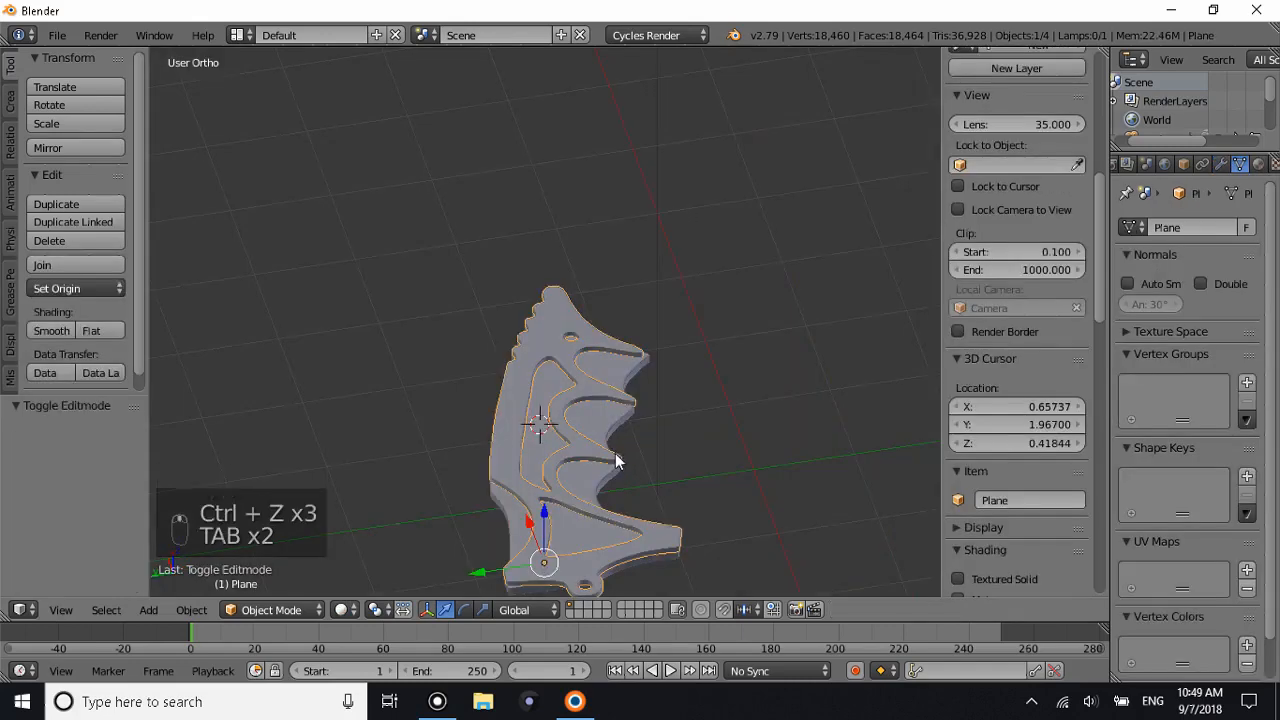
# Examine the liner stacked on the handle from several angles with everything deselected.
pyautogui.press('a')
pyautogui.press('a')
pyautogui.press('a')
pyautogui.moveTo(615, 453); pyautogui.dragTo(449, 323, button='middle')
pyautogui.press('a')
pyautogui.press('a')
pyautogui.press('a')
# Place the 3D cursor at the centre of the finger ring in the upper reference drawing, in top view.
pyautogui.press('KP_7')
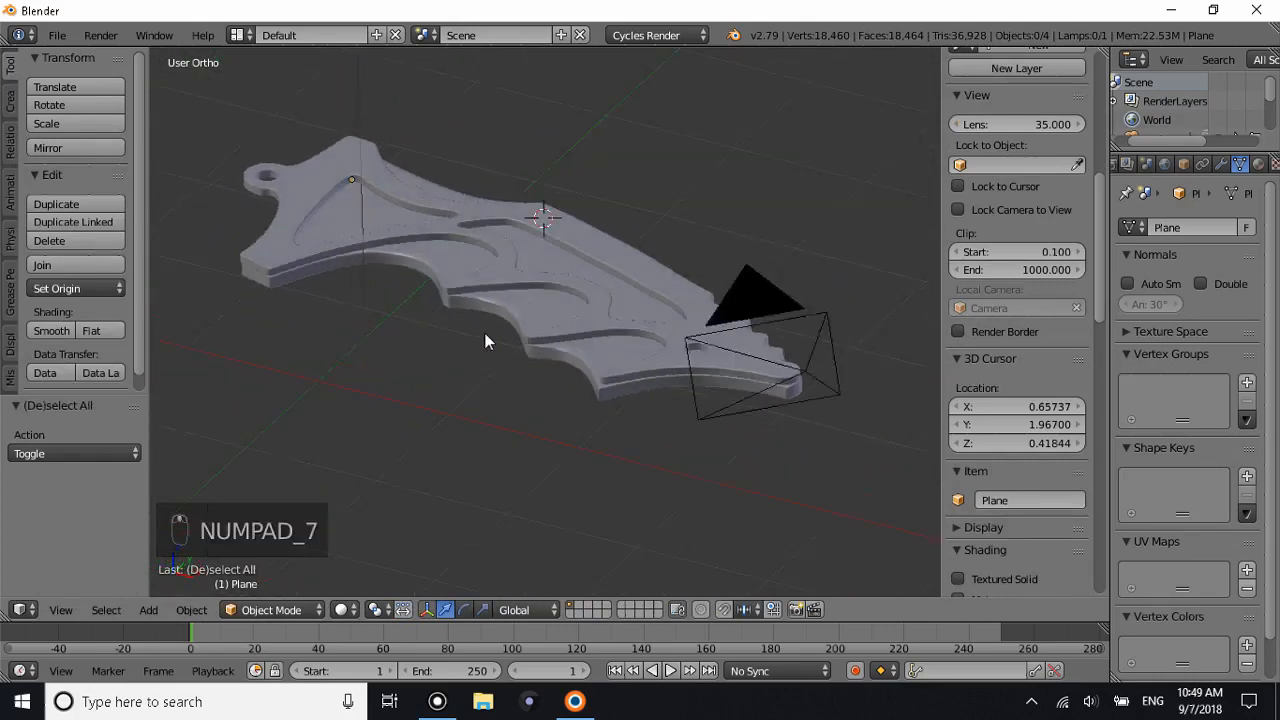
pyautogui.keyDown('shift'); pyautogui.scroll(-6, 803, 438); pyautogui.keyUp('shift')
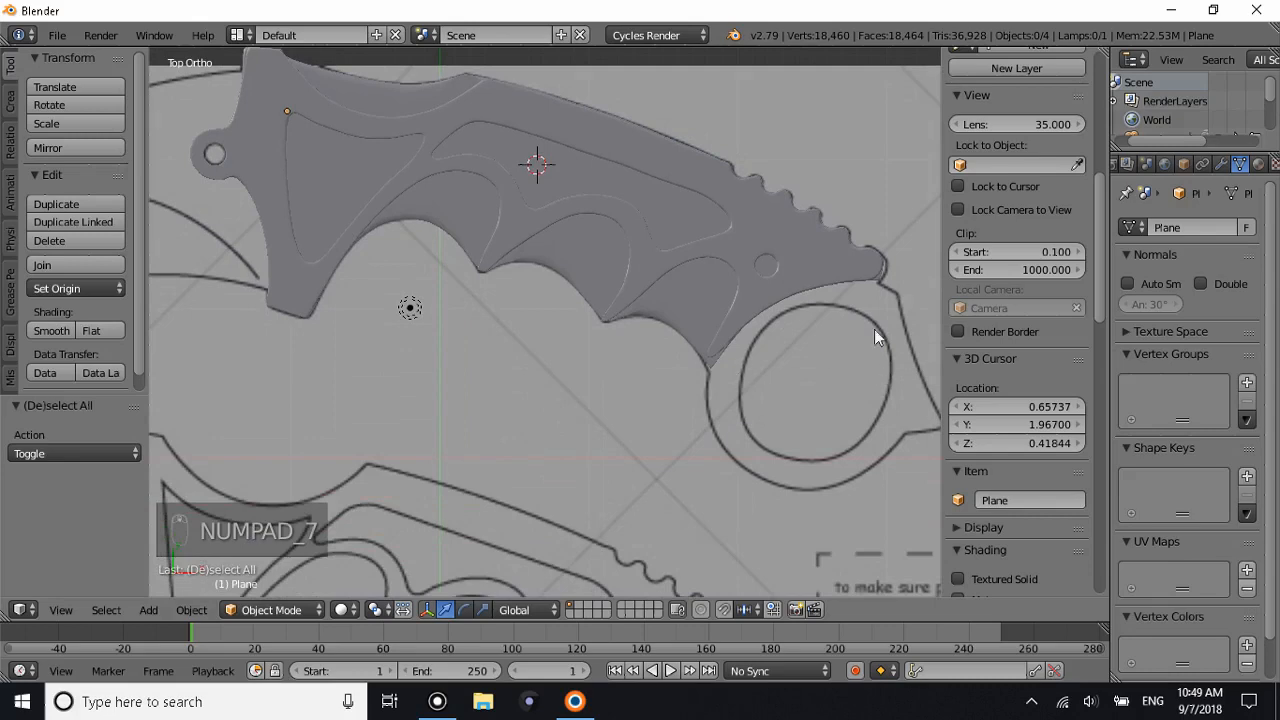
pyautogui.keyDown('shift'); pyautogui.scroll(-1, 828, 320); pyautogui.keyUp('shift')
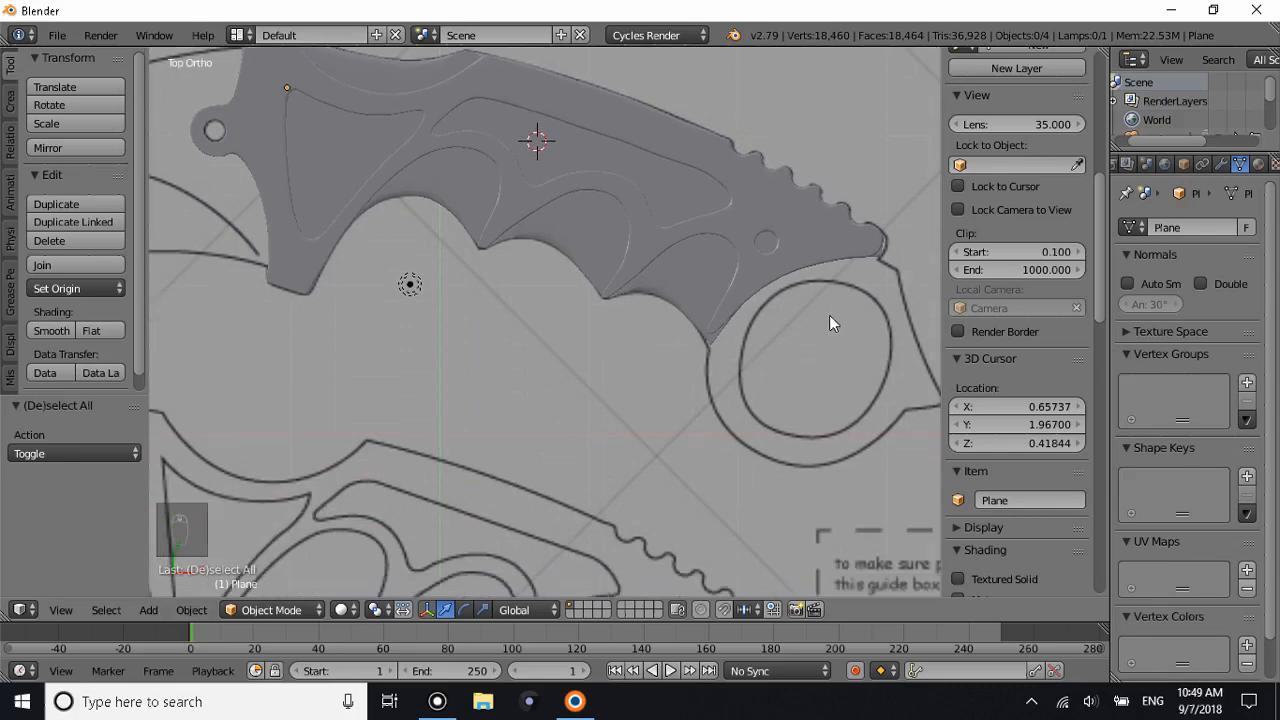
pyautogui.keyDown('ctrl'); pyautogui.hscroll(-5, 834, 320); pyautogui.keyUp('ctrl')
pyautogui.keyDown('ctrl'); pyautogui.hscroll(9, 830, 335); pyautogui.keyUp('ctrl')
pyautogui.keyDown('ctrl'); pyautogui.hscroll(4, 826, 348); pyautogui.keyUp('ctrl')
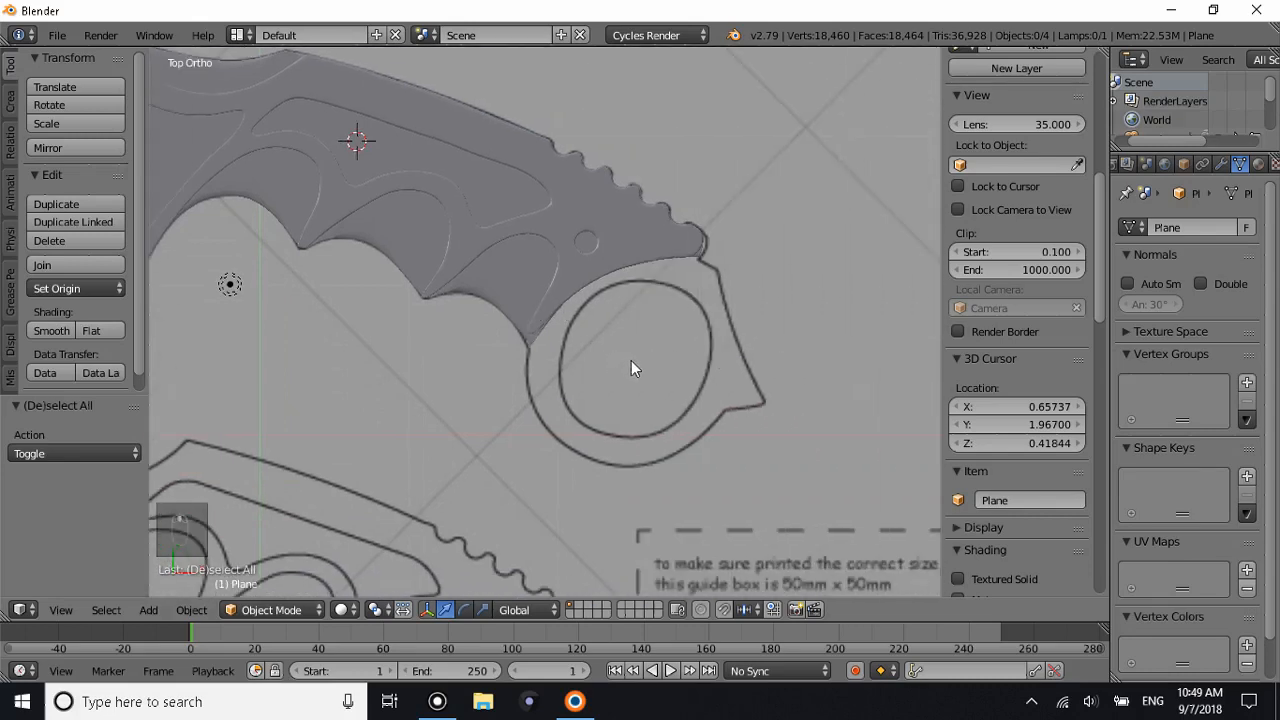
pyautogui.click(631, 368)
# Add a 32-vertex mesh circle at the 3D cursor and scale it to about 0.725 to match the finger ring's outer outline.
pyautogui.hotkey('shift', 'a')
pyautogui.moveTo(640, 360)
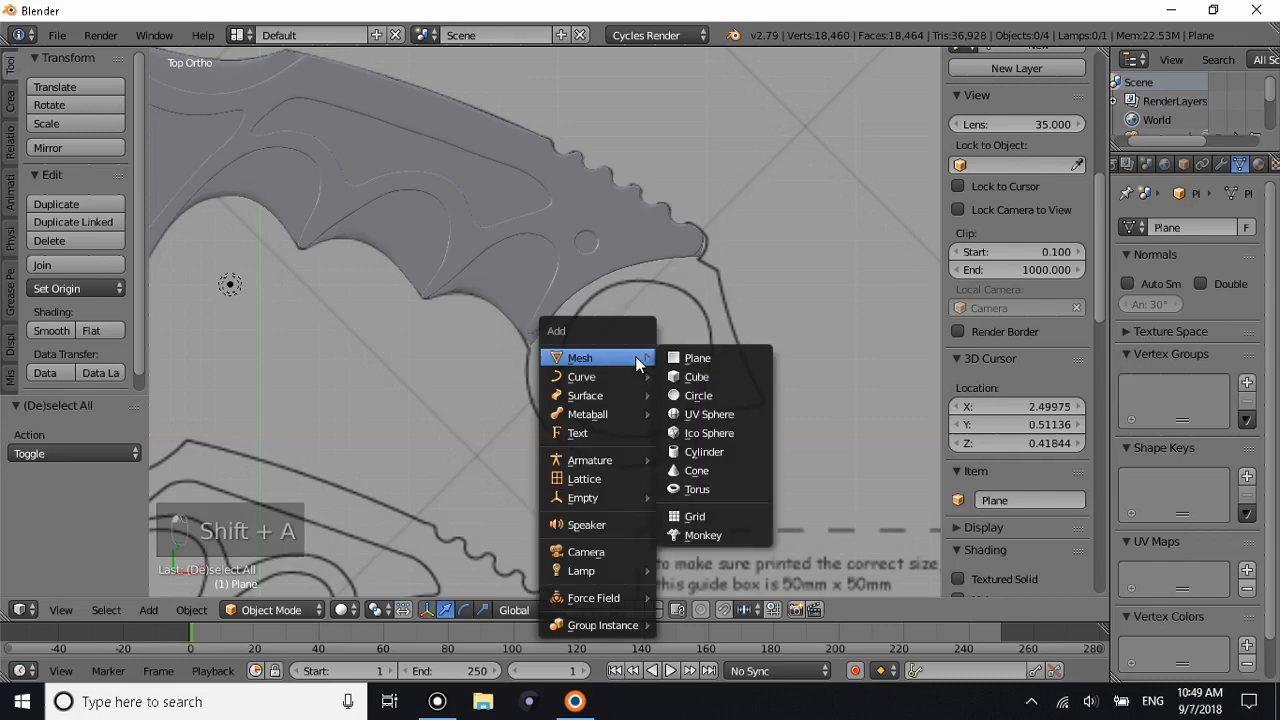
pyautogui.click(711, 397)
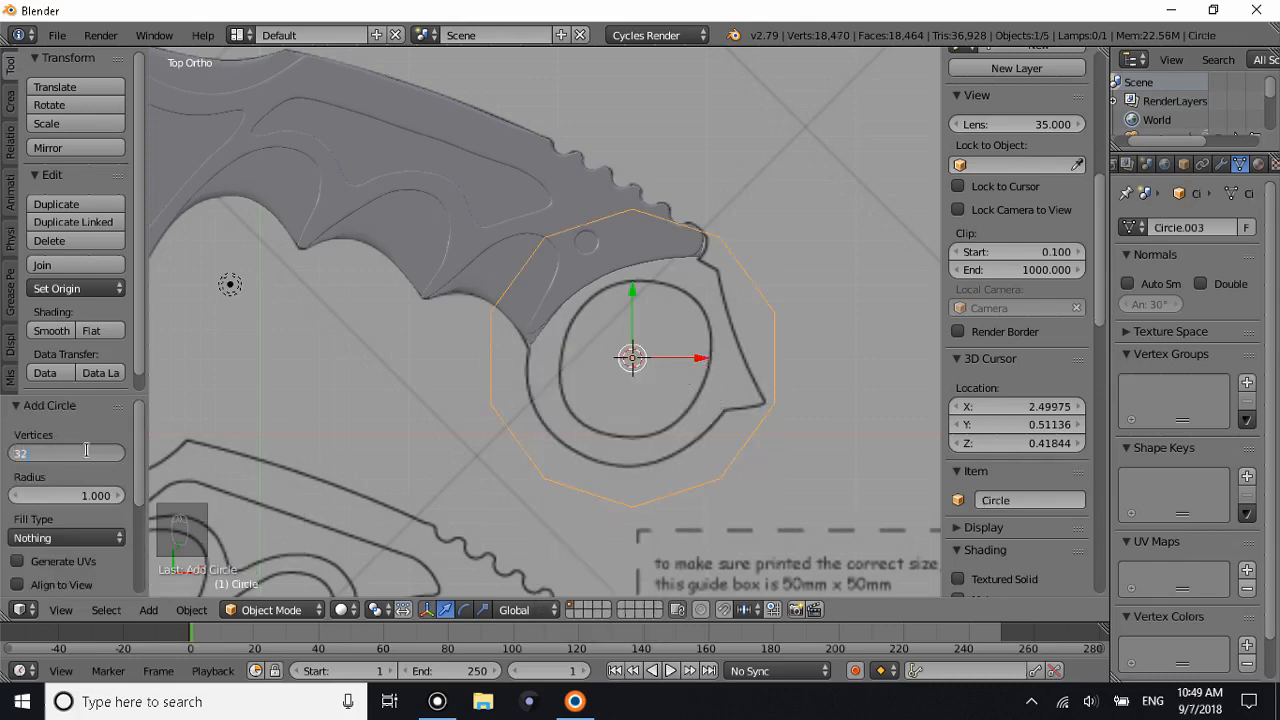
pyautogui.press('Return')
pyautogui.press('s')
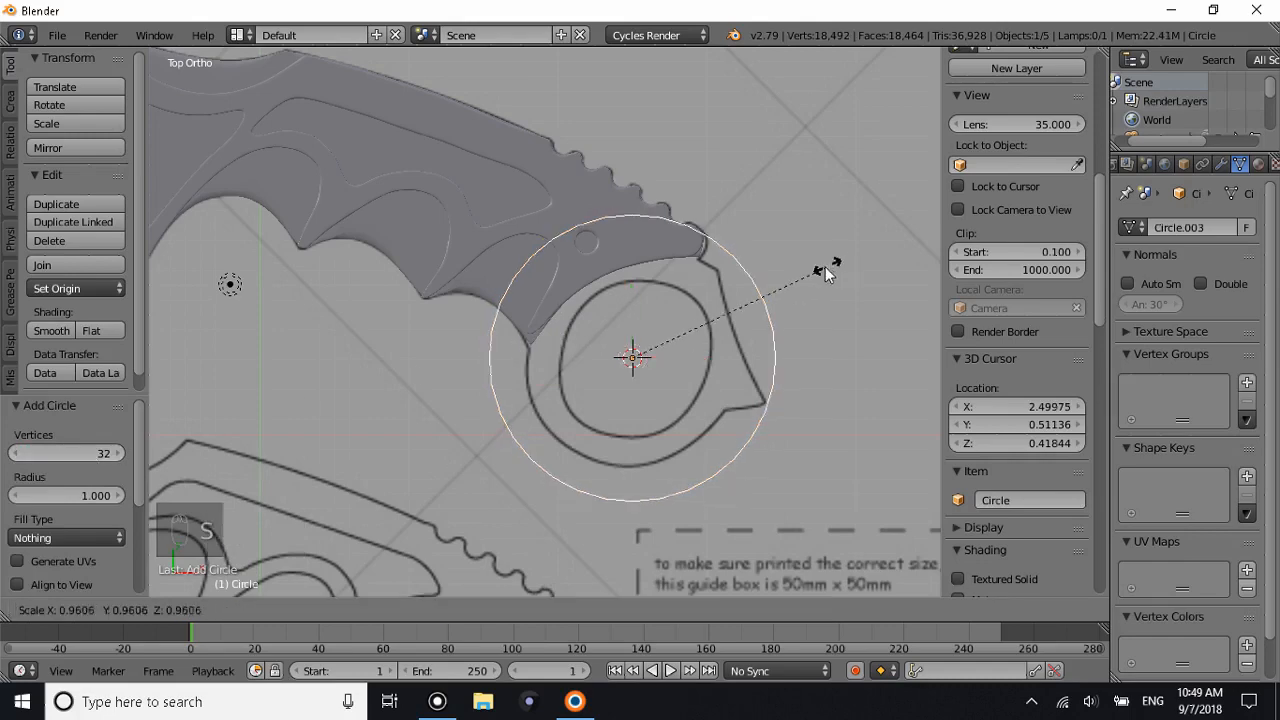
pyautogui.click(773, 275)
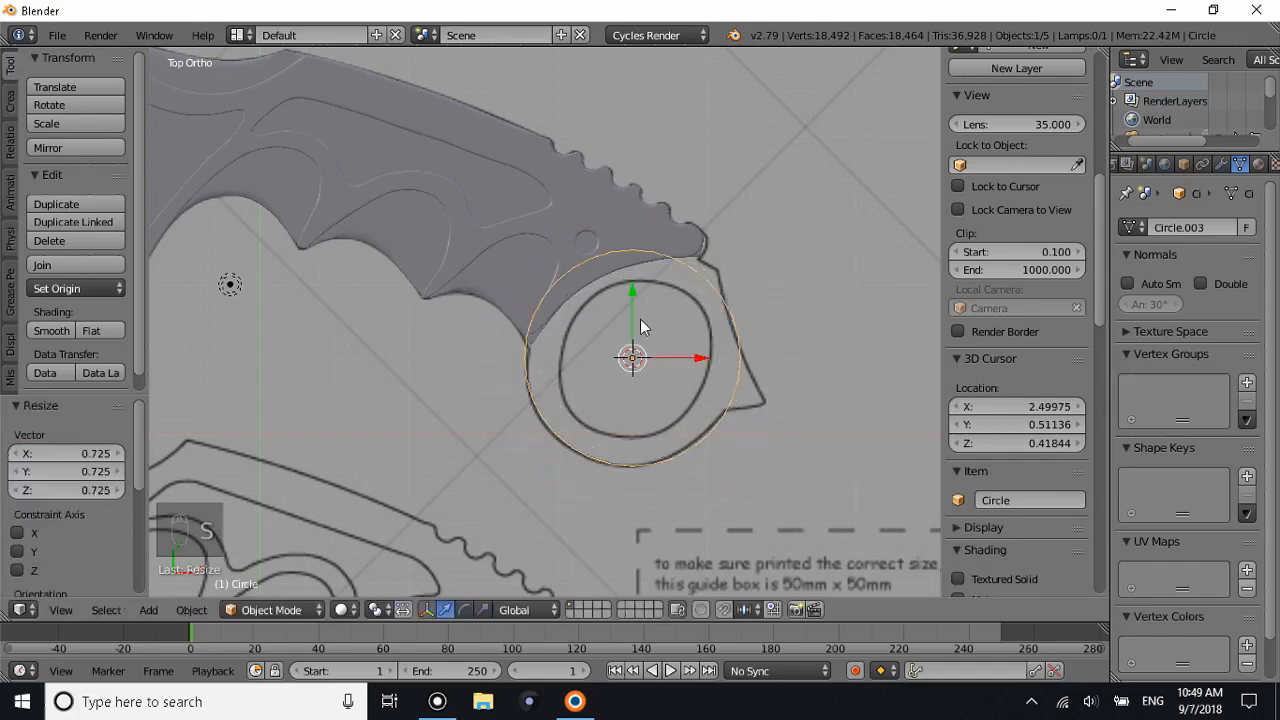
pyautogui.keyDown('shift'); pyautogui.scroll(2, 610, 357); pyautogui.keyUp('shift')
pyautogui.keyDown('shift'); pyautogui.scroll(-3, 610, 357); pyautogui.keyUp('shift')
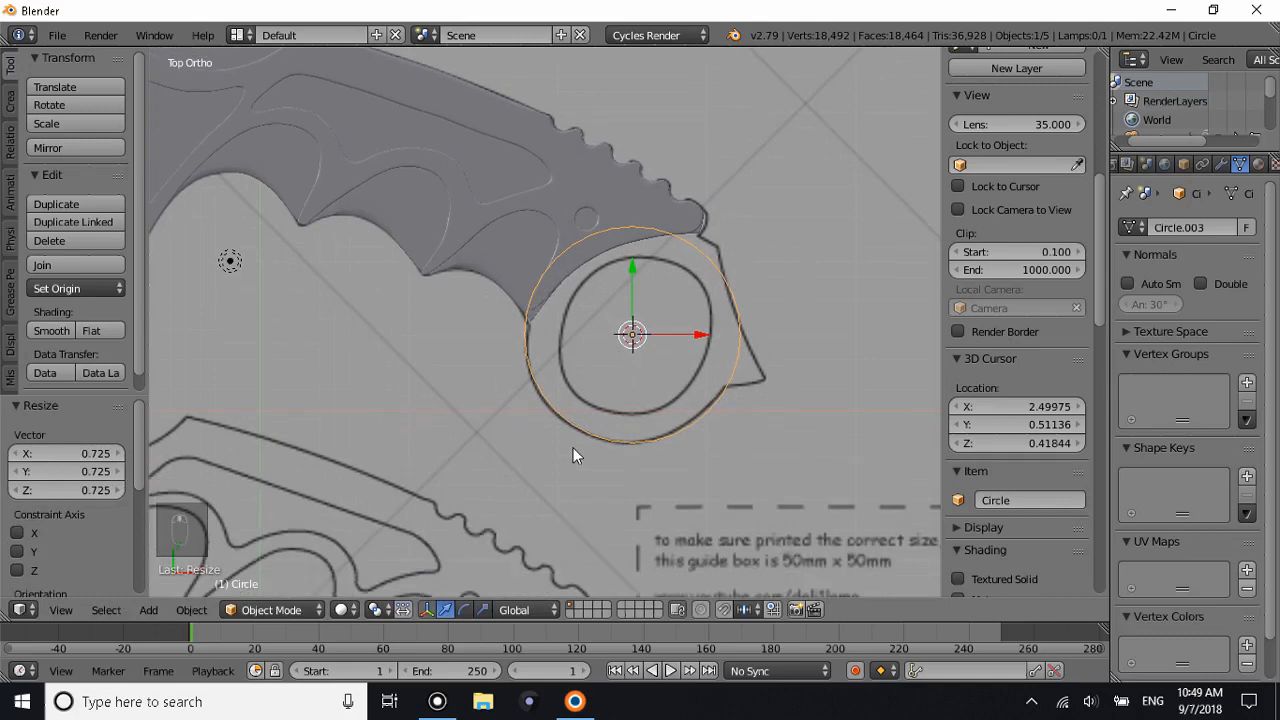
pyautogui.press('g')
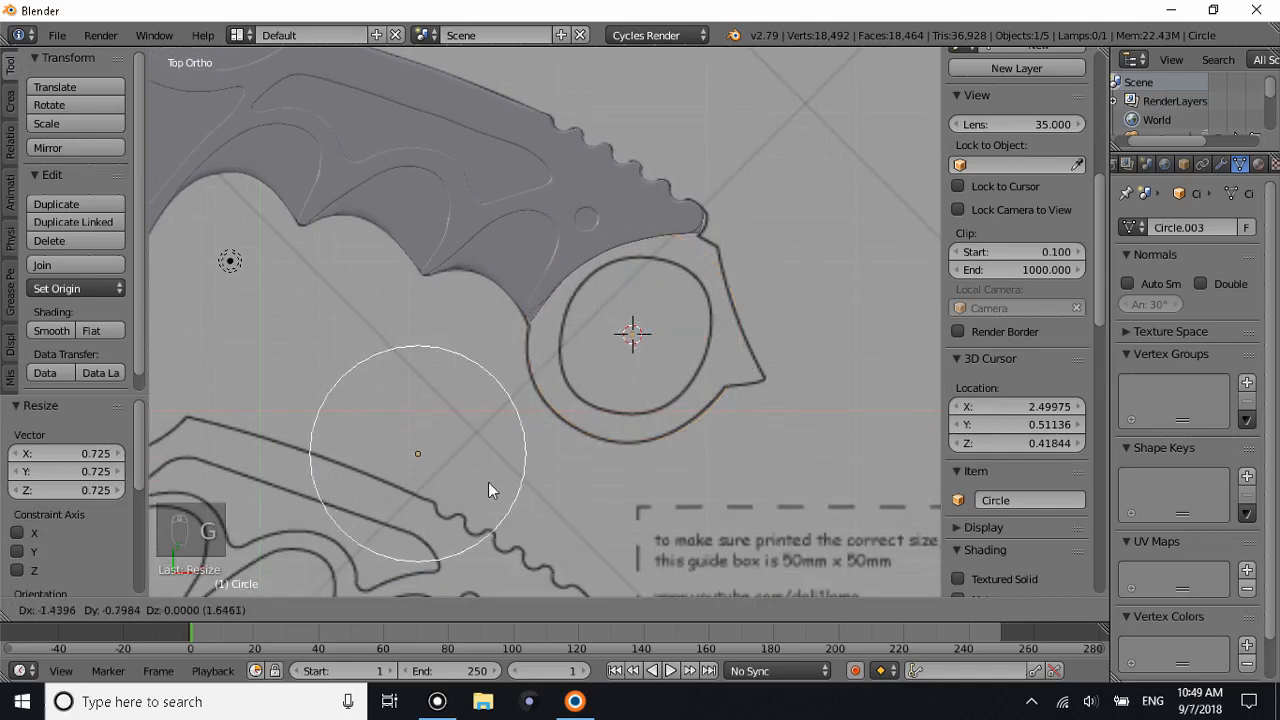
pyautogui.rightClick(540, 354)
pyautogui.keyDown('shift'); pyautogui.scroll(2, 620, 418); pyautogui.keyUp('shift')
pyautogui.keyDown('shift'); pyautogui.scroll(-3, 633, 381); pyautogui.keyUp('shift')
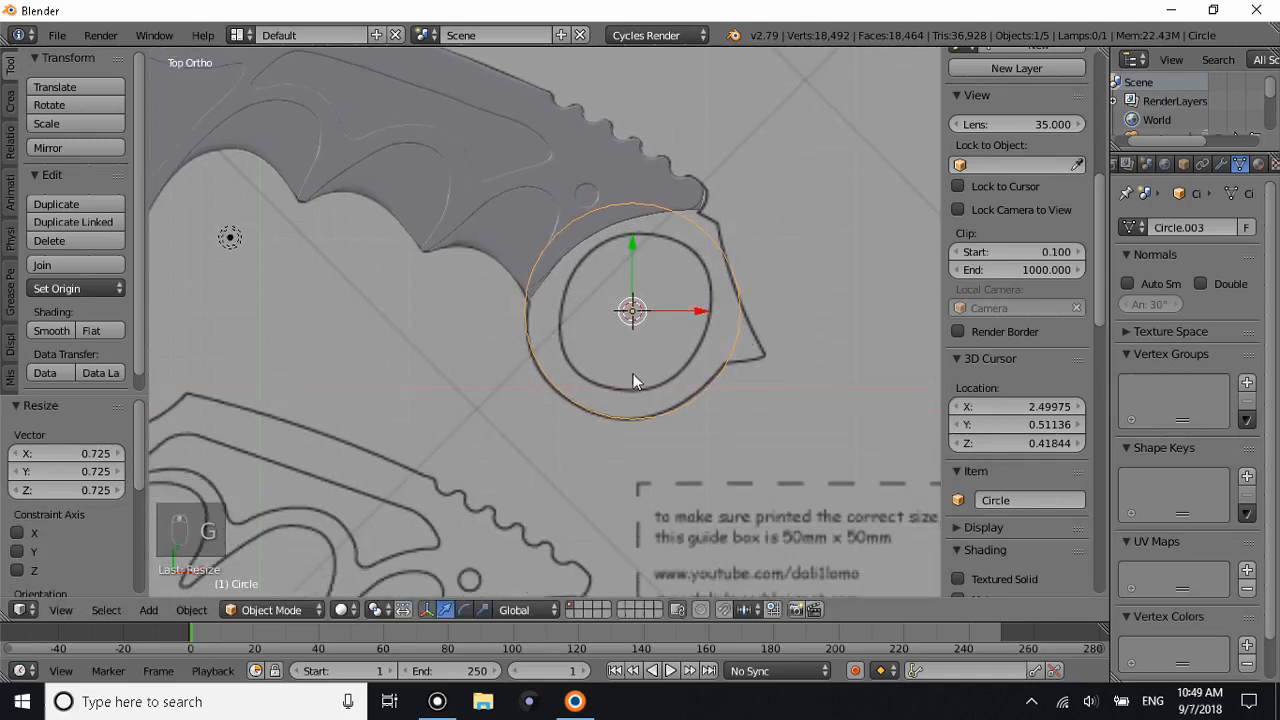
# Rescale the outer circle, narrow it to about 0.926 along X, and reposition it over the ring's outer outline.
pyautogui.press('s')
pyautogui.press('g')
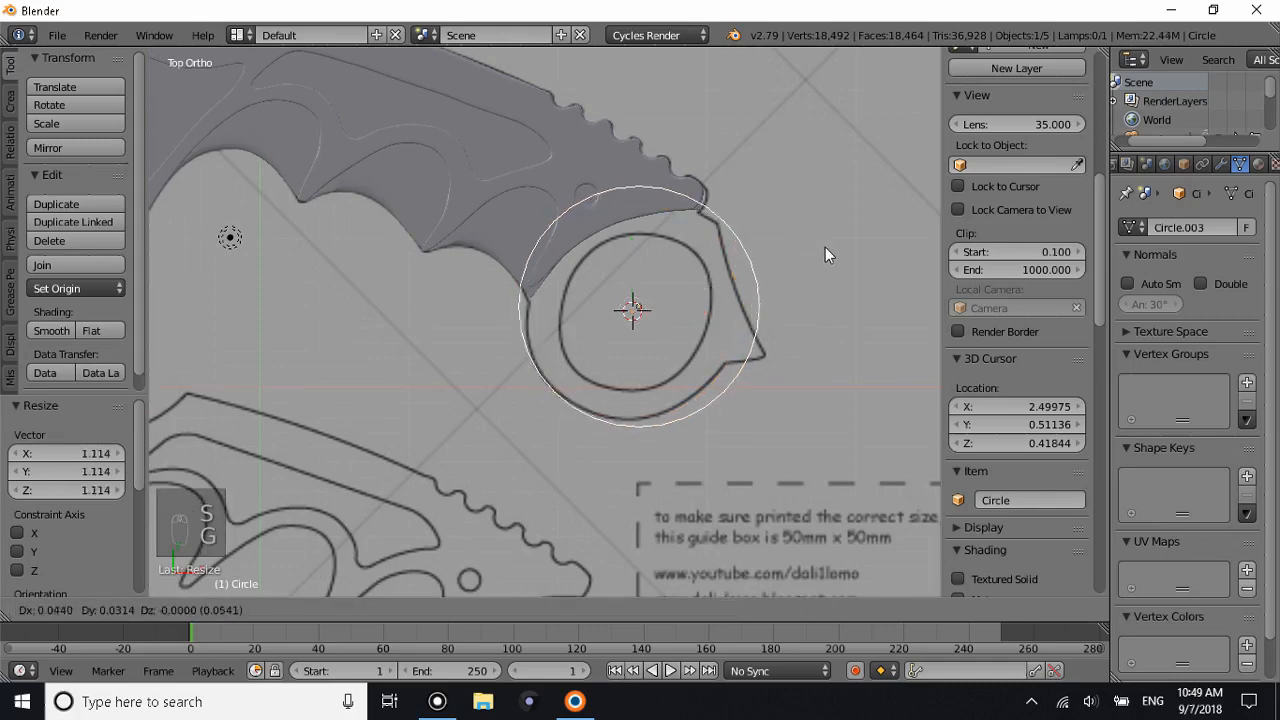
pyautogui.press('s')
pyautogui.click(813, 239)
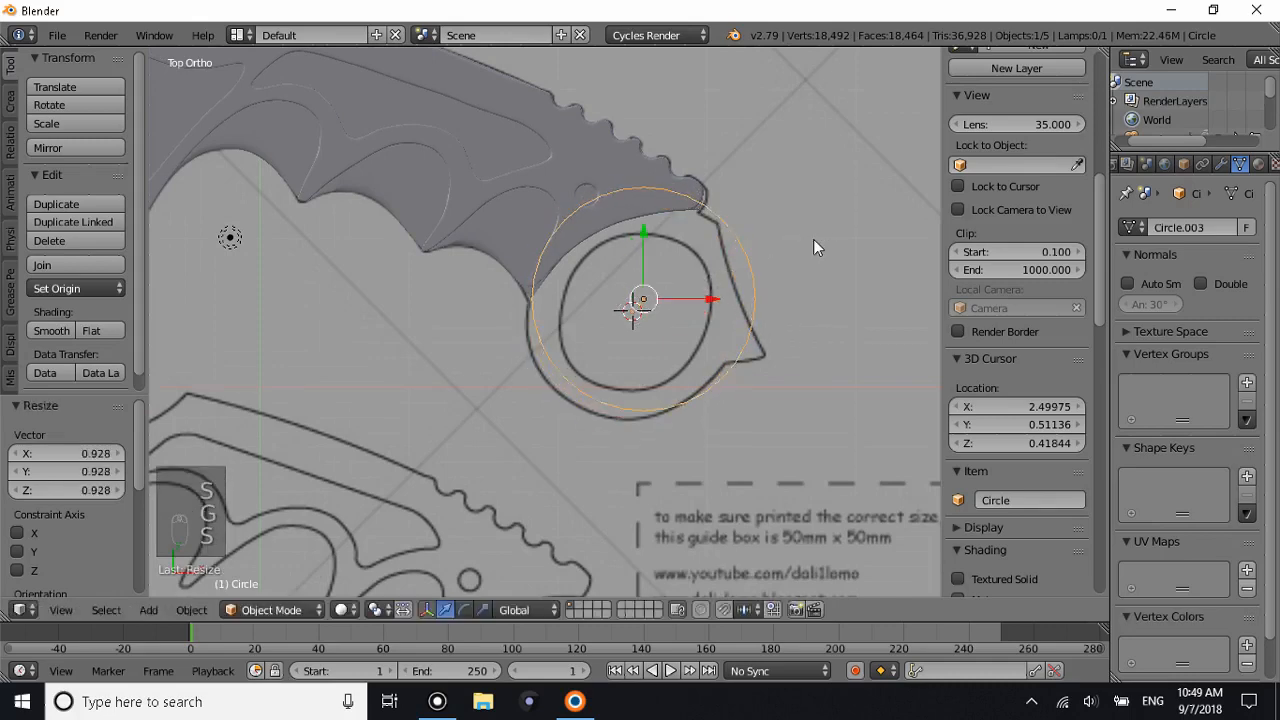
pyautogui.press('s')
pyautogui.press('x')
pyautogui.press('g')
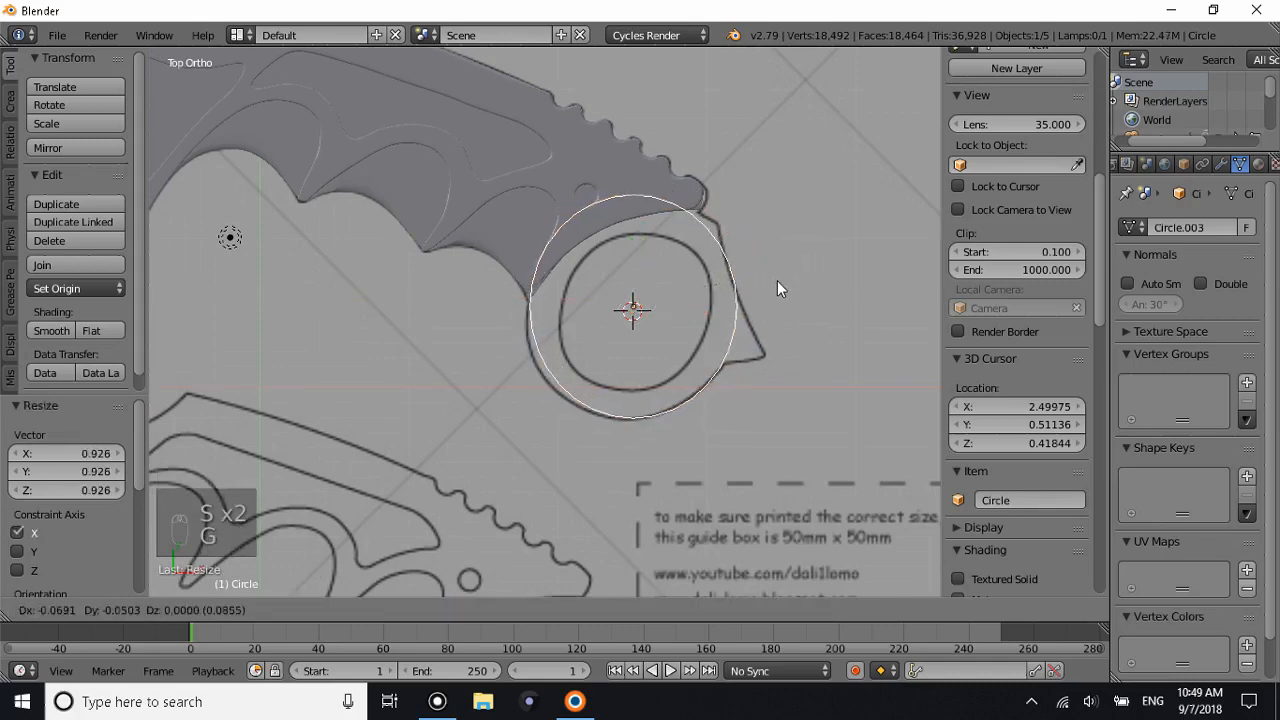
pyautogui.click(776, 275)
# Alternately rotate and nudge the outer circle to fit the ring's drawn outer outline, with a final rotation of about 14.6°.
pyautogui.press('r')
pyautogui.click(791, 264)
pyautogui.press('g')
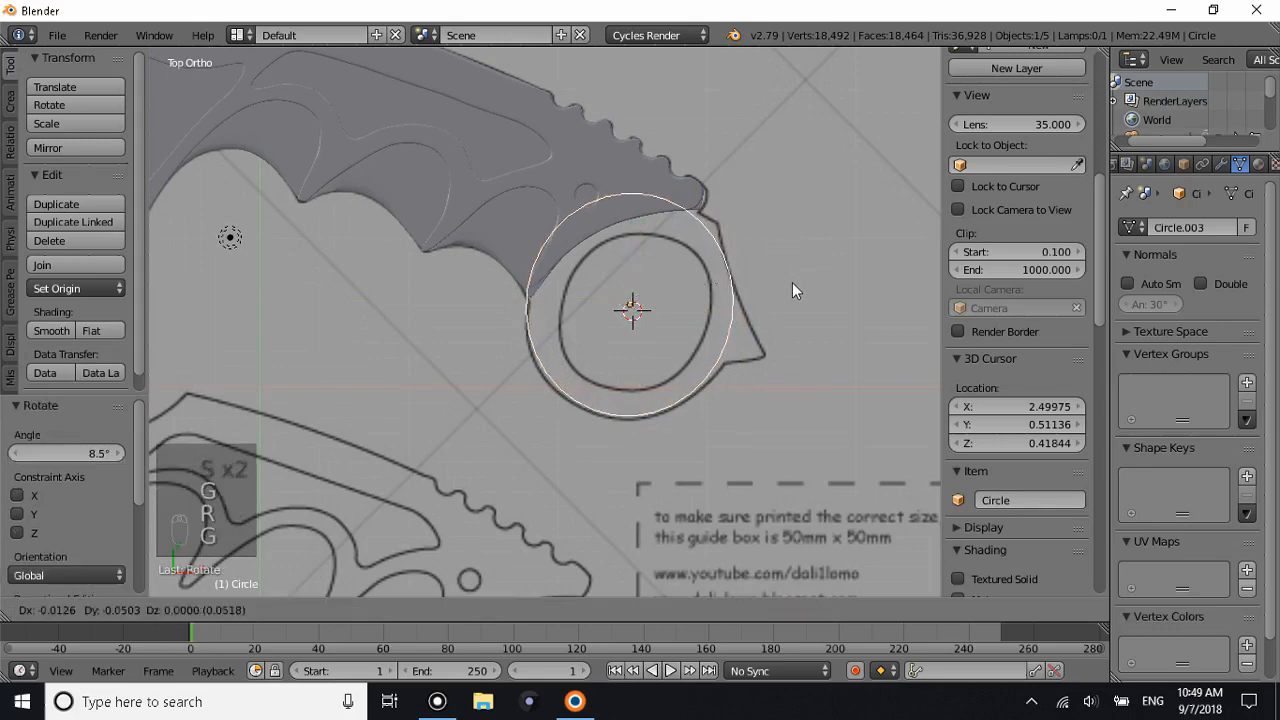
pyautogui.press('r')
pyautogui.click(801, 271)
pyautogui.press('g')
pyautogui.click(806, 272)
pyautogui.press('r')
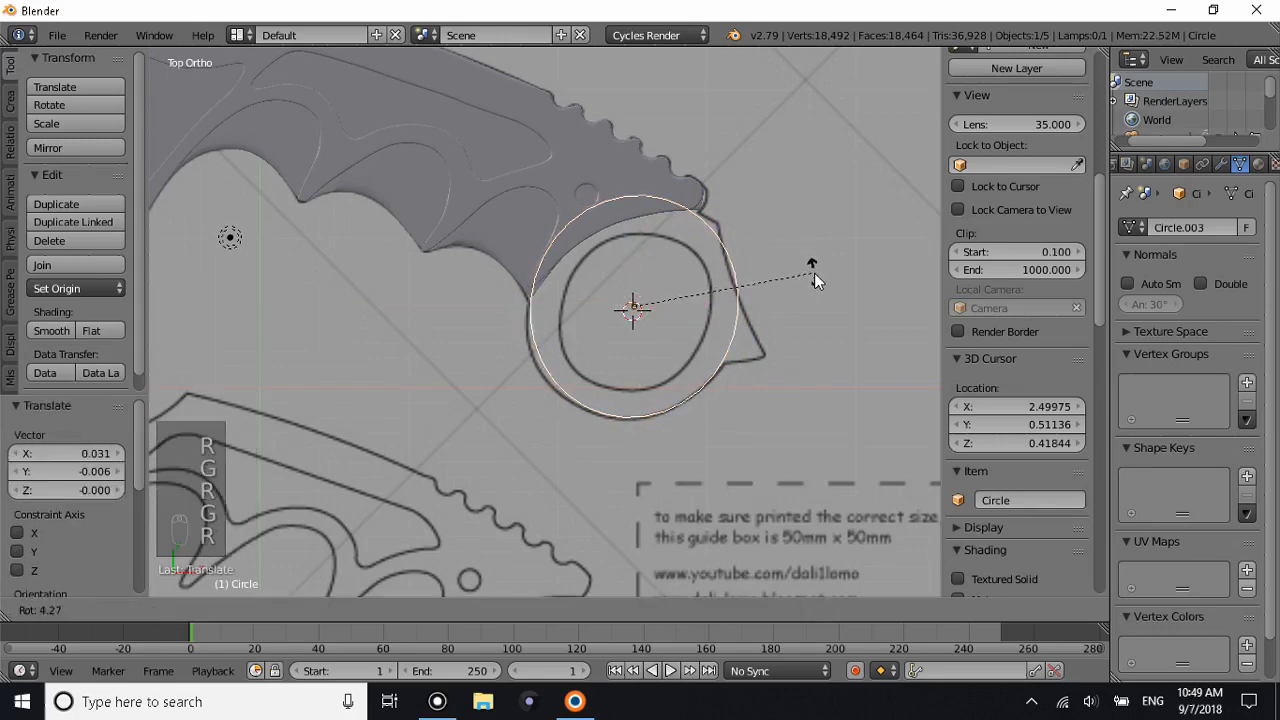
pyautogui.click(815, 301)
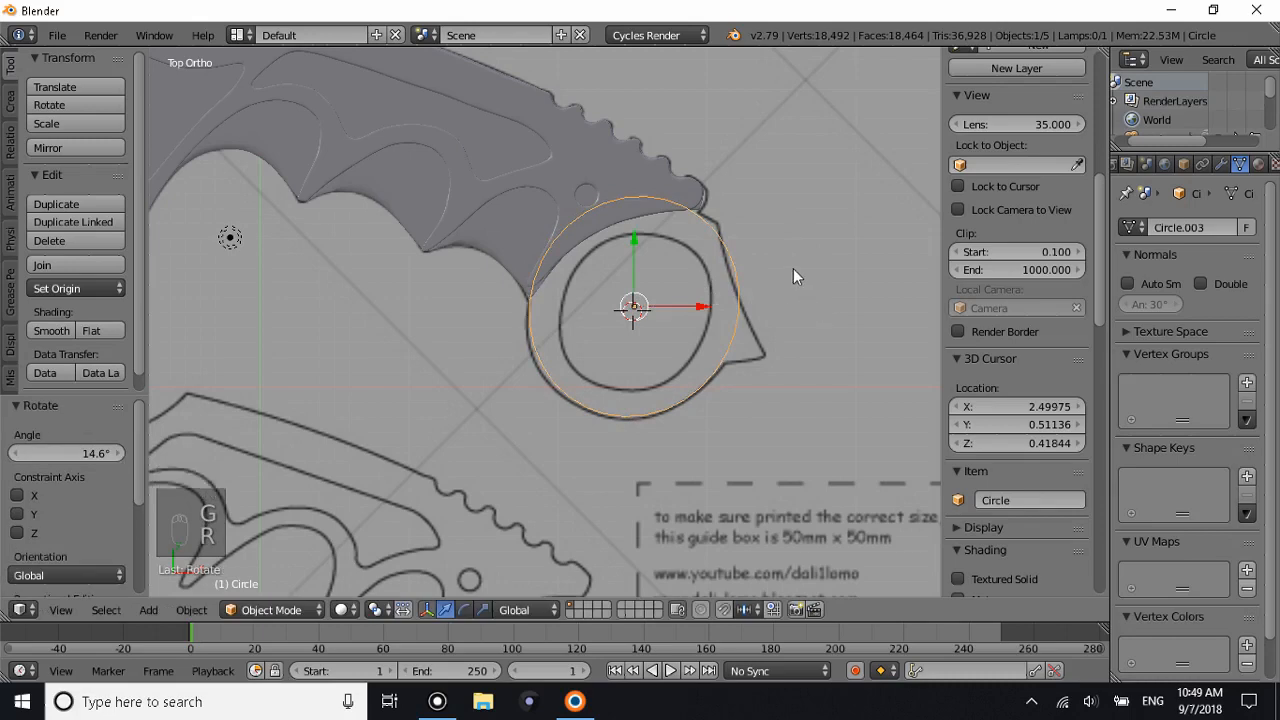
# Delete the eight vertices of the outer circle that lie alongside the drawn pointed spur.
pyautogui.press('Tab')
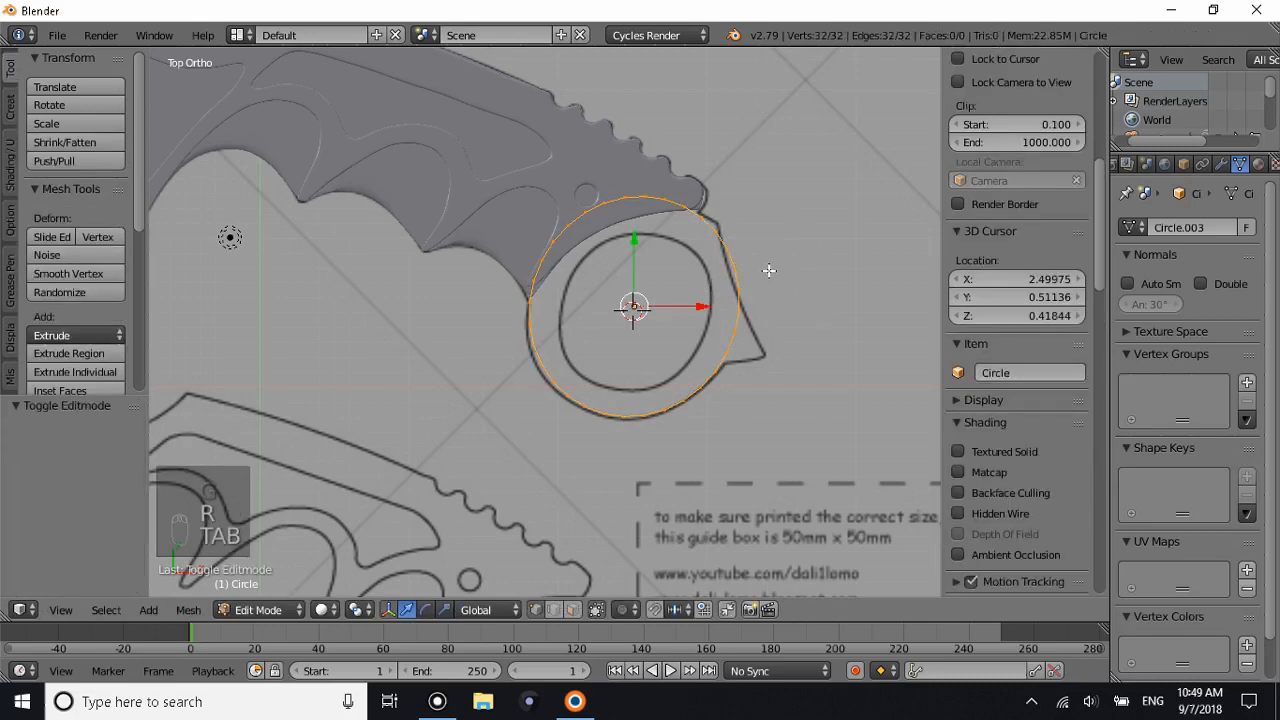
pyautogui.rightClick(709, 218)
pyautogui.press('Tab')
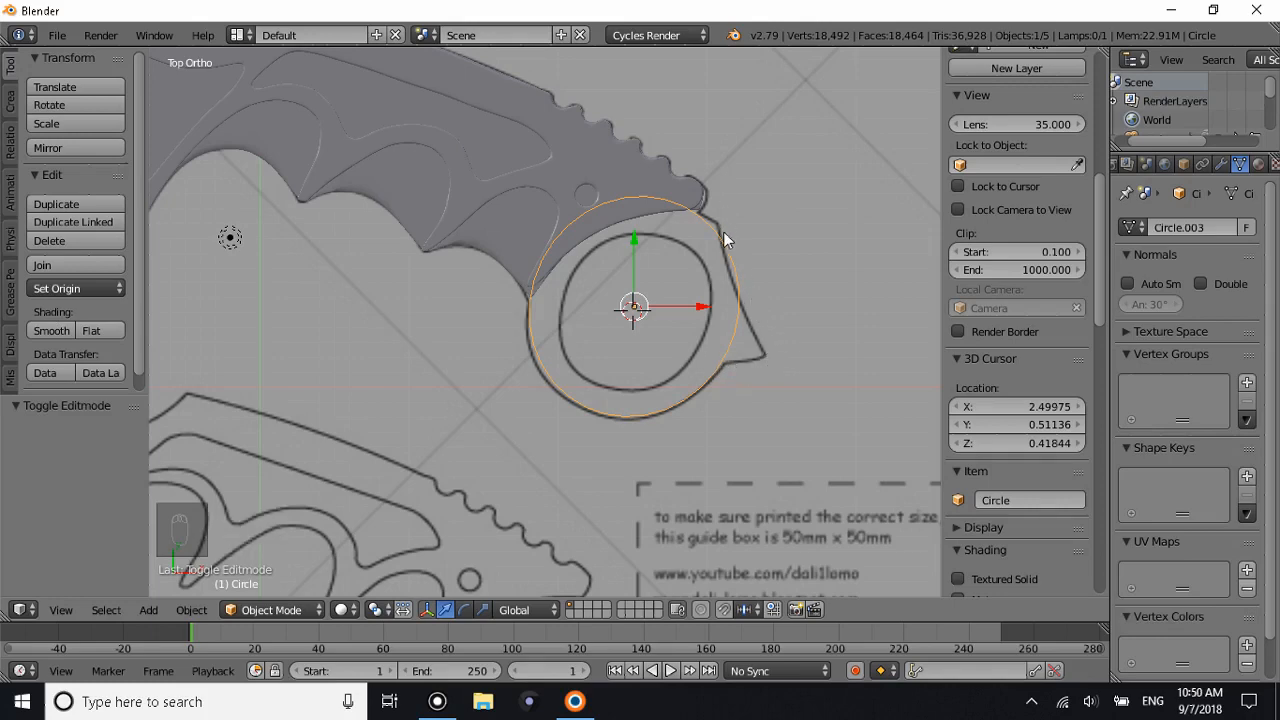
pyautogui.press('Tab')
pyautogui.keyDown('shift'); pyautogui.moveTo(711, 232); pyautogui.dragTo(731, 257, button='right'); pyautogui.keyUp('shift')
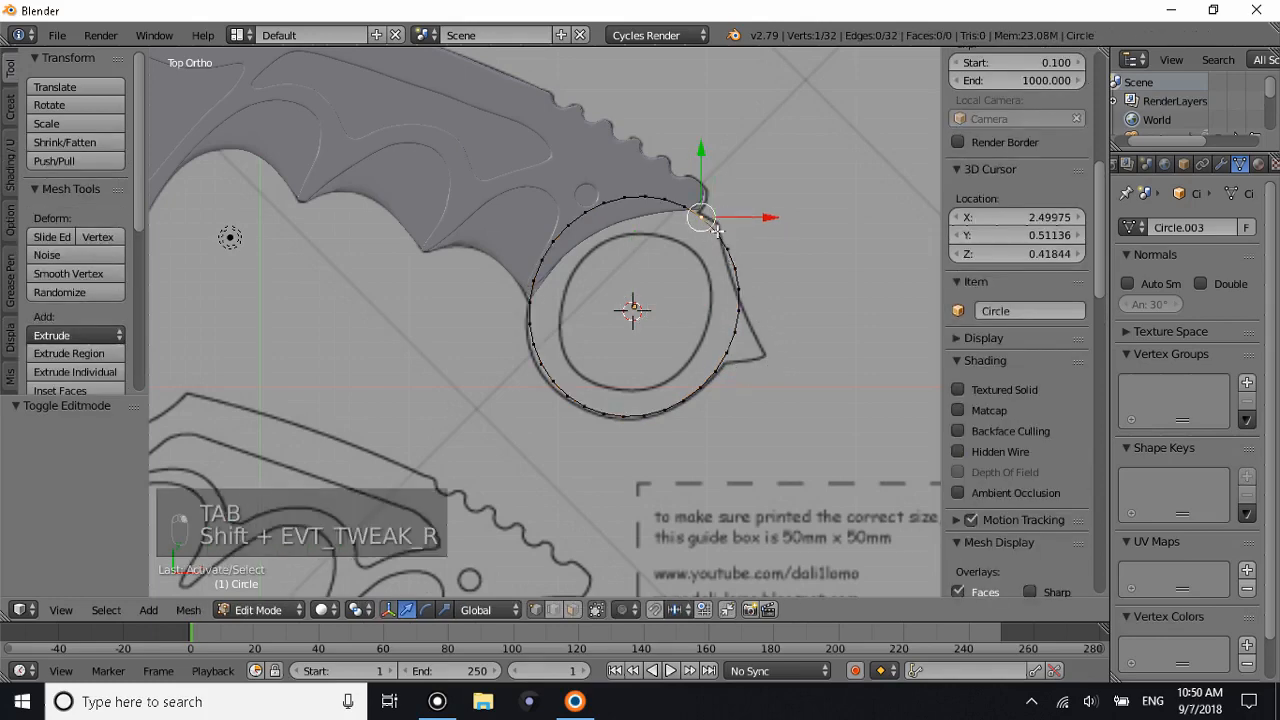
pyautogui.keyDown('shift'); pyautogui.rightClick(716, 231); pyautogui.keyUp('shift')
pyautogui.keyDown('shift'); pyautogui.rightClick(728, 252); pyautogui.keyUp('shift')
pyautogui.keyDown('shift'); pyautogui.rightClick(735, 313); pyautogui.keyUp('shift')
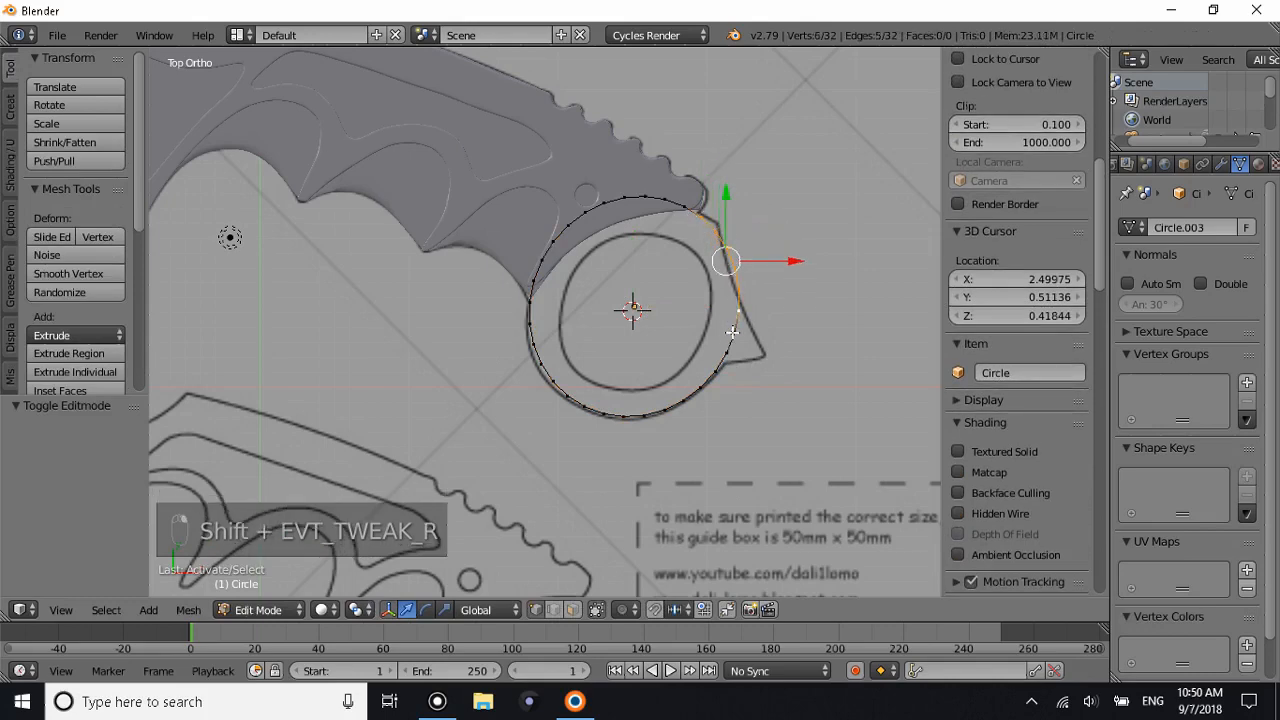
pyautogui.press('x')
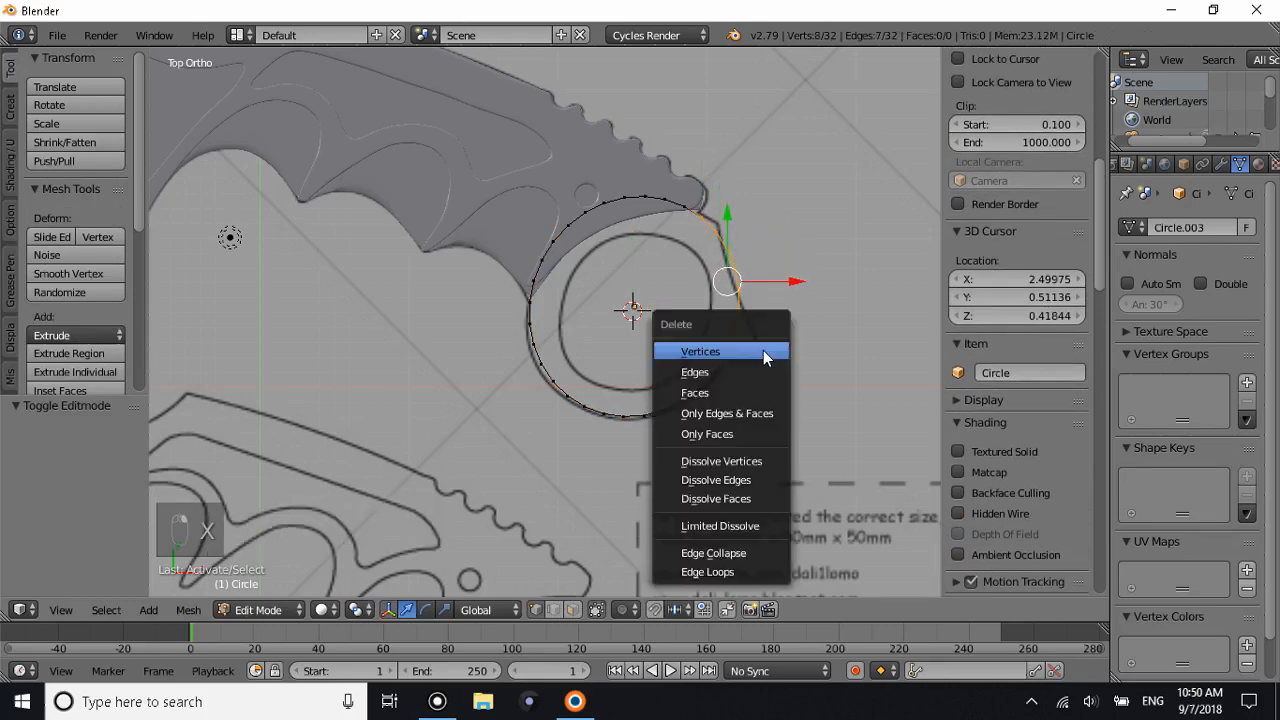
pyautogui.click(764, 357)
# Extrude the arc's upper end vertex in three segments around the spur outline and join it to the arc's lower end with an edge.
pyautogui.rightClick(688, 206)
pyautogui.scroll(2, 771, 176)
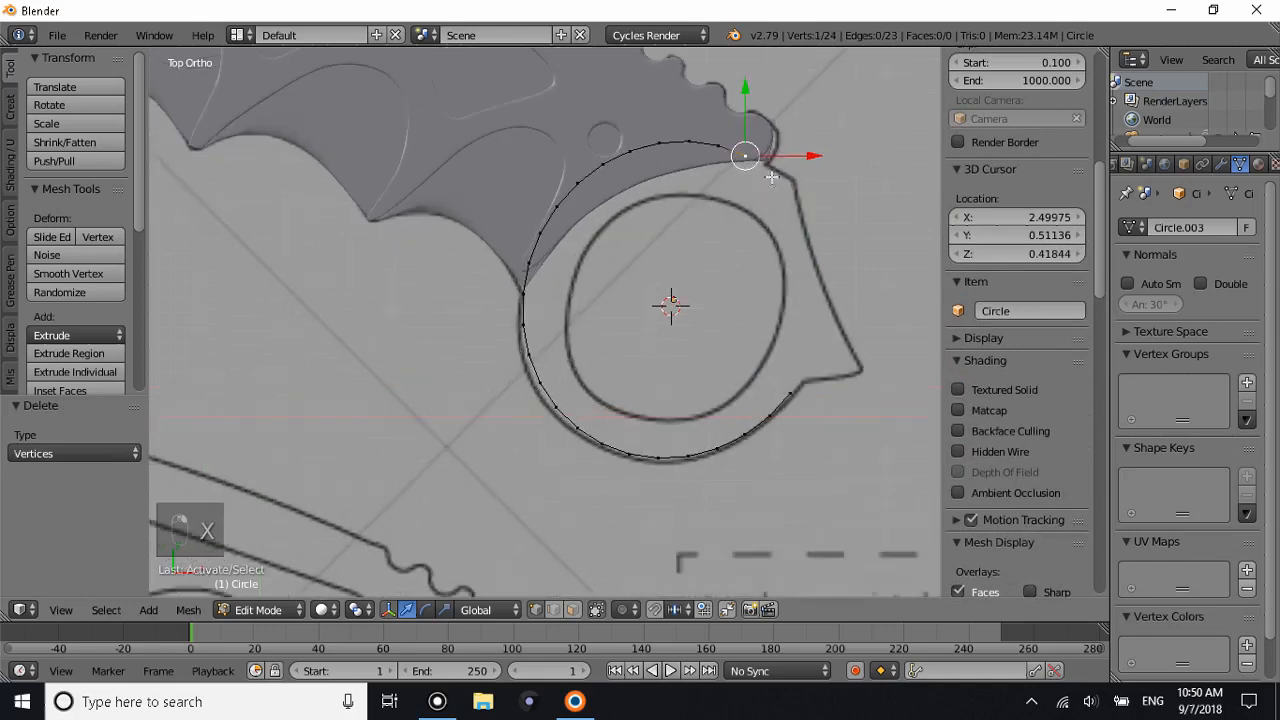
pyautogui.press('e')
pyautogui.click(830, 180)
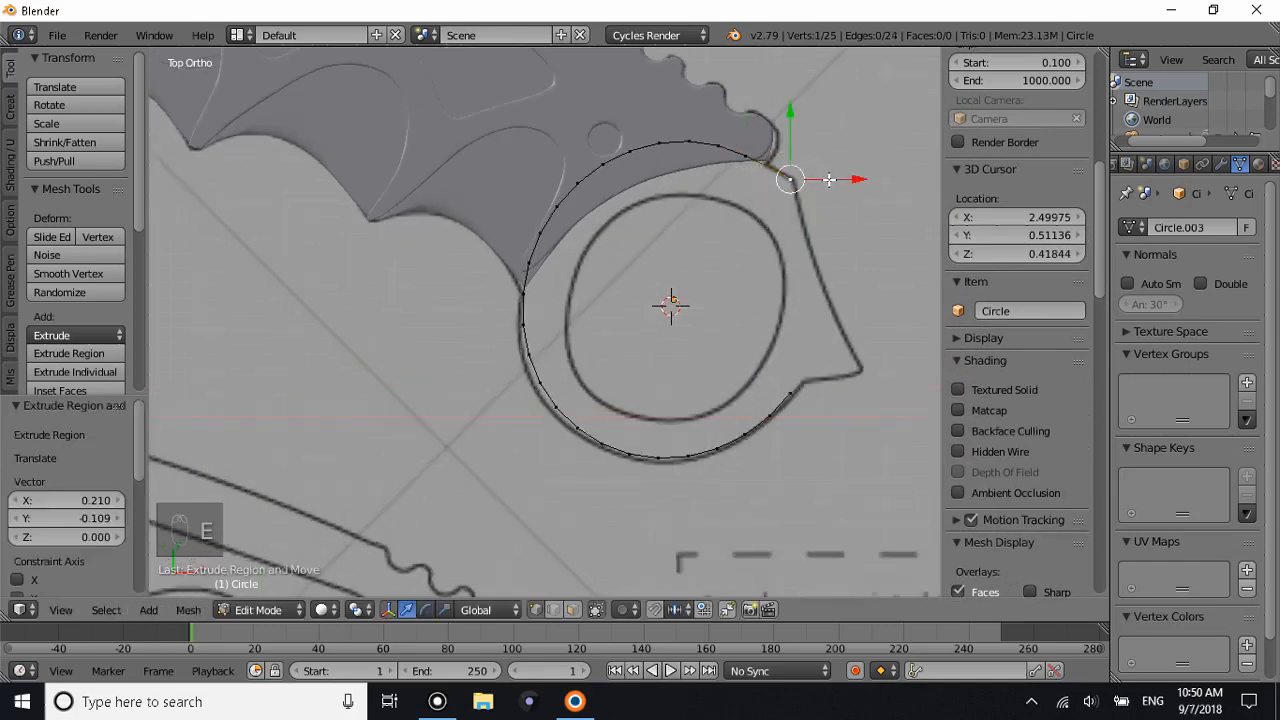
pyautogui.press('e')
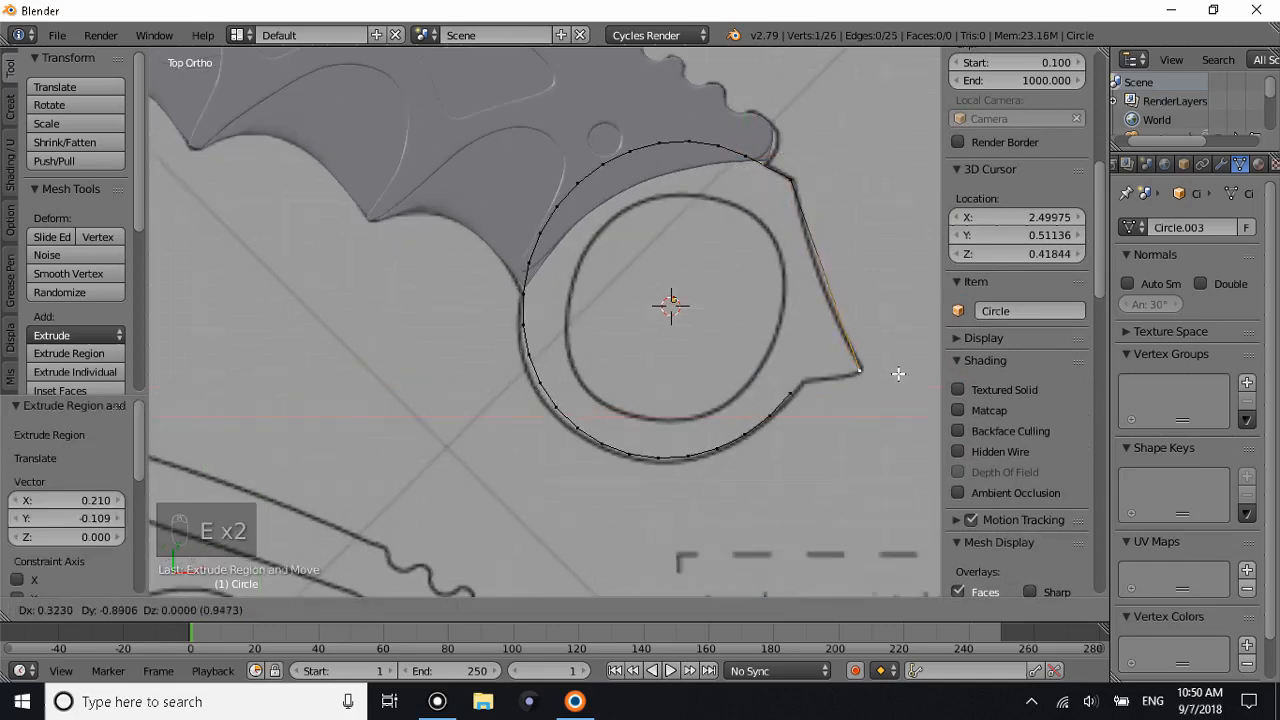
pyautogui.click(898, 374)
pyautogui.press('e')
pyautogui.click(838, 388)
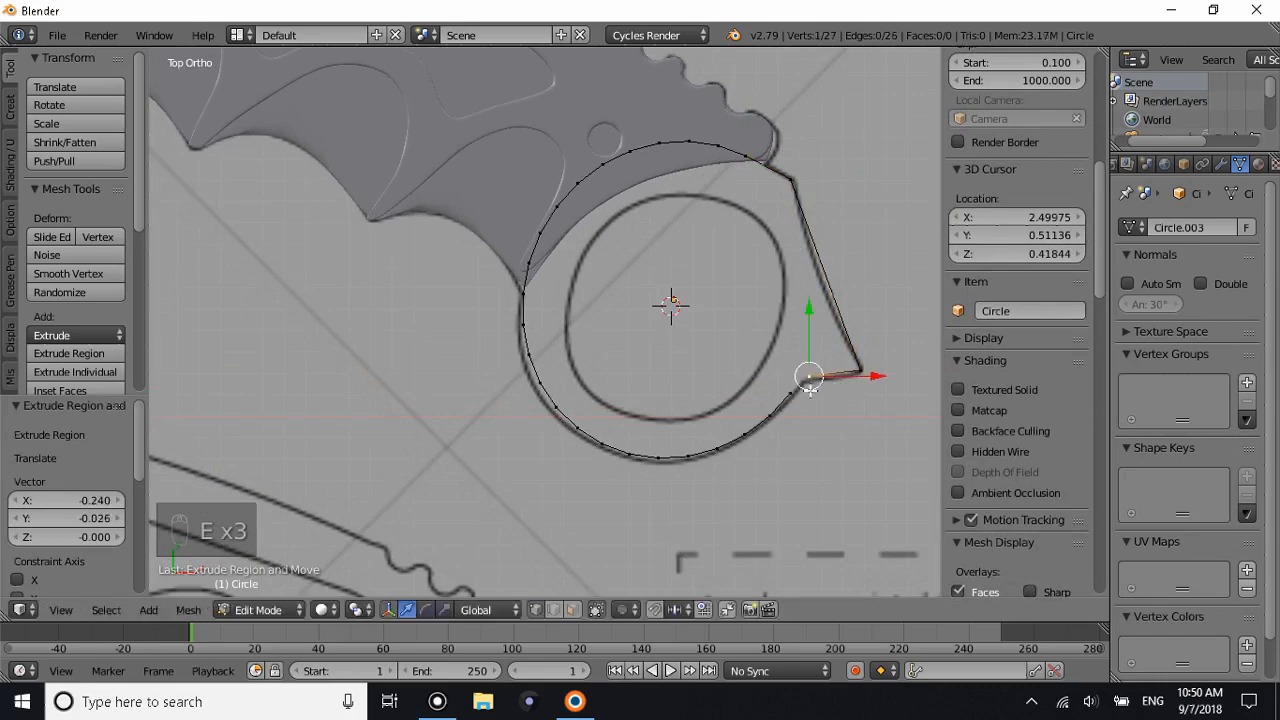
pyautogui.keyDown('shift'); pyautogui.rightClick(797, 396); pyautogui.keyUp('shift')
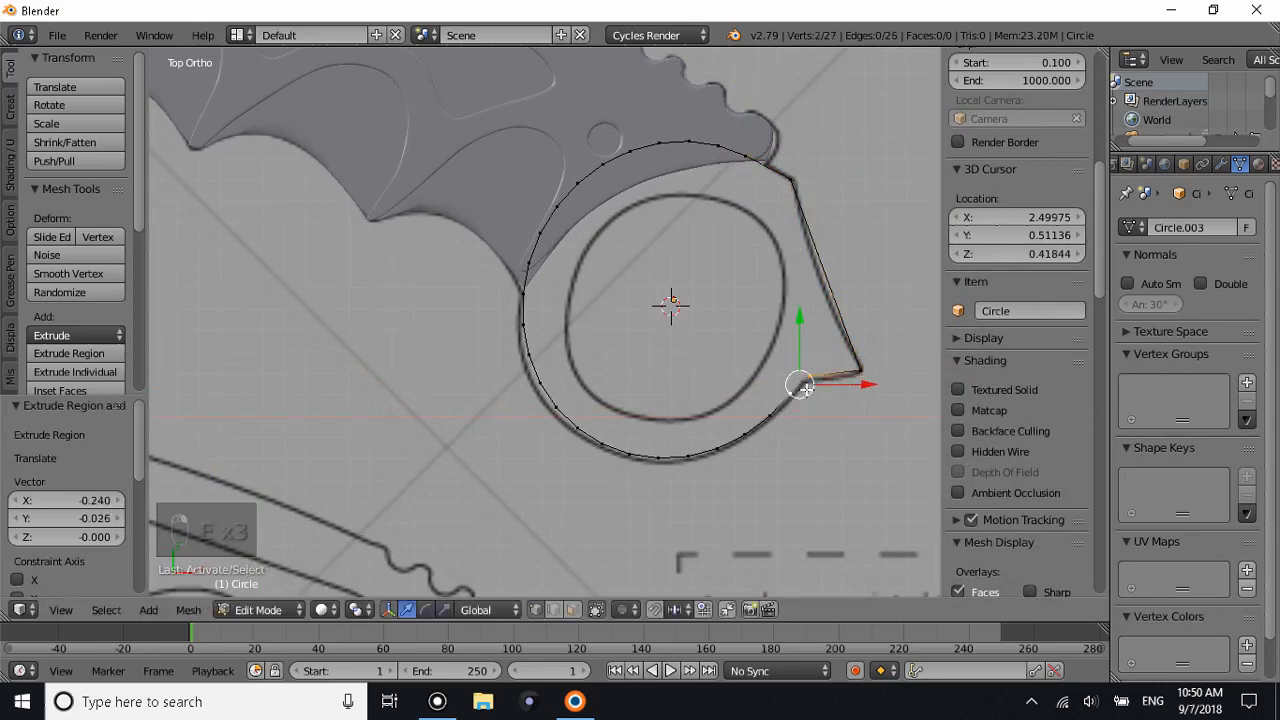
pyautogui.press('f')
# Add two cuts to the spur's long edge and shift both new vertices along X onto the drawn curve.
pyautogui.press('Tab')
pyautogui.press('Tab')
pyautogui.hotkey('ctrl', 'r')
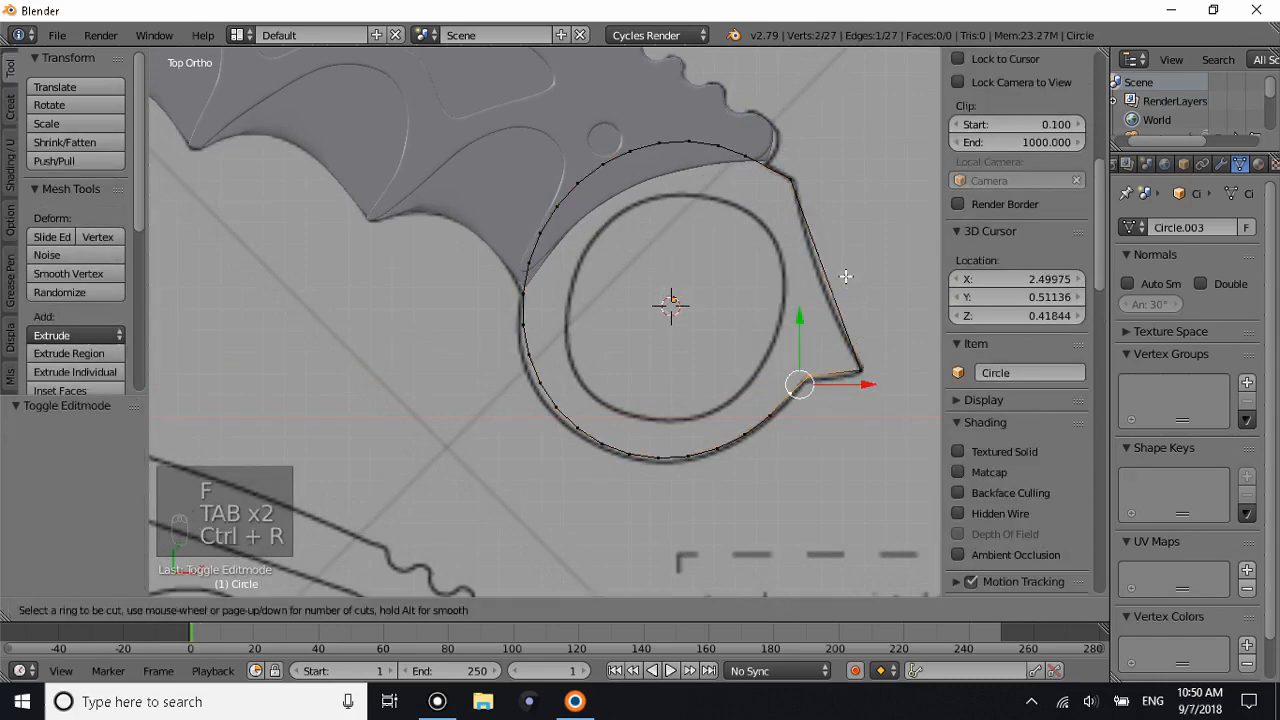
pyautogui.scroll(1, 846, 276)
pyautogui.click(846, 277)
pyautogui.rightClick(844, 301)
pyautogui.press('g')
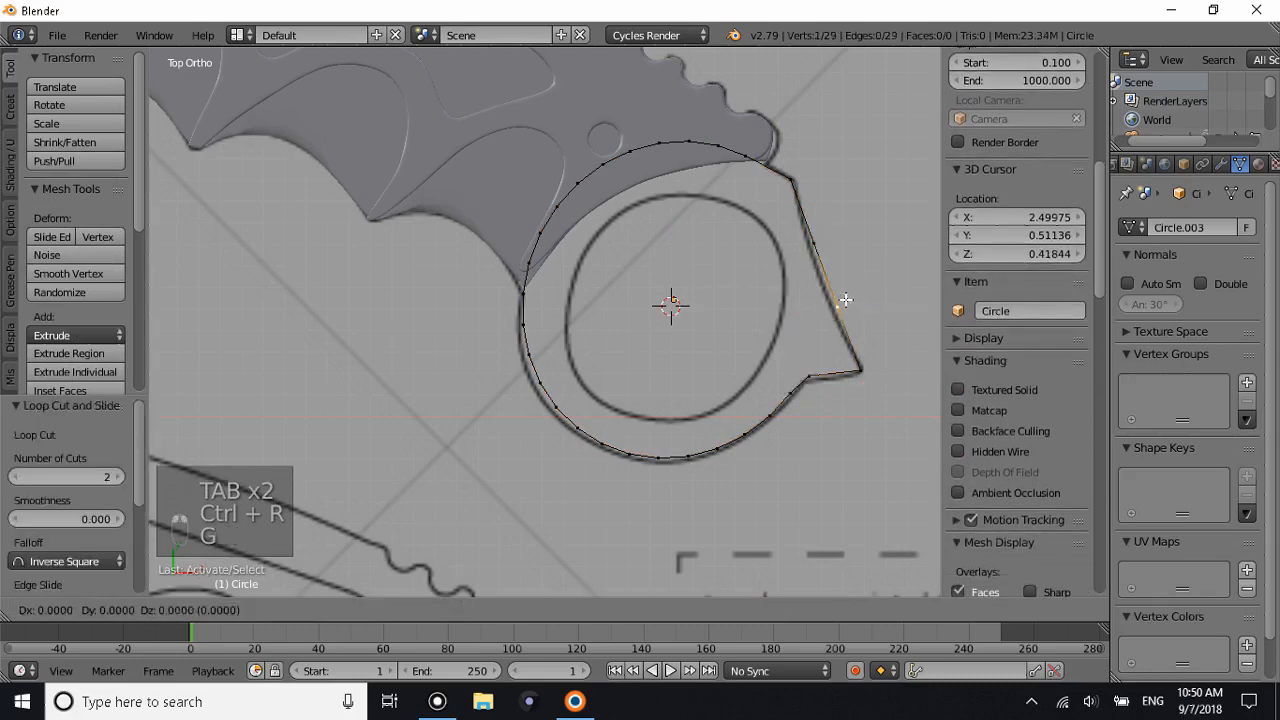
pyautogui.press('x')
pyautogui.click(836, 296)
pyautogui.rightClick(846, 244)
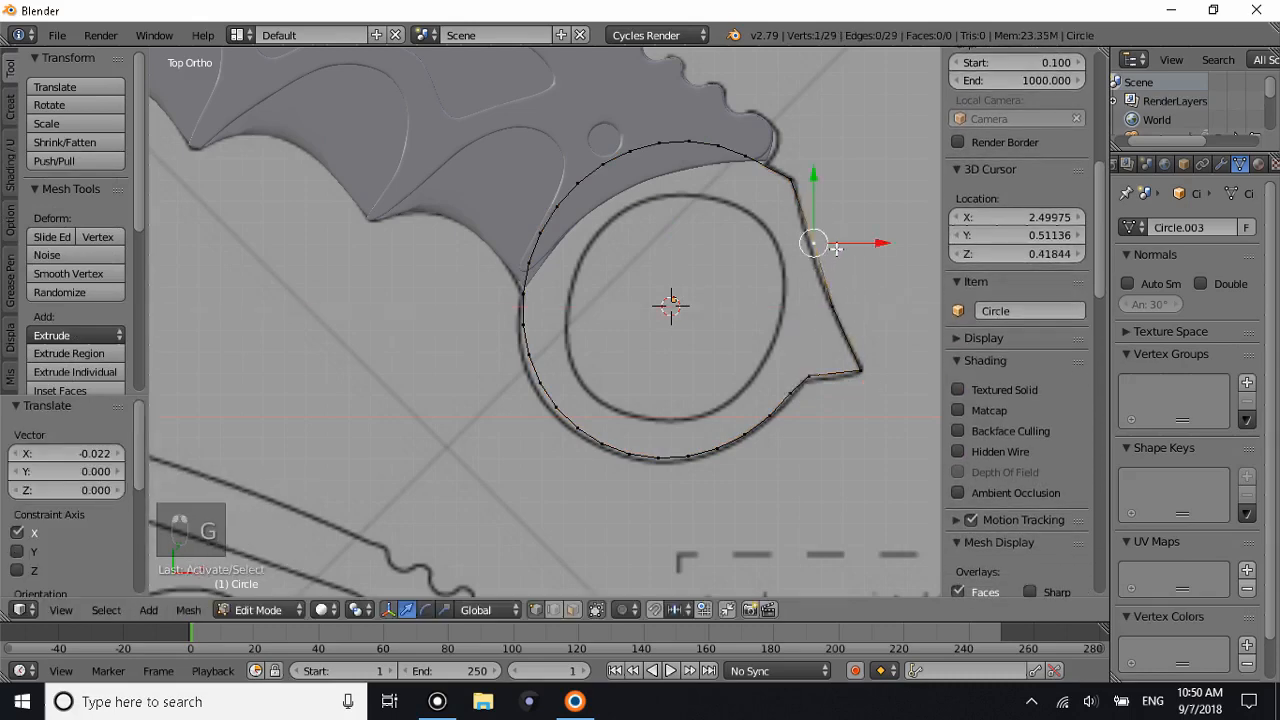
pyautogui.press('g')
pyautogui.press('x')
pyautogui.click(843, 241)
pyautogui.press('Tab')
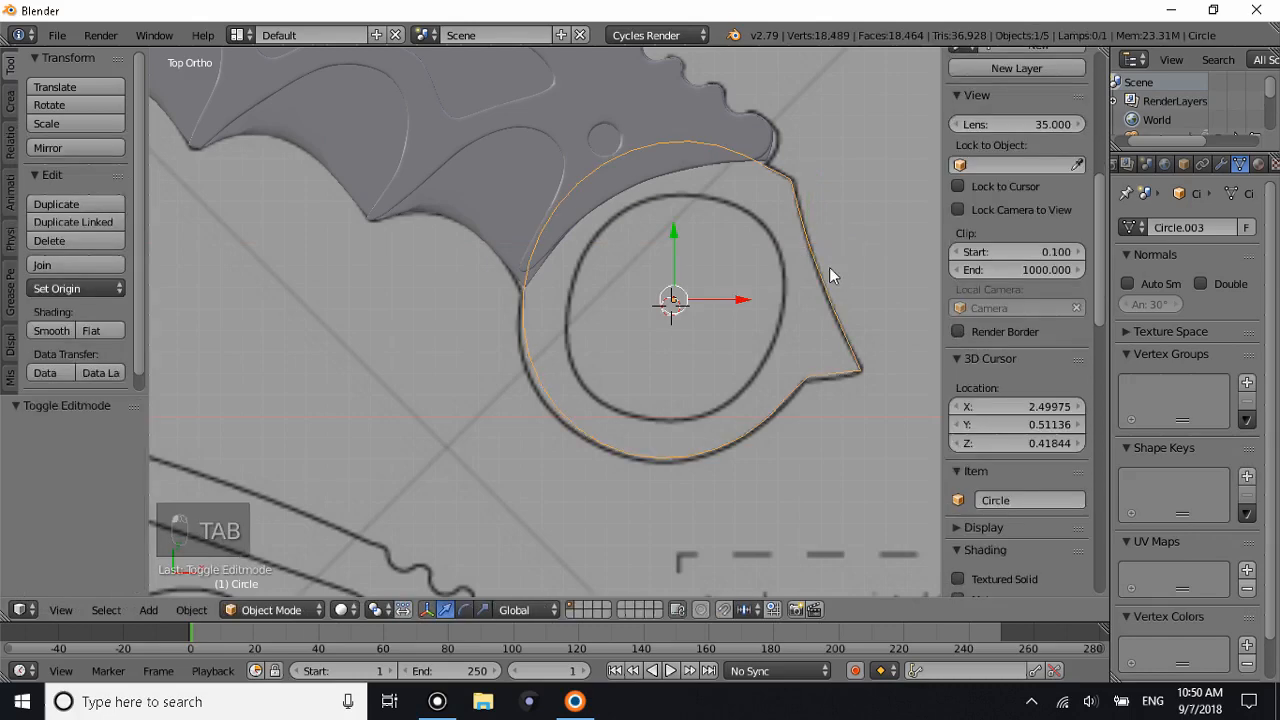
pyautogui.scroll(-1, 829, 267)
pyautogui.press('Tab')
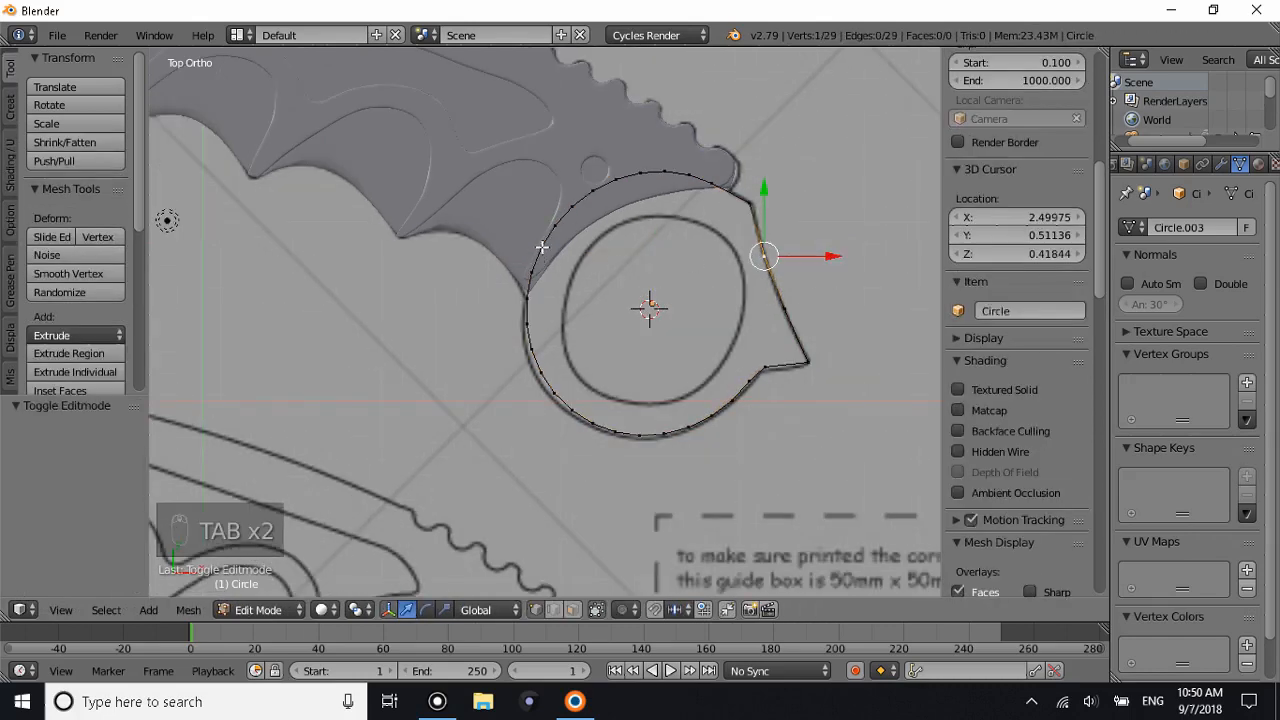
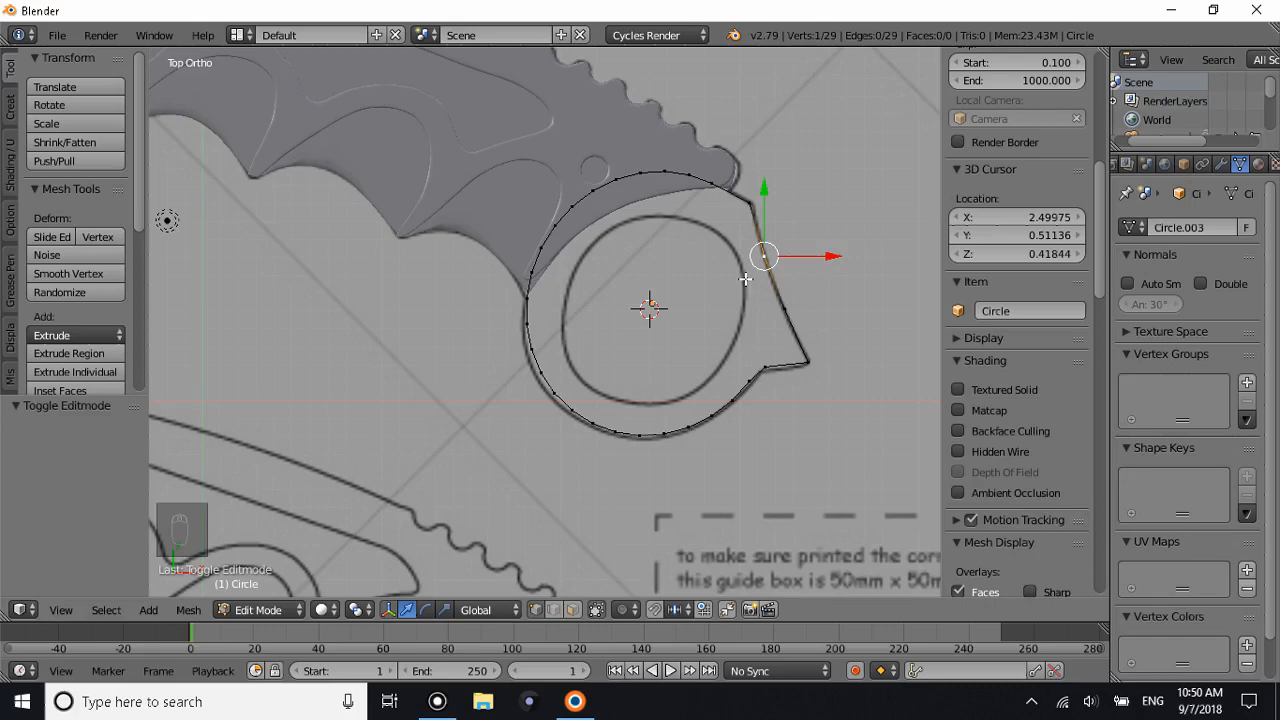
# Add a 32-vertex mesh circle at the 3D cursor and scale it to about 0.531 to match the finger hole.
pyautogui.press('Tab')
pyautogui.hotkey('shift', 'a')
pyautogui.moveTo(745, 278)
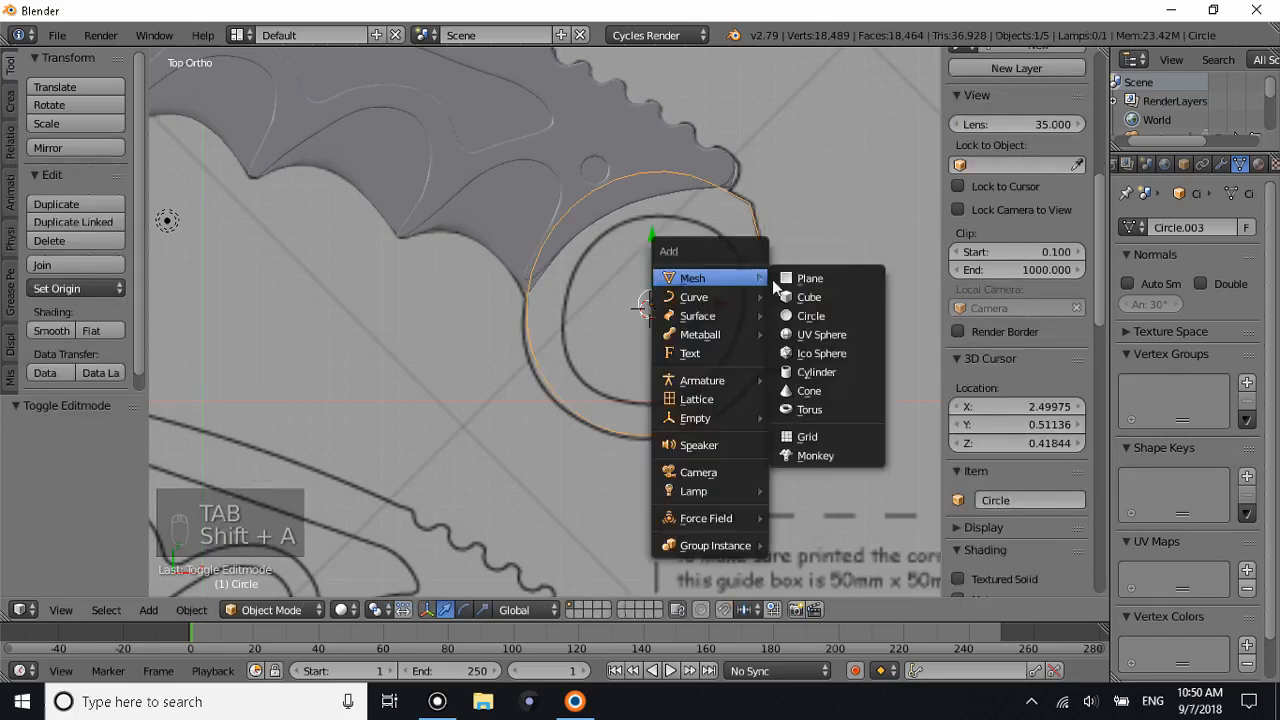
pyautogui.click(840, 320)
pyautogui.press('s')
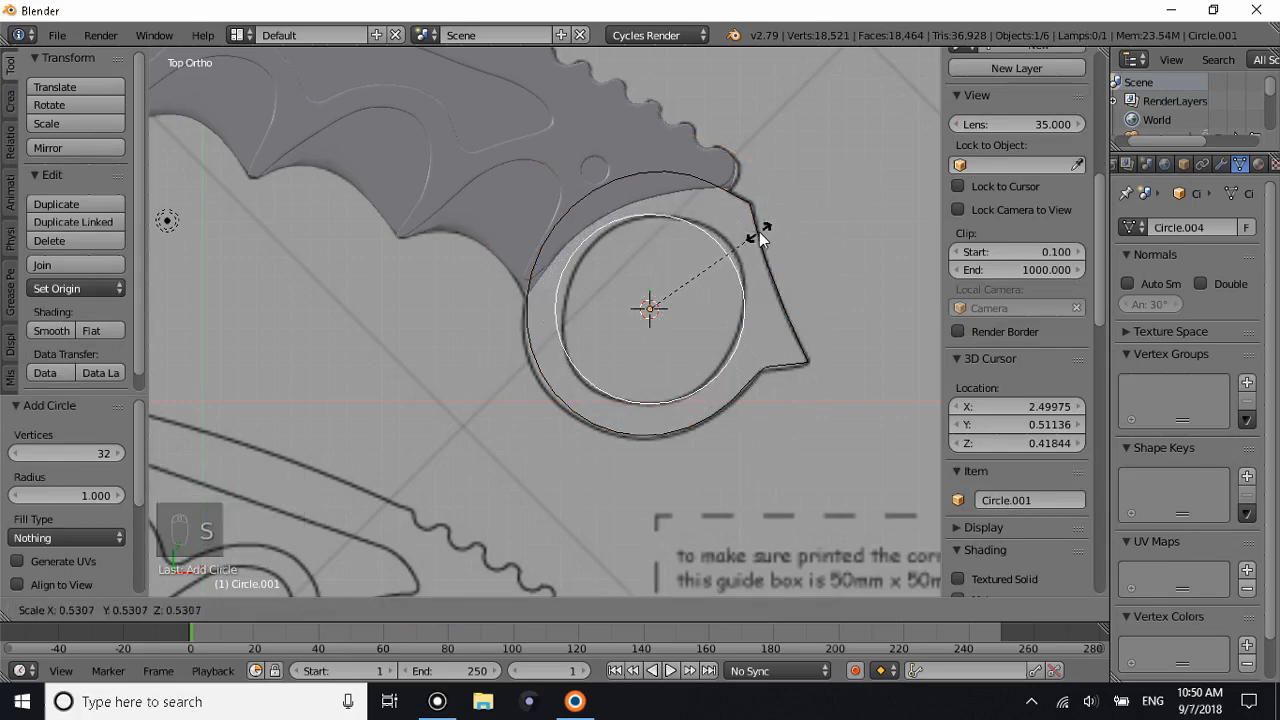
pyautogui.click(759, 232)
pyautogui.press('s')
pyautogui.press('x')
pyautogui.rightClick(763, 220)
pyautogui.press('s')
pyautogui.press('y')
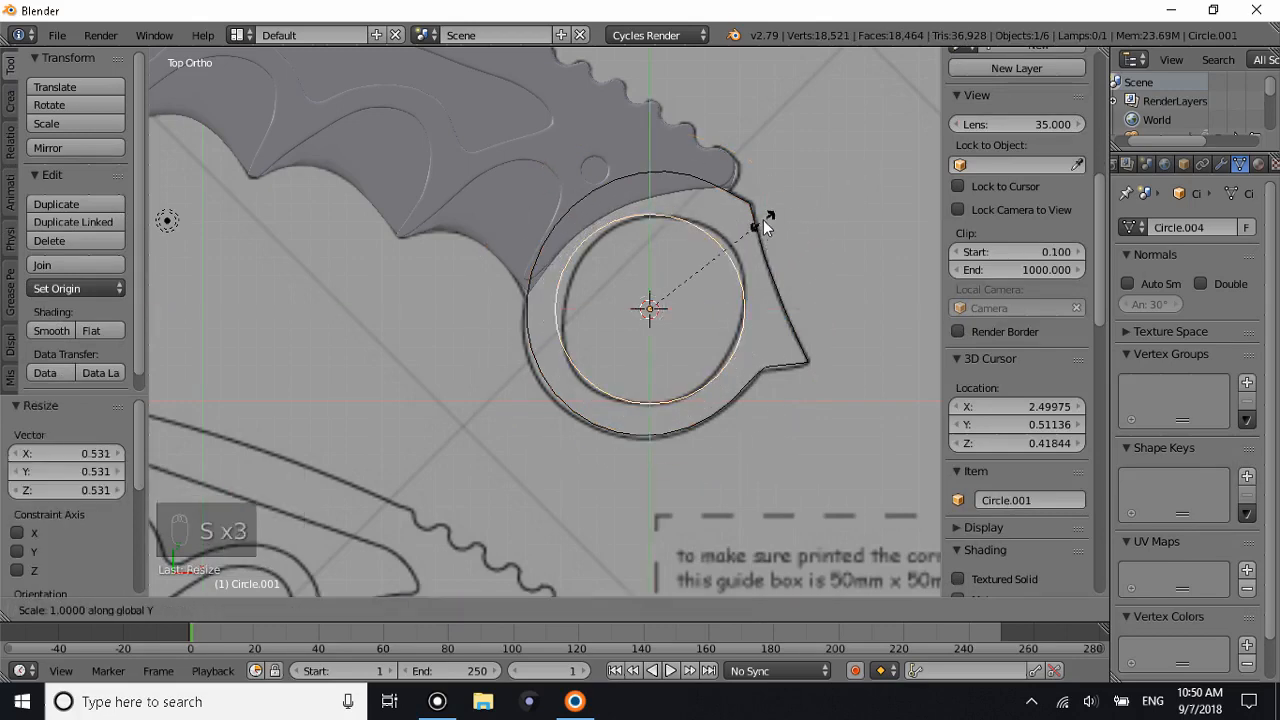
pyautogui.rightClick(763, 210)
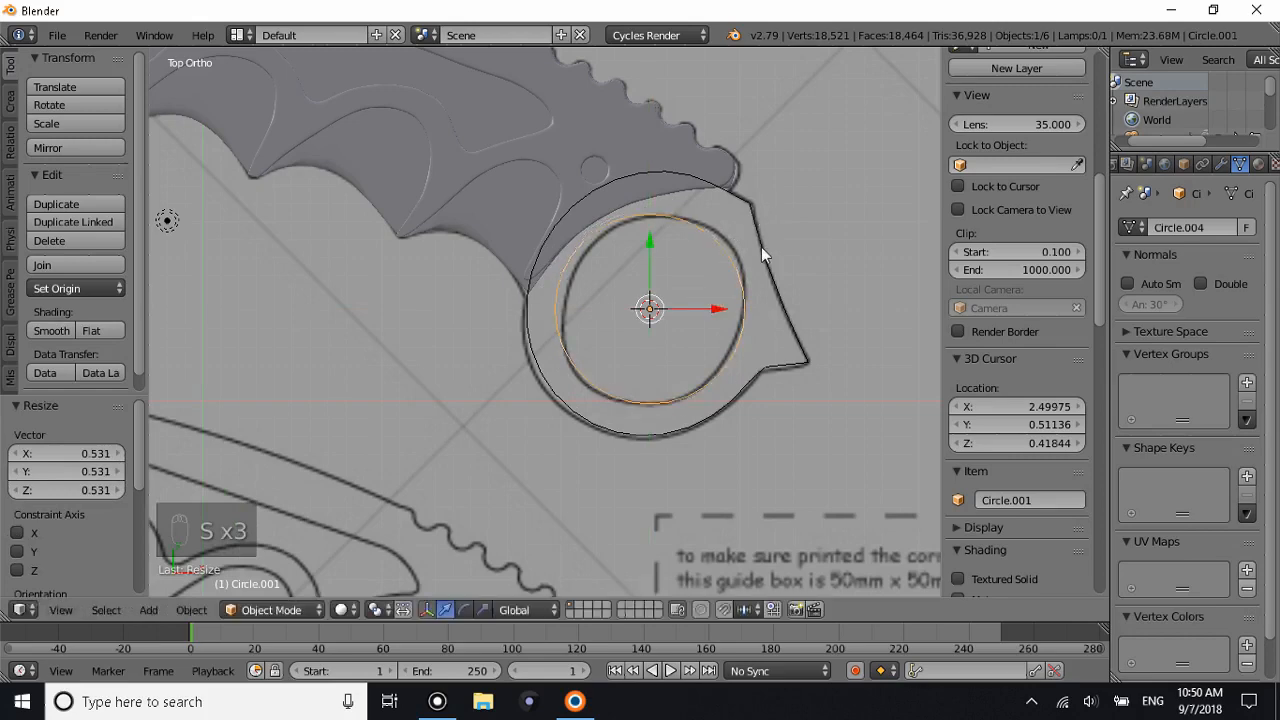
# Move the inner circle up about 0.005 in Y, enlarge it to about 1.031, and reposition it over the finger hole outline.
pyautogui.press('g')
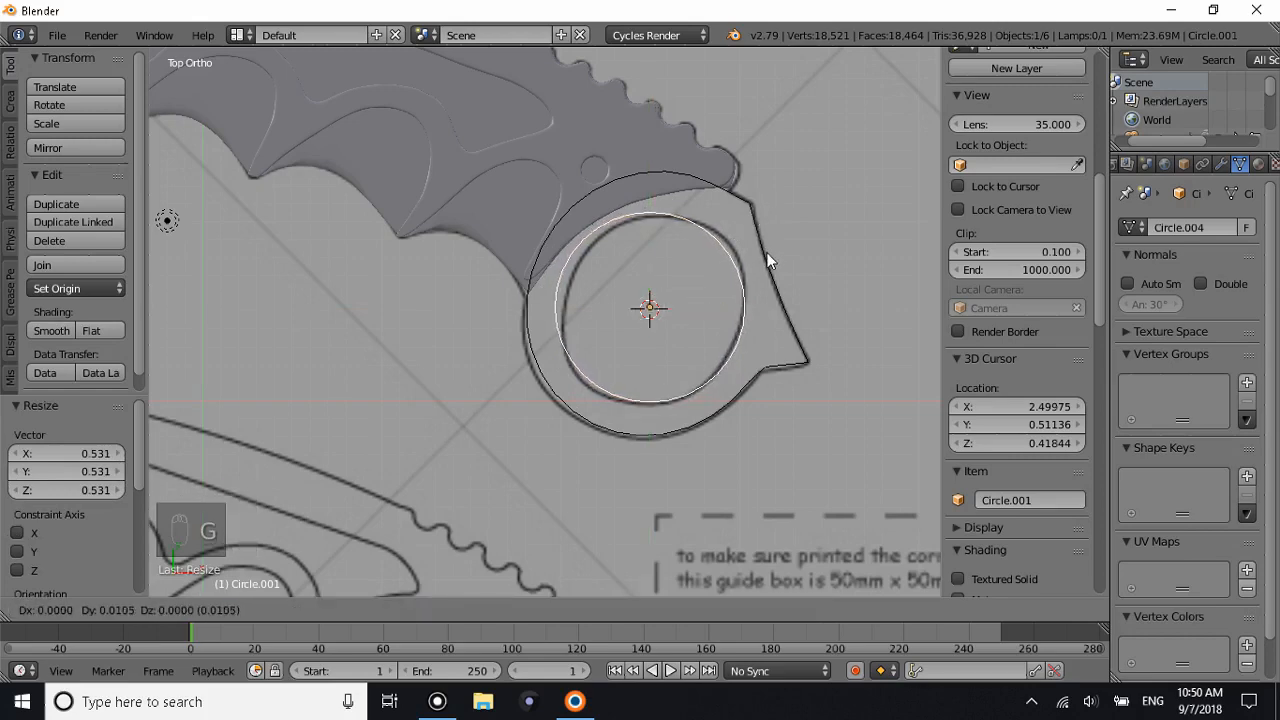
pyautogui.click(768, 262)
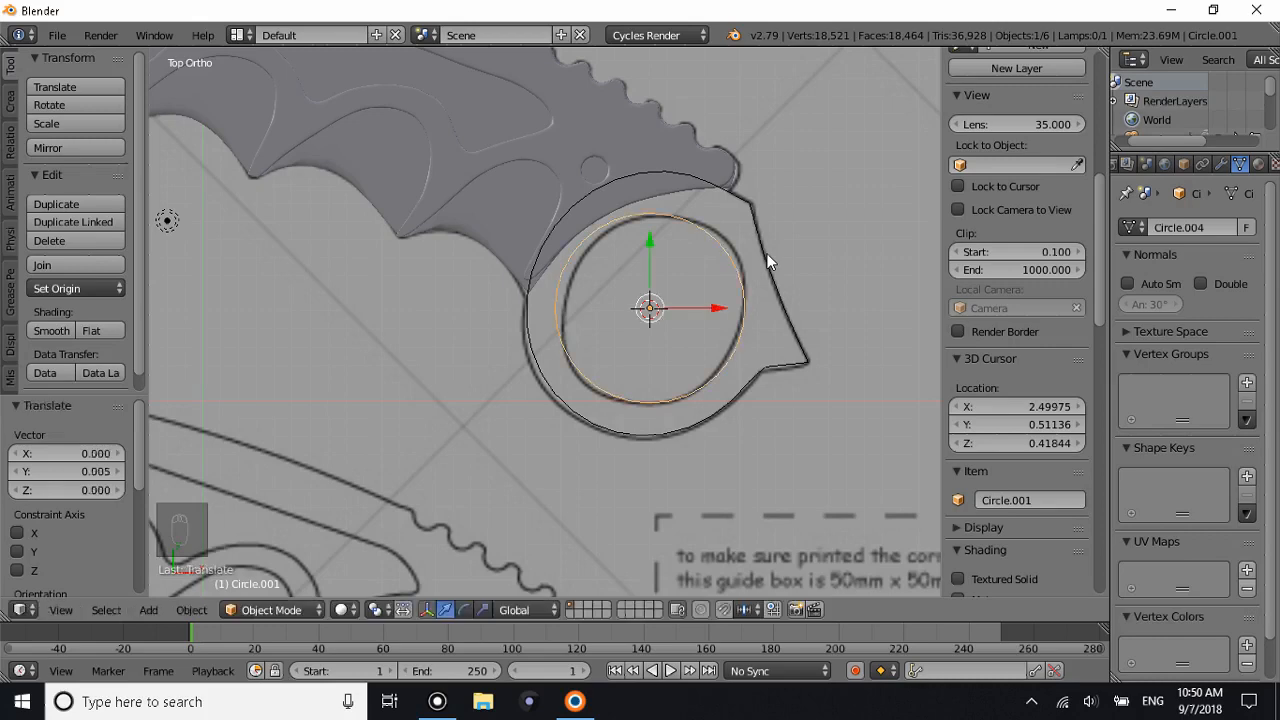
pyautogui.moveTo(801, 272); pyautogui.dragTo(700, 214, button='middle')
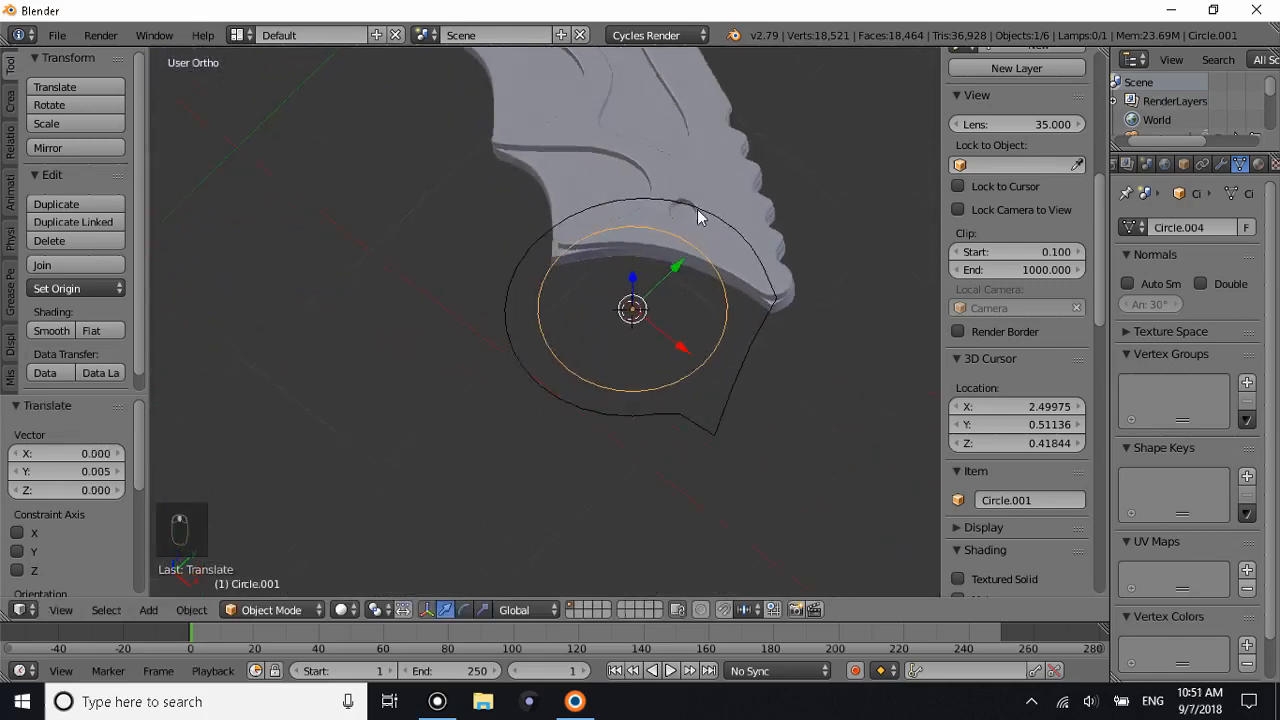
pyautogui.press('s')
pyautogui.click(752, 204)
pyautogui.press('KP_7')
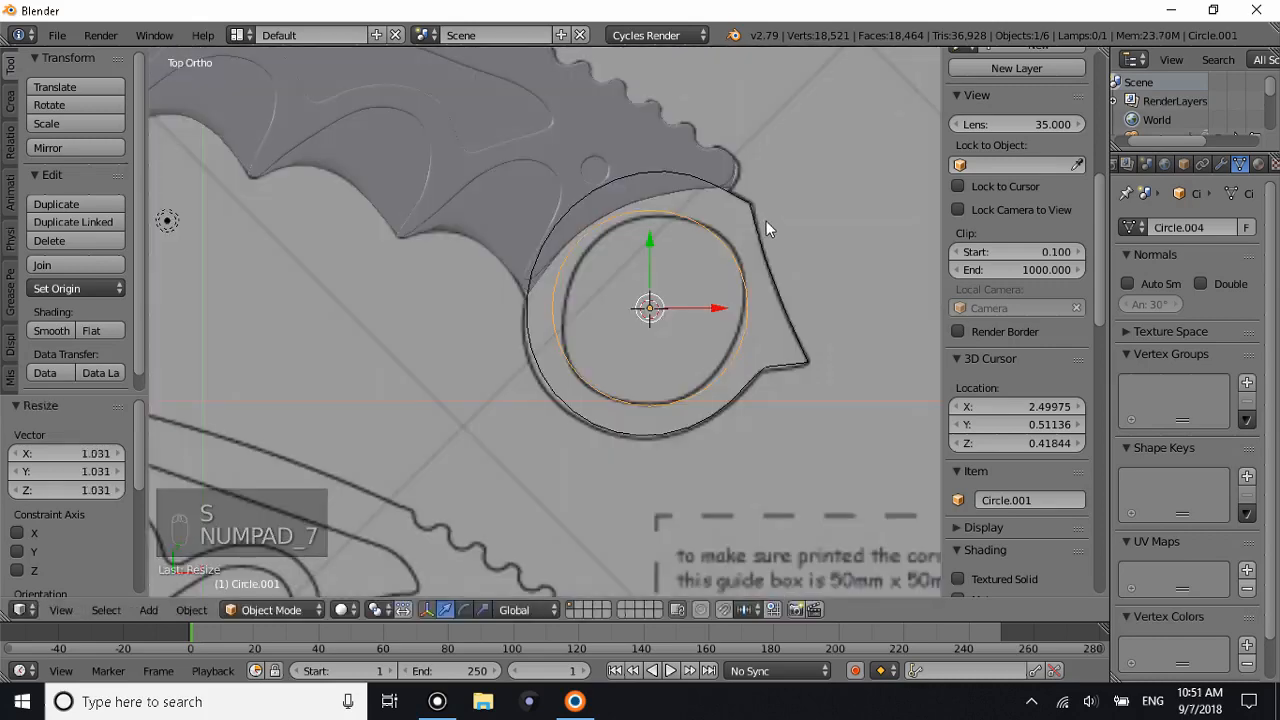
pyautogui.press('g')
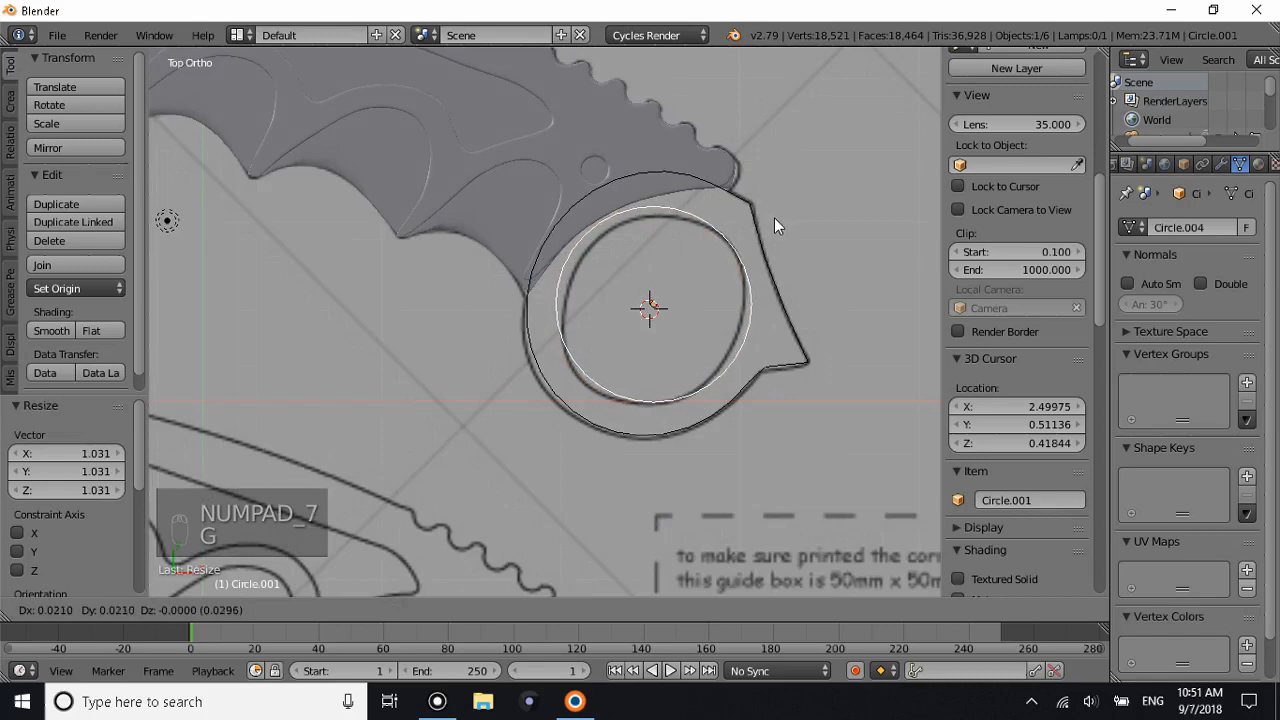
pyautogui.click(772, 217)
# Move the inner circle by about -0.004 in Y over the finger hole outline.
pyautogui.press('a')
pyautogui.moveTo(762, 242); pyautogui.dragTo(714, 251, button='middle')
pyautogui.rightClick(714, 251)
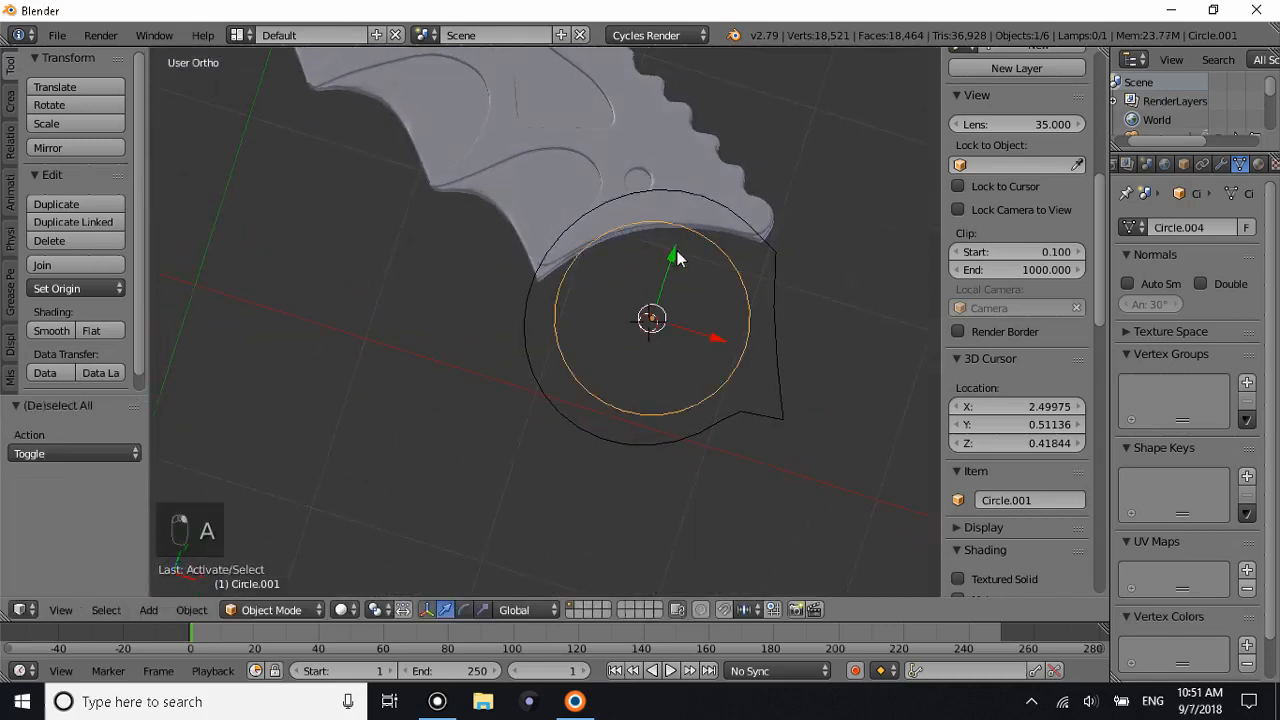
pyautogui.moveTo(676, 262); pyautogui.dragTo(678, 265)
pyautogui.moveTo(678, 265); pyautogui.dragTo(720, 281, button='middle')
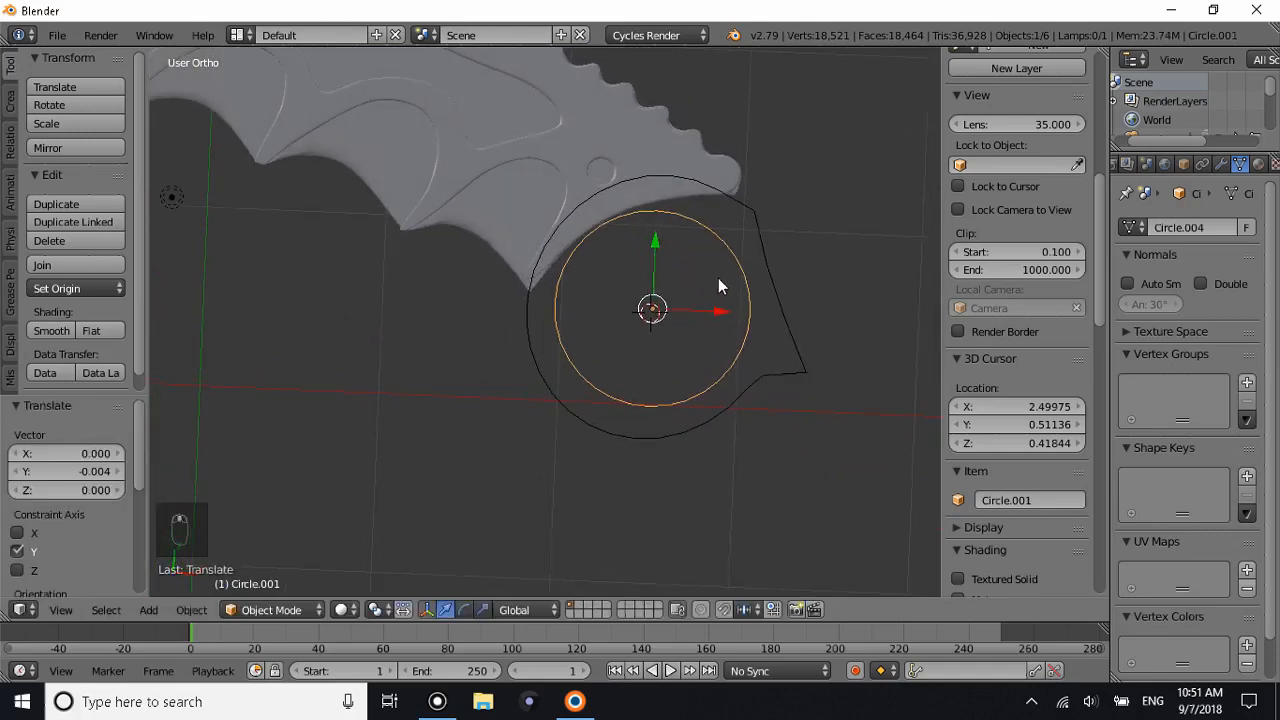
pyautogui.press('KP_7')
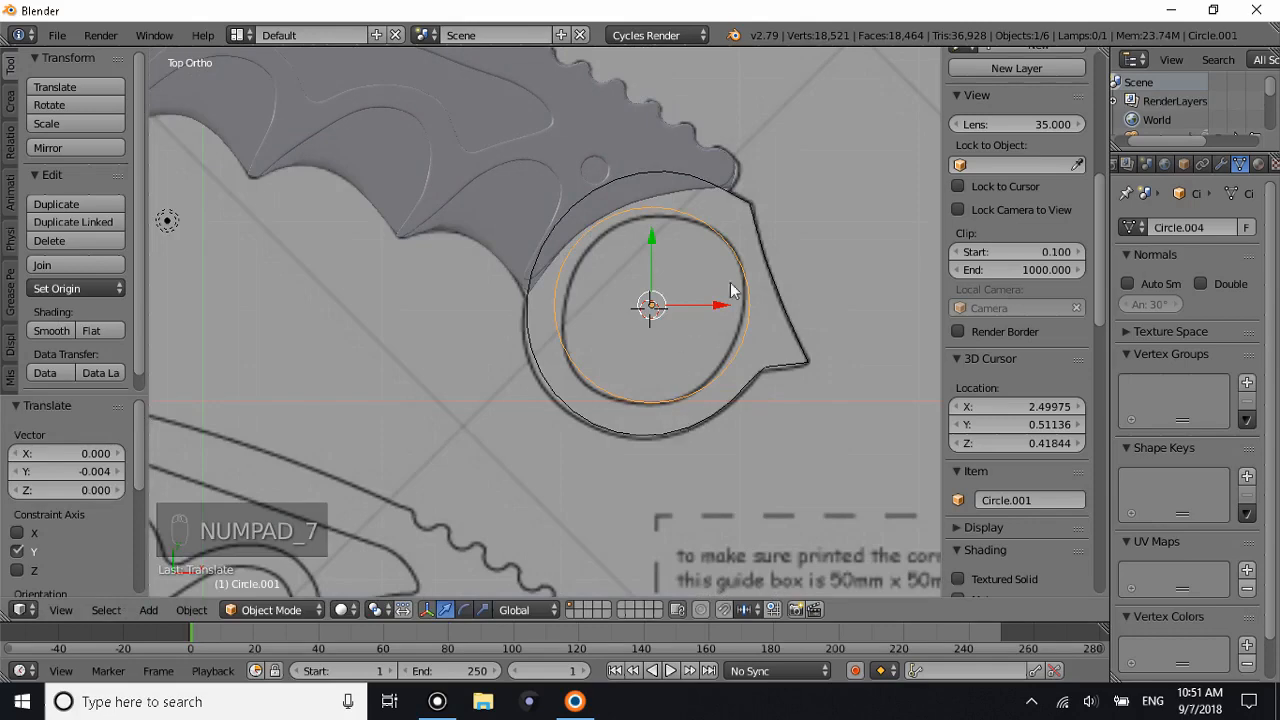
# Scale the inner circle to about 0.906 in X, shift it about 0.010 in X and -0.021 in Y, and rotate it to match the drawn hole.
pyautogui.press('s')
pyautogui.click(748, 253)
pyautogui.press('r')
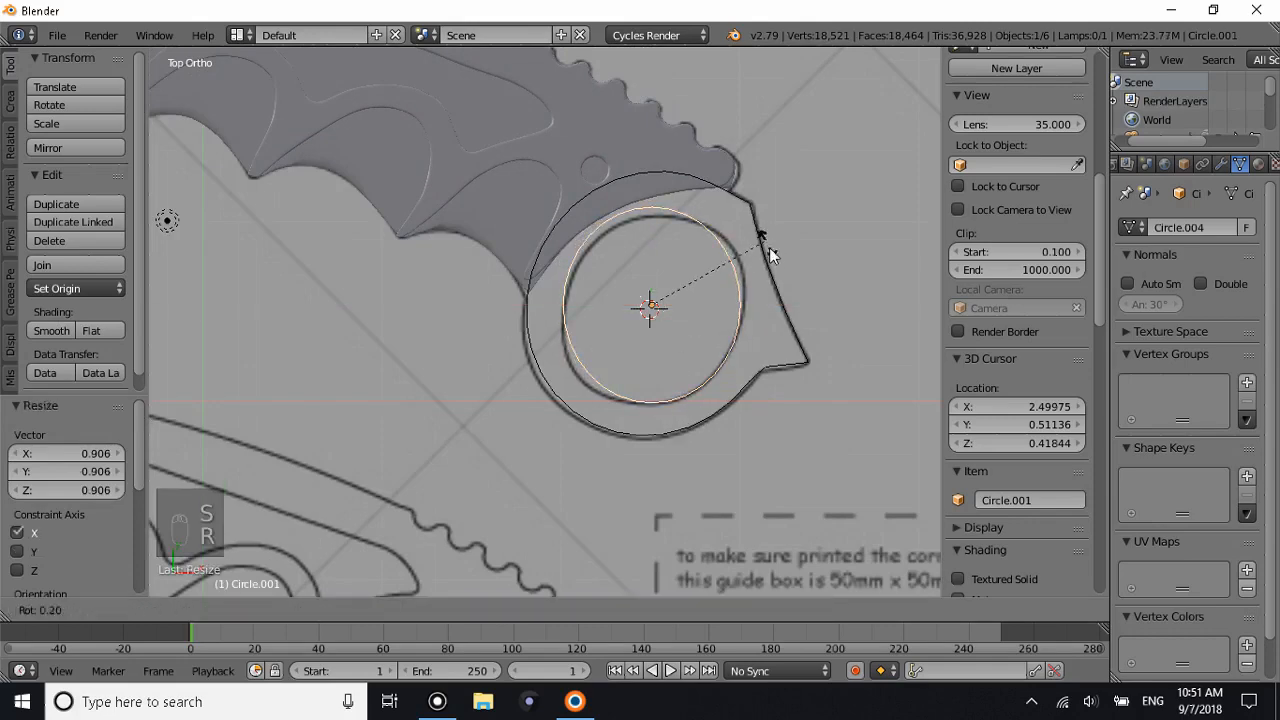
pyautogui.click(777, 288)
pyautogui.press('g')
pyautogui.click(777, 295)
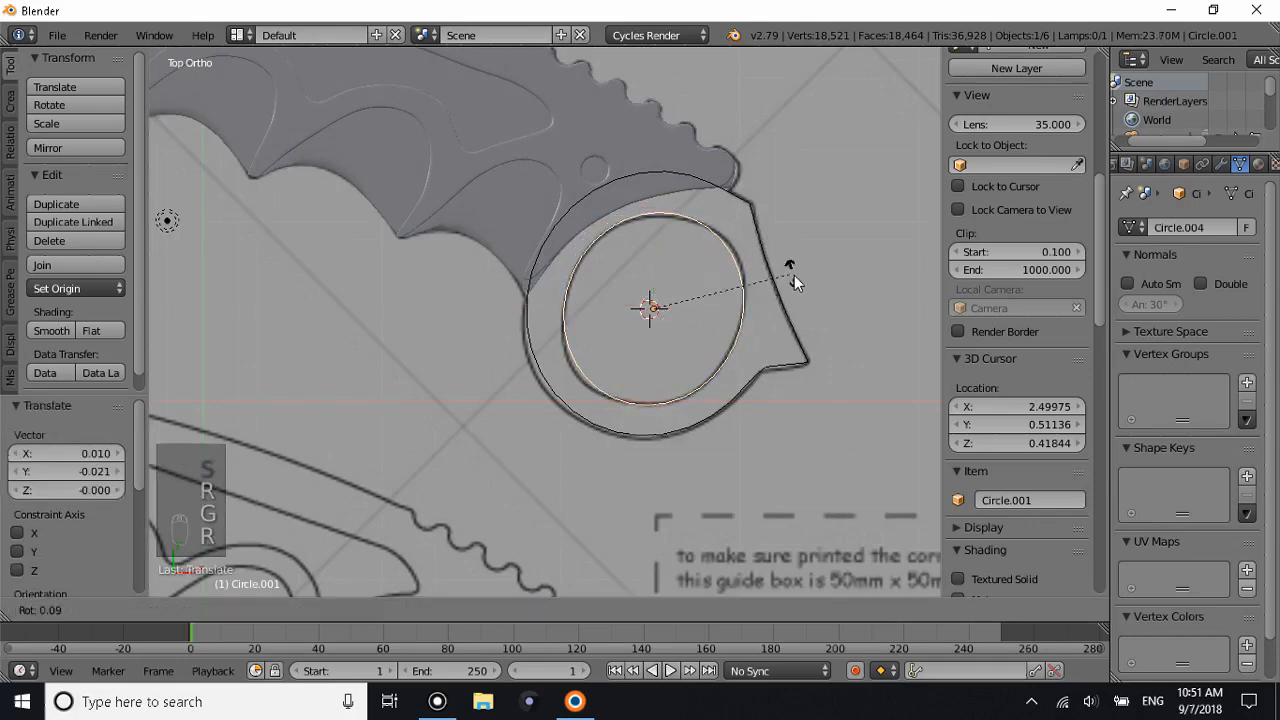
pyautogui.press('r')
pyautogui.click(795, 286)
# Select the inner circle and the outer ring outline and join them into one object.
pyautogui.press('a')
pyautogui.press('a')
pyautogui.press('a')
pyautogui.moveTo(788, 285); pyautogui.dragTo(732, 249, button='middle')
pyautogui.press('a')
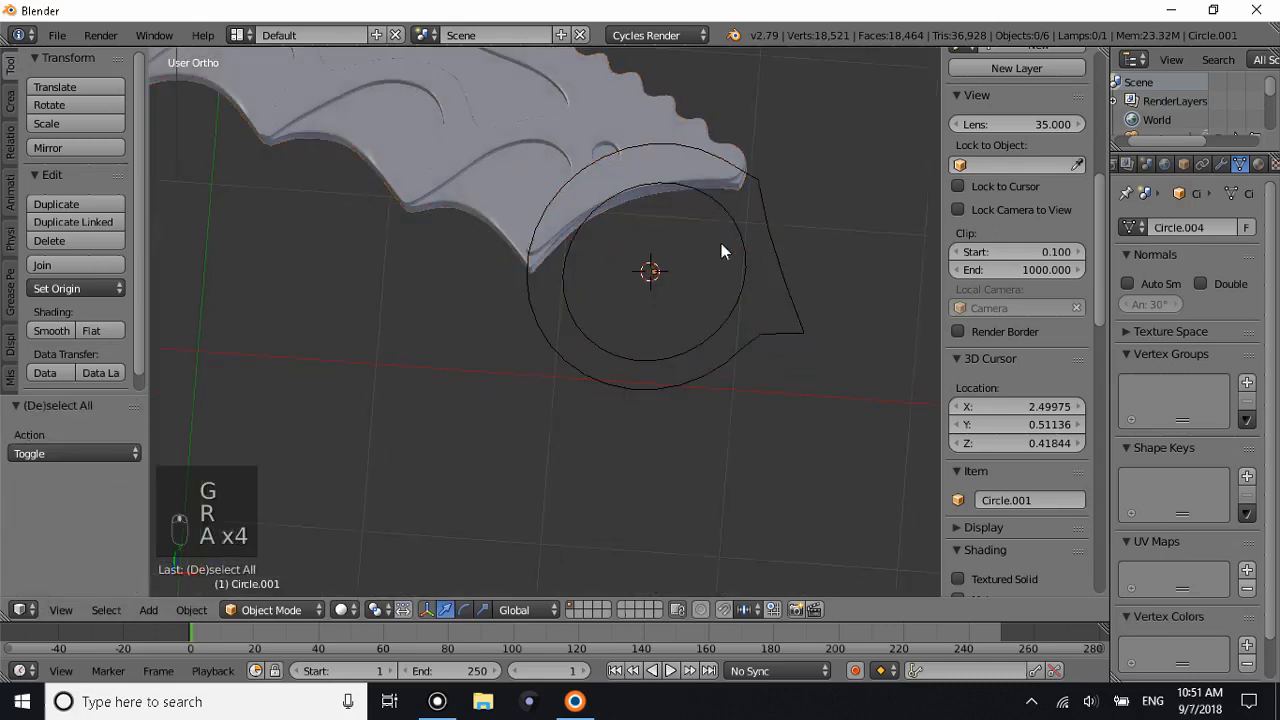
pyautogui.rightClick(735, 248)
pyautogui.press('KP_7')
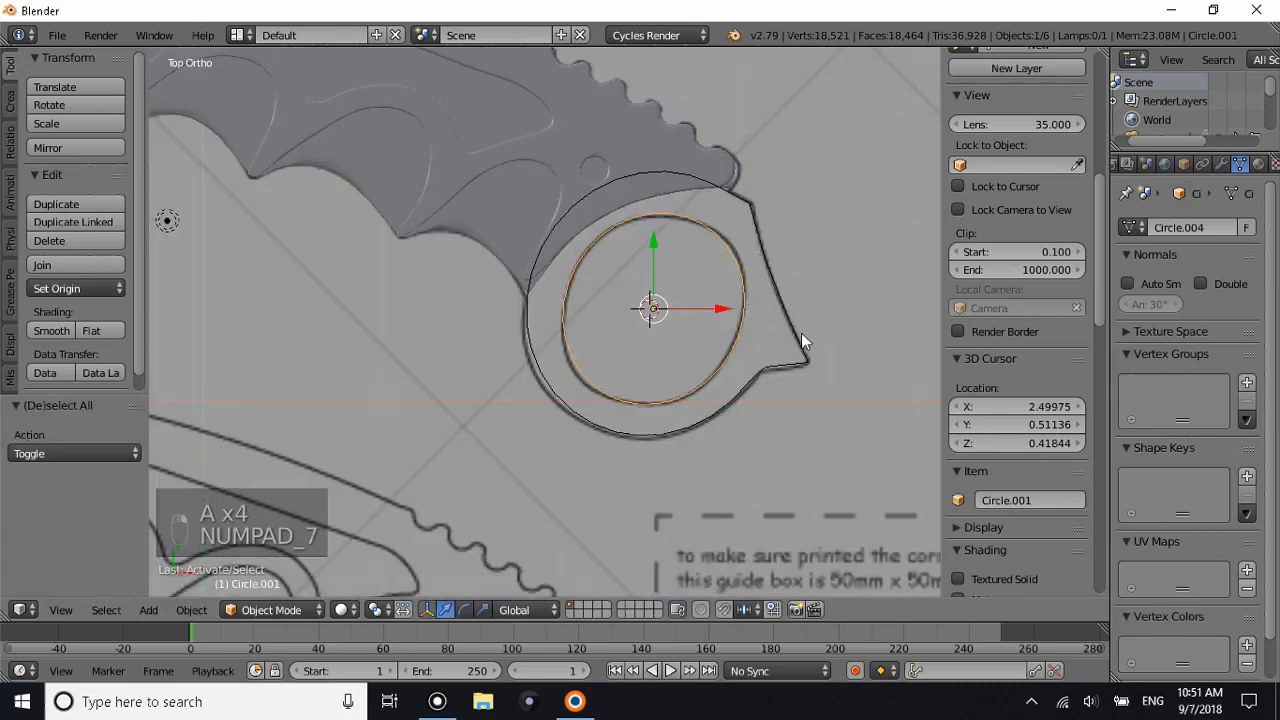
pyautogui.moveTo(801, 333); pyautogui.dragTo(592, 288, button='middle')
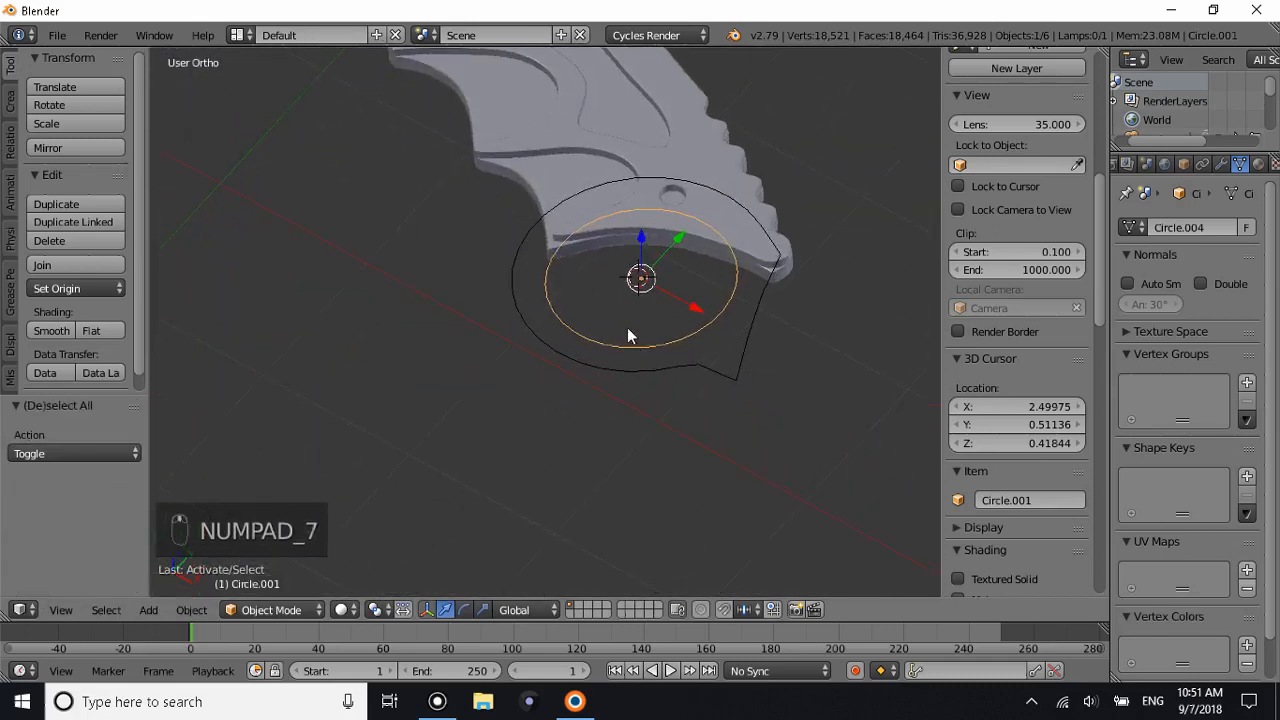
pyautogui.moveTo(628, 336); pyautogui.dragTo(715, 365, button='middle')
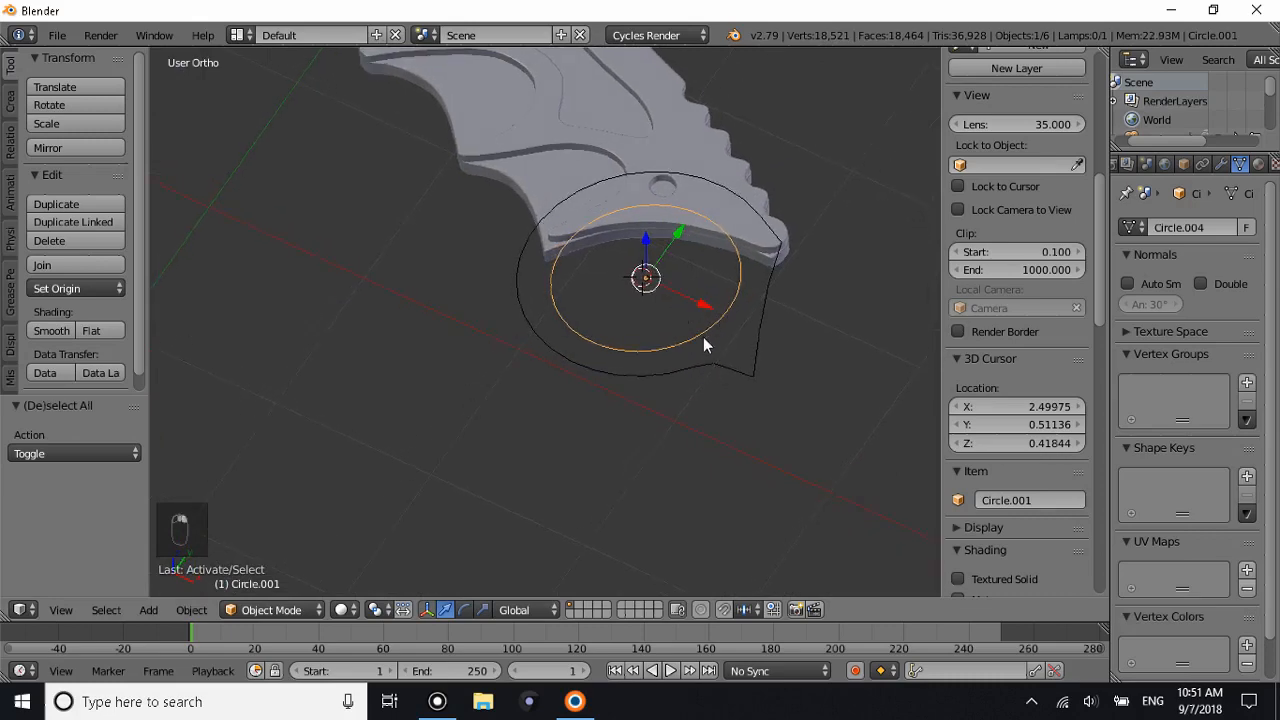
pyautogui.keyDown('shift'); pyautogui.rightClick(703, 372); pyautogui.keyUp('shift')
pyautogui.hotkey('ctrl', 'j')
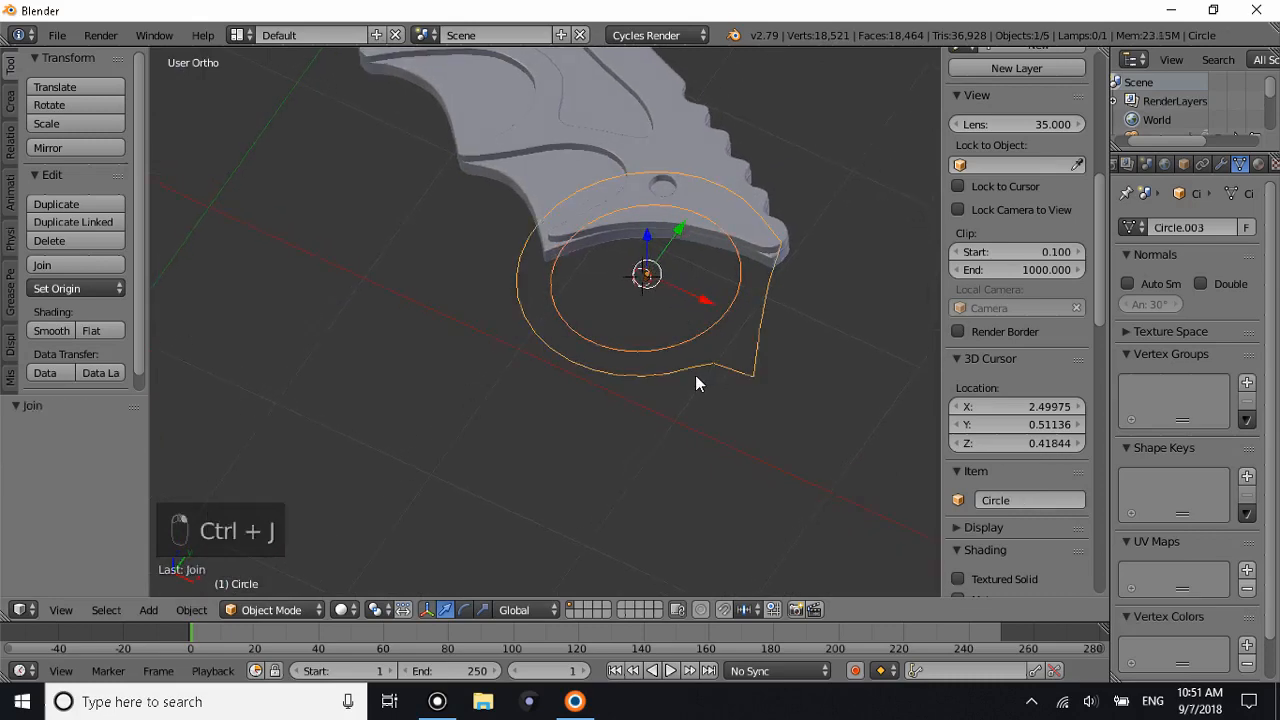
# Fill the area between the ring's inner and outer outlines with faces.
pyautogui.press('Tab')
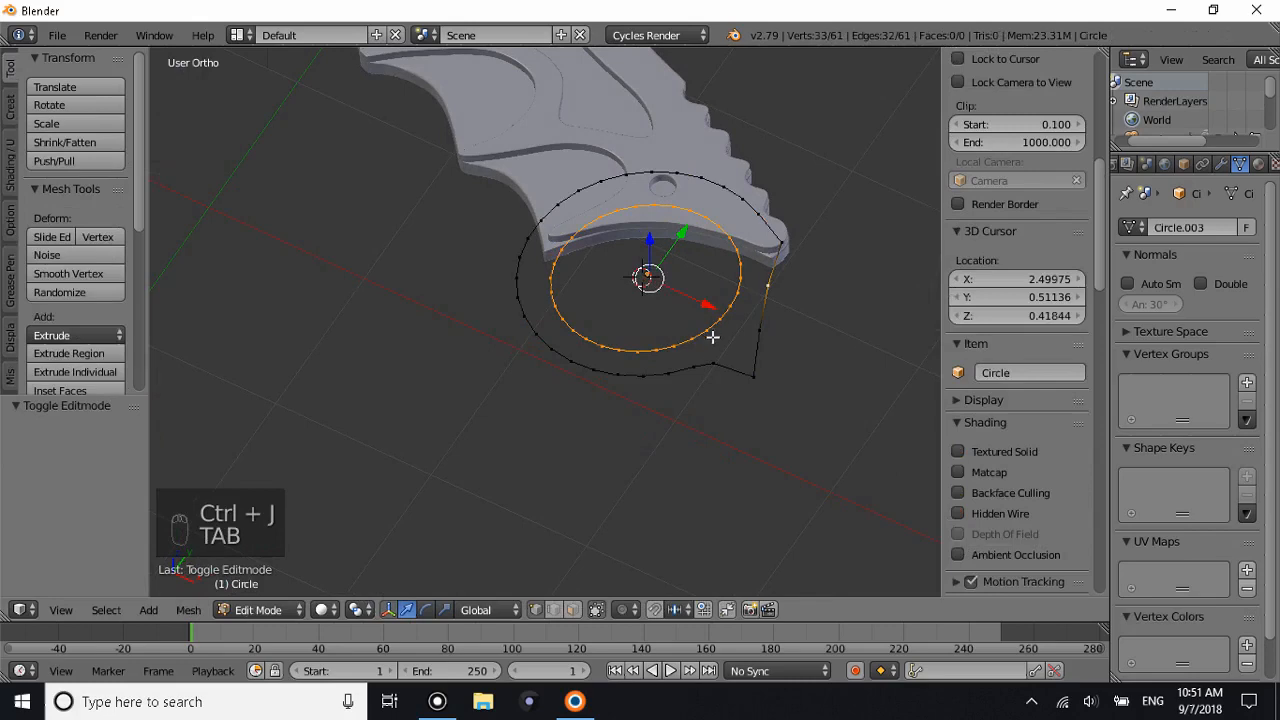
pyautogui.press('a')
pyautogui.press('a')
pyautogui.press('a')
pyautogui.press('a')
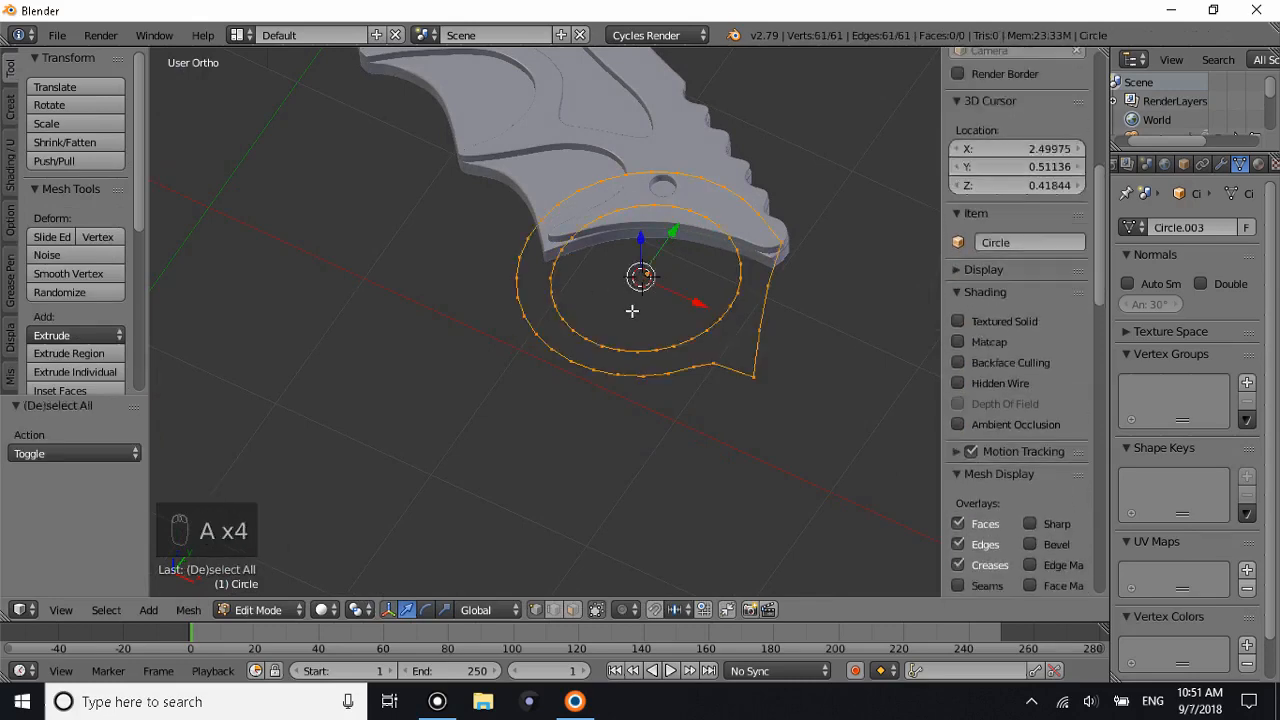
pyautogui.press('a')
pyautogui.press('a')
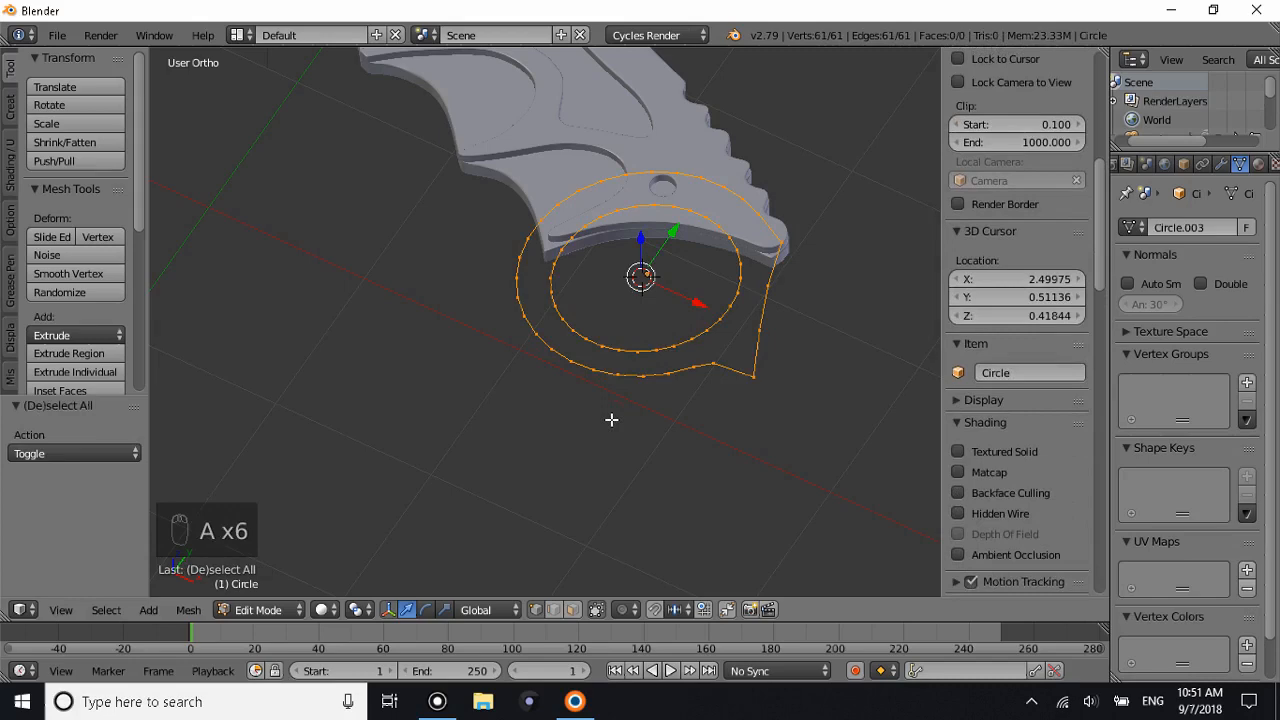
pyautogui.hotkey('alt', 'f')
pyautogui.press('Tab')
pyautogui.scroll(3, 745, 320)
pyautogui.scroll(-3, 700, 270)
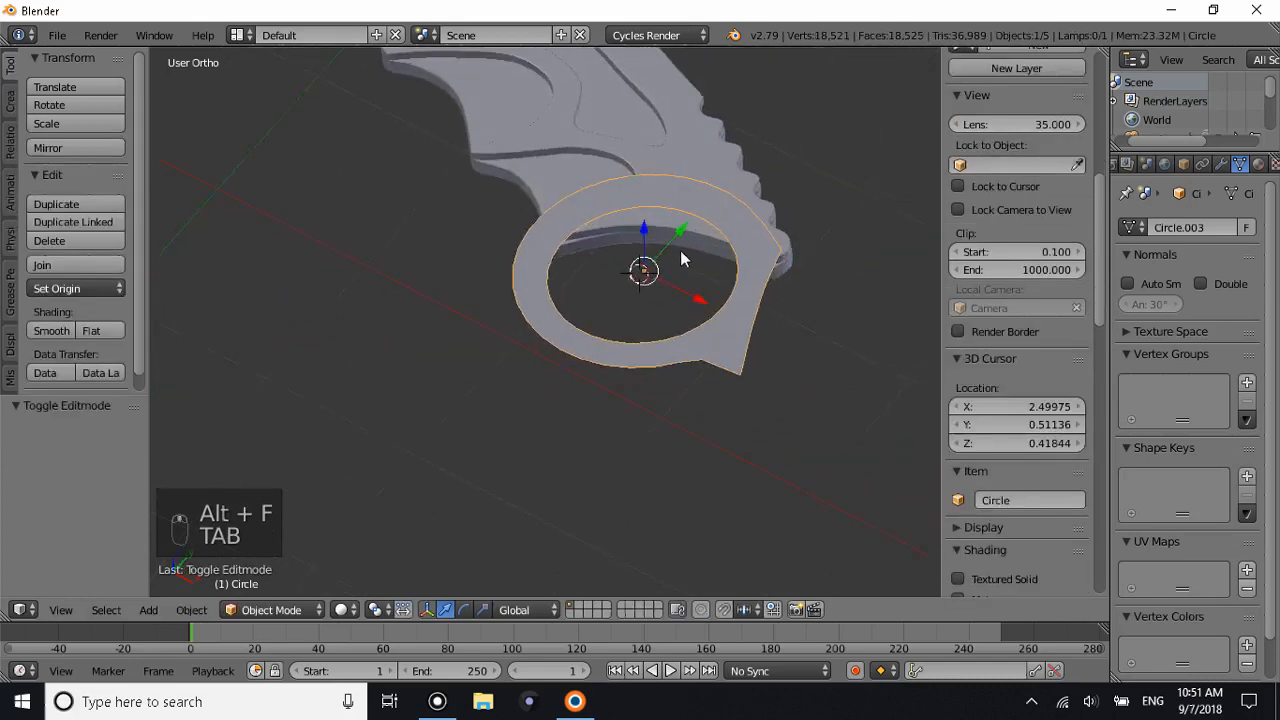
# Extrude the whole ring face upward along Z by a freehand amount.
pyautogui.scroll(1, 680, 251)
pyautogui.press('Tab')
pyautogui.press('a')
pyautogui.press('a')
pyautogui.press('a')
pyautogui.moveTo(674, 250); pyautogui.dragTo(615, 192, button='middle')
pyautogui.press('a')
pyautogui.press('a')
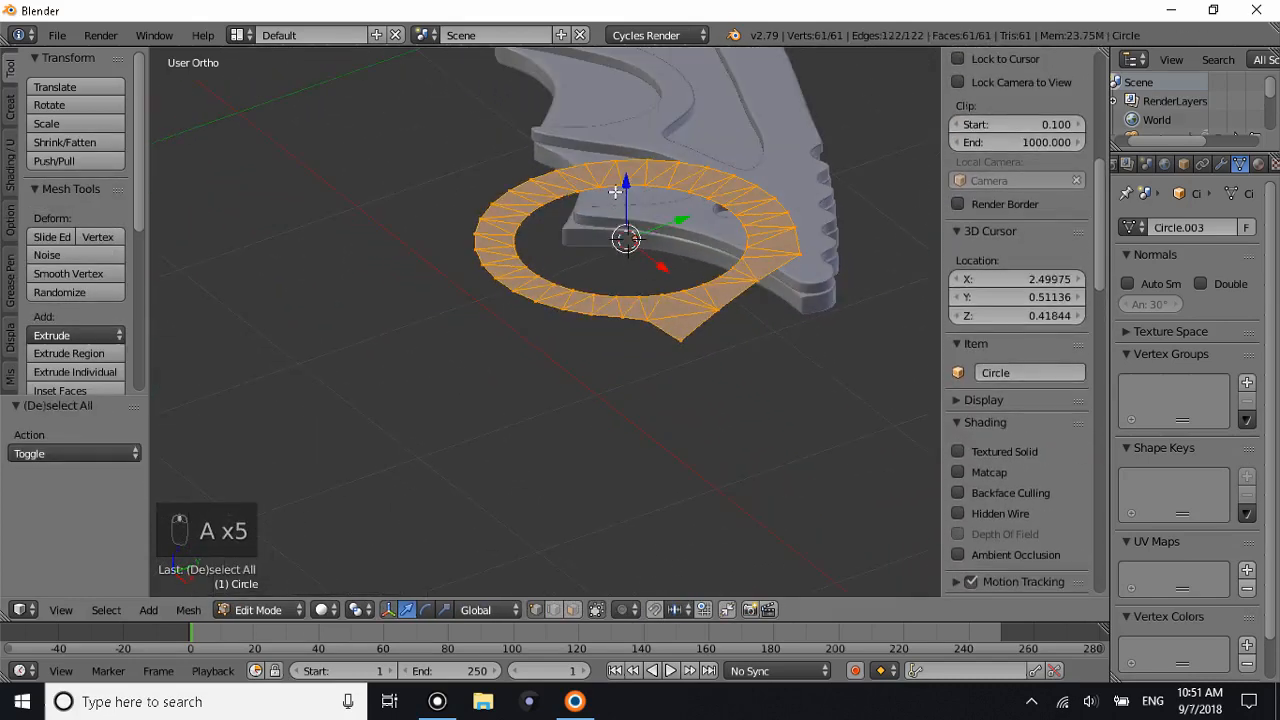
pyautogui.press('e')
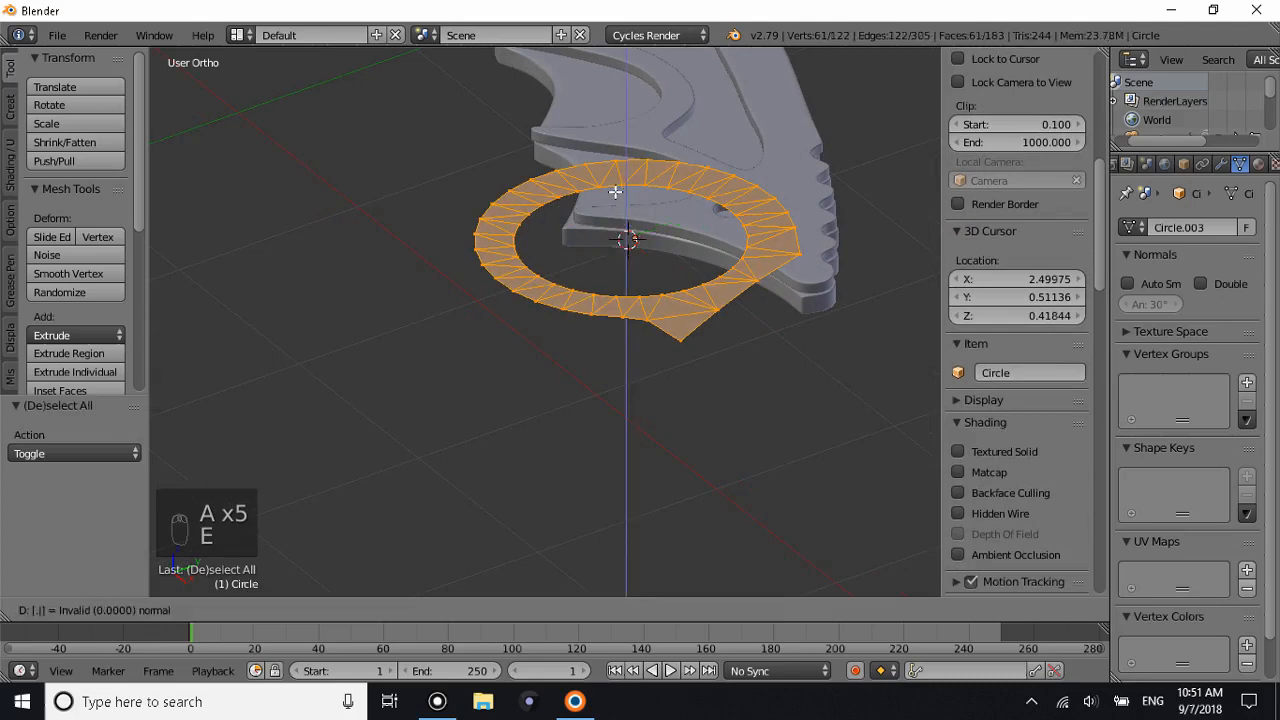
pyautogui.click(615, 205)
pyautogui.press('Tab')
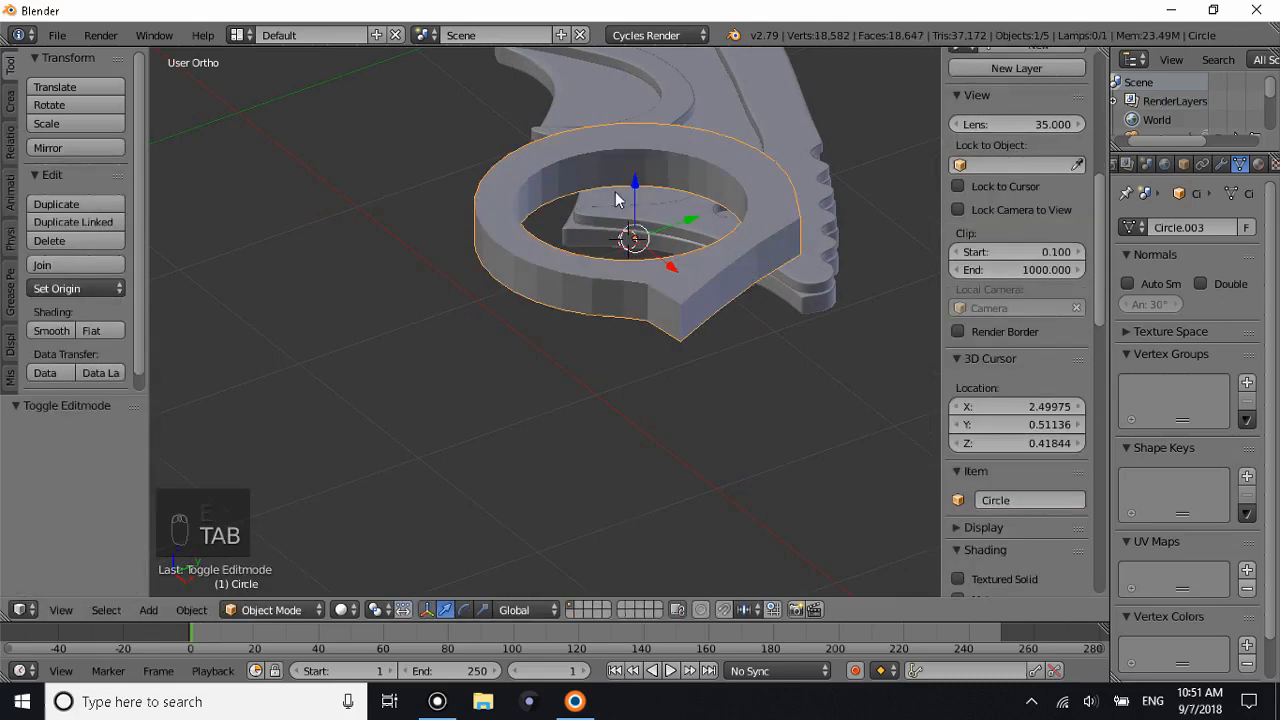
# Lower the extruded ring about 0.498 along Z, undo that move, and try to undo the extrusion.
pyautogui.moveTo(641, 205); pyautogui.dragTo(670, 285)
pyautogui.scroll(-2, 832, 207)
pyautogui.moveTo(670, 285); pyautogui.dragTo(857, 230, button='middle')
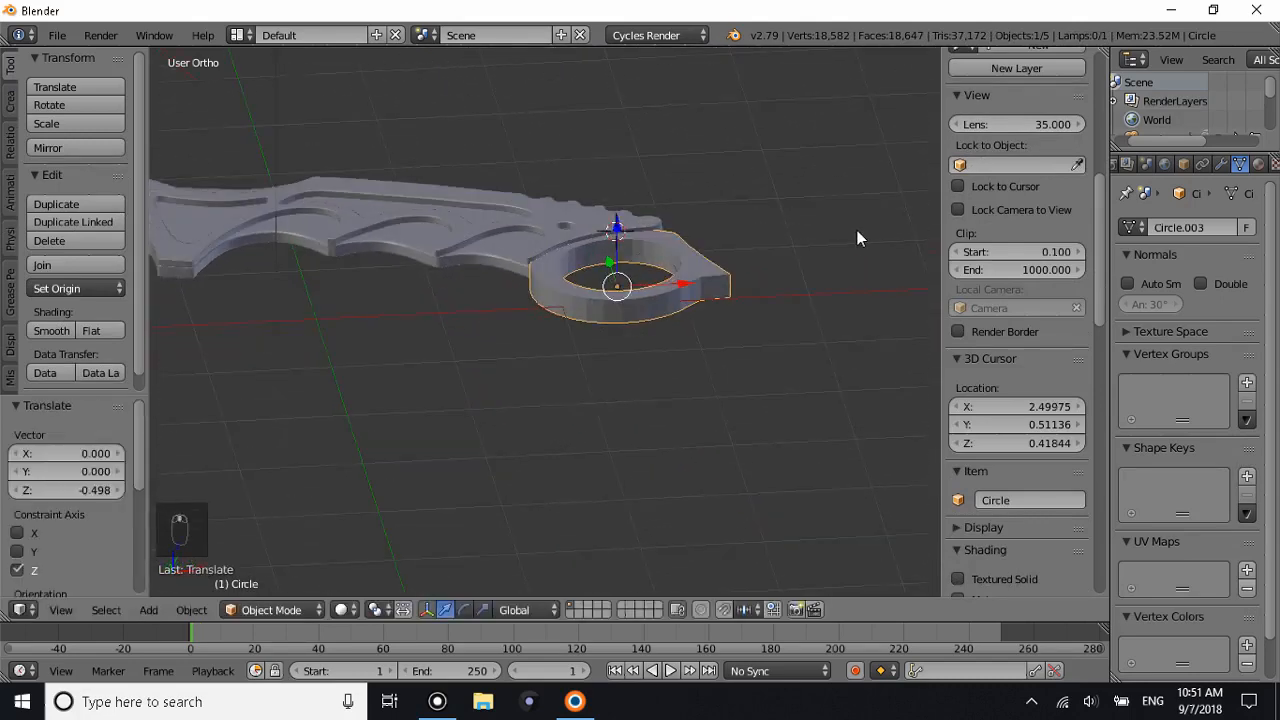
pyautogui.hotkey('ctrl', 'a')
pyautogui.hotkey('ctrl', 'z')
pyautogui.press('Tab')
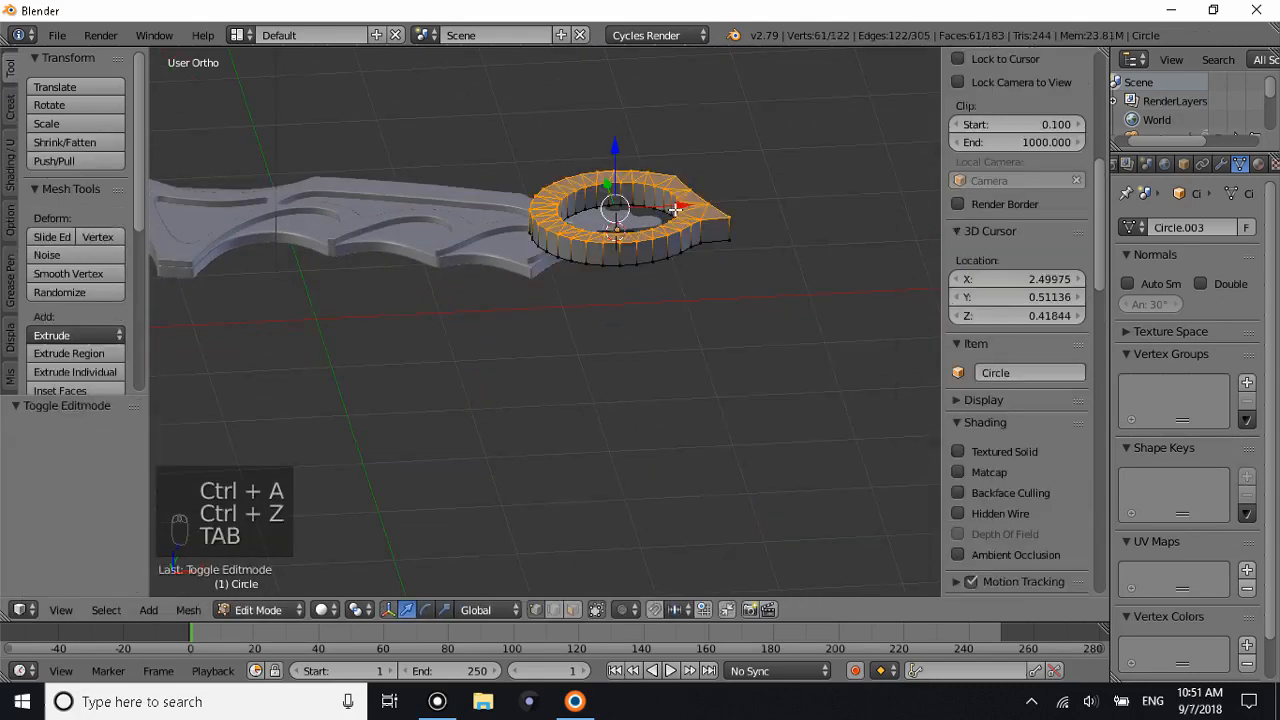
pyautogui.hotkey('ctrl', 'z')
pyautogui.hotkey('ctrl', 'z')
pyautogui.hotkey('ctrl', 'z')
pyautogui.hotkey('ctrl', 'z')
pyautogui.scroll(1, 640, 165)
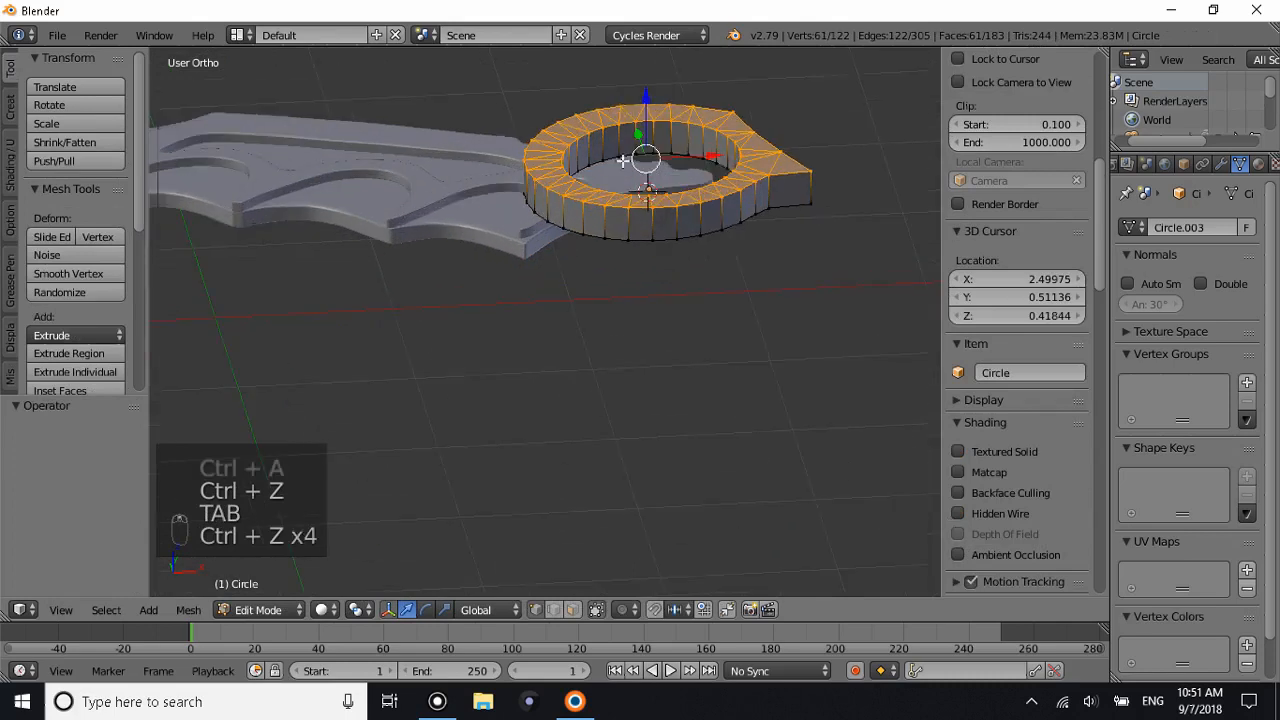
# Delete the ring's extruded upper vertices so that only the flat ring face remains.
pyautogui.moveTo(644, 108); pyautogui.dragTo(661, 125)
pyautogui.rightClick(661, 125)
pyautogui.hotkey('ctrl', 'z')
pyautogui.hotkey('ctrl', 'z')
pyautogui.hotkey('ctrl', 'z')
pyautogui.hotkey('ctrl', 'z')
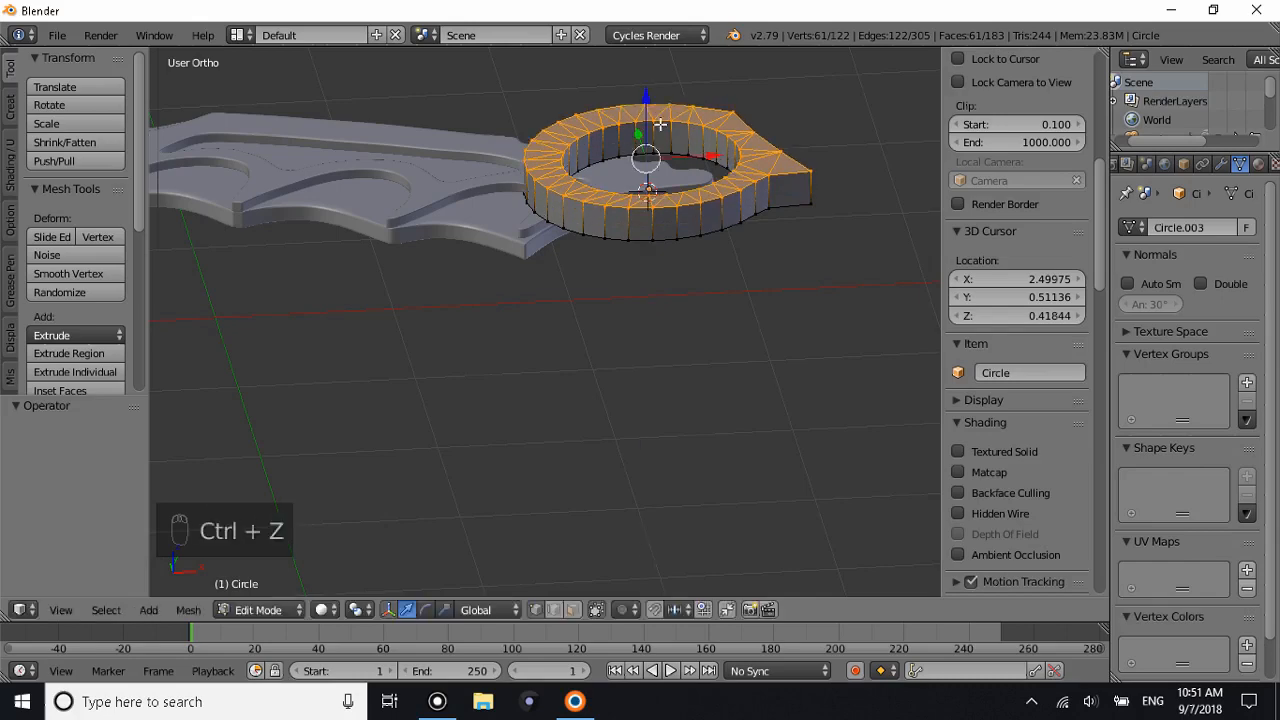
pyautogui.press('x')
pyautogui.click(661, 125)
# Extrude the whole flat ring face by 0.1 along its normal.
pyautogui.press('a')
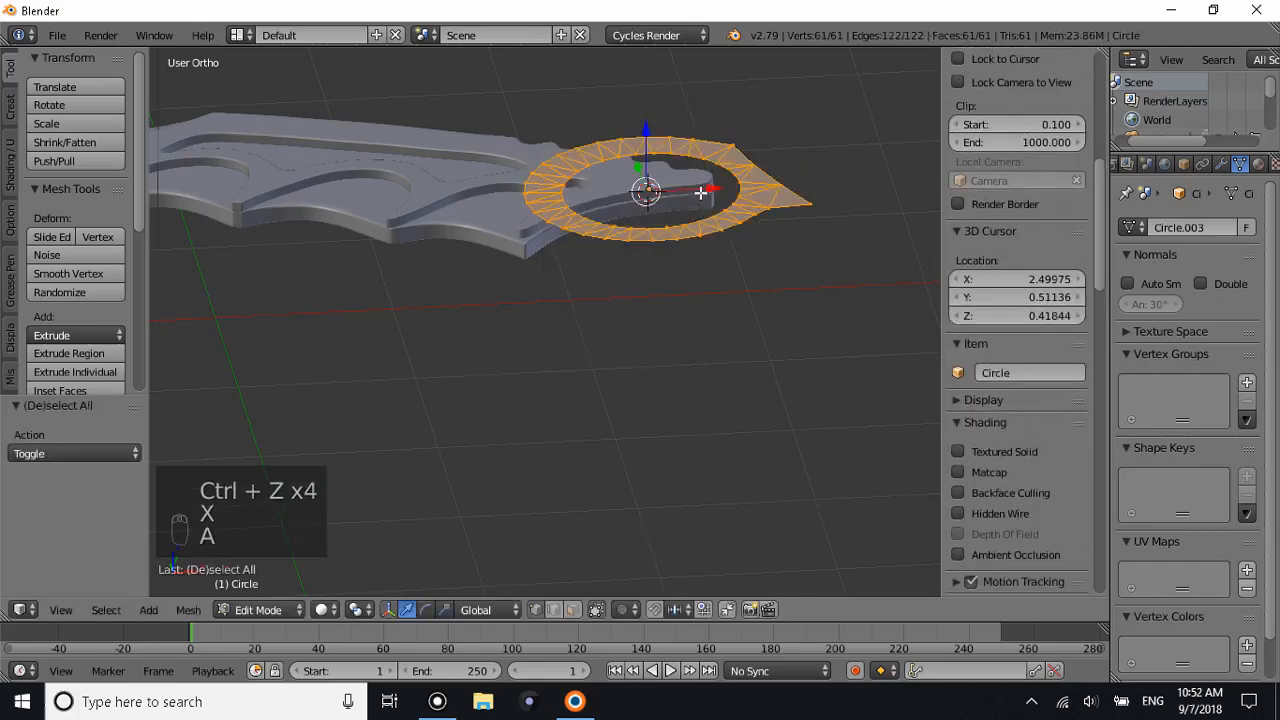
pyautogui.moveTo(678, 195); pyautogui.dragTo(654, 245, button='middle')
pyautogui.write('e.1')
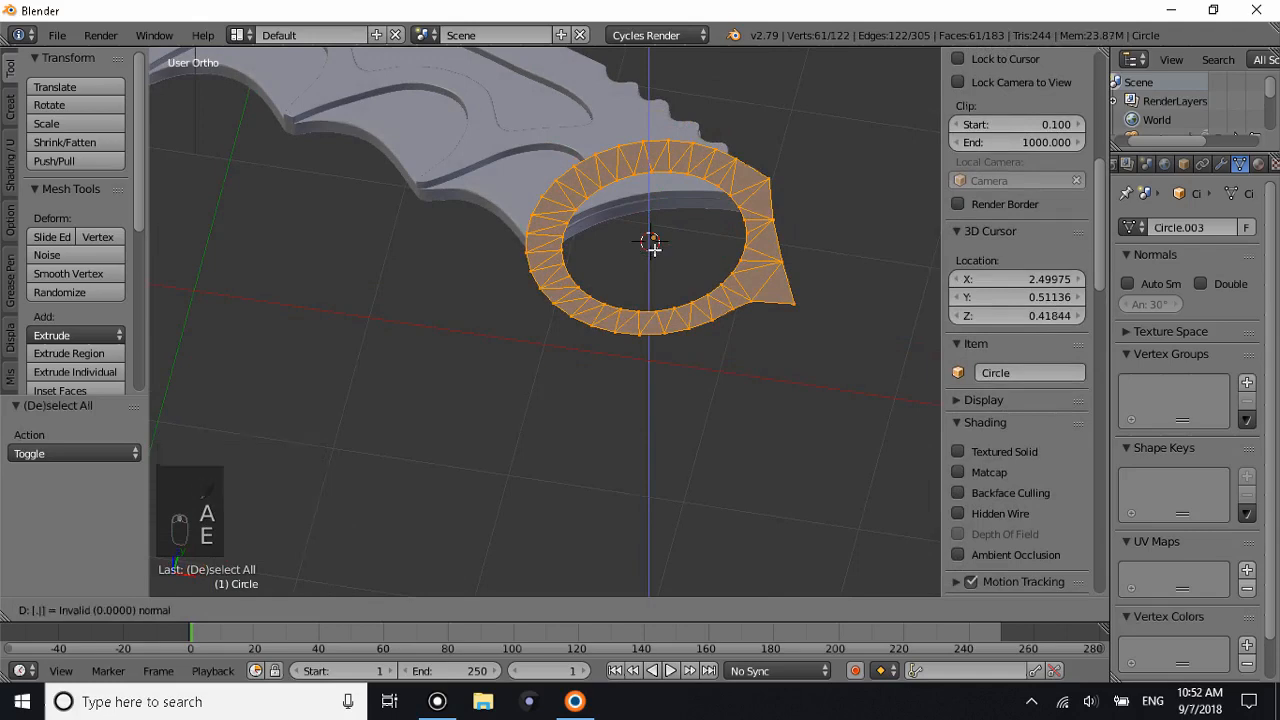
pyautogui.press('Return')
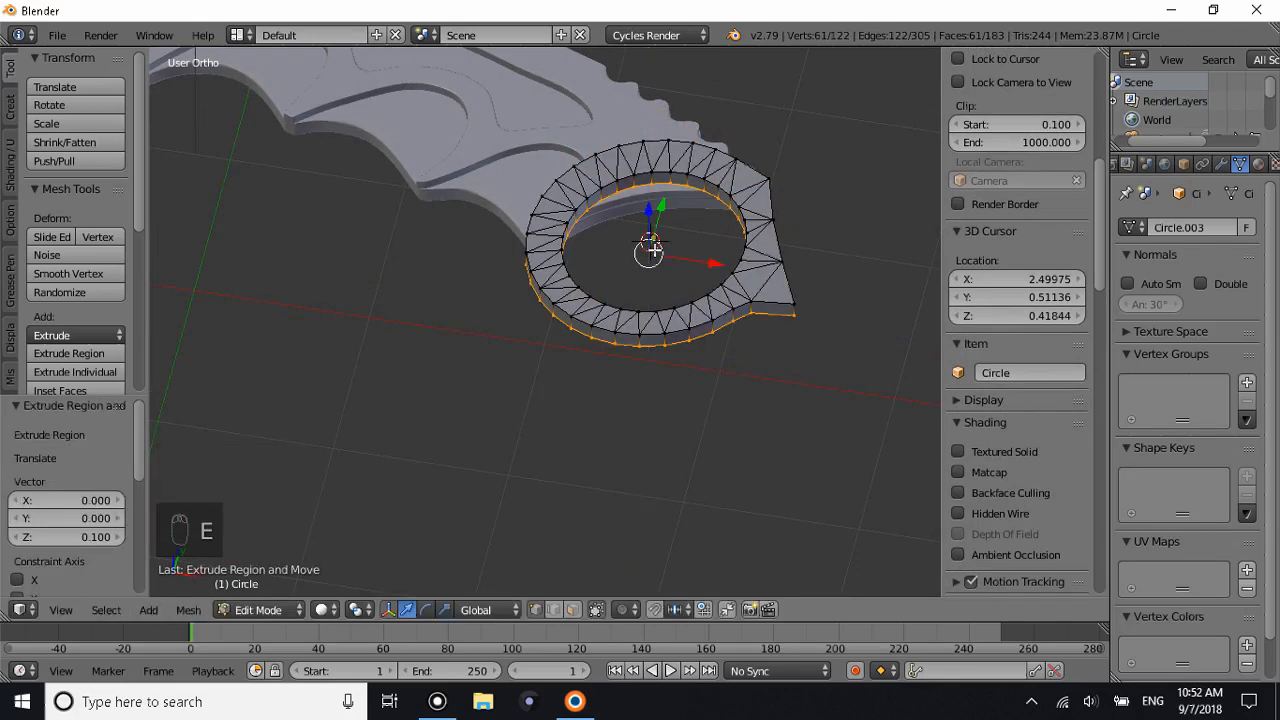
pyautogui.press('Tab')
pyautogui.press('Tab')
pyautogui.moveTo(731, 262); pyautogui.dragTo(669, 249, button='middle')
pyautogui.press('Tab')
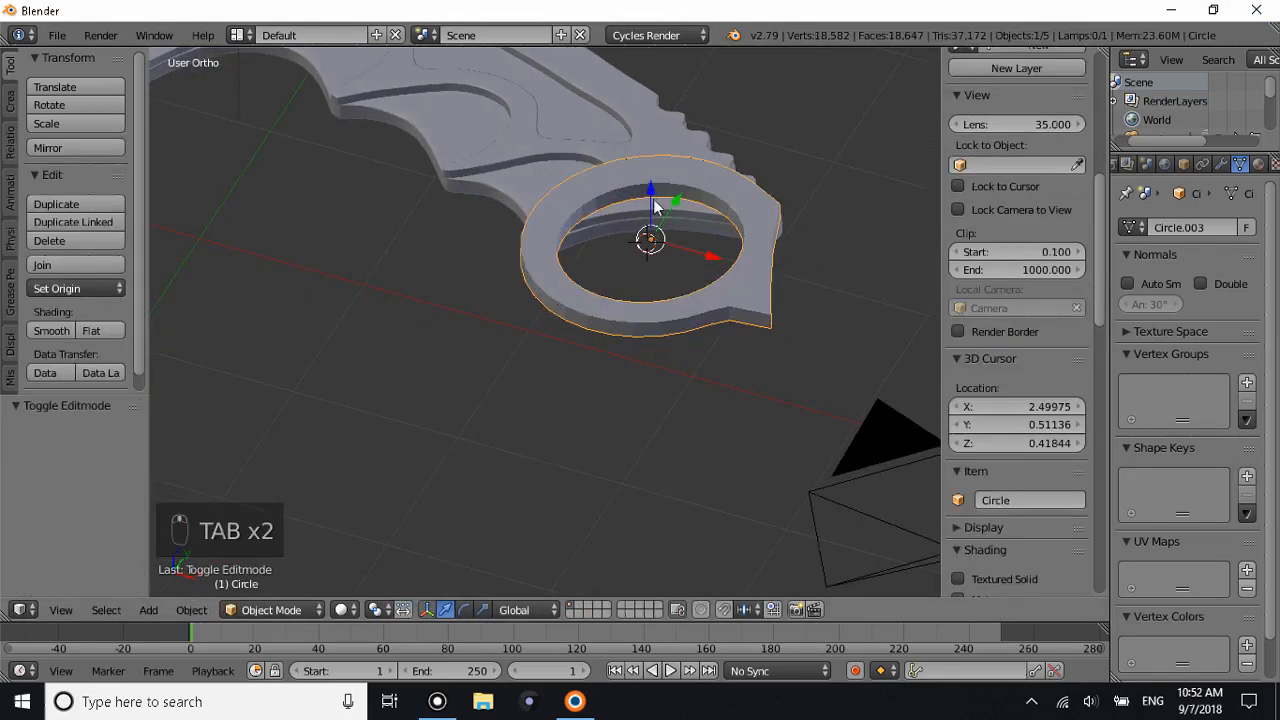
# Add a Subdivision Surface modifier with 2 view subdivisions to the ring and shade it smooth.
pyautogui.moveTo(650, 203); pyautogui.dragTo(546, 197, button='middle')
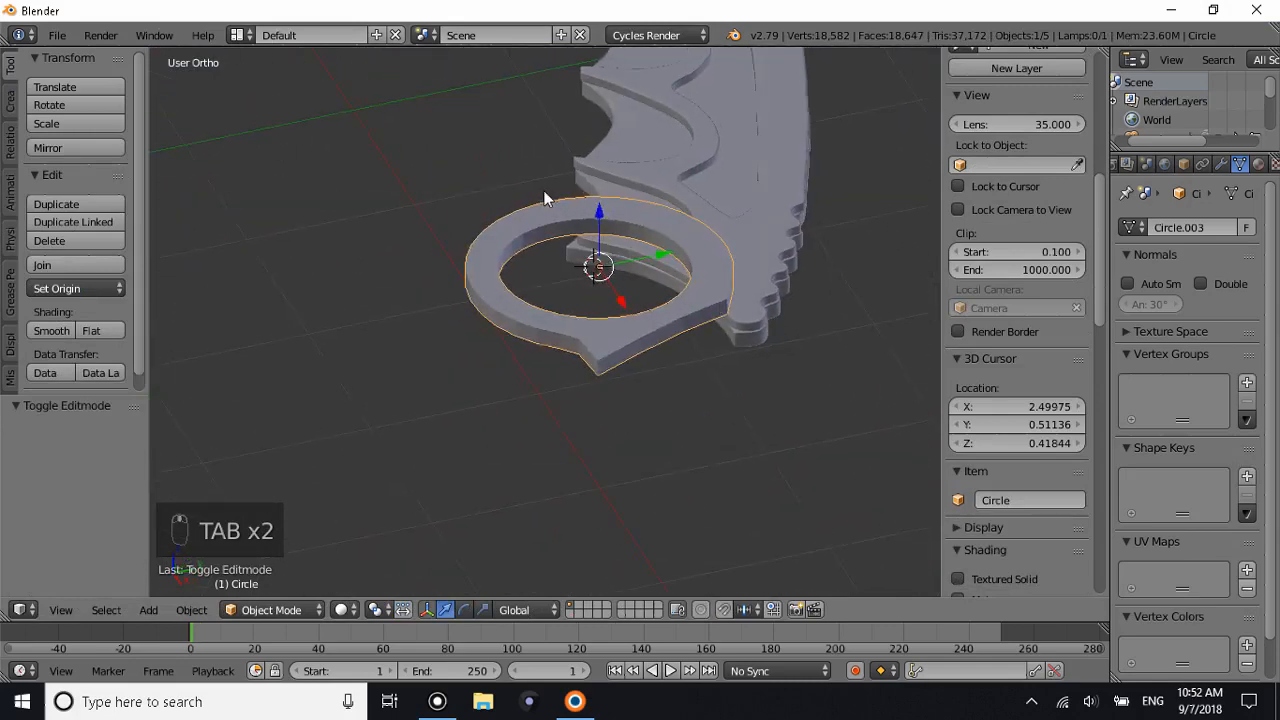
pyautogui.click(1221, 164)
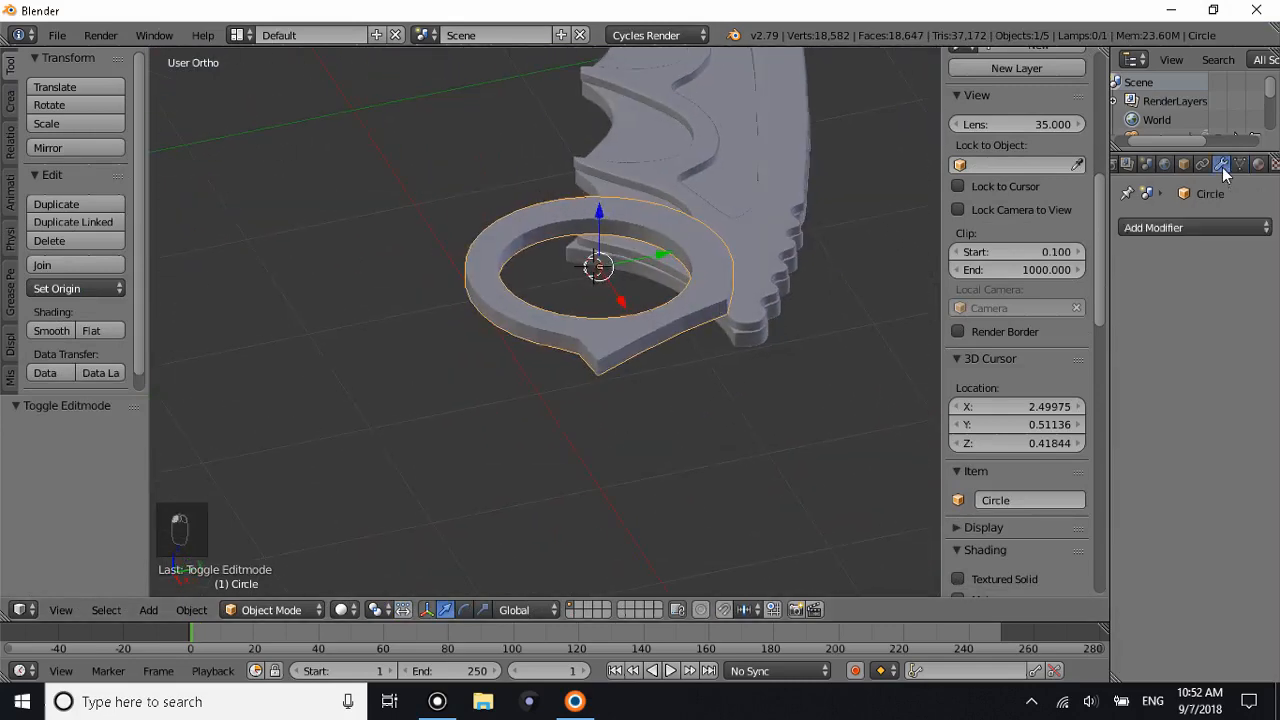
pyautogui.click(1186, 227)
pyautogui.click(951, 539)
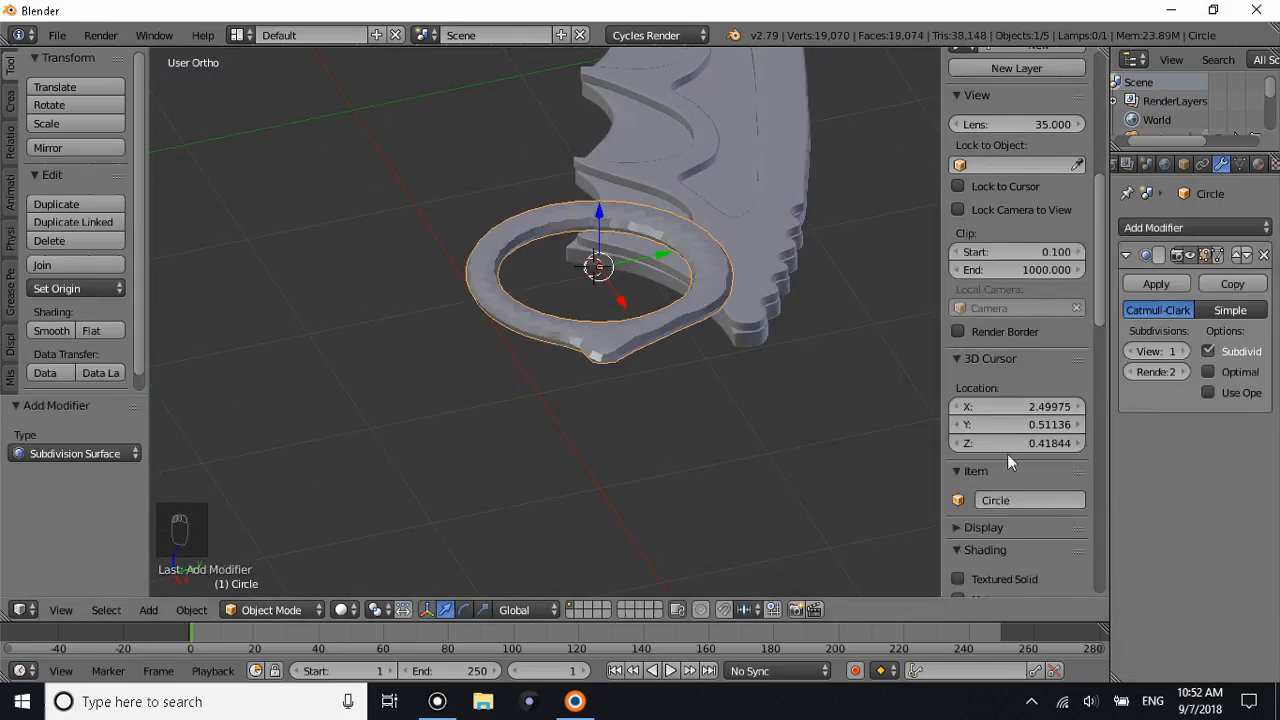
pyautogui.click(1183, 351)
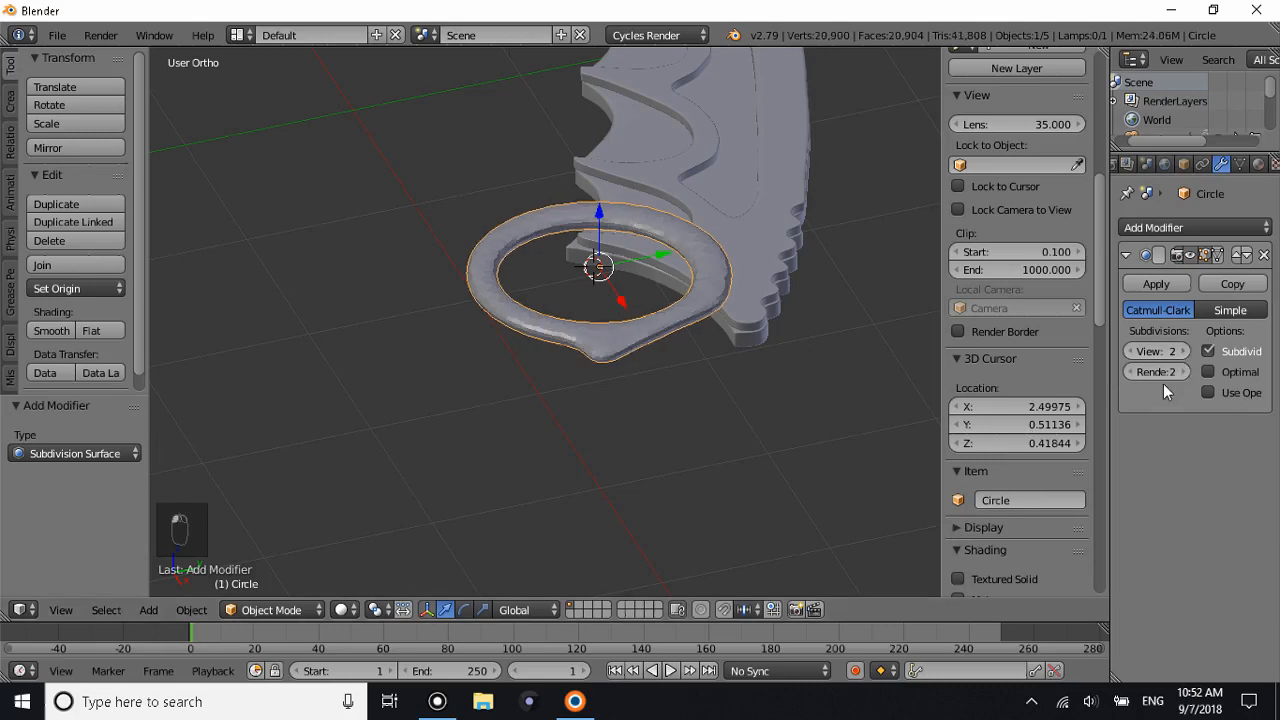
pyautogui.click(64, 327)
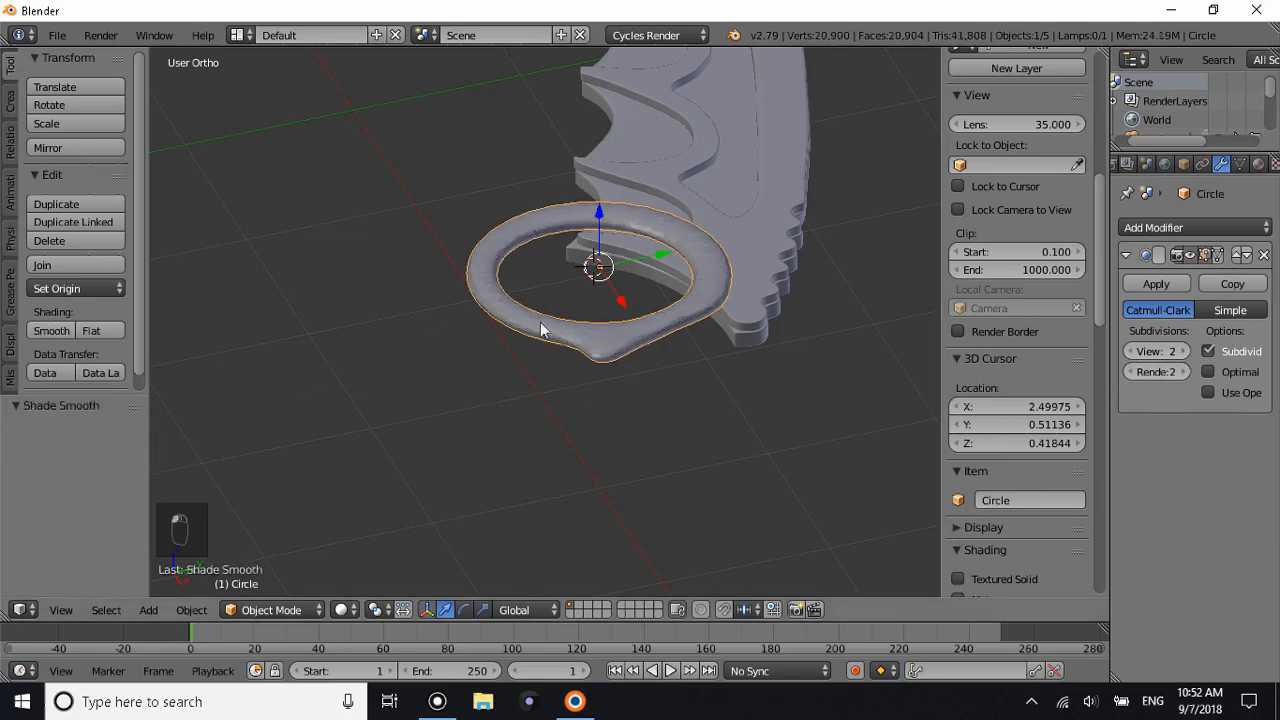
# Add two loop cuts around the ring's outer side wall, slid to its lower and upper rims to sharpen them.
pyautogui.moveTo(549, 329); pyautogui.dragTo(637, 354, button='middle')
pyautogui.press('Tab')
pyautogui.hotkey('ctrl', 'r')
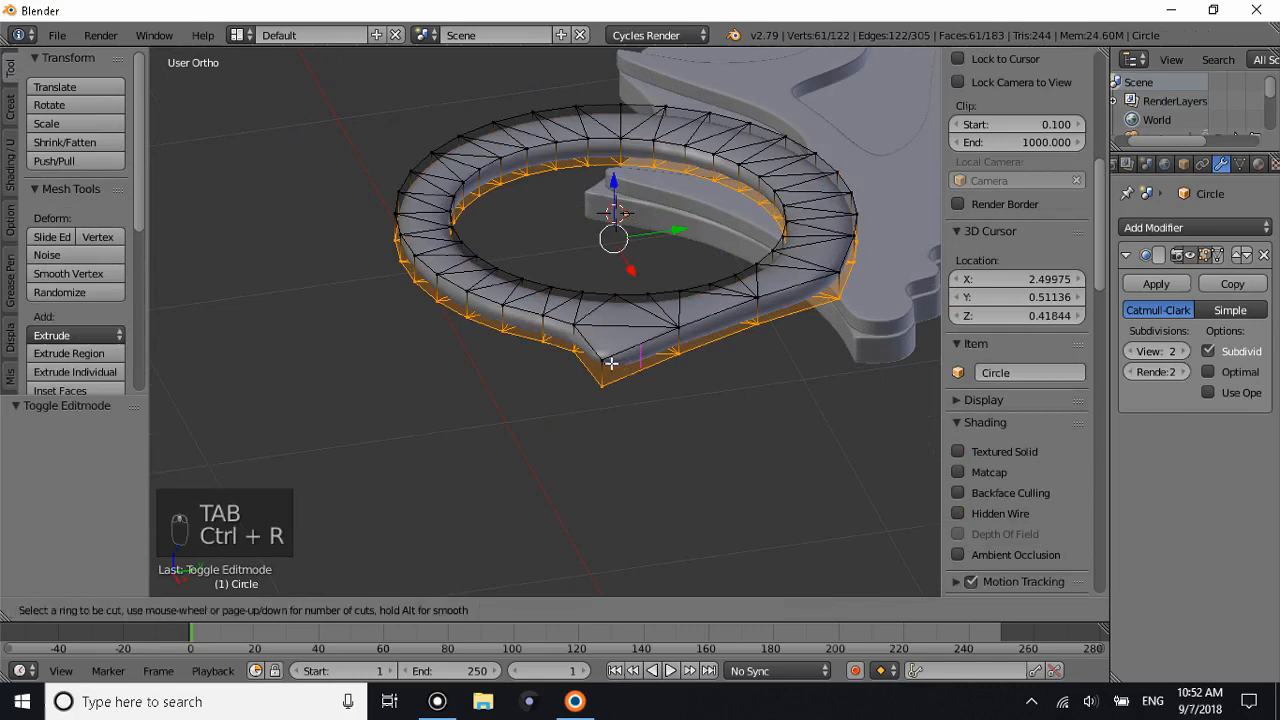
pyautogui.click(606, 369)
pyautogui.click(600, 403)
pyautogui.hotkey('ctrl', 'r')
pyautogui.click(608, 367)
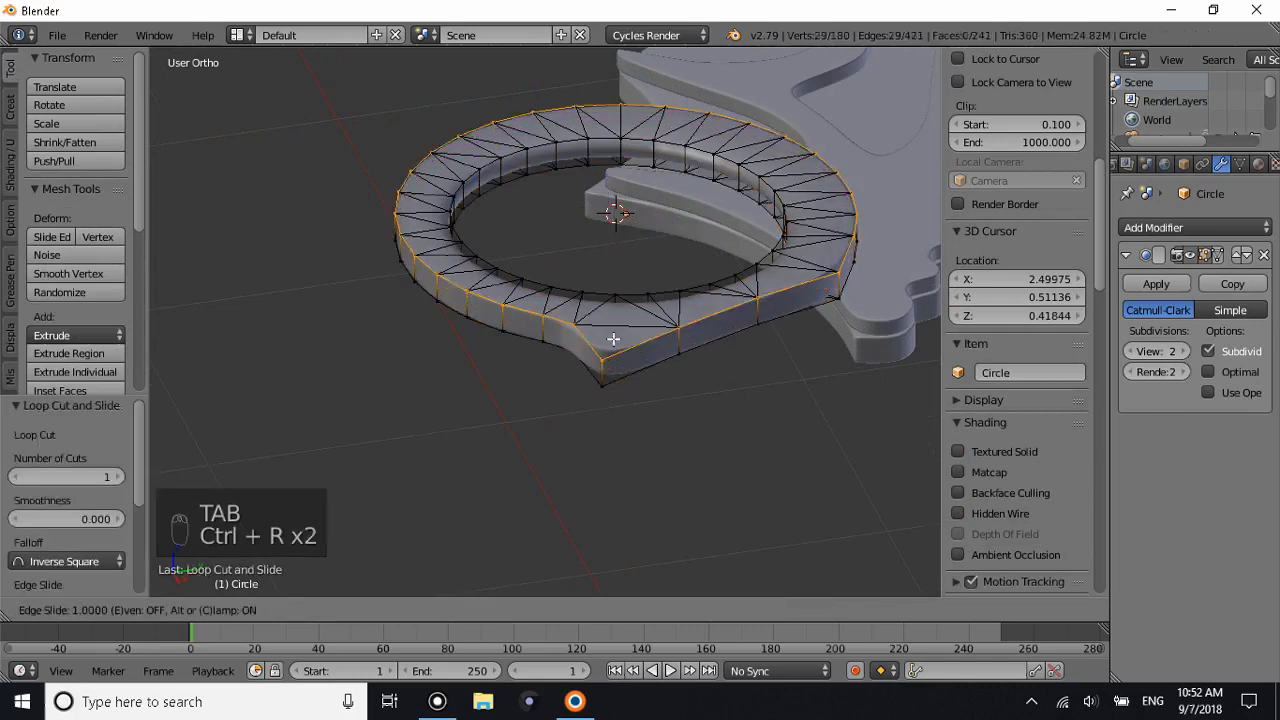
pyautogui.click(617, 311)
pyautogui.press('Tab')
pyautogui.moveTo(617, 311); pyautogui.dragTo(665, 258, button='middle')
pyautogui.press('Tab')
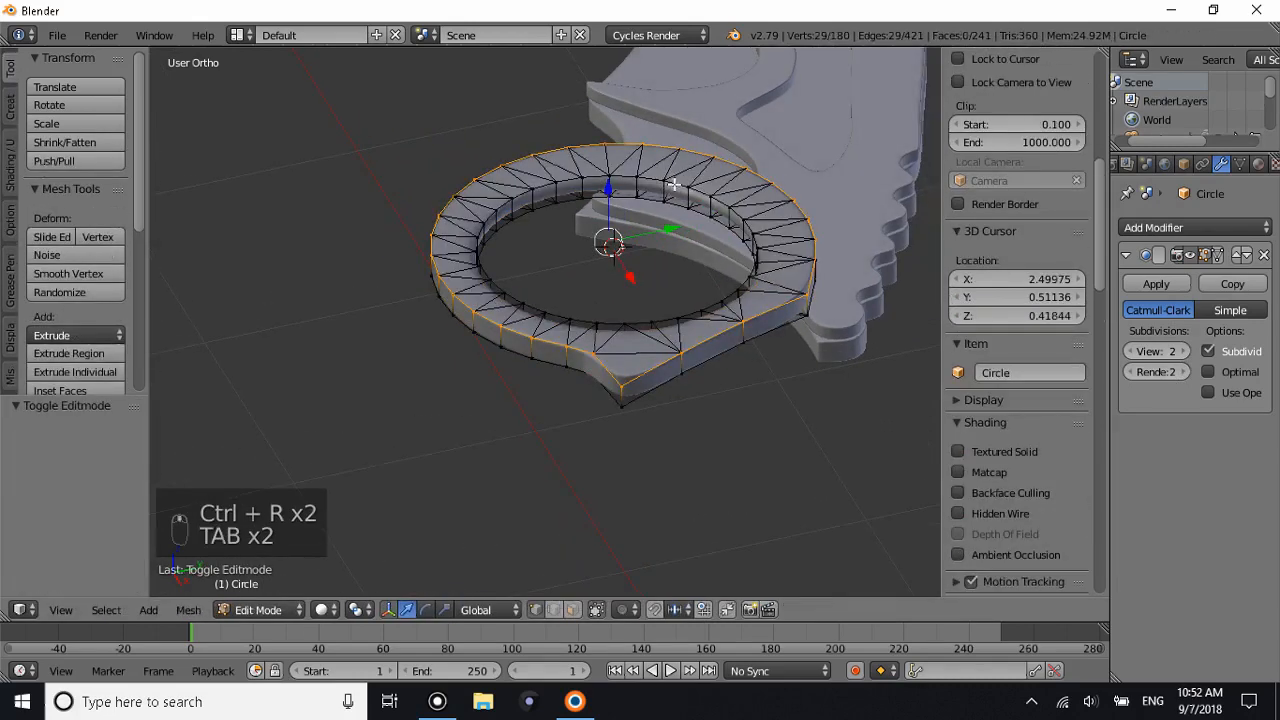
# Examine the ring's smoothed outer rim and spur up close.
pyautogui.hotkey('ctrl', 'r')
pyautogui.press('Tab')
pyautogui.scroll(4, 620, 396)
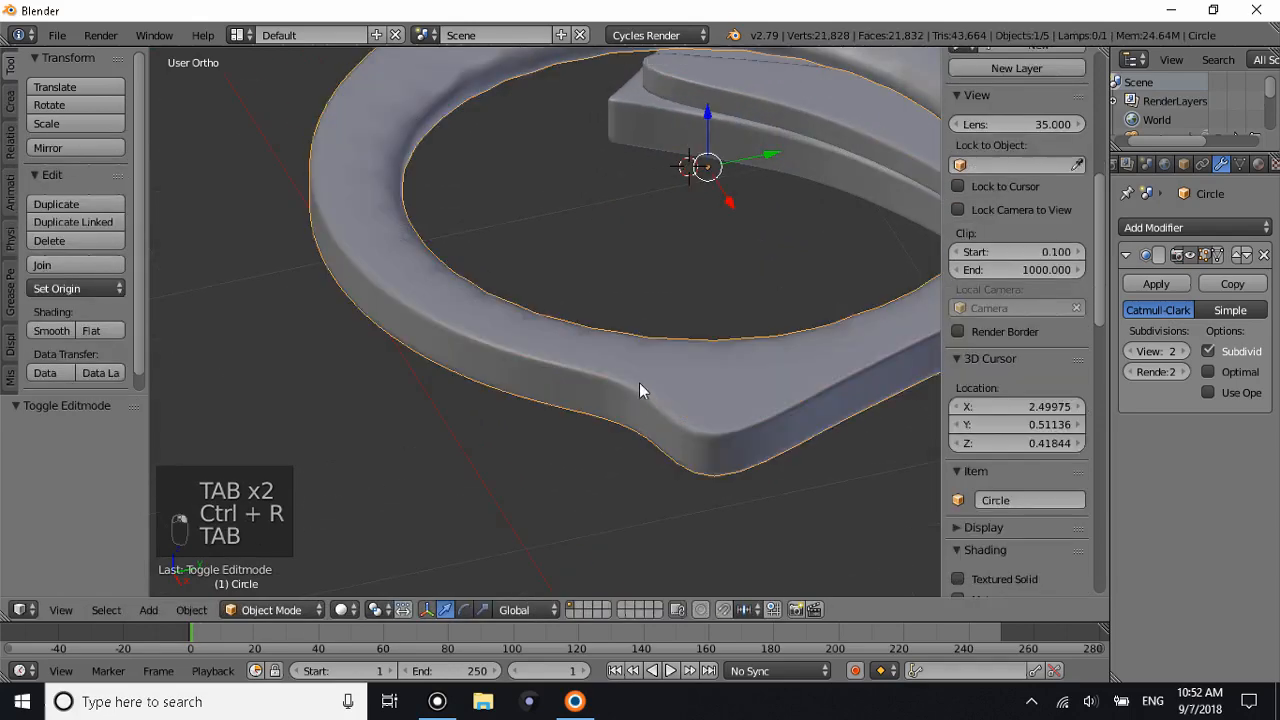
pyautogui.scroll(-3, 557, 409)
pyautogui.scroll(1, 531, 263)
pyautogui.press('Tab')
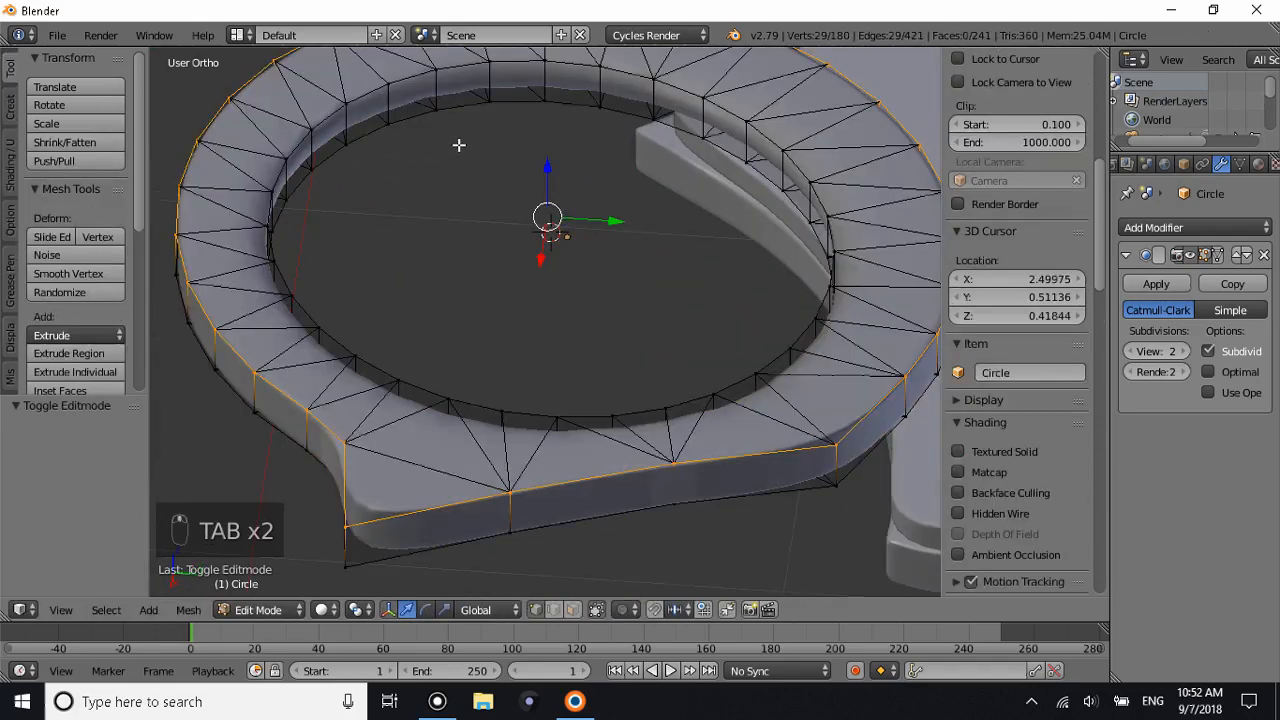
# Add two loop cuts around the ring's inner side wall, slid to its lower and upper rims to sharpen them.
pyautogui.hotkey('ctrl', 'r')
pyautogui.click(486, 88)
pyautogui.click(486, 165)
pyautogui.hotkey('ctrl', 'r')
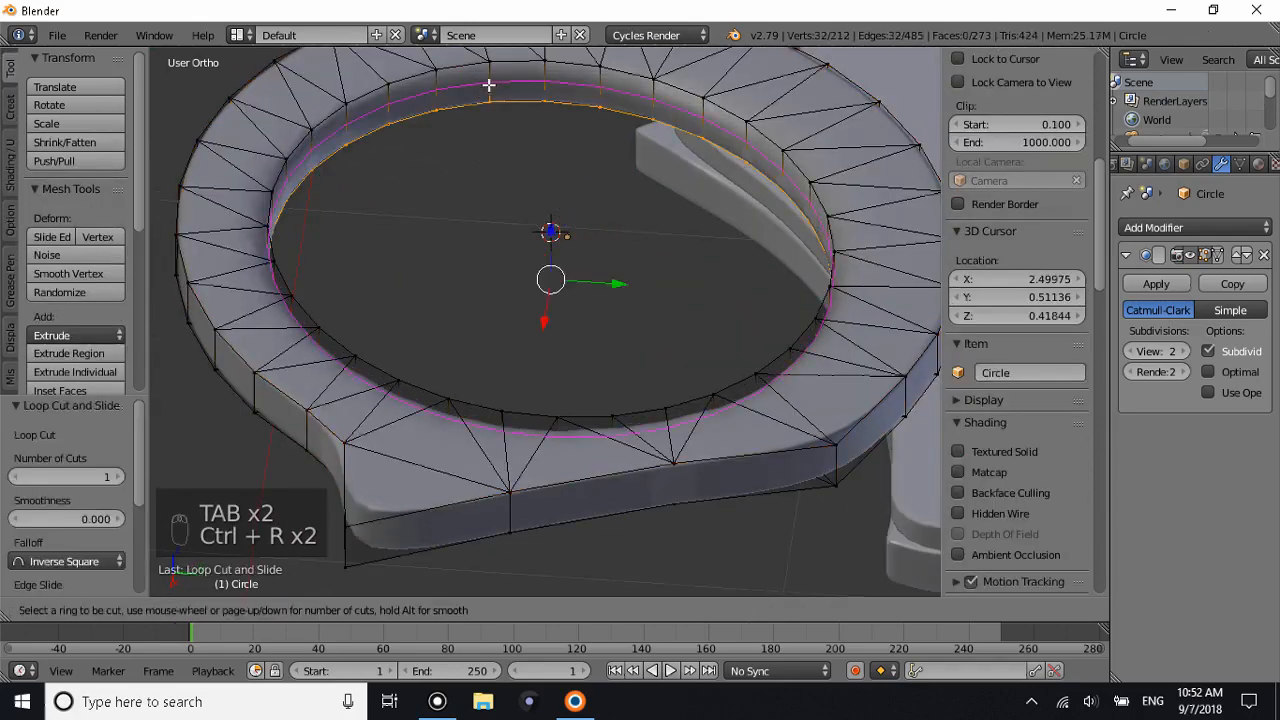
pyautogui.click(487, 86)
pyautogui.click(485, 572)
pyautogui.press('Tab')
pyautogui.scroll(-3, 490, 359)
pyautogui.scroll(1, 559, 395)
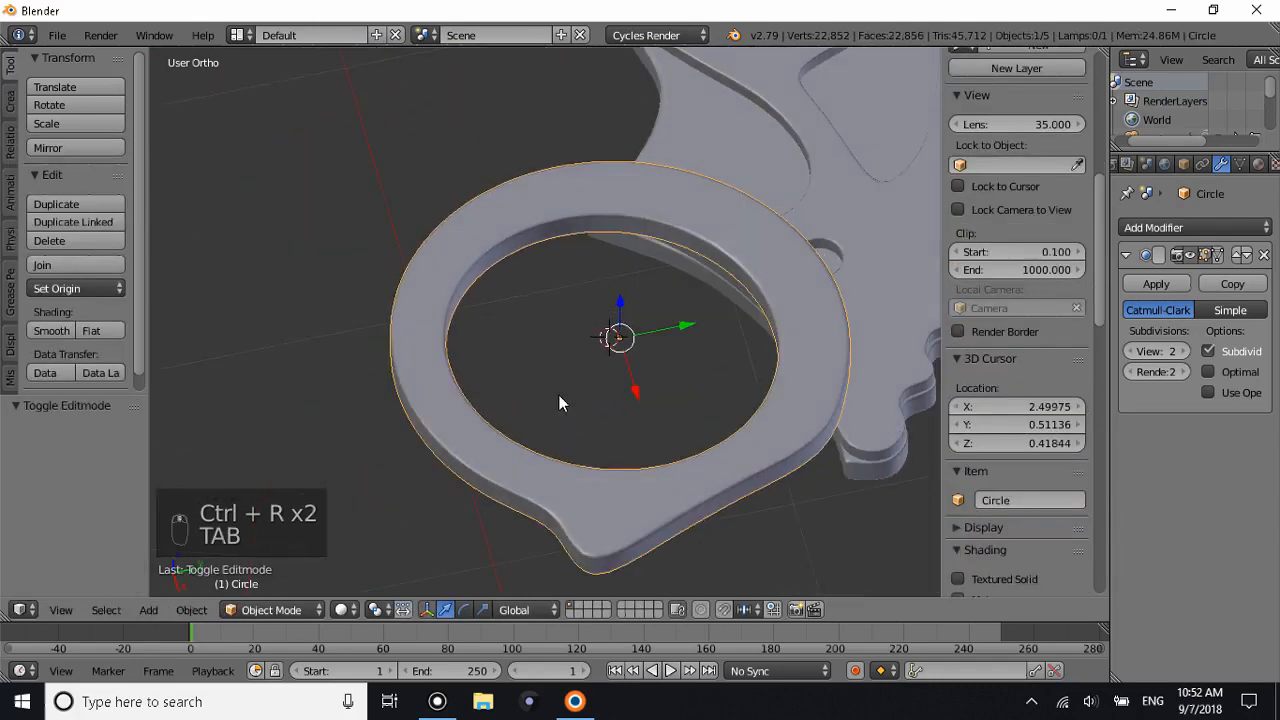
# Apply smooth shading to the ring and to both handle layers.
pyautogui.click(48, 329)
pyautogui.scroll(-3, 900, 280)
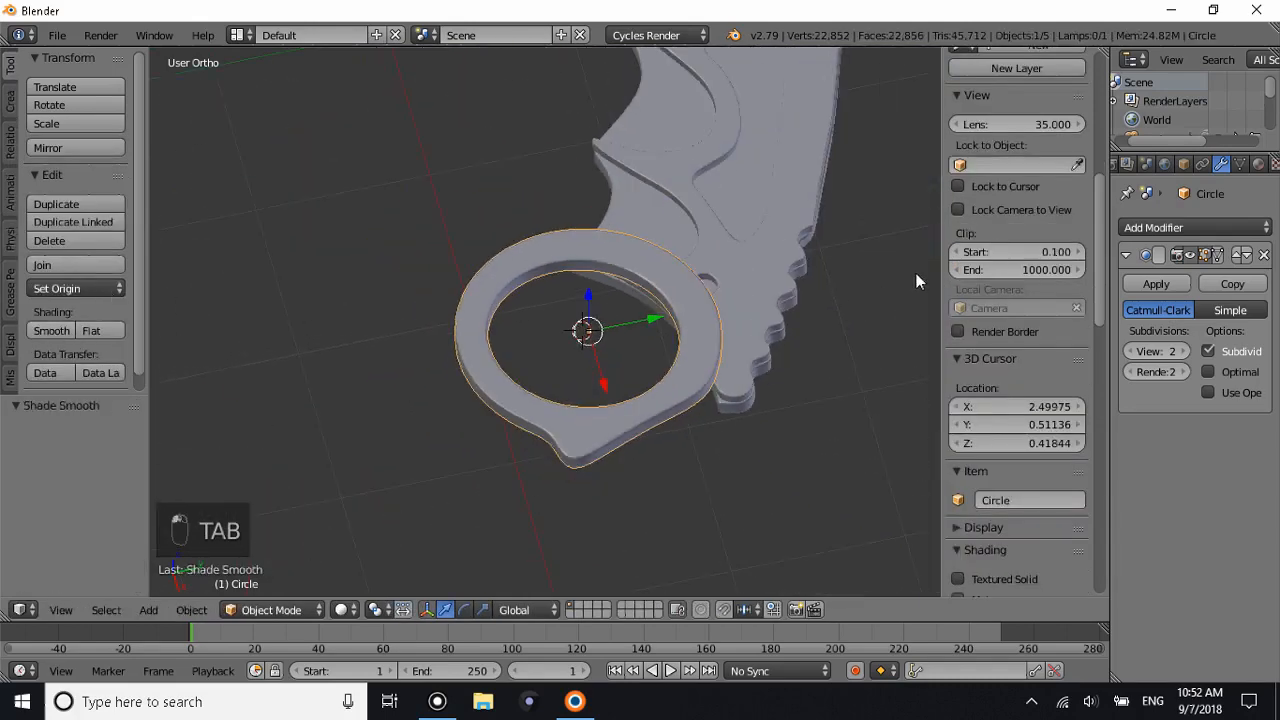
pyautogui.scroll(1, 916, 273)
pyautogui.rightClick(711, 300)
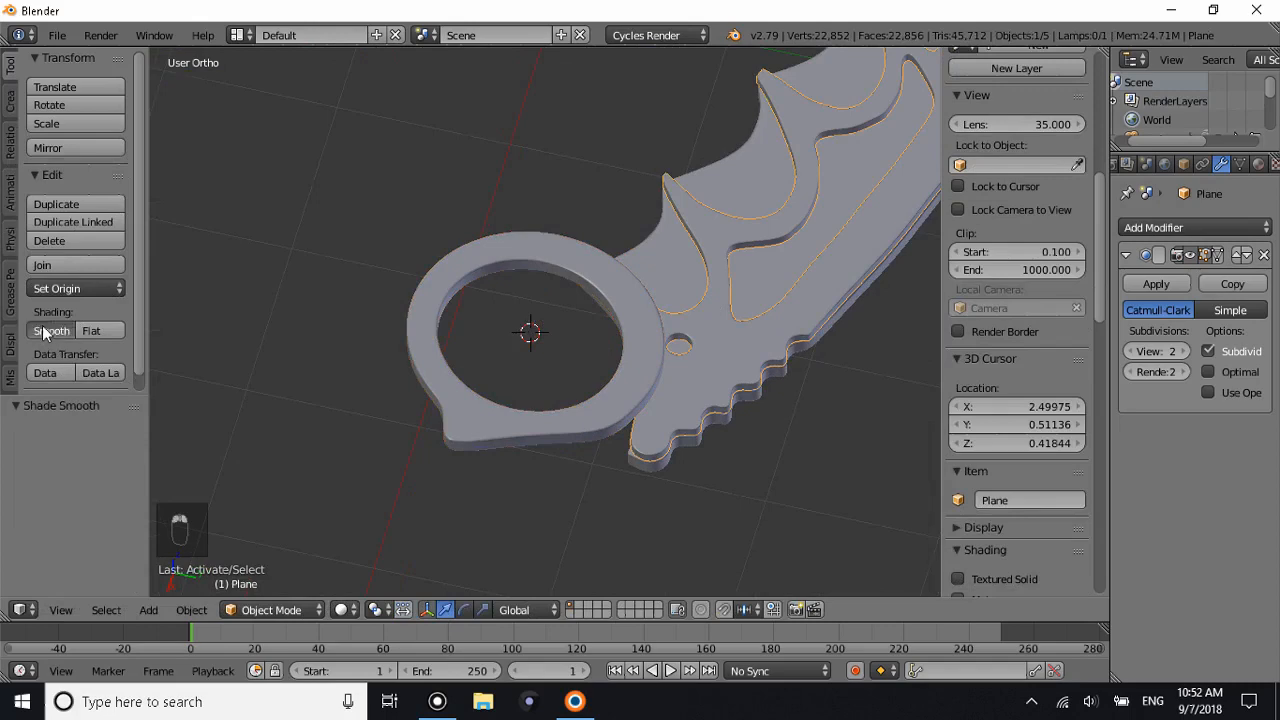
pyautogui.click(48, 331)
pyautogui.rightClick(687, 264)
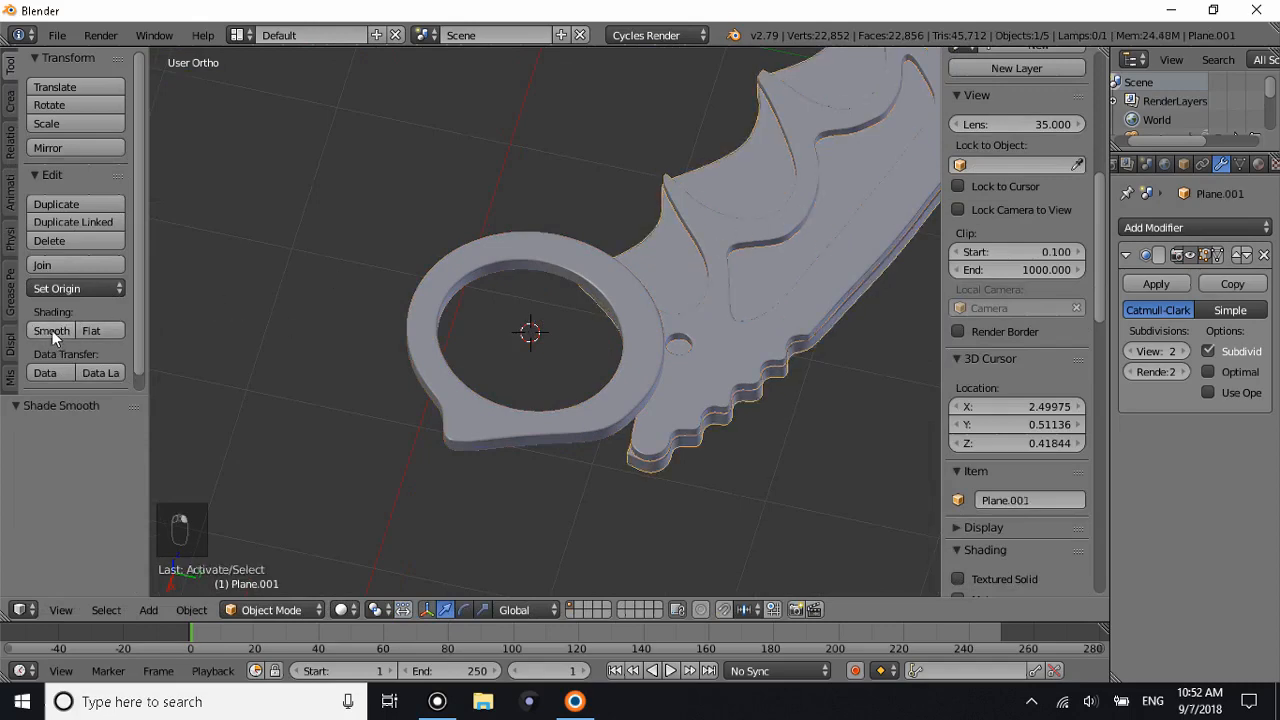
# Add supporting loop cuts across the ring's outer side wall beside the pointed spur to sharpen its shape.
pyautogui.rightClick(655, 310)
pyautogui.moveTo(655, 310); pyautogui.dragTo(659, 235, button='middle')
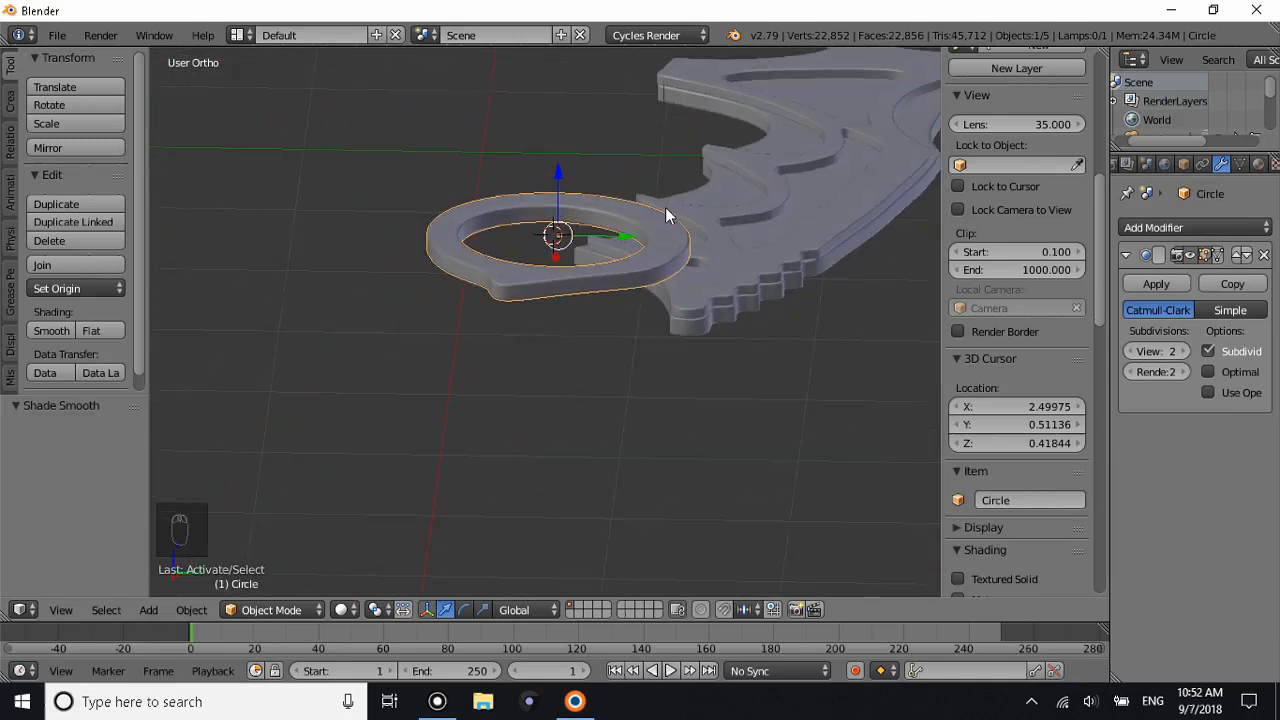
pyautogui.press('KP_1')
pyautogui.moveTo(691, 194); pyautogui.dragTo(727, 424, button='middle')
pyautogui.press('Tab')
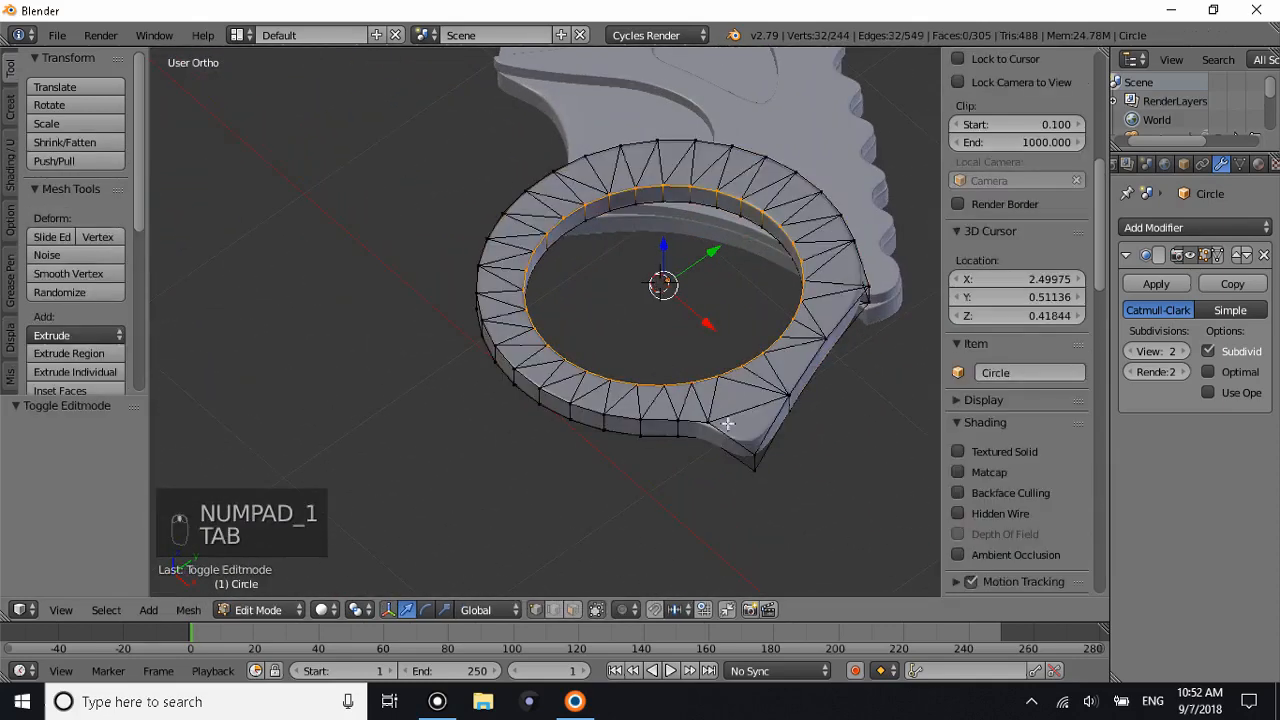
pyautogui.hotkey('ctrl', 'r')
pyautogui.click(714, 440)
pyautogui.click(671, 414)
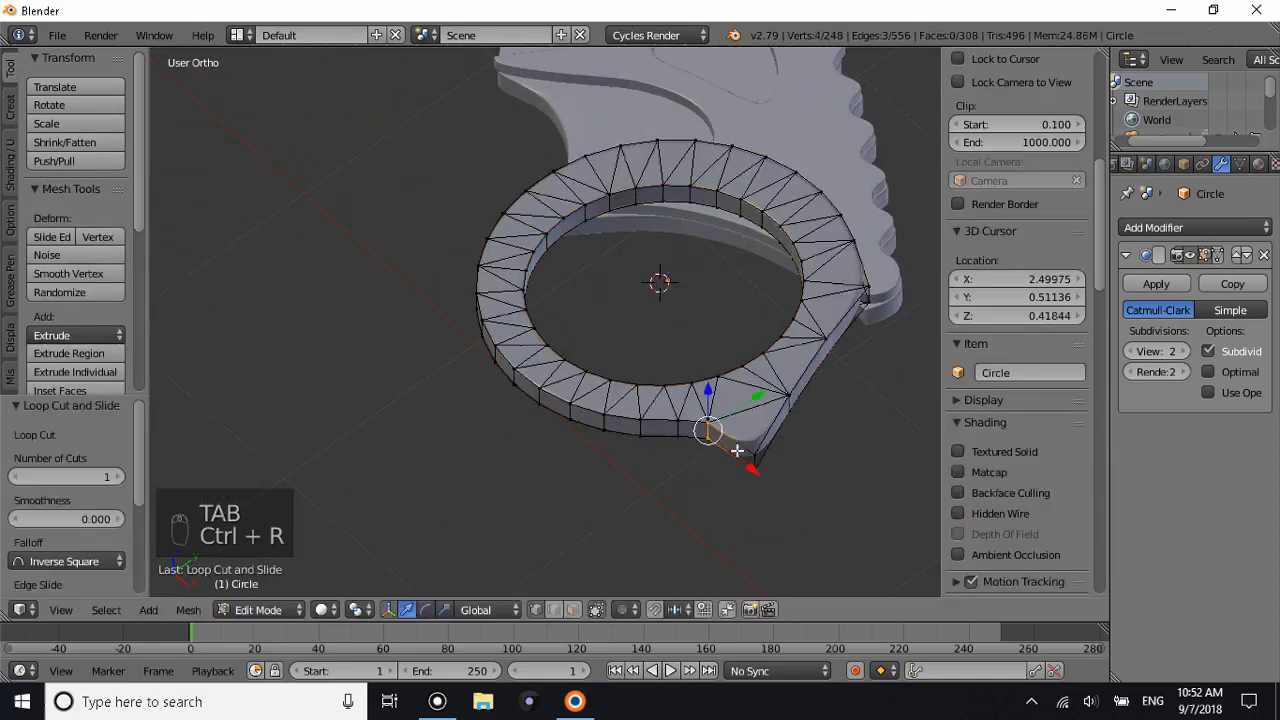
pyautogui.hotkey('ctrl', 'r')
pyautogui.press('Tab')
pyautogui.moveTo(788, 480); pyautogui.dragTo(645, 280, button='middle')
pyautogui.press('Tab')
pyautogui.hotkey('ctrl', 'r')
pyautogui.click(560, 532)
pyautogui.click(600, 528)
pyautogui.press('Tab')
# In front view, lower the ring by 0.314 along Z to bring it level with the lower handle layer.
pyautogui.press('KP_1')
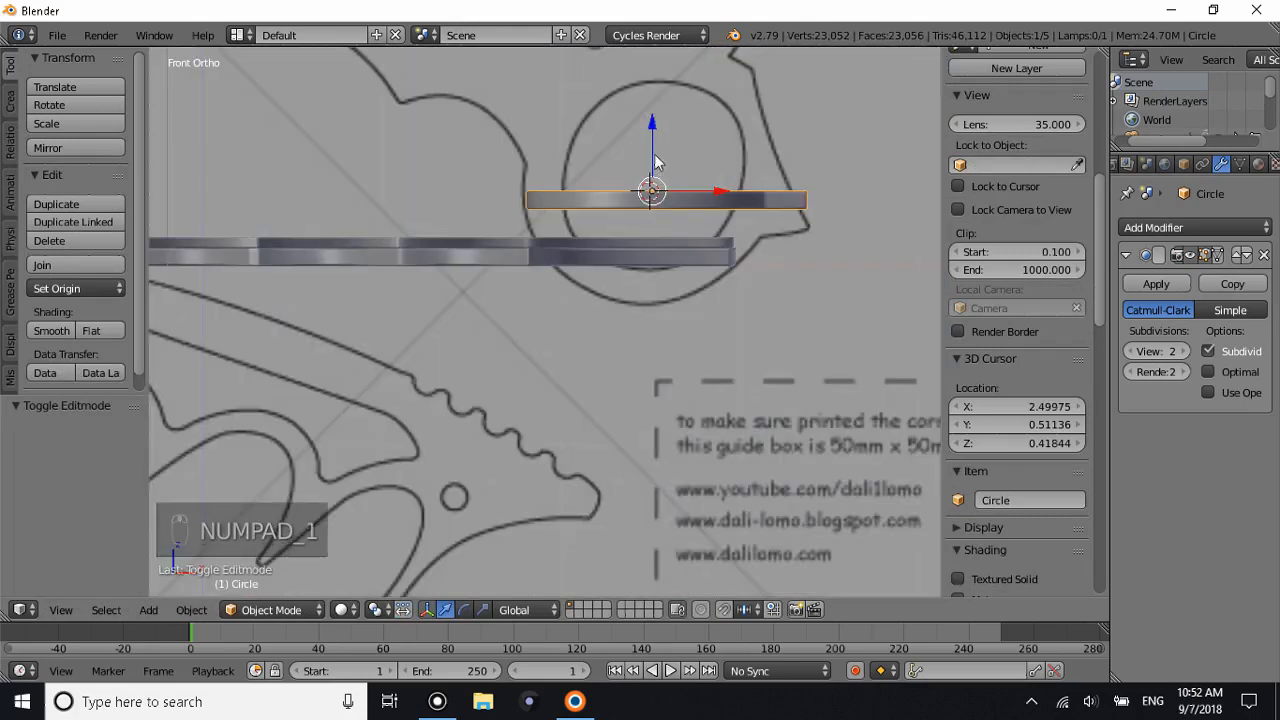
pyautogui.moveTo(646, 158); pyautogui.dragTo(643, 225)
pyautogui.scroll(10, 489, 255)
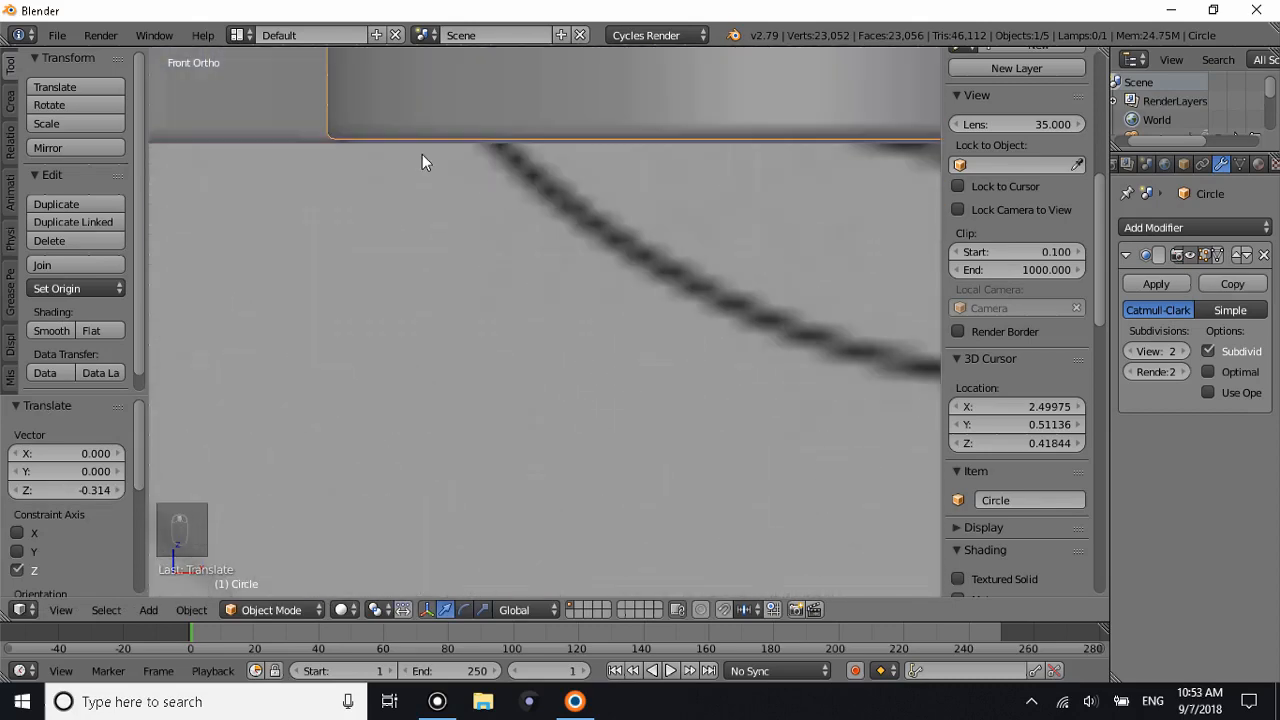
pyautogui.keyDown('shift'); pyautogui.scroll(5, 408, 157); pyautogui.keyUp('shift')
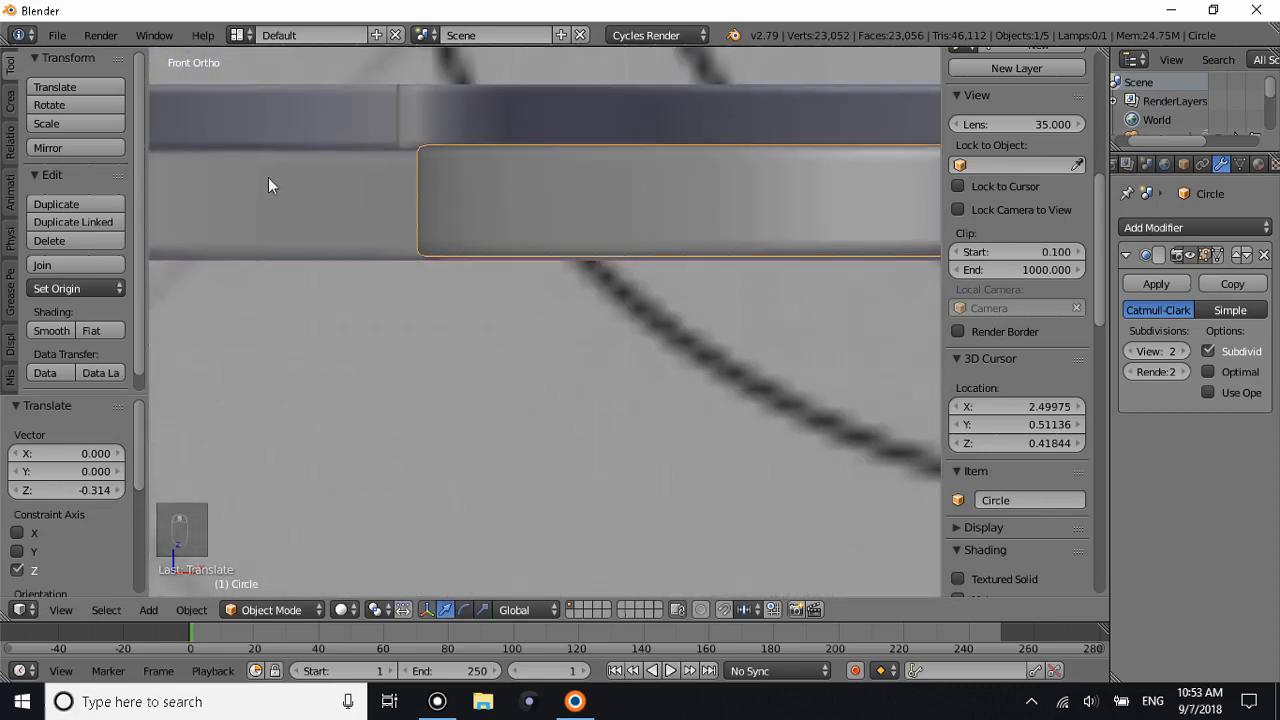
pyautogui.keyDown('shift'); pyautogui.scroll(-3, 450, 190); pyautogui.keyUp('shift')
pyautogui.rightClick(341, 156)
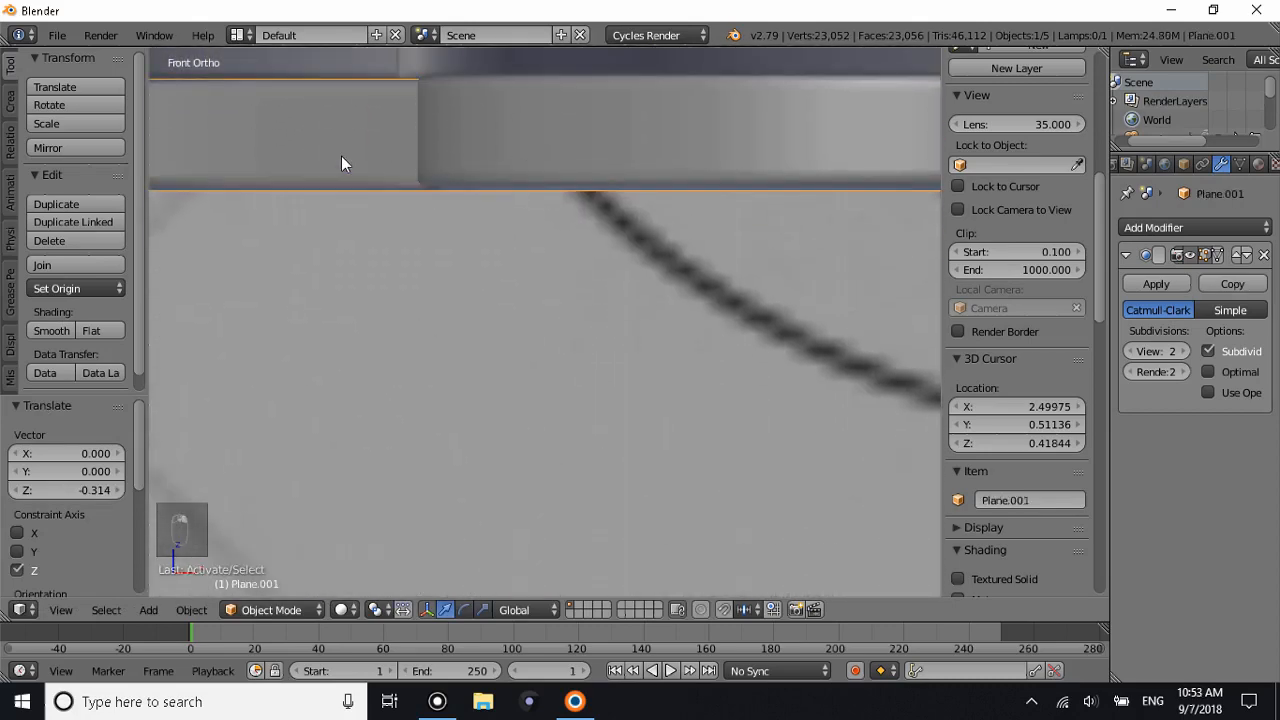
pyautogui.rightClick(612, 154)
# Nudge the ring slightly along Z to line it up with the lower handle layer, and deselect everything.
pyautogui.keyDown('ctrl'); pyautogui.scroll(4, 640, 155); pyautogui.keyUp('ctrl')
pyautogui.scroll(-5, 680, 158)
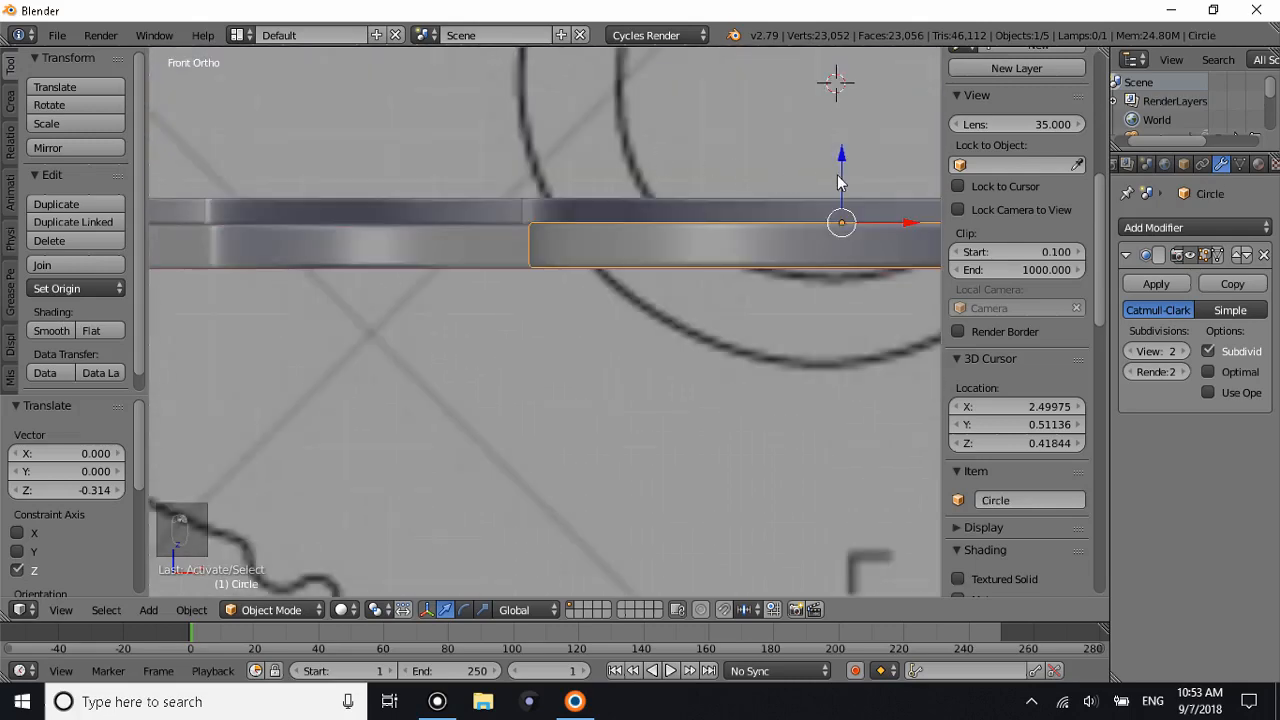
pyautogui.moveTo(842, 178); pyautogui.dragTo(845, 178)
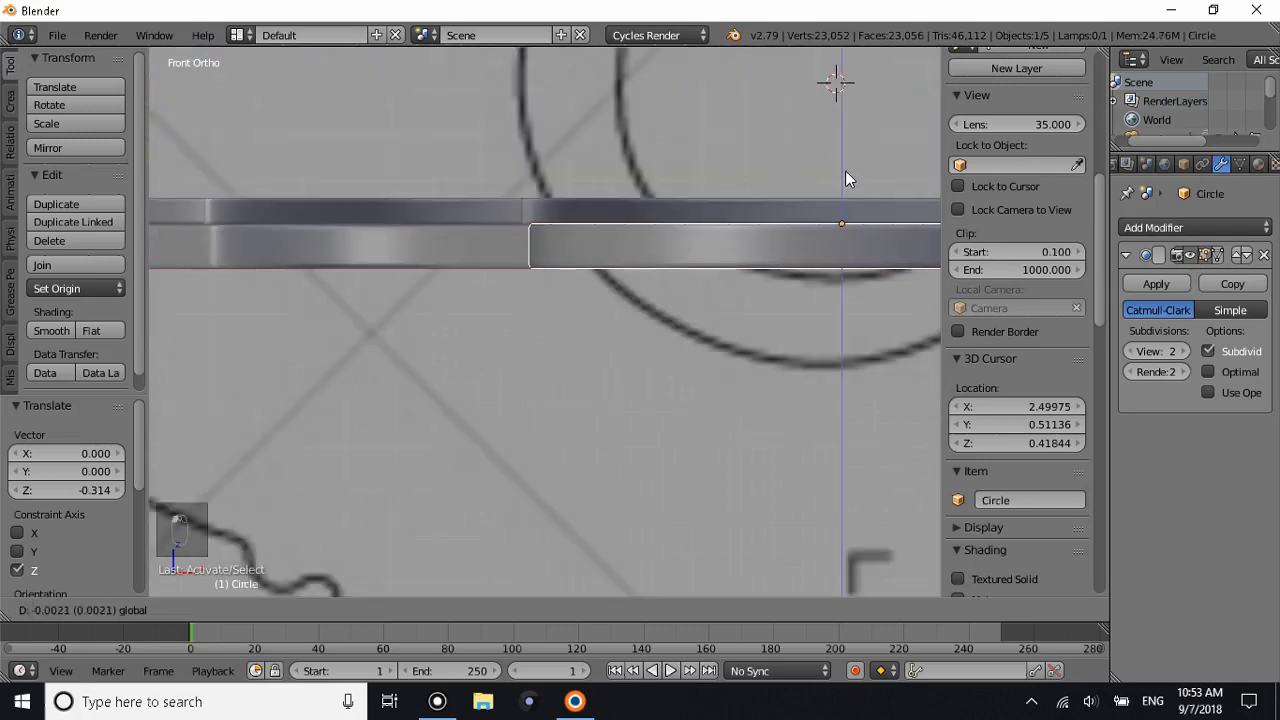
pyautogui.scroll(1, 845, 178)
pyautogui.keyDown('shift'); pyautogui.scroll(2, 845, 178); pyautogui.keyUp('shift')
pyautogui.press('a')
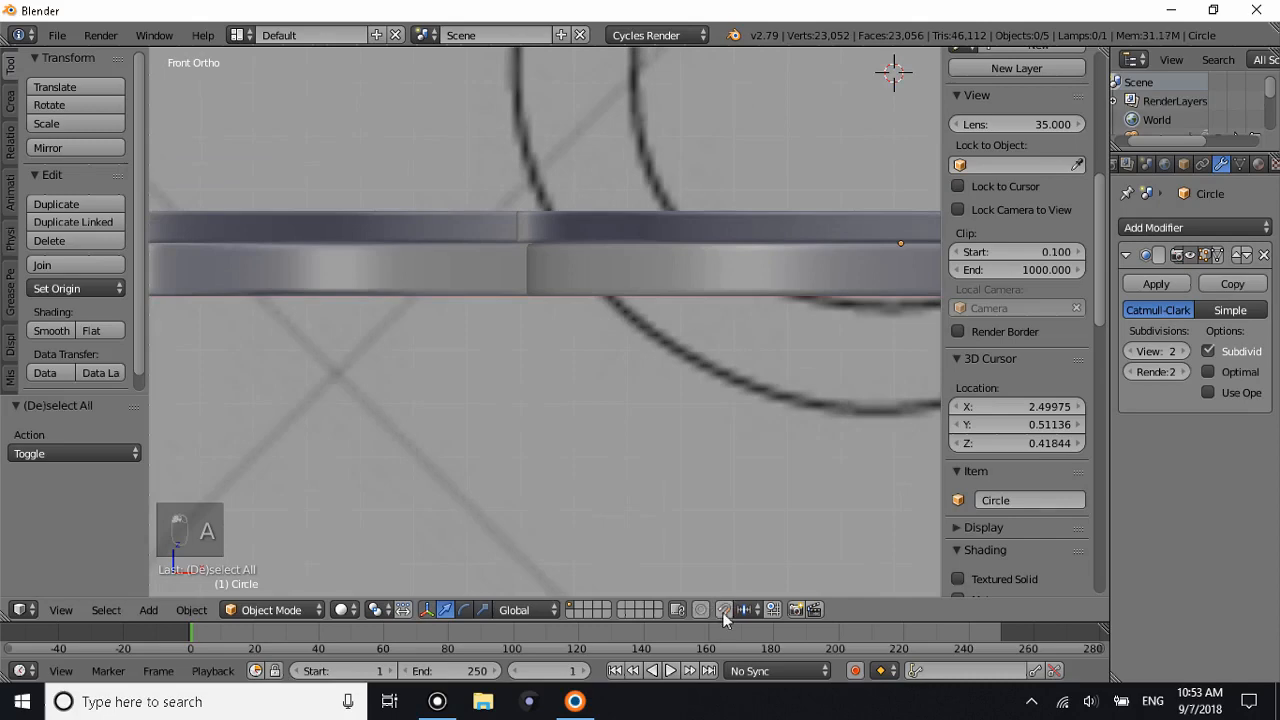
# Examine the assembled handle and finger ring from several angles.
pyautogui.moveTo(700, 520); pyautogui.dragTo(745, 380, button='middle')
pyautogui.scroll(-3, 715, 443)
pyautogui.scroll(-4, 667, 363)
pyautogui.scroll(-1, 600, 350)
pyautogui.keyDown('shift'); pyautogui.scroll(2, 522, 338); pyautogui.keyUp('shift')
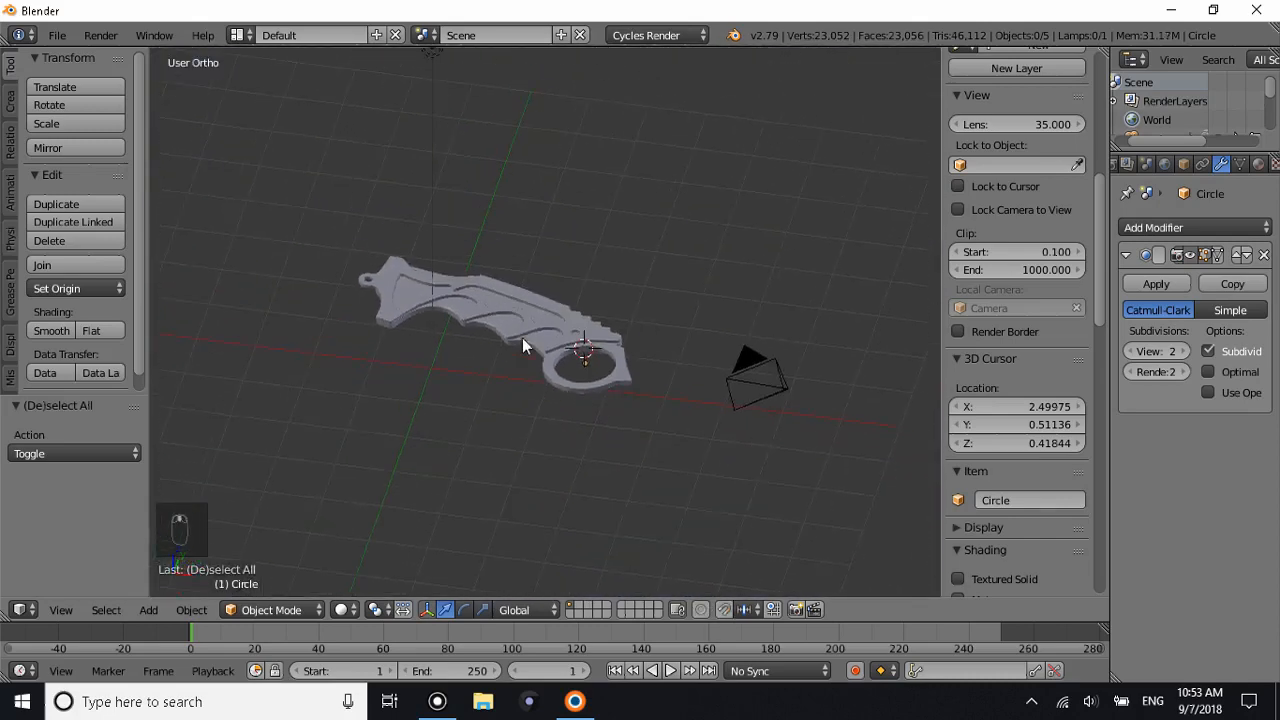
pyautogui.keyDown('shift'); pyautogui.scroll(3, 522, 338); pyautogui.keyUp('shift')
pyautogui.keyDown('ctrl'); pyautogui.scroll(5, 522, 353); pyautogui.keyUp('ctrl')
pyautogui.keyDown('ctrl'); pyautogui.scroll(-10, 516, 358); pyautogui.keyUp('ctrl')
pyautogui.scroll(4, 531, 374)
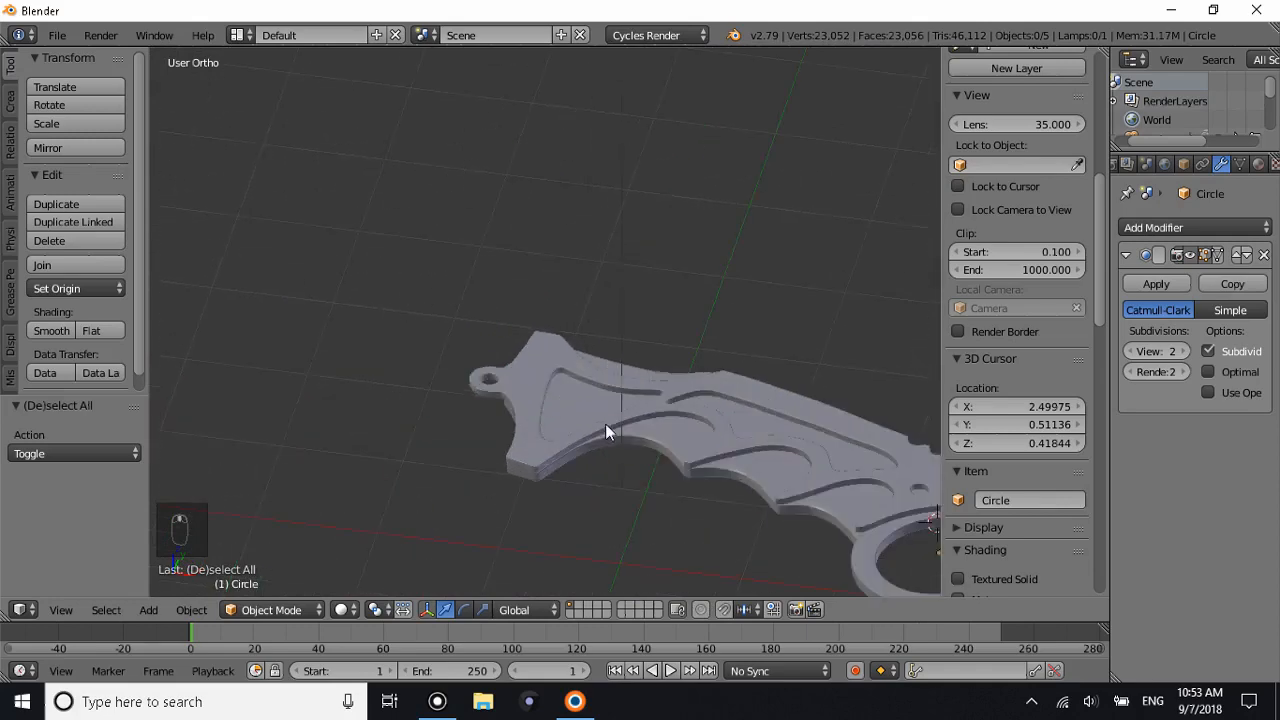
pyautogui.moveTo(605, 430); pyautogui.dragTo(623, 363, button='middle')
pyautogui.scroll(-3, 614, 397)
pyautogui.hotkey('shift', 'a')
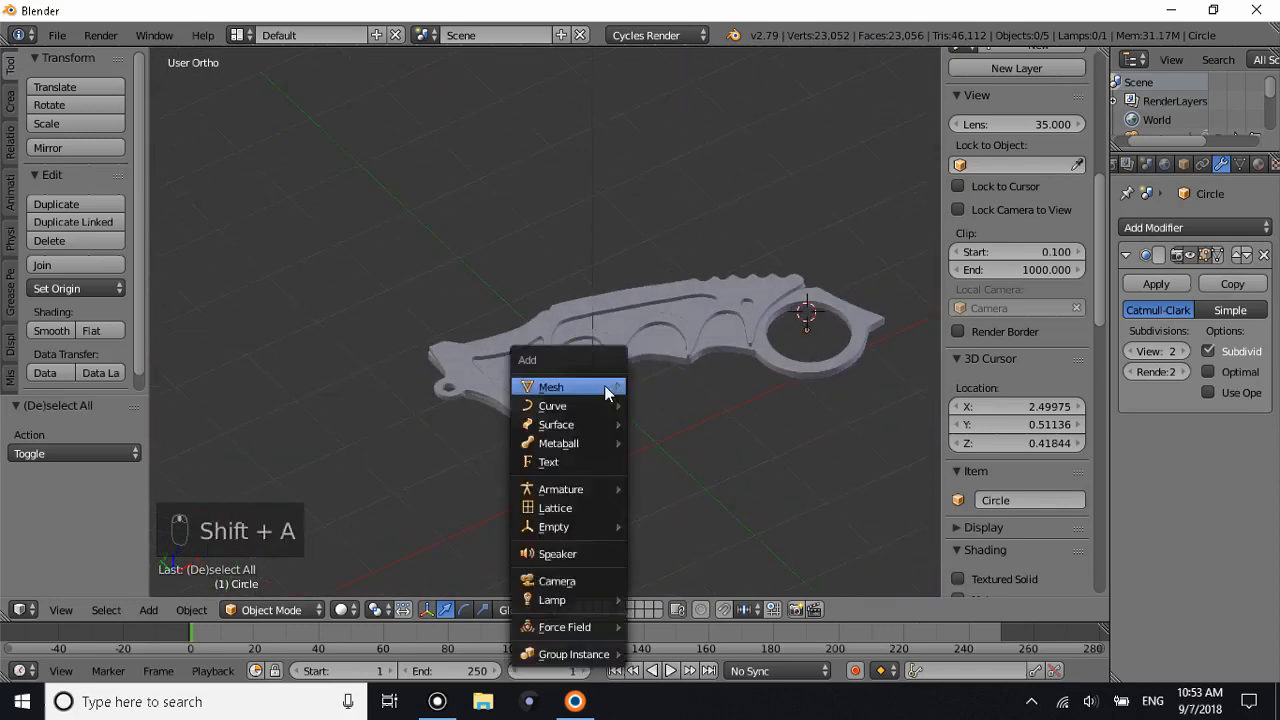
pyautogui.click(404, 346)
pyautogui.hotkey('shift', 'r')
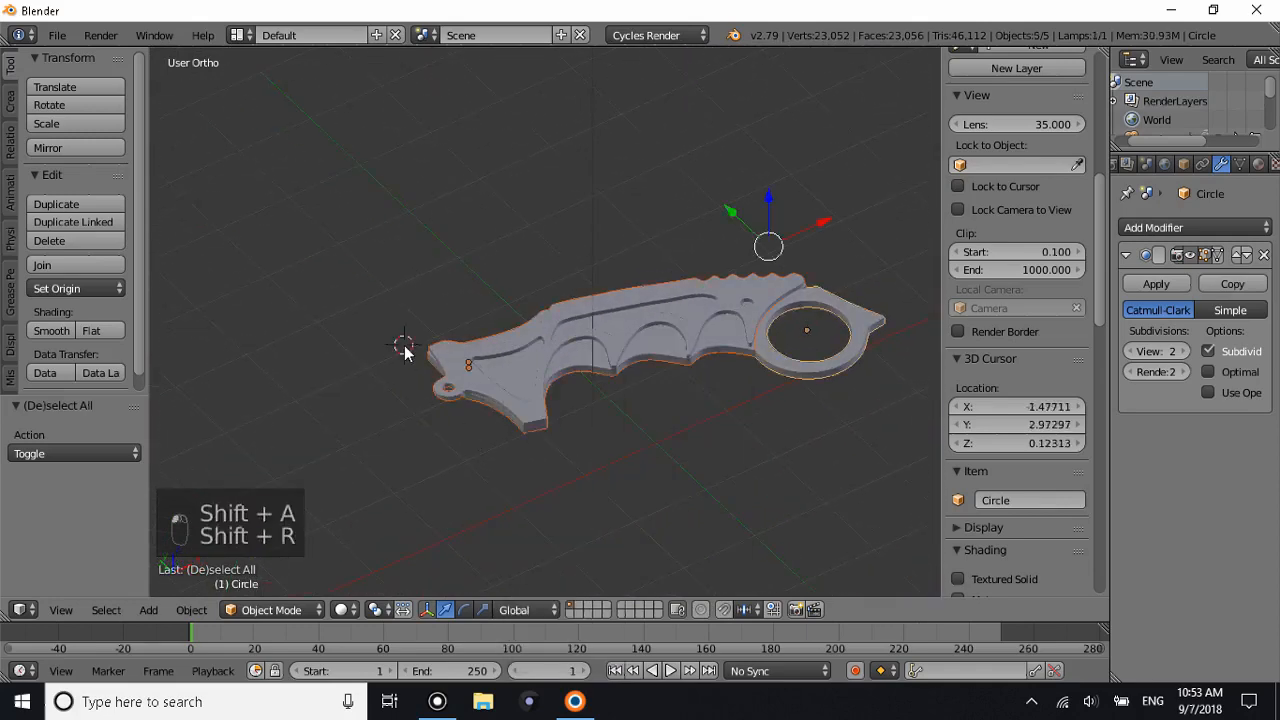
pyautogui.press('a')
pyautogui.press('a')
pyautogui.press('a')
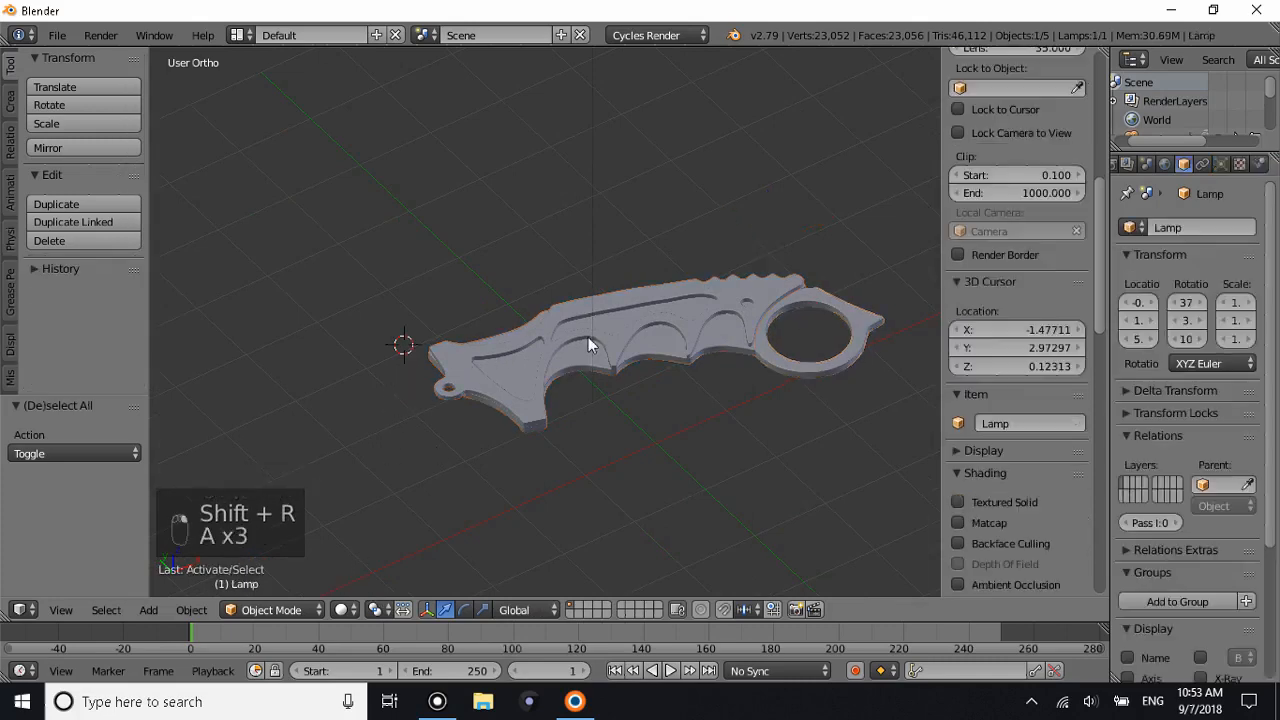
pyautogui.press('a')
pyautogui.press('a')
pyautogui.press('a')
pyautogui.press('a')
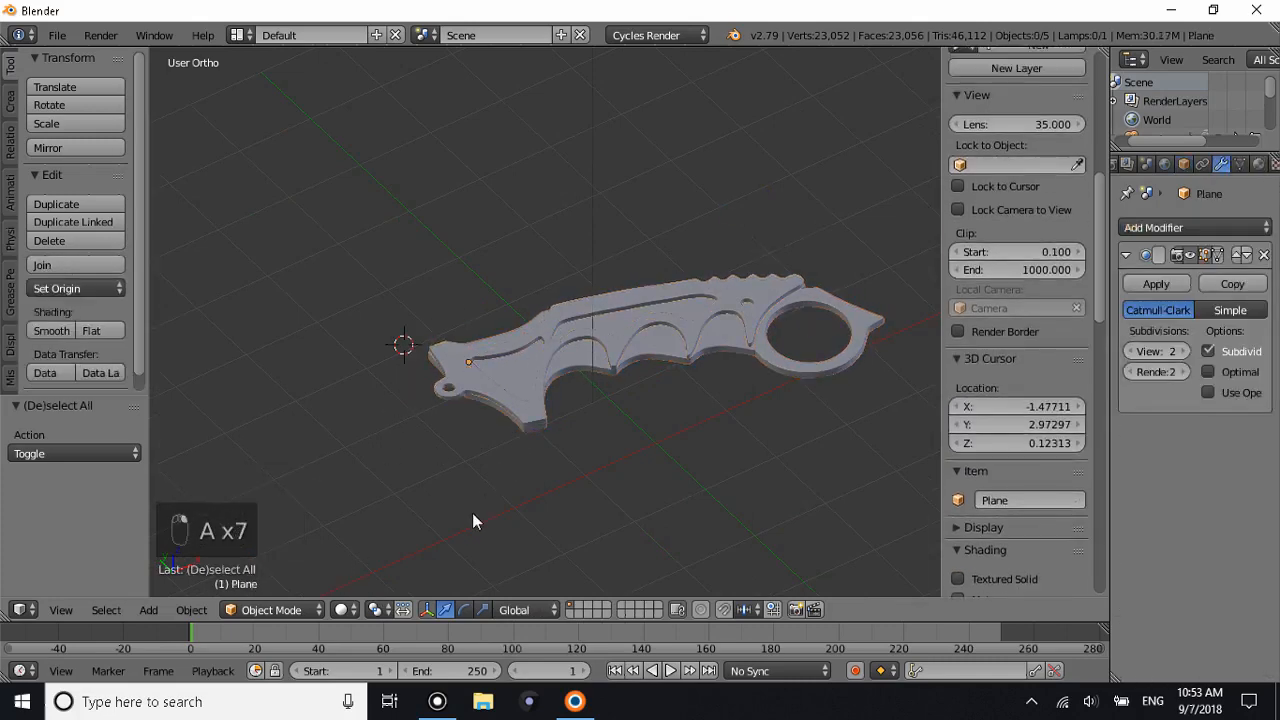
# Preview the handle and ring in a different viewport shading mode.
pyautogui.click(352, 610)
pyautogui.click(373, 471)
pyautogui.moveTo(632, 355)
pyautogui.mouseDown(button='middle')
pyautogui.moveTo(549, 365)
pyautogui.moveTo(699, 384)
pyautogui.mouseUp(button='middle')
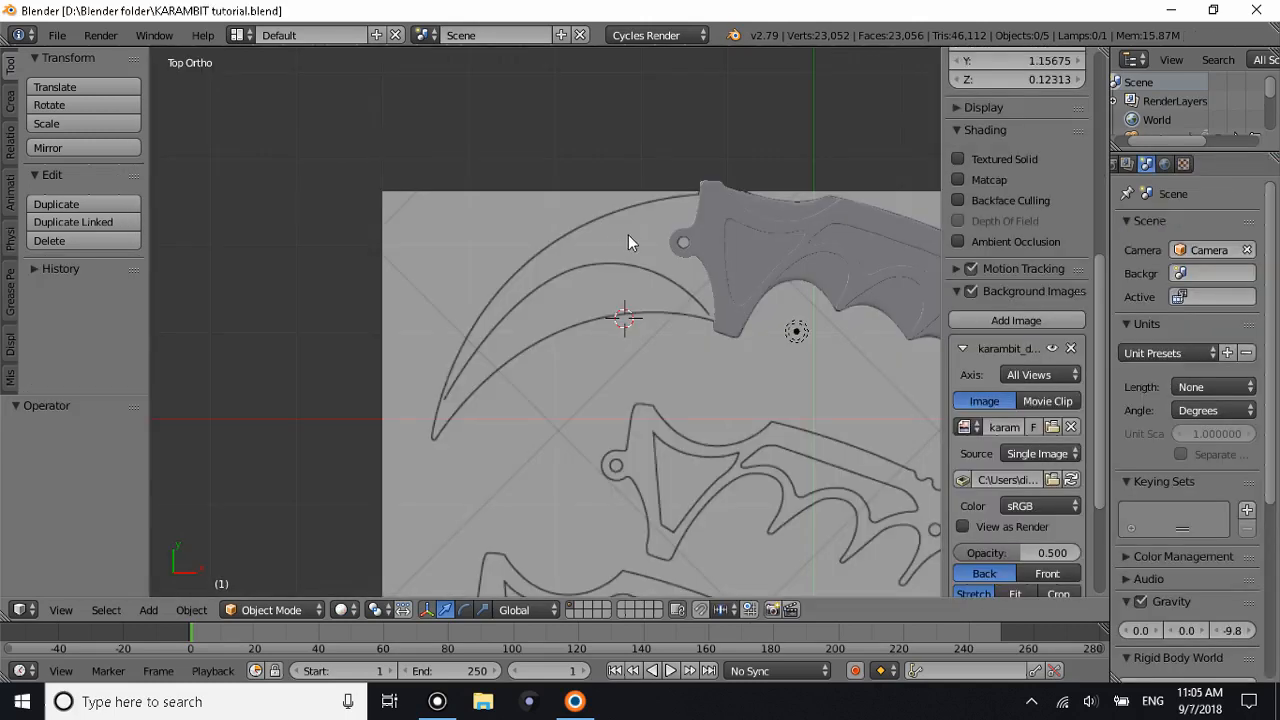
pyautogui.rightClick(706, 228)
pyautogui.press('Tab')
pyautogui.press('Tab')
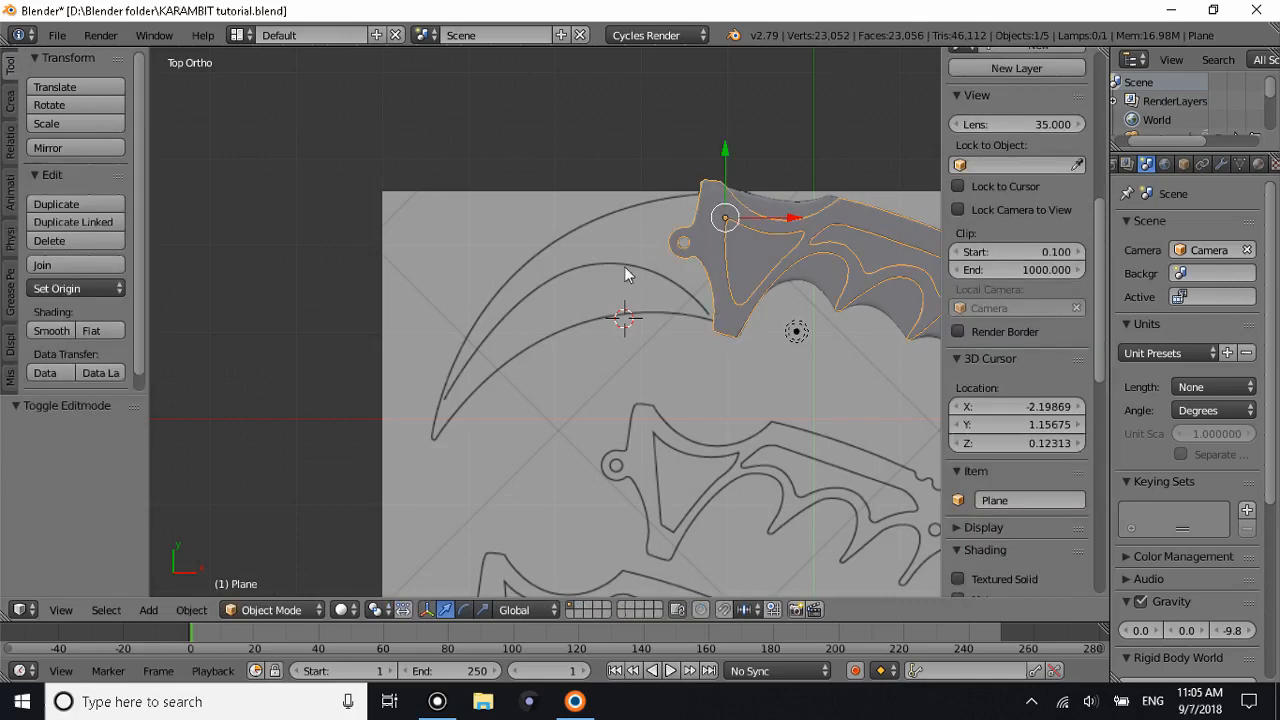
# Add a plane over the reference blade outline in top view and scale it down.
pyautogui.hotkey('shift', 'a')
pyautogui.moveTo(513, 320)
pyautogui.click(570, 313)
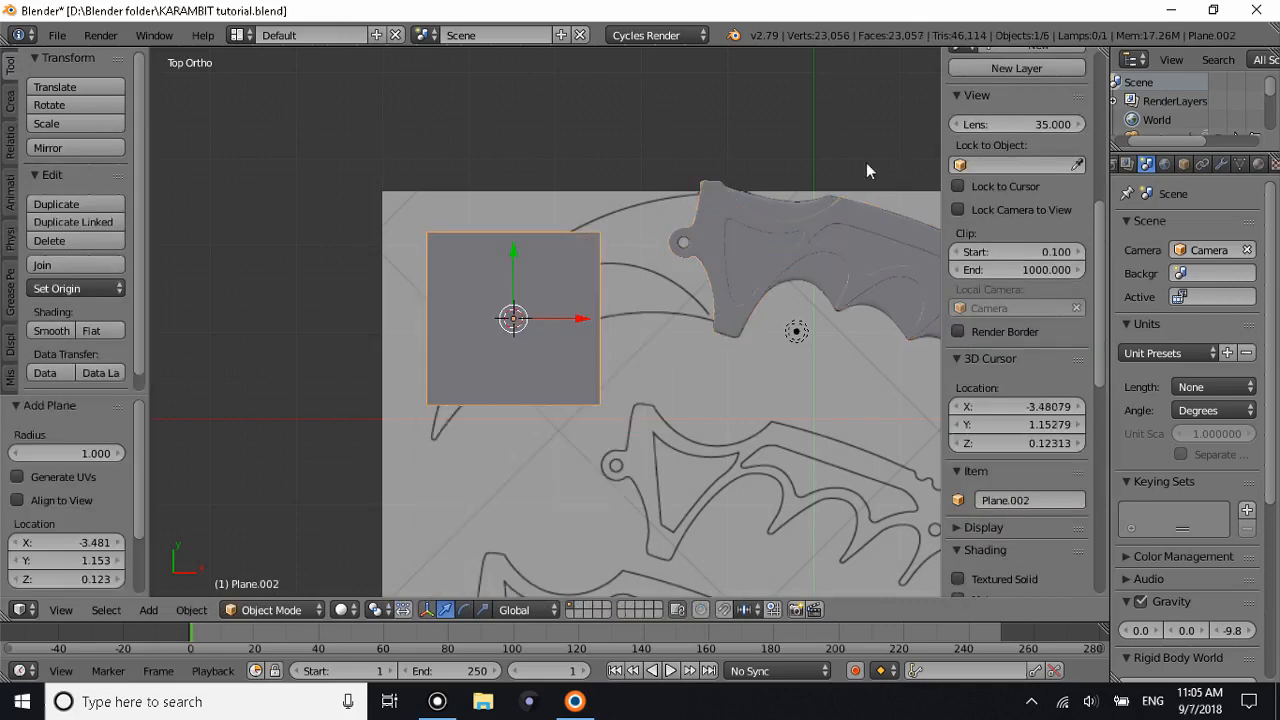
pyautogui.press('s')
pyautogui.click(643, 236)
pyautogui.scroll(2, 590, 280)
# Delete three of the new plane's vertices, keeping only the upper-left one.
pyautogui.press('Tab')
pyautogui.rightClick(544, 369)
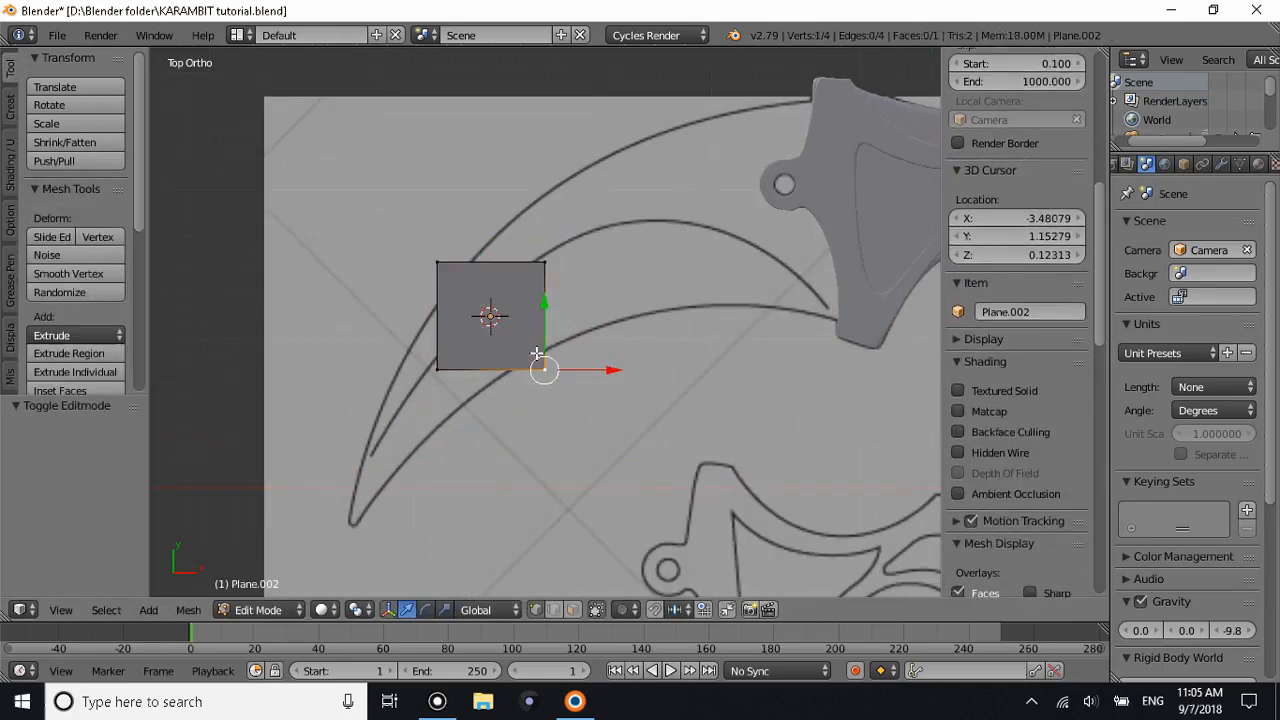
pyautogui.keyDown('shift'); pyautogui.rightClick(438, 370); pyautogui.keyUp('shift')
pyautogui.keyDown('shift'); pyautogui.rightClick(540, 260); pyautogui.keyUp('shift')
pyautogui.press('x')
pyautogui.click(514, 329)
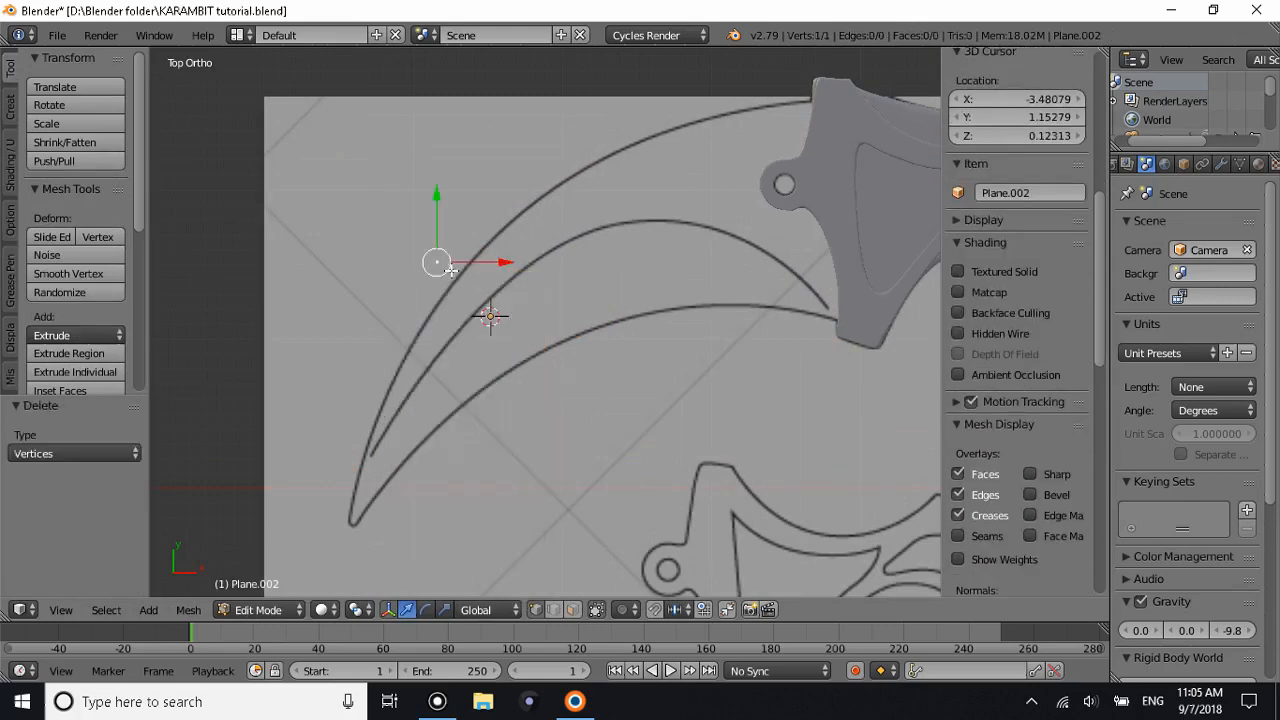
# Move the remaining vertex to where the blade's back meets the handle, and extrude it to the blade's tip.
pyautogui.press('g')
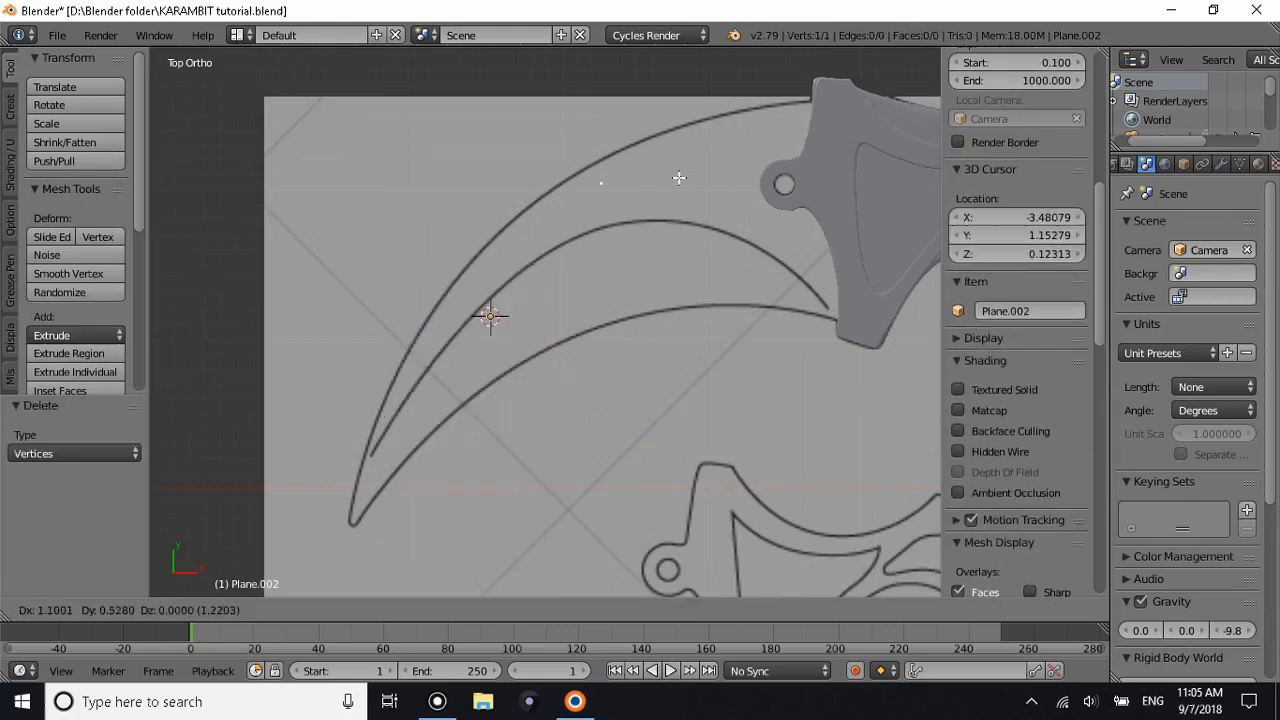
pyautogui.click(835, 105)
pyautogui.press('e')
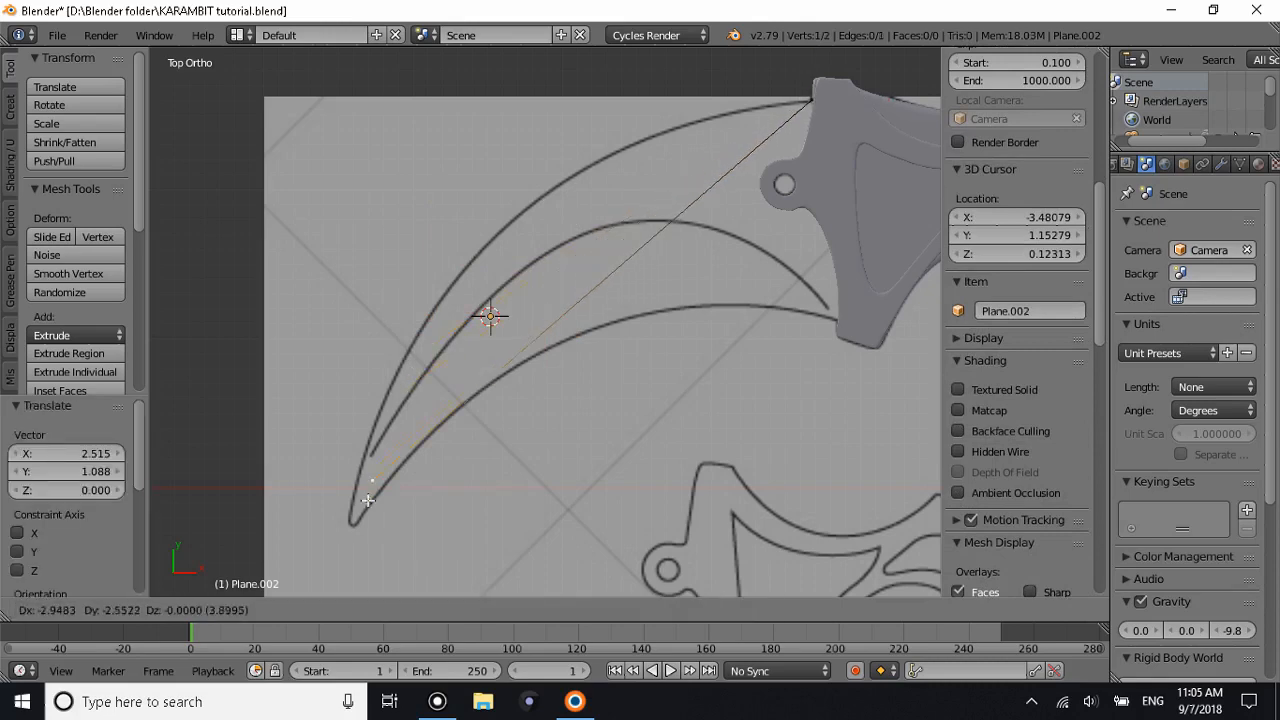
pyautogui.click(348, 533)
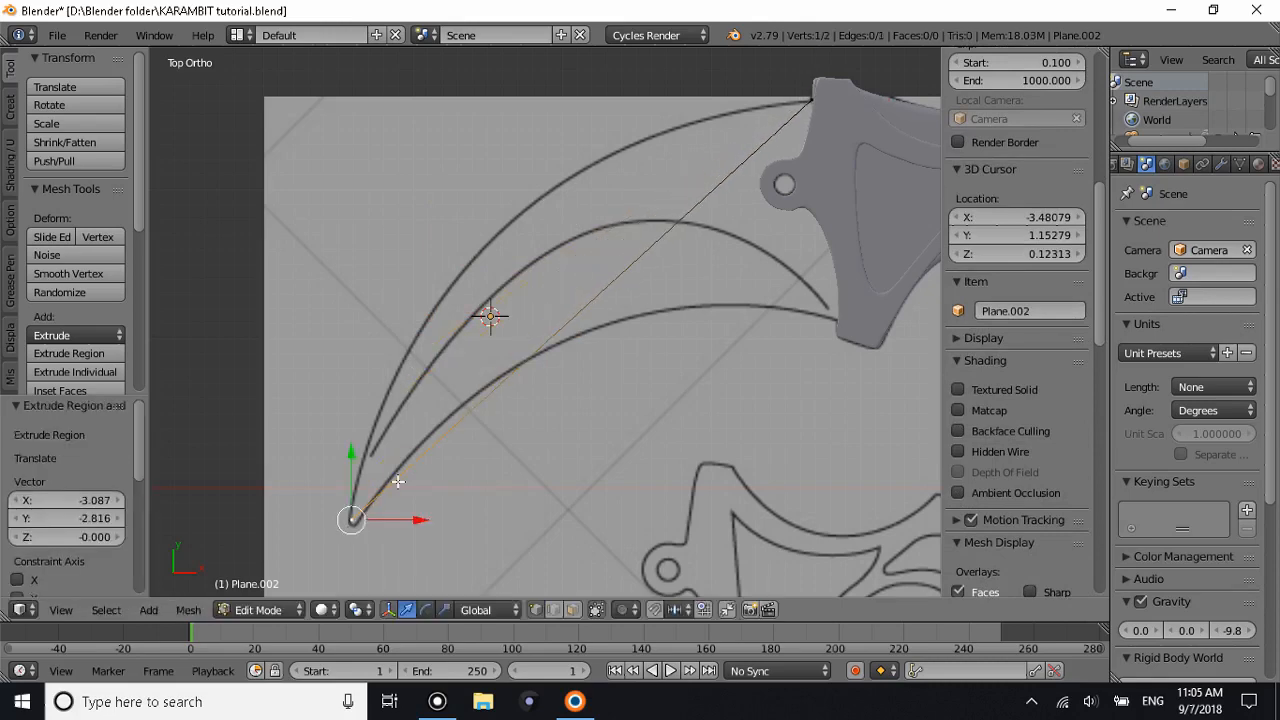
# Divide the edge between handle and blade tip with 10 loop cuts.
pyautogui.hotkey('ctrl', 'r')
pyautogui.scroll(1, 616, 302)
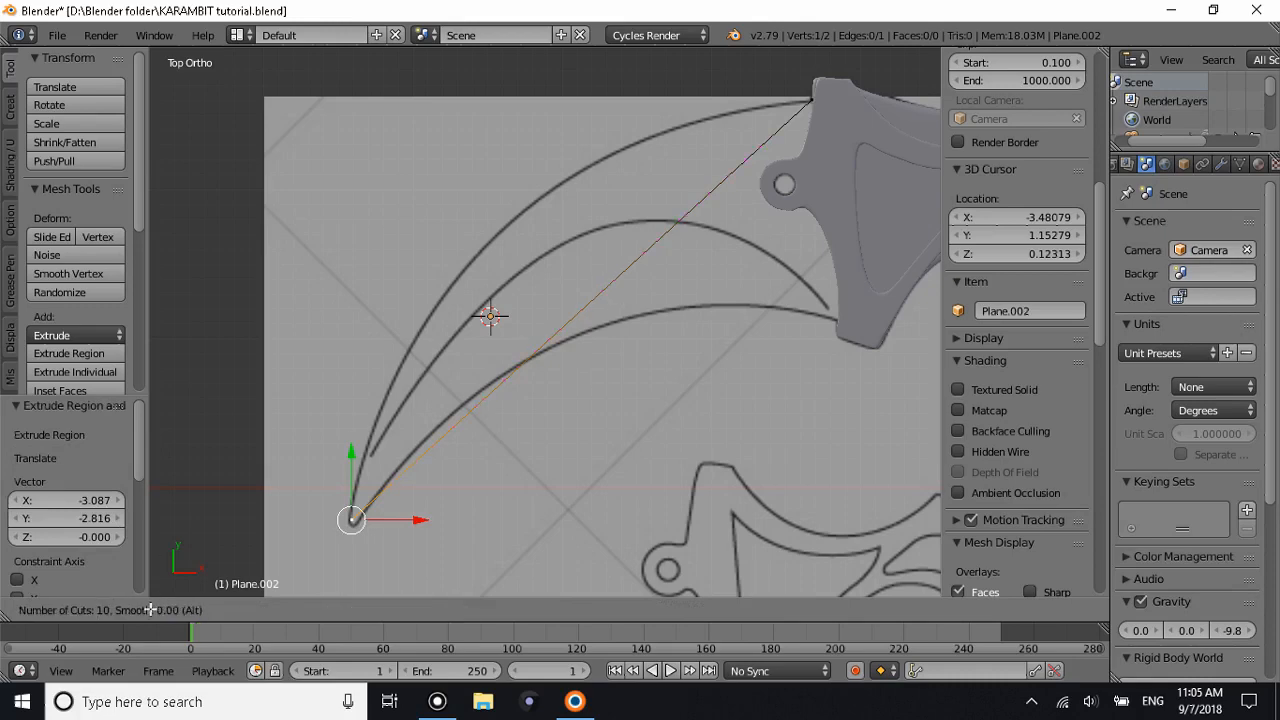
pyautogui.click(537, 297)
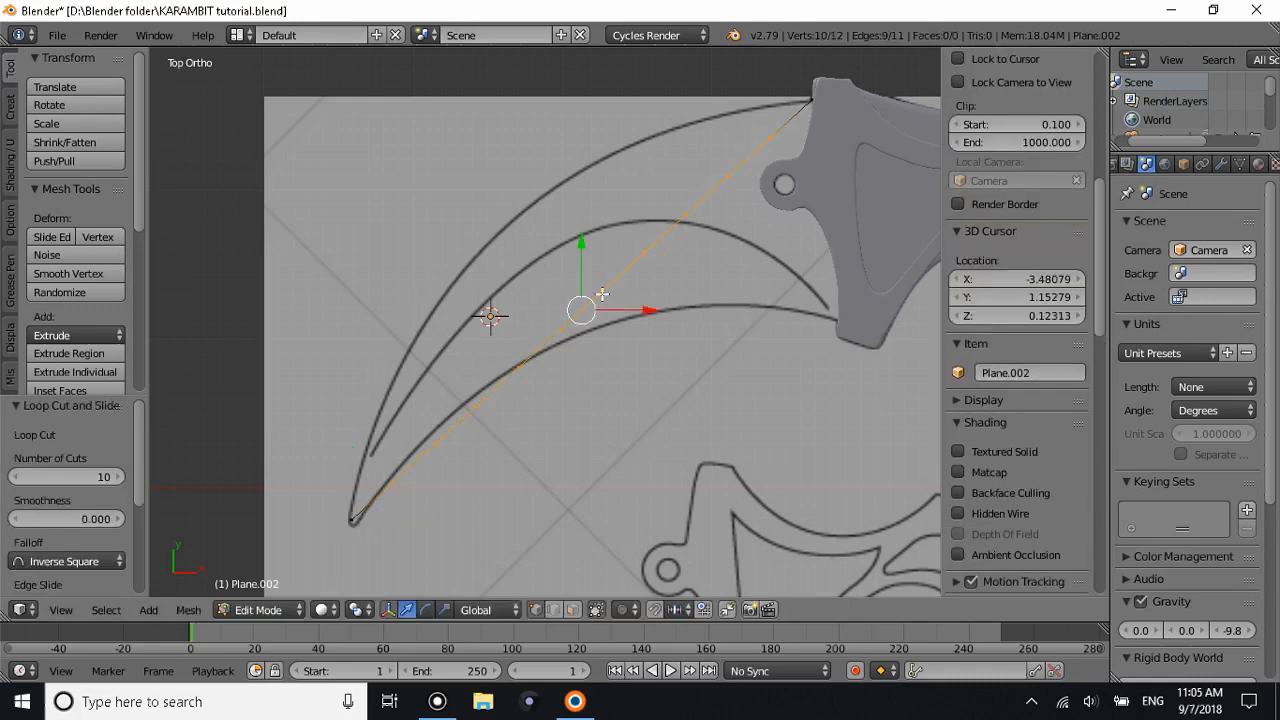
# Move the edge's vertices up along Y one by one, starting at the handle, onto the blade's outer back curve.
pyautogui.click(773, 77)
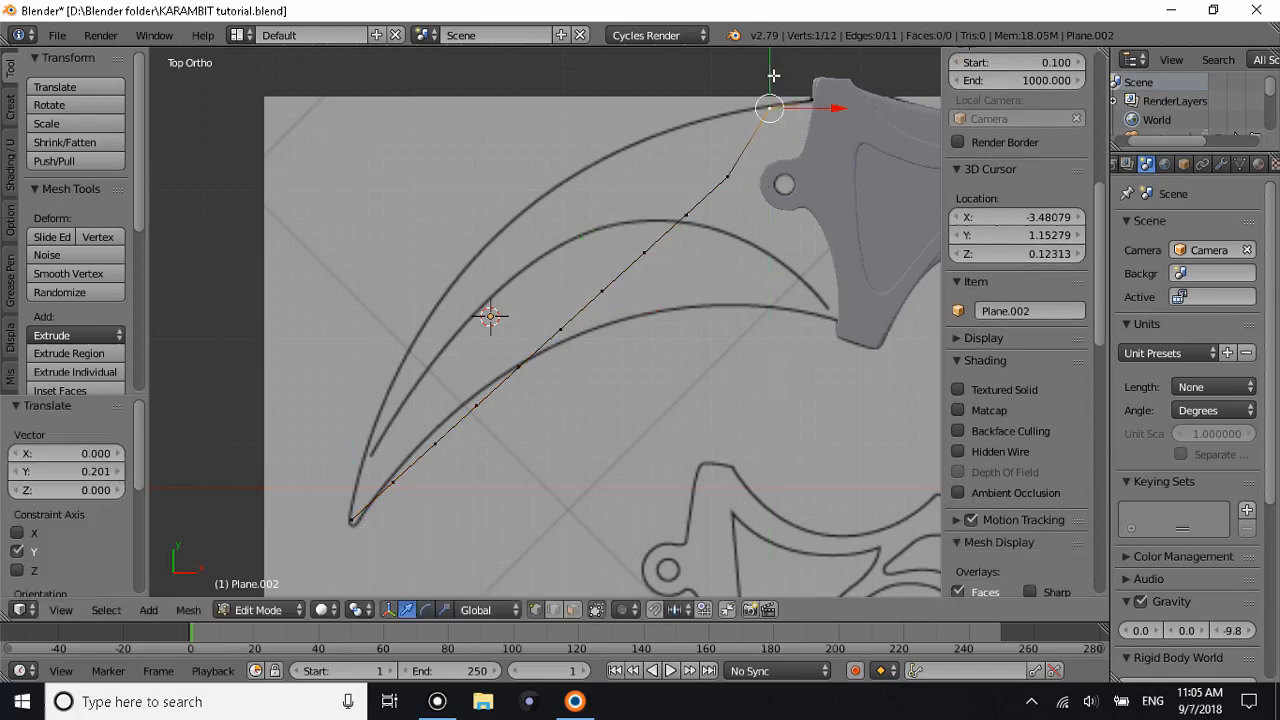
pyautogui.rightClick(728, 177)
pyautogui.click(714, 130)
pyautogui.moveTo(728, 108); pyautogui.dragTo(723, 61)
pyautogui.rightClick(707, 230)
pyautogui.moveTo(691, 173); pyautogui.dragTo(686, 84)
pyautogui.rightClick(640, 240)
pyautogui.click(651, 220)
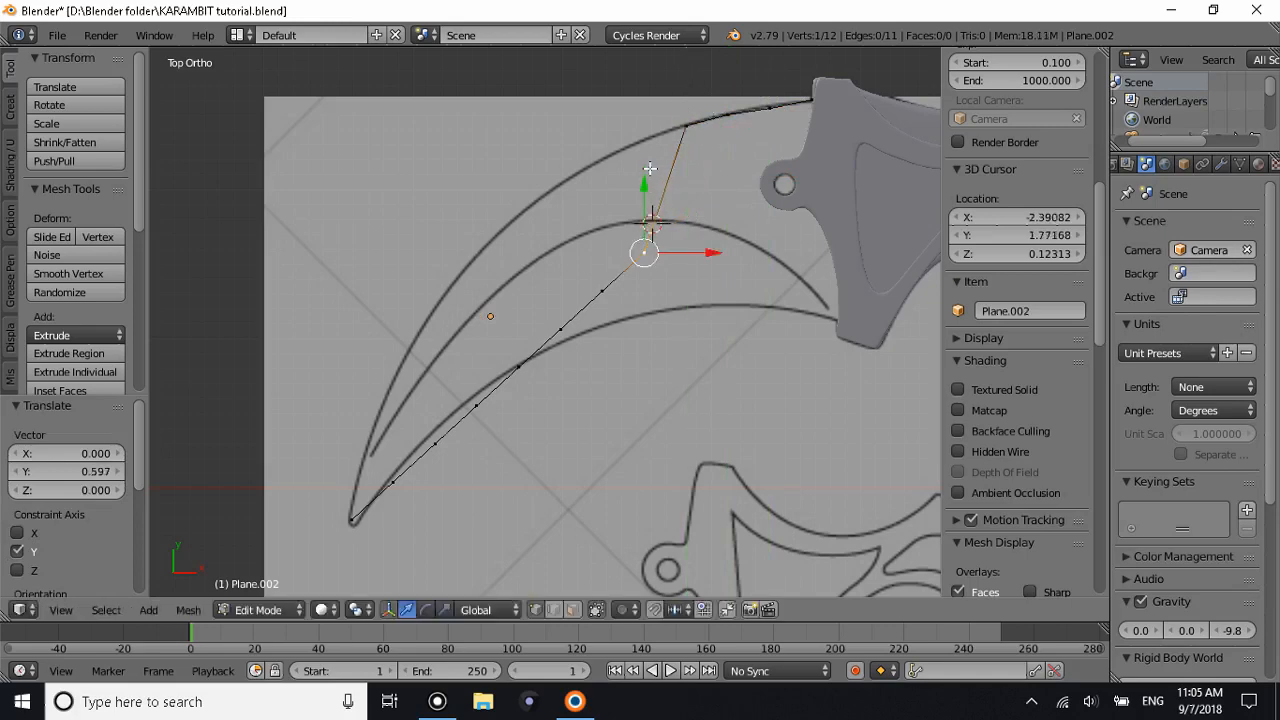
pyautogui.moveTo(644, 198); pyautogui.dragTo(643, 86)
pyautogui.rightClick(605, 288)
pyautogui.moveTo(602, 261); pyautogui.dragTo(601, 131)
pyautogui.rightClick(570, 326)
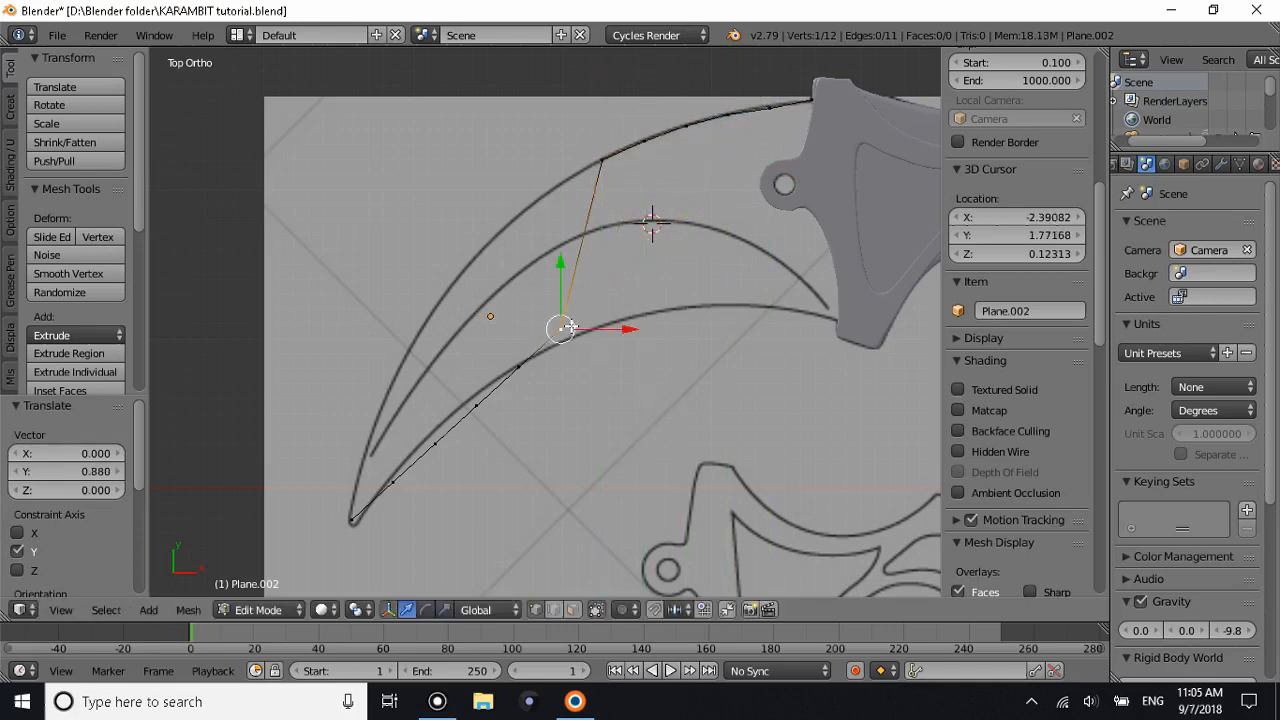
# Move the remaining vertices of the blade's outer edge along Y onto the outer reference curve, ending near the tip.
pyautogui.moveTo(559, 283); pyautogui.dragTo(559, 142)
pyautogui.rightClick(522, 364)
pyautogui.moveTo(519, 308); pyautogui.dragTo(519, 150)
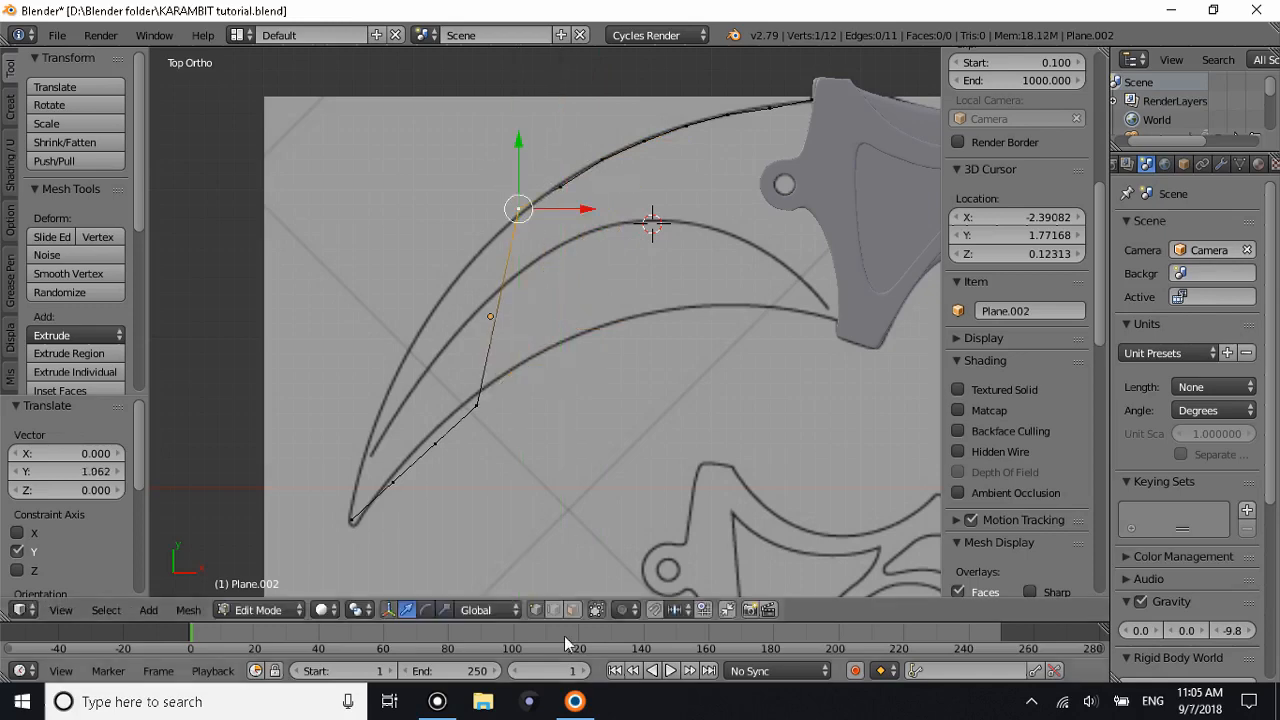
pyautogui.click(448, 700)
pyautogui.click(447, 699)
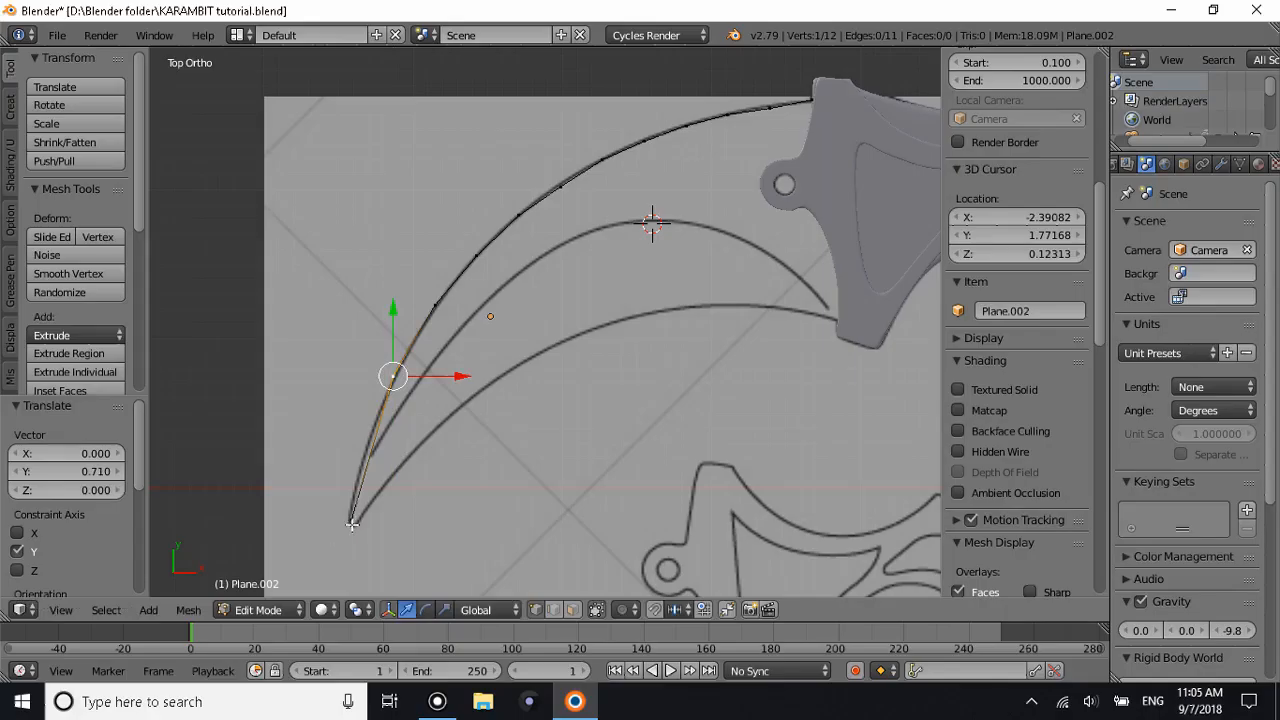
# Add one loop cut without sliding on the last edge segment, next to the blade's tip vertex.
pyautogui.rightClick(352, 519)
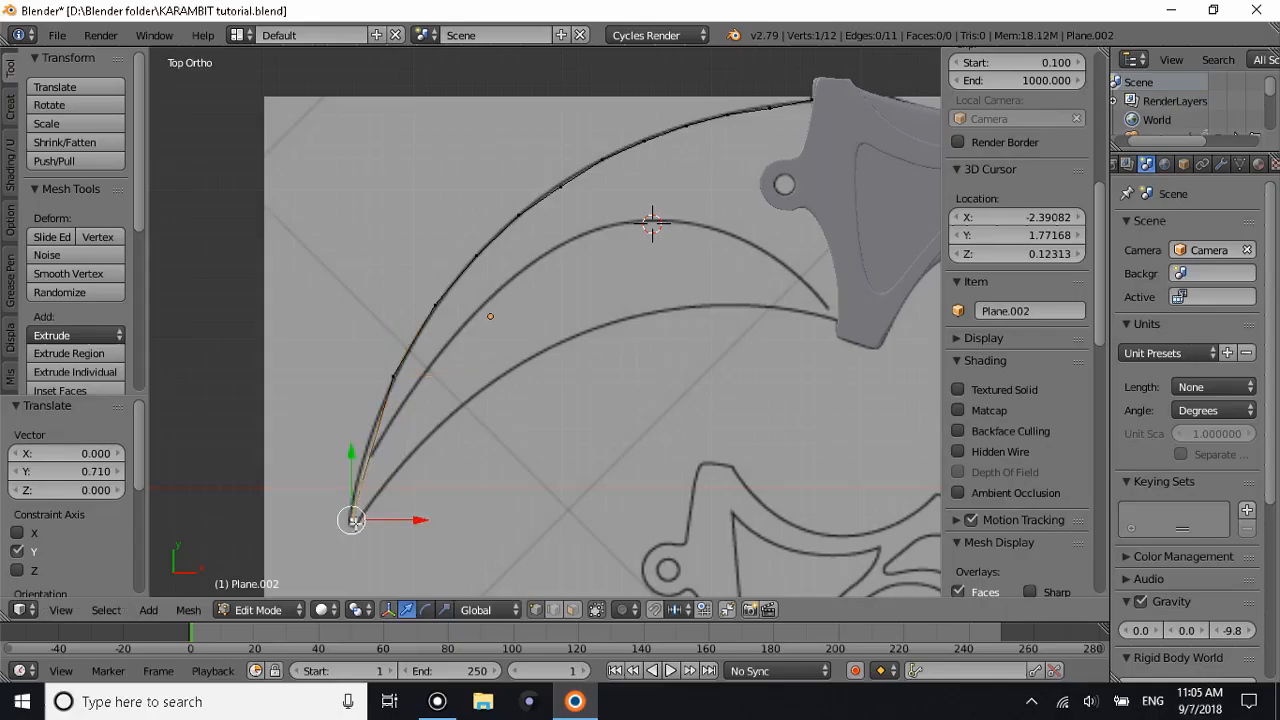
pyautogui.hotkey('ctrl', 'r')
pyautogui.click(380, 464)
pyautogui.rightClick(381, 463)
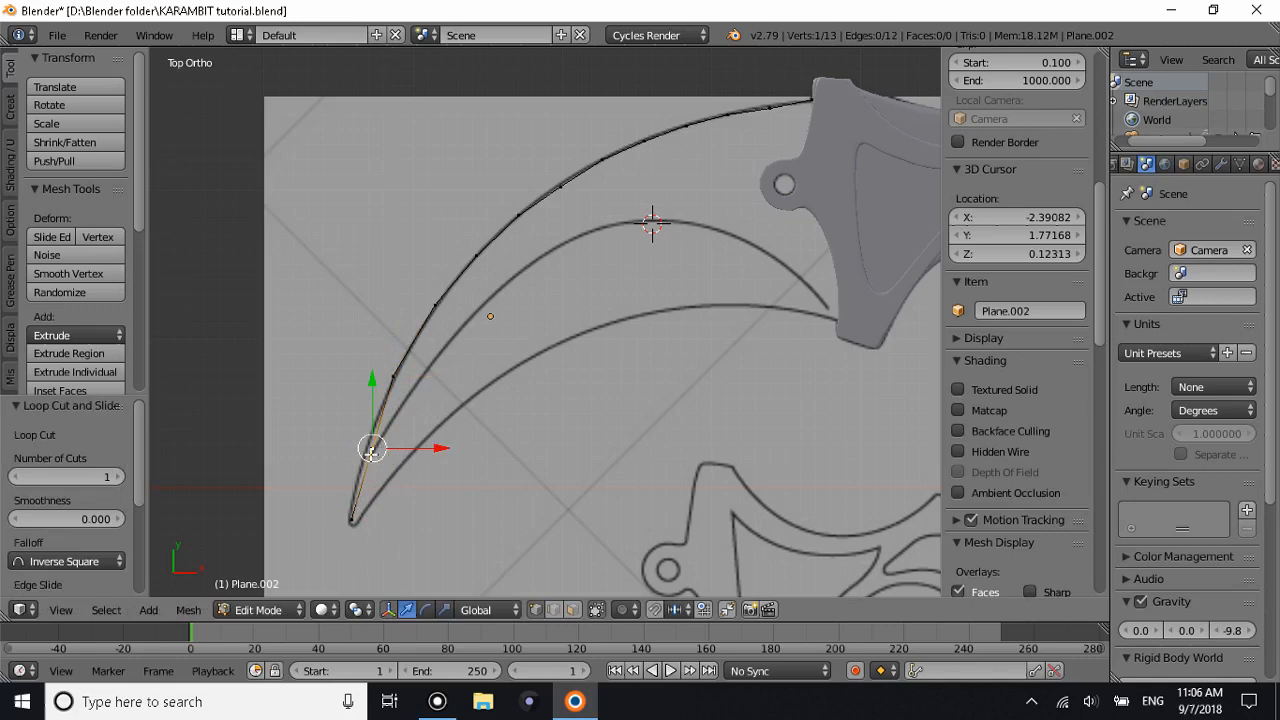
# Extrude the new vertex to the guard end of the middle curve, about 3.08 in X and 0.95 in Y, and subdivide the edge with 9 cuts.
pyautogui.press('e')
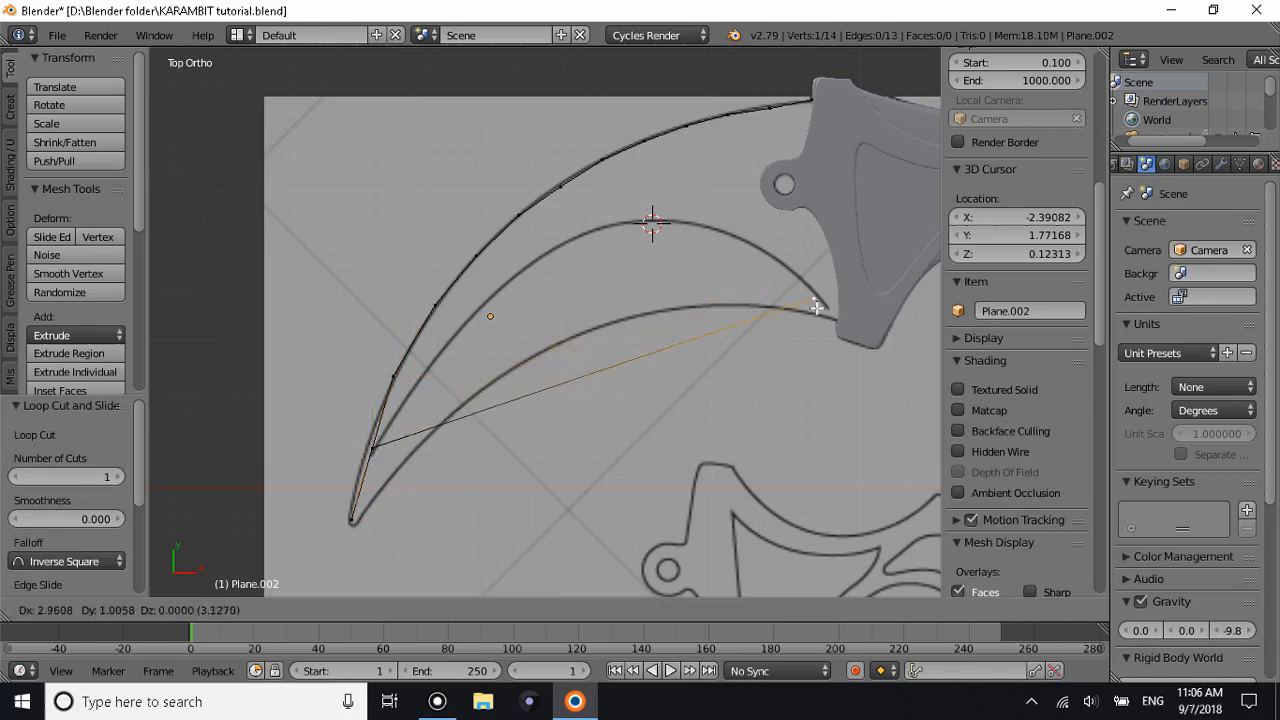
pyautogui.click(829, 308)
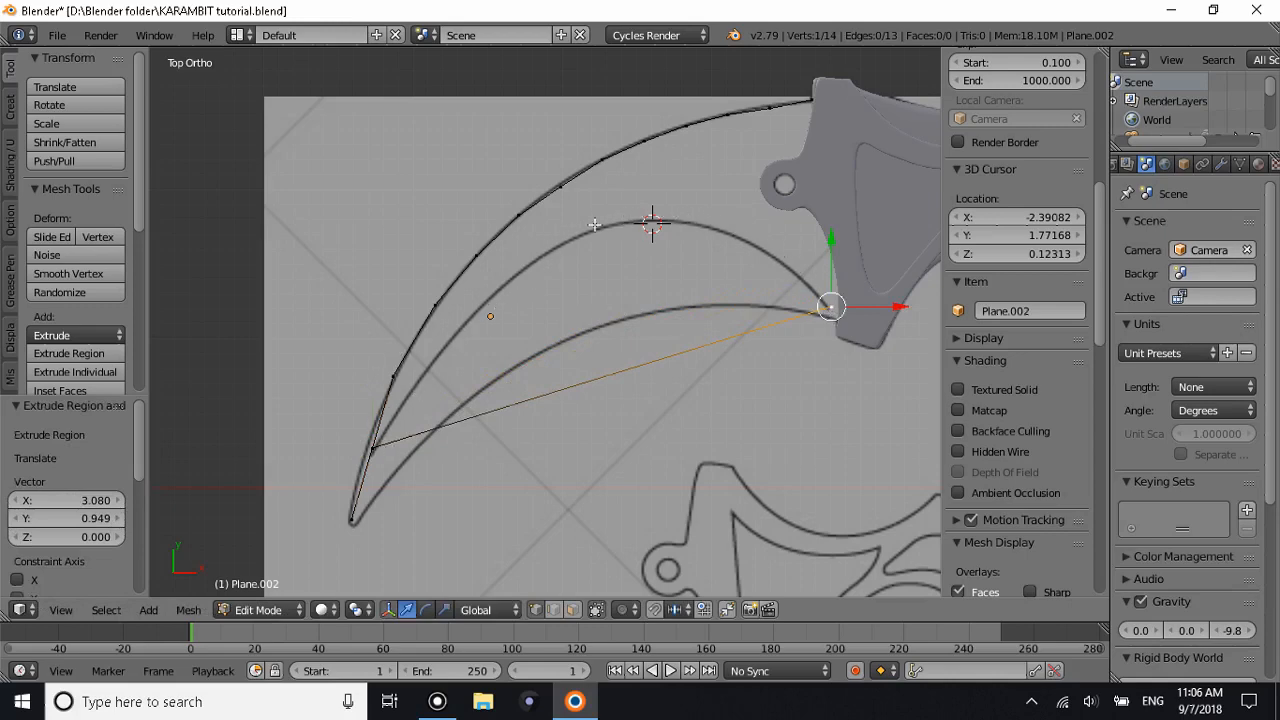
pyautogui.hotkey('ctrl', 'r')
pyautogui.scroll(3, 619, 393)
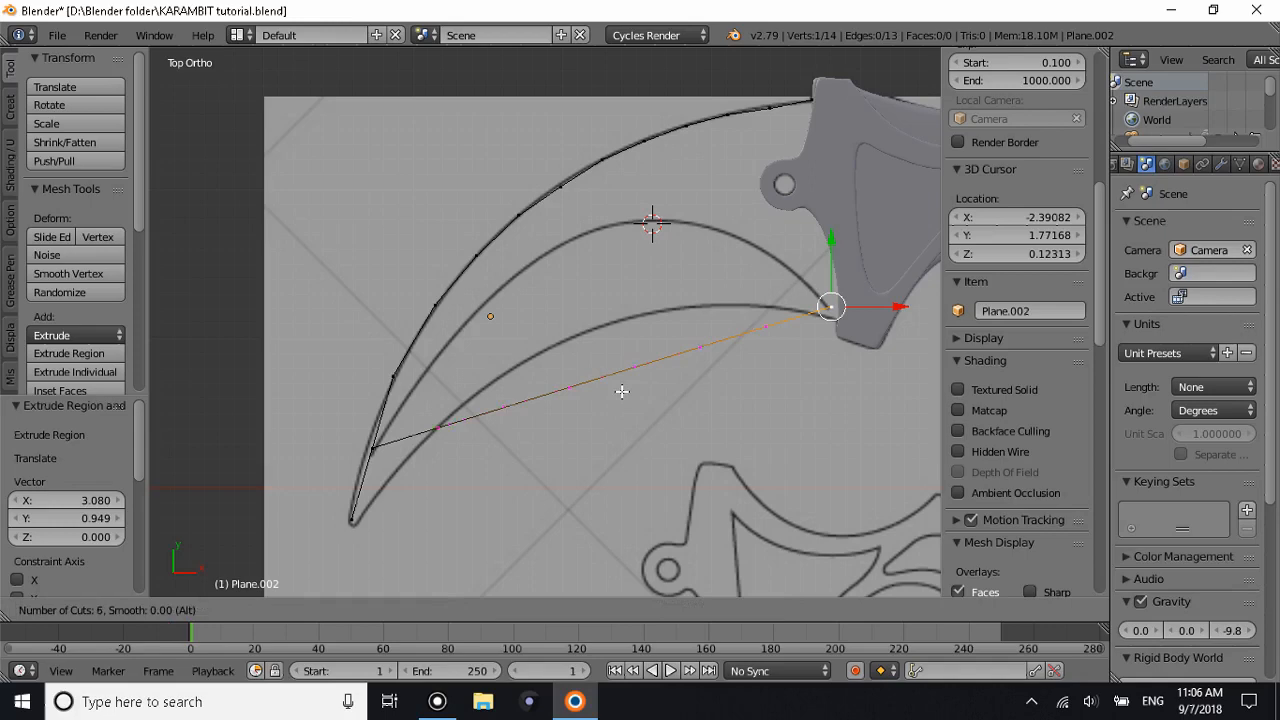
pyautogui.click(621, 391)
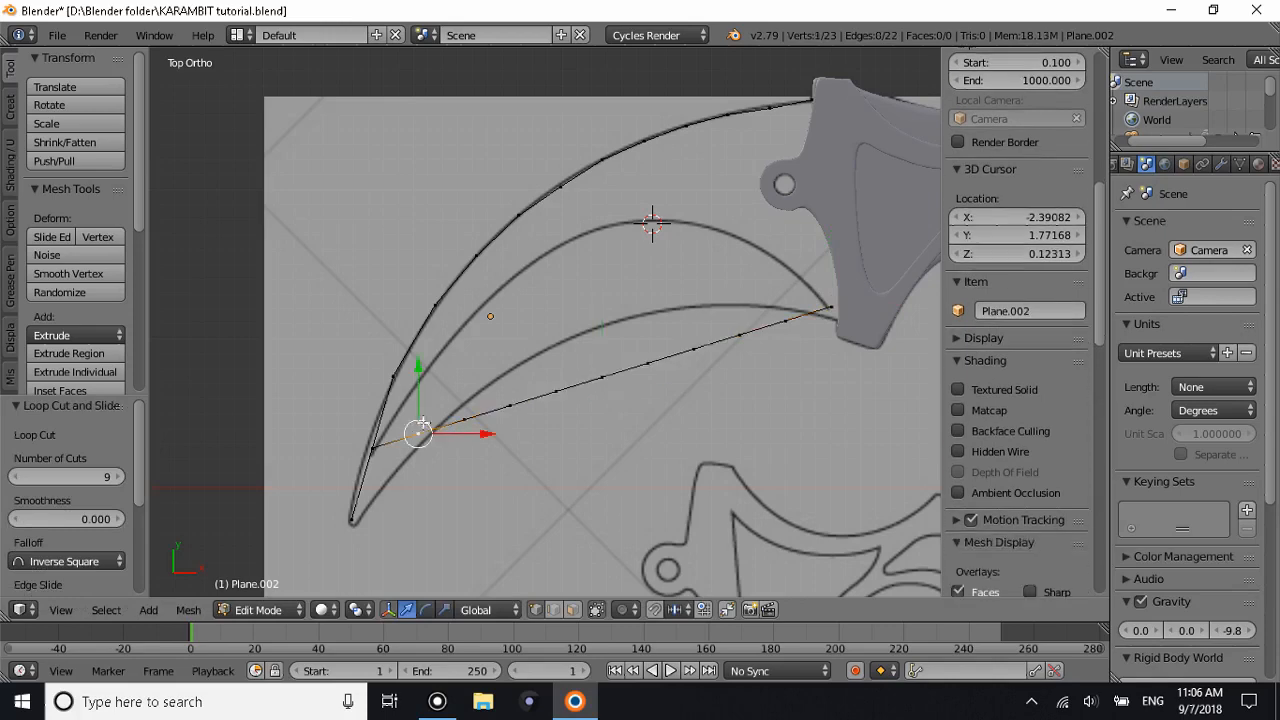
# Move the first three cut vertices from the tip along Y onto the middle curve, by about 0.33, 0.62 and 0.84.
pyautogui.click(415, 360)
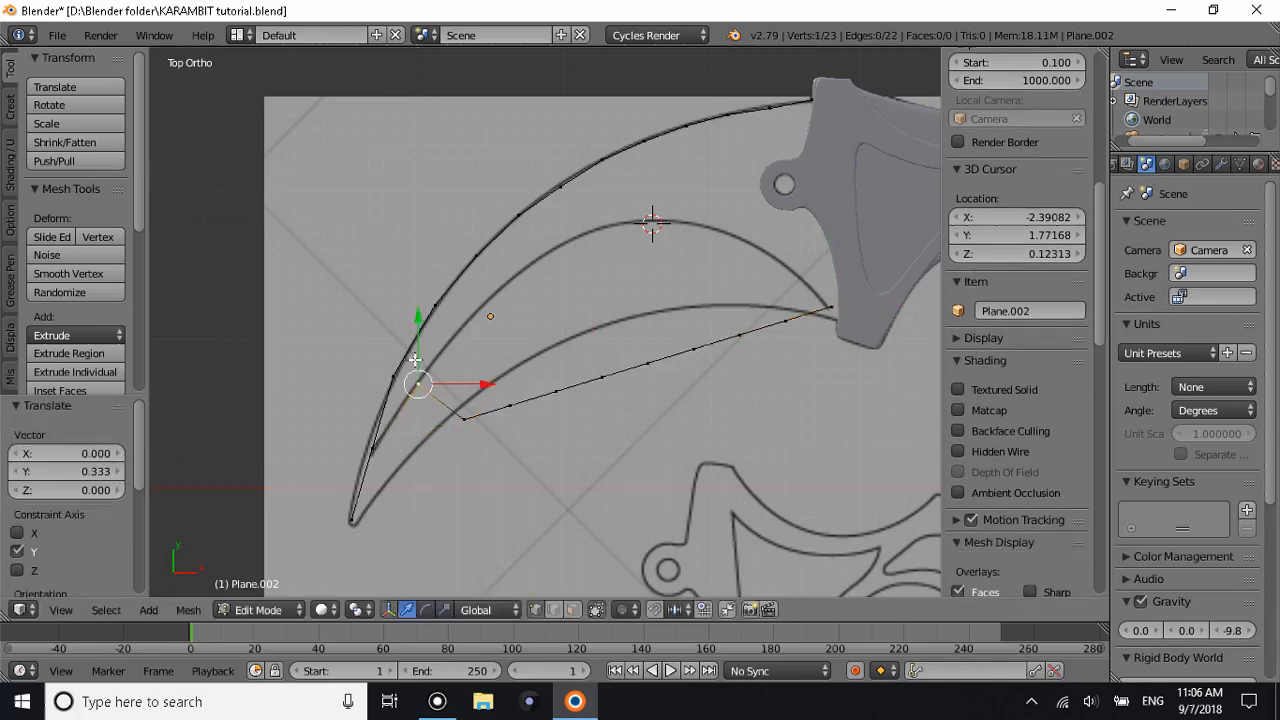
pyautogui.rightClick(468, 420)
pyautogui.press('g')
pyautogui.press('y')
pyautogui.click(564, 402)
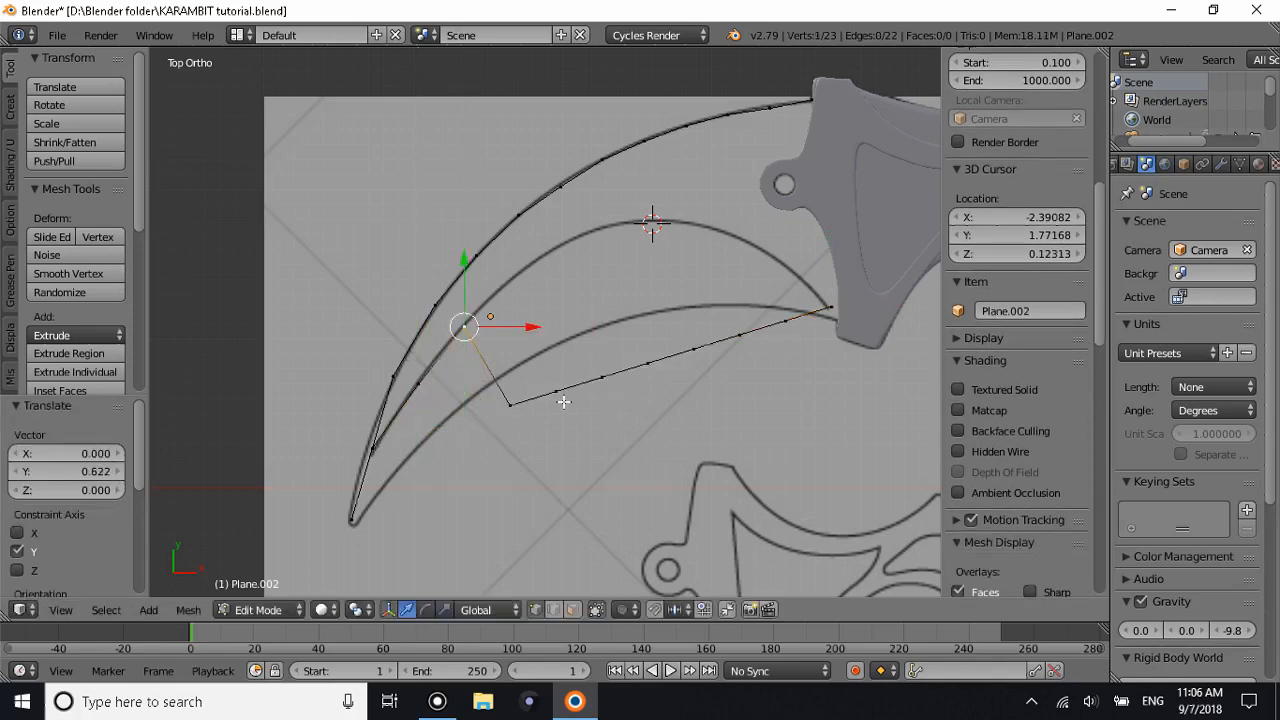
pyautogui.rightClick(556, 394)
pyautogui.press('g')
pyautogui.press('Escape')
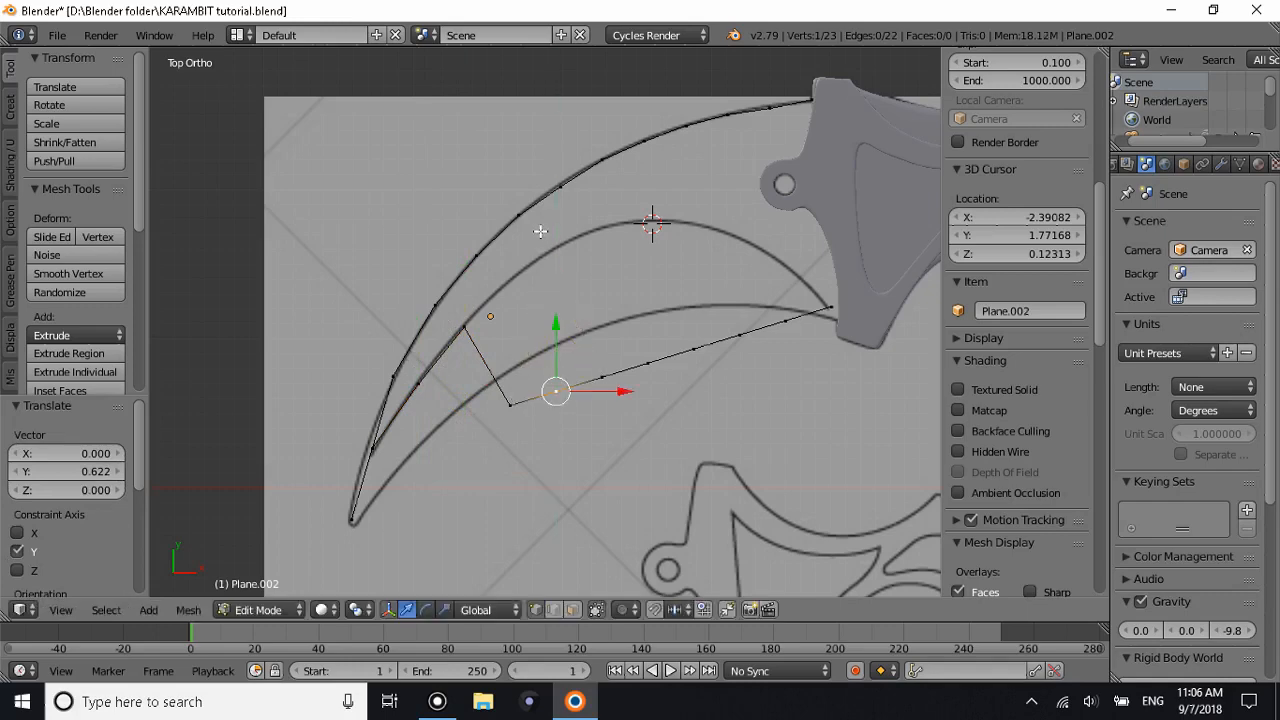
pyautogui.rightClick(510, 404)
pyautogui.press('g')
pyautogui.press('y')
pyautogui.click(527, 287)
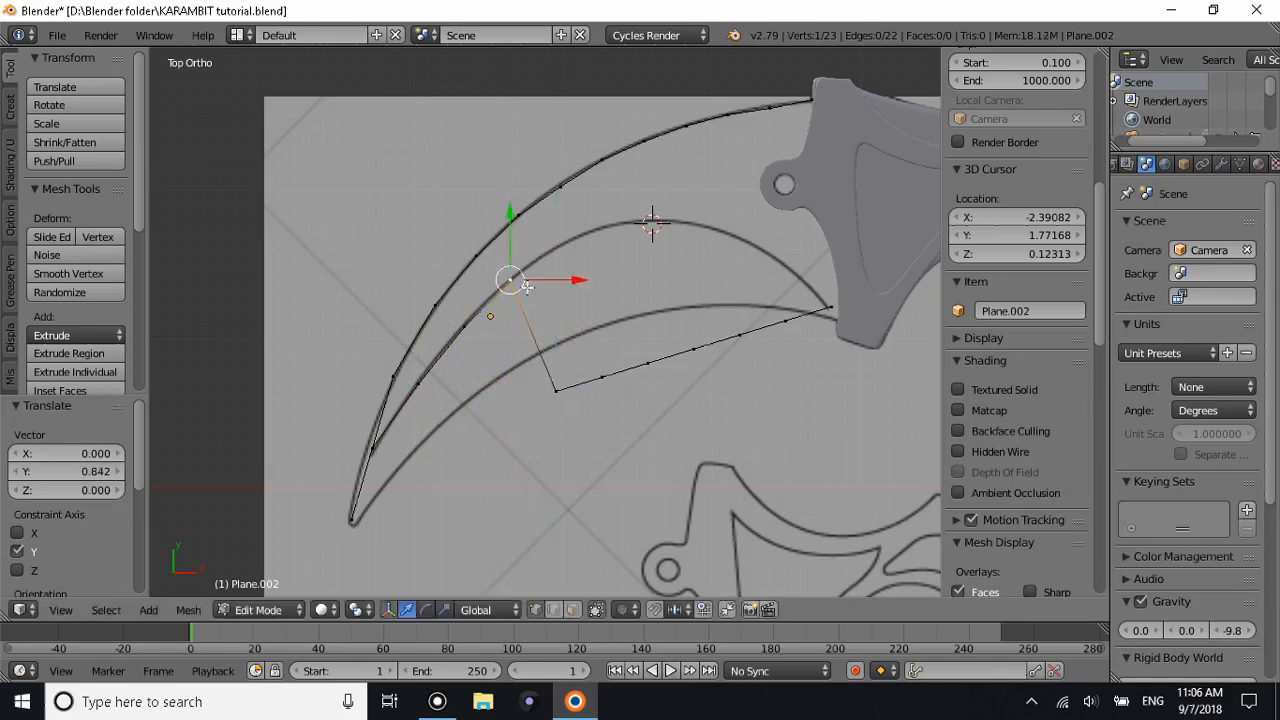
# Raise the fourth, fifth and sixth cut vertices along Y onto the middle curve, by about 0.98, 1.03 and 0.96.
pyautogui.rightClick(558, 388)
pyautogui.press('g')
pyautogui.press('y')
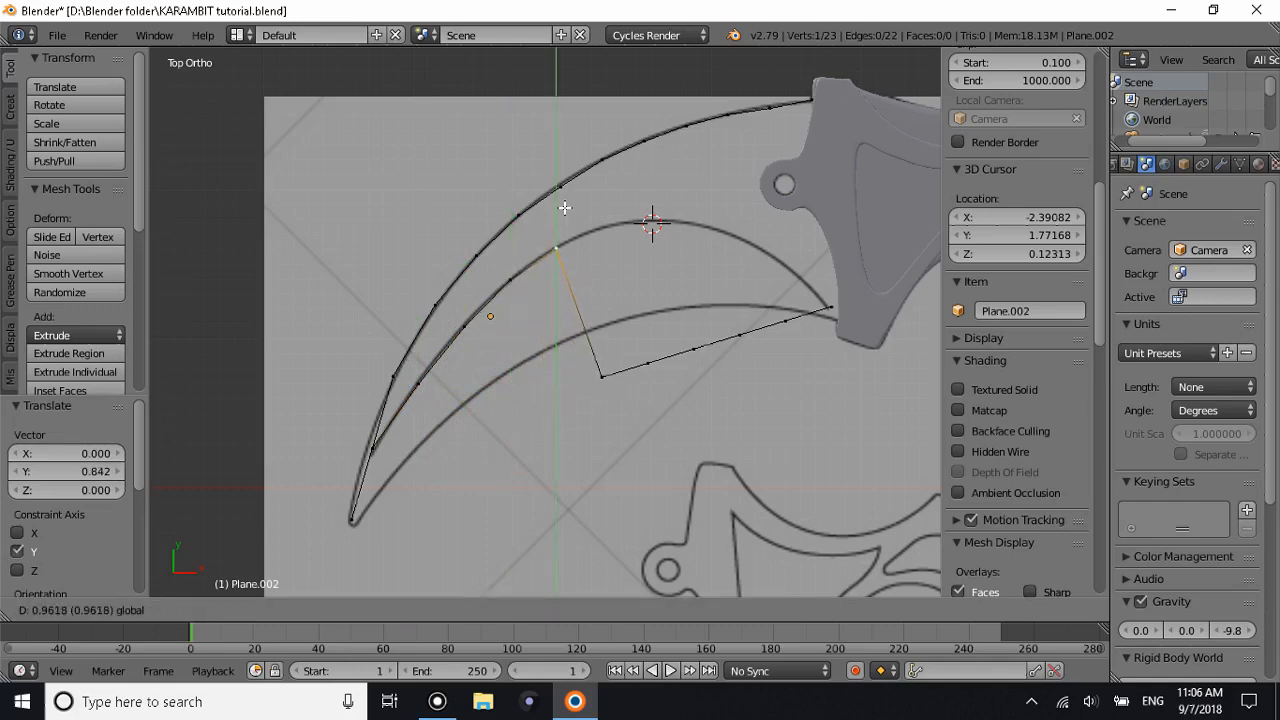
pyautogui.click(564, 208)
pyautogui.rightClick(601, 378)
pyautogui.press('g')
pyautogui.press('y')
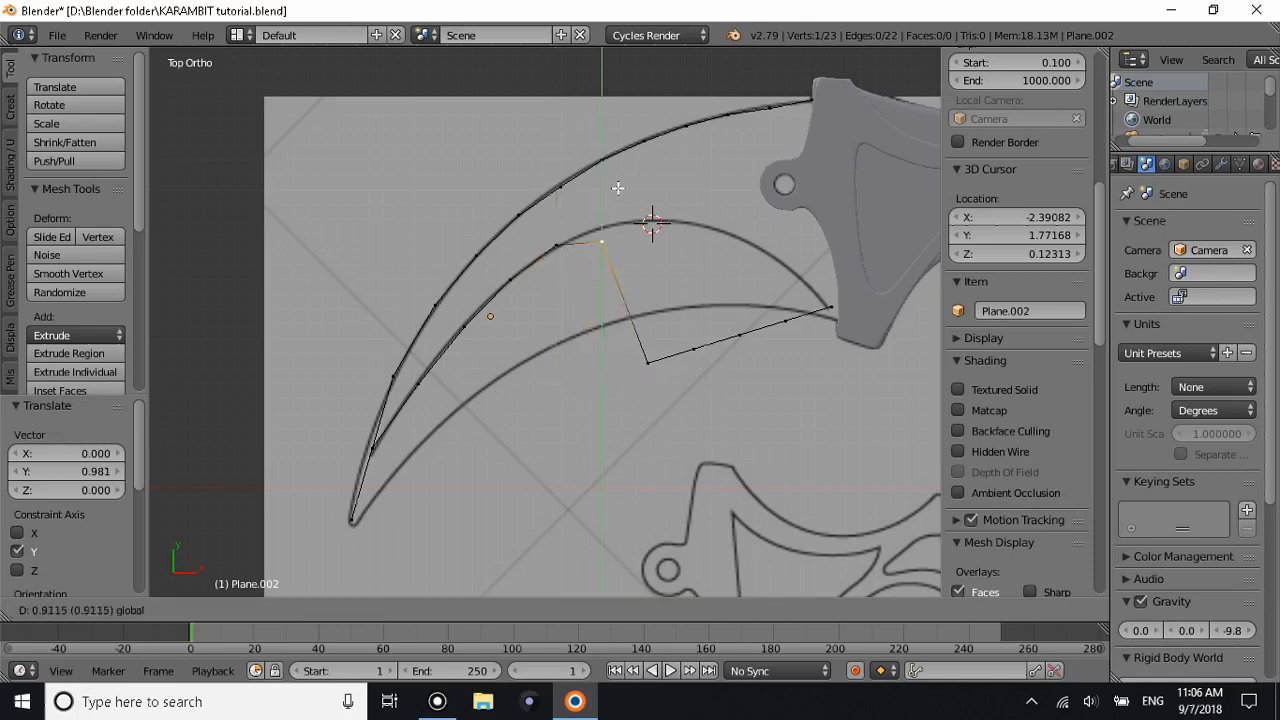
pyautogui.click(621, 180)
pyautogui.rightClick(649, 352)
pyautogui.press('g')
pyautogui.press('y')
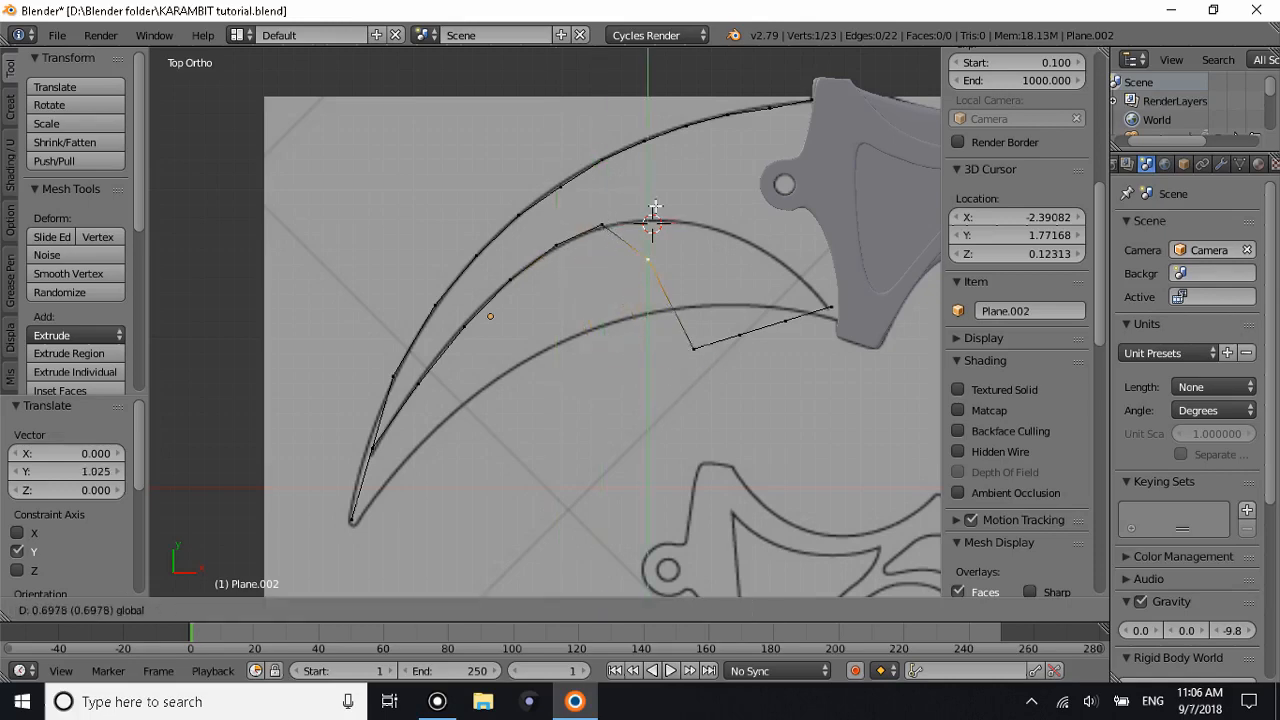
pyautogui.click(664, 190)
# Raise the last three cut vertices before the guard along Y onto the middle curve, by about 0.87, 0.65 and 0.39.
pyautogui.rightClick(707, 360)
pyautogui.click(683, 309)
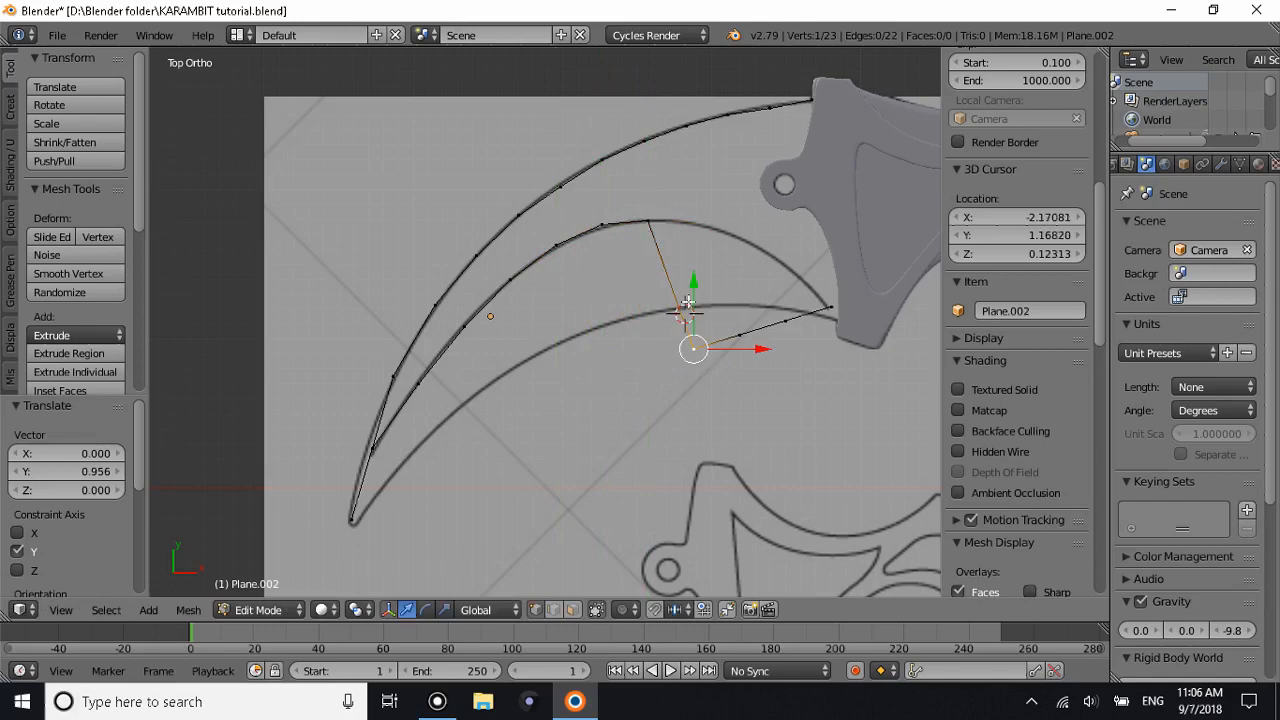
pyautogui.press('g')
pyautogui.press('y')
pyautogui.click(697, 176)
pyautogui.rightClick(736, 333)
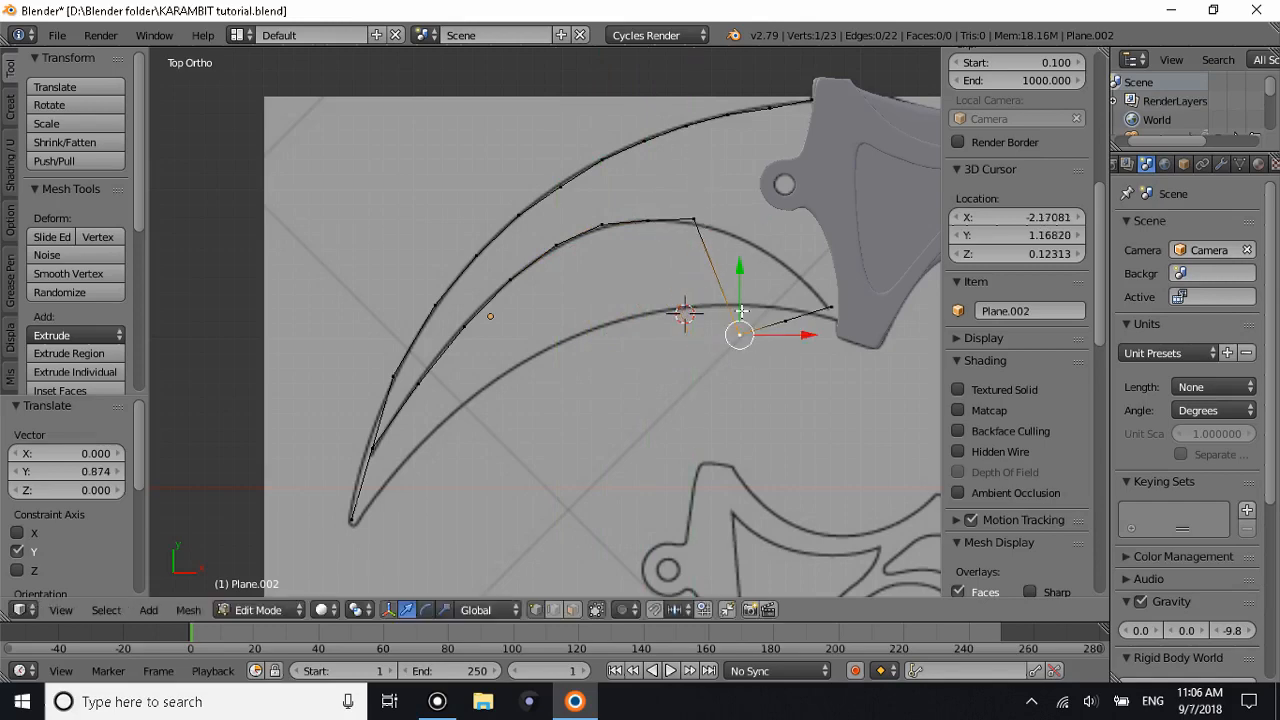
pyautogui.press('g')
pyautogui.press('y')
pyautogui.click(760, 202)
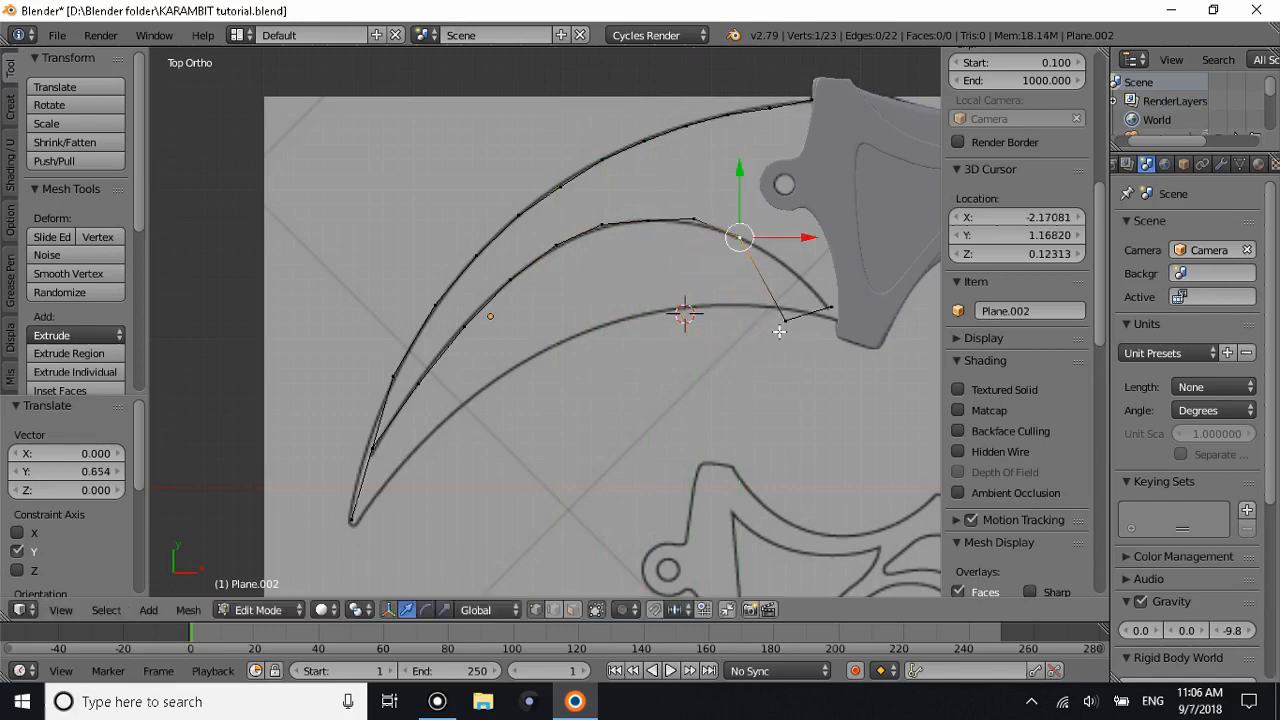
pyautogui.rightClick(787, 296)
pyautogui.press('g')
pyautogui.press('y')
pyautogui.click(789, 238)
# Fine-tune the middle curve by lowering its seventh cut vertex about 0.019 and its guard-end vertex about 0.013 along Y.
pyautogui.rightClick(692, 222)
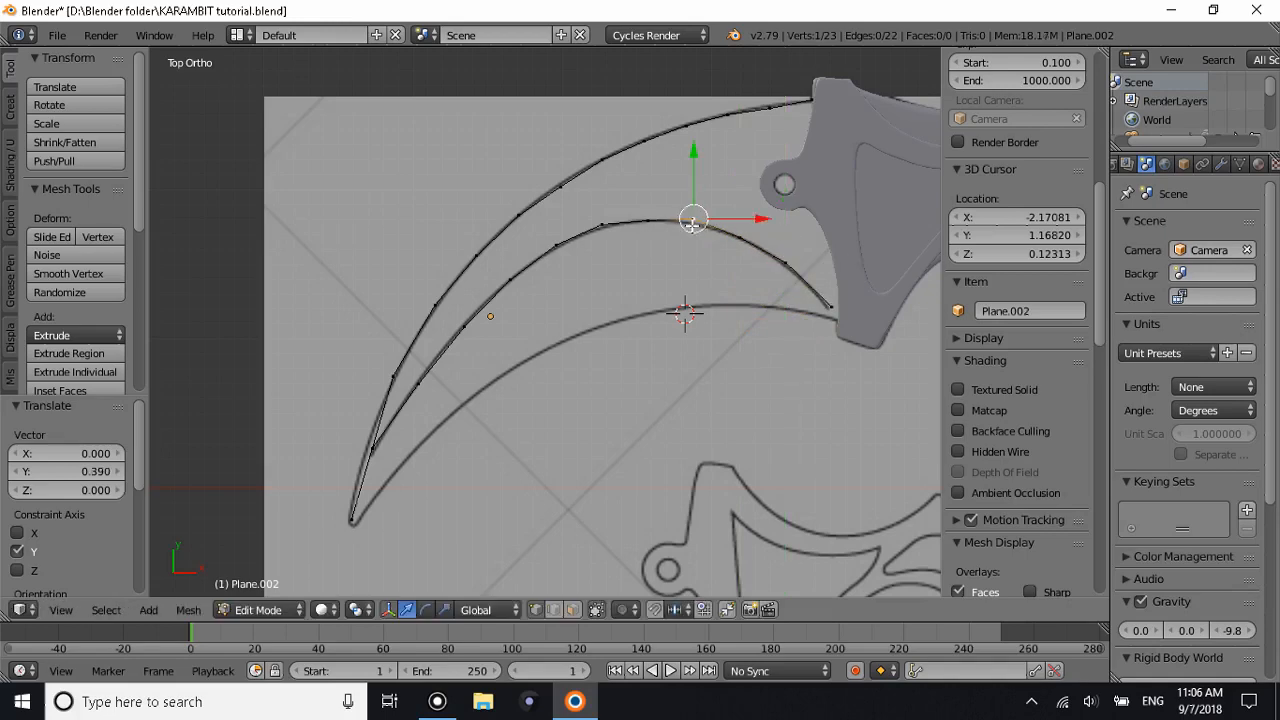
pyautogui.press('g')
pyautogui.press('y')
pyautogui.click(697, 199)
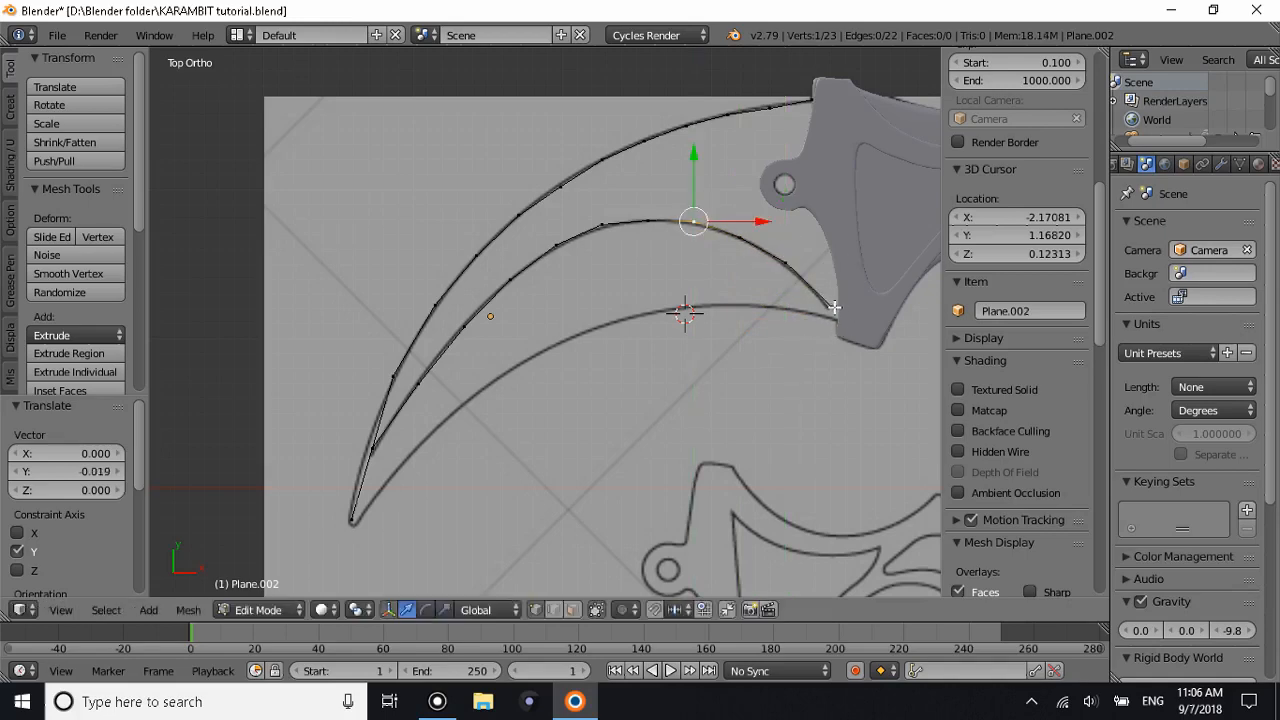
pyautogui.rightClick(834, 308)
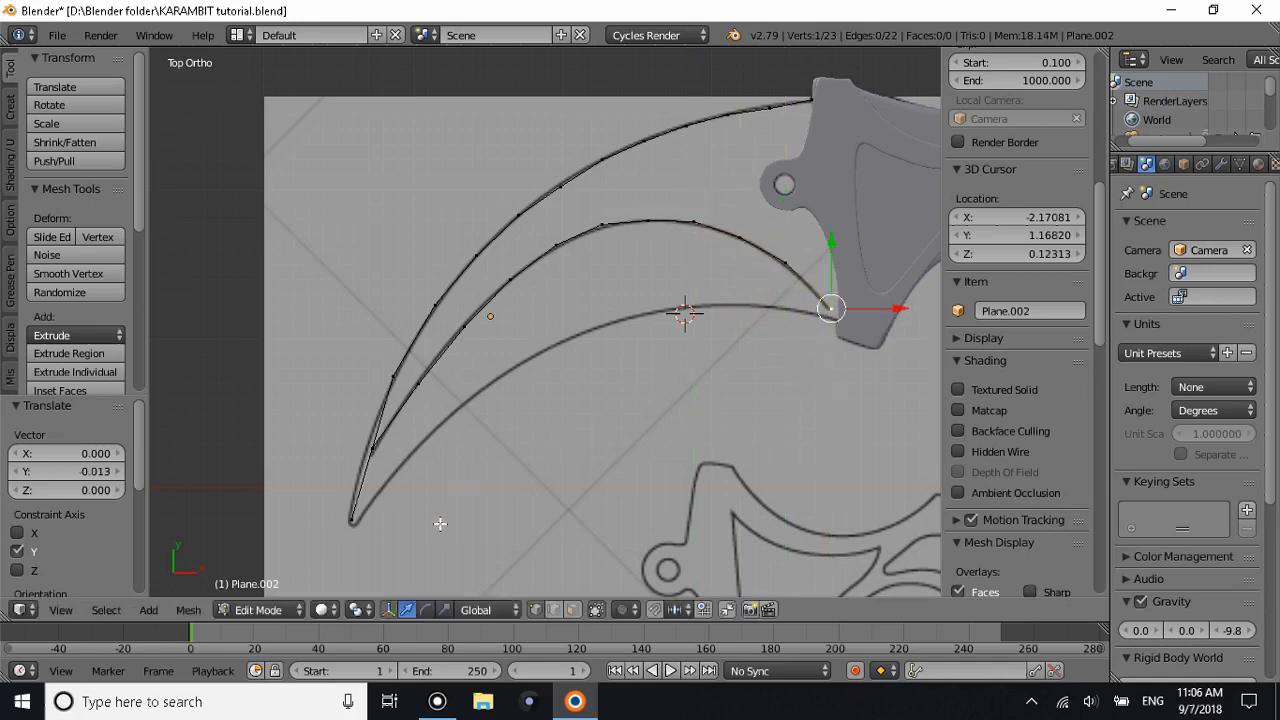
# Extrude the blade's tip vertex to the guard end of the lower curve, about 3.23 in X and 1.34 in Y.
pyautogui.rightClick(355, 518)
pyautogui.press('e')
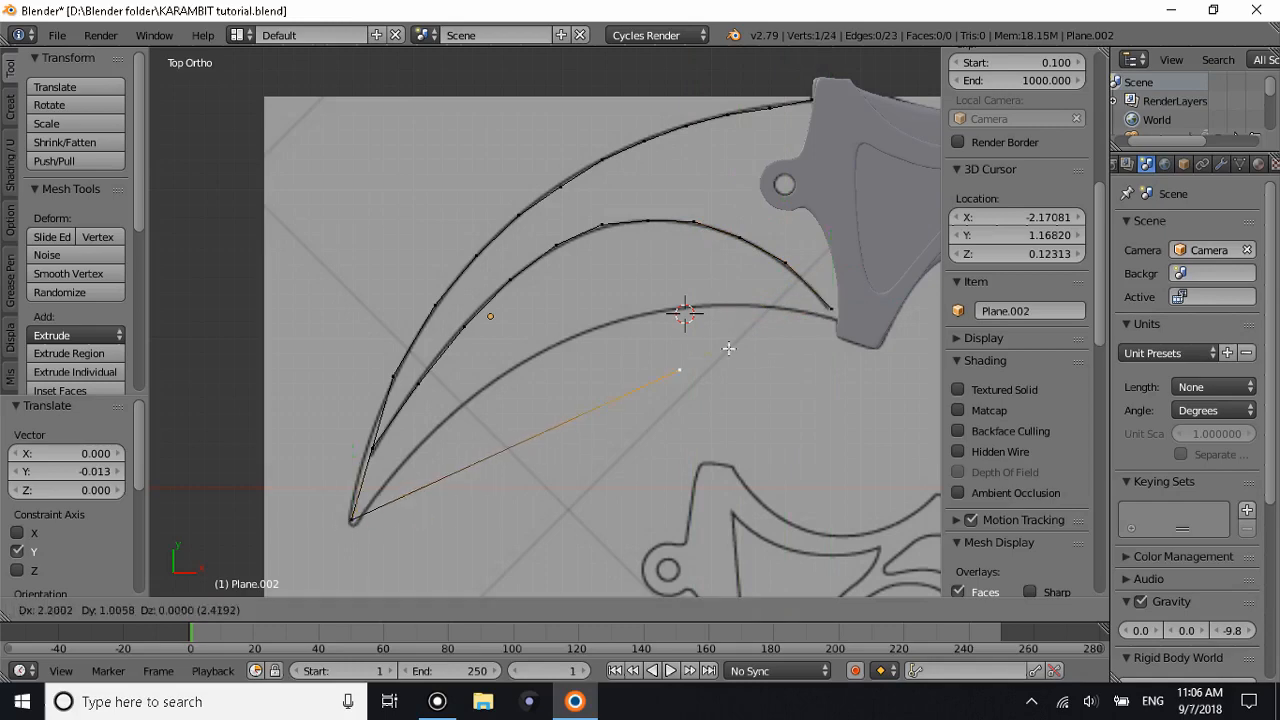
pyautogui.click(832, 318)
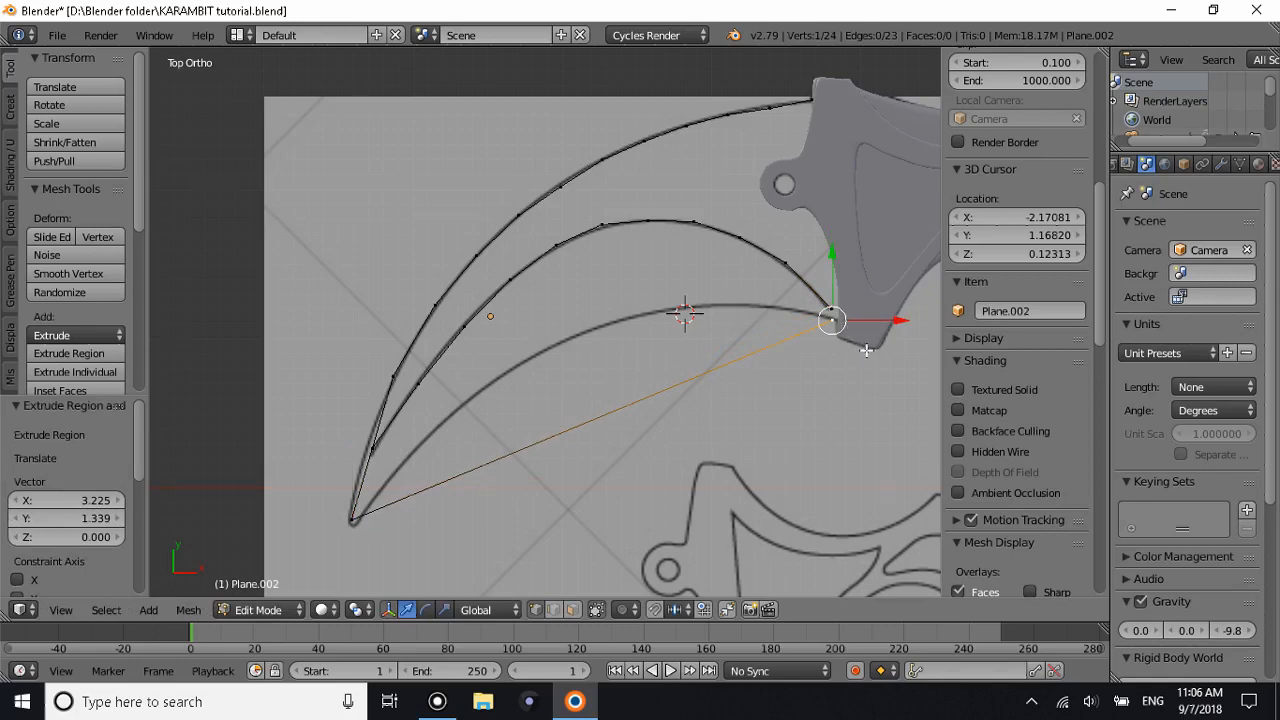
# Connect the guard-end vertices of the middle and lower lines with an edge.
pyautogui.keyDown('shift'); pyautogui.scroll(2, 866, 350); pyautogui.keyUp('shift')
pyautogui.keyDown('shift'); pyautogui.scroll(-2, 866, 350); pyautogui.keyUp('shift')
pyautogui.keyDown('ctrl'); pyautogui.scroll(3, 864, 350); pyautogui.keyUp('ctrl')
pyautogui.keyDown('ctrl'); pyautogui.scroll(-3, 864, 350); pyautogui.keyUp('ctrl')
pyautogui.keyDown('ctrl'); pyautogui.scroll(7, 864, 350); pyautogui.keyUp('ctrl')
pyautogui.scroll(2, 603, 366)
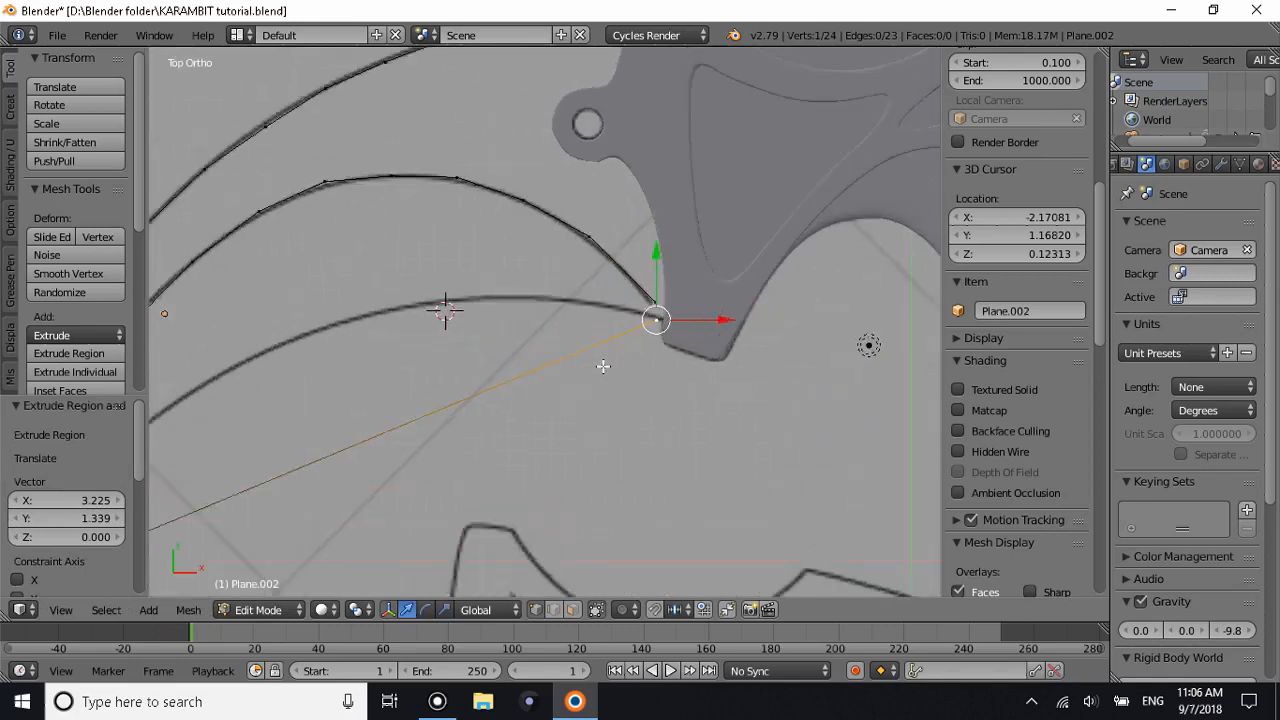
pyautogui.scroll(3, 603, 366)
pyautogui.keyDown('shift'); pyautogui.rightClick(730, 295); pyautogui.keyUp('shift')
pyautogui.press('f')
pyautogui.keyDown('shift'); pyautogui.scroll(-1, 715, 352); pyautogui.keyUp('shift')
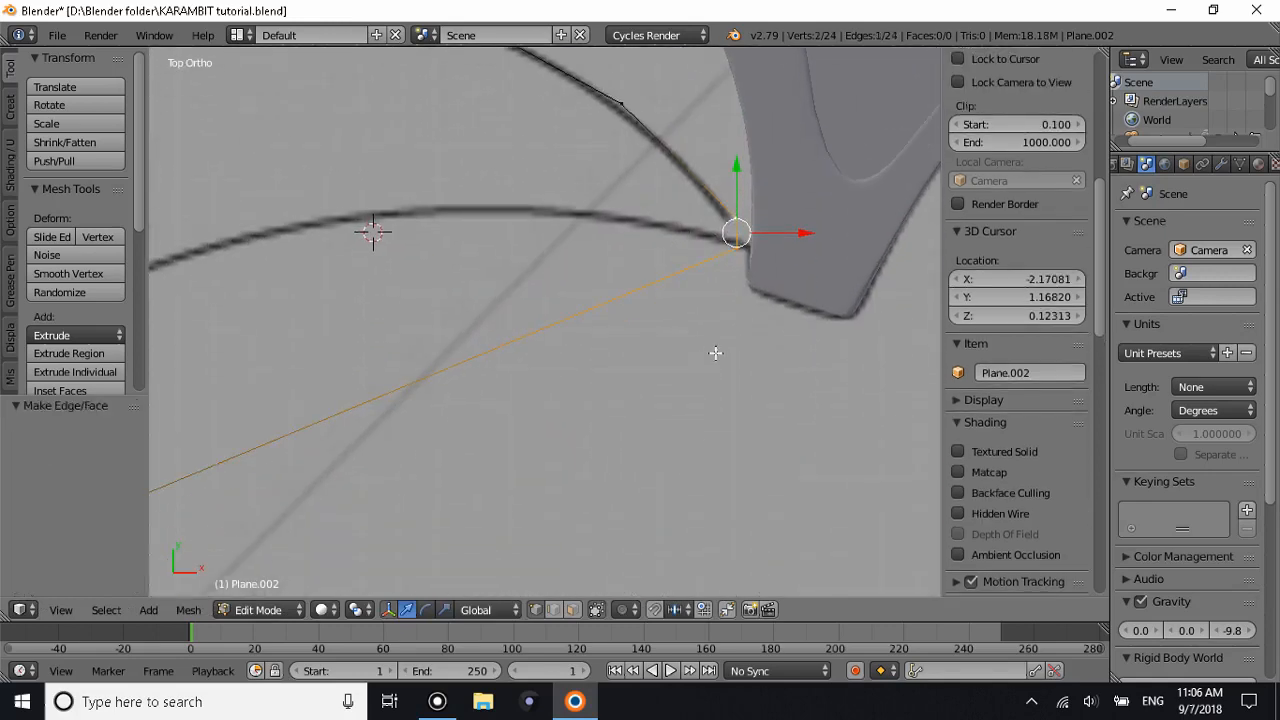
# Subdivide the straight lower edge between the blade tip and the guard with 9 loop cuts.
pyautogui.scroll(-5, 715, 352)
pyautogui.hotkey('ctrl', 'r')
pyautogui.scroll(3, 436, 378)
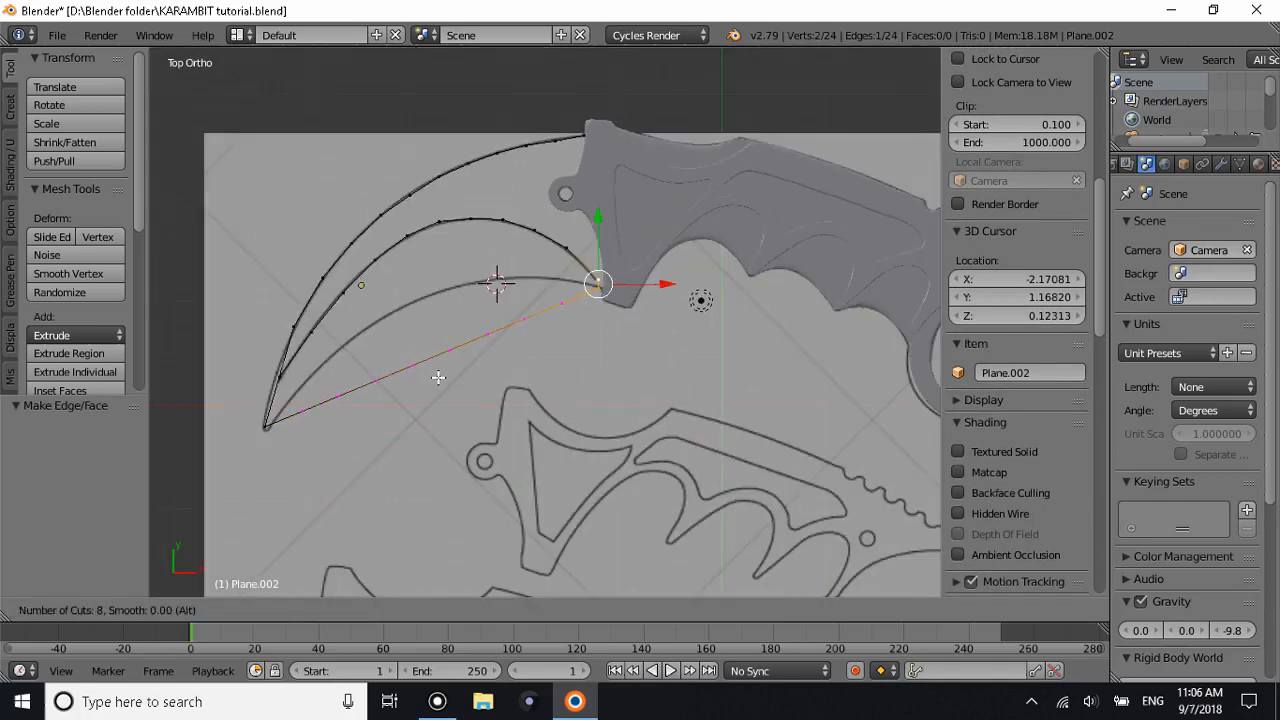
pyautogui.click(438, 377)
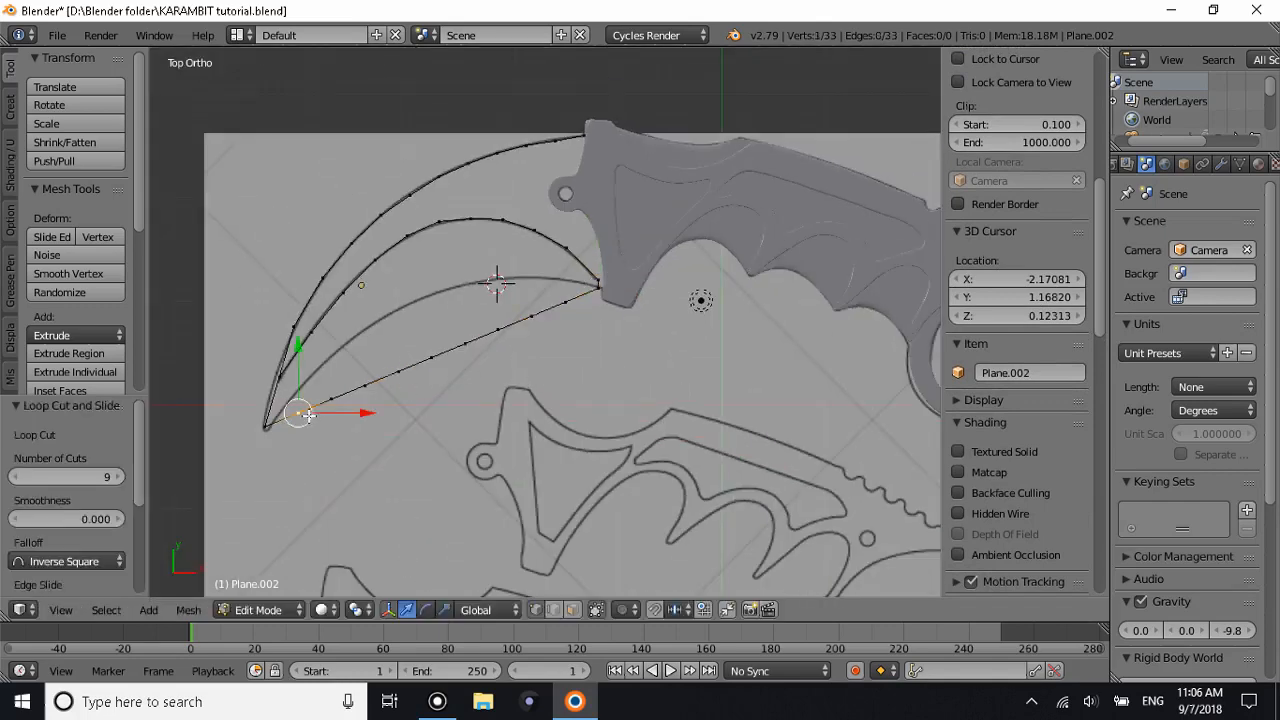
# Move the nine cut vertices of the lower edge along Y onto the lower reference curve and check the outline.
pyautogui.moveTo(303, 360); pyautogui.dragTo(412, 272)
pyautogui.rightClick(327, 386)
pyautogui.rightClick(363, 381)
pyautogui.rightClick(400, 371)
pyautogui.rightClick(431, 357)
pyautogui.moveTo(434, 331); pyautogui.dragTo(443, 270)
pyautogui.rightClick(465, 342)
pyautogui.moveTo(466, 318); pyautogui.dragTo(567, 281)
pyautogui.rightClick(497, 327)
pyautogui.rightClick(535, 308)
pyautogui.rightClick(565, 285)
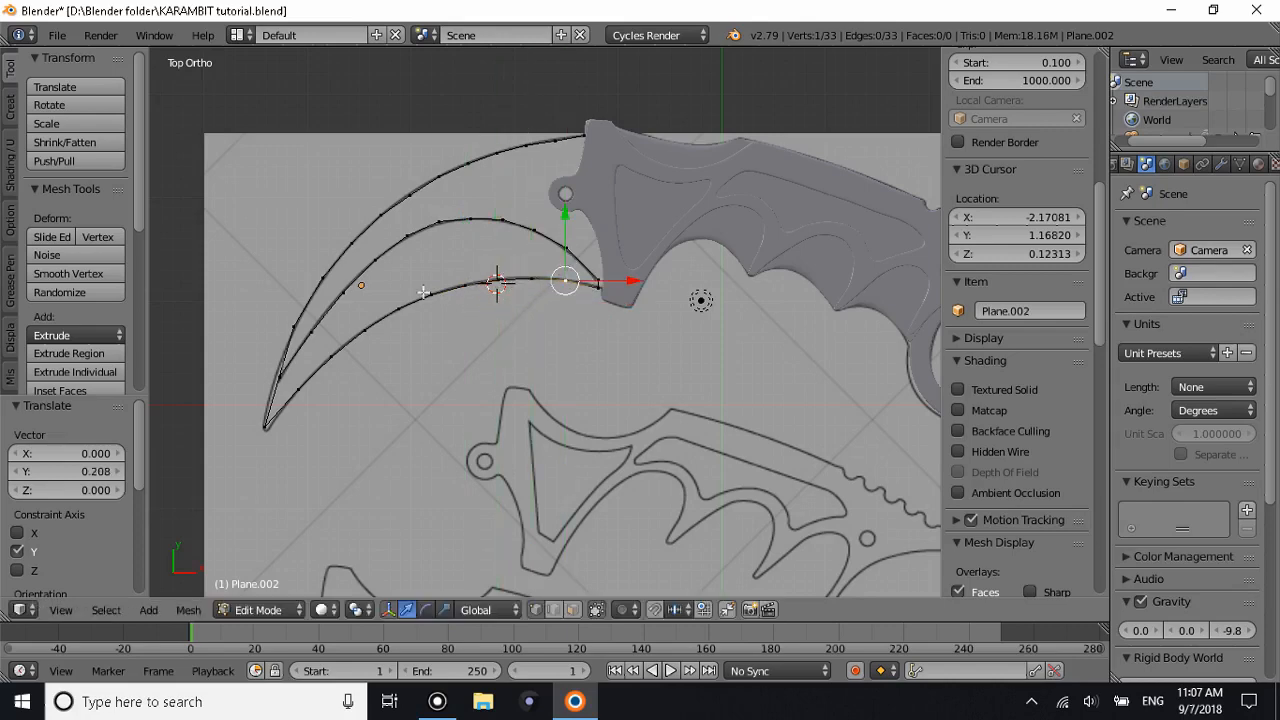
pyautogui.press('Tab')
pyautogui.press('Tab')
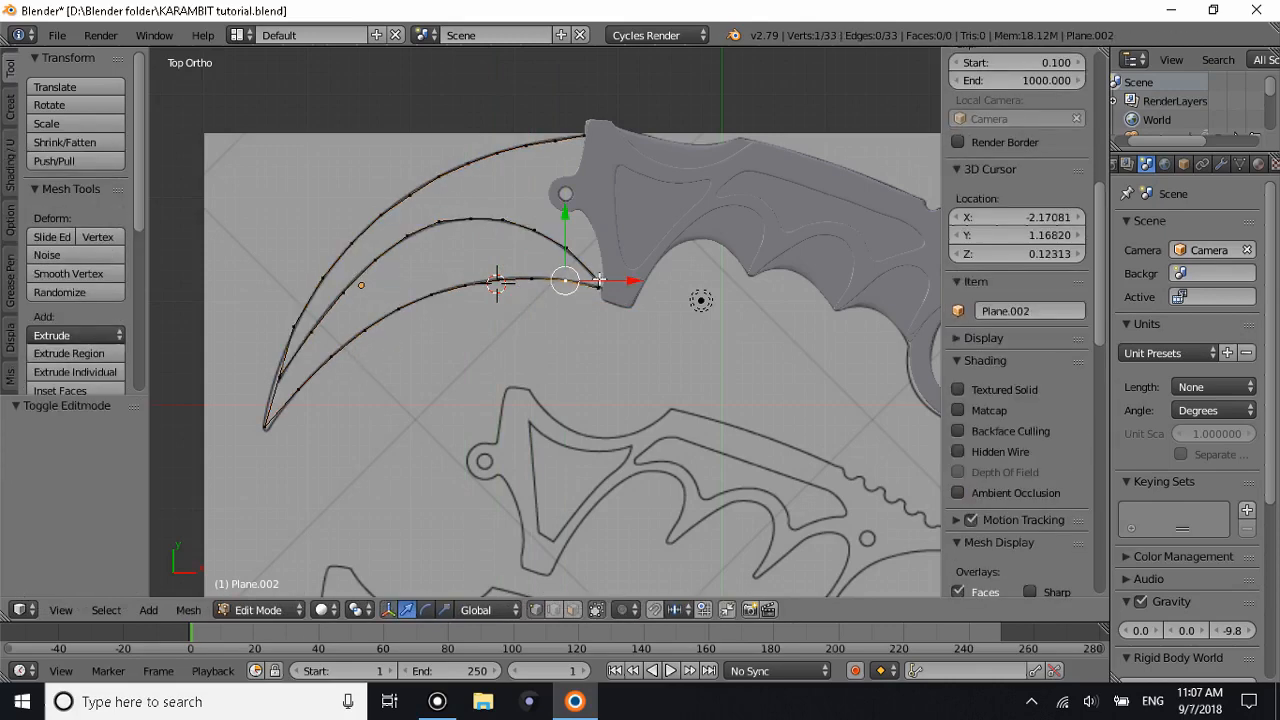
# Move the guard-end vertex of the middle curve onto the handle's edge, about 0.067 in X and -0.042 in Y.
pyautogui.scroll(6, 620, 319)
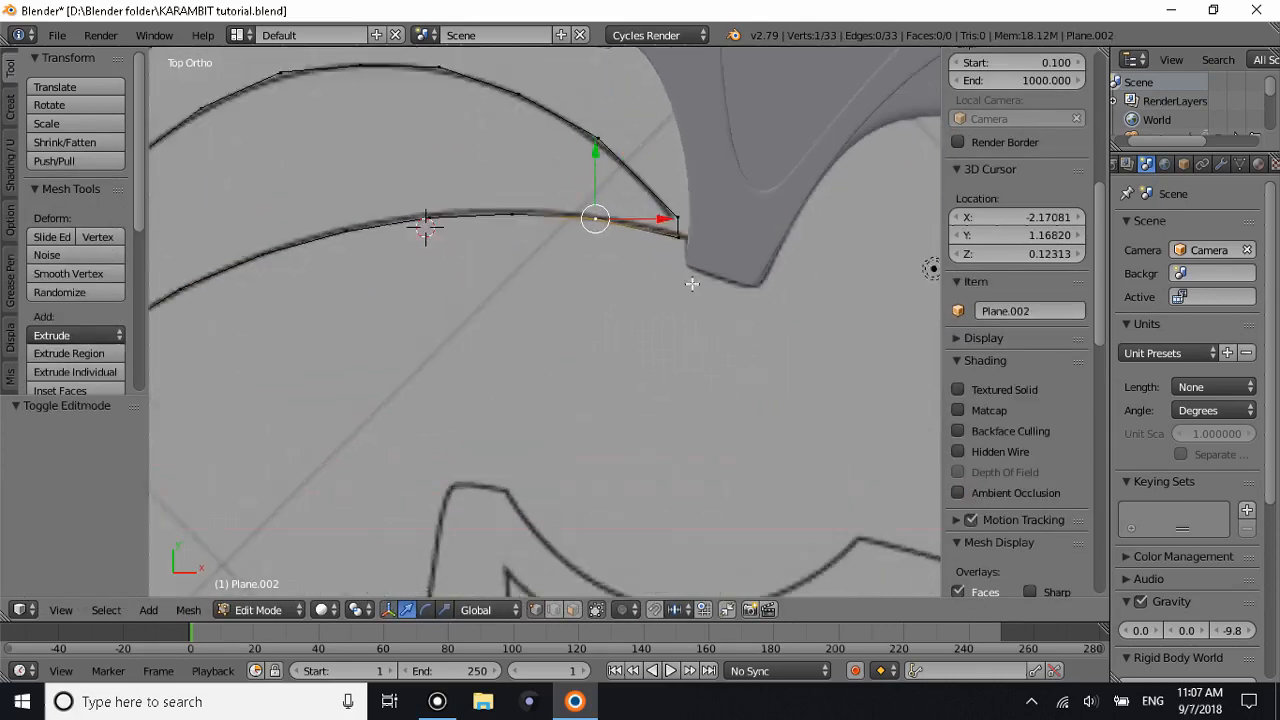
pyautogui.keyDown('shift'); pyautogui.rightClick(706, 207); pyautogui.keyUp('shift')
pyautogui.keyDown('shift'); pyautogui.rightClick(709, 228); pyautogui.keyUp('shift')
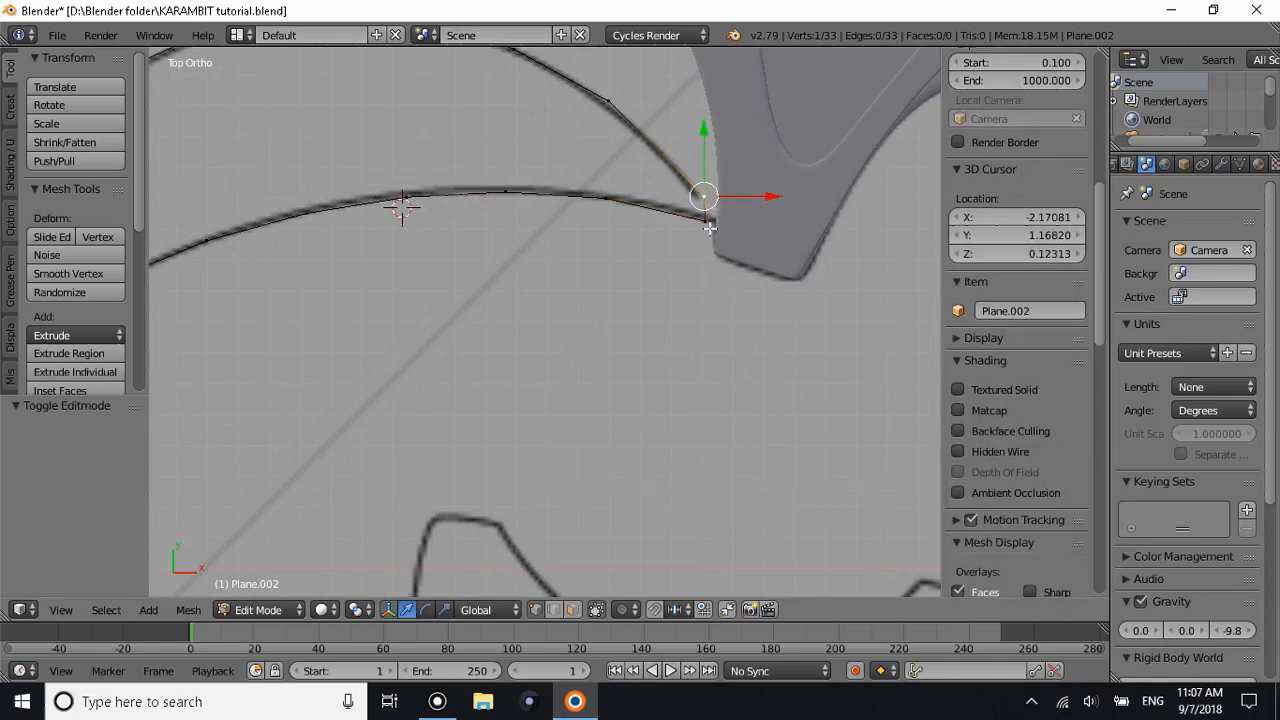
pyautogui.press('g')
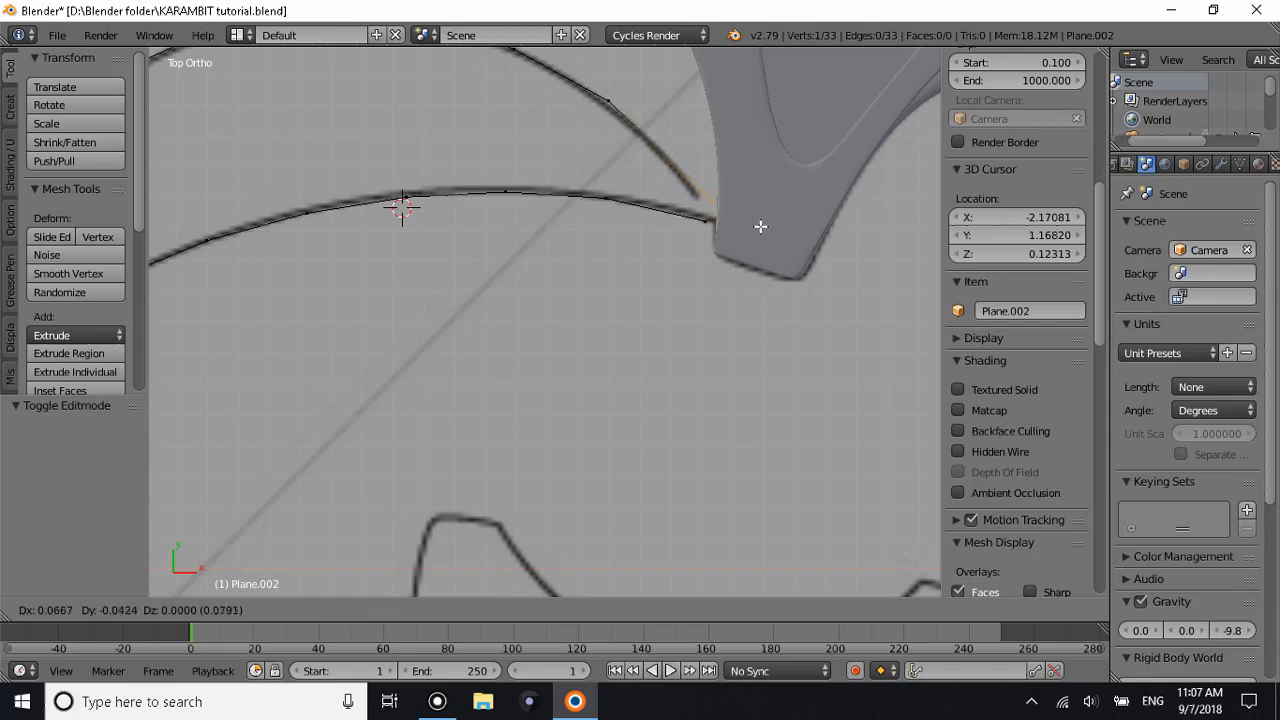
pyautogui.click(760, 226)
# Move the guard-end vertex of the lower curve onto the handle's edge, about 0.06 in X and -0.01 in Y.
pyautogui.press('g')
pyautogui.rightClick(711, 222)
pyautogui.rightClick(708, 223)
pyautogui.press('g')
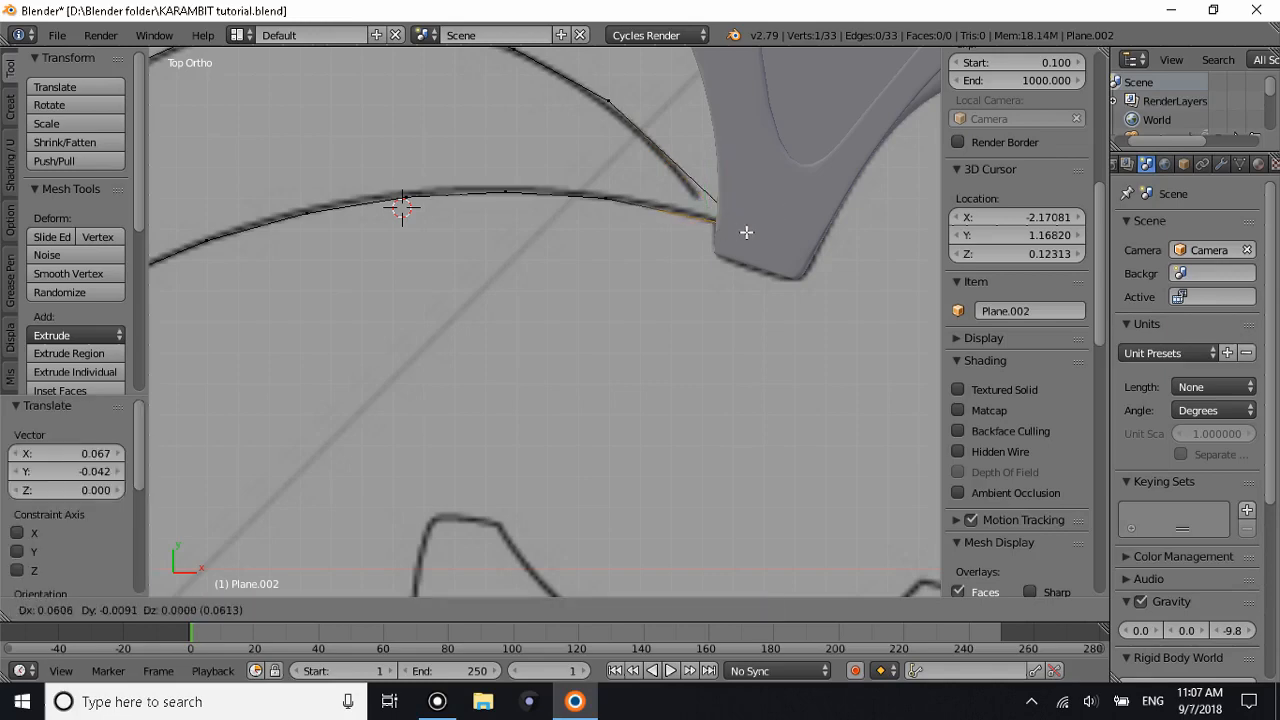
pyautogui.click(746, 232)
pyautogui.press('Tab')
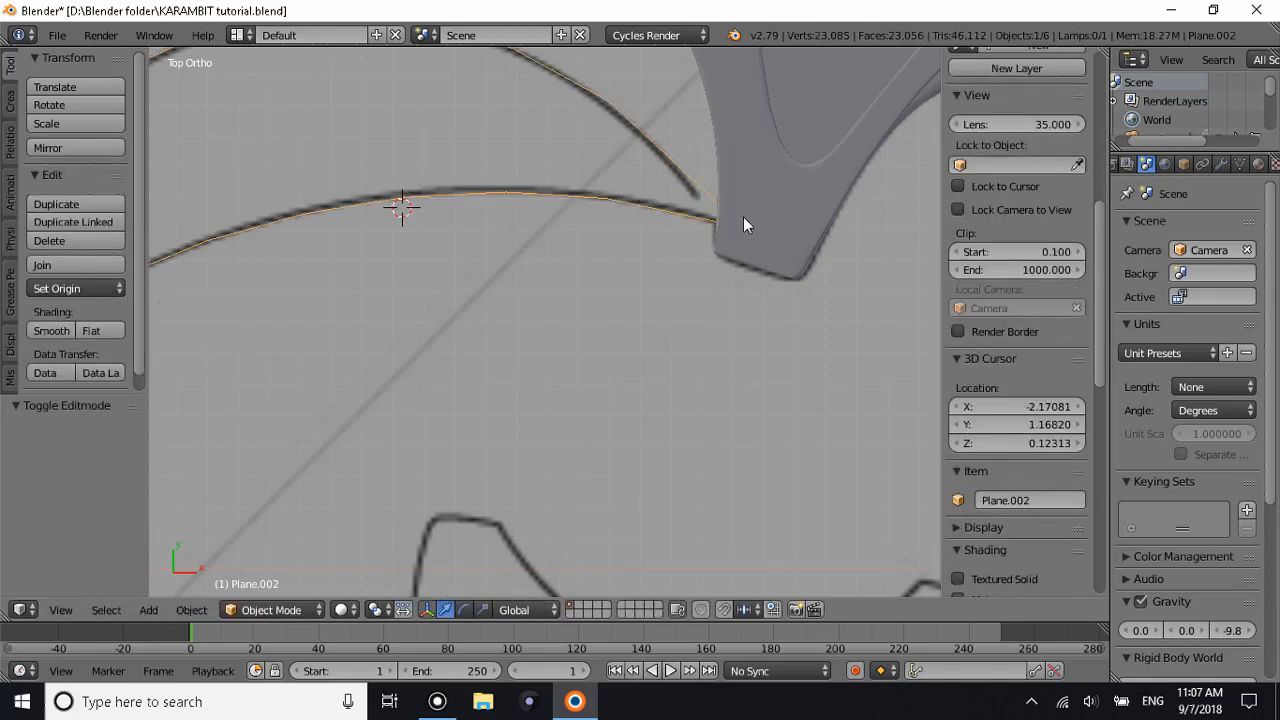
pyautogui.keyDown('shift'); pyautogui.scroll(5, 740, 216); pyautogui.keyUp('shift')
pyautogui.press('Tab')
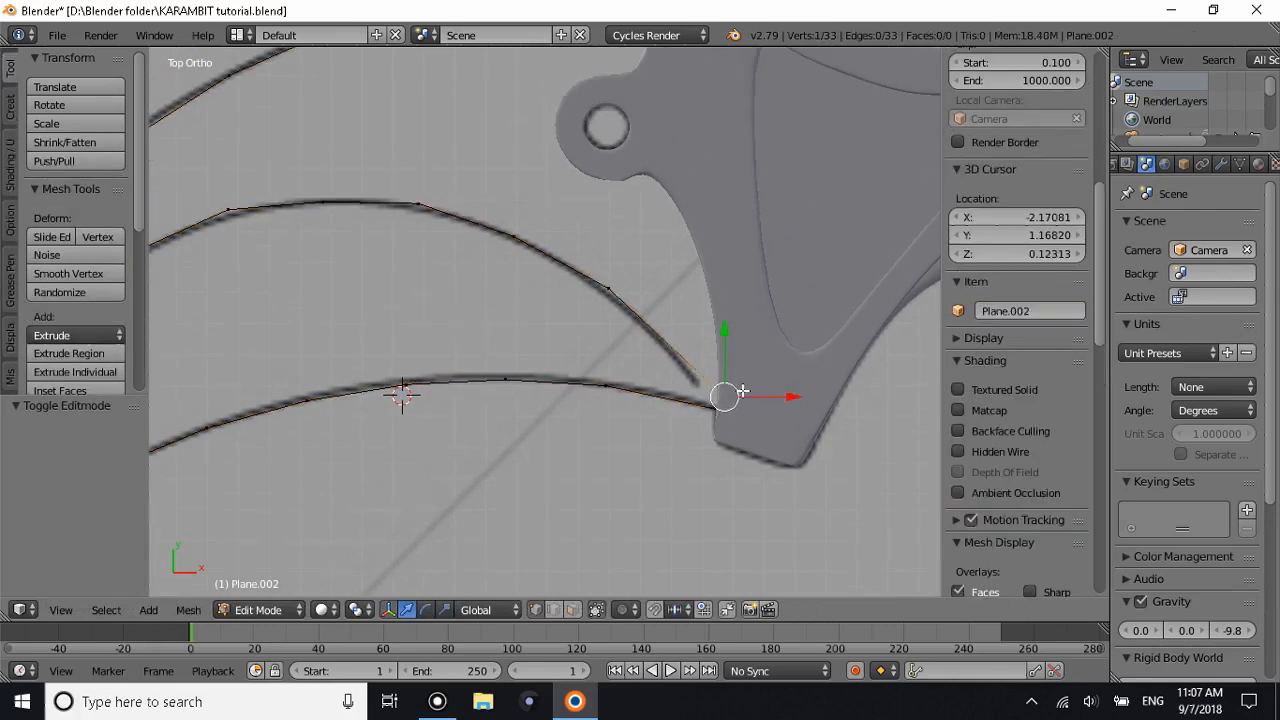
# Isolate the blade outline over the reference drawing and examine the gap between the curves at the guard end.
pyautogui.press('z')
pyautogui.press('z')
pyautogui.press('KP_Divide')
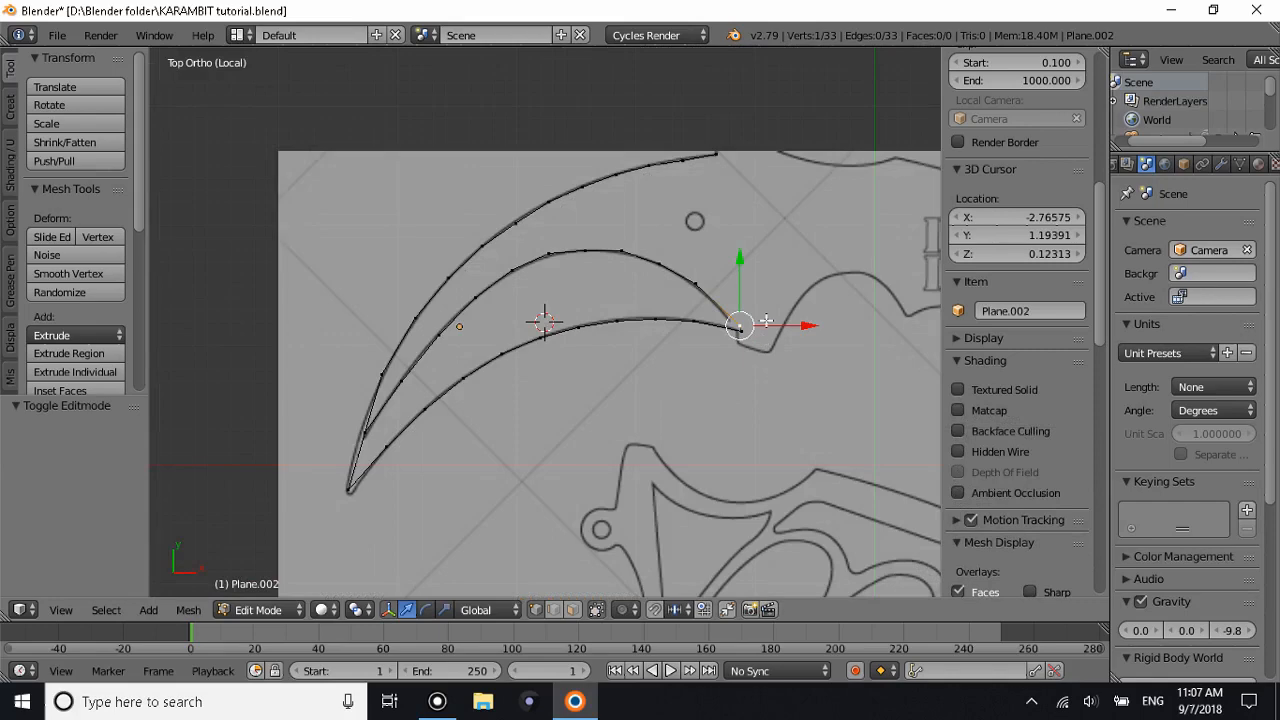
pyautogui.moveTo(766, 320); pyautogui.dragTo(785, 216, button='middle')
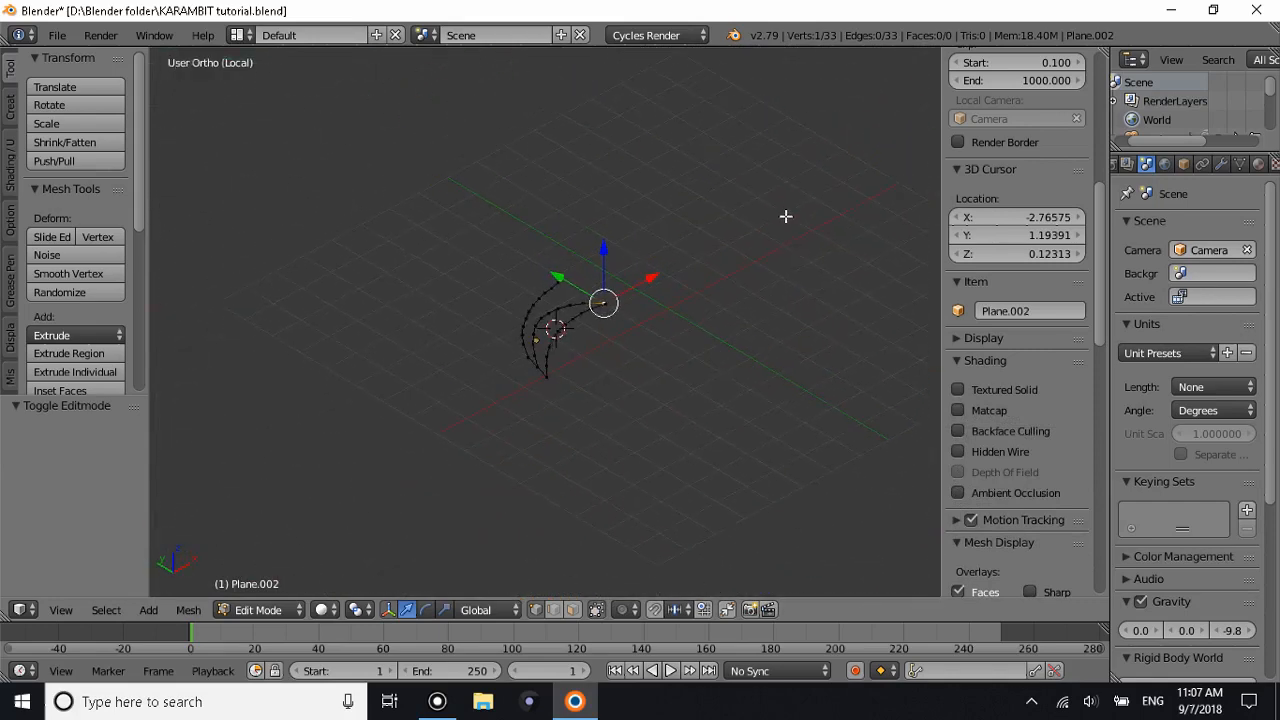
pyautogui.press('KP_Divide')
pyautogui.press('KP_Divide')
pyautogui.press('KP_7')
pyautogui.scroll(-4, 788, 232)
pyautogui.press('KP_Divide')
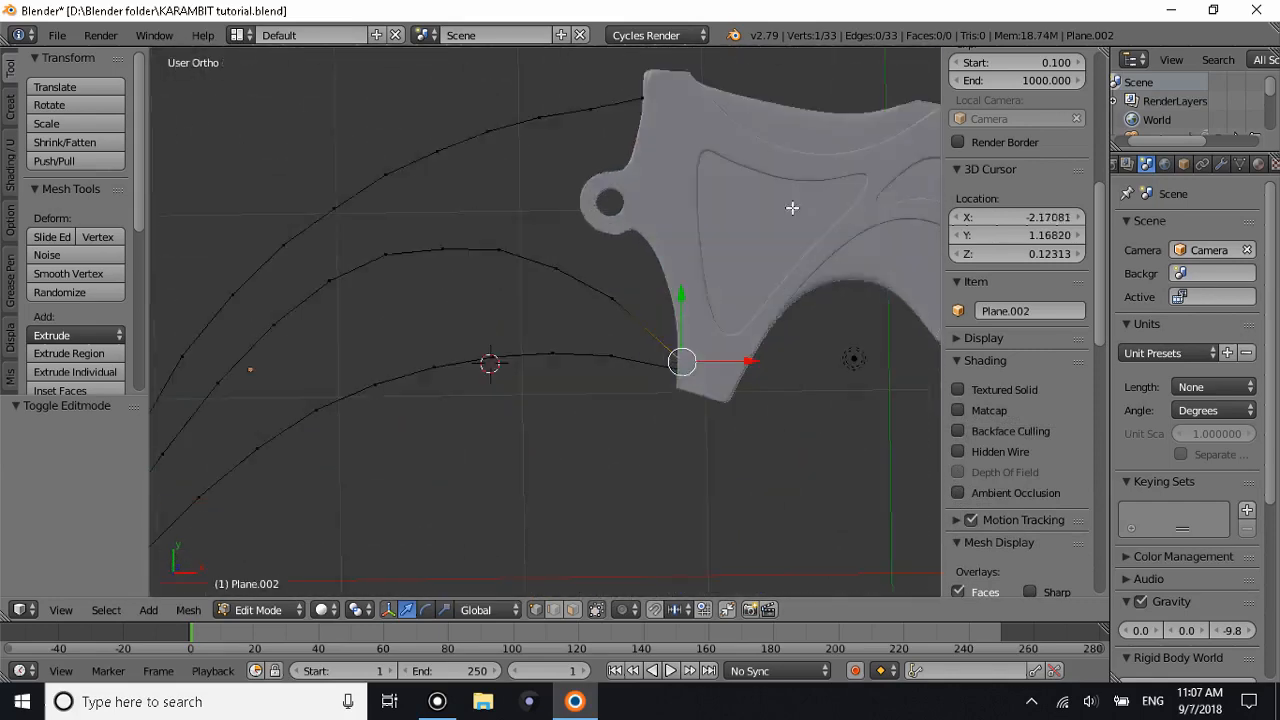
pyautogui.press('KP_Divide')
pyautogui.press('KP_Divide')
pyautogui.press('KP_Divide')
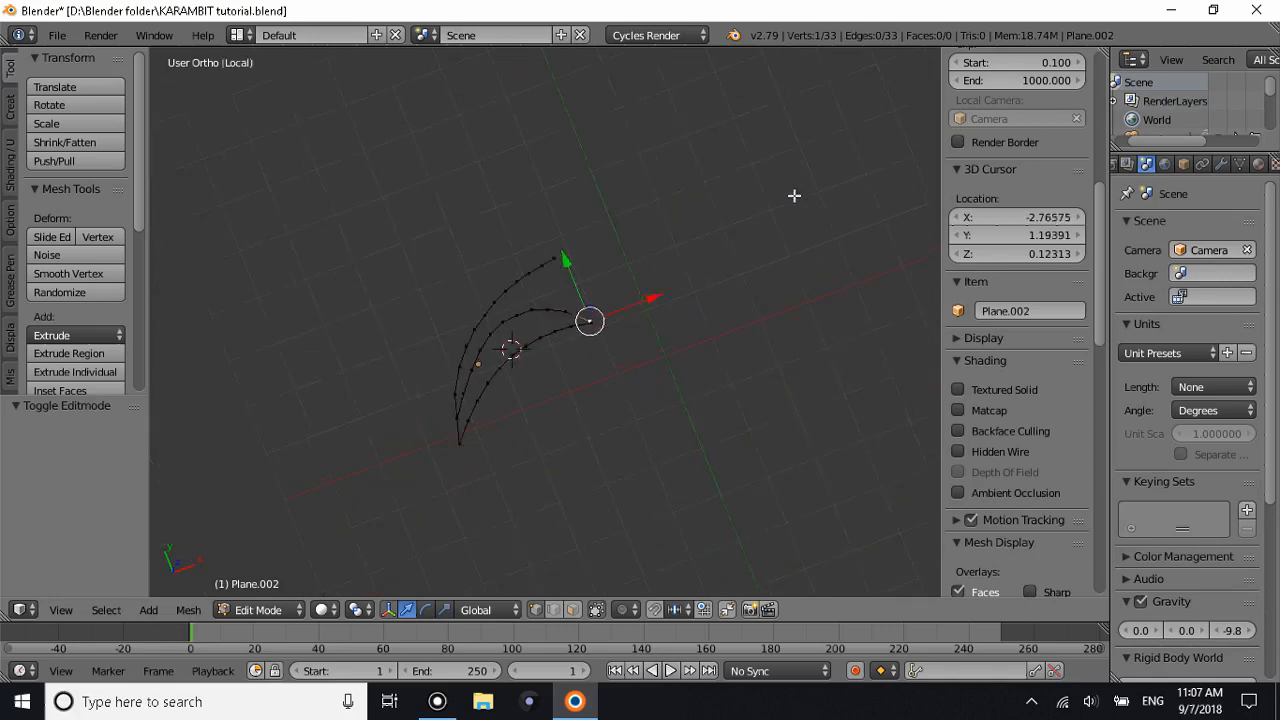
pyautogui.scroll(5, 771, 220)
pyautogui.press('KP_7')
pyautogui.keyDown('shift'); pyautogui.scroll(2, 766, 275); pyautogui.keyUp('shift')
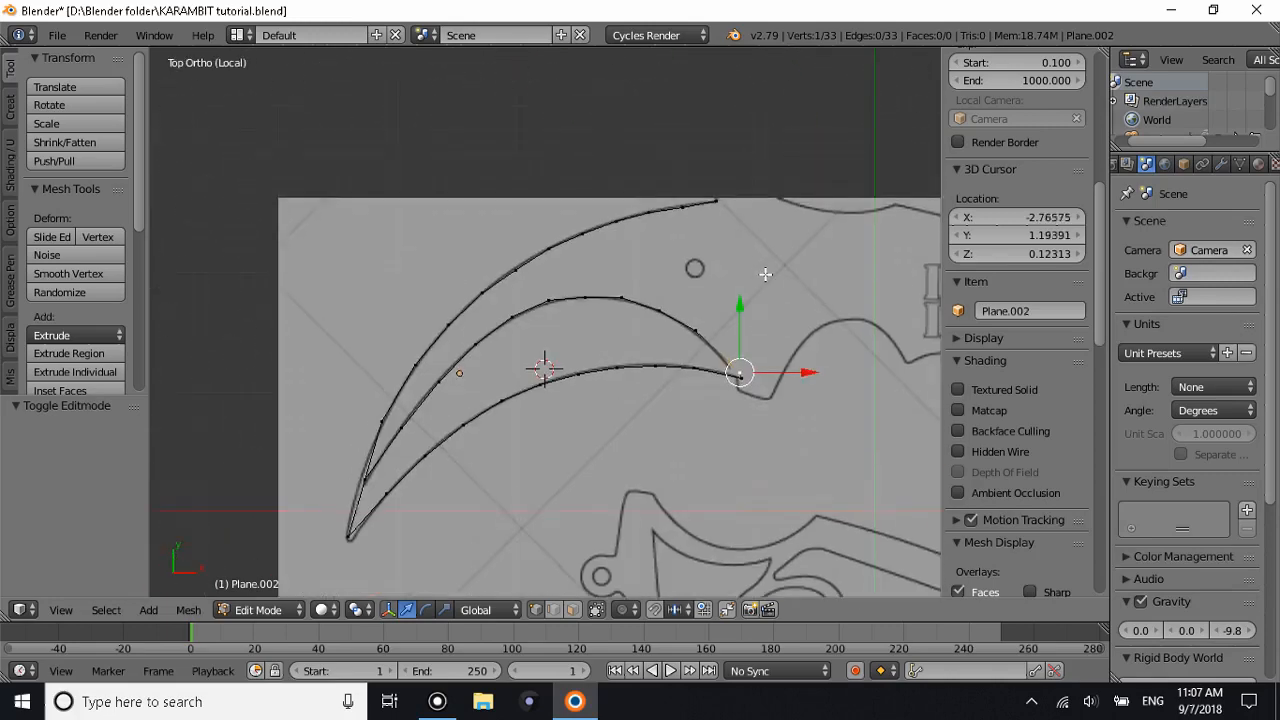
pyautogui.keyDown('ctrl'); pyautogui.scroll(9, 760, 280); pyautogui.keyUp('ctrl')
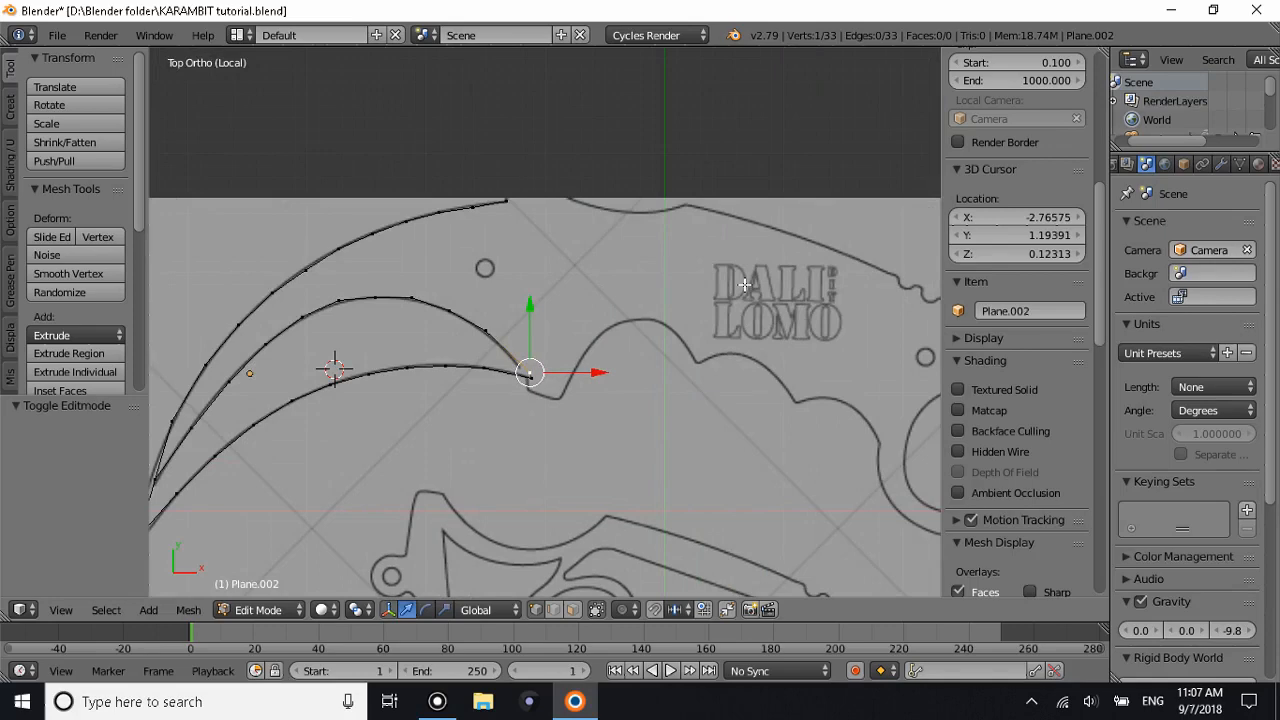
pyautogui.keyDown('shift'); pyautogui.scroll(2, 614, 223); pyautogui.keyUp('shift')
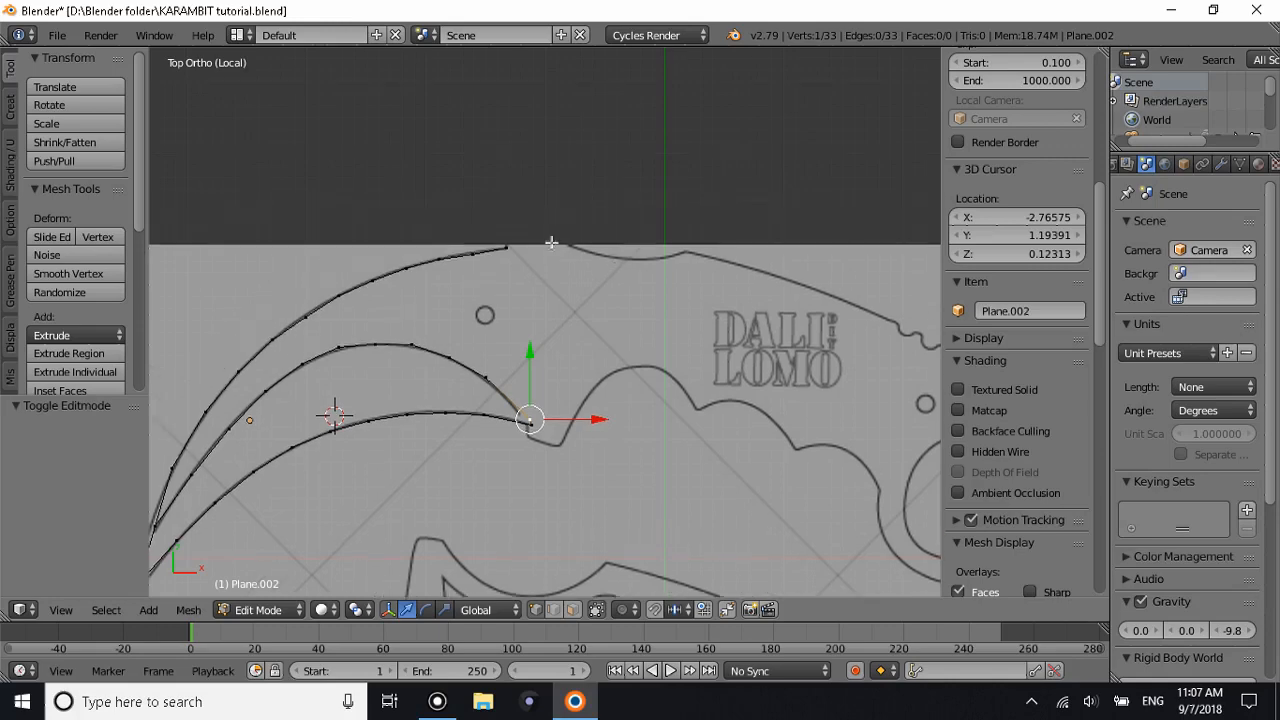
pyautogui.keyDown('shift'); pyautogui.scroll(-2, 520, 289); pyautogui.keyUp('shift')
pyautogui.scroll(1, 537, 327)
pyautogui.keyDown('shift'); pyautogui.scroll(3, 532, 346); pyautogui.keyUp('shift')
pyautogui.keyDown('shift'); pyautogui.scroll(-5, 532, 346); pyautogui.keyUp('shift')
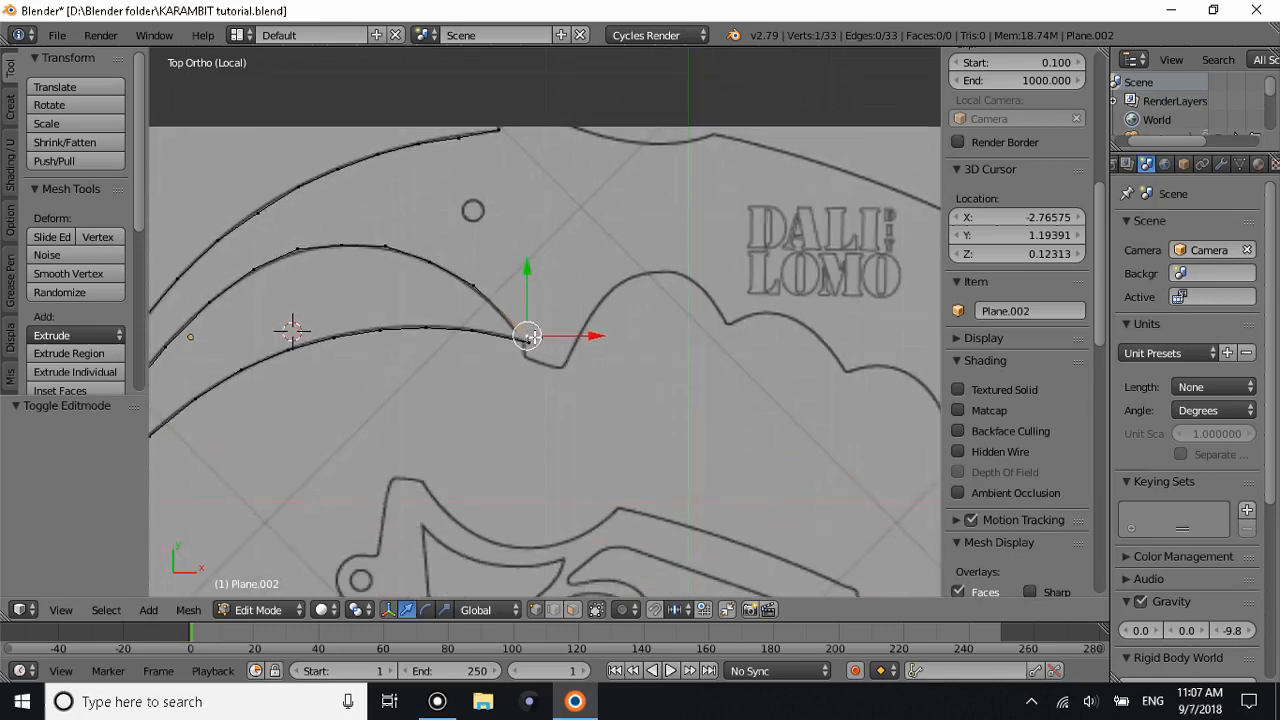
# Join the guard ends of the middle and outer curves with an edge and subdivide it with 2 loop cuts.
pyautogui.keyDown('shift'); pyautogui.rightClick(506, 128); pyautogui.keyUp('shift')
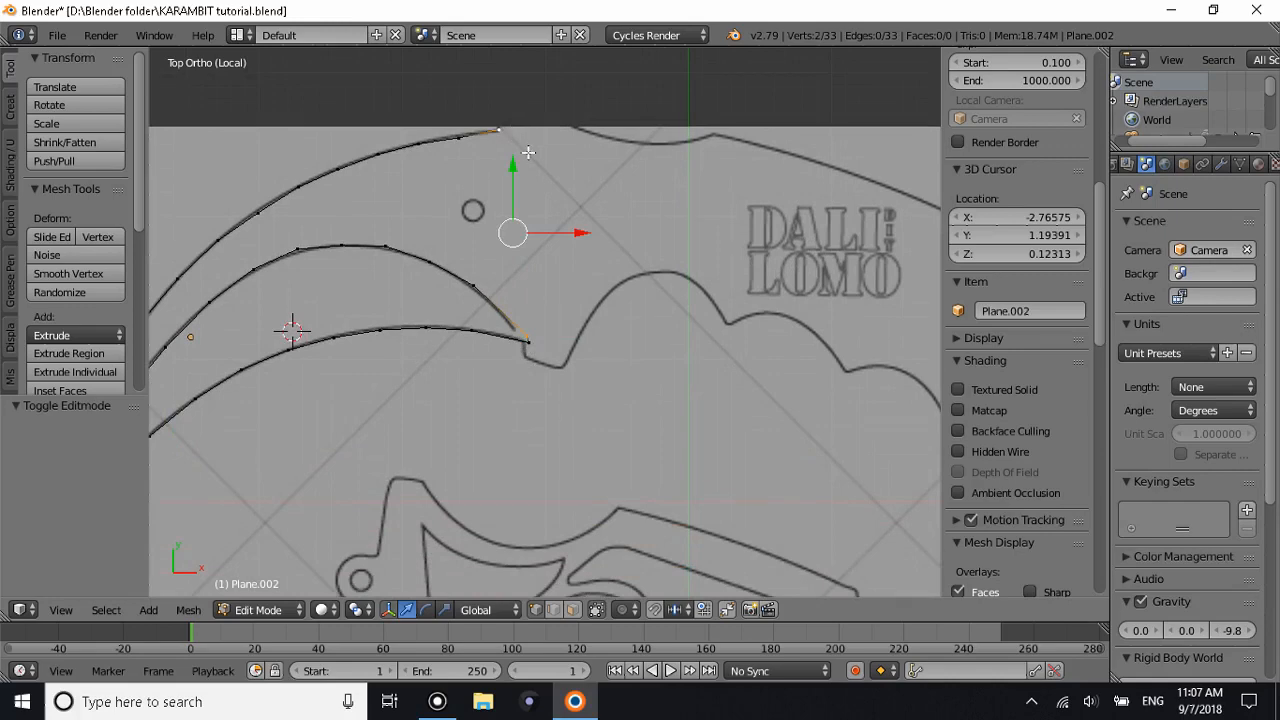
pyautogui.press('f')
pyautogui.hotkey('ctrl', 'r')
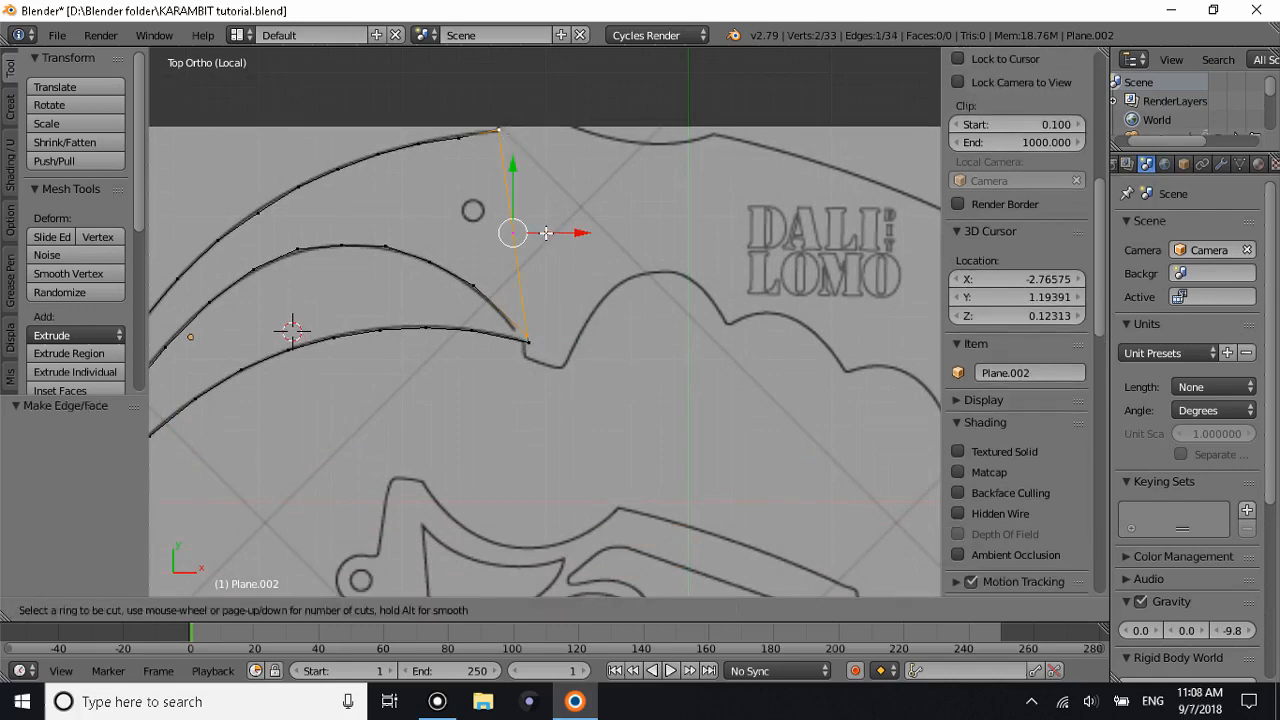
pyautogui.scroll(1, 547, 233)
pyautogui.click(547, 233)
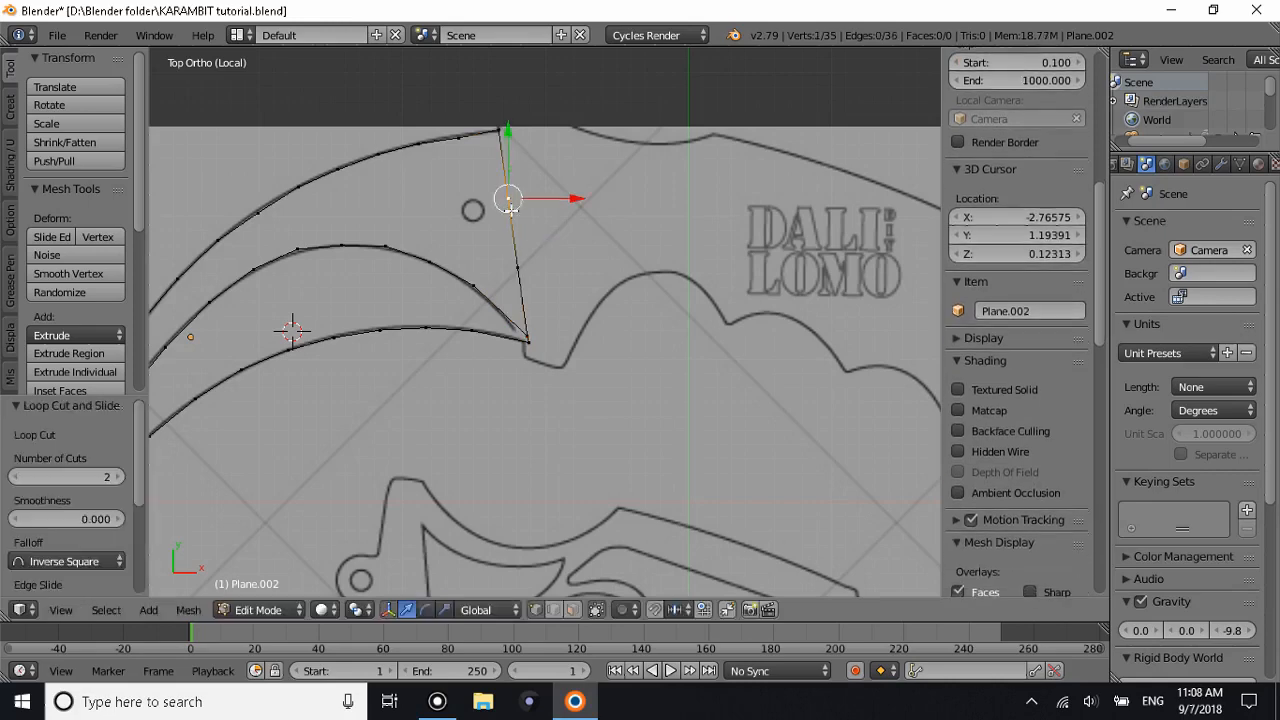
# Move the two cut vertices of the guard edge along X into the handle area and check them against the handle.
pyautogui.click(575, 227)
pyautogui.press('Tab')
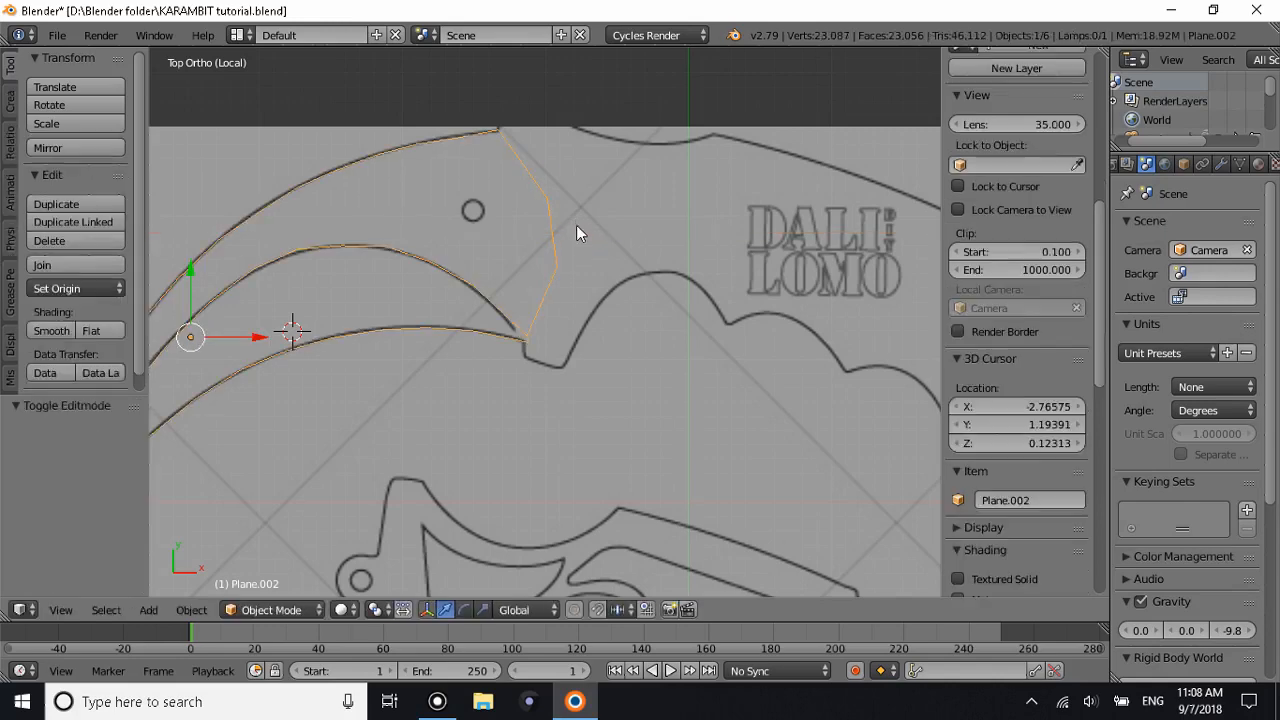
pyautogui.moveTo(571, 275); pyautogui.dragTo(603, 171, button='middle')
pyautogui.press('KP_Divide')
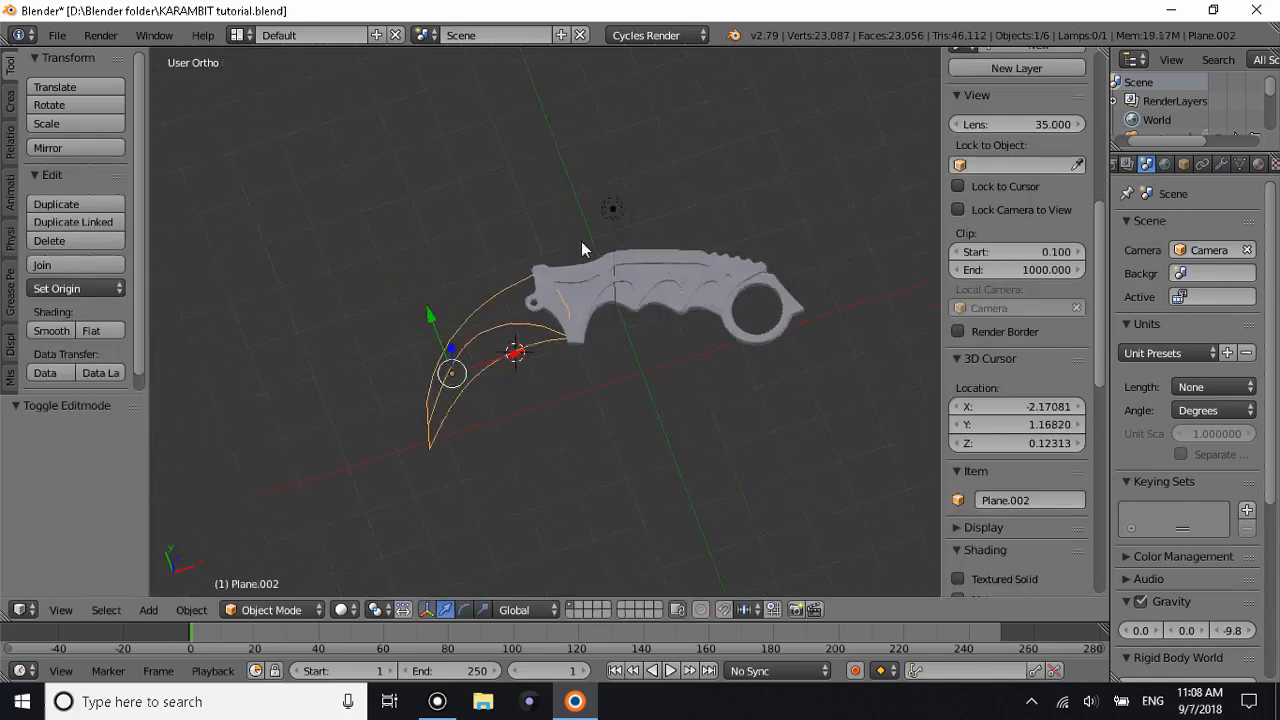
pyautogui.scroll(4, 555, 300)
pyautogui.moveTo(540, 343); pyautogui.dragTo(521, 346, button='middle')
pyautogui.scroll(4, 521, 346)
# Shift the two guard-edge vertices back along X toward the blade, keeping them inside the handle.
pyautogui.press('Tab')
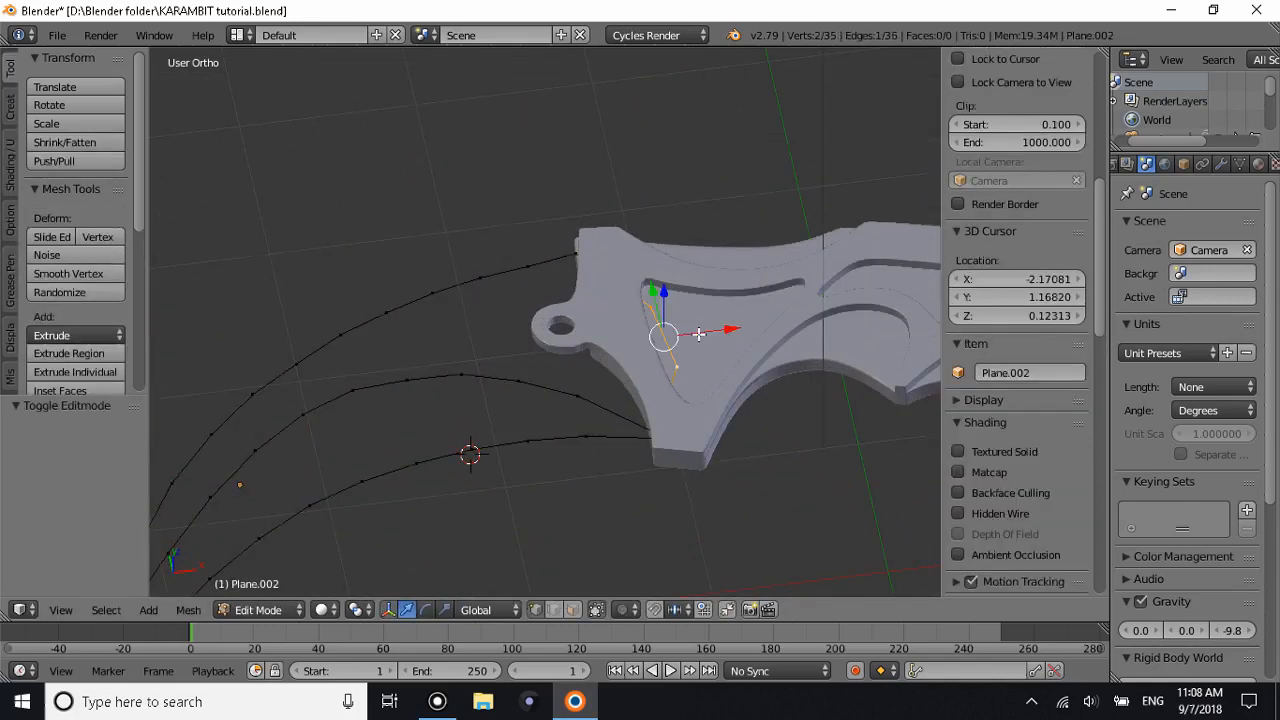
pyautogui.moveTo(699, 332); pyautogui.dragTo(669, 335)
pyautogui.press('Tab')
pyautogui.moveTo(667, 336); pyautogui.dragTo(622, 346, button='middle')
pyautogui.press('Tab')
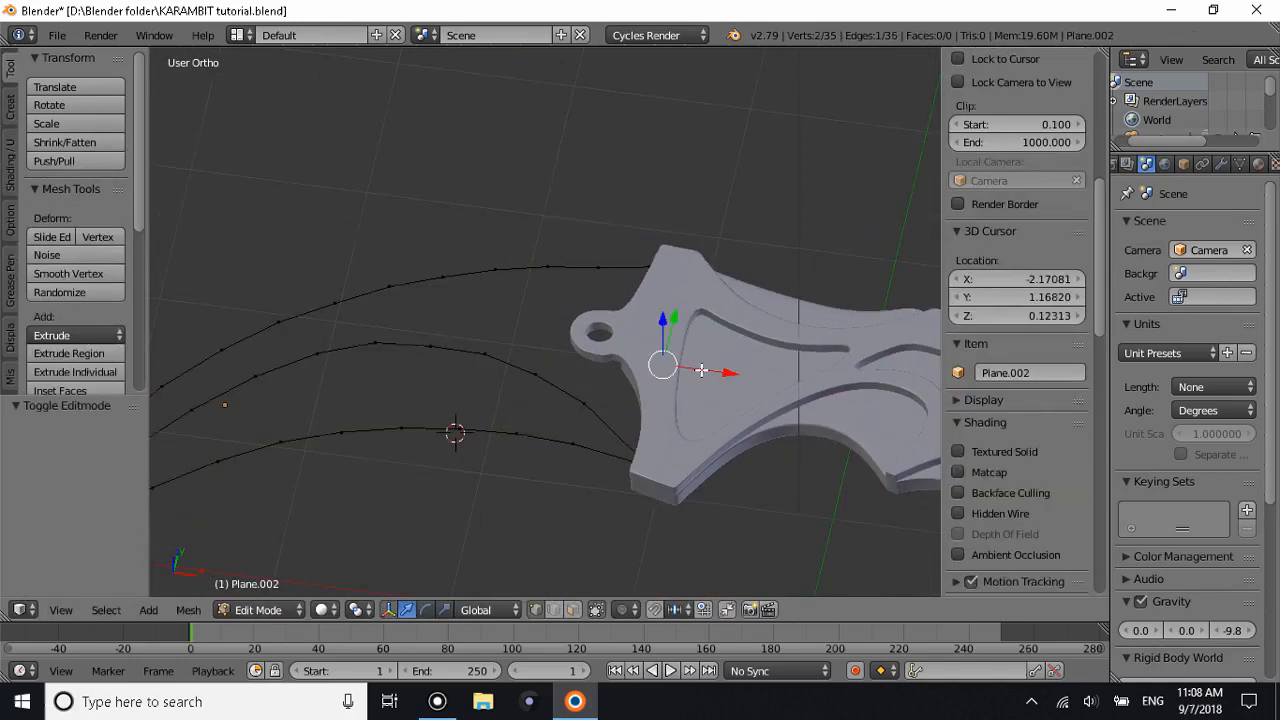
pyautogui.moveTo(703, 370)
pyautogui.mouseDown()
pyautogui.moveTo(791, 373)
pyautogui.moveTo(652, 370)
pyautogui.moveTo(688, 375)
pyautogui.mouseUp()
pyautogui.press('Tab')
# Move the whole blade outline -0.076 along Z and check its height against the handle.
pyautogui.moveTo(665, 382); pyautogui.dragTo(467, 385, button='middle')
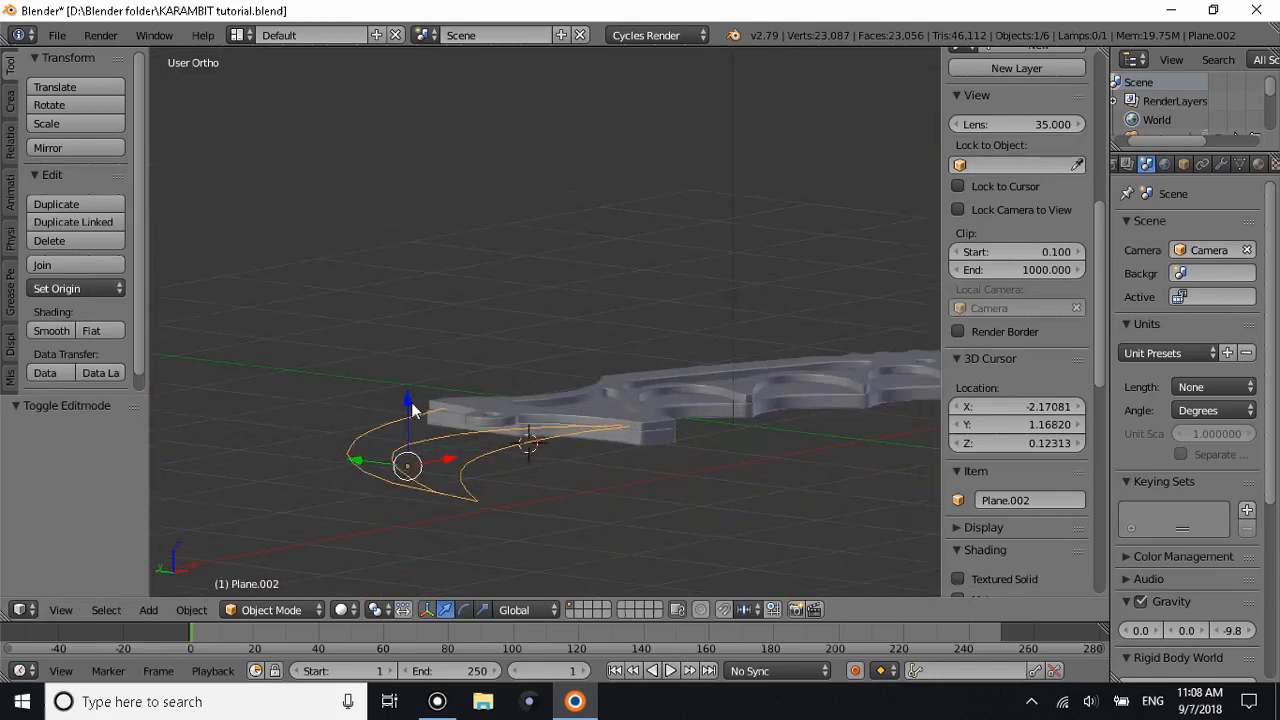
pyautogui.moveTo(413, 410); pyautogui.dragTo(406, 421)
pyautogui.moveTo(406, 421); pyautogui.dragTo(641, 455, button='middle')
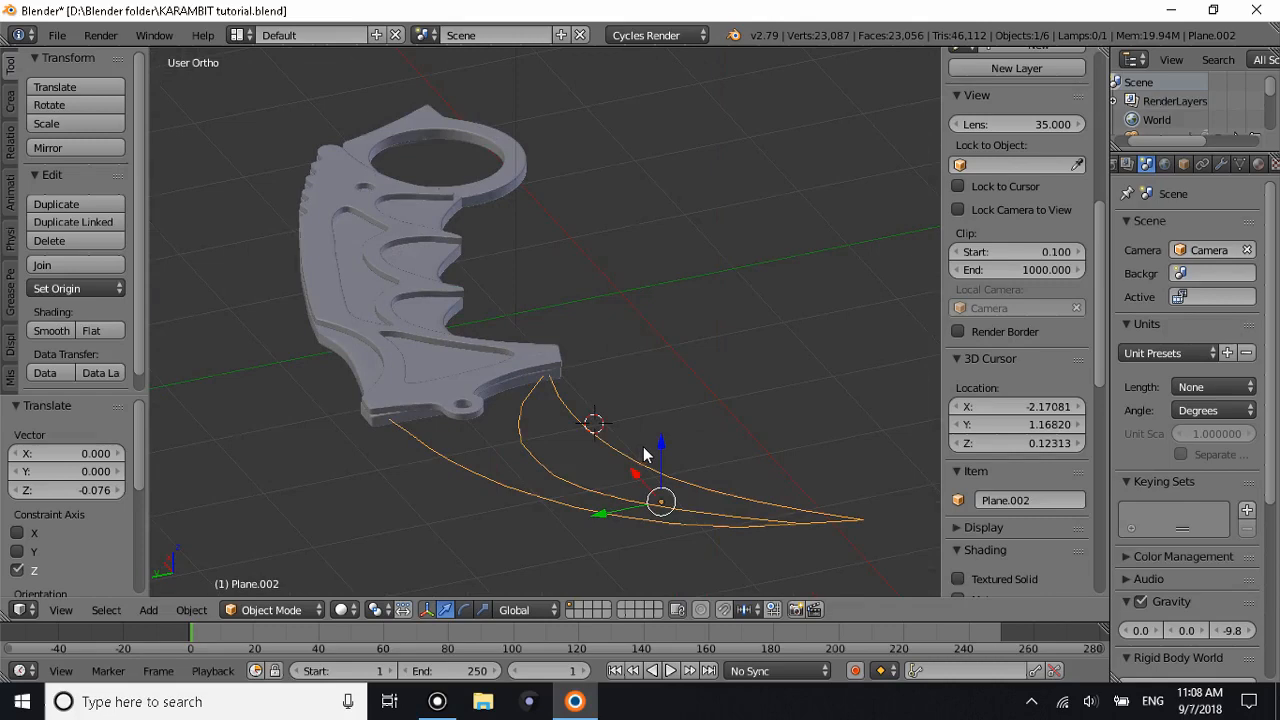
# Isolate the blade outline in Edit Mode and view it from the top over the reference drawing.
pyautogui.press('KP_Divide')
pyautogui.press('Tab')
pyautogui.scroll(3, 623, 391)
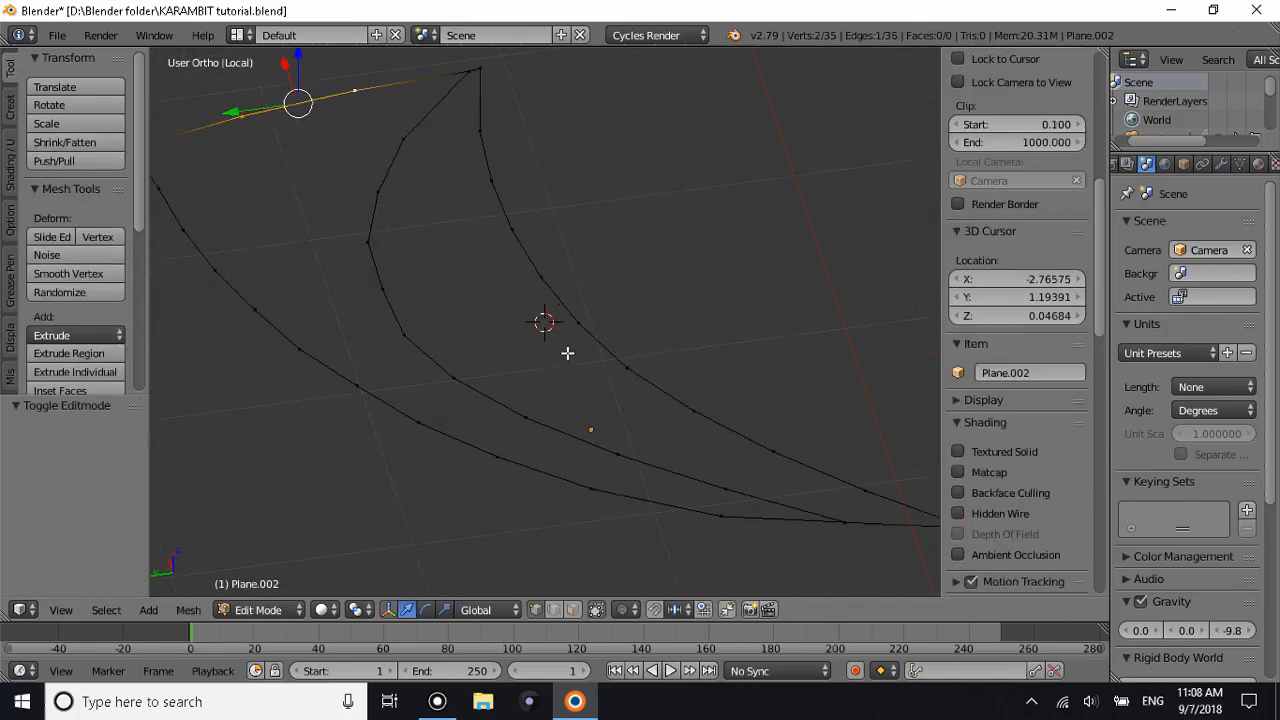
pyautogui.press('KP_7')
pyautogui.keyDown('shift'); pyautogui.scroll(-4, 334, 483); pyautogui.keyUp('shift')
pyautogui.keyDown('ctrl'); pyautogui.scroll(-6, 334, 483); pyautogui.keyUp('ctrl')
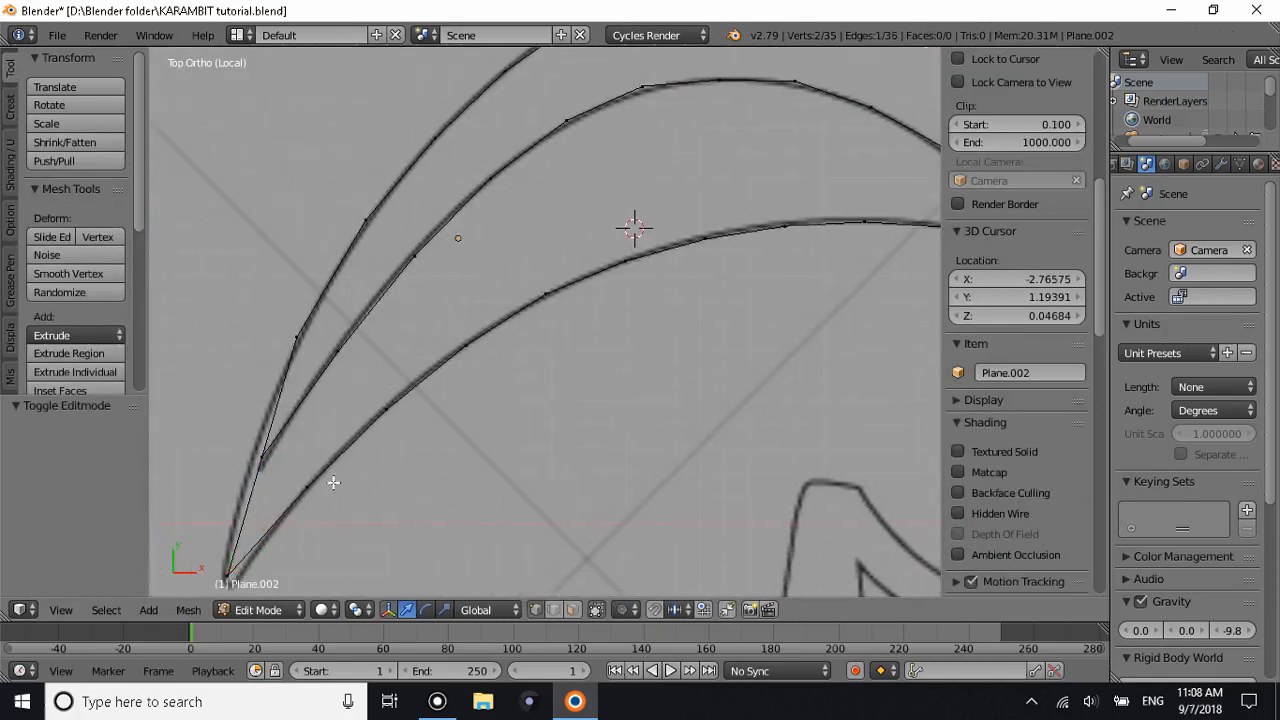
pyautogui.scroll(-3, 334, 483)
pyautogui.scroll(4, 422, 486)
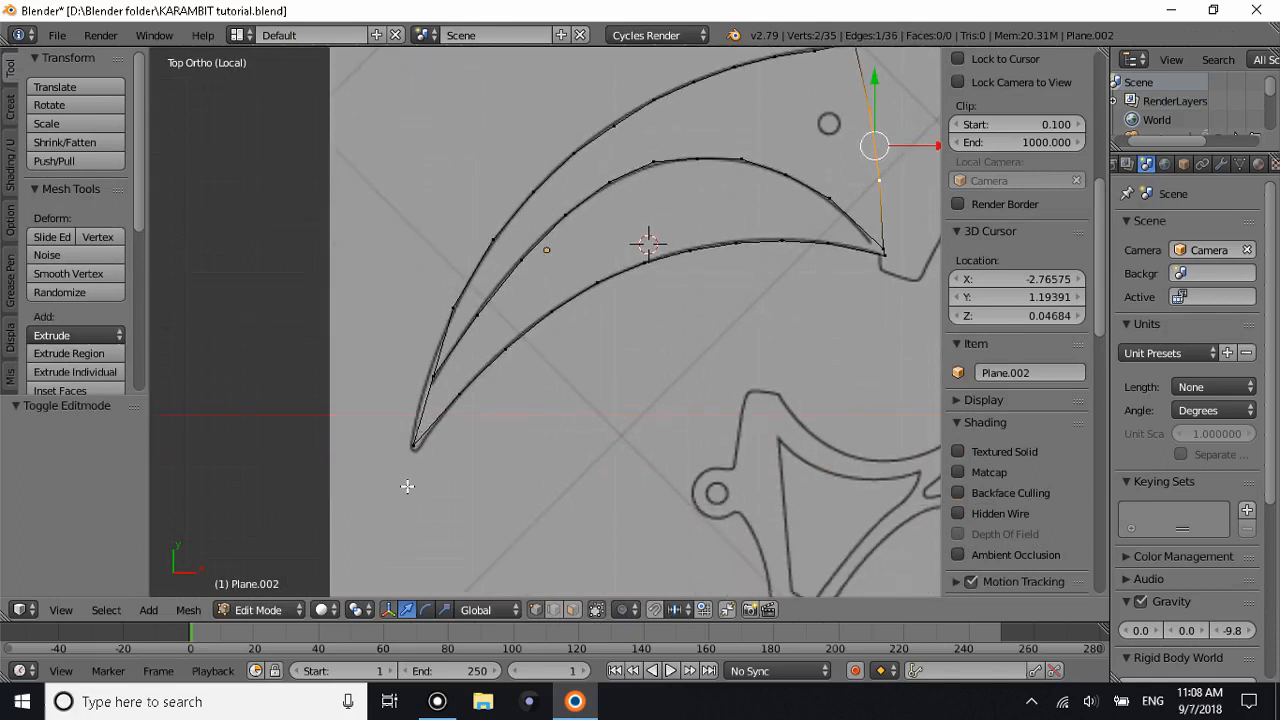
pyautogui.rightClick(367, 470)
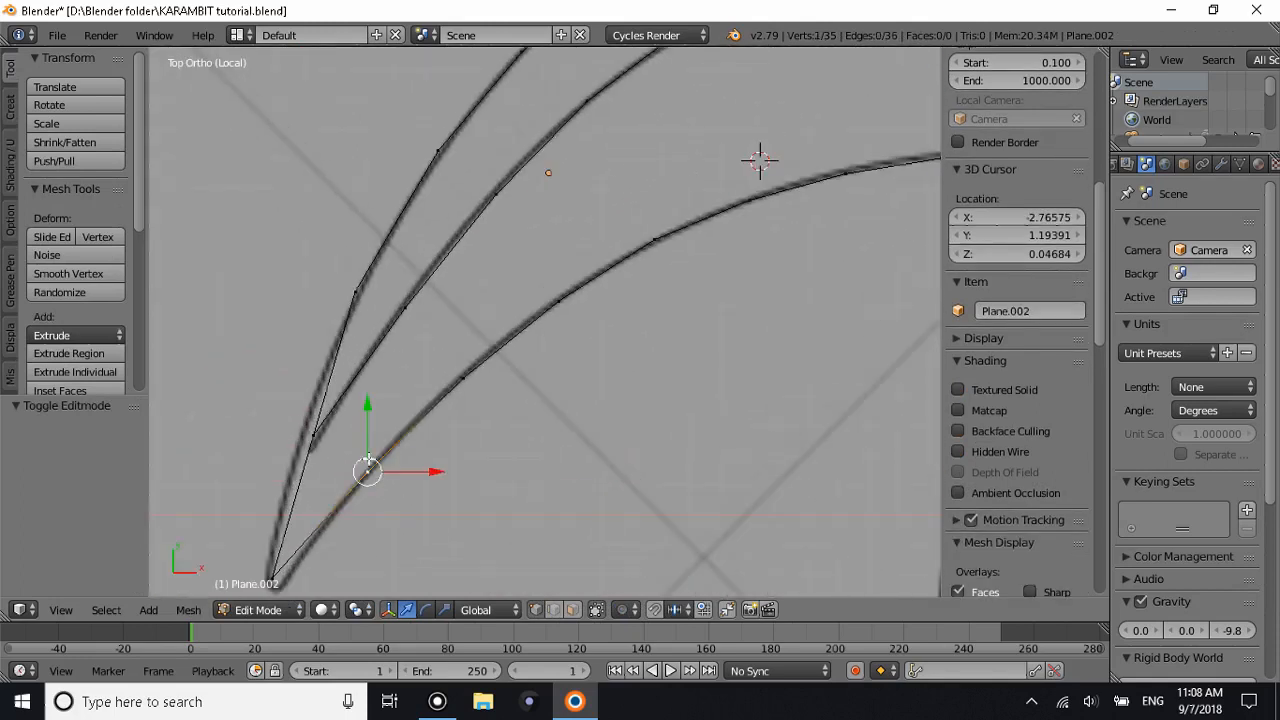
pyautogui.rightClick(261, 554)
pyautogui.keyDown('shift'); pyautogui.rightClick(312, 438); pyautogui.keyUp('shift')
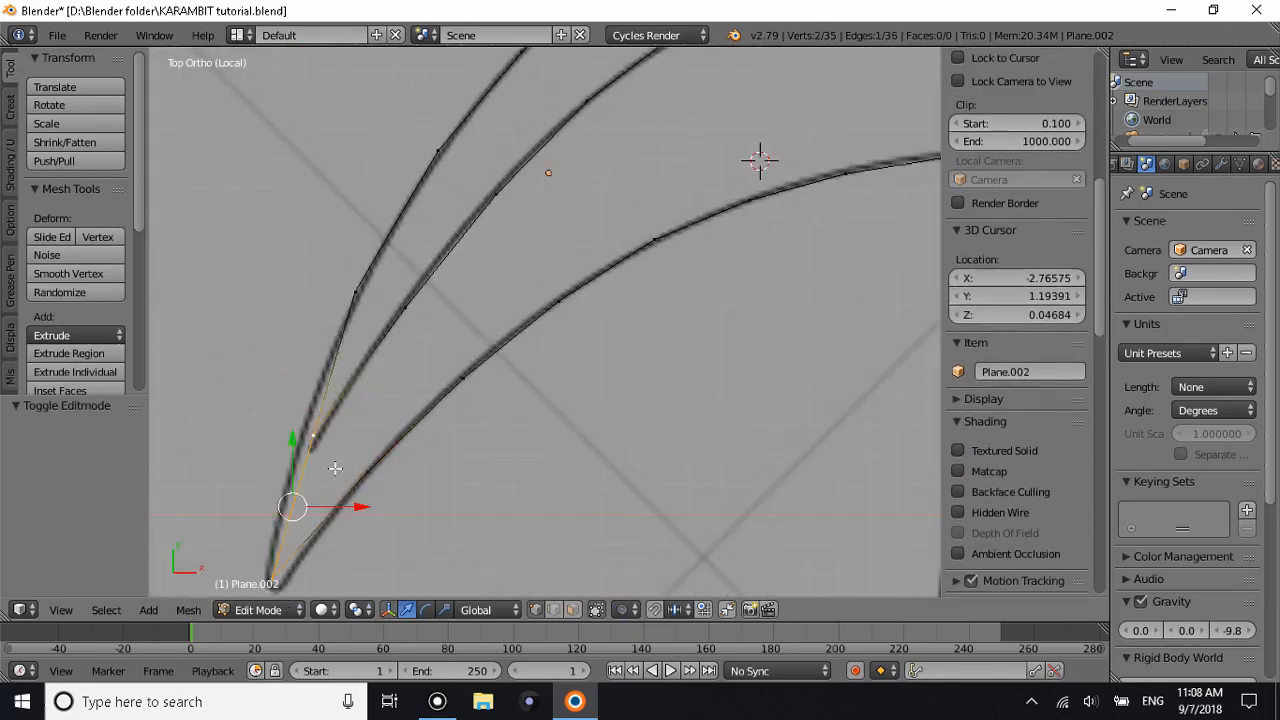
# Fill a face at the guard end between the last two vertices of the middle curve and of the lower curve.
pyautogui.keyDown('ctrl'); pyautogui.scroll(16, 539, 319); pyautogui.keyUp('ctrl')
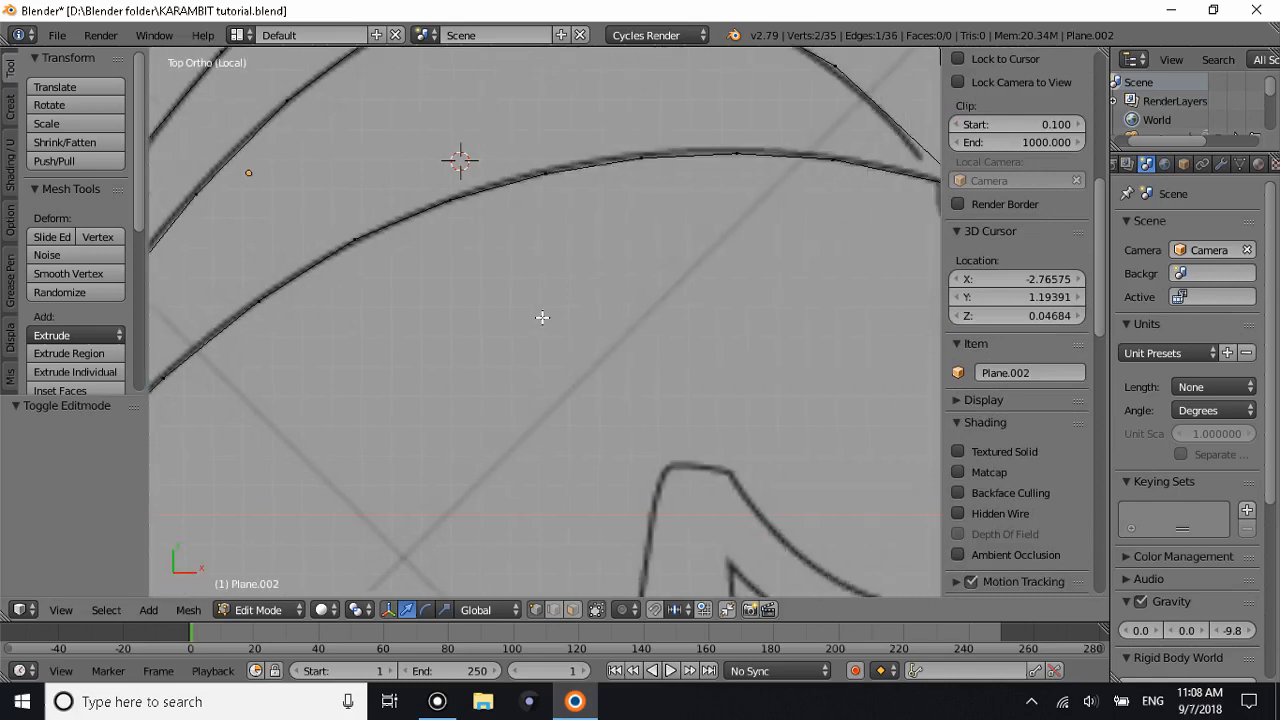
pyautogui.scroll(1, 562, 291)
pyautogui.scroll(1, 563, 289)
pyautogui.keyDown('shift'); pyautogui.scroll(7, 591, 249); pyautogui.keyUp('shift')
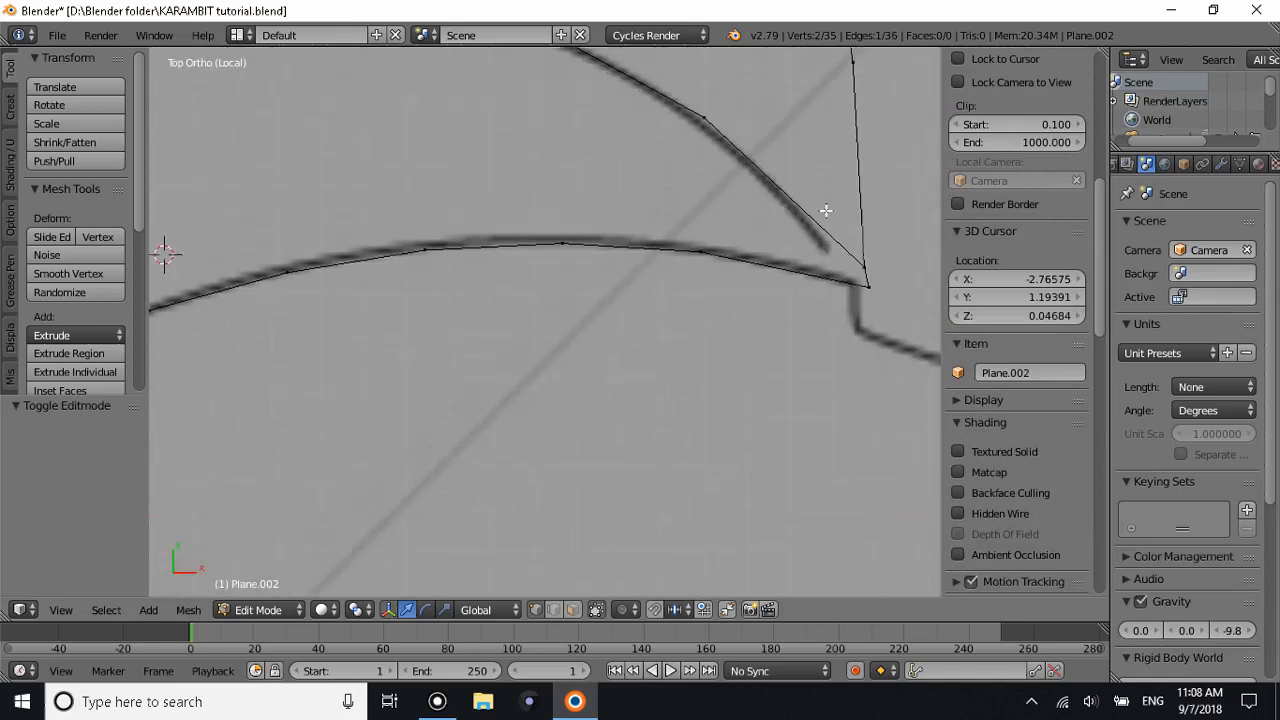
pyautogui.rightClick(852, 263)
pyautogui.keyDown('shift'); pyautogui.rightClick(866, 289); pyautogui.keyUp('shift')
pyautogui.keyDown('shift'); pyautogui.rightClick(700, 253); pyautogui.keyUp('shift')
pyautogui.keyDown('shift'); pyautogui.rightClick(704, 120); pyautogui.keyUp('shift')
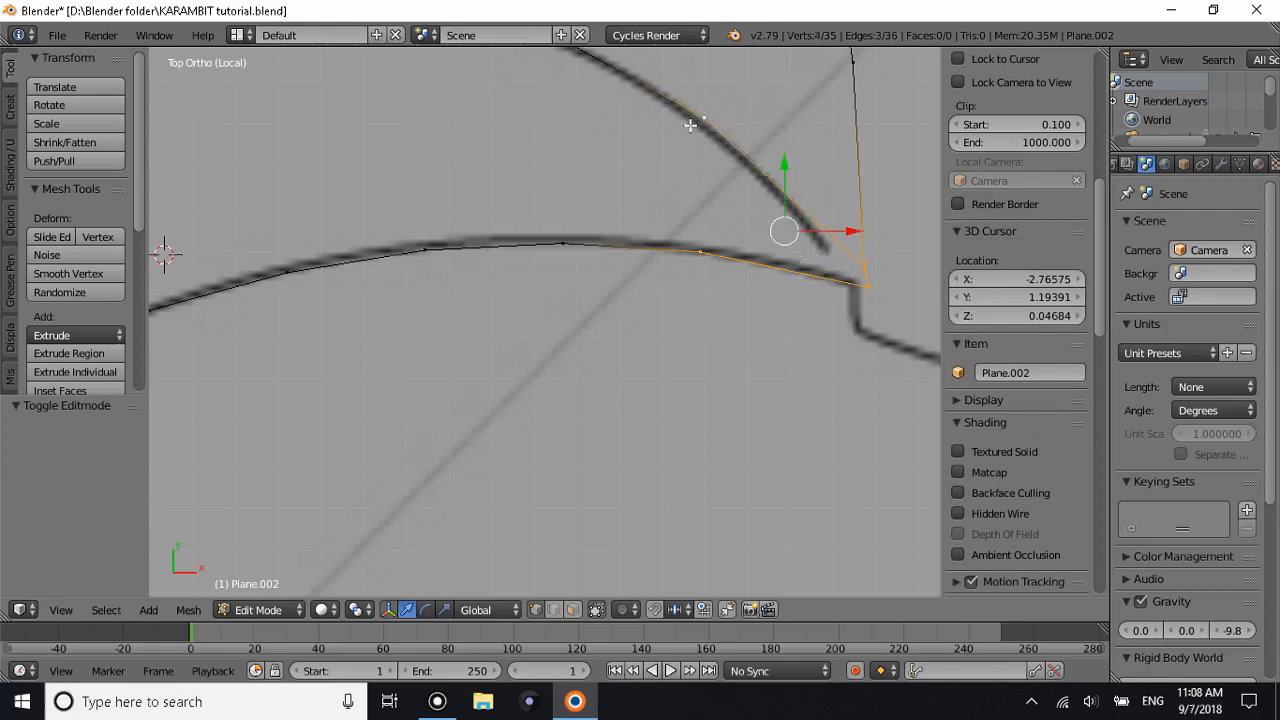
pyautogui.press('f')
# Fill the second face from the guard between the middle and lower curves, adjoining the guard-end face.
pyautogui.keyDown('shift'); pyautogui.scroll(2, 631, 209); pyautogui.keyUp('shift')
pyautogui.rightClick(574, 93)
pyautogui.keyDown('shift'); pyautogui.rightClick(563, 290); pyautogui.keyUp('shift')
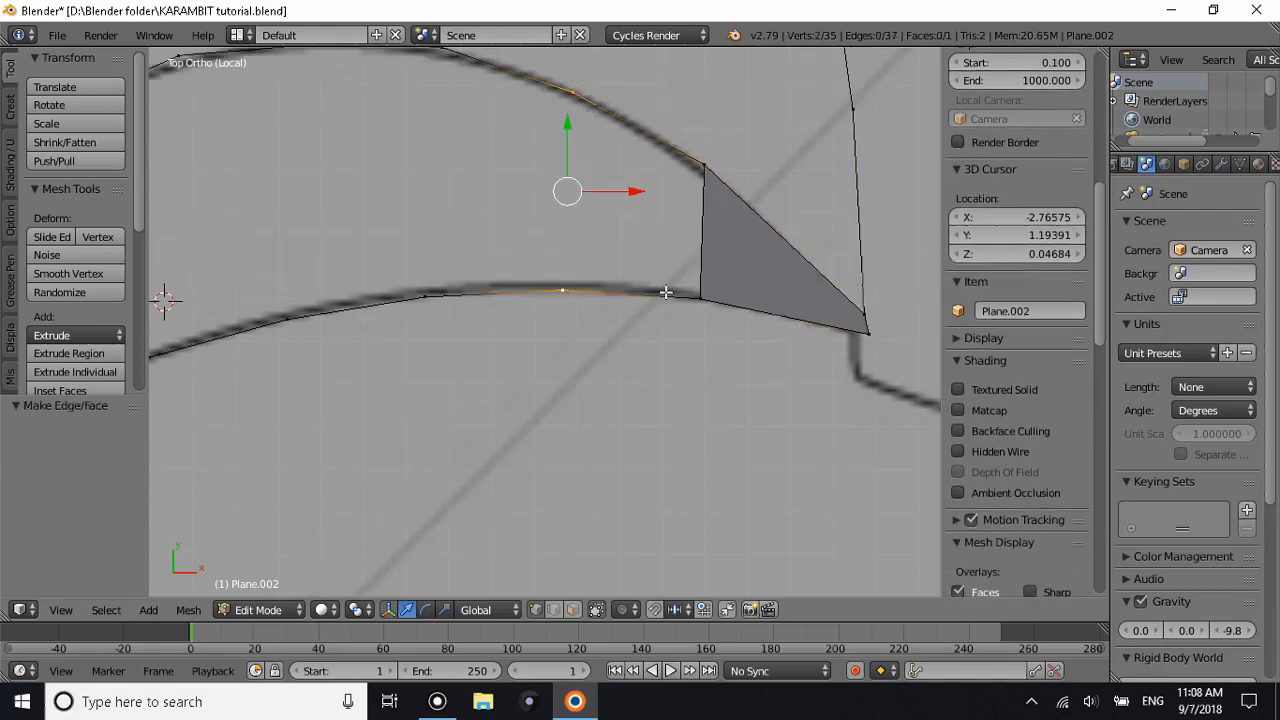
pyautogui.keyDown('shift'); pyautogui.rightClick(704, 166); pyautogui.keyUp('shift')
pyautogui.keyDown('shift'); pyautogui.rightClick(699, 295); pyautogui.keyUp('shift')
pyautogui.press('f')
# Fill the third face from the guard between the next vertex pair of the middle and lower curves.
pyautogui.rightClick(563, 290)
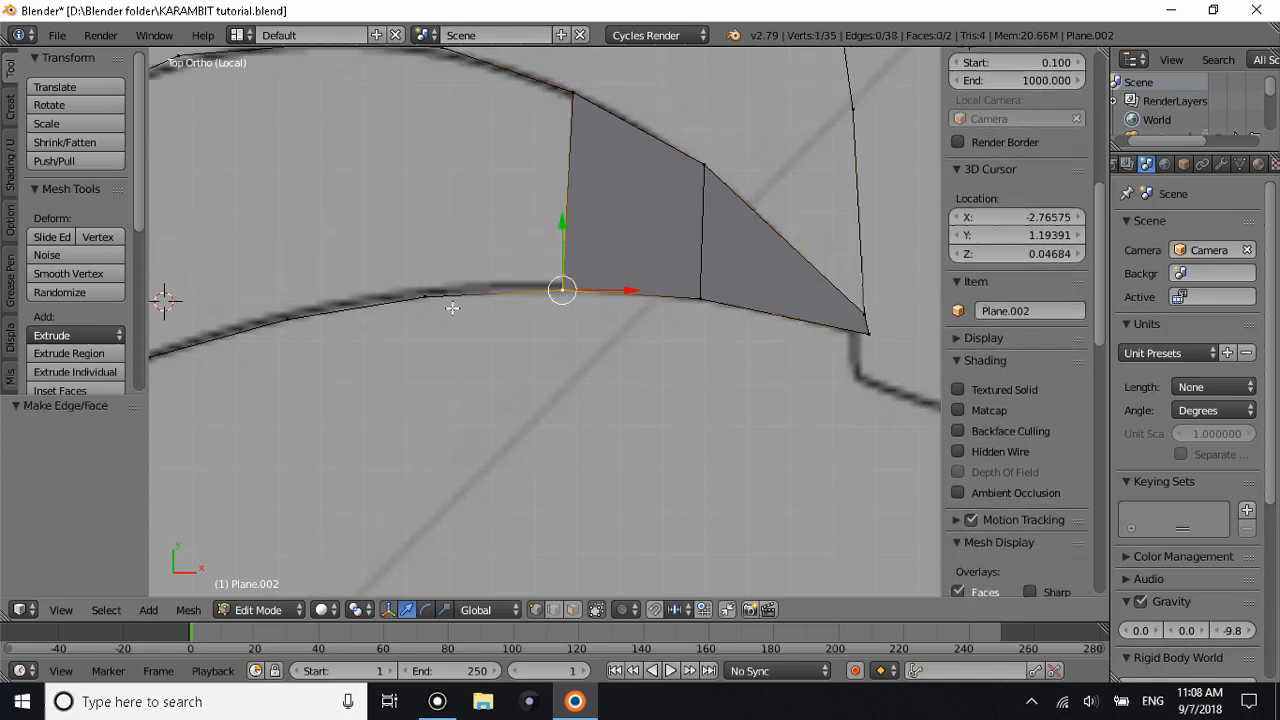
pyautogui.keyDown('shift'); pyautogui.rightClick(425, 296); pyautogui.keyUp('shift')
pyautogui.scroll(2, 440, 255)
pyautogui.keyDown('shift'); pyautogui.scroll(3, 440, 255); pyautogui.keyUp('shift')
pyautogui.keyDown('shift'); pyautogui.scroll(4, 442, 245); pyautogui.keyUp('shift')
pyautogui.keyDown('shift'); pyautogui.rightClick(400, 93); pyautogui.keyUp('shift')
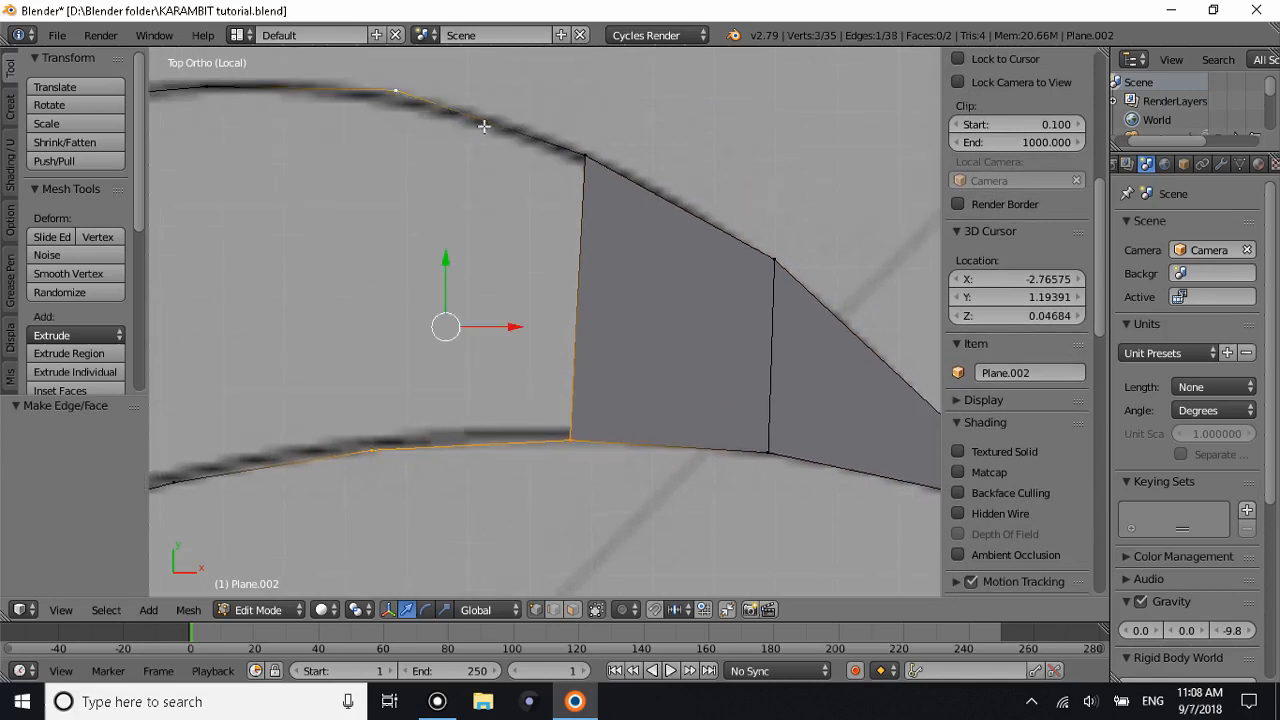
pyautogui.keyDown('shift'); pyautogui.rightClick(585, 157); pyautogui.keyUp('shift')
pyautogui.press('f')
# Fill the fourth face from the guard between the middle and lower curves.
pyautogui.scroll(-5, 529, 224)
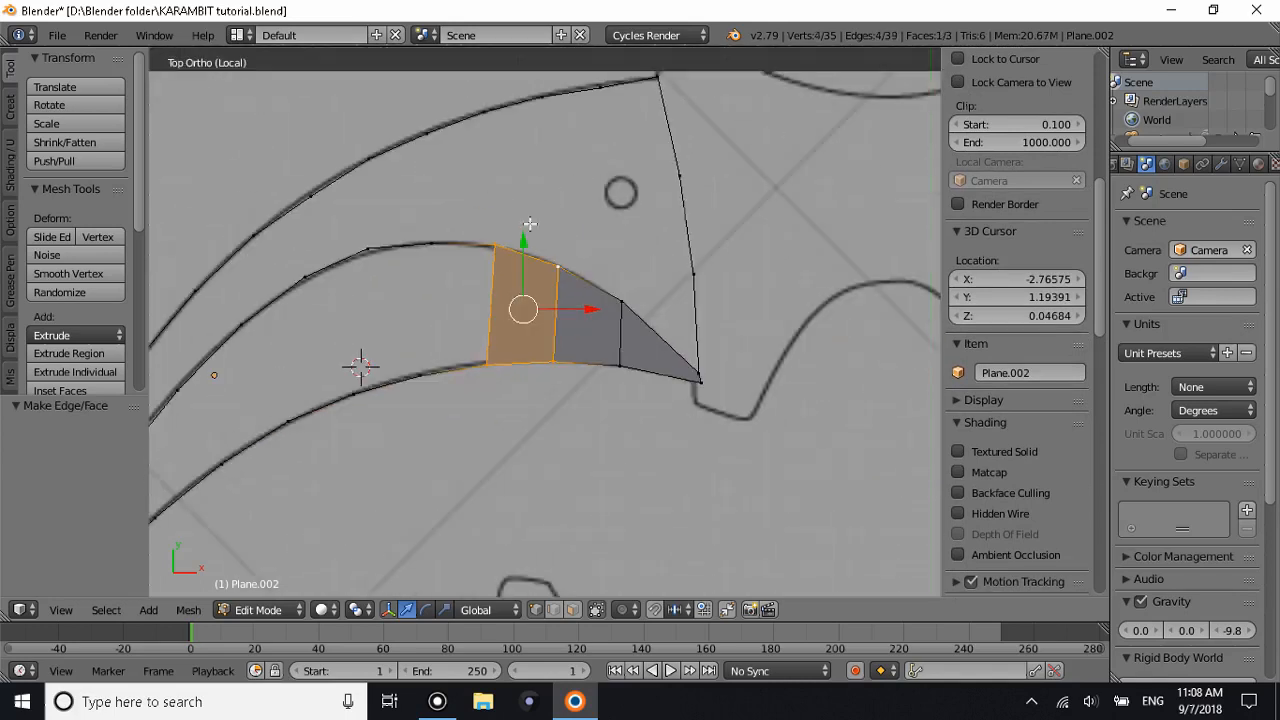
pyautogui.rightClick(488, 362)
pyautogui.keyDown('shift'); pyautogui.rightClick(420, 375); pyautogui.keyUp('shift')
pyautogui.keyDown('shift'); pyautogui.rightClick(430, 243); pyautogui.keyUp('shift')
pyautogui.keyDown('shift'); pyautogui.rightClick(495, 243); pyautogui.keyUp('shift')
pyautogui.press('f')
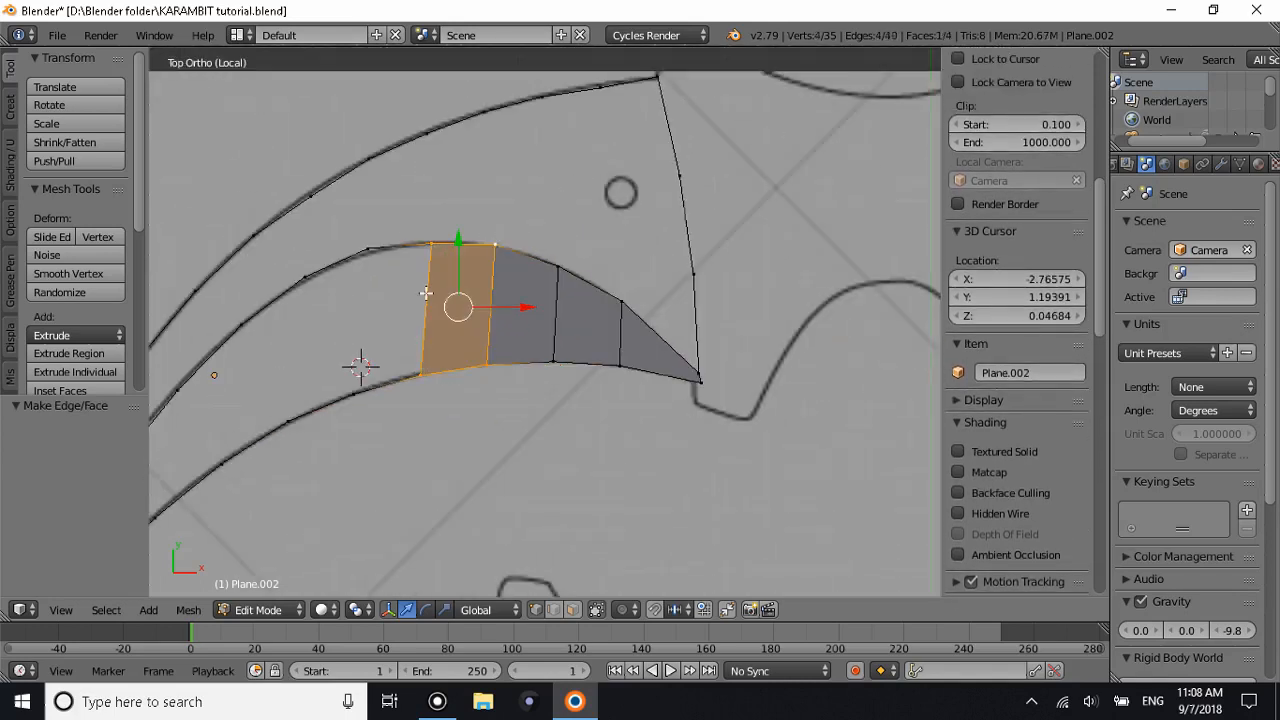
# Fill the fifth face from the guard between the middle and lower curves, continuing toward the tip.
pyautogui.press('a')
pyautogui.rightClick(368, 248)
pyautogui.keyDown('shift'); pyautogui.rightClick(430, 243); pyautogui.keyUp('shift')
pyautogui.keyDown('shift'); pyautogui.rightClick(420, 375); pyautogui.keyUp('shift')
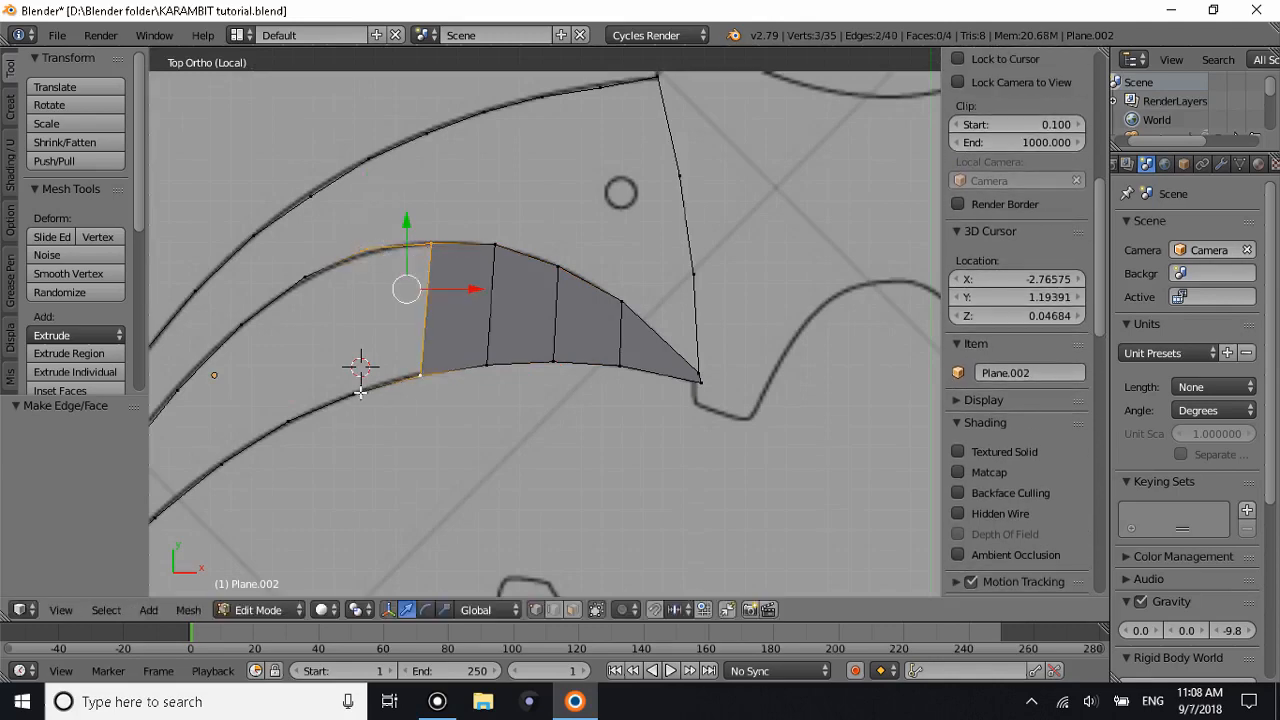
pyautogui.keyDown('shift'); pyautogui.rightClick(360, 392); pyautogui.keyUp('shift')
pyautogui.press('f')
# Fill the sixth face from the guard between the middle and lower curves.
pyautogui.rightClick(306, 272)
pyautogui.keyDown('shift'); pyautogui.rightClick(352, 256); pyautogui.keyUp('shift')
pyautogui.keyDown('shift'); pyautogui.rightClick(292, 410); pyautogui.keyUp('shift')
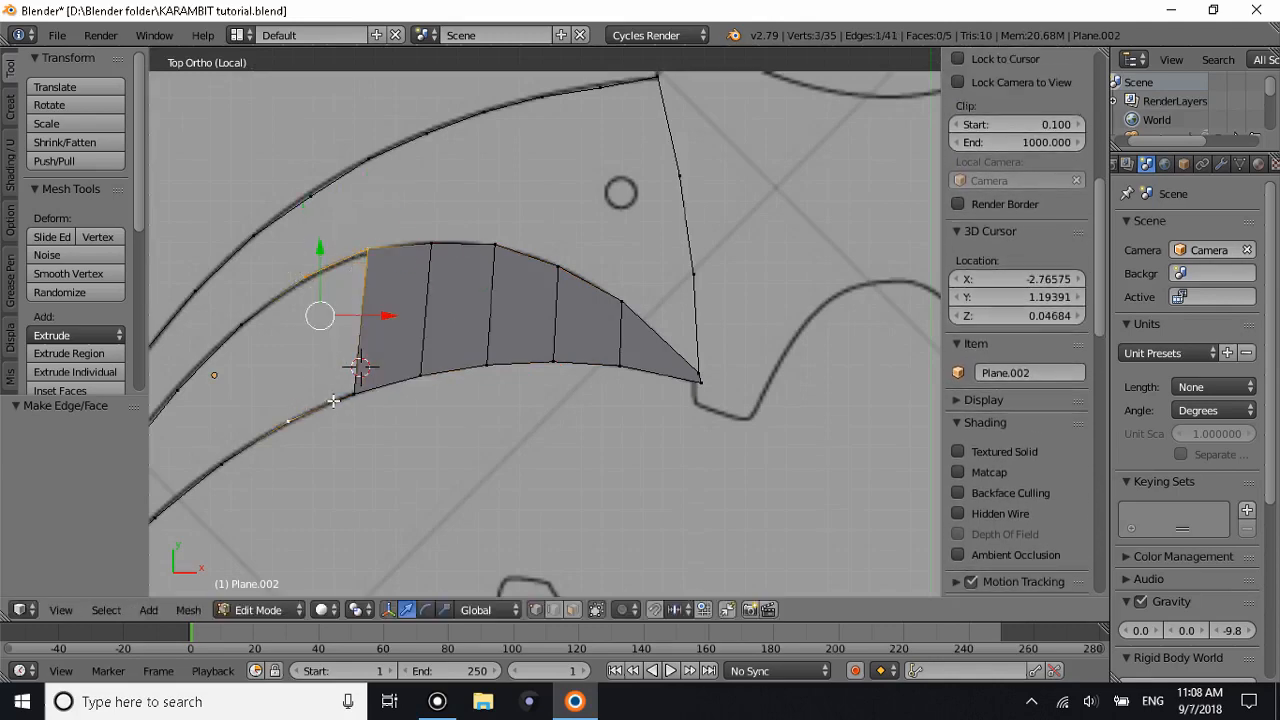
pyautogui.keyDown('shift'); pyautogui.rightClick(357, 393); pyautogui.keyUp('shift')
pyautogui.press('f')
# Fill the seventh face from the guard between the middle and lower curves, working toward the blade tip.
pyautogui.keyDown('shift'); pyautogui.scroll(-4, 358, 393); pyautogui.keyUp('shift')
pyautogui.keyDown('ctrl'); pyautogui.scroll(-8, 358, 393); pyautogui.keyUp('ctrl')
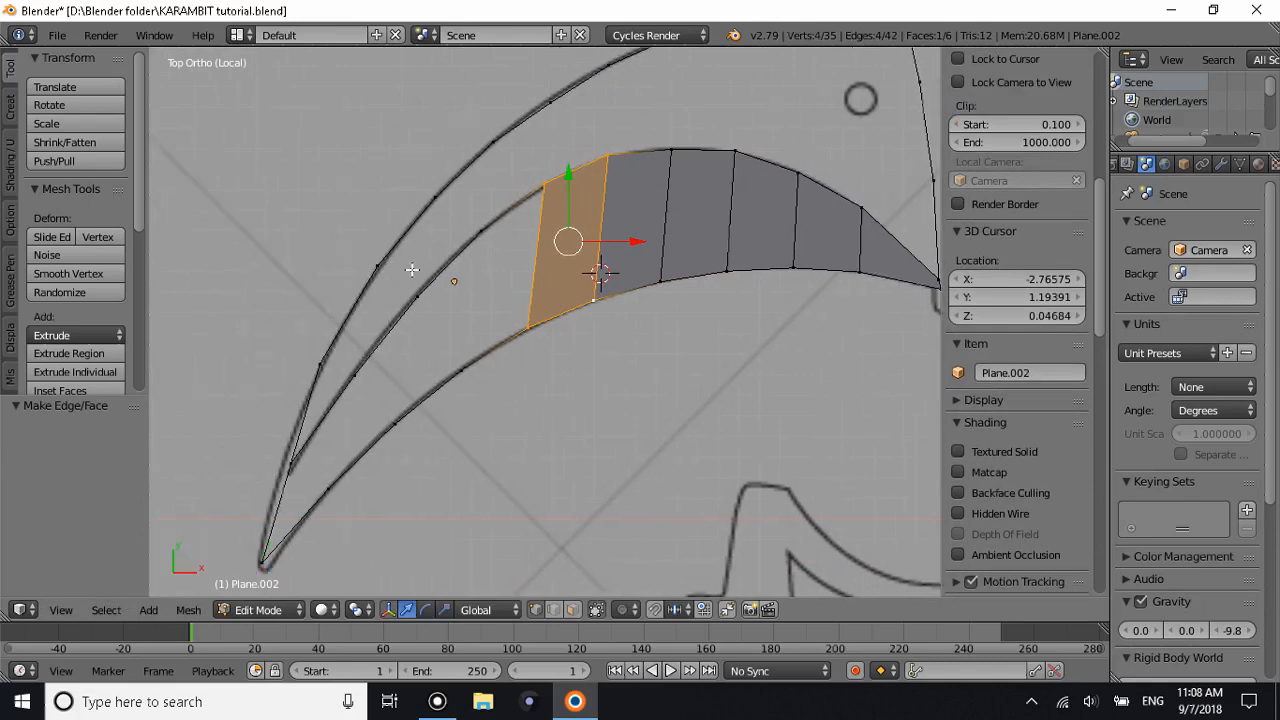
pyautogui.rightClick(480, 233)
pyautogui.keyDown('shift'); pyautogui.rightClick(543, 187); pyautogui.keyUp('shift')
pyautogui.keyDown('shift'); pyautogui.rightClick(519, 315); pyautogui.keyUp('shift')
pyautogui.keyDown('shift'); pyautogui.rightClick(455, 374); pyautogui.keyUp('shift')
pyautogui.press('f')
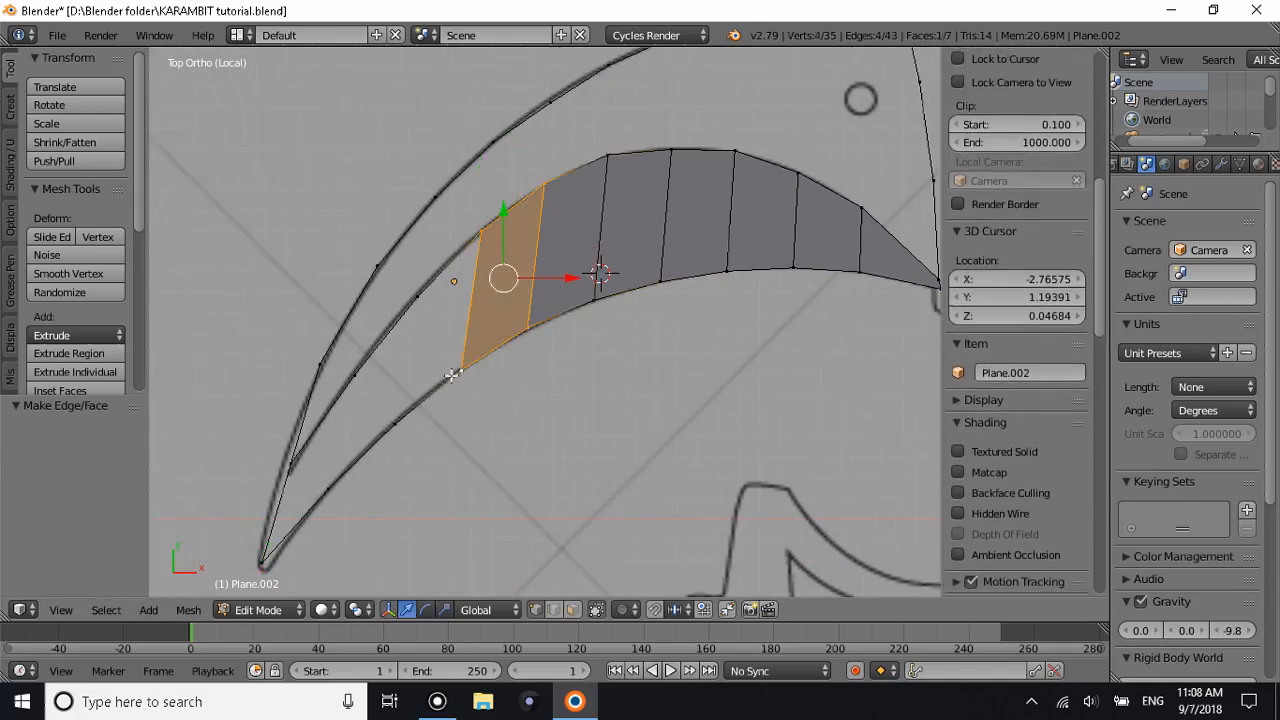
# Fill the eighth face from the guard between the middle and lower curves.
pyautogui.rightClick(453, 374)
pyautogui.keyDown('shift'); pyautogui.rightClick(480, 233); pyautogui.keyUp('shift')
pyautogui.keyDown('shift'); pyautogui.rightClick(416, 297); pyautogui.keyUp('shift')
pyautogui.keyDown('shift'); pyautogui.rightClick(369, 420); pyautogui.keyUp('shift')
pyautogui.press('f')
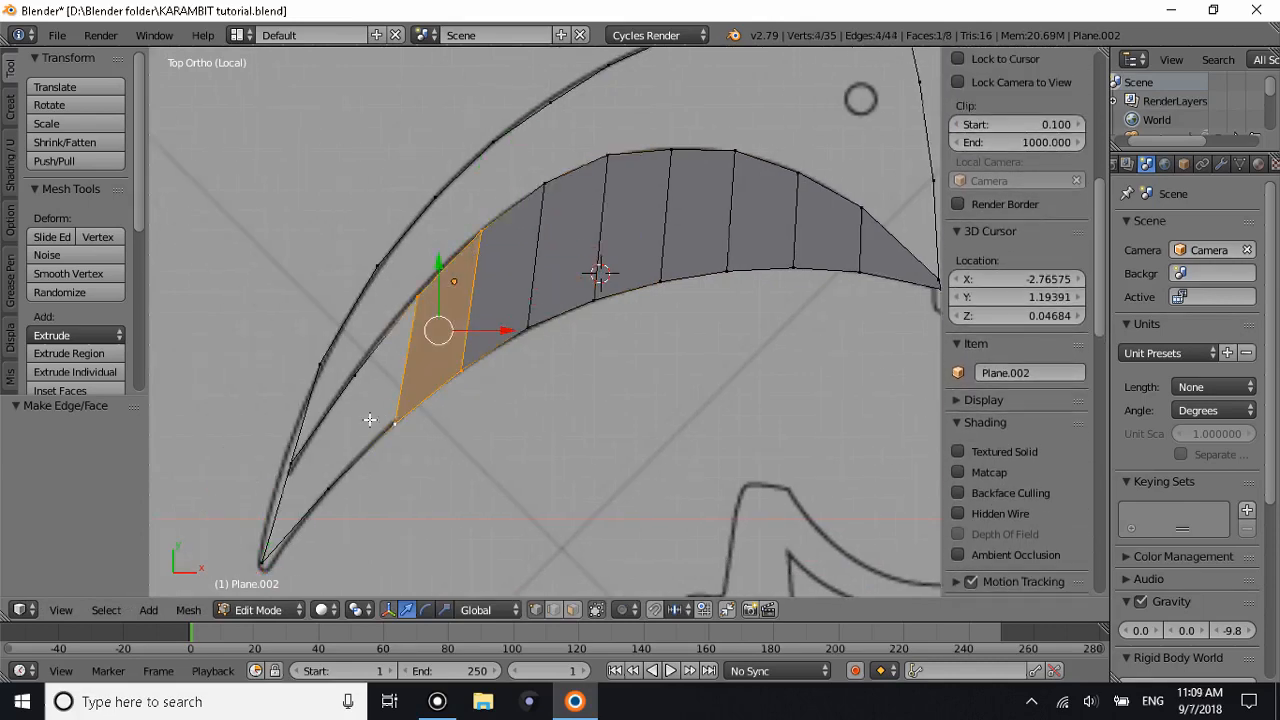
# Fill the ninth face from the guard between the middle and lower curves, continuing toward the tip.
pyautogui.rightClick(362, 376)
pyautogui.keyDown('shift'); pyautogui.rightClick(416, 299); pyautogui.keyUp('shift')
pyautogui.keyDown('shift'); pyautogui.rightClick(397, 425); pyautogui.keyUp('shift')
pyautogui.keyDown('shift'); pyautogui.rightClick(334, 484); pyautogui.keyUp('shift')
pyautogui.press('f')
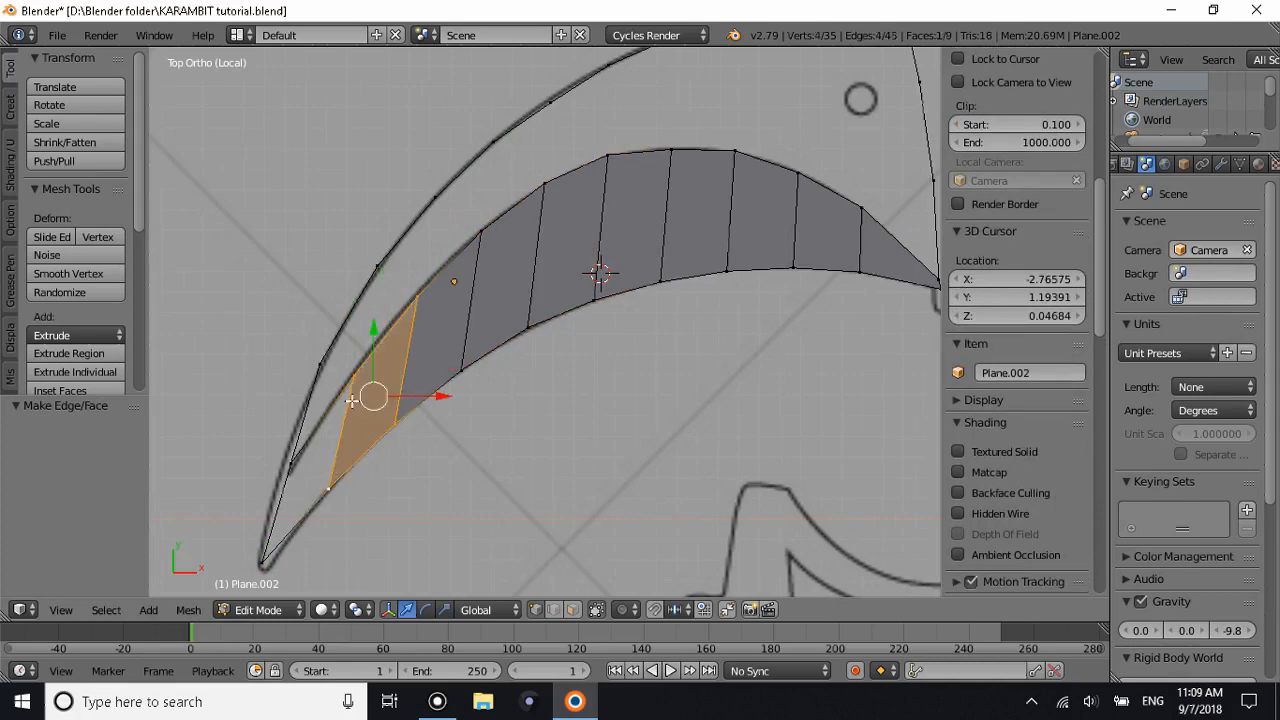
# Fill the final face at the blade tip between the ends of the middle and lower curves.
pyautogui.rightClick(354, 377)
pyautogui.keyDown('shift'); pyautogui.rightClick(291, 462); pyautogui.keyUp('shift')
pyautogui.keyDown('shift'); pyautogui.rightClick(262, 550); pyautogui.keyUp('shift')
pyautogui.press('f')
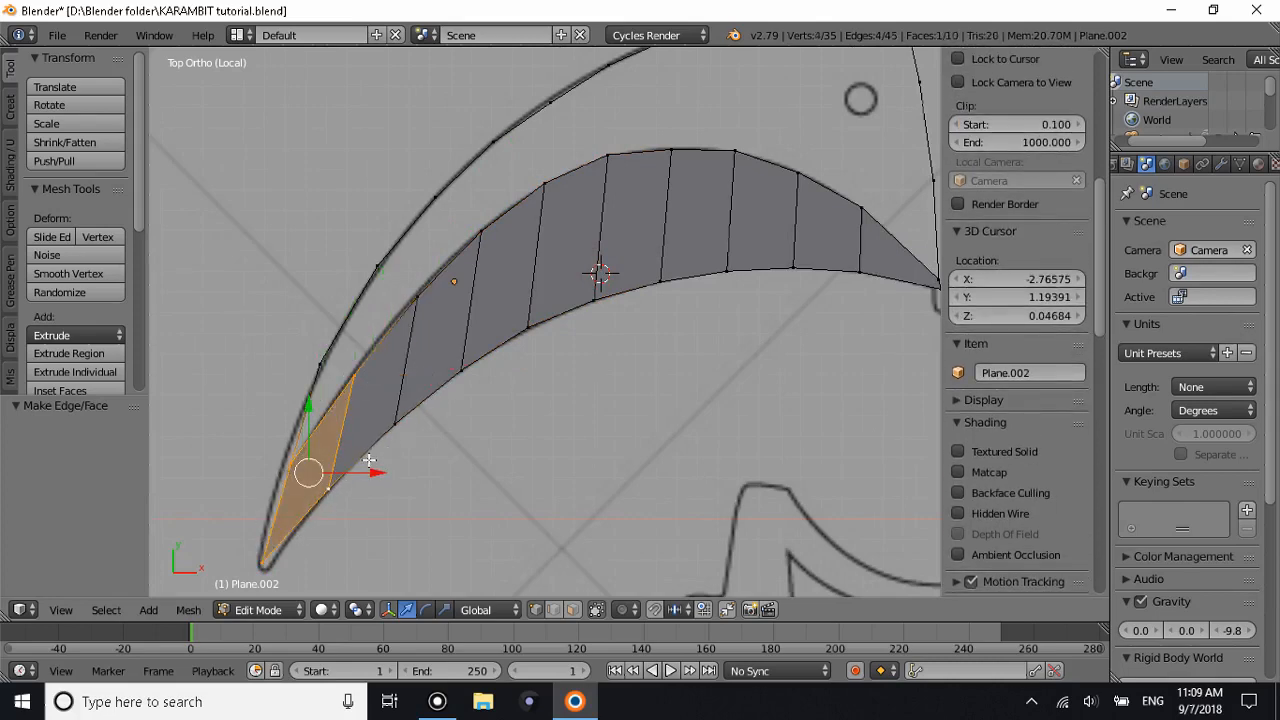
pyautogui.press('Tab')
pyautogui.press('Tab')
# Fill the first face from the tip between the upper and middle curves.
pyautogui.click(288, 465)
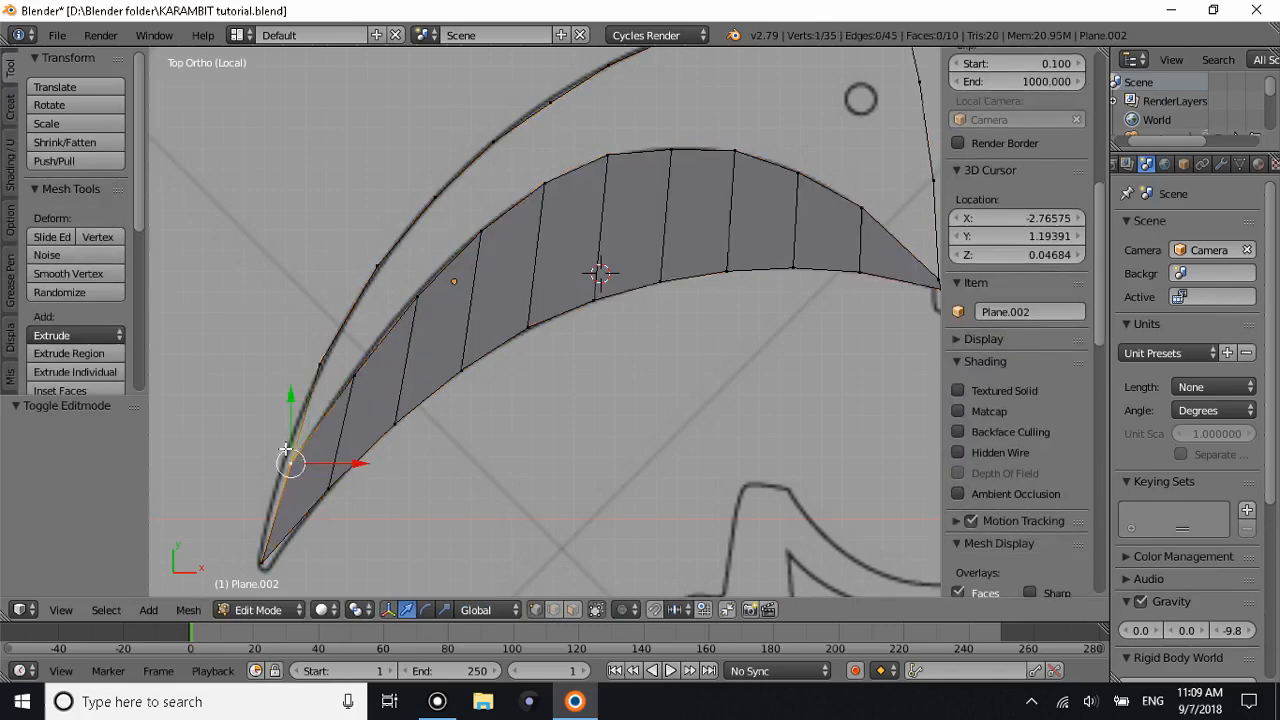
pyautogui.keyDown('ctrl'); pyautogui.rightClick(352, 377); pyautogui.keyUp('ctrl')
pyautogui.press('f')
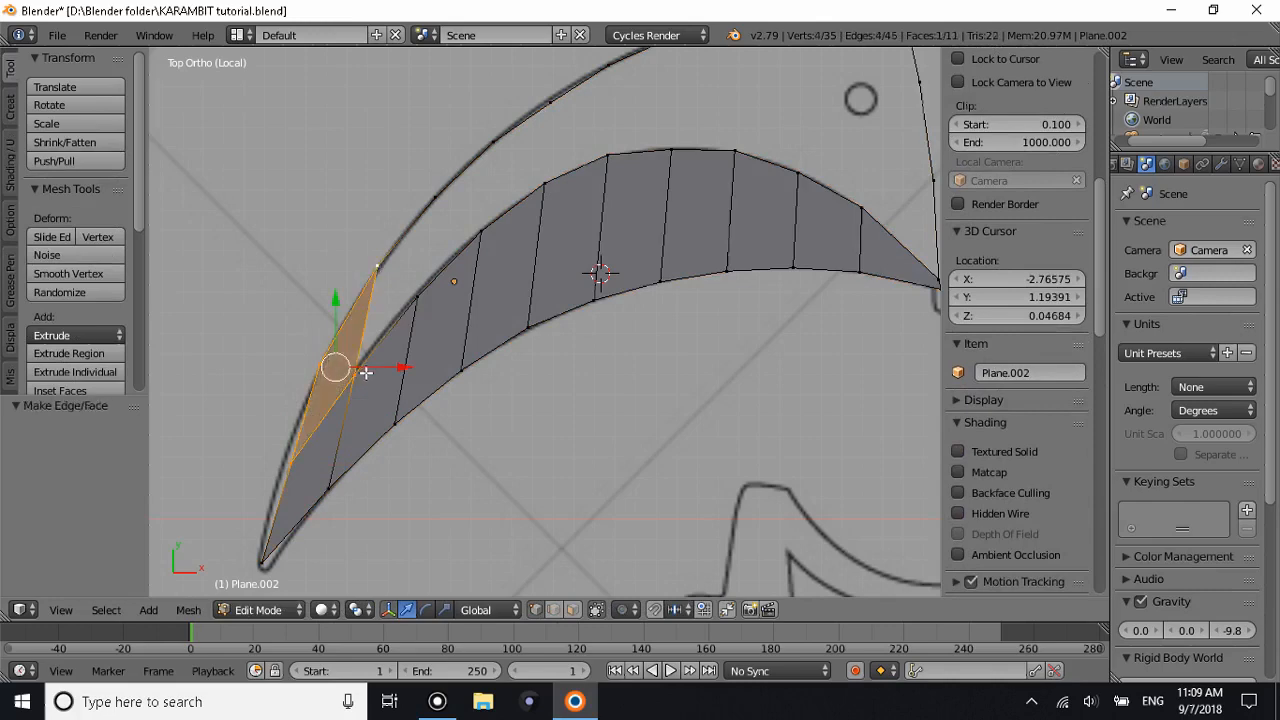
# Fill the second and third faces from the tip between the upper and middle curves.
pyautogui.rightClick(355, 375)
pyautogui.keyDown('shift'); pyautogui.rightClick(381, 266); pyautogui.keyUp('shift')
pyautogui.keyDown('shift'); pyautogui.rightClick(416, 292); pyautogui.keyUp('shift')
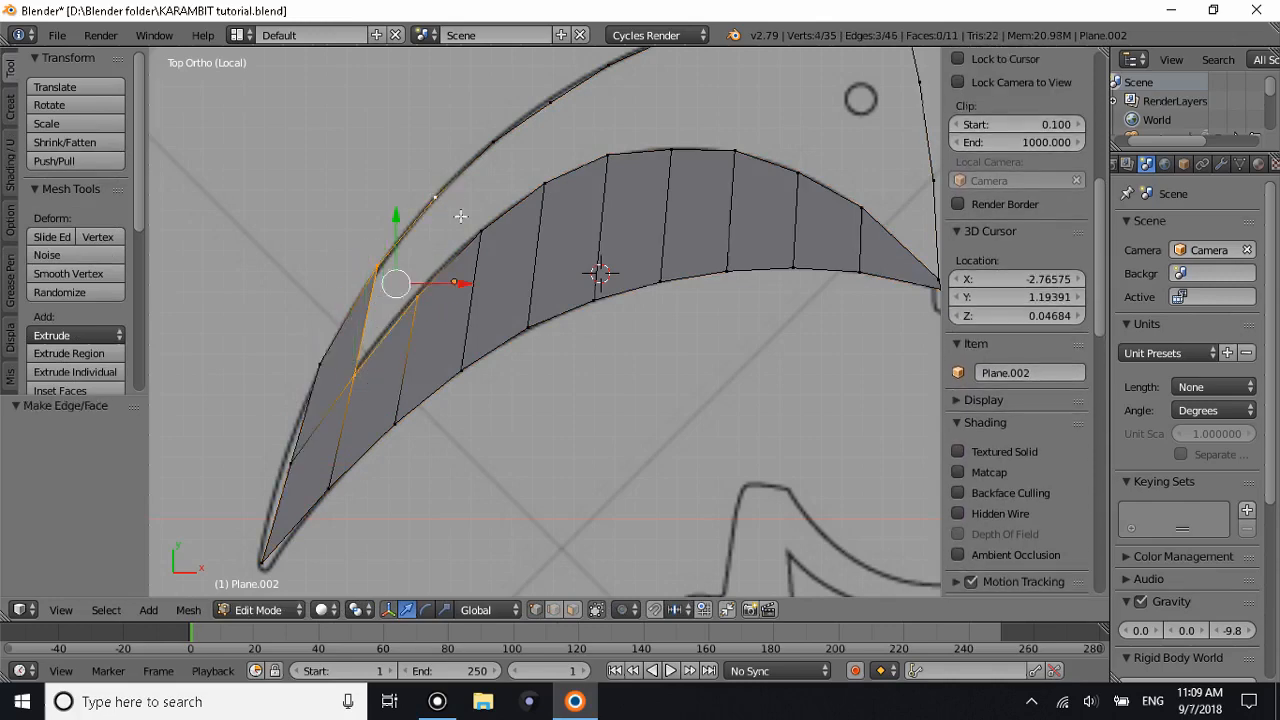
pyautogui.rightClick(416, 292)
pyautogui.keyDown('shift'); pyautogui.rightClick(435, 197); pyautogui.keyUp('shift')
pyautogui.keyDown('shift'); pyautogui.rightClick(492, 145); pyautogui.keyUp('shift')
pyautogui.keyDown('shift'); pyautogui.rightClick(480, 230); pyautogui.keyUp('shift')
pyautogui.press('f')
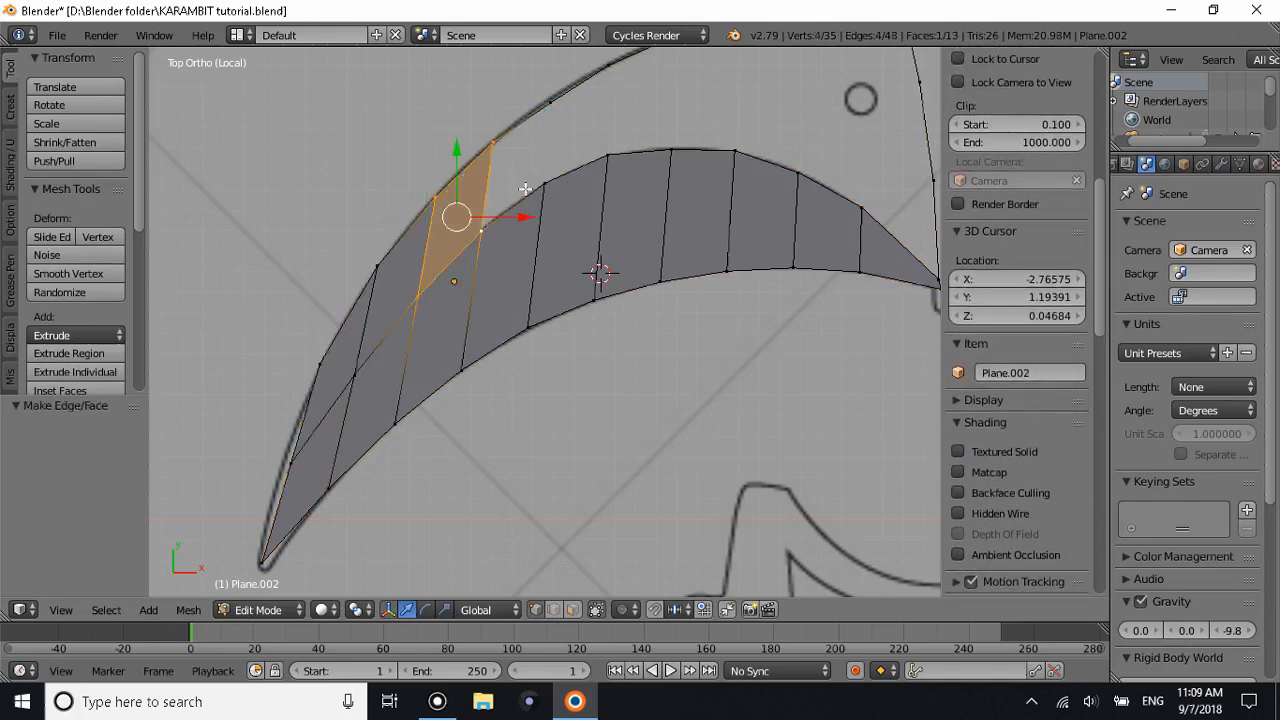
# Fill the fourth face from the tip between the upper and middle curves, working toward the guard.
pyautogui.rightClick(540, 186)
pyautogui.keyDown('shift'); pyautogui.rightClick(549, 102); pyautogui.keyUp('shift')
pyautogui.keyDown('shift'); pyautogui.rightClick(493, 146); pyautogui.keyUp('shift')
pyautogui.keyDown('shift'); pyautogui.rightClick(482, 229); pyautogui.keyUp('shift')
pyautogui.press('f')
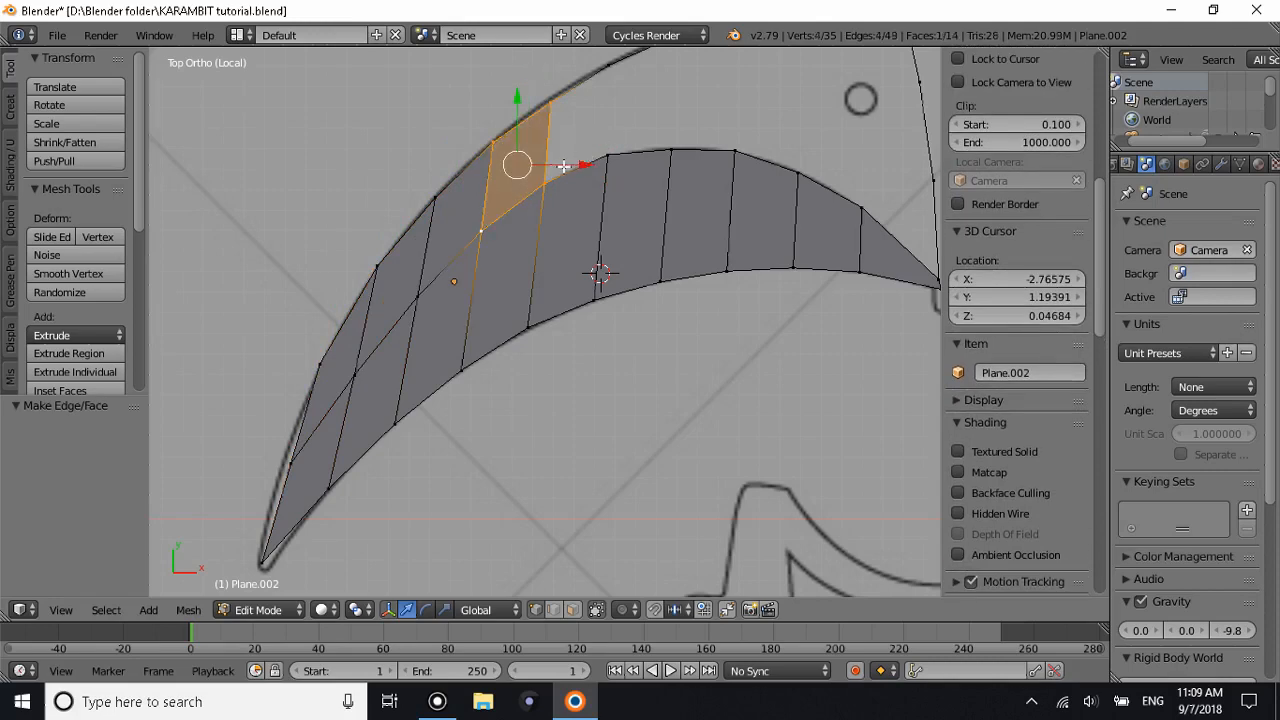
# Fill the fifth face from the tip between the upper and middle curves.
pyautogui.rightClick(549, 102)
pyautogui.keyDown('shift'); pyautogui.rightClick(540, 186); pyautogui.keyUp('shift')
pyautogui.keyDown('shift'); pyautogui.rightClick(608, 66); pyautogui.keyUp('shift')
pyautogui.keyDown('shift'); pyautogui.rightClick(607, 155); pyautogui.keyUp('shift')
pyautogui.press('f')
# Fill the sixth face from the tip between the upper and middle curves.
pyautogui.rightClick(660, 150)
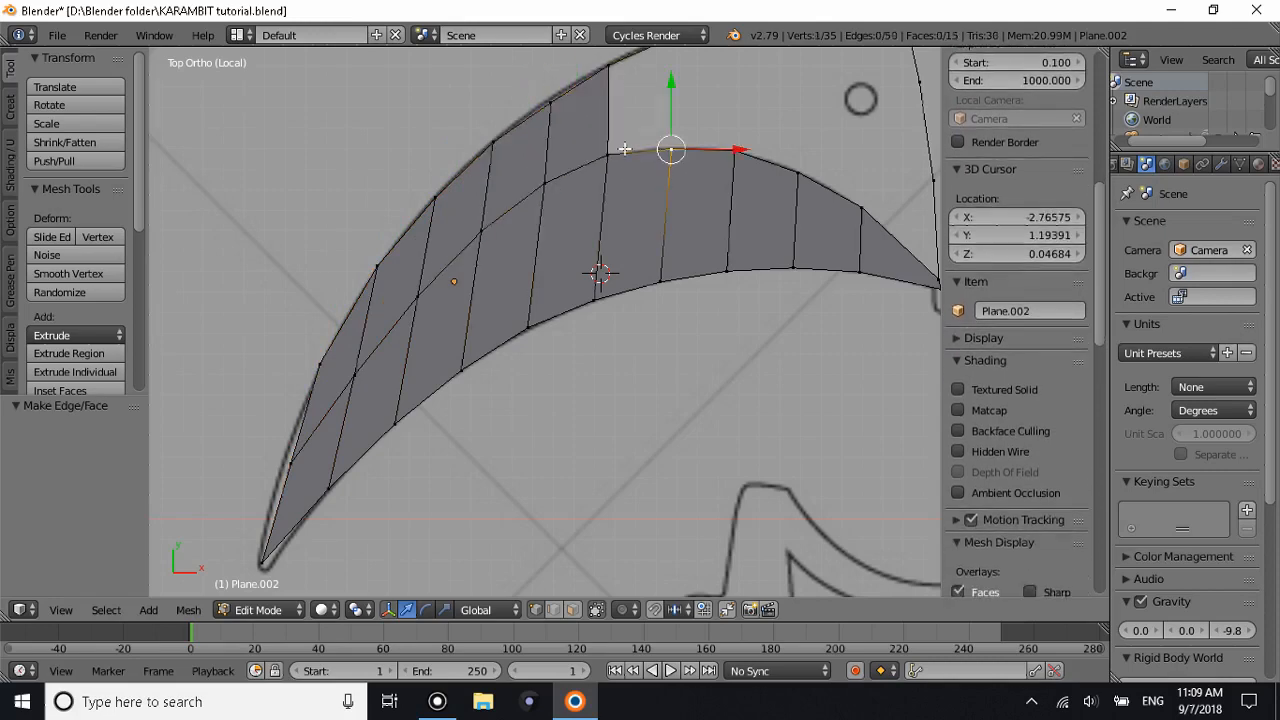
pyautogui.keyDown('shift'); pyautogui.rightClick(624, 148); pyautogui.keyUp('shift')
pyautogui.scroll(-1, 608, 128)
pyautogui.keyDown('shift'); pyautogui.rightClick(643, 88); pyautogui.keyUp('shift')
pyautogui.press('f')
pyautogui.keyDown('shift'); pyautogui.scroll(4, 696, 158); pyautogui.keyUp('shift')
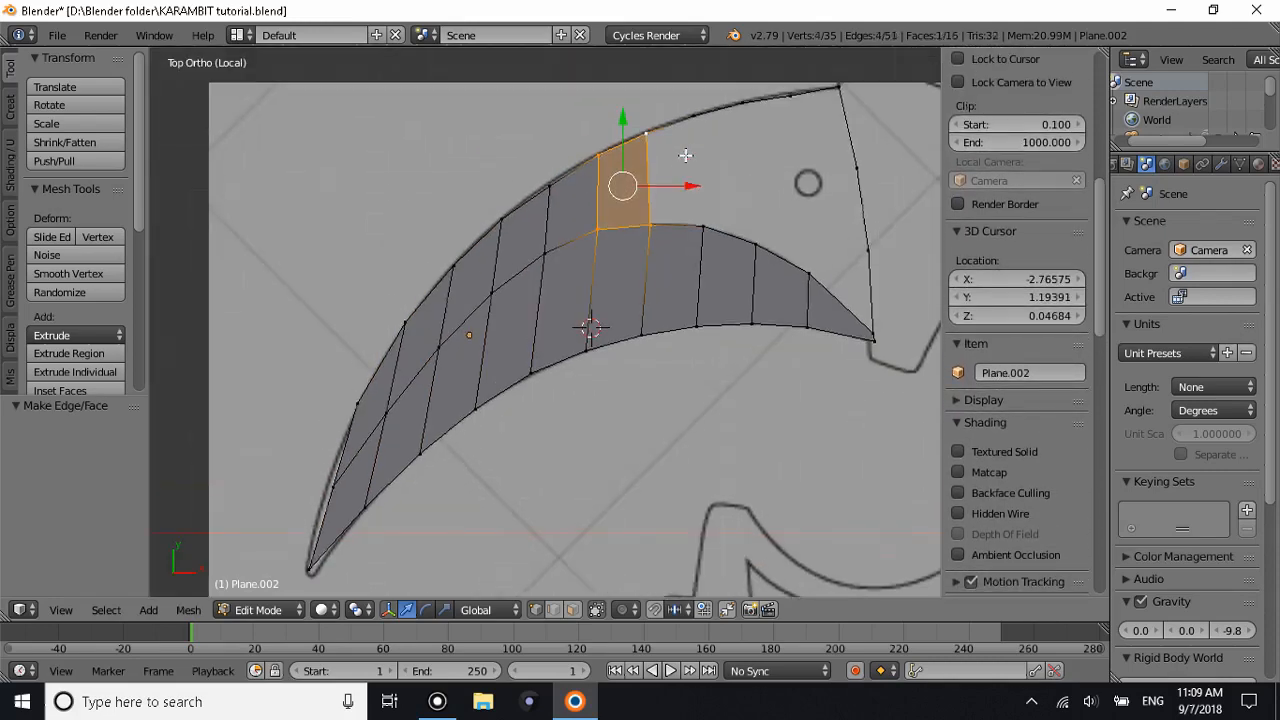
# Fill the seventh face from the tip between the upper and middle curves, continuing toward the guard.
pyautogui.keyDown('ctrl'); pyautogui.scroll(-6, 696, 158); pyautogui.keyUp('ctrl')
pyautogui.rightClick(500, 180)
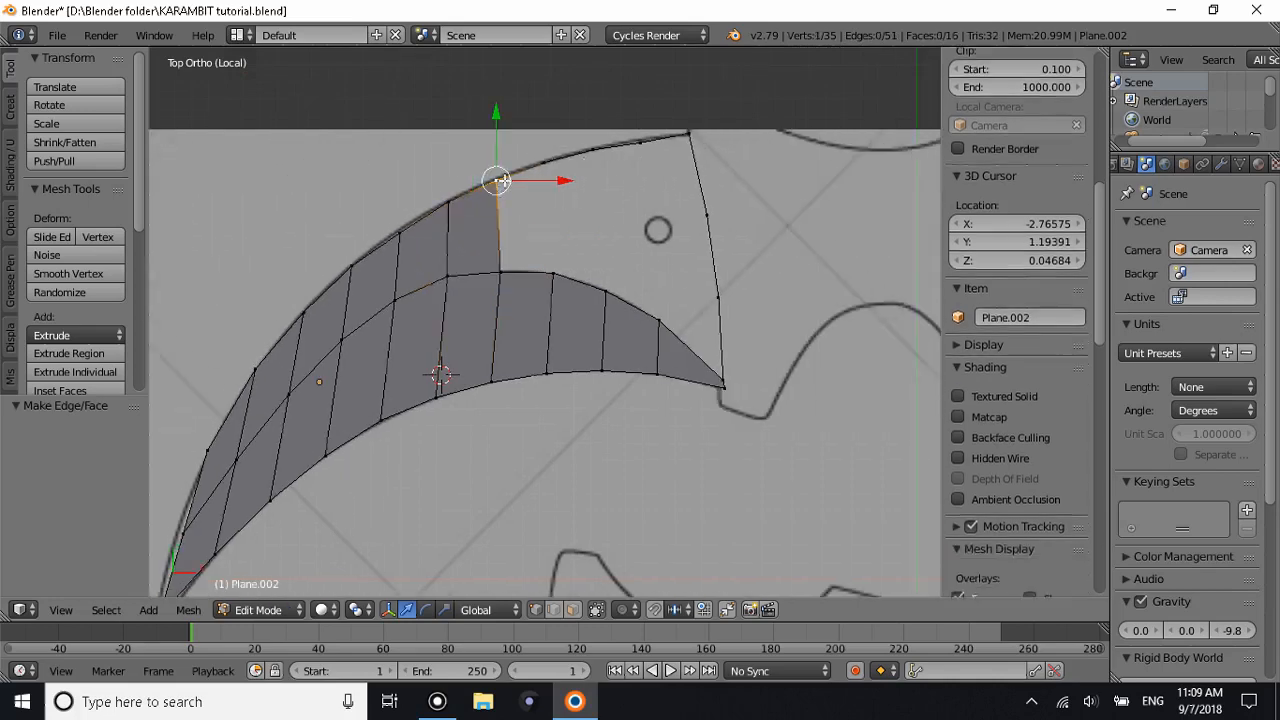
pyautogui.keyDown('shift'); pyautogui.rightClick(545, 160); pyautogui.keyUp('shift')
pyautogui.keyDown('shift'); pyautogui.rightClick(552, 272); pyautogui.keyUp('shift')
pyautogui.keyDown('shift'); pyautogui.rightClick(519, 254); pyautogui.keyUp('shift')
pyautogui.press('f')
# Fill the eighth face from the tip between the upper and middle curves.
pyautogui.rightClick(545, 160)
pyautogui.keyDown('shift'); pyautogui.rightClick(595, 148); pyautogui.keyUp('shift')
pyautogui.keyDown('shift'); pyautogui.rightClick(605, 290); pyautogui.keyUp('shift')
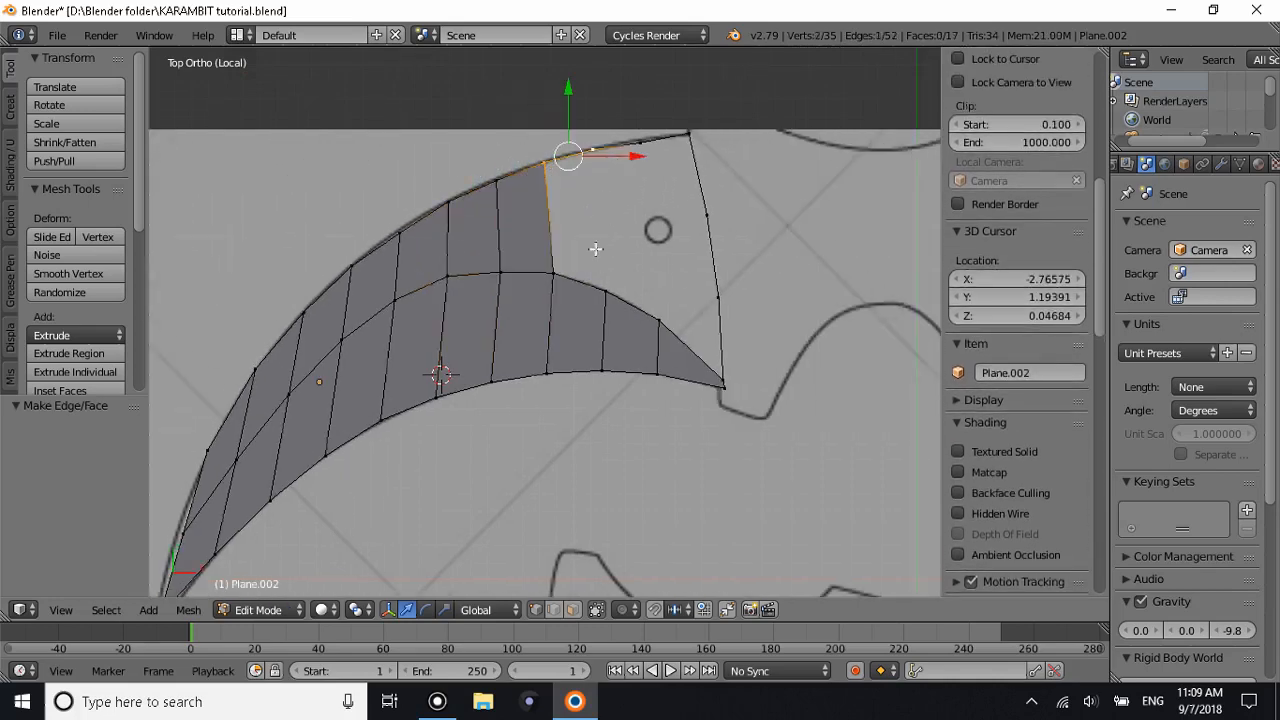
pyautogui.keyDown('shift'); pyautogui.rightClick(552, 272); pyautogui.keyUp('shift')
pyautogui.press('f')
# Fill the ninth face from the tip between the upper and middle curves.
pyautogui.rightClick(619, 128)
pyautogui.keyDown('shift'); pyautogui.rightClick(595, 148); pyautogui.keyUp('shift')
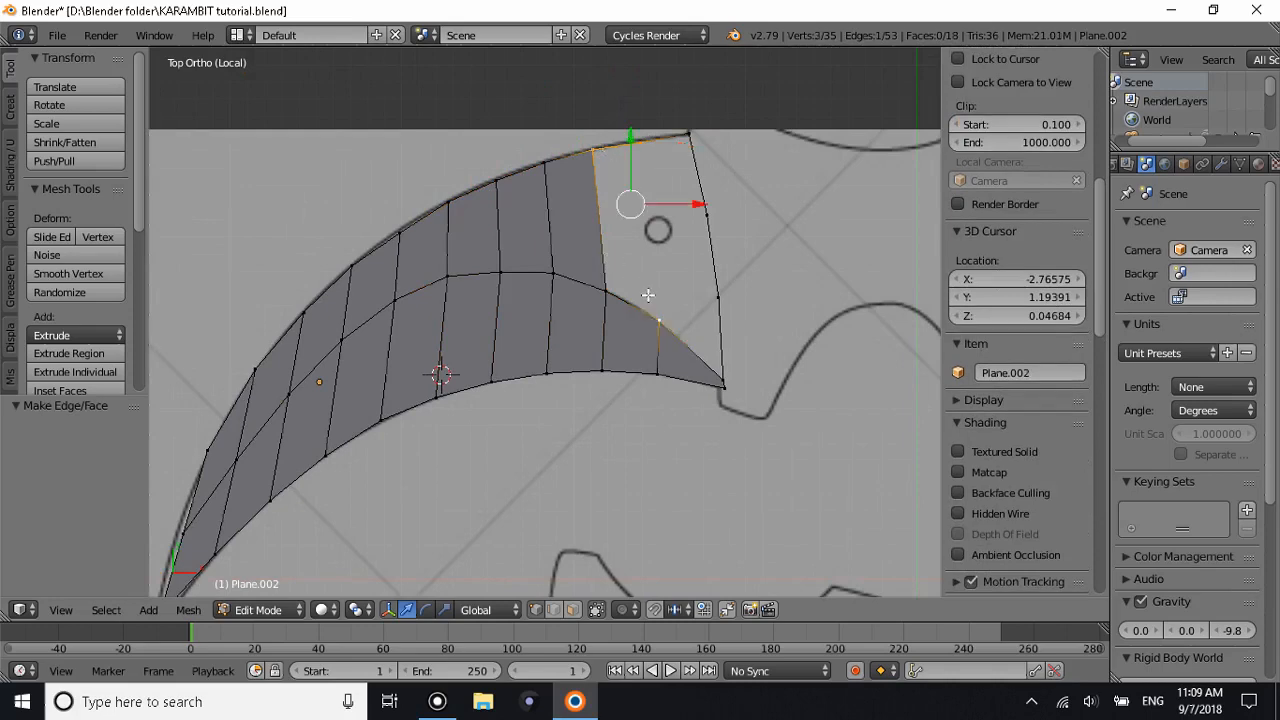
pyautogui.keyDown('shift'); pyautogui.rightClick(660, 320); pyautogui.keyUp('shift')
pyautogui.keyDown('shift'); pyautogui.rightClick(605, 290); pyautogui.keyUp('shift')
pyautogui.press('f')
# Fill the remaining gap at the guard end with one face through all the vertices of the curved end line.
pyautogui.rightClick(640, 141)
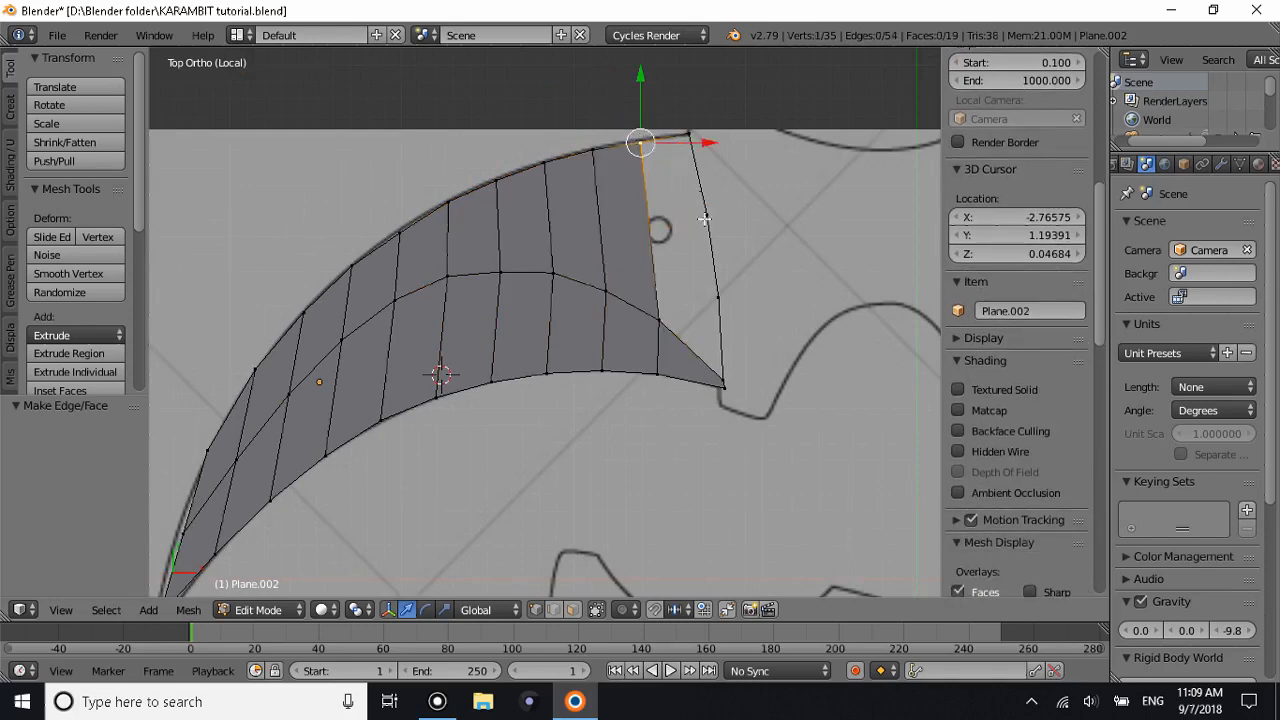
pyautogui.keyDown('shift'); pyautogui.rightClick(688, 133); pyautogui.keyUp('shift')
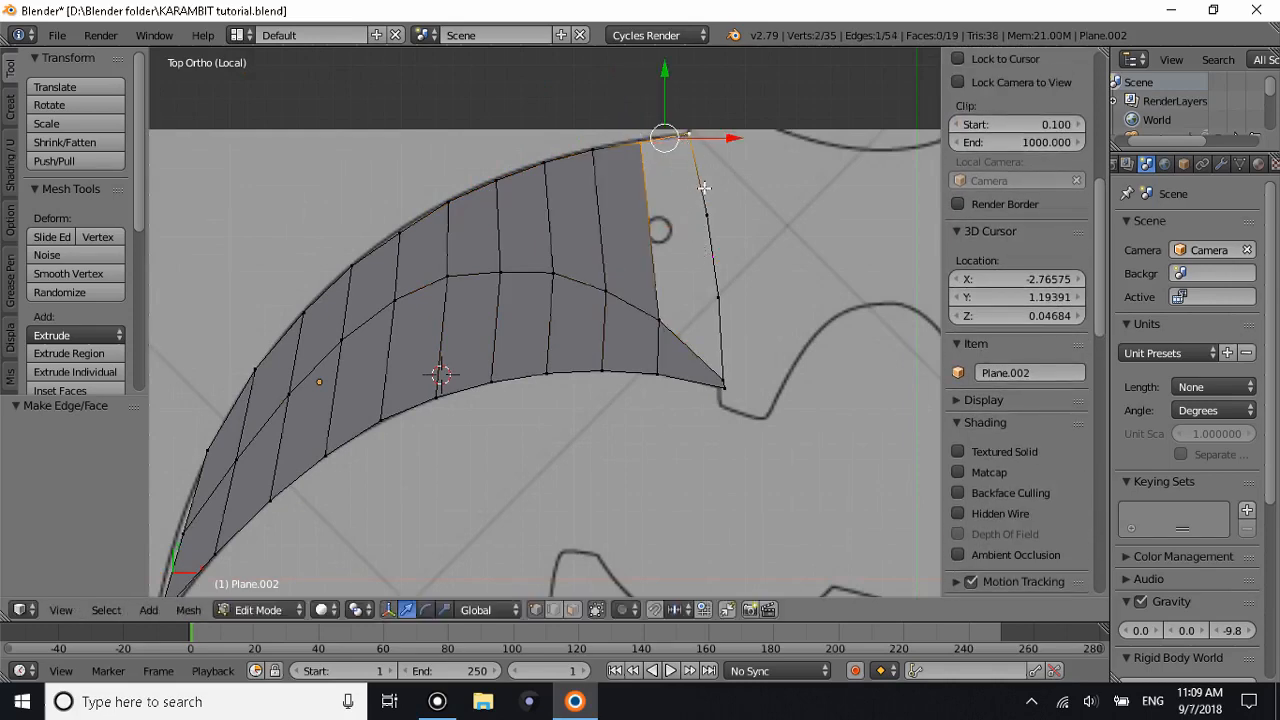
pyautogui.keyDown('shift'); pyautogui.rightClick(706, 215); pyautogui.keyUp('shift')
pyautogui.keyDown('shift'); pyautogui.rightClick(720, 378); pyautogui.keyUp('shift')
pyautogui.keyDown('shift'); pyautogui.rightClick(660, 322); pyautogui.keyUp('shift')
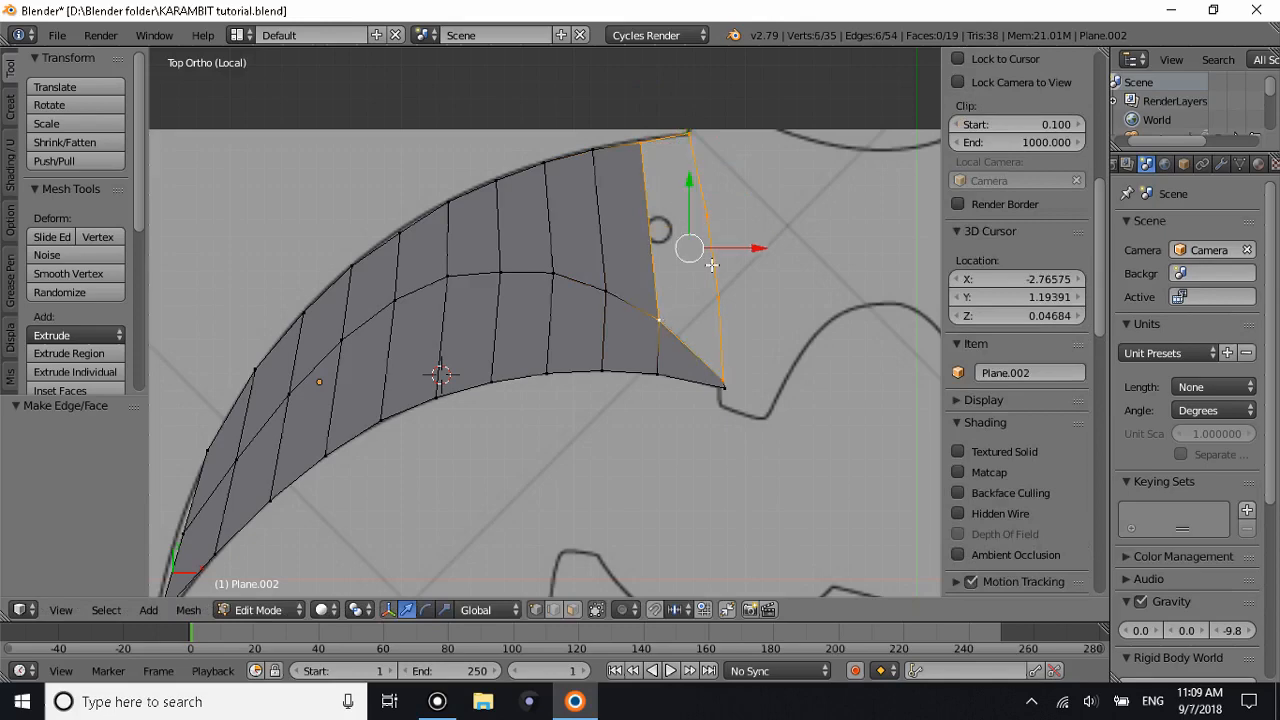
pyautogui.press('f')
pyautogui.press('Tab')
# Extrude all of the blade's faces 0.04 along their normal to give the blade thickness.
pyautogui.moveTo(710, 270); pyautogui.dragTo(678, 284, button='middle')
pyautogui.press('Tab')
pyautogui.scroll(-1, 659, 328)
pyautogui.moveTo(659, 334); pyautogui.dragTo(751, 257, button='middle')
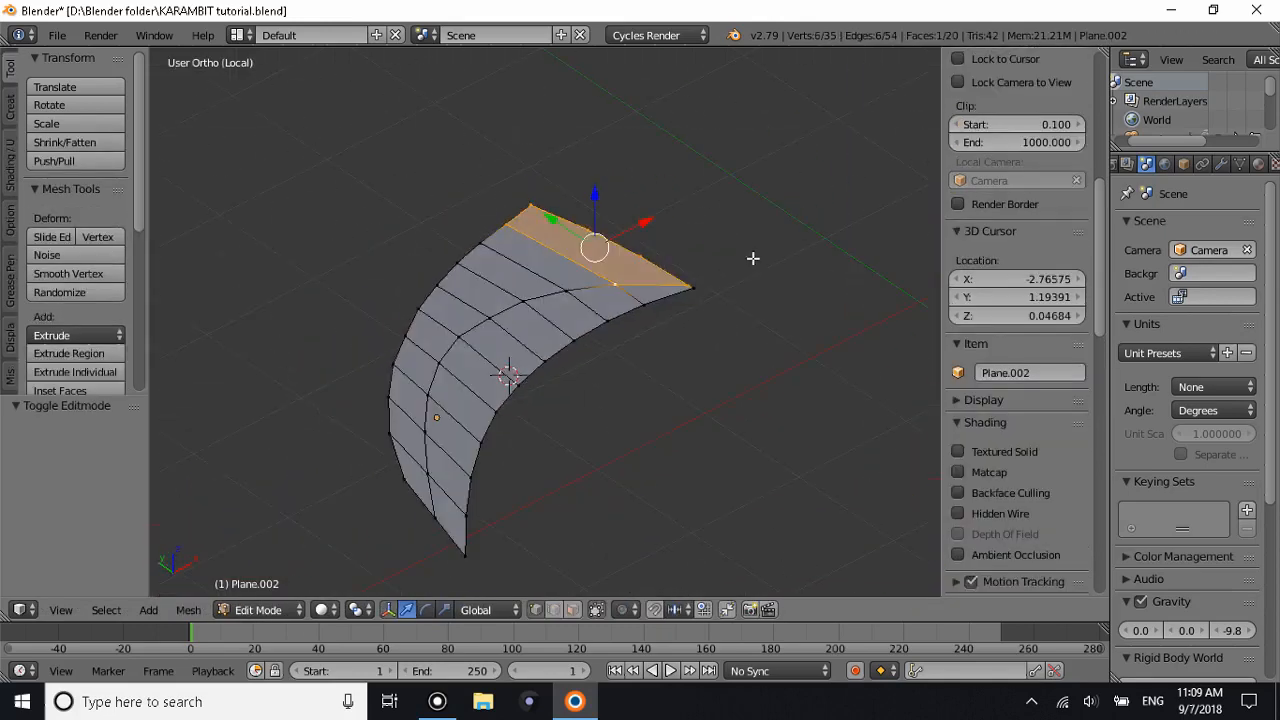
pyautogui.press('Tab')
pyautogui.moveTo(669, 311); pyautogui.dragTo(657, 258, button='middle')
pyautogui.scroll(2, 642, 299)
pyautogui.press('Tab')
pyautogui.press('a')
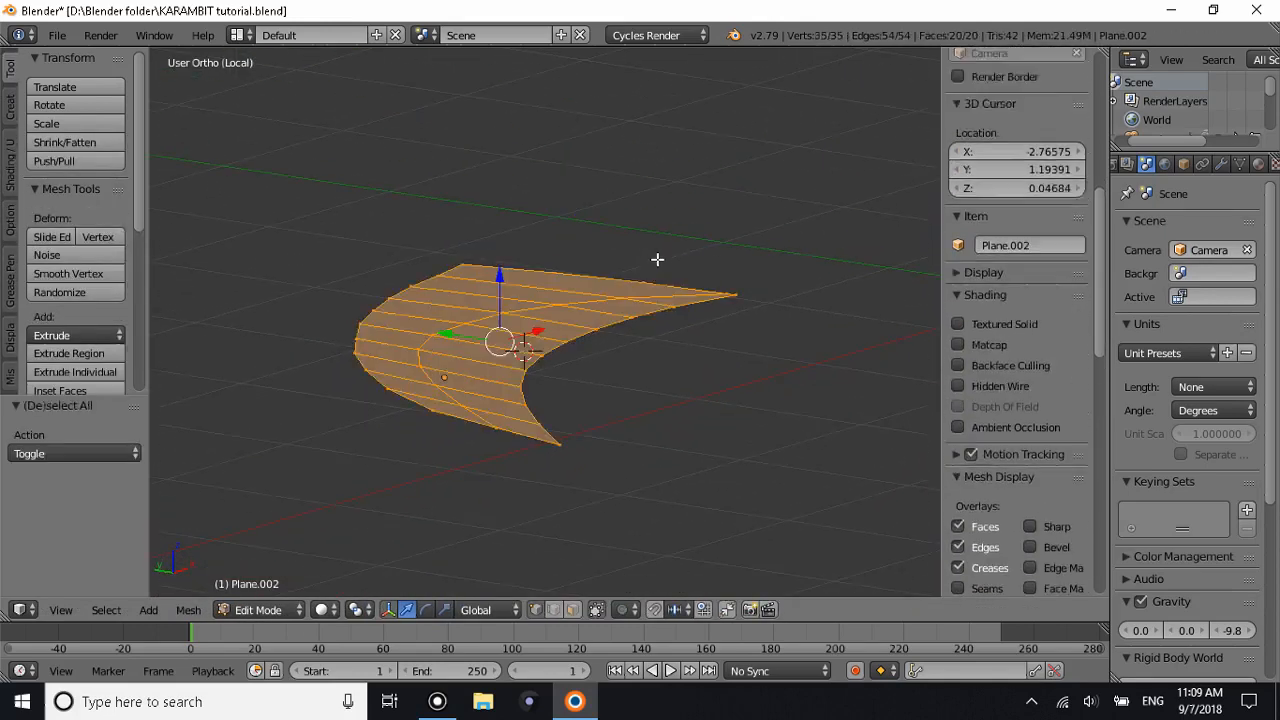
pyautogui.write('e')
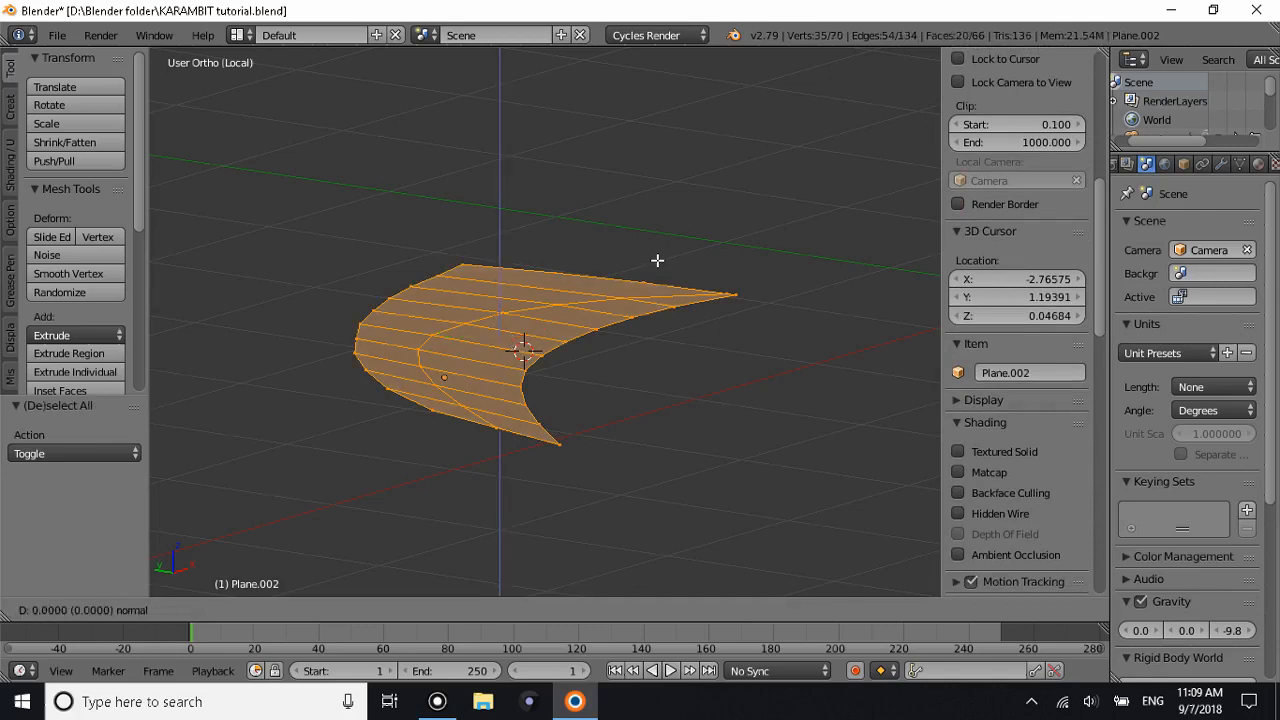
pyautogui.write('.04')
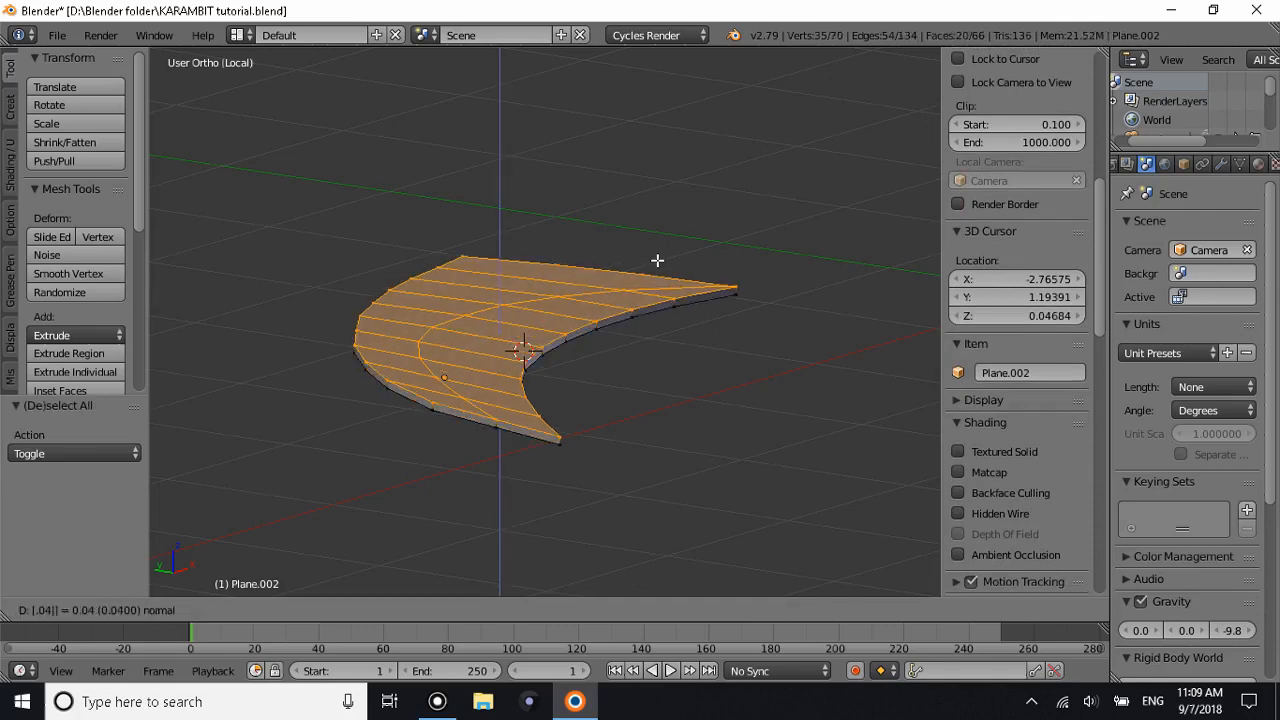
pyautogui.press('Return')
pyautogui.press('Tab')
pyautogui.press('Tab')
# Select the top-face vertices along the blade's lower cutting edge, leaving out those at the guard end.
pyautogui.moveTo(663, 263); pyautogui.dragTo(603, 346, button='middle')
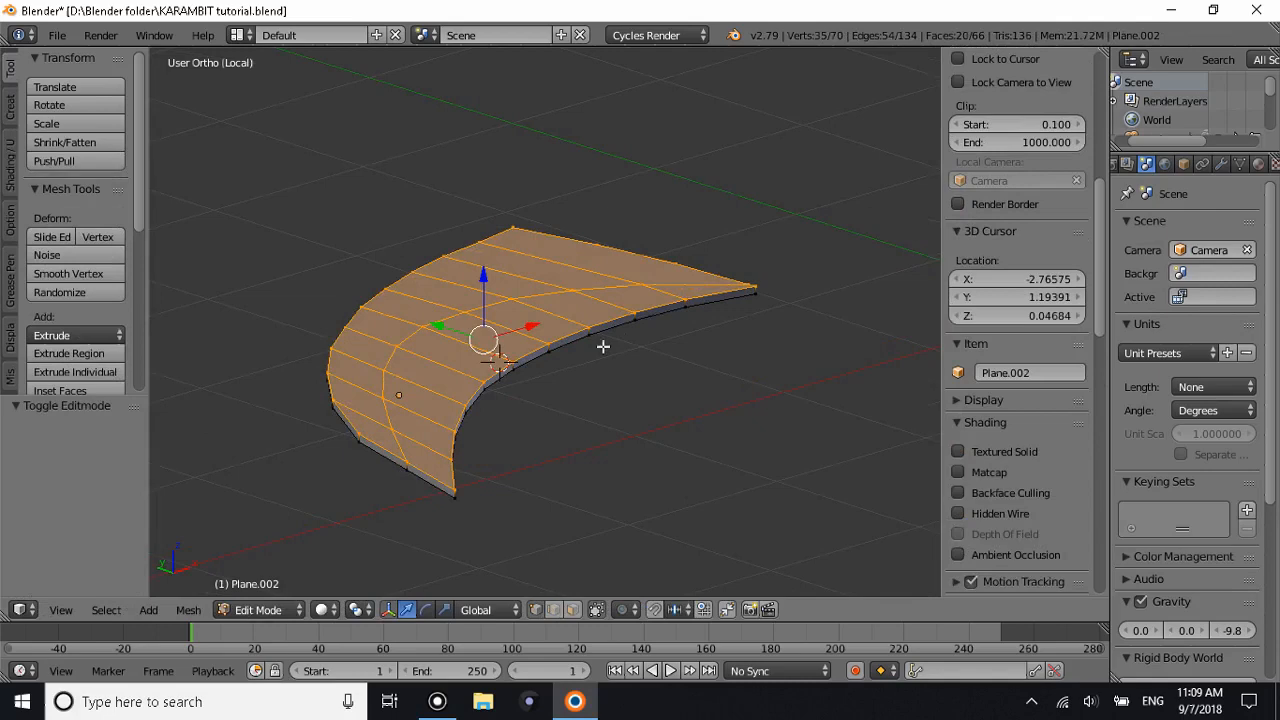
pyautogui.rightClick(454, 487)
pyautogui.press('KP_7')
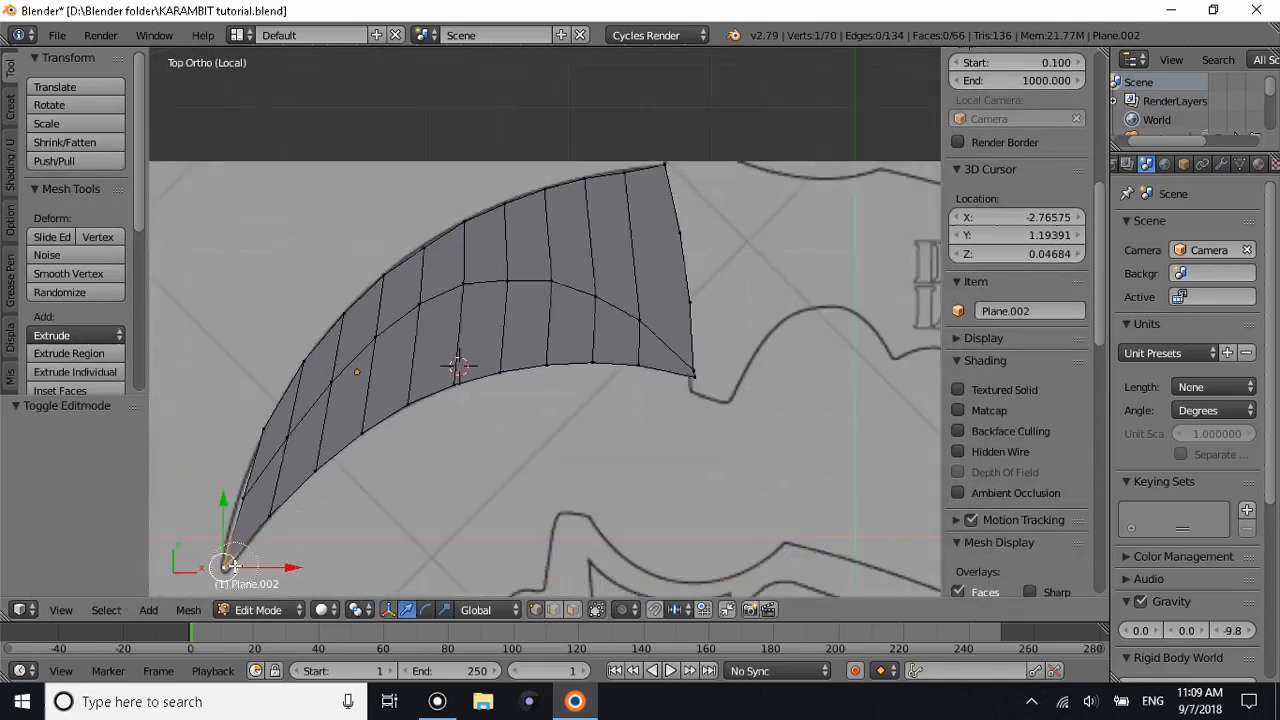
pyautogui.moveTo(238, 560)
pyautogui.mouseDown()
pyautogui.moveTo(306, 477)
pyautogui.moveTo(400, 400)
pyautogui.moveTo(560, 366)
pyautogui.moveTo(686, 392)
pyautogui.mouseUp()
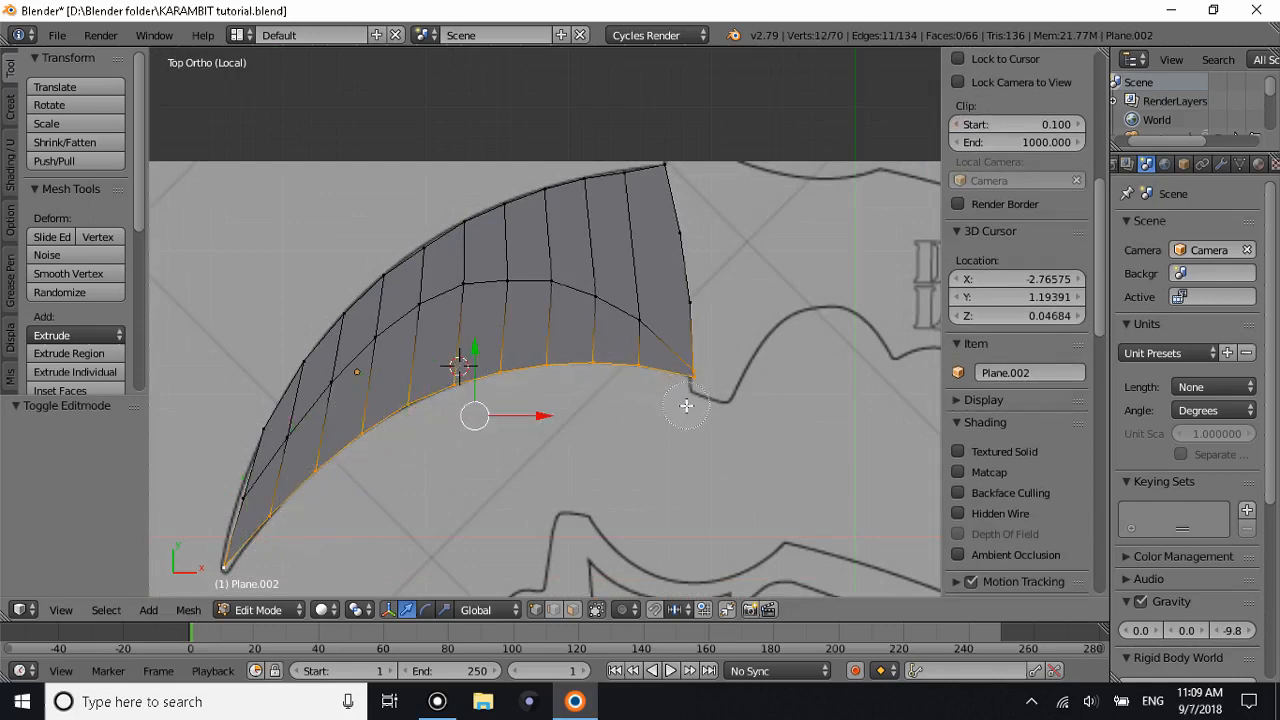
pyautogui.moveTo(682, 388); pyautogui.dragTo(636, 359, button='middle')
pyautogui.moveTo(532, 348); pyautogui.dragTo(511, 366)
pyautogui.rightClick(535, 351)
pyautogui.keyDown('shift'); pyautogui.rightClick(731, 282); pyautogui.keyUp('shift')
# In front view, move the selected cutting-edge vertices down along Z toward the blade's underside.
pyautogui.press('KP_1')
pyautogui.keyDown('shift'); pyautogui.scroll(4, 414, 345); pyautogui.keyUp('shift')
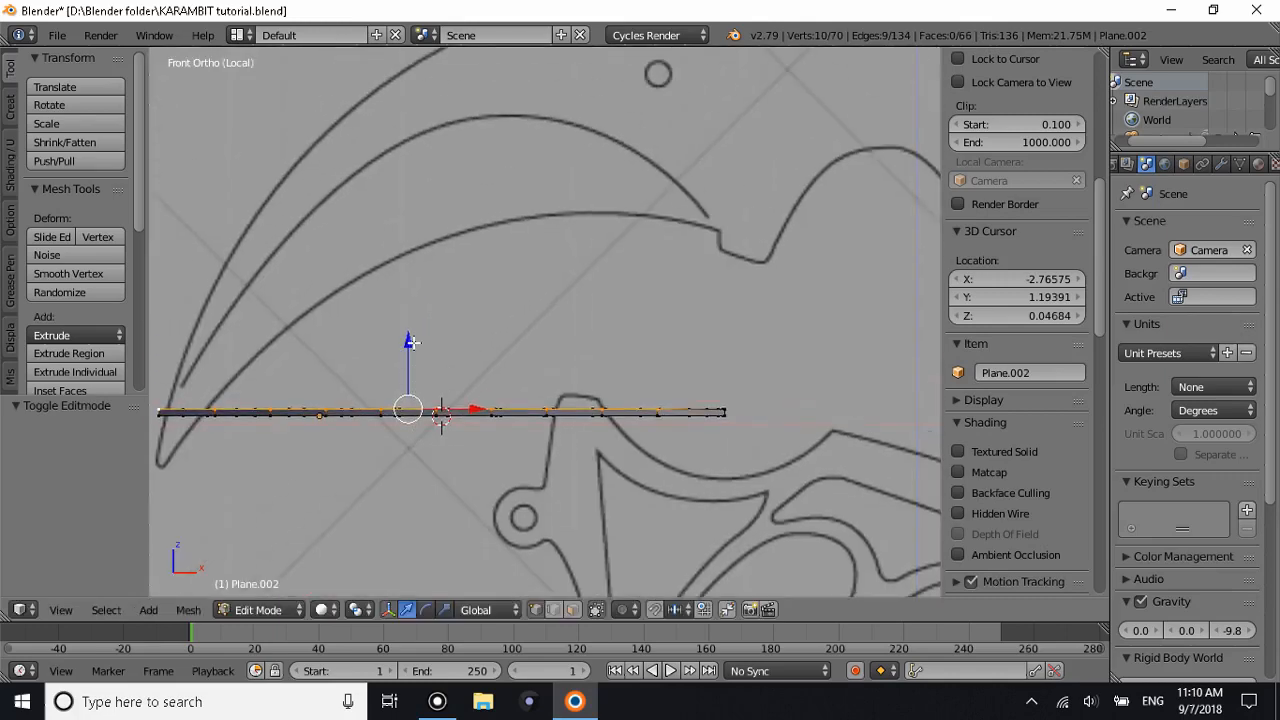
pyautogui.keyDown('shift'); pyautogui.scroll(-5, 408, 350); pyautogui.keyUp('shift')
pyautogui.keyDown('ctrl'); pyautogui.scroll(5, 400, 354); pyautogui.keyUp('ctrl')
pyautogui.keyDown('ctrl'); pyautogui.scroll(-9, 400, 349); pyautogui.keyUp('ctrl')
pyautogui.scroll(5, 371, 223)
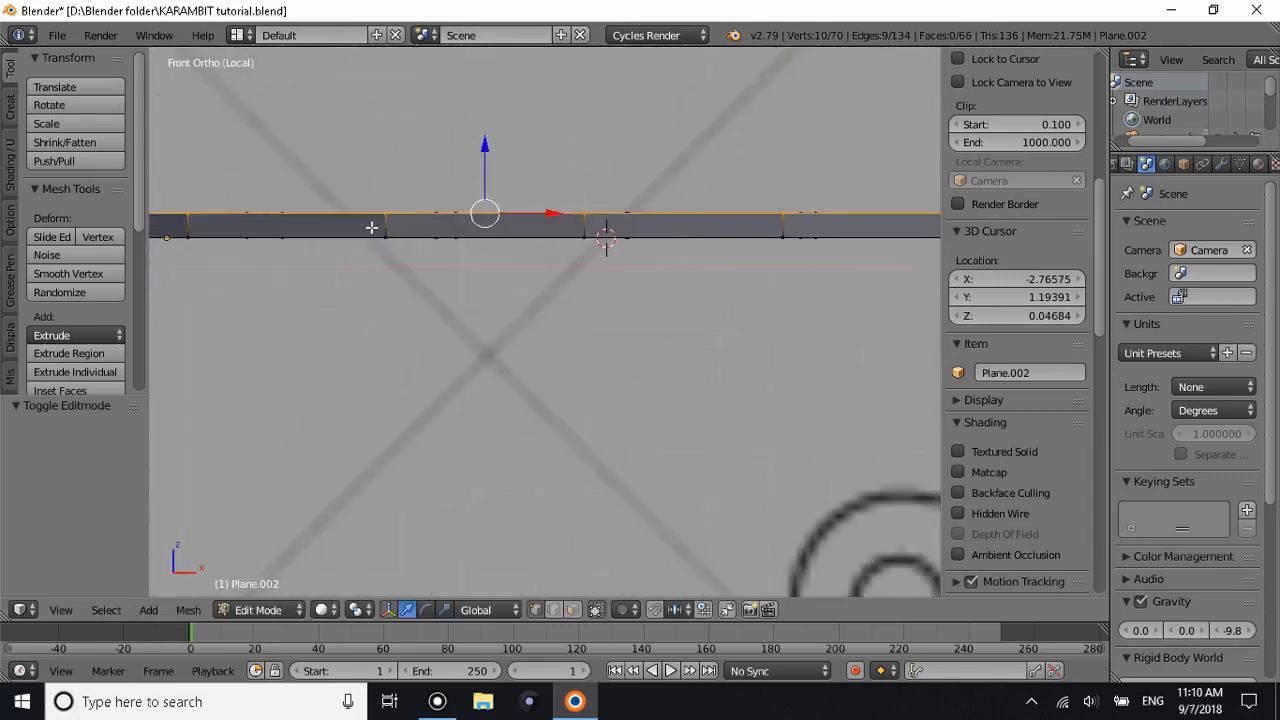
pyautogui.keyDown('ctrl'); pyautogui.scroll(-2, 367, 194); pyautogui.keyUp('ctrl')
pyautogui.keyDown('shift'); pyautogui.scroll(4, 371, 194); pyautogui.keyUp('shift')
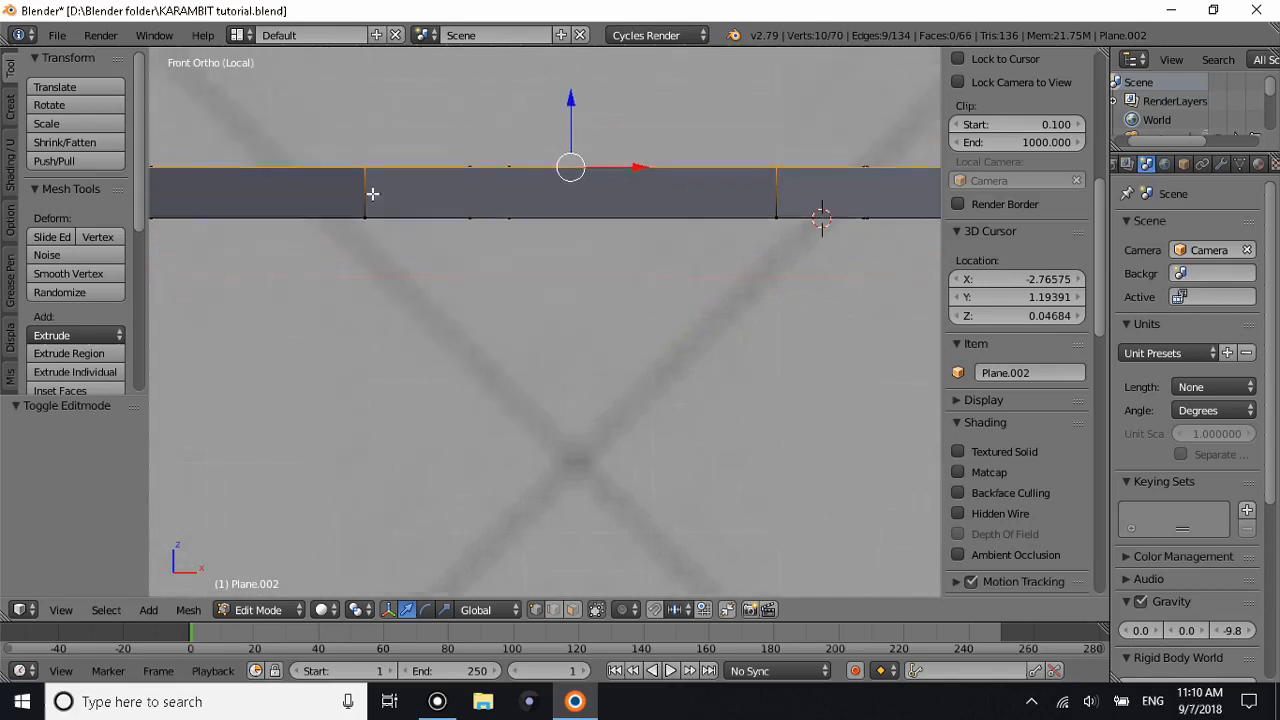
pyautogui.keyDown('shift'); pyautogui.scroll(3, 559, 160); pyautogui.keyUp('shift')
pyautogui.scroll(3, 566, 164)
pyautogui.press('g')
pyautogui.press('z')
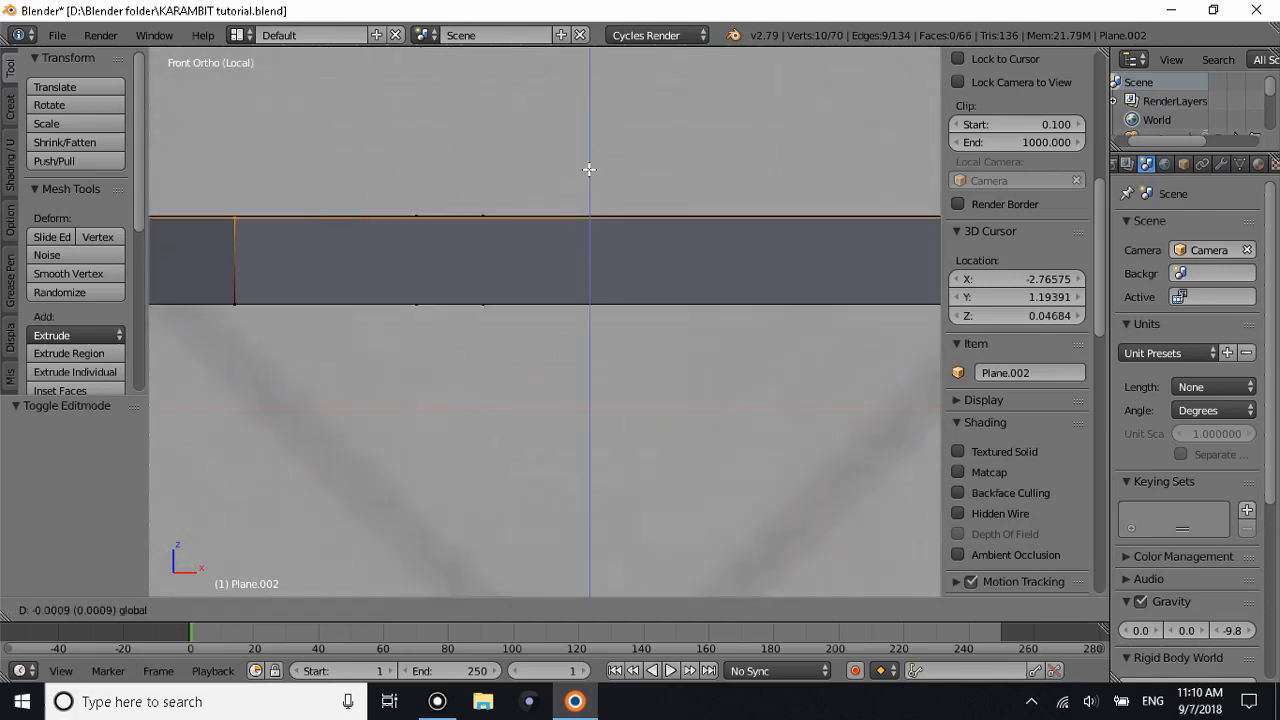
pyautogui.click(592, 236)
# Add a Subdivision Surface modifier with 2 view subdivisions to the blade and shade it smooth.
pyautogui.press('Tab')
pyautogui.scroll(-7, 588, 236)
pyautogui.moveTo(541, 232); pyautogui.dragTo(868, 298, button='middle')
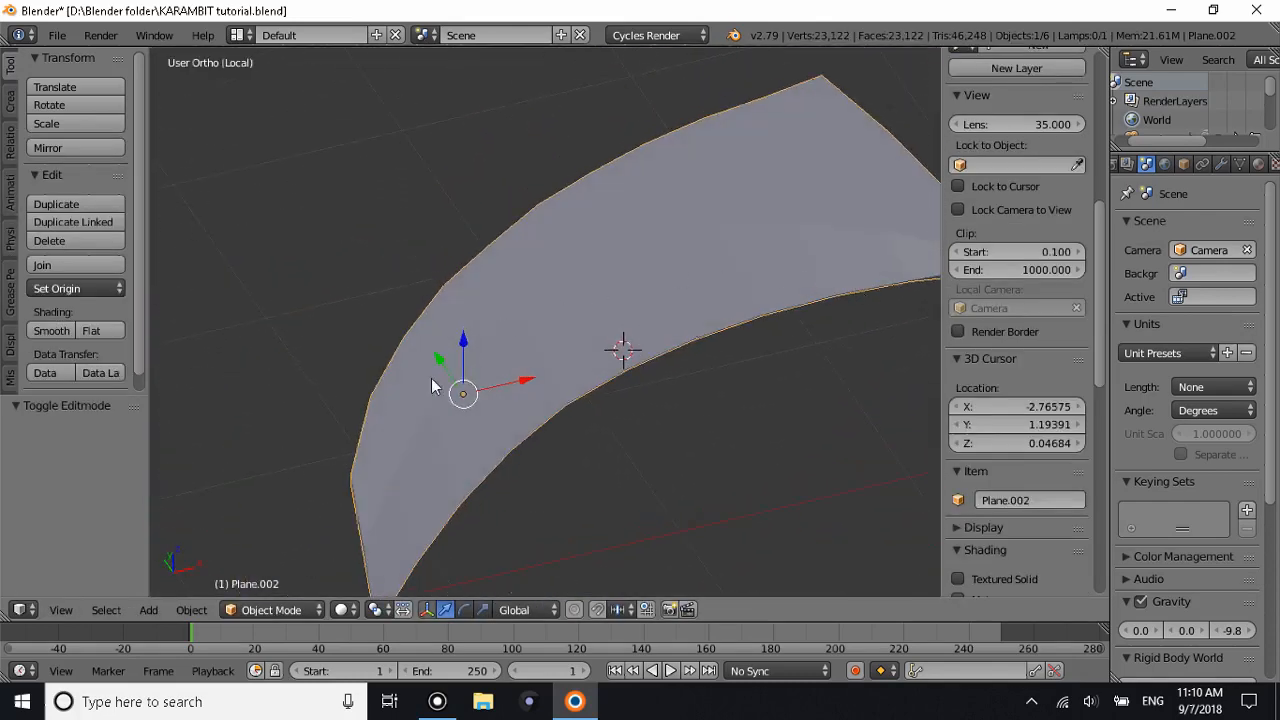
pyautogui.scroll(-3, 432, 386)
pyautogui.moveTo(432, 386); pyautogui.dragTo(489, 454, button='middle')
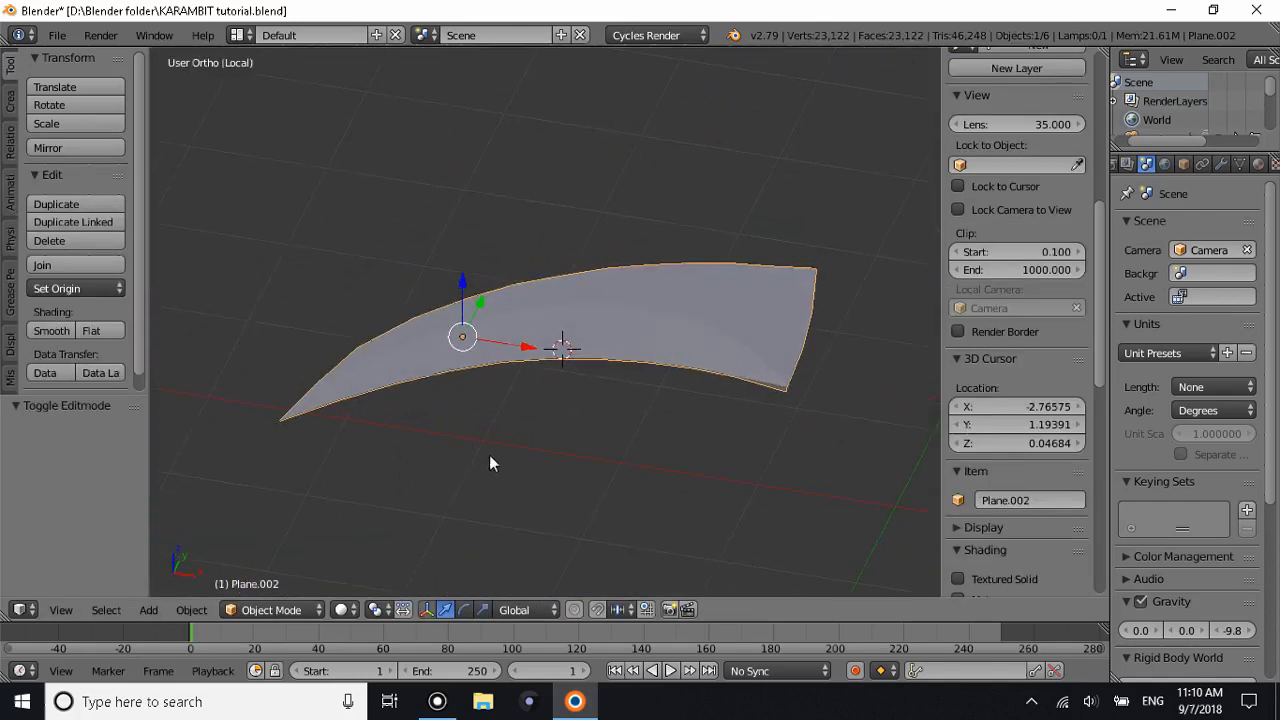
pyautogui.click(1221, 164)
pyautogui.click(1185, 228)
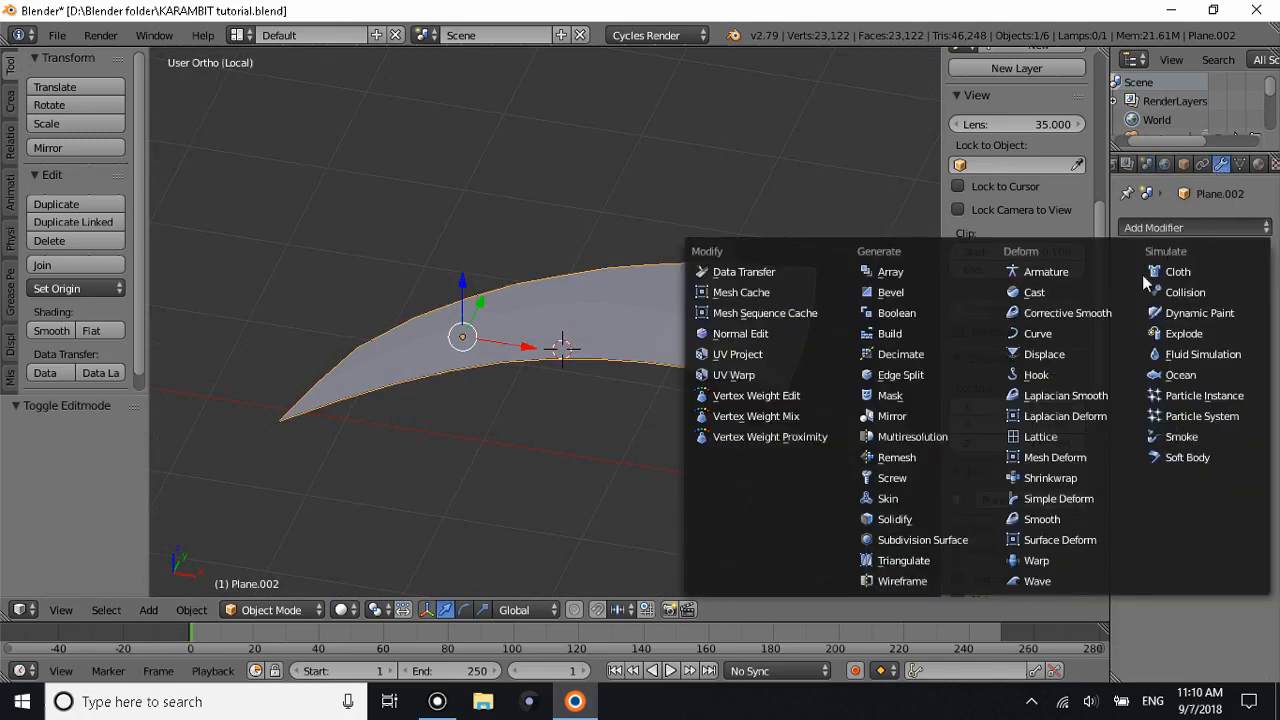
pyautogui.click(949, 536)
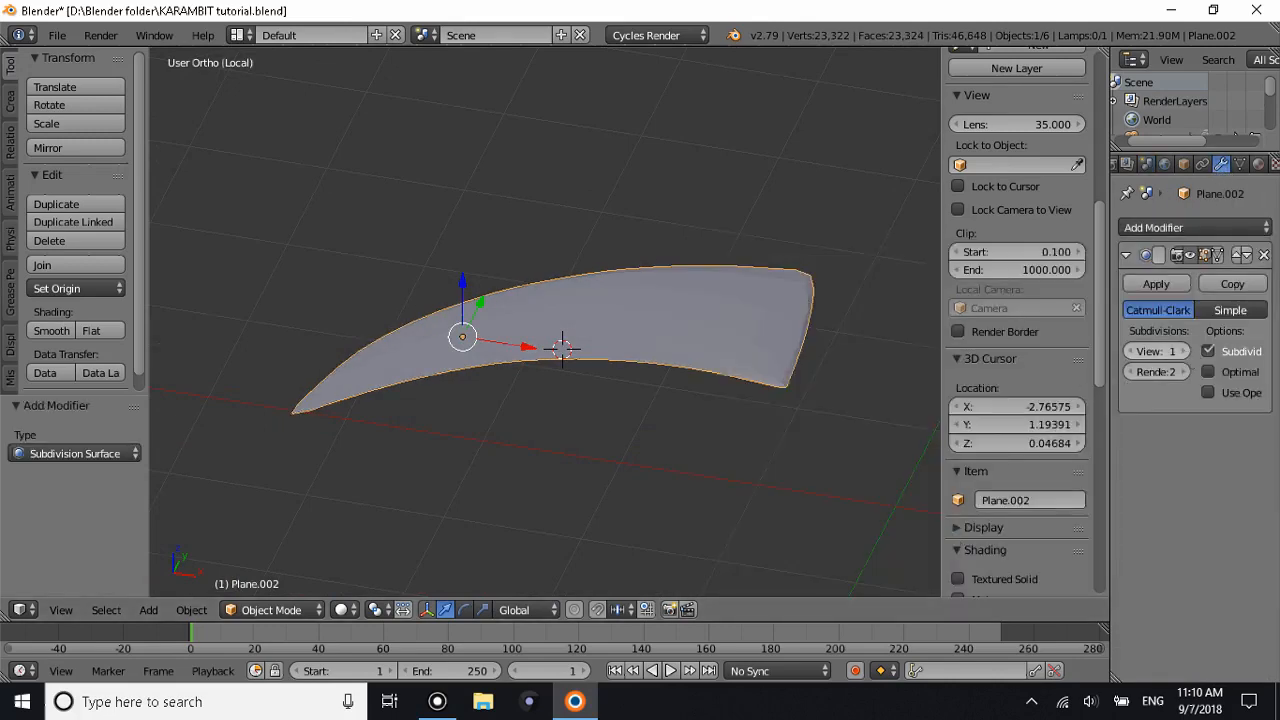
pyautogui.click(1181, 351)
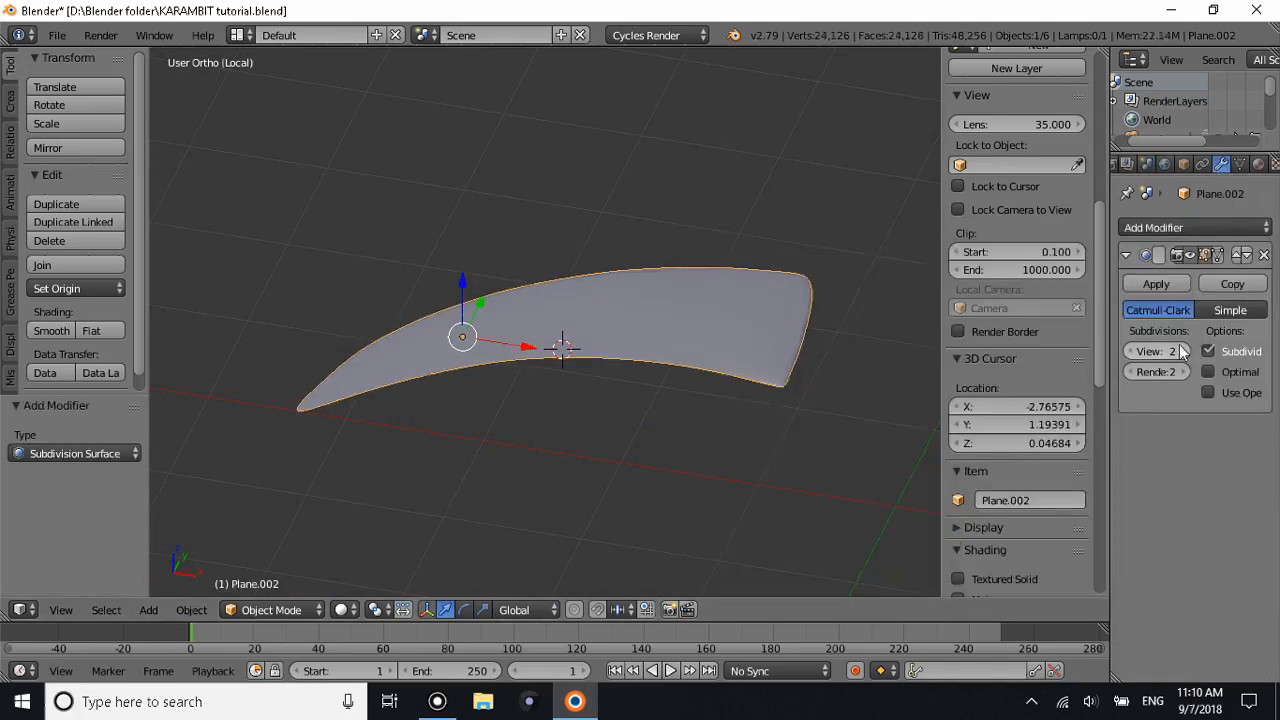
pyautogui.click(65, 334)
# Try a loop cut along the blade between the middle curve and the cutting edge.
pyautogui.moveTo(300, 342); pyautogui.dragTo(440, 372, button='middle')
pyautogui.press('Tab')
pyautogui.hotkey('ctrl', 'r')
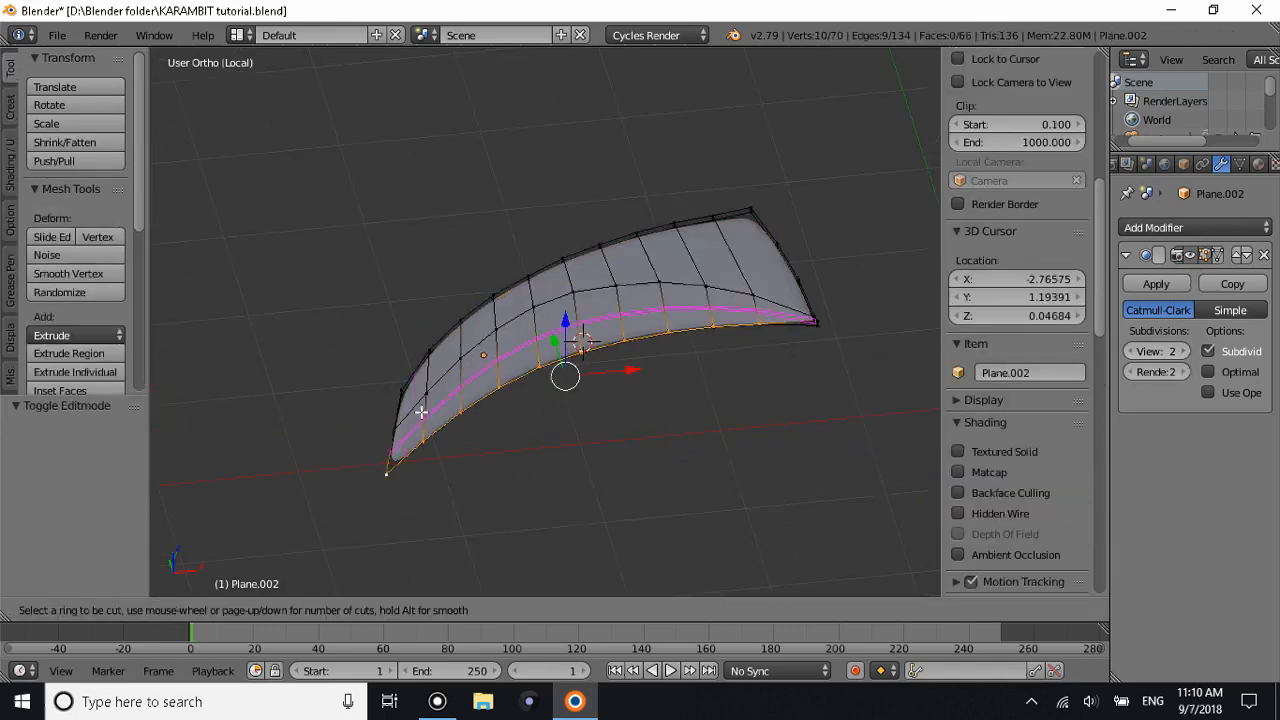
pyautogui.click(428, 407)
pyautogui.click(428, 407)
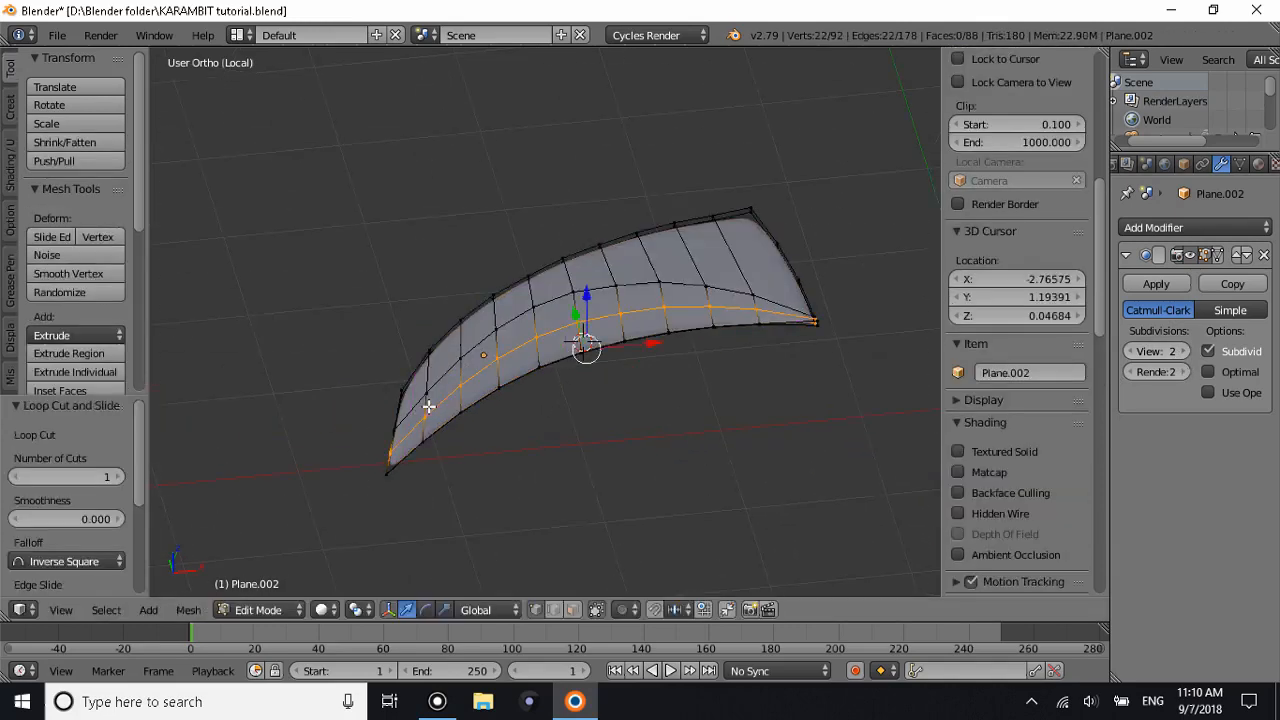
pyautogui.hotkey('ctrl', 'z')
# Add an edge loop around the blade's side faces and slide it up against the top rim.
pyautogui.moveTo(438, 410); pyautogui.dragTo(472, 368, button='middle')
pyautogui.scroll(4, 393, 408)
pyautogui.moveTo(393, 408); pyautogui.dragTo(549, 394, button='middle')
pyautogui.hotkey('ctrl', 'r')
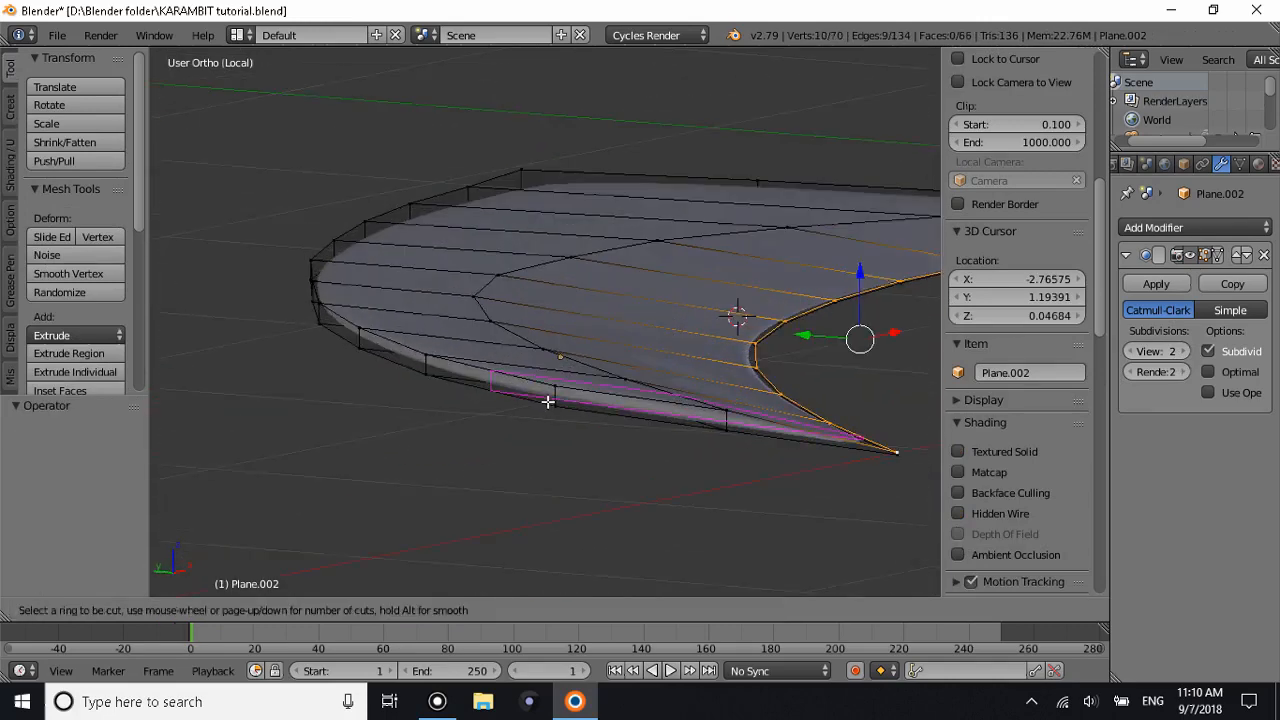
pyautogui.click(551, 394)
pyautogui.click(560, 372)
# Add a second edge loop around the blade's side faces and slide it down against the bottom rim.
pyautogui.hotkey('ctrl', 'r')
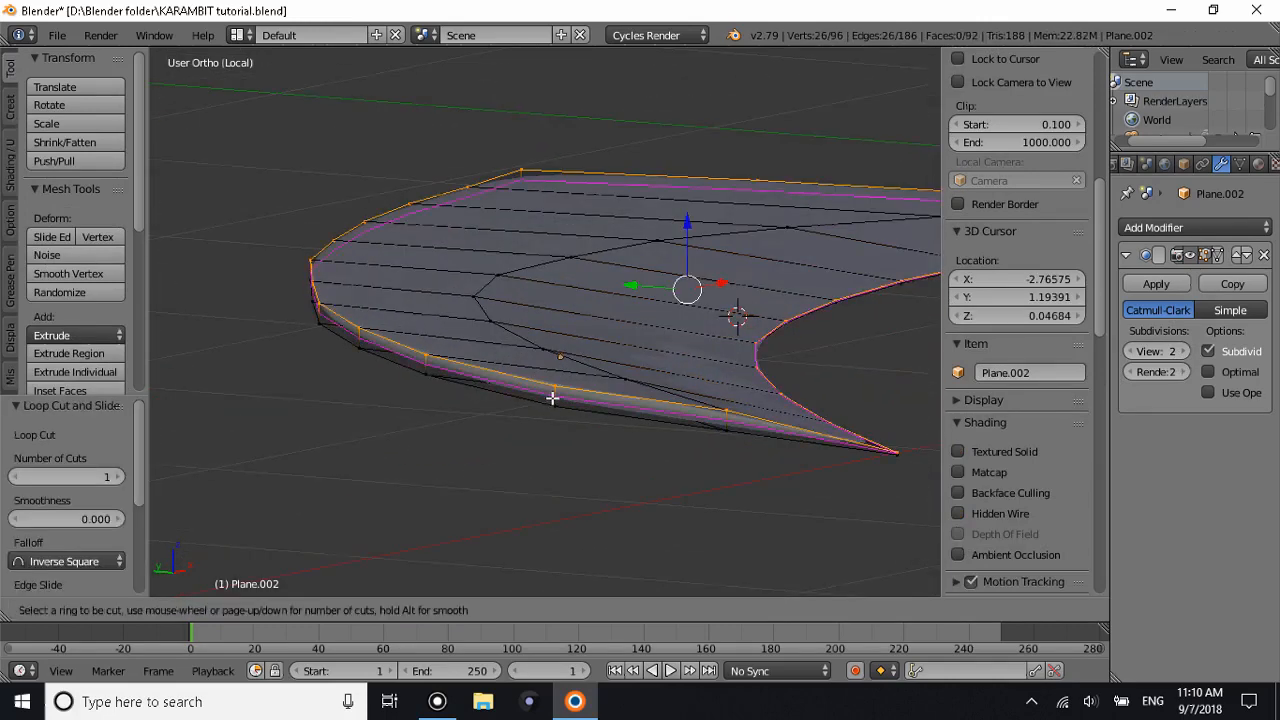
pyautogui.click(553, 398)
pyautogui.click(554, 407)
pyautogui.press('Tab')
pyautogui.moveTo(602, 375); pyautogui.dragTo(507, 387, button='middle')
# Add two edge loops between the middle curve and the cutting edge, sliding one against the curve and the other against the edge.
pyautogui.press('Tab')
pyautogui.hotkey('ctrl', 'r')
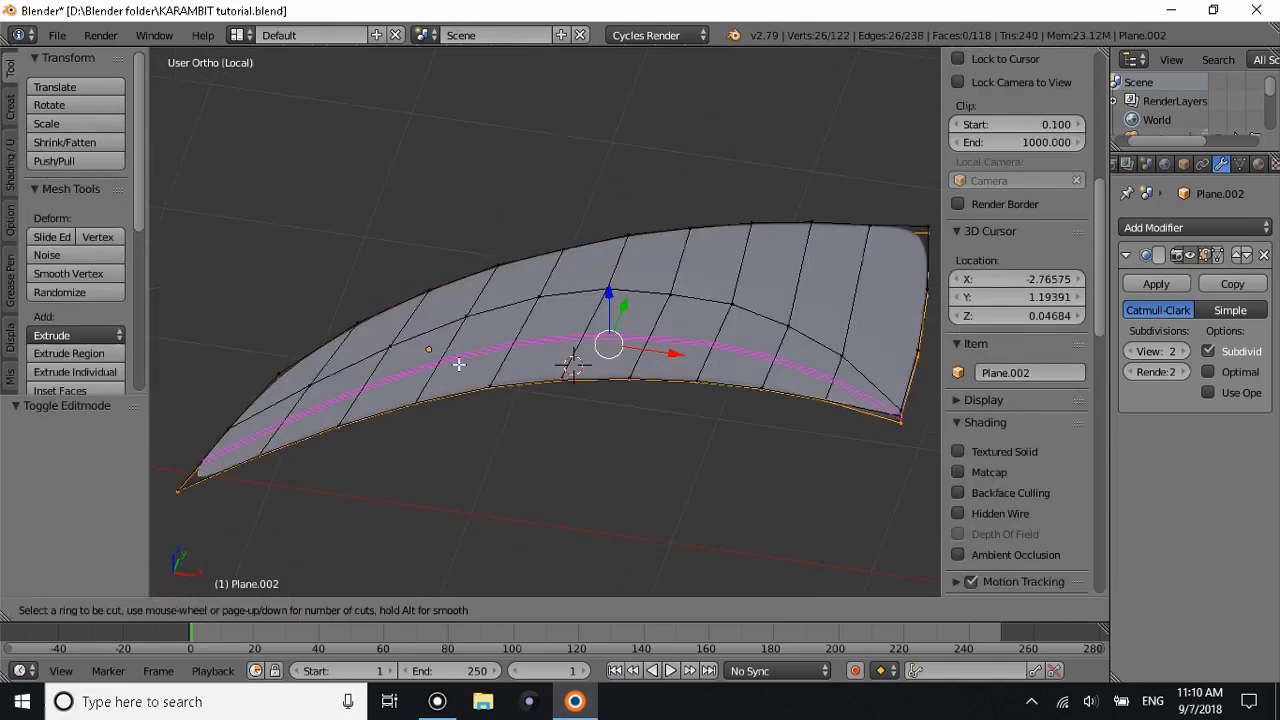
pyautogui.click(512, 344)
pyautogui.click(516, 258)
pyautogui.hotkey('ctrl', 'r')
pyautogui.click(516, 342)
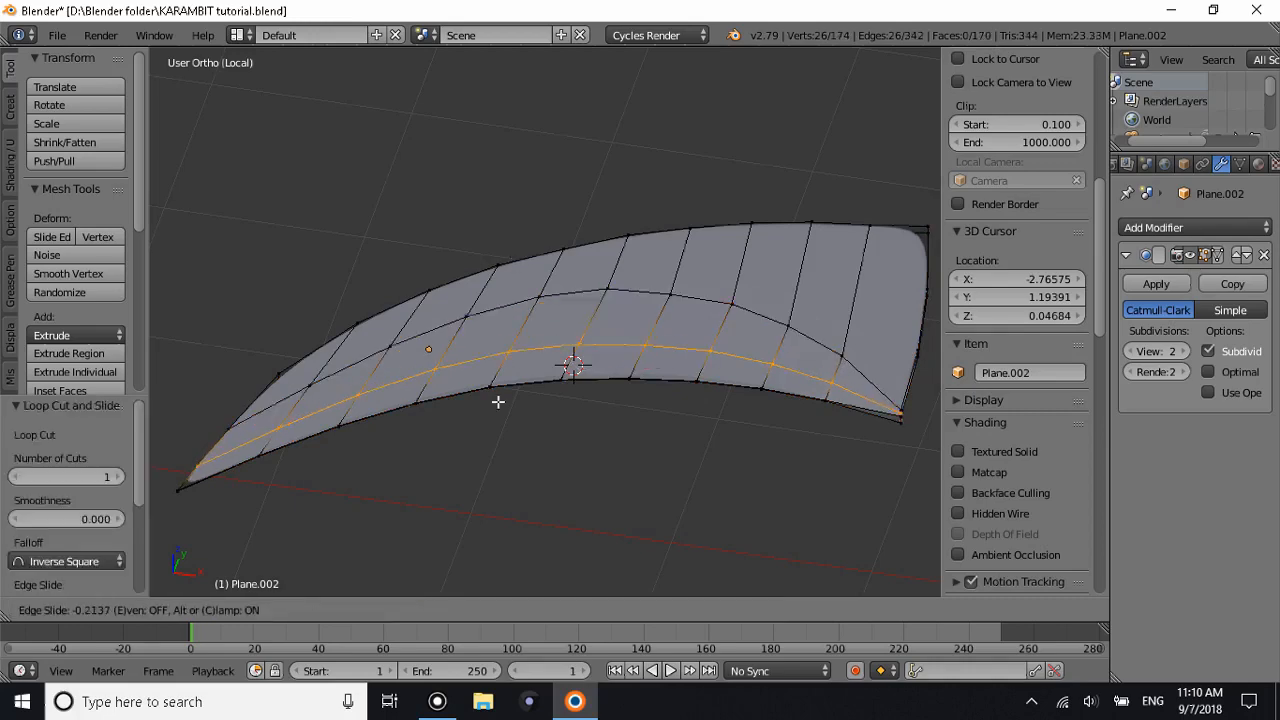
pyautogui.click(464, 480)
pyautogui.press('Tab')
pyautogui.scroll(-1, 462, 485)
pyautogui.moveTo(462, 485); pyautogui.dragTo(695, 436, button='middle')
# Add an edge loop across the blade's last strip of faces and slide it fully to the upper rear corner.
pyautogui.press('Tab')
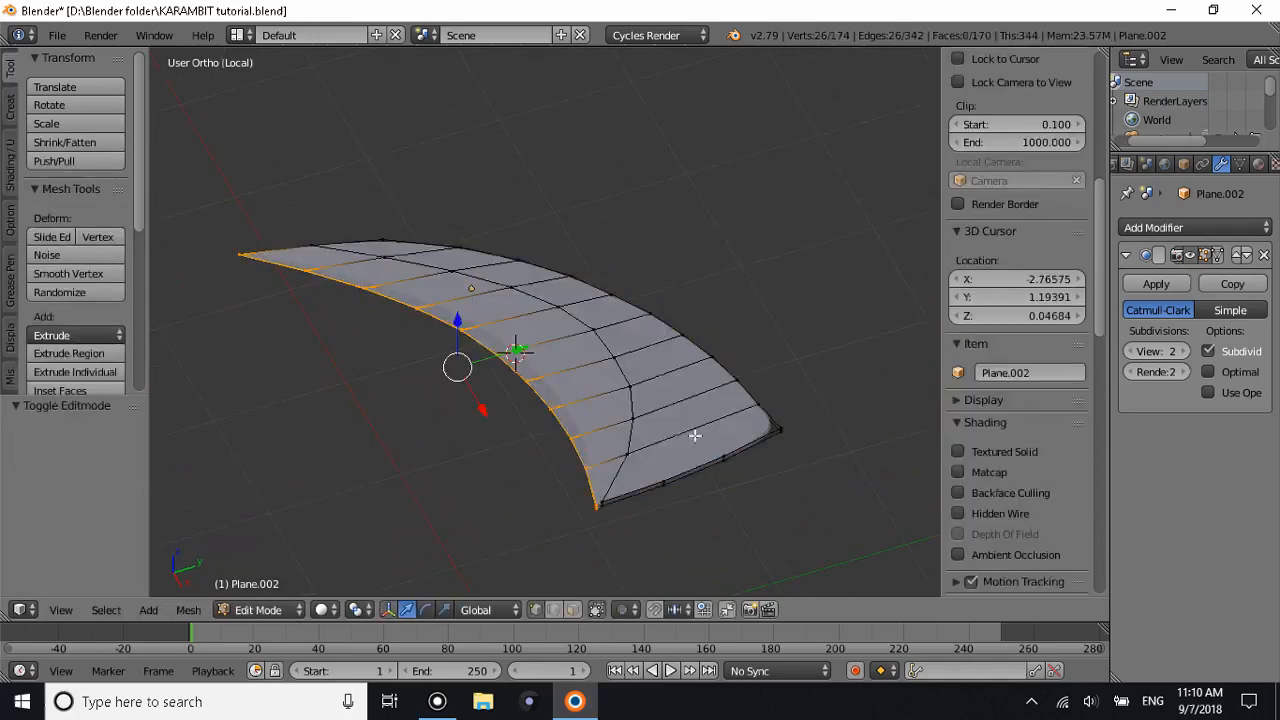
pyautogui.hotkey('ctrl', 'r')
pyautogui.click(768, 419)
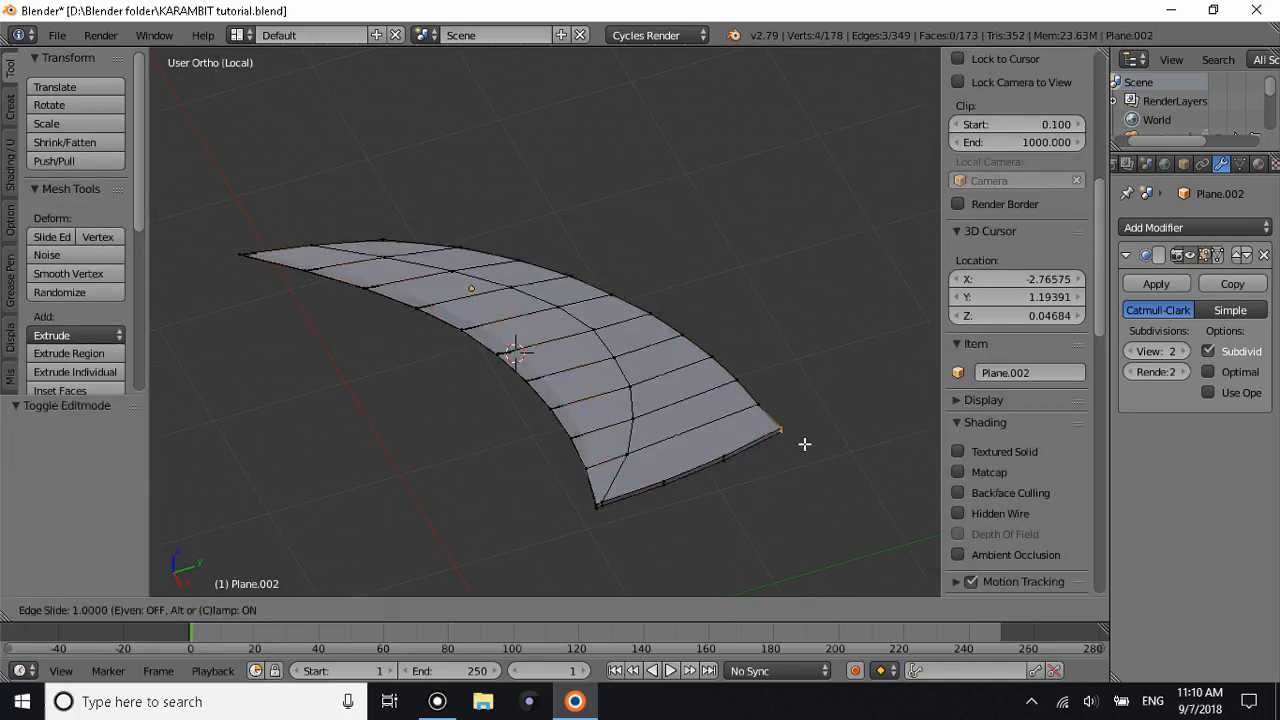
pyautogui.click(804, 443)
pyautogui.press('Tab')
pyautogui.moveTo(742, 472); pyautogui.dragTo(571, 478, button='middle')
pyautogui.scroll(4, 506, 359)
pyautogui.press('Tab')
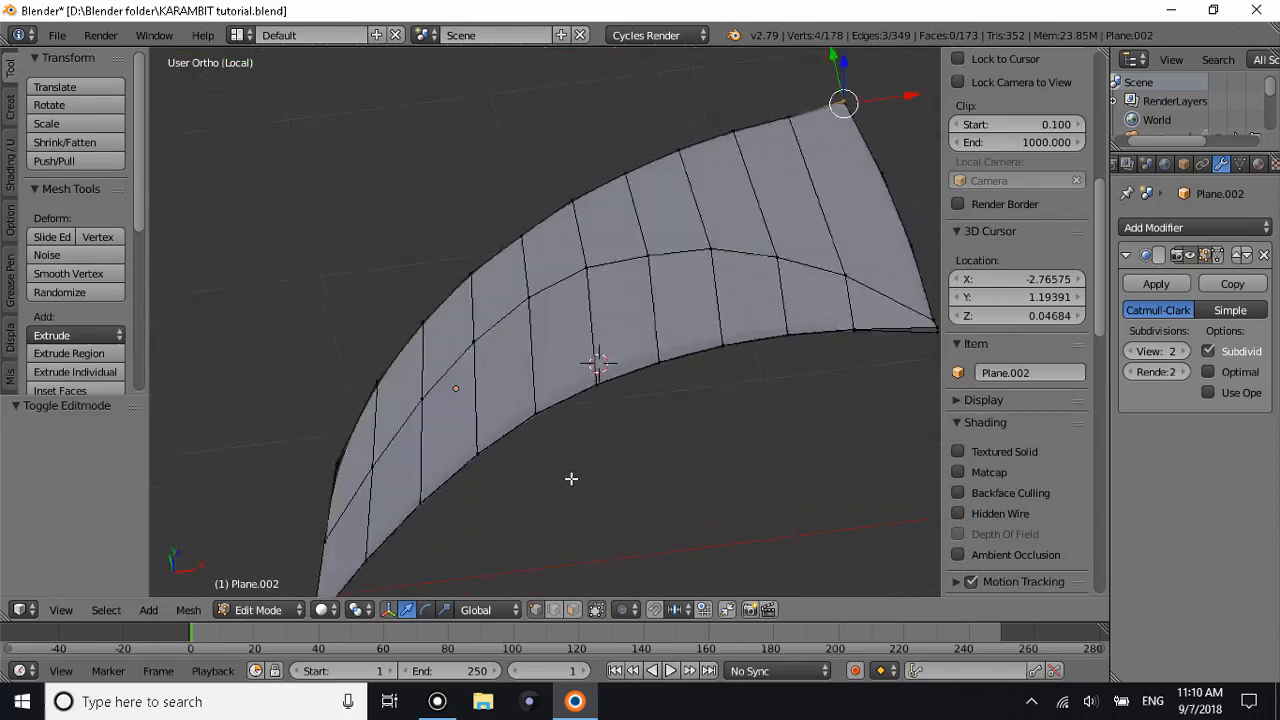
pyautogui.scroll(-3, 506, 497)
pyautogui.press('Tab')
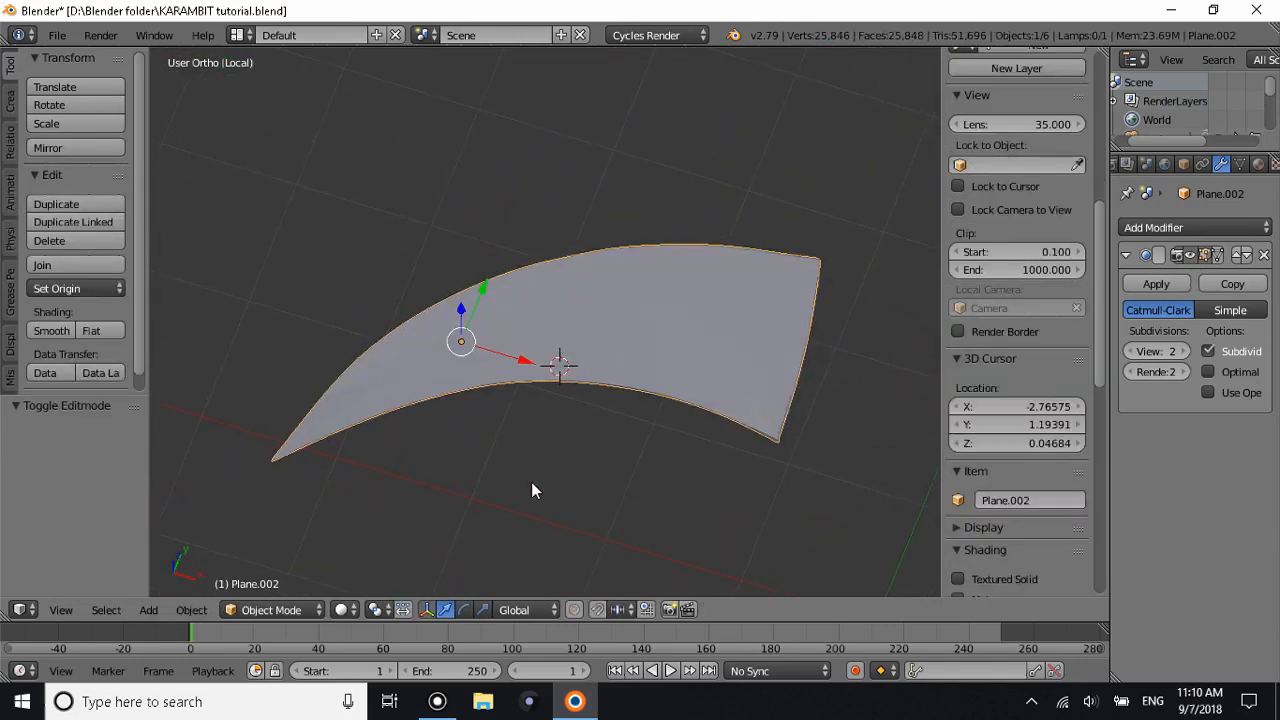
# In top view with wireframe shading, move the vertices just above the tip outward to match the reference outline.
pyautogui.press('KP_7')
pyautogui.press('Tab')
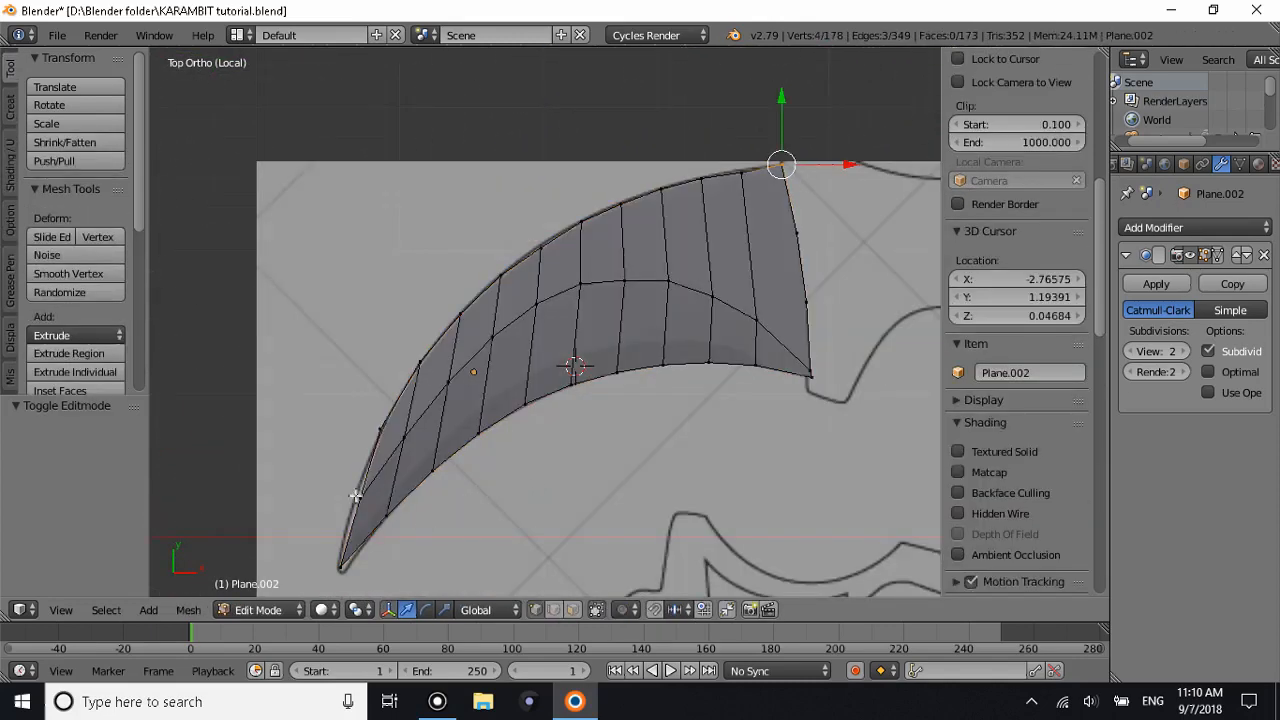
pyautogui.press('a')
pyautogui.click(323, 610)
pyautogui.click(345, 566)
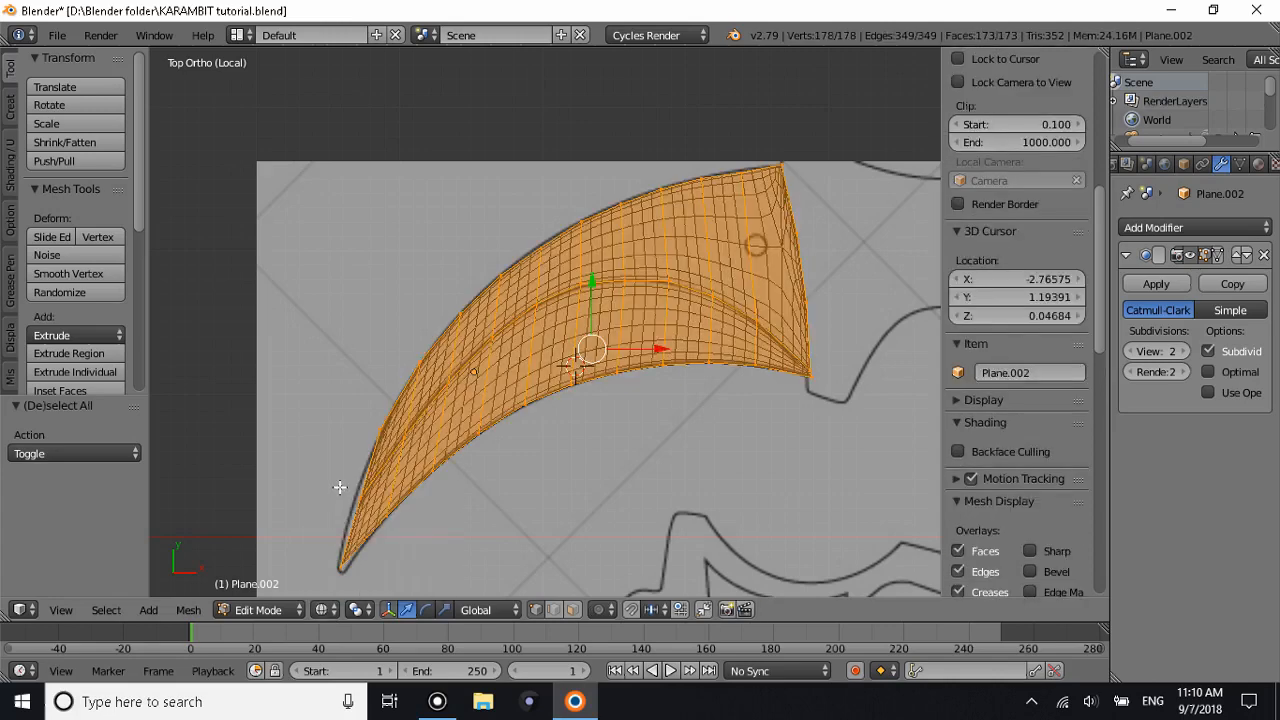
pyautogui.press('b')
pyautogui.moveTo(371, 502); pyautogui.dragTo(372, 502)
pyautogui.press('g')
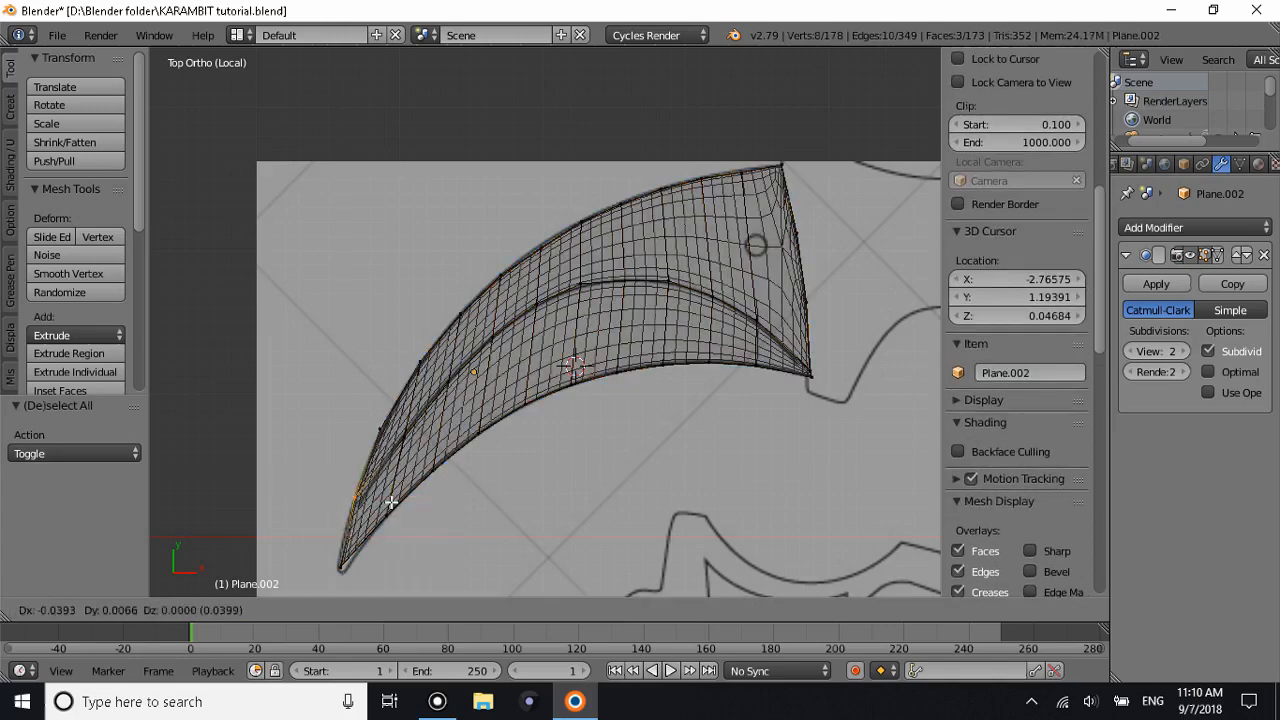
pyautogui.click(391, 502)
# Move the blade's tip vertices slightly down onto the point of the reference drawing.
pyautogui.press('a')
pyautogui.moveTo(330, 550); pyautogui.dragTo(352, 576)
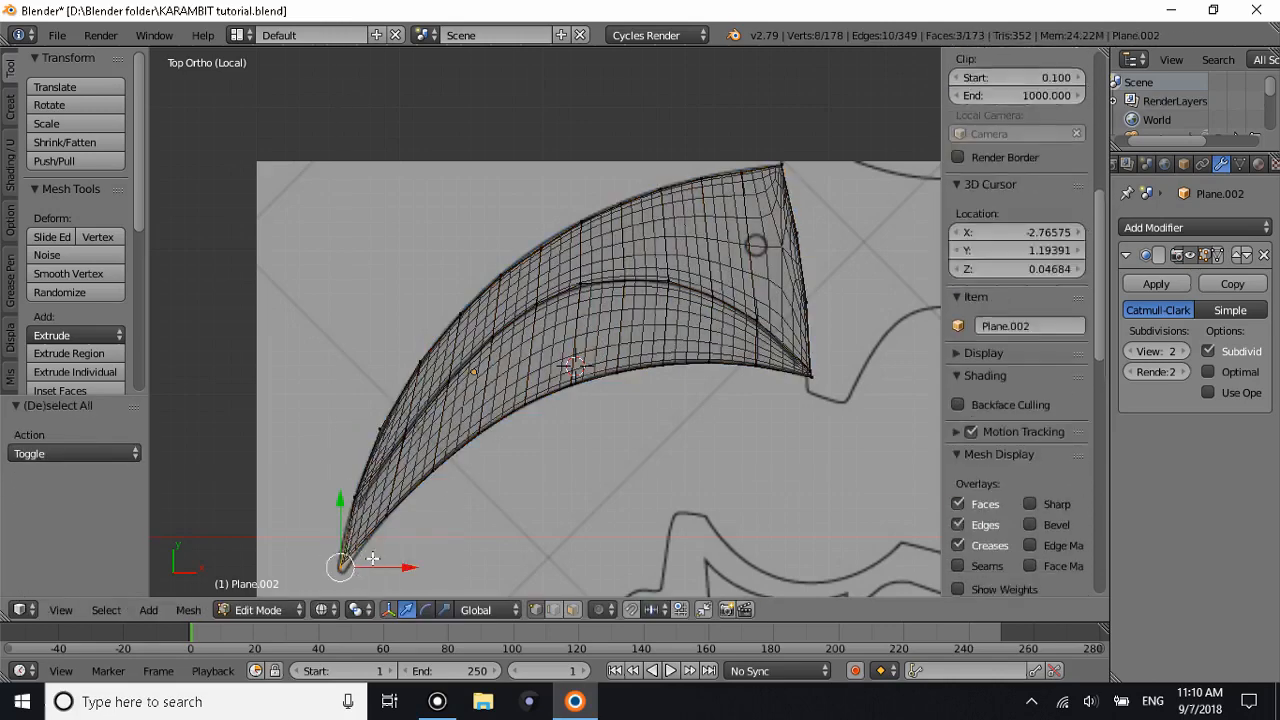
pyautogui.press('g')
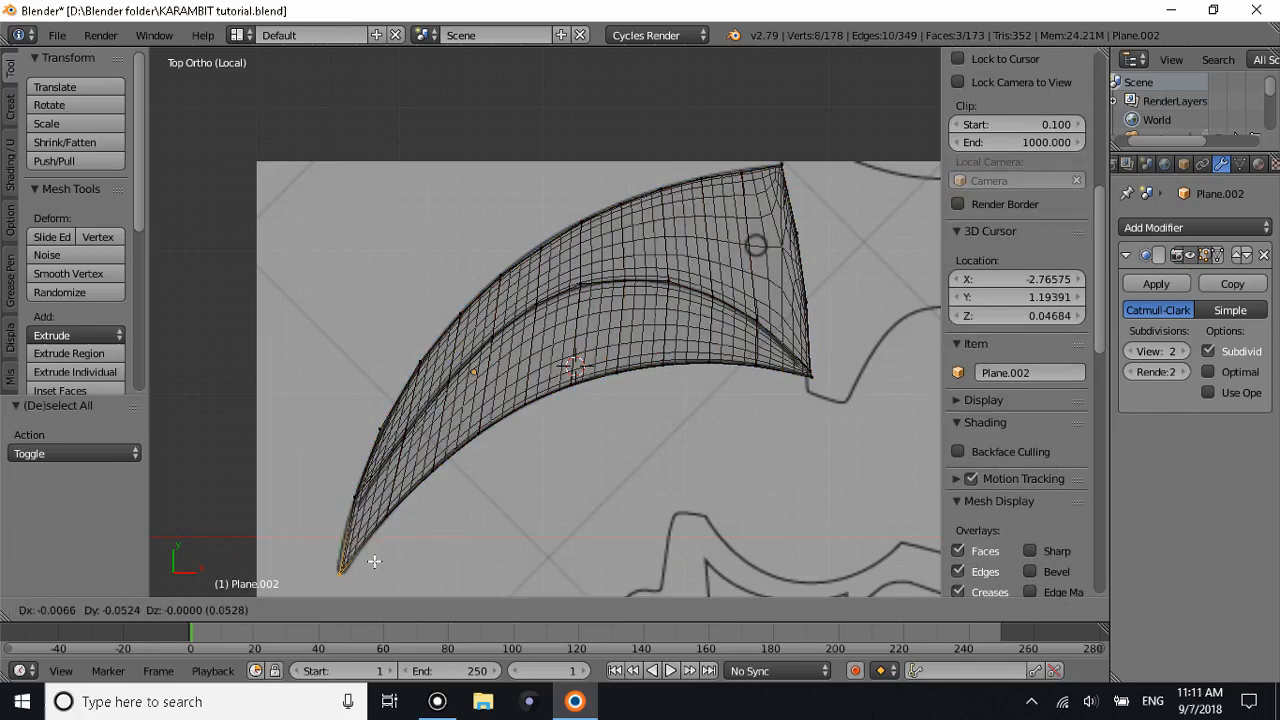
pyautogui.click(374, 561)
pyautogui.press('Tab')
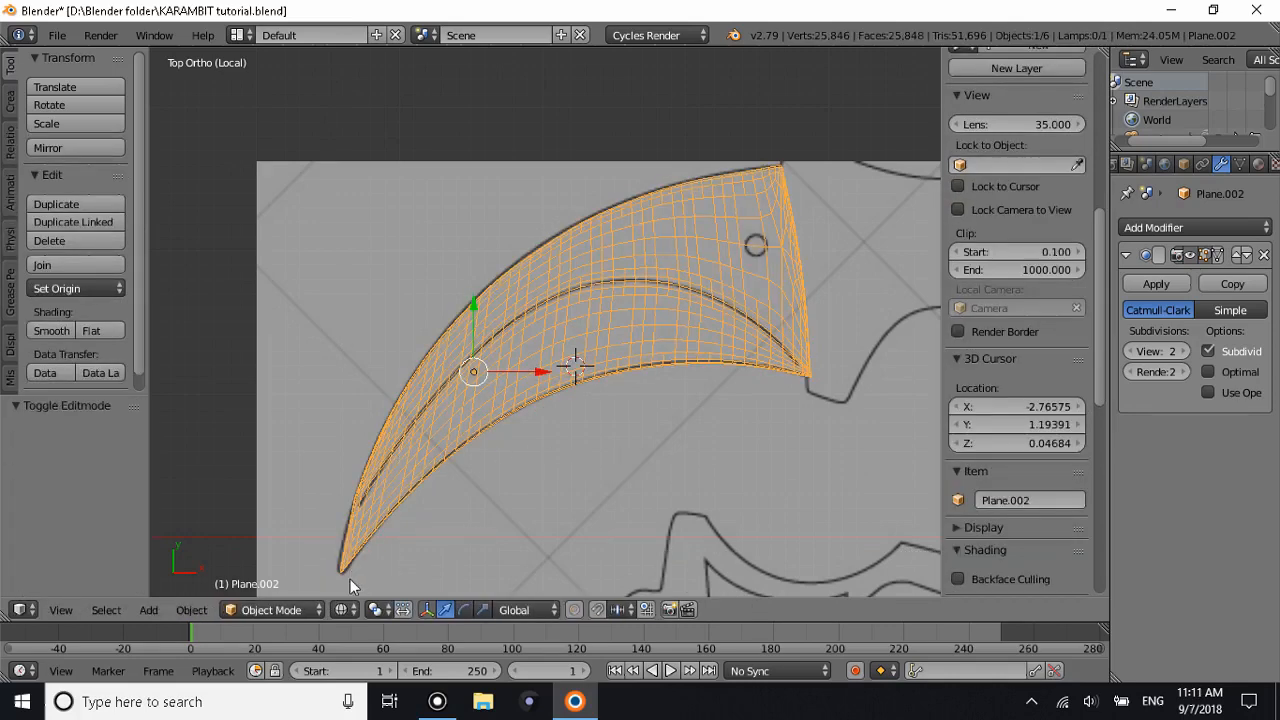
# Return the viewport to solid shading and leave local view to show the blade together with the handle.
pyautogui.click(345, 609)
pyautogui.click(372, 546)
pyautogui.moveTo(412, 472)
pyautogui.mouseDown(button='middle')
pyautogui.moveTo(430, 341)
pyautogui.moveTo(620, 386)
pyautogui.moveTo(660, 352)
pyautogui.moveTo(691, 380)
pyautogui.moveTo(654, 334)
pyautogui.moveTo(614, 371)
pyautogui.moveTo(605, 414)
pyautogui.moveTo(597, 346)
pyautogui.moveTo(480, 380)
pyautogui.moveTo(614, 404)
pyautogui.moveTo(572, 354)
pyautogui.moveTo(580, 336)
pyautogui.moveTo(548, 374)
pyautogui.mouseUp(button='middle')
pyautogui.press('Tab')
pyautogui.press('Tab')
pyautogui.press('KP_Divide')
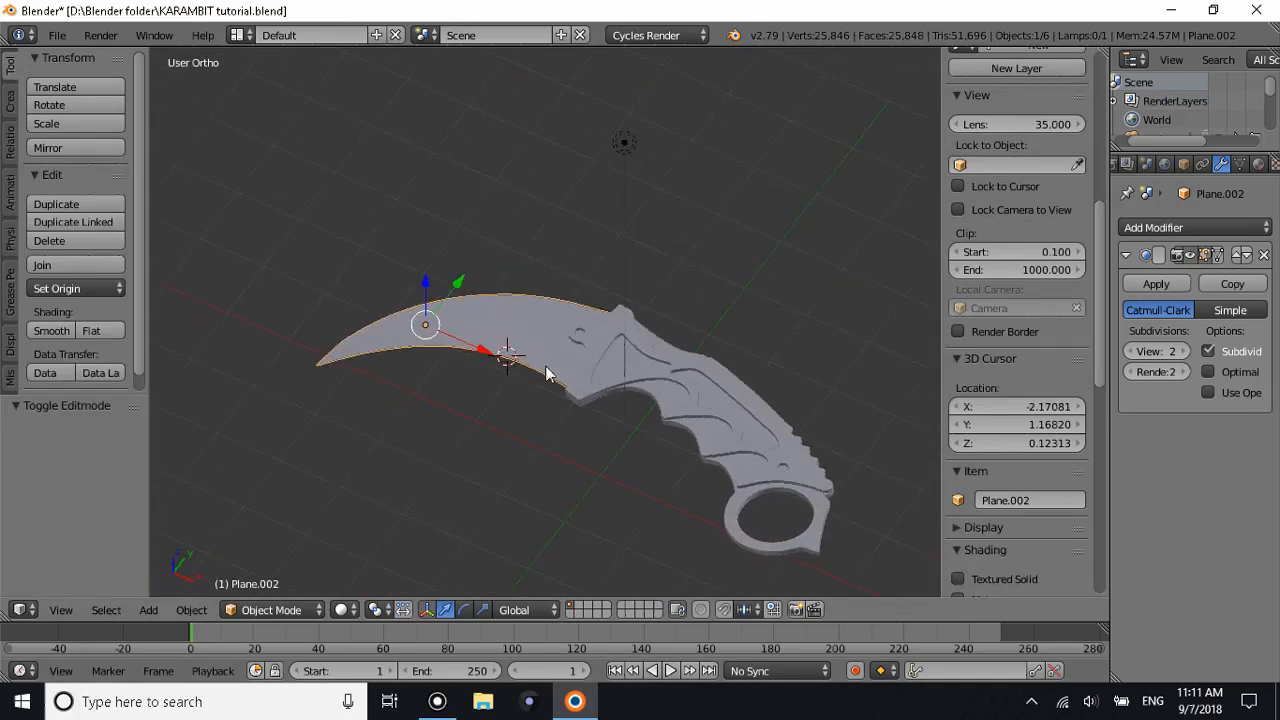
# Preview the whole knife with rendered viewport shading and inspect the blade up close.
pyautogui.click(341, 609)
pyautogui.click(390, 486)
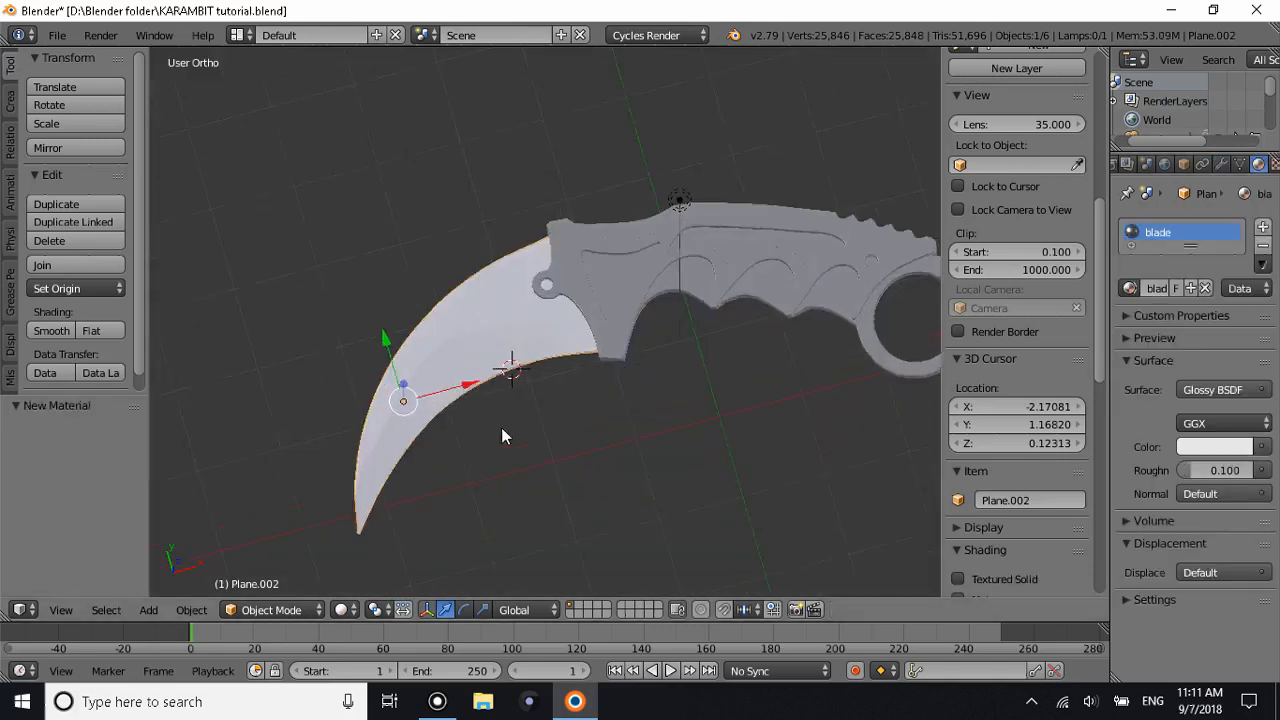
pyautogui.scroll(3, 501, 427)
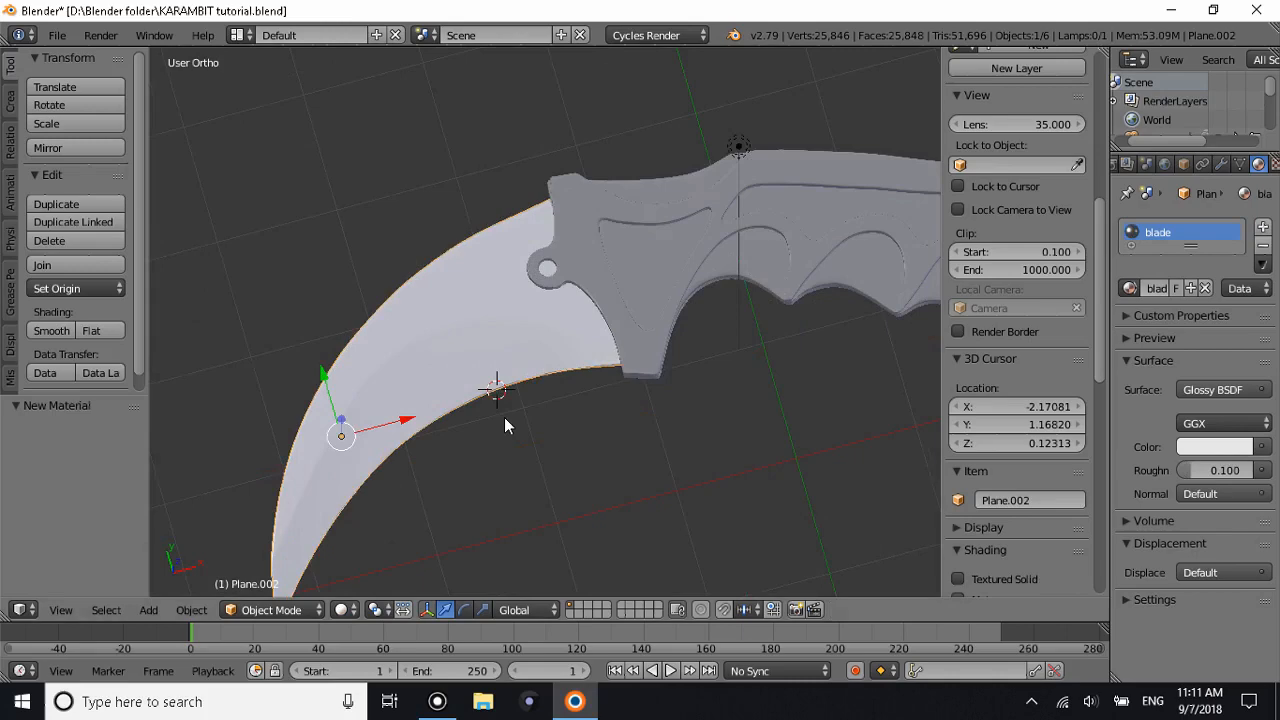
# Isolate the handle's cut-out frame, paste a copy of it and move the copy 2.227 along Y.
pyautogui.rightClick(617, 303)
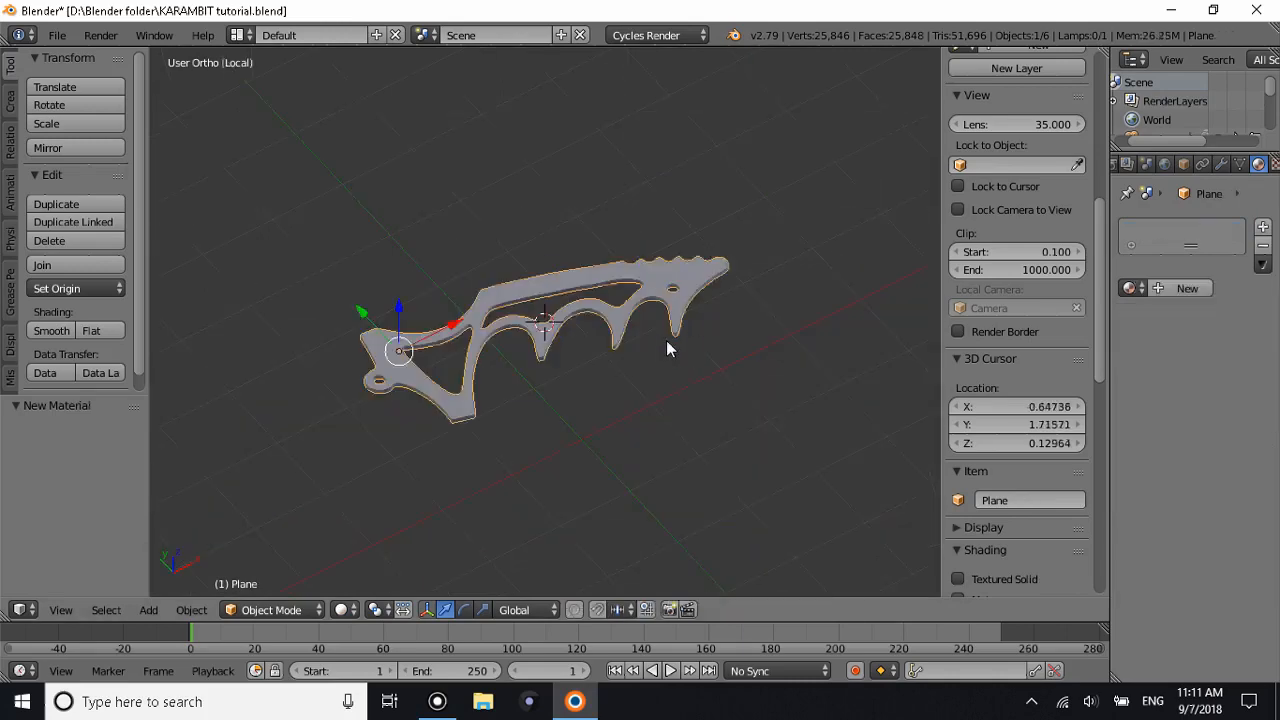
pyautogui.scroll(3, 440, 414)
pyautogui.moveTo(440, 414); pyautogui.dragTo(535, 135, button='middle')
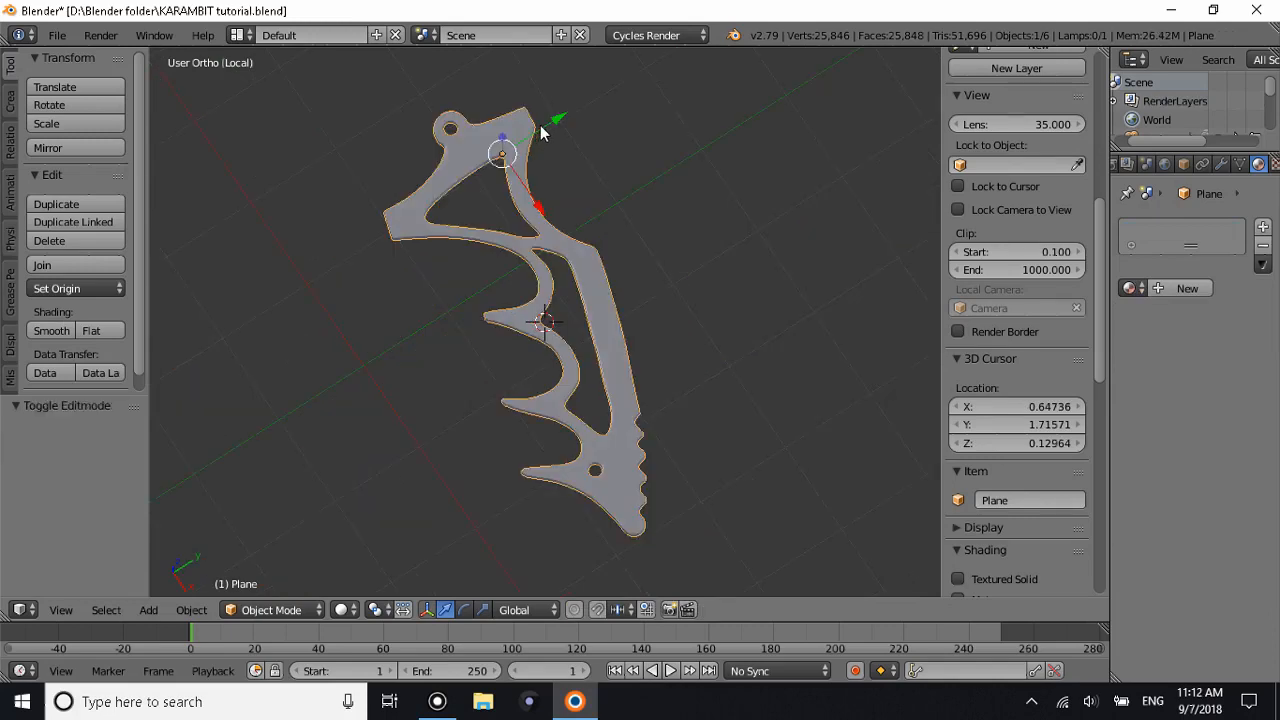
pyautogui.hotkey('ctrl', 'c')
pyautogui.hotkey('ctrl', 'v')
pyautogui.press('g')
pyautogui.press('y')
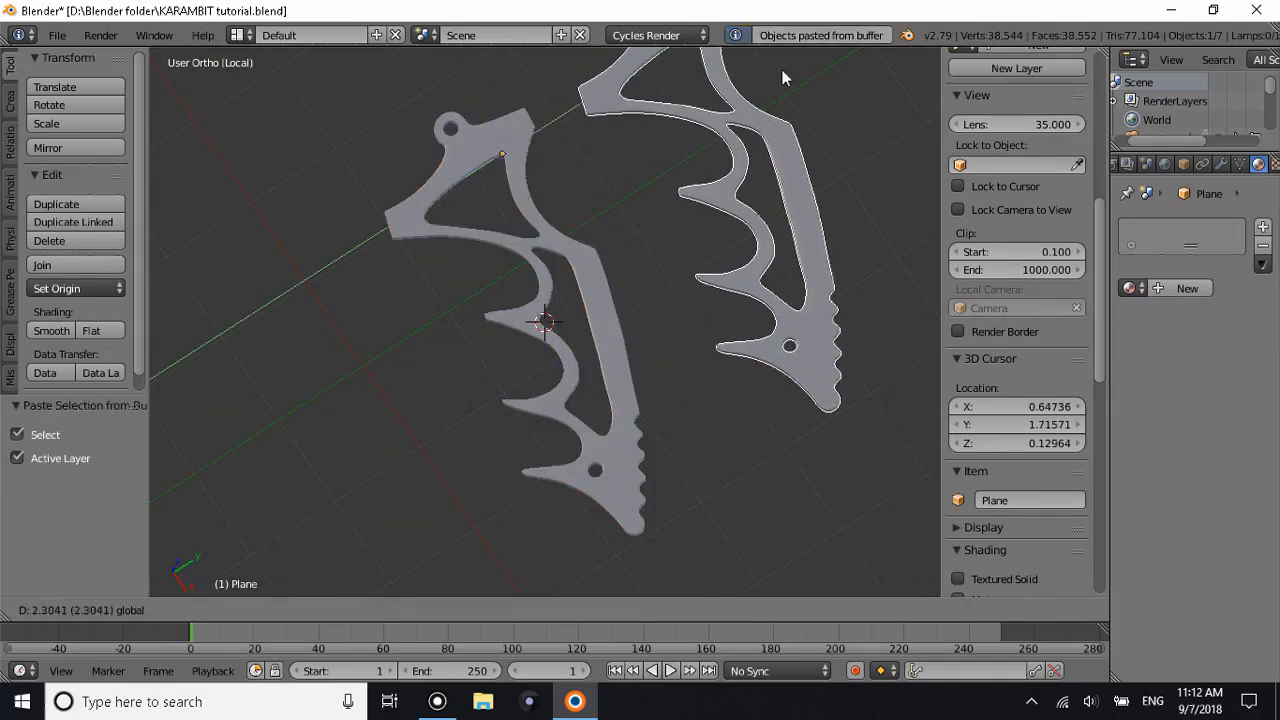
pyautogui.click(755, 137)
pyautogui.moveTo(755, 137); pyautogui.dragTo(846, 102, button='middle')
# Isolate the copied handle frame in top view and apply its Subdivision Surface modifier.
pyautogui.press('KP_Divide')
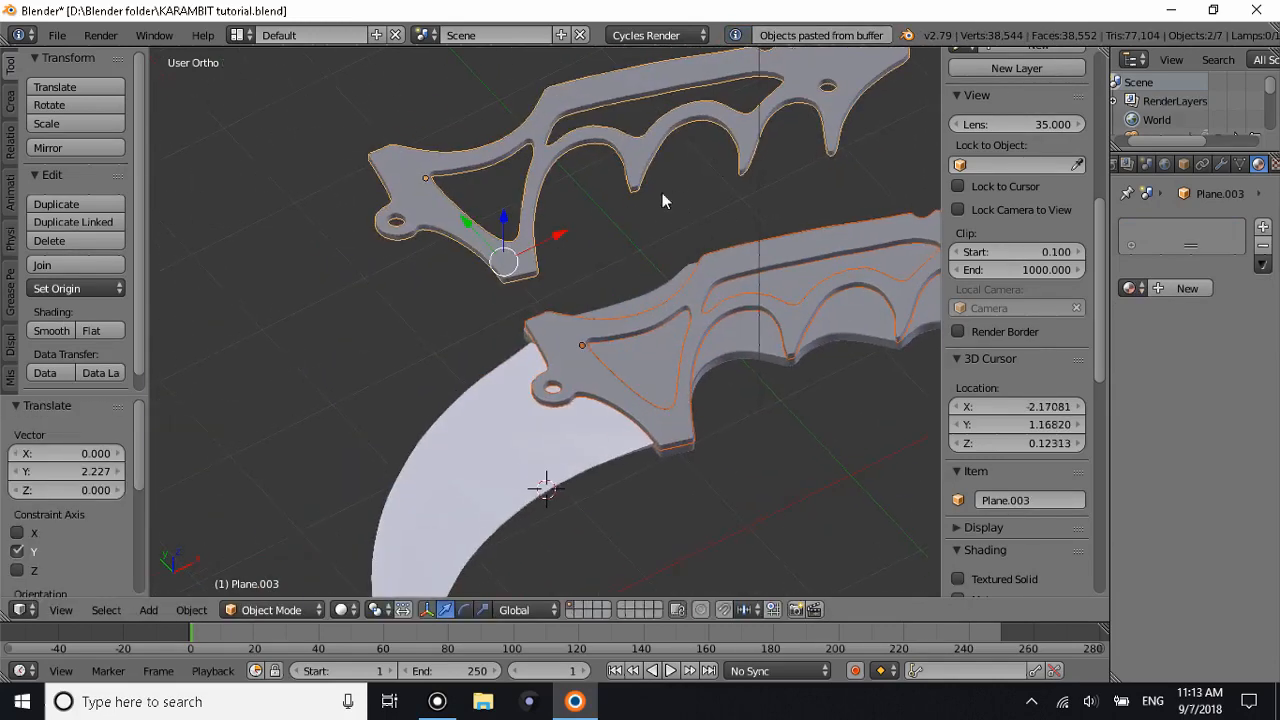
pyautogui.rightClick(535, 160)
pyautogui.press('KP_Divide')
pyautogui.press('KP_7')
pyautogui.scroll(4, 481, 316)
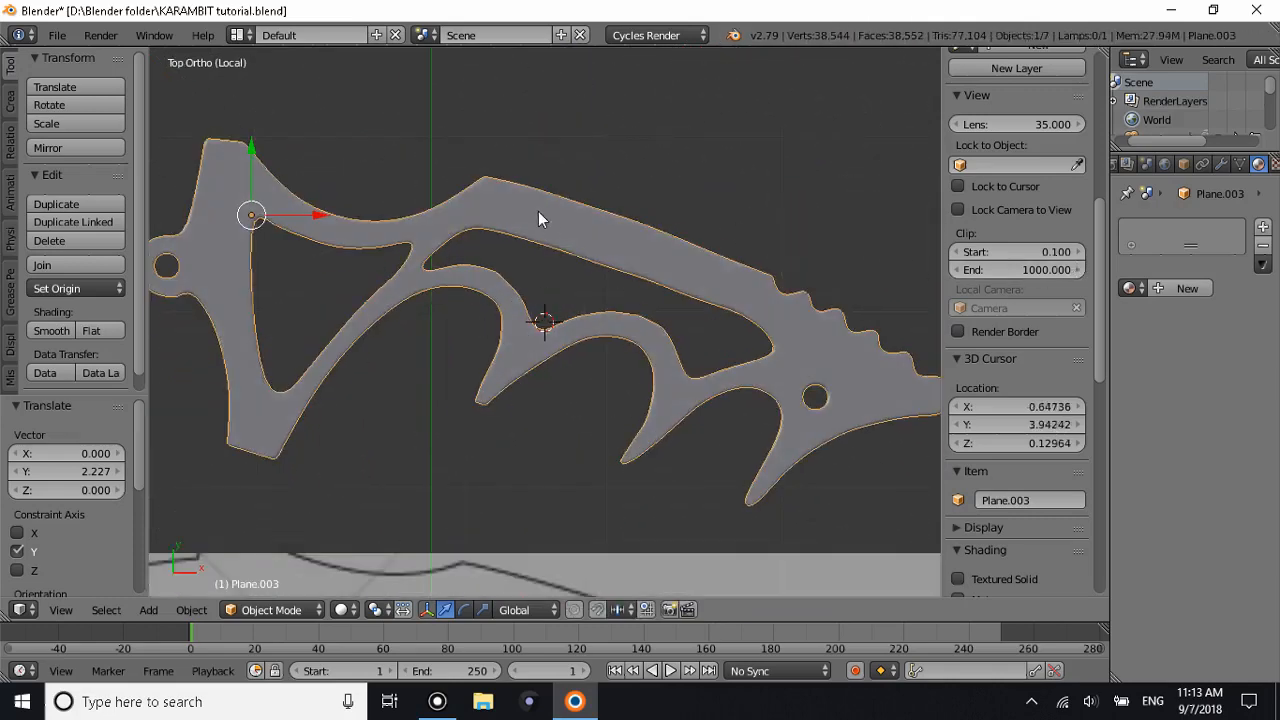
pyautogui.click(1221, 164)
pyautogui.click(1155, 284)
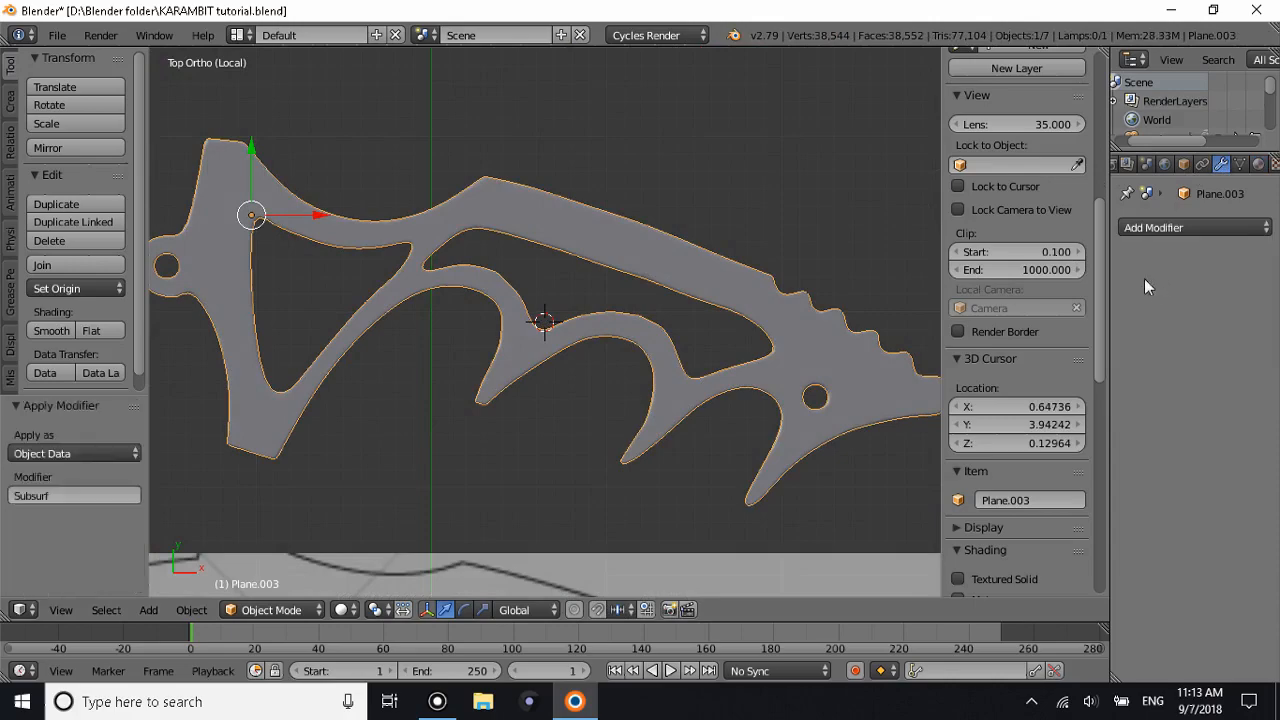
# Select the edge loop on the top face around the long inner opening of the copied frame.
pyautogui.press('Tab')
pyautogui.scroll(5, 580, 252)
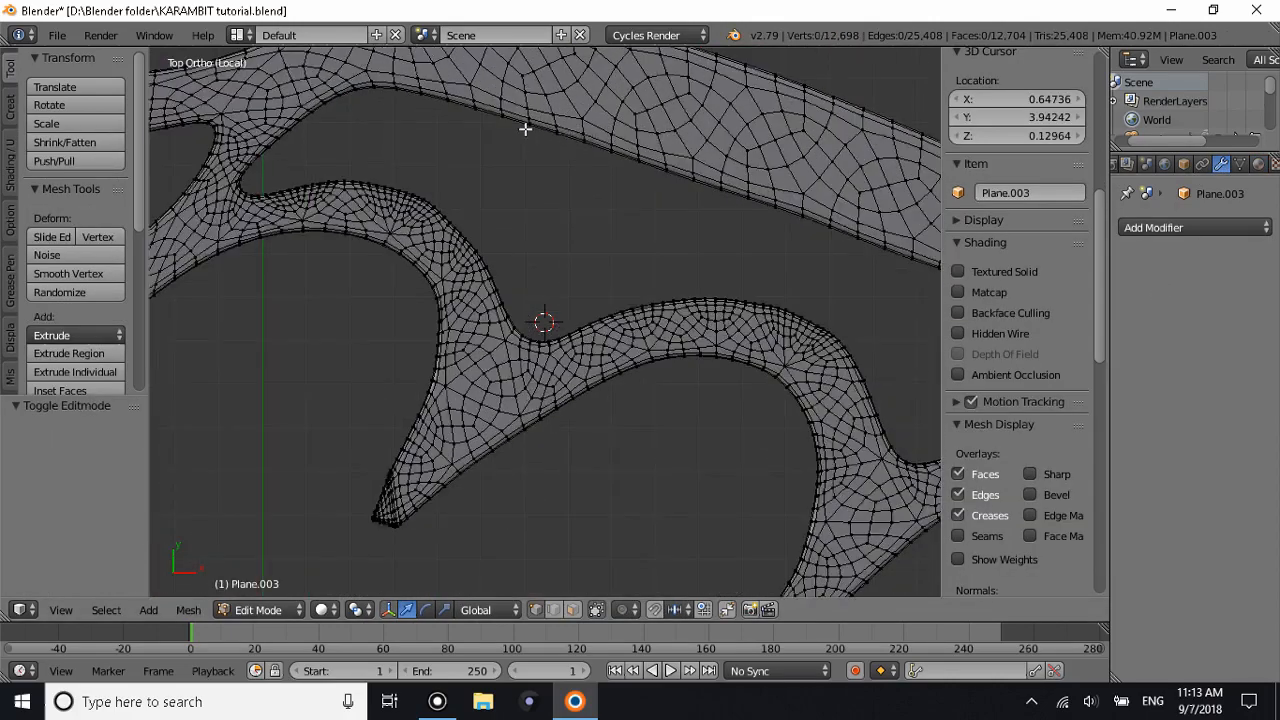
pyautogui.keyDown('alt'); pyautogui.click(538, 119); pyautogui.keyUp('alt')
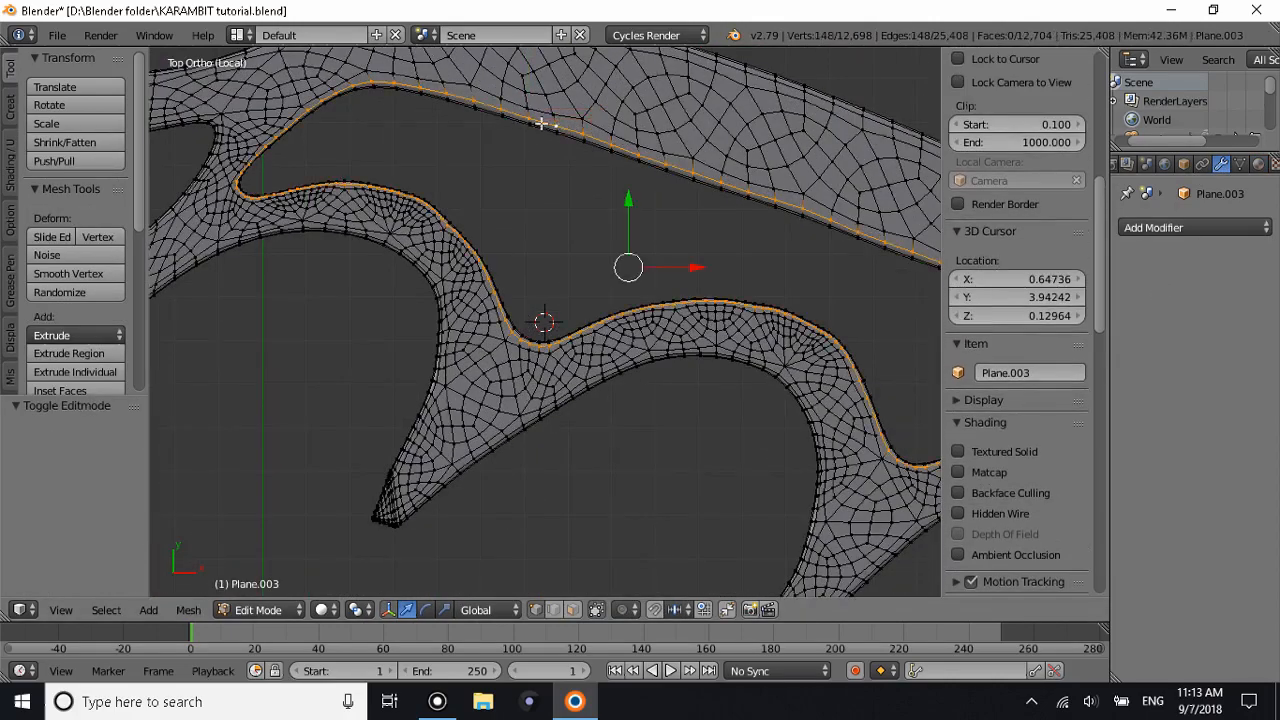
pyautogui.scroll(5, 531, 157)
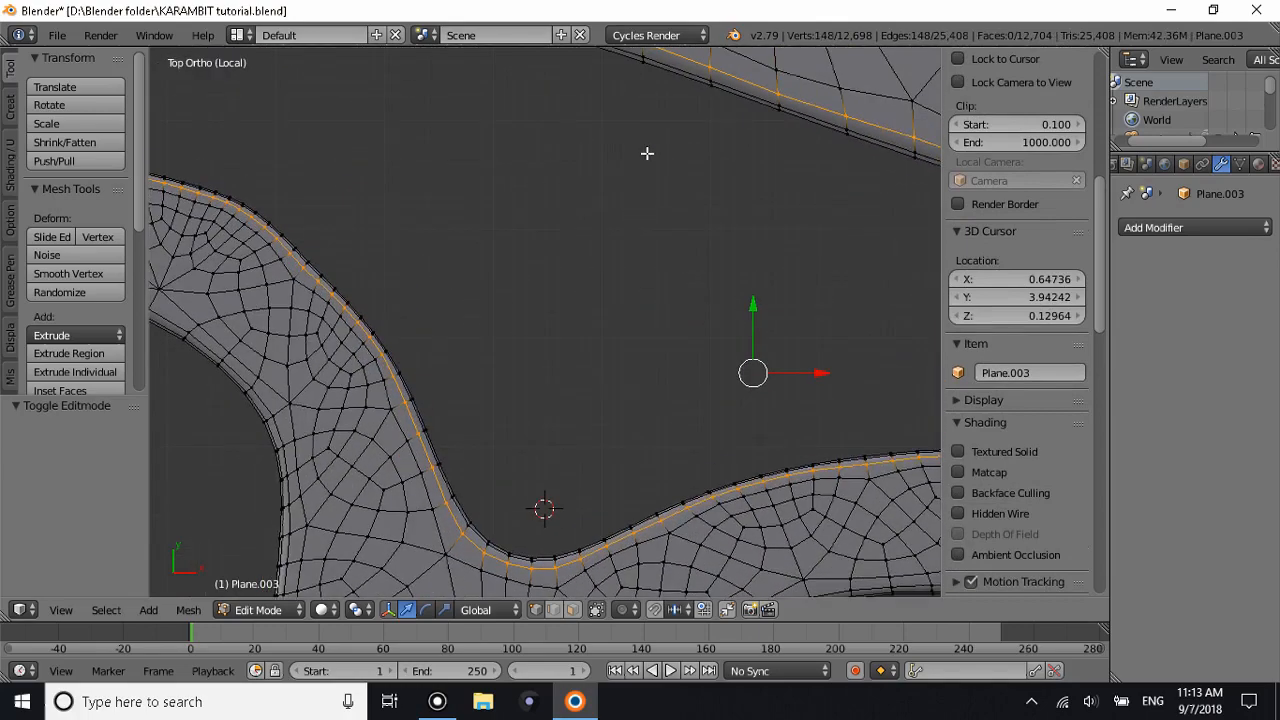
pyautogui.scroll(5, 649, 156)
pyautogui.keyDown('shift'); pyautogui.scroll(7, 629, 100); pyautogui.keyUp('shift')
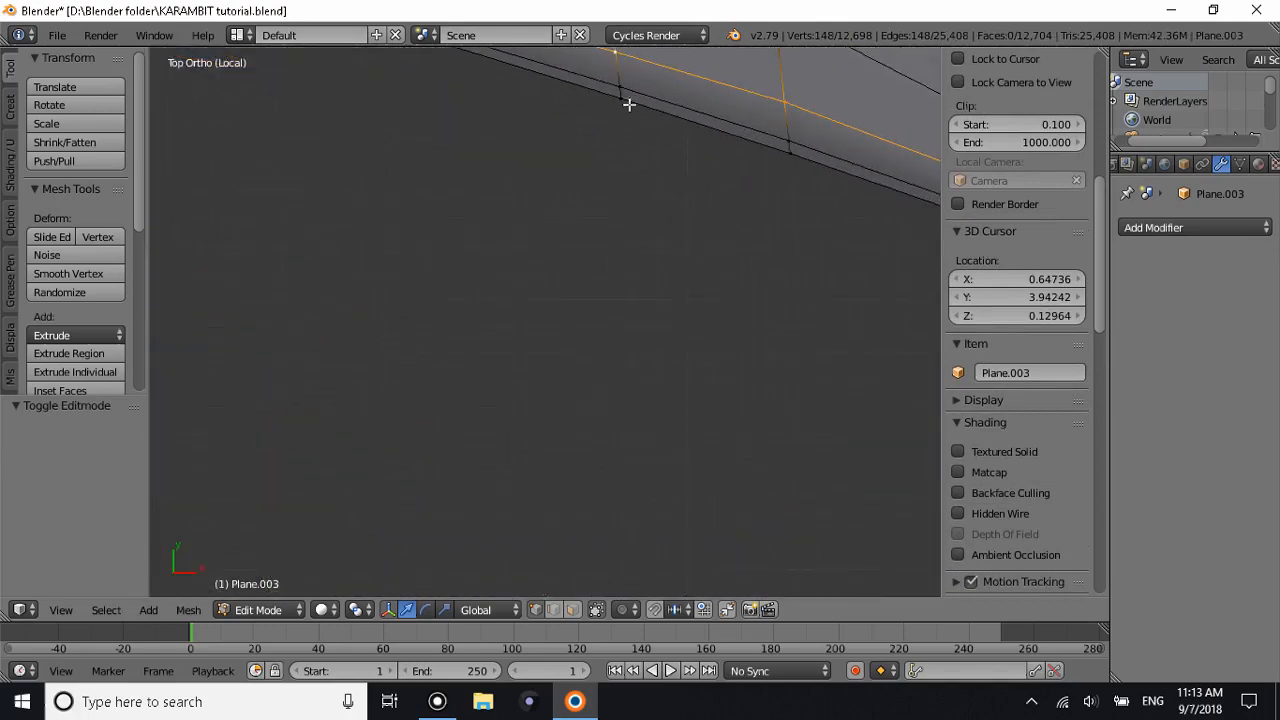
pyautogui.rightClick(628, 208)
pyautogui.keyDown('shift'); pyautogui.rightClick(804, 250); pyautogui.keyUp('shift')
pyautogui.rightClick(616, 148)
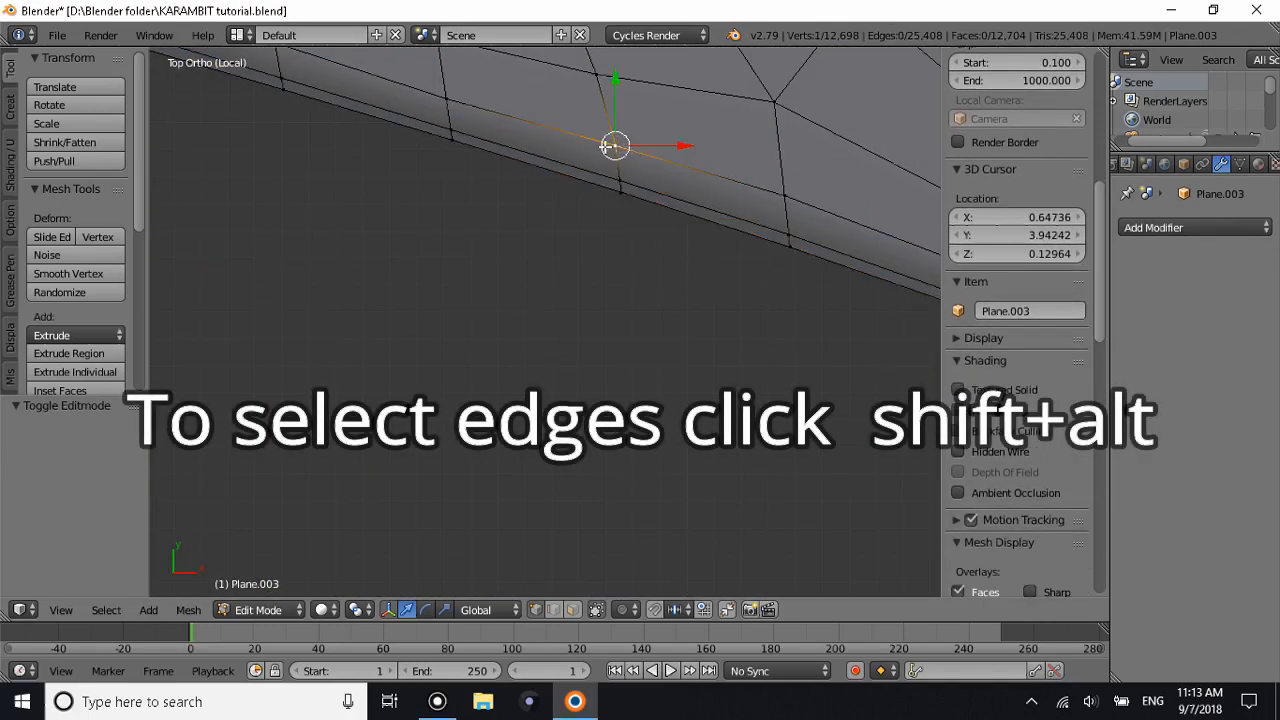
pyautogui.keyDown('alt'); pyautogui.keyDown('shift'); pyautogui.rightClick(787, 193); pyautogui.keyUp('shift'); pyautogui.keyUp('alt')
pyautogui.scroll(-6, 792, 187)
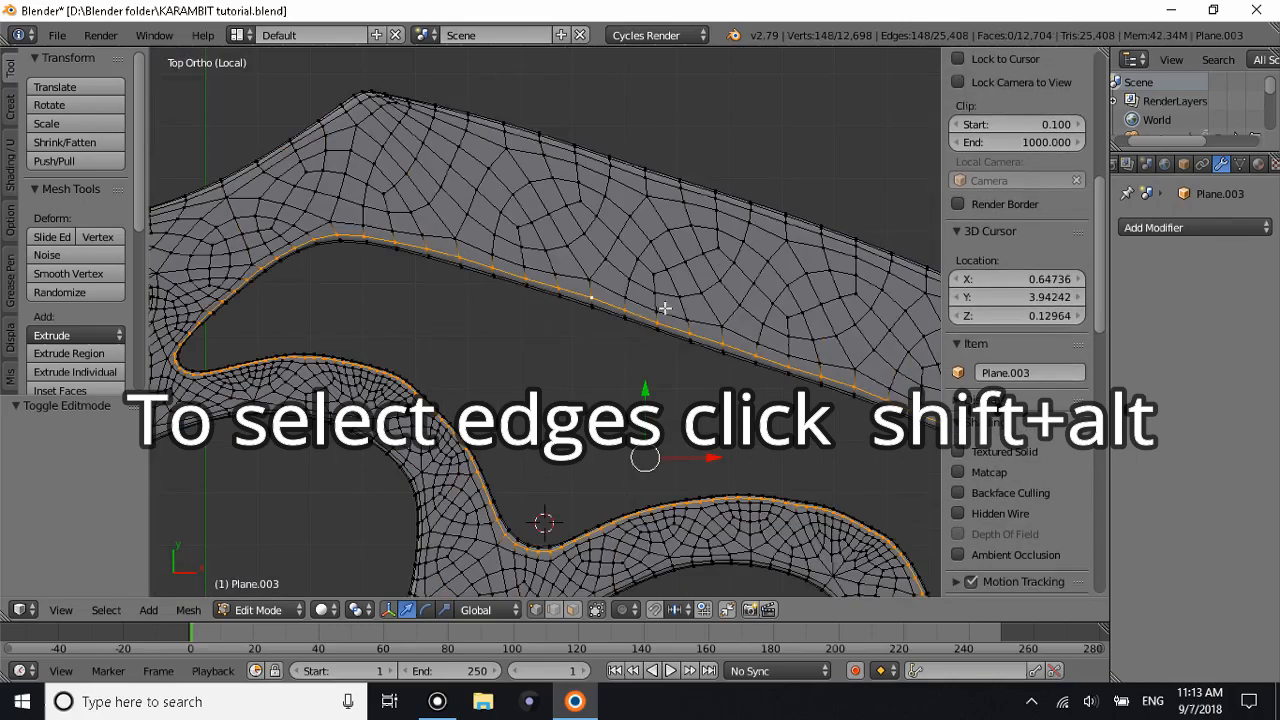
pyautogui.moveTo(665, 308); pyautogui.dragTo(659, 250, button='middle')
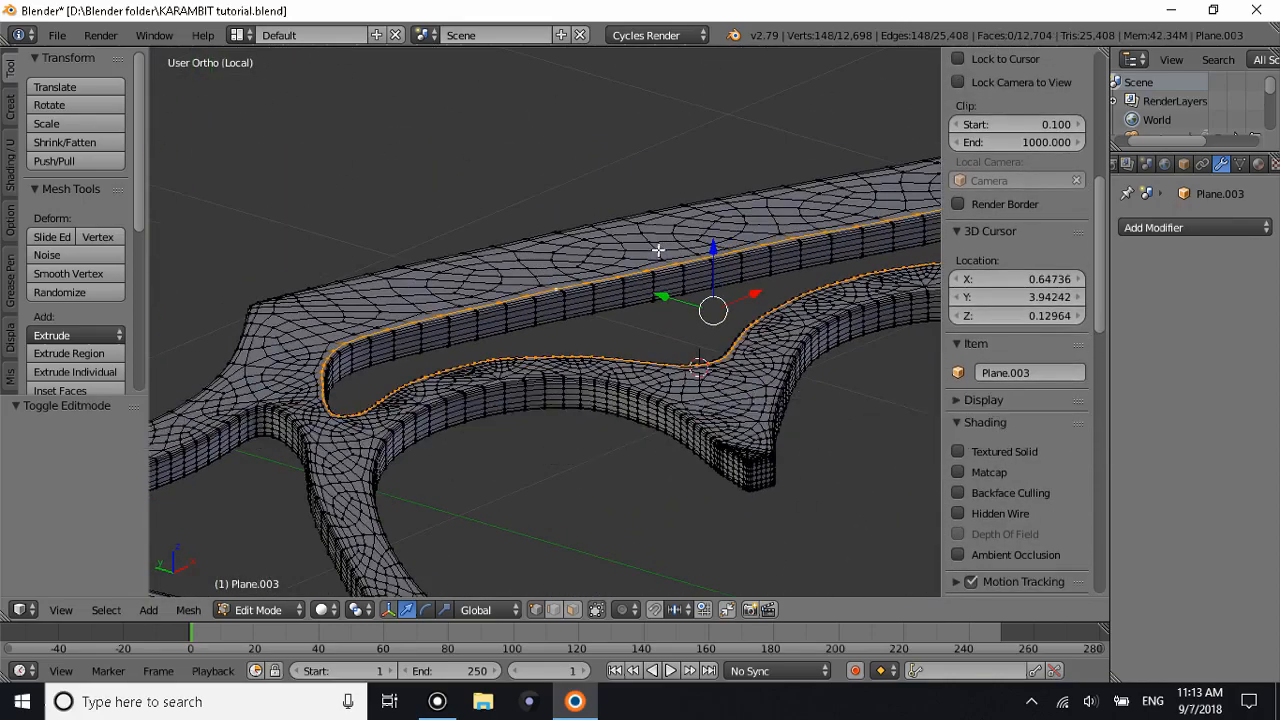
# Separate the selected edge loop into its own object and select that object in Object Mode.
pyautogui.press('p')
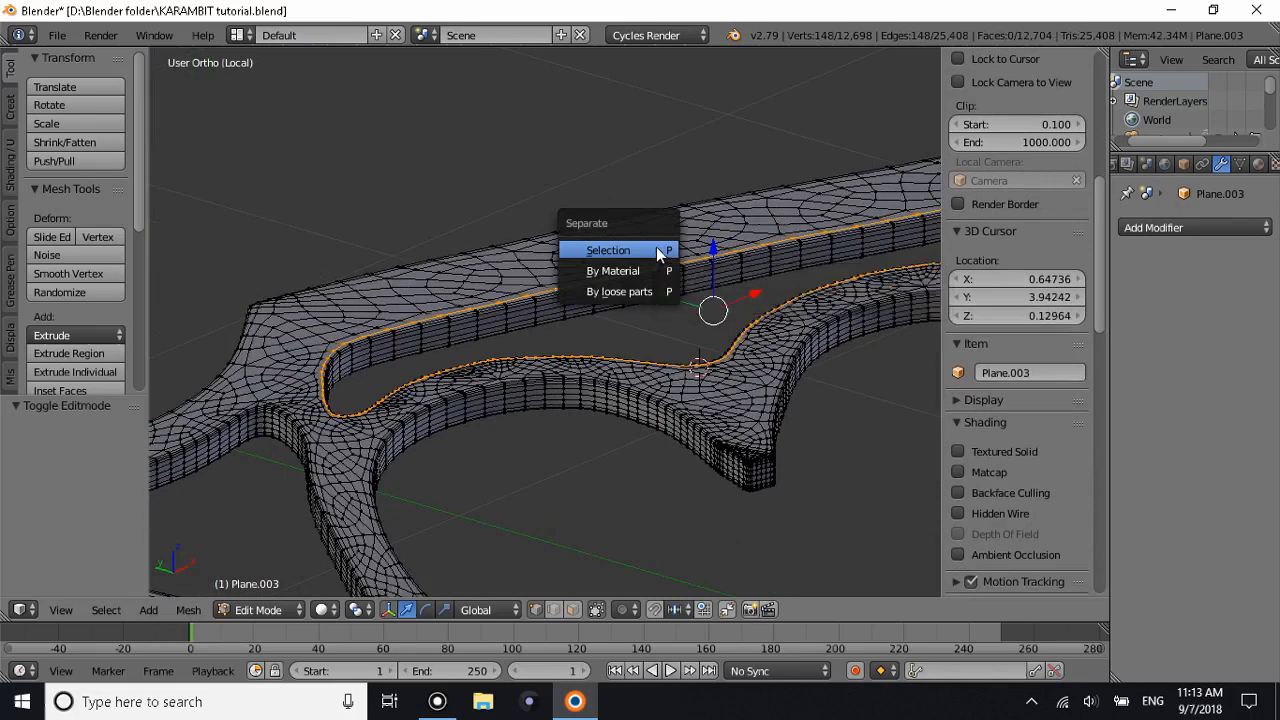
pyautogui.click(660, 251)
pyautogui.press('Tab')
pyautogui.rightClick(596, 277)
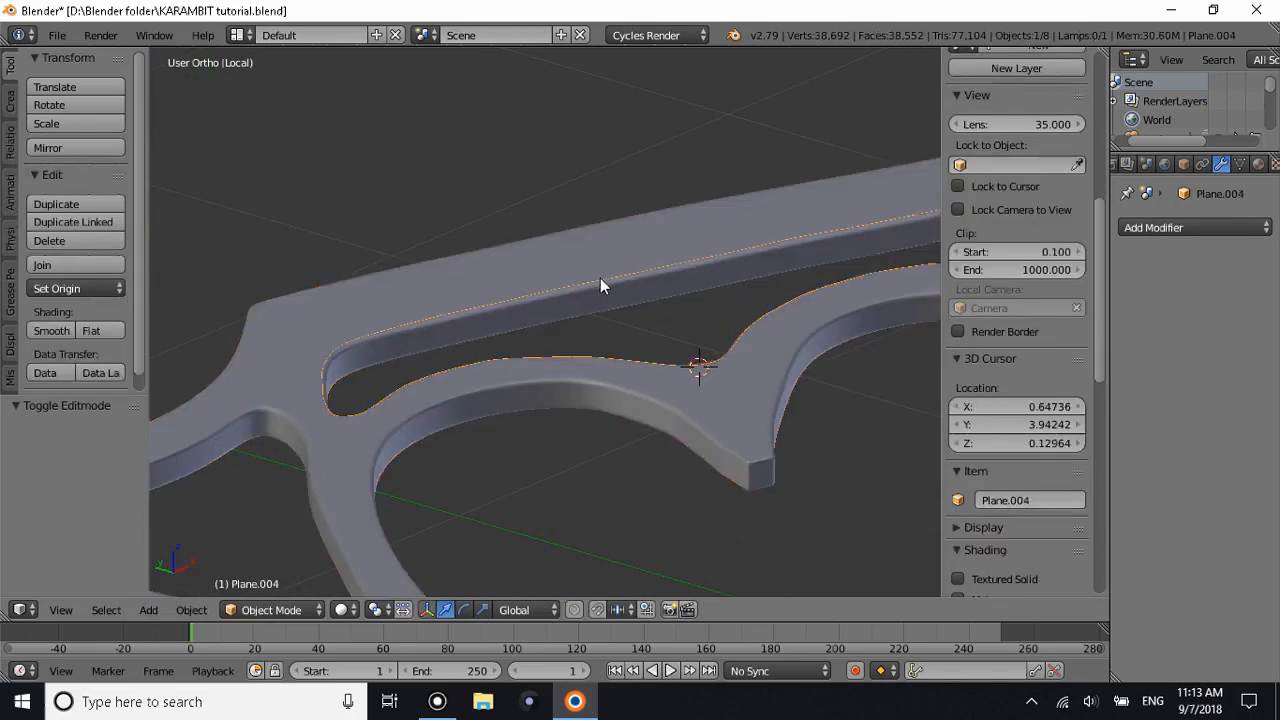
pyautogui.rightClick(601, 278)
pyautogui.rightClick(611, 278)
pyautogui.scroll(-5, 720, 257)
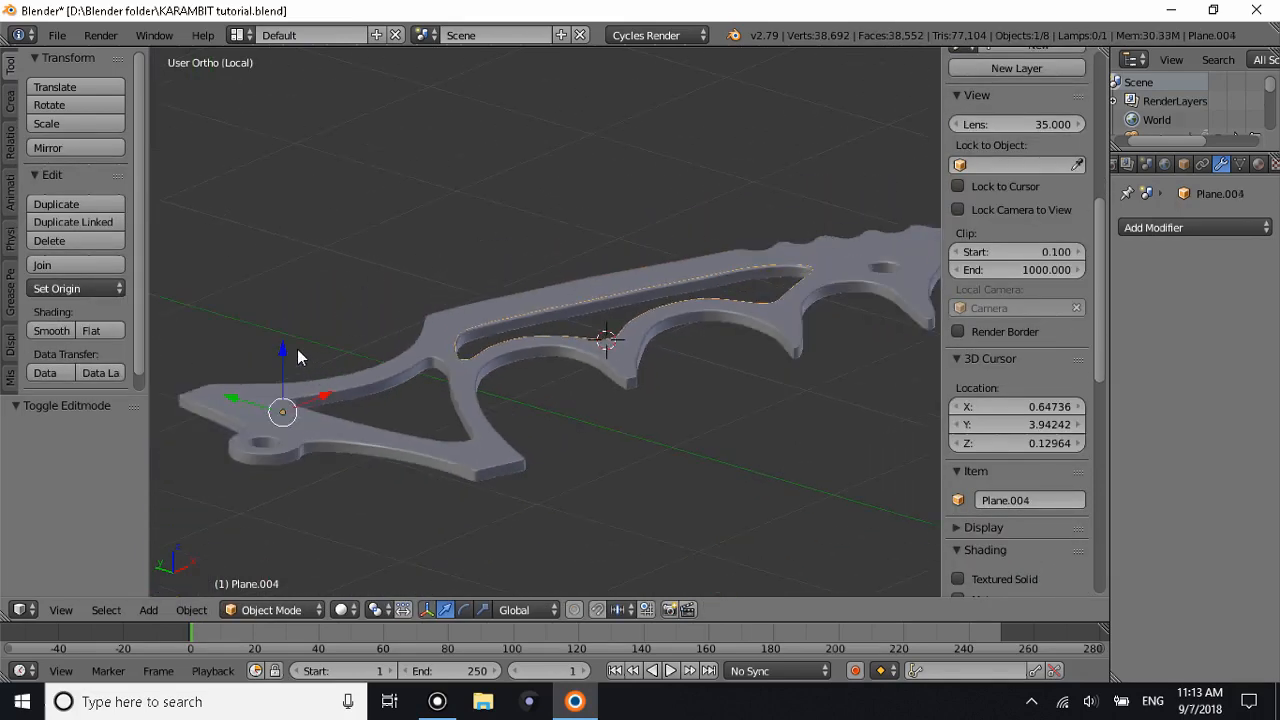
pyautogui.press('g')
pyautogui.rightClick(346, 236)
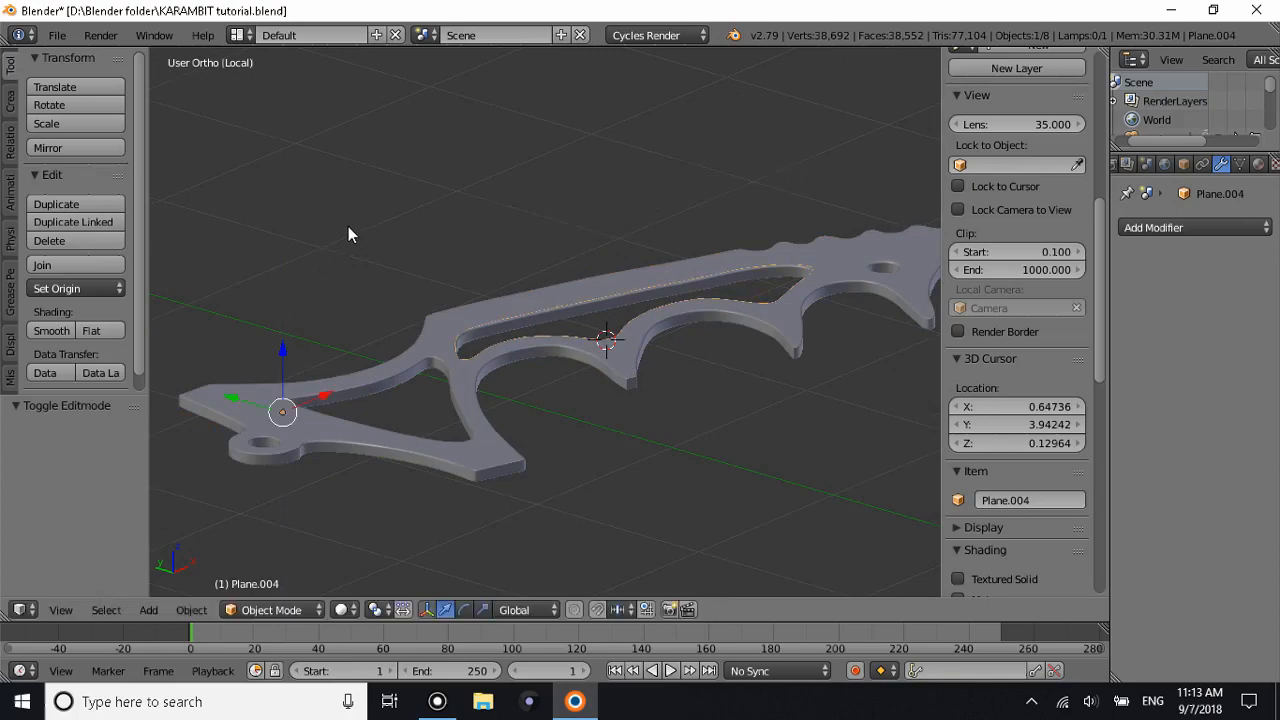
# On the copied handle frame, select the top-face edge loop around the triangular opening near the blade end.
pyautogui.rightClick(366, 381)
pyautogui.press('Tab')
pyautogui.scroll(2, 422, 405)
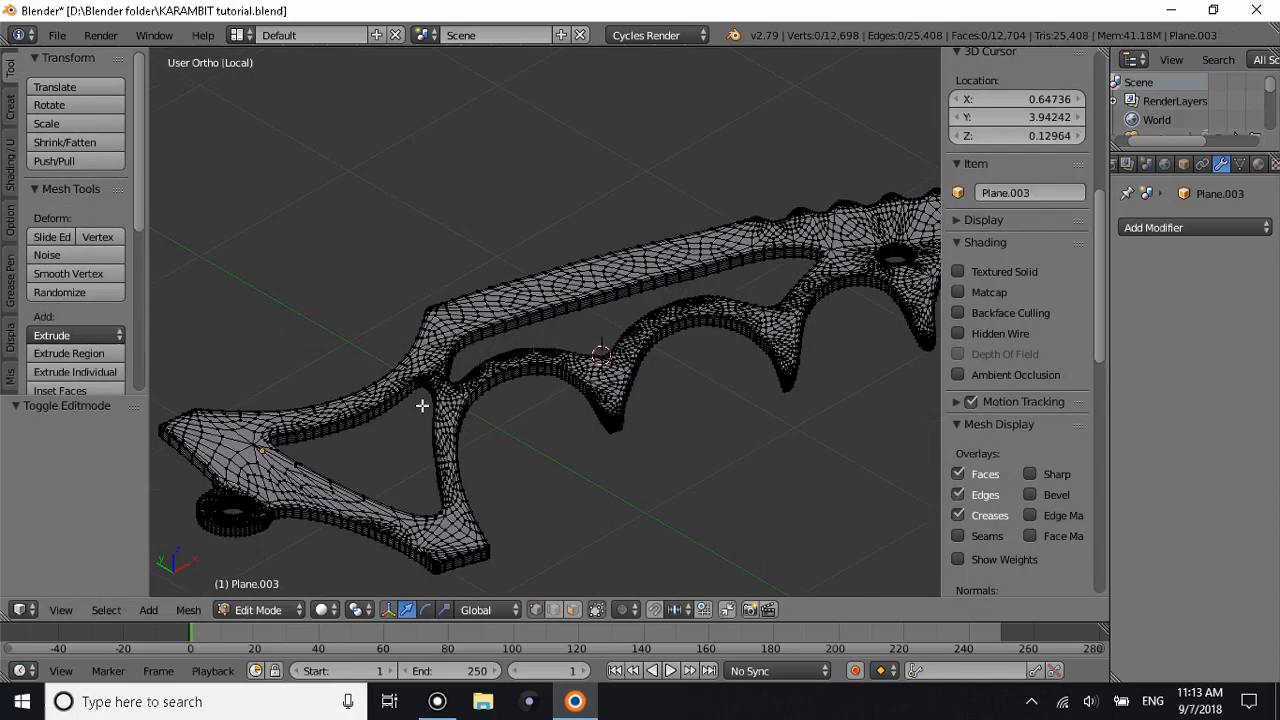
pyautogui.press('KP_7')
pyautogui.keyDown('ctrl'); pyautogui.scroll(3, 399, 384); pyautogui.keyUp('ctrl')
pyautogui.keyDown('ctrl'); pyautogui.scroll(-11, 399, 384); pyautogui.keyUp('ctrl')
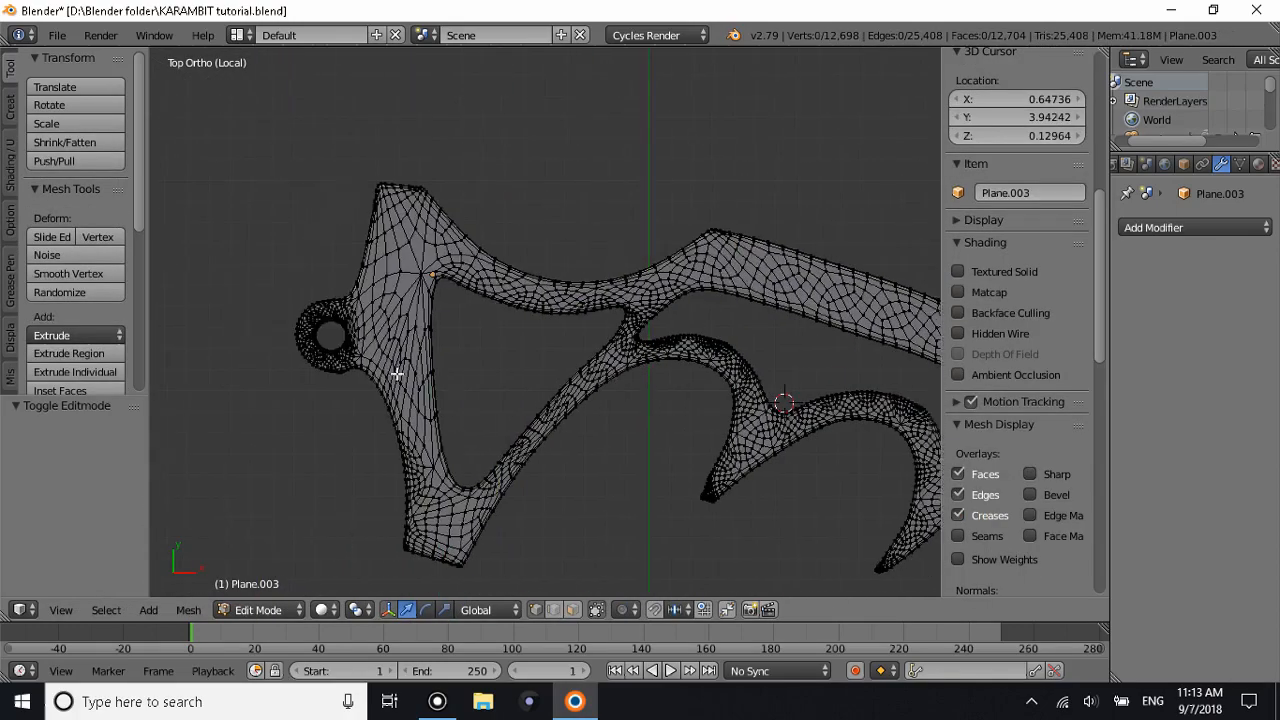
pyautogui.scroll(8, 446, 334)
pyautogui.rightClick(542, 170)
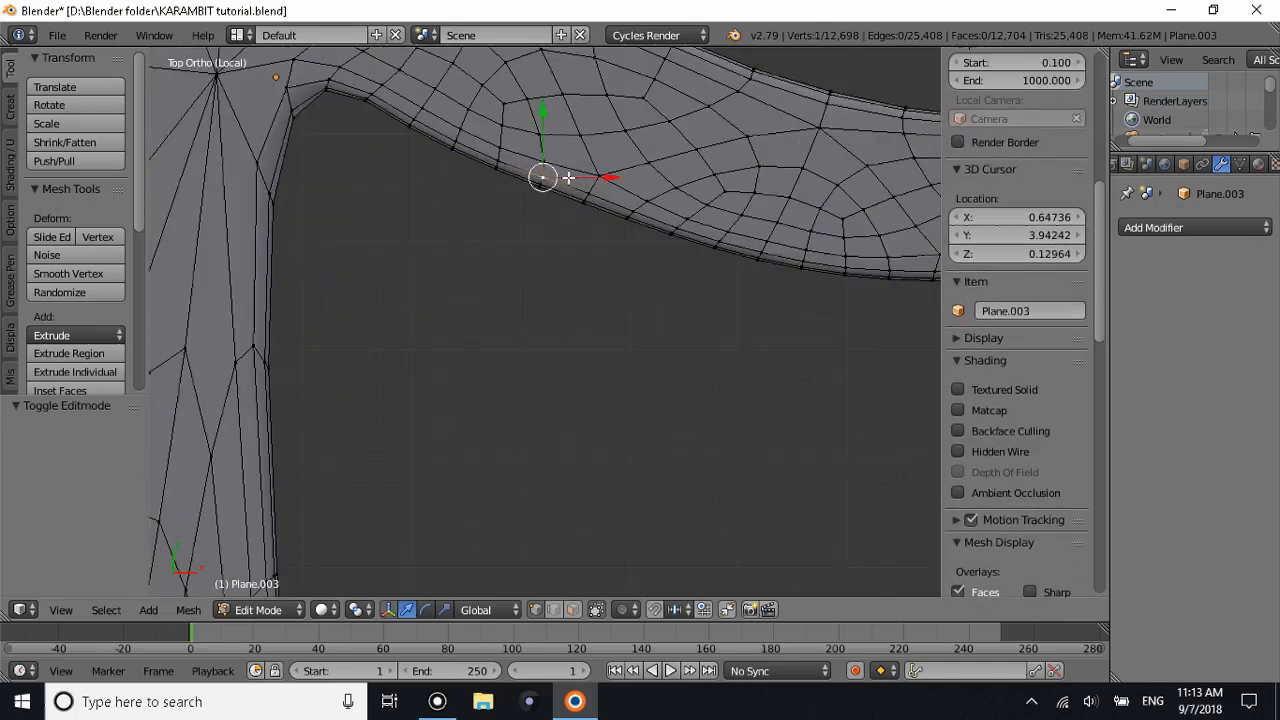
pyautogui.keyDown('alt'); pyautogui.rightClick(586, 183); pyautogui.keyUp('alt')
pyautogui.rightClick(542, 177)
pyautogui.keyDown('alt'); pyautogui.rightClick(540, 176); pyautogui.keyUp('alt')
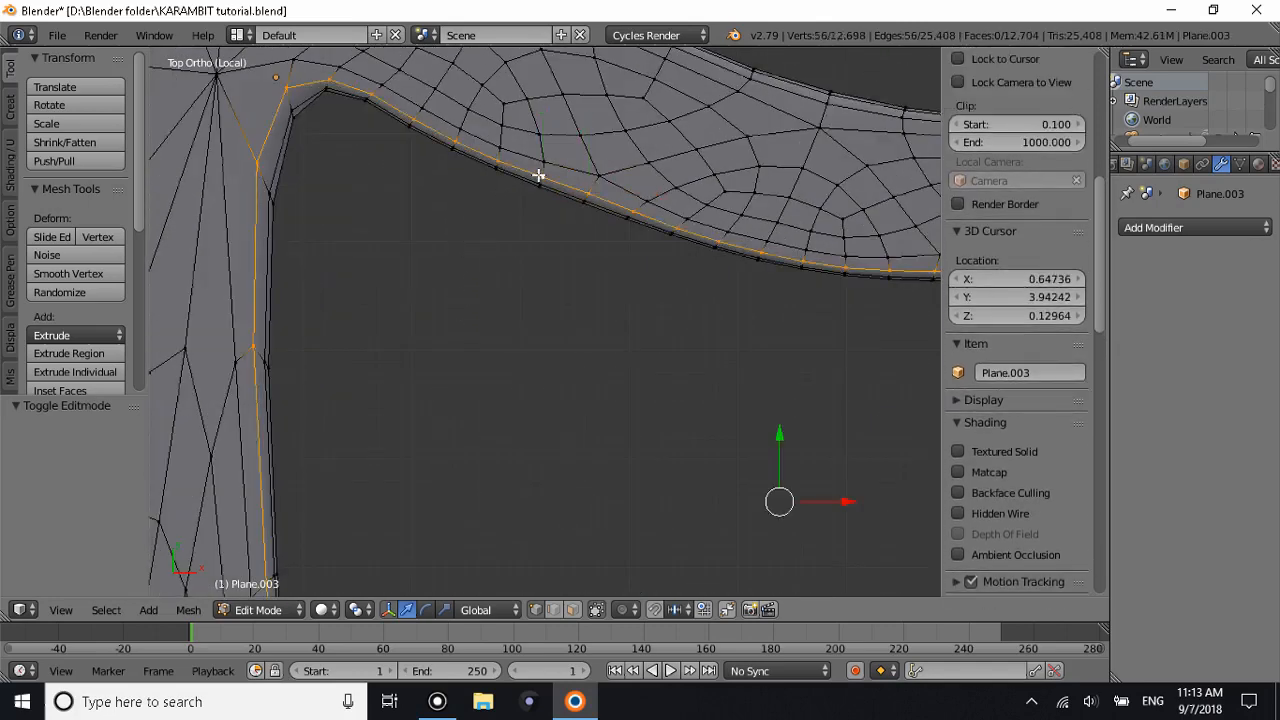
pyautogui.rightClick(497, 161)
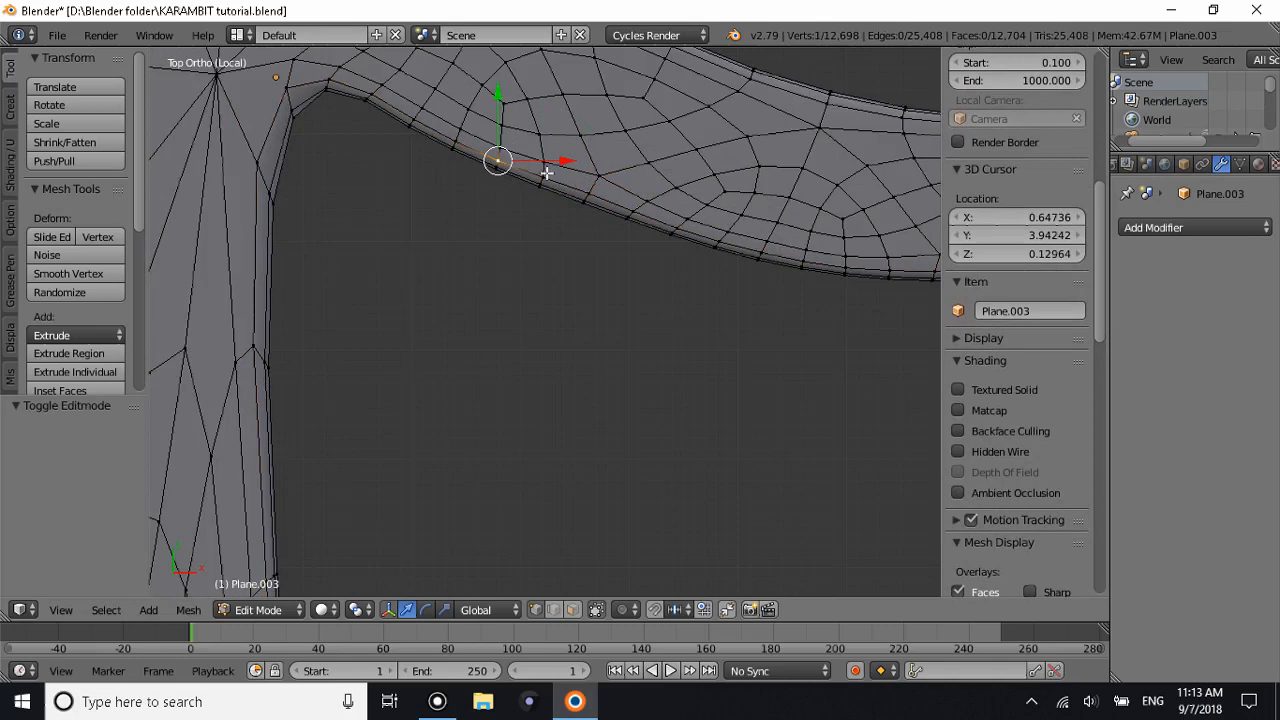
pyautogui.keyDown('alt'); pyautogui.rightClick(556, 179); pyautogui.keyUp('alt')
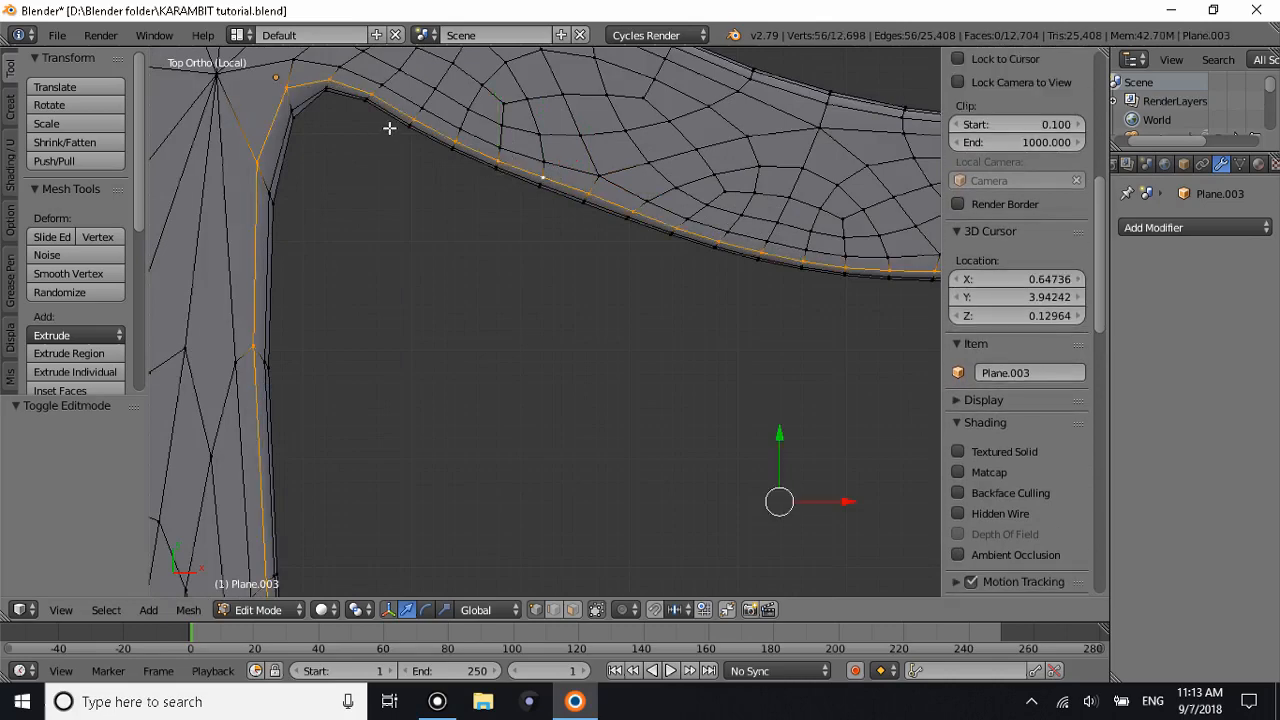
# Separate the selected triangular edge loop into its own object and return to Object Mode.
pyautogui.scroll(-3, 389, 128)
pyautogui.keyDown('shift'); pyautogui.scroll(-3, 657, 260); pyautogui.keyUp('shift')
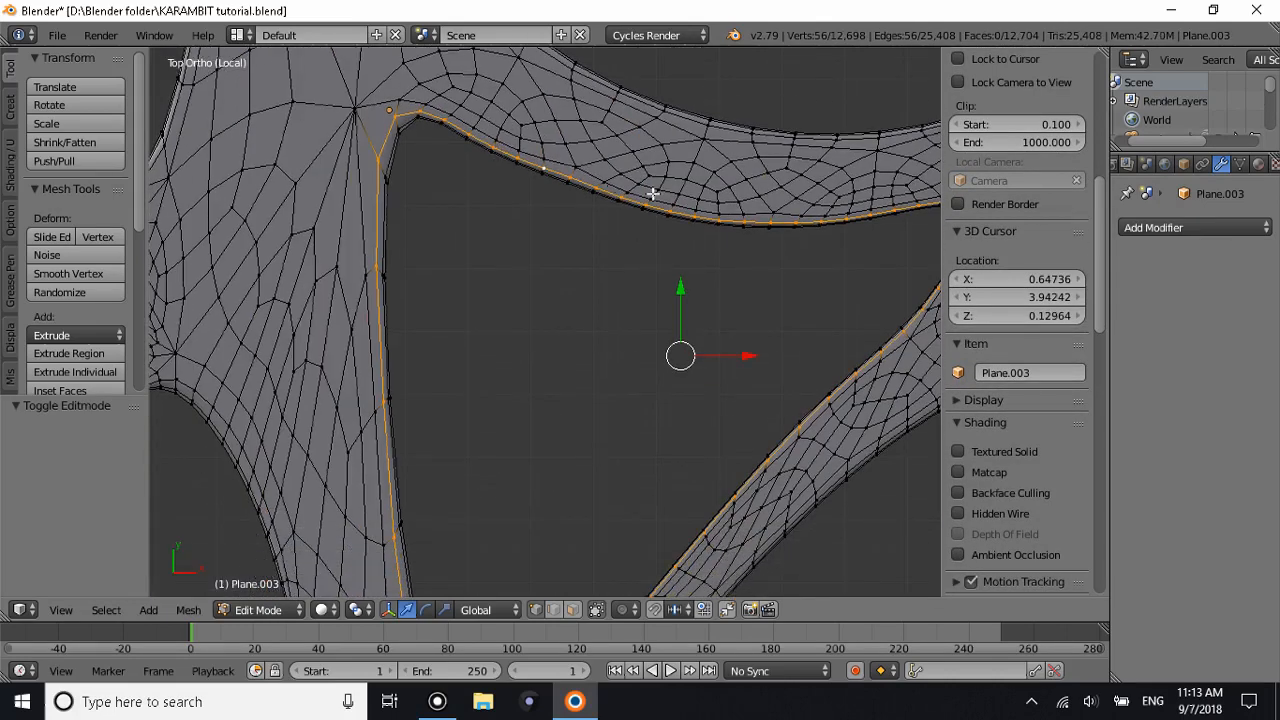
pyautogui.scroll(-2, 652, 193)
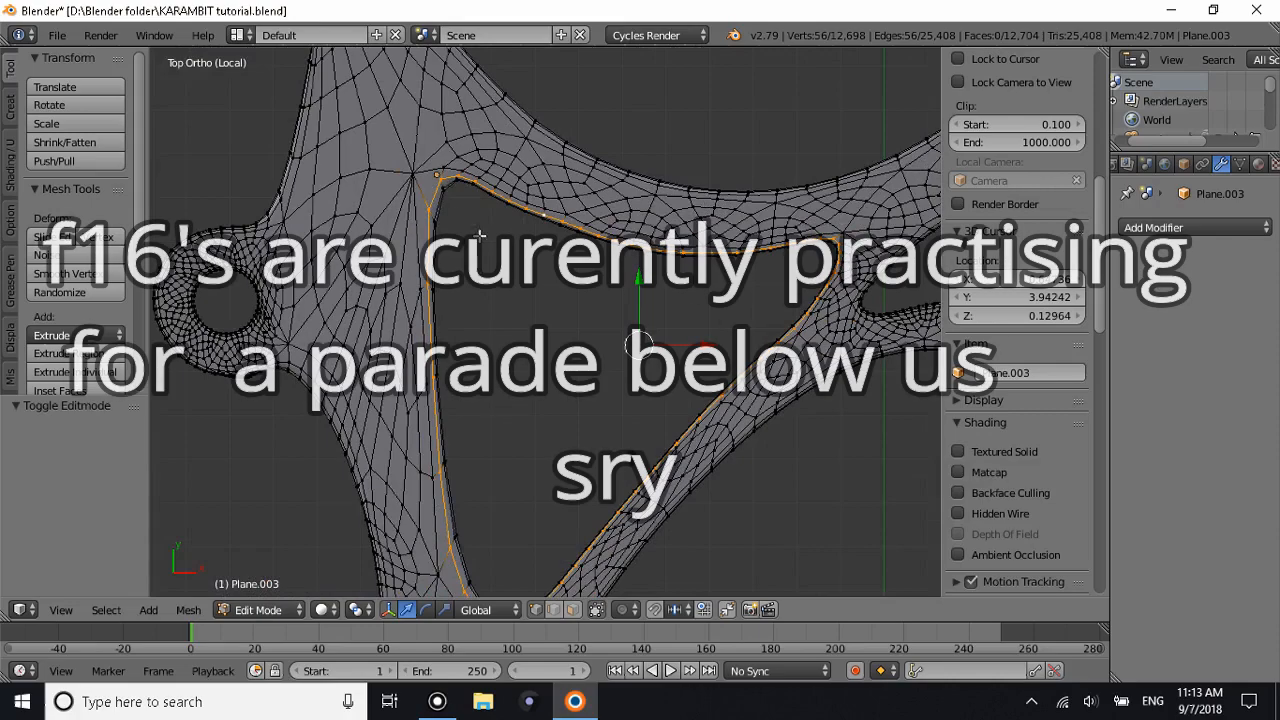
pyautogui.moveTo(775, 276); pyautogui.dragTo(748, 200, button='middle')
pyautogui.press('p')
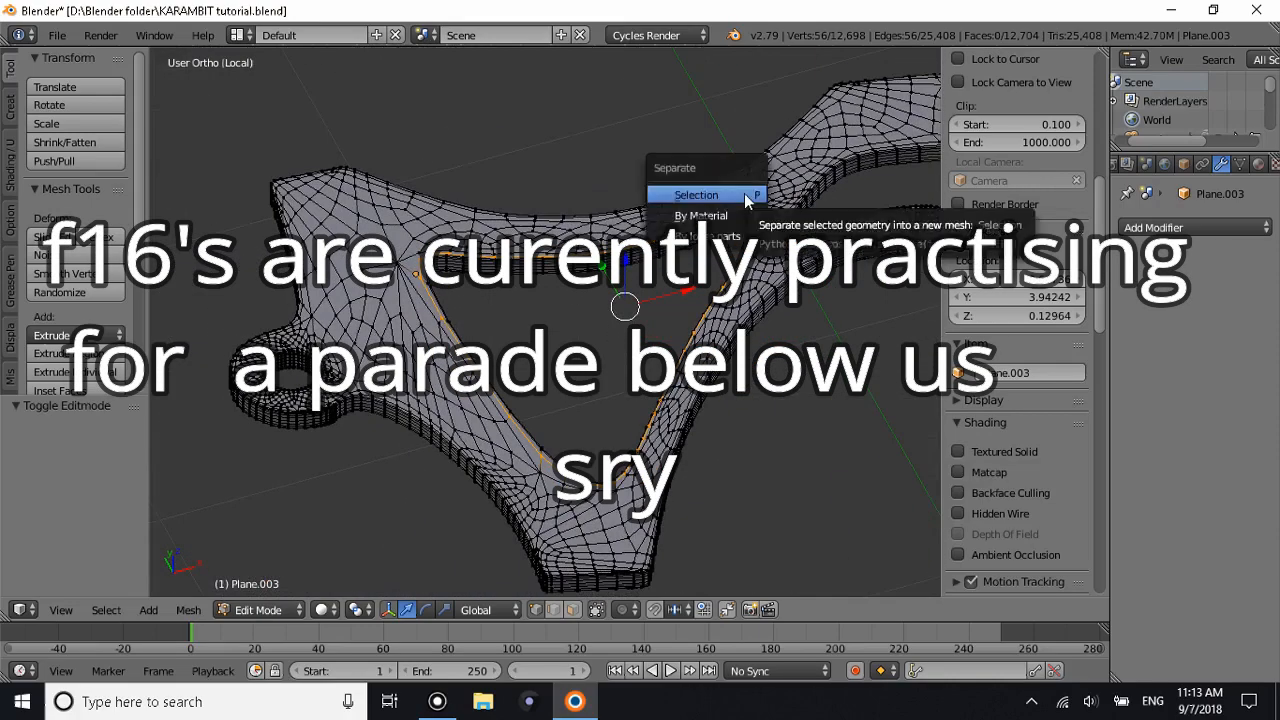
pyautogui.click(745, 196)
pyautogui.press('Tab')
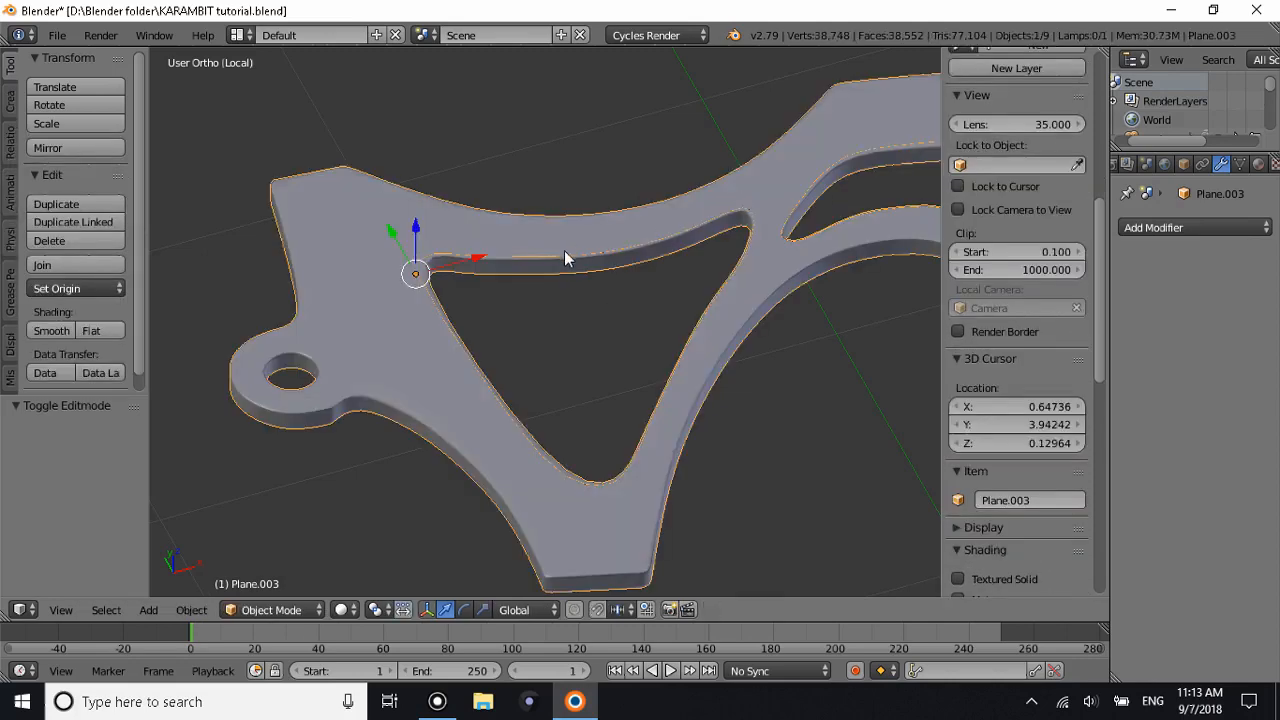
# Delete the copied handle frame, keeping only the two separated opening loops.
pyautogui.rightClick(562, 252)
pyautogui.keyDown('shift'); pyautogui.rightClick(855, 152); pyautogui.keyUp('shift')
pyautogui.rightClick(731, 200)
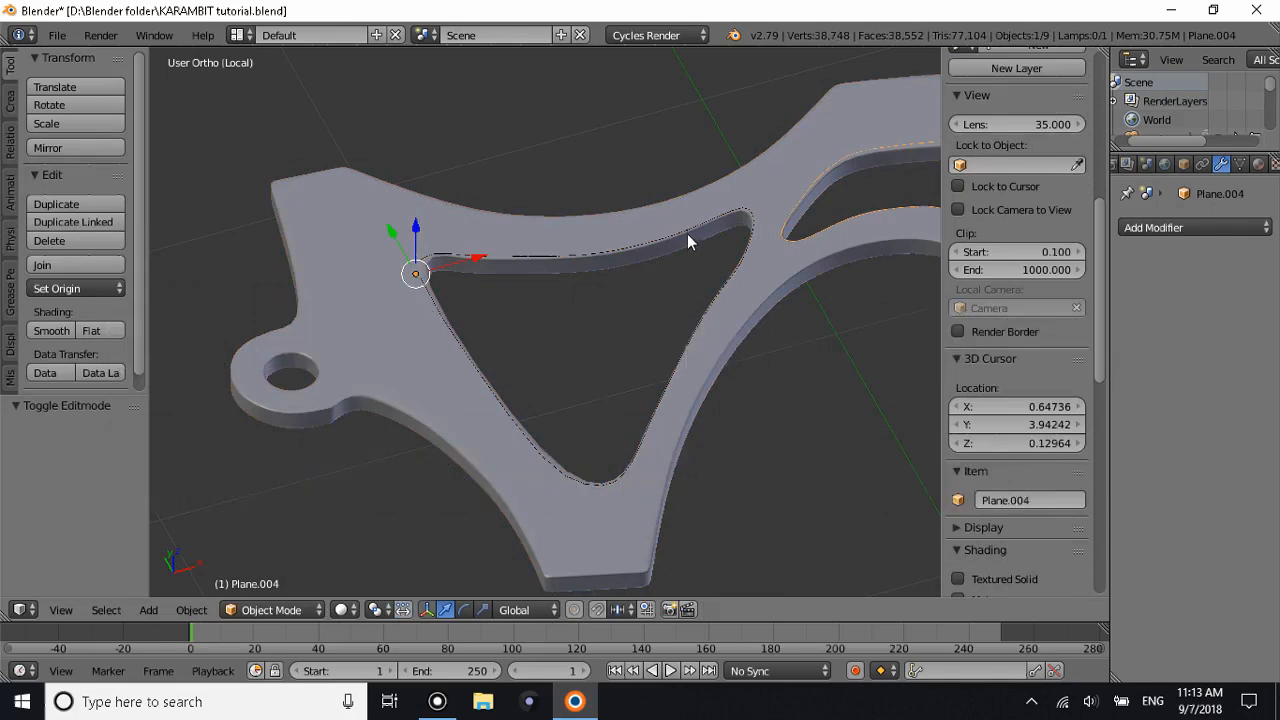
pyautogui.moveTo(686, 228); pyautogui.dragTo(785, 188, button='middle')
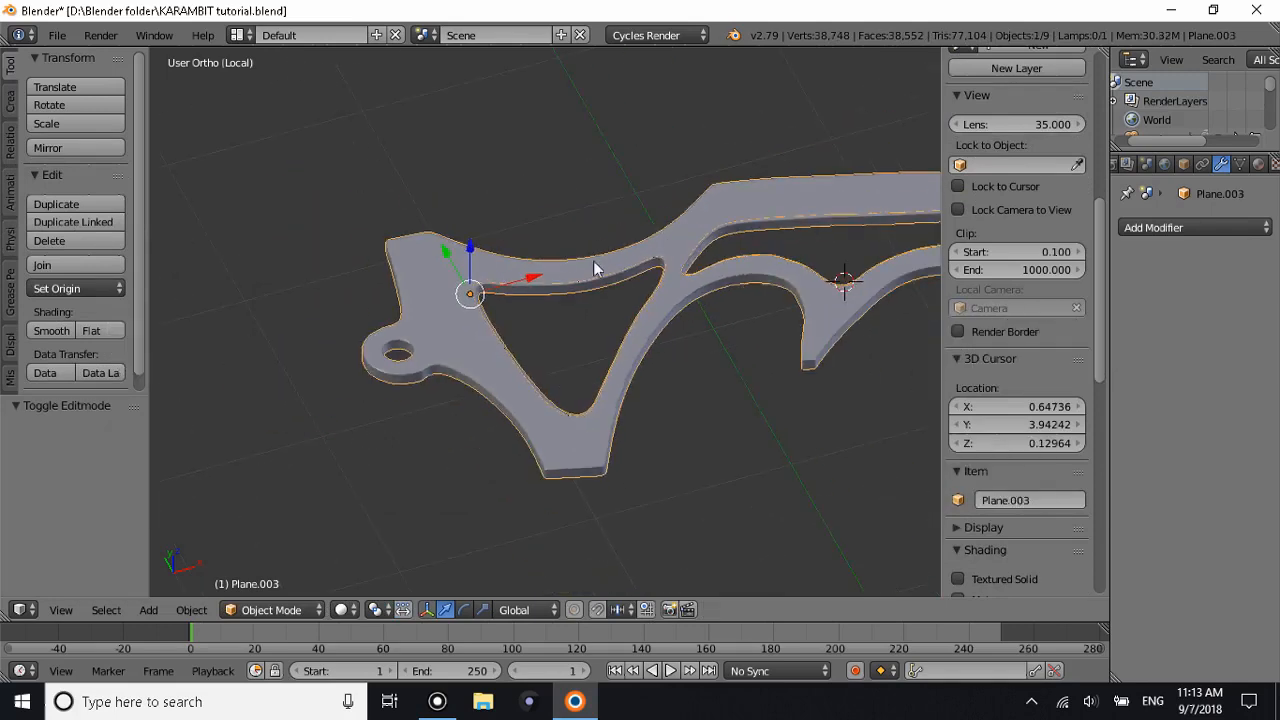
pyautogui.moveTo(467, 247); pyautogui.dragTo(486, 314)
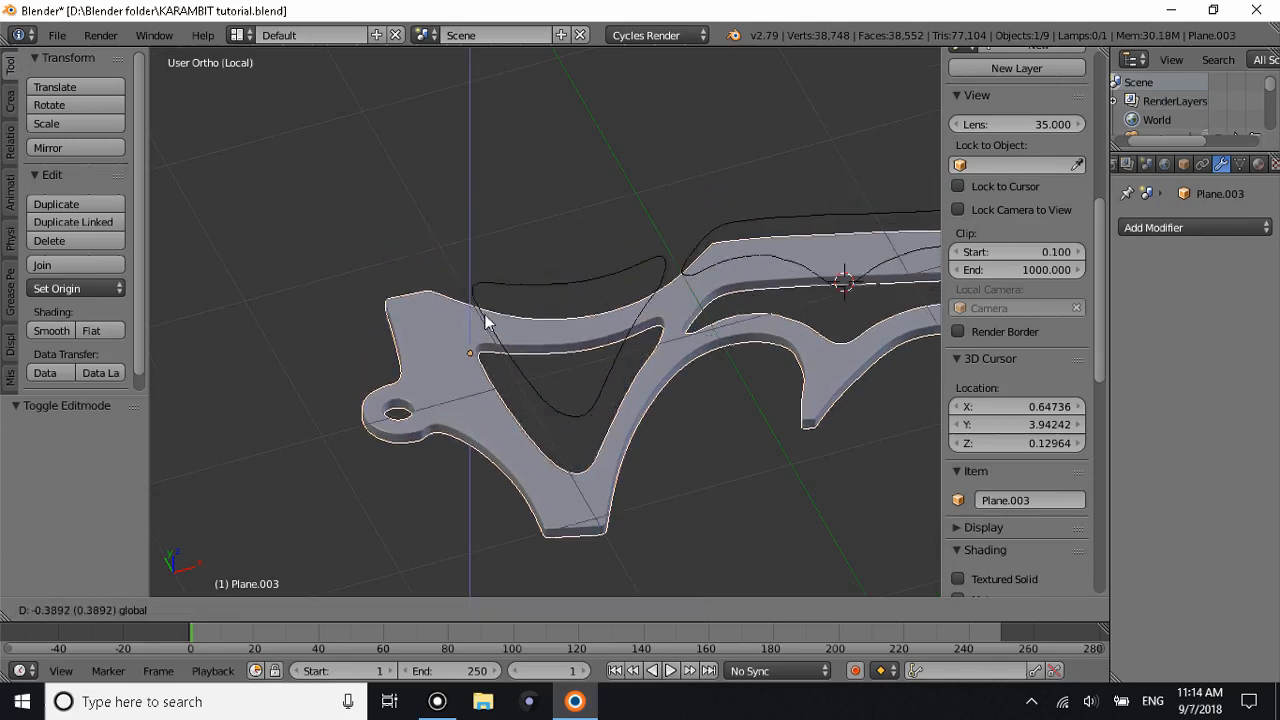
pyautogui.rightClick(486, 314)
pyautogui.press('x')
pyautogui.click(457, 316)
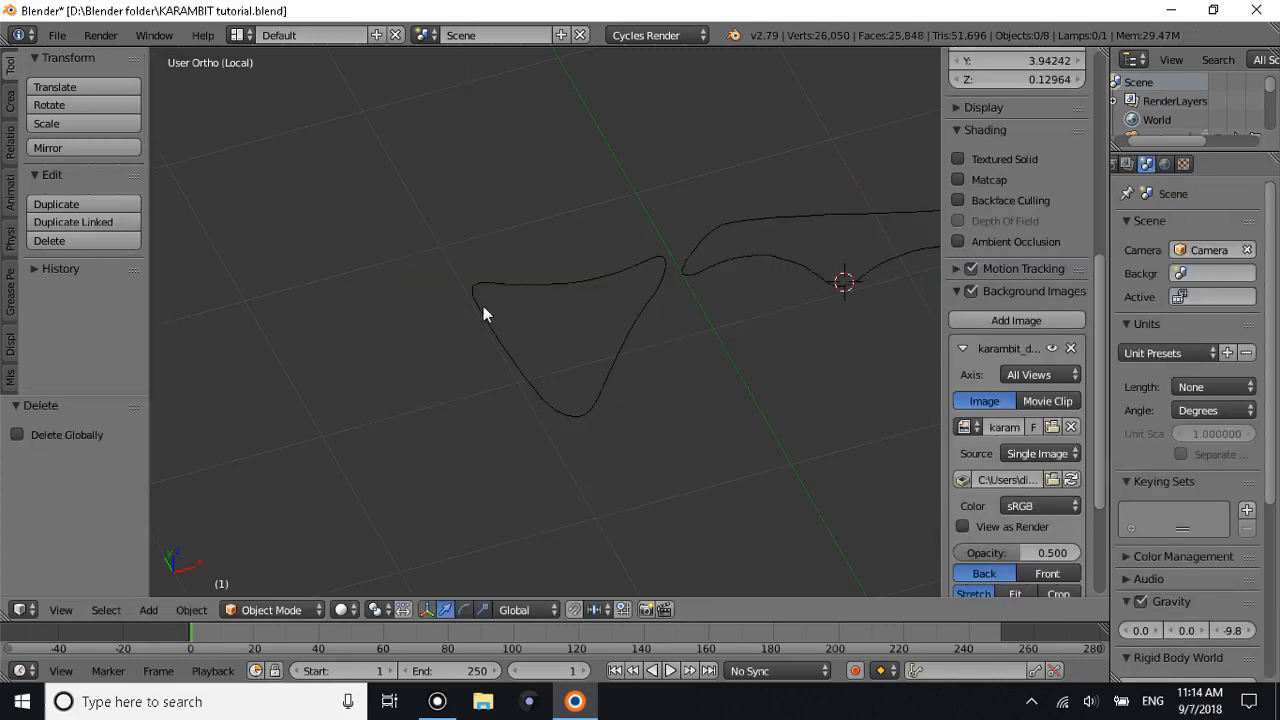
# Join the triangular loop and the long opening loop into a single object.
pyautogui.rightClick(483, 308)
pyautogui.keyDown('shift'); pyautogui.rightClick(764, 262); pyautogui.keyUp('shift')
pyautogui.hotkey('ctrl', 'j')
pyautogui.press('Tab')
pyautogui.moveTo(692, 286); pyautogui.dragTo(657, 293, button='middle')
pyautogui.scroll(-2, 670, 308)
pyautogui.press('Tab')
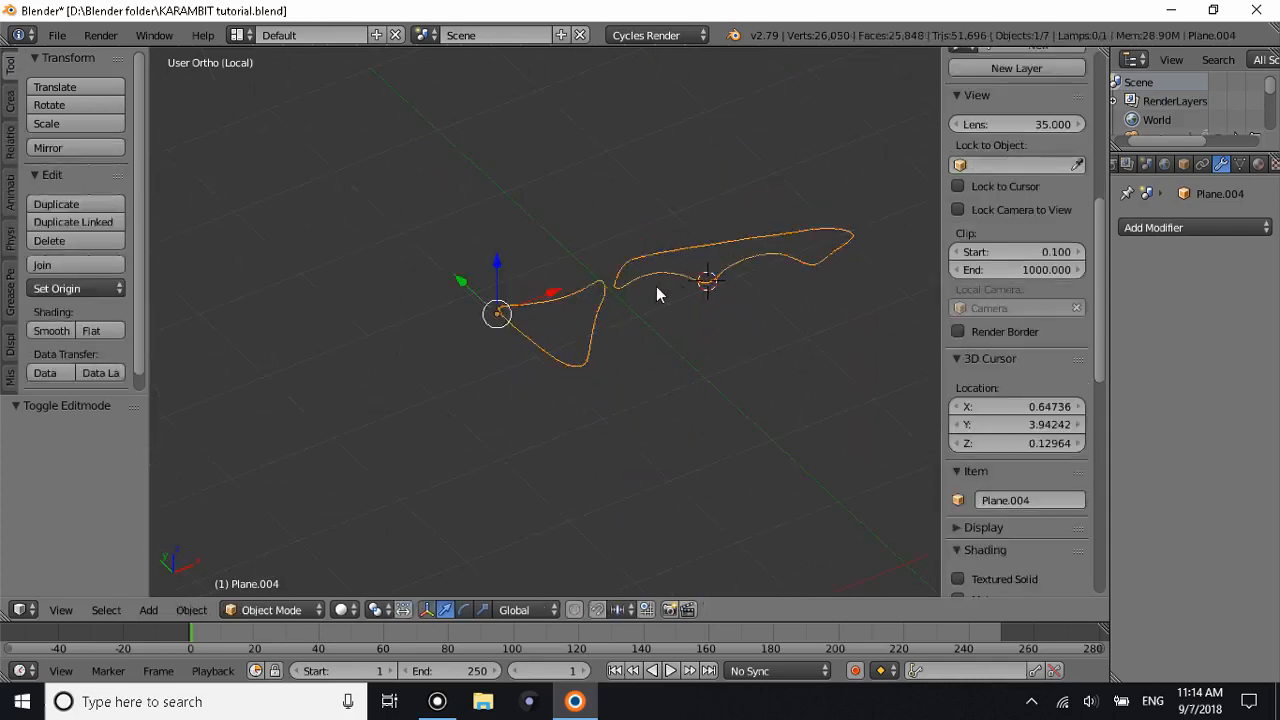
# Isolate the joined outlines and fill both closed loops with faces.
pyautogui.press('KP_Divide')
pyautogui.press('KP_Divide')
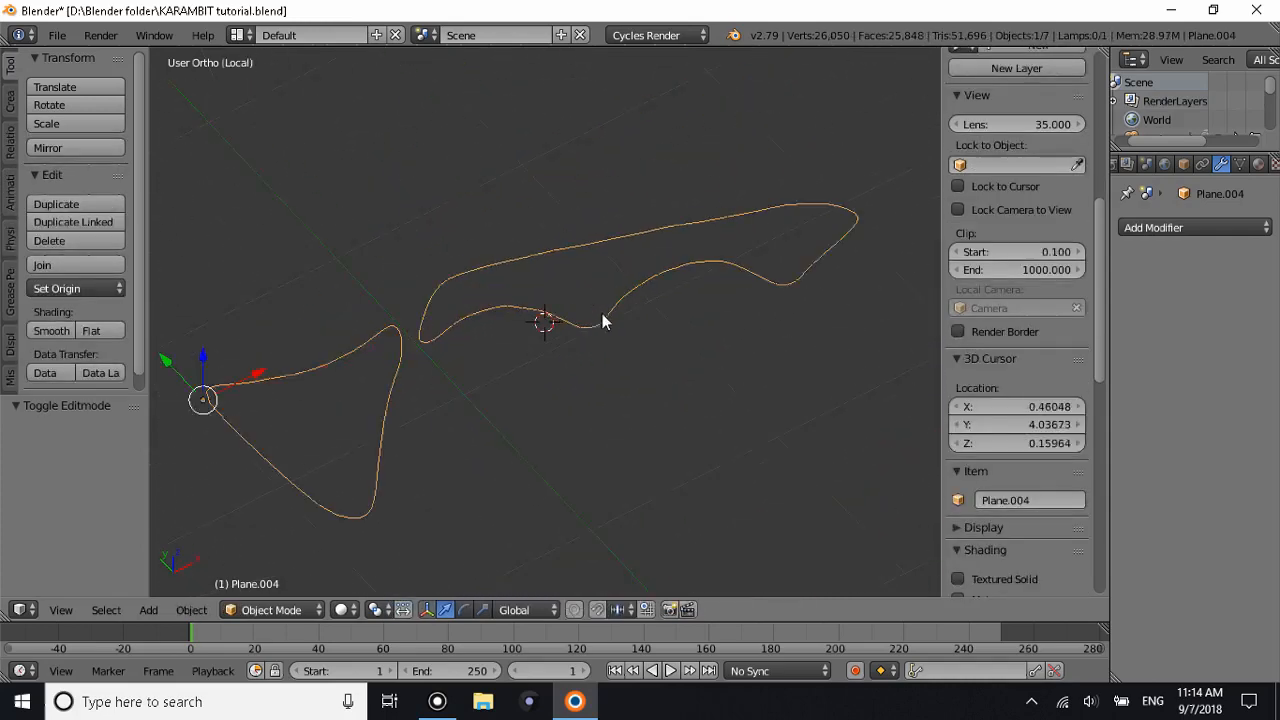
pyautogui.press('Tab')
pyautogui.press('a')
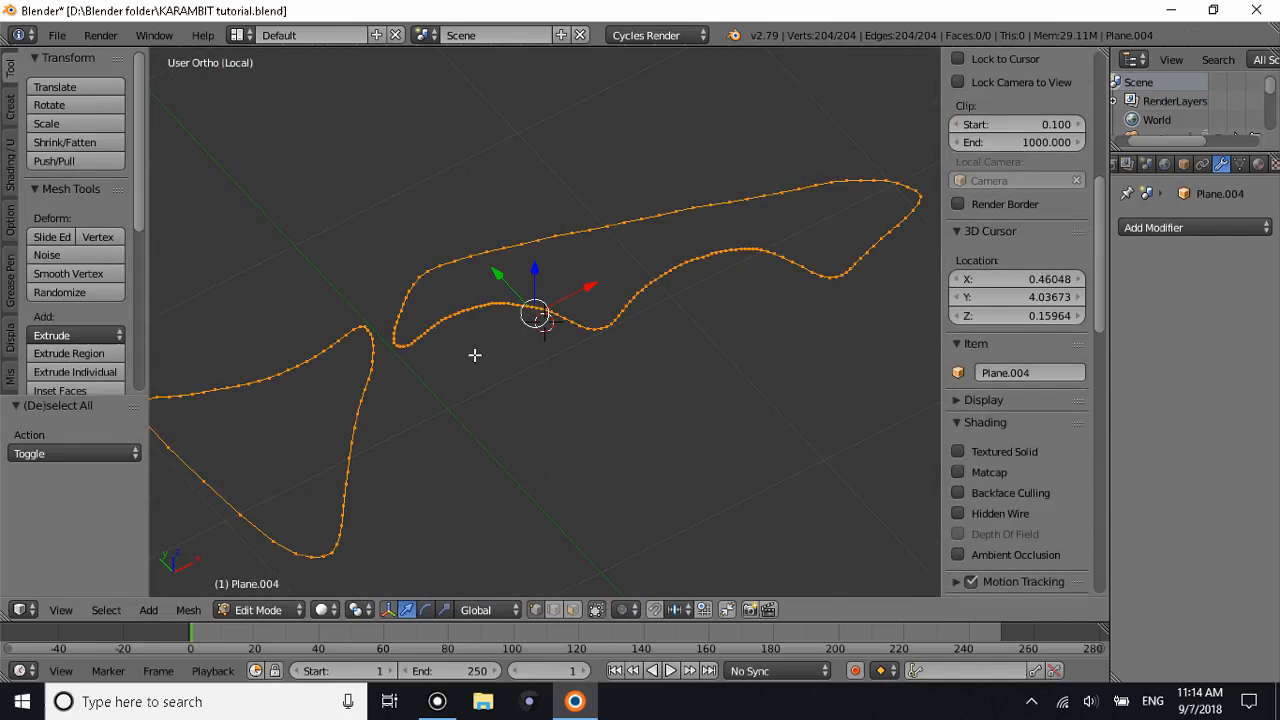
pyautogui.hotkey('alt', 'f')
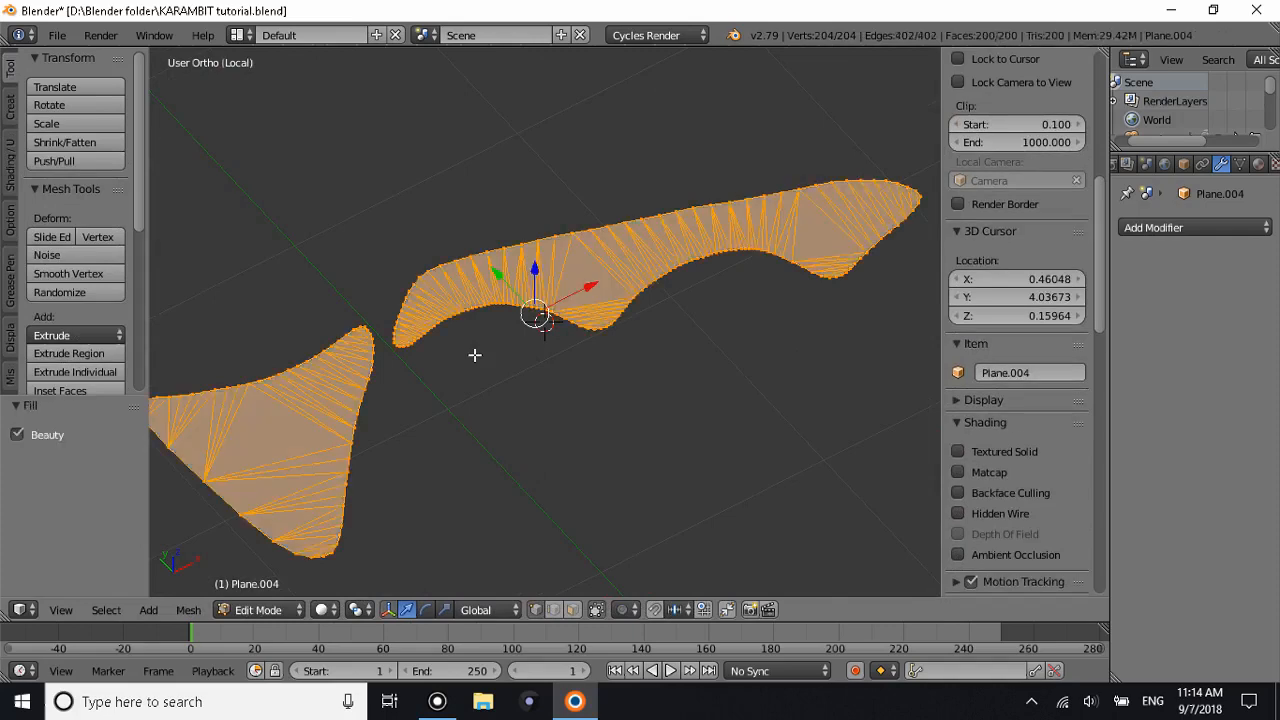
# Extrude both filled shapes by 0.04 along their normal to make solid inserts.
pyautogui.press('Tab')
pyautogui.moveTo(471, 357); pyautogui.dragTo(697, 279, button='middle')
pyautogui.press('Tab')
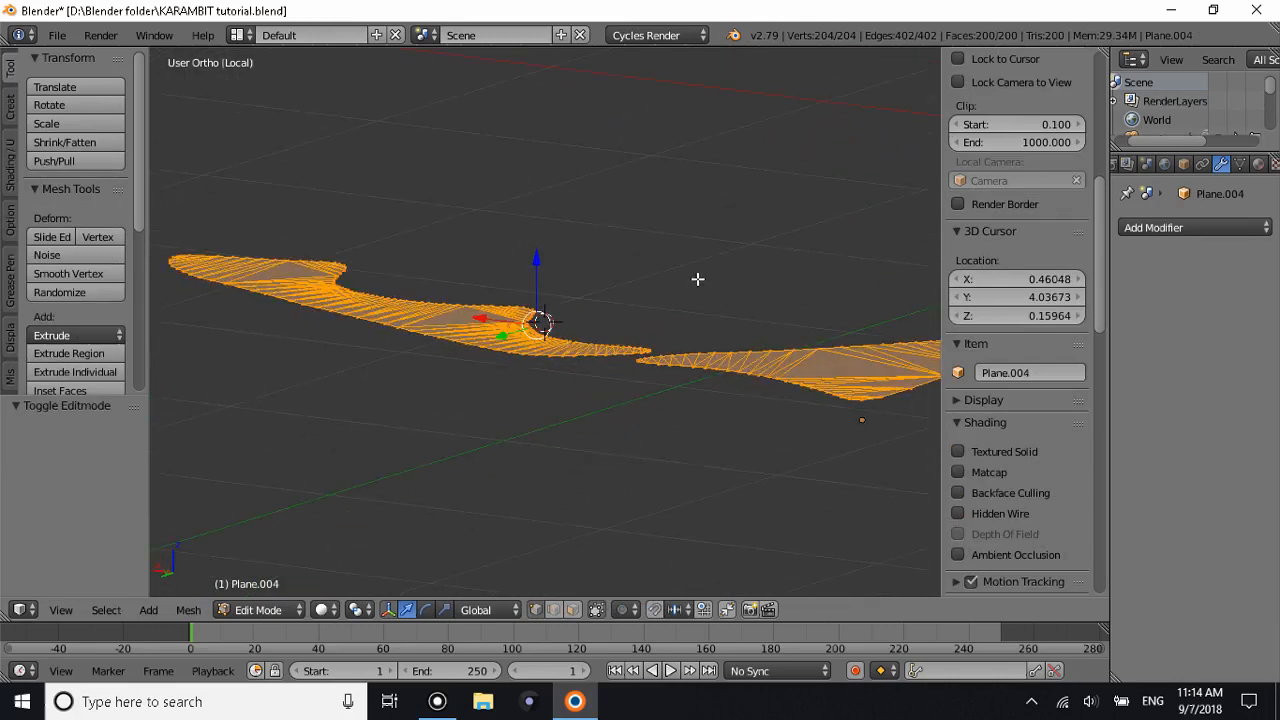
pyautogui.press('e')
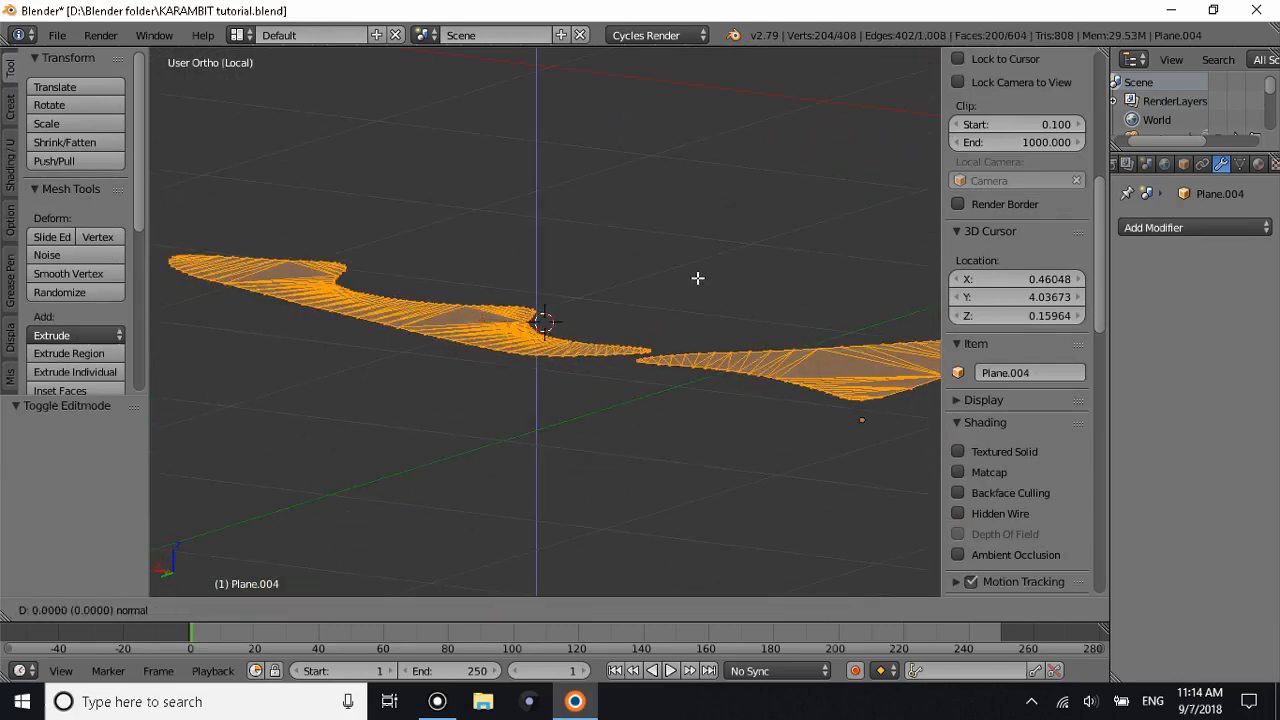
pyautogui.write('.')
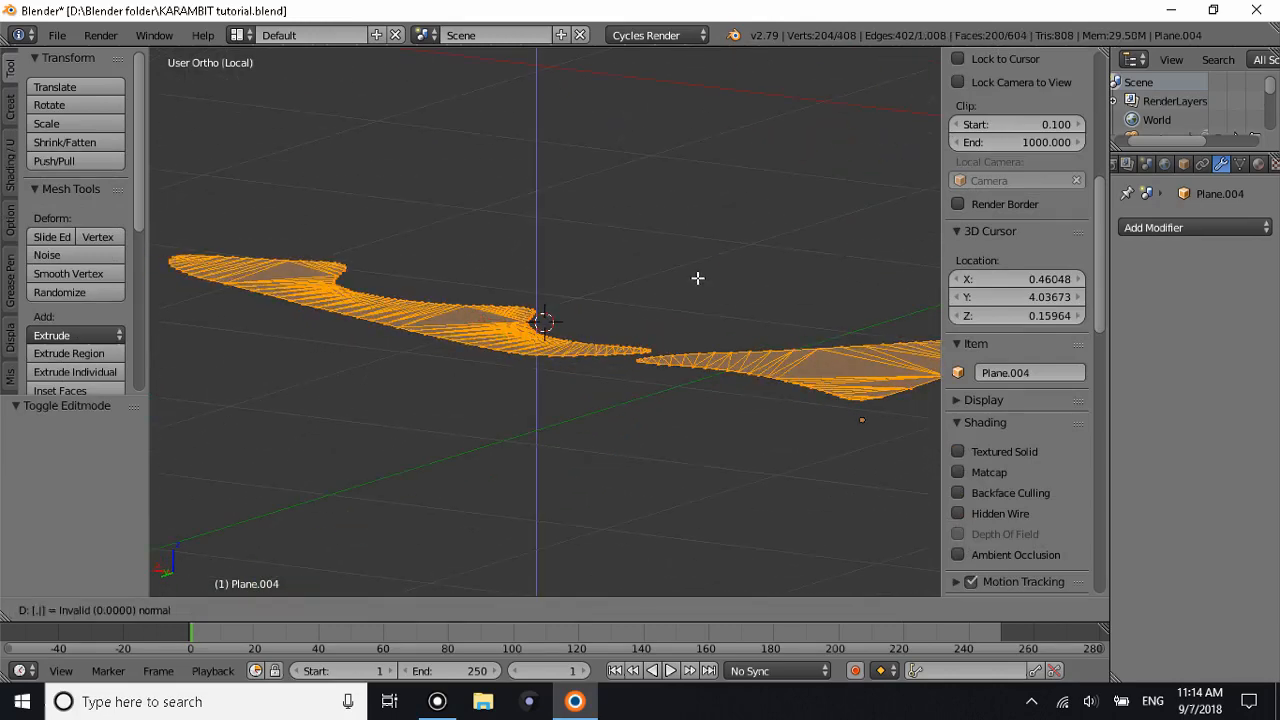
pyautogui.write('04')
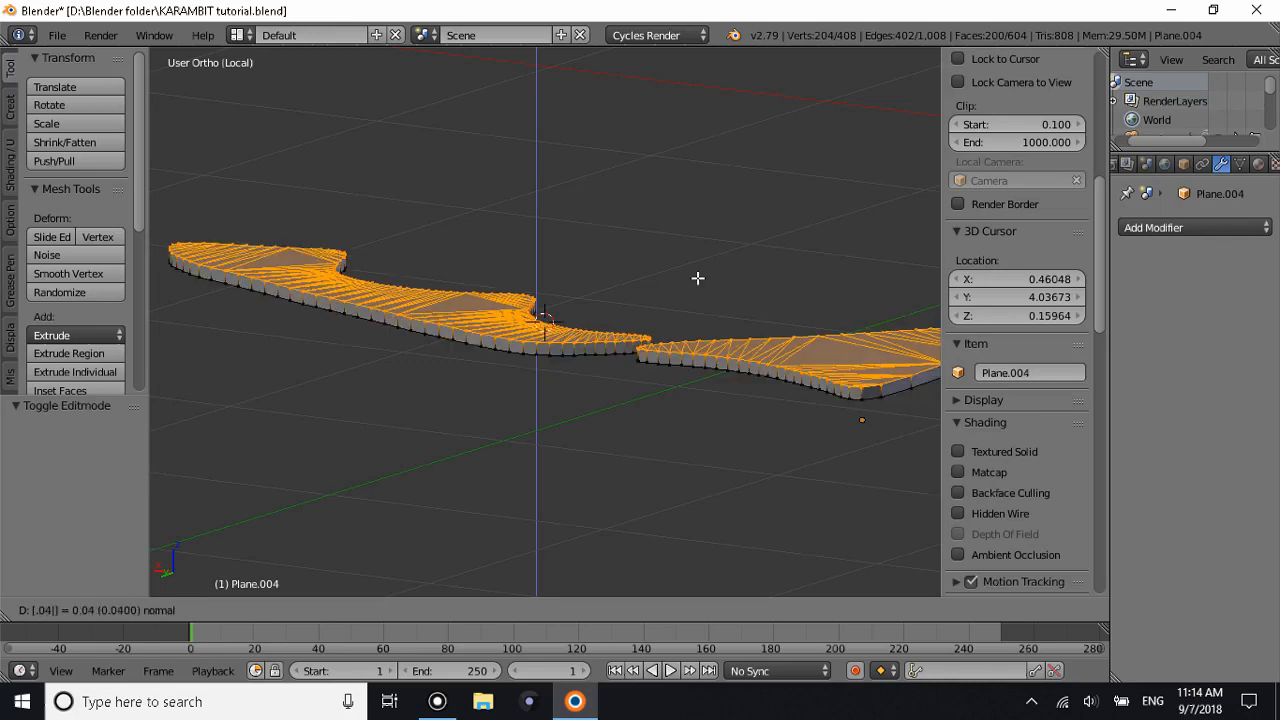
pyautogui.press('Return')
pyautogui.press('Tab')
# Leave the isolated view and move the inserts -2.190 along Y onto the knife handle in top view.
pyautogui.moveTo(697, 277); pyautogui.dragTo(571, 355, button='middle')
pyautogui.press('KP_Divide')
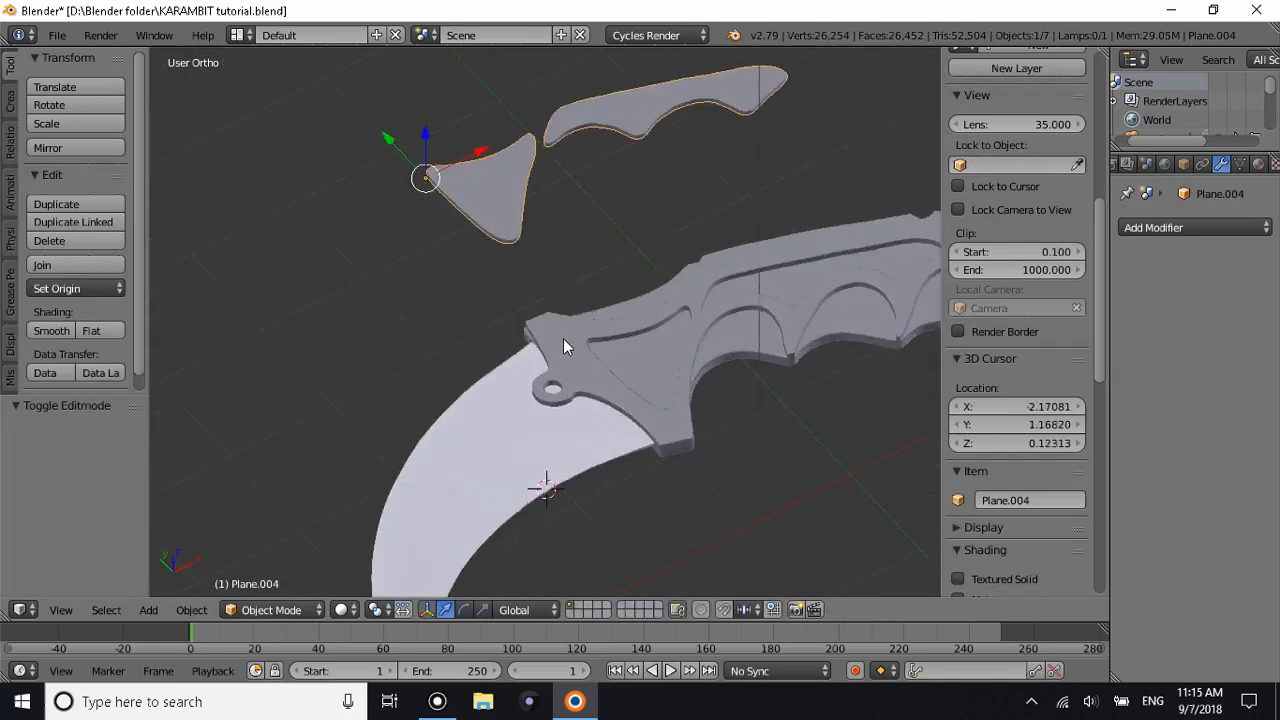
pyautogui.press('KP_7')
pyautogui.scroll(-3, 590, 280)
pyautogui.press('g')
pyautogui.press('y')
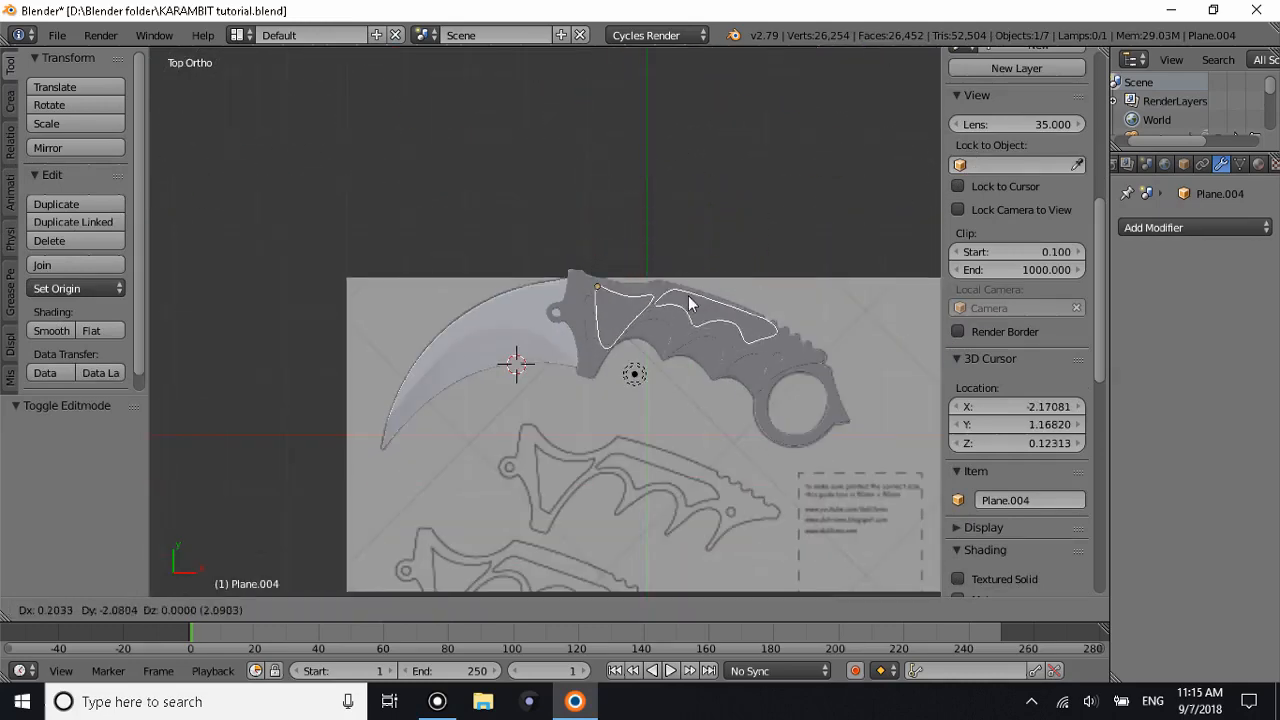
pyautogui.click(676, 297)
# Adjust the inserts' height on the handle and shift them -0.033 along Y to fit the frame openings.
pyautogui.moveTo(676, 297); pyautogui.dragTo(639, 378, button='middle')
pyautogui.click(622, 370)
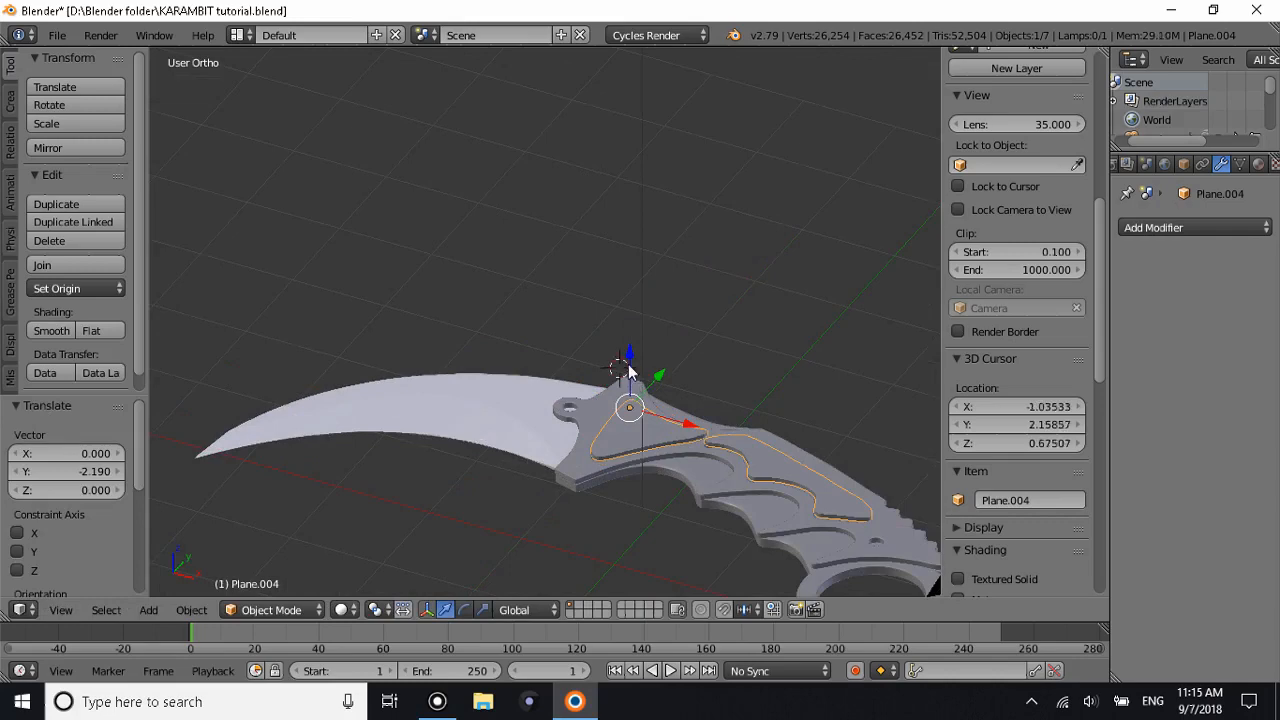
pyautogui.moveTo(629, 366); pyautogui.dragTo(631, 373)
pyautogui.moveTo(631, 373); pyautogui.dragTo(480, 432, button='middle')
pyautogui.scroll(5, 486, 403)
pyautogui.moveTo(728, 320); pyautogui.dragTo(720, 320)
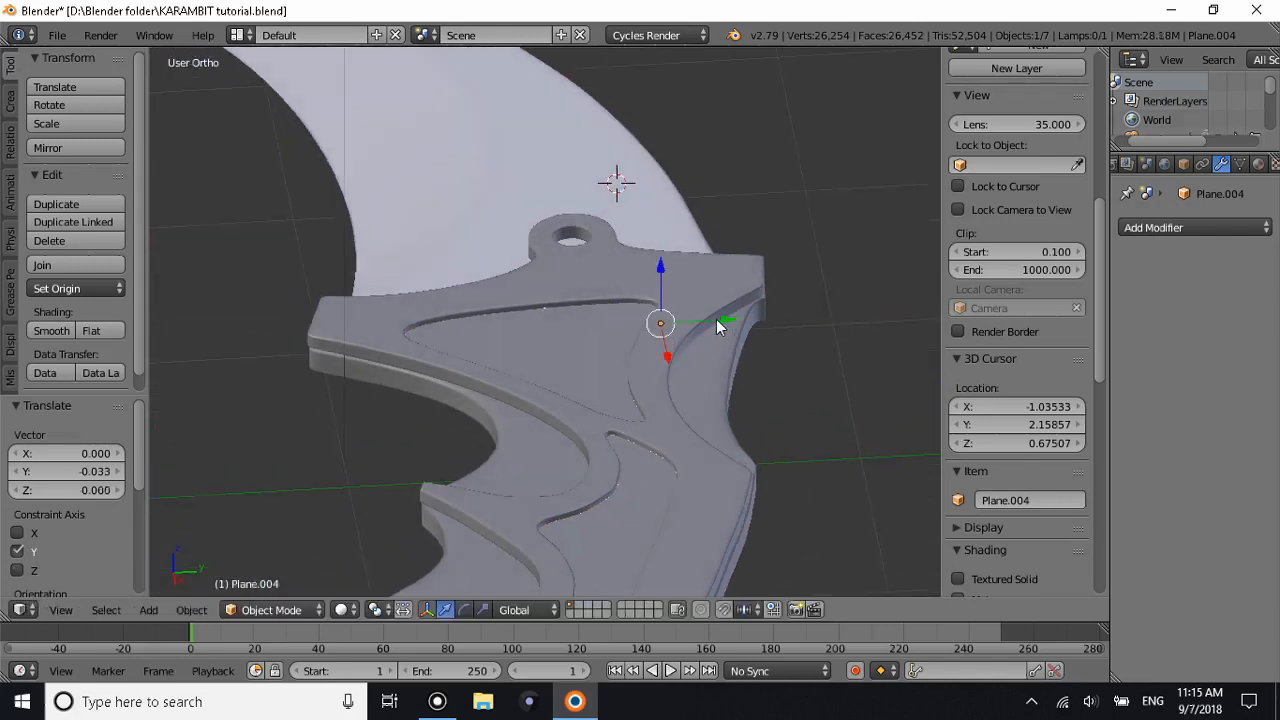
# Examine the inserts' alignment with the handle openings in top view using wireframe shading, and return to solid shading.
pyautogui.press('KP_7')
pyautogui.keyDown('shift'); pyautogui.scroll(-3, 718, 303); pyautogui.keyUp('shift')
pyautogui.keyDown('shift'); pyautogui.scroll(5, 718, 303); pyautogui.keyUp('shift')
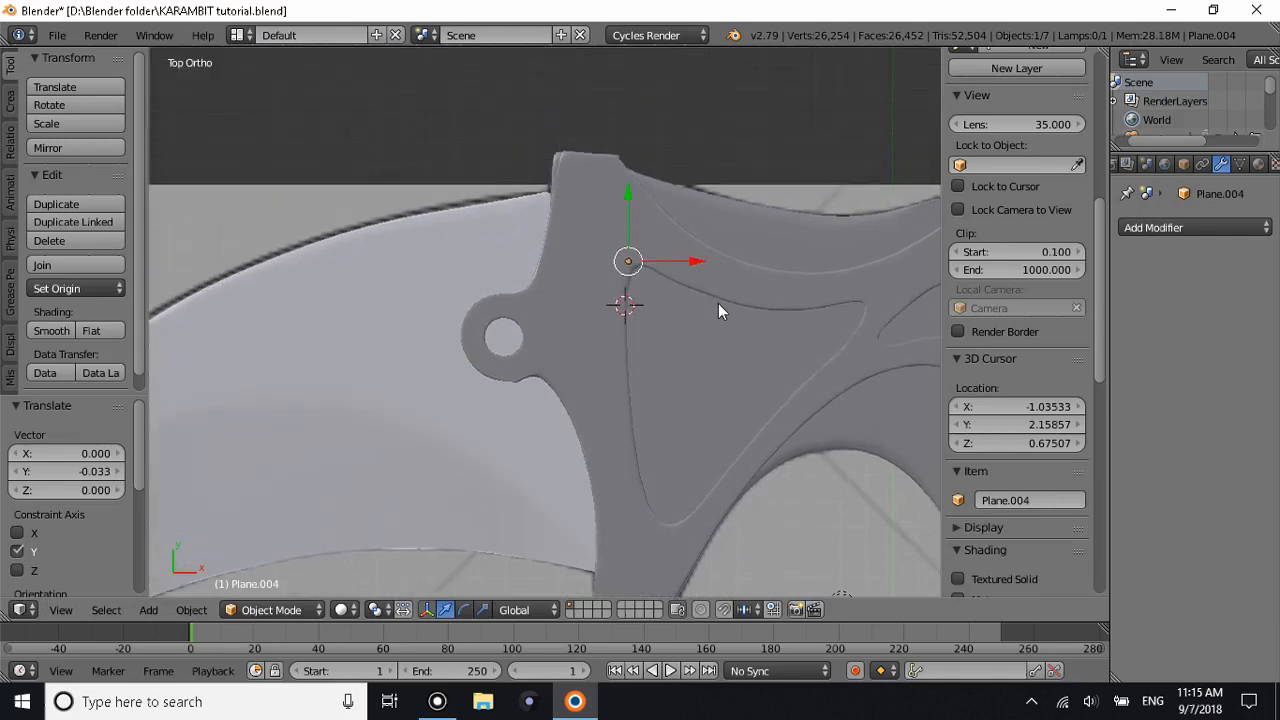
pyautogui.keyDown('ctrl'); pyautogui.scroll(-6, 718, 303); pyautogui.keyUp('ctrl')
pyautogui.keyDown('ctrl'); pyautogui.scroll(16, 718, 303); pyautogui.keyUp('ctrl')
pyautogui.keyDown('ctrl'); pyautogui.scroll(5, 737, 286); pyautogui.keyUp('ctrl')
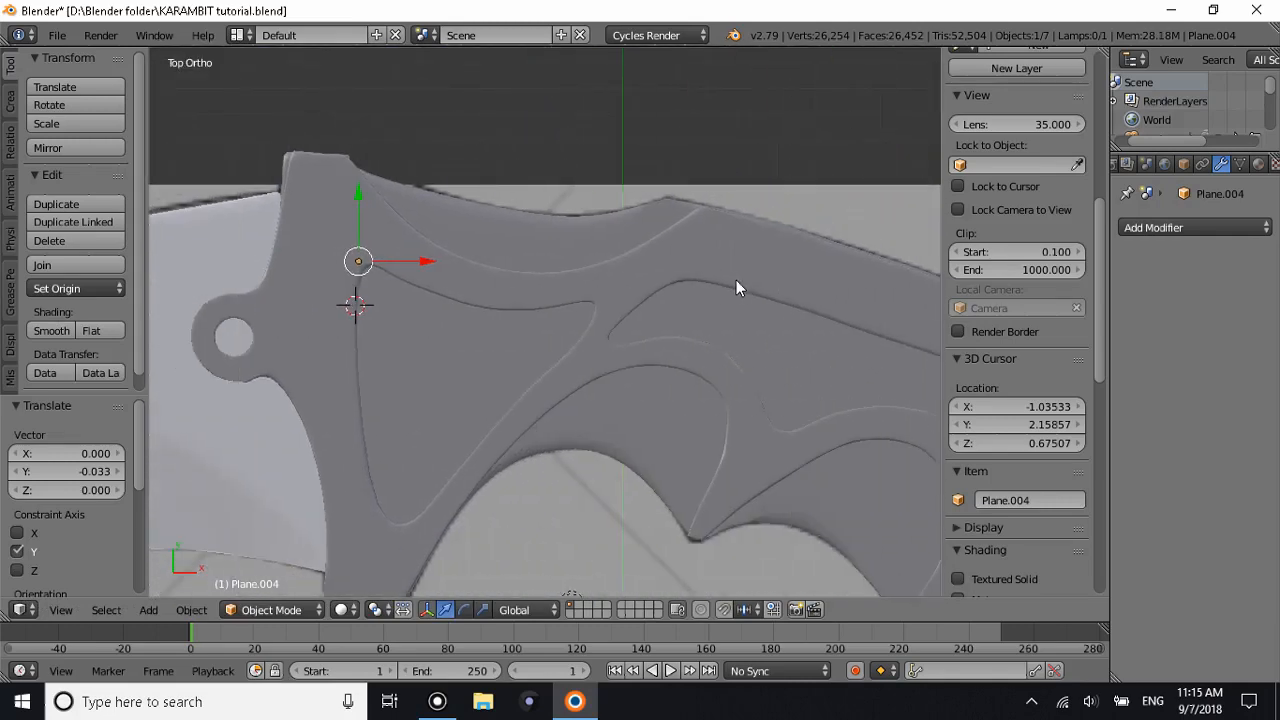
pyautogui.click(341, 609)
pyautogui.click(355, 567)
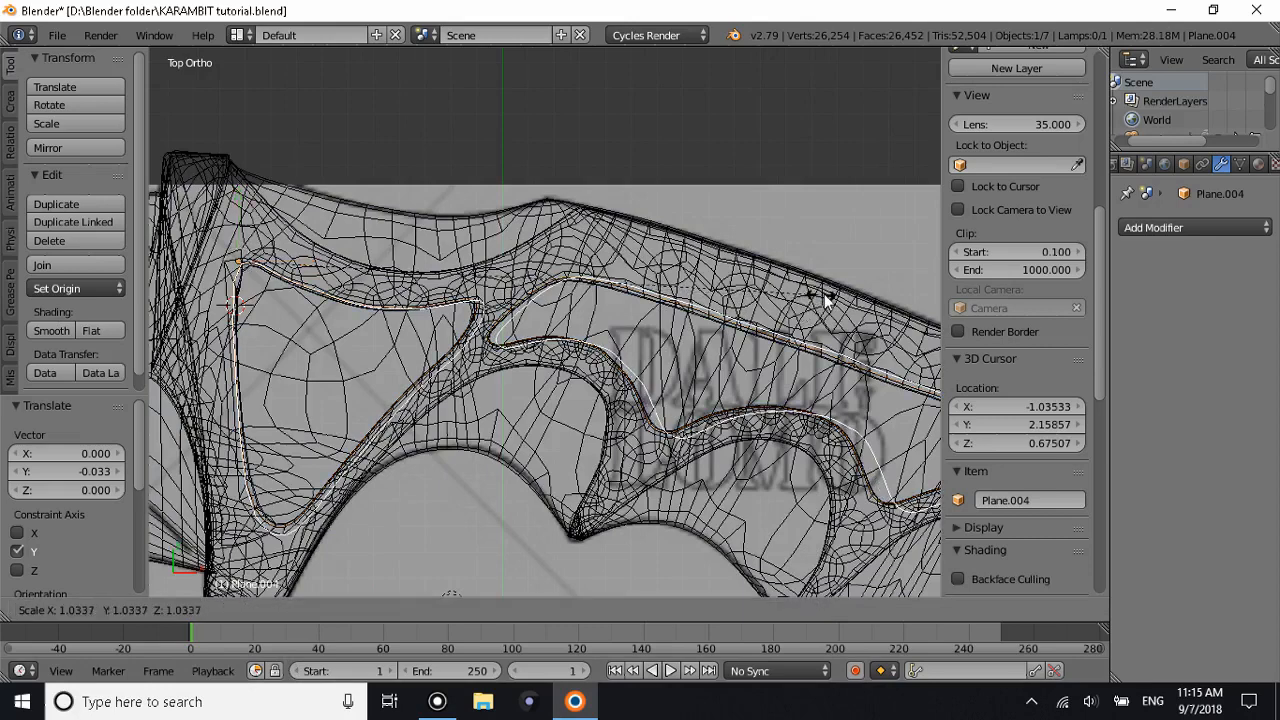
pyautogui.click(341, 609)
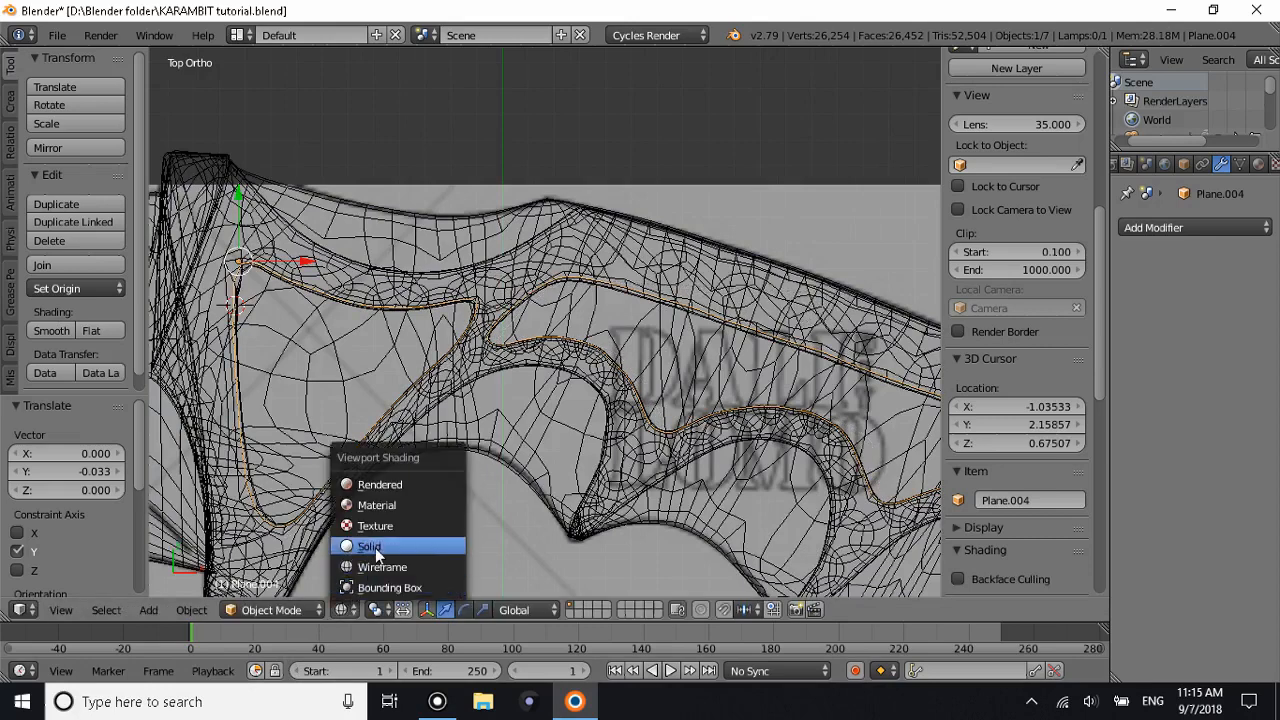
pyautogui.click(345, 548)
# Preview the whole knife in rendered shading to check the handle details, and return to solid shading.
pyautogui.scroll(-3, 515, 407)
pyautogui.rightClick(668, 362)
pyautogui.moveTo(650, 369); pyautogui.dragTo(531, 380, button='middle')
pyautogui.scroll(-3, 500, 378)
pyautogui.moveTo(426, 372); pyautogui.dragTo(413, 324, button='middle')
pyautogui.click(343, 610)
pyautogui.click(360, 482)
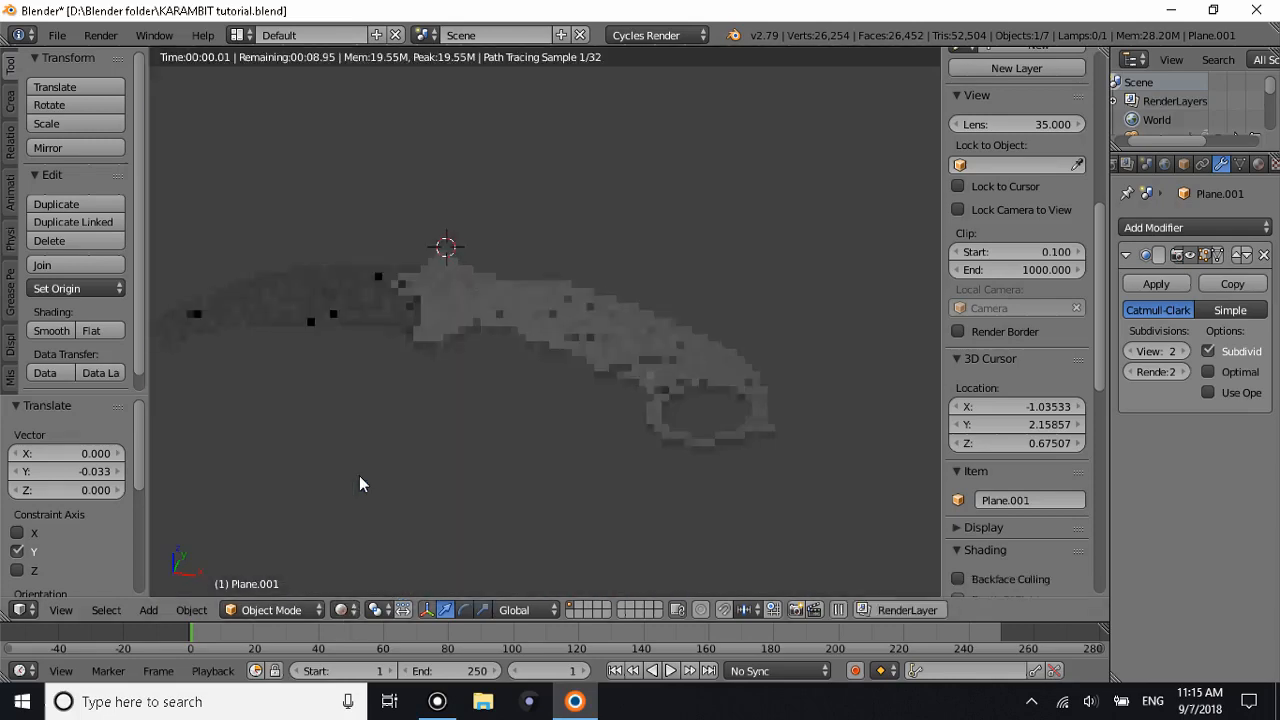
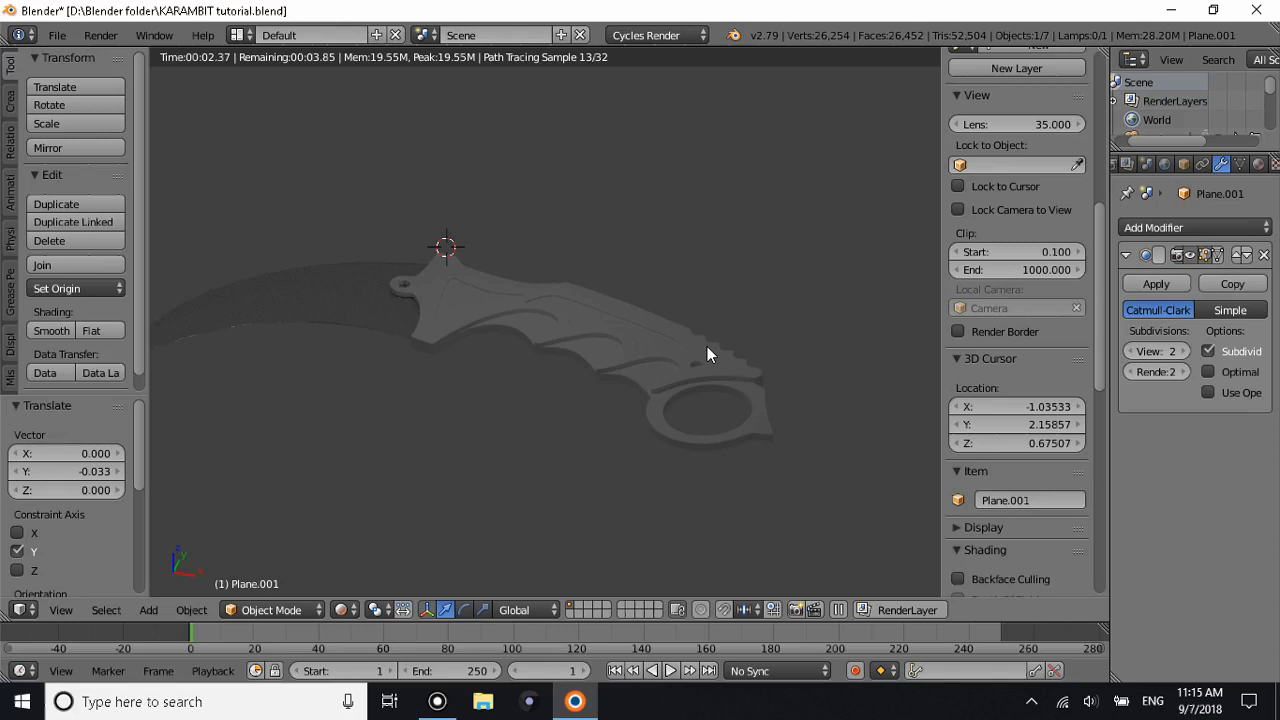
pyautogui.click(343, 610)
pyautogui.click(358, 540)
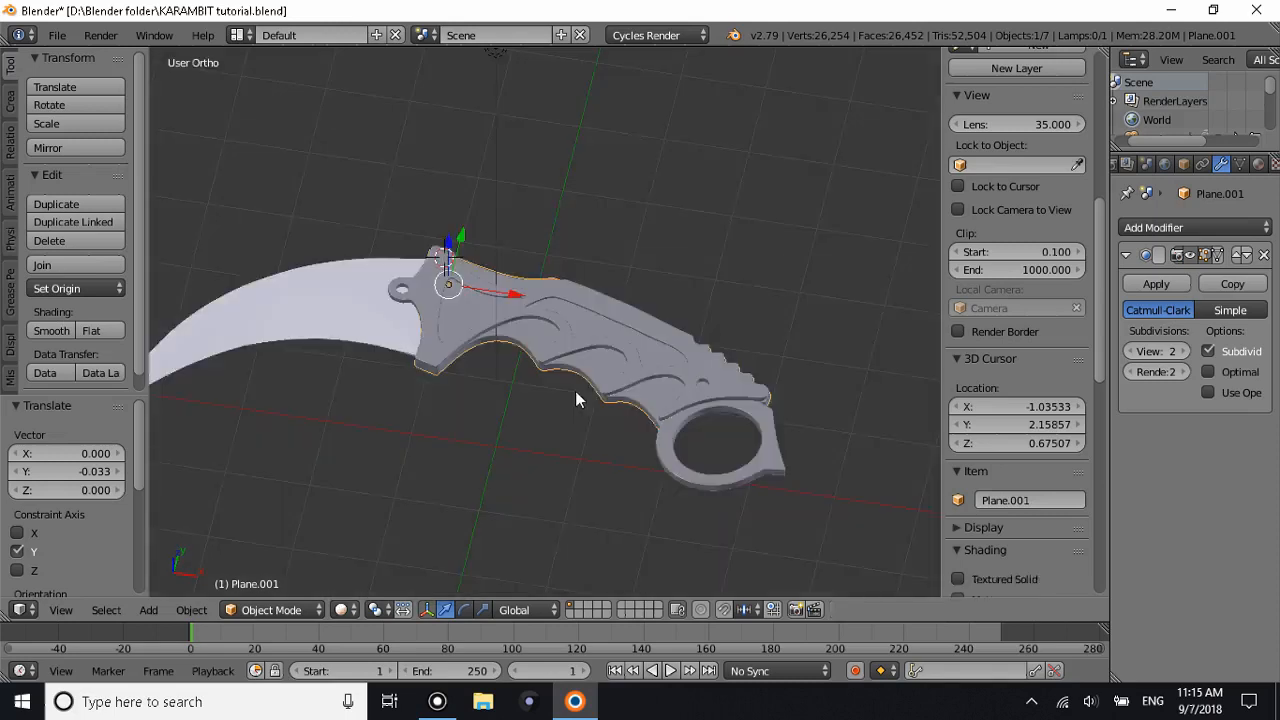
# Add a UV sphere with 32 segments, 16 rings and size 1.000 at the 3D cursor near the handle's blade end.
pyautogui.moveTo(576, 393); pyautogui.dragTo(601, 324, button='middle')
pyautogui.hotkey('shift', 'a')
pyautogui.moveTo(595, 325)
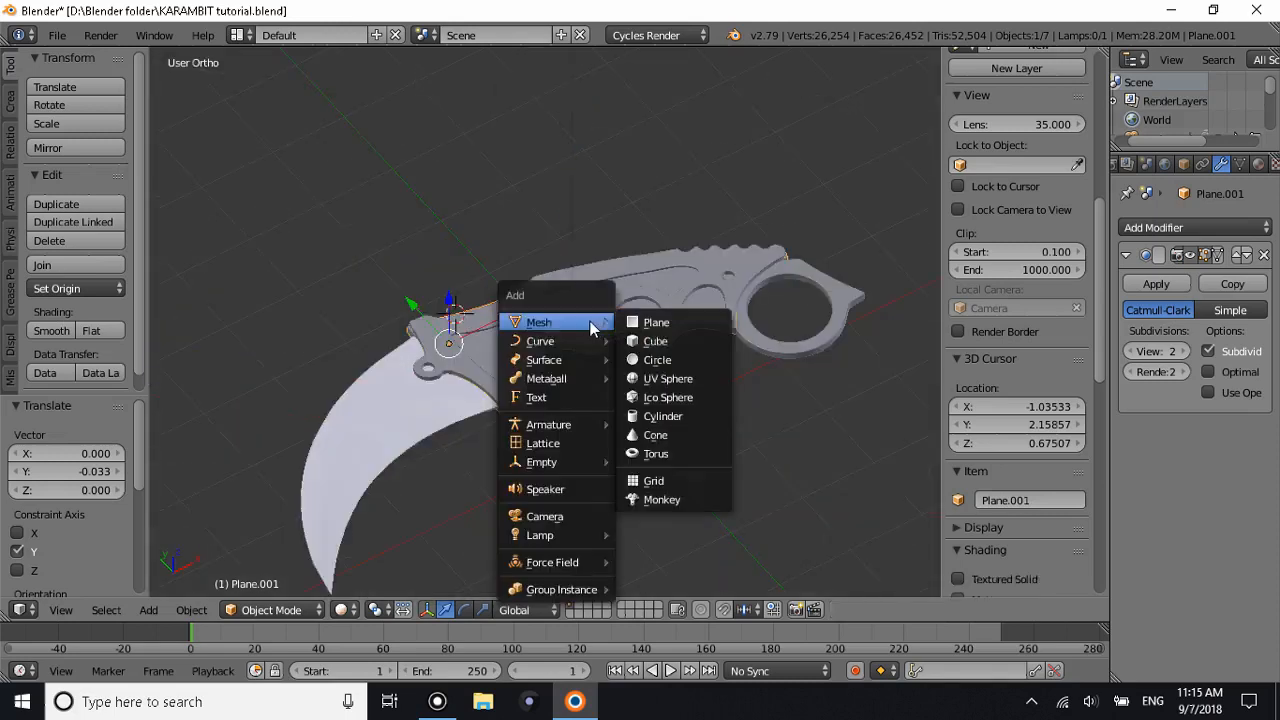
pyautogui.click(670, 378)
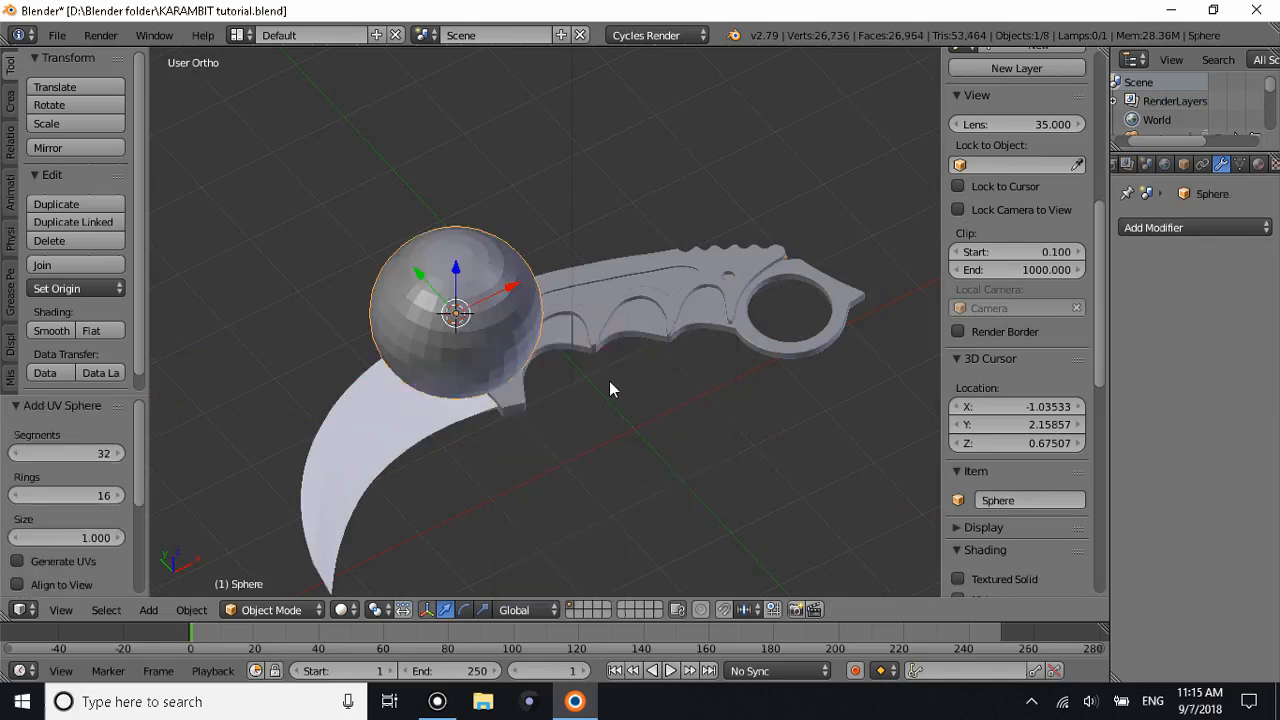
# Isolate the sphere in local view, shaded smooth and seen from the front.
pyautogui.press('KP_Divide')
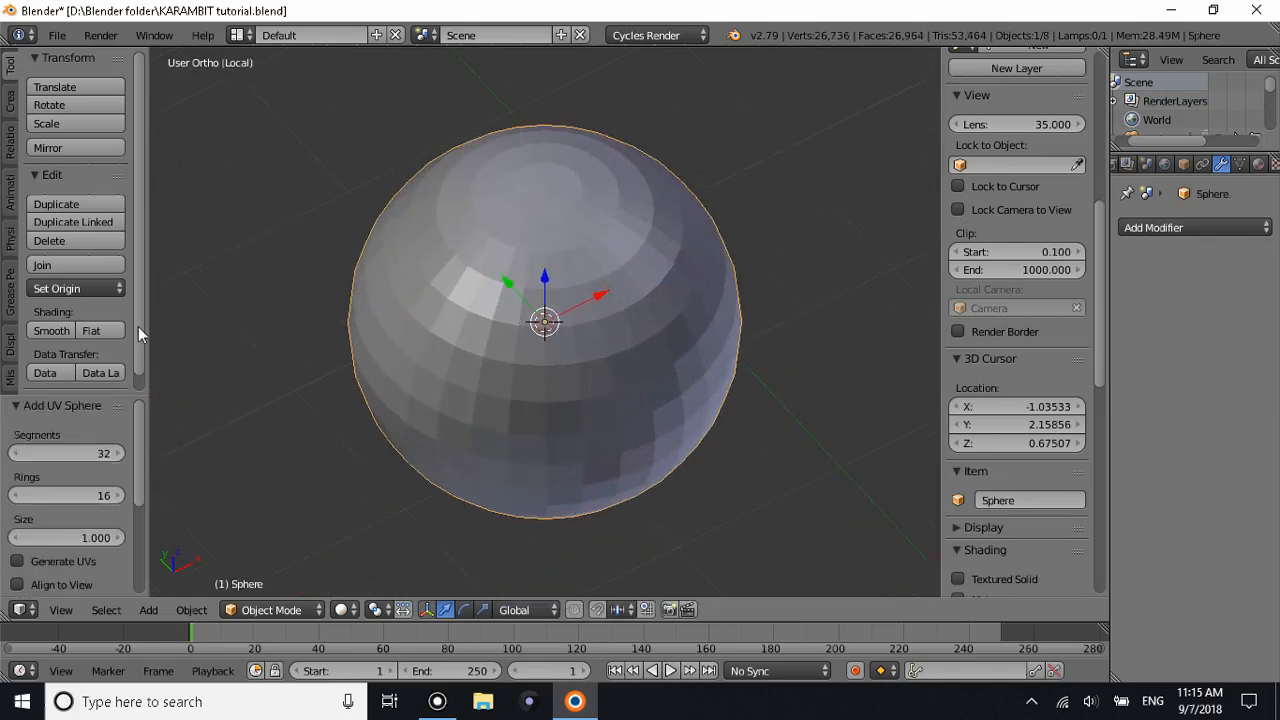
pyautogui.click(51, 332)
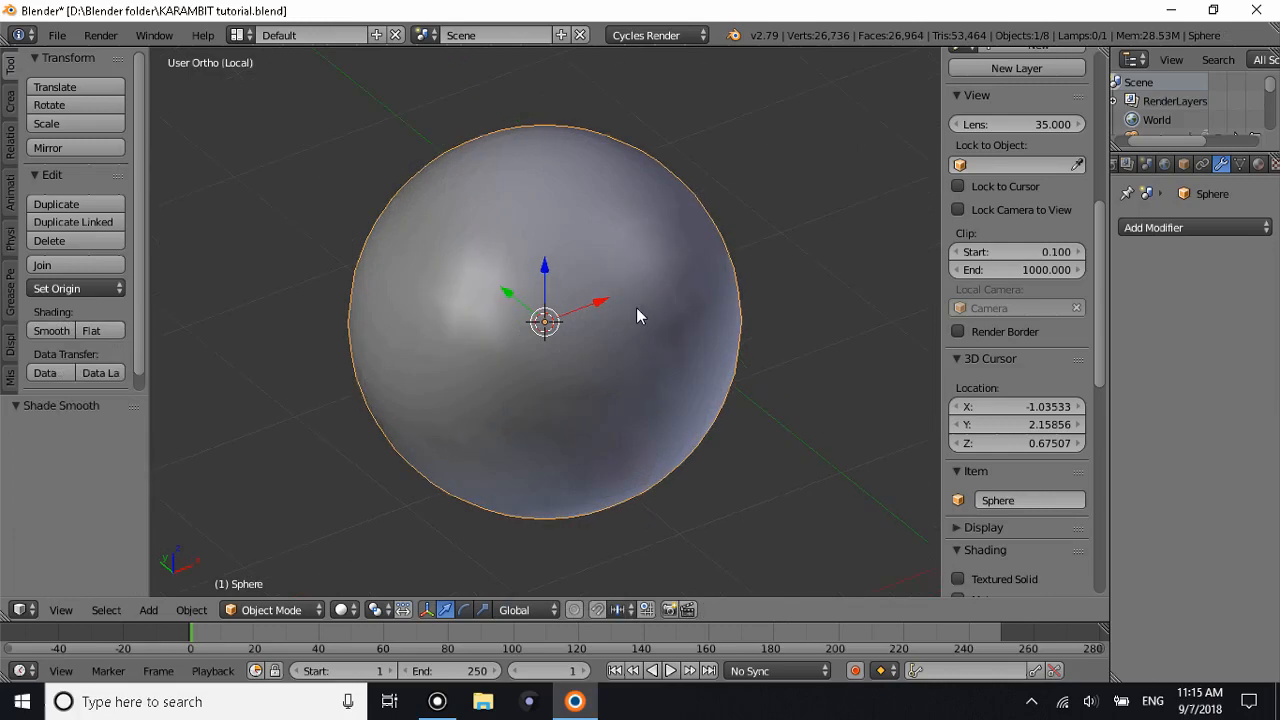
pyautogui.press('KP_1')
pyautogui.press('KP_5')
pyautogui.press('KP_5')
pyautogui.scroll(-2, 607, 360)
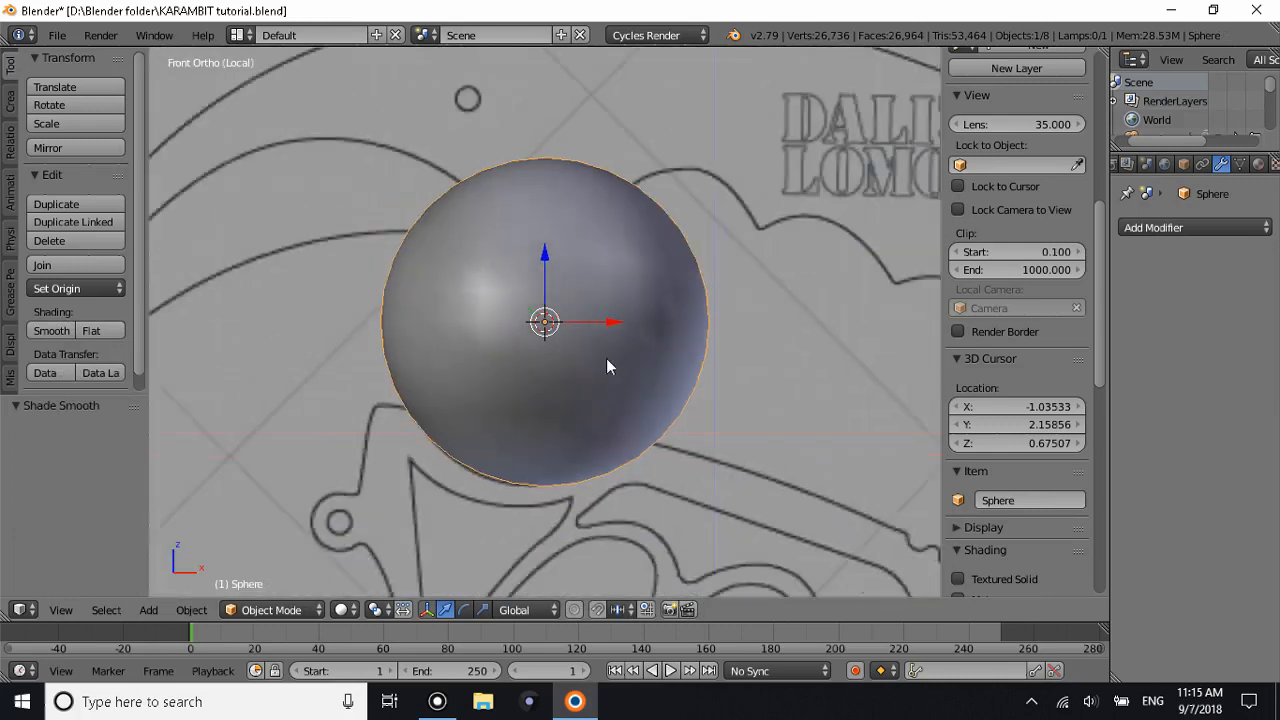
# Delete the vertices of the sphere's lower half in wireframe shading, leaving only the upper dome.
pyautogui.press('Tab')
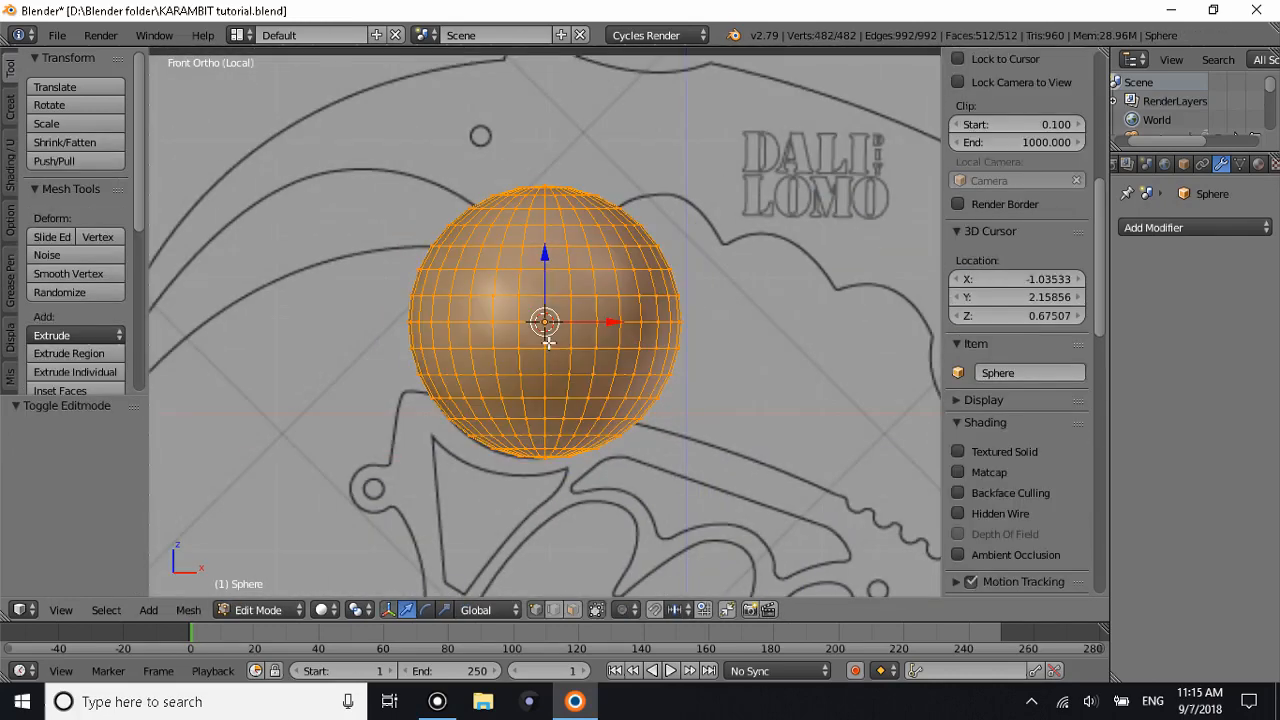
pyautogui.click(327, 609)
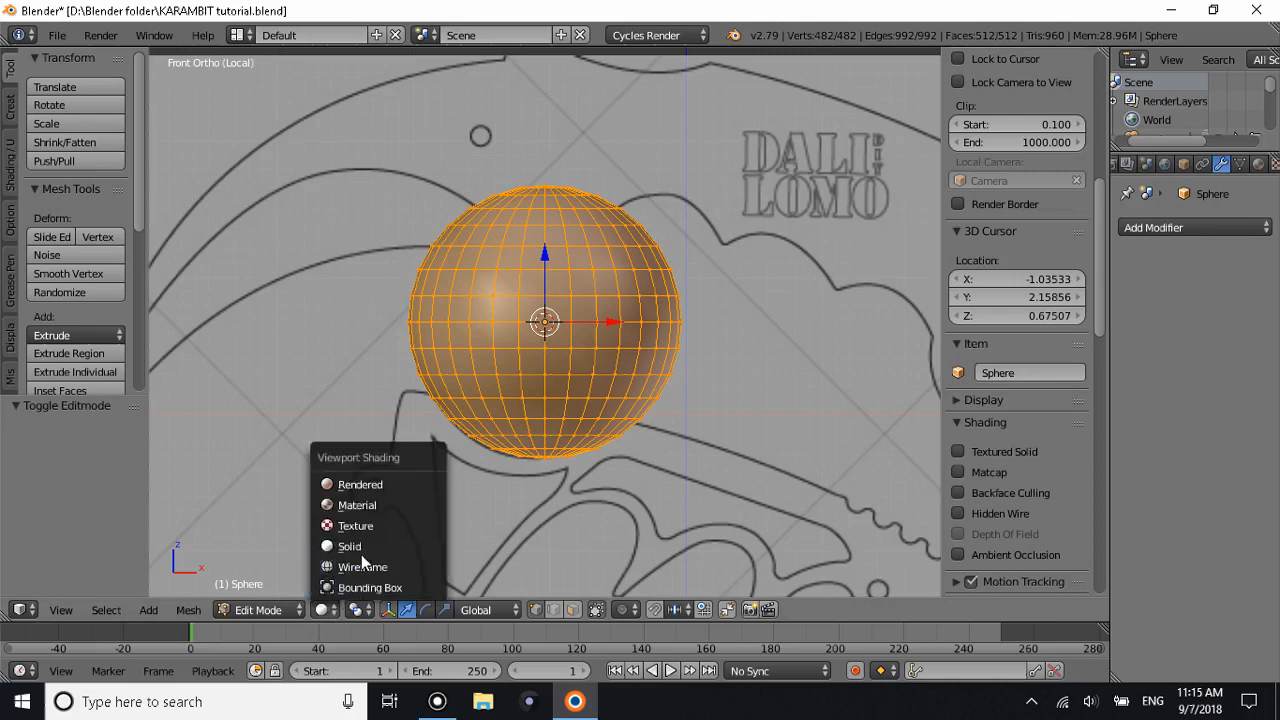
pyautogui.click(345, 566)
pyautogui.press('a')
pyautogui.press('a')
pyautogui.press('a')
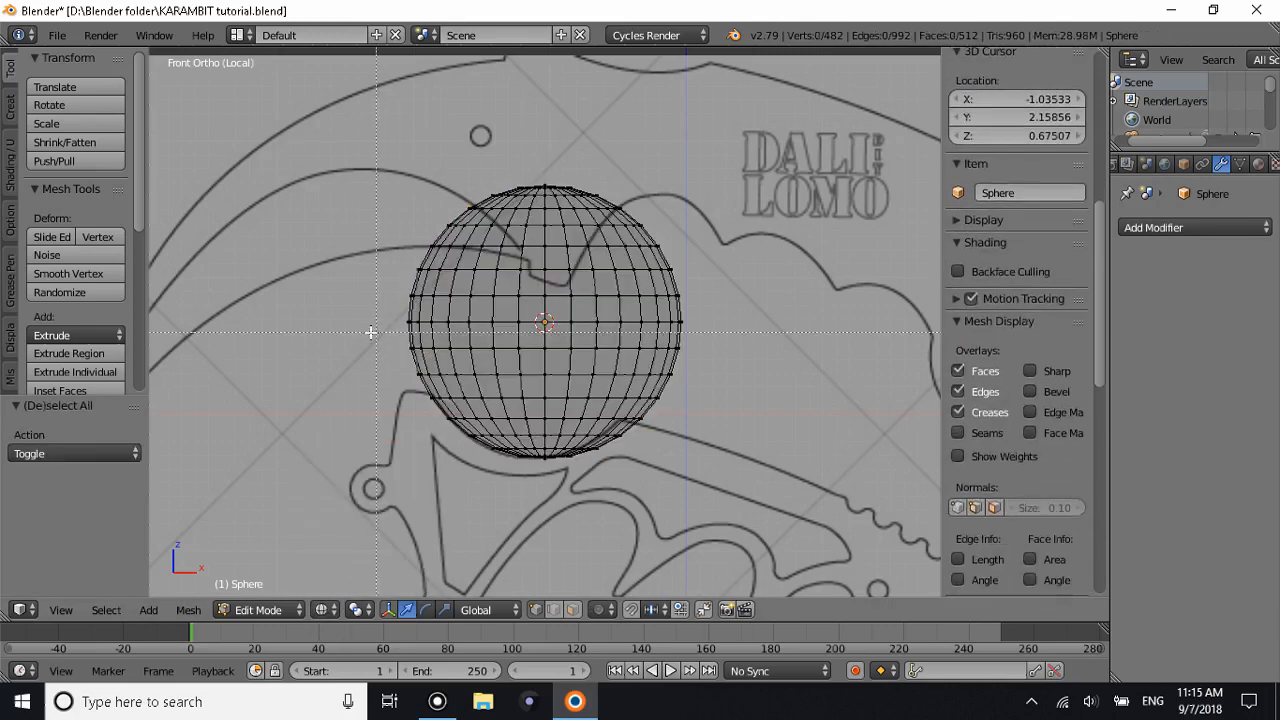
pyautogui.moveTo(346, 338); pyautogui.dragTo(935, 547)
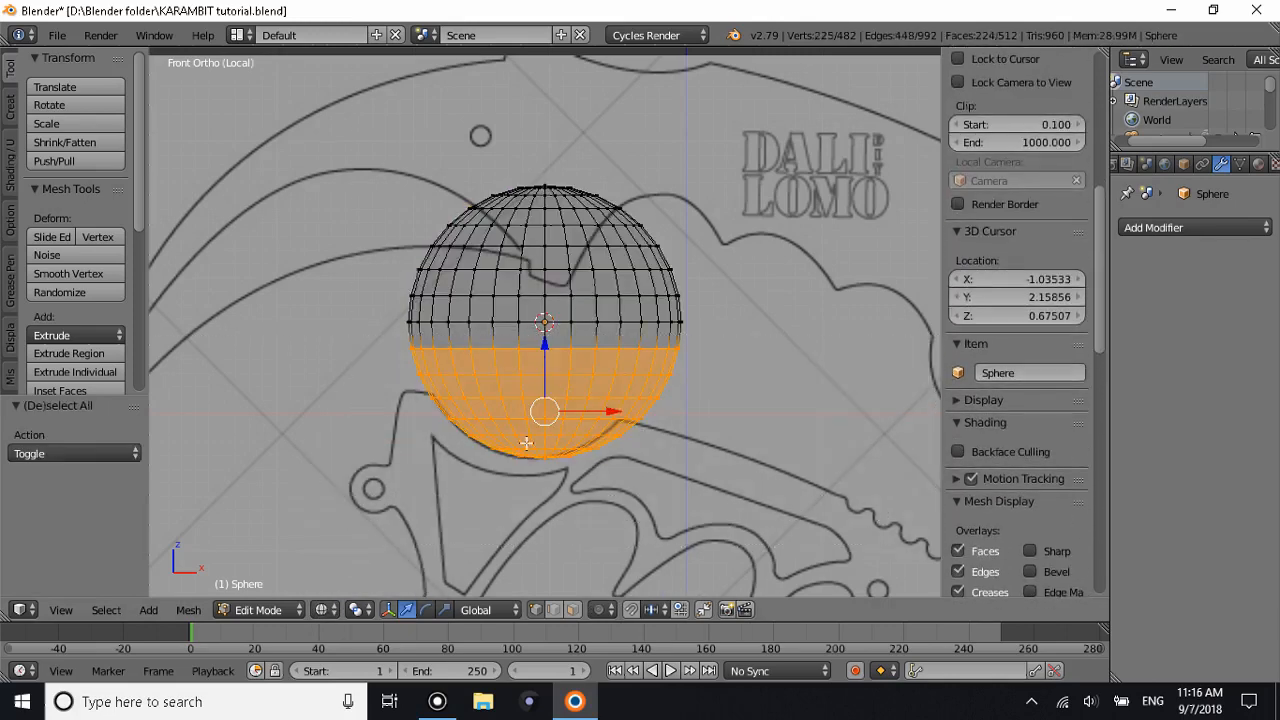
pyautogui.press('x')
pyautogui.click(421, 326)
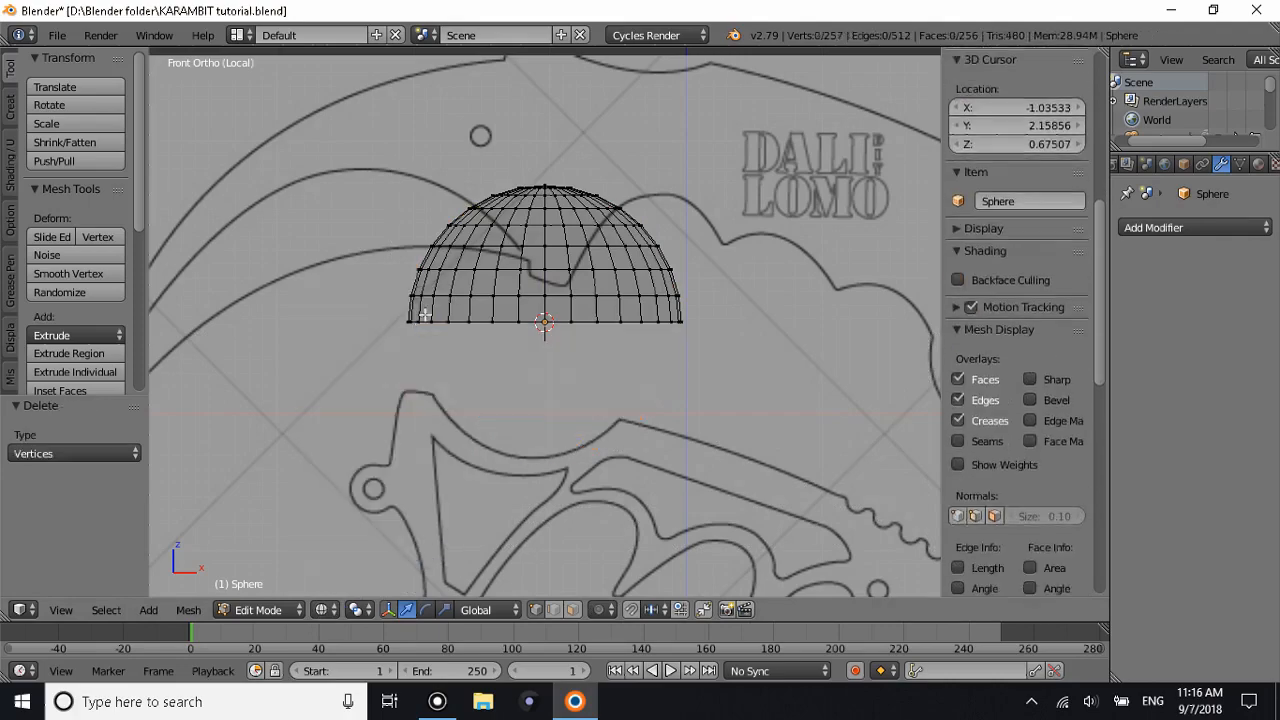
pyautogui.press('Tab')
pyautogui.moveTo(421, 326); pyautogui.dragTo(666, 297, button='middle')
pyautogui.press('Tab')
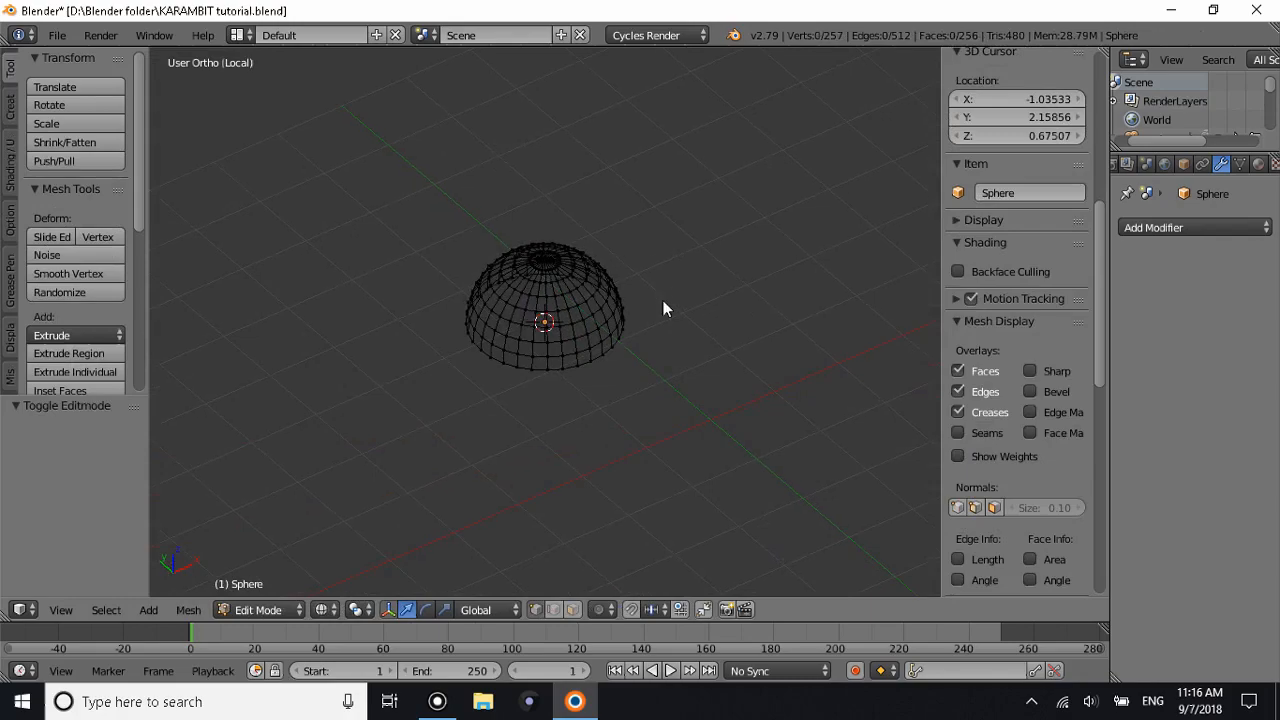
pyautogui.press('Tab')
pyautogui.press('Tab')
pyautogui.press('s')
pyautogui.press('z')
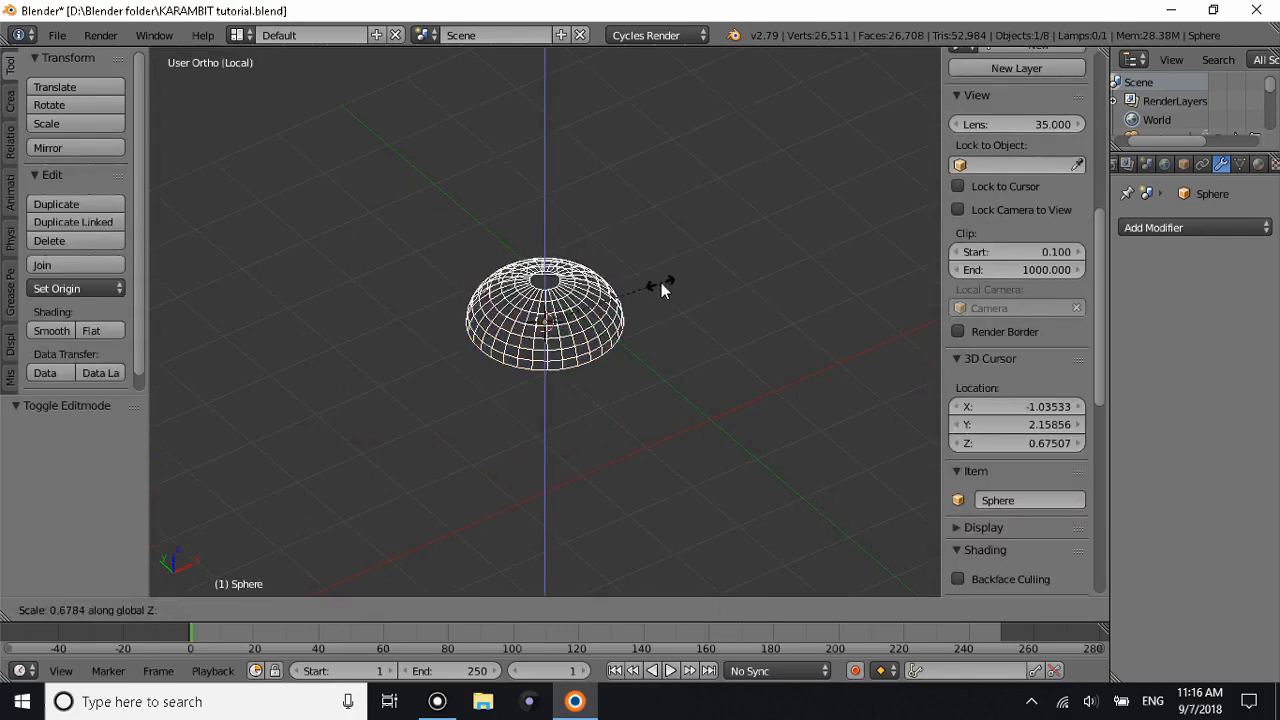
pyautogui.click(665, 282)
pyautogui.press('Tab')
# Flatten the dome along the Z axis to a scale of 0.412 and return to solid shading.
pyautogui.press('KP_1')
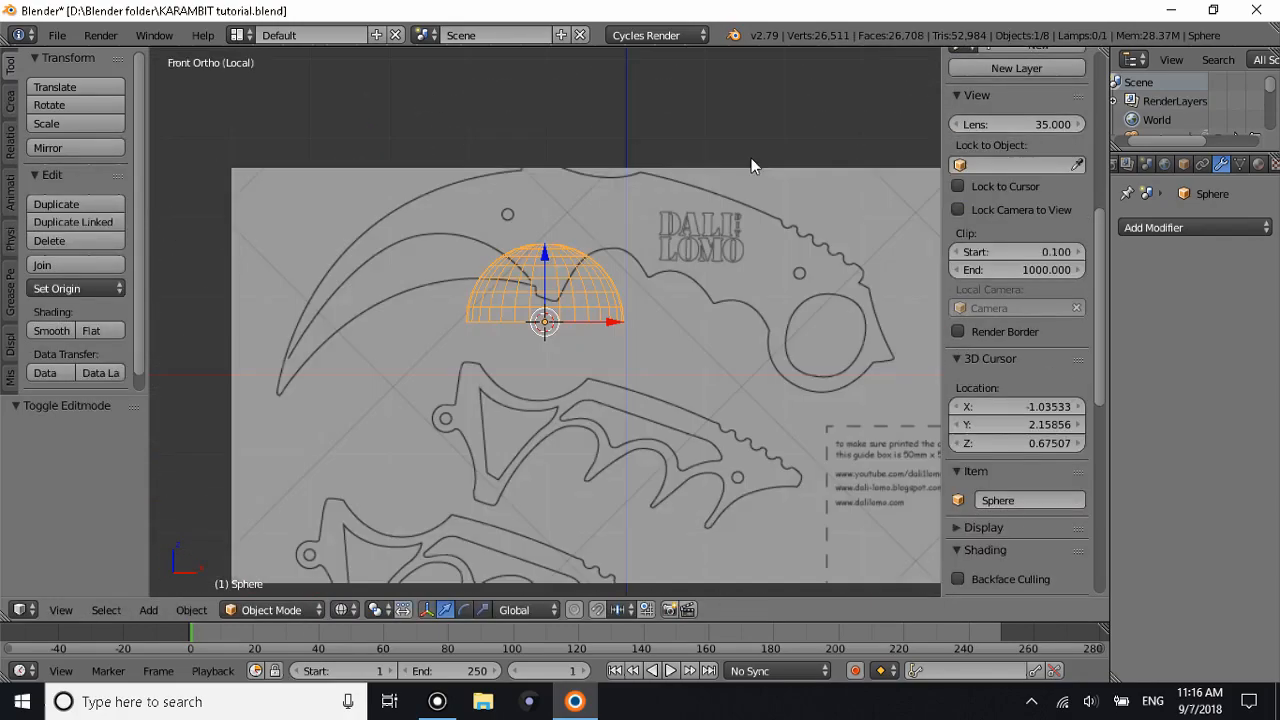
pyautogui.press('s')
pyautogui.press('z')
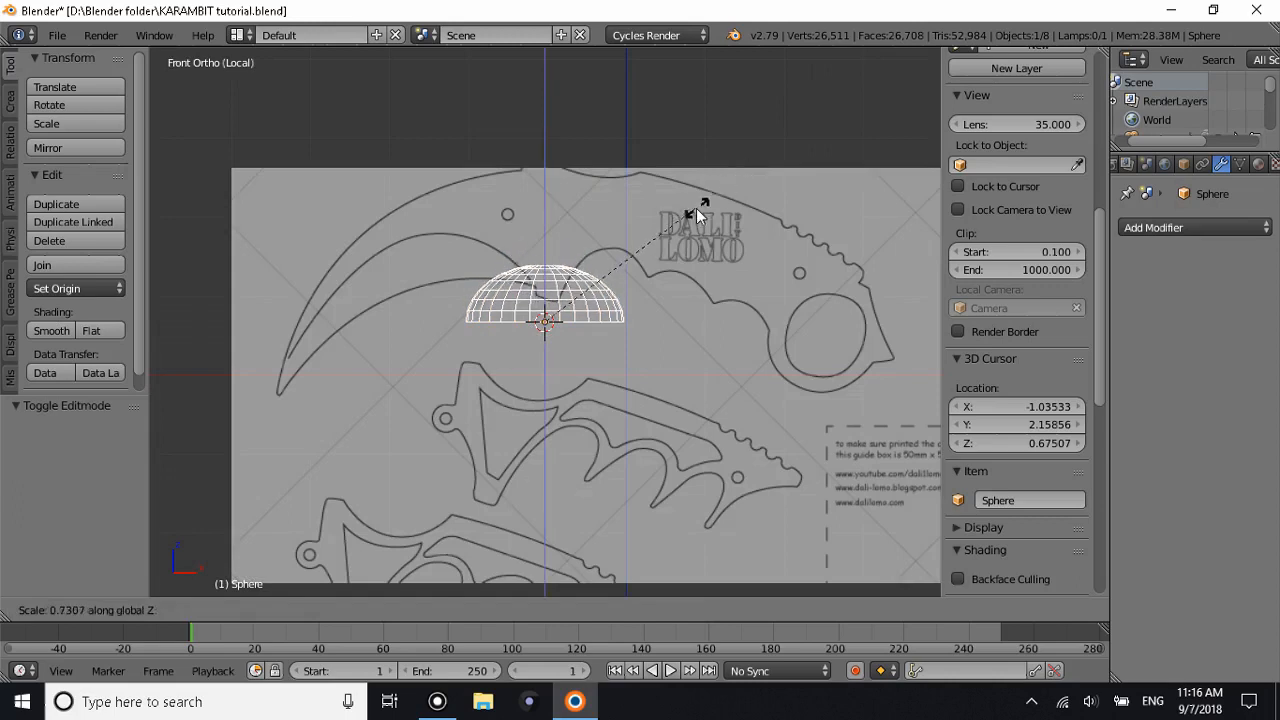
pyautogui.click(651, 310)
pyautogui.moveTo(651, 310); pyautogui.dragTo(632, 343, button='middle')
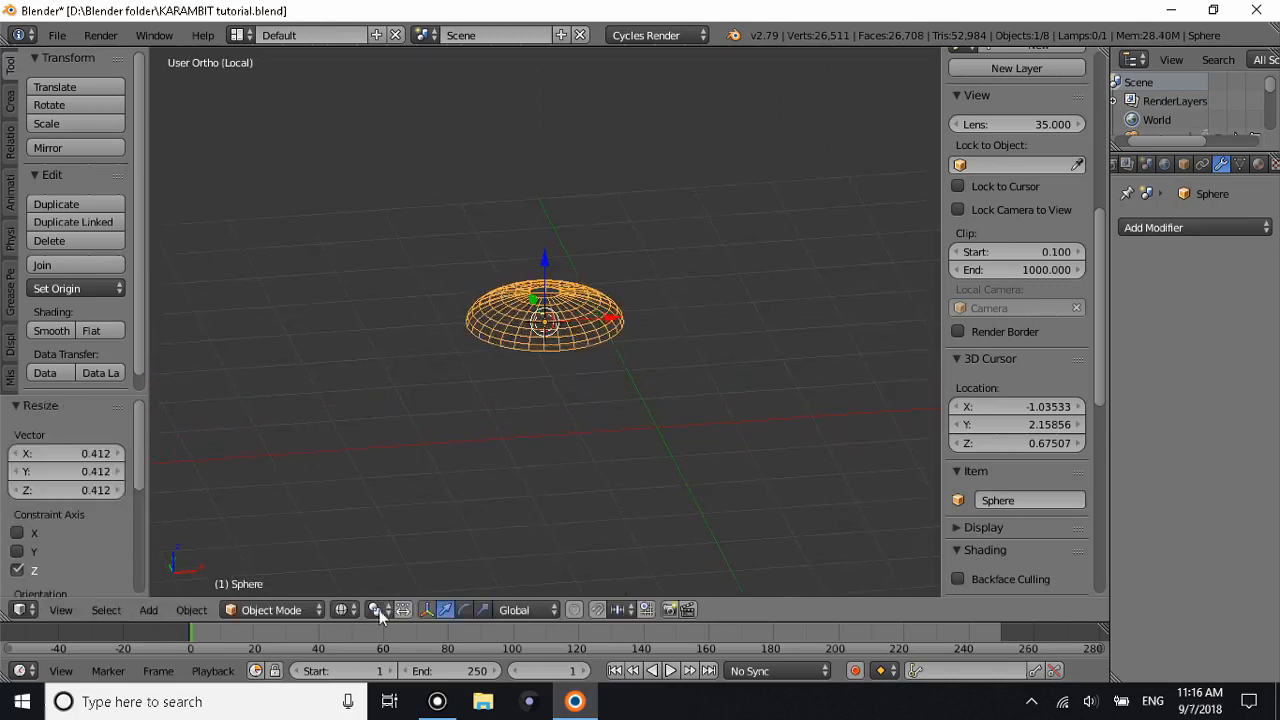
pyautogui.click(343, 610)
pyautogui.click(343, 553)
# Inspect the flattened dome's shape from several angles.
pyautogui.scroll(2, 551, 286)
pyautogui.moveTo(551, 286); pyautogui.dragTo(652, 334, button='middle')
pyautogui.press('Tab')
pyautogui.moveTo(551, 309); pyautogui.dragTo(595, 376, button='middle')
pyautogui.scroll(2, 595, 376)
pyautogui.moveTo(594, 322); pyautogui.dragTo(836, 233, button='middle')
pyautogui.press('Tab')
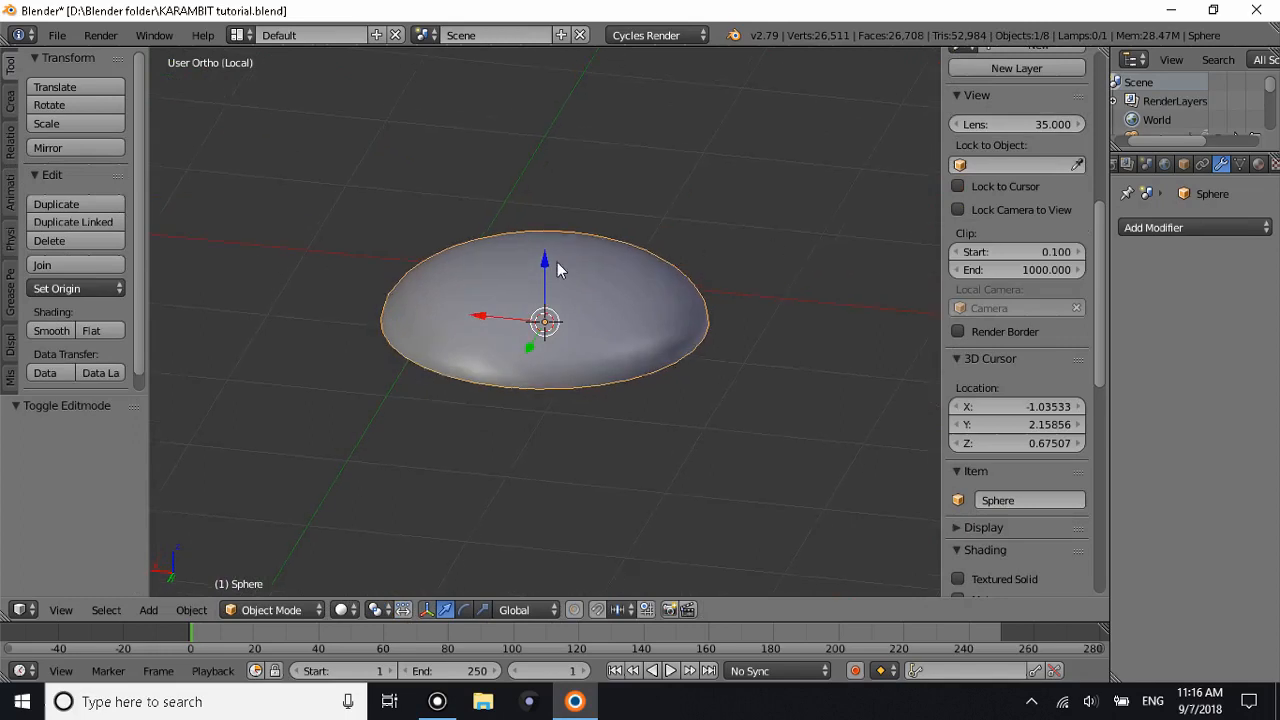
pyautogui.moveTo(560, 266); pyautogui.dragTo(518, 321, button='middle')
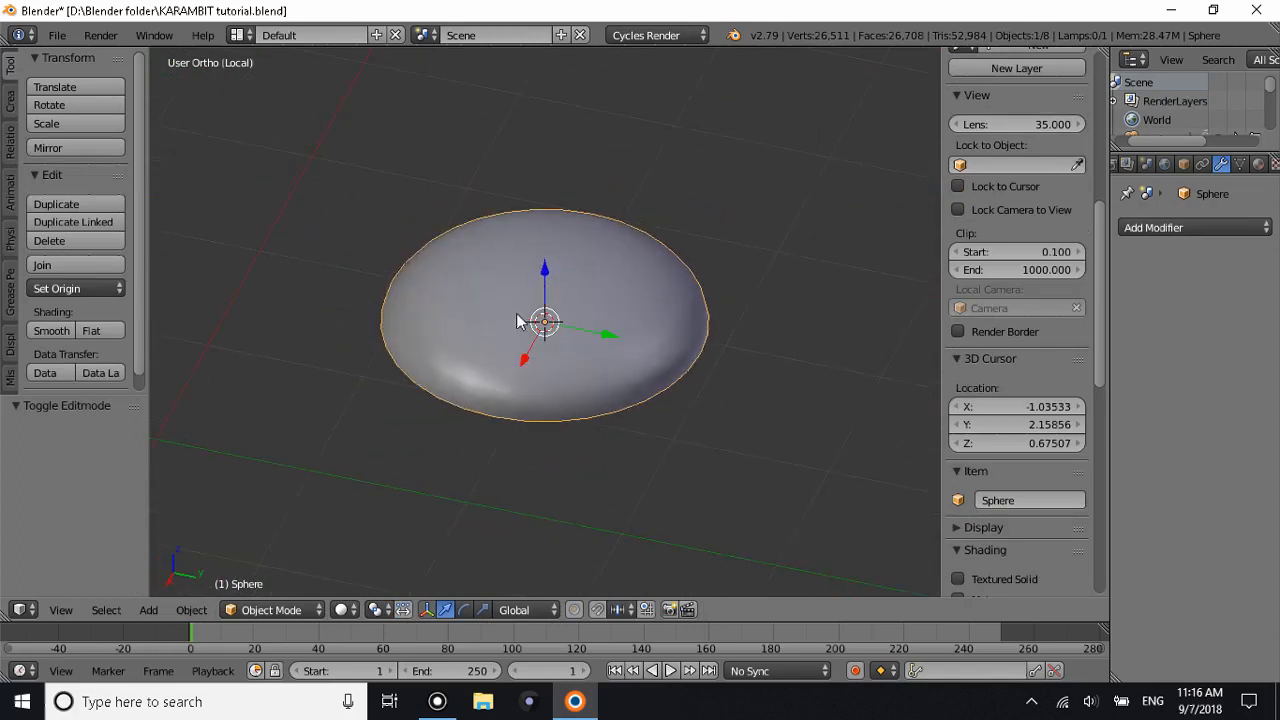
# Snap the 3D cursor to the dome and add a plane with radius 1.000 there.
pyautogui.hotkey('shift', 's')
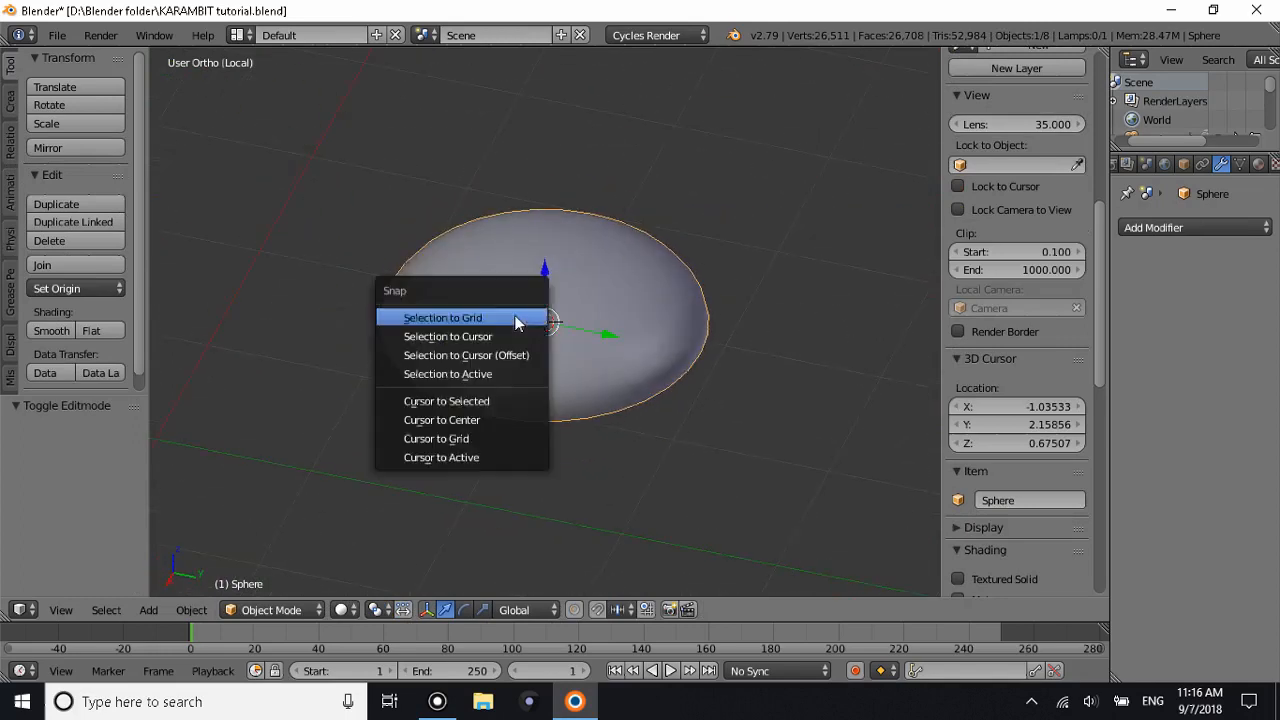
pyautogui.click(440, 405)
pyautogui.hotkey('shift', 'a')
pyautogui.moveTo(603, 330)
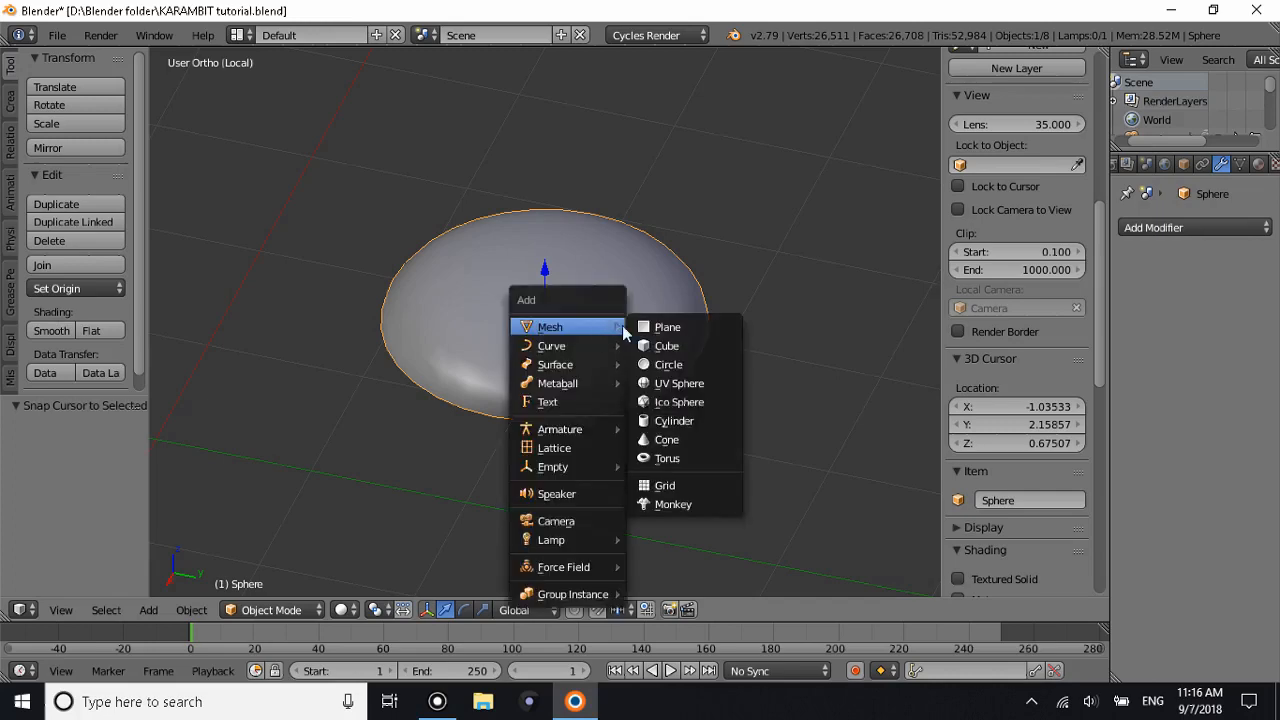
pyautogui.click(665, 330)
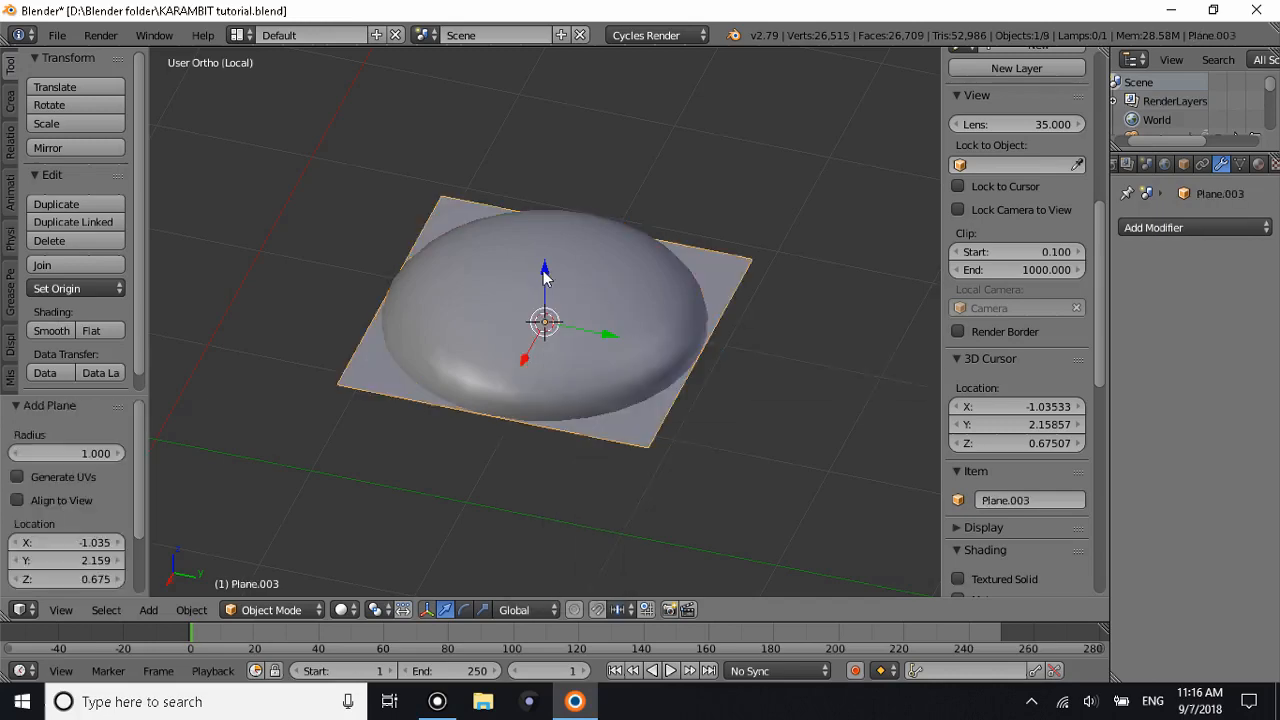
# Raise the plane 0.518 along Z and scale it down to a small square above the dome's centre.
pyautogui.press('g')
pyautogui.press('z')
pyautogui.click(766, 233)
pyautogui.press('s')
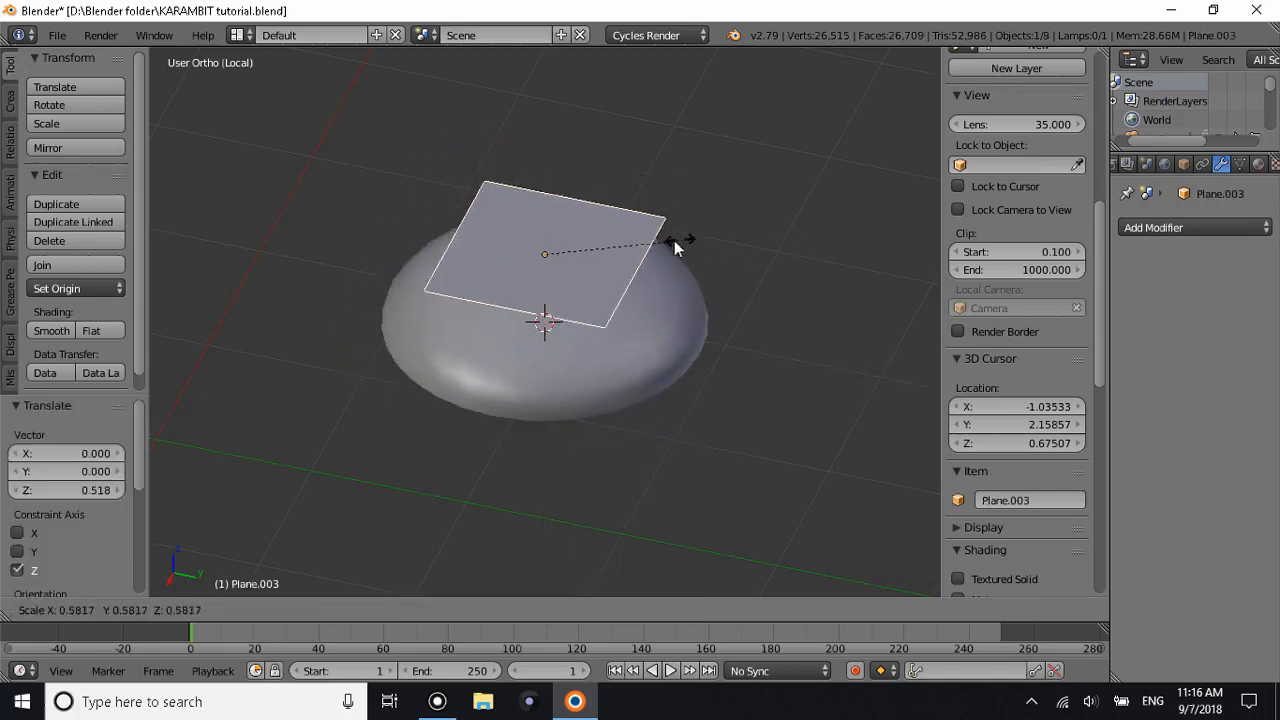
pyautogui.click(580, 268)
# Select the two vertices of the small square's positive Y edge in Edit Mode.
pyautogui.press('Tab')
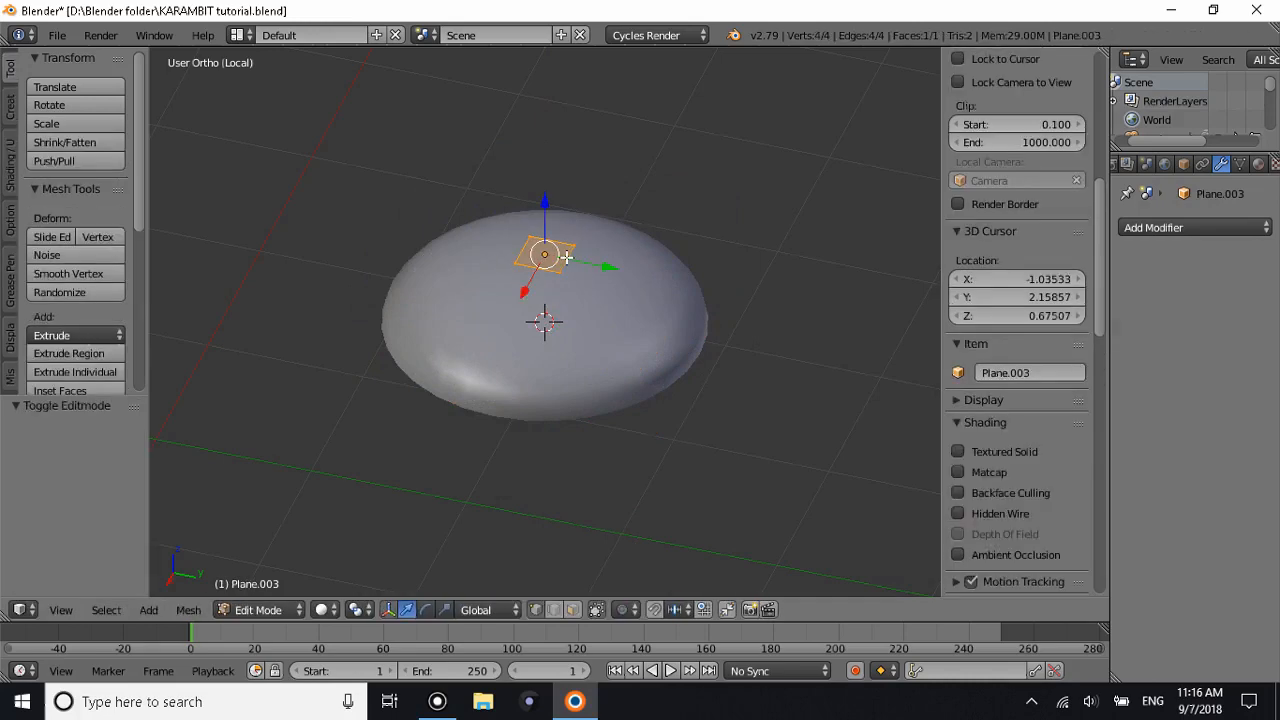
pyautogui.rightClick(575, 250)
pyautogui.keyDown('shift'); pyautogui.rightClick(567, 280); pyautogui.keyUp('shift')
pyautogui.press('Tab')
pyautogui.moveTo(580, 239); pyautogui.dragTo(594, 258, button='middle')
pyautogui.press('Tab')
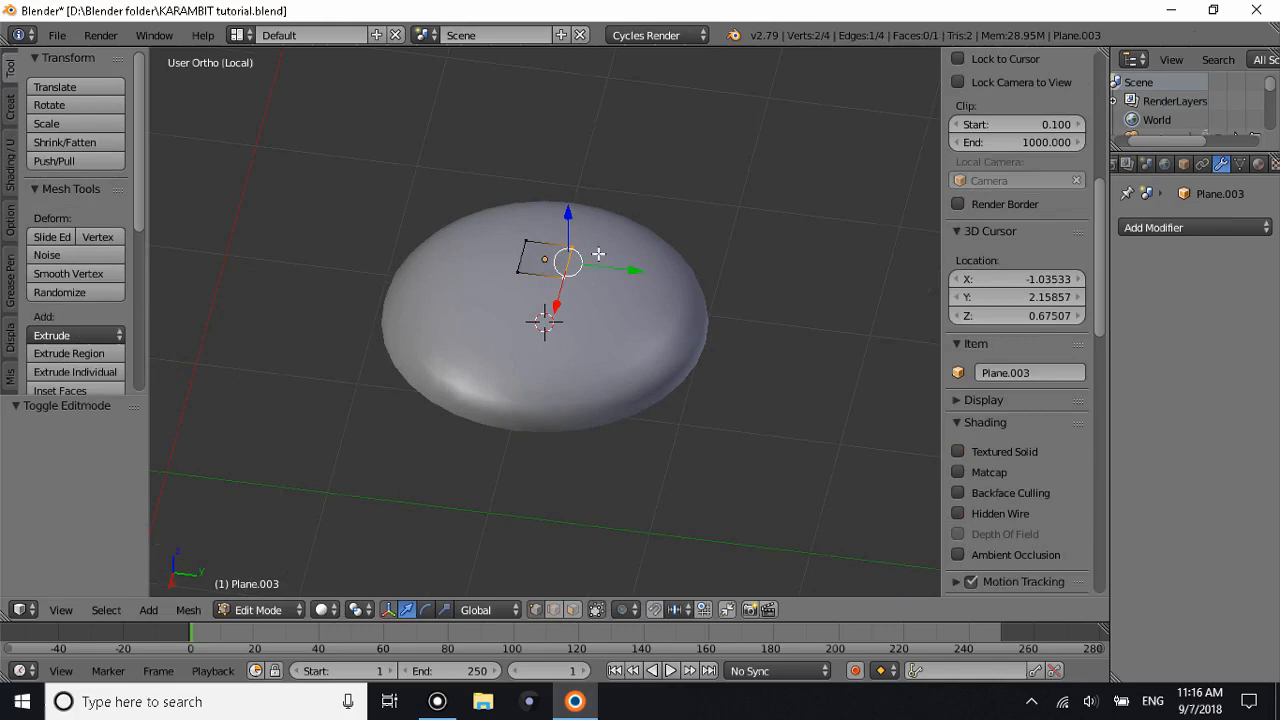
pyautogui.press('e')
pyautogui.press('1')
pyautogui.press('Escape')
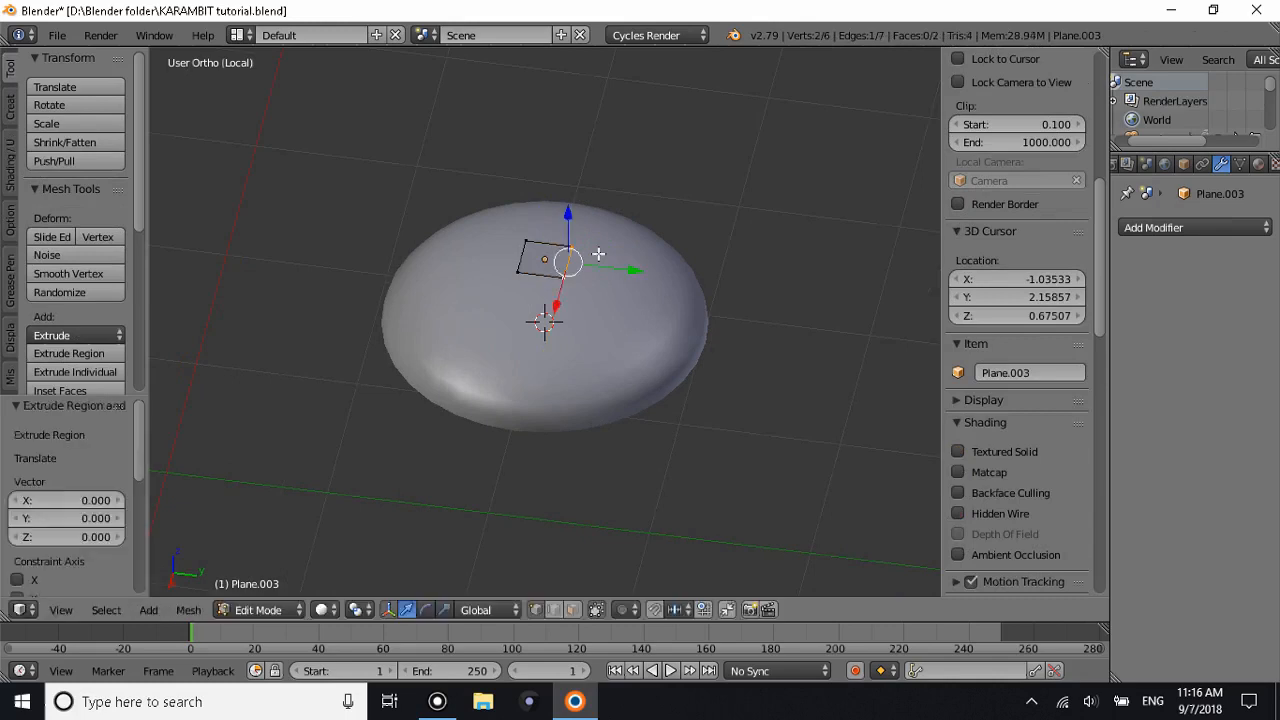
# Extrude the square's selected edge 0.7 along the Y axis.
pyautogui.press('e')
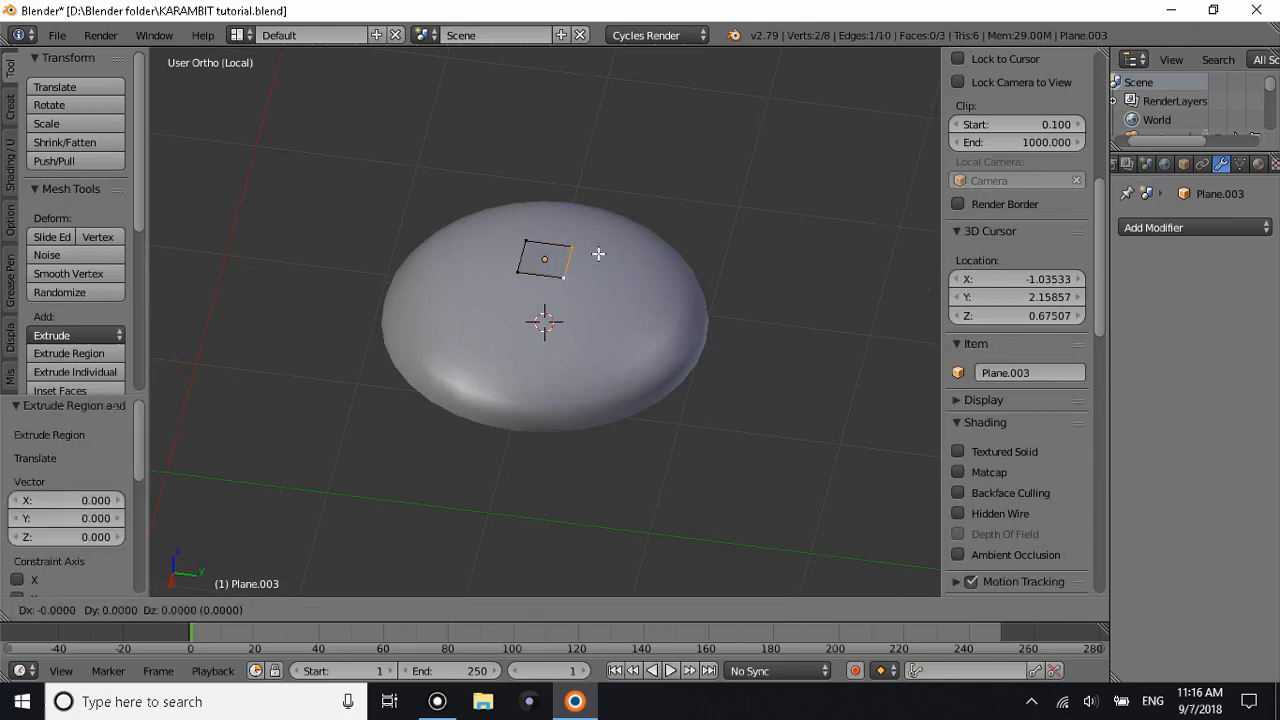
pyautogui.press('y')
pyautogui.press('1')
pyautogui.press('BackSpace')
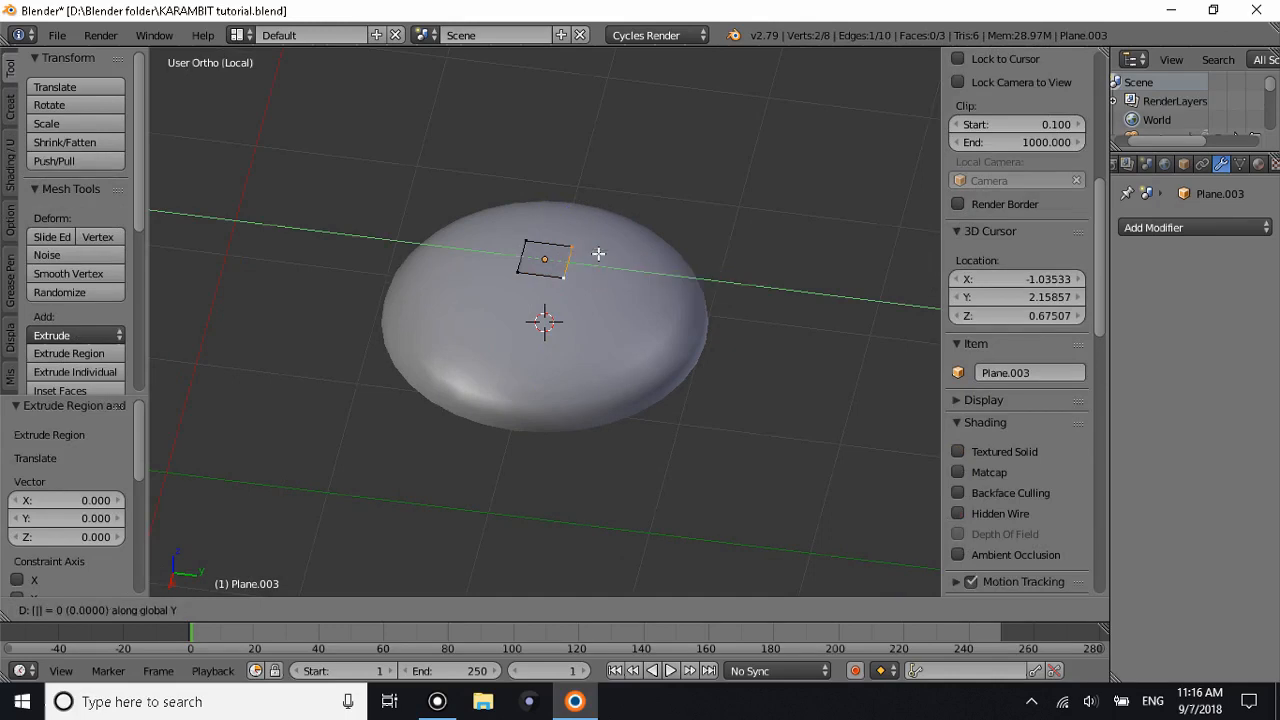
pyautogui.write('.6')
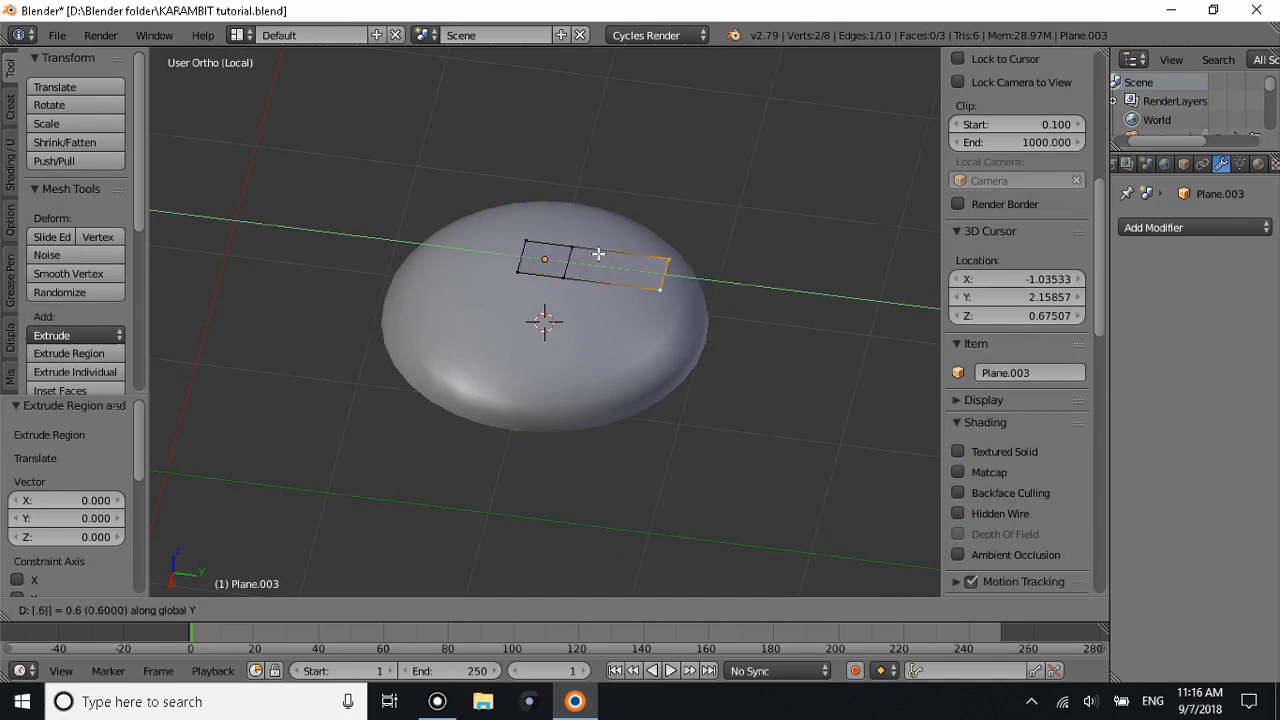
pyautogui.press('BackSpace')
pyautogui.write('7')
pyautogui.press('Return')
pyautogui.press('Tab')
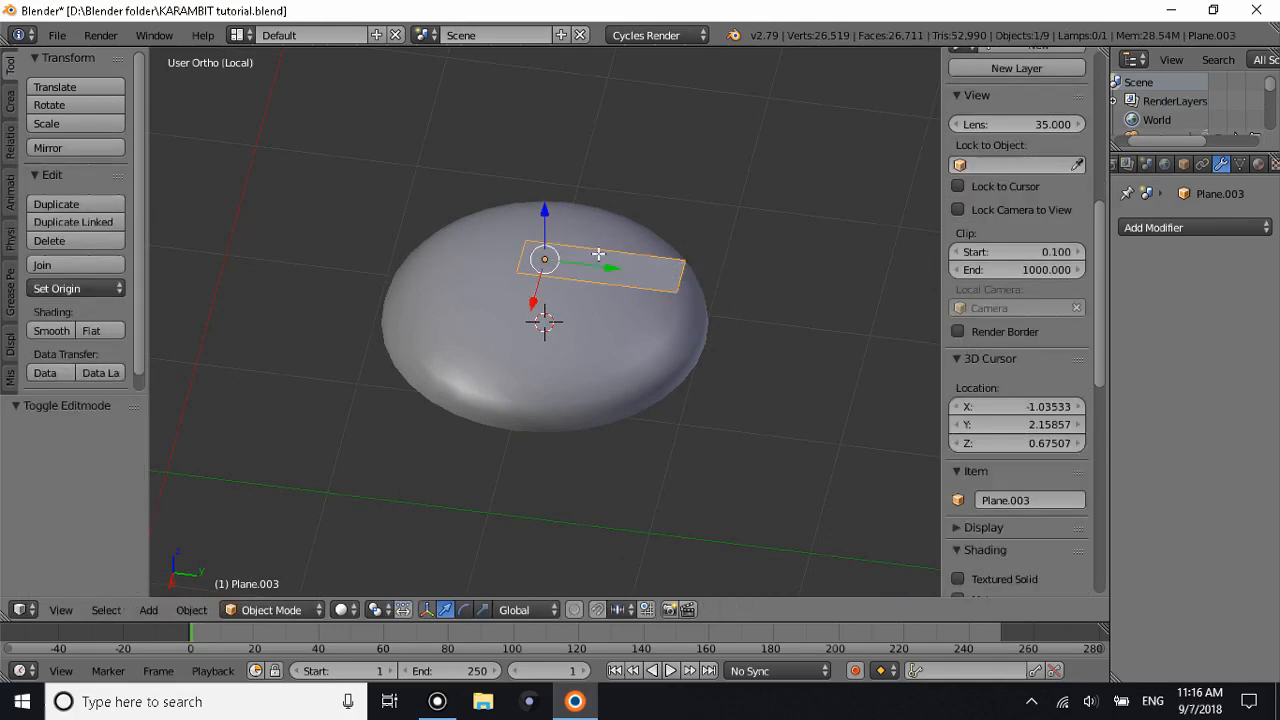
# Extrude the square's opposite edge -0.7 along the Y axis.
pyautogui.press('Tab')
pyautogui.rightClick(520, 262)
pyautogui.press('e')
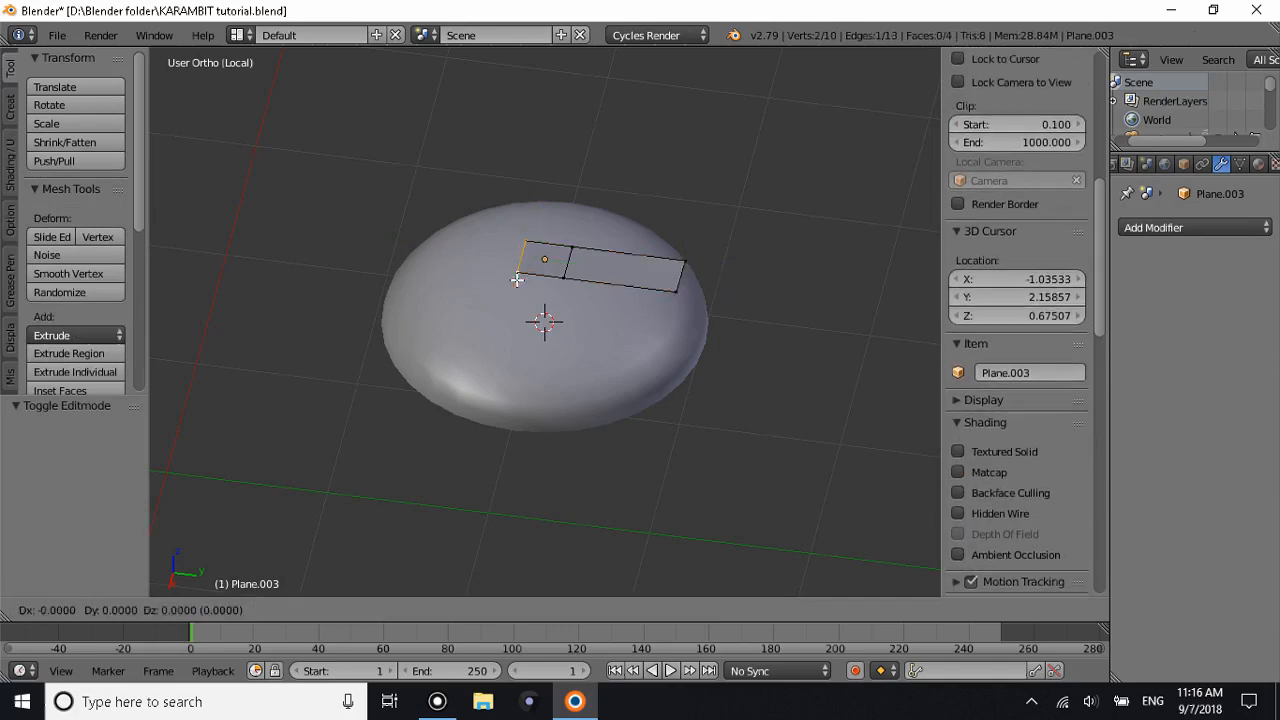
pyautogui.write('y-.7')
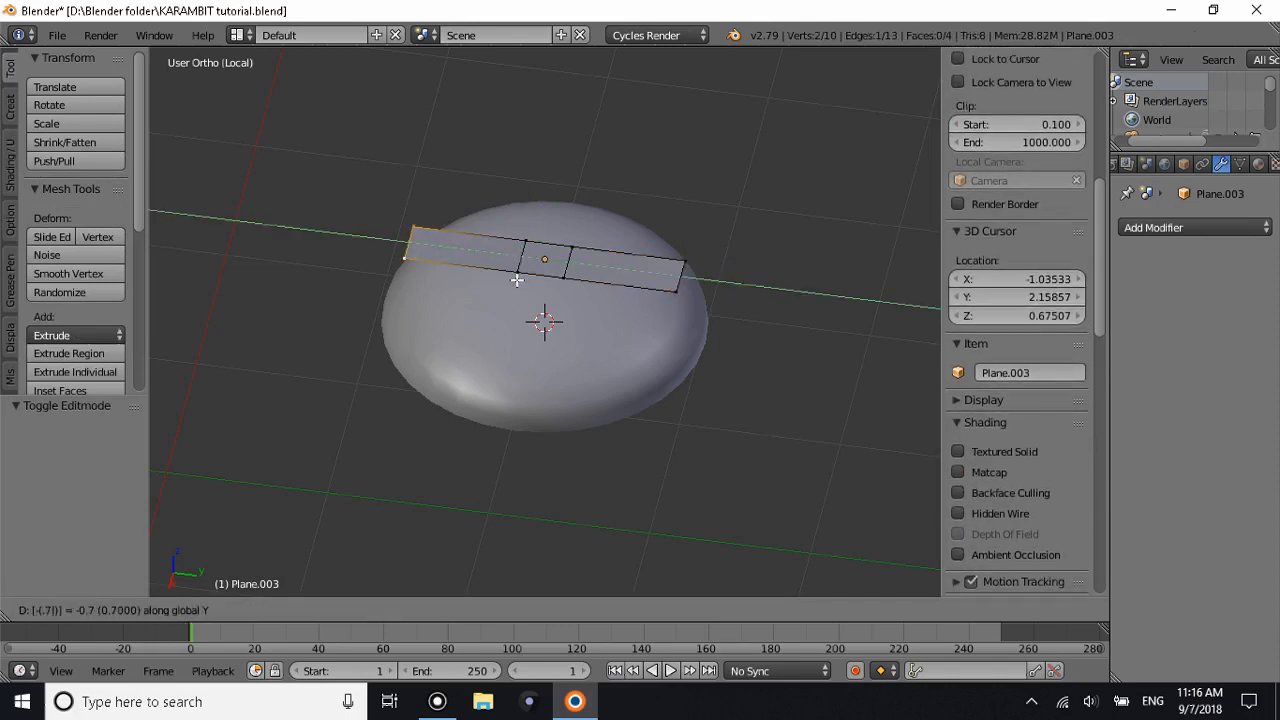
pyautogui.press('Return')
pyautogui.press('Tab')
pyautogui.press('Tab')
pyautogui.press('KP_7')
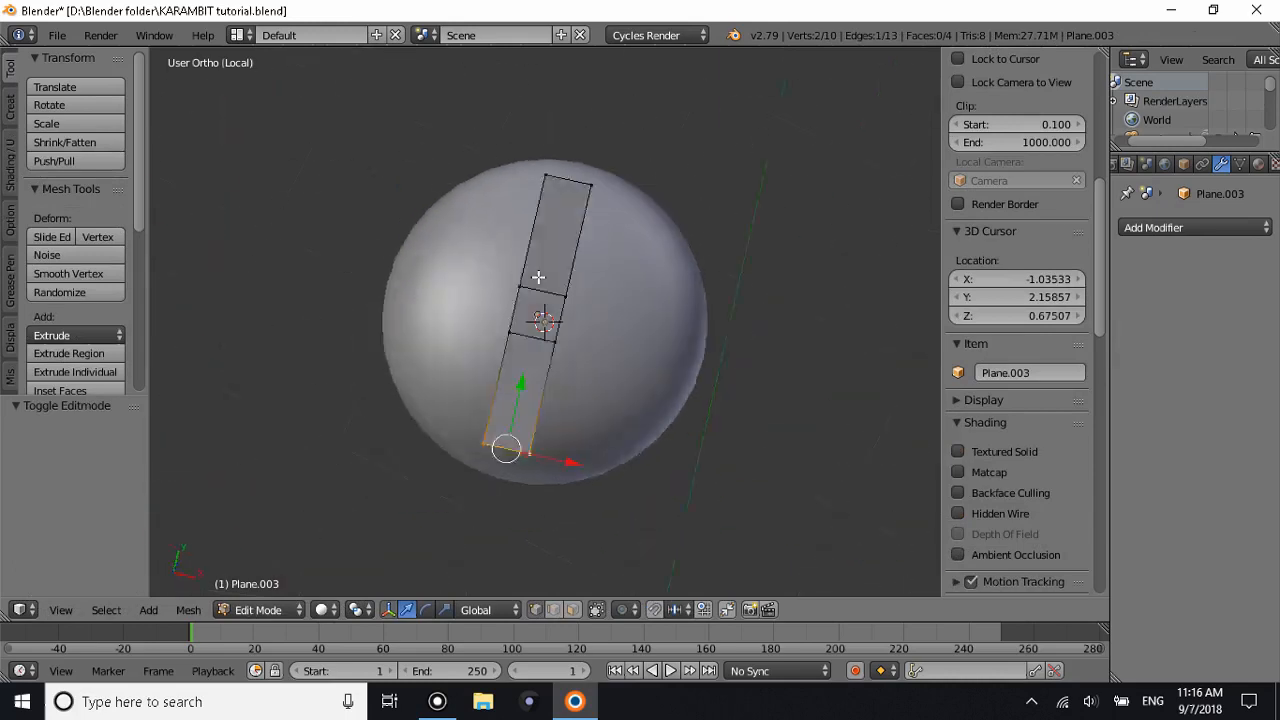
pyautogui.rightClick(572, 302)
pyautogui.keyDown('shift'); pyautogui.rightClick(568, 345); pyautogui.keyUp('shift')
pyautogui.scroll(2, 590, 357)
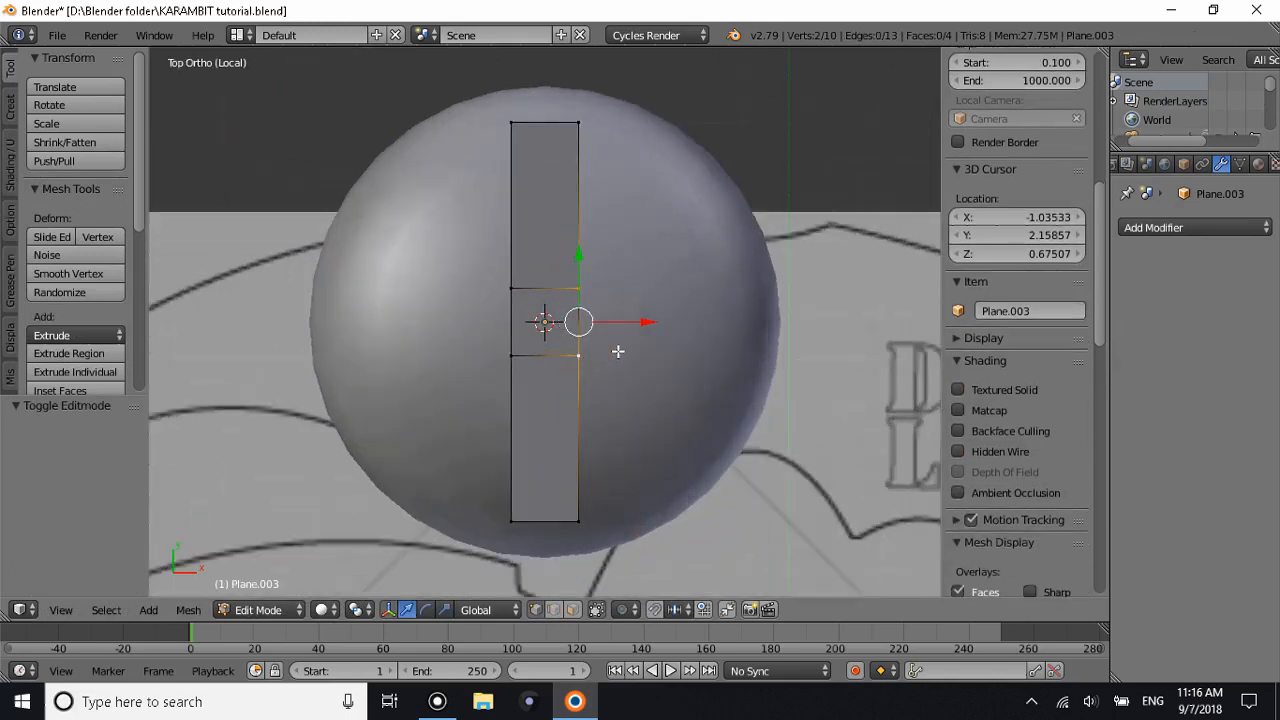
pyautogui.write('e.7')
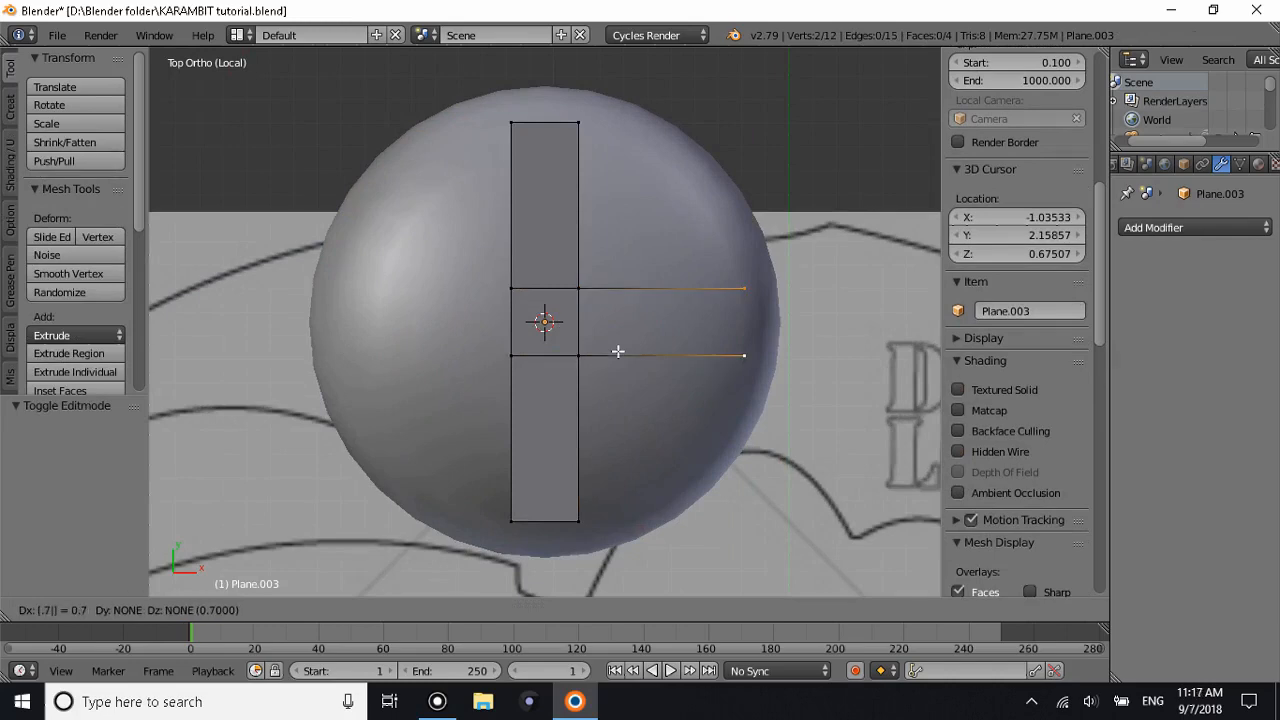
pyautogui.write('z')
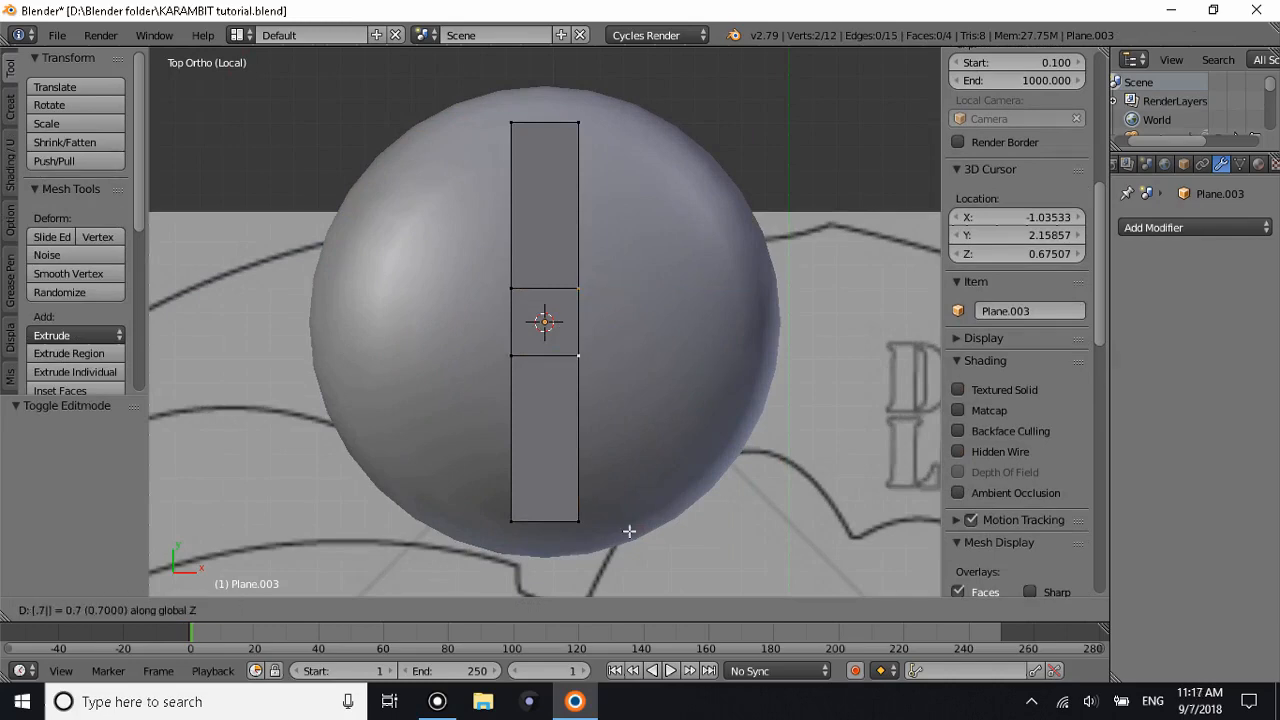
pyautogui.write('z')
pyautogui.rightClick(625, 527)
# Switch to edge selection and select the central square's edge on the positive X side.
pyautogui.click(555, 611)
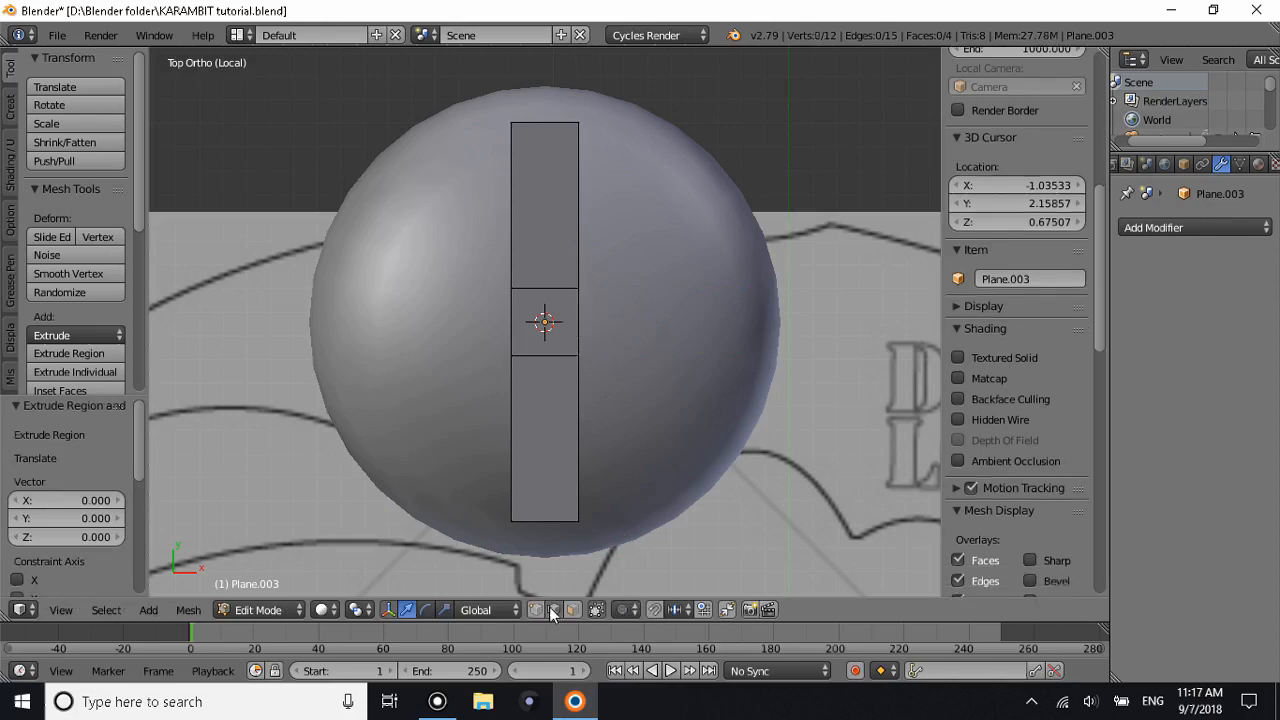
pyautogui.rightClick(573, 323)
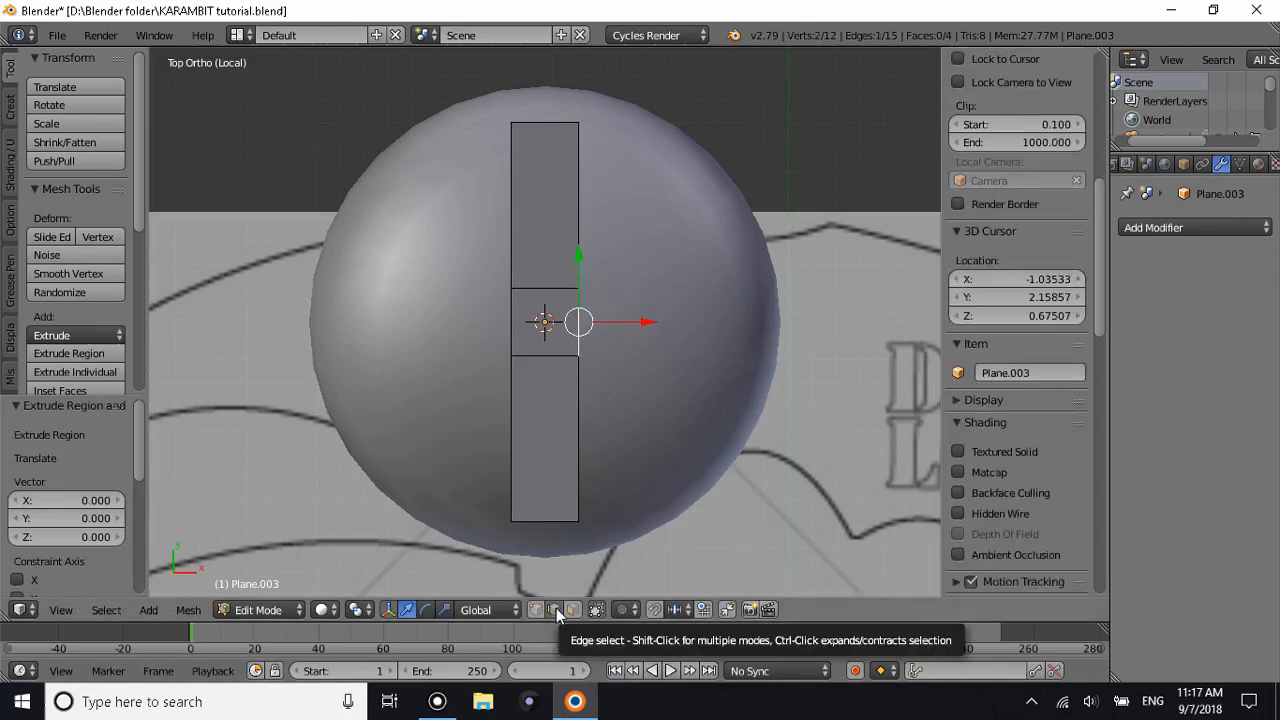
pyautogui.moveTo(619, 323); pyautogui.dragTo(698, 327)
pyautogui.rightClick(699, 327)
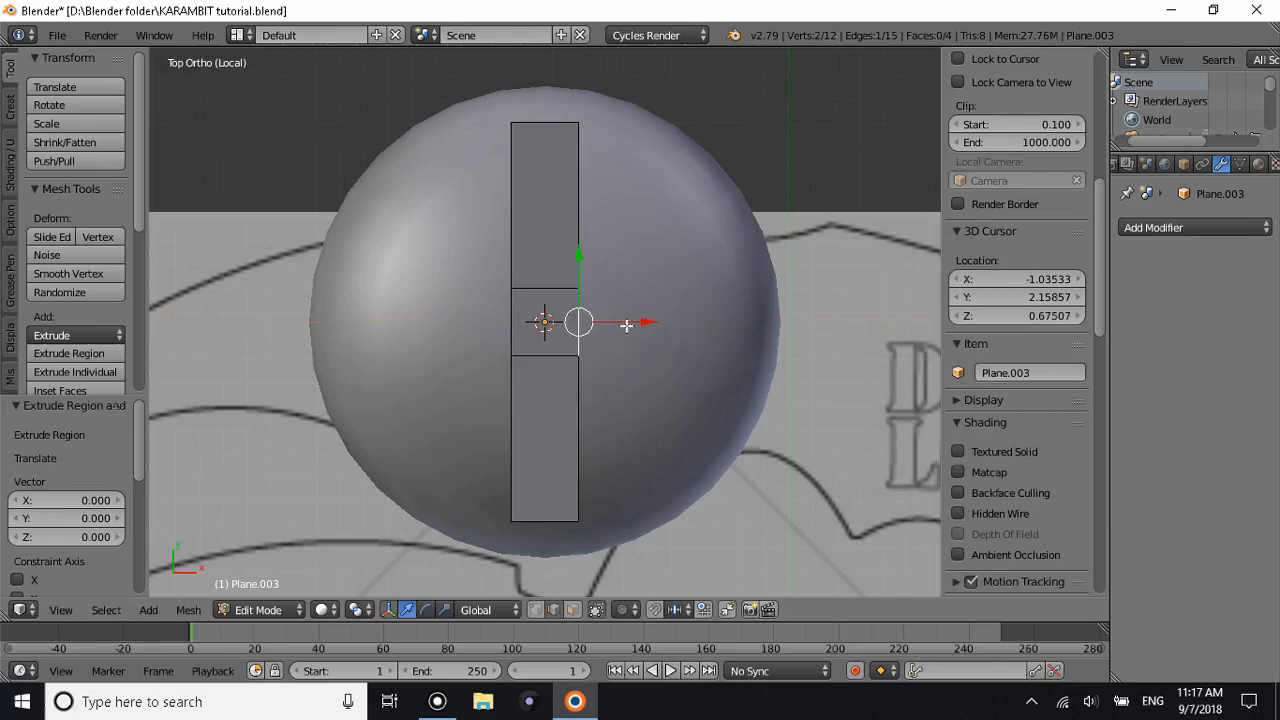
pyautogui.press('e')
pyautogui.rightClick(690, 320)
pyautogui.hotkey('ctrl', 'z')
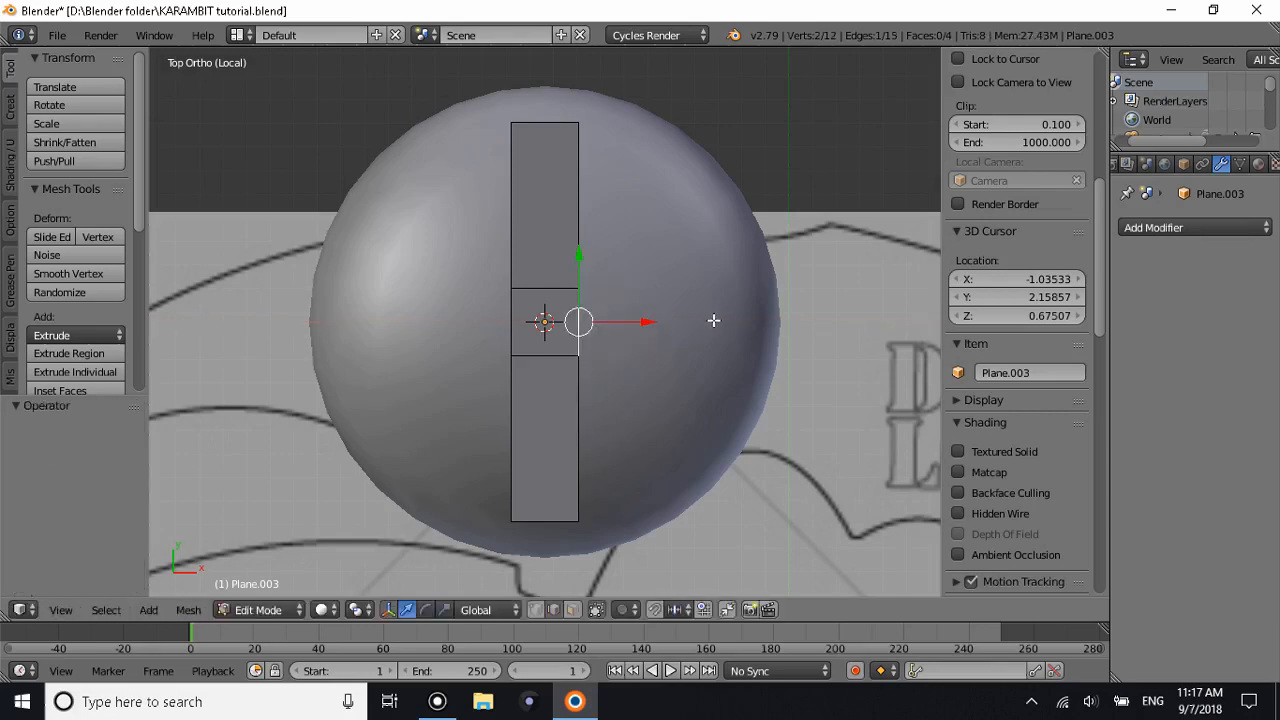
# Extrude the square's positive X edge 0.7 along X, and its opposite edge -0.7 along X to complete the cross.
pyautogui.write('ex.7')
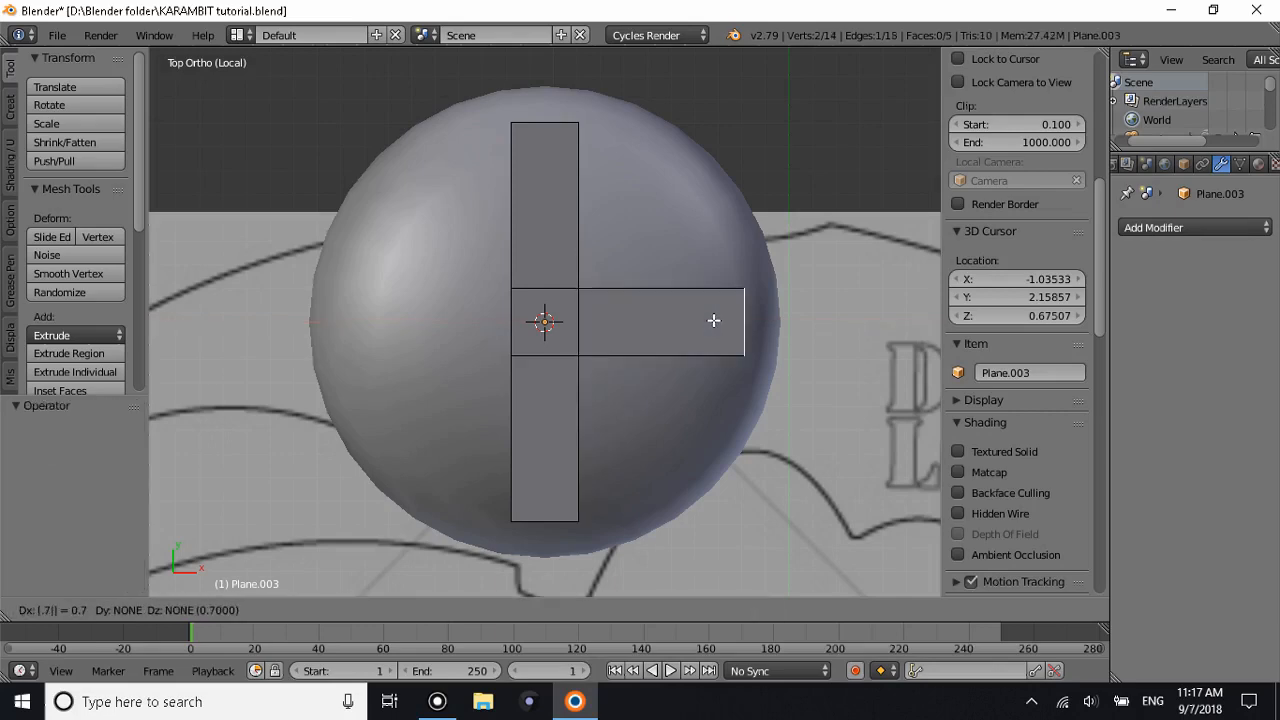
pyautogui.press('Return')
pyautogui.rightClick(521, 301)
pyautogui.write('e')
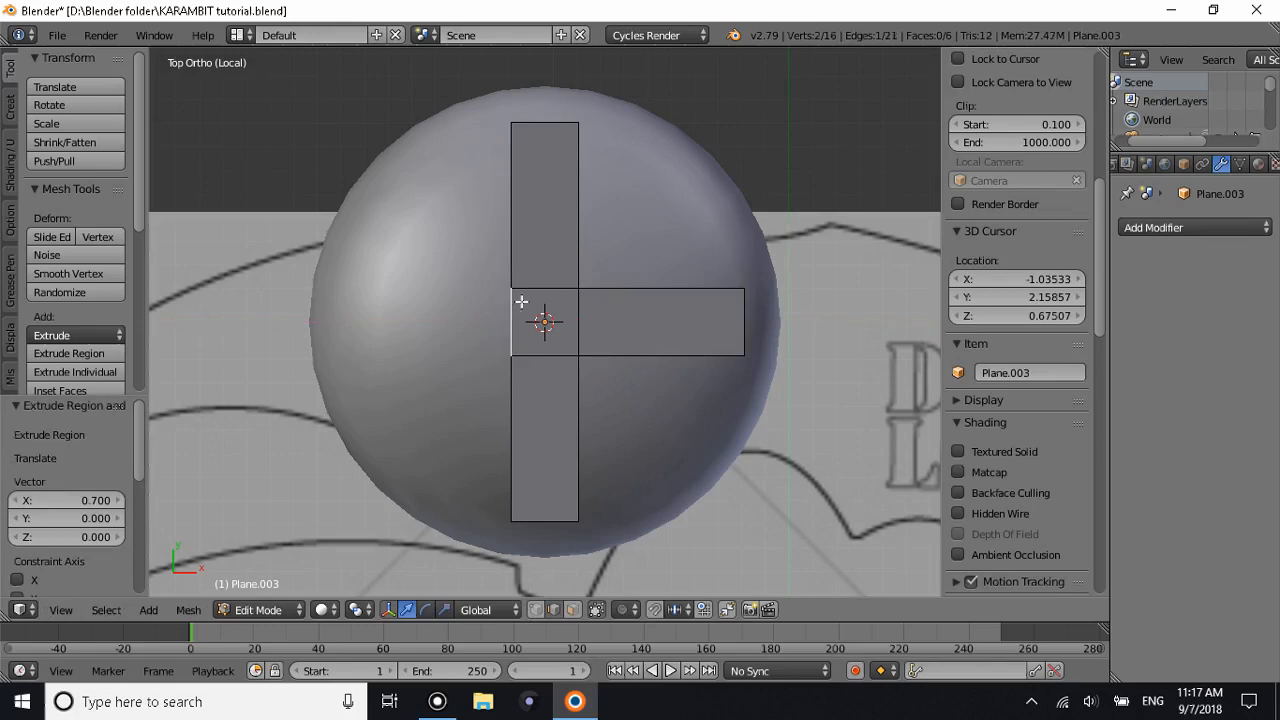
pyautogui.write('x-.7')
pyautogui.press('Return')
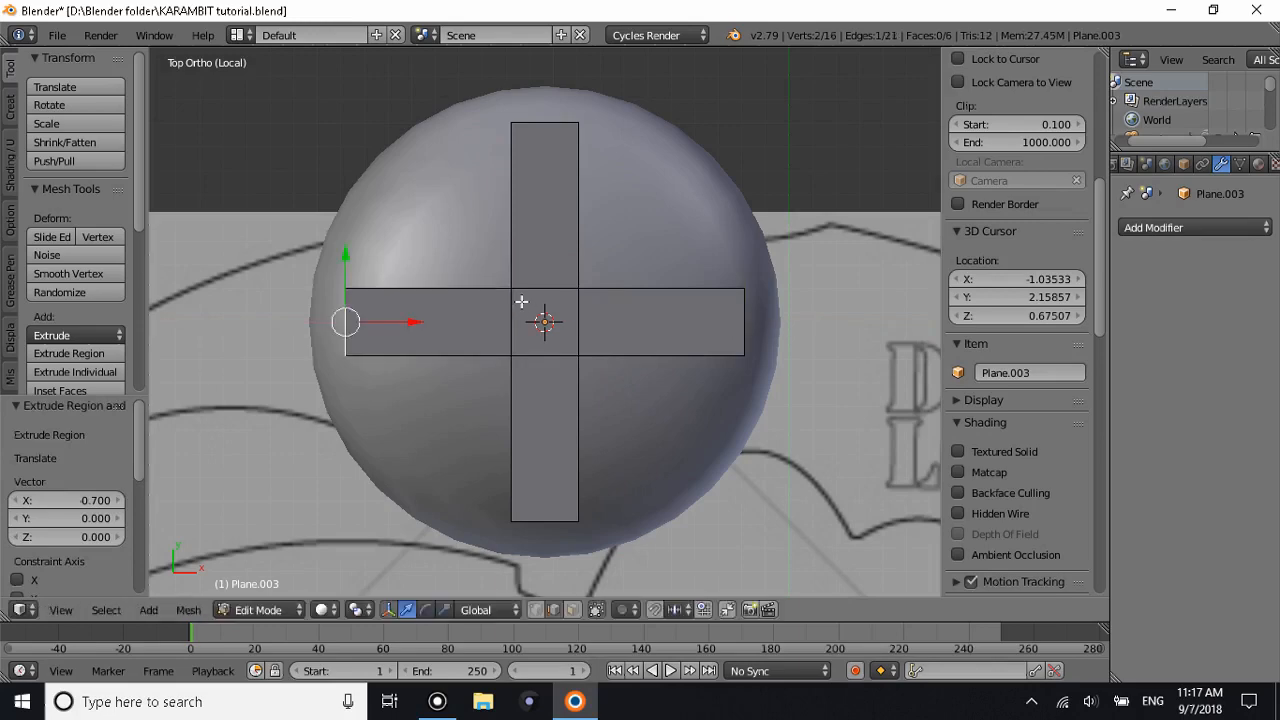
# Return to Object Mode and select the cross plane together with the dome, keeping the dome as the active object.
pyautogui.press('Tab')
pyautogui.moveTo(521, 301); pyautogui.dragTo(556, 227, button='middle')
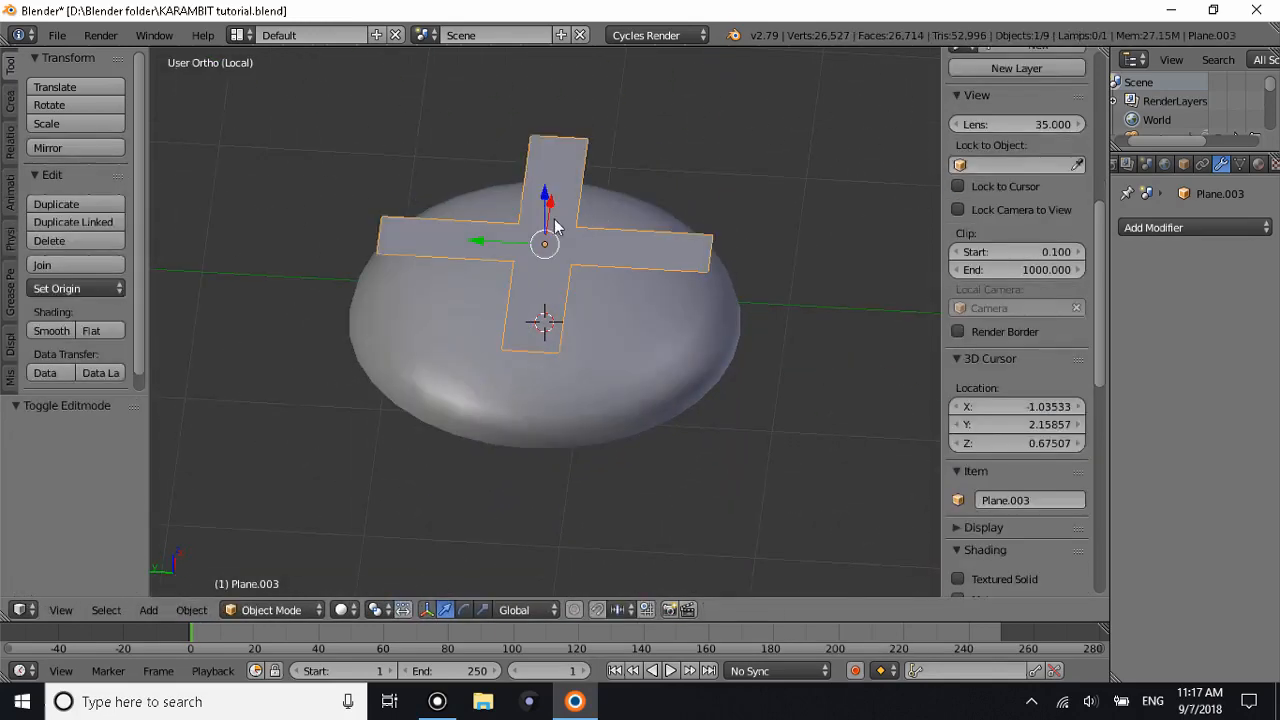
pyautogui.keyDown('shift'); pyautogui.rightClick(640, 354); pyautogui.keyUp('shift')
pyautogui.moveTo(578, 367); pyautogui.dragTo(607, 414, button='middle')
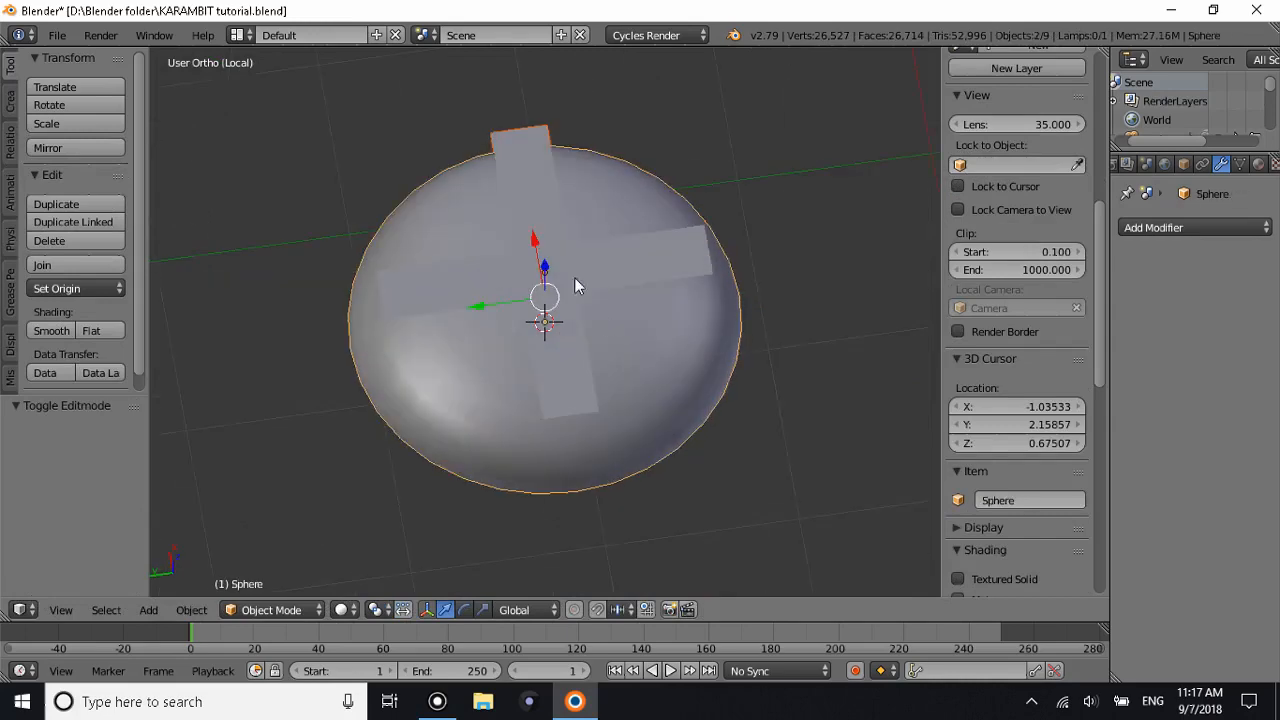
pyautogui.rightClick(570, 277)
pyautogui.moveTo(542, 279); pyautogui.dragTo(568, 233, button='middle')
pyautogui.keyDown('shift'); pyautogui.rightClick(501, 359); pyautogui.keyUp('shift')
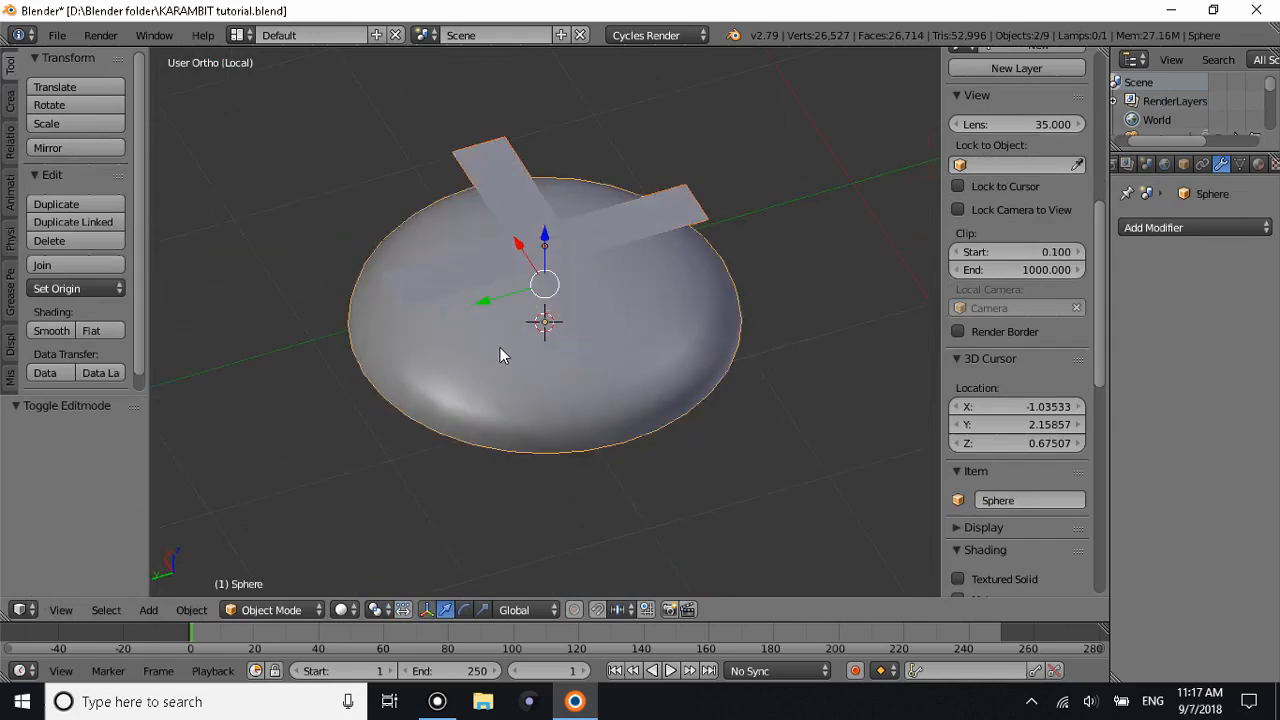
# Open the dome in Edit Mode from the top view, deselect everything and switch to face selection.
pyautogui.press('KP_7')
pyautogui.press('Tab')
pyautogui.press('a')
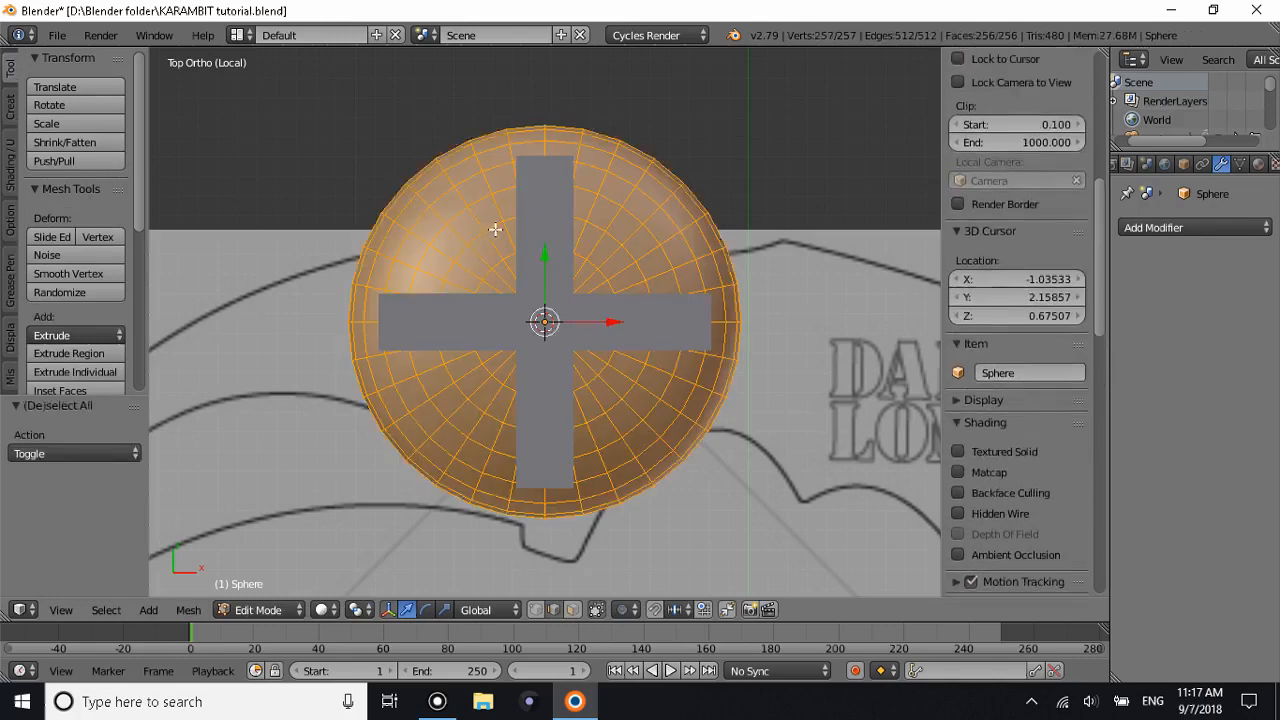
pyautogui.press('a')
pyautogui.press('a')
pyautogui.press('a')
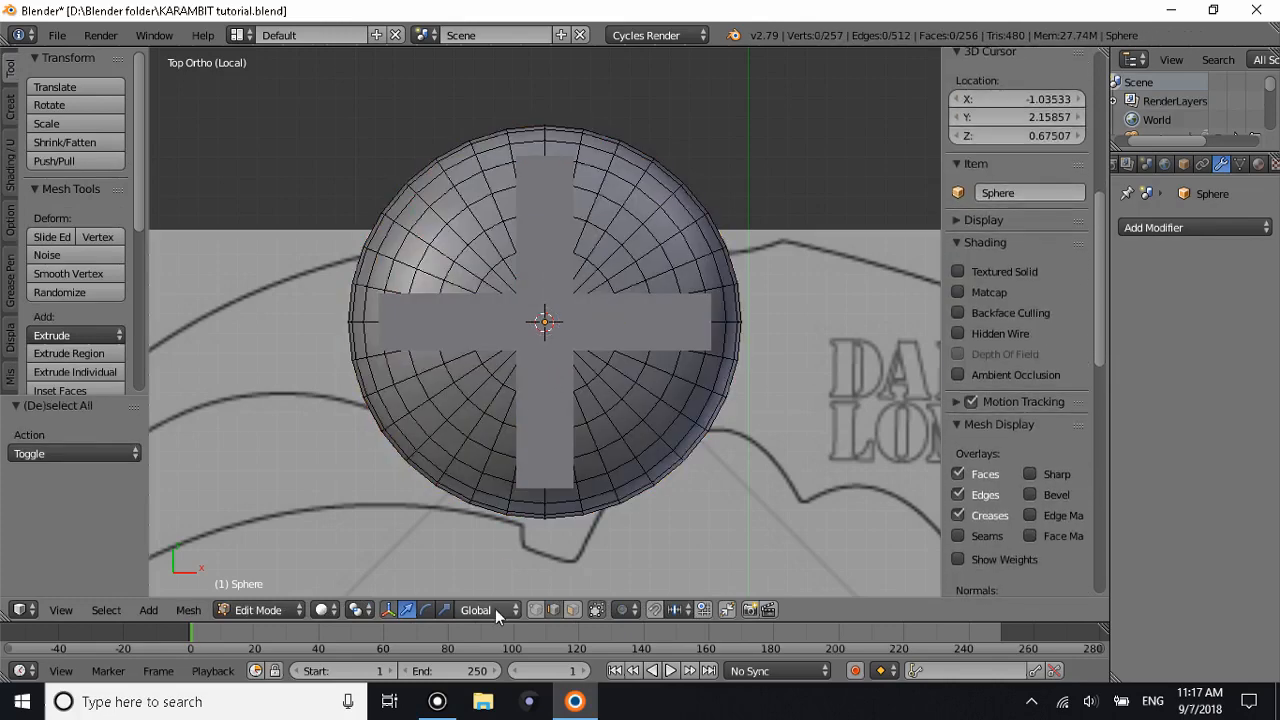
pyautogui.click(572, 609)
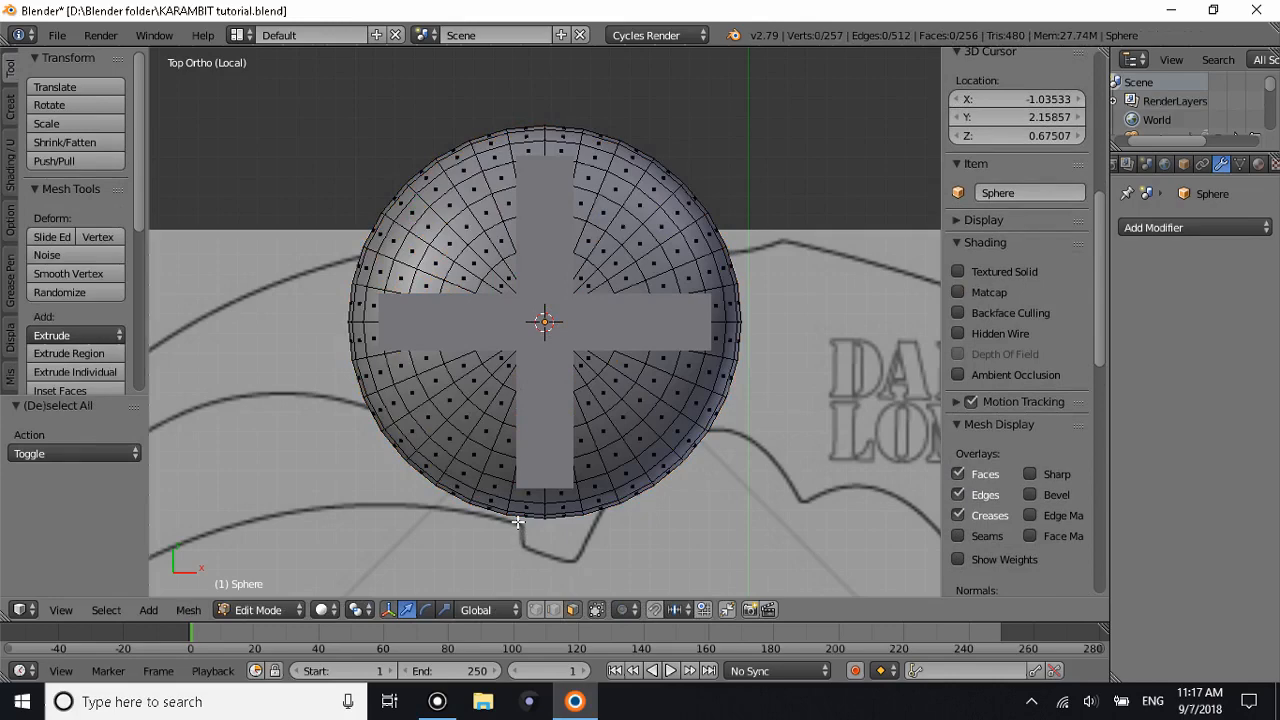
pyautogui.press('a')
pyautogui.press('a')
pyautogui.press('b')
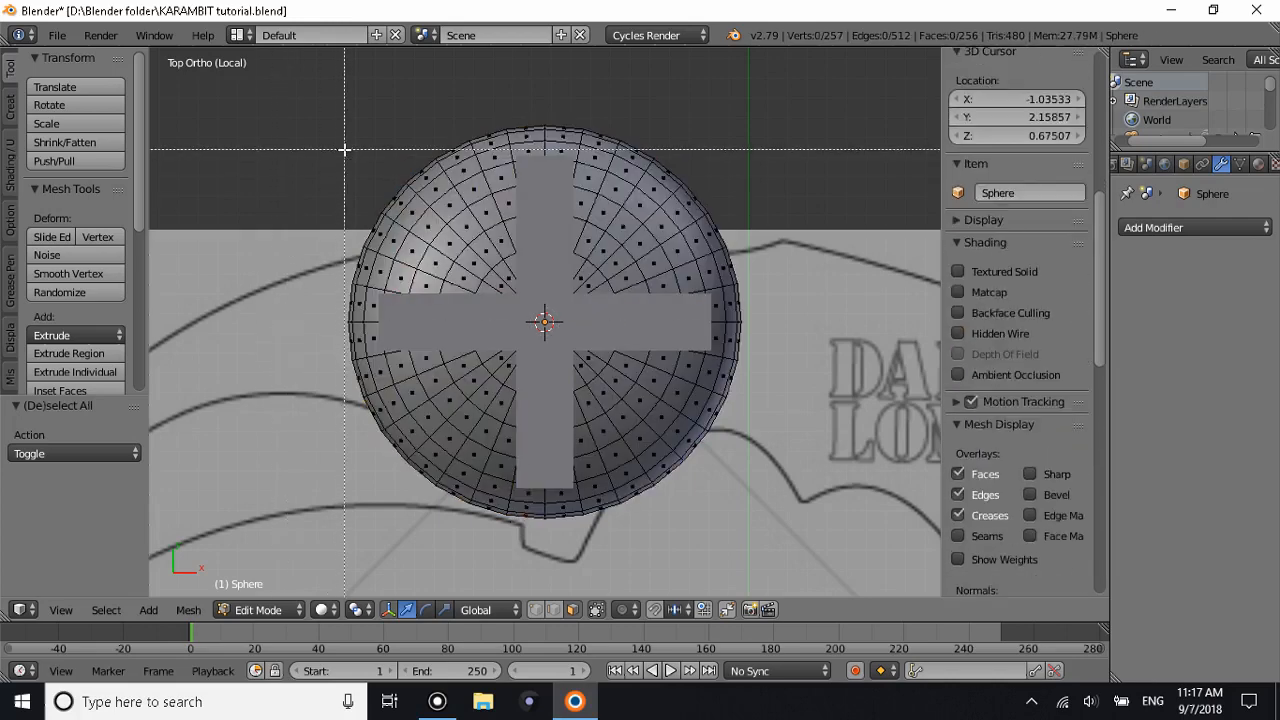
pyautogui.moveTo(488, 152); pyautogui.dragTo(610, 482)
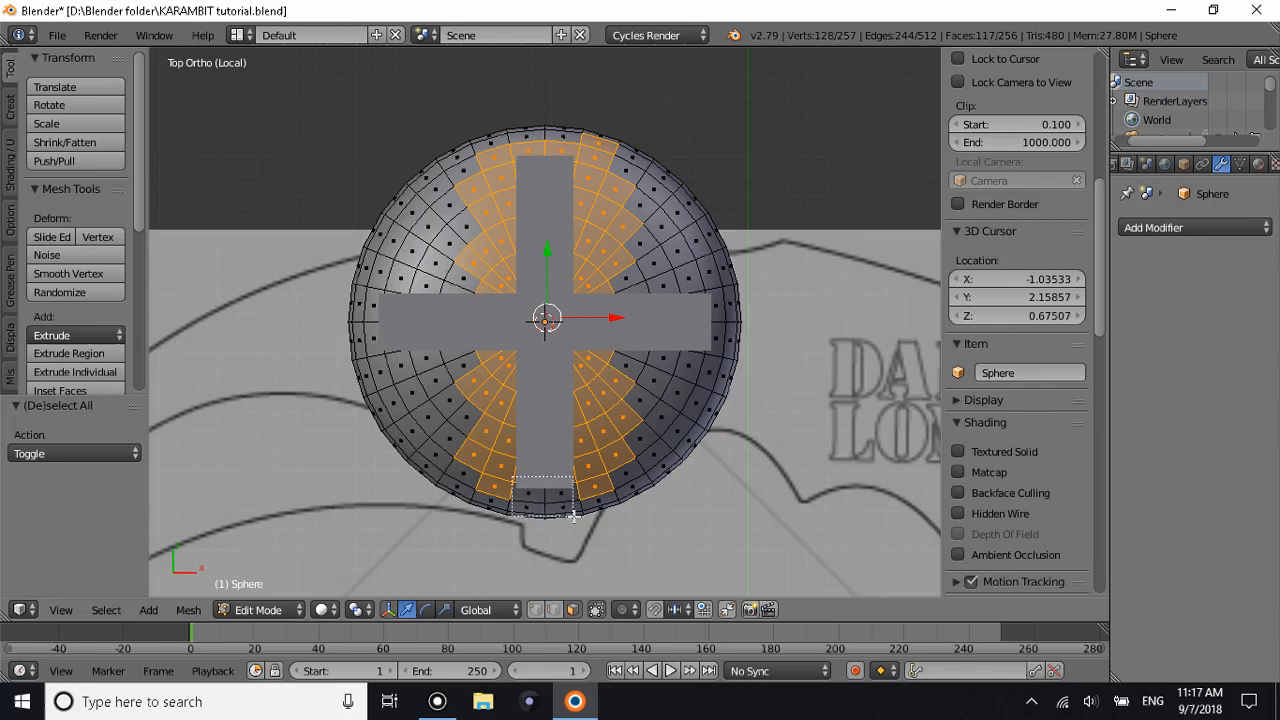
pyautogui.press('a')
pyautogui.press('a')
# Select all faces of the dome and cut the cross outline into its mesh with Knife Project.
pyautogui.press('a')
pyautogui.moveTo(274, 126); pyautogui.dragTo(853, 522)
pyautogui.scroll(-3, 97, 362)
pyautogui.scroll(-3, 97, 362)
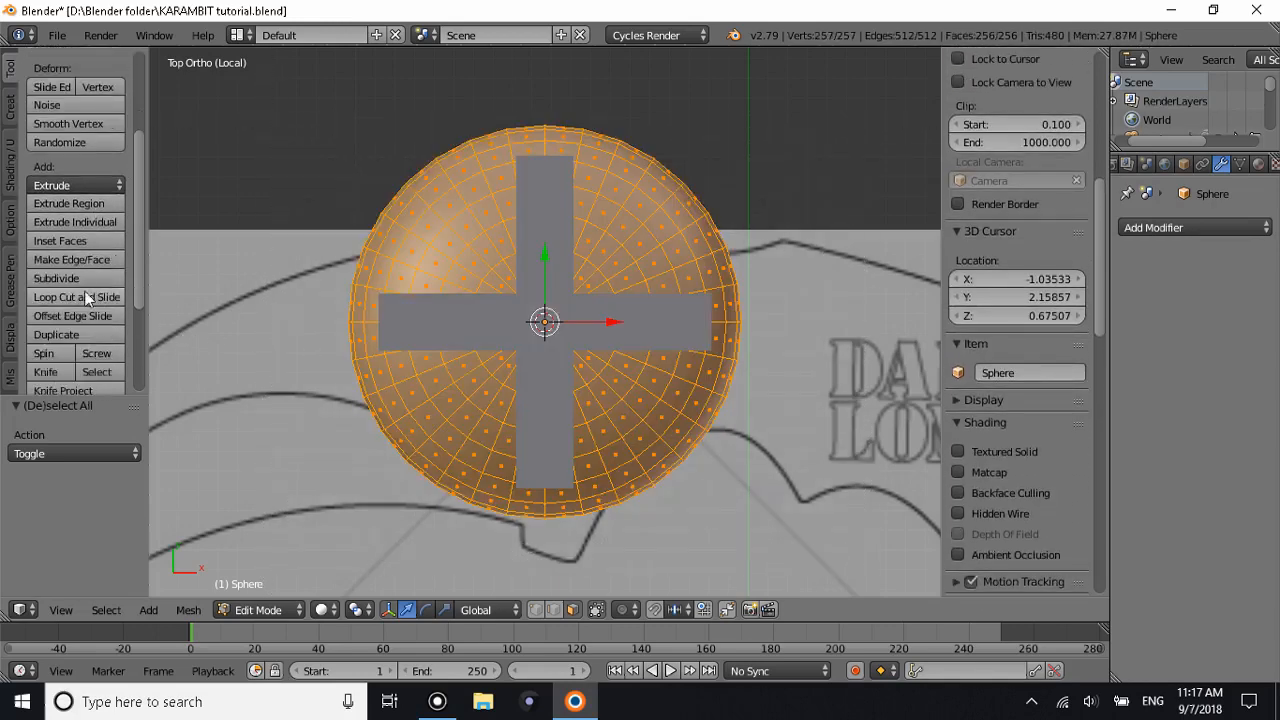
pyautogui.click(58, 354)
# Extrude the projected cross faces slightly down into the dome to form a recessed slot, then return to Object Mode.
pyautogui.moveTo(720, 400); pyautogui.dragTo(746, 199, button='middle')
pyautogui.scroll(3, 471, 206)
pyautogui.moveTo(473, 206); pyautogui.dragTo(678, 199, button='middle')
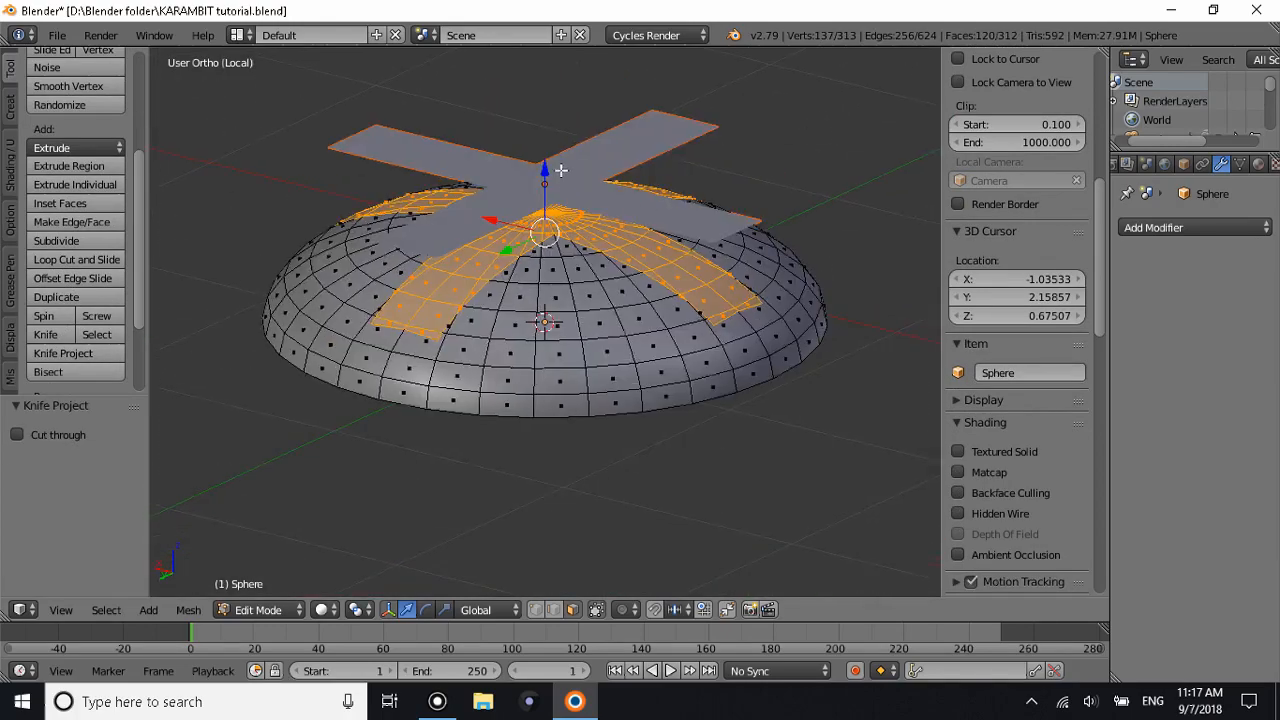
pyautogui.press('e')
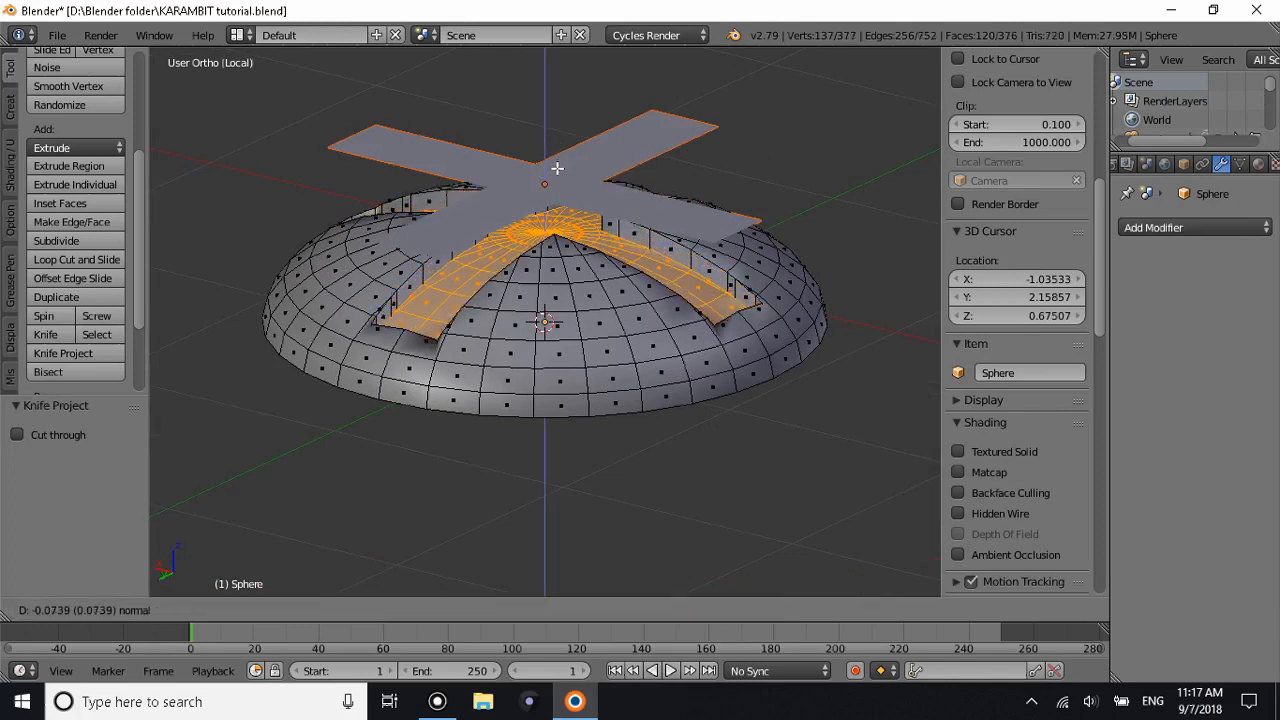
pyautogui.click(612, 203)
pyautogui.press('Tab')
# Delete the cross-shaped plane above the dome and select the dome.
pyautogui.rightClick(600, 200)
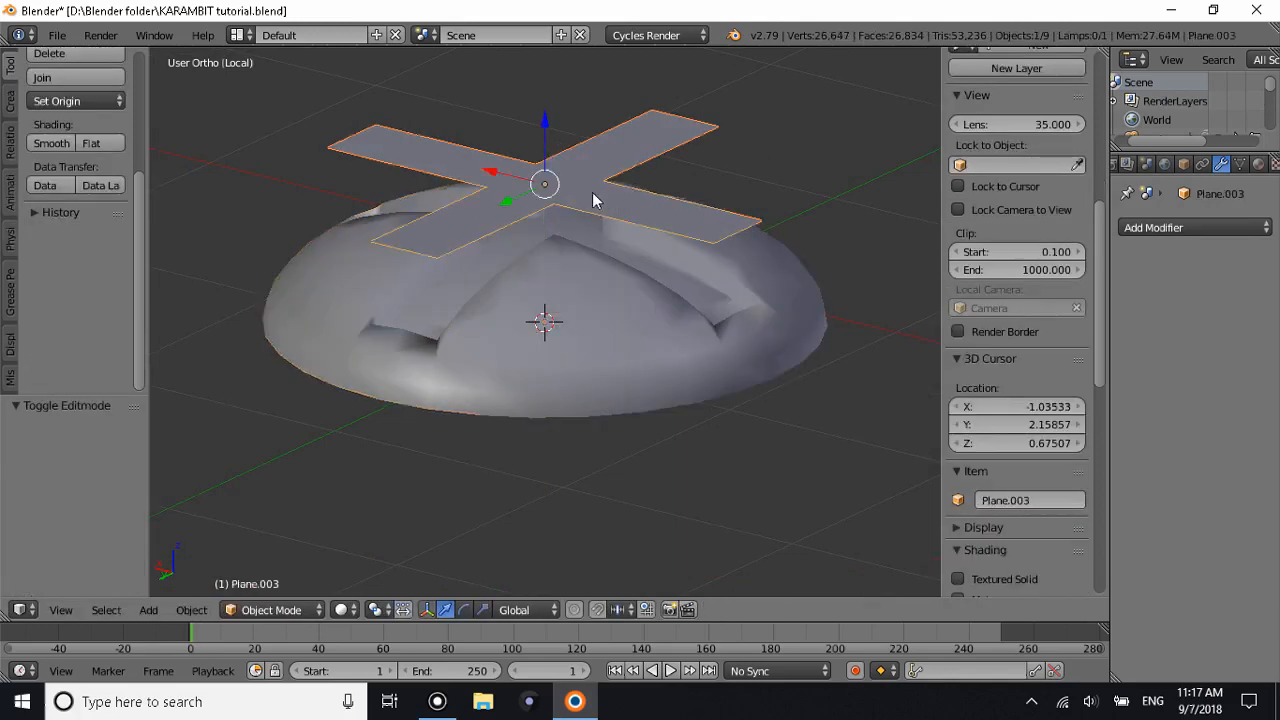
pyautogui.press('x')
pyautogui.click(530, 175)
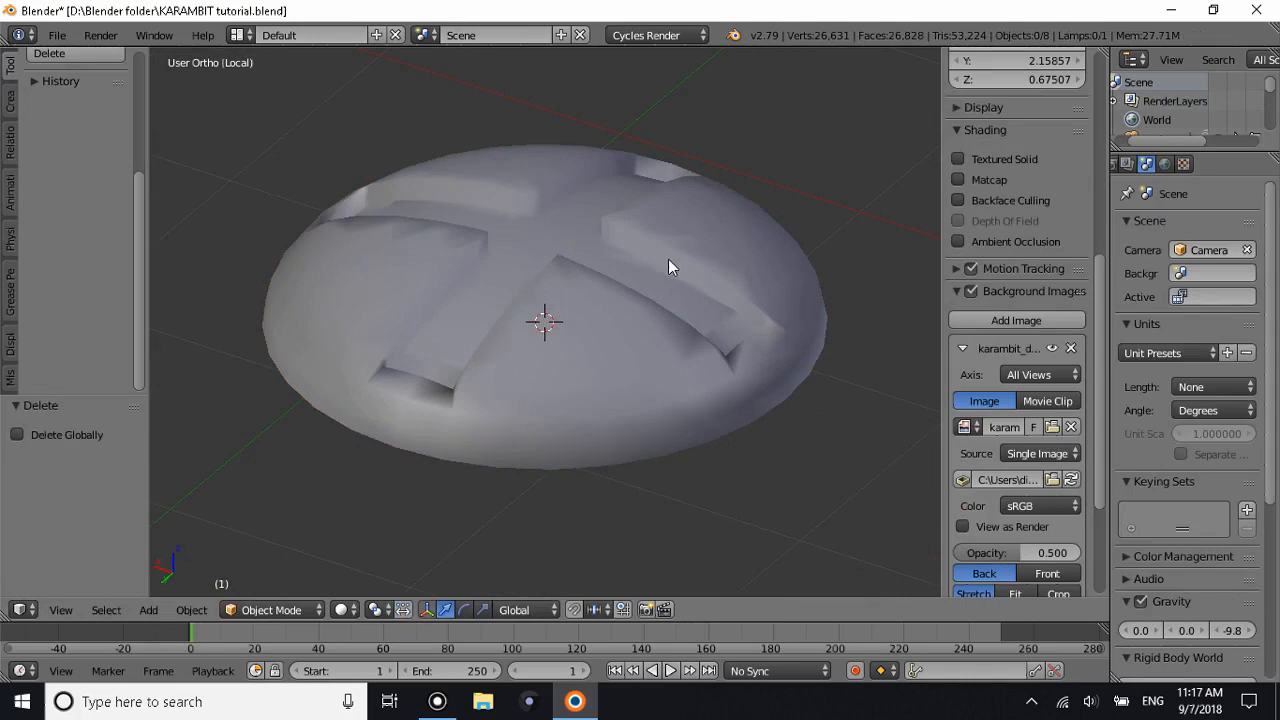
pyautogui.rightClick(668, 259)
pyautogui.press('Tab')
pyautogui.hotkey('ctrl', 'r')
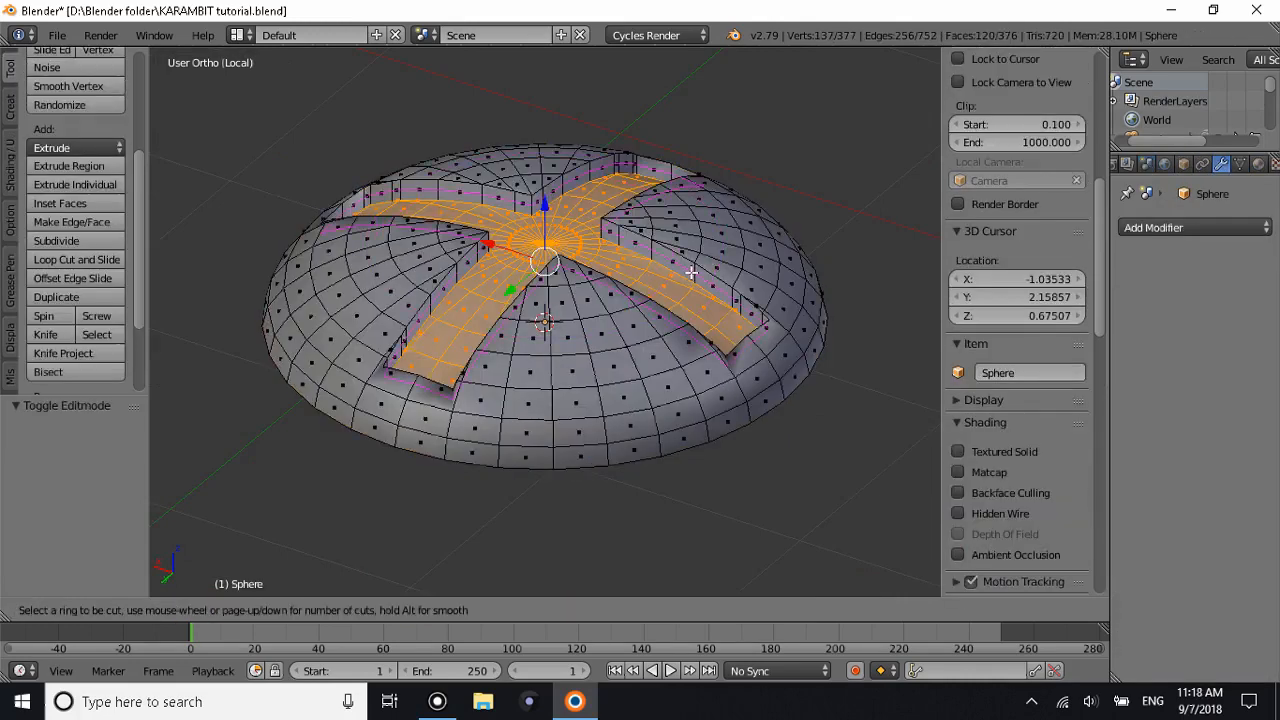
pyautogui.click(691, 271)
pyautogui.rightClick(690, 285)
pyautogui.hotkey('ctrl', 'z')
pyautogui.press('Tab')
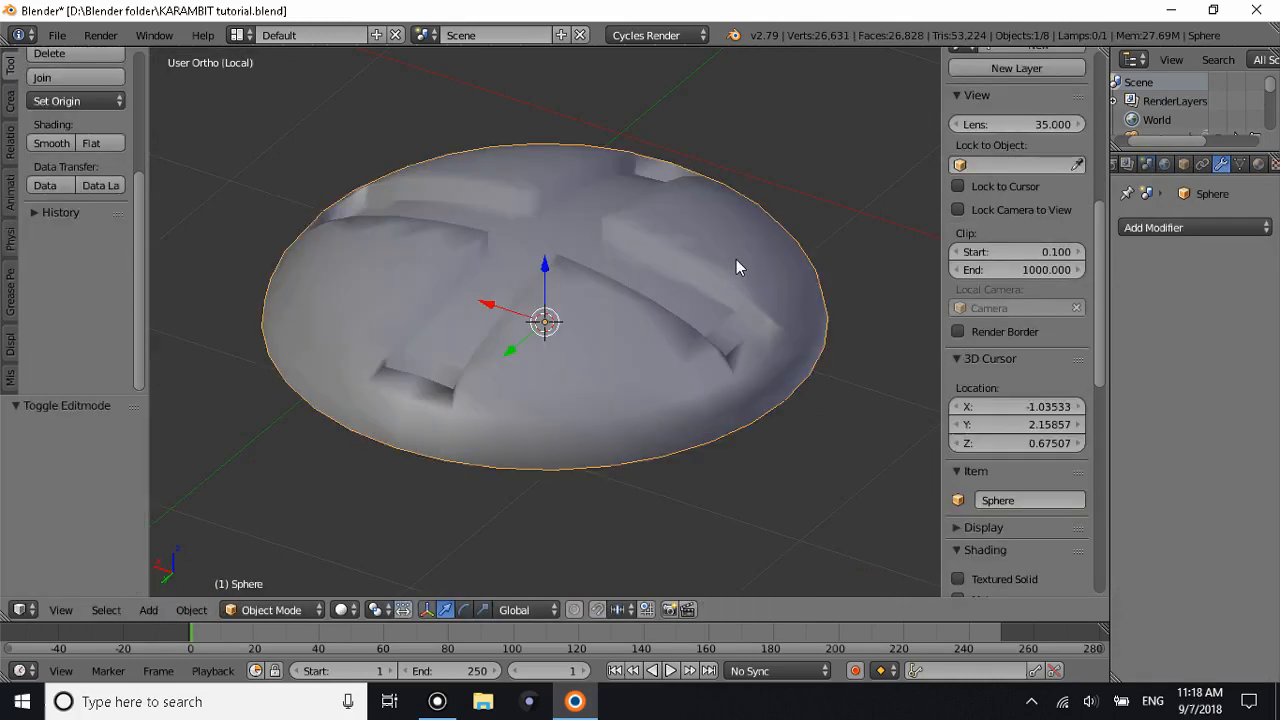
# Add a Subdivision Surface modifier to the dome.
pyautogui.moveTo(736, 259); pyautogui.dragTo(760, 275, button='middle')
pyautogui.scroll(-3, 554, 302)
pyautogui.scroll(3, 760, 275)
pyautogui.click(1195, 227)
pyautogui.click(880, 547)
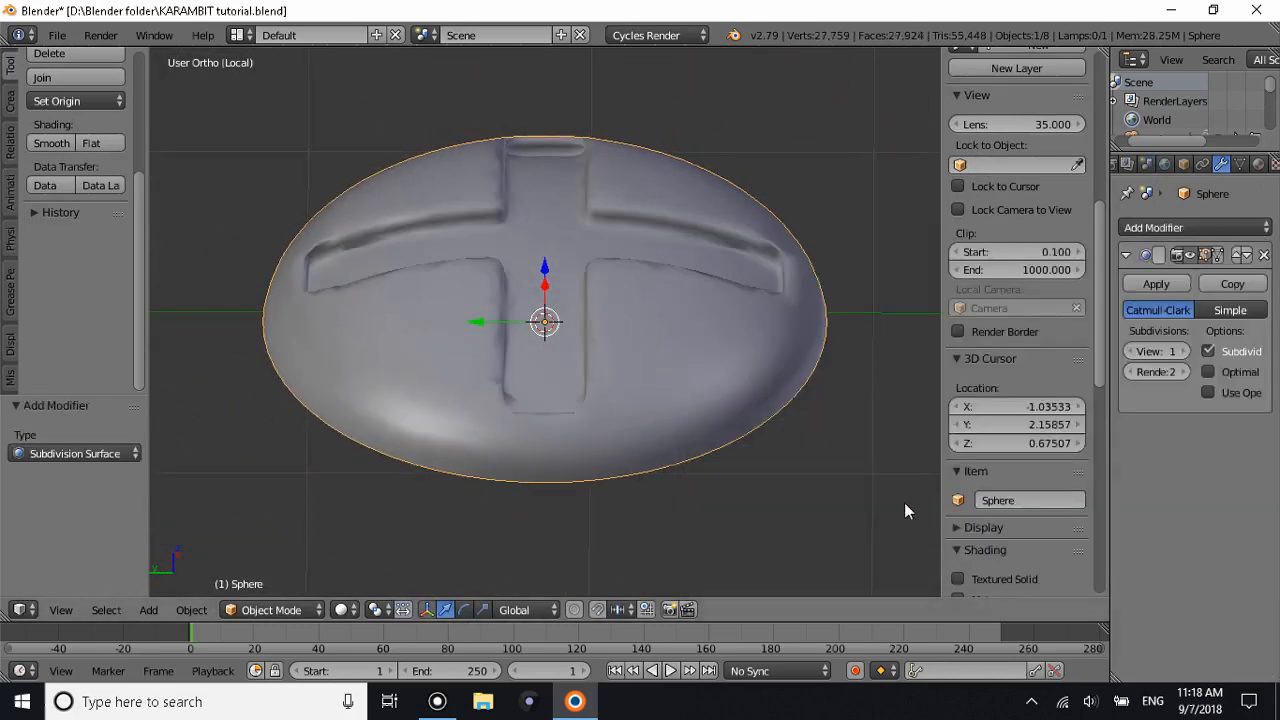
# Apply smooth shading to the dome.
pyautogui.moveTo(904, 510); pyautogui.dragTo(563, 266, button='middle')
pyautogui.press('Tab')
pyautogui.press('Tab')
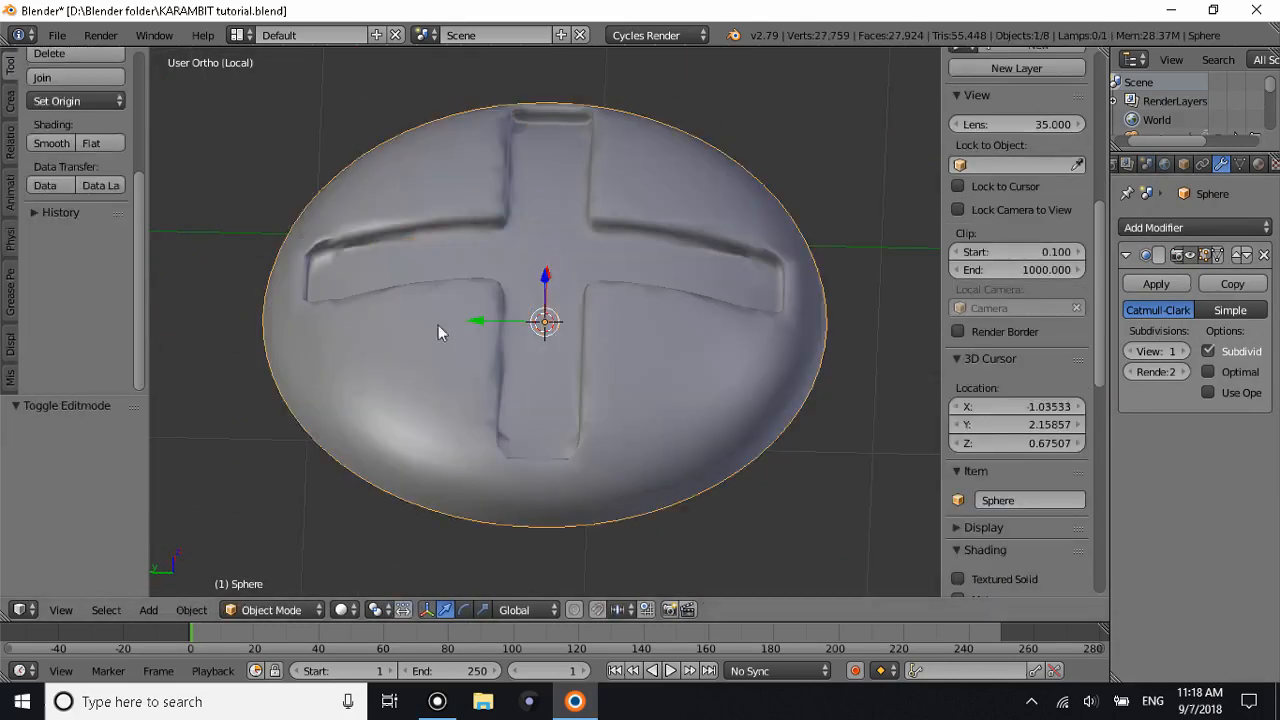
pyautogui.click(56, 143)
# Add a loop cut around the slot's walls in Edit Mode and slide it close to the slot's floor.
pyautogui.press('Tab')
pyautogui.scroll(4, 382, 213)
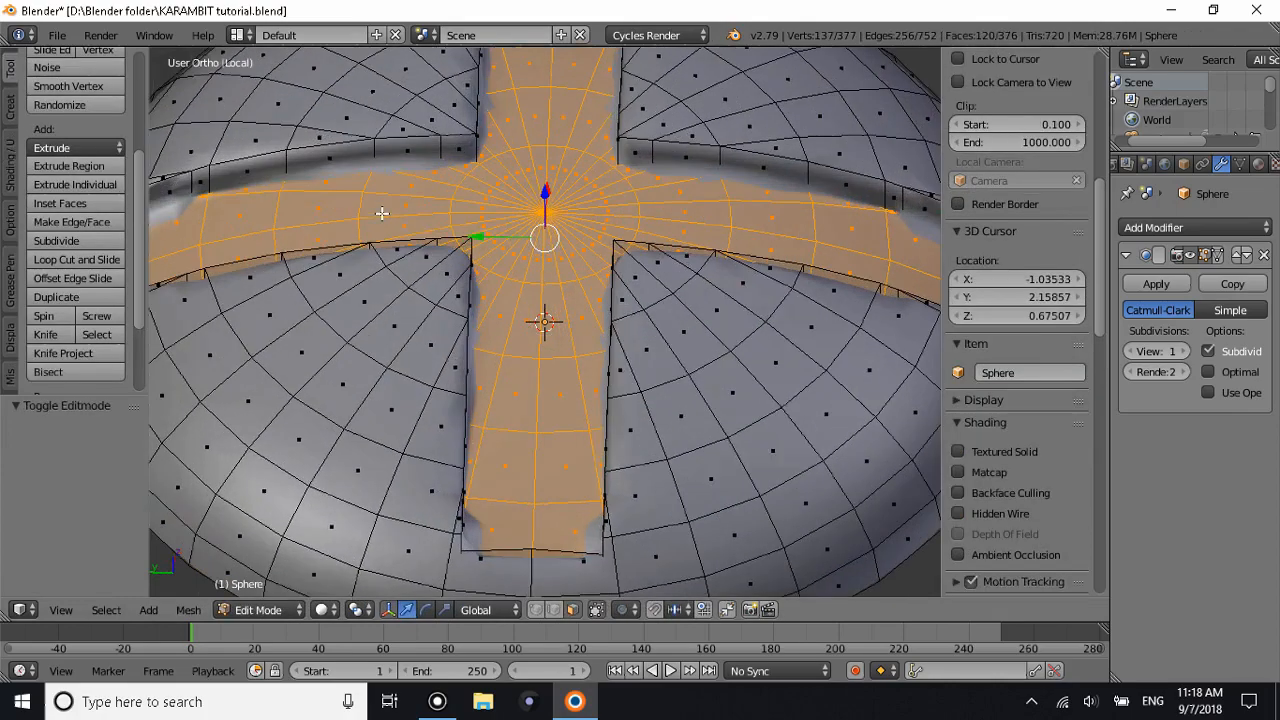
pyautogui.hotkey('ctrl', 'r')
pyautogui.click(466, 148)
pyautogui.click(466, 160)
pyautogui.press('Tab')
pyautogui.scroll(-4, 499, 213)
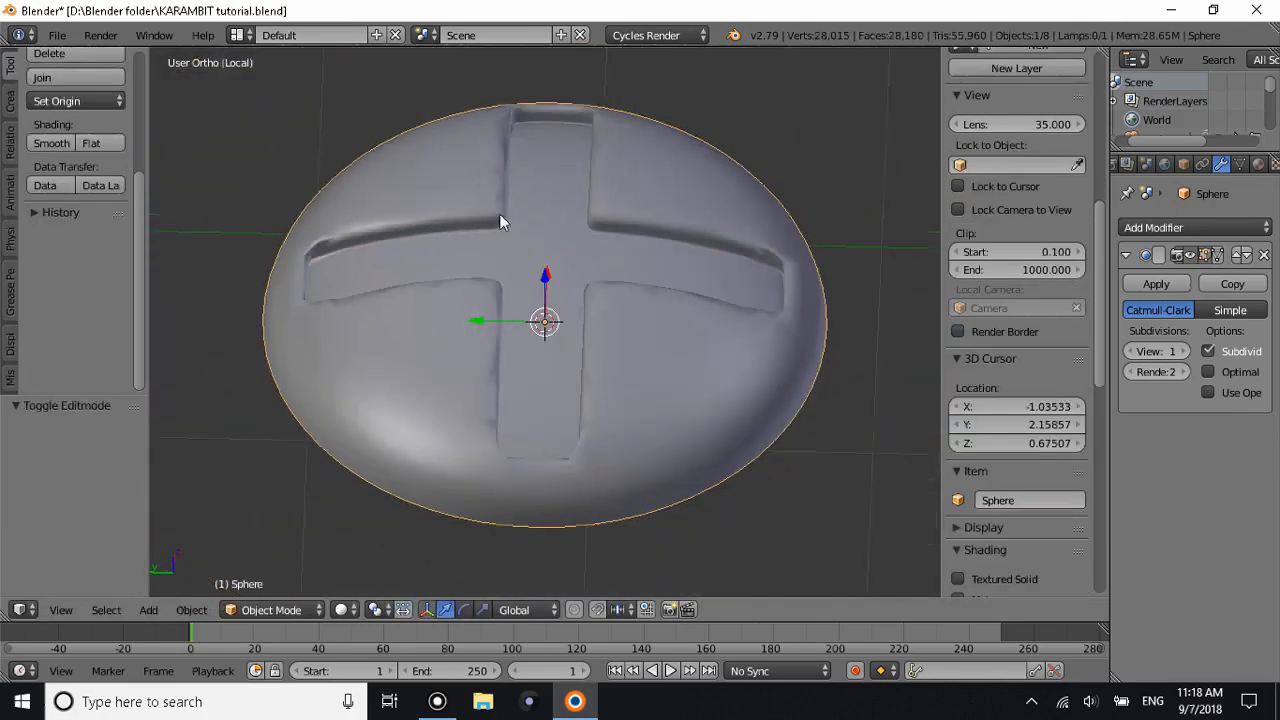
# Add a second loop cut around the slot's walls and slide it up to the slot's upper rim.
pyautogui.press('Tab')
pyautogui.scroll(4, 551, 214)
pyautogui.hotkey('ctrl', 'r')
pyautogui.click(480, 183)
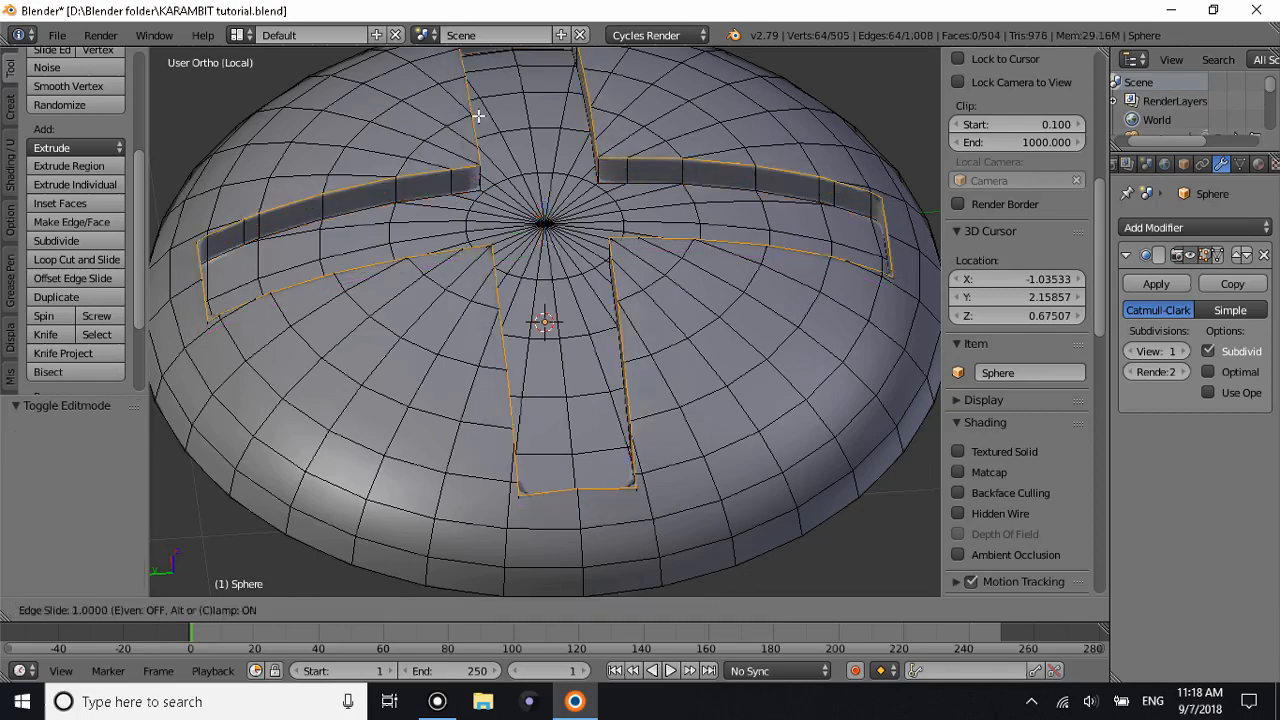
pyautogui.click(478, 116)
pyautogui.press('Tab')
# Inspect the dome's cross slot from several angles in both Object Mode and Edit Mode.
pyautogui.scroll(-4, 486, 126)
pyautogui.moveTo(486, 126); pyautogui.dragTo(752, 206, button='middle')
pyautogui.scroll(-2, 575, 200)
pyautogui.scroll(2, 733, 238)
pyautogui.scroll(3, 526, 302)
pyautogui.moveTo(538, 291); pyautogui.dragTo(648, 232, button='middle')
pyautogui.press('Tab')
pyautogui.scroll(-3, 588, 346)
pyautogui.moveTo(560, 256); pyautogui.dragTo(734, 212, button='middle')
pyautogui.press('Tab')
pyautogui.scroll(2, 563, 343)
pyautogui.moveTo(563, 343); pyautogui.dragTo(584, 425, button='middle')
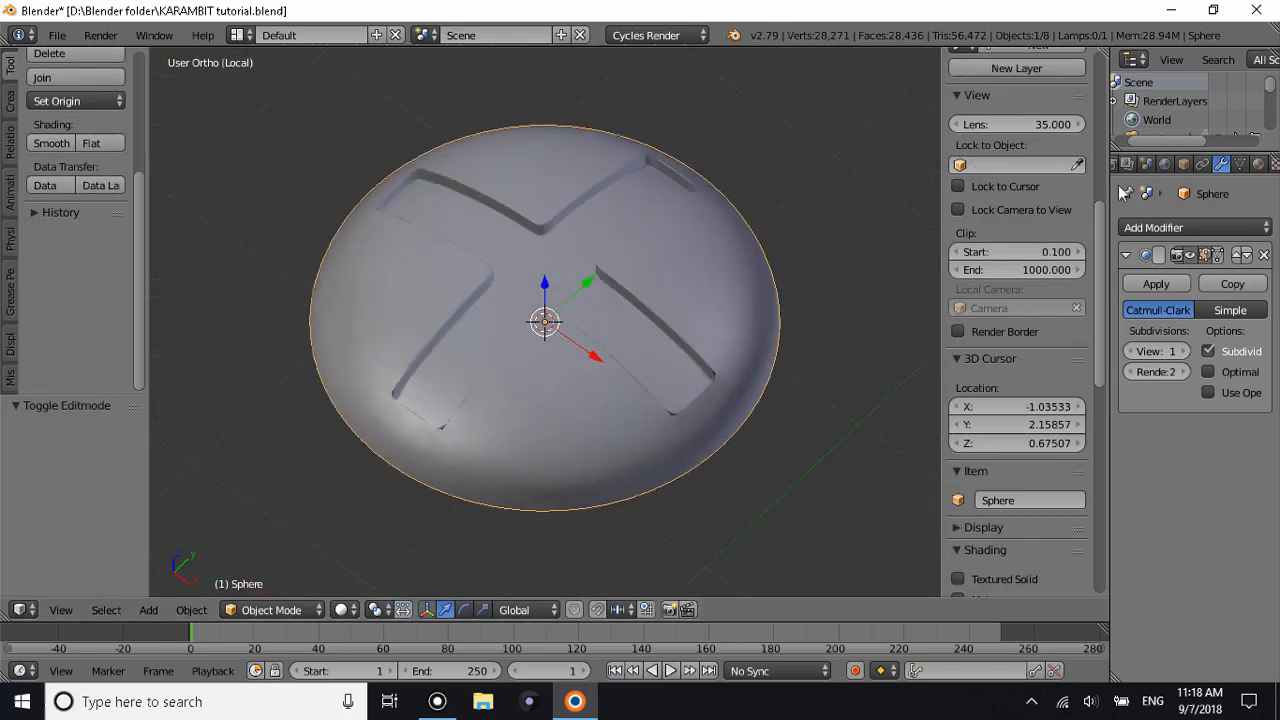
# Give the dome a new material with a Glossy BSDF surface and a roughness of 0.137.
pyautogui.click(1256, 164)
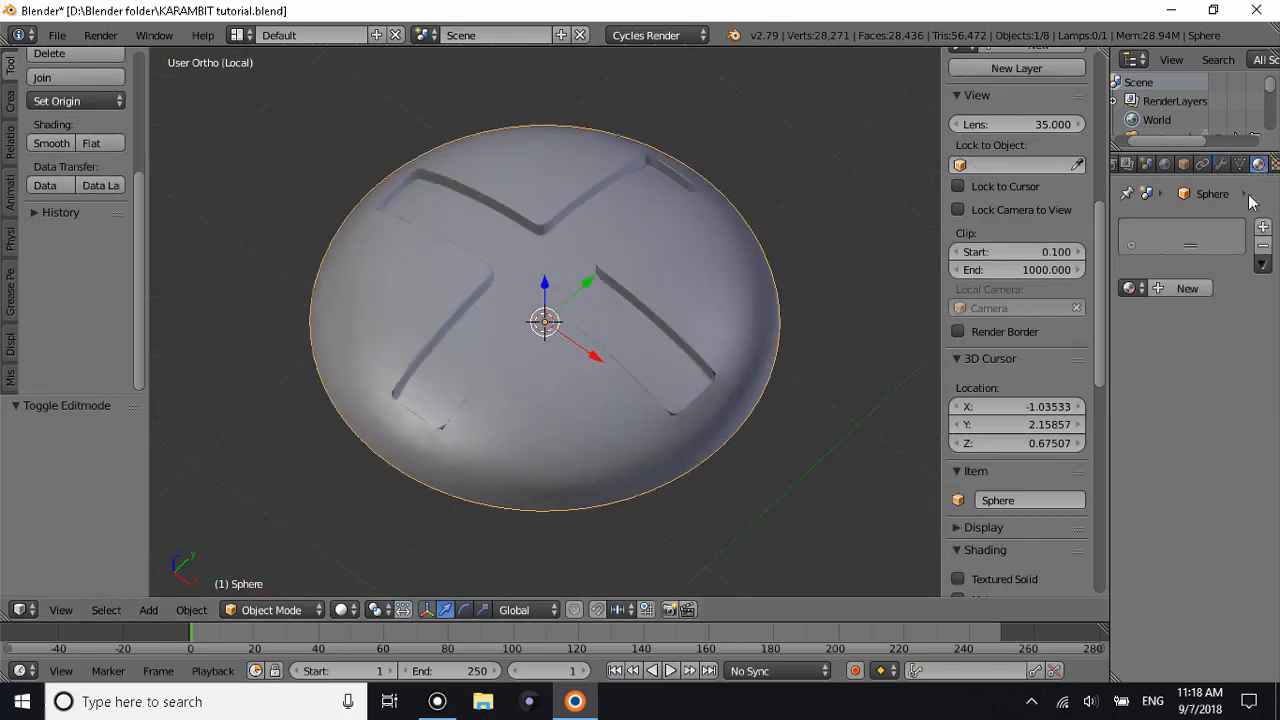
pyautogui.click(1160, 290)
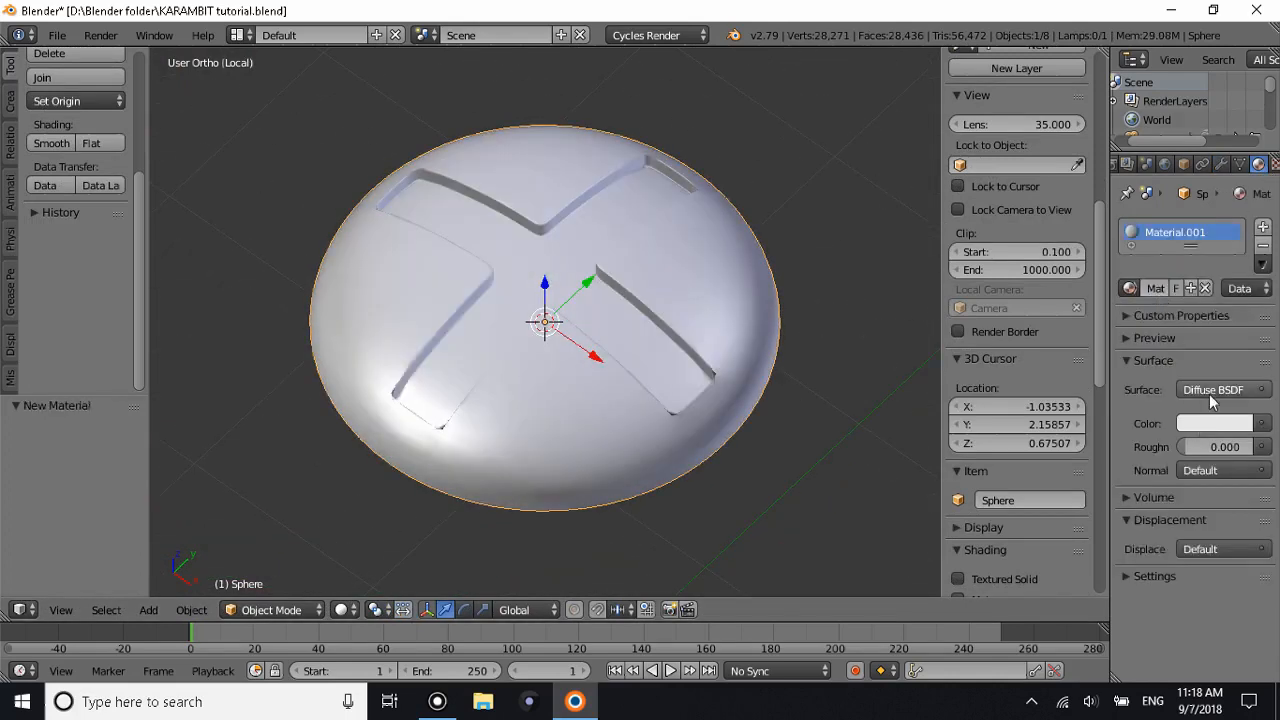
pyautogui.click(1212, 389)
pyautogui.click(1062, 121)
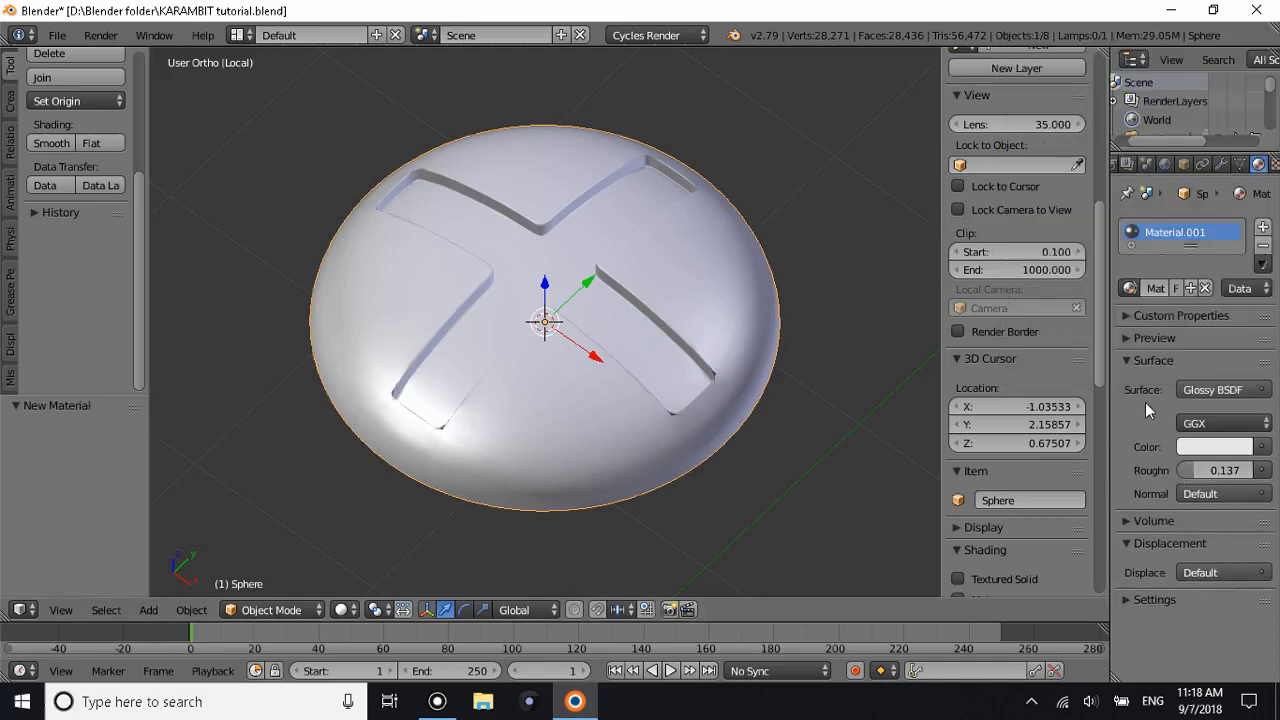
pyautogui.press('s')
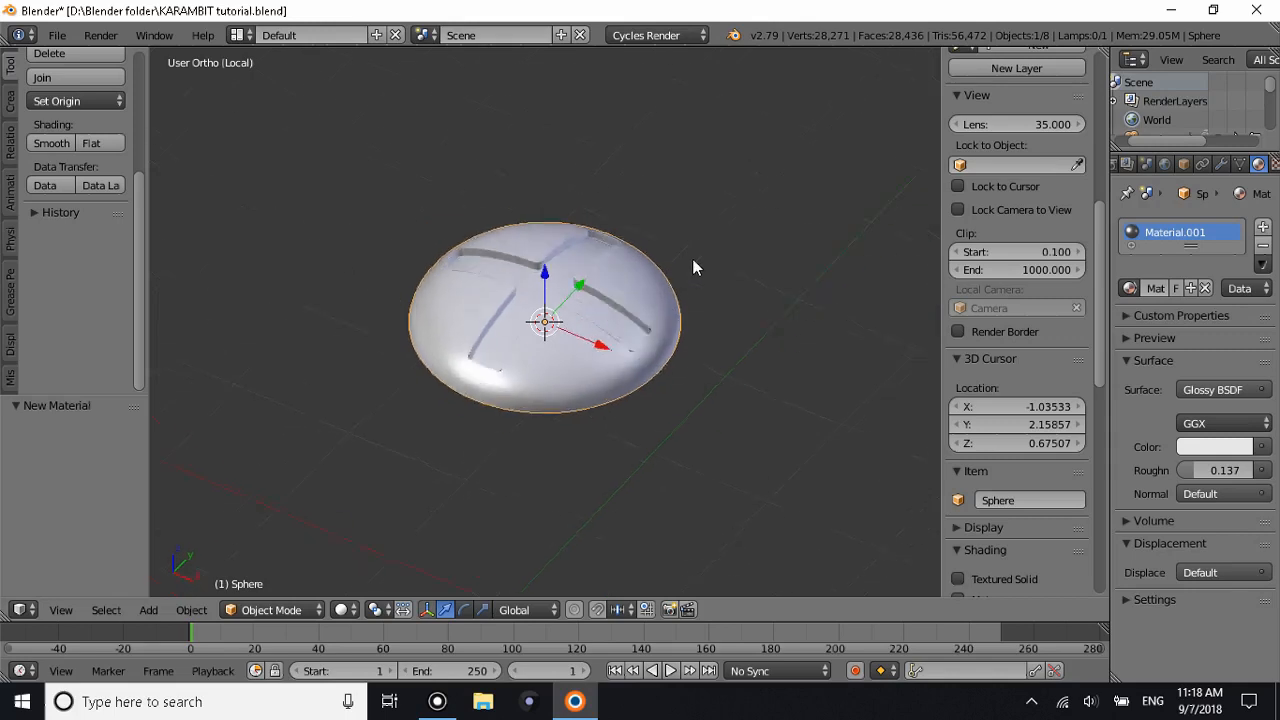
pyautogui.press('z')
pyautogui.rightClick(716, 185)
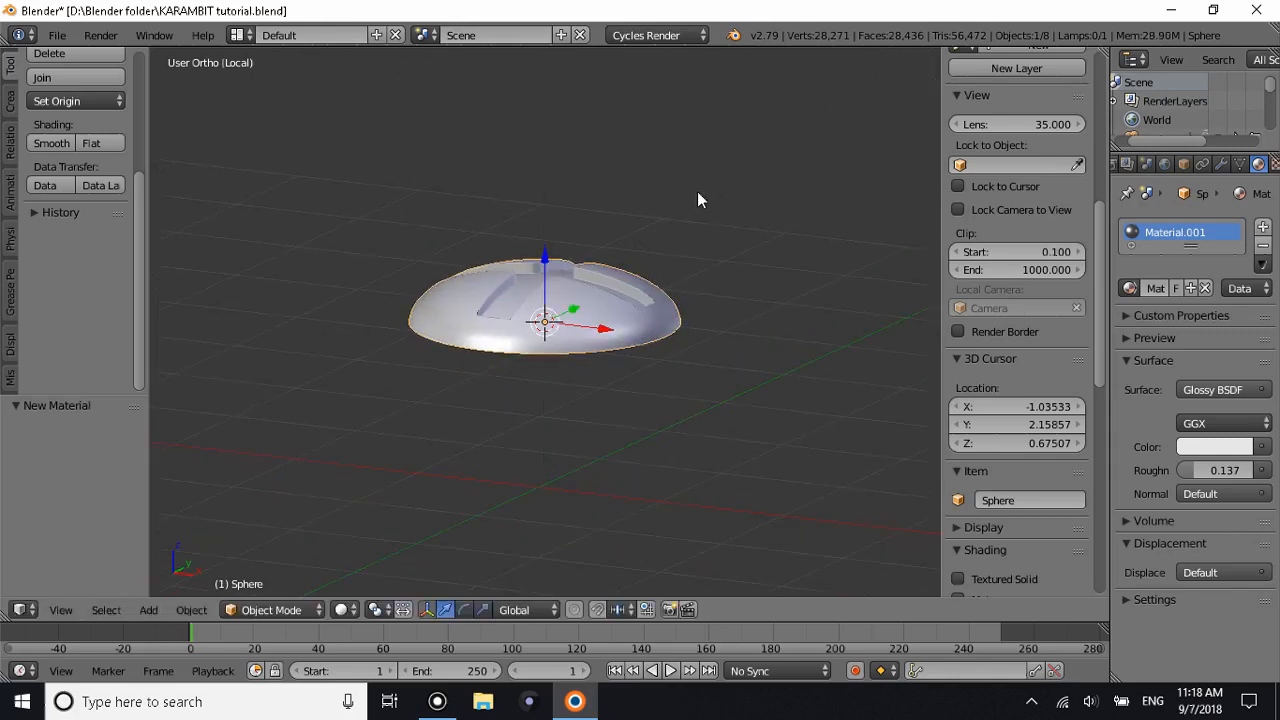
# Scale the screw head up along the Z axis to make the dome taller.
pyautogui.press('s')
pyautogui.press('z')
pyautogui.click(733, 176)
pyautogui.moveTo(720, 186); pyautogui.dragTo(662, 247, button='middle')
# Leave local view and scale the screw head down to about 0.21 of its size.
pyautogui.press('a')
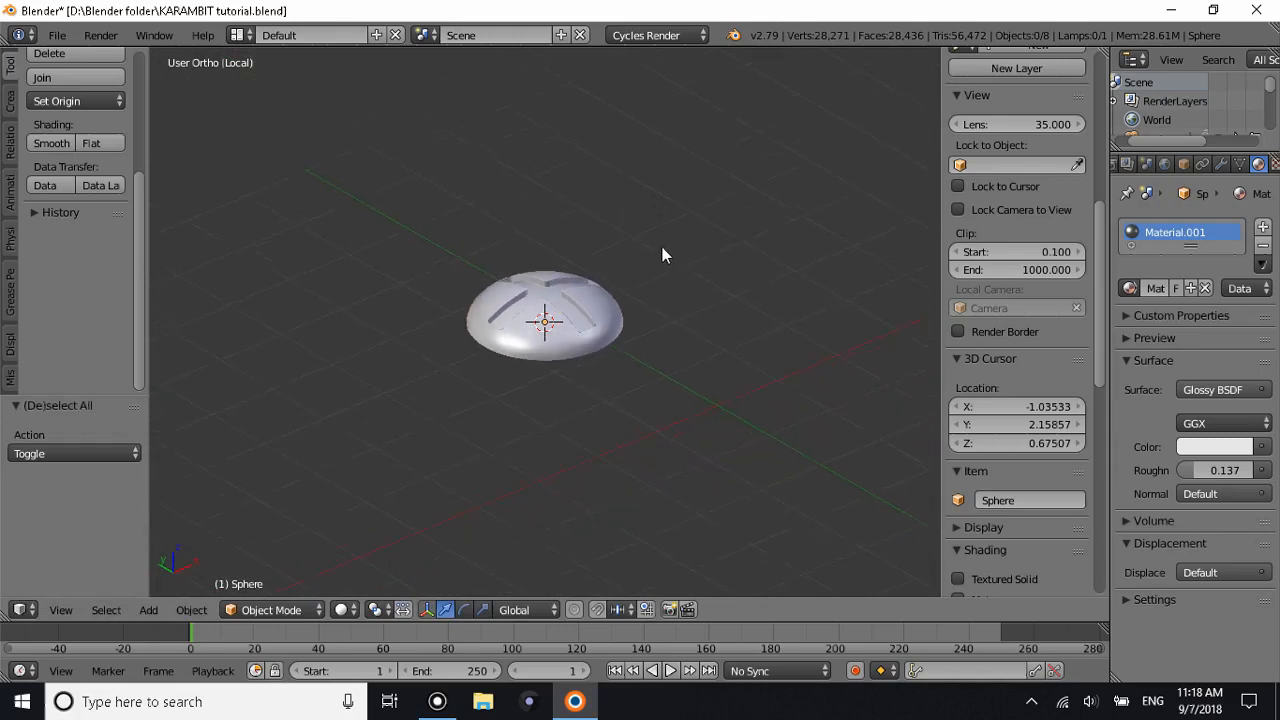
pyautogui.press('KP_Divide')
pyautogui.press('s')
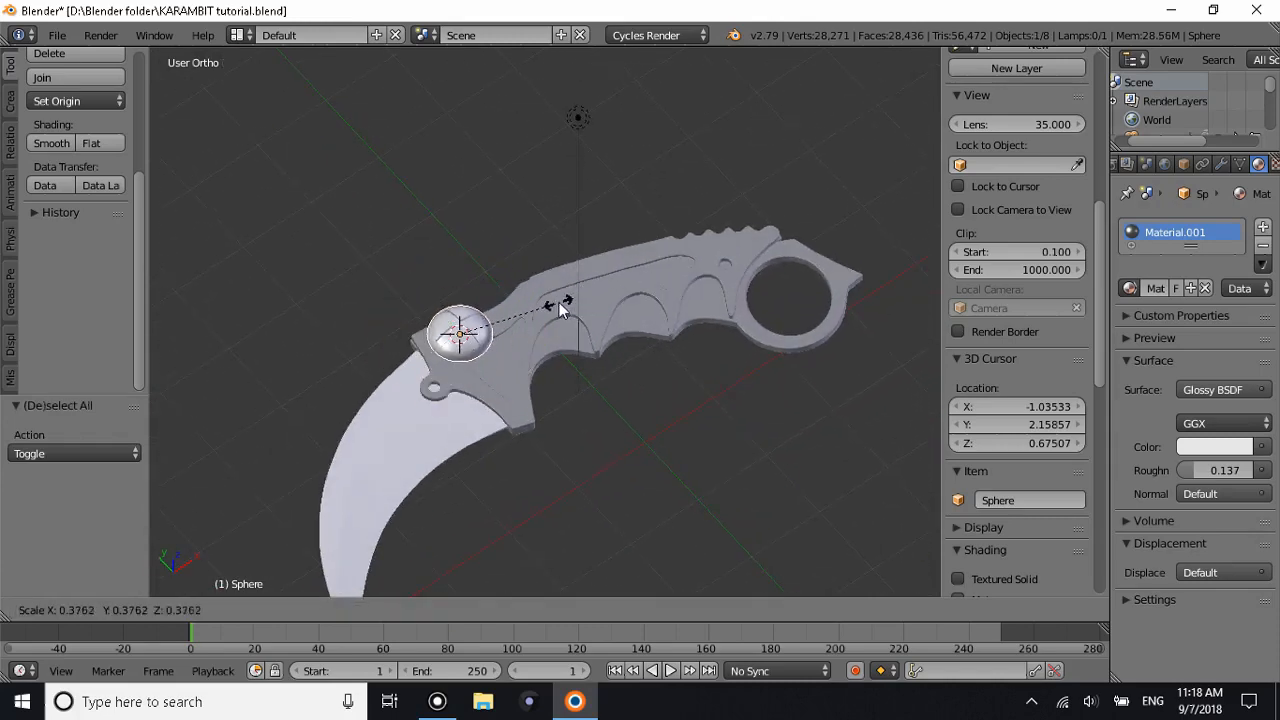
pyautogui.rightClick(579, 300)
pyautogui.press('KP_7')
pyautogui.press('s')
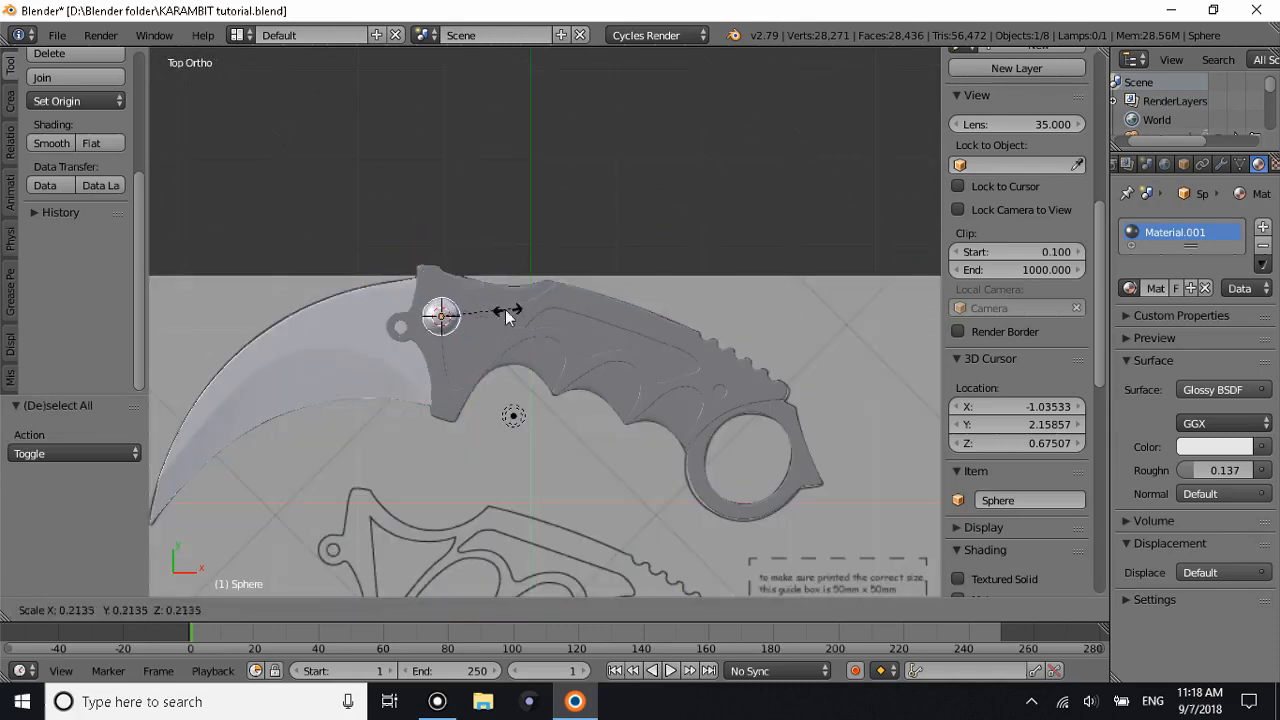
pyautogui.click(505, 309)
# Move the screw head about 3.215 in X and -0.858 in Y toward the ring end of the handle, and scale it by about 0.506.
pyautogui.press('g')
pyautogui.click(814, 410)
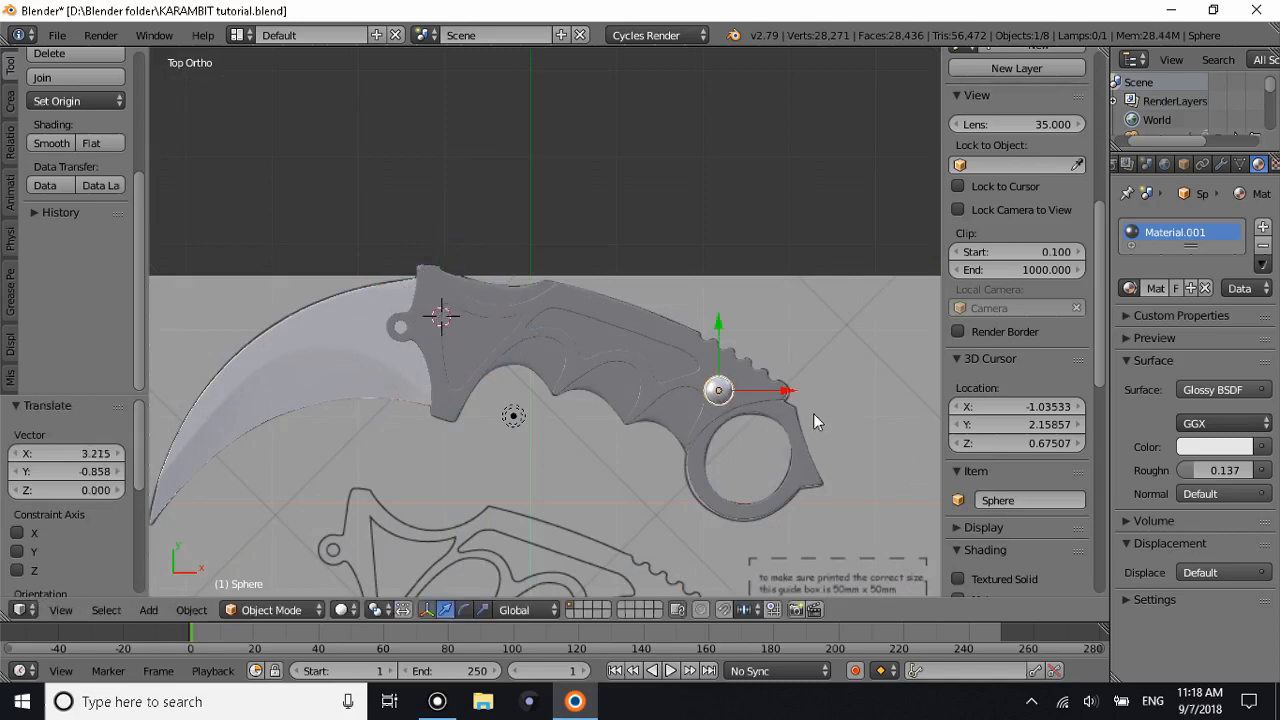
pyautogui.keyDown('shift'); pyautogui.scroll(-3, 813, 413); pyautogui.keyUp('shift')
pyautogui.keyDown('ctrl'); pyautogui.scroll(6, 817, 413); pyautogui.keyUp('ctrl')
pyautogui.scroll(5, 462, 221)
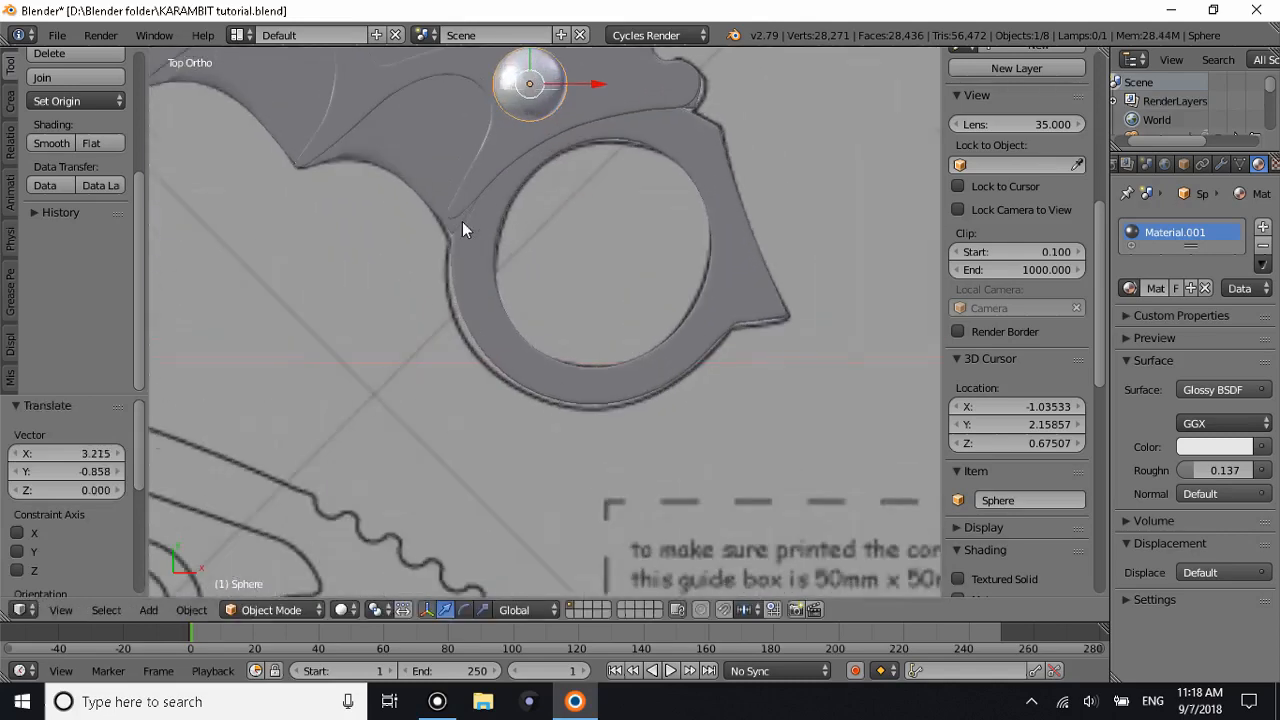
pyautogui.keyDown('shift'); pyautogui.scroll(8, 489, 217); pyautogui.keyUp('shift')
pyautogui.press('s')
pyautogui.click(744, 289)
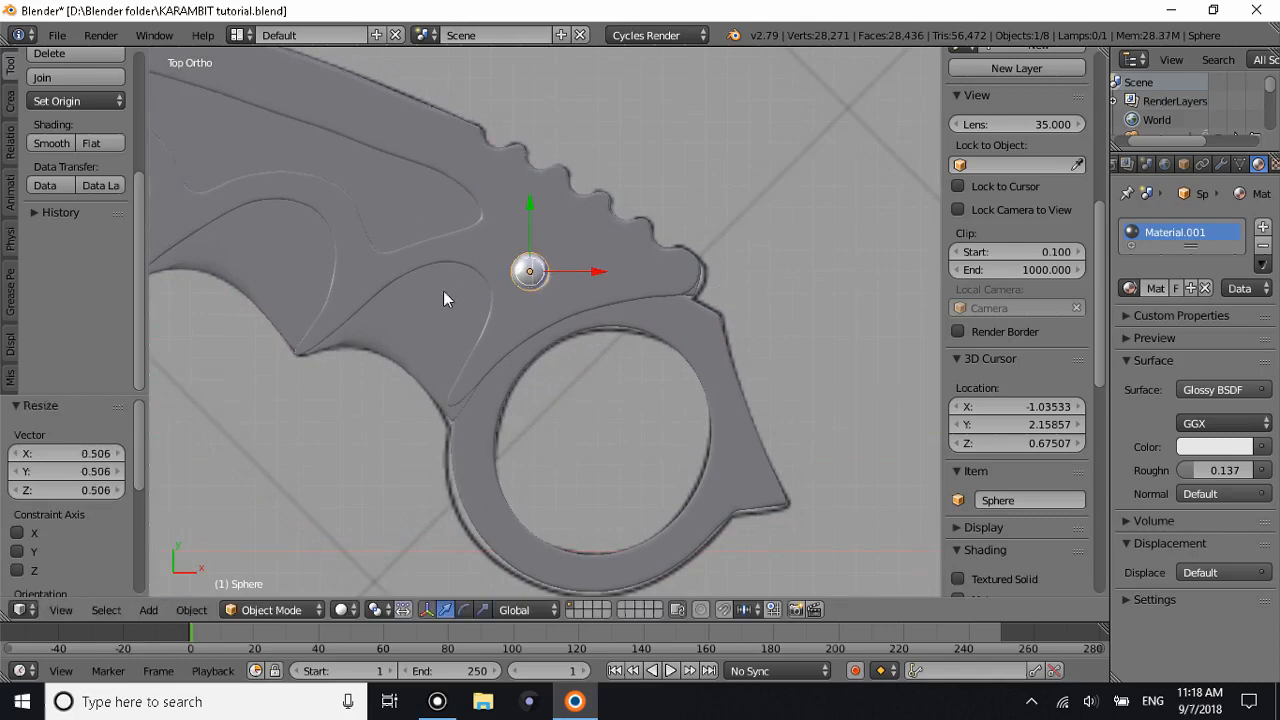
# Scale the screw head by about 0.839 and shift it about 0.009 in X and -0.013 in Y to centre it over the handle's hole.
pyautogui.keyDown('shift'); pyautogui.scroll(5, 498, 403); pyautogui.keyUp('shift')
pyautogui.scroll(8, 498, 403)
pyautogui.keyDown('shift'); pyautogui.scroll(-10, 503, 390); pyautogui.keyUp('shift')
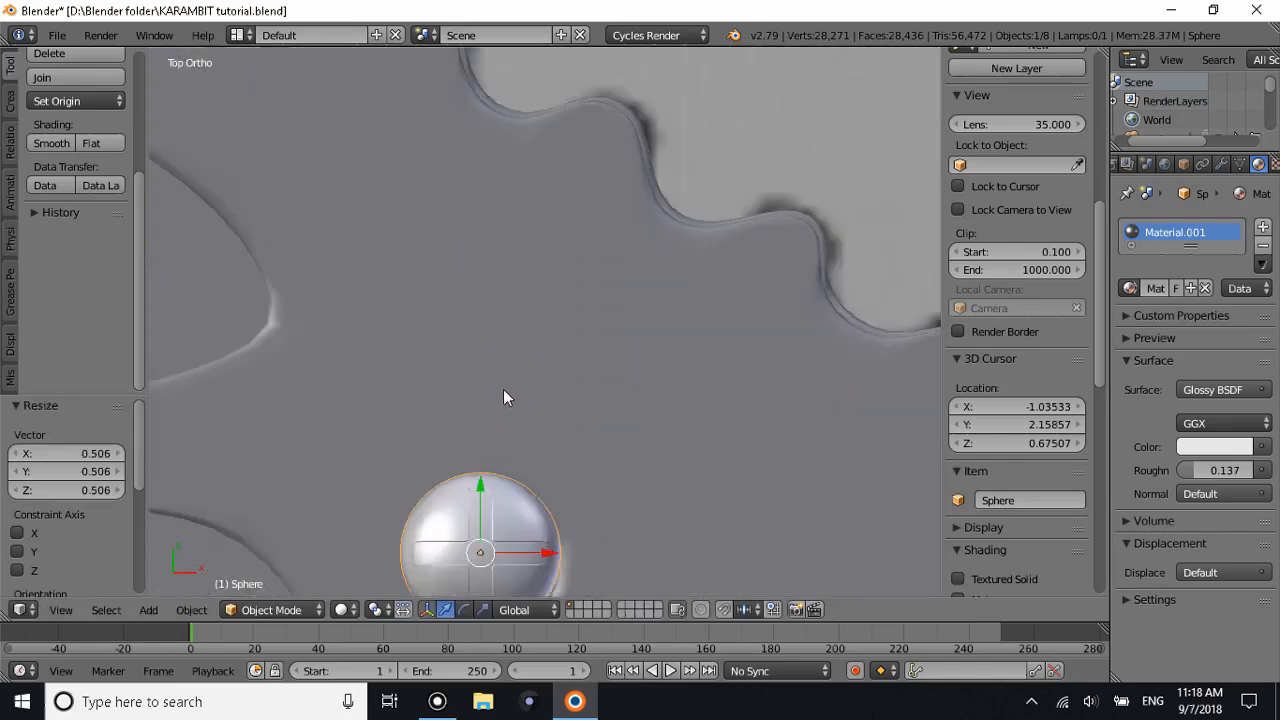
pyautogui.press('s')
pyautogui.click(704, 291)
pyautogui.press('g')
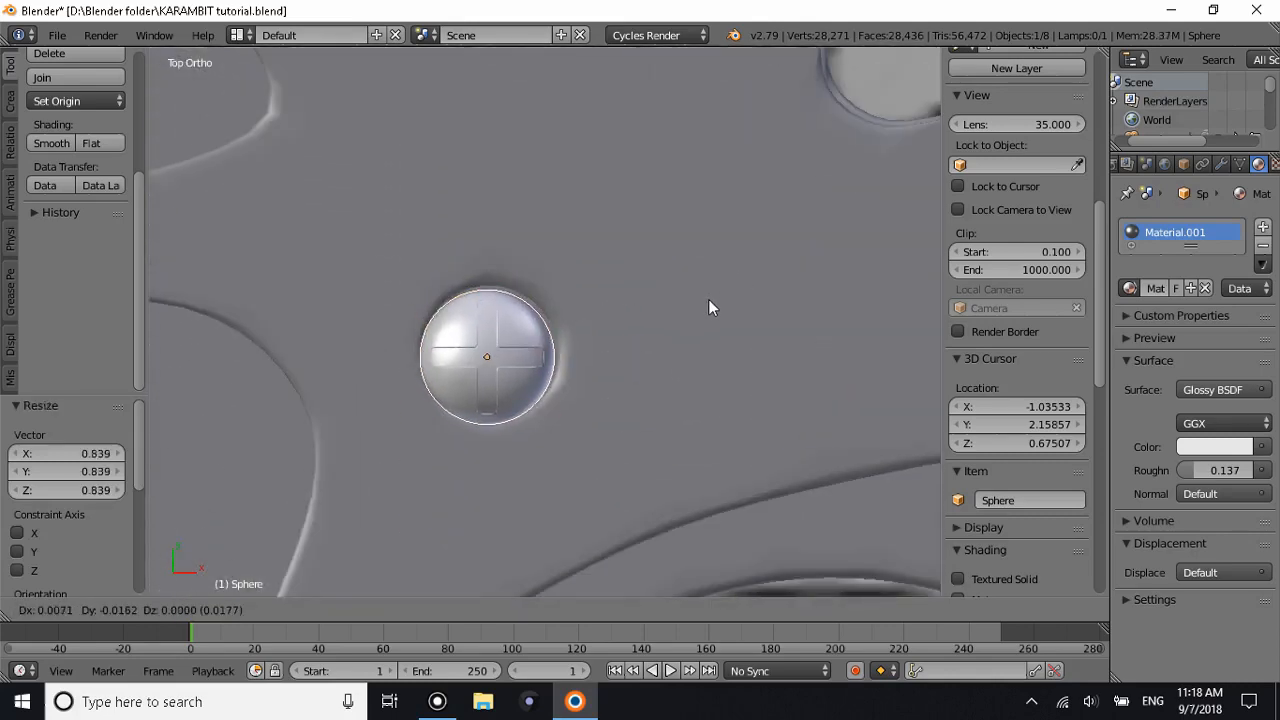
pyautogui.click(707, 297)
# Lower the screw head about 0.578 along the Z axis into the hole near the finger ring.
pyautogui.moveTo(708, 296); pyautogui.dragTo(570, 143, button='middle')
pyautogui.press('g')
pyautogui.press('z')
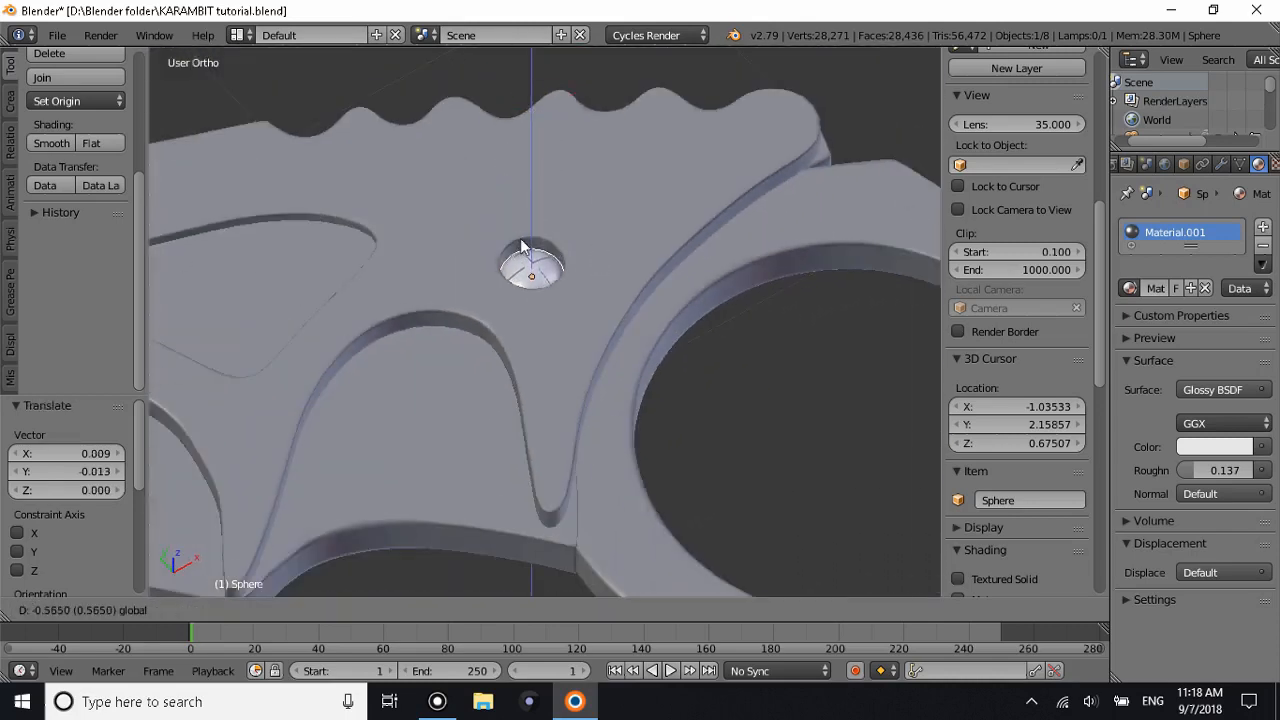
pyautogui.click(536, 242)
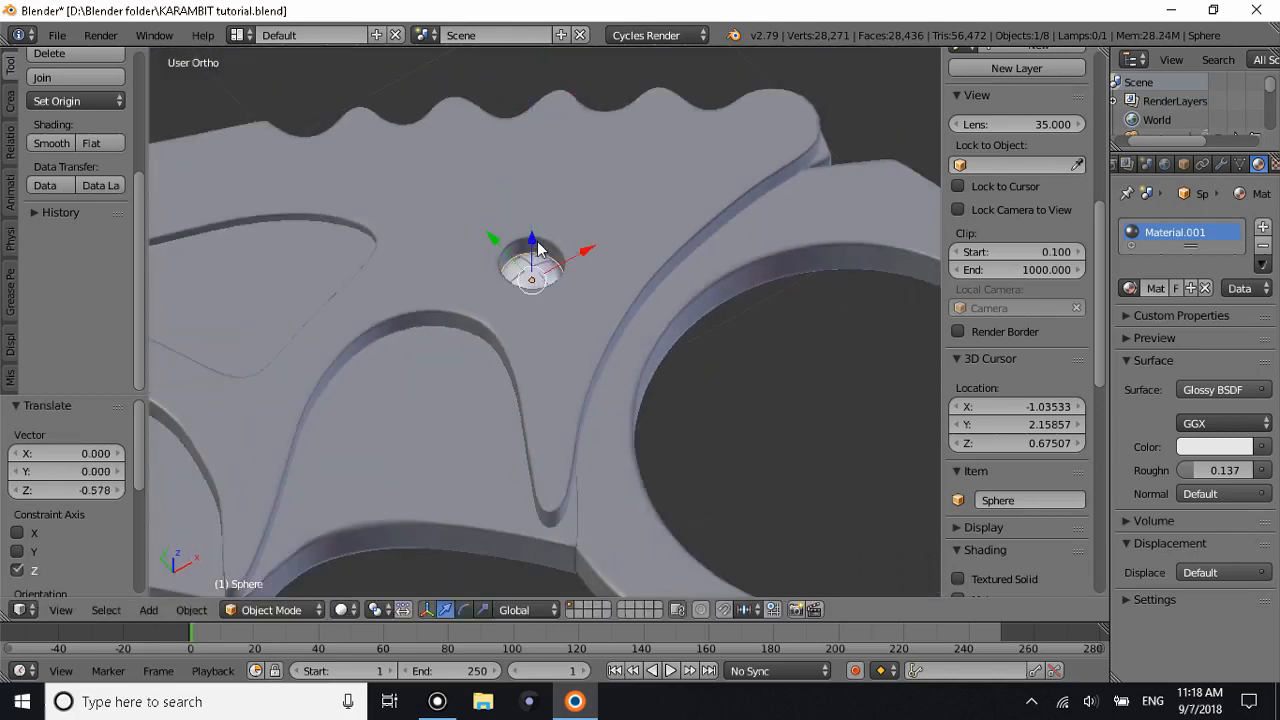
# Examine how the screw sits in the handle hole and check the handle parts near the blade and ring.
pyautogui.moveTo(536, 242); pyautogui.dragTo(538, 301, button='middle')
pyautogui.press('a')
pyautogui.press('a')
pyautogui.rightClick(533, 306)
pyautogui.scroll(-3, 528, 308)
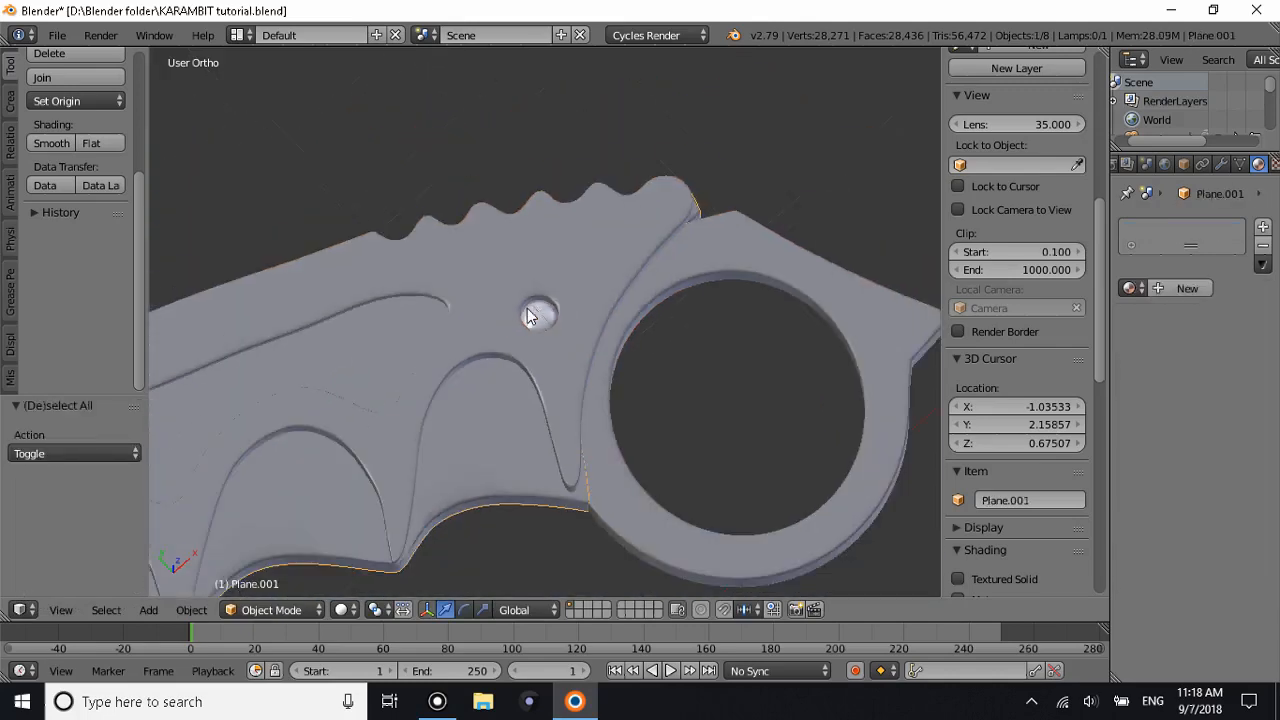
pyautogui.rightClick(533, 314)
pyautogui.scroll(-6, 480, 323)
pyautogui.keyDown('shift'); pyautogui.scroll(-4, 364, 362); pyautogui.keyUp('shift')
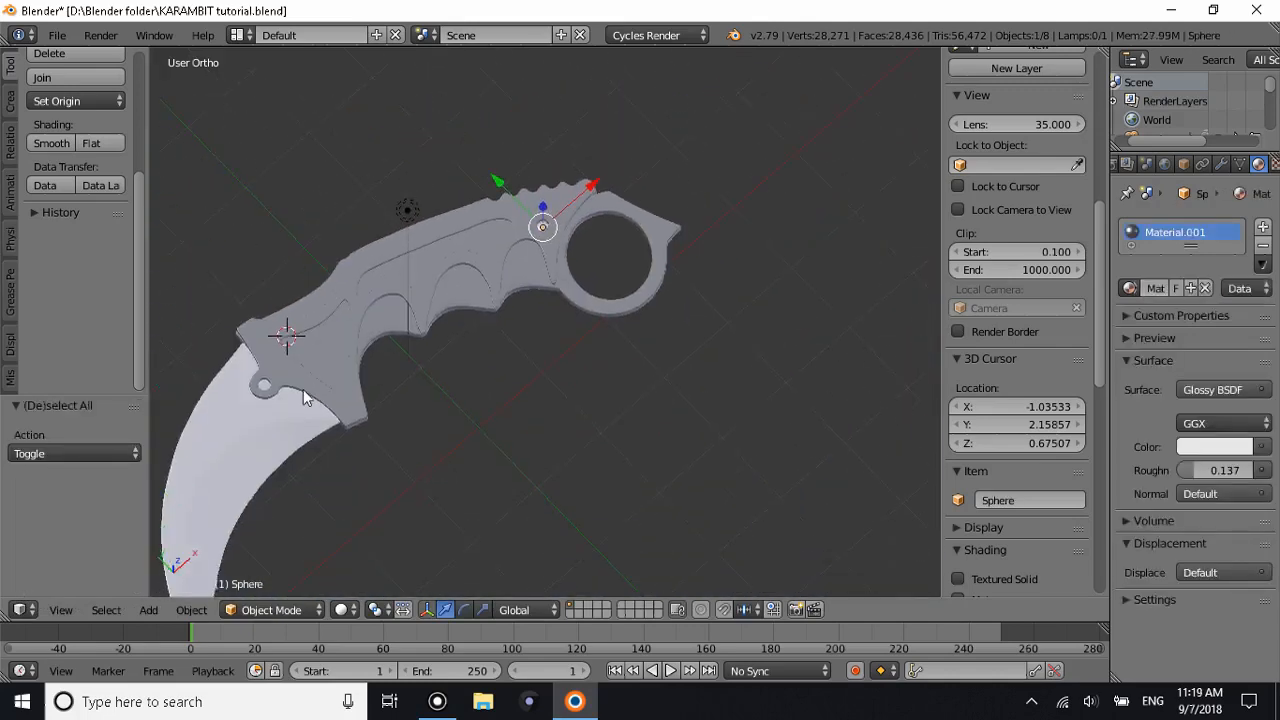
pyautogui.keyDown('ctrl'); pyautogui.scroll(-9, 303, 389); pyautogui.keyUp('ctrl')
pyautogui.scroll(1, 443, 455)
pyautogui.keyDown('shift'); pyautogui.scroll(3, 526, 446); pyautogui.keyUp('shift')
pyautogui.keyDown('shift'); pyautogui.scroll(-5, 530, 440); pyautogui.keyUp('shift')
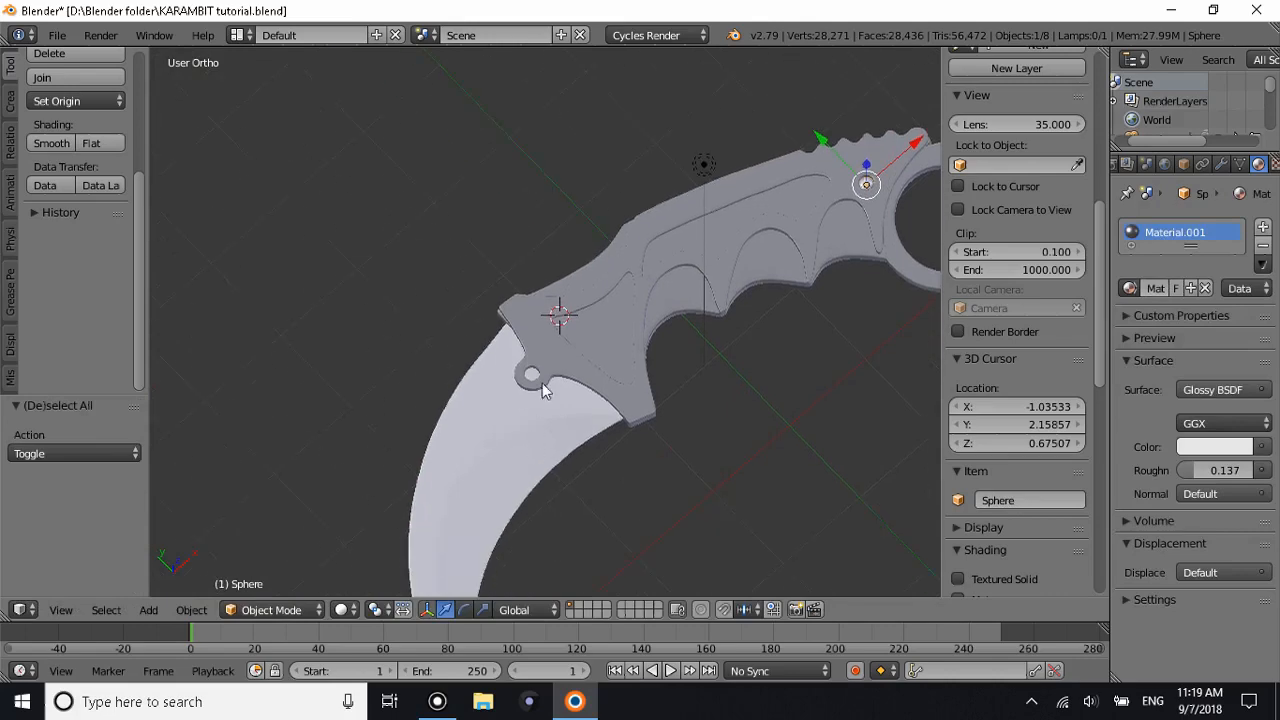
pyautogui.scroll(4, 547, 356)
pyautogui.rightClick(598, 314)
pyautogui.scroll(-4, 600, 312)
pyautogui.moveTo(600, 313); pyautogui.dragTo(573, 243, button='middle')
pyautogui.moveTo(749, 371); pyautogui.dragTo(748, 294, button='middle')
pyautogui.rightClick(864, 329)
# Box-select the upper handle scale and its screw in the wireframe front view, and return the viewport to solid shading.
pyautogui.press('KP_1')
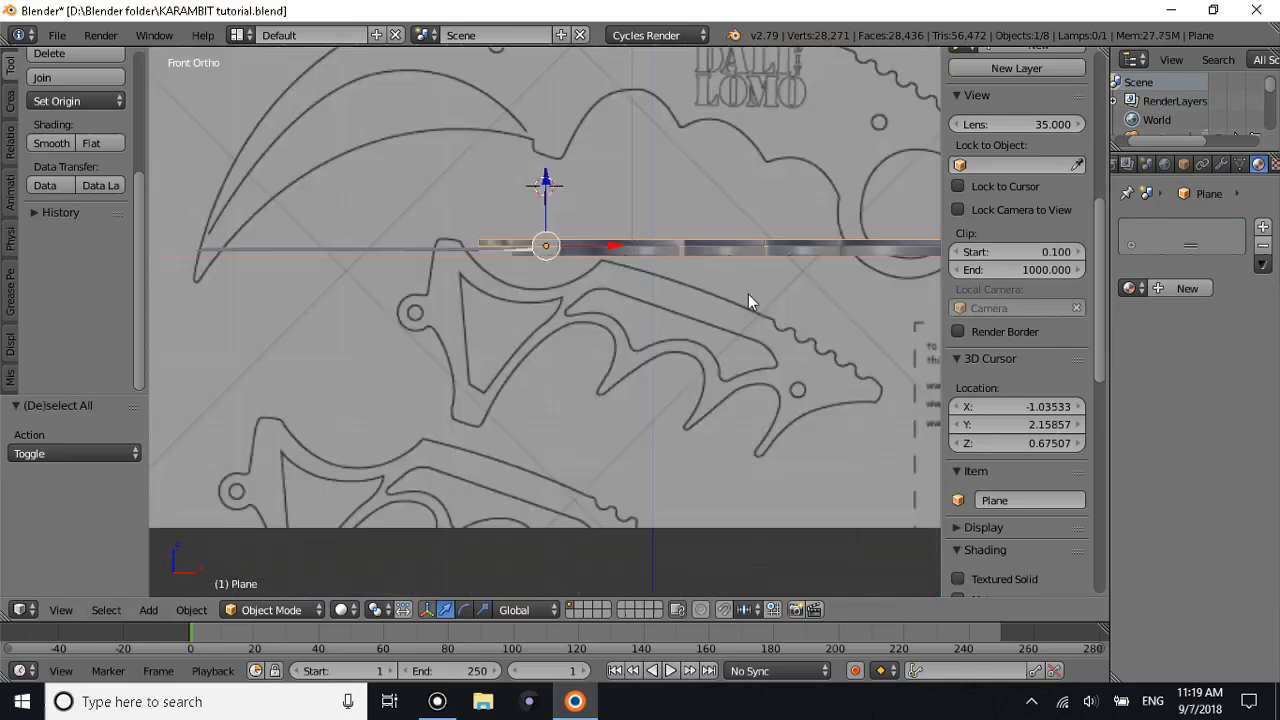
pyautogui.press('a')
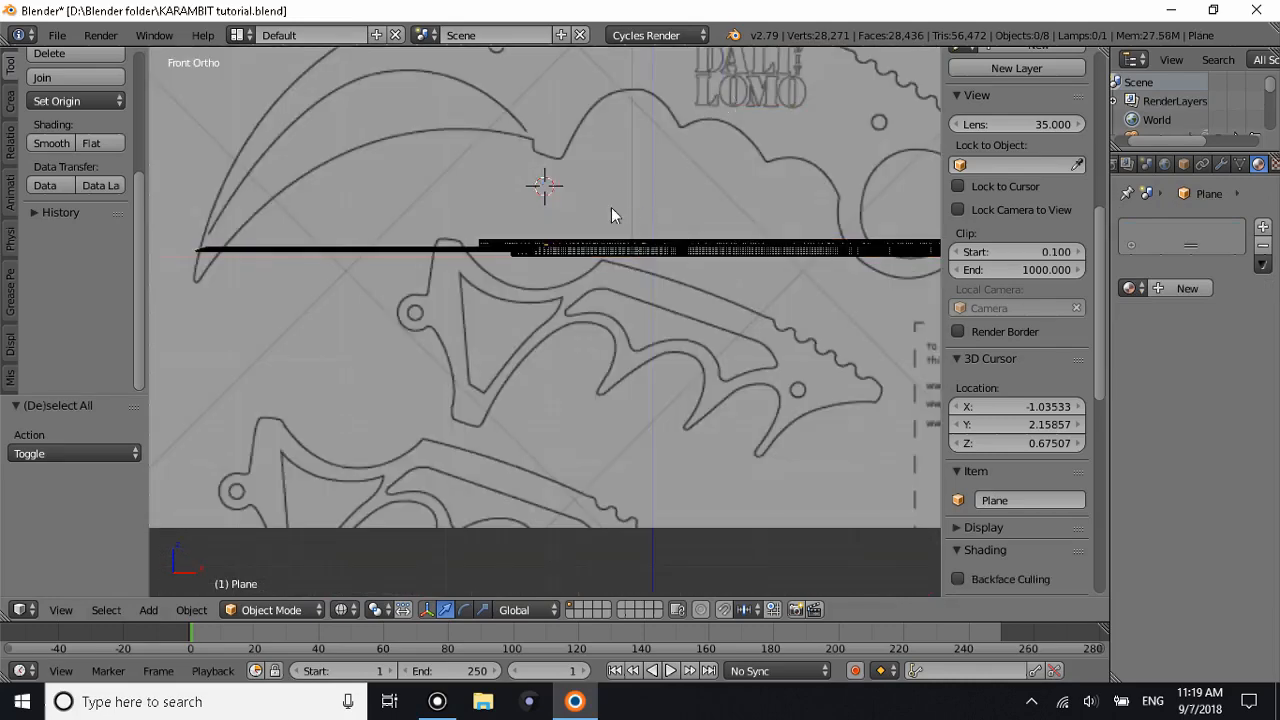
pyautogui.keyDown('shift'); pyautogui.scroll(2, 407, 170); pyautogui.keyUp('shift')
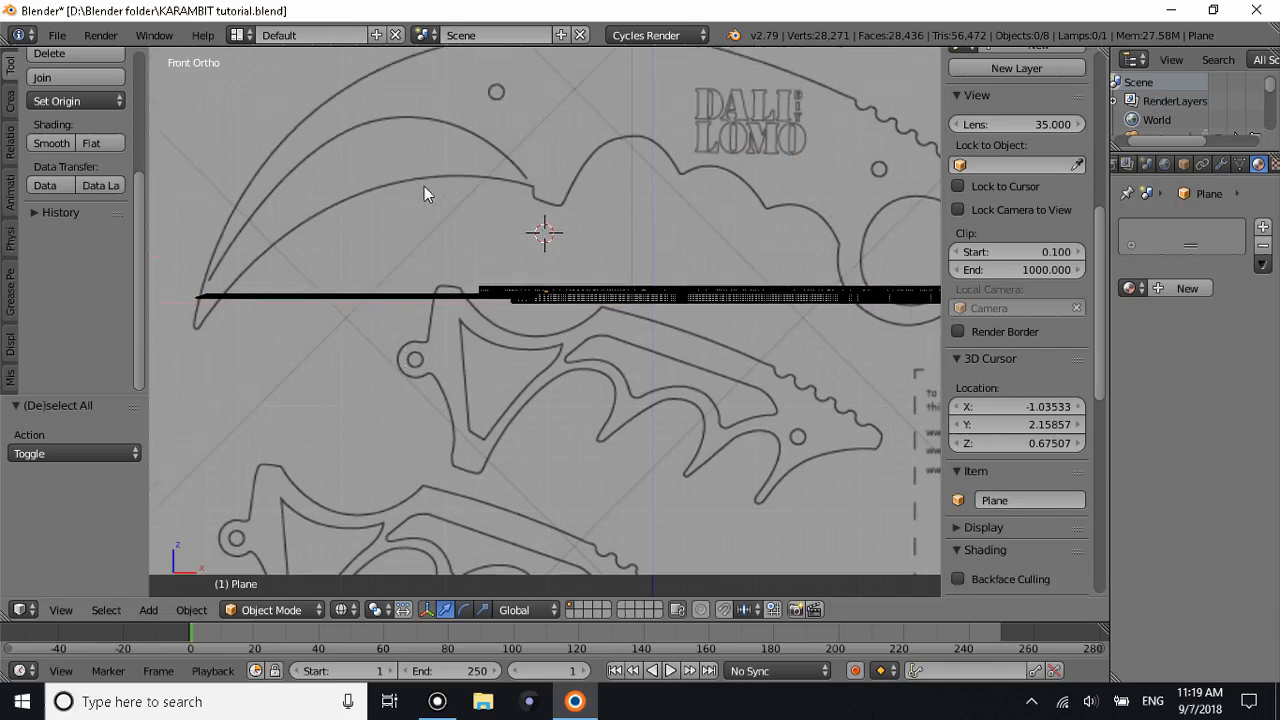
pyautogui.keyDown('ctrl'); pyautogui.scroll(7, 424, 186); pyautogui.keyUp('ctrl')
pyautogui.press('b')
pyautogui.moveTo(249, 200); pyautogui.dragTo(521, 262)
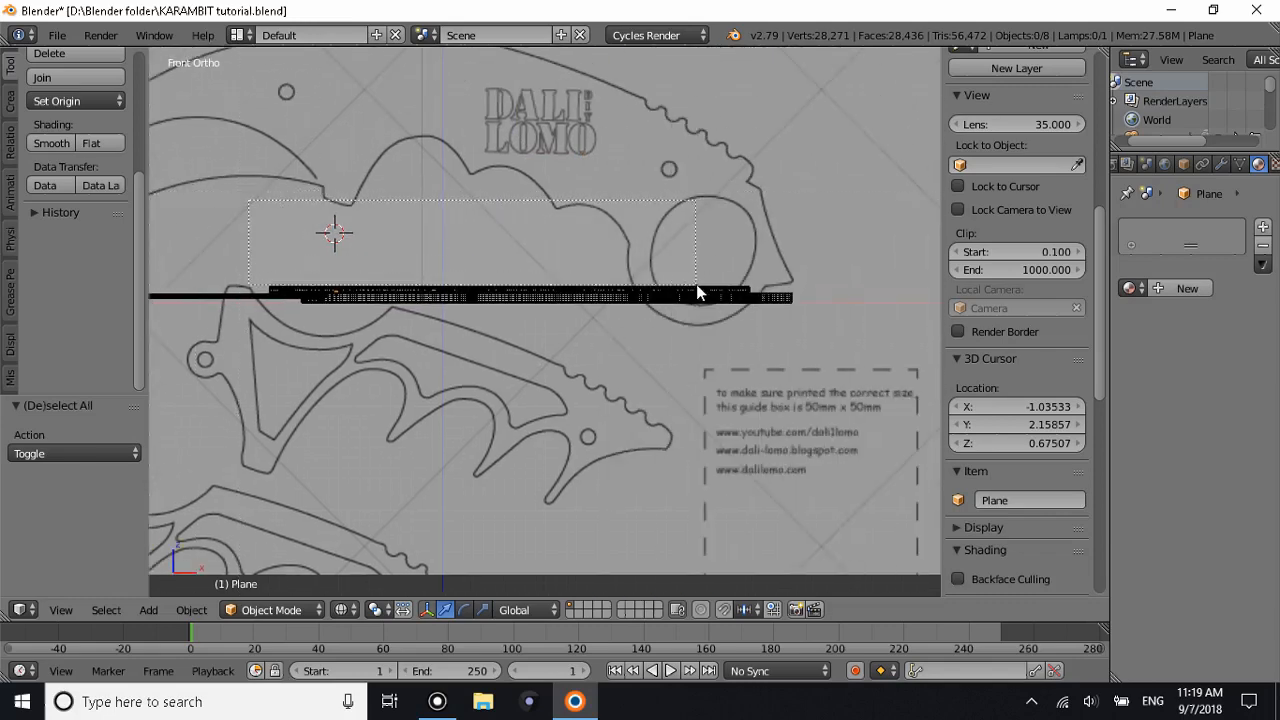
pyautogui.moveTo(760, 290); pyautogui.dragTo(763, 291)
pyautogui.moveTo(763, 291); pyautogui.dragTo(424, 172, button='middle')
pyautogui.moveTo(454, 124); pyautogui.dragTo(480, 569)
pyautogui.rightClick(480, 569)
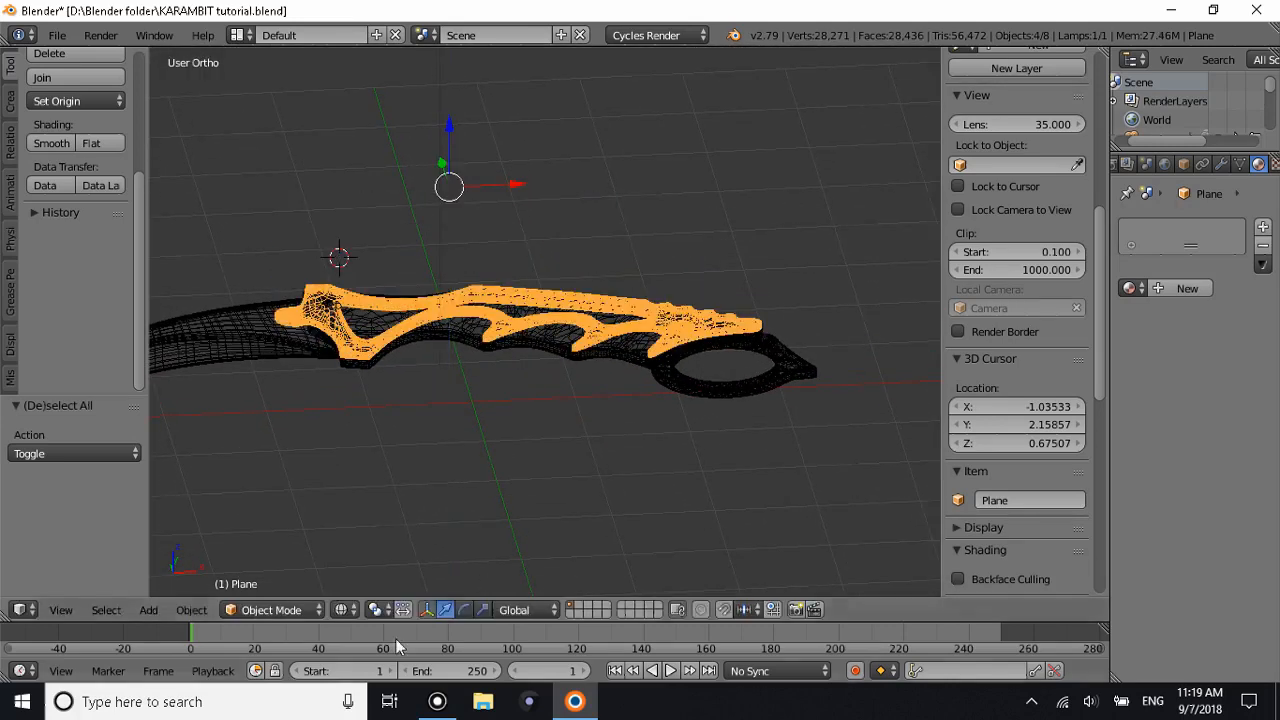
pyautogui.click(346, 610)
pyautogui.click(366, 548)
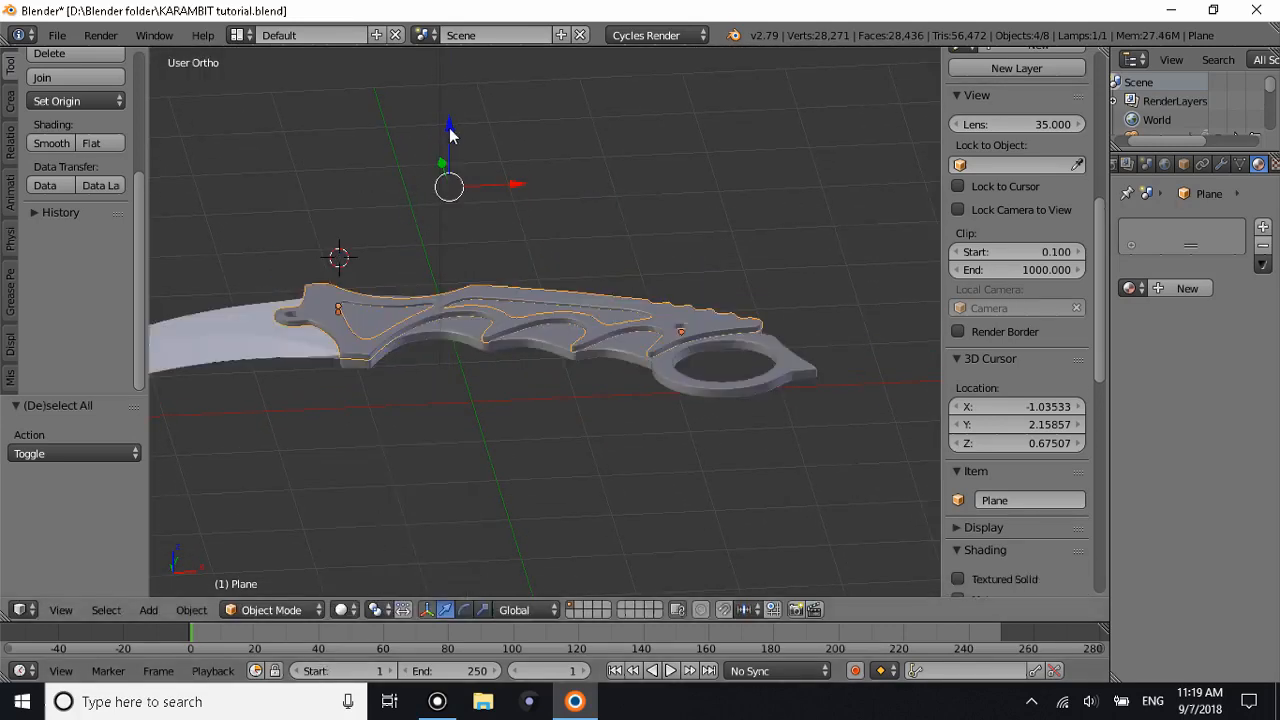
pyautogui.moveTo(450, 133); pyautogui.dragTo(477, 352)
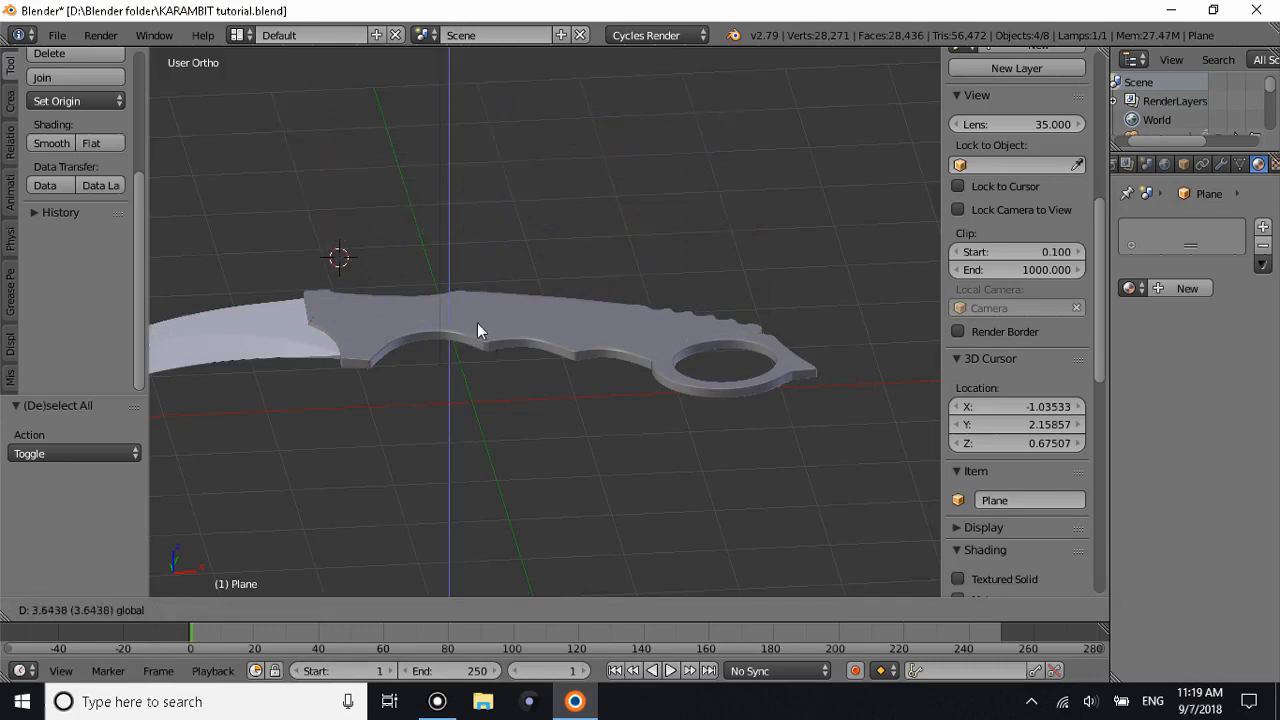
pyautogui.moveTo(243, 351); pyautogui.dragTo(411, 341)
pyautogui.rightClick(411, 341)
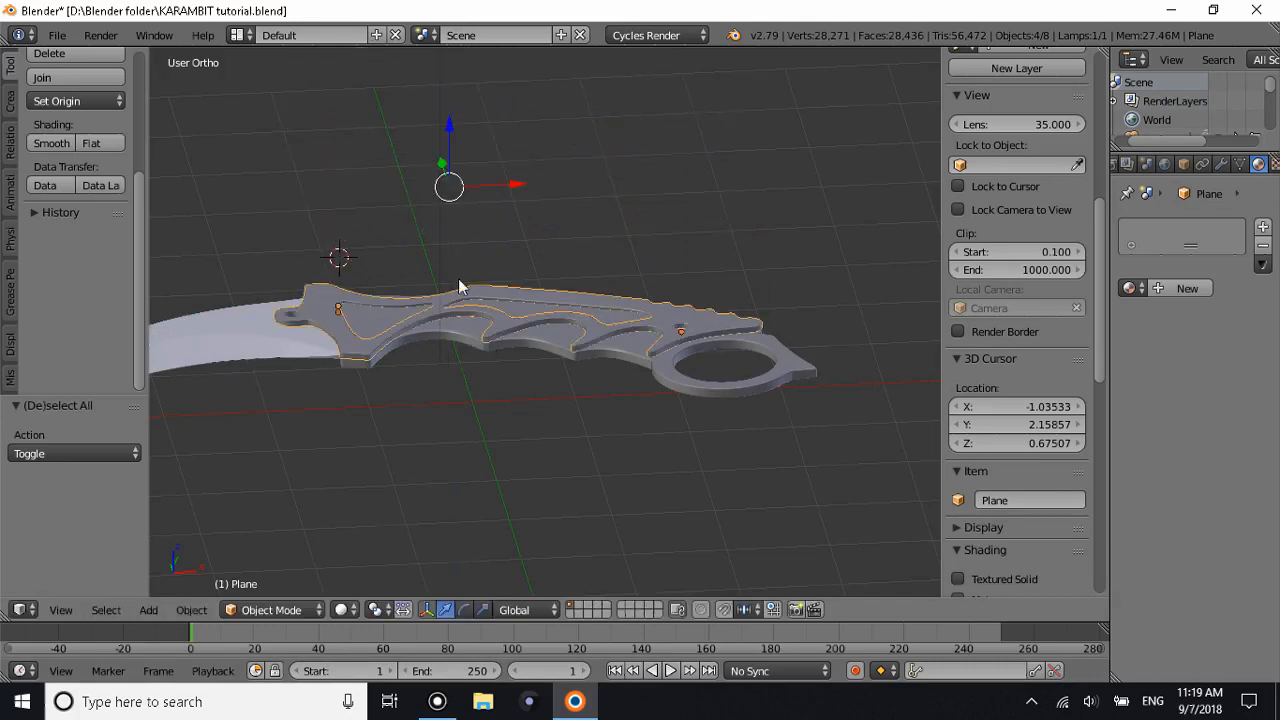
# Copy and paste the selected handle parts and flip the copy by scaling it -1 along the Z axis.
pyautogui.moveTo(475, 155); pyautogui.dragTo(511, 154, button='middle')
pyautogui.hotkey('ctrl', 'c')
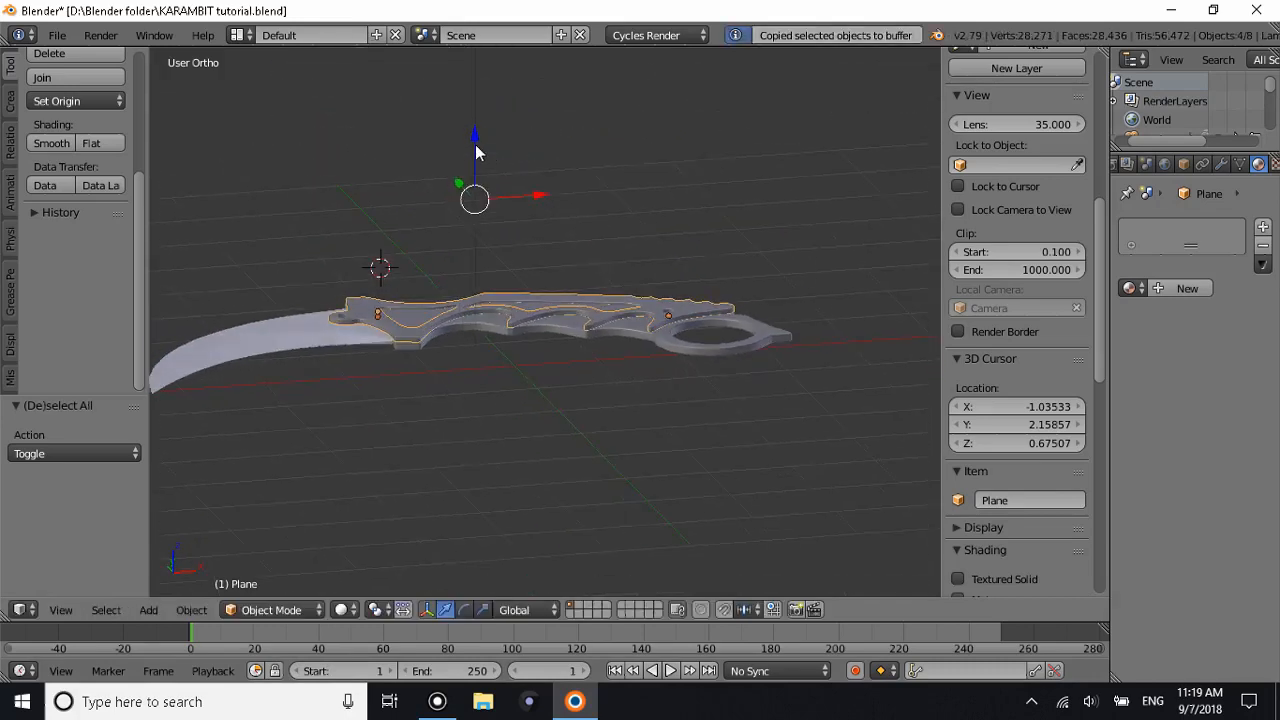
pyautogui.hotkey('ctrl', 'v')
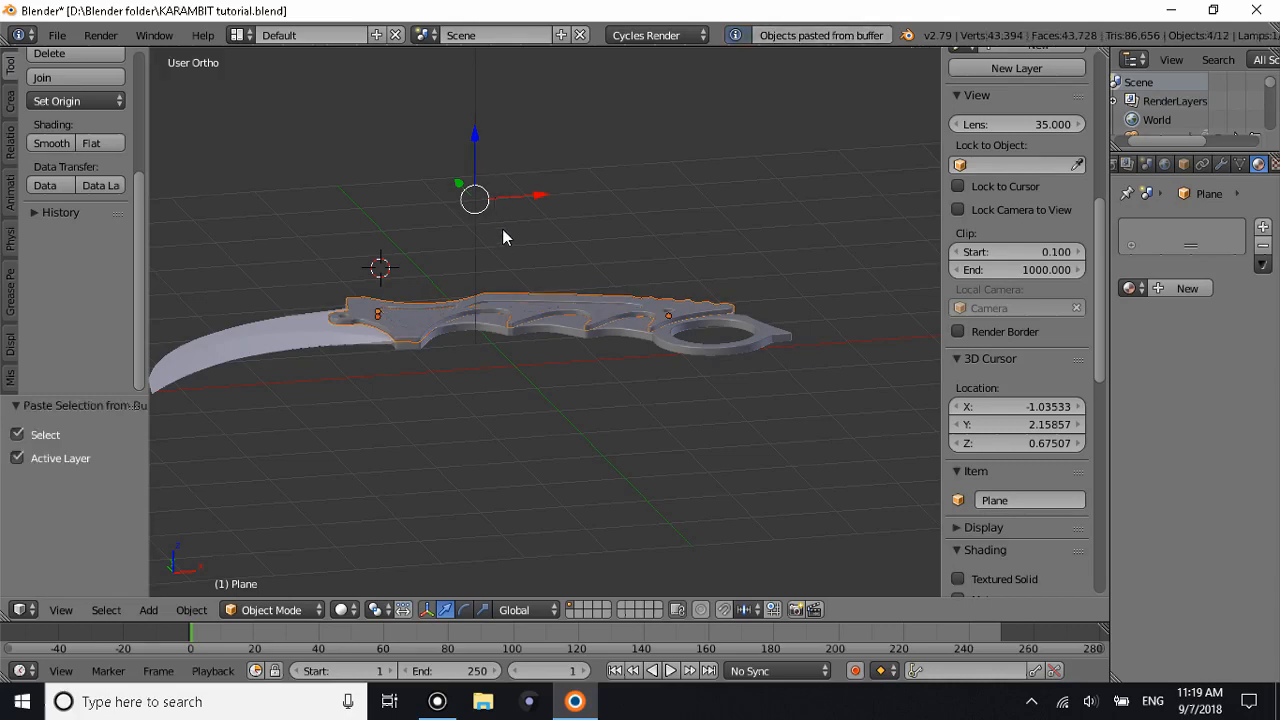
pyautogui.press('s')
pyautogui.press('z')
pyautogui.press('-')
pyautogui.press('1')
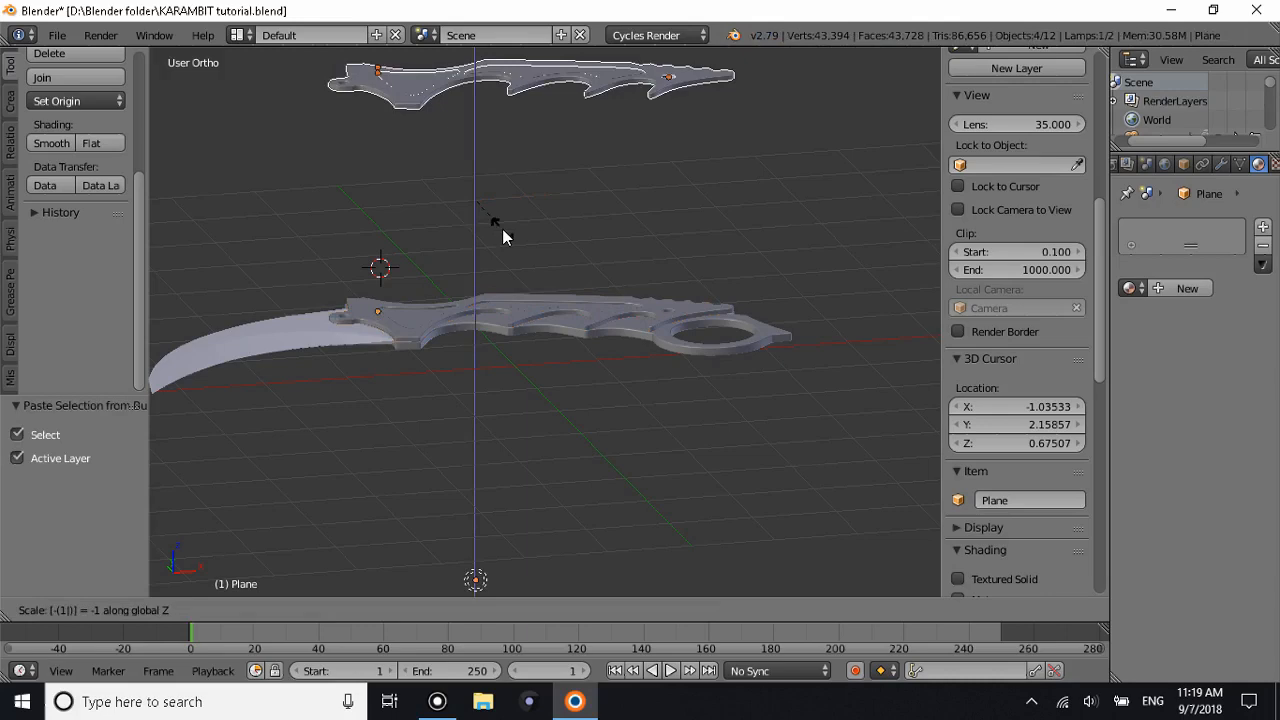
pyautogui.press('Return')
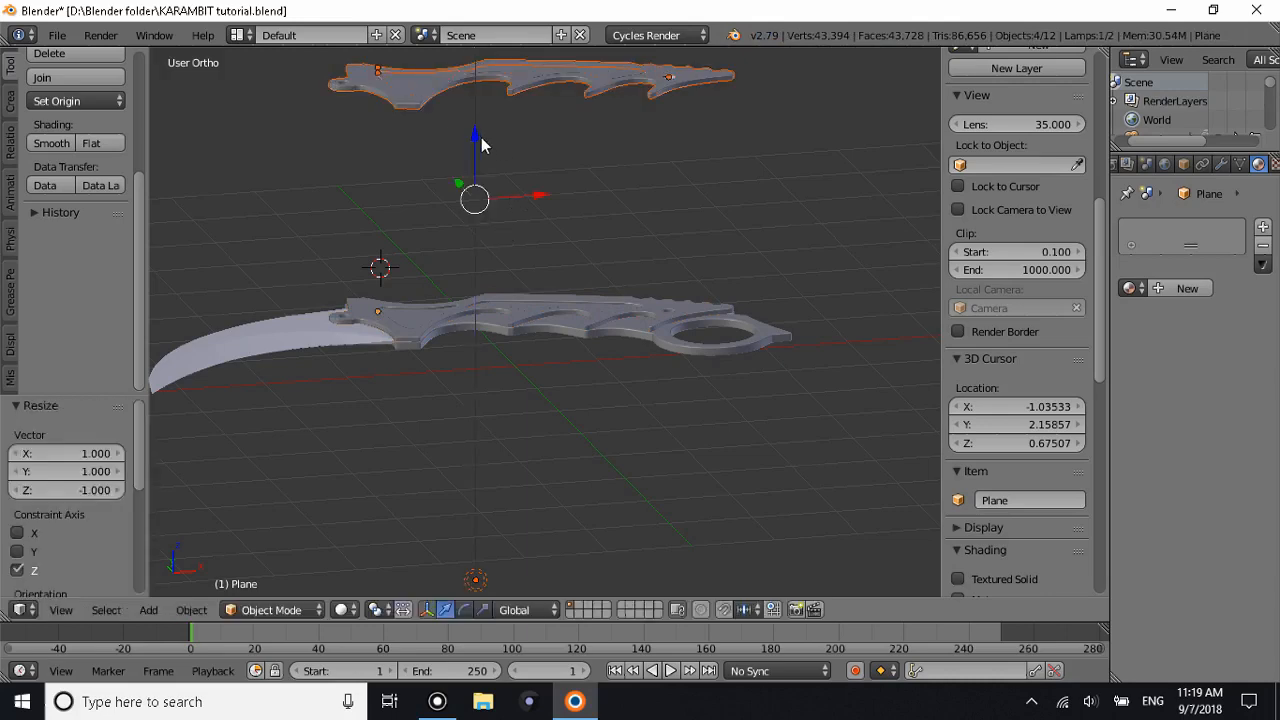
# Move the flipped copy about -2.978 along Z to the handle's underside, nudge it up about 0.011 against the handle, and deselect everything.
pyautogui.moveTo(481, 146); pyautogui.dragTo(486, 388)
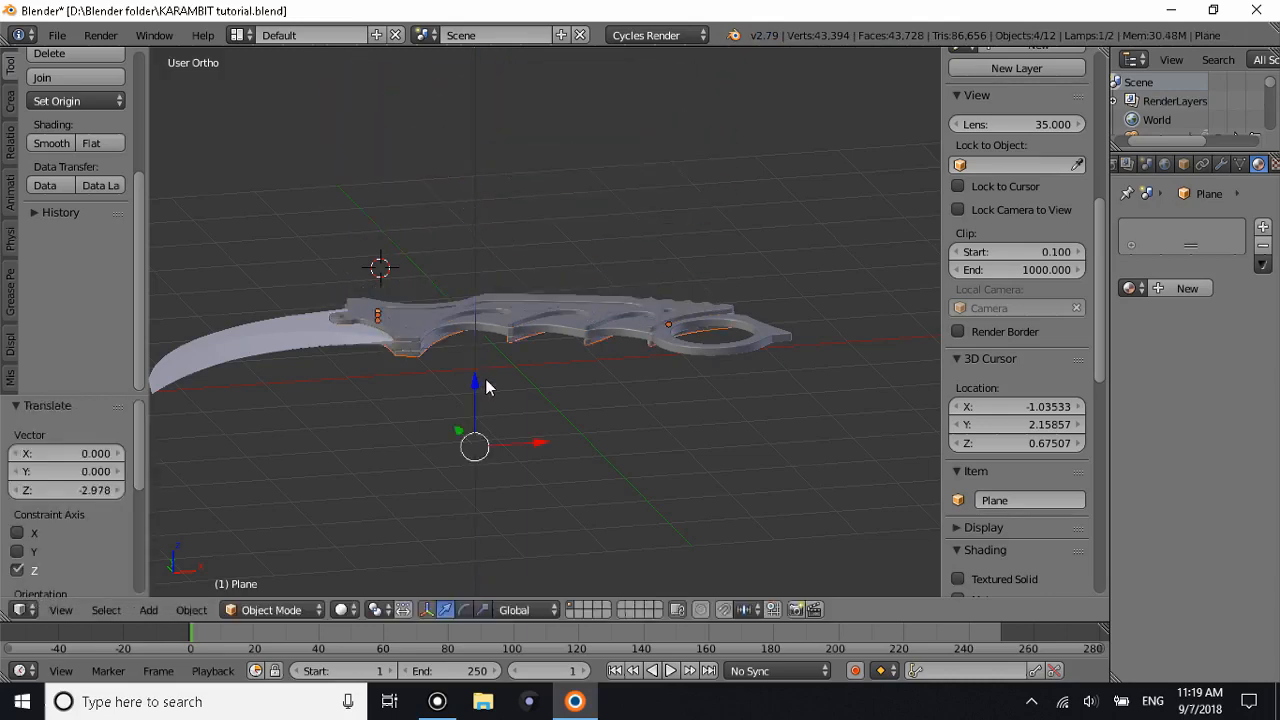
pyautogui.press('KP_1')
pyautogui.keyDown('ctrl'); pyautogui.scroll(5, 319, 381); pyautogui.keyUp('ctrl')
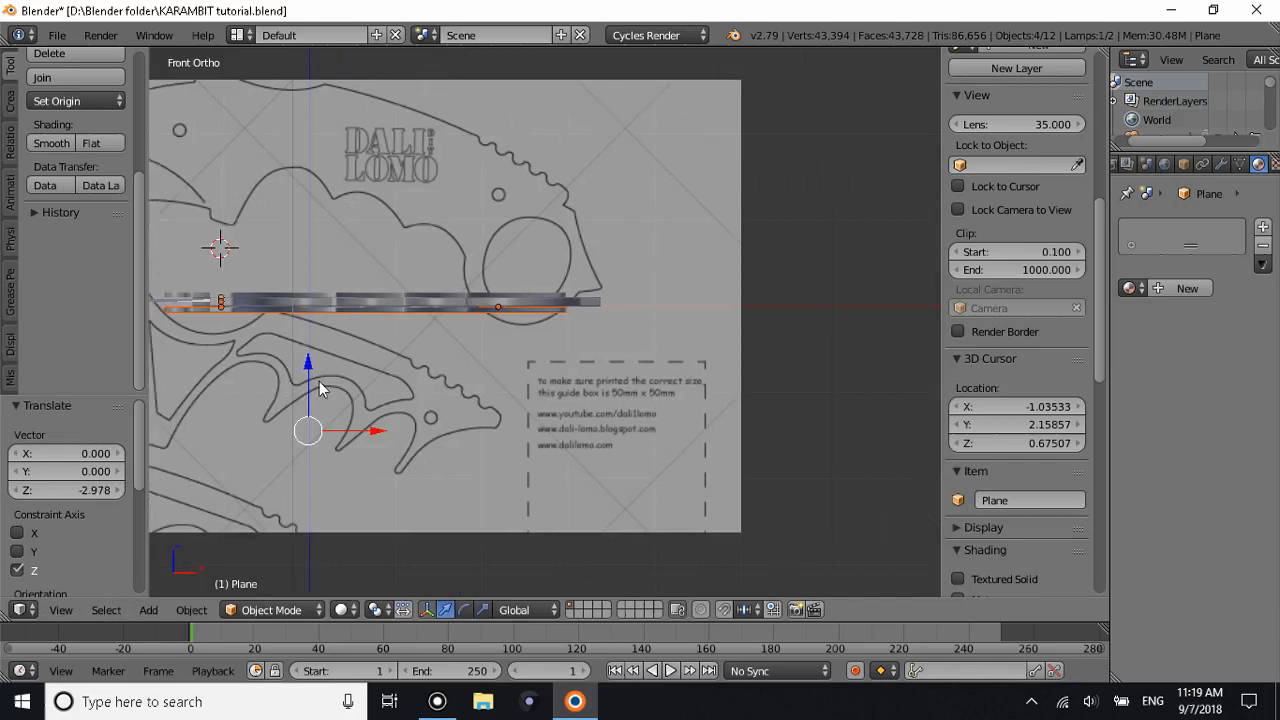
pyautogui.keyDown('ctrl'); pyautogui.scroll(-8, 322, 381); pyautogui.keyUp('ctrl')
pyautogui.scroll(5, 506, 419)
pyautogui.scroll(4, 510, 419)
pyautogui.keyDown('ctrl'); pyautogui.scroll(-4, 518, 417); pyautogui.keyUp('ctrl')
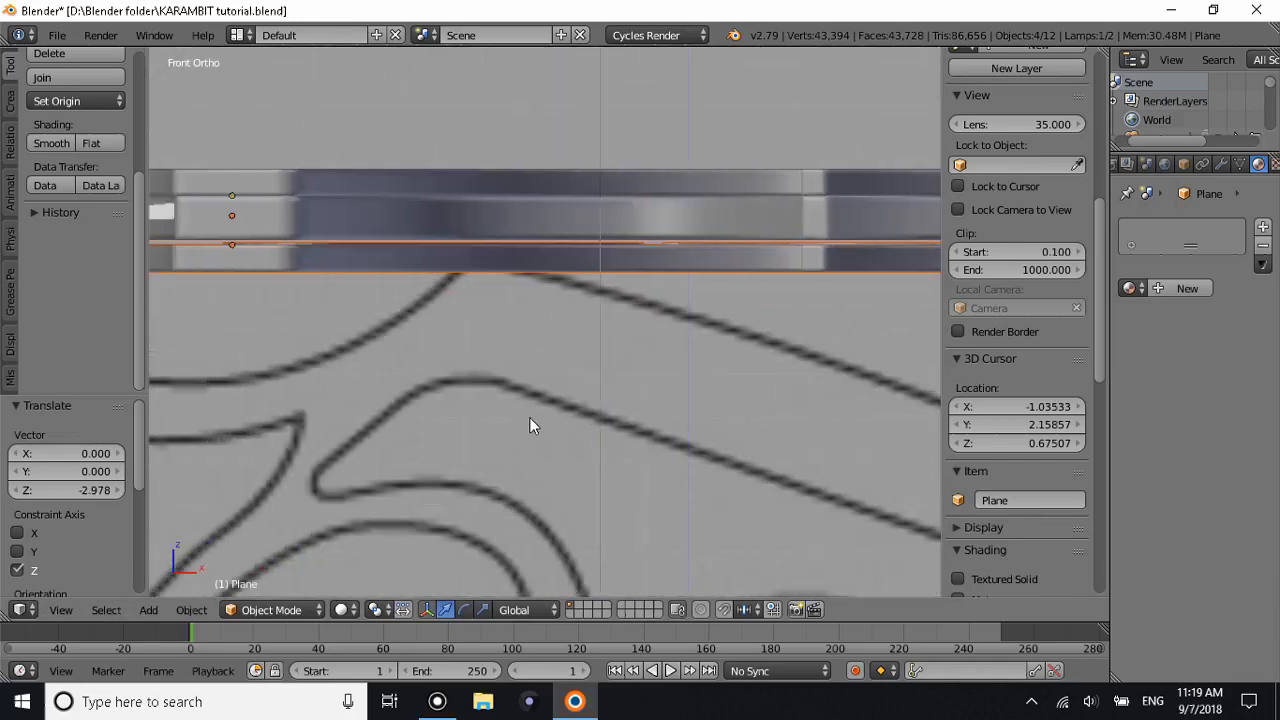
pyautogui.keyDown('shift'); pyautogui.scroll(-14, 540, 416); pyautogui.keyUp('shift')
pyautogui.scroll(-3, 652, 448)
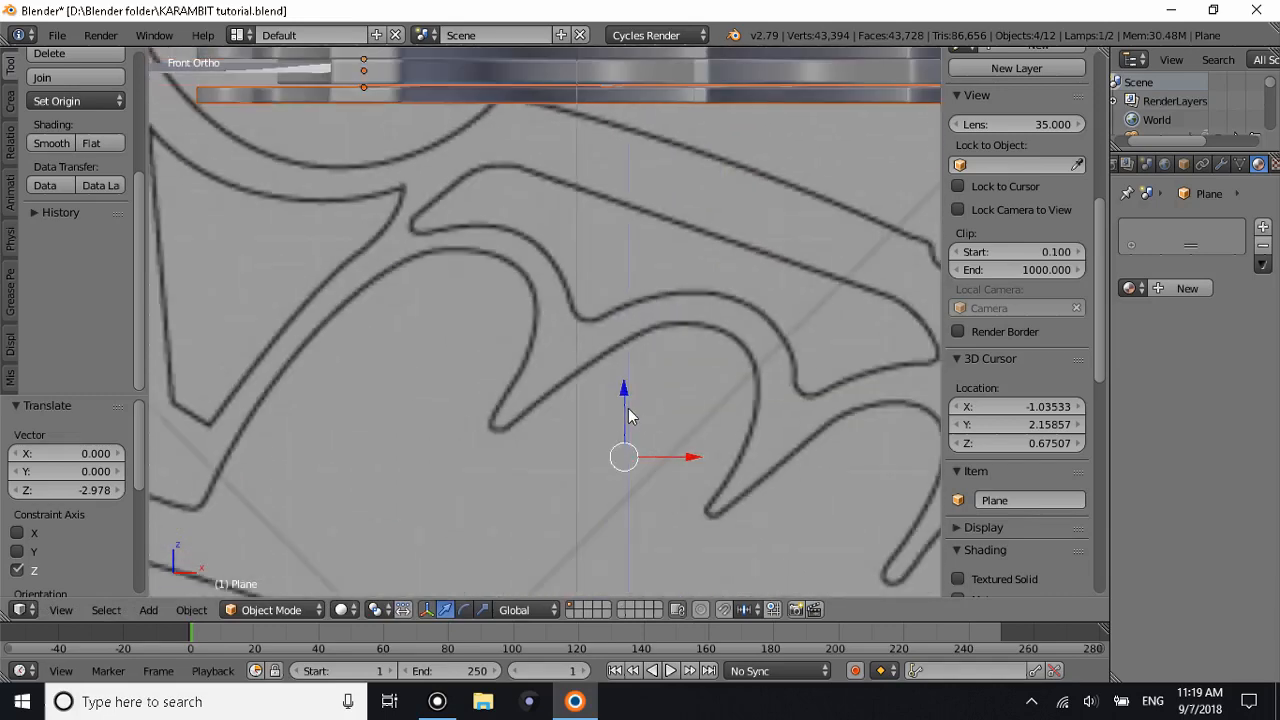
pyautogui.press('g')
pyautogui.press('z')
pyautogui.click(628, 404)
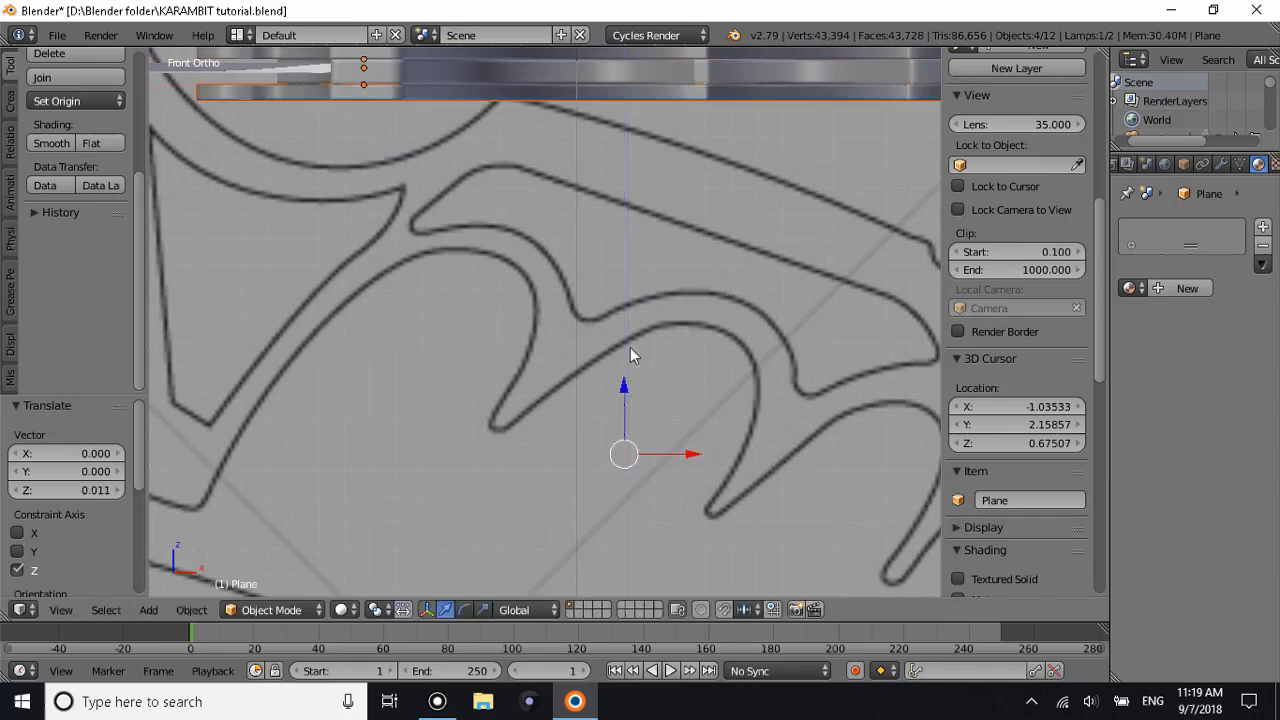
pyautogui.press('a')
pyautogui.moveTo(630, 347)
pyautogui.mouseDown(button='middle')
pyautogui.moveTo(637, 287)
pyautogui.moveTo(685, 248)
pyautogui.moveTo(679, 320)
pyautogui.moveTo(608, 352)
pyautogui.moveTo(577, 306)
pyautogui.moveTo(617, 326)
pyautogui.mouseUp(button='middle')
pyautogui.scroll(-6, 617, 326)
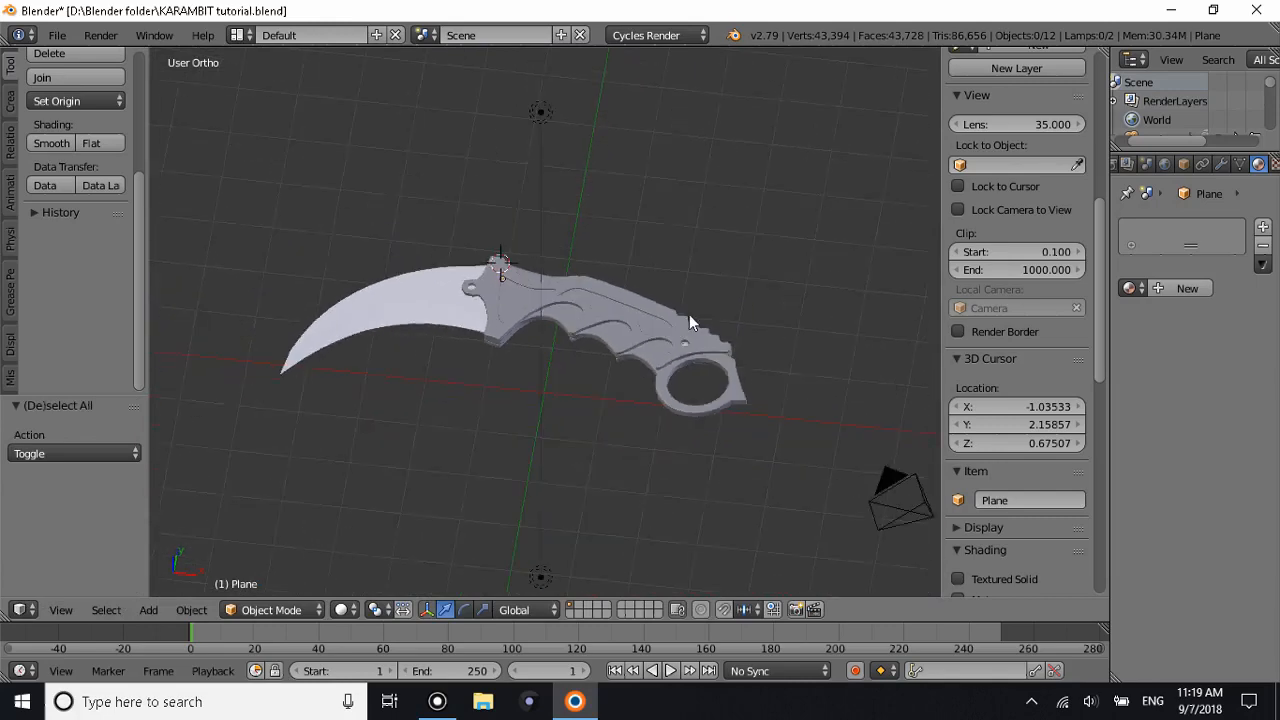
# Snap the 3D cursor to the centre of the scene.
pyautogui.rightClick(543, 203)
pyautogui.moveTo(543, 203); pyautogui.dragTo(575, 240, button='middle')
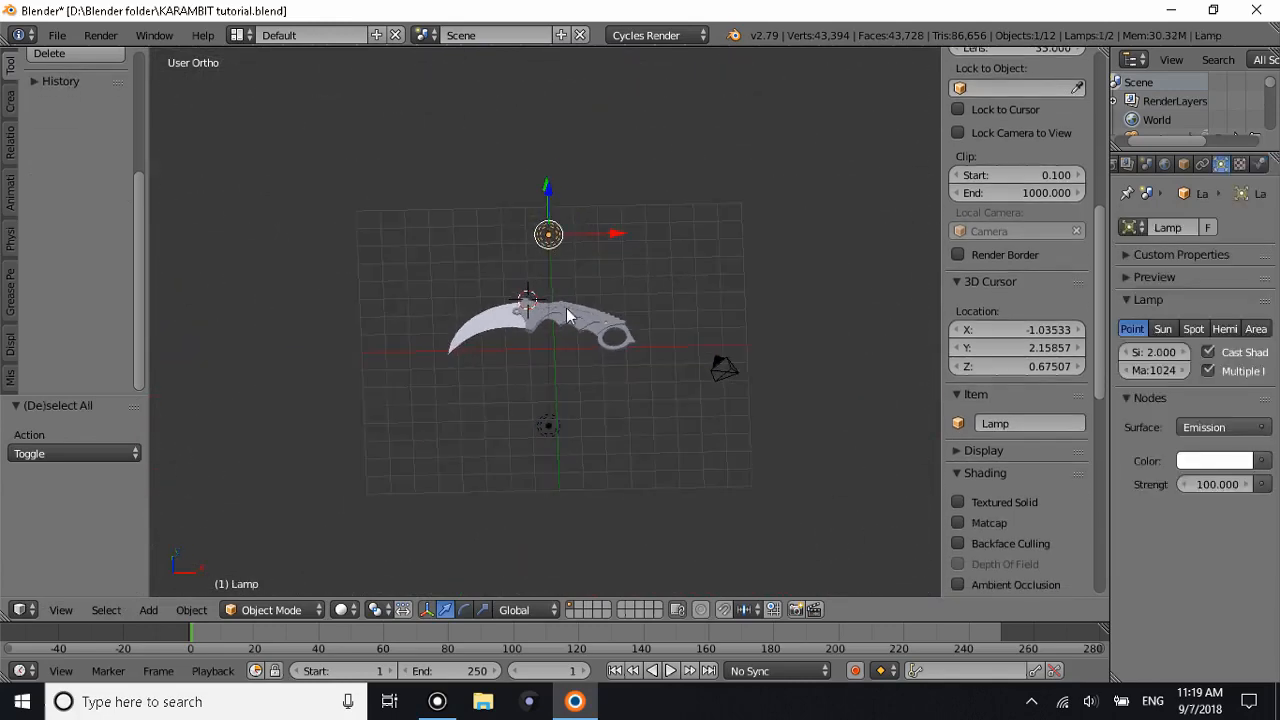
pyautogui.moveTo(540, 316); pyautogui.dragTo(603, 321, button='middle')
pyautogui.hotkey('shift', 's')
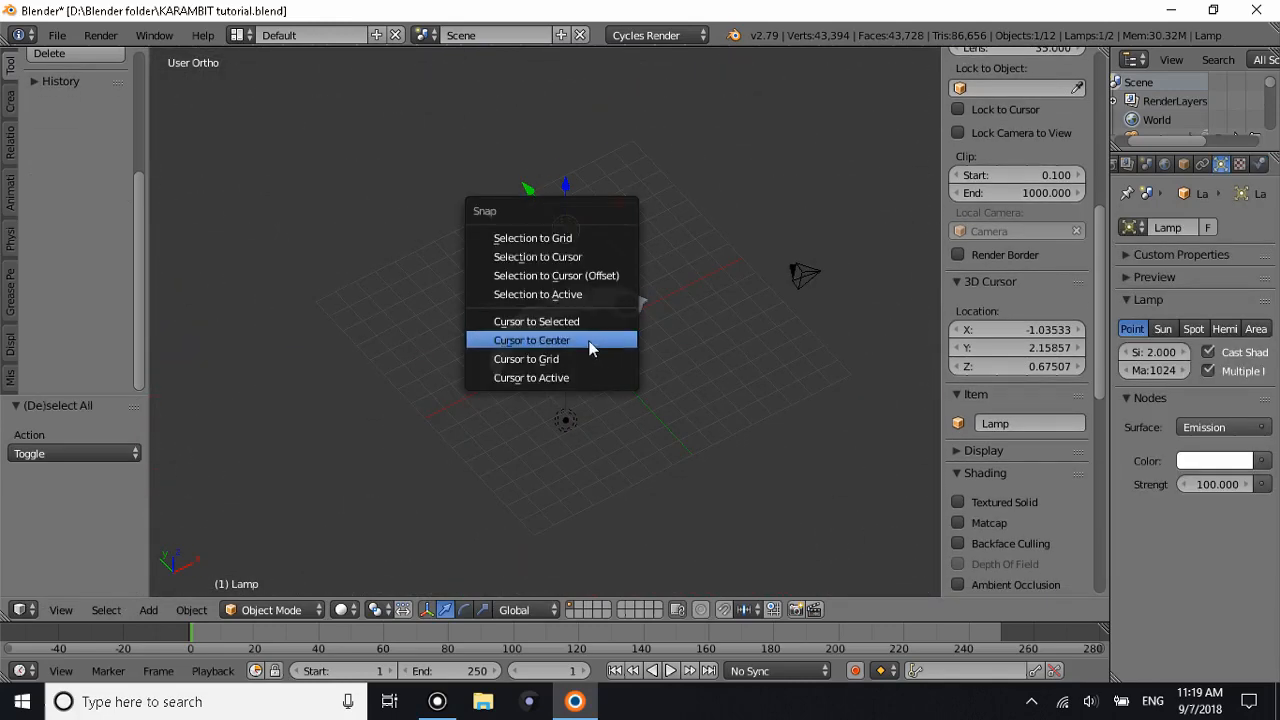
pyautogui.click(591, 347)
# Add a UV sphere, raise it about 13.065 along Z above the knife, and scale it up by about 20.092.
pyautogui.hotkey('shift', 'a')
pyautogui.moveTo(570, 256)
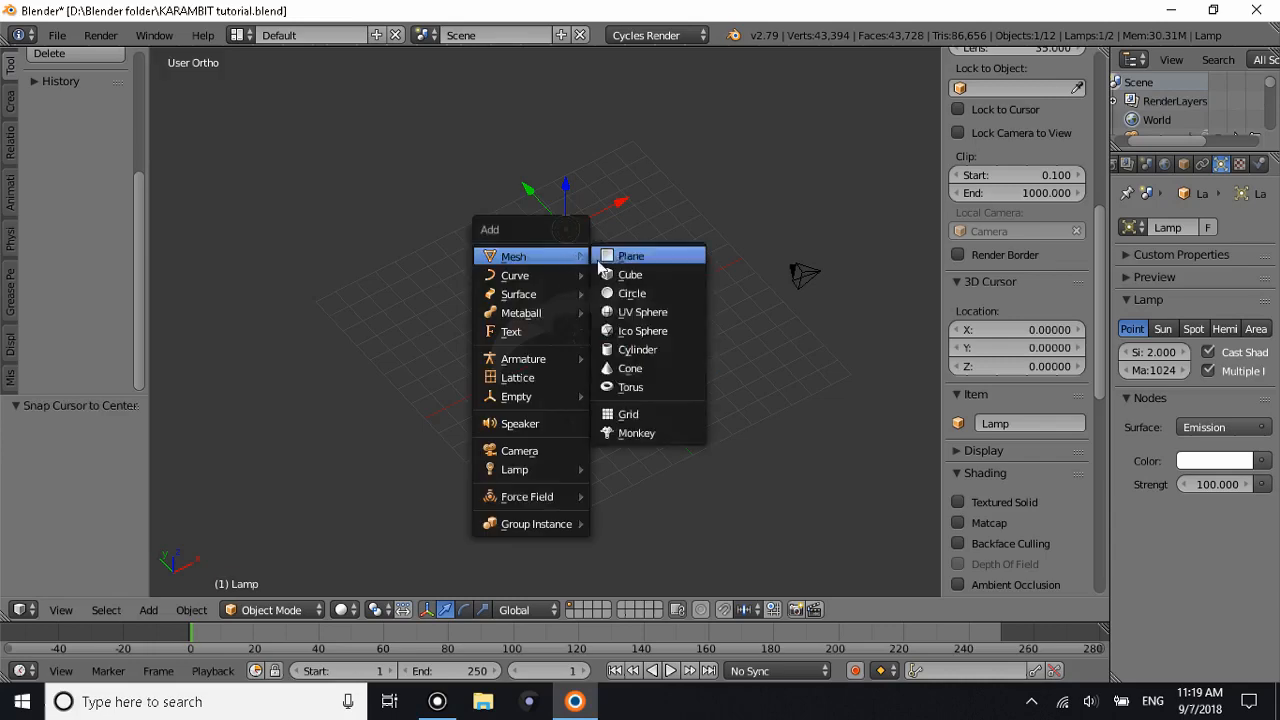
pyautogui.click(645, 312)
pyautogui.press('g')
pyautogui.press('z')
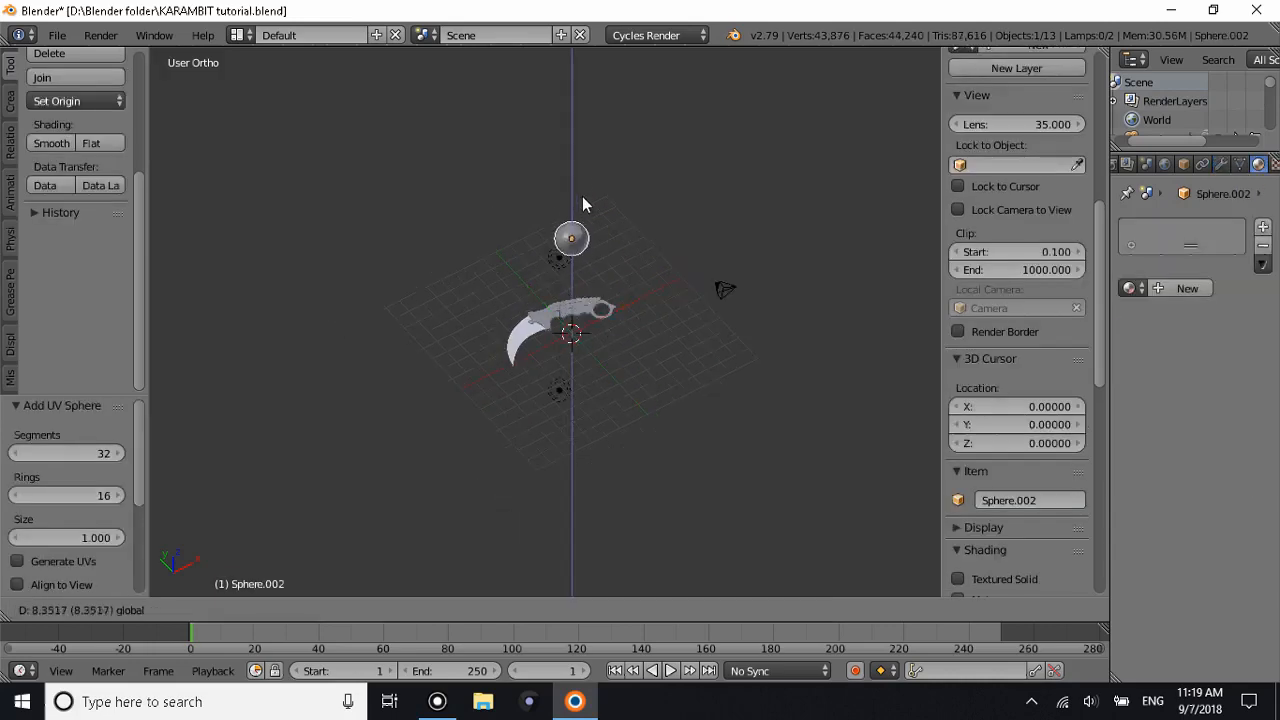
pyautogui.click(592, 155)
pyautogui.press('s')
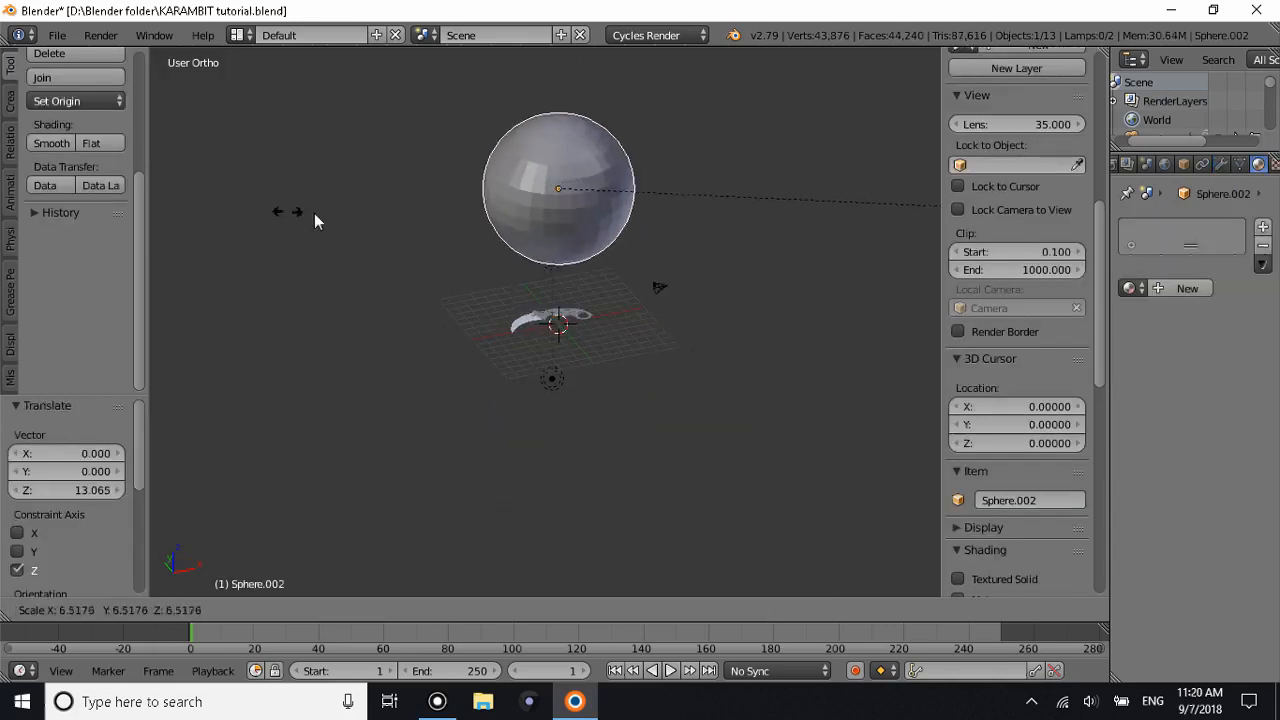
pyautogui.click(537, 265)
# In the wireframe front view, delete the sphere's faces from just above its middle downward, leaving an open dome.
pyautogui.press('KP_1')
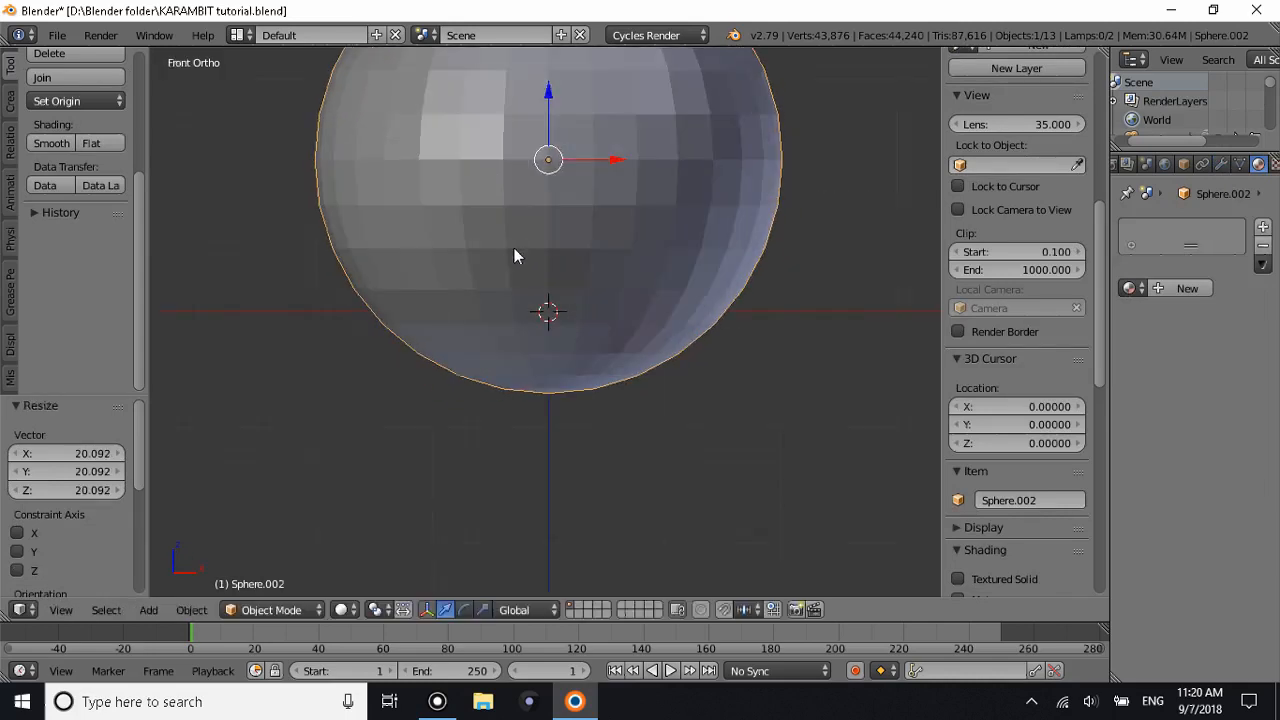
pyautogui.scroll(-2, 511, 247)
pyautogui.click(341, 609)
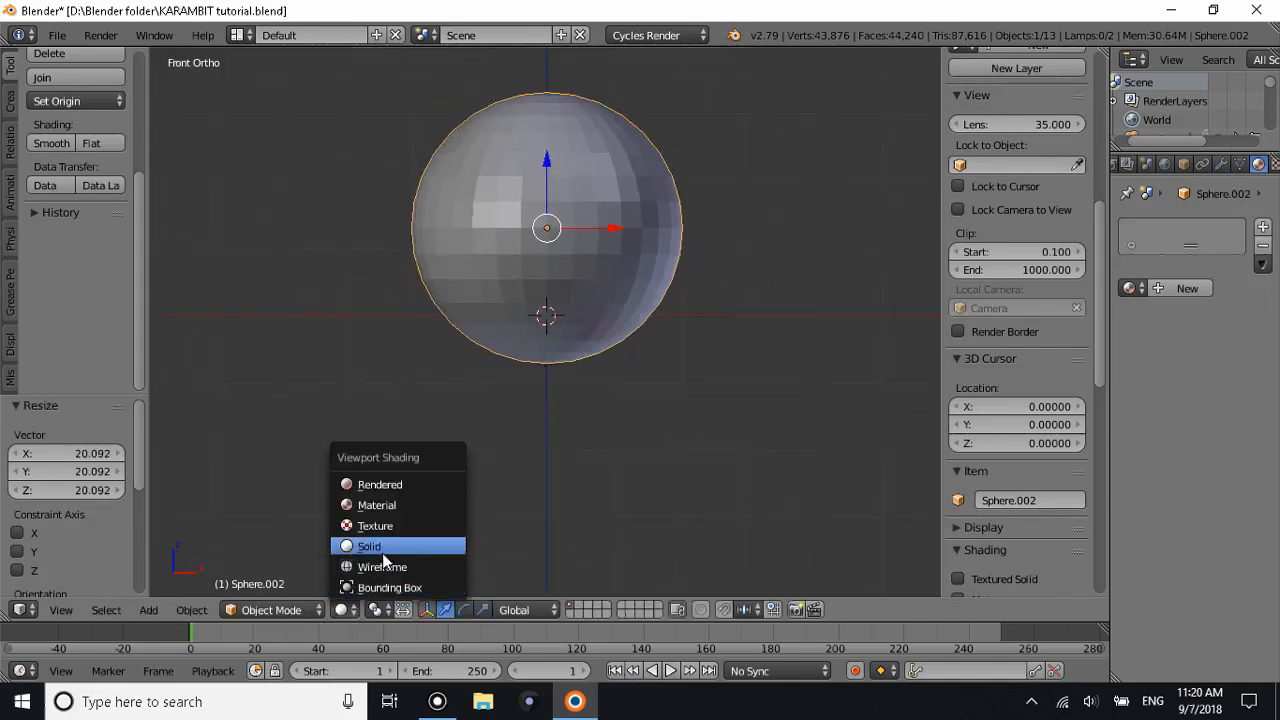
pyautogui.click(385, 563)
pyautogui.press('Tab')
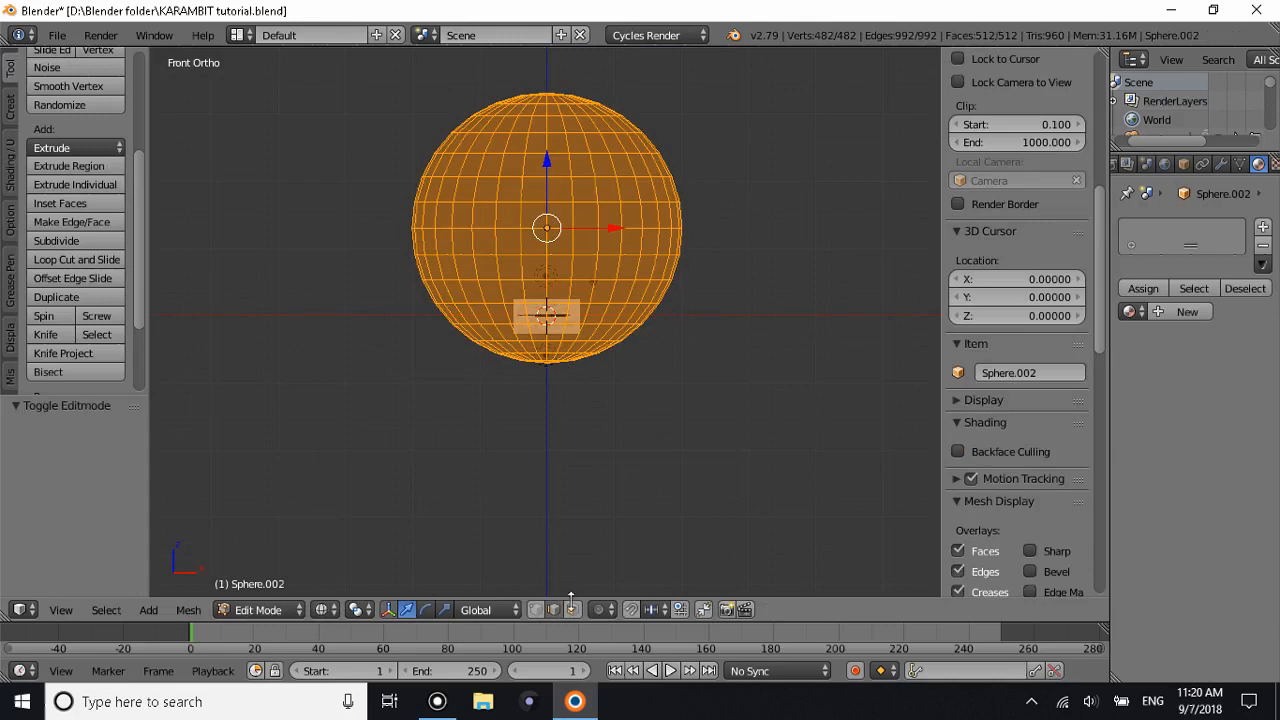
pyautogui.press('a')
pyautogui.press('b')
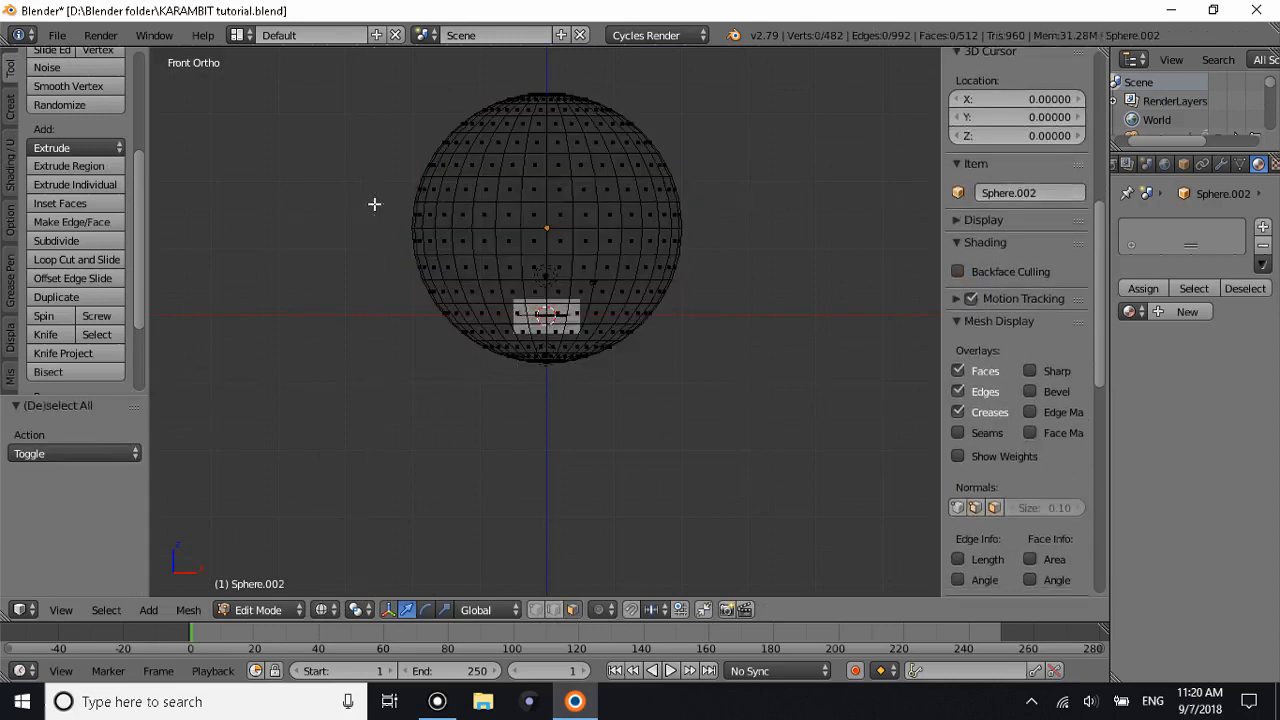
pyautogui.moveTo(374, 205); pyautogui.dragTo(915, 464)
pyautogui.press('x')
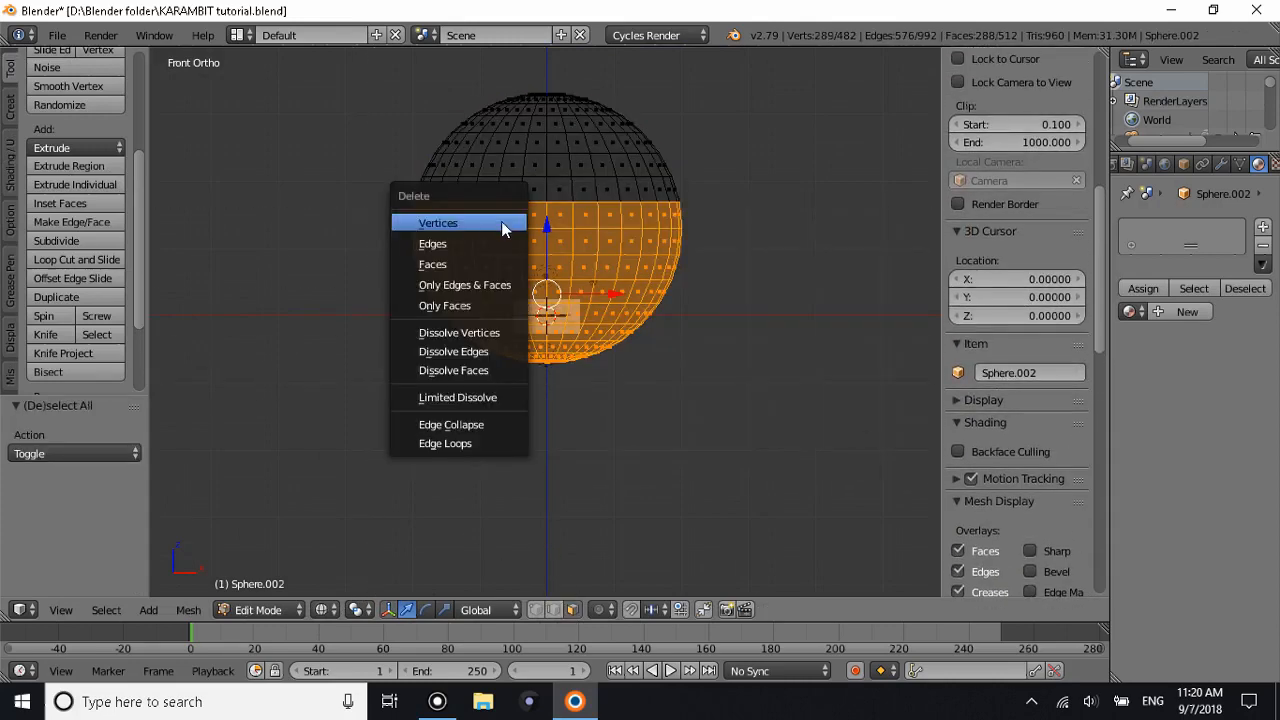
pyautogui.click(456, 265)
pyautogui.press('Tab')
# Give the dome a new material with an Emission surface and a strength of 0.500.
pyautogui.moveTo(517, 170); pyautogui.dragTo(625, 262, button='middle')
pyautogui.click(1188, 288)
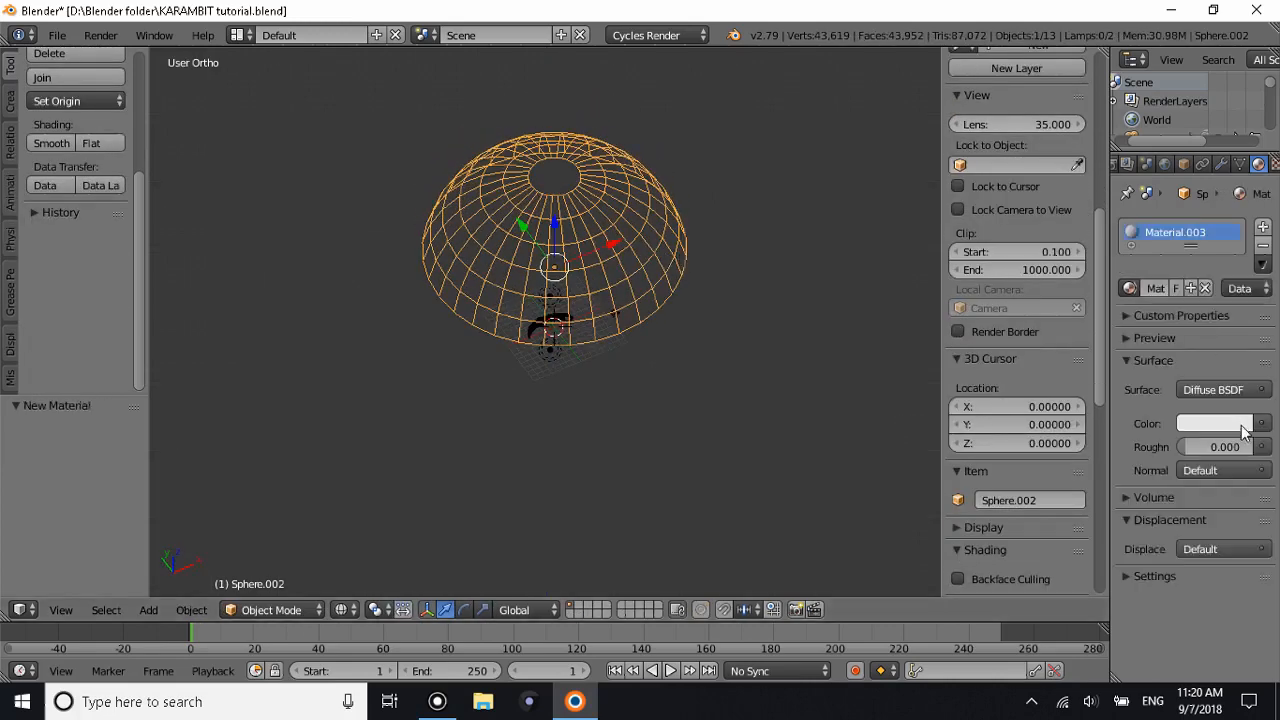
pyautogui.click(1241, 390)
pyautogui.click(1062, 82)
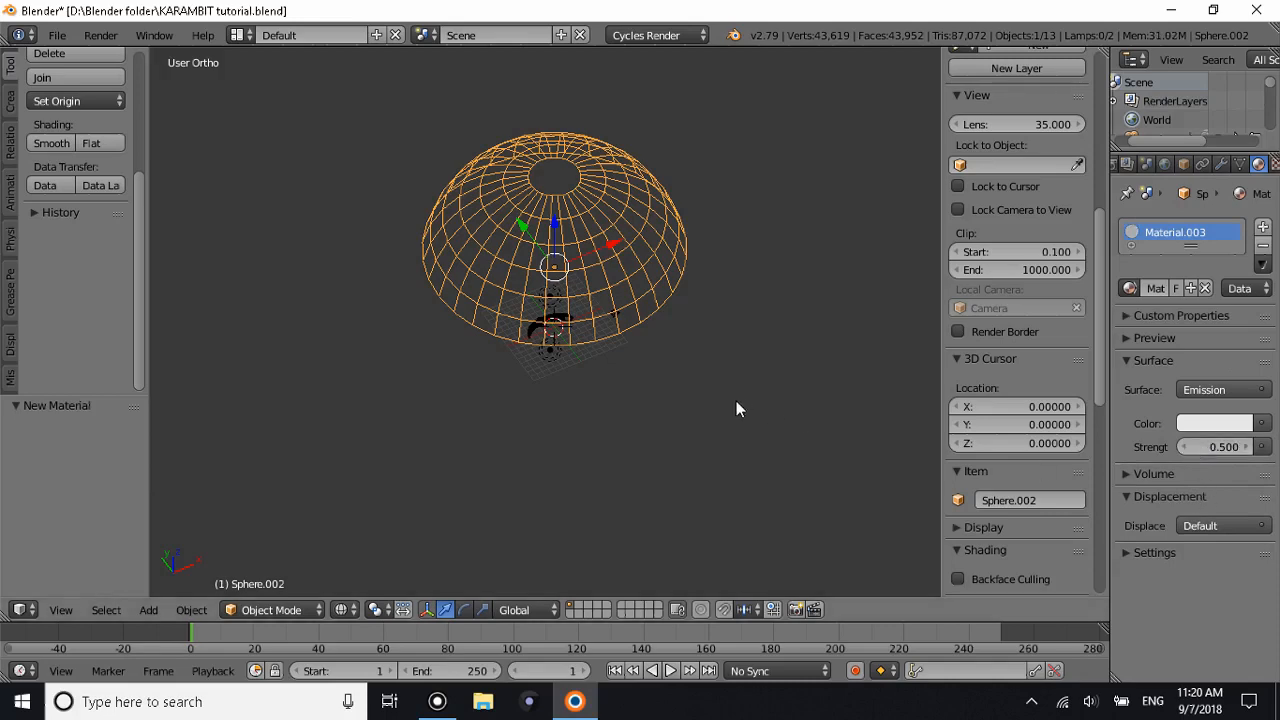
# Add a plane at the scene centre under the dome and scale it up by about 8.109.
pyautogui.scroll(4, 736, 401)
pyautogui.moveTo(671, 397); pyautogui.dragTo(678, 316, button='middle')
pyautogui.hotkey('shift', 'a')
pyautogui.moveTo(529, 327)
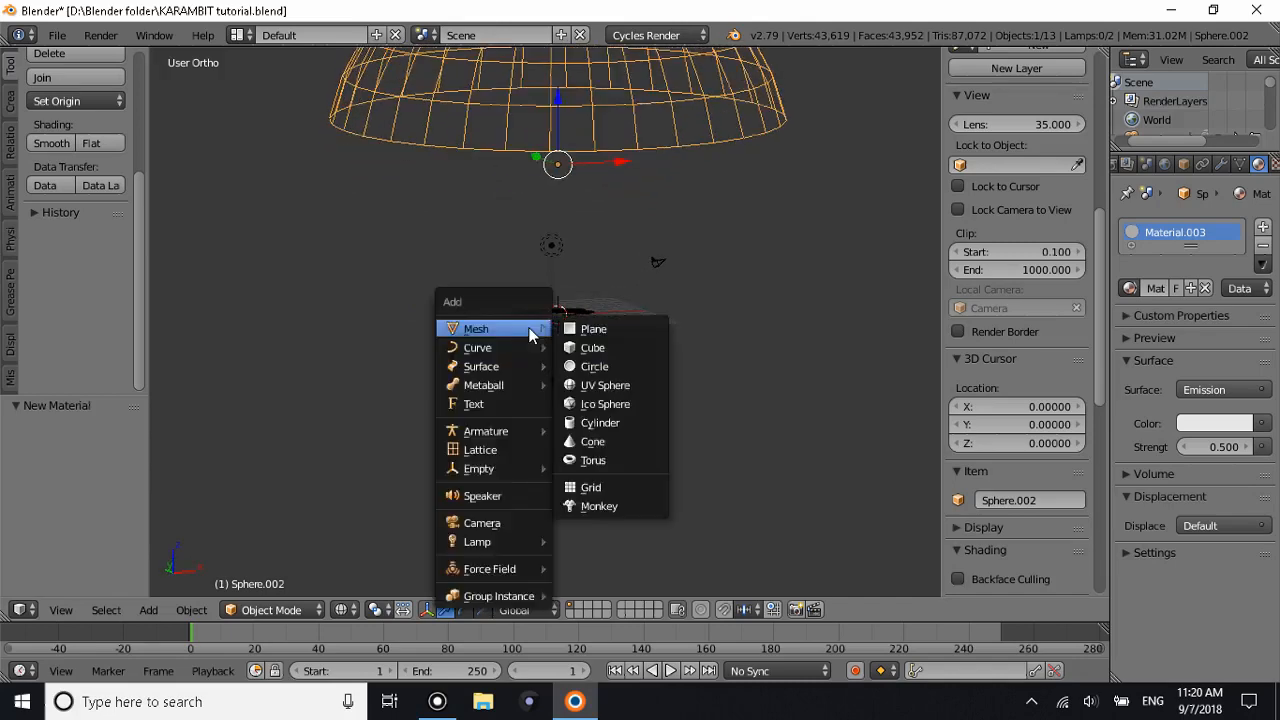
pyautogui.click(600, 329)
pyautogui.press('s')
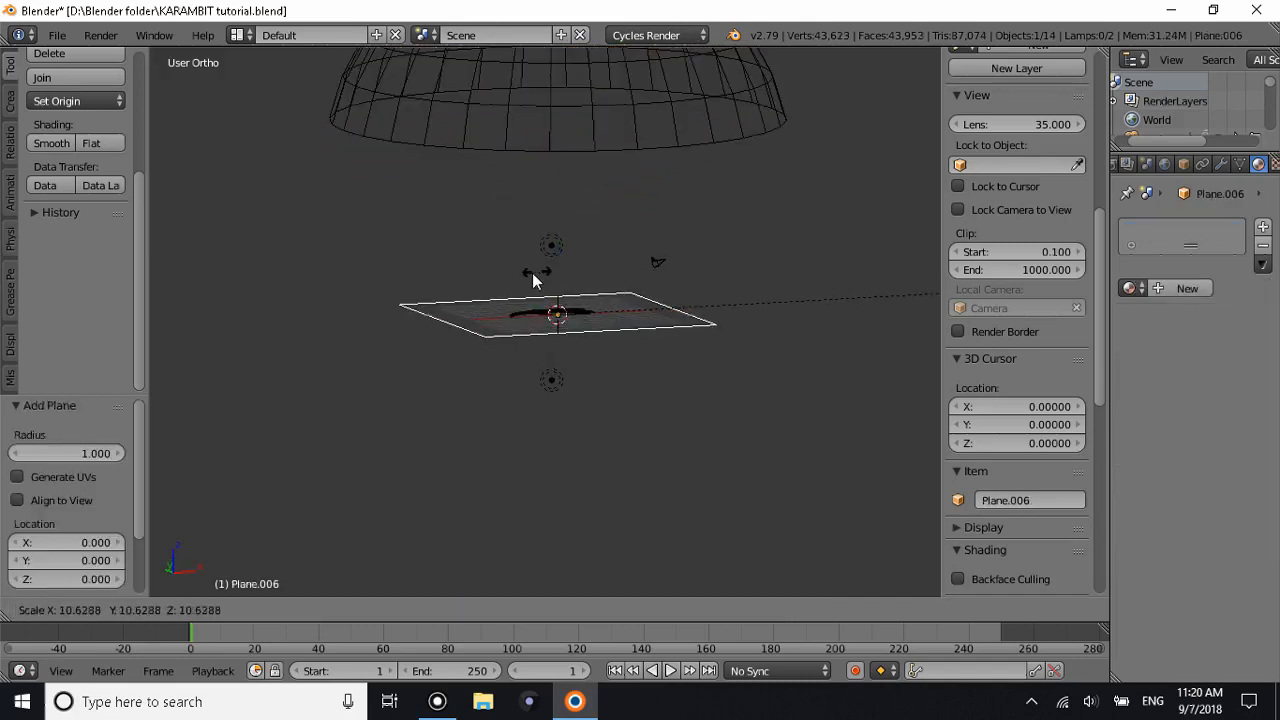
pyautogui.click(357, 334)
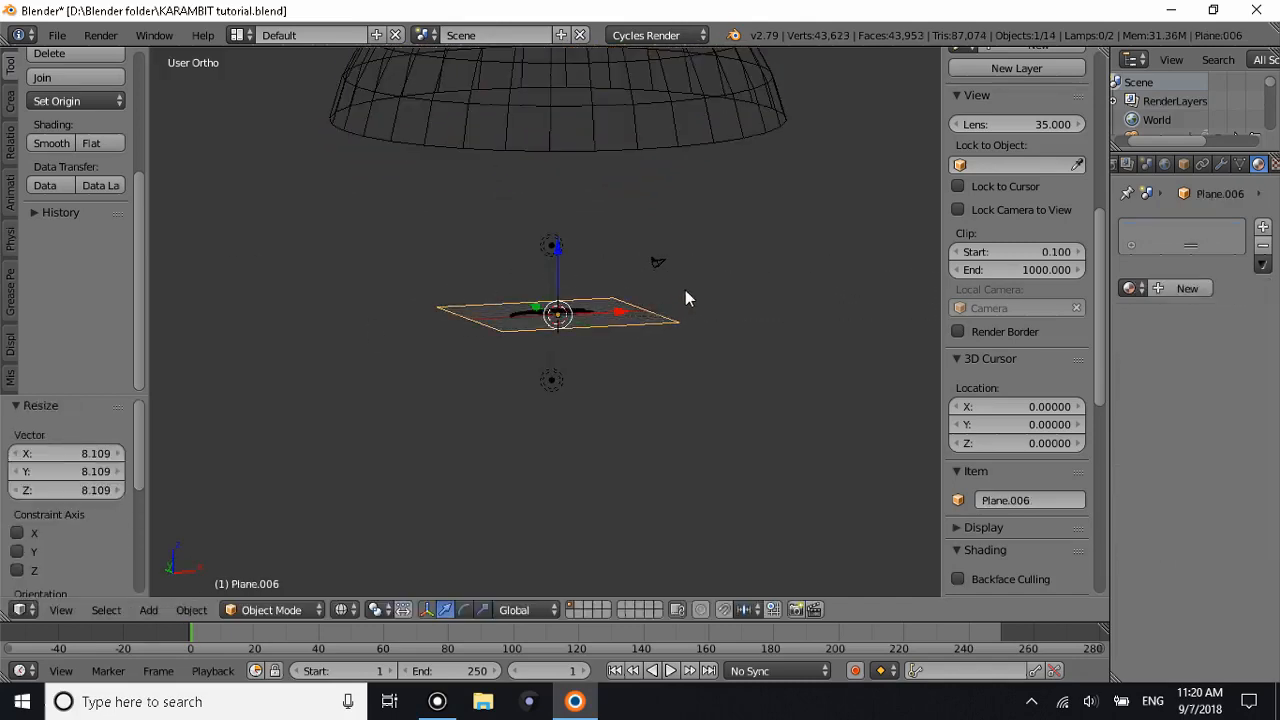
# In the front view, lower the plane about 0.059 along Z to the knife's underside.
pyautogui.press('KP_1')
pyautogui.scroll(5, 543, 320)
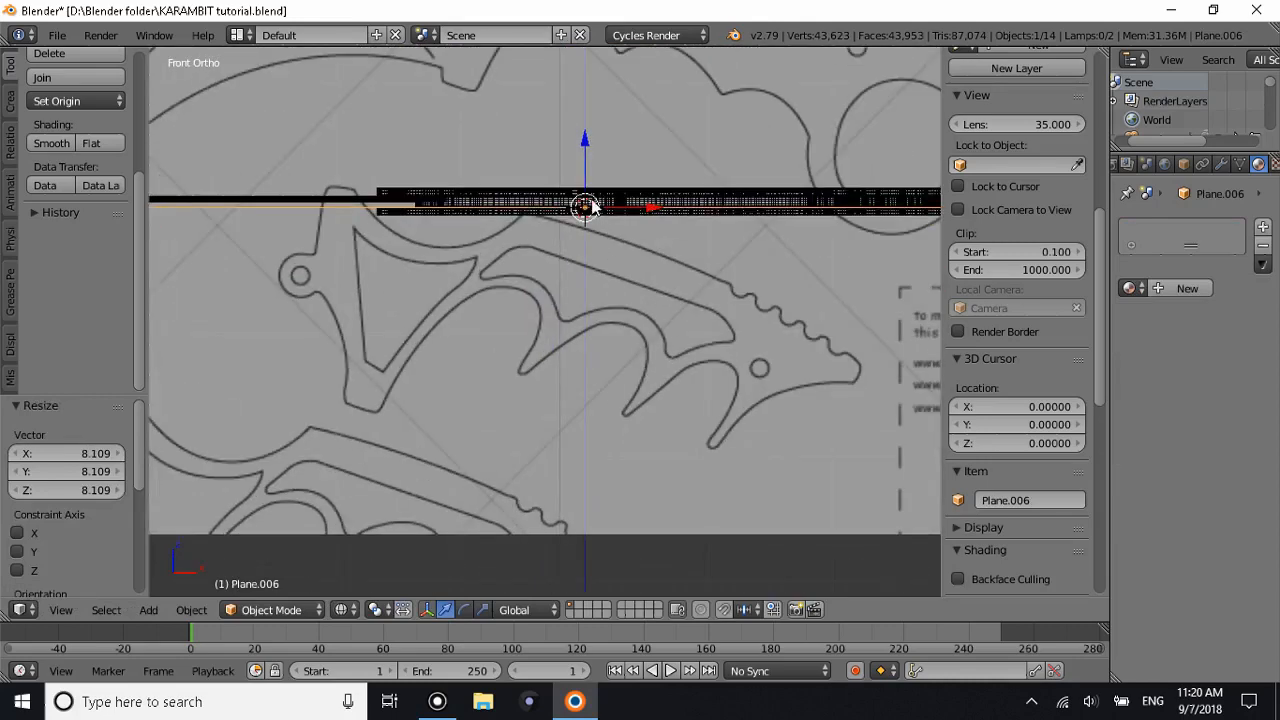
pyautogui.scroll(2, 648, 229)
pyautogui.moveTo(684, 182); pyautogui.dragTo(690, 206)
pyautogui.moveTo(690, 206); pyautogui.dragTo(610, 306, button='middle')
# Nudge the plane up about 0.005 along Z against the handle's underside and leave the viewport in solid shading.
pyautogui.press('KP_1')
pyautogui.scroll(5, 625, 285)
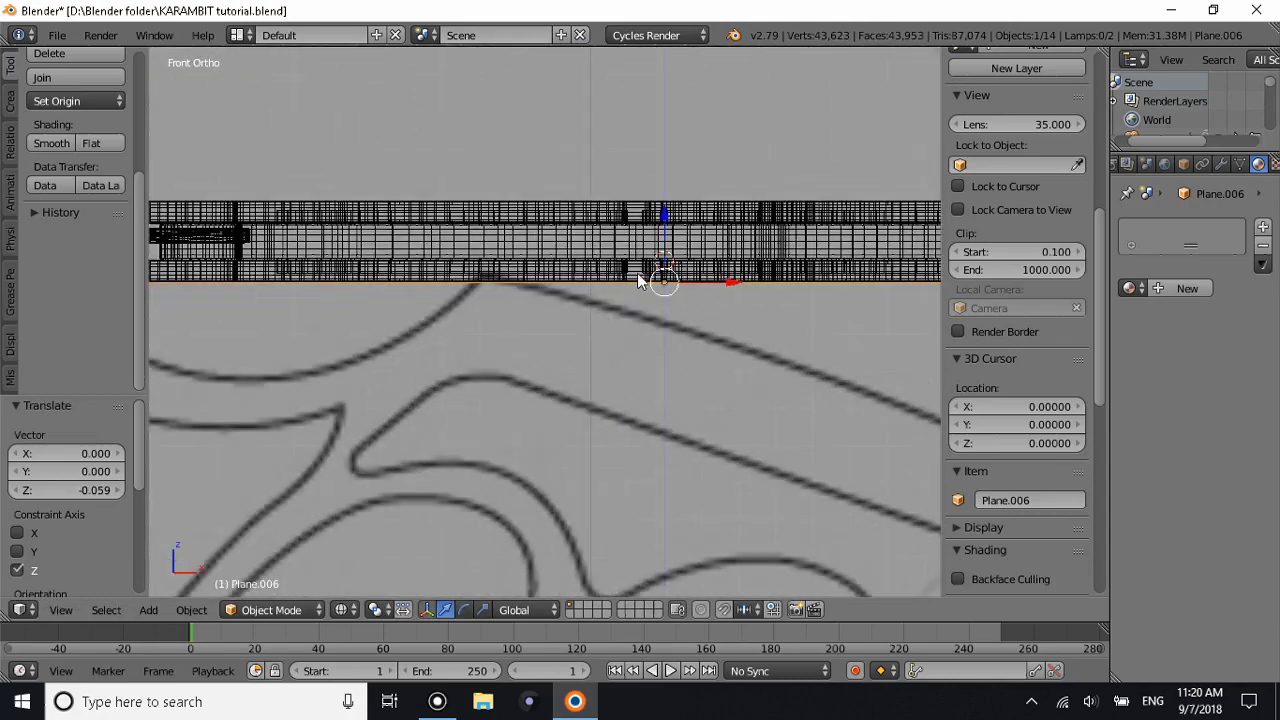
pyautogui.press('z')
pyautogui.moveTo(675, 227)
pyautogui.mouseDown()
pyautogui.moveTo(668, 246)
pyautogui.moveTo(663, 234)
pyautogui.mouseUp()
pyautogui.press('z')
pyautogui.press('z')
pyautogui.moveTo(663, 237); pyautogui.dragTo(496, 287, button='middle')
# Look through the camera and fly it until the whole karambit is framed diagonally on the plane.
pyautogui.press('KP_0')
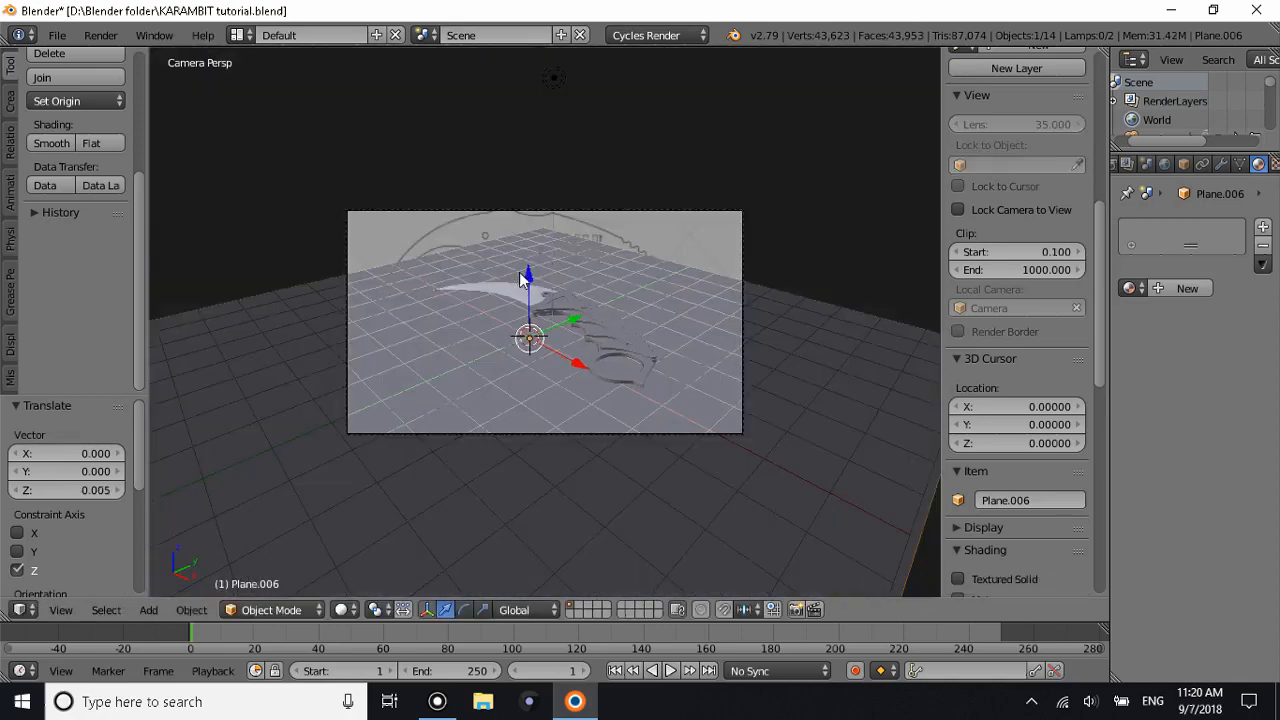
pyautogui.scroll(-1, 584, 270)
pyautogui.scroll(4, 589, 271)
pyautogui.scroll(-1, 589, 283)
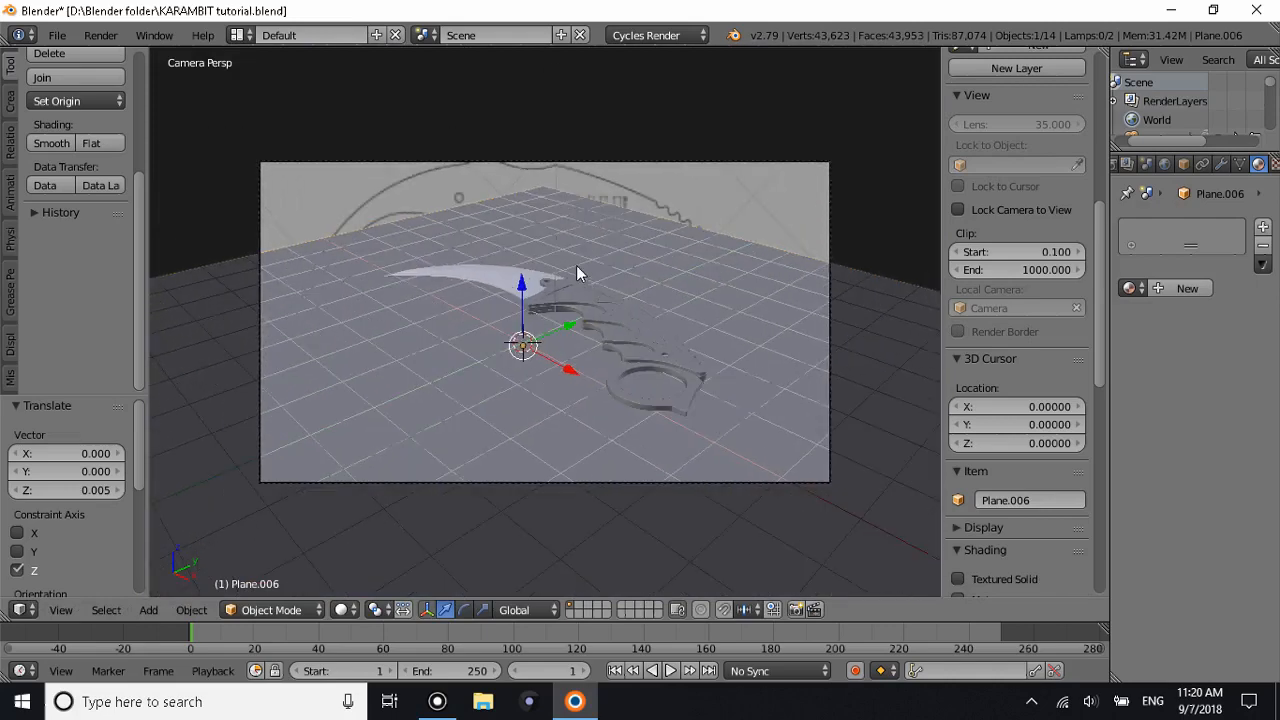
pyautogui.hotkey('shift', 'f')
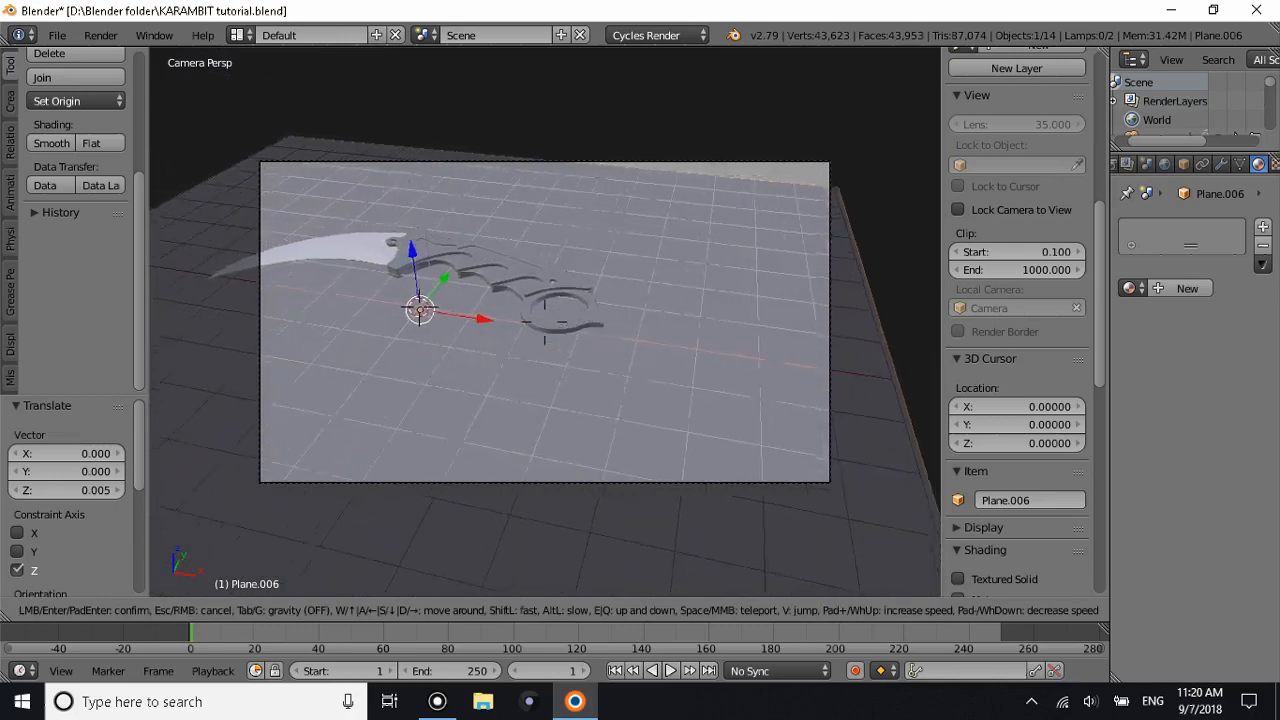
pyautogui.press('a')
pyautogui.press('a')
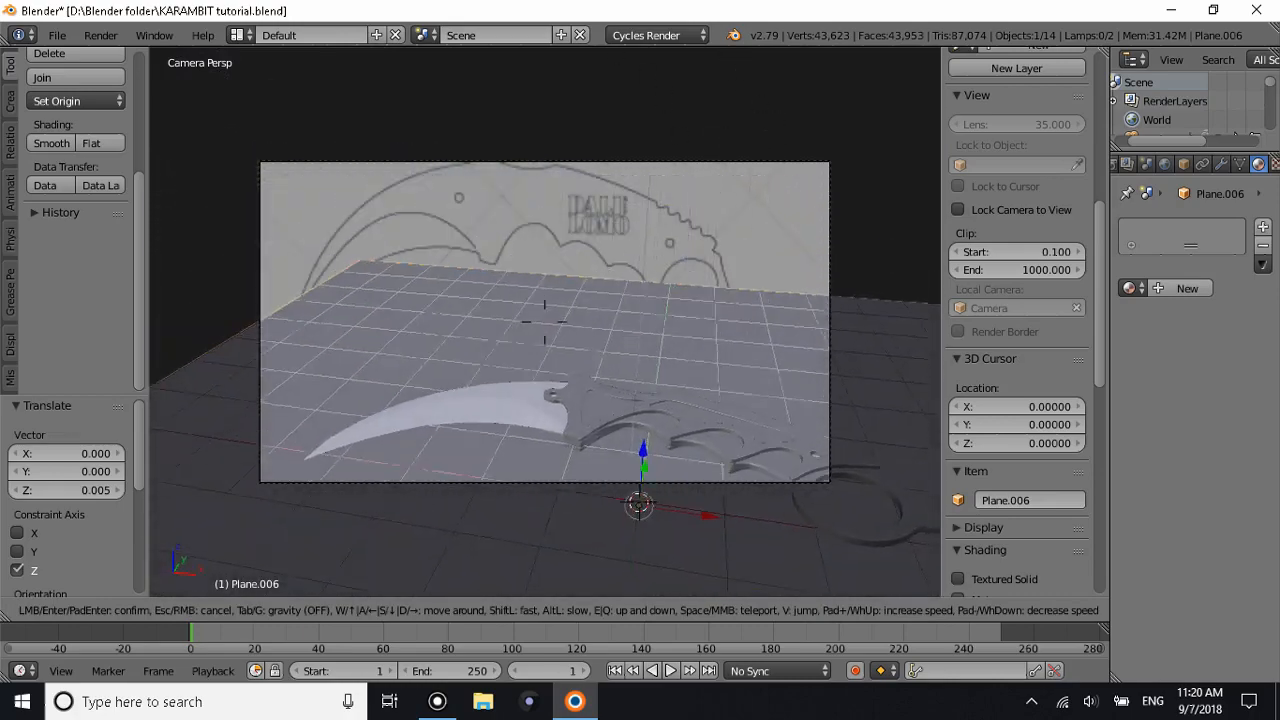
pyautogui.press('d')
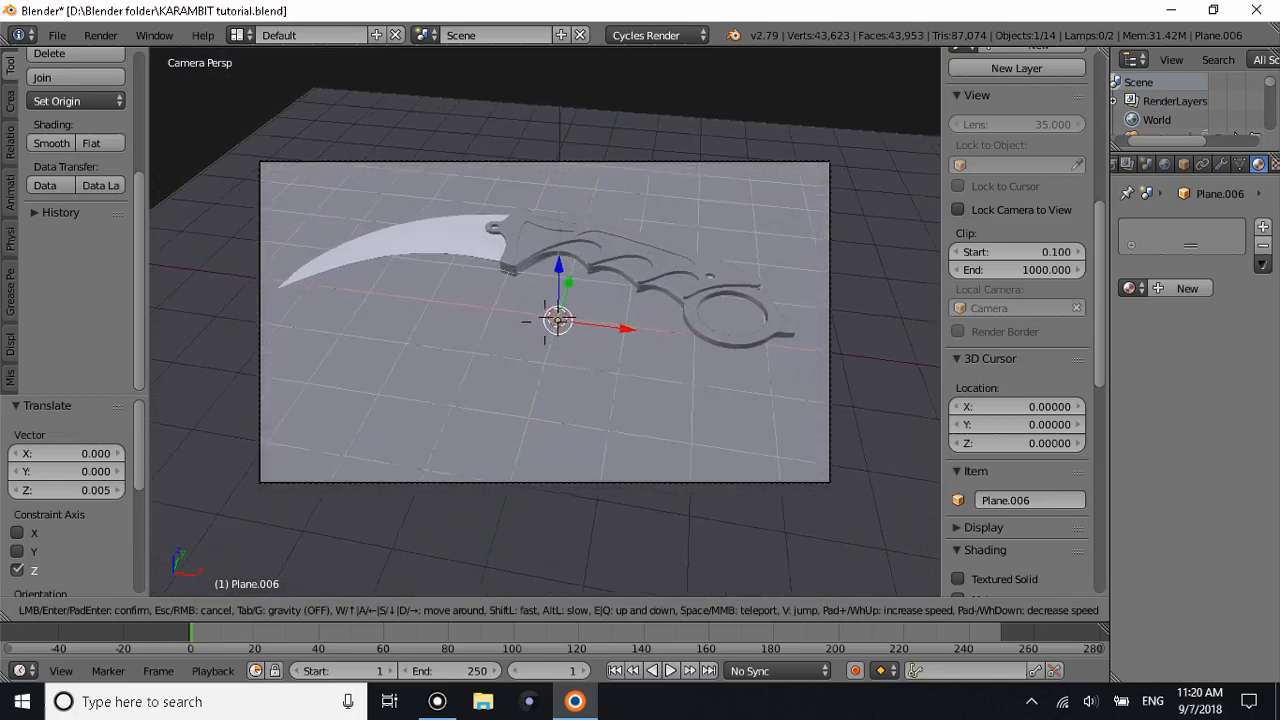
pyautogui.click(545, 322)
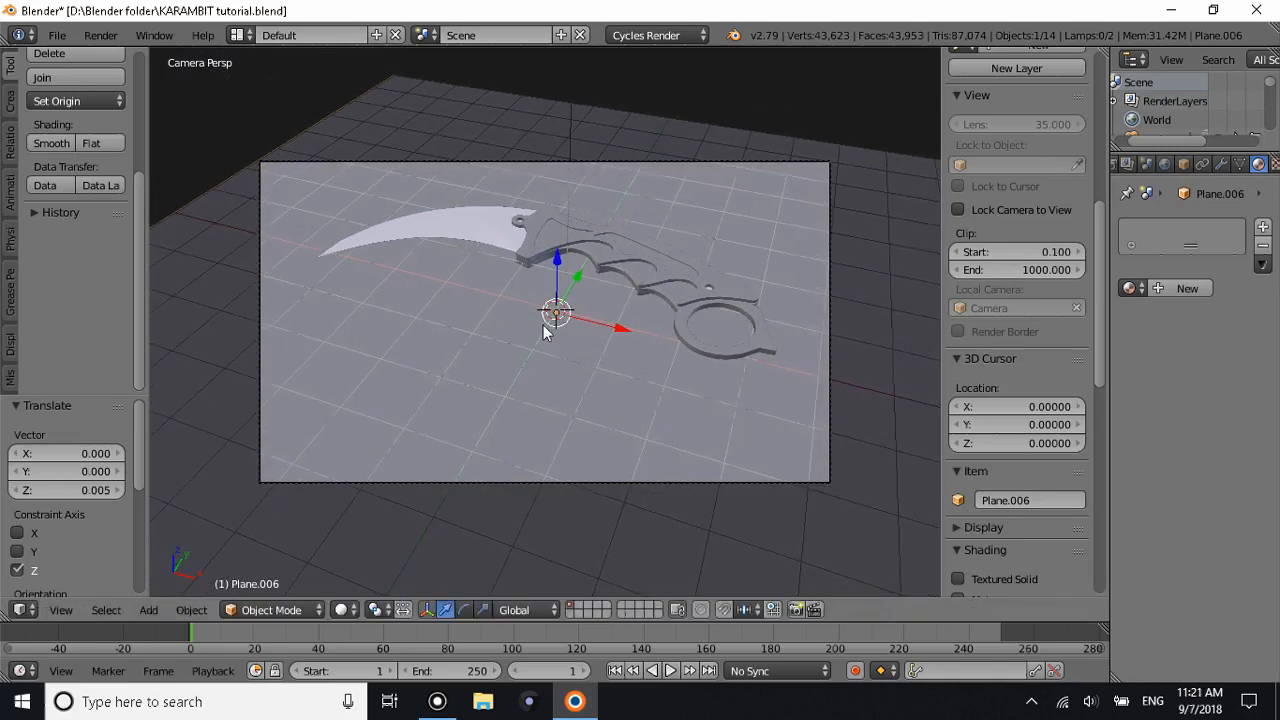
pyautogui.hotkey('shift', 'f')
pyautogui.click(545, 322)
# Scale the ground plane up by about 5.079 and give it a new material.
pyautogui.press('s')
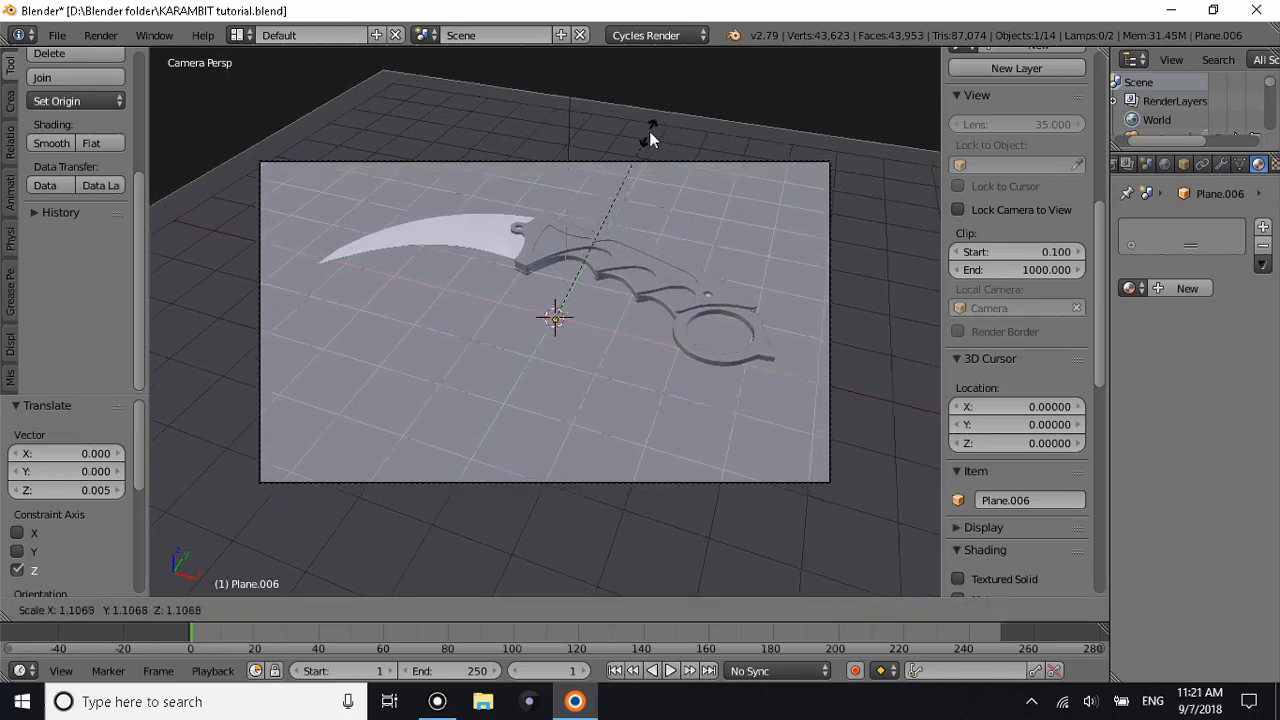
pyautogui.click(84, 292)
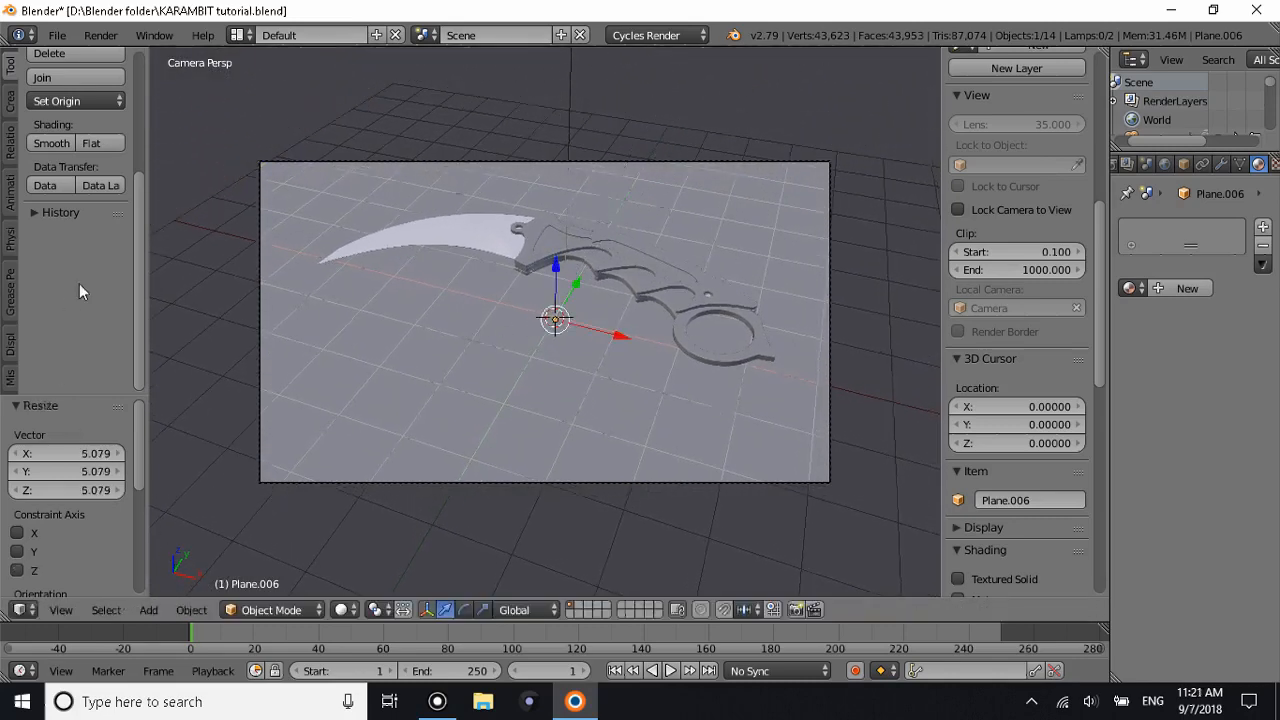
pyautogui.click(1180, 292)
# Use Texture shading in the viewport and set the ground plane's Diffuse BSDF color to dark grey.
pyautogui.rightClick(530, 255)
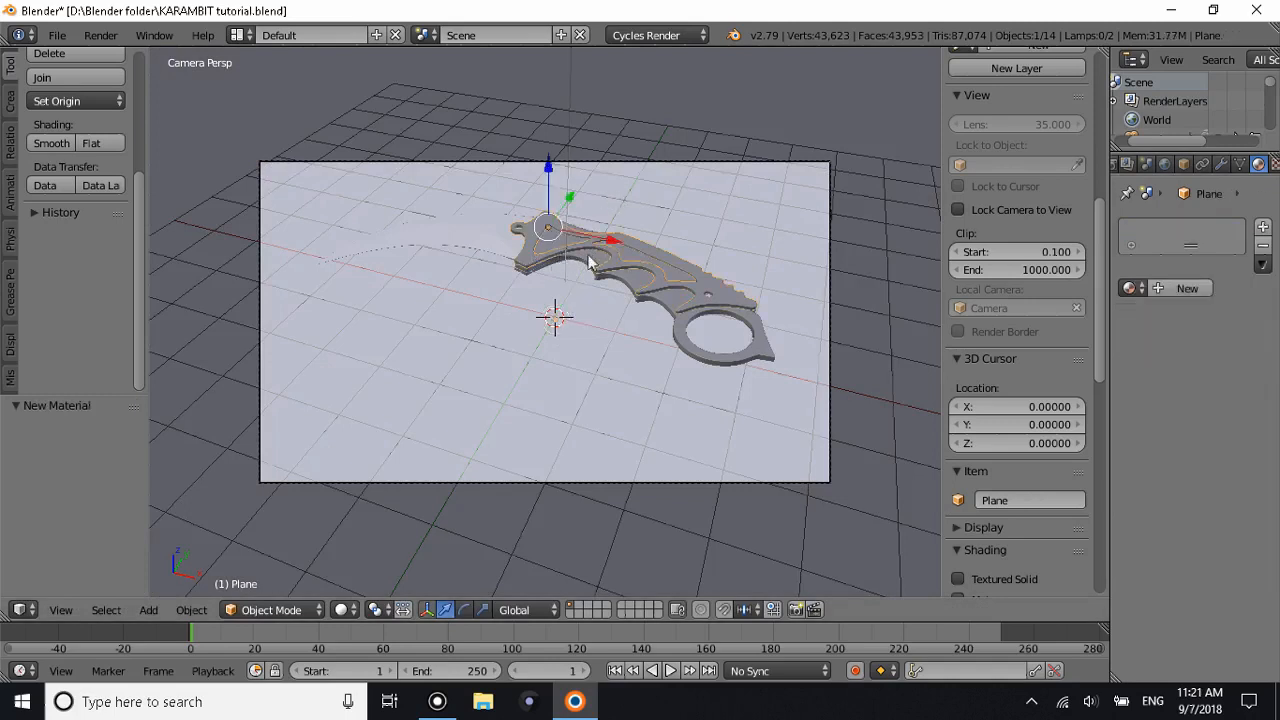
pyautogui.press('a')
pyautogui.press('a')
pyautogui.press('a')
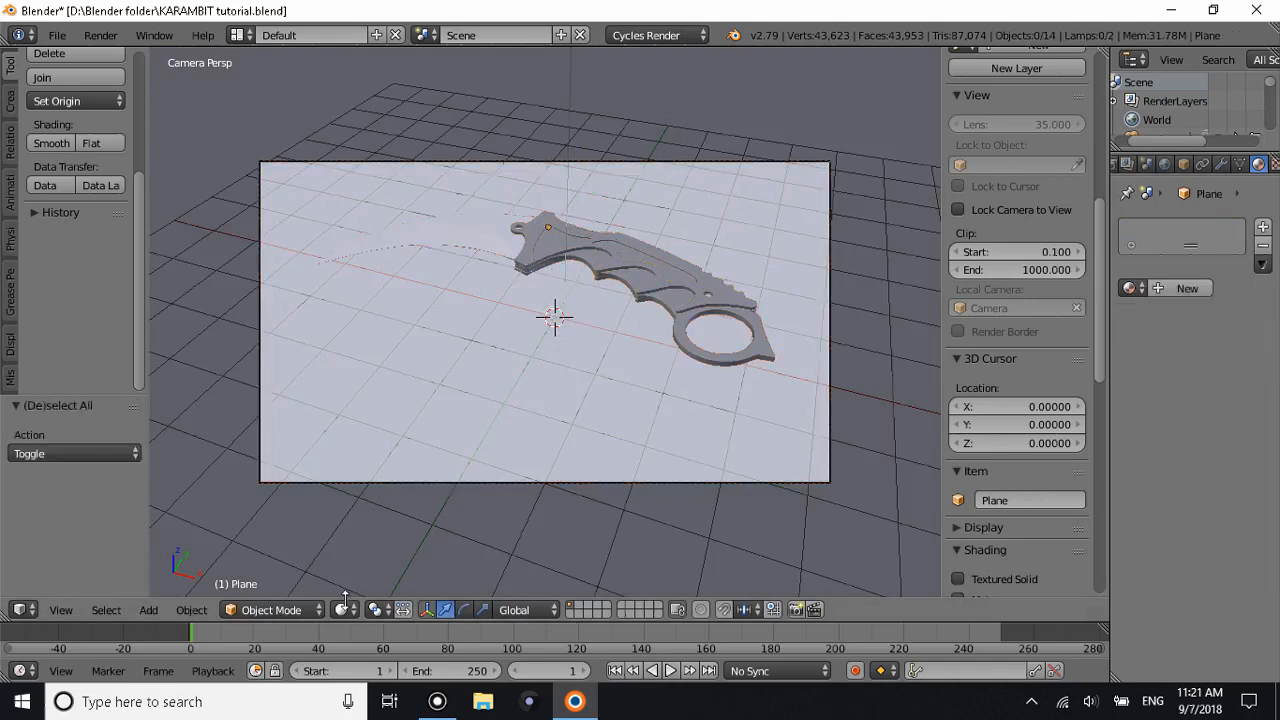
pyautogui.click(341, 608)
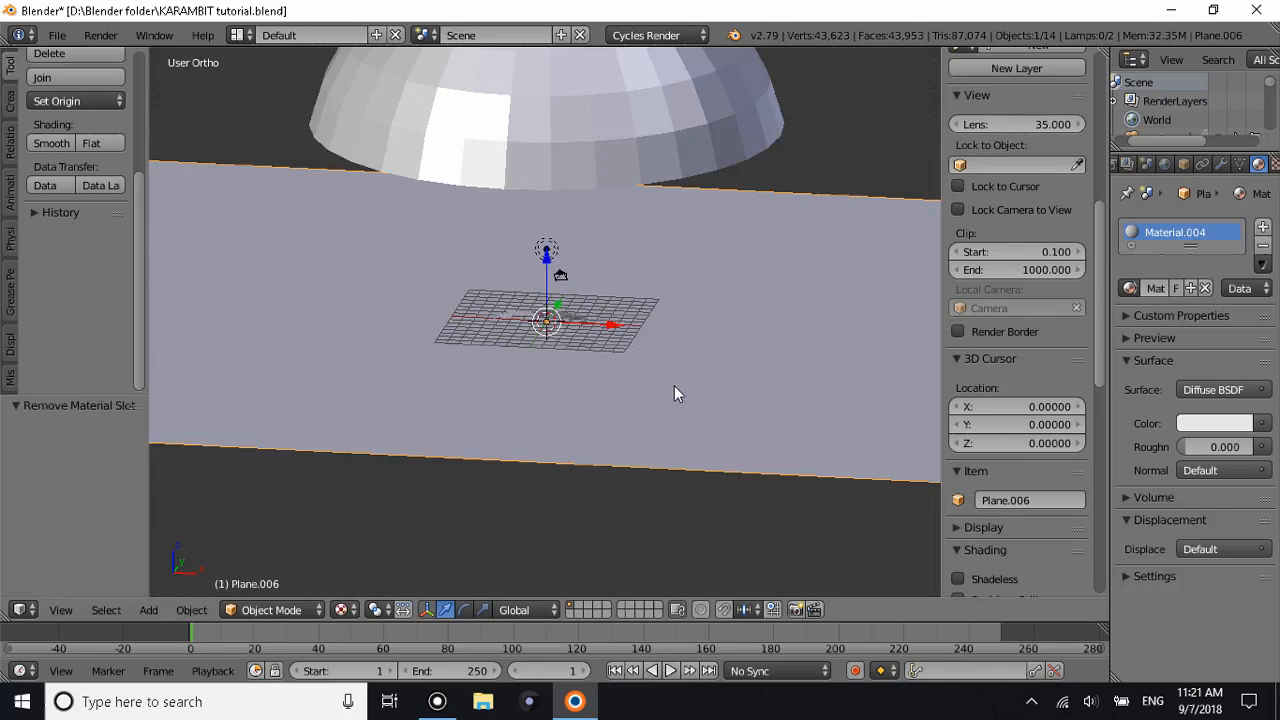
pyautogui.click(1213, 423)
pyautogui.moveTo(1237, 267); pyautogui.dragTo(1237, 246)
# Check the knife and plane through the camera in Material shading, and start a Rendered preview.
pyautogui.click(350, 611)
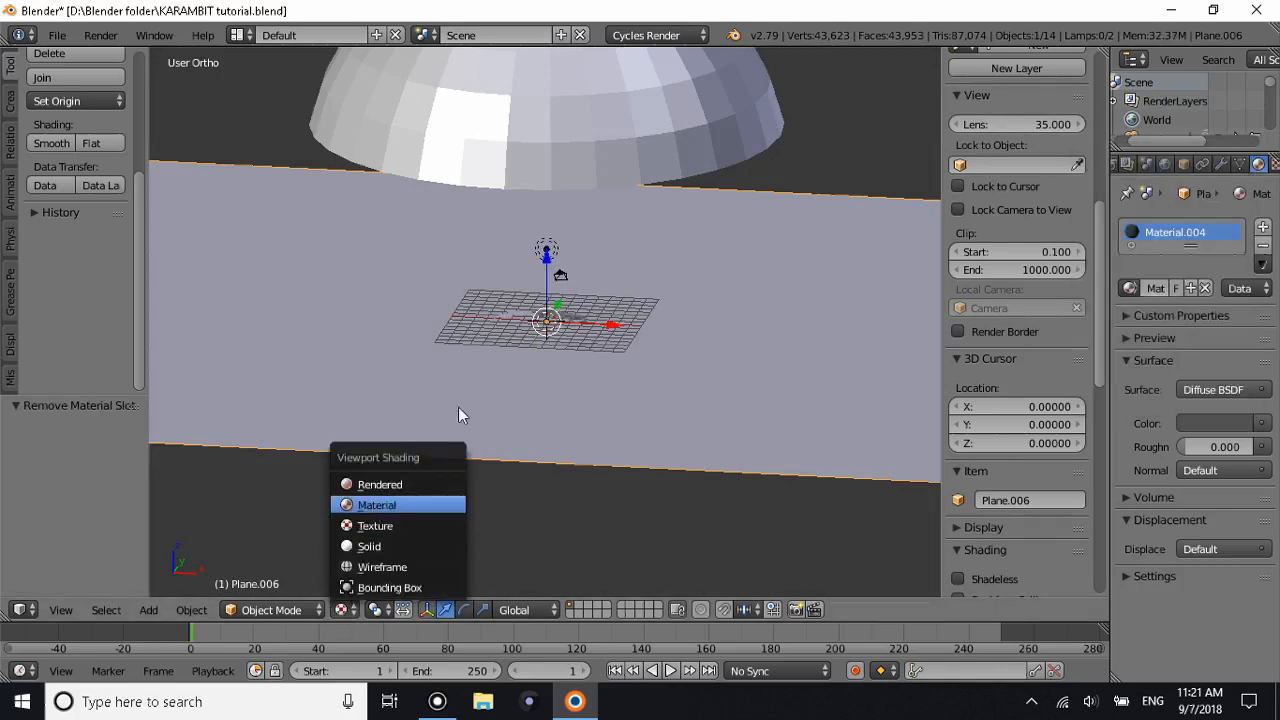
pyautogui.click(375, 500)
pyautogui.press('KP_0')
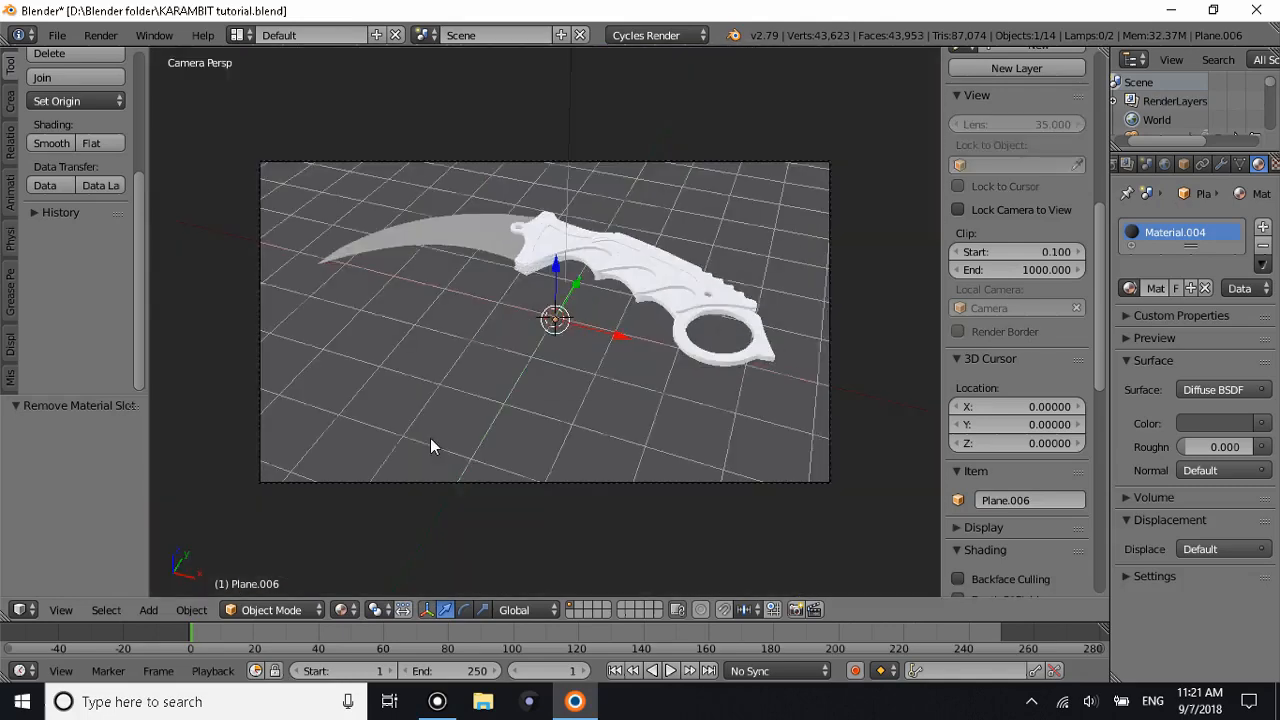
pyautogui.click(343, 610)
pyautogui.click(361, 484)
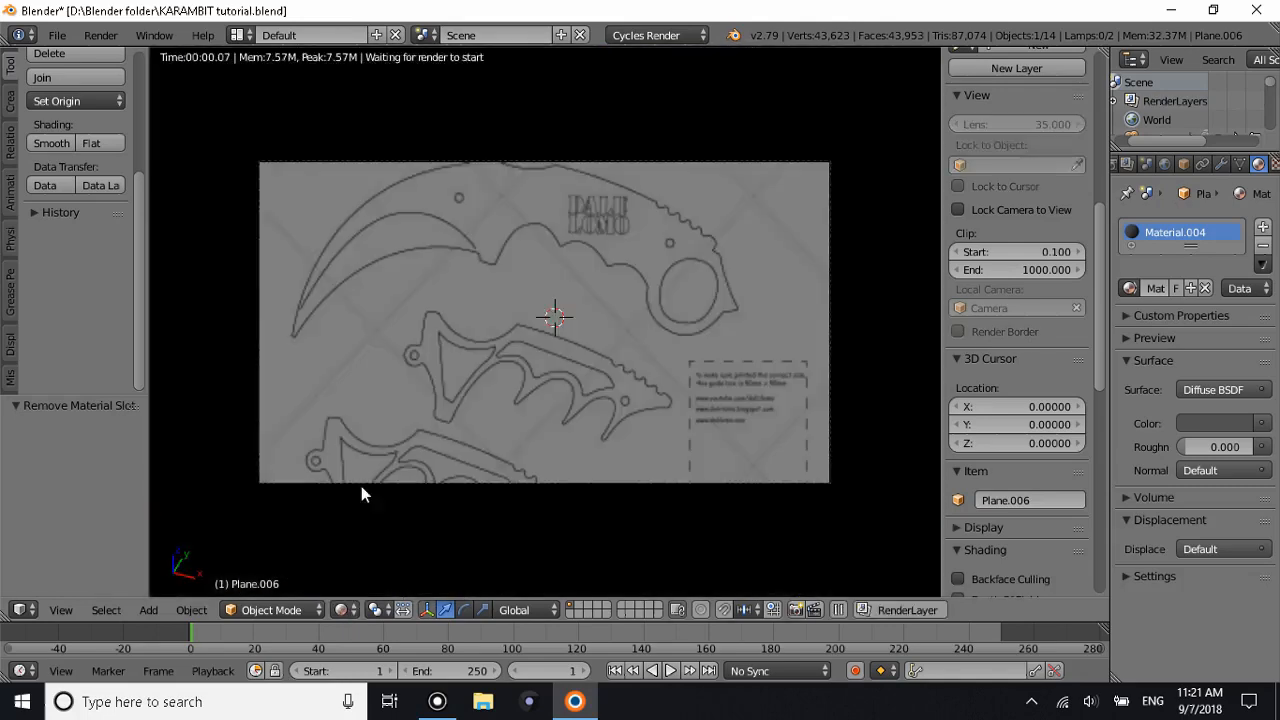